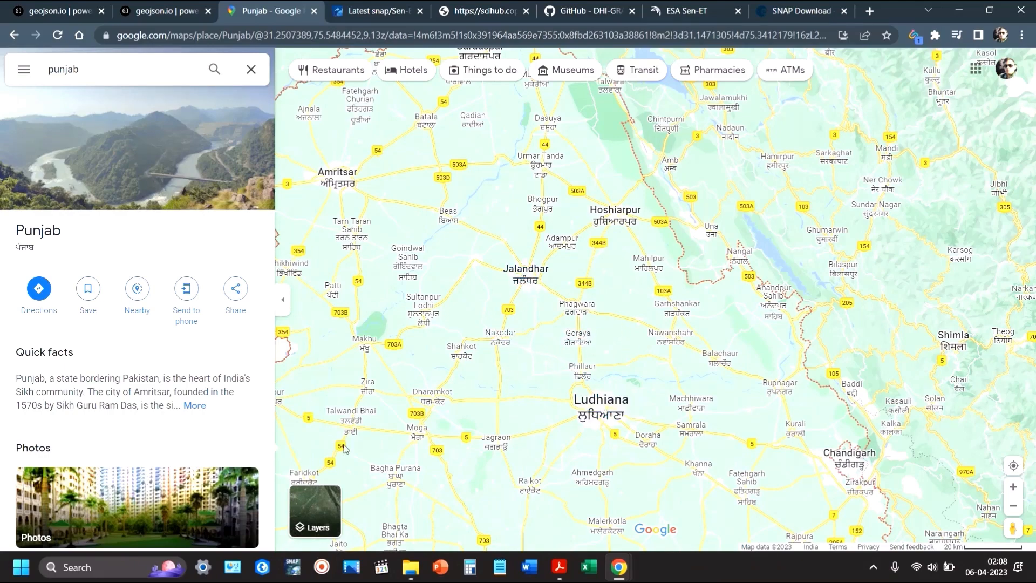
Step: Show satellite imagery of Punjab and examine the farmland between Phagwara and Phillaur up close
{"action": "left_click", "coordinate": [326, 517]}
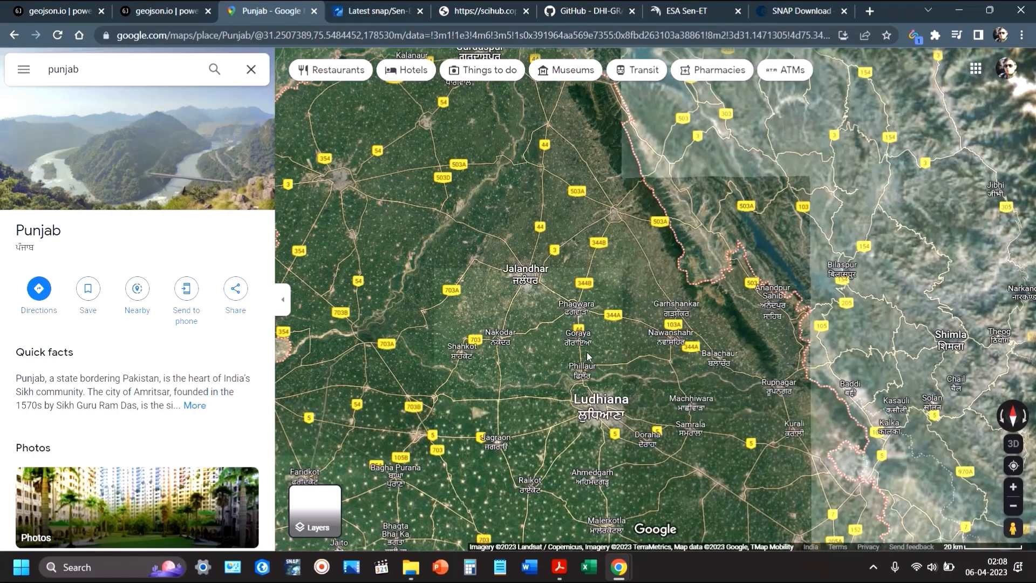
{"action": "scroll", "coordinate": [584, 355], "scroll_direction": "up", "scroll_amount": 4}
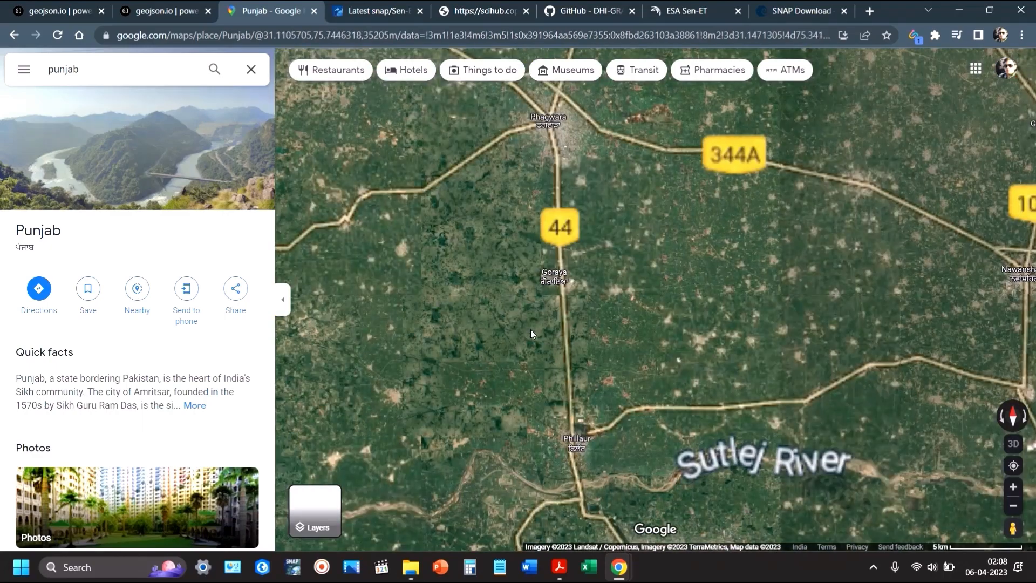
{"action": "scroll", "coordinate": [513, 318], "scroll_direction": "up", "scroll_amount": 3}
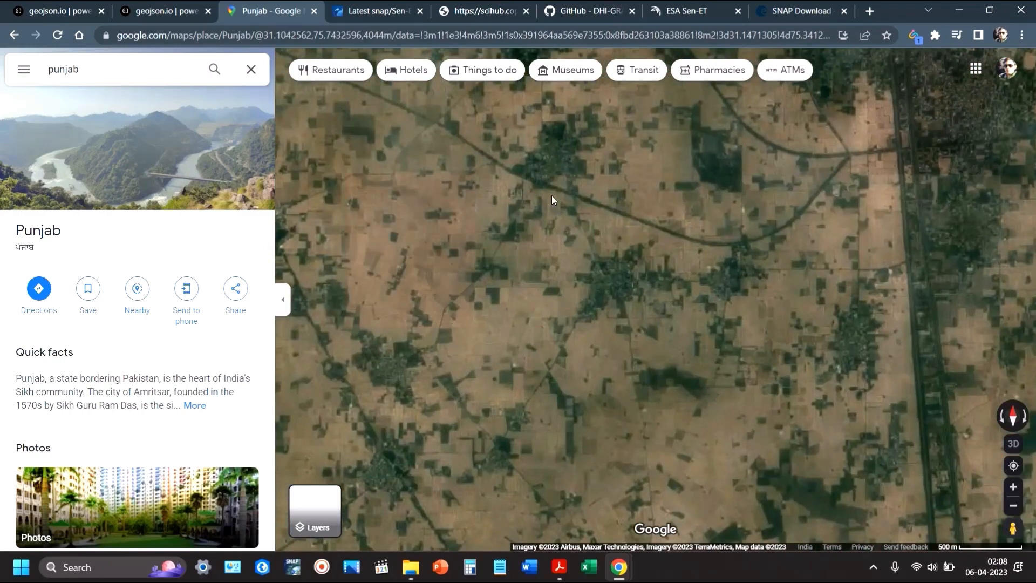
{"action": "scroll", "coordinate": [568, 275], "scroll_direction": "up", "scroll_amount": 2}
{"action": "scroll", "coordinate": [570, 277], "scroll_direction": "up", "scroll_amount": 3}
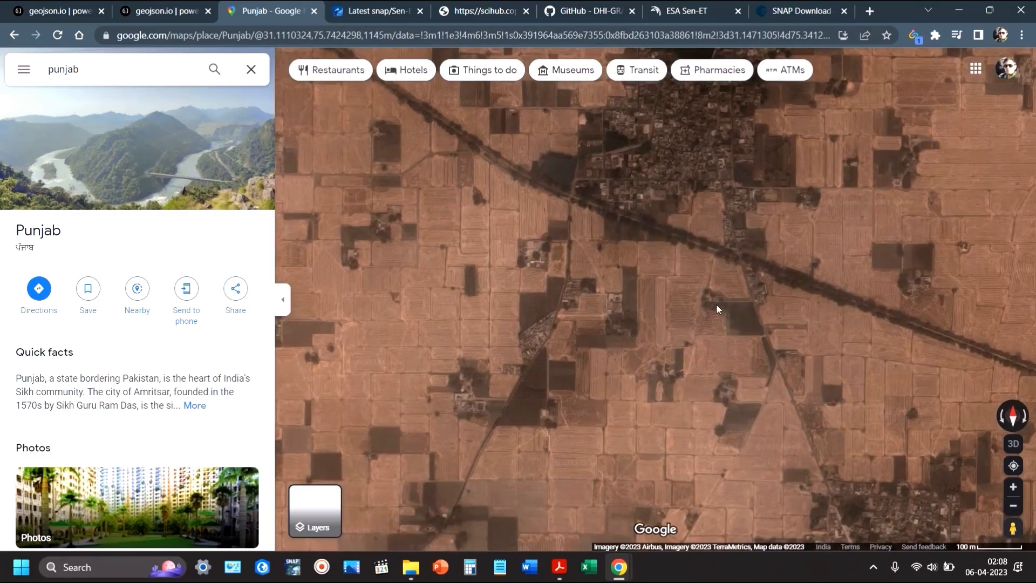
{"action": "left_click_drag", "start_coordinate": [533, 252], "coordinate": [706, 449]}
{"action": "left_click_drag", "start_coordinate": [783, 114], "coordinate": [701, 341]}
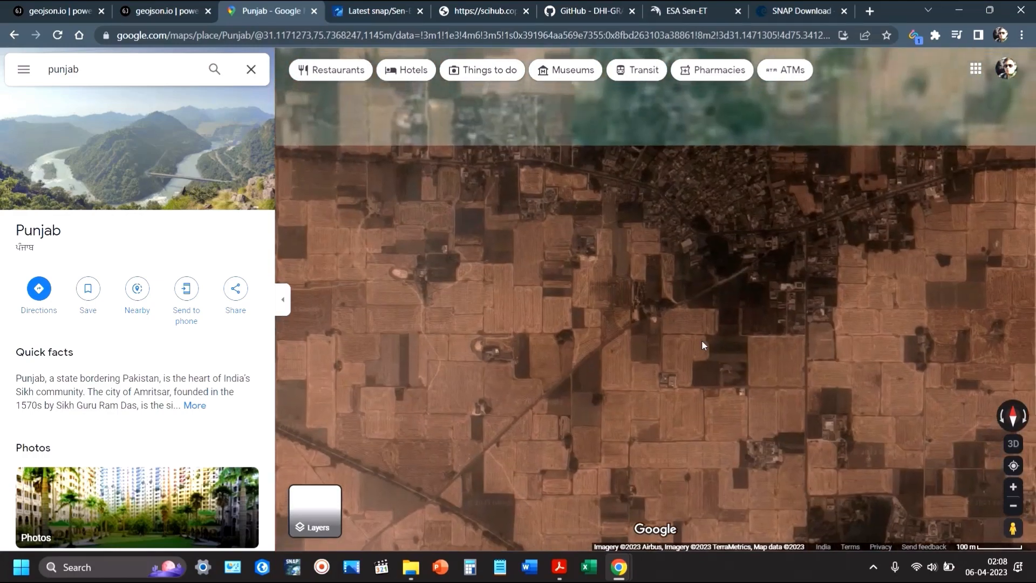
{"action": "left_click_drag", "start_coordinate": [483, 455], "coordinate": [704, 246]}
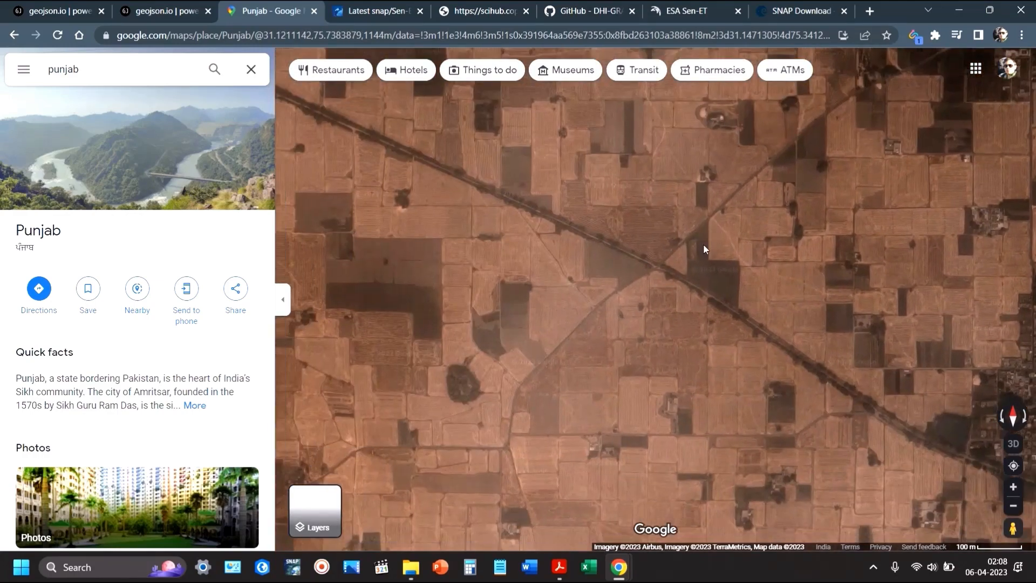
{"action": "scroll", "coordinate": [646, 332], "scroll_direction": "down", "scroll_amount": 4}
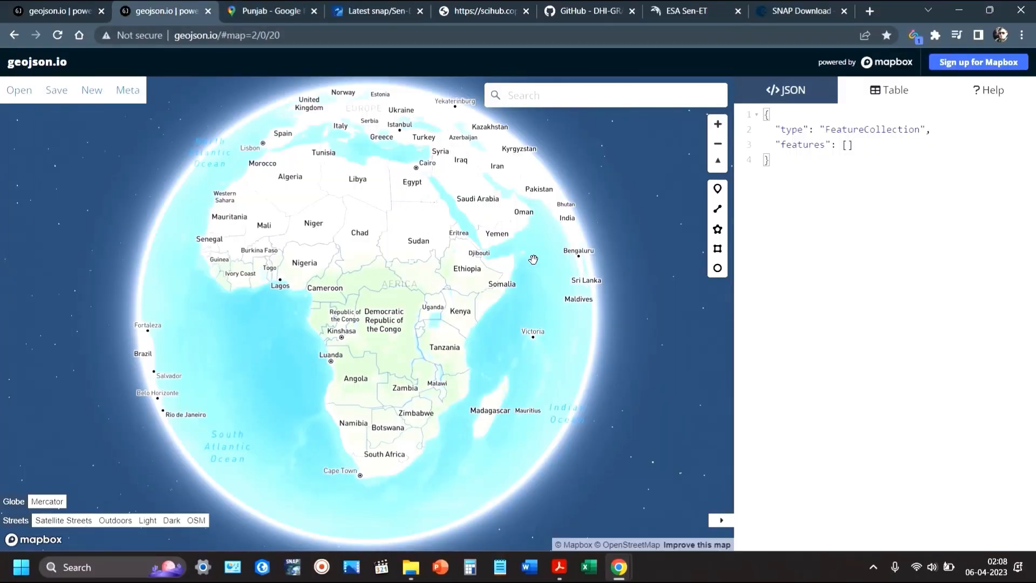
Step: Bring the Jalandhar–Ludhiana area of Punjab into view and set the base map to Satellite Streets
{"action": "left_click_drag", "start_coordinate": [534, 259], "coordinate": [382, 291]}
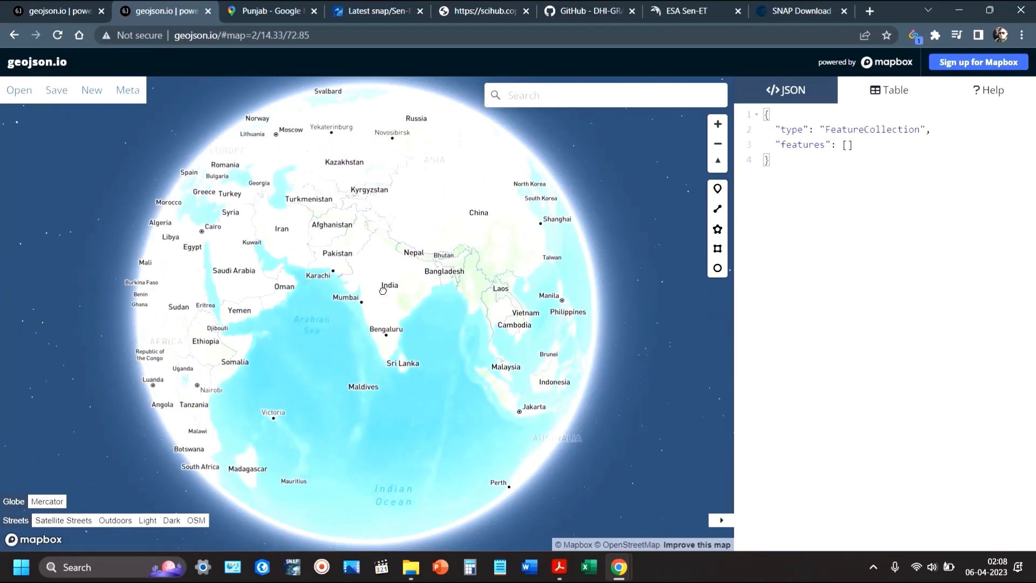
{"action": "scroll", "coordinate": [383, 290], "scroll_direction": "up", "scroll_amount": 6}
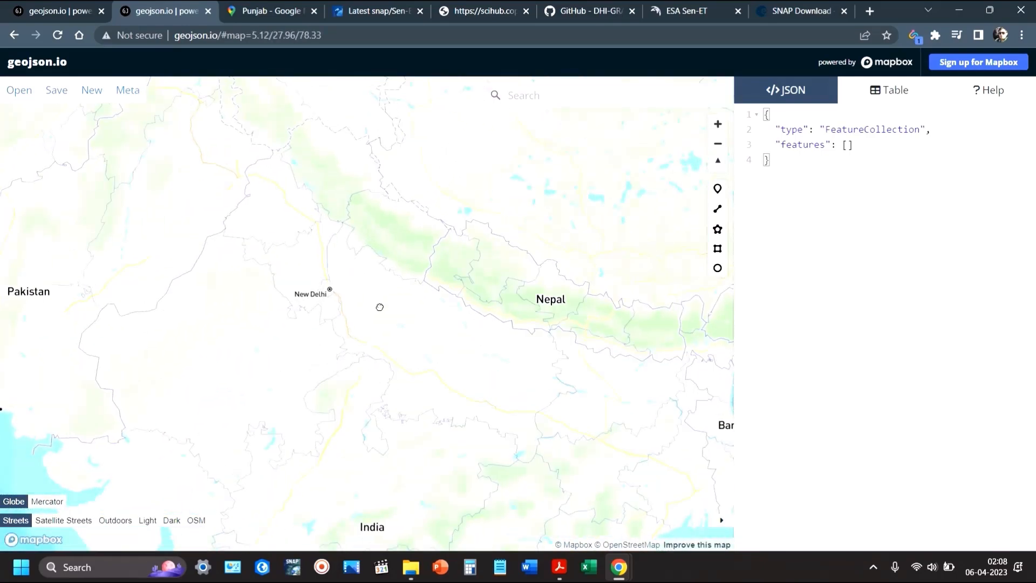
{"action": "scroll", "coordinate": [380, 307], "scroll_direction": "up", "scroll_amount": 2}
{"action": "left_click_drag", "start_coordinate": [291, 240], "coordinate": [336, 270]}
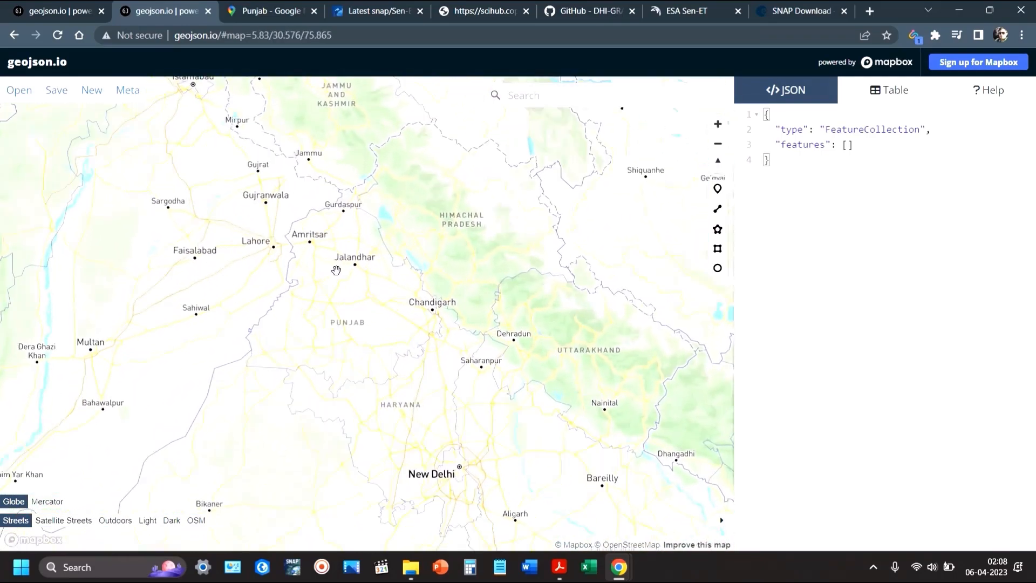
{"action": "scroll", "coordinate": [340, 269], "scroll_direction": "up", "scroll_amount": 4}
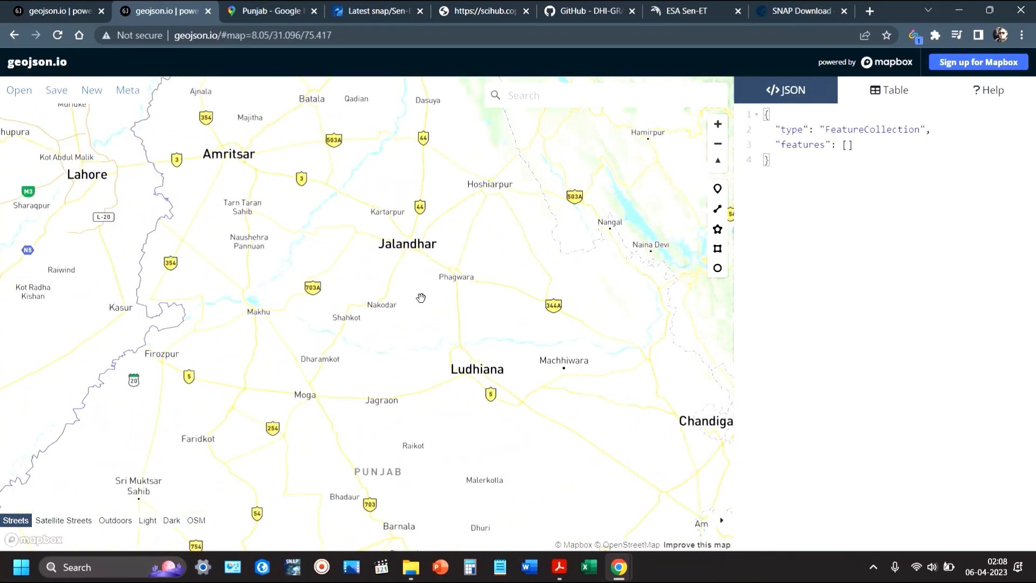
{"action": "scroll", "coordinate": [422, 299], "scroll_direction": "up", "scroll_amount": 1}
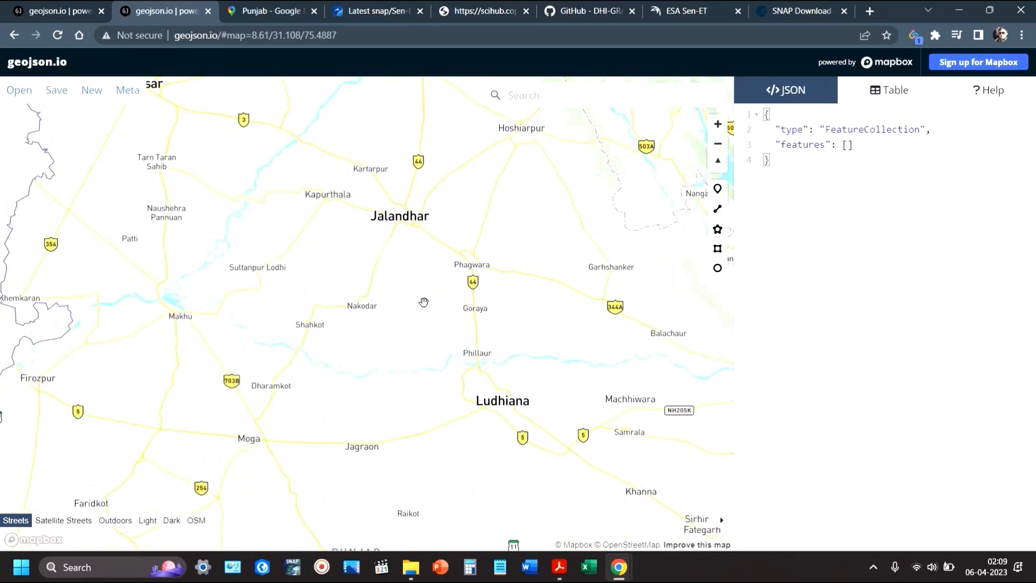
{"action": "scroll", "coordinate": [412, 294], "scroll_direction": "up", "scroll_amount": 1}
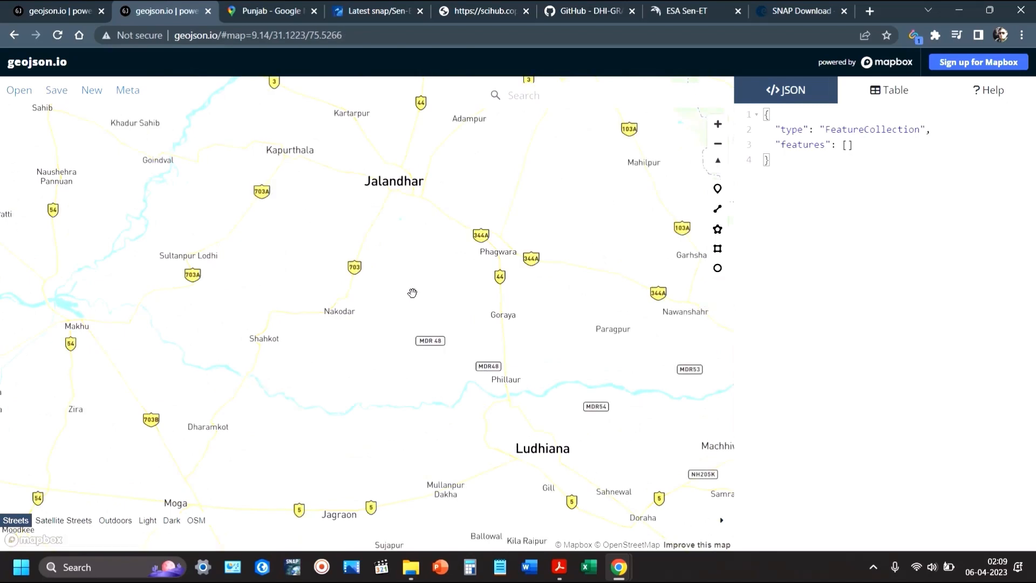
{"action": "left_click_drag", "start_coordinate": [437, 294], "coordinate": [354, 284]}
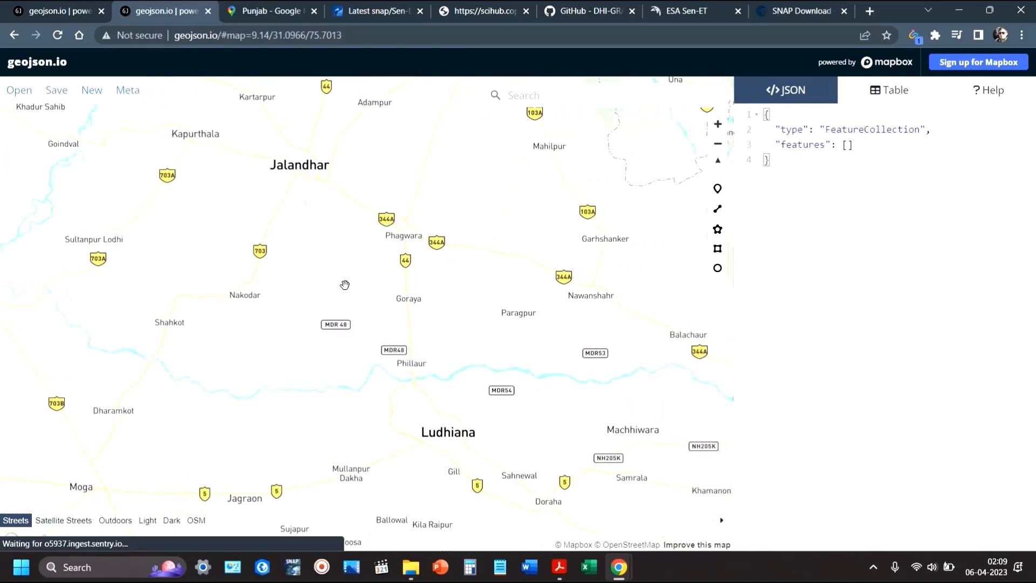
{"action": "scroll", "coordinate": [344, 284], "scroll_direction": "up", "scroll_amount": 1}
{"action": "scroll", "coordinate": [340, 286], "scroll_direction": "up", "scroll_amount": 1}
{"action": "left_click_drag", "start_coordinate": [340, 287], "coordinate": [308, 287]}
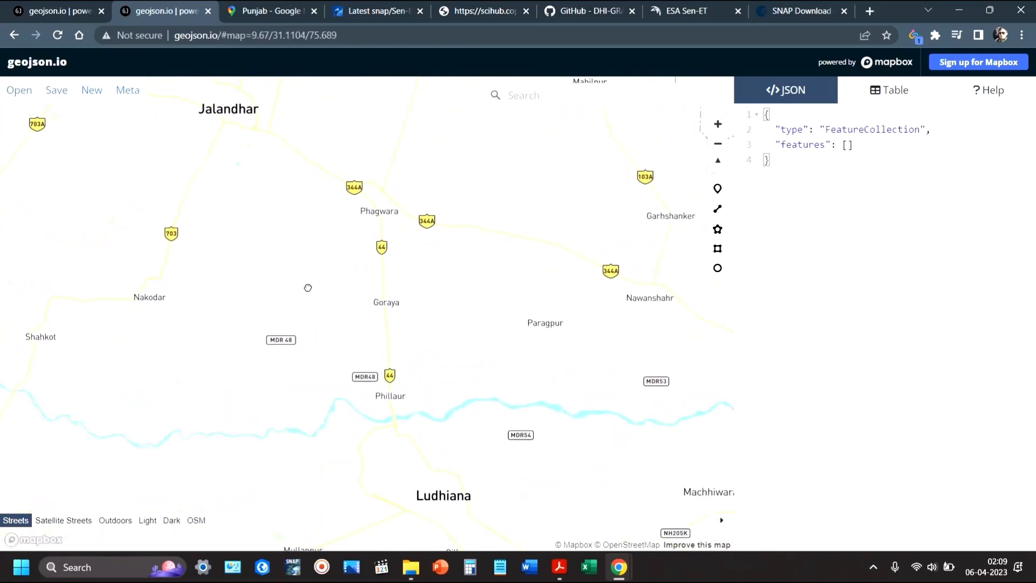
{"action": "left_click", "coordinate": [62, 521]}
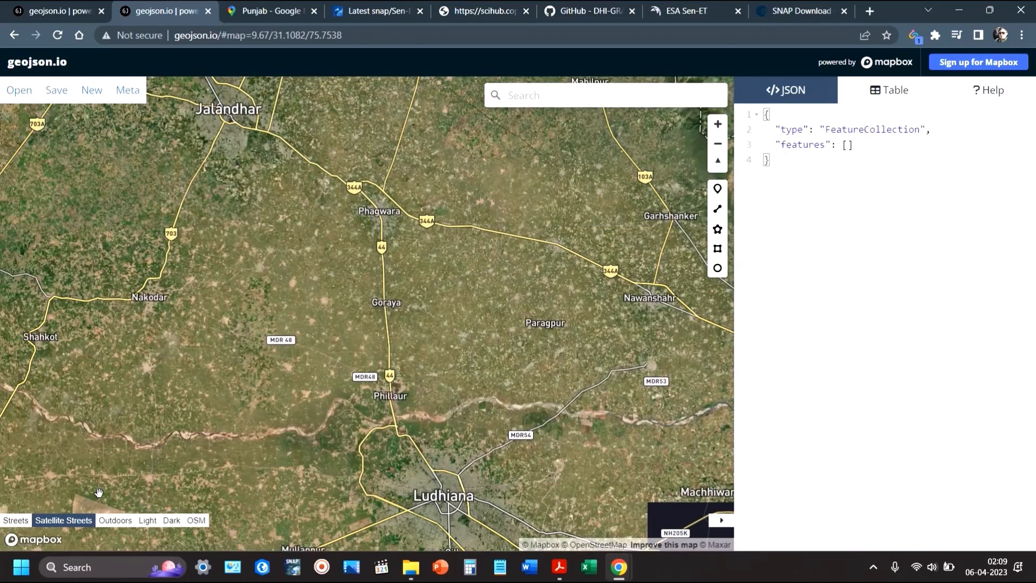
Step: Examine the cropland around Bundala, Dhesian Kahna and Goraya on the satellite map to choose a study area
{"action": "scroll", "coordinate": [314, 283], "scroll_direction": "up", "scroll_amount": 6}
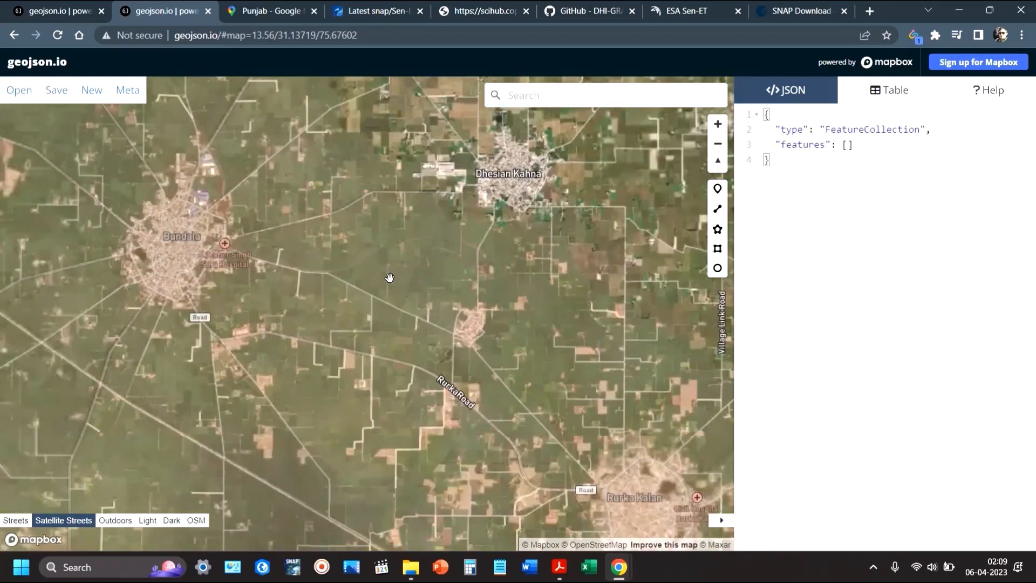
{"action": "scroll", "coordinate": [358, 224], "scroll_direction": "up", "scroll_amount": 3}
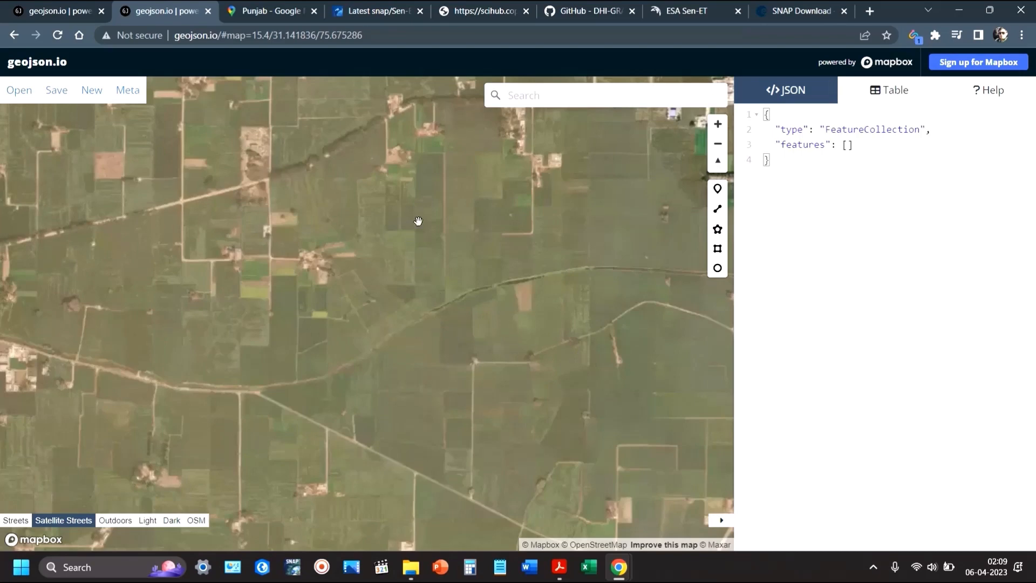
{"action": "left_click_drag", "start_coordinate": [418, 221], "coordinate": [478, 474]}
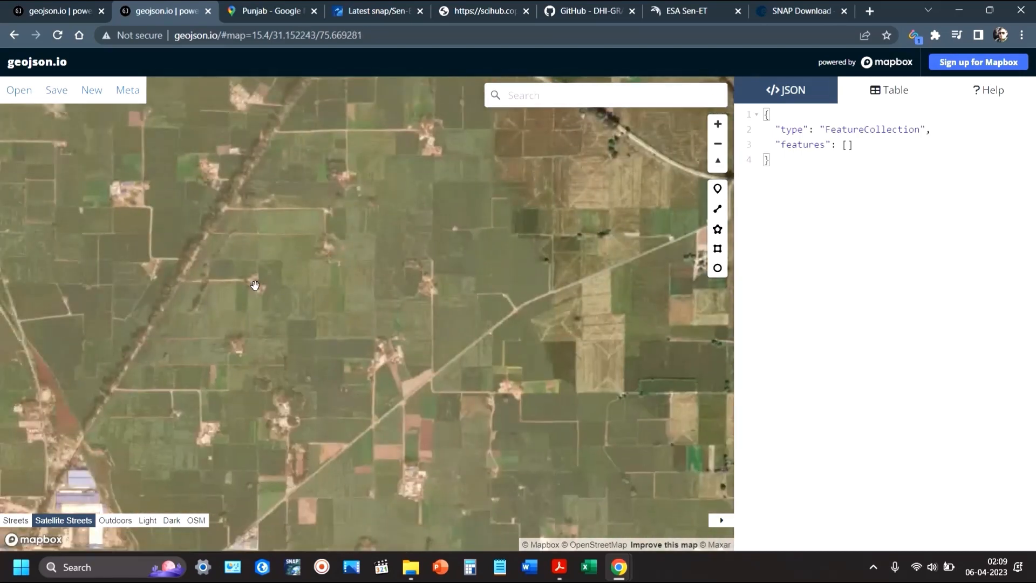
{"action": "left_click_drag", "start_coordinate": [524, 345], "coordinate": [492, 490]}
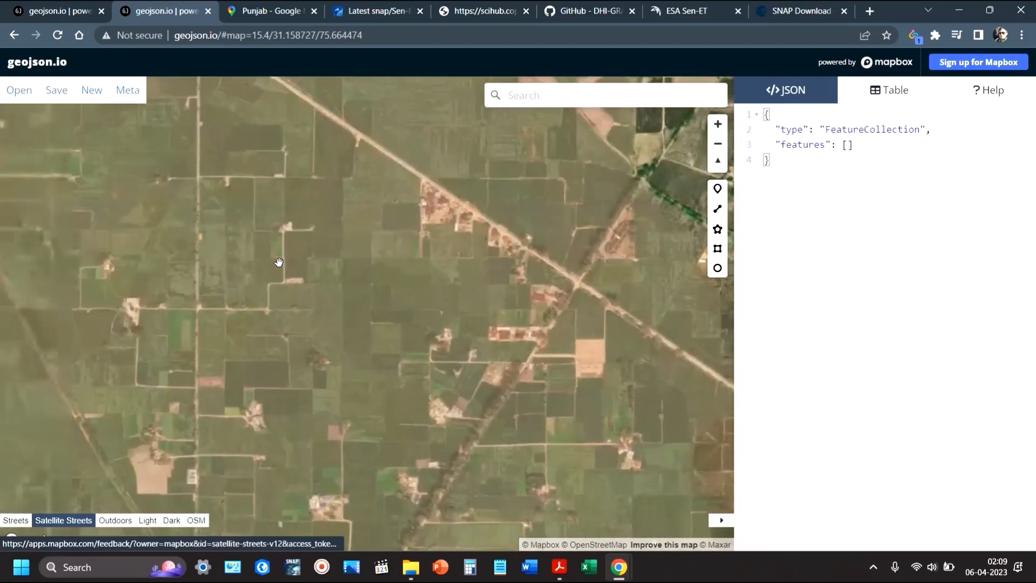
{"action": "scroll", "coordinate": [428, 281], "scroll_direction": "down", "scroll_amount": 5}
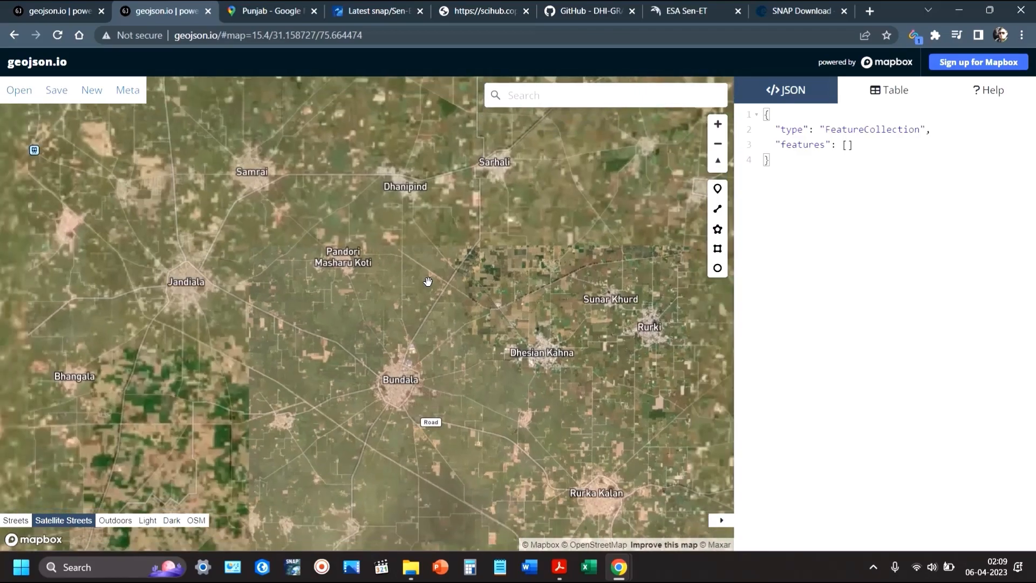
{"action": "scroll", "coordinate": [428, 281], "scroll_direction": "down", "scroll_amount": 3}
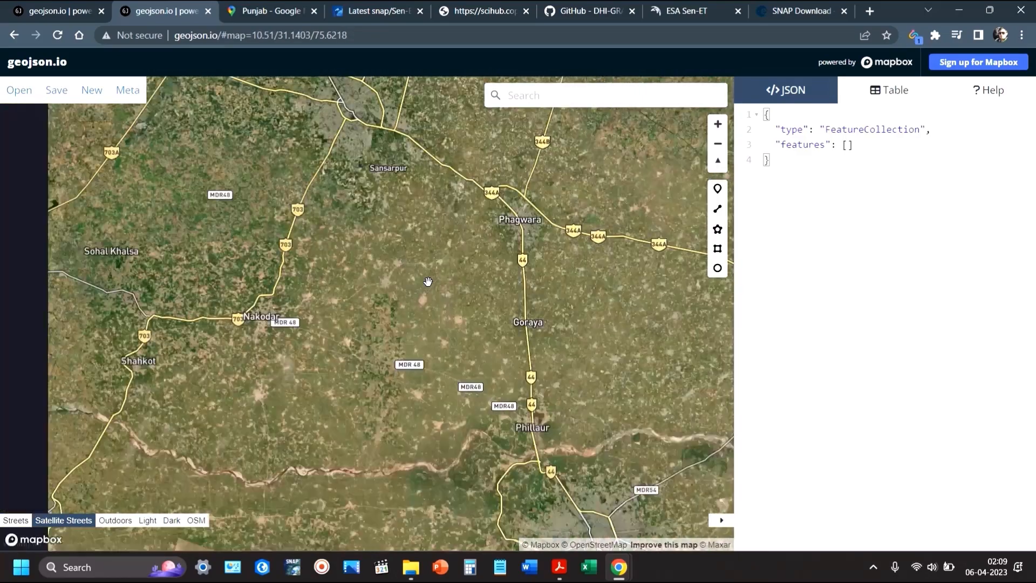
{"action": "scroll", "coordinate": [474, 339], "scroll_direction": "down", "scroll_amount": 2}
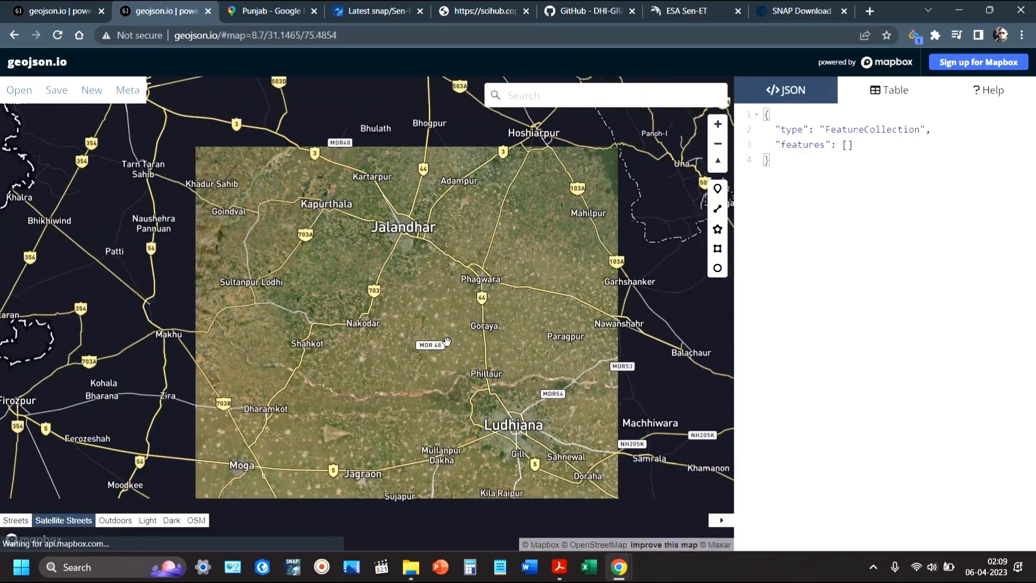
{"action": "scroll", "coordinate": [394, 340], "scroll_direction": "up", "scroll_amount": 2}
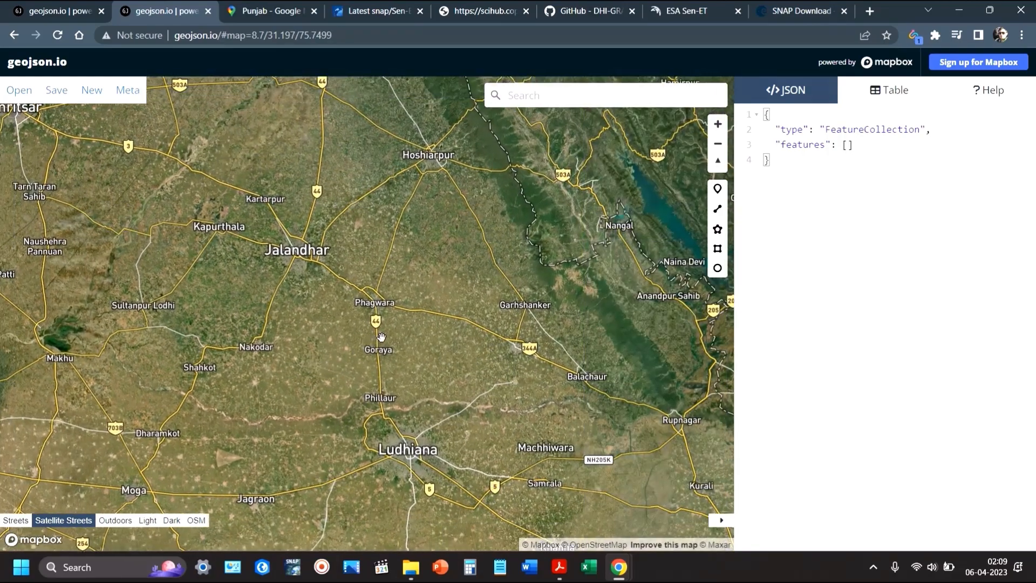
{"action": "scroll", "coordinate": [363, 341], "scroll_direction": "up", "scroll_amount": 2}
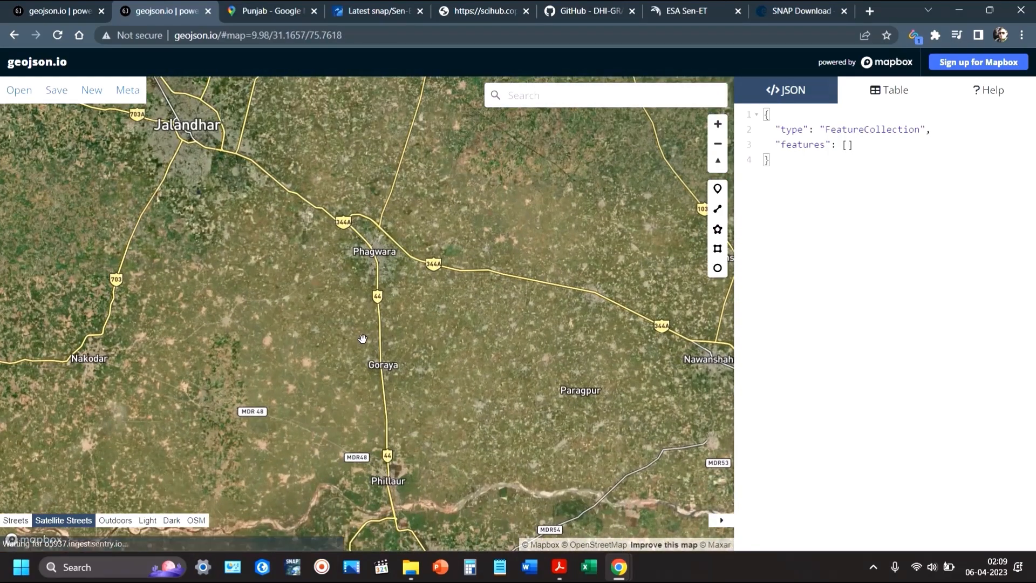
{"action": "scroll", "coordinate": [362, 339], "scroll_direction": "up", "scroll_amount": 2}
{"action": "left_click_drag", "start_coordinate": [296, 320], "coordinate": [432, 380]}
{"action": "left_click_drag", "start_coordinate": [419, 308], "coordinate": [325, 253]}
{"action": "scroll", "coordinate": [325, 253], "scroll_direction": "down", "scroll_amount": 2}
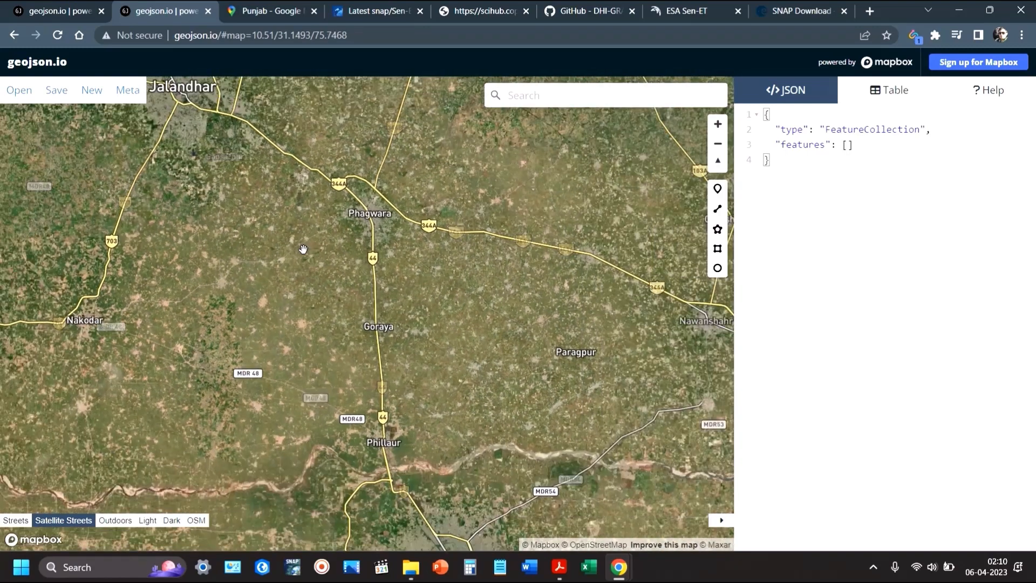
Step: Draw a rectangle around Goraya and Phillaur, spanning about 75.53 to 76.09 longitude and 30.97 to 31.22 latitude
{"action": "scroll", "coordinate": [308, 238], "scroll_direction": "down", "scroll_amount": 1}
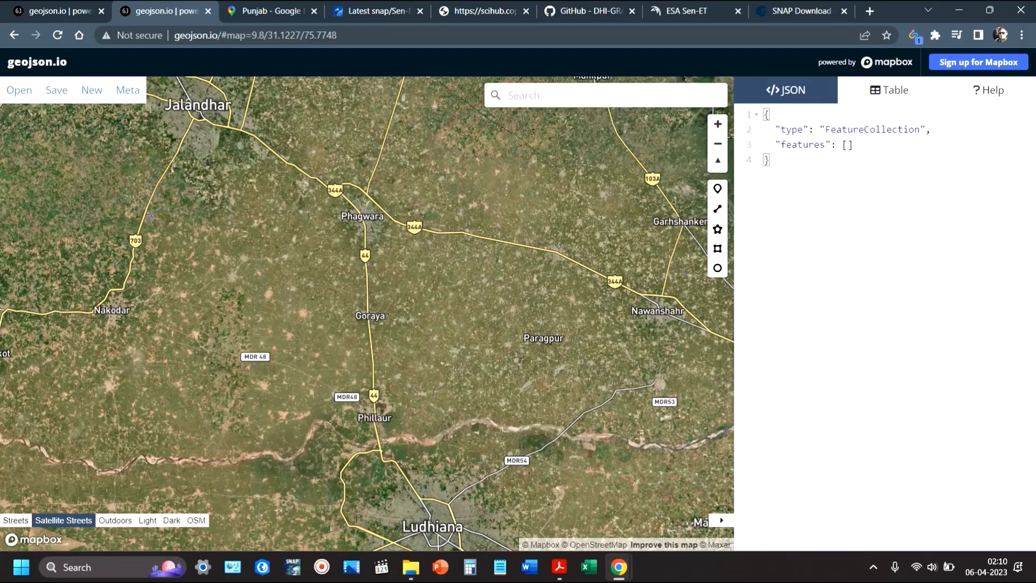
{"action": "left_click_drag", "start_coordinate": [145, 218], "coordinate": [163, 207]}
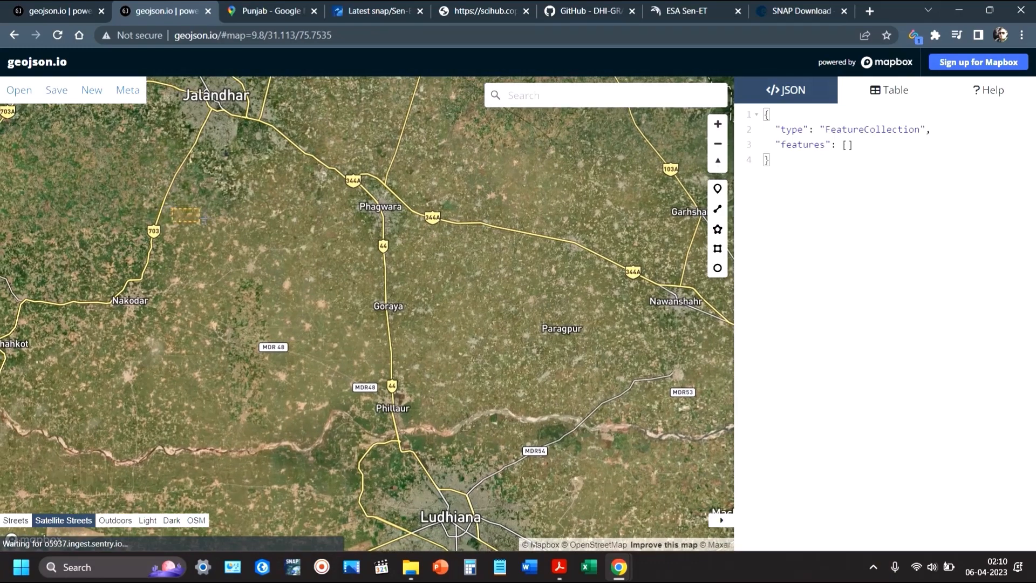
{"action": "left_click", "coordinate": [172, 208]}
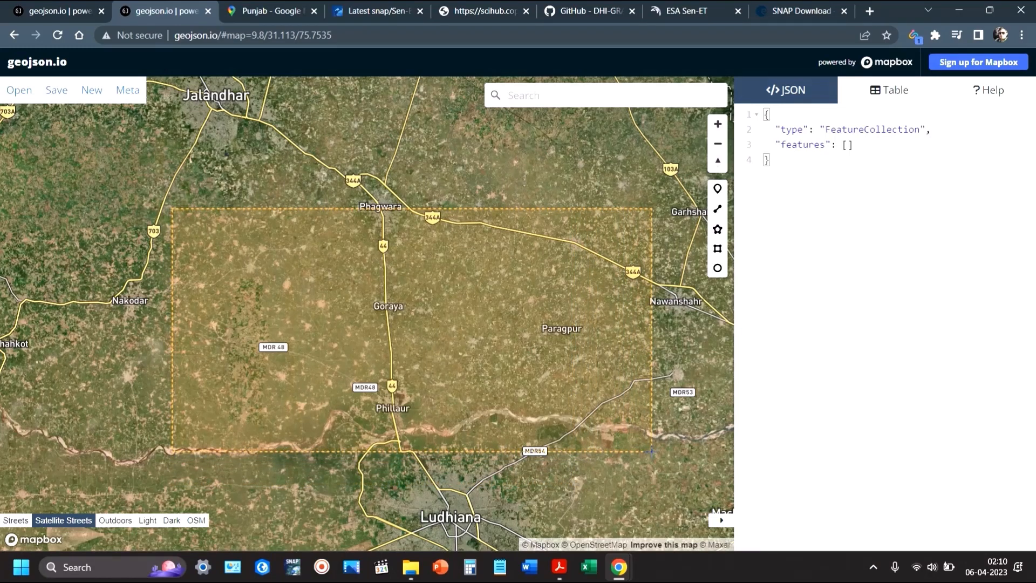
{"action": "left_click", "coordinate": [650, 452]}
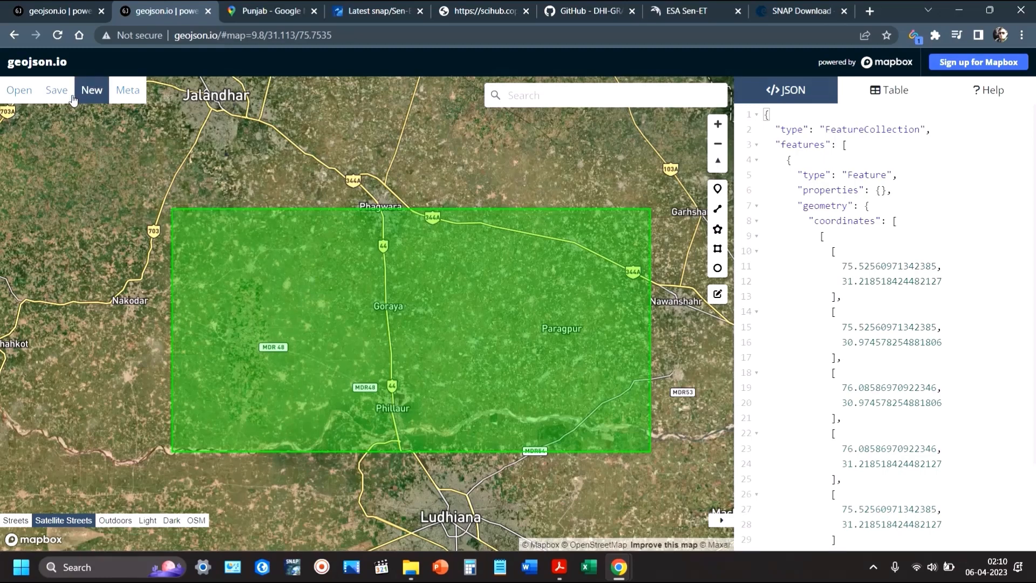
Step: Export the rectangle as a WKT file and show the downloaded map.wkt in its folder
{"action": "mouse_move", "coordinate": [64, 100]}
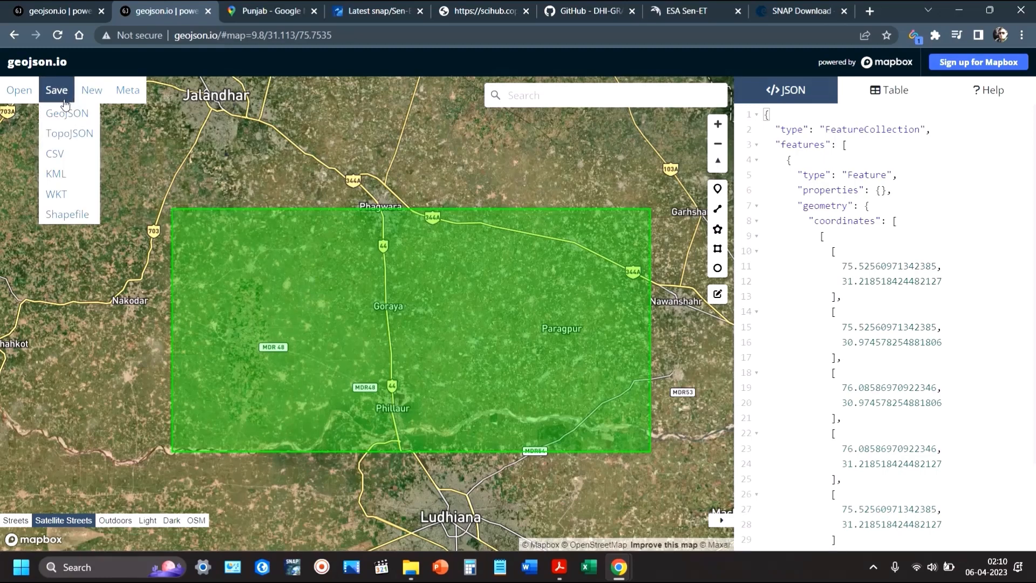
{"action": "left_click", "coordinate": [63, 198]}
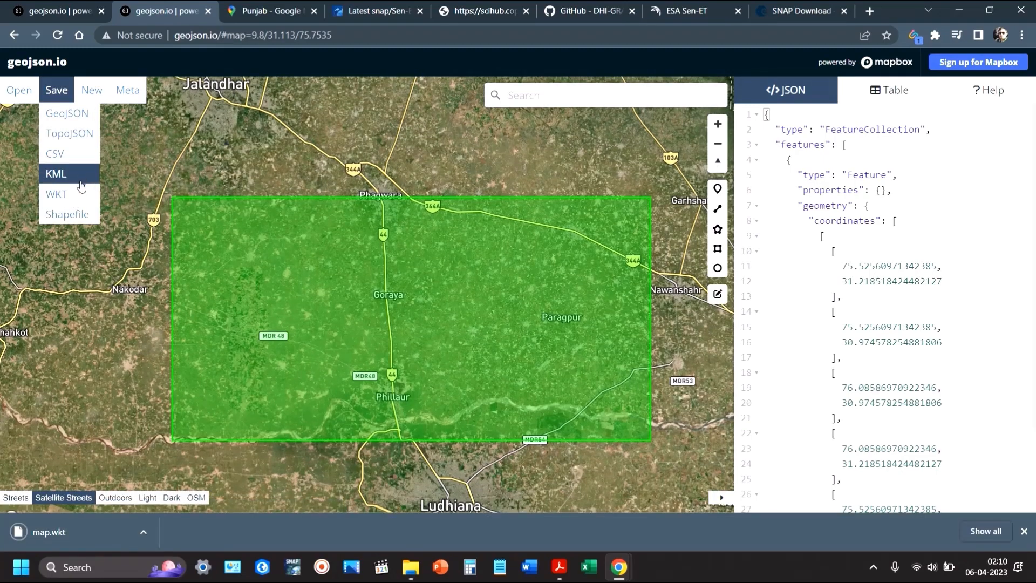
{"action": "left_click", "coordinate": [144, 535]}
{"action": "left_click", "coordinate": [158, 487]}
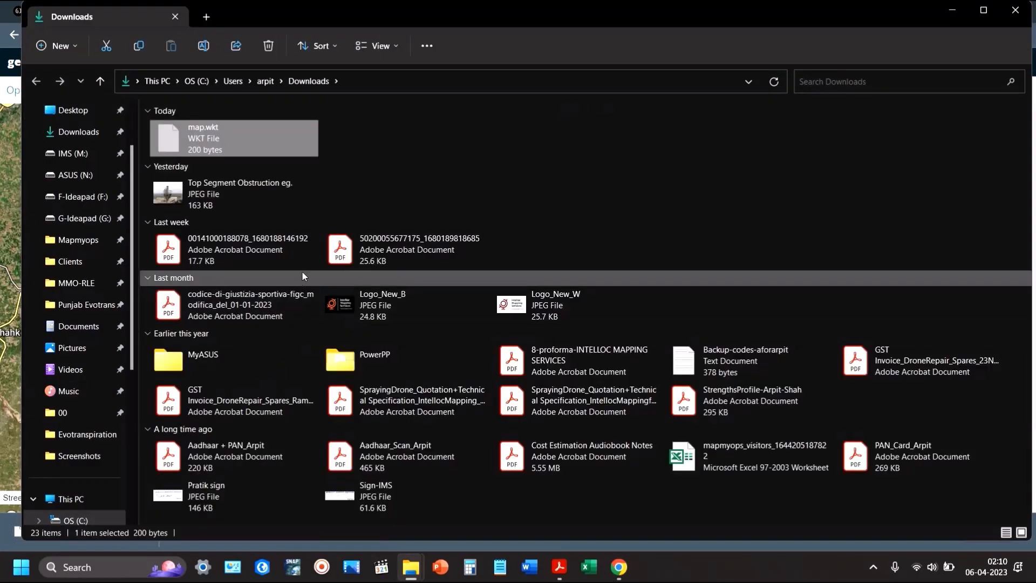
Step: Switch to the Punjab Evotranspiration folder on the ASUS (N:) drive
{"action": "key", "text": "alt+Tab"}
{"action": "key", "text": "alt+Tab"}
{"action": "key", "text": "alt+Tab"}
{"action": "key", "text": "alt+Tab"}
{"action": "key", "text": "alt+Tab"}
{"action": "key", "text": "alt+Tab"}
{"action": "key", "text": "alt+Tab"}
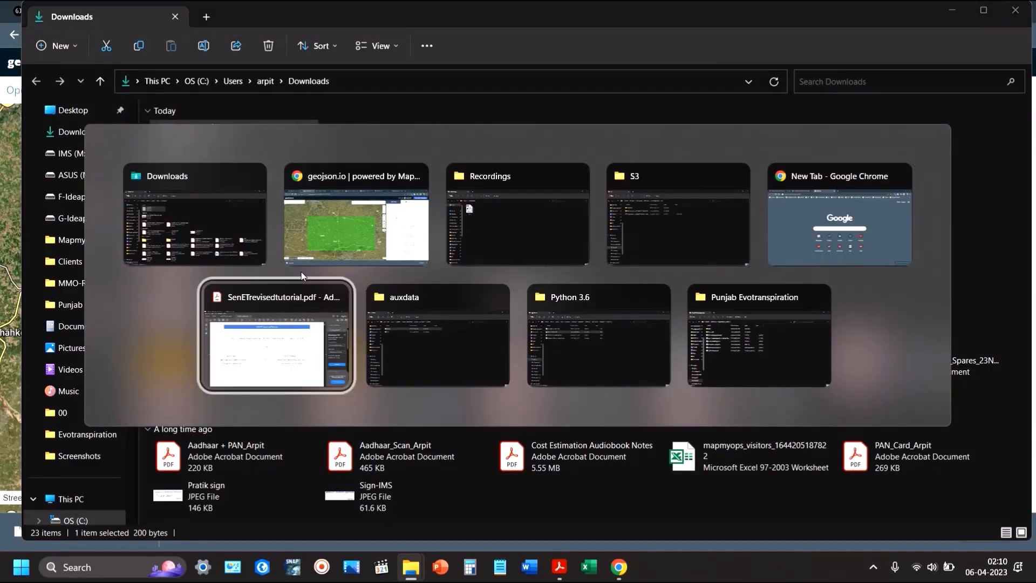
{"action": "key", "text": "Escape"}
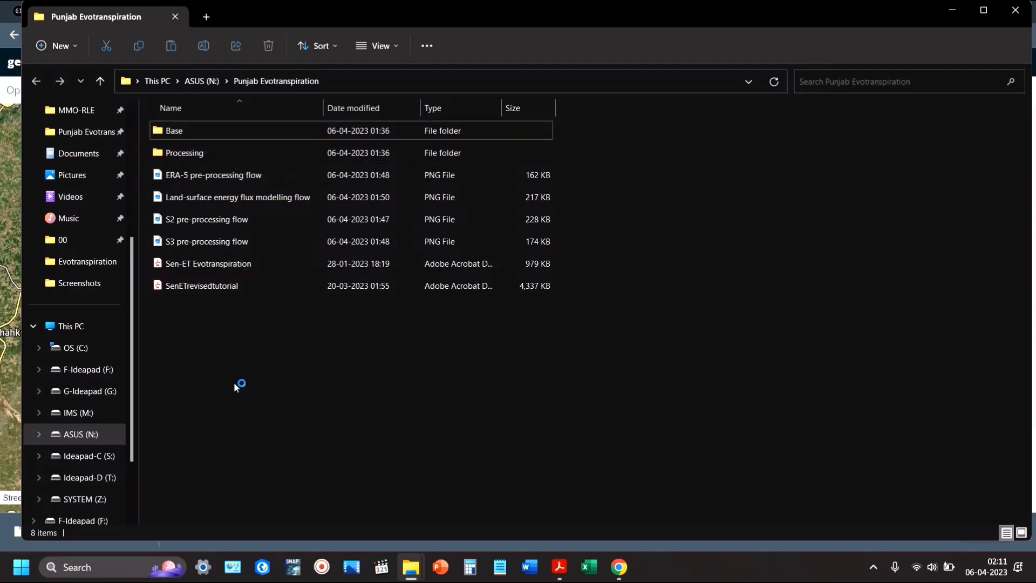
Step: Paste map.wkt into the Punjab Evotranspiration folder and check its polygon coordinates in Notepad
{"action": "key", "text": "ctrl+v"}
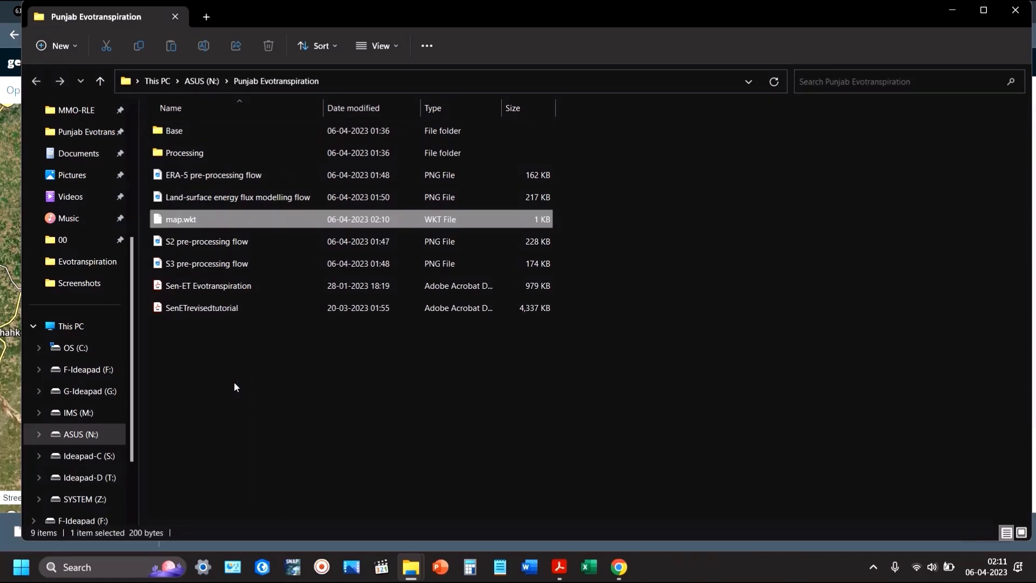
{"action": "right_click", "coordinate": [206, 218]}
{"action": "mouse_move", "coordinate": [267, 263]}
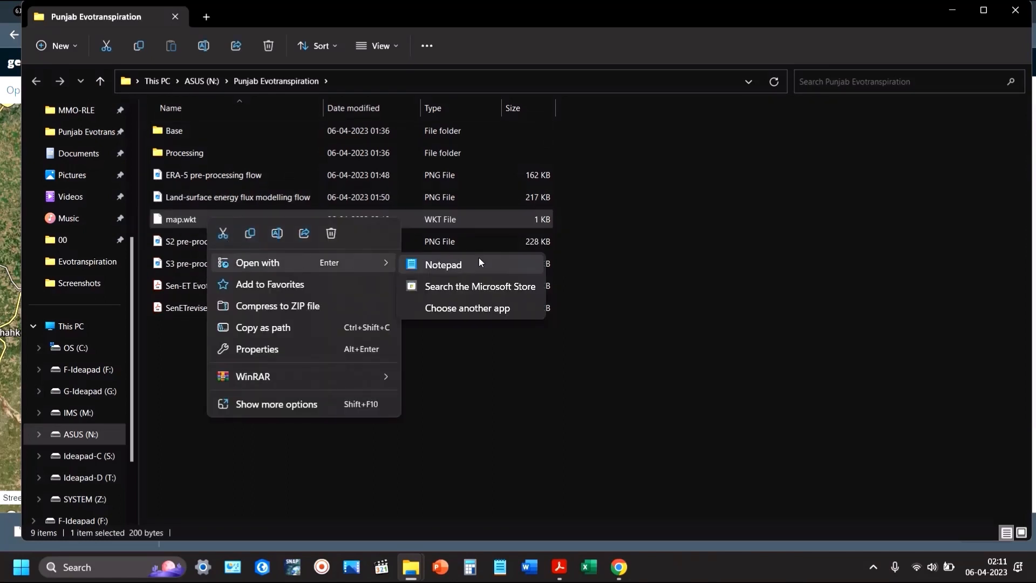
{"action": "left_click", "coordinate": [510, 260]}
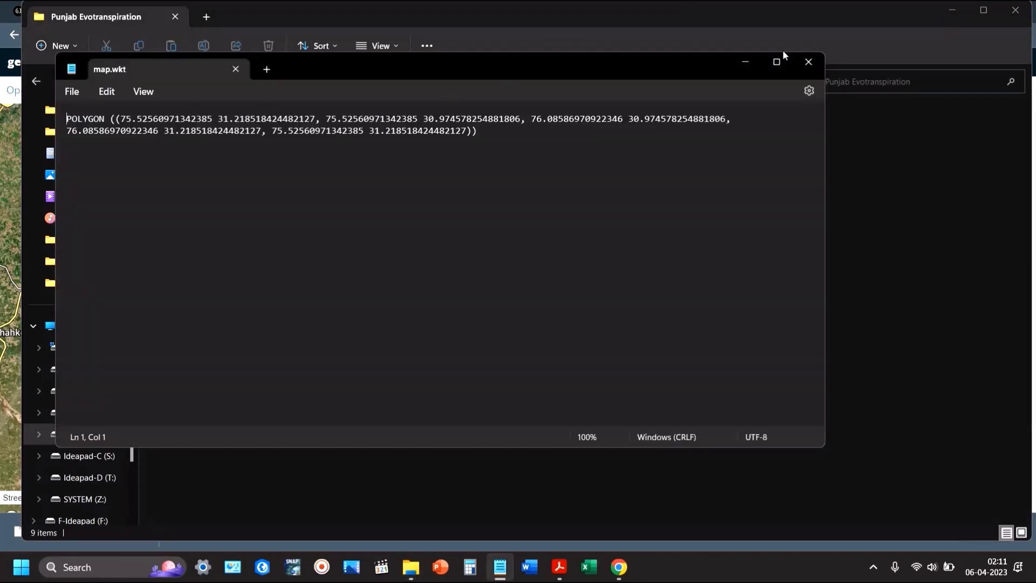
{"action": "left_click", "coordinate": [804, 58]}
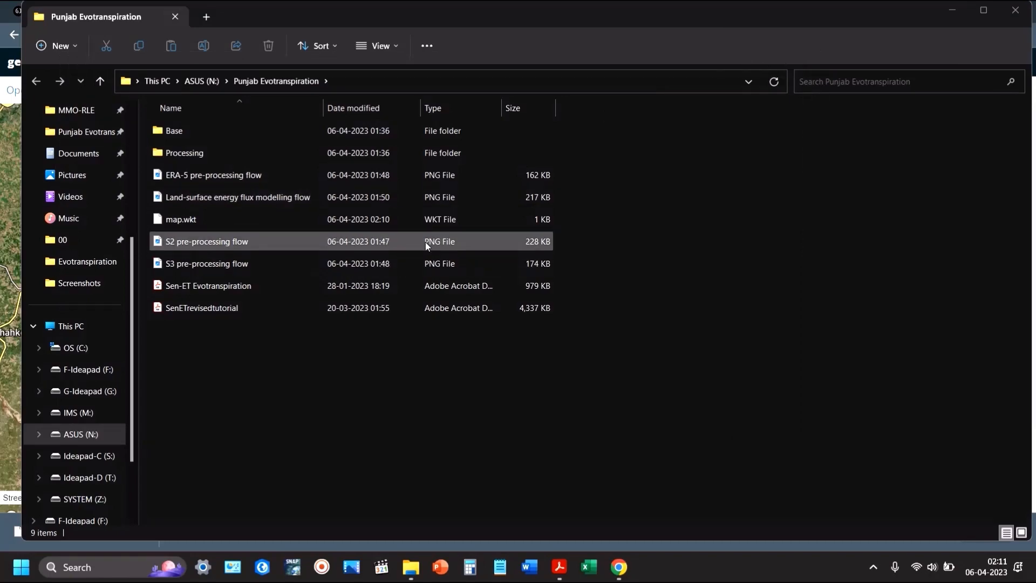
Step: Switch to the Punjab map in Google Maps and locate the Goraya and Phillaur area between Phagwara and Ludhiana
{"action": "key", "text": "alt+Tab"}
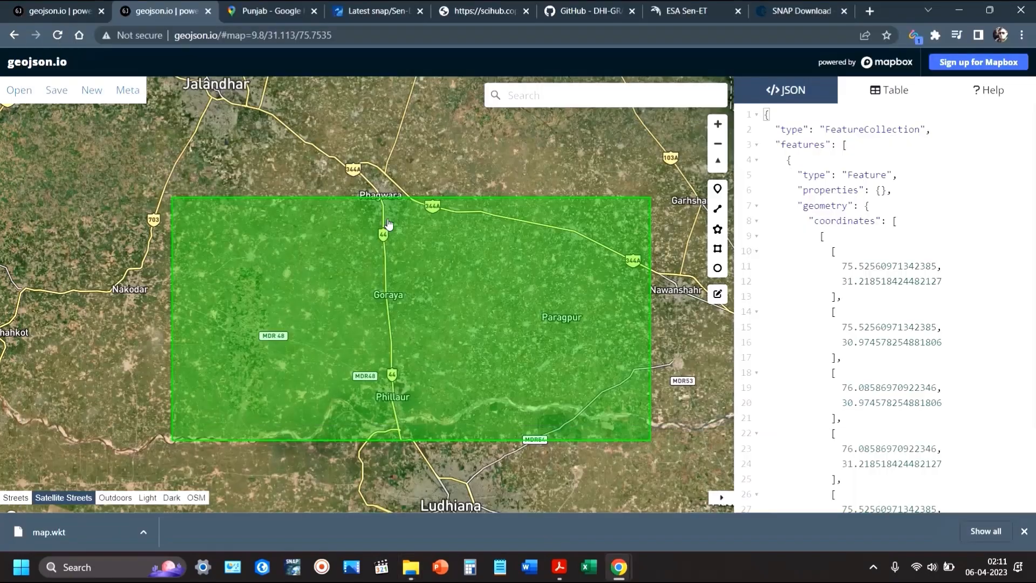
{"action": "left_click", "coordinate": [269, 11]}
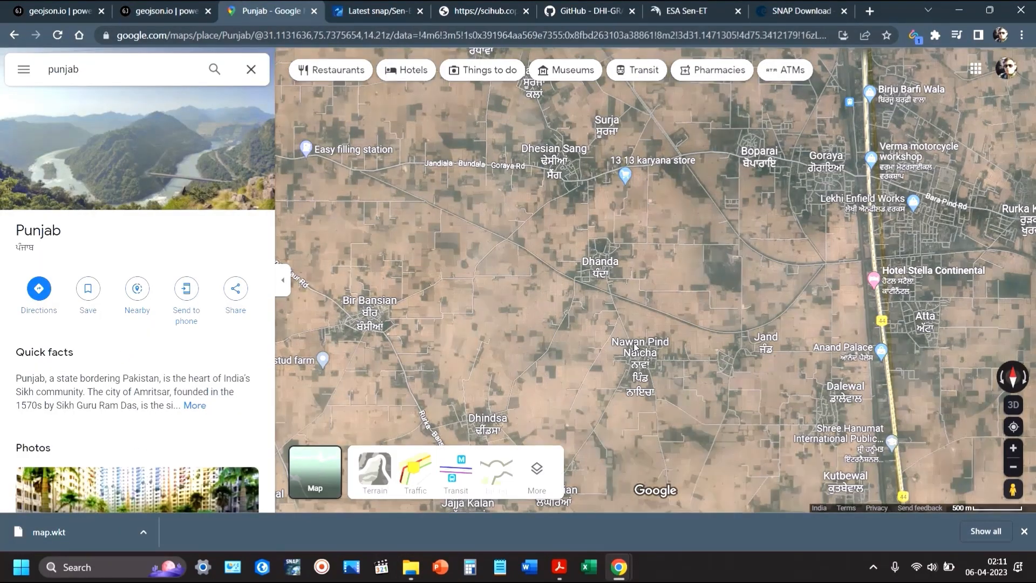
{"action": "scroll", "coordinate": [635, 348], "scroll_direction": "down", "scroll_amount": 10}
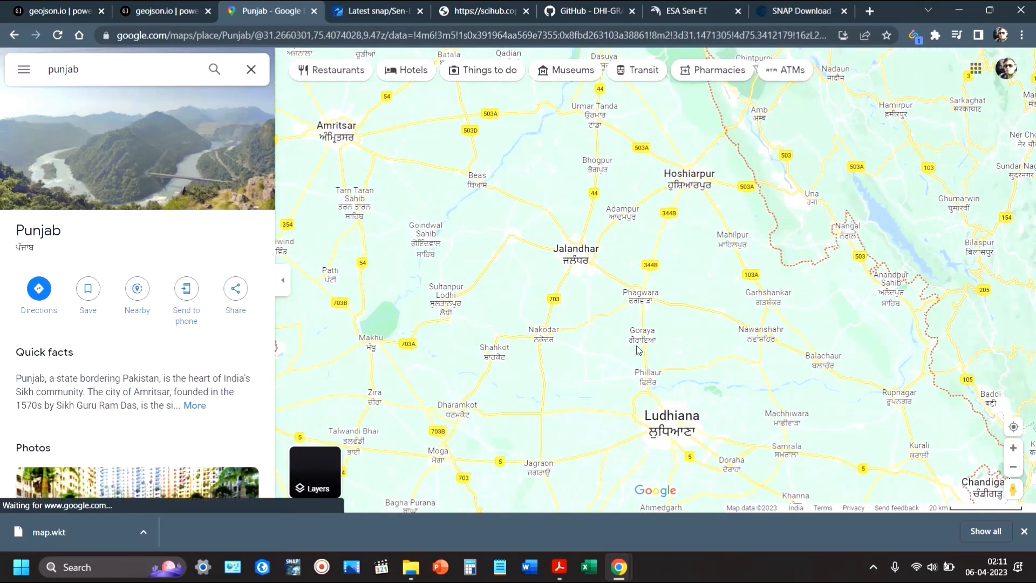
{"action": "scroll", "coordinate": [637, 350], "scroll_direction": "up", "scroll_amount": 2}
{"action": "scroll", "coordinate": [719, 421], "scroll_direction": "up", "scroll_amount": 4}
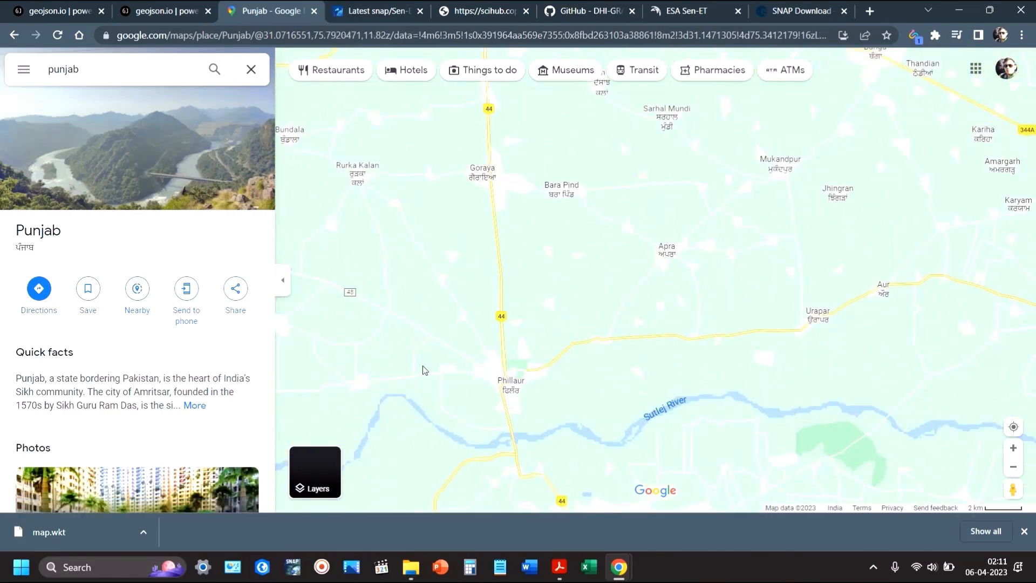
{"action": "scroll", "coordinate": [517, 283], "scroll_direction": "down", "scroll_amount": 3}
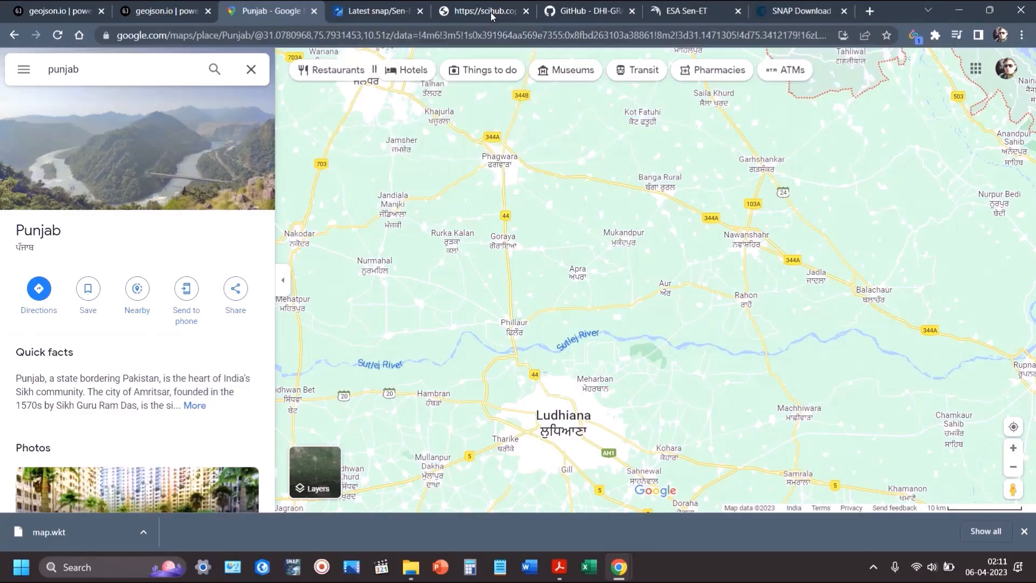
Step: Switch to the Copernicus Open Access Hub and draw a small search rectangle just northwest of Goraya in Punjab
{"action": "left_click", "coordinate": [490, 12]}
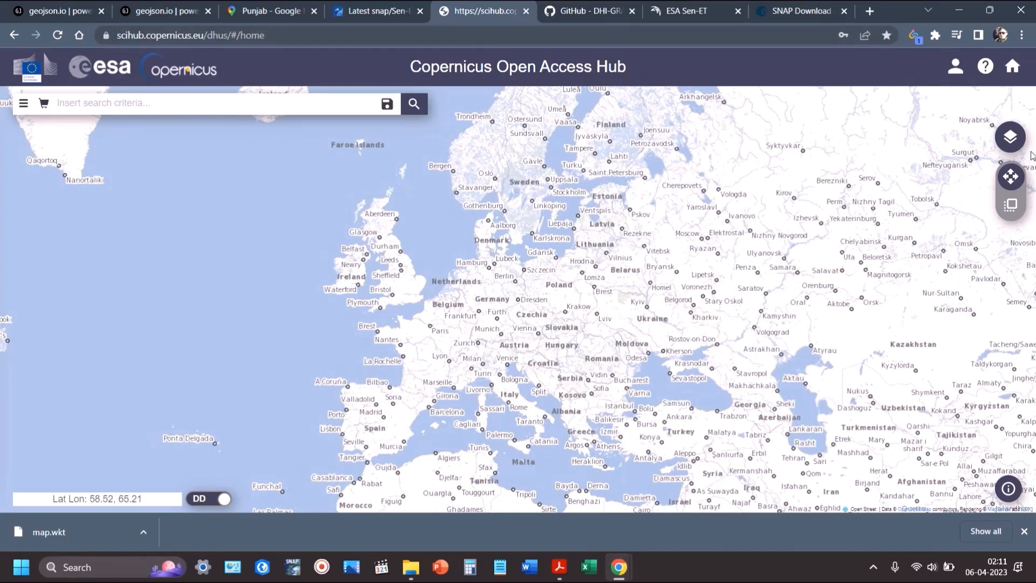
{"action": "left_click_drag", "start_coordinate": [927, 314], "coordinate": [498, 105]}
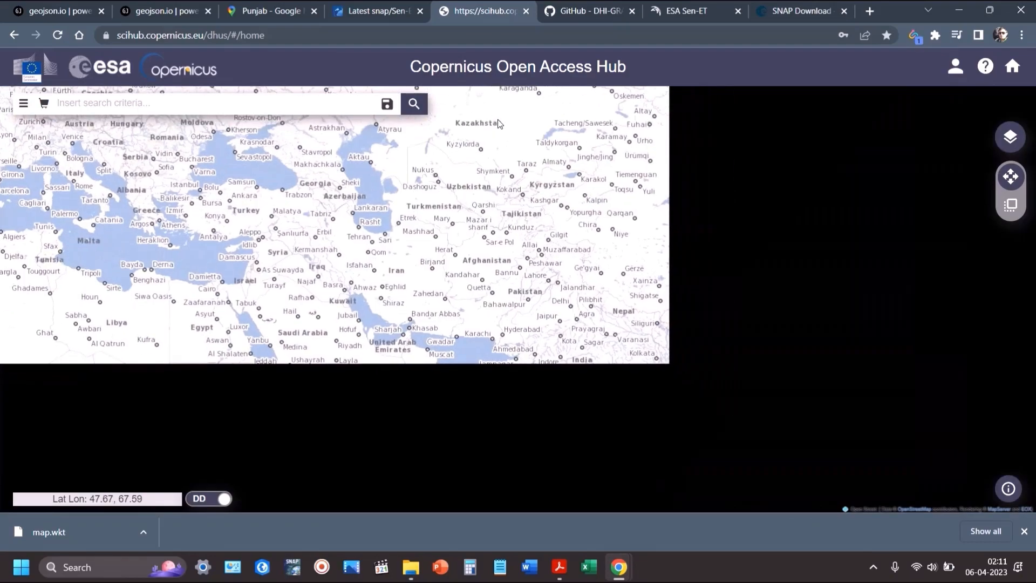
{"action": "scroll", "coordinate": [613, 304], "scroll_direction": "up", "scroll_amount": 3}
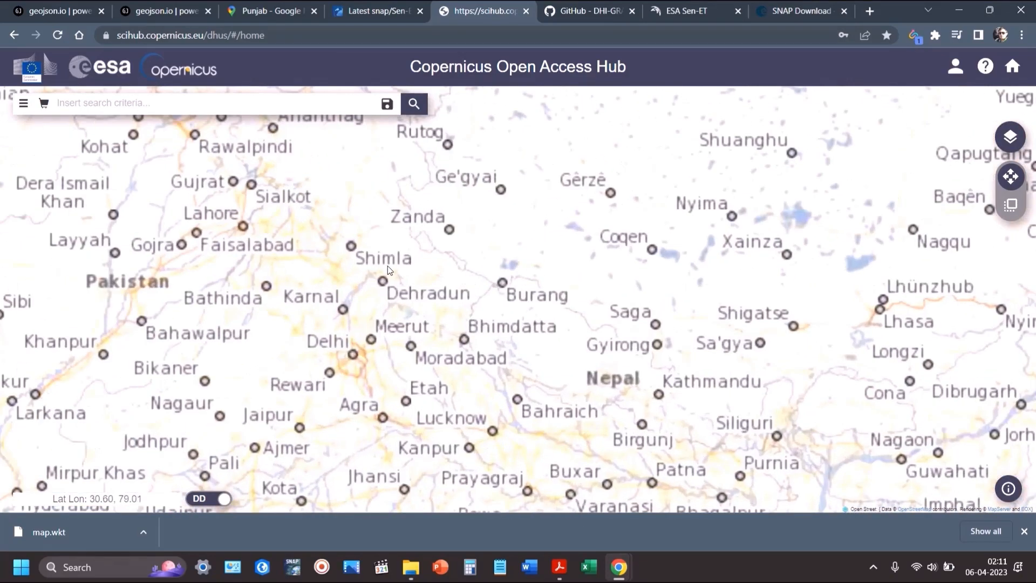
{"action": "scroll", "coordinate": [481, 259], "scroll_direction": "down", "scroll_amount": 1}
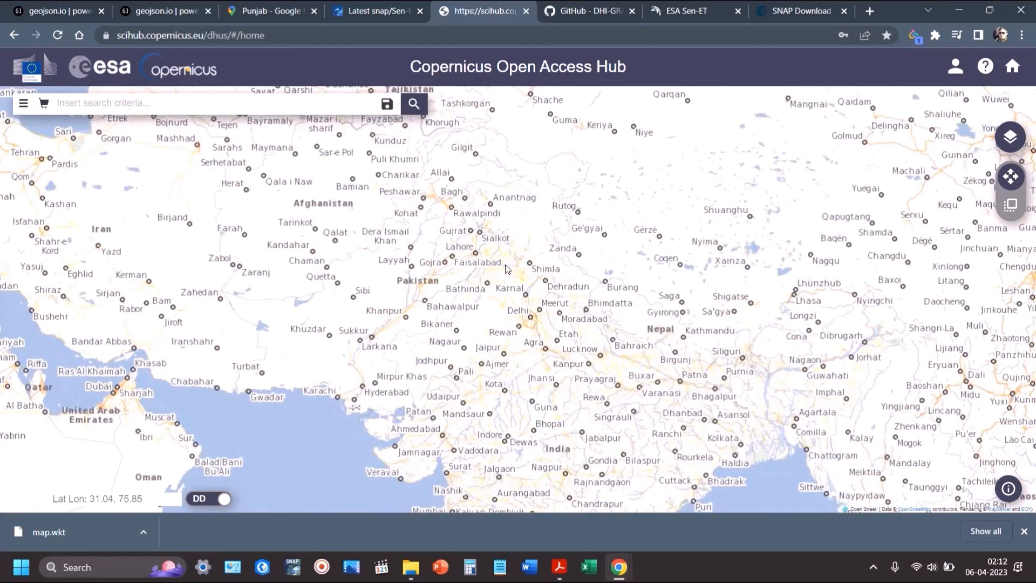
{"action": "scroll", "coordinate": [506, 269], "scroll_direction": "up", "scroll_amount": 3}
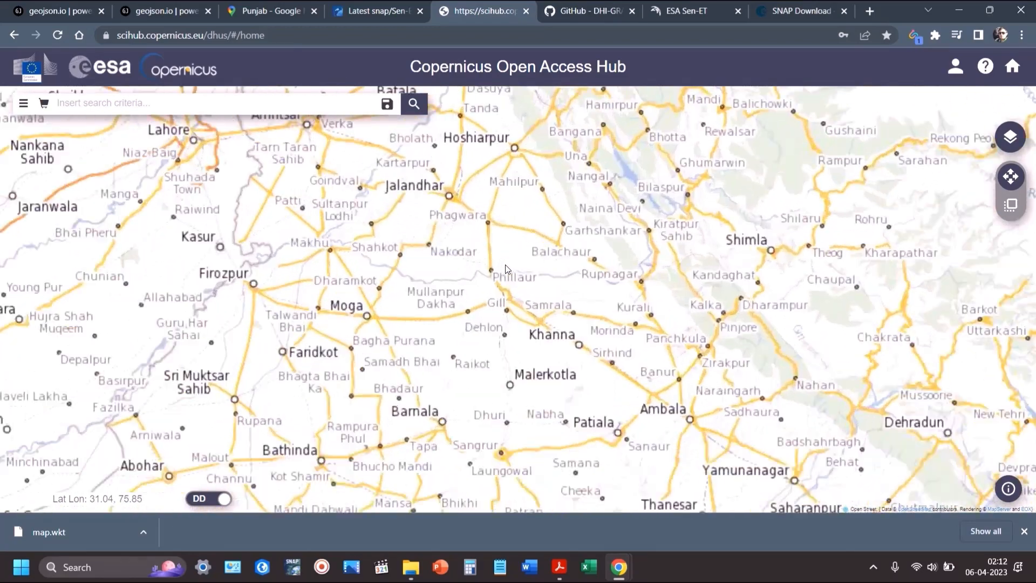
{"action": "scroll", "coordinate": [506, 268], "scroll_direction": "up", "scroll_amount": 1}
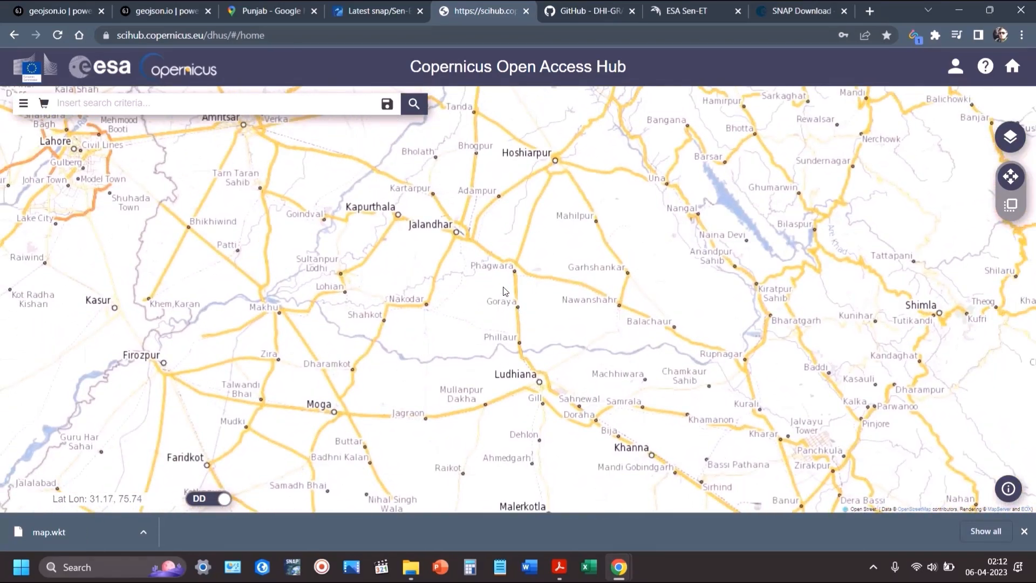
{"action": "left_click", "coordinate": [1011, 205]}
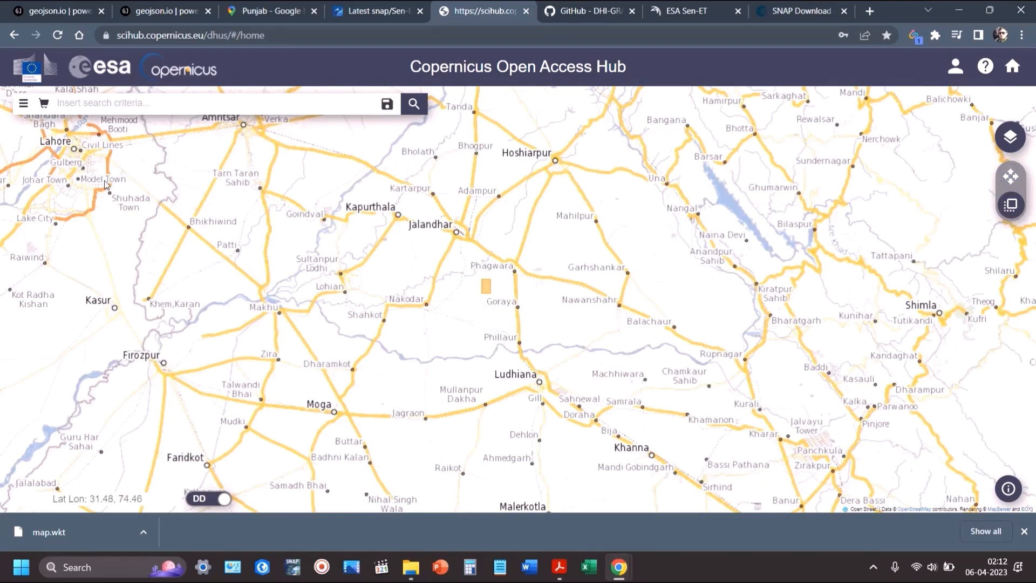
Step: Open the advanced search and set the start of the sensing period to 2022/05/15
{"action": "left_click", "coordinate": [21, 105]}
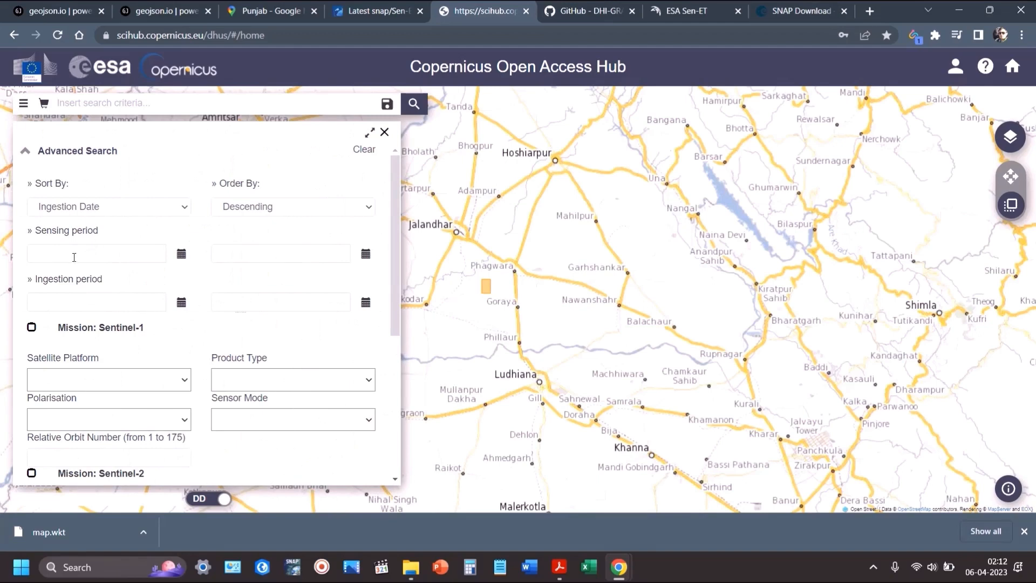
{"action": "left_click", "coordinate": [179, 257]}
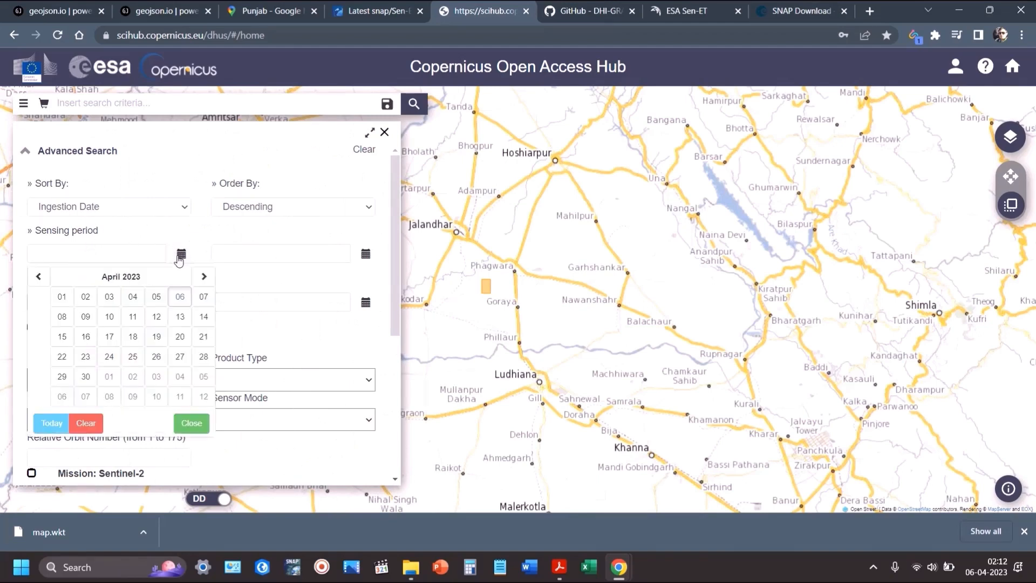
{"action": "left_click", "coordinate": [145, 277]}
{"action": "left_click", "coordinate": [53, 276]}
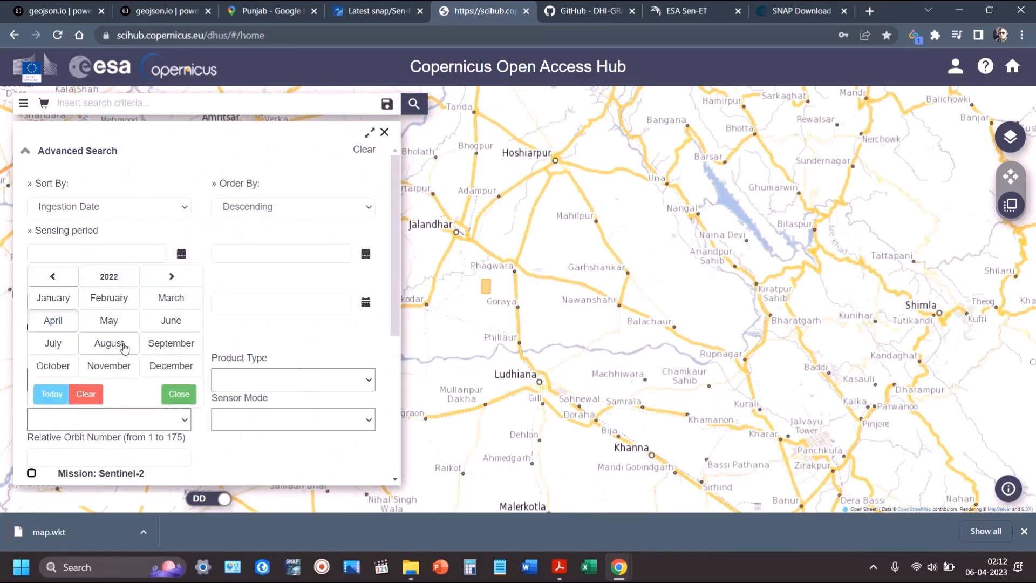
{"action": "left_click", "coordinate": [108, 321]}
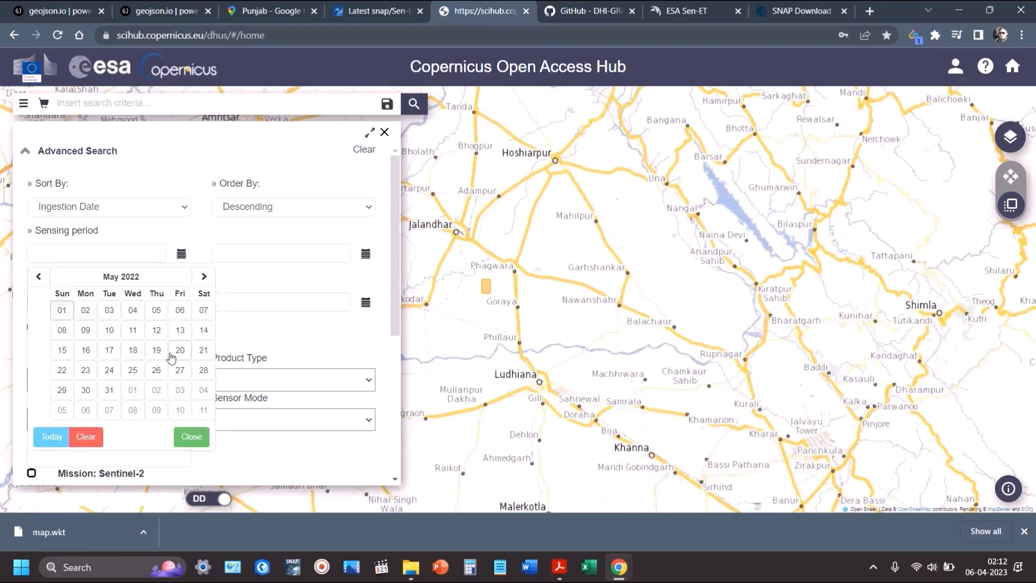
{"action": "left_click", "coordinate": [62, 349]}
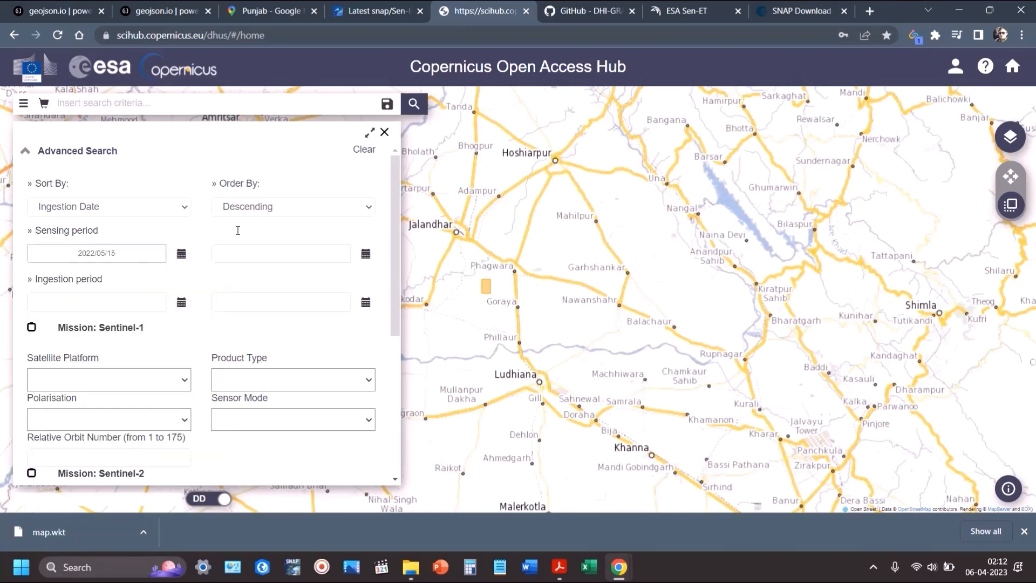
Step: Set the end of the sensing period to 2022/05/31
{"action": "left_click", "coordinate": [366, 253]}
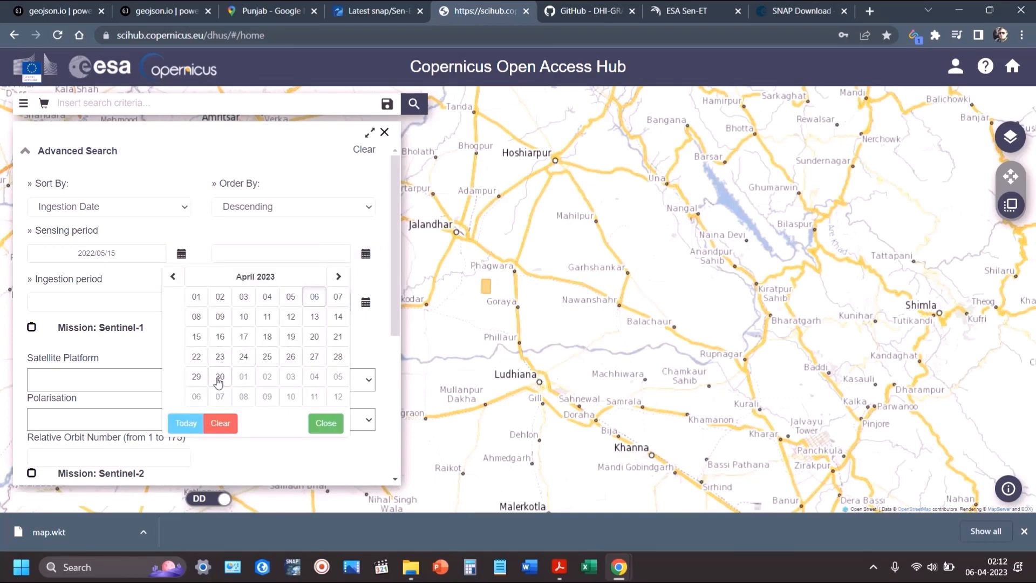
{"action": "left_click", "coordinate": [221, 276]}
{"action": "left_click", "coordinate": [236, 277]}
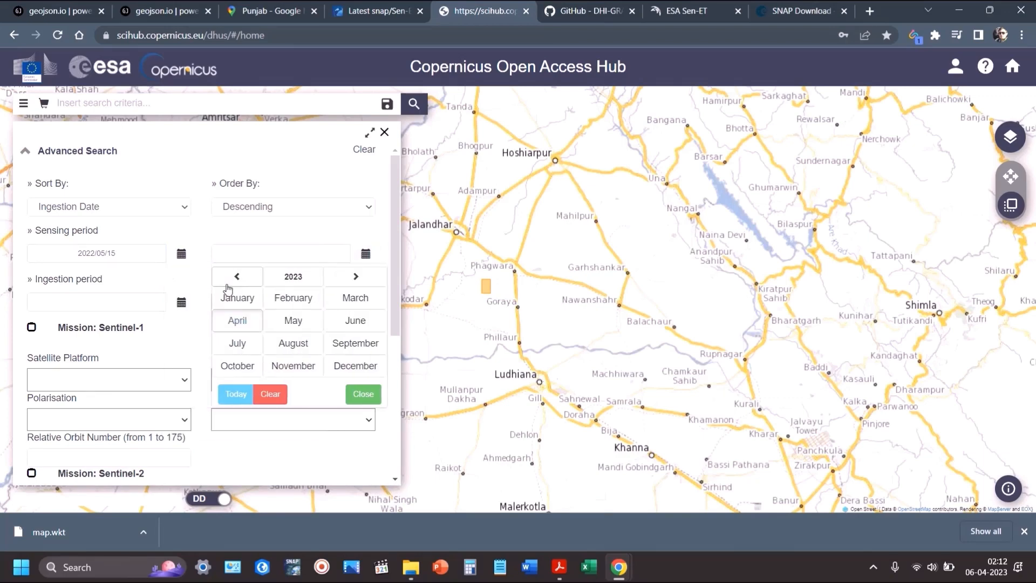
{"action": "left_click", "coordinate": [281, 324]}
{"action": "left_click", "coordinate": [246, 386]}
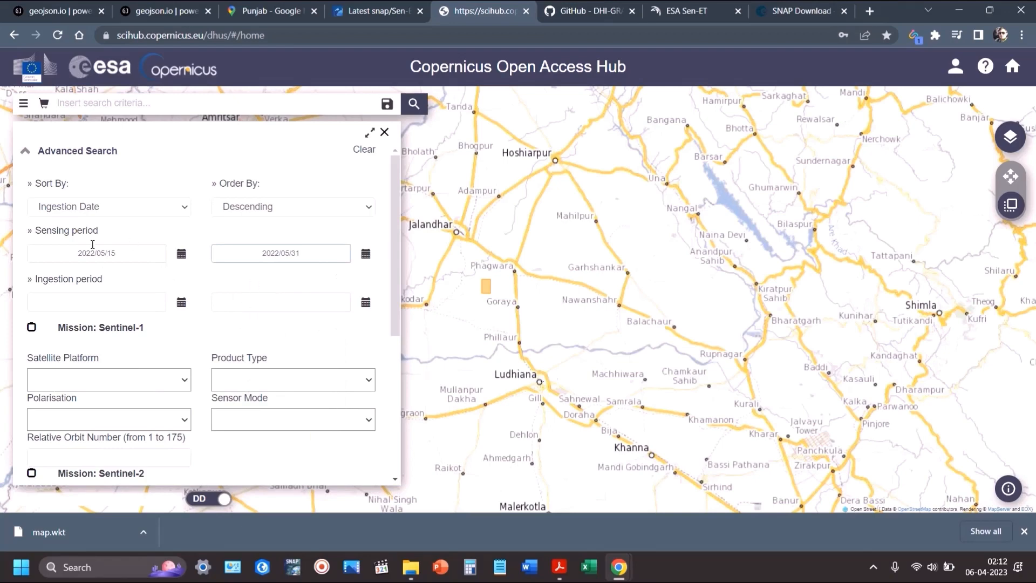
Step: Restrict the search to the Sentinel-2 mission with product type S2MSI2A and run it
{"action": "scroll", "coordinate": [136, 325], "scroll_direction": "down", "scroll_amount": 2}
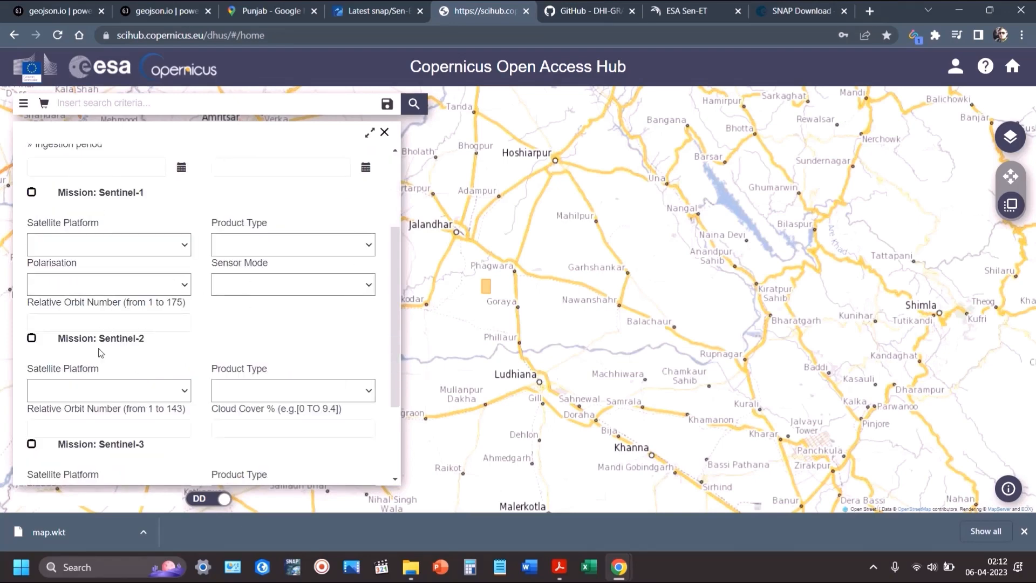
{"action": "left_click", "coordinate": [31, 337]}
{"action": "scroll", "coordinate": [163, 327], "scroll_direction": "down", "scroll_amount": 1}
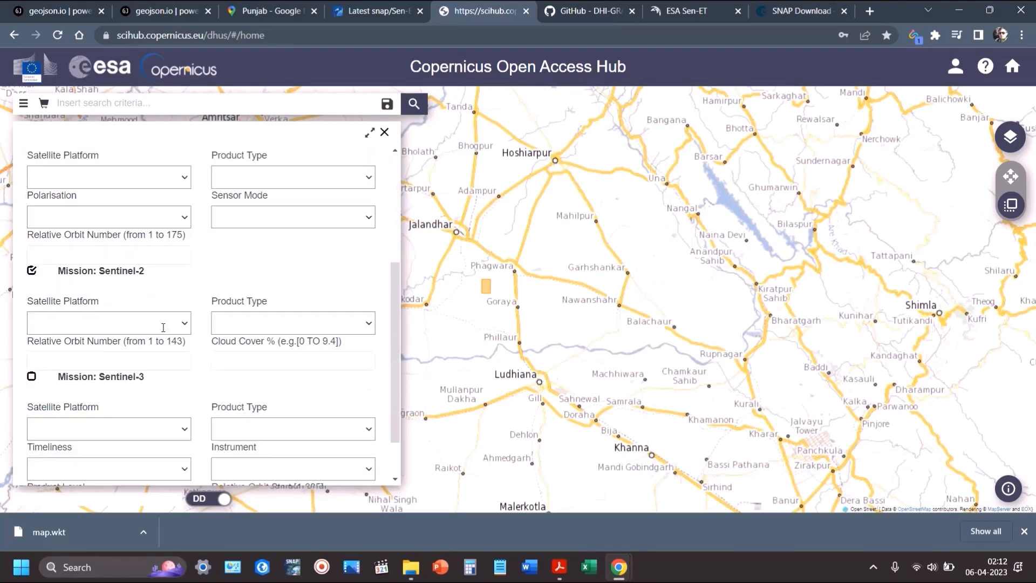
{"action": "left_click", "coordinate": [176, 325]}
{"action": "left_click", "coordinate": [182, 327]}
{"action": "left_click", "coordinate": [369, 326]}
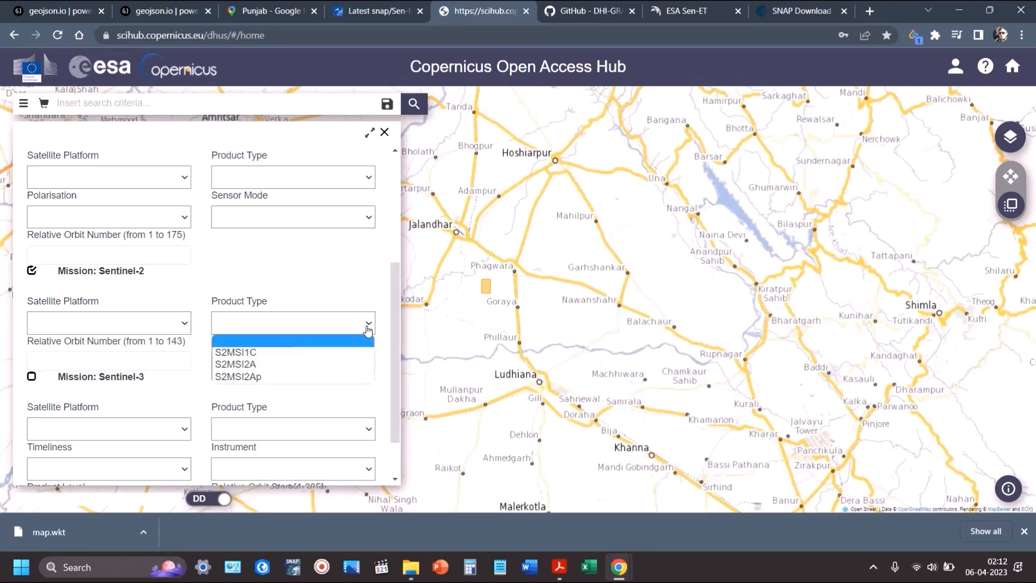
{"action": "left_click", "coordinate": [245, 365]}
{"action": "scroll", "coordinate": [123, 402], "scroll_direction": "down", "scroll_amount": 1}
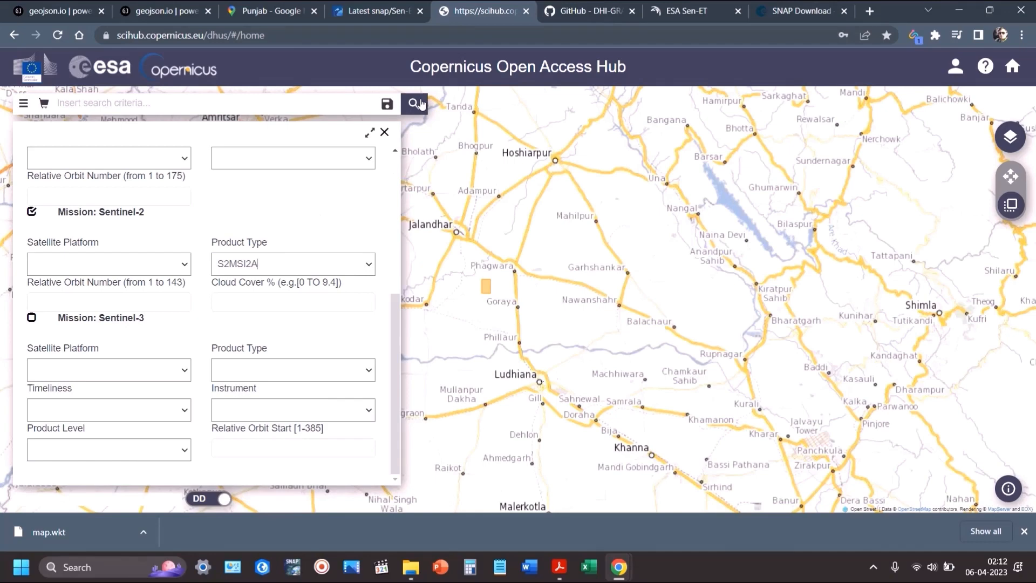
{"action": "scroll", "coordinate": [299, 244], "scroll_direction": "up", "scroll_amount": 3}
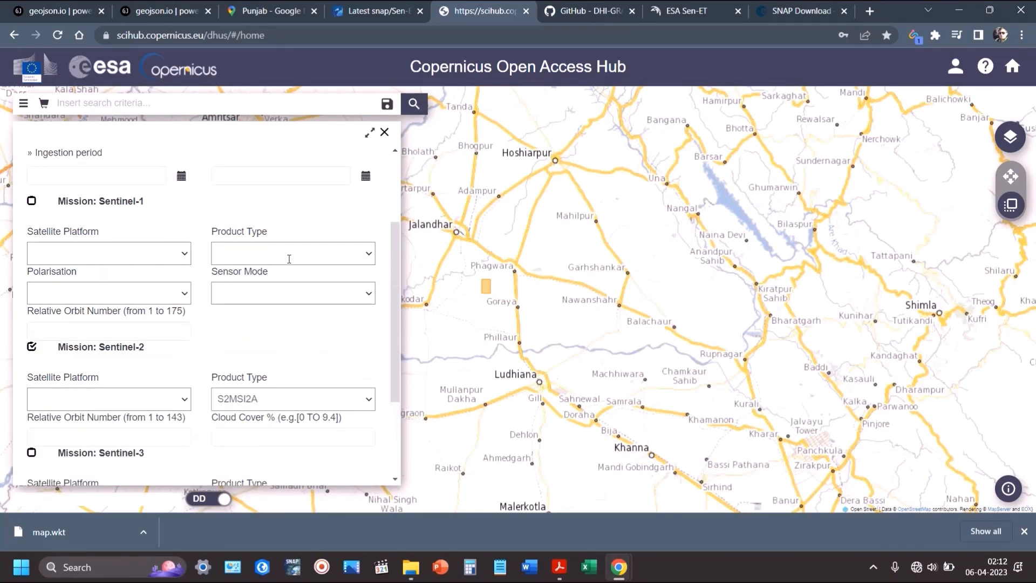
{"action": "left_click", "coordinate": [422, 105]}
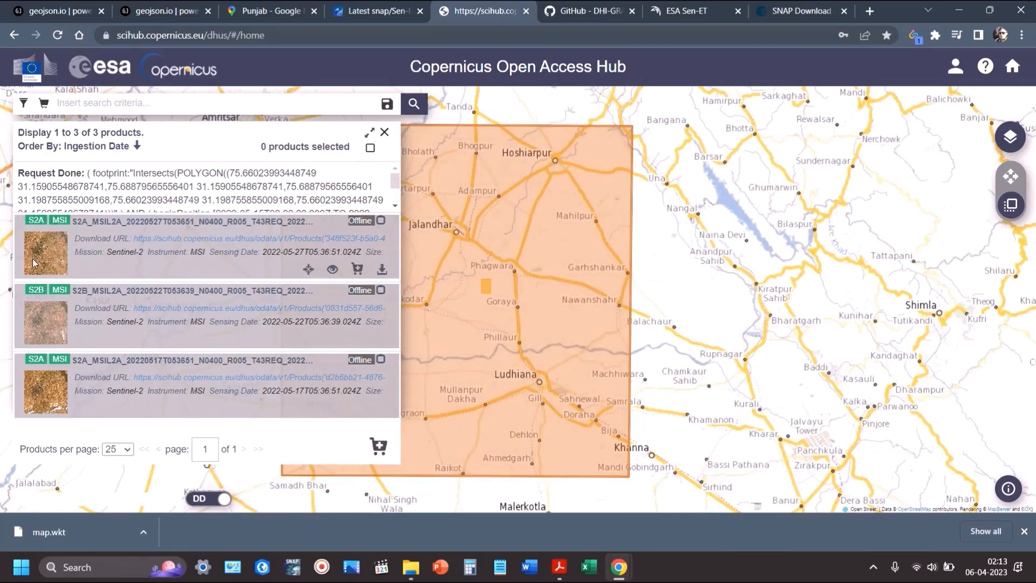
Step: Inspect the details of the Sentinel-2 product sensed on 2022-05-27, checking its quicklook, cloud cover percentage and other product attributes
{"action": "left_click", "coordinate": [332, 270]}
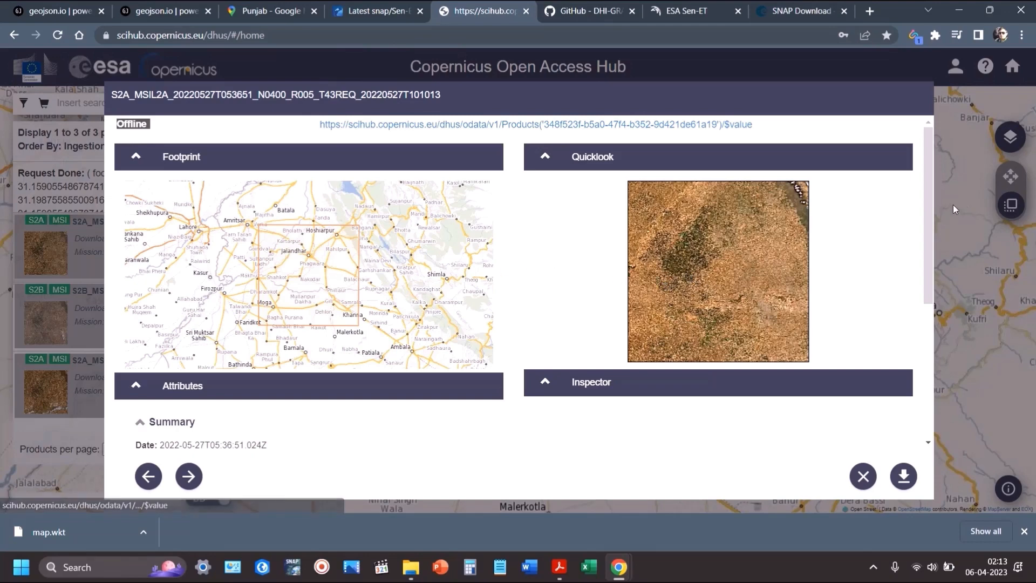
{"action": "left_click_drag", "start_coordinate": [924, 225], "coordinate": [938, 360]}
{"action": "left_click", "coordinate": [162, 348]}
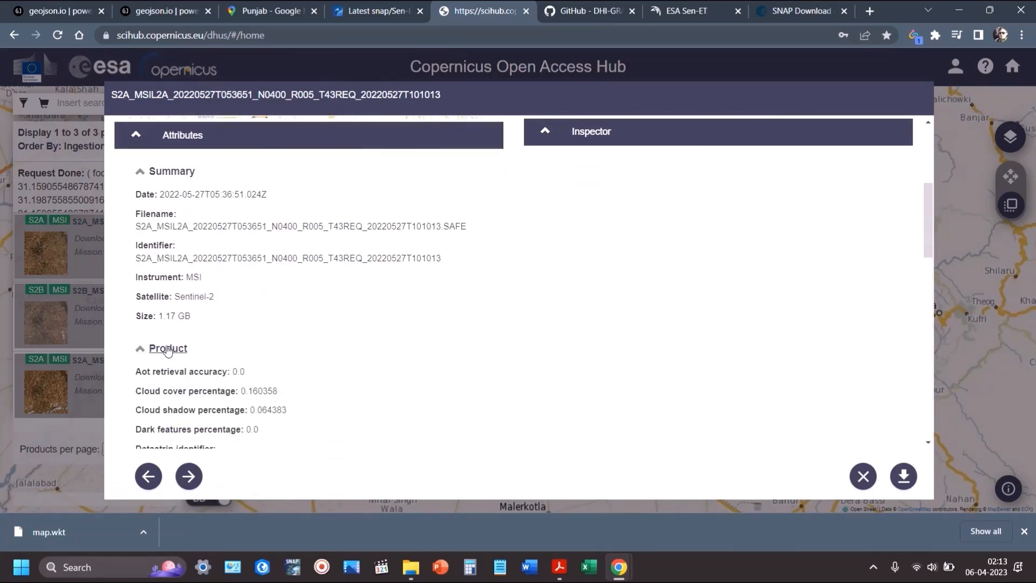
{"action": "scroll", "coordinate": [235, 345], "scroll_direction": "down", "scroll_amount": 1}
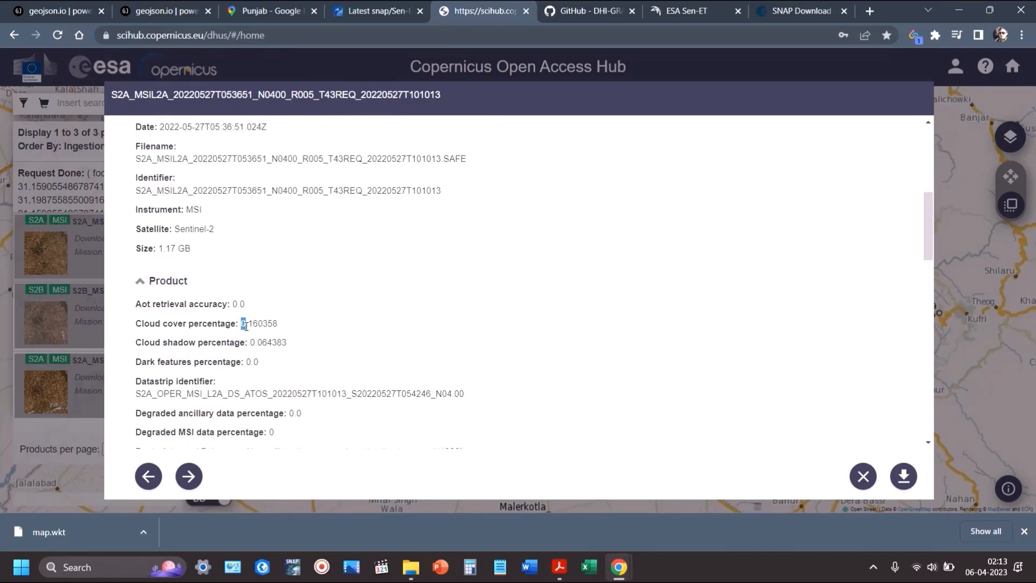
{"action": "left_click_drag", "start_coordinate": [245, 326], "coordinate": [301, 333]}
{"action": "scroll", "coordinate": [286, 381], "scroll_direction": "down", "scroll_amount": 11}
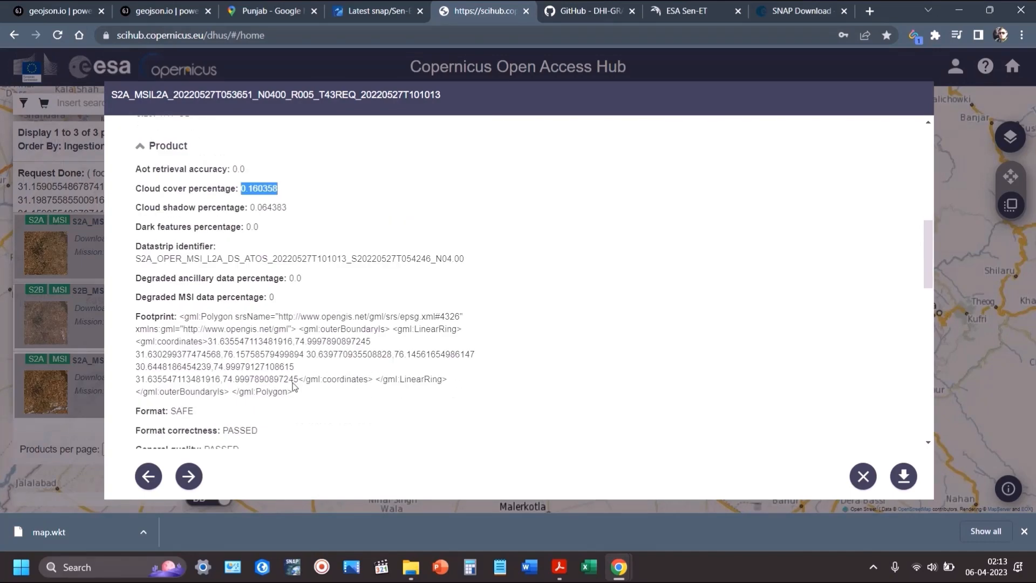
{"action": "scroll", "coordinate": [286, 380], "scroll_direction": "down", "scroll_amount": 3}
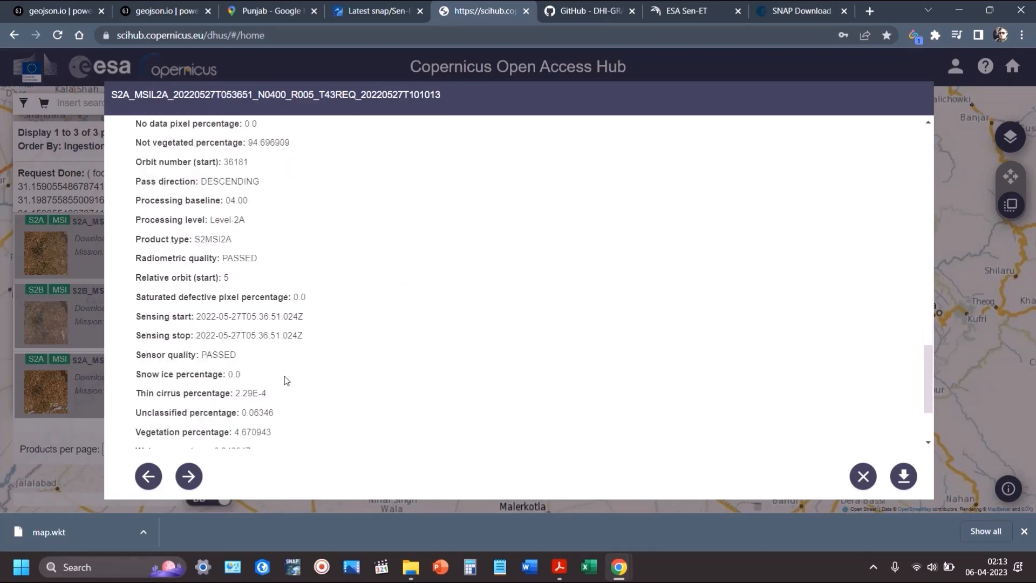
Step: Note the relative orbit in the details of the Sentinel-2 product sensed on 2022-05-27 and request the product's offline retrieval
{"action": "left_click_drag", "start_coordinate": [136, 277], "coordinate": [243, 287]}
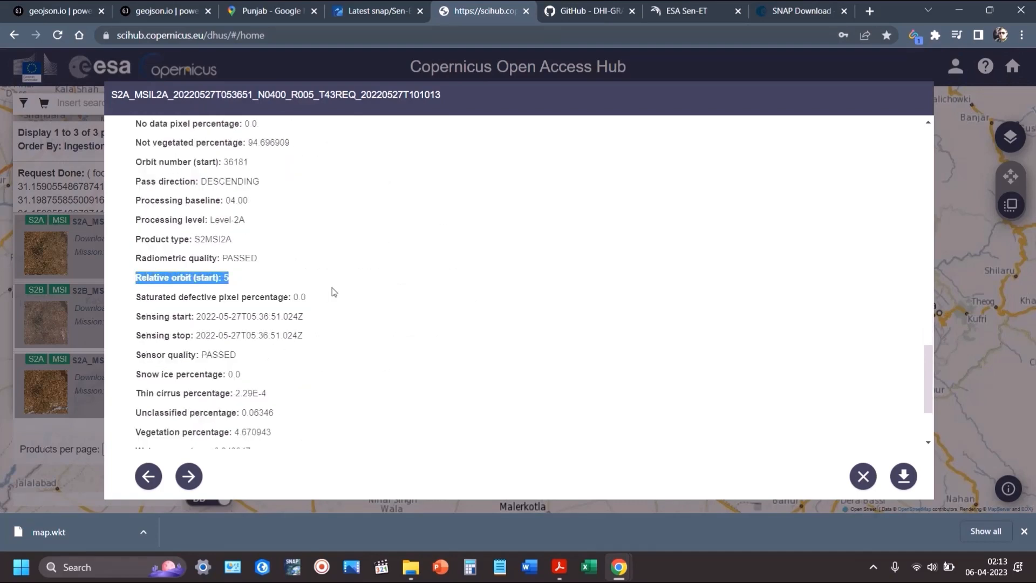
{"action": "scroll", "coordinate": [334, 292], "scroll_direction": "up", "scroll_amount": 14}
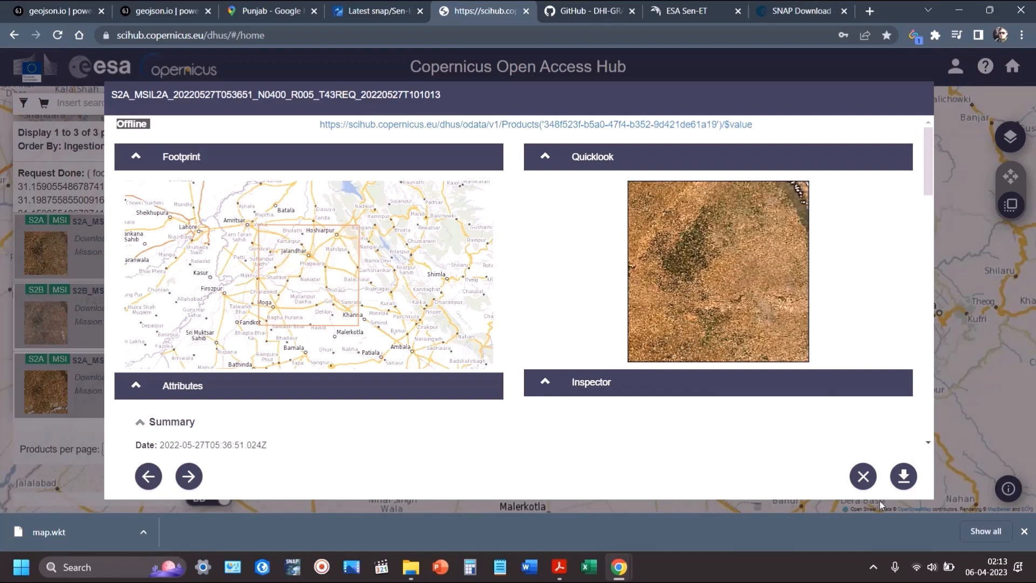
{"action": "left_click", "coordinate": [863, 475]}
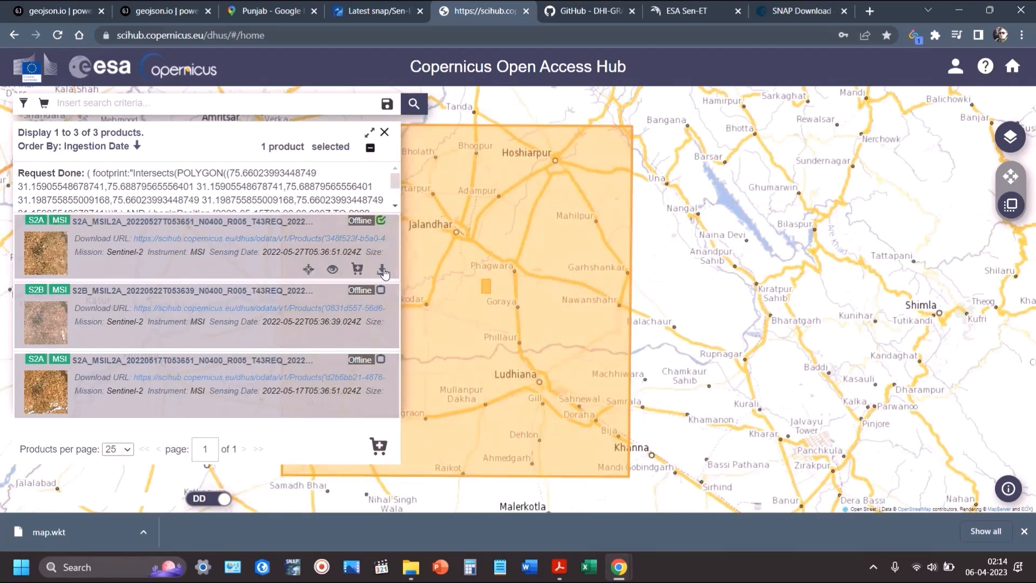
{"action": "left_click", "coordinate": [382, 271]}
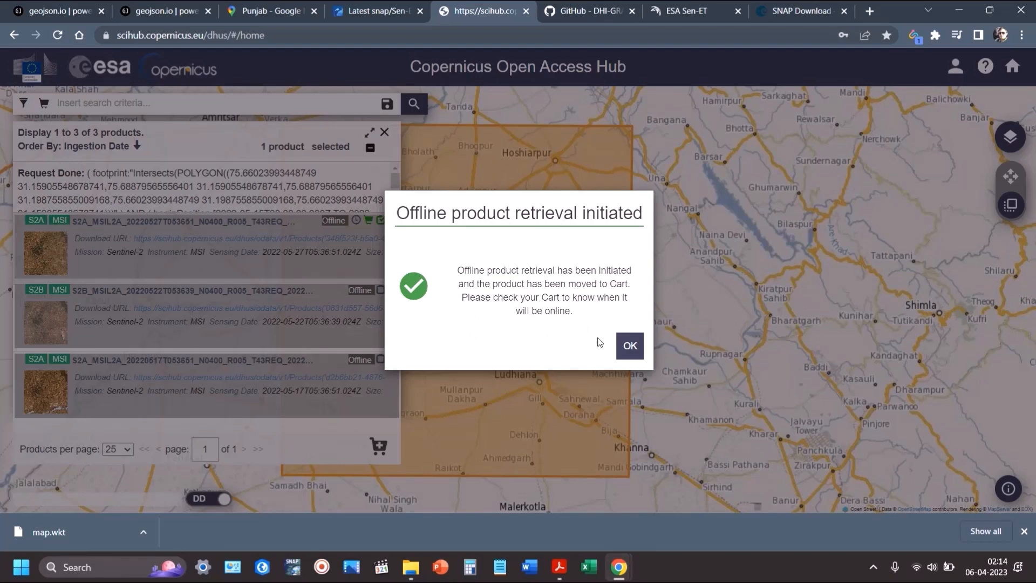
{"action": "left_click", "coordinate": [630, 346]}
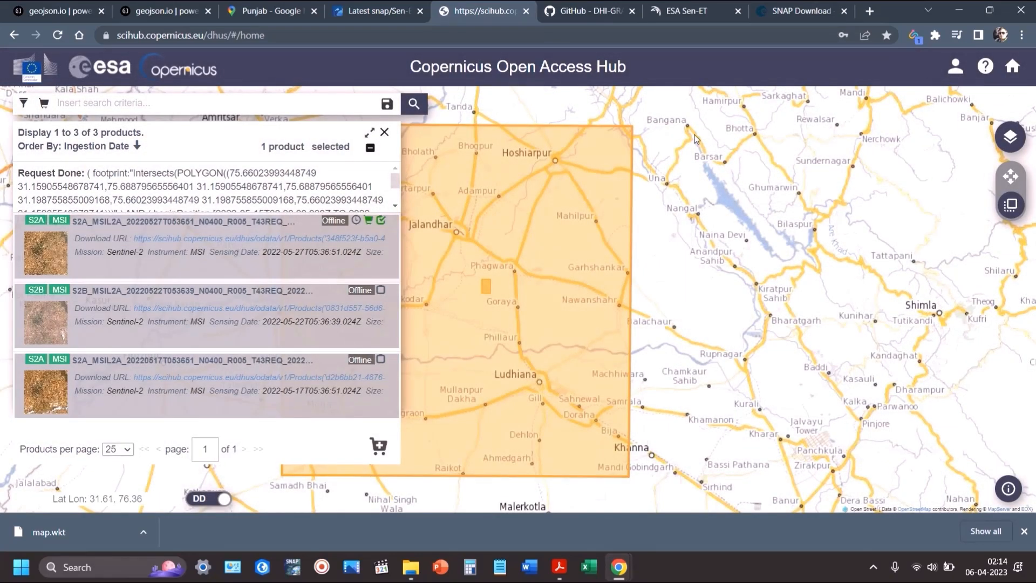
Step: Open the account's cart and look through its products for one that is available online
{"action": "left_click", "coordinate": [959, 76]}
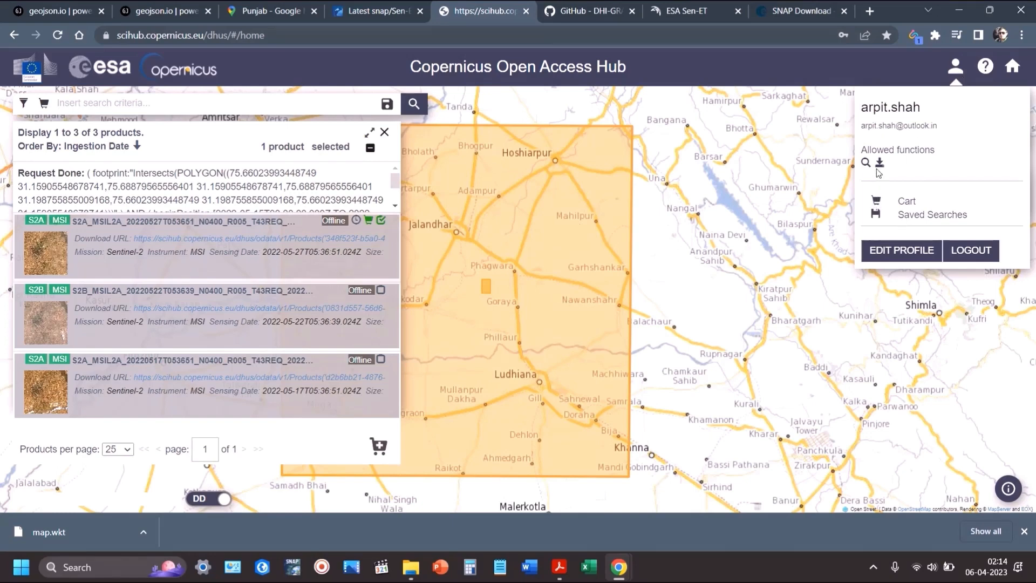
{"action": "left_click", "coordinate": [903, 201]}
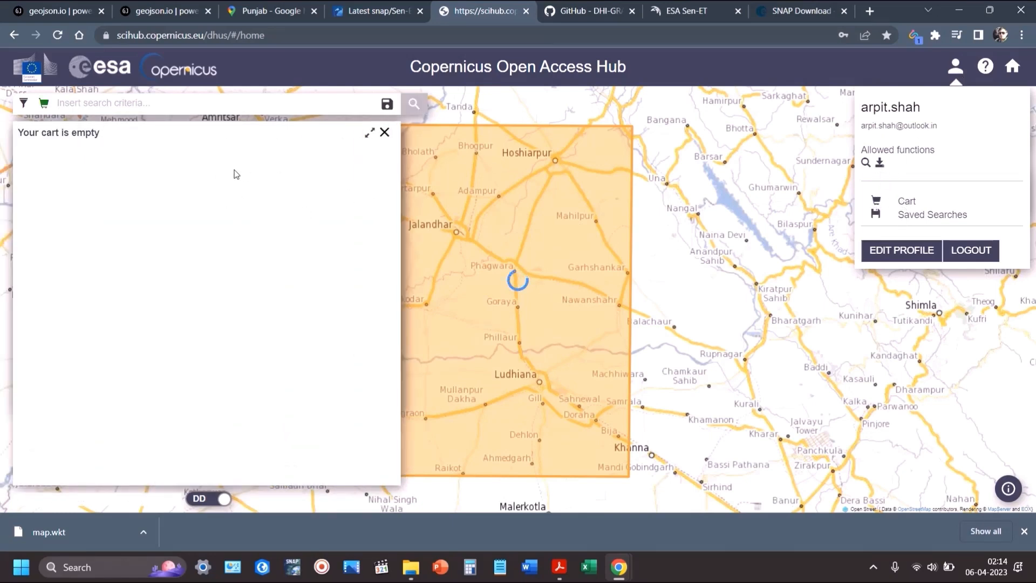
{"action": "scroll", "coordinate": [280, 284], "scroll_direction": "down", "scroll_amount": 4}
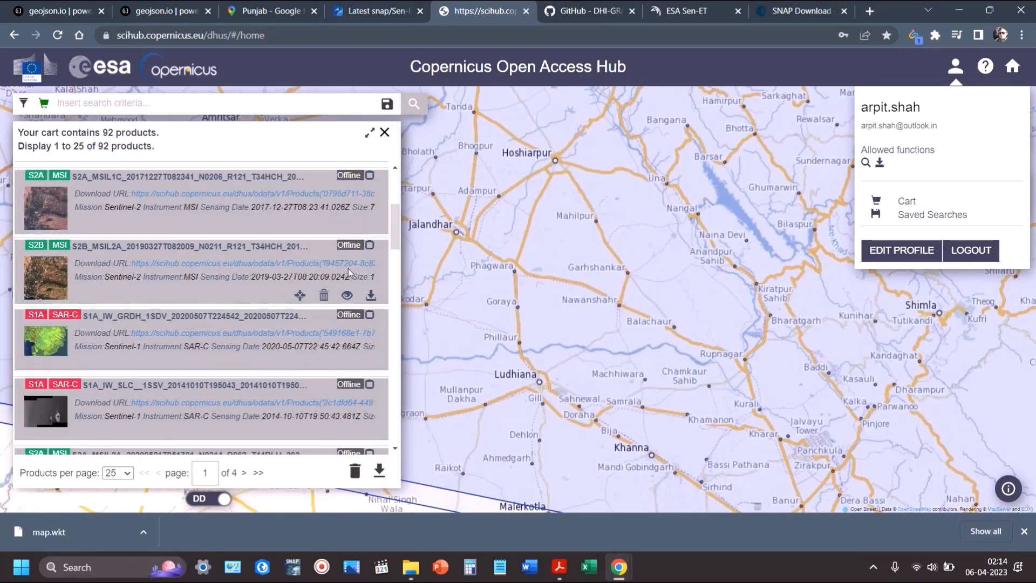
{"action": "scroll", "coordinate": [338, 316], "scroll_direction": "down", "scroll_amount": 12}
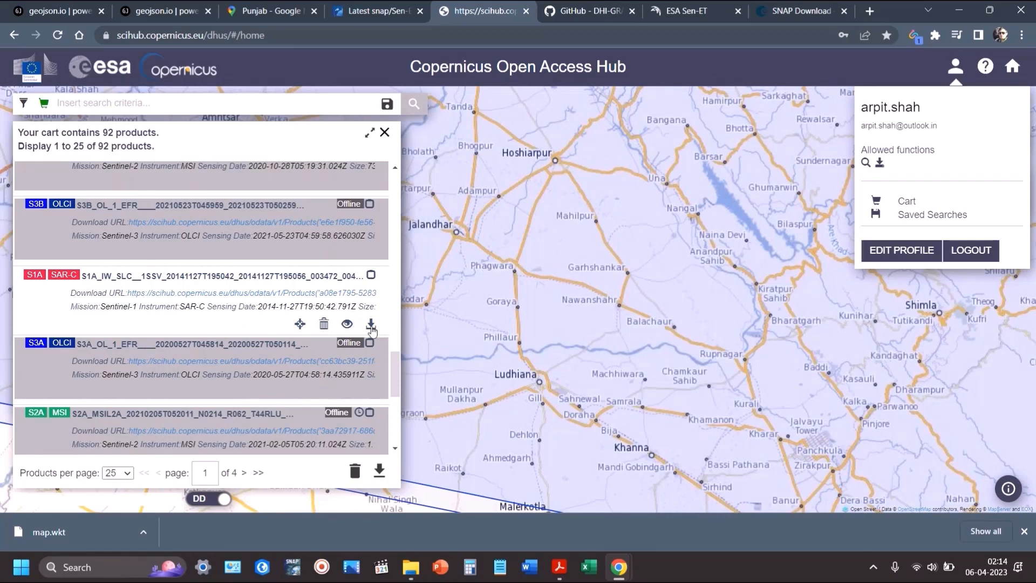
Step: Start downloading the online Sentinel-1 SLC product sensed on 2014-11-27 from the cart and cancel the download
{"action": "left_click", "coordinate": [371, 324]}
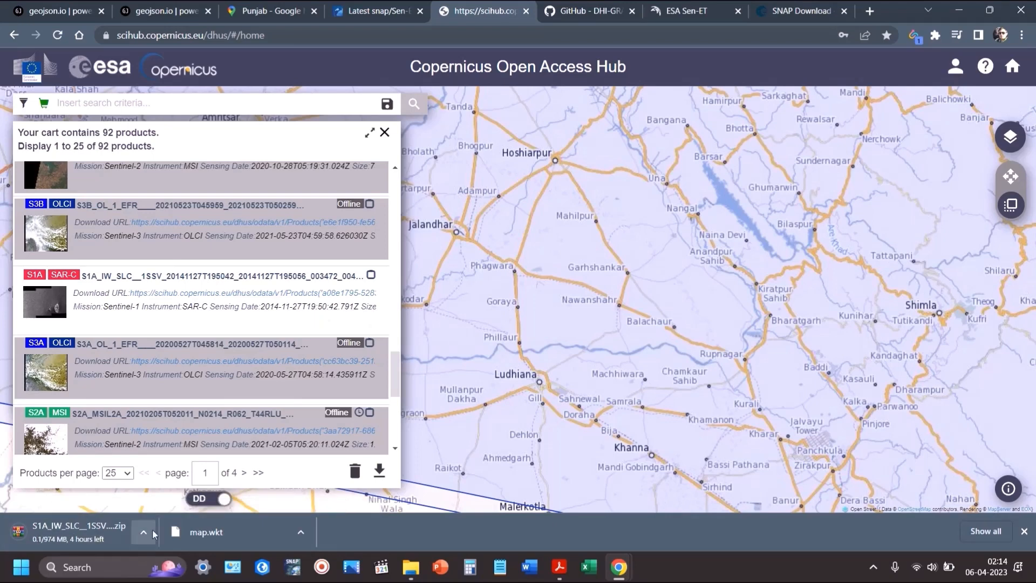
{"action": "left_click", "coordinate": [146, 531]}
{"action": "left_click", "coordinate": [166, 506]}
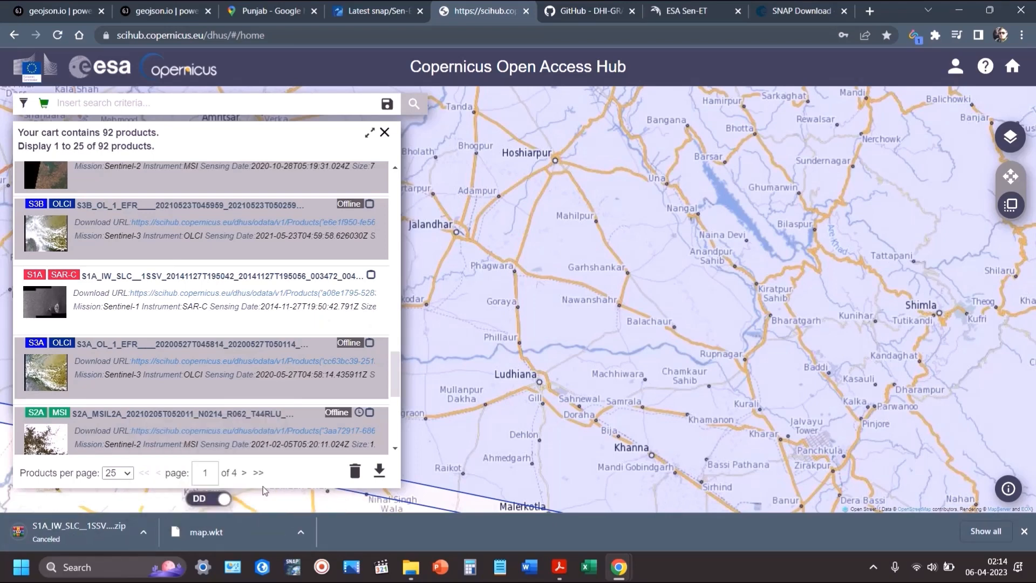
Step: Copy the S2A_MSIL2A_20220527T053651 ZIP file from the Evotranspiration S2 folder into the Base folder of Punjab Evotranspiration
{"action": "key", "text": "alt+Tab"}
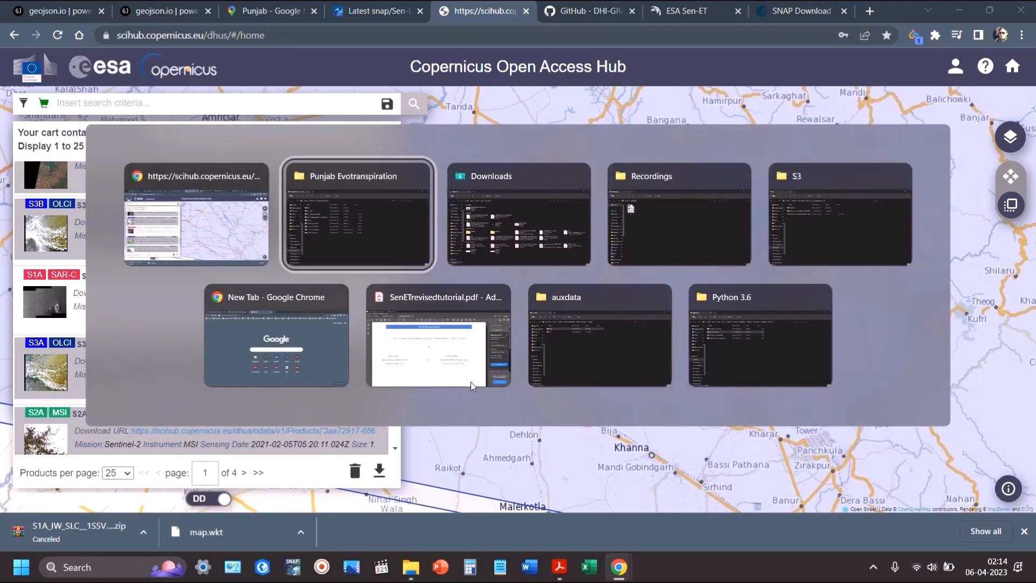
{"action": "key", "text": "alt+Tab"}
{"action": "key", "text": "alt+Tab"}
{"action": "key", "text": "alt+Tab"}
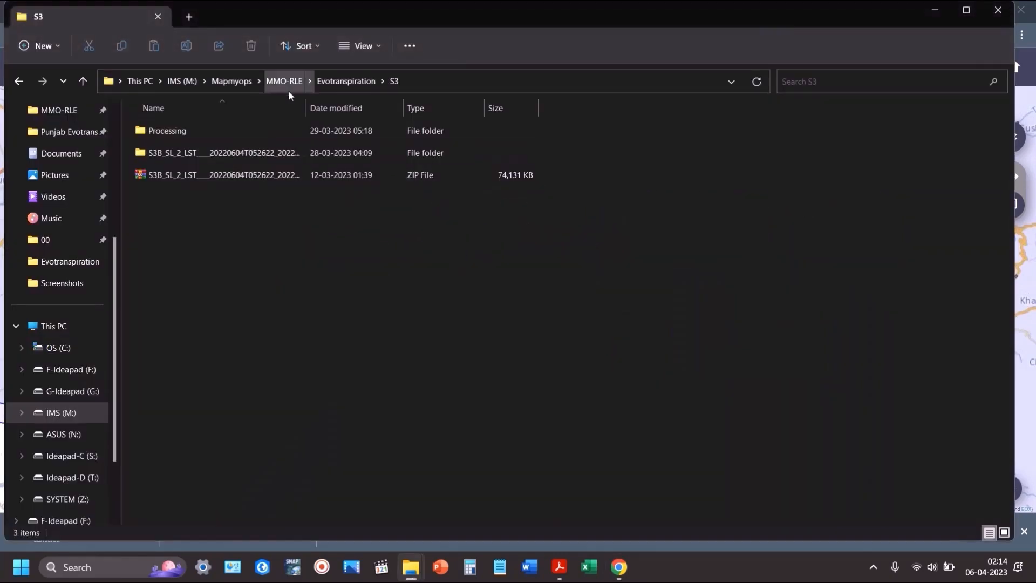
{"action": "left_click", "coordinate": [334, 82]}
{"action": "double_click", "coordinate": [186, 237]}
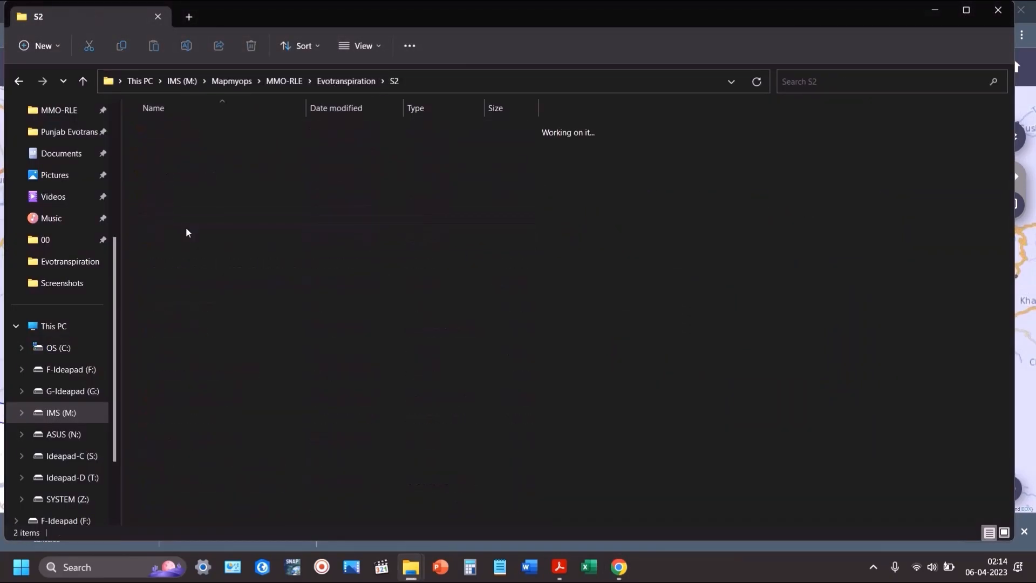
{"action": "left_click", "coordinate": [204, 155]}
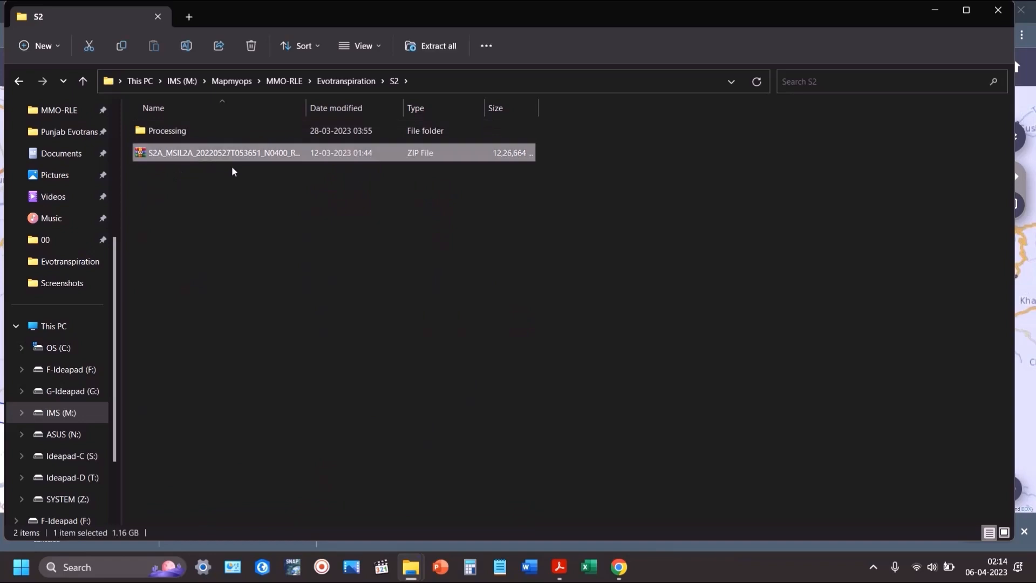
{"action": "key", "text": "alt+Tab"}
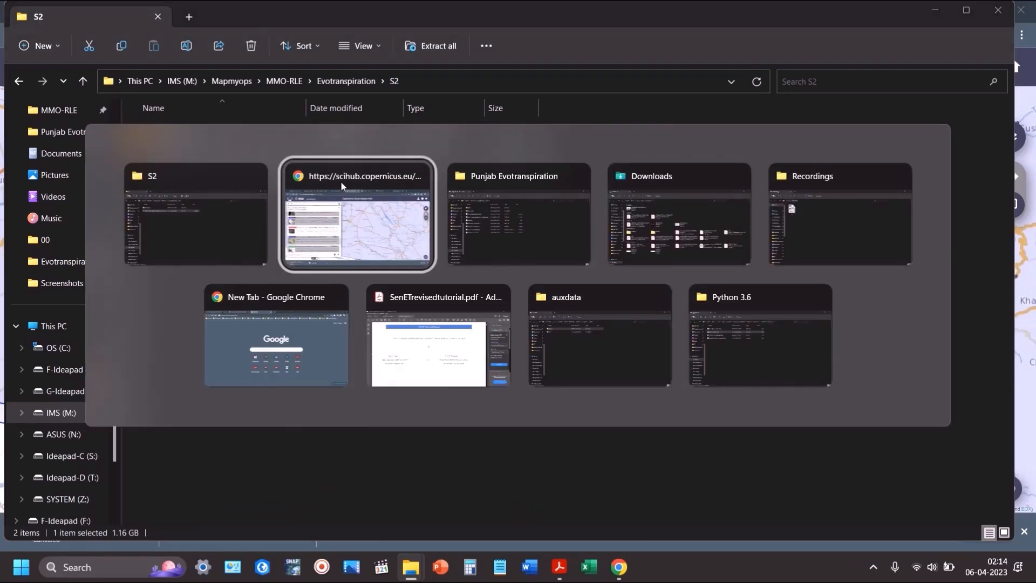
{"action": "key", "text": "alt+Tab"}
{"action": "double_click", "coordinate": [209, 134]}
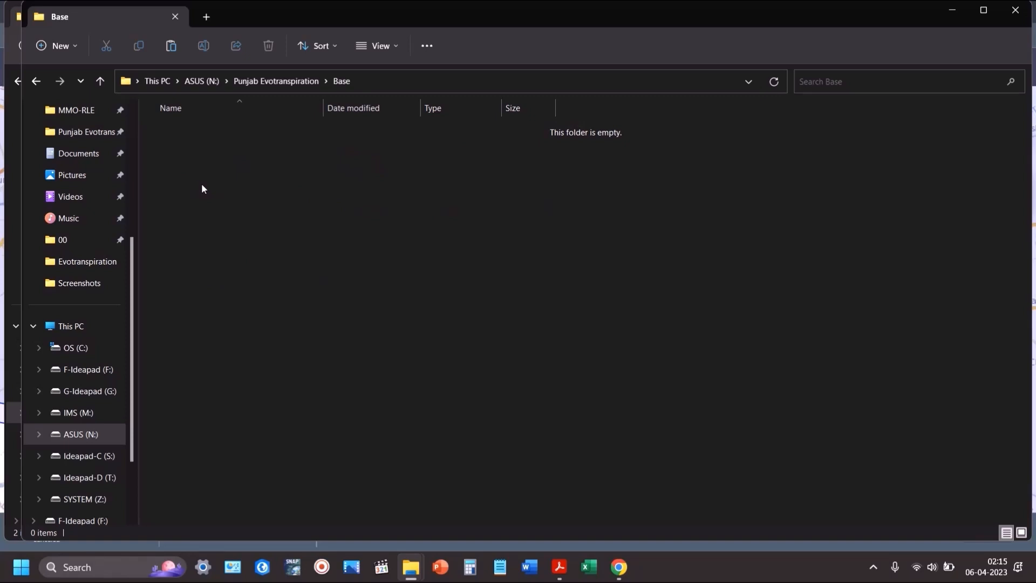
{"action": "key", "text": "ctrl+v"}
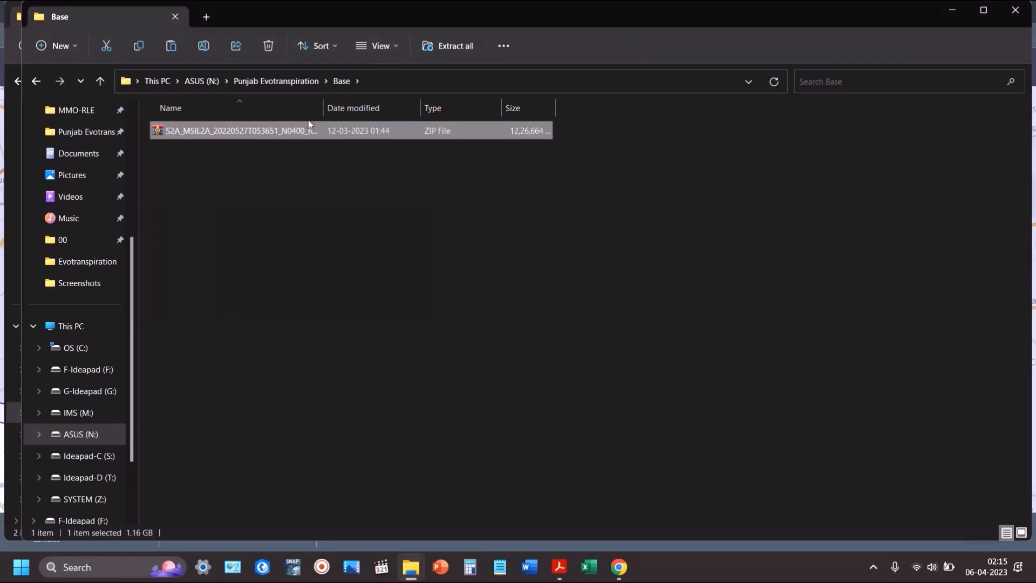
Step: Widen the Name column and examine the sensing date and time within the Sentinel-2 ZIP file's name
{"action": "left_click_drag", "start_coordinate": [323, 108], "coordinate": [597, 108]}
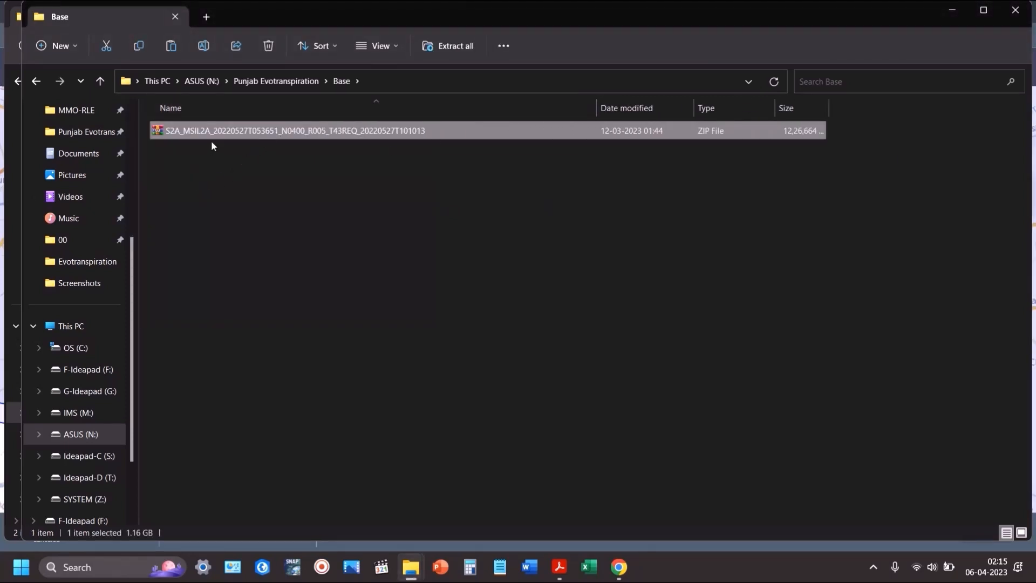
{"action": "key", "text": "F2"}
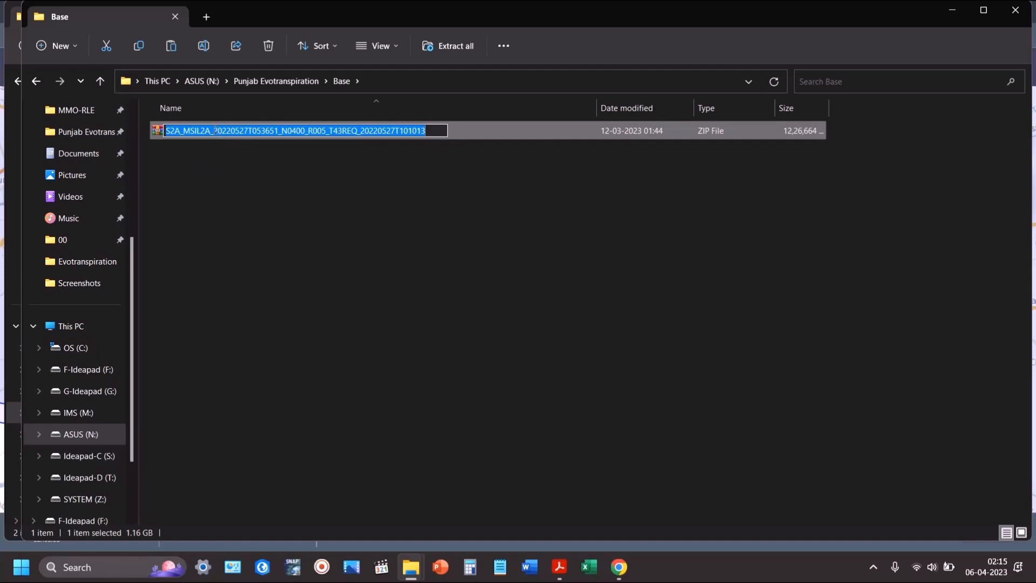
{"action": "left_click_drag", "start_coordinate": [214, 130], "coordinate": [279, 131]}
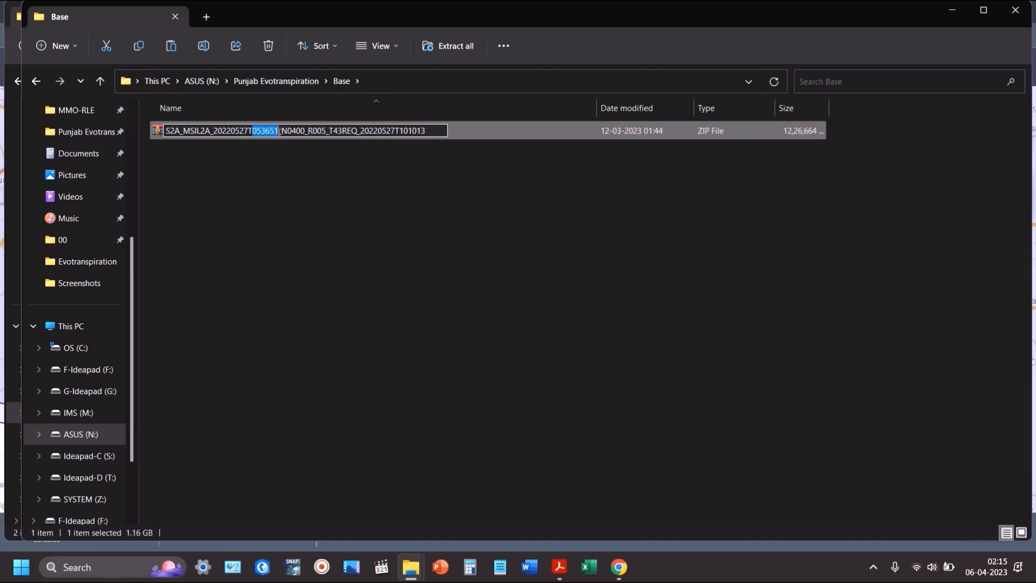
{"action": "left_click", "coordinate": [355, 190]}
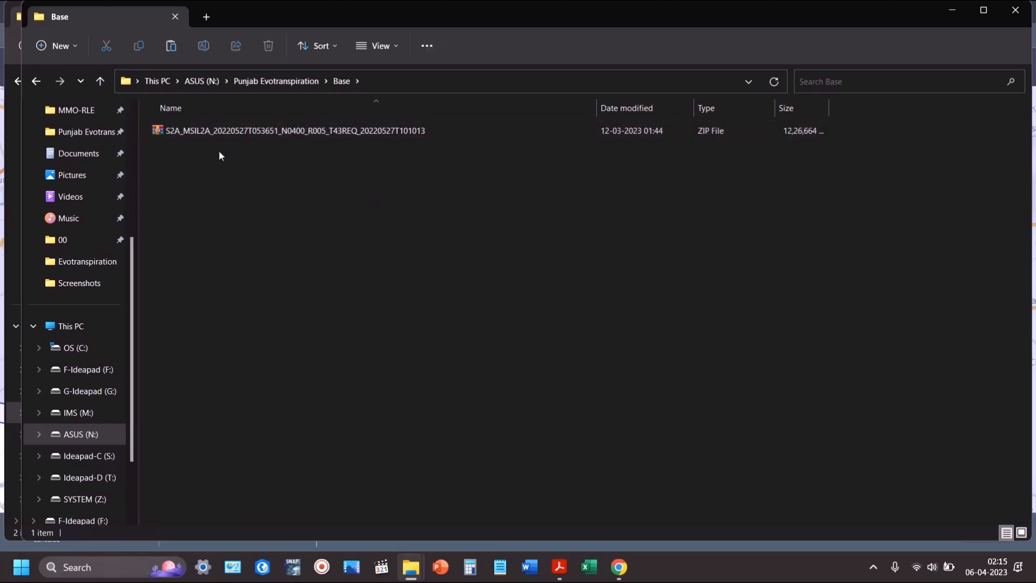
Step: Switch back to Chrome and reload the Copernicus Open Access Hub home page for a fresh search
{"action": "key", "text": "alt+Tab"}
{"action": "key", "text": "alt+Tab"}
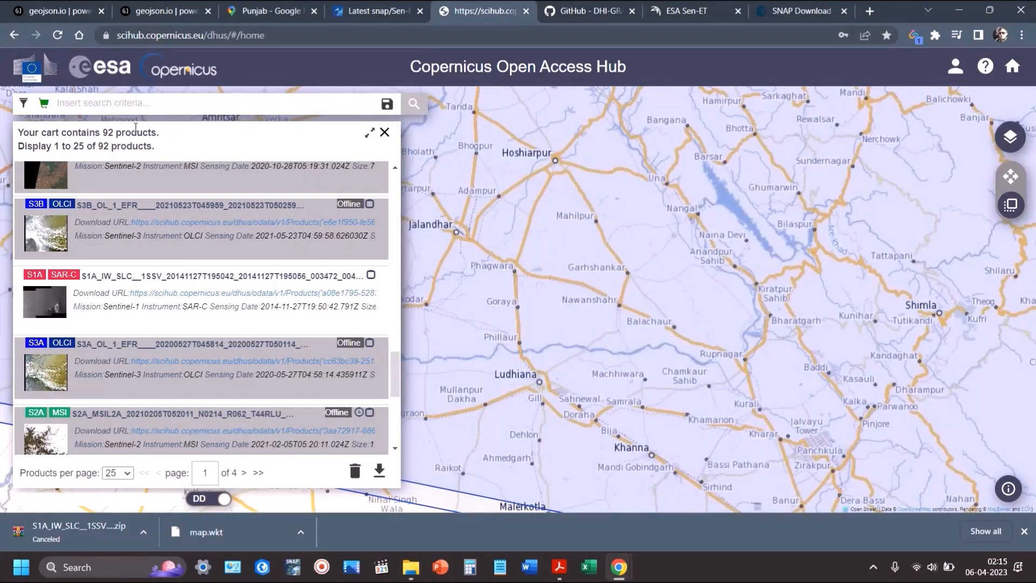
{"action": "left_click", "coordinate": [304, 29]}
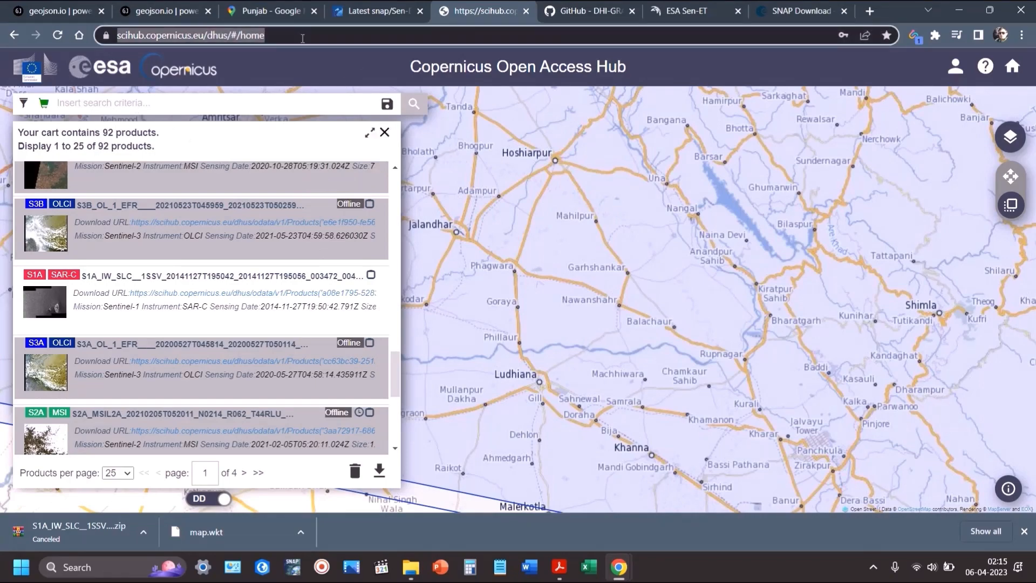
{"action": "key", "text": "Return"}
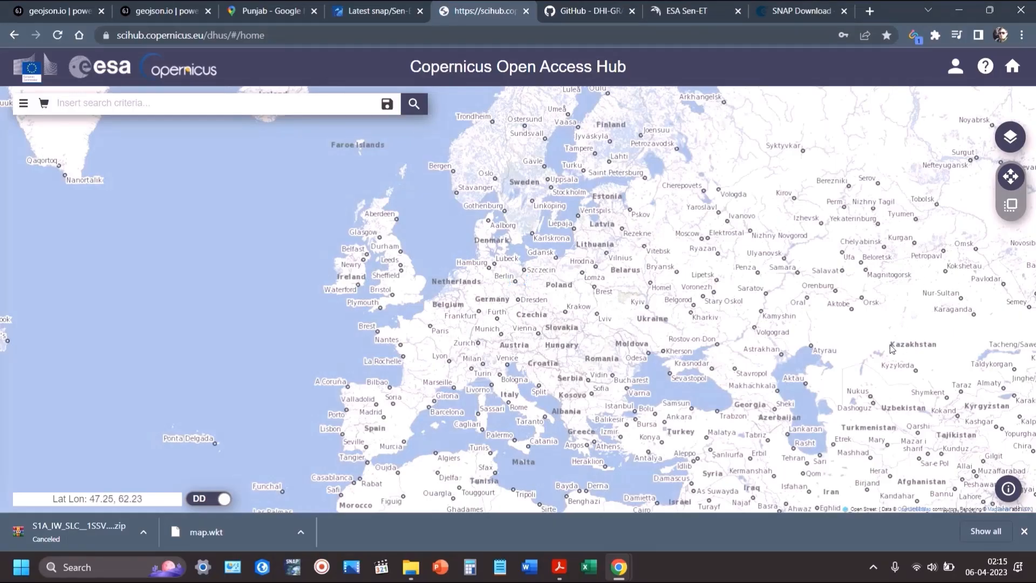
Step: Draw a small rectangular search area on the map in Punjab, between Phagwara and Goraya
{"action": "left_click_drag", "start_coordinate": [901, 355], "coordinate": [386, 161]}
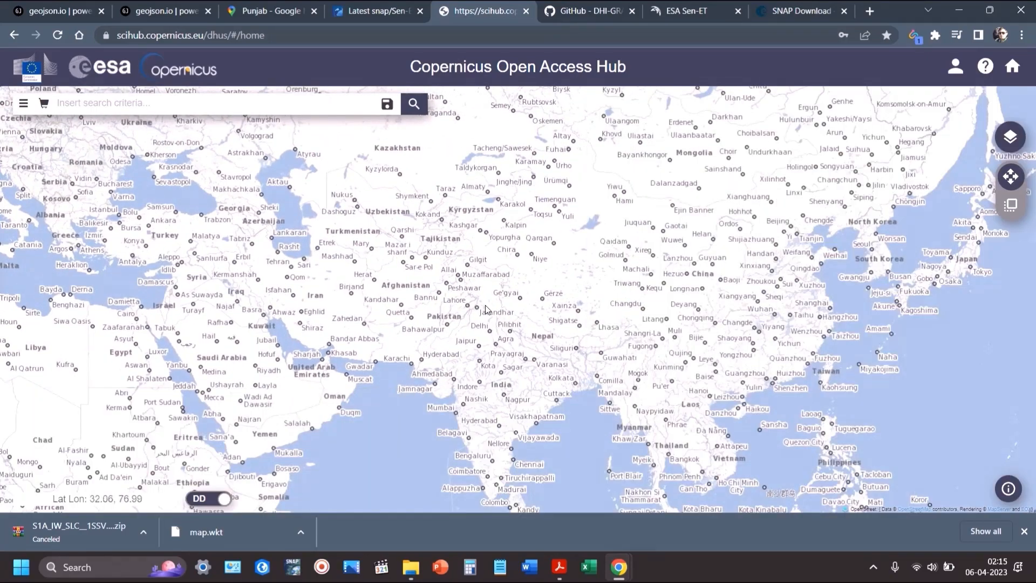
{"action": "scroll", "coordinate": [475, 307], "scroll_direction": "up", "scroll_amount": 2}
{"action": "scroll", "coordinate": [474, 307], "scroll_direction": "up", "scroll_amount": 3}
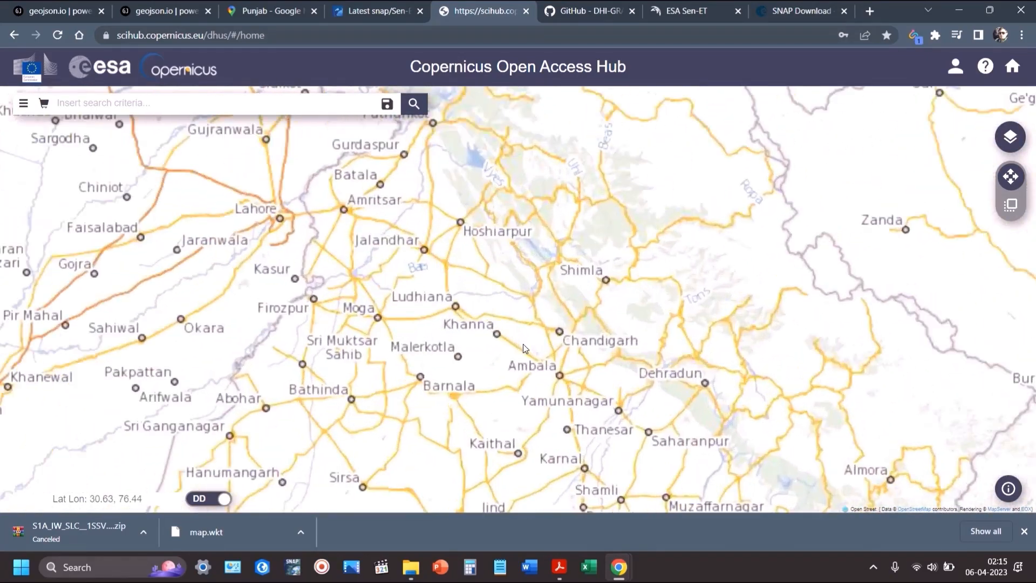
{"action": "scroll", "coordinate": [528, 351], "scroll_direction": "up", "scroll_amount": 2}
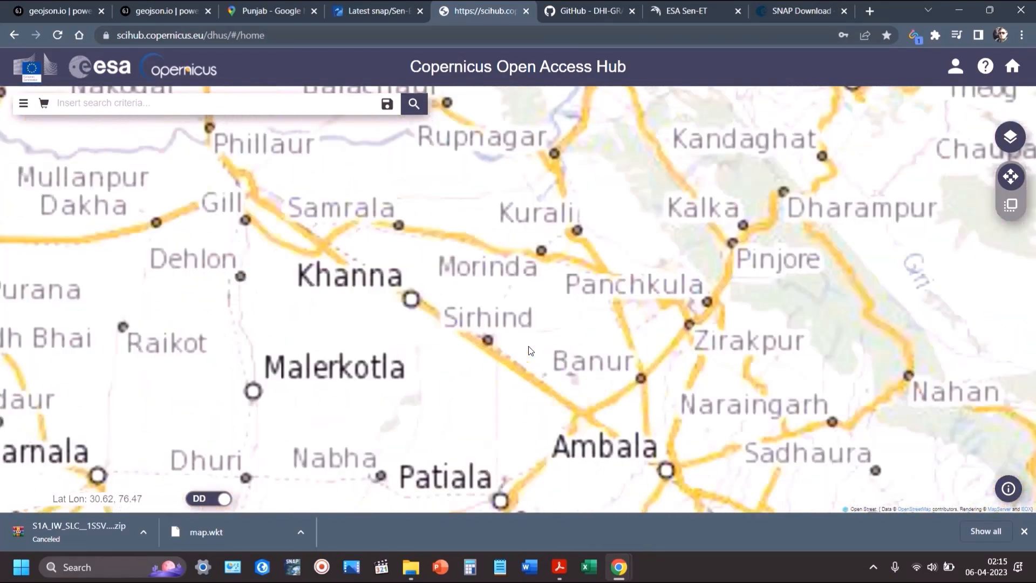
{"action": "scroll", "coordinate": [528, 351], "scroll_direction": "down", "scroll_amount": 2}
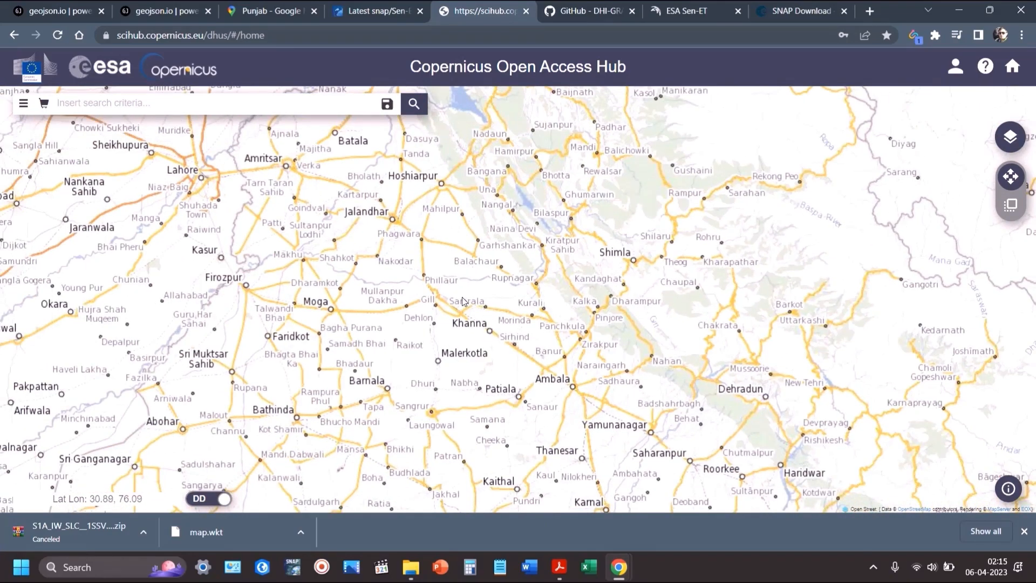
{"action": "scroll", "coordinate": [422, 286], "scroll_direction": "up", "scroll_amount": 1}
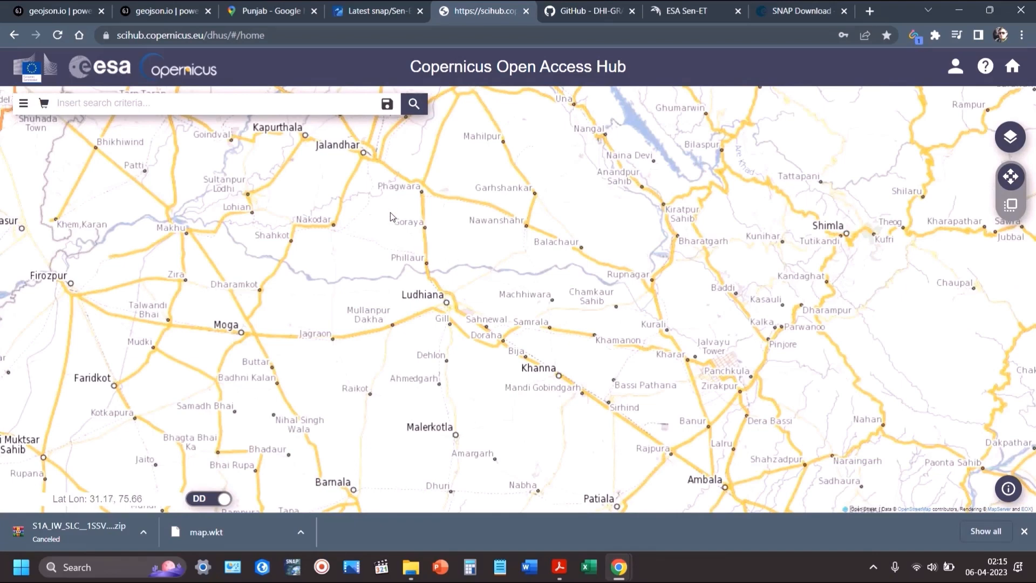
{"action": "left_click", "coordinate": [1011, 204]}
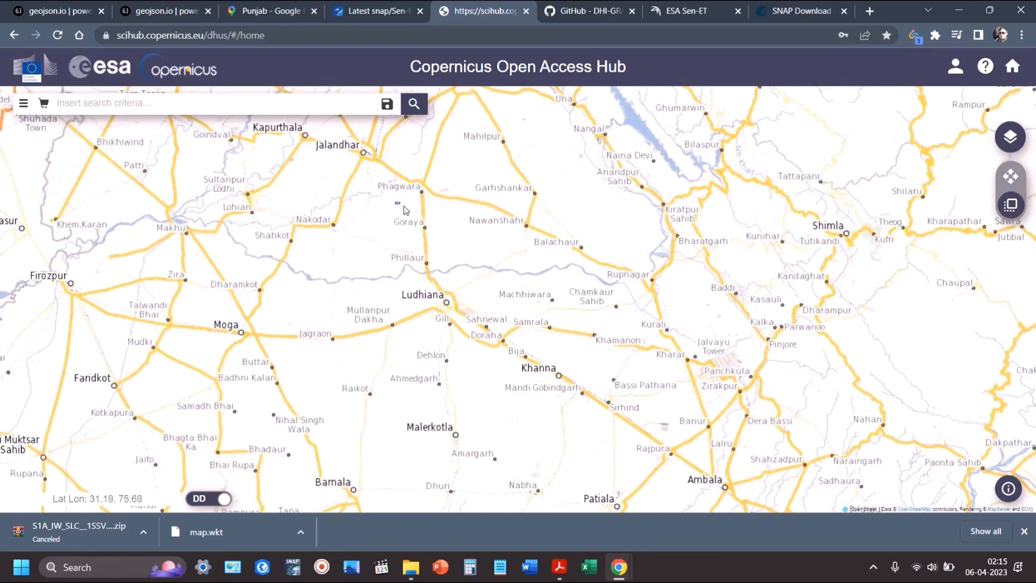
{"action": "left_click_drag", "start_coordinate": [405, 209], "coordinate": [411, 213]}
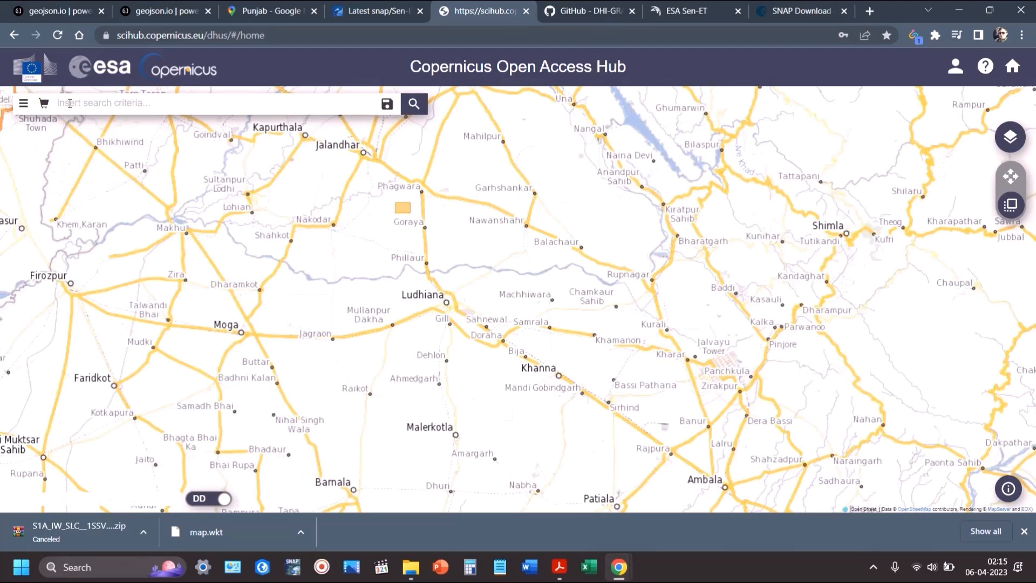
Step: Open the advanced search and restrict it to the Sentinel-3 mission
{"action": "left_click", "coordinate": [23, 104]}
{"action": "scroll", "coordinate": [94, 302], "scroll_direction": "down", "scroll_amount": 5}
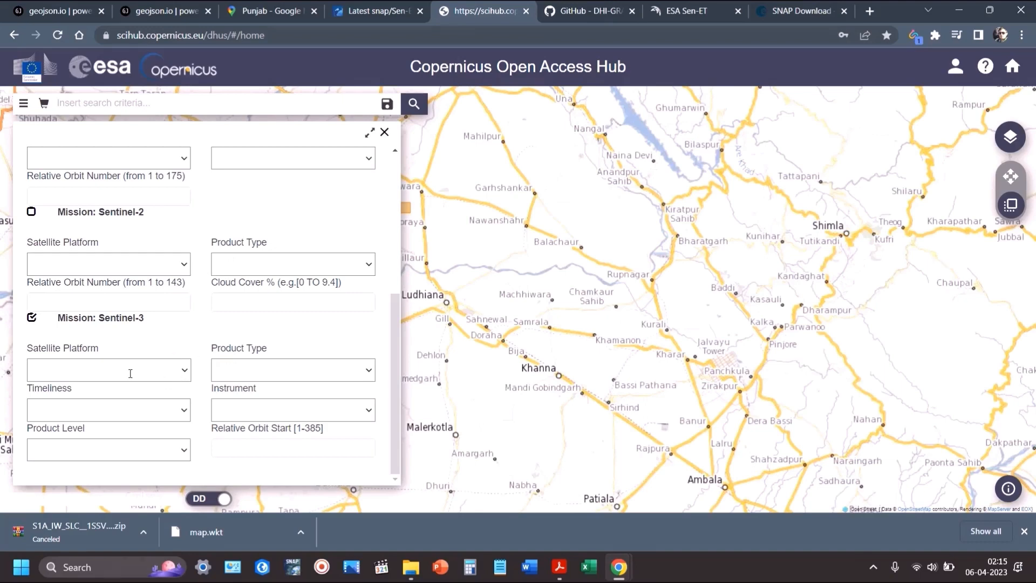
{"action": "left_click", "coordinate": [183, 373]}
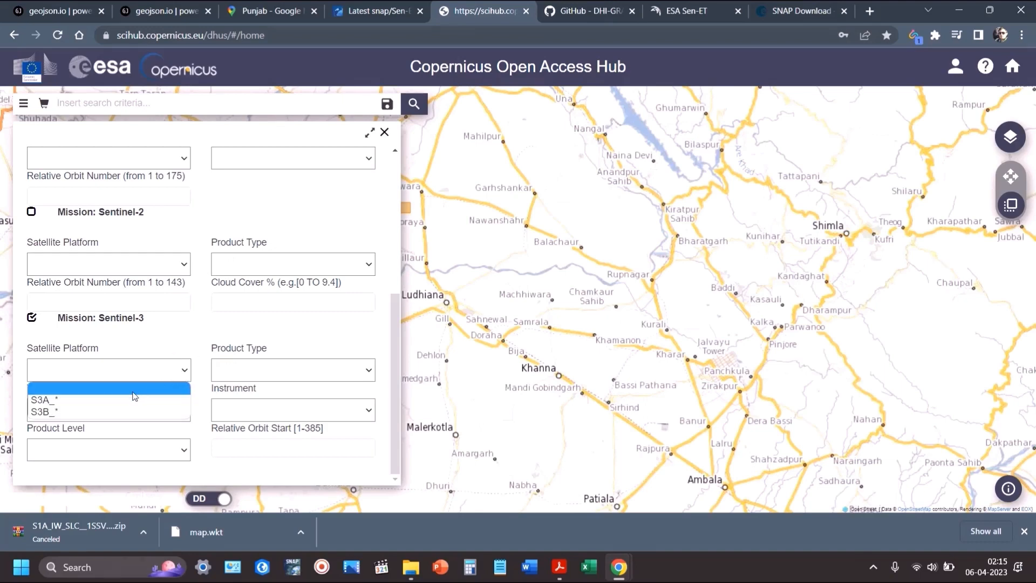
{"action": "scroll", "coordinate": [162, 351], "scroll_direction": "up", "scroll_amount": 5}
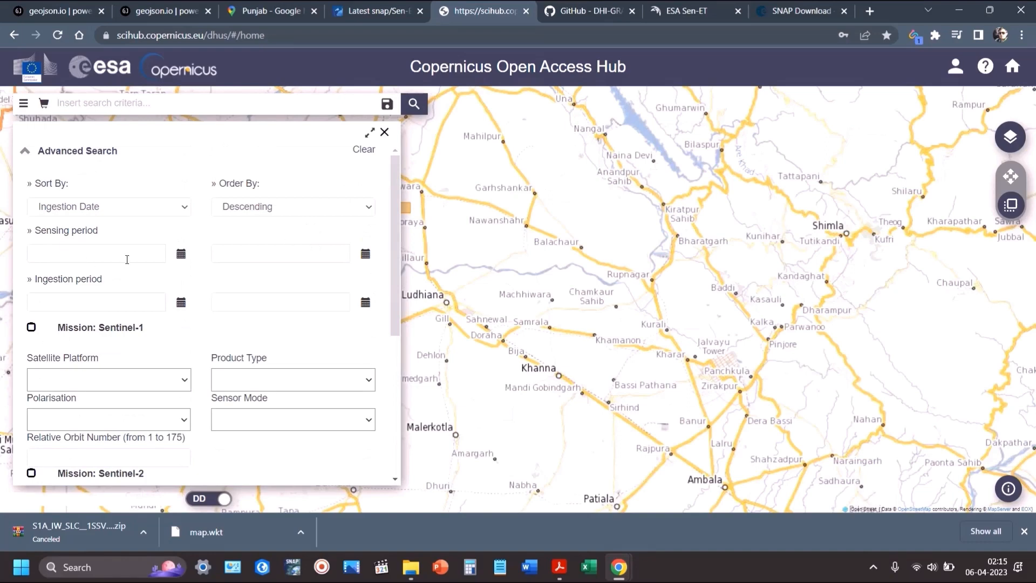
Step: Set the start of the sensing period to 2022/05/17
{"action": "left_click", "coordinate": [142, 250]}
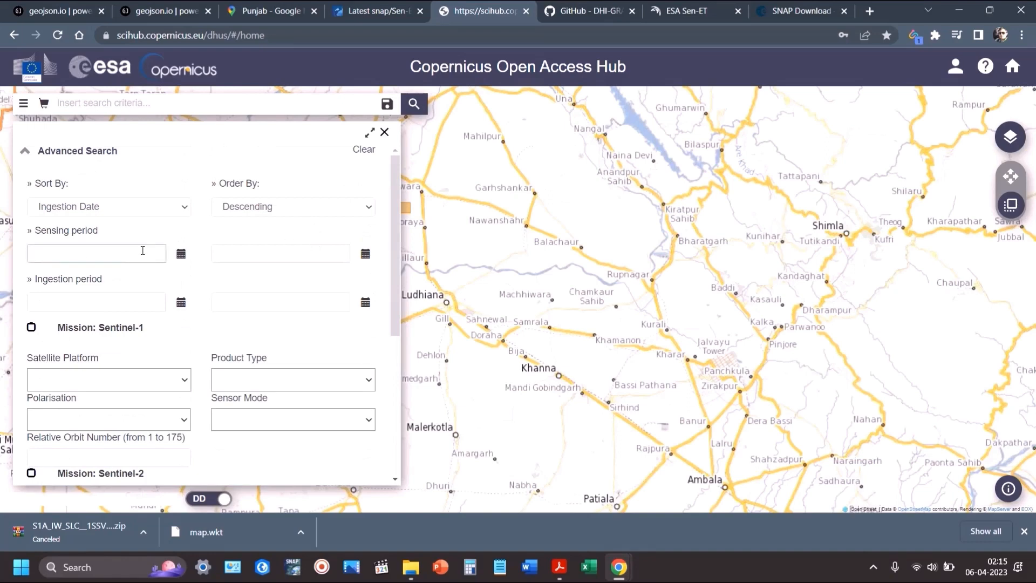
{"action": "left_click", "coordinate": [181, 254]}
{"action": "left_click", "coordinate": [161, 281]}
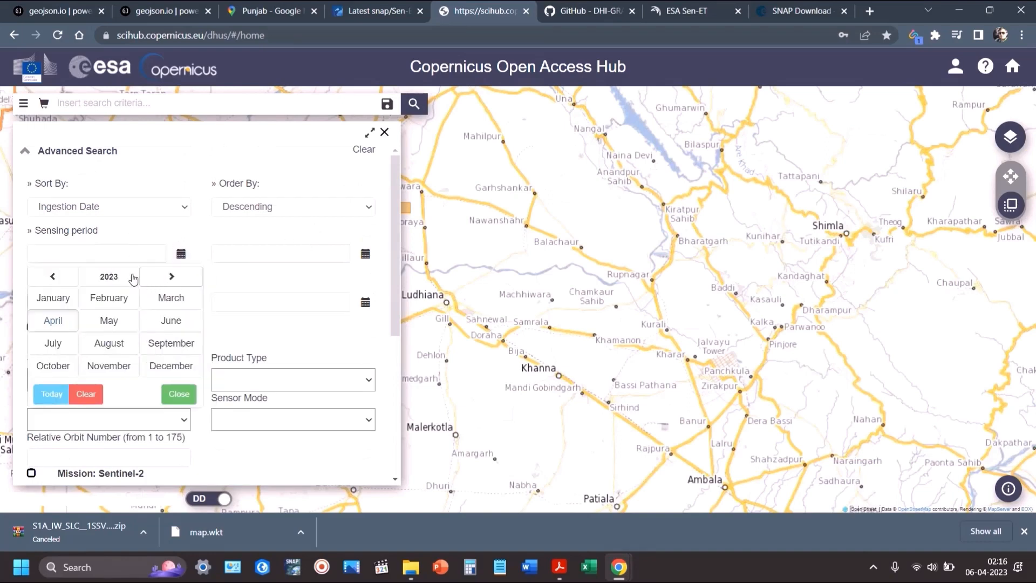
{"action": "left_click", "coordinate": [96, 276]}
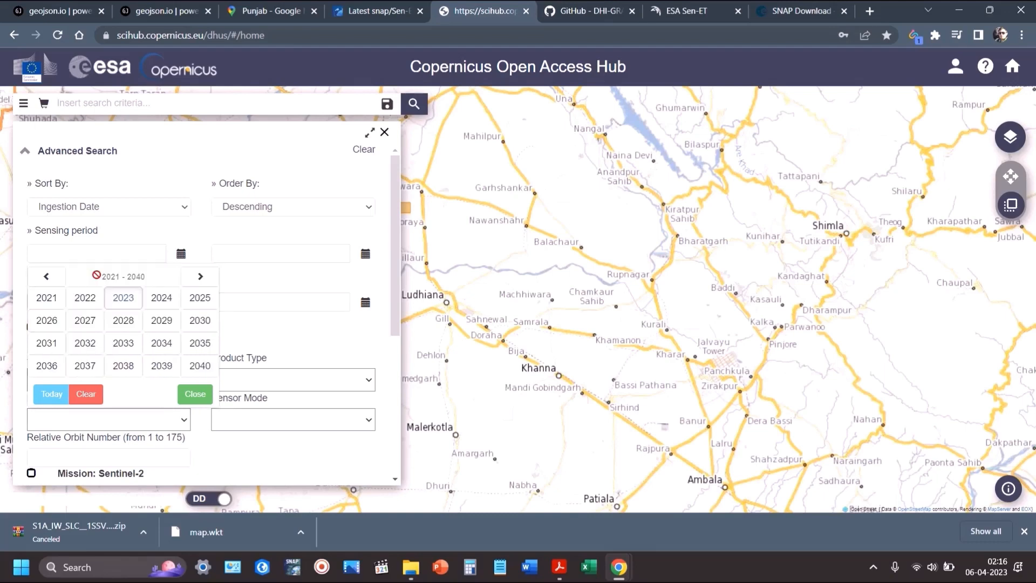
{"action": "left_click", "coordinate": [86, 297]}
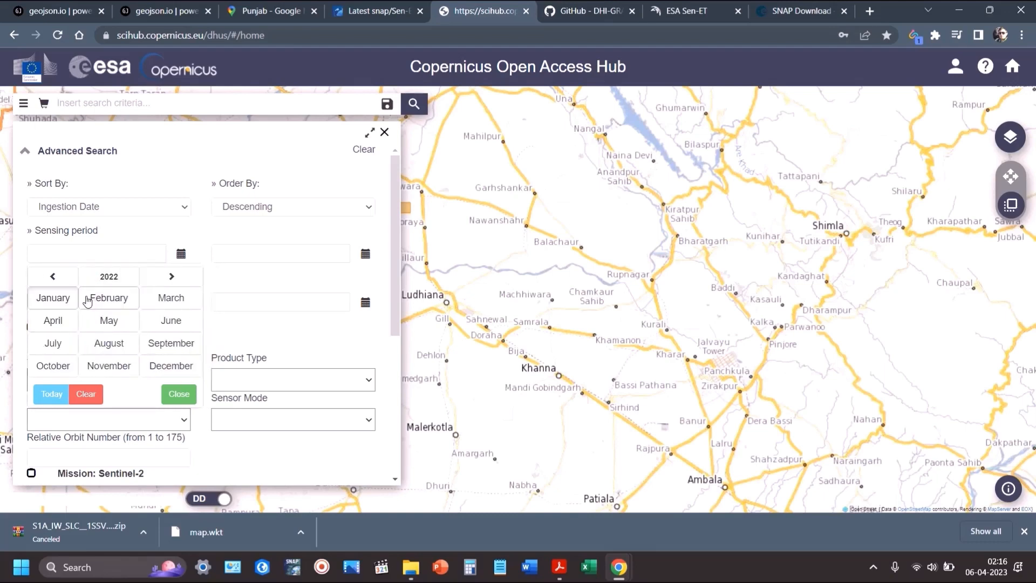
{"action": "left_click", "coordinate": [103, 324]}
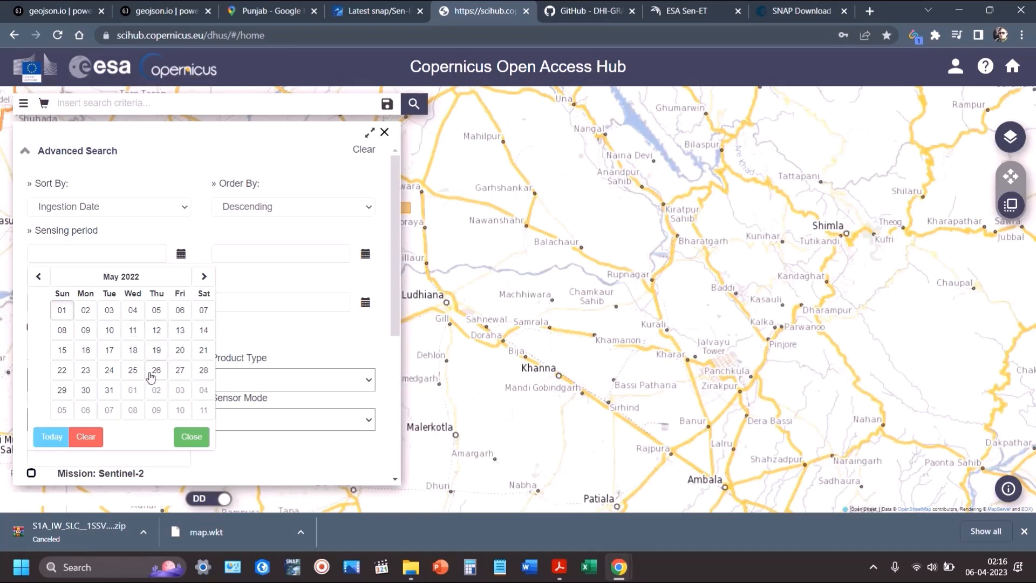
{"action": "left_click", "coordinate": [110, 351]}
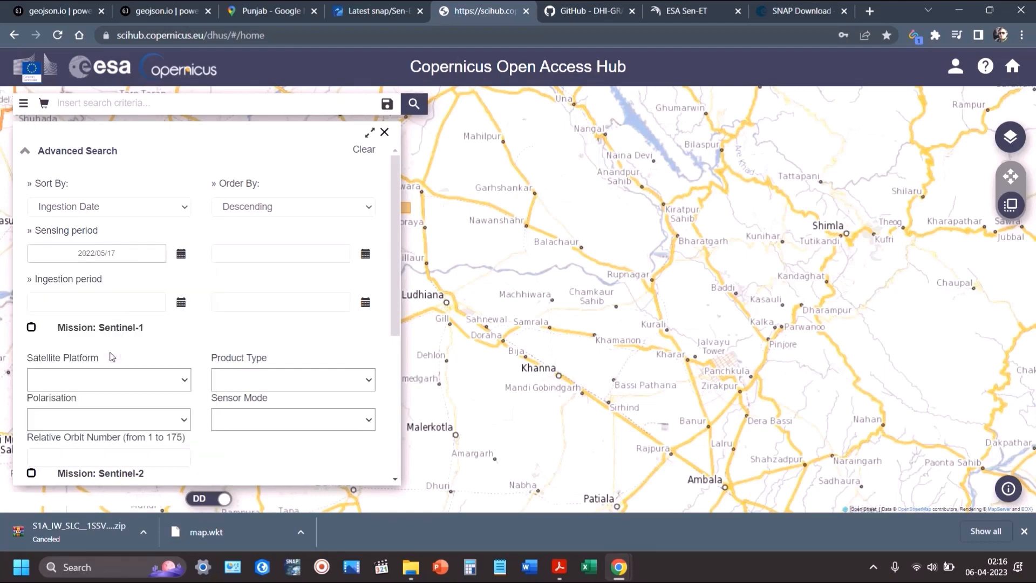
Step: Set the end of the sensing period to 2022/06/07
{"action": "left_click", "coordinate": [364, 256]}
{"action": "left_click", "coordinate": [312, 277]}
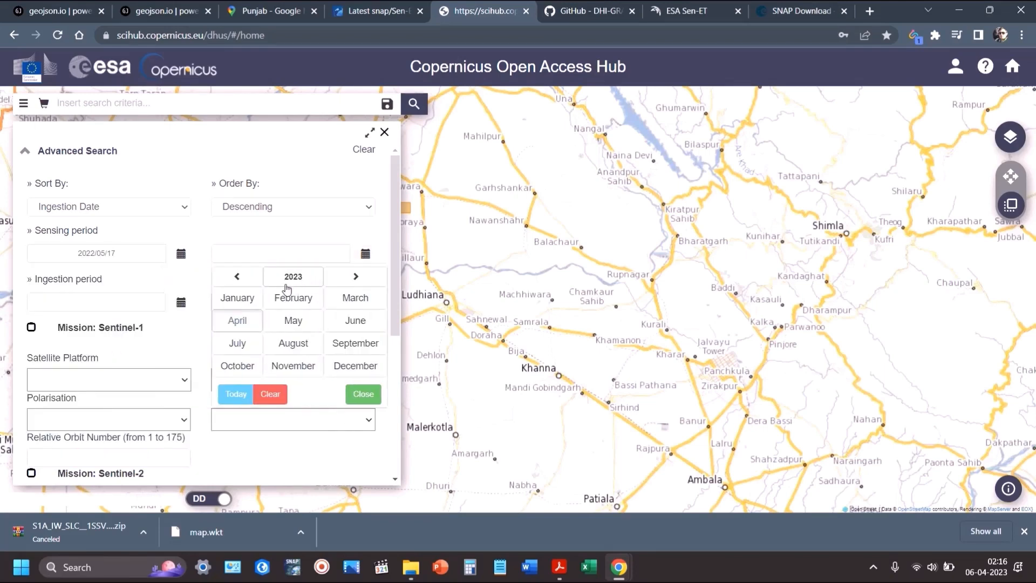
{"action": "left_click", "coordinate": [239, 276]}
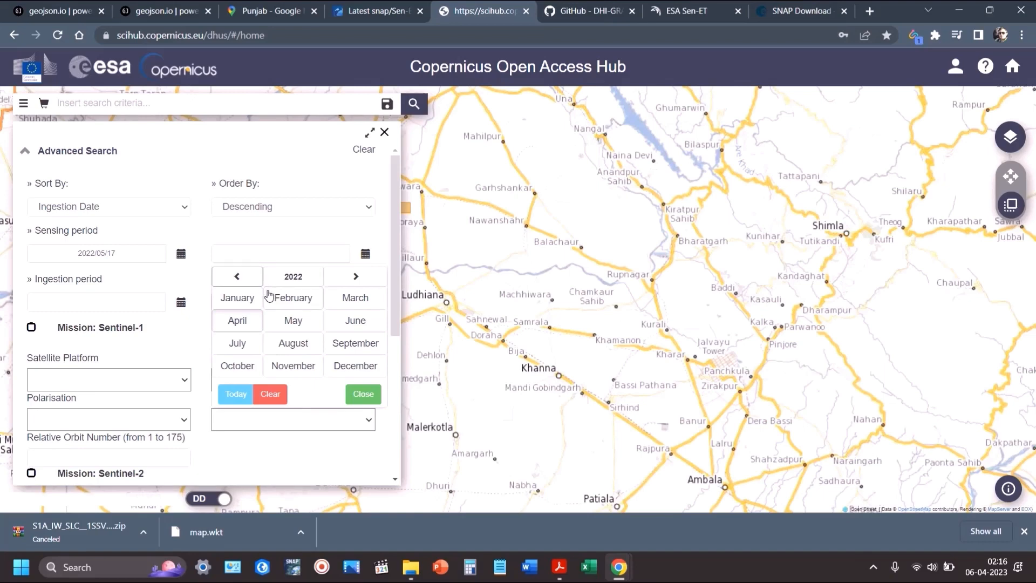
{"action": "left_click", "coordinate": [333, 323]}
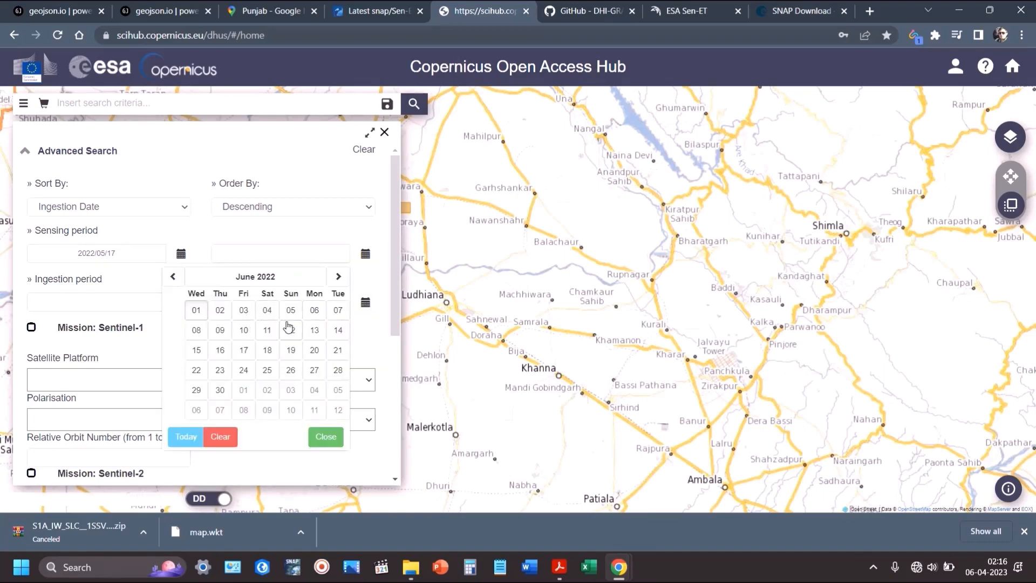
{"action": "left_click", "coordinate": [338, 311]}
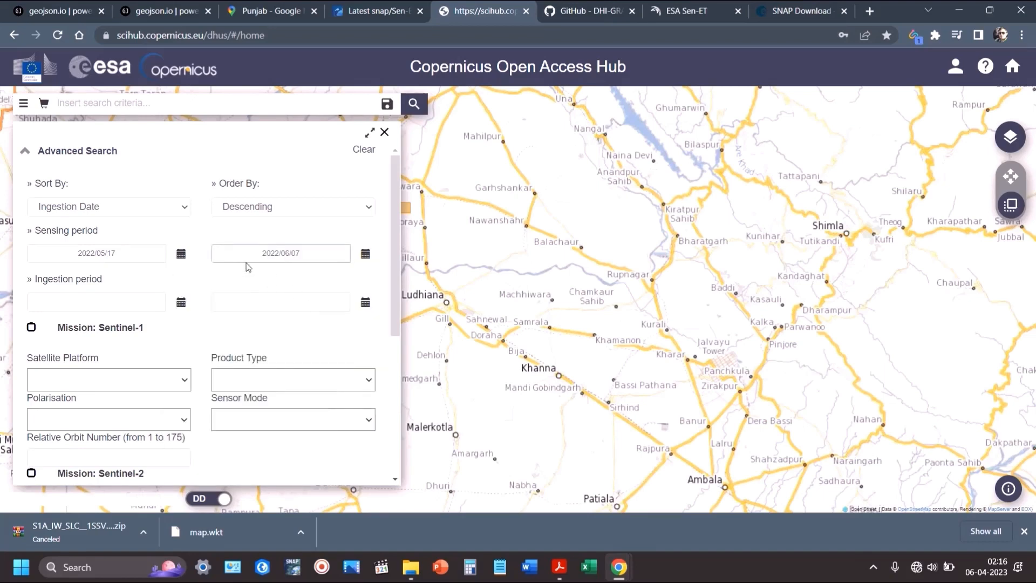
Step: Keep the Sentinel-3 mission enabled and set its product type to SL_2_LST___, leaving the satellite platform blank
{"action": "scroll", "coordinate": [181, 340], "scroll_direction": "down", "scroll_amount": 3}
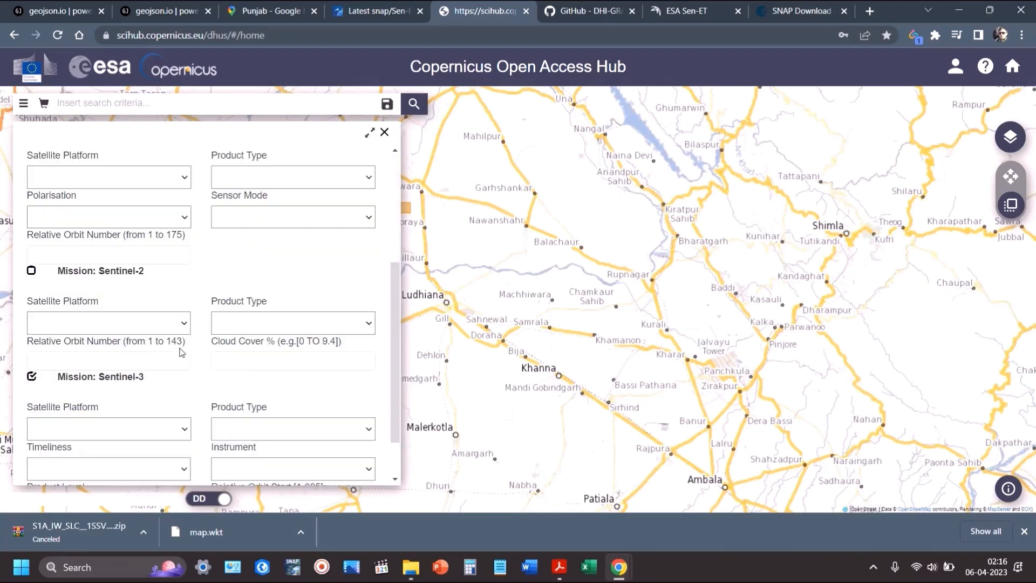
{"action": "left_click", "coordinate": [32, 378]}
{"action": "scroll", "coordinate": [33, 382], "scroll_direction": "down", "scroll_amount": 1}
{"action": "left_click", "coordinate": [187, 372]}
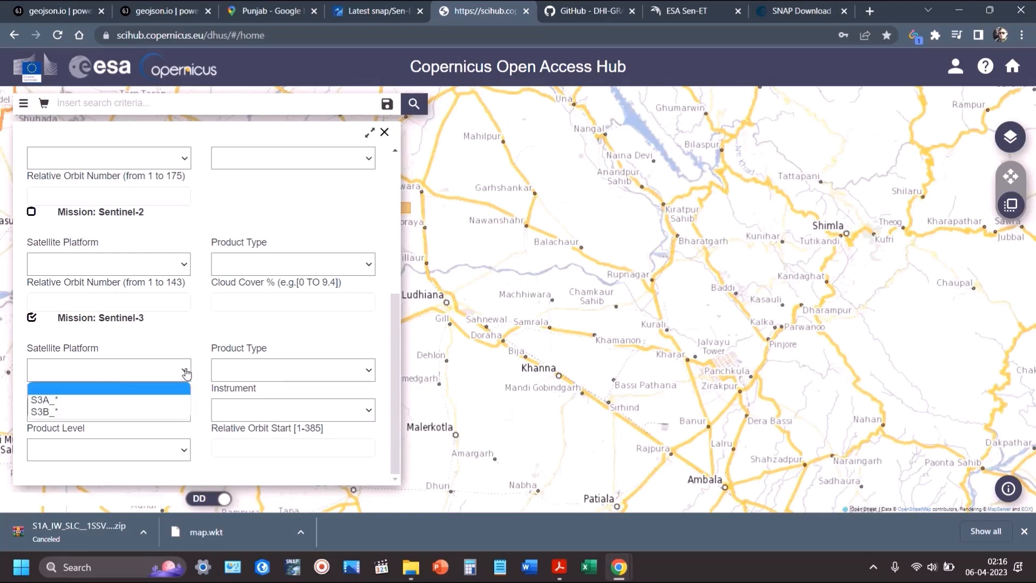
{"action": "left_click", "coordinate": [186, 372]}
{"action": "left_click", "coordinate": [368, 372]}
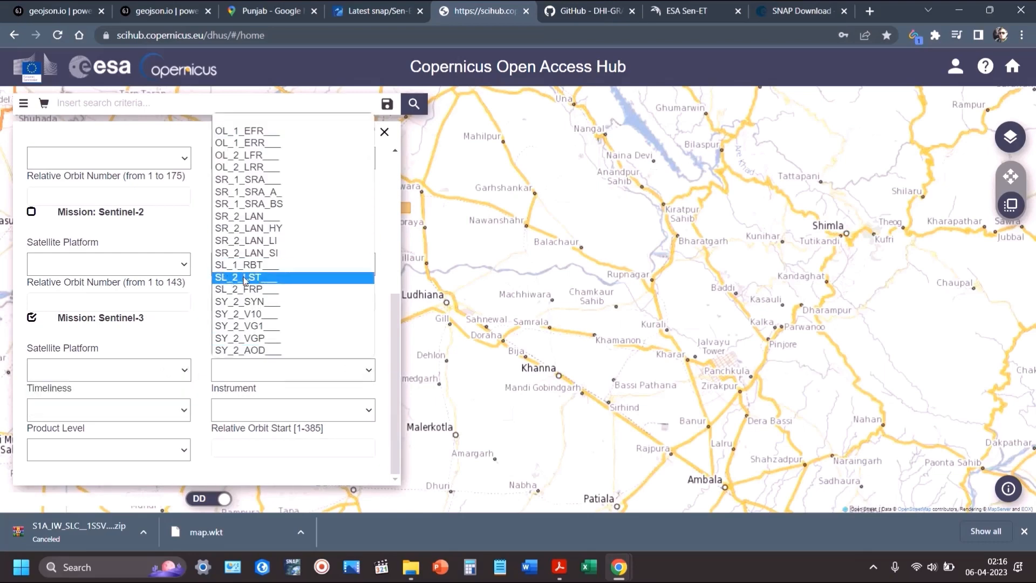
{"action": "left_click", "coordinate": [245, 279]}
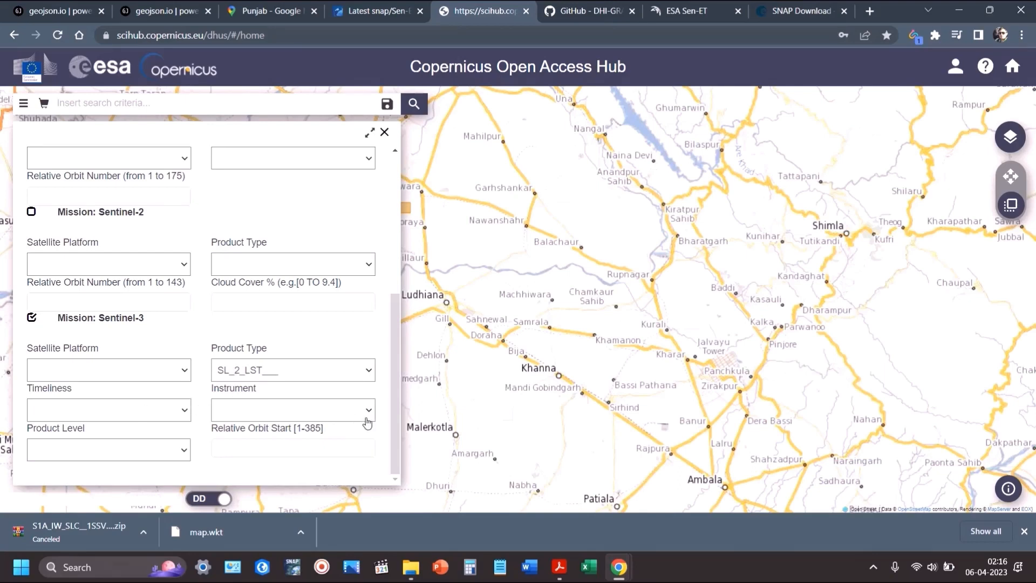
Step: Set the Sentinel-3 instrument to SLSTR and the product level to L2, and run the search
{"action": "left_click", "coordinate": [368, 416]}
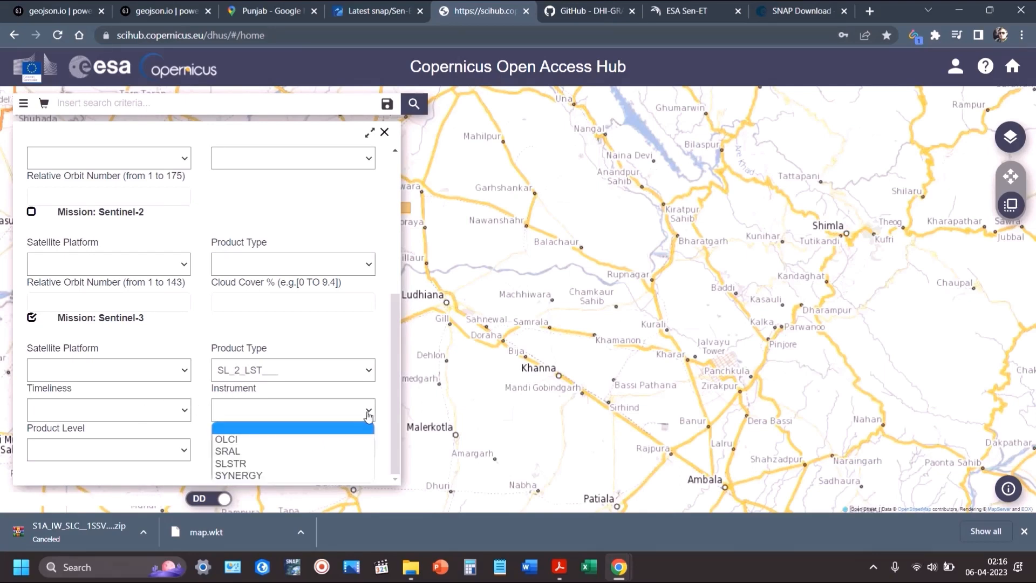
{"action": "left_click", "coordinate": [254, 463]}
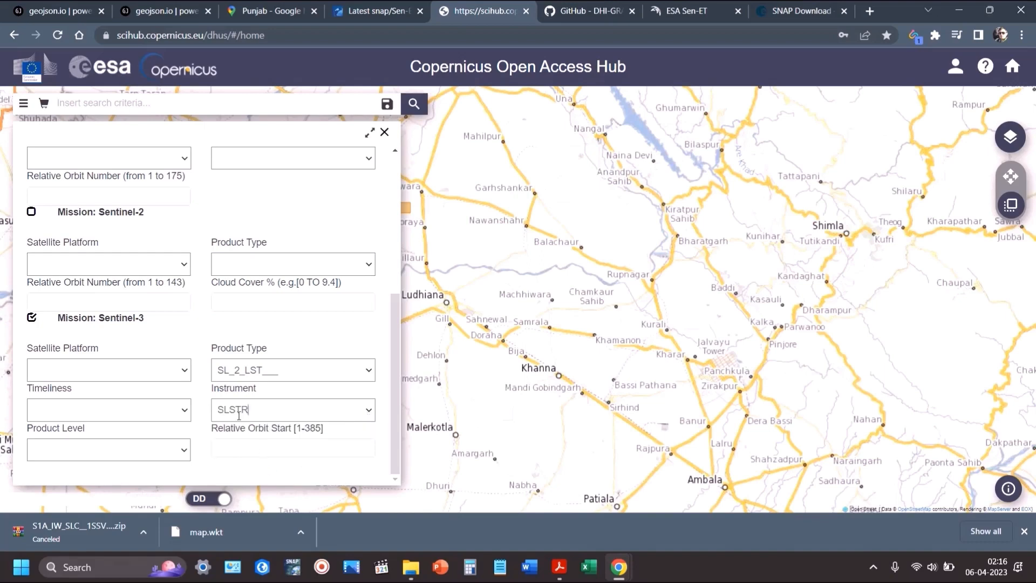
{"action": "left_click", "coordinate": [181, 456]}
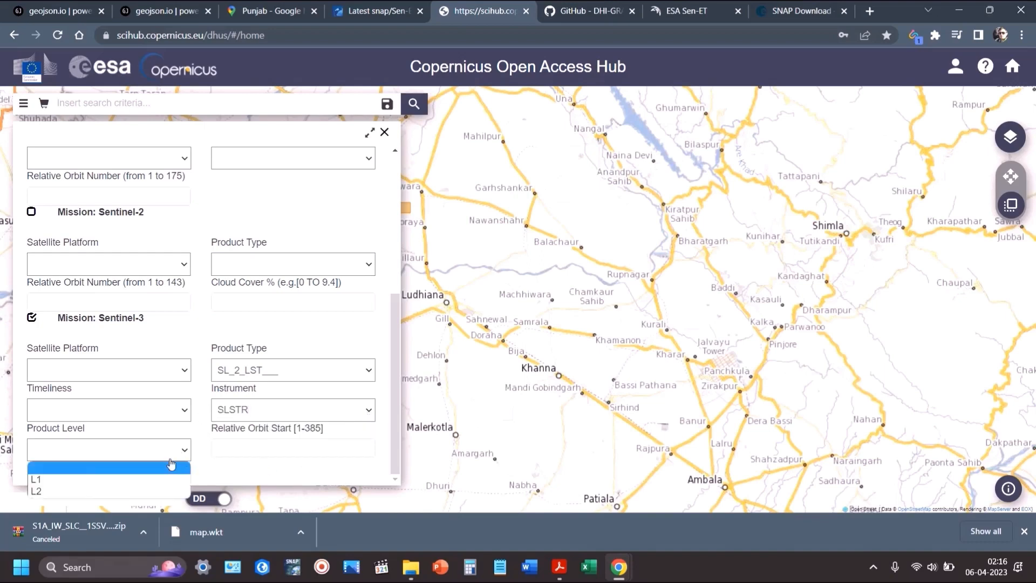
{"action": "left_click", "coordinate": [53, 491]}
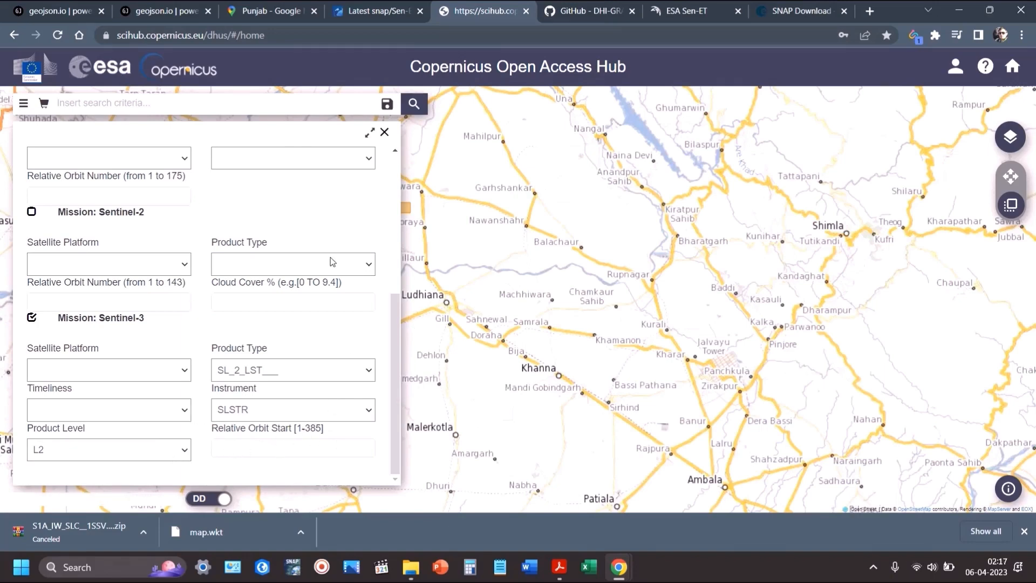
{"action": "left_click", "coordinate": [414, 103]}
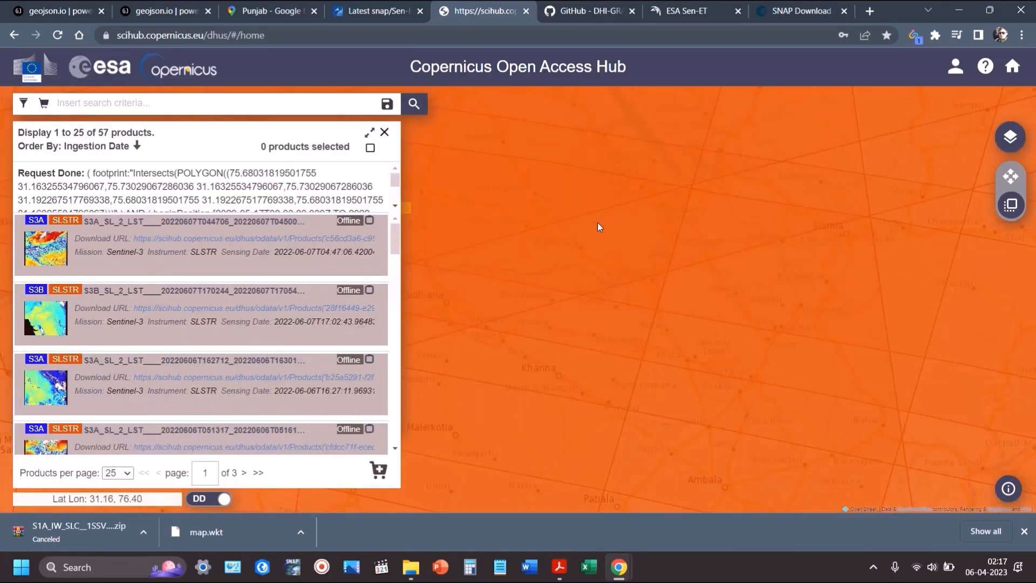
Step: Examine the result footprints on the map and the thumbnails, sensing dates and availability of the listed Sentinel-3 products
{"action": "scroll", "coordinate": [607, 234], "scroll_direction": "down", "scroll_amount": 5}
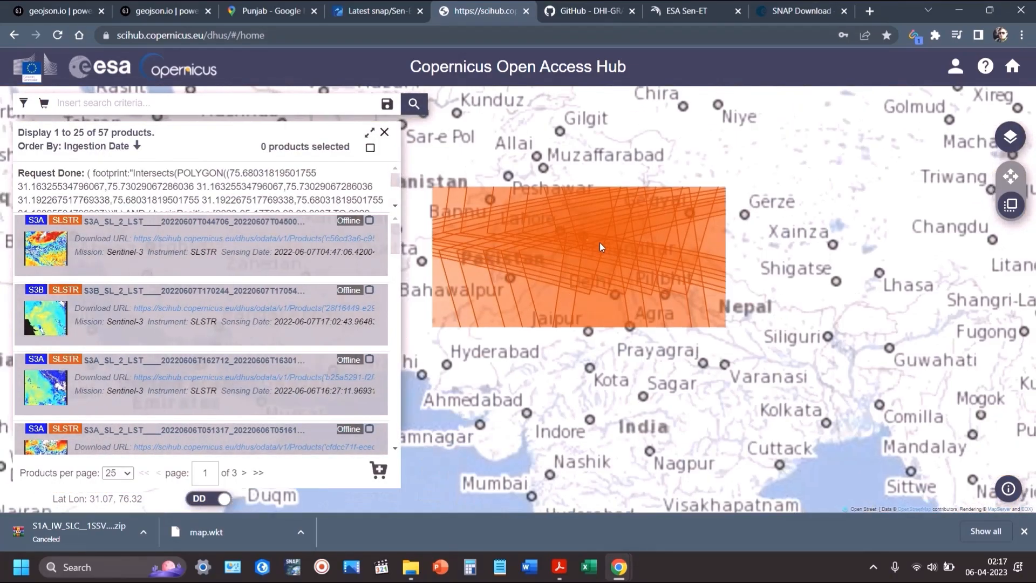
{"action": "scroll", "coordinate": [600, 241], "scroll_direction": "down", "scroll_amount": 3}
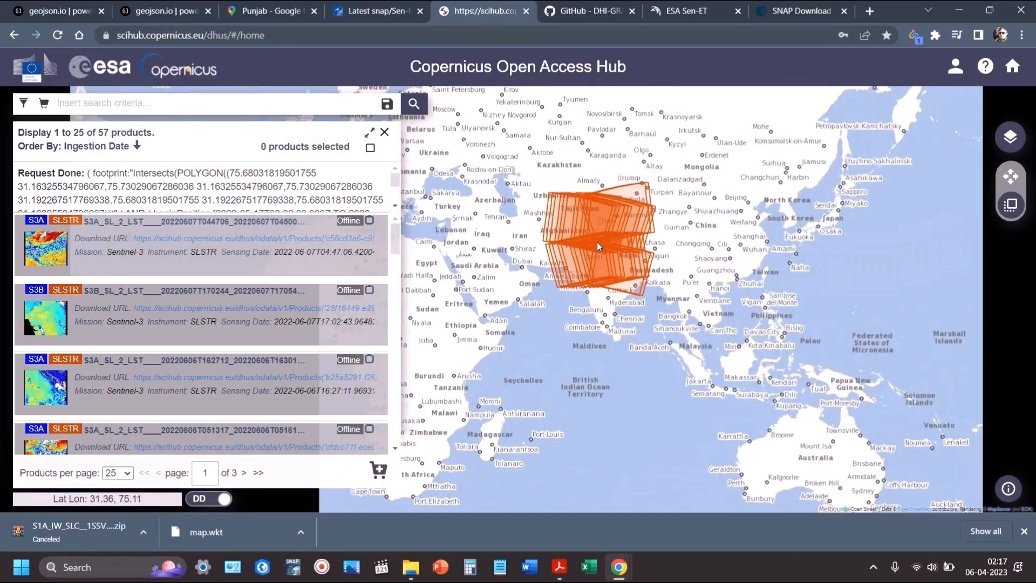
{"action": "scroll", "coordinate": [597, 242], "scroll_direction": "up", "scroll_amount": 2}
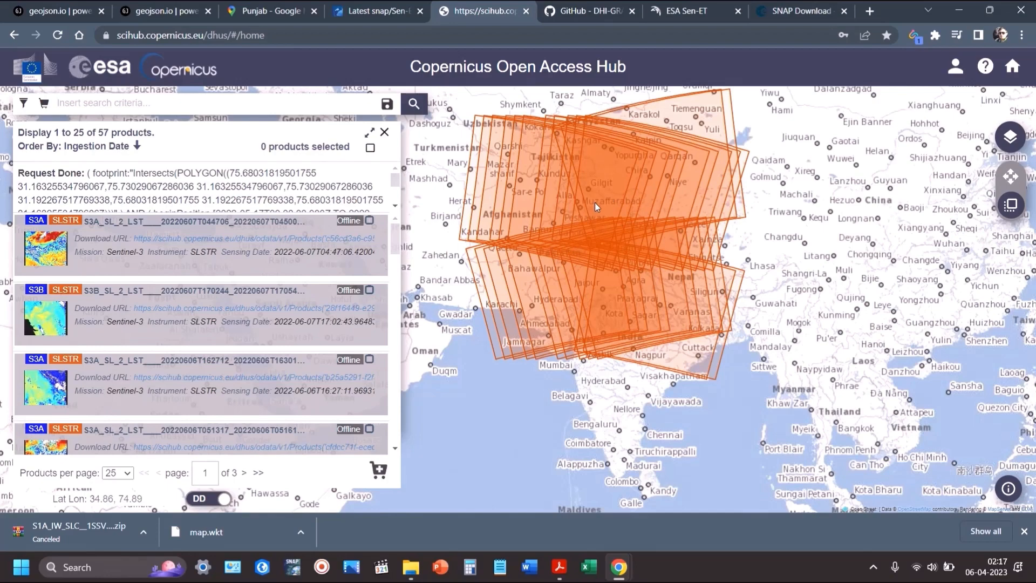
{"action": "scroll", "coordinate": [601, 218], "scroll_direction": "up", "scroll_amount": 2}
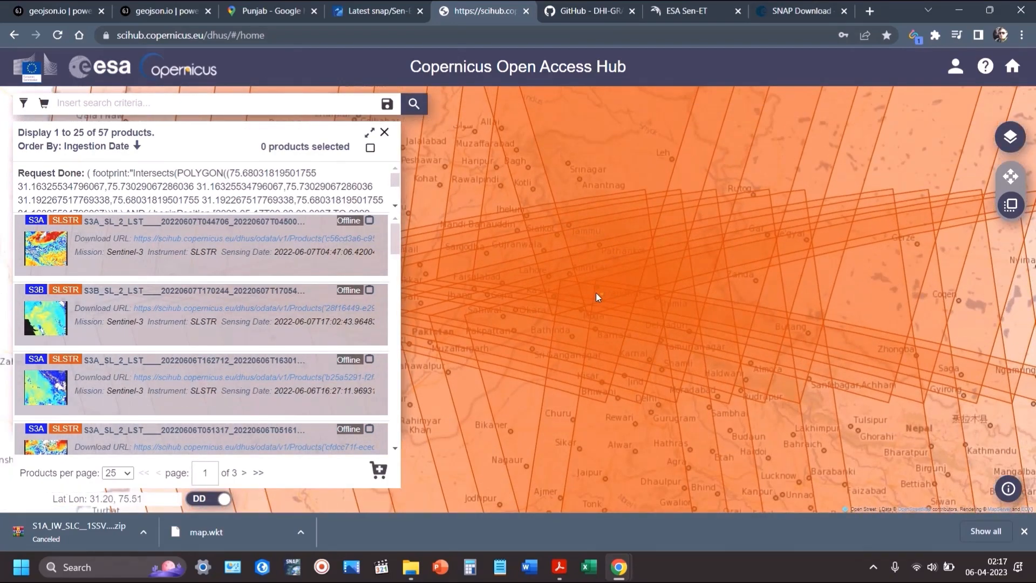
{"action": "mouse_move", "coordinate": [331, 270]}
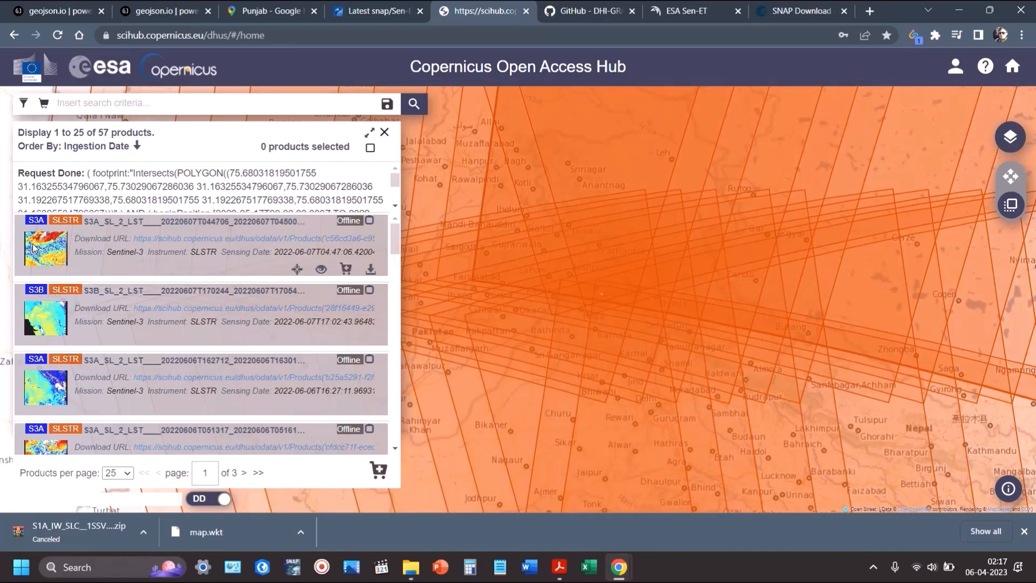
{"action": "scroll", "coordinate": [89, 340], "scroll_direction": "down", "scroll_amount": 3}
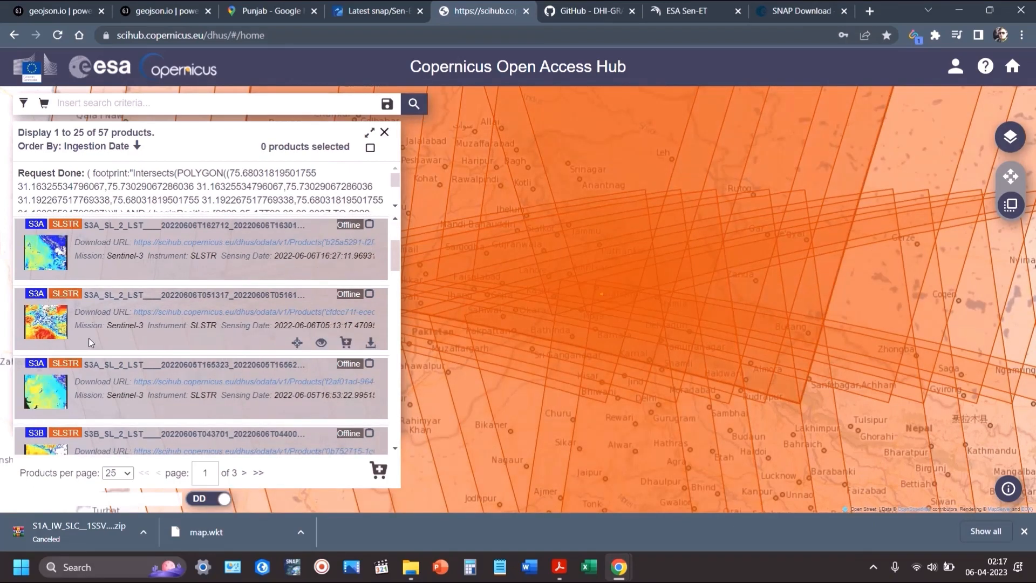
{"action": "left_click_drag", "start_coordinate": [54, 132], "coordinate": [120, 131]}
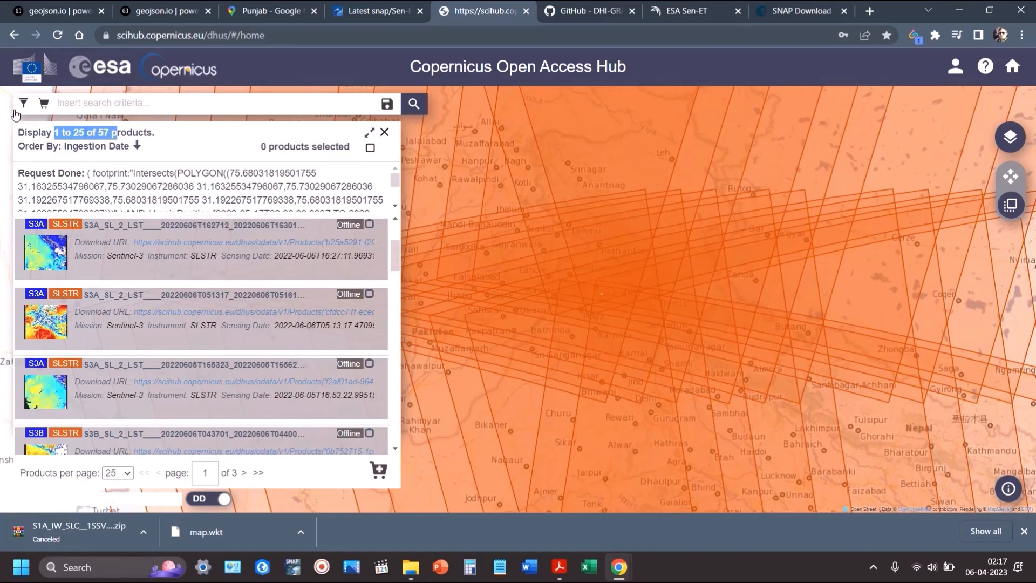
{"action": "scroll", "coordinate": [86, 300], "scroll_direction": "down", "scroll_amount": 3}
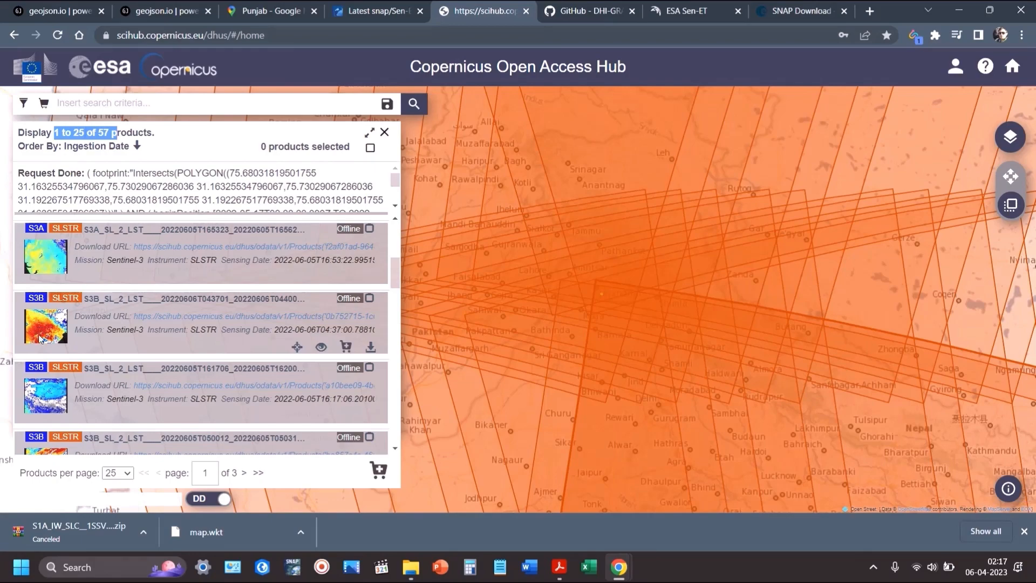
{"action": "scroll", "coordinate": [53, 344], "scroll_direction": "down", "scroll_amount": 5}
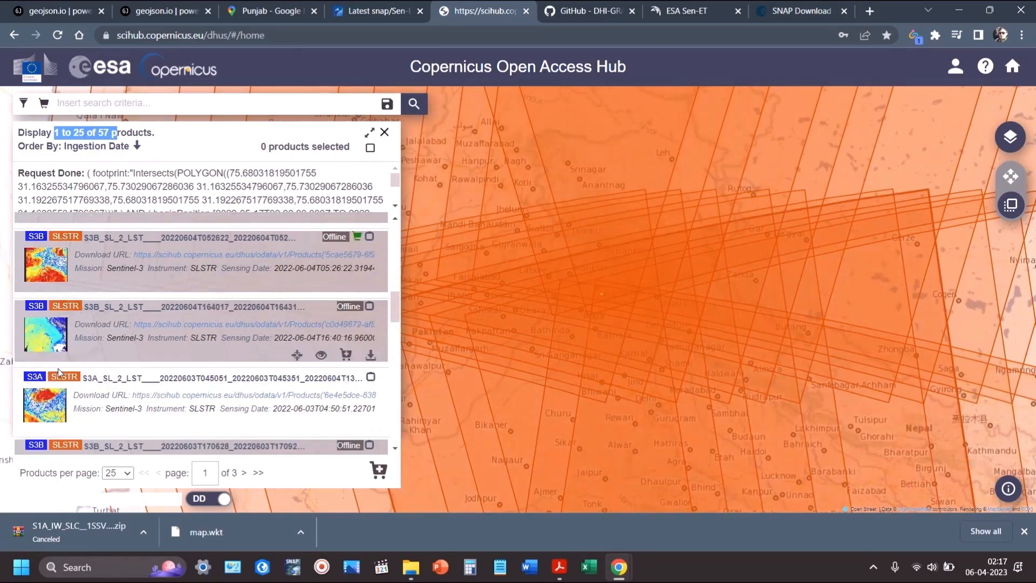
{"action": "scroll", "coordinate": [54, 410], "scroll_direction": "down", "scroll_amount": 2}
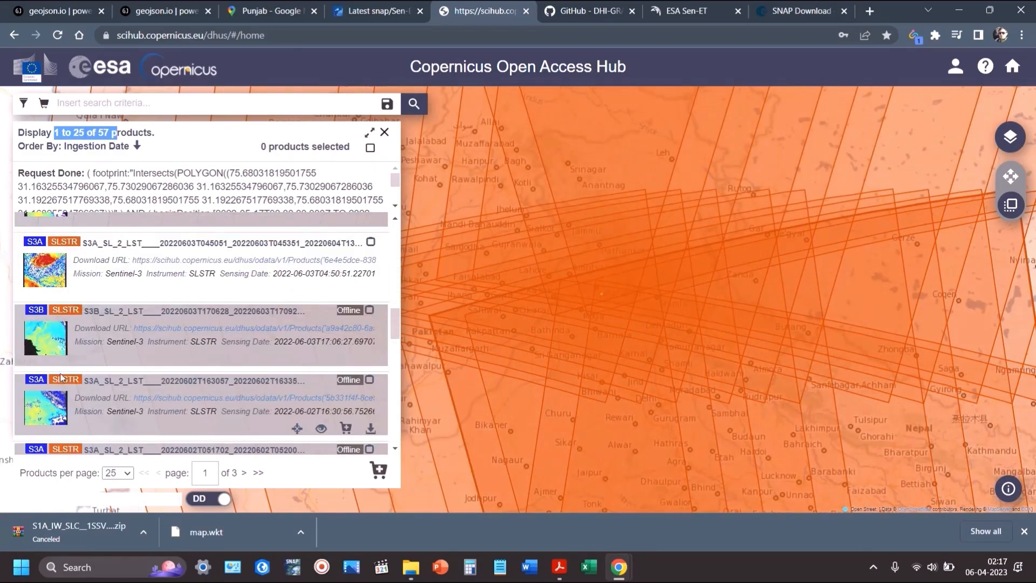
{"action": "scroll", "coordinate": [61, 377], "scroll_direction": "up", "scroll_amount": 8}
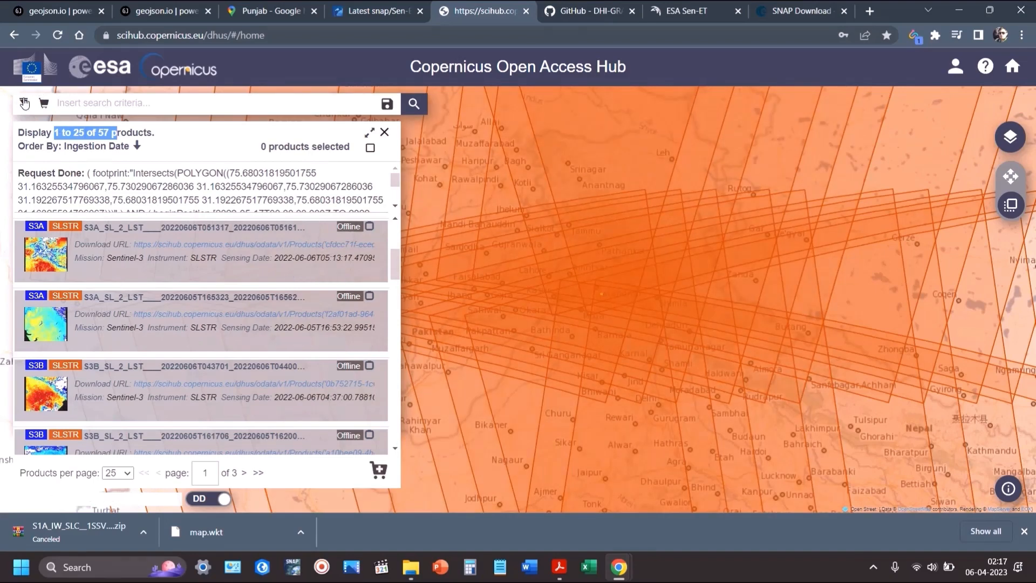
Step: Return to the advanced search criteria and change the start of the sensing period to 2022/06/01
{"action": "left_click", "coordinate": [24, 103]}
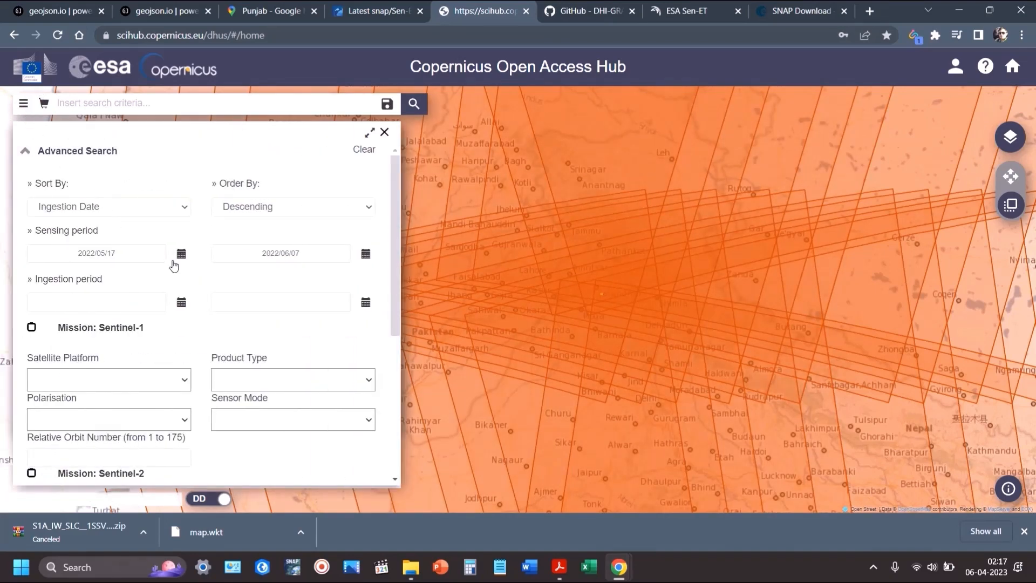
{"action": "left_click", "coordinate": [181, 254]}
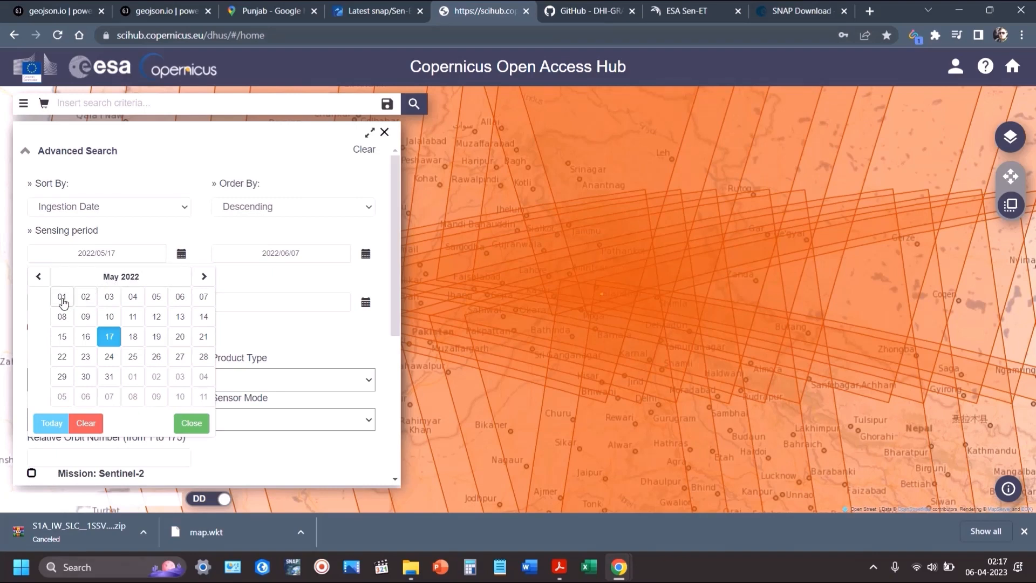
{"action": "left_click", "coordinate": [62, 298]}
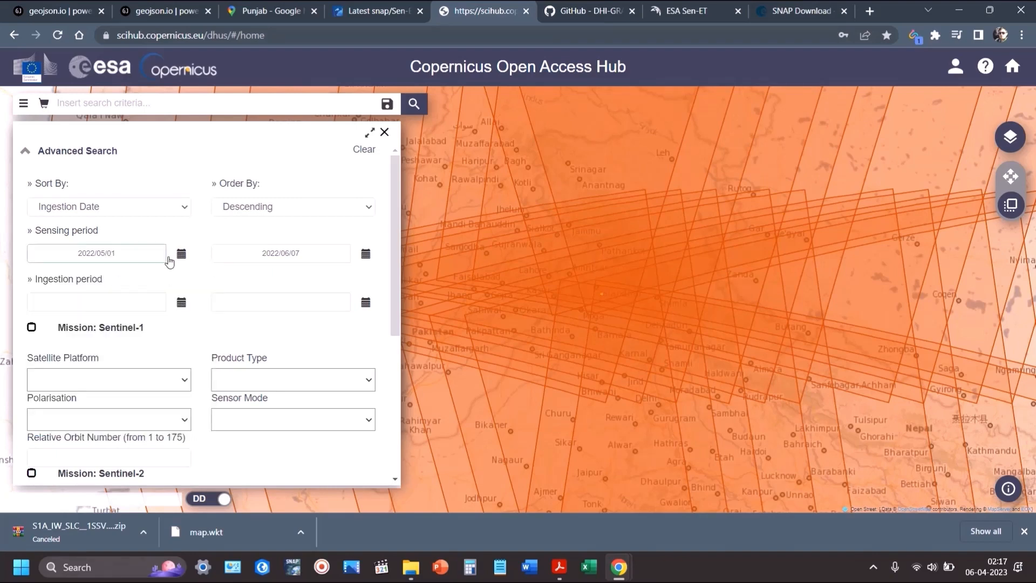
{"action": "left_click", "coordinate": [181, 255]}
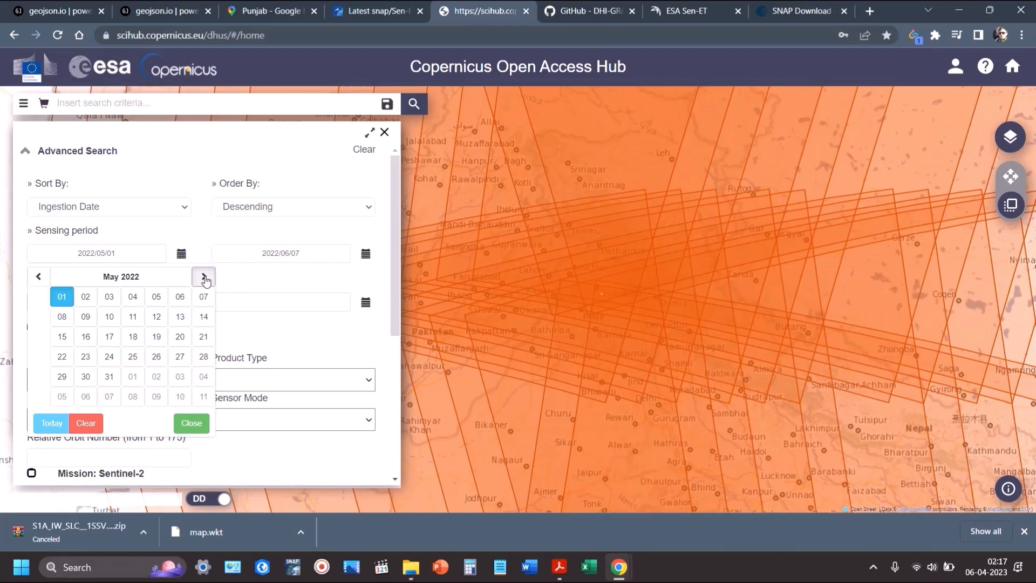
{"action": "left_click", "coordinate": [204, 277]}
{"action": "left_click", "coordinate": [63, 297]}
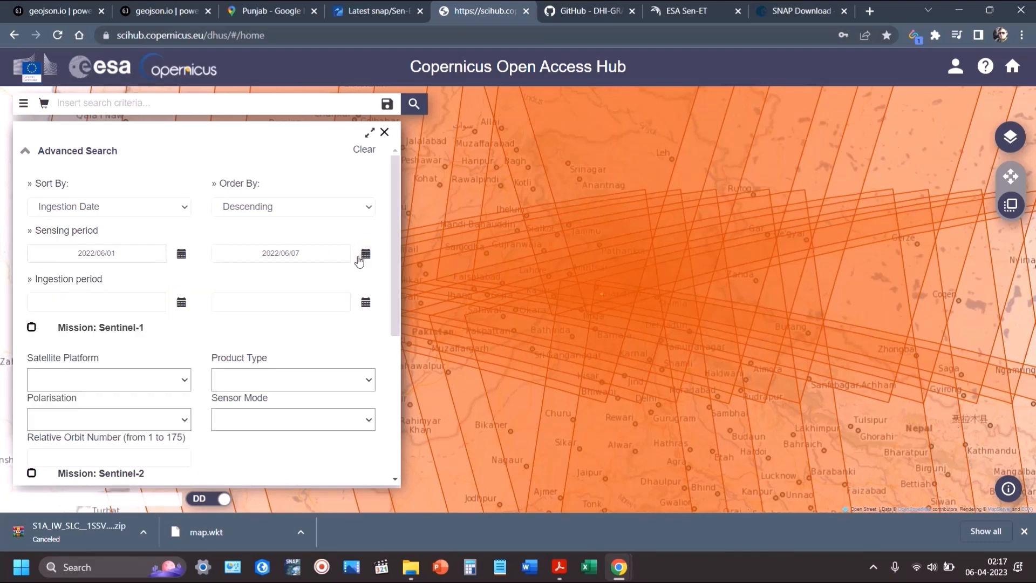
Step: Set the end of the sensing period to 2022/06/04 and run the Sentinel-3 search
{"action": "left_click", "coordinate": [365, 253]}
{"action": "left_click", "coordinate": [265, 298]}
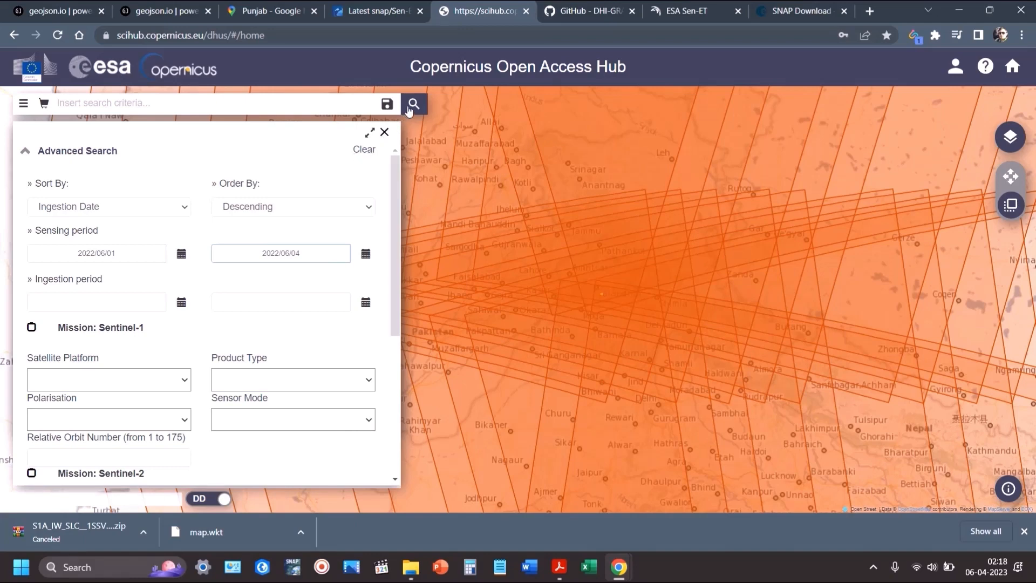
{"action": "left_click", "coordinate": [413, 104]}
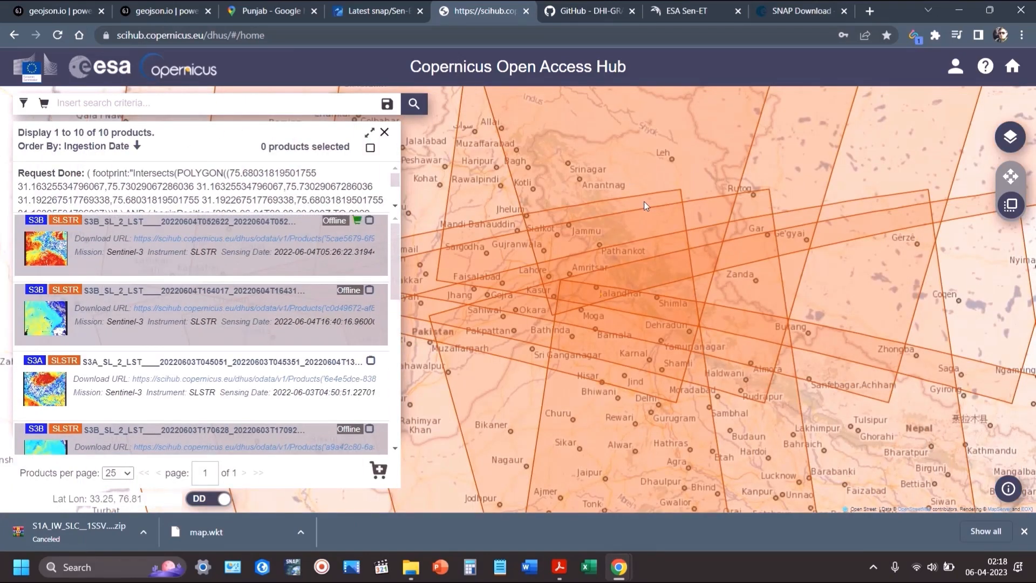
{"action": "scroll", "coordinate": [644, 202], "scroll_direction": "down", "scroll_amount": 2}
{"action": "scroll", "coordinate": [648, 205], "scroll_direction": "up", "scroll_amount": 4}
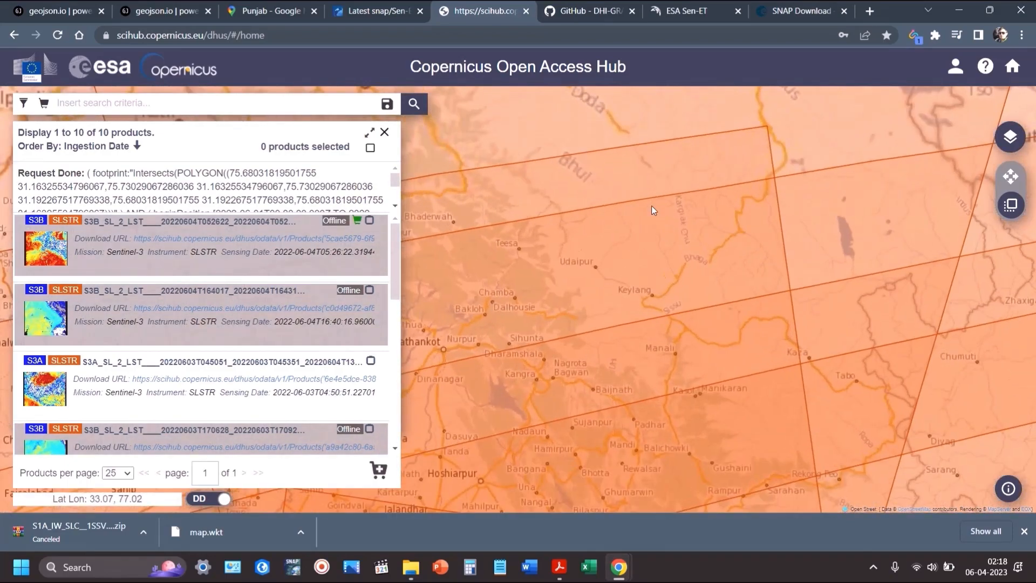
{"action": "scroll", "coordinate": [652, 208], "scroll_direction": "down", "scroll_amount": 3}
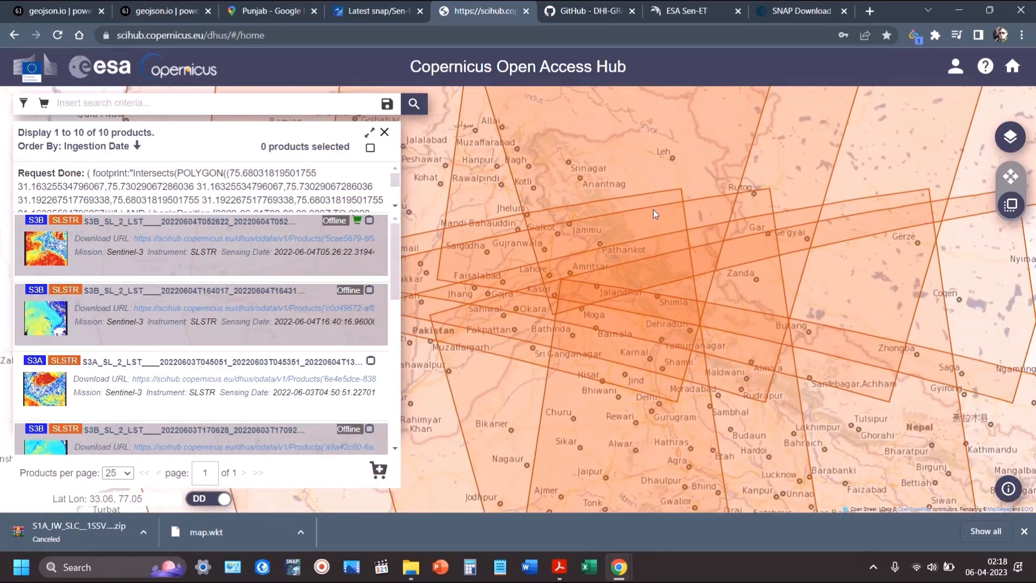
{"action": "scroll", "coordinate": [610, 294], "scroll_direction": "up", "scroll_amount": 2}
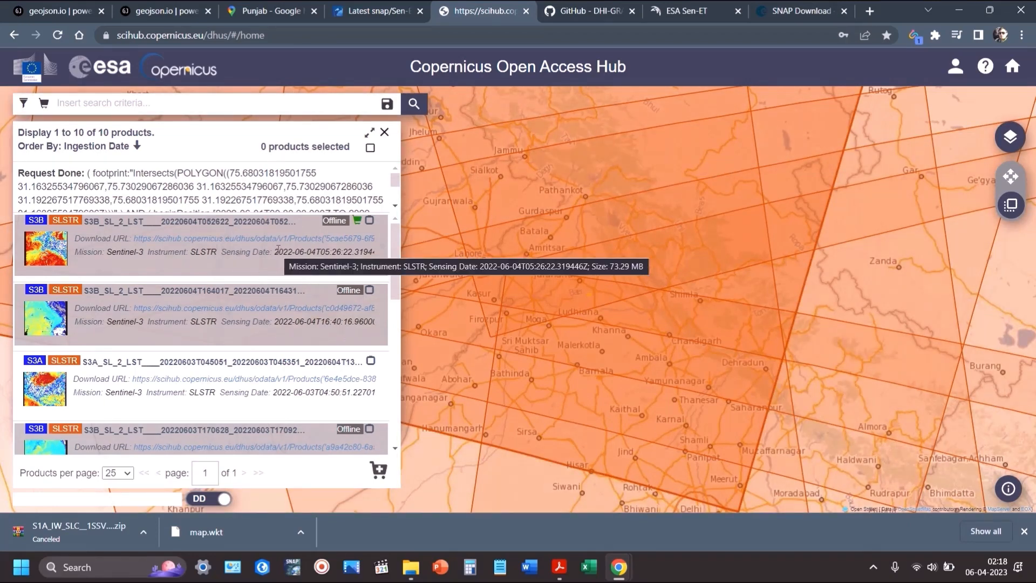
Step: Open the details of the S3B SLSTR product sensed on 2022-06-04 at 05:26 and expand its Product attributes
{"action": "left_click", "coordinate": [320, 269]}
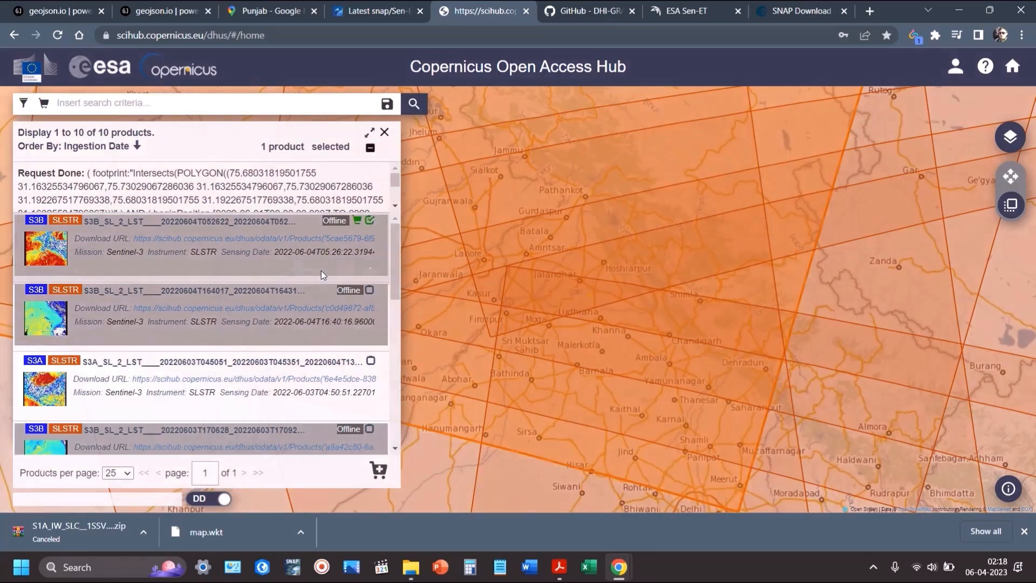
{"action": "scroll", "coordinate": [418, 405], "scroll_direction": "down", "scroll_amount": 3}
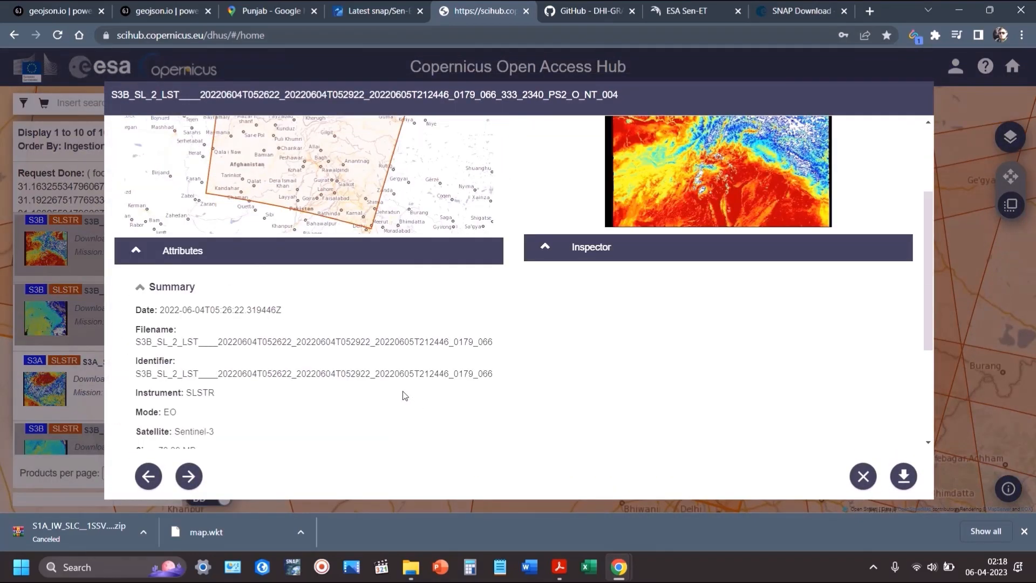
{"action": "scroll", "coordinate": [399, 394], "scroll_direction": "down", "scroll_amount": 3}
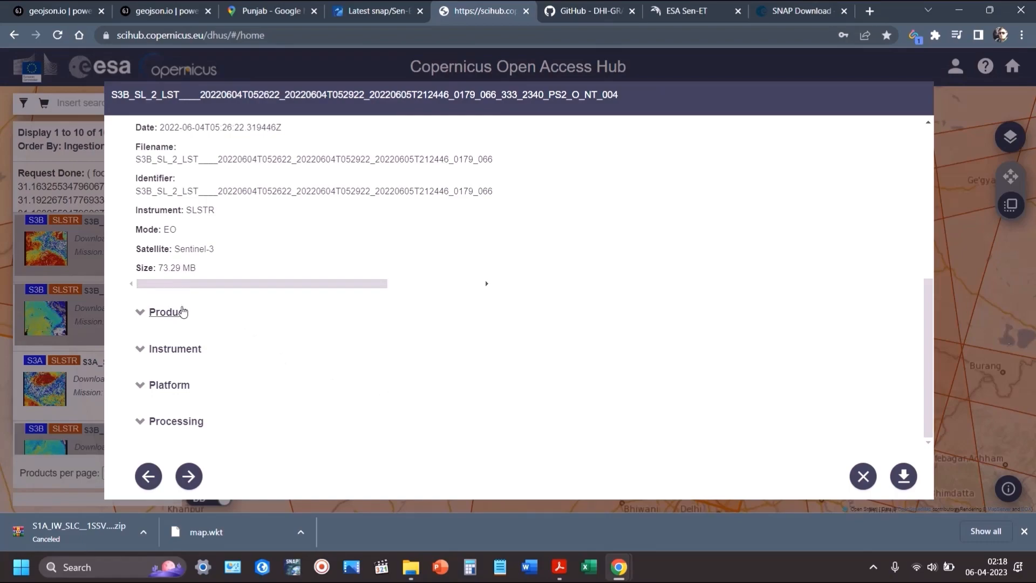
{"action": "left_click", "coordinate": [184, 313]}
{"action": "scroll", "coordinate": [186, 316], "scroll_direction": "down", "scroll_amount": 3}
{"action": "scroll", "coordinate": [204, 317], "scroll_direction": "up", "scroll_amount": 6}
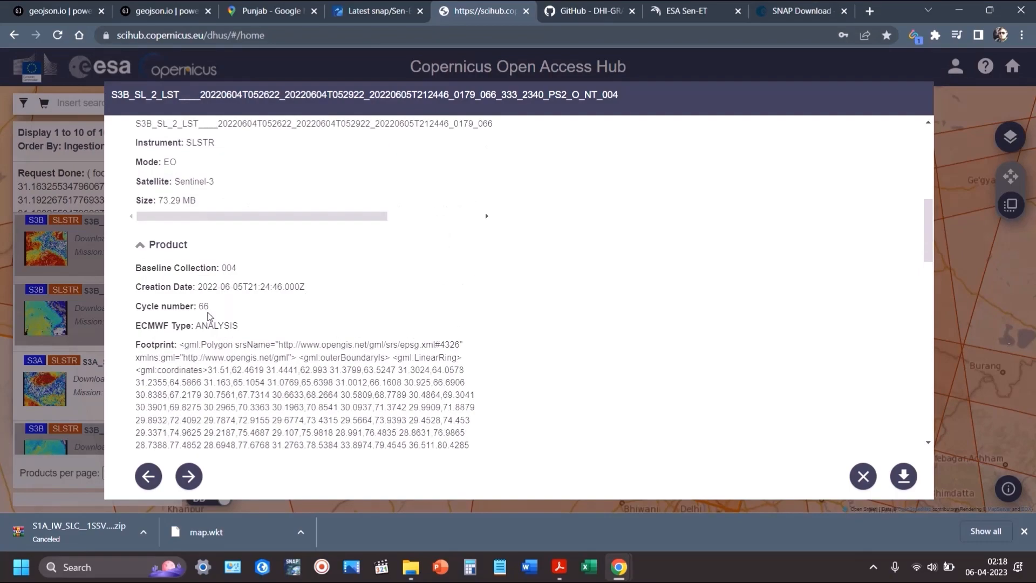
Step: Look up the relative orbit start and stop numbers in the product's attributes and close the details
{"action": "scroll", "coordinate": [203, 313], "scroll_direction": "down", "scroll_amount": 2}
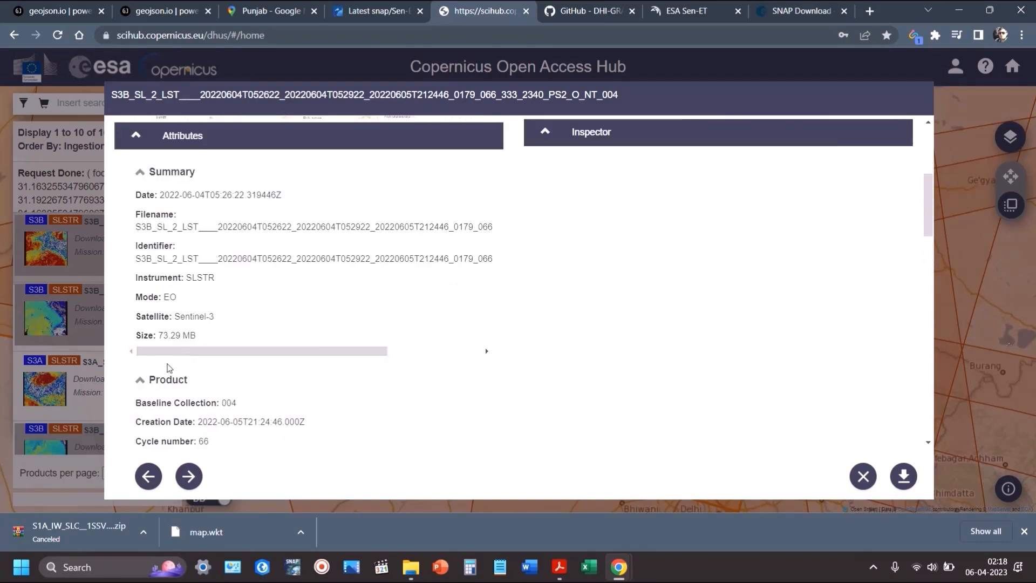
{"action": "scroll", "coordinate": [203, 332], "scroll_direction": "down", "scroll_amount": 10}
{"action": "scroll", "coordinate": [200, 342], "scroll_direction": "down", "scroll_amount": 2}
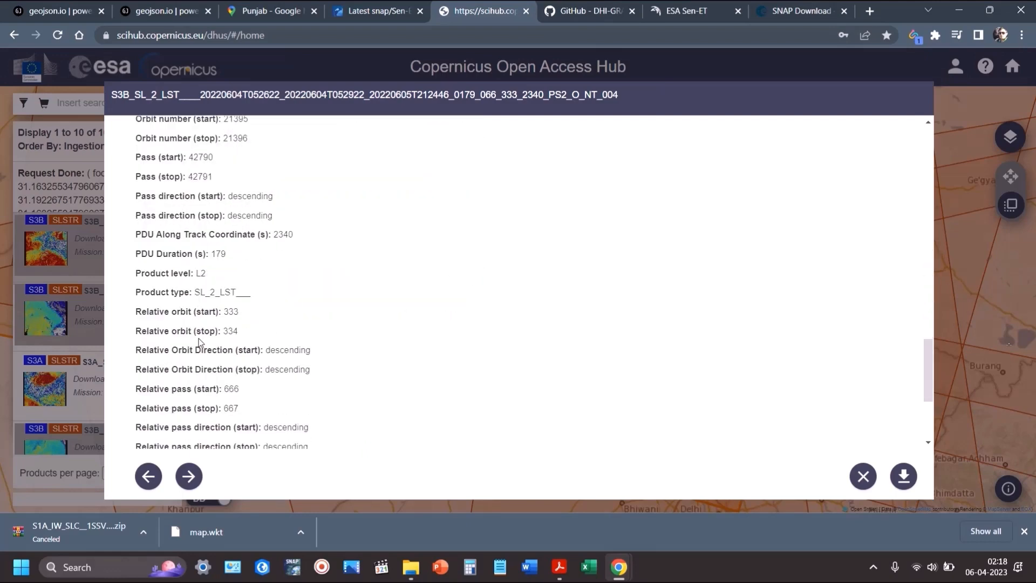
{"action": "scroll", "coordinate": [199, 341], "scroll_direction": "down", "scroll_amount": 1}
{"action": "scroll", "coordinate": [208, 335], "scroll_direction": "down", "scroll_amount": 2}
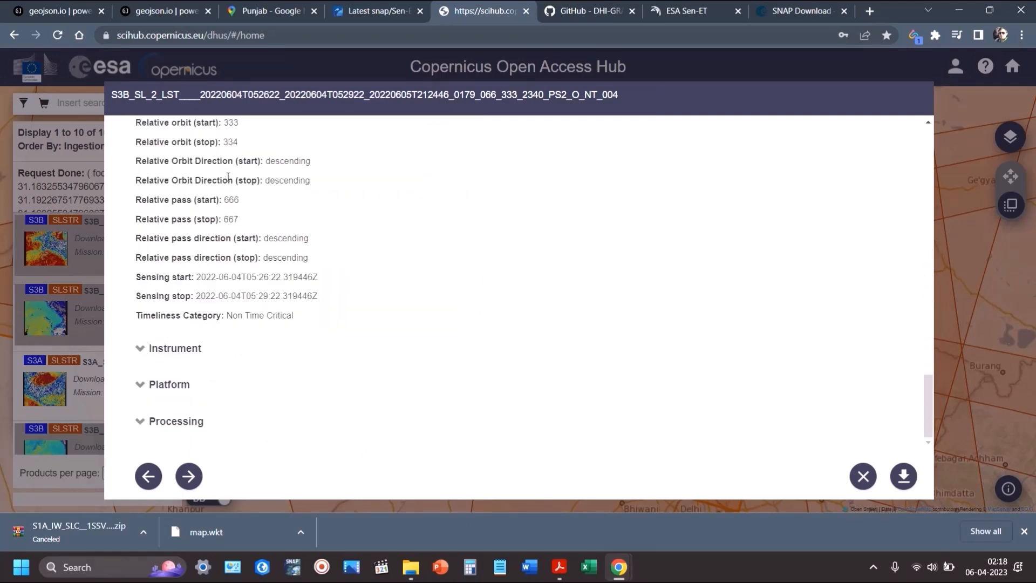
{"action": "scroll", "coordinate": [226, 162], "scroll_direction": "up", "scroll_amount": 1}
{"action": "left_click_drag", "start_coordinate": [137, 191], "coordinate": [261, 194]}
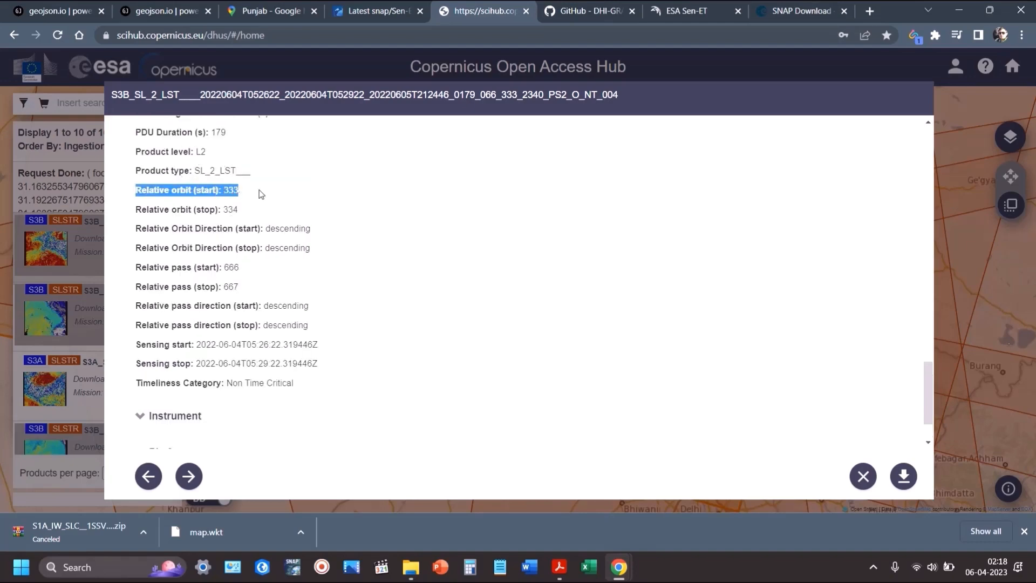
{"action": "left_click_drag", "start_coordinate": [131, 209], "coordinate": [274, 209]}
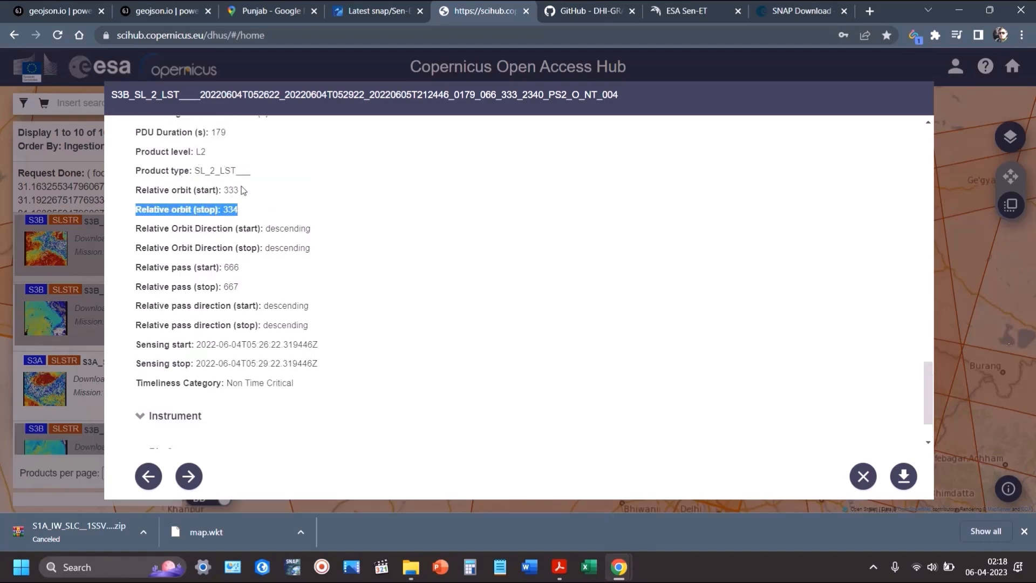
{"action": "left_click", "coordinate": [865, 480]}
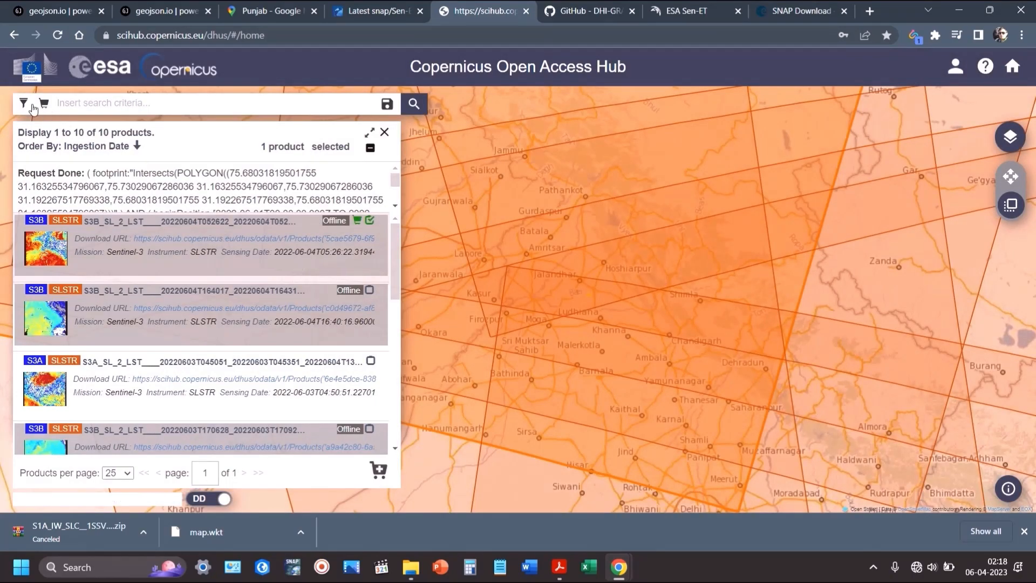
Step: Return to the advanced search criteria, set the Sentinel-3 relative orbit start to 333 and run the search
{"action": "left_click", "coordinate": [23, 103]}
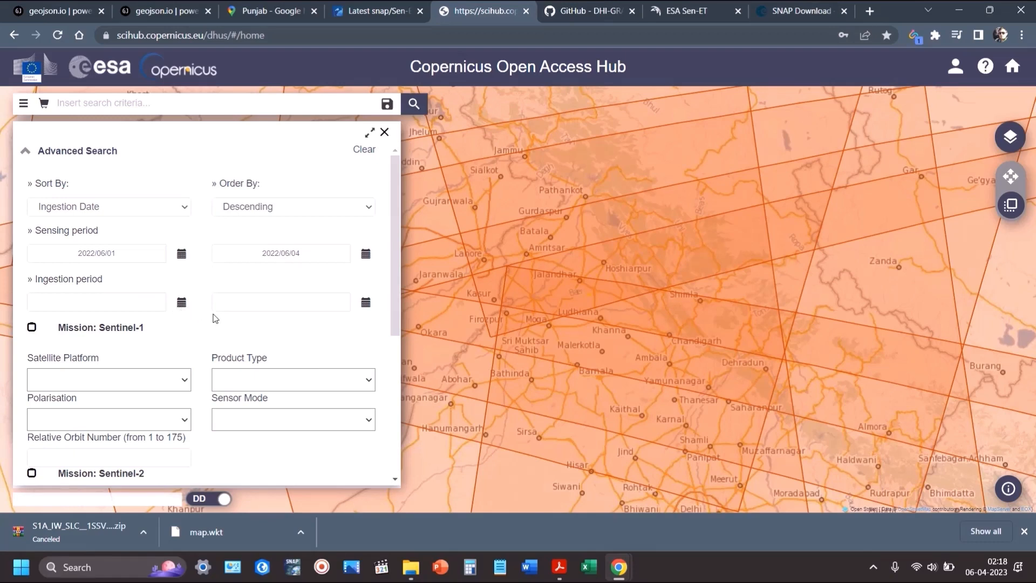
{"action": "scroll", "coordinate": [232, 334], "scroll_direction": "down", "scroll_amount": 5}
{"action": "left_click", "coordinate": [259, 450]}
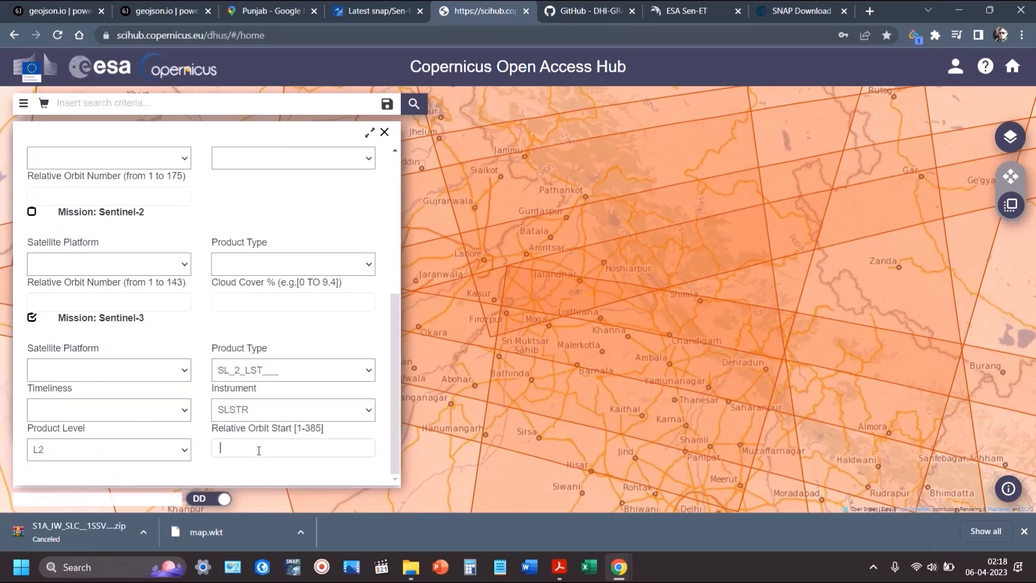
{"action": "type", "text": "333"}
{"action": "left_click", "coordinate": [414, 104]}
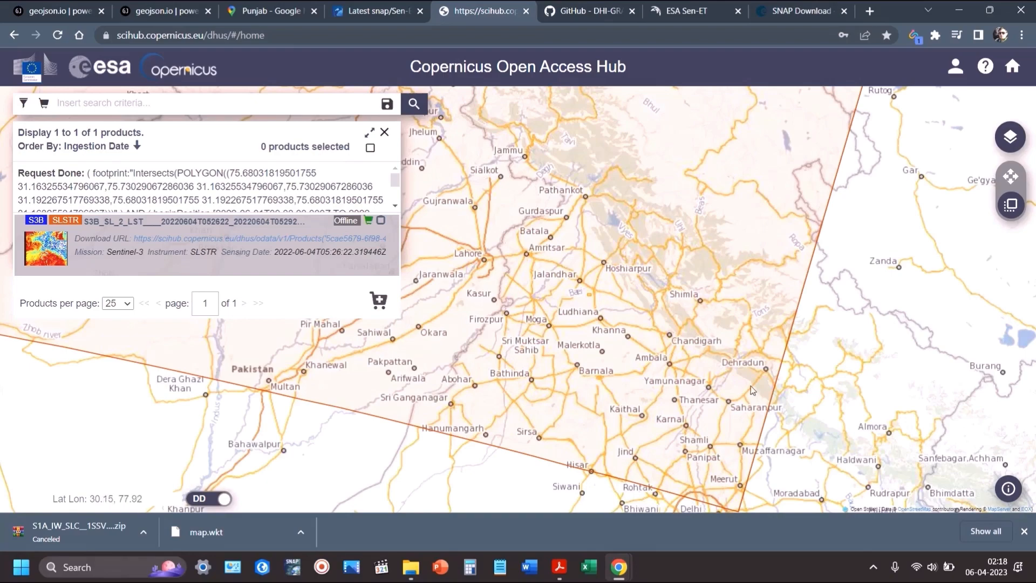
Step: Check the resulting footprint's coverage of Punjab and mark a small rectangular area around Phillaur, just north-west of Ludhiana
{"action": "scroll", "coordinate": [750, 386], "scroll_direction": "down", "scroll_amount": 2}
{"action": "scroll", "coordinate": [747, 388], "scroll_direction": "up", "scroll_amount": 1}
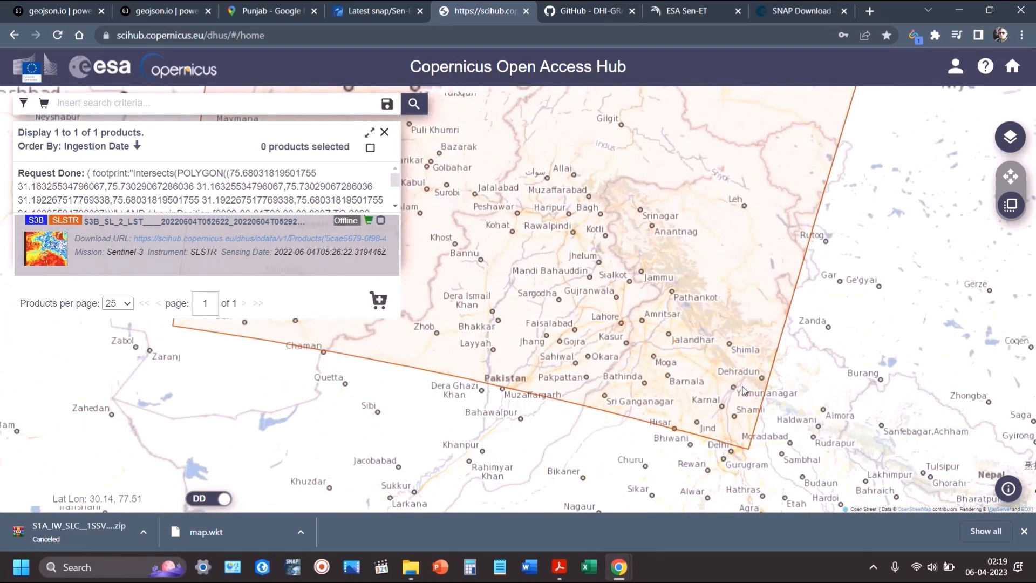
{"action": "scroll", "coordinate": [743, 390], "scroll_direction": "up", "scroll_amount": 1}
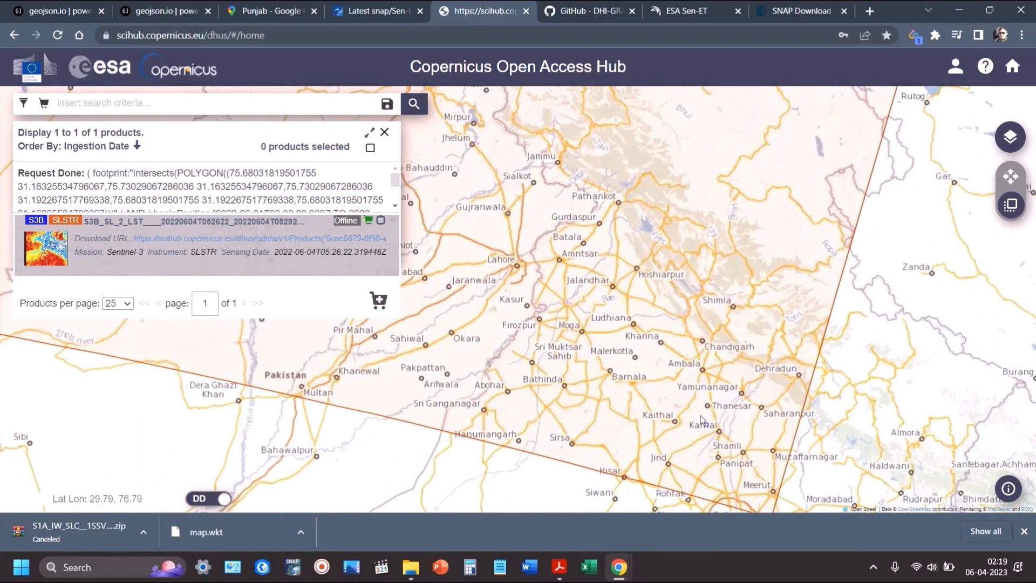
{"action": "mouse_move", "coordinate": [707, 426]}
{"action": "left_mouse_down"}
{"action": "mouse_move", "coordinate": [677, 371]}
{"action": "mouse_move", "coordinate": [766, 448]}
{"action": "mouse_move", "coordinate": [759, 438]}
{"action": "left_mouse_up"}
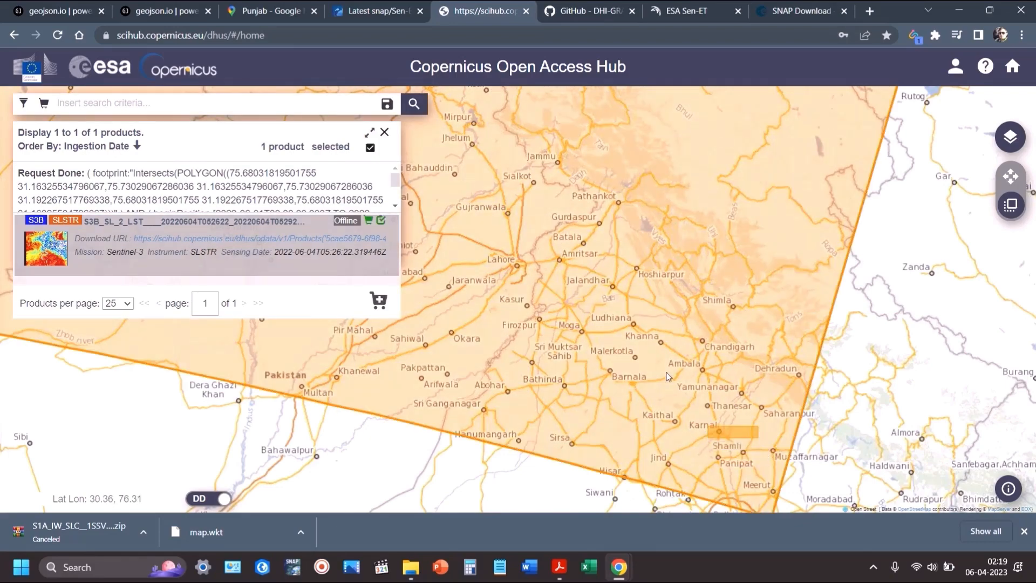
{"action": "scroll", "coordinate": [633, 347], "scroll_direction": "up", "scroll_amount": 1}
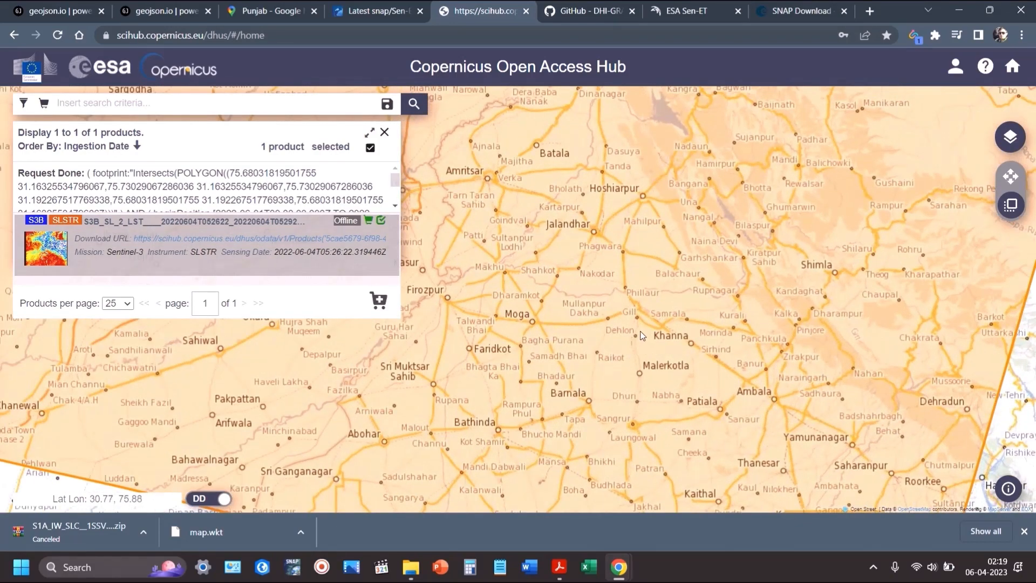
{"action": "scroll", "coordinate": [642, 322], "scroll_direction": "up", "scroll_amount": 1}
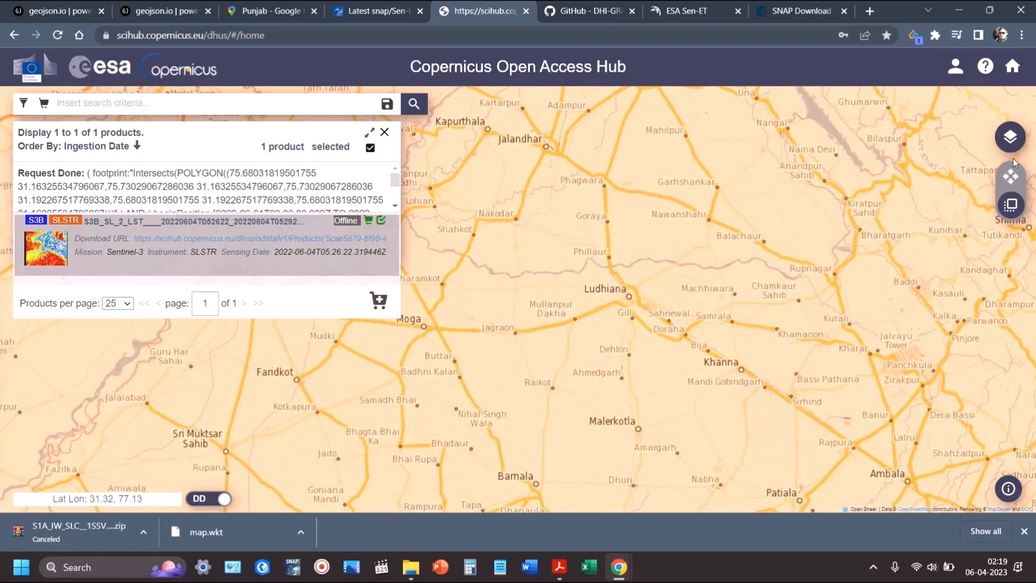
{"action": "left_click_drag", "start_coordinate": [576, 232], "coordinate": [605, 255]}
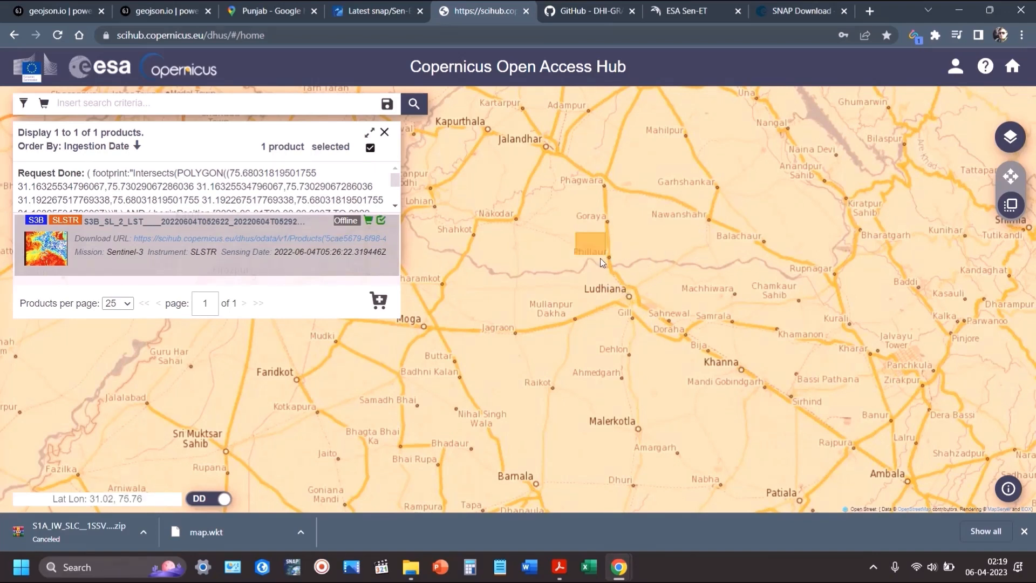
Step: Examine the footprint and quicklook image in the details of the remaining Sentinel-3 product, and close the details
{"action": "mouse_move", "coordinate": [351, 224]}
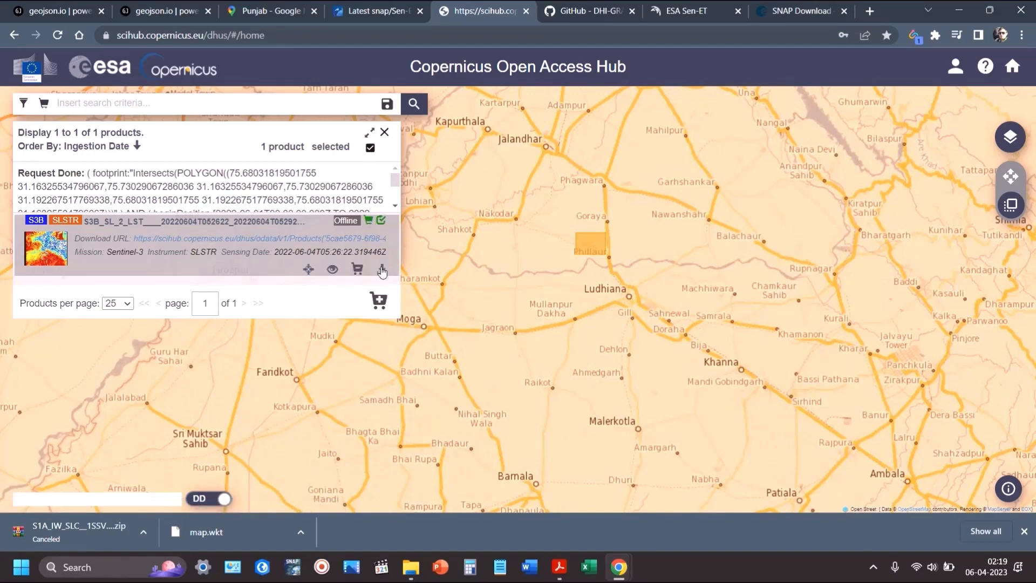
{"action": "left_click", "coordinate": [333, 269]}
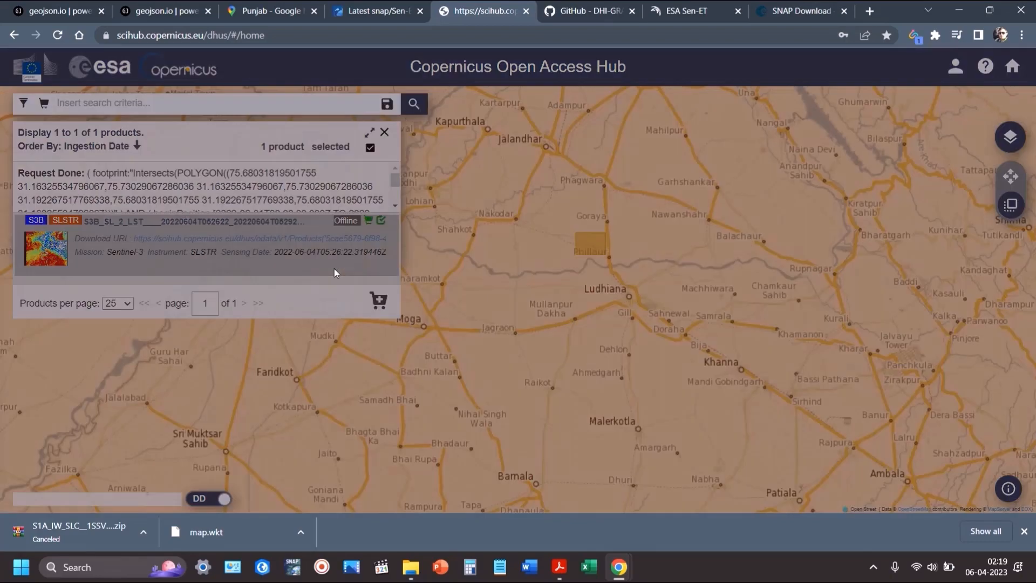
{"action": "scroll", "coordinate": [485, 318], "scroll_direction": "up", "scroll_amount": 15}
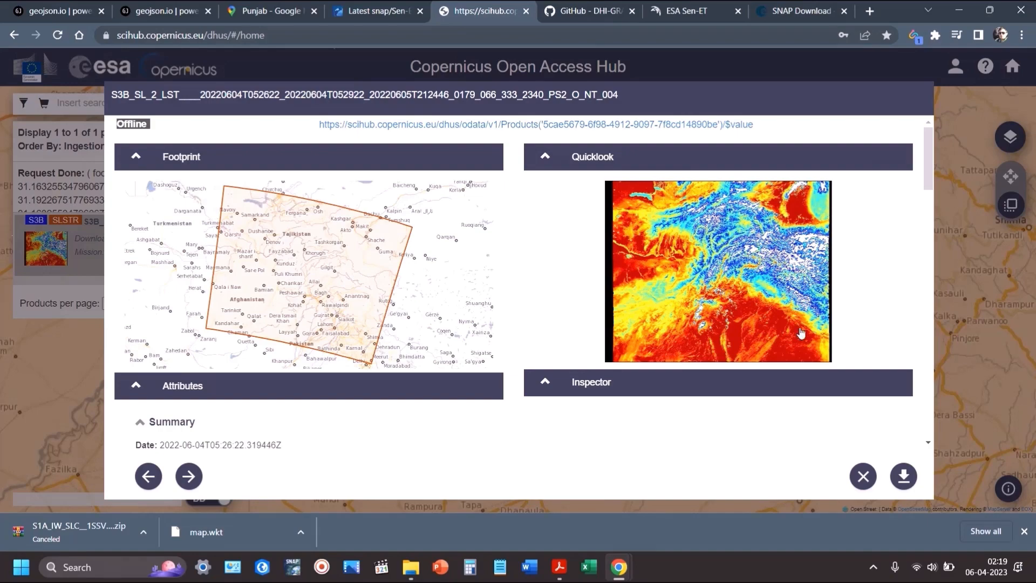
{"action": "left_click", "coordinate": [863, 476]}
Step: Request the download of the offline S3B SL_2_LST product sensed on 2022-06-04 and dismiss the retrieval notice
{"action": "mouse_move", "coordinate": [381, 251]}
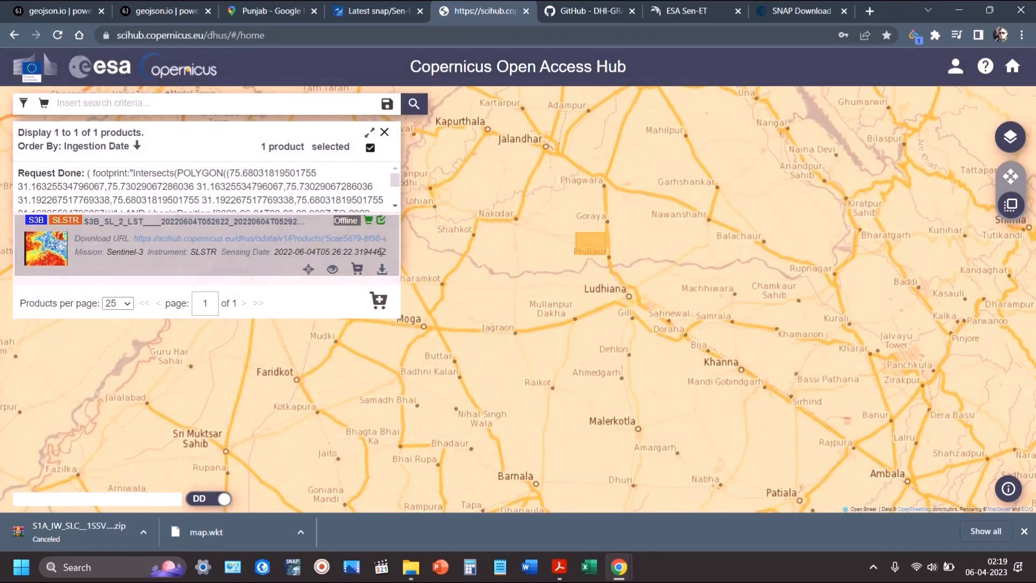
{"action": "left_click", "coordinate": [382, 271]}
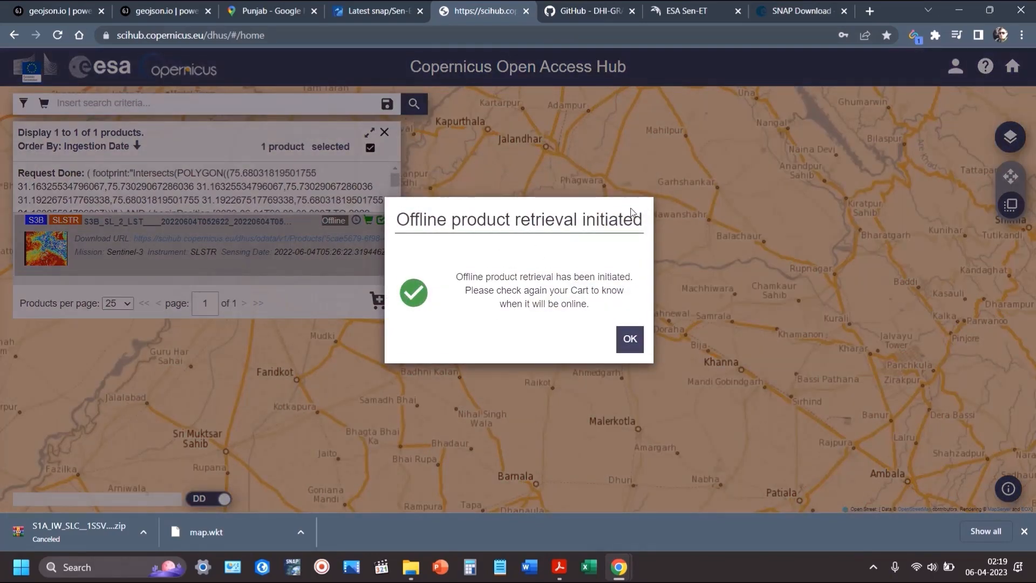
{"action": "left_click", "coordinate": [629, 339]}
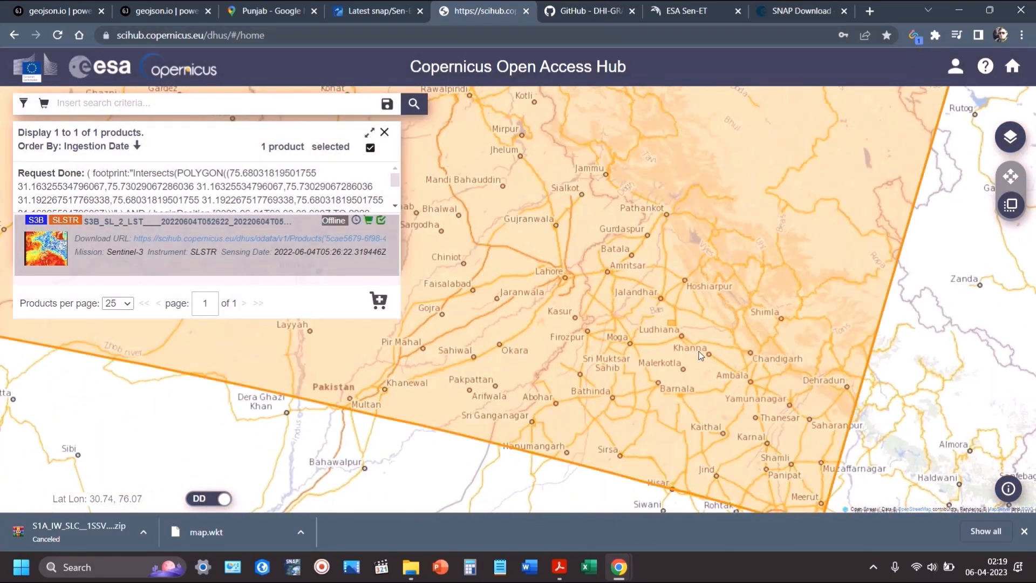
{"action": "scroll", "coordinate": [700, 356], "scroll_direction": "down", "scroll_amount": 2}
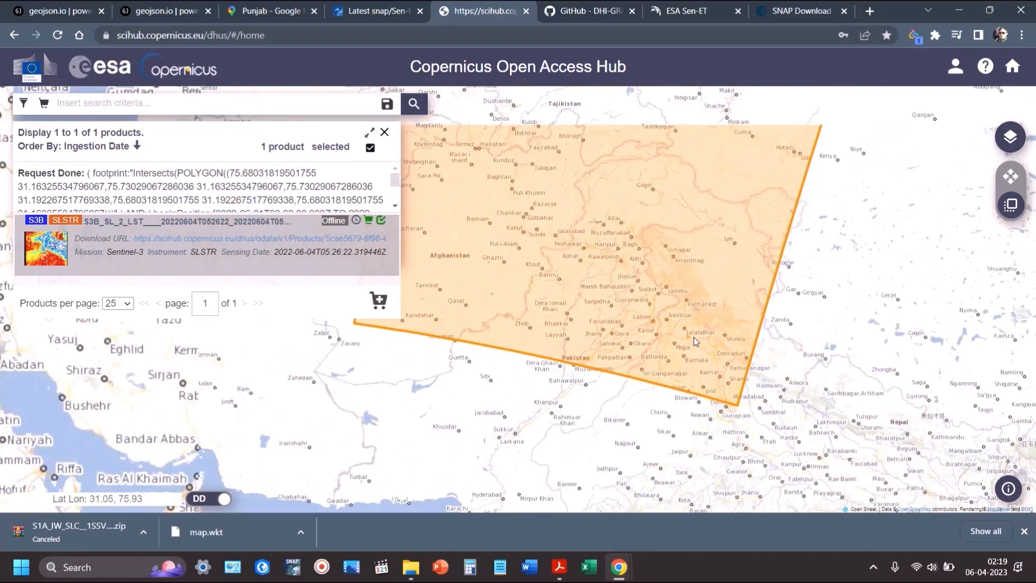
{"action": "scroll", "coordinate": [696, 341], "scroll_direction": "down", "scroll_amount": 2}
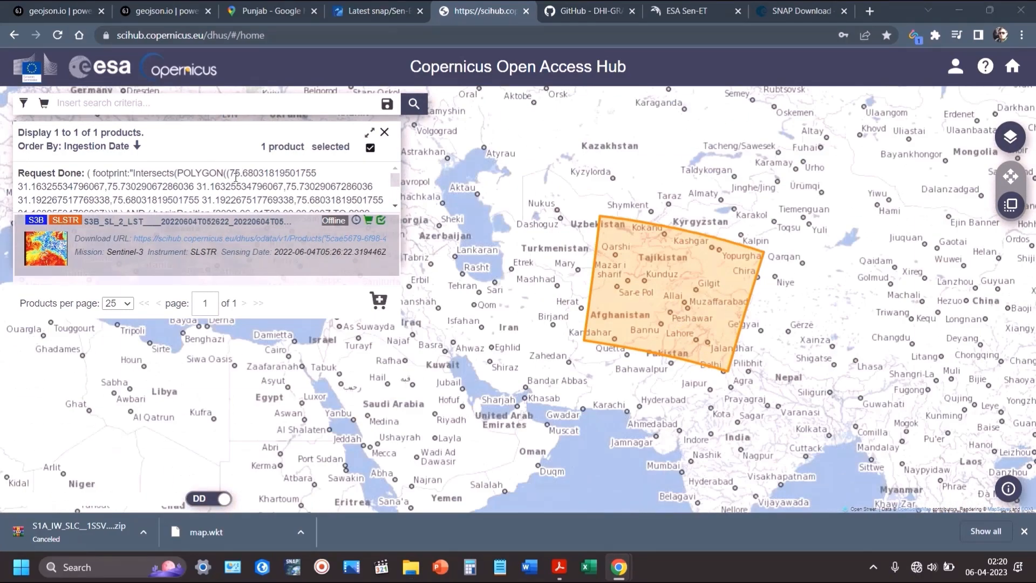
Step: Switch to File Explorer and open the Base folder inside Punjab Evotranspiration
{"action": "key", "text": "alt+Tab"}
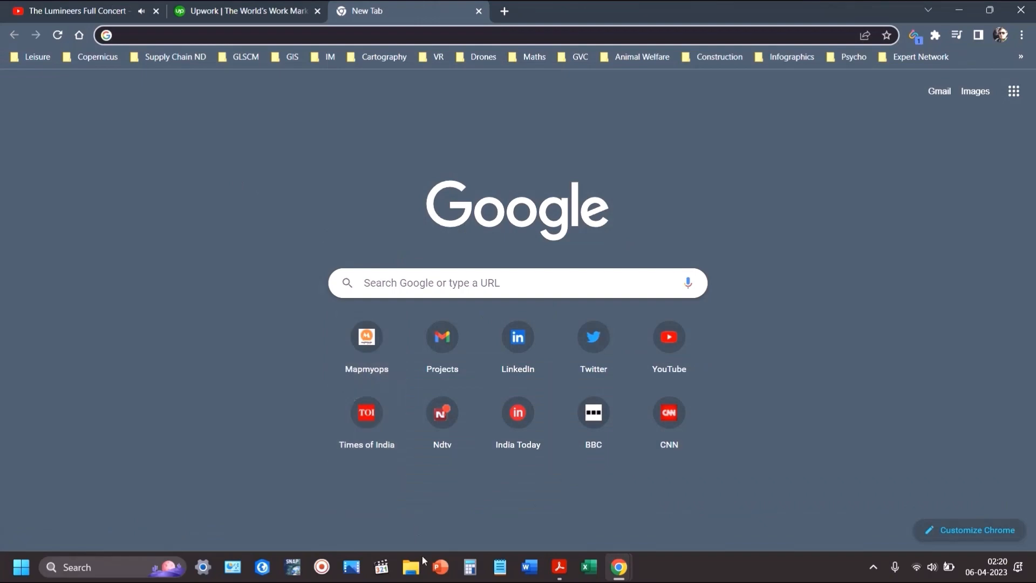
{"action": "left_click", "coordinate": [420, 572]}
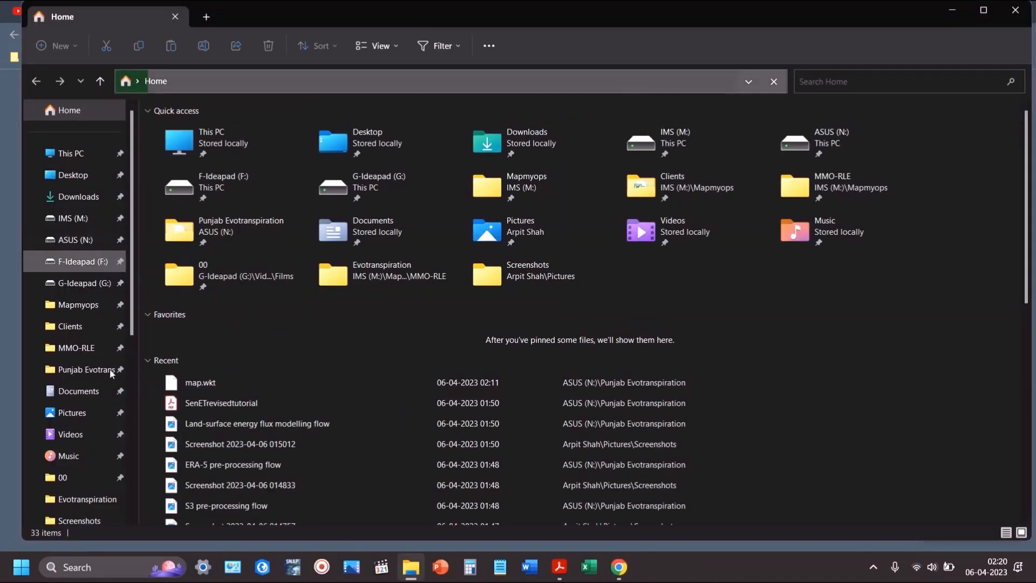
{"action": "scroll", "coordinate": [97, 402], "scroll_direction": "down", "scroll_amount": 1}
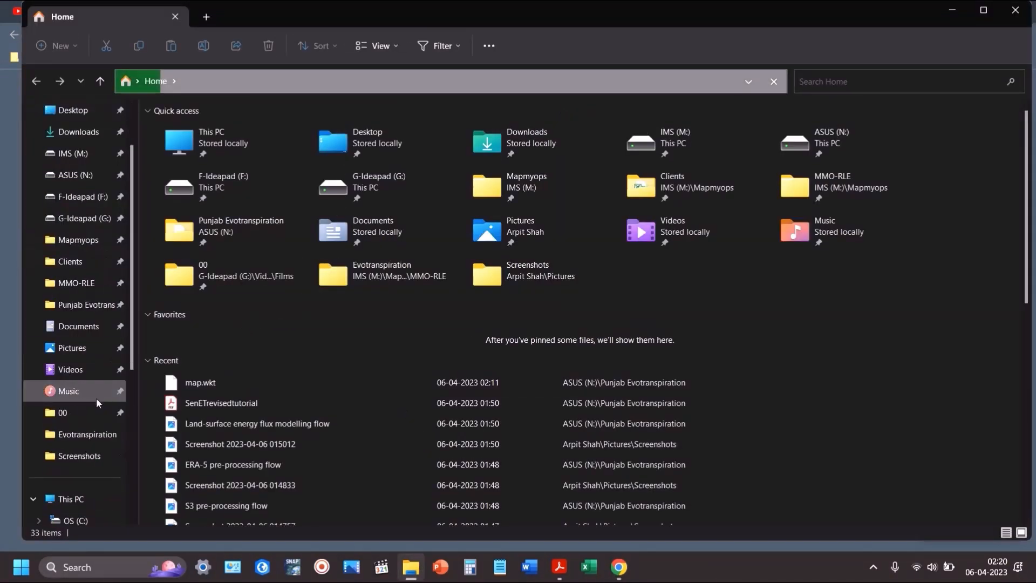
{"action": "left_click", "coordinate": [88, 305]}
{"action": "double_click", "coordinate": [186, 130]}
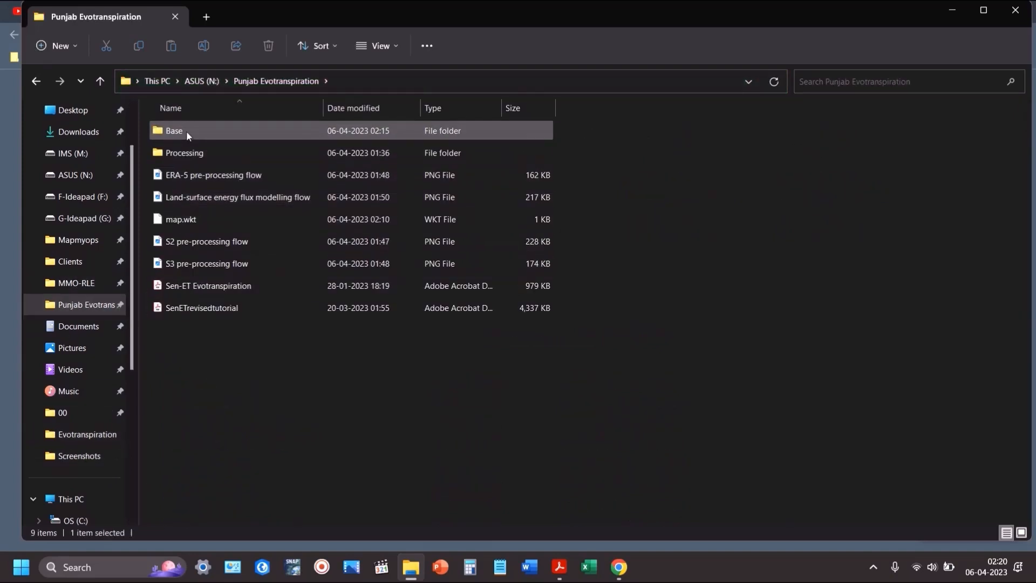
Step: Copy the S3B_SL_2_LST 20220604T052622 ZIP file from the S3 folder of the Evotranspiration directory into the Base folder
{"action": "key", "text": "super+e"}
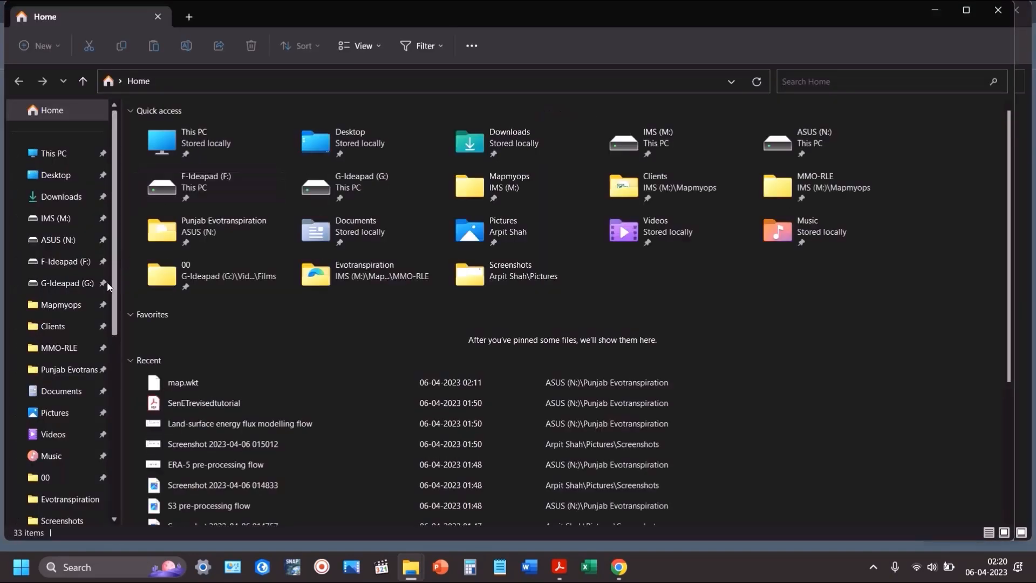
{"action": "scroll", "coordinate": [70, 480], "scroll_direction": "down", "scroll_amount": 1}
{"action": "left_click", "coordinate": [66, 485]}
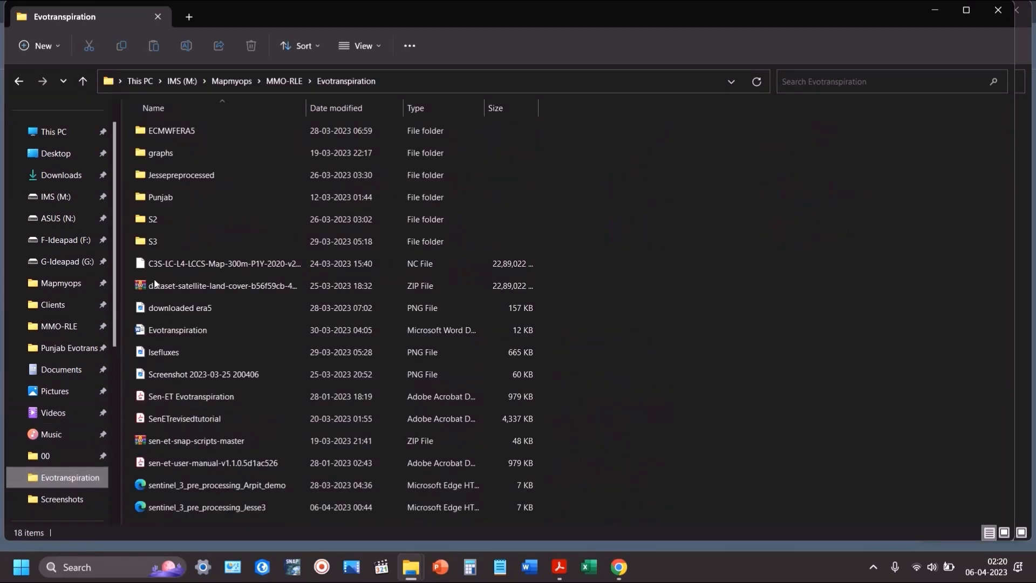
{"action": "double_click", "coordinate": [205, 240]}
{"action": "left_click", "coordinate": [216, 176]}
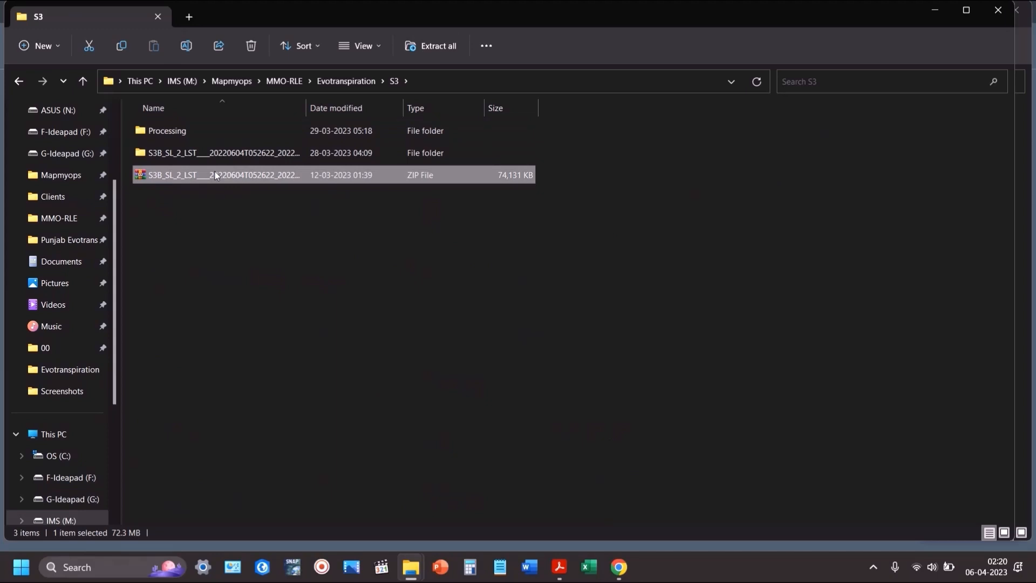
{"action": "key", "text": "alt+Tab"}
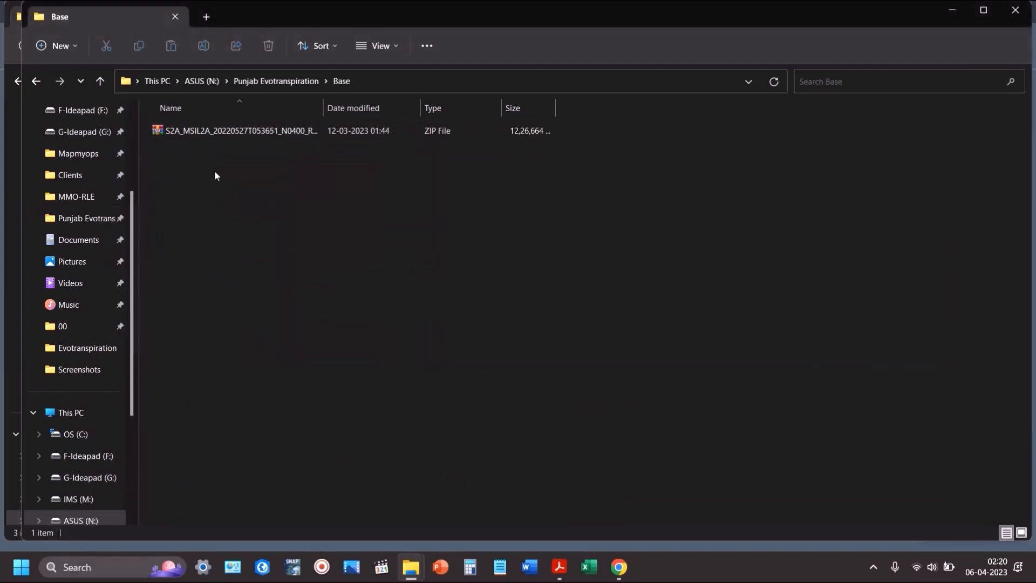
{"action": "key", "text": "ctrl+v"}
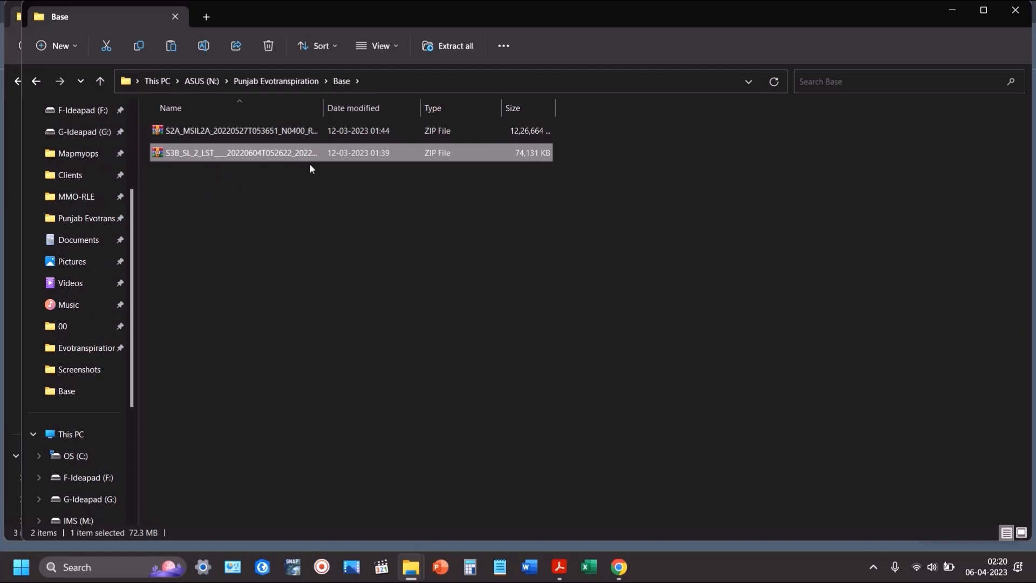
{"action": "left_click", "coordinate": [246, 201]}
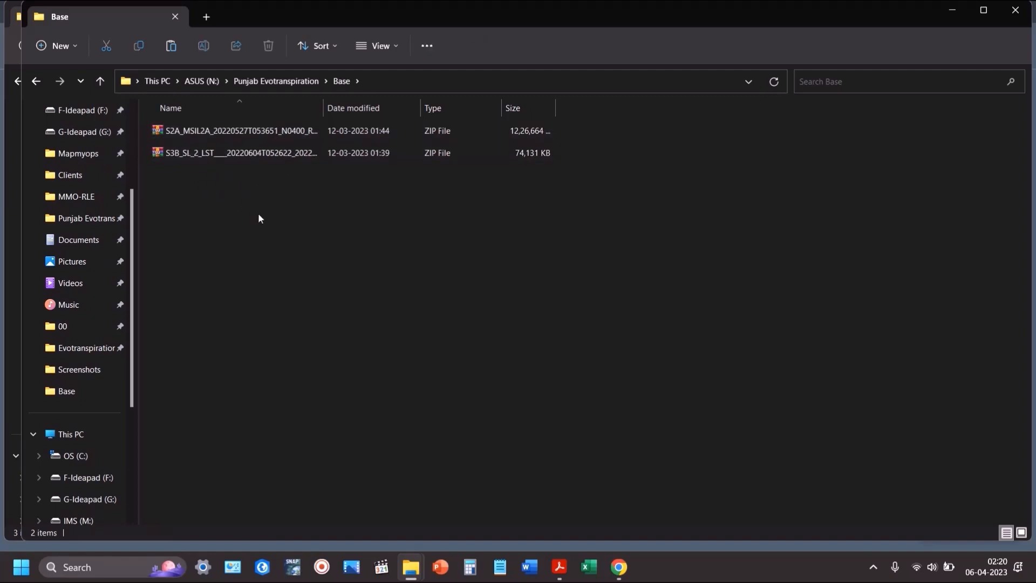
Step: Extract the product folder from the S3B_SL_2_LST ZIP into Base and return to the Punjab Evotranspiration folder
{"action": "key", "text": "alt+Tab"}
{"action": "key", "text": "alt+Tab"}
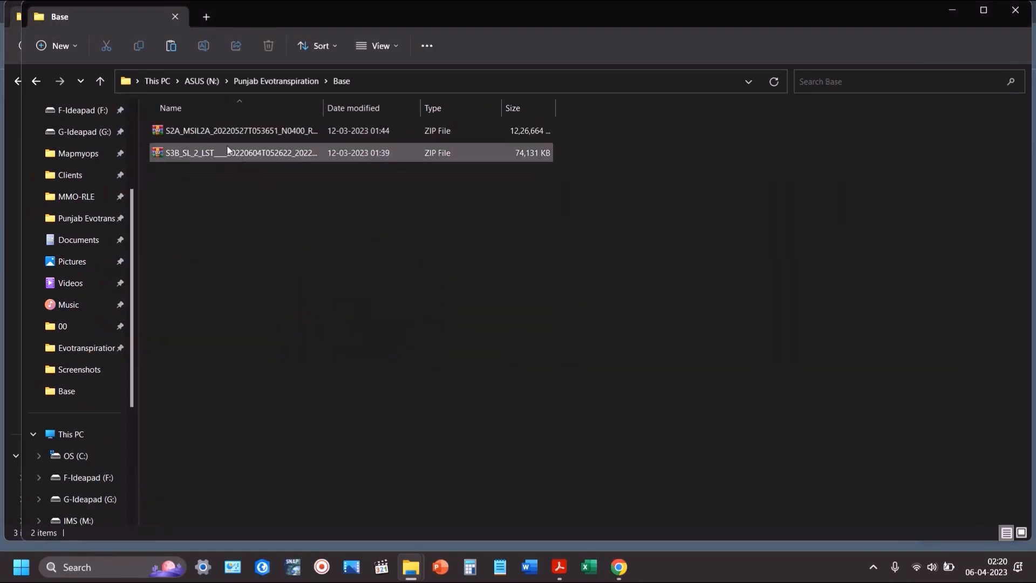
{"action": "left_click", "coordinate": [190, 153]}
{"action": "double_click", "coordinate": [194, 156]}
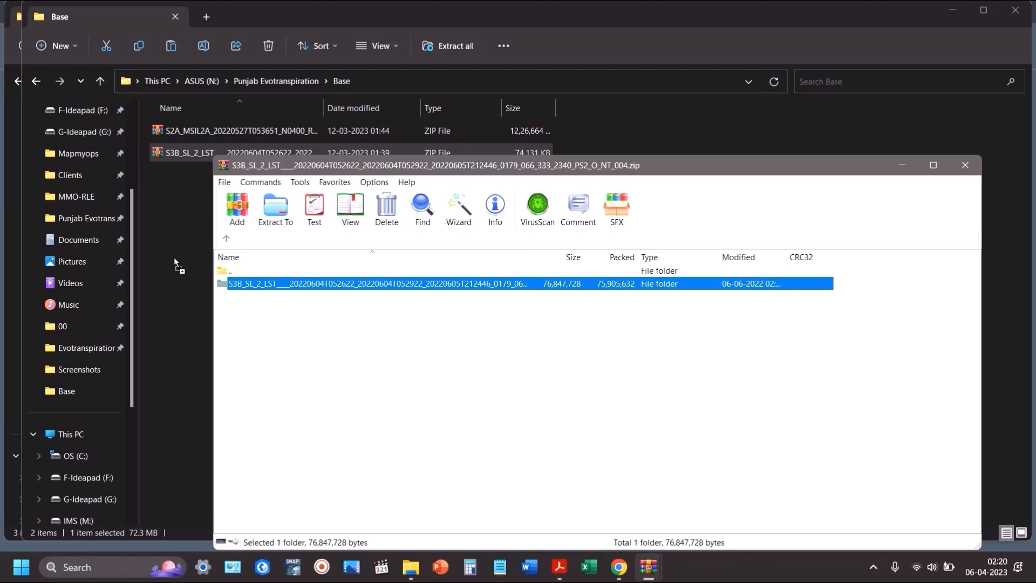
{"action": "left_click_drag", "start_coordinate": [174, 257], "coordinate": [193, 263]}
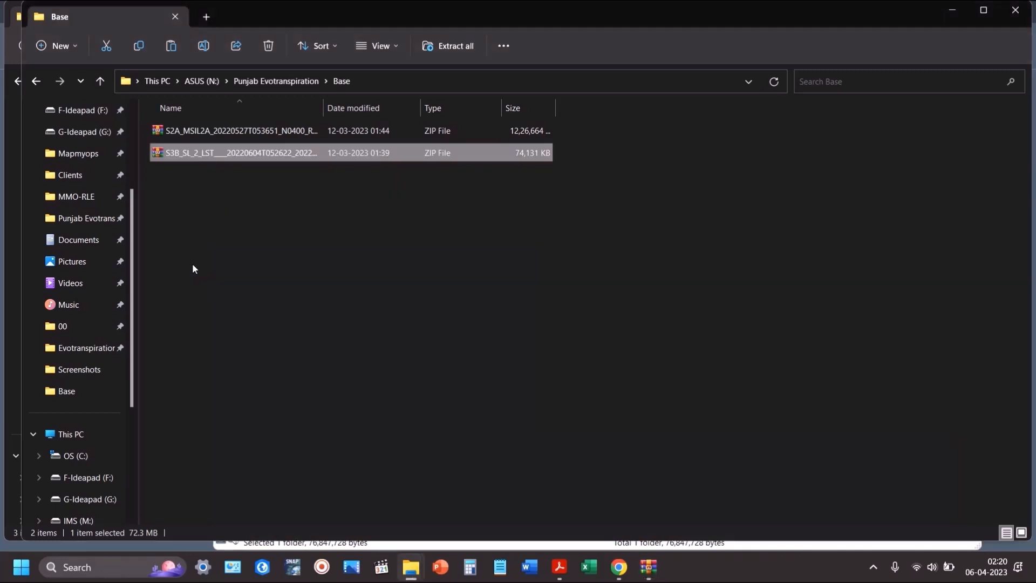
{"action": "left_click", "coordinate": [441, 256]}
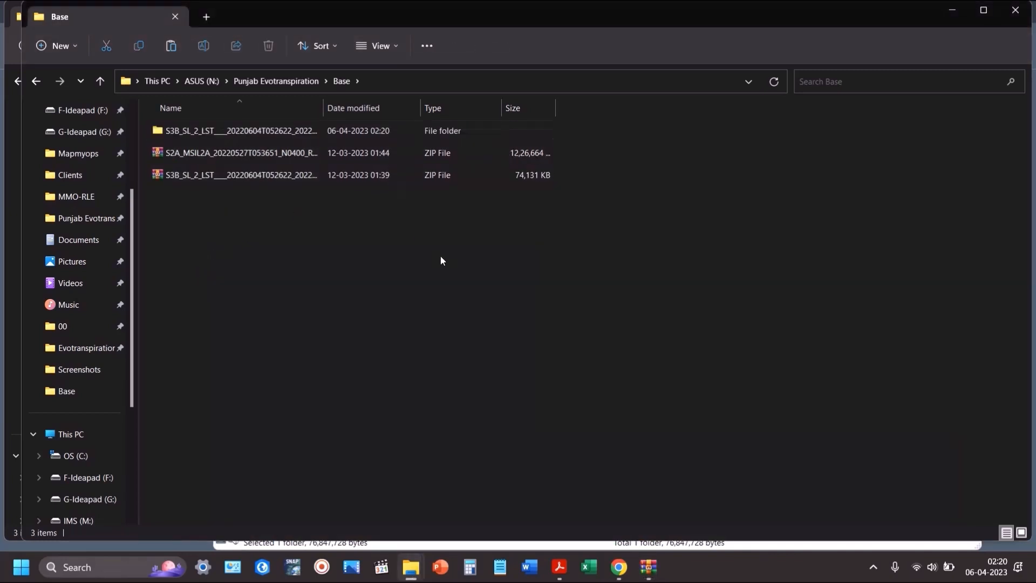
{"action": "left_click", "coordinate": [275, 81]}
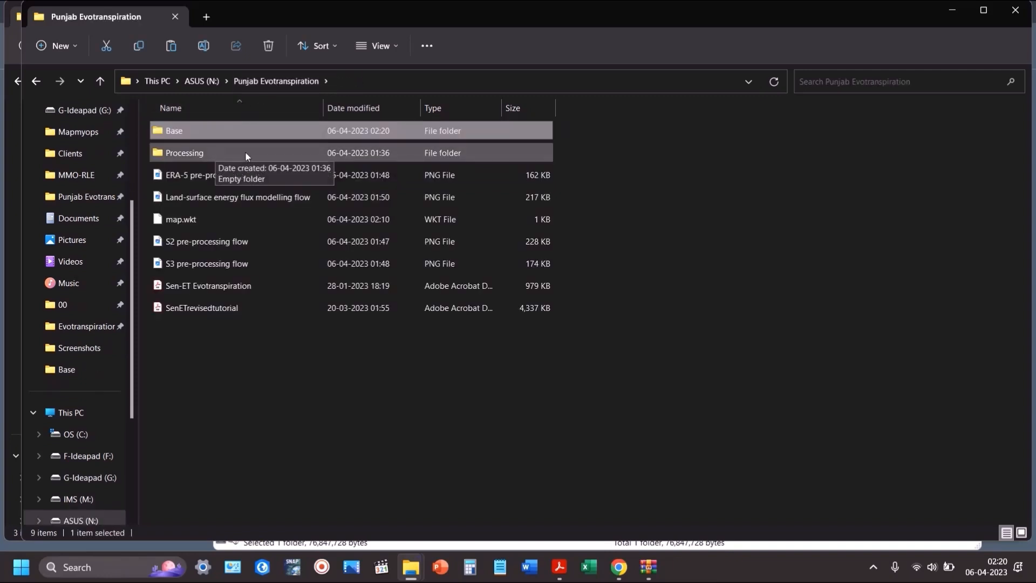
Step: Switch to the Chrome window with the project websites and bring up the SNAP Download page
{"action": "key", "text": "alt+Tab"}
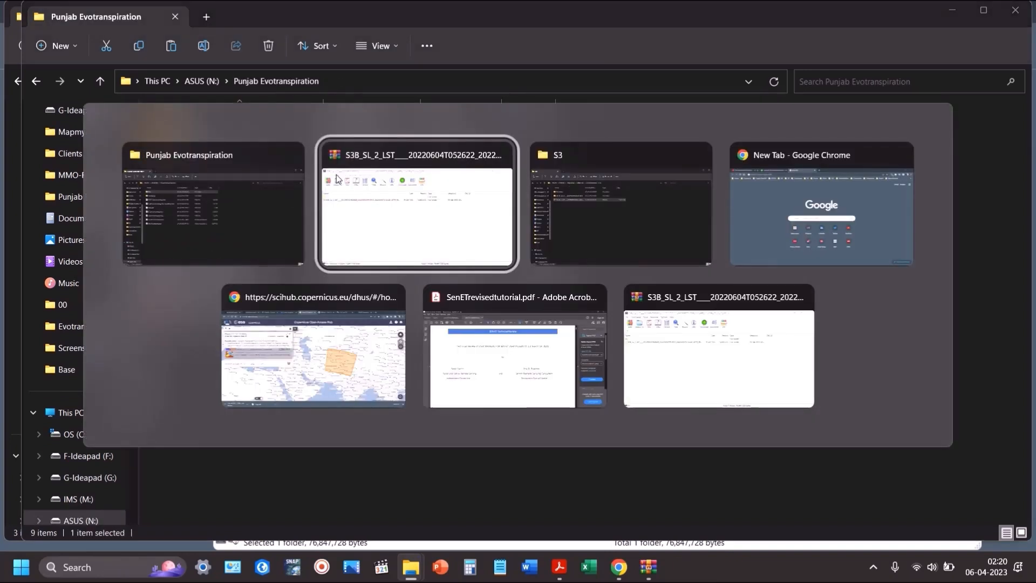
{"action": "key", "text": "alt+Tab"}
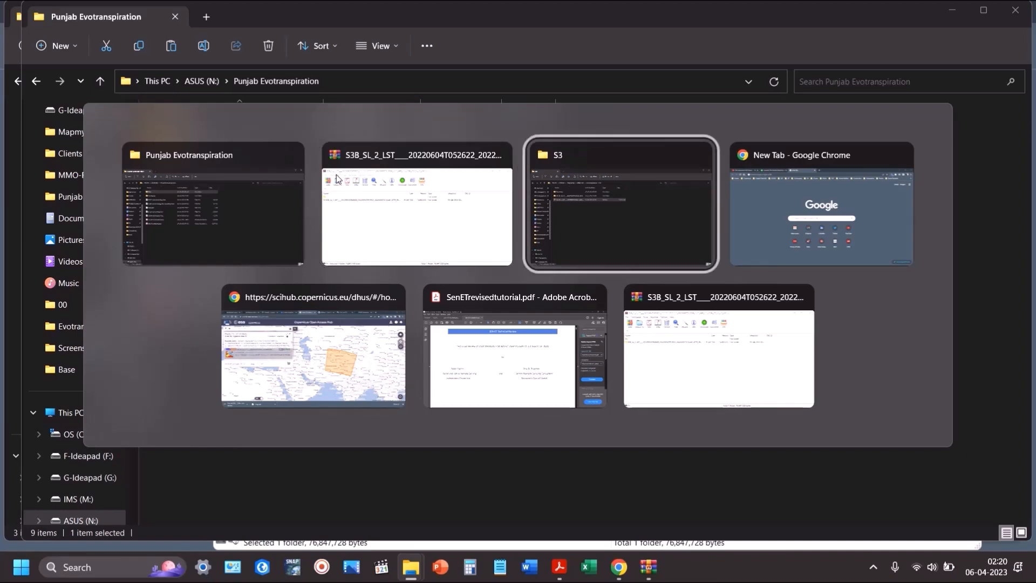
{"action": "key", "text": "alt+Tab"}
{"action": "key", "text": "alt+Tab"}
{"action": "key", "text": "alt+Tab"}
{"action": "key", "text": "alt+Tab"}
{"action": "key", "text": "alt+Tab"}
{"action": "key", "text": "alt+Tab"}
{"action": "key", "text": "alt+Tab"}
{"action": "key", "text": "alt+Tab"}
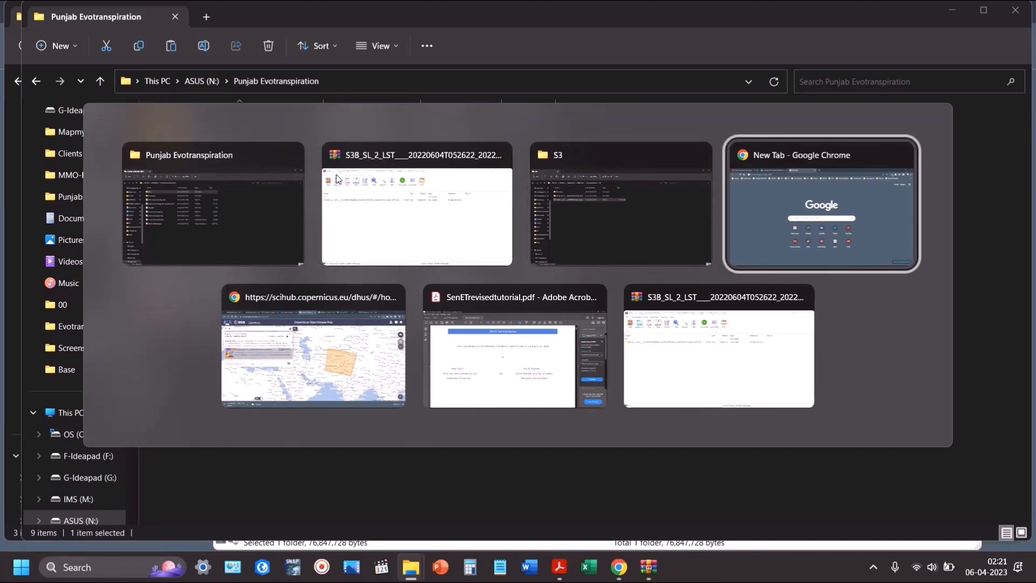
{"action": "key", "text": "alt+Tab"}
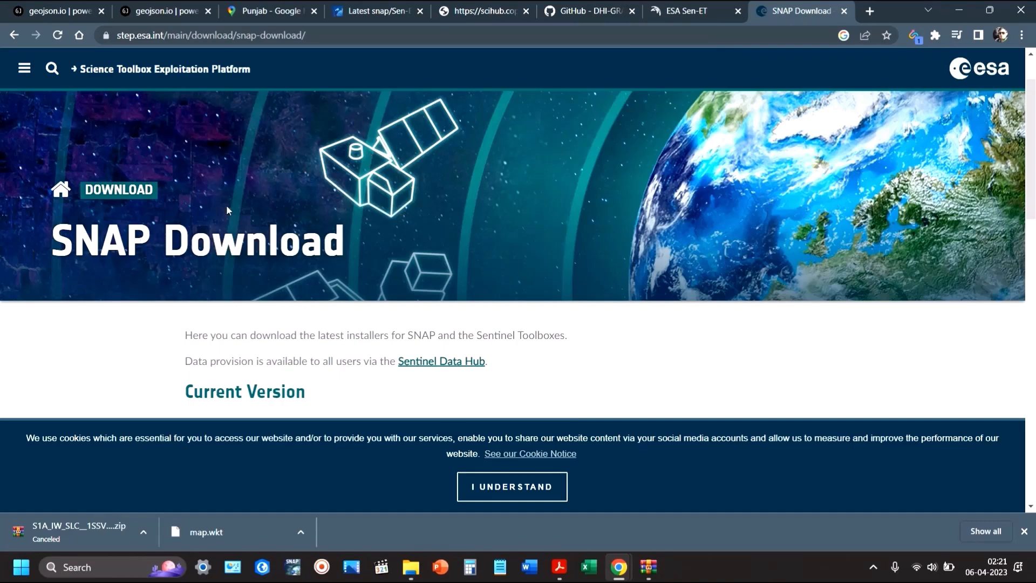
Step: Review the current SNAP version and the Windows 64-Bit installer options for the Sentinel, SMOS and All Toolboxes packages
{"action": "scroll", "coordinate": [440, 354], "scroll_direction": "down", "scroll_amount": 3}
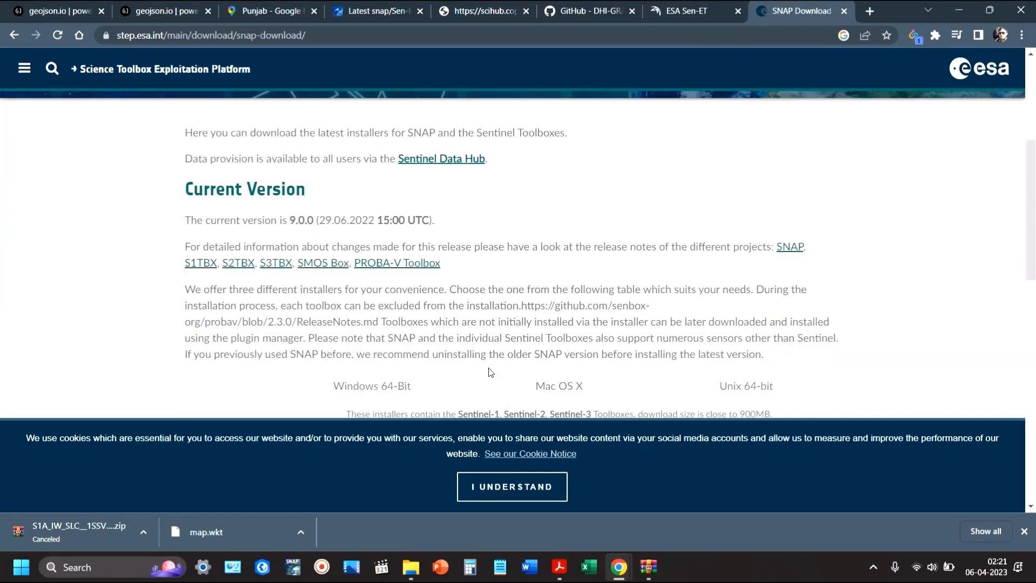
{"action": "left_click_drag", "start_coordinate": [182, 222], "coordinate": [467, 223]}
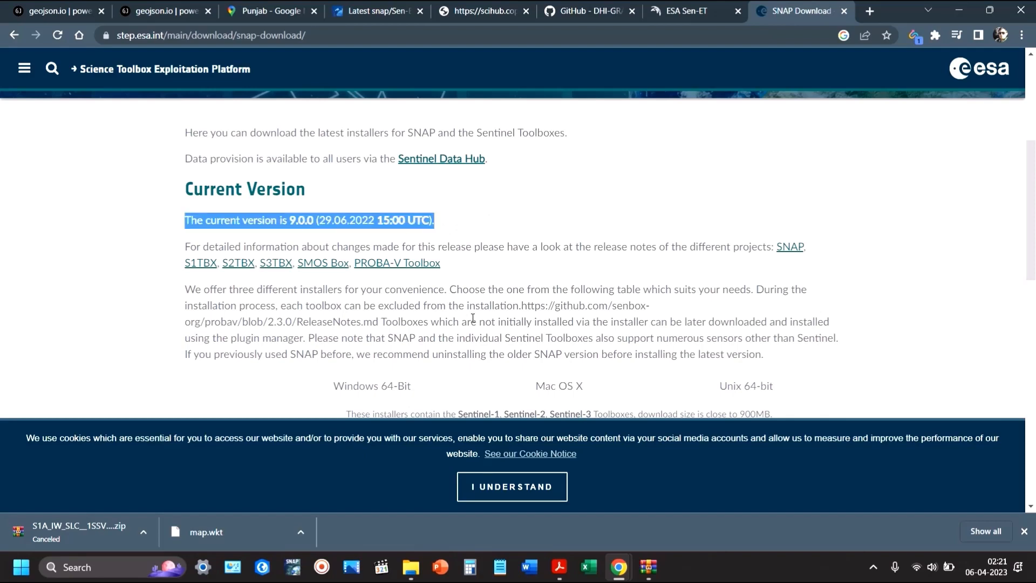
{"action": "scroll", "coordinate": [471, 319], "scroll_direction": "down", "scroll_amount": 3}
{"action": "scroll", "coordinate": [531, 272], "scroll_direction": "down", "scroll_amount": 1}
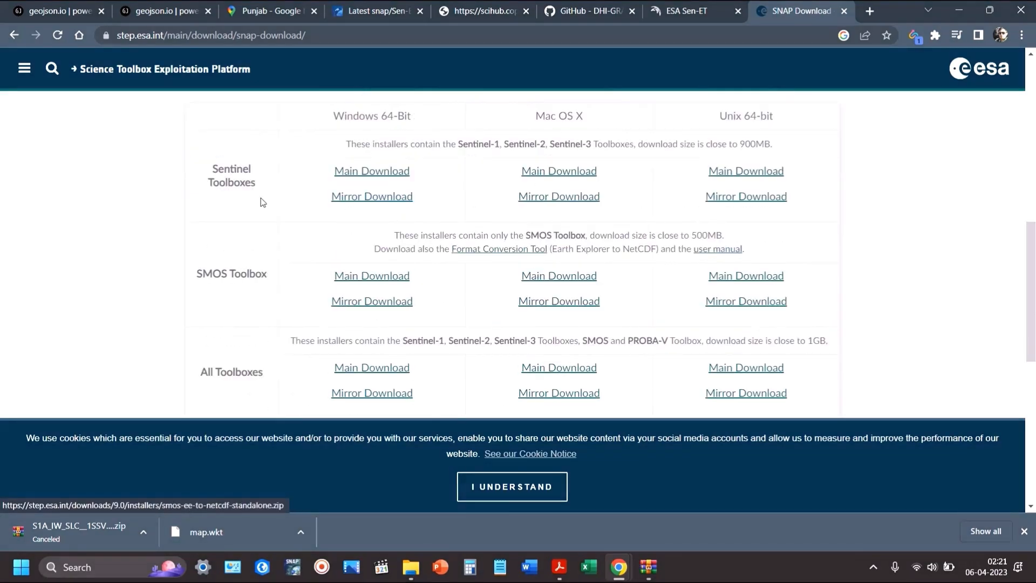
{"action": "scroll", "coordinate": [270, 221], "scroll_direction": "down", "scroll_amount": 2}
{"action": "scroll", "coordinate": [289, 254], "scroll_direction": "up", "scroll_amount": 2}
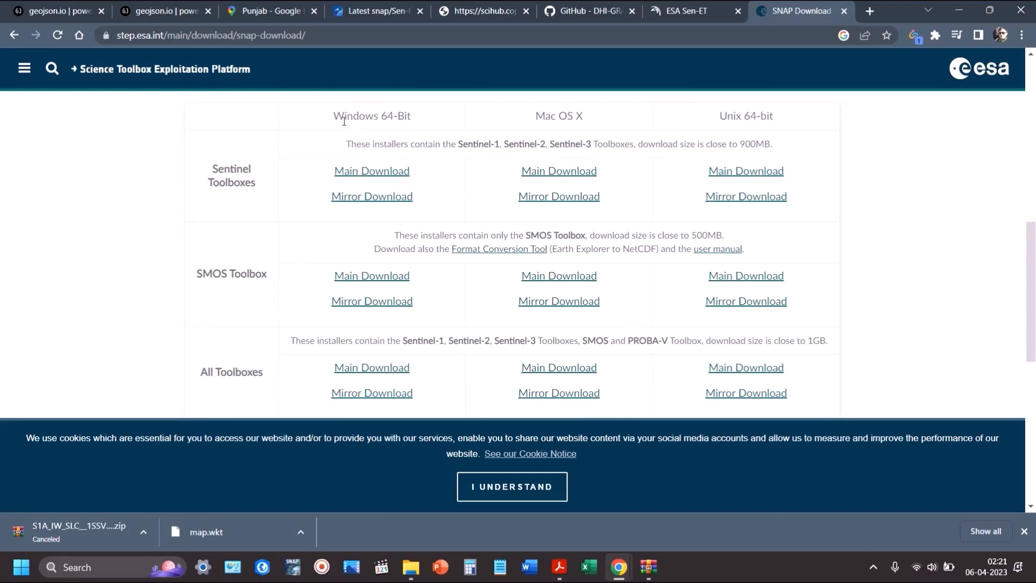
{"action": "left_click_drag", "start_coordinate": [344, 122], "coordinate": [416, 125]}
{"action": "scroll", "coordinate": [427, 207], "scroll_direction": "down", "scroll_amount": 2}
{"action": "scroll", "coordinate": [294, 222], "scroll_direction": "up", "scroll_amount": 2}
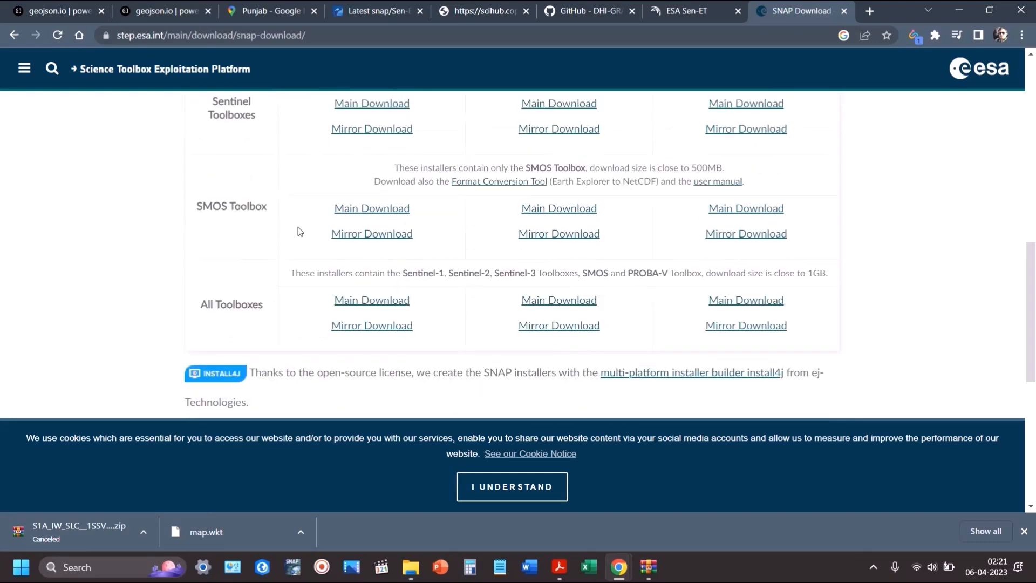
{"action": "scroll", "coordinate": [264, 270], "scroll_direction": "down", "scroll_amount": 2}
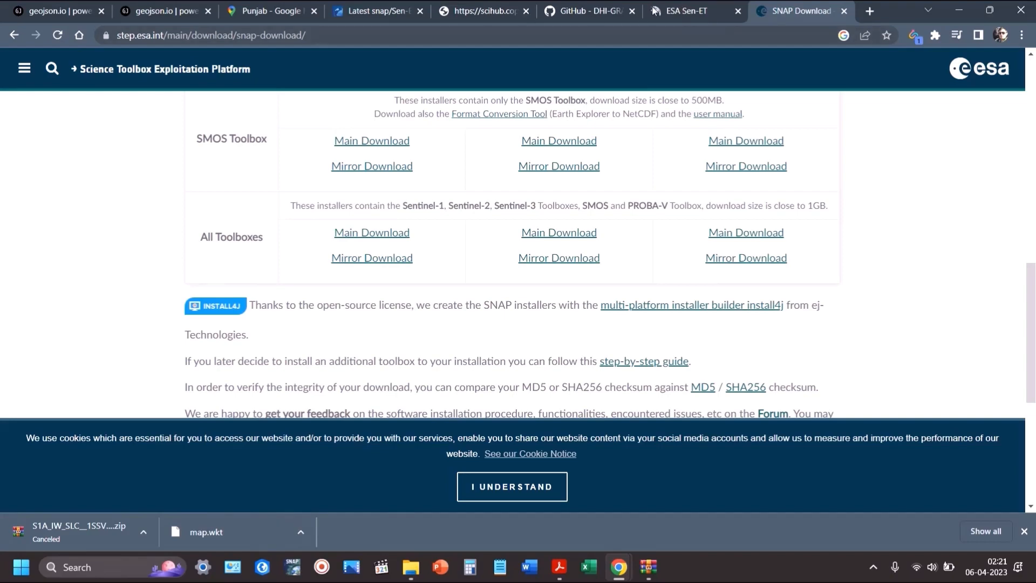
Step: Open the ESA Sen-ET website and find its download resources for the SNAP plugin and user manual
{"action": "left_click", "coordinate": [677, 10]}
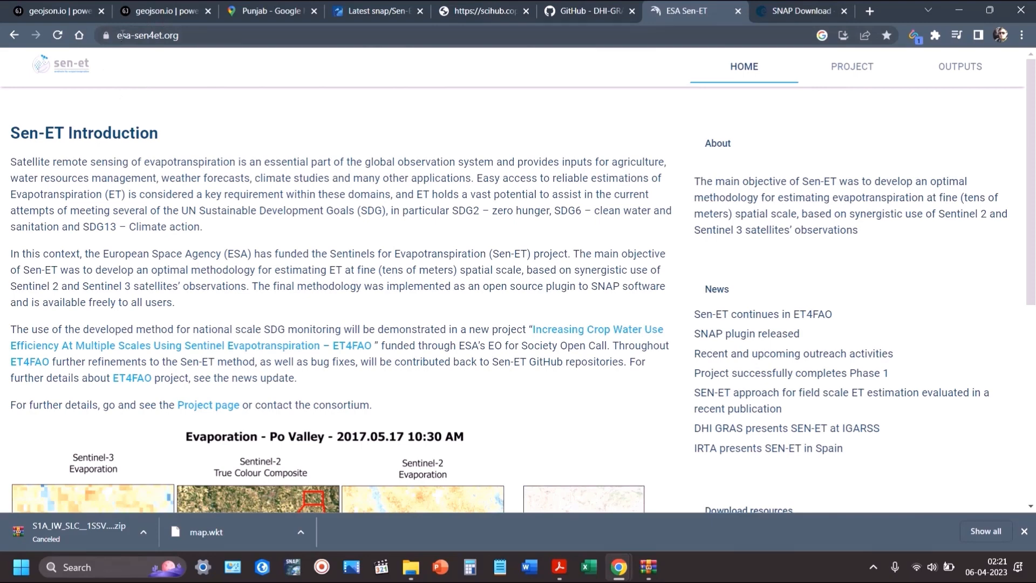
{"action": "left_click", "coordinate": [116, 36]}
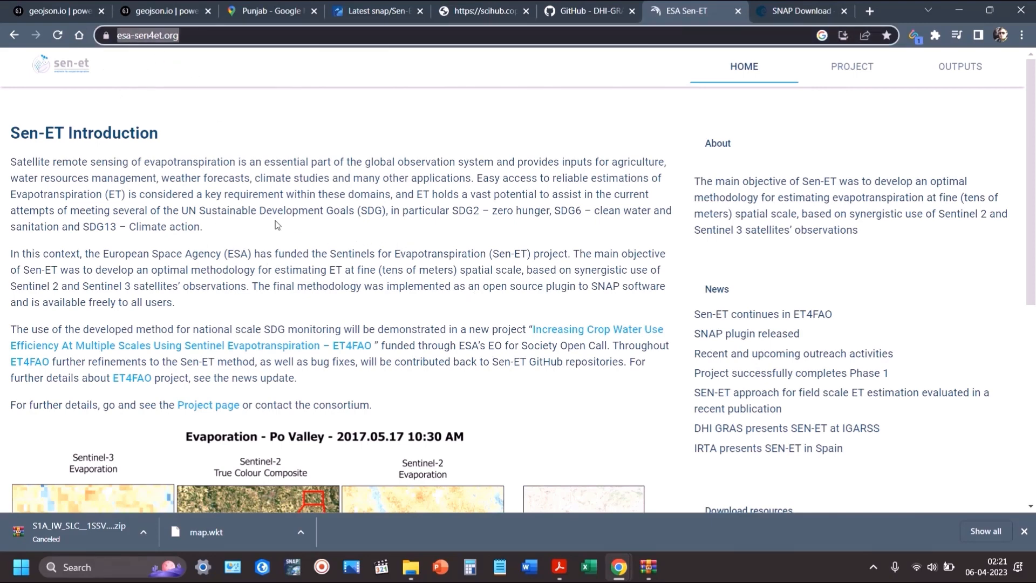
{"action": "scroll", "coordinate": [343, 289], "scroll_direction": "down", "scroll_amount": 3}
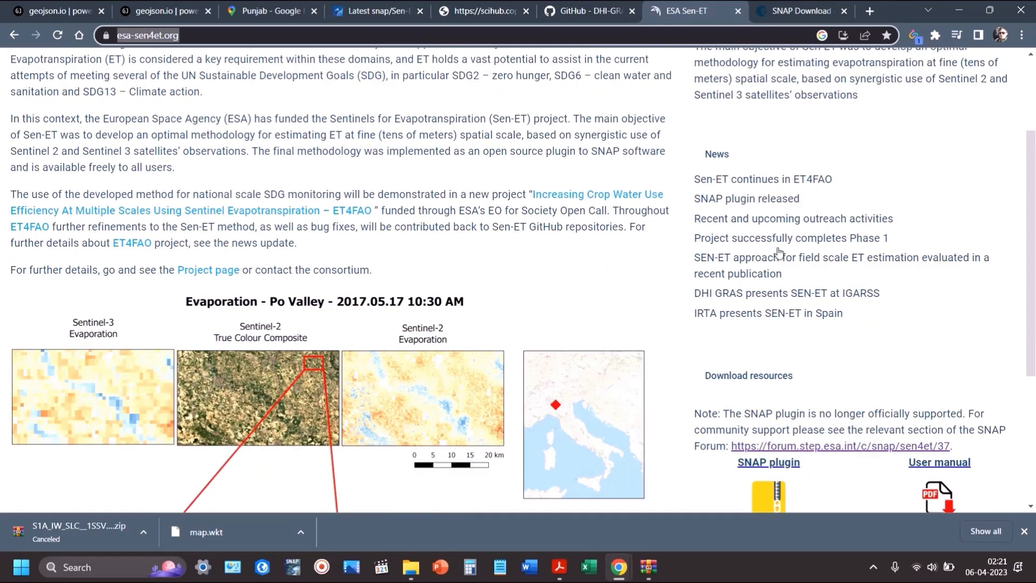
{"action": "scroll", "coordinate": [749, 266], "scroll_direction": "down", "scroll_amount": 4}
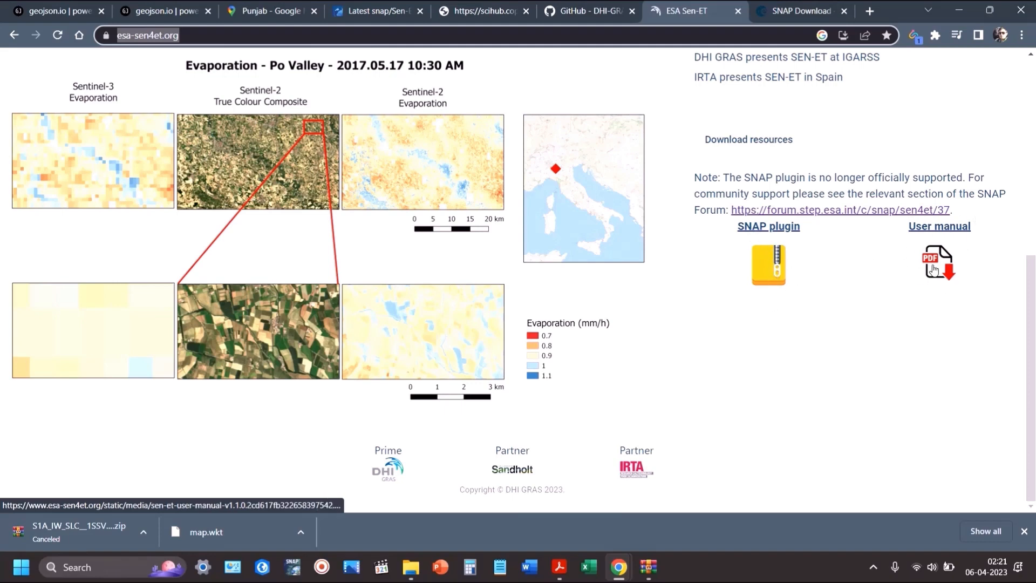
Step: Examine the file list and README of the DHI-GRAS senEtSnapSta repository on GitHub
{"action": "left_click", "coordinate": [561, 15]}
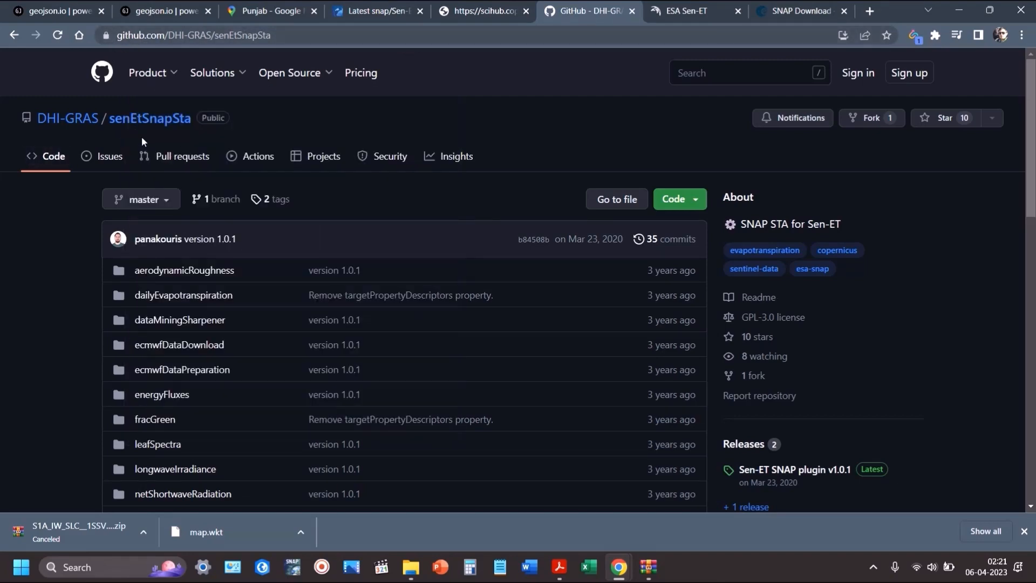
{"action": "scroll", "coordinate": [208, 324], "scroll_direction": "down", "scroll_amount": 1}
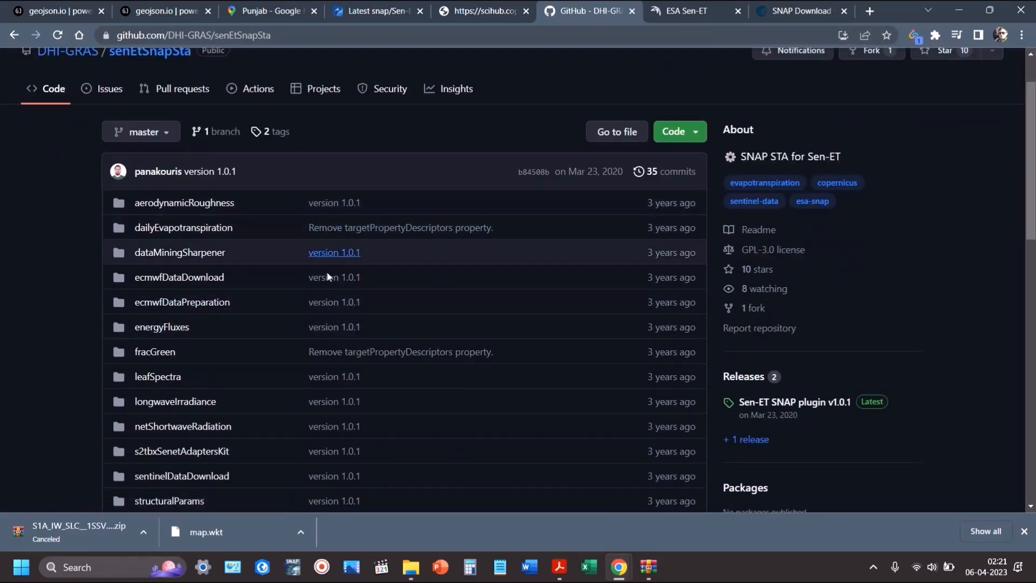
{"action": "scroll", "coordinate": [378, 405], "scroll_direction": "down", "scroll_amount": 2}
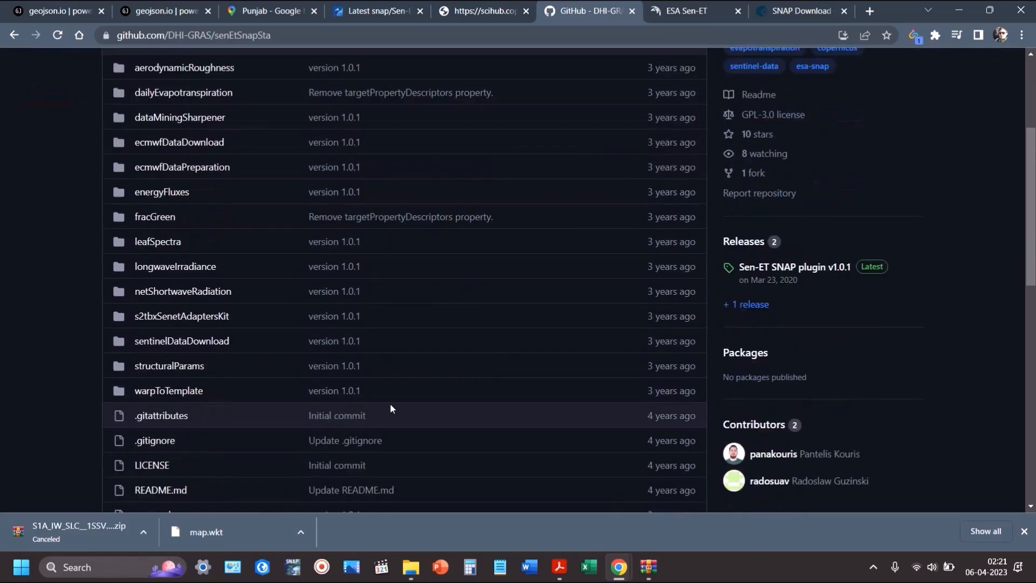
{"action": "scroll", "coordinate": [390, 409], "scroll_direction": "down", "scroll_amount": 3}
{"action": "scroll", "coordinate": [318, 415], "scroll_direction": "down", "scroll_amount": 2}
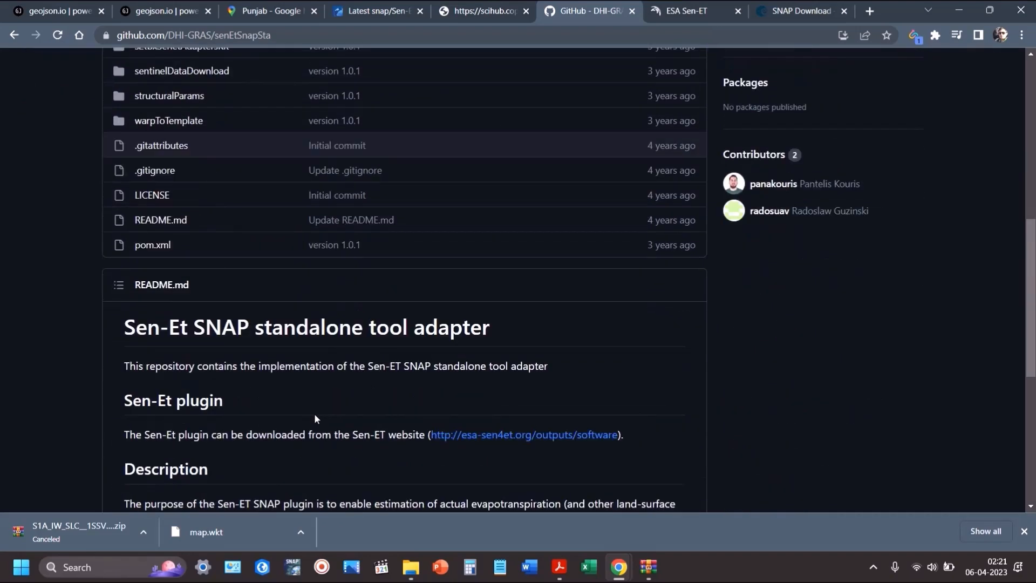
{"action": "scroll", "coordinate": [357, 384], "scroll_direction": "down", "scroll_amount": 3}
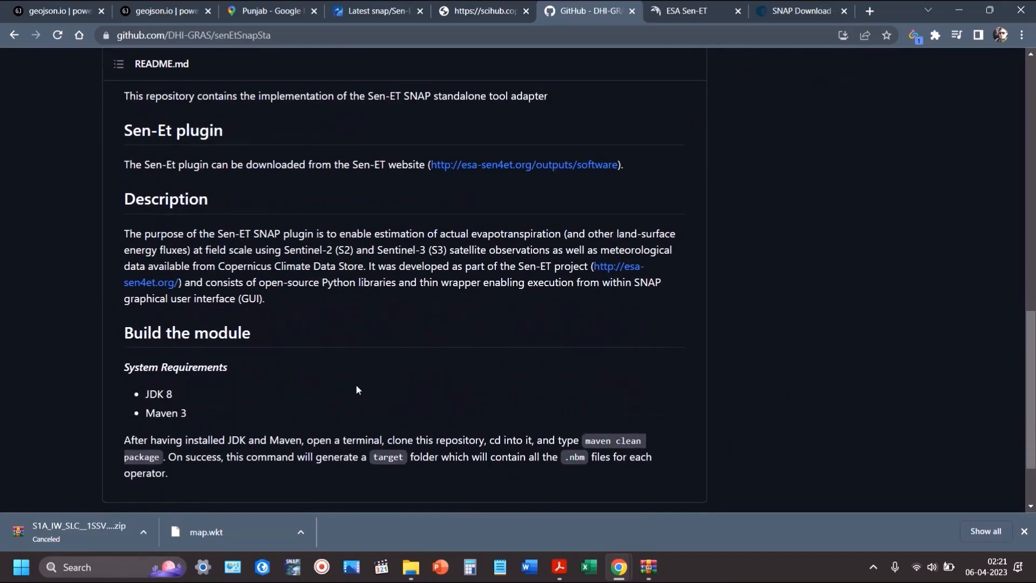
{"action": "scroll", "coordinate": [357, 388], "scroll_direction": "up", "scroll_amount": 10}
{"action": "scroll", "coordinate": [373, 356], "scroll_direction": "up", "scroll_amount": 2}
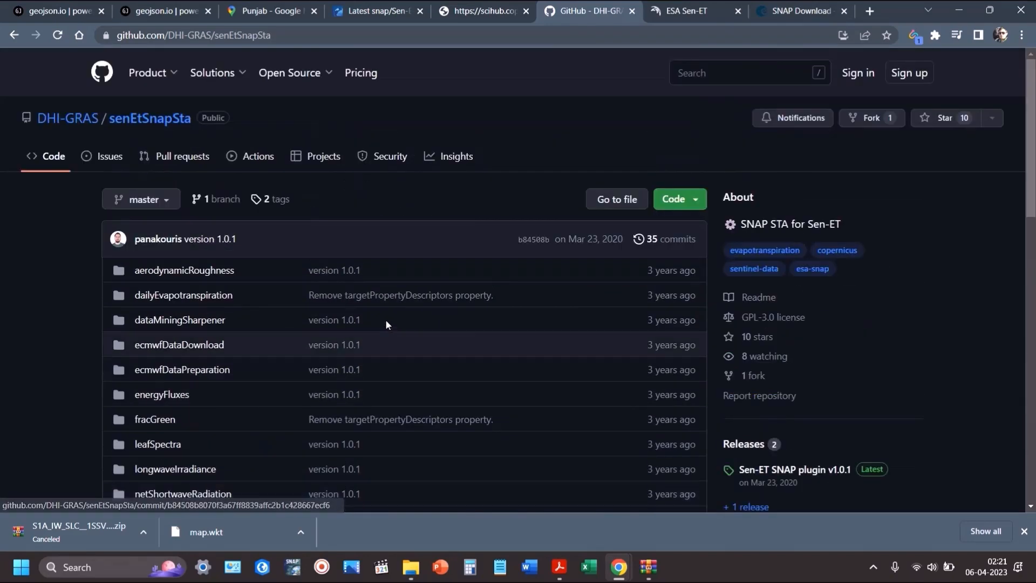
Step: Close the Copernicus Open Access Hub page and bring up the Sen-ET category of the STEP forum
{"action": "left_click", "coordinate": [464, 15]}
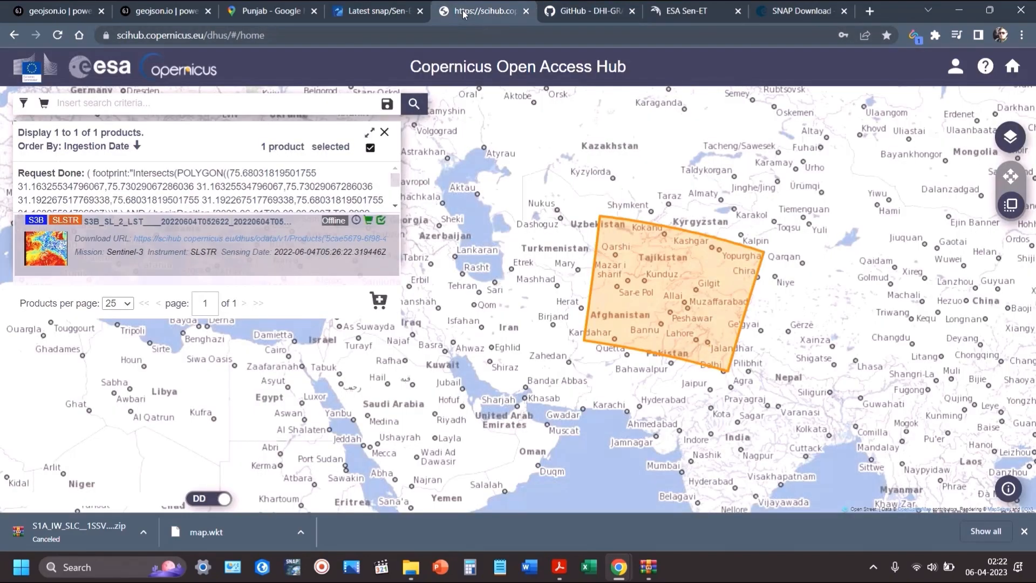
{"action": "left_click", "coordinate": [526, 11]}
{"action": "left_click", "coordinate": [397, 13]}
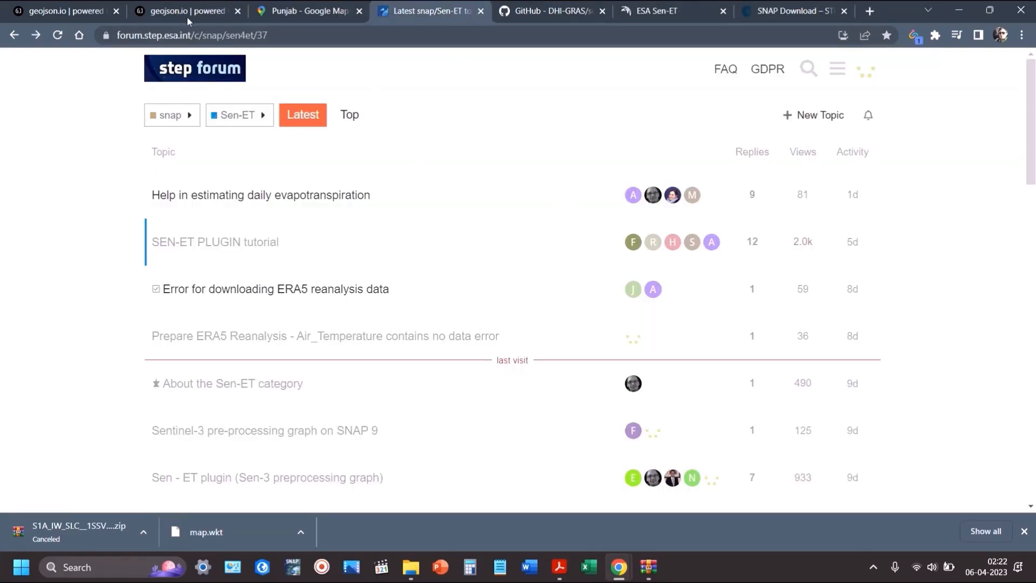
Step: Browse the Sen-ET forum topics and read the environment variable instructions in the "Error for downloading ERA5 reanalysis data" thread
{"action": "key", "text": "ctrl+l"}
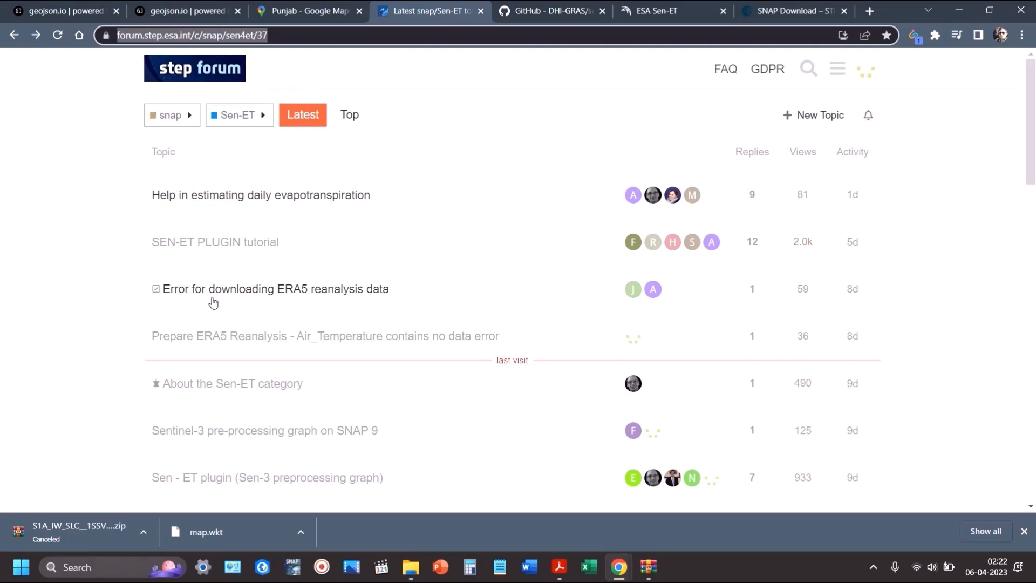
{"action": "scroll", "coordinate": [216, 300], "scroll_direction": "down", "scroll_amount": 9}
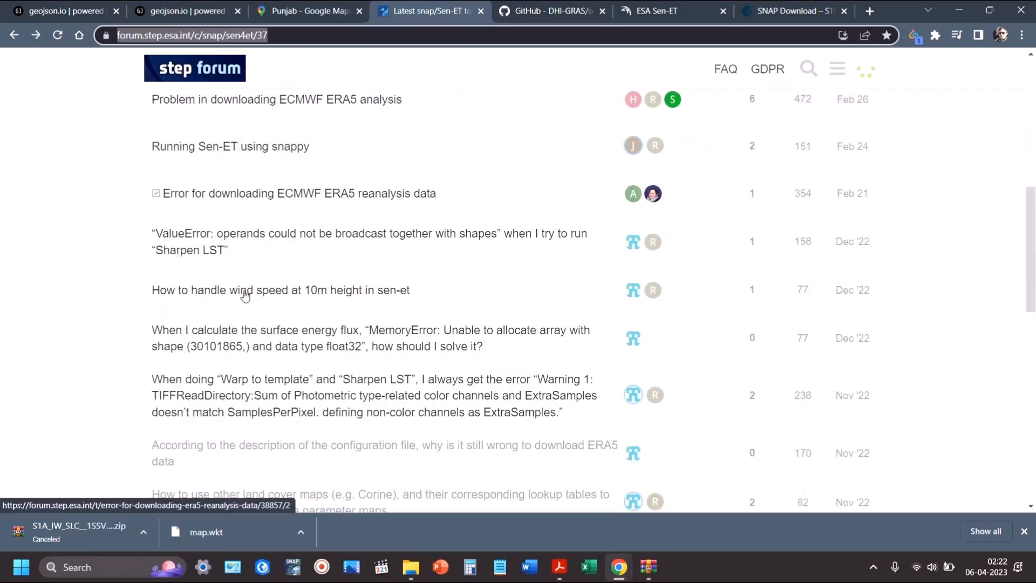
{"action": "scroll", "coordinate": [244, 295], "scroll_direction": "down", "scroll_amount": 8}
{"action": "scroll", "coordinate": [250, 295], "scroll_direction": "up", "scroll_amount": 11}
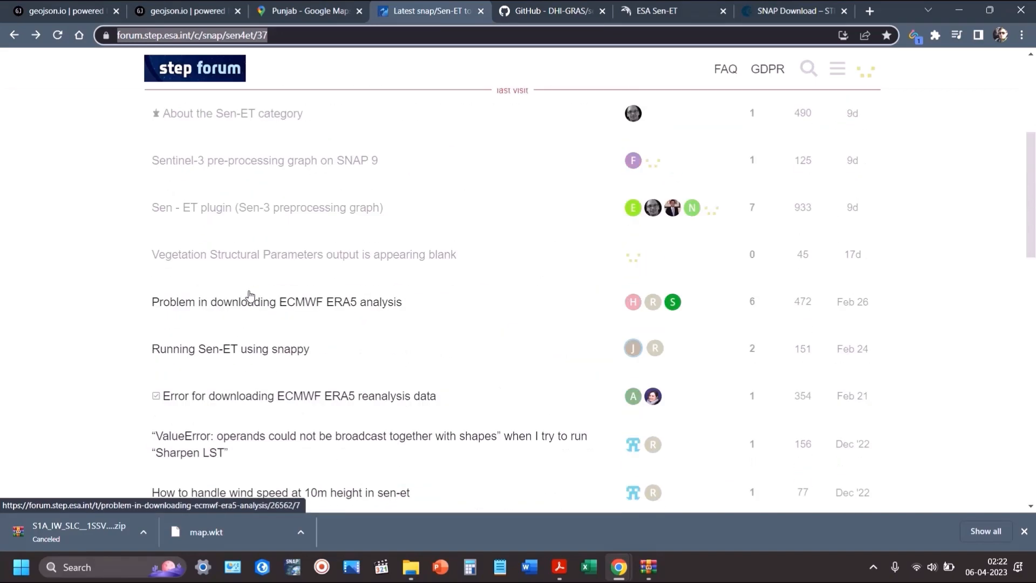
{"action": "scroll", "coordinate": [250, 295], "scroll_direction": "up", "scroll_amount": 5}
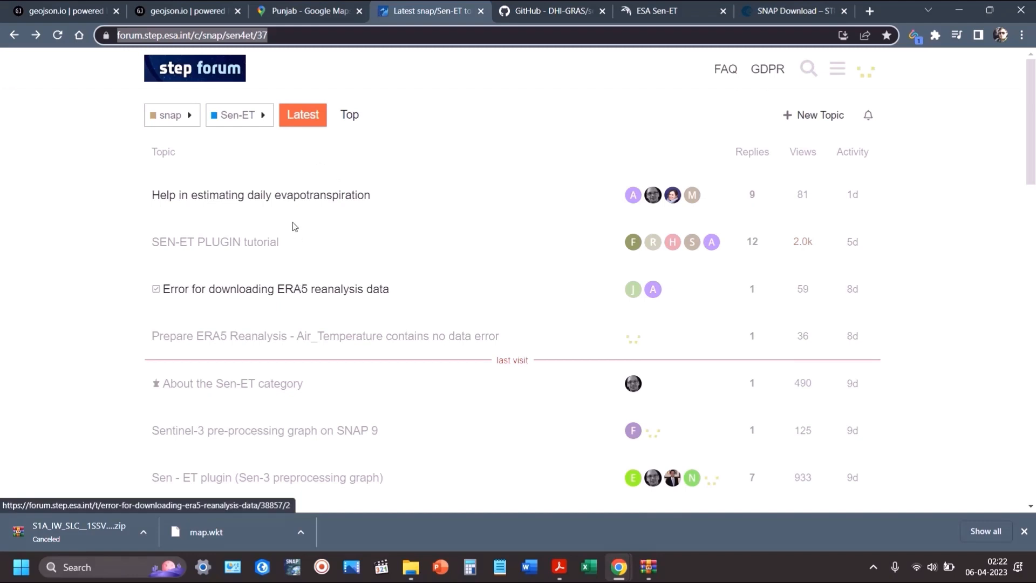
{"action": "left_click", "coordinate": [278, 289]}
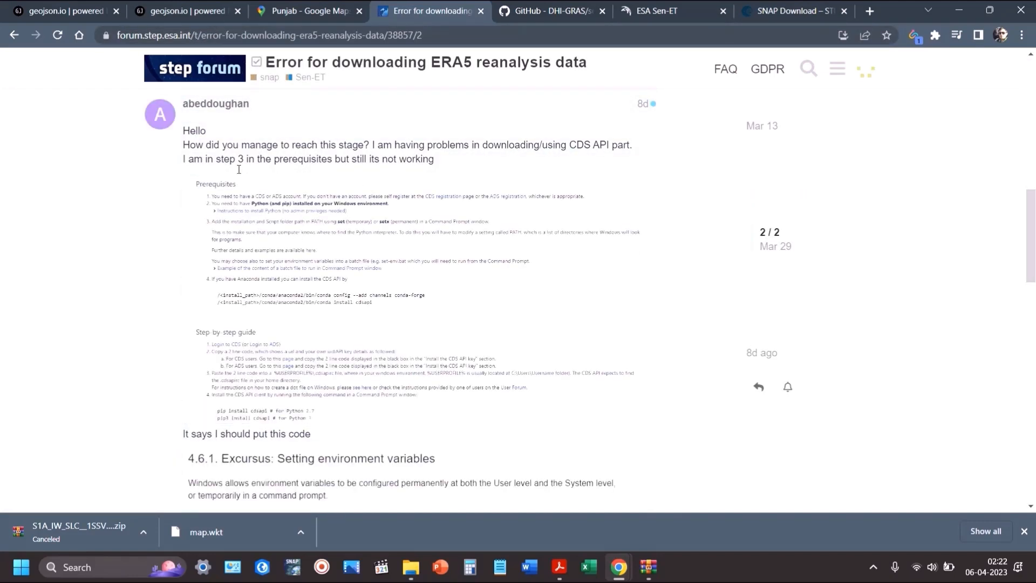
{"action": "scroll", "coordinate": [460, 234], "scroll_direction": "down", "scroll_amount": 5}
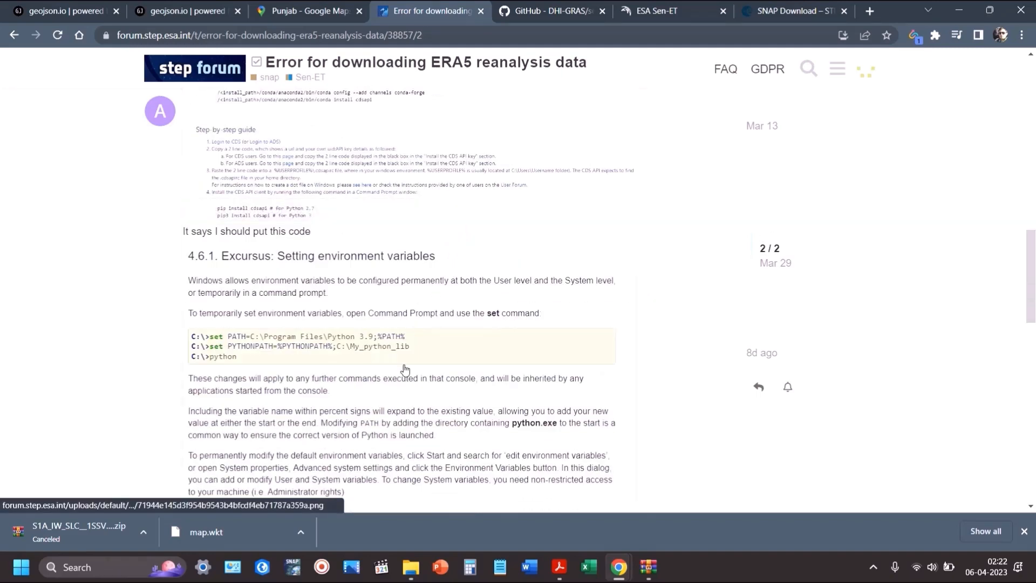
Step: Search the computer for Python and open the file location of the Python 3.6 (64-bit) app
{"action": "key", "text": "alt+Tab"}
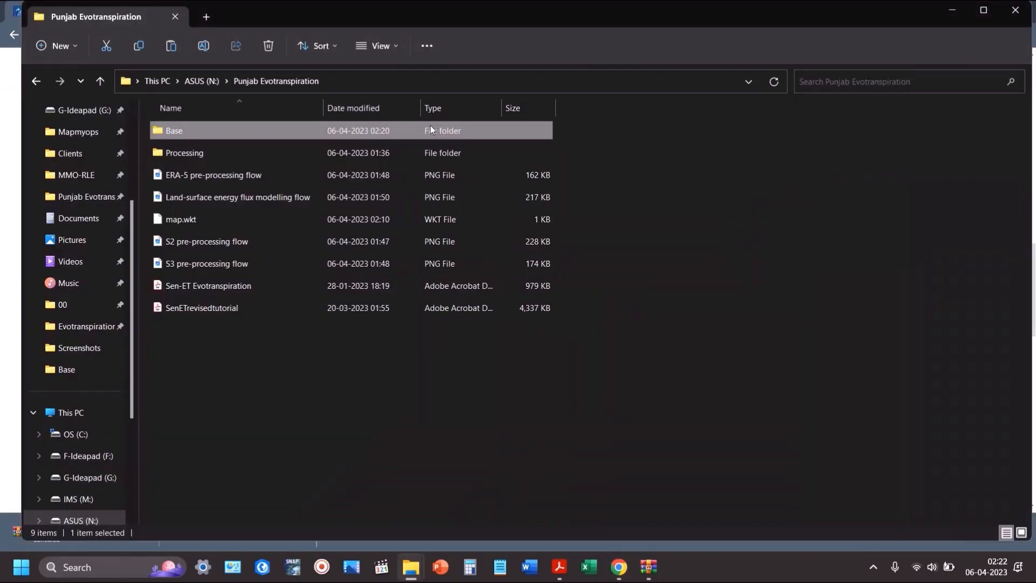
{"action": "key", "text": "super"}
{"action": "type", "text": "python"}
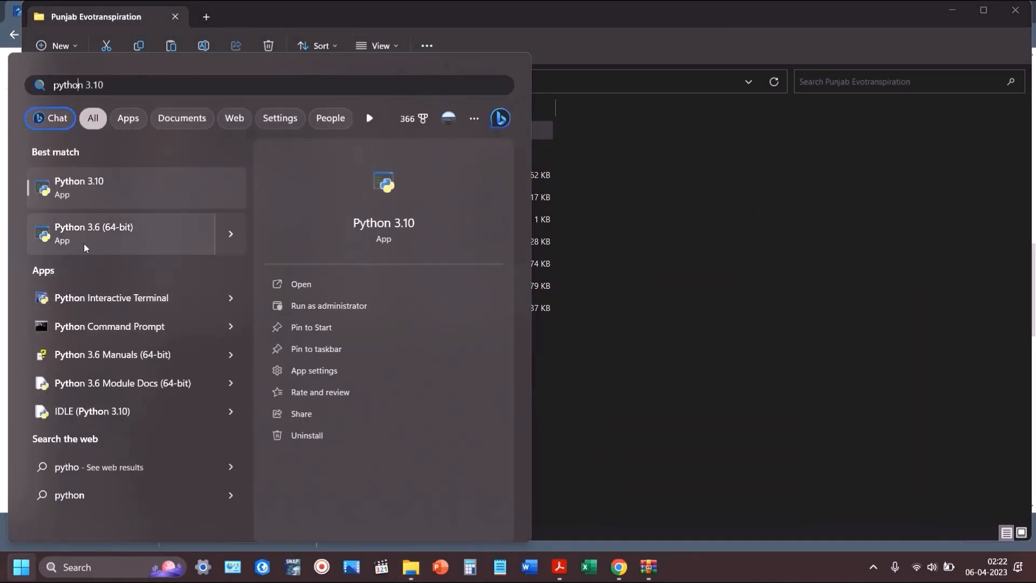
{"action": "right_click", "coordinate": [86, 238]}
{"action": "left_click", "coordinate": [120, 280]}
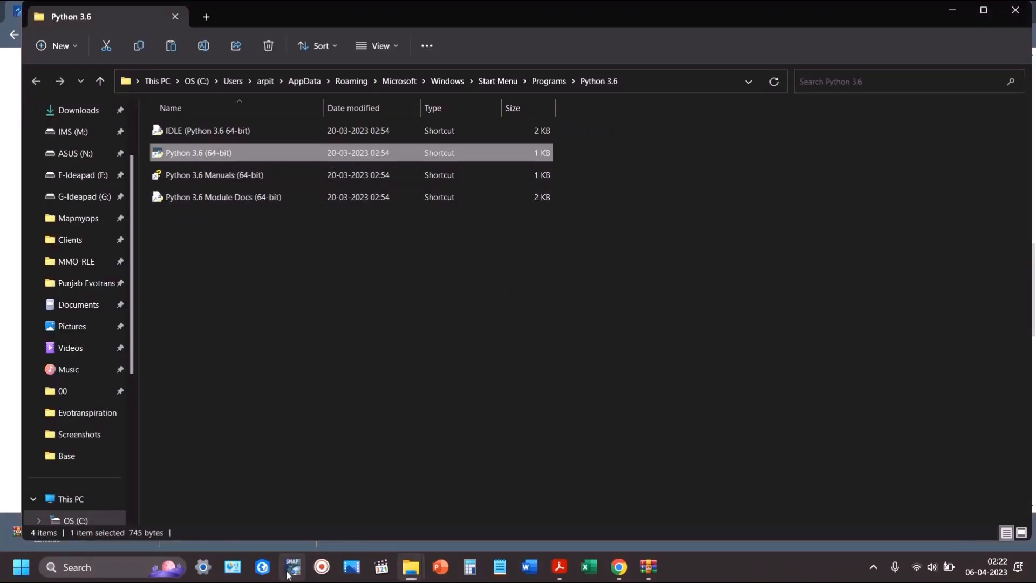
{"action": "left_click", "coordinate": [322, 278]}
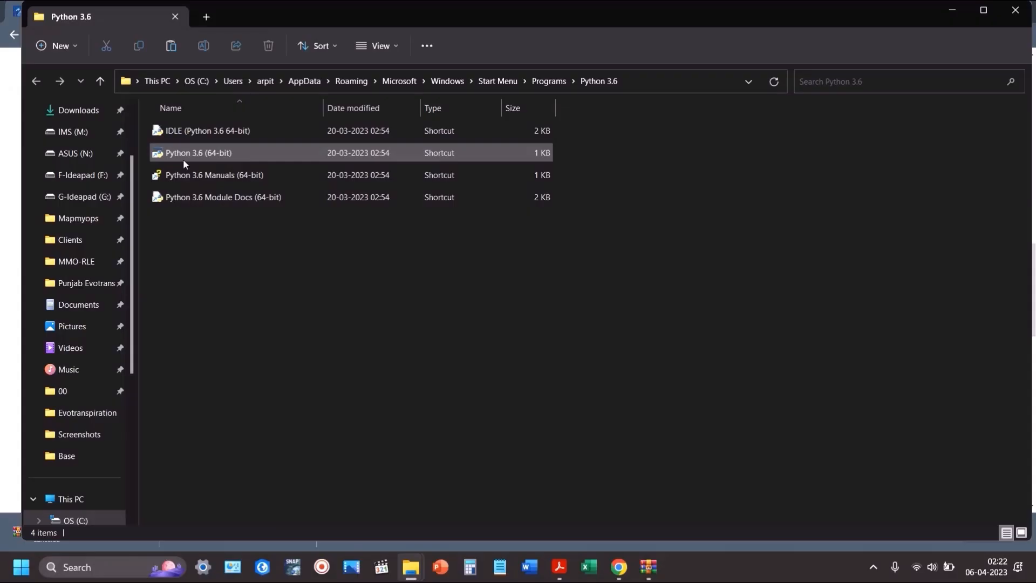
Step: Switch back to Chrome and look over the folder list of the senEtSnapSta repository on GitHub
{"action": "key", "text": "alt+Tab"}
{"action": "key", "text": "alt+Tab"}
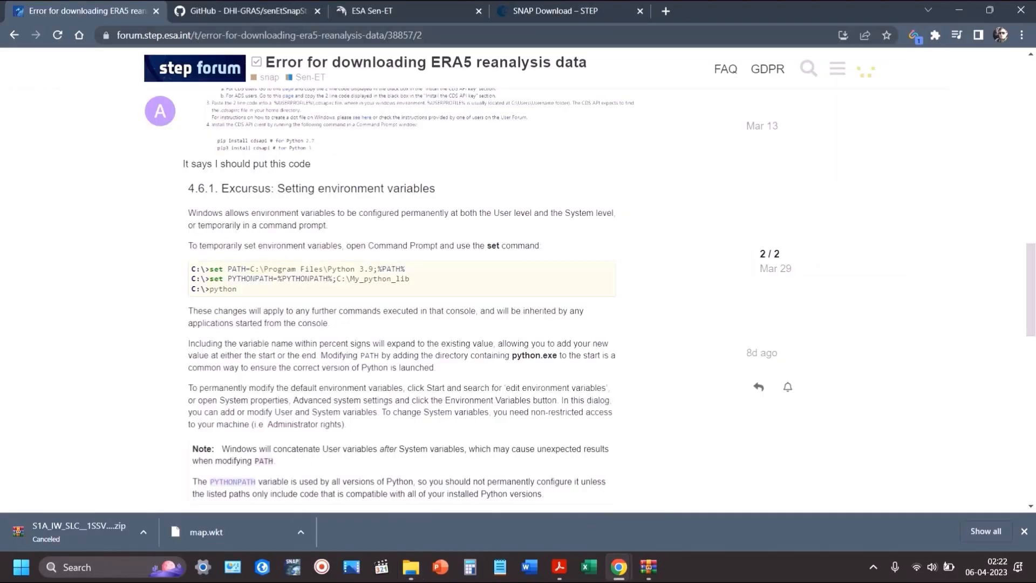
{"action": "left_click", "coordinate": [267, 12]}
{"action": "scroll", "coordinate": [265, 374], "scroll_direction": "down", "scroll_amount": 4}
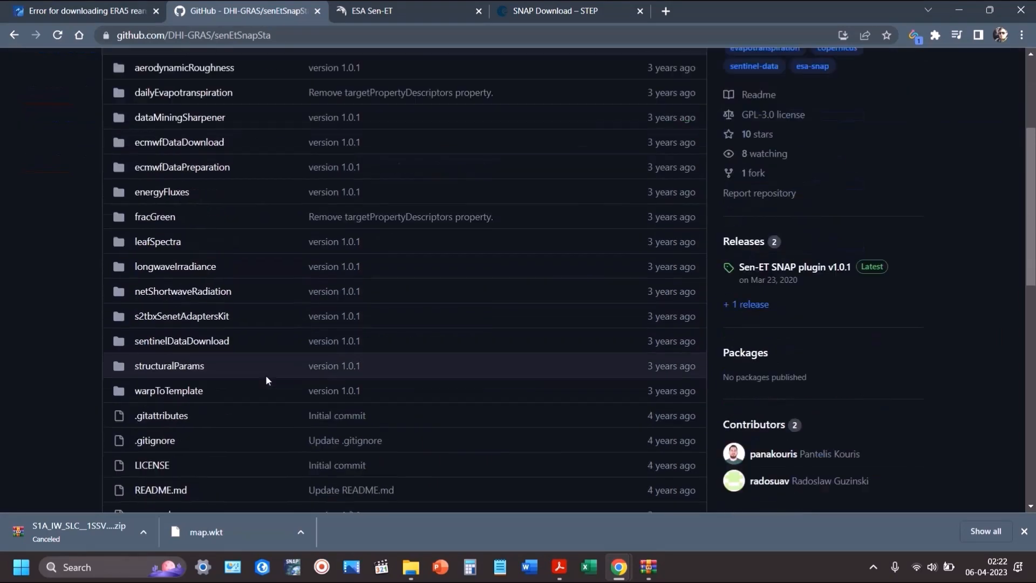
Step: Switch to the Punjab Evotranspiration File Explorer window and open the .snap folder in the user's profile on the C: drive
{"action": "key", "text": "alt+Tab"}
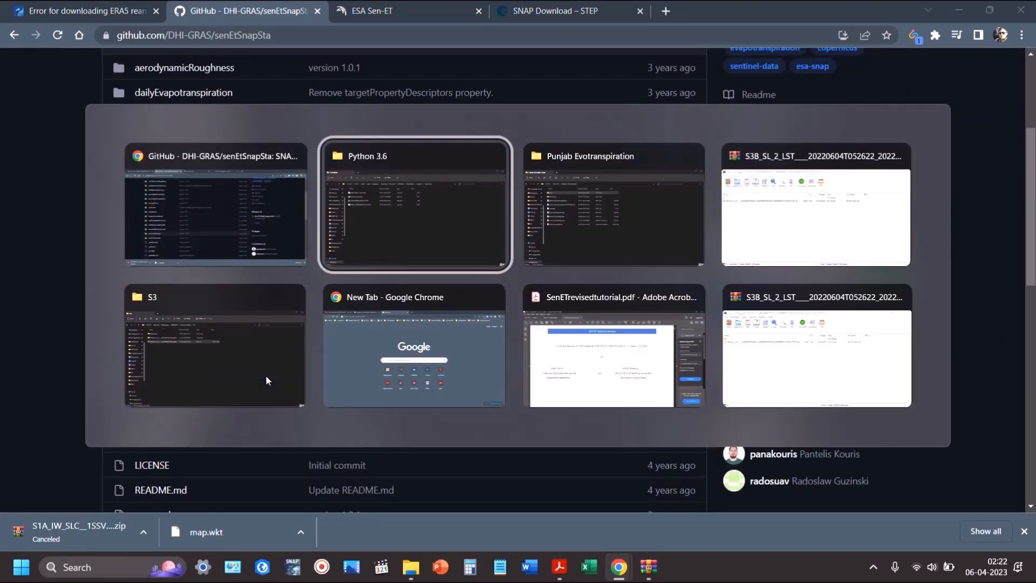
{"action": "key", "text": "alt+Tab"}
{"action": "scroll", "coordinate": [70, 277], "scroll_direction": "up", "scroll_amount": 2}
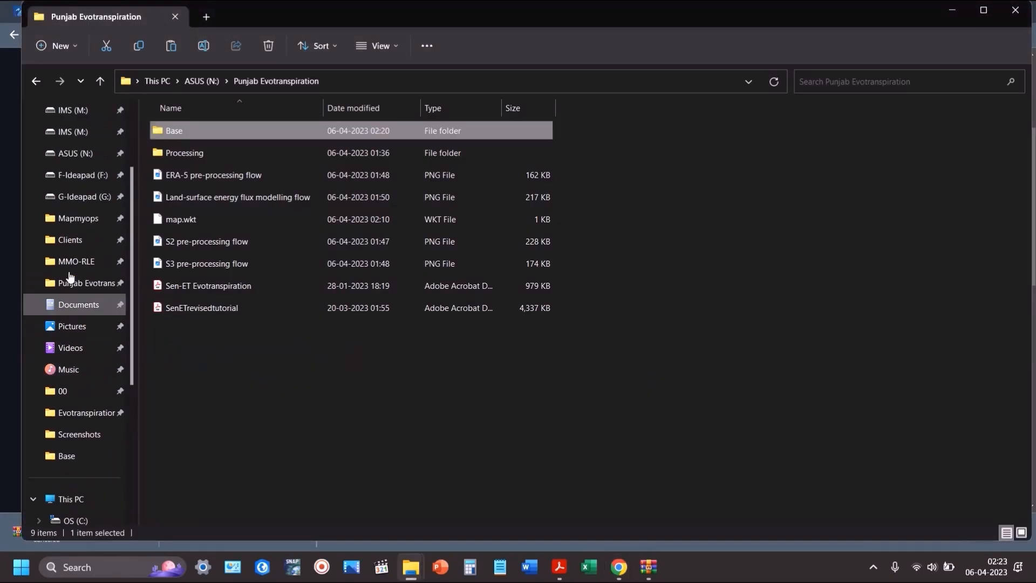
{"action": "scroll", "coordinate": [70, 277], "scroll_direction": "up", "scroll_amount": 2}
{"action": "left_click", "coordinate": [70, 153]}
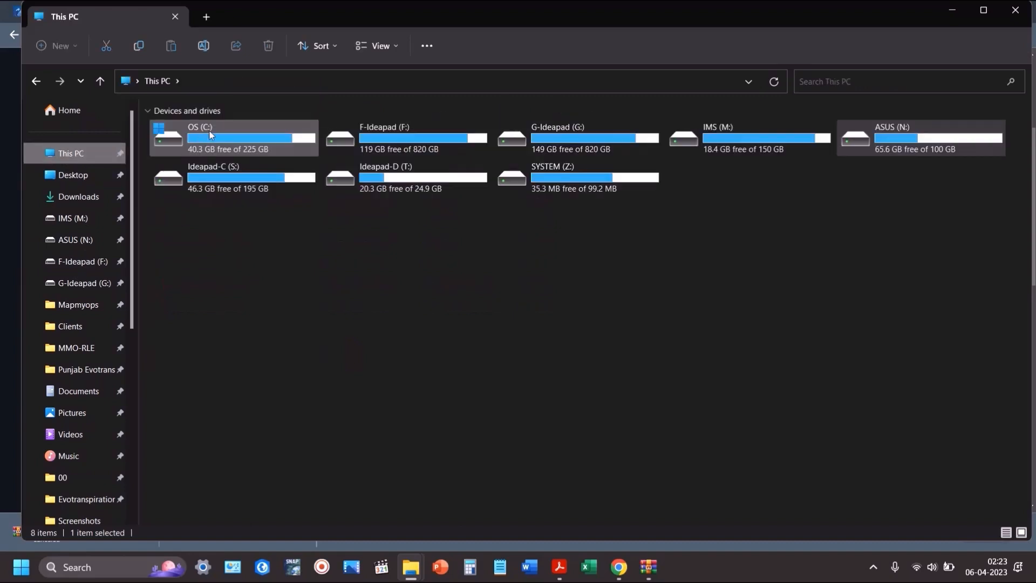
{"action": "double_click", "coordinate": [211, 135]}
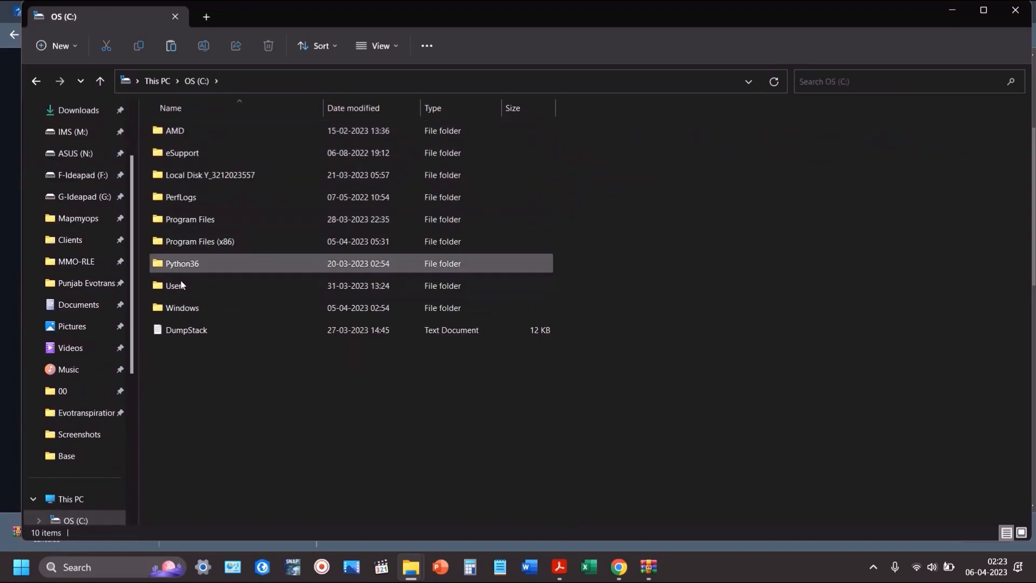
{"action": "double_click", "coordinate": [181, 285]}
{"action": "double_click", "coordinate": [193, 138]}
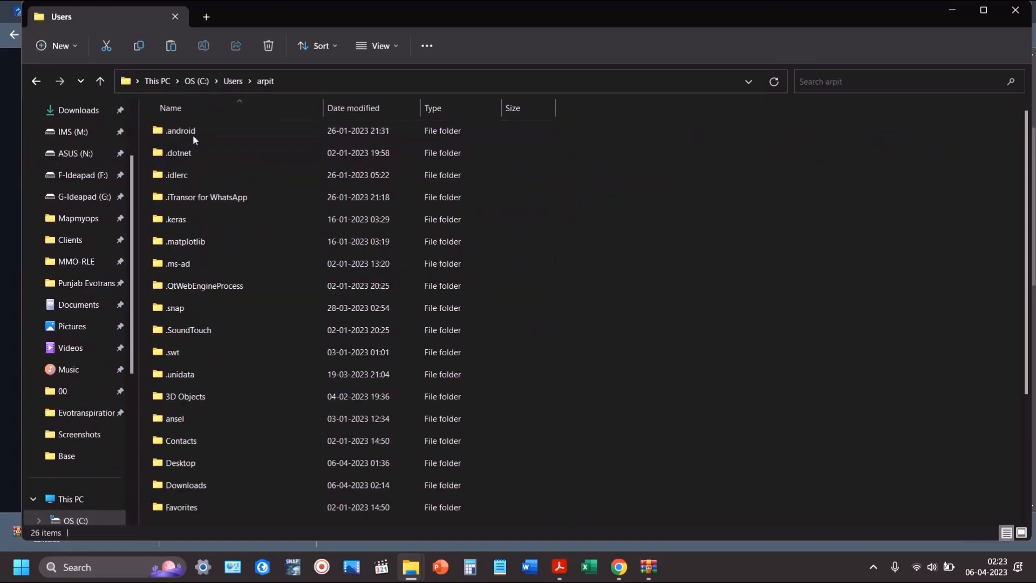
{"action": "double_click", "coordinate": [178, 308]}
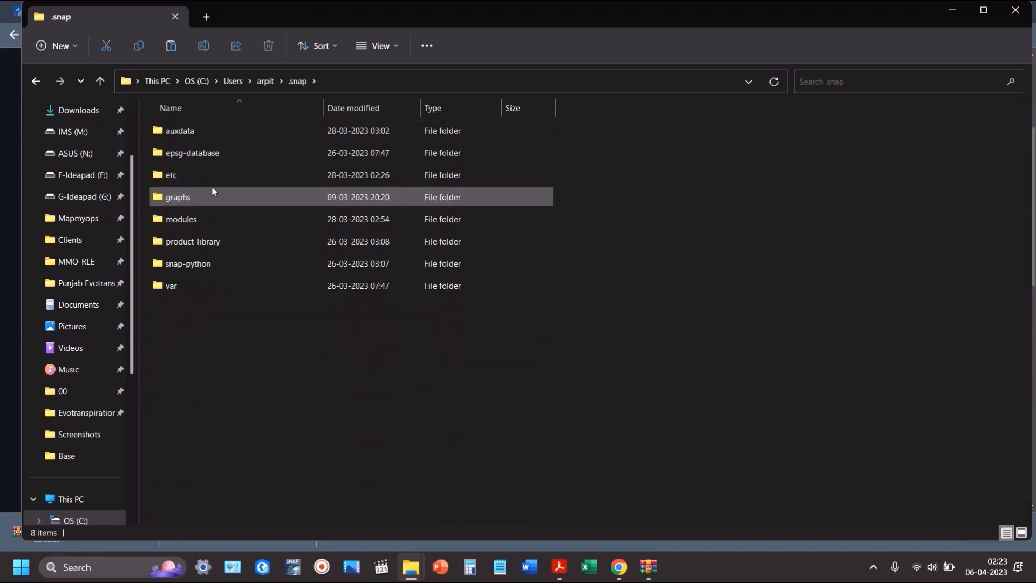
Step: Open the sen-et-conda-Win64 folder inside auxdata and locate the sen-et-snap-scripts folder
{"action": "left_click", "coordinate": [154, 132]}
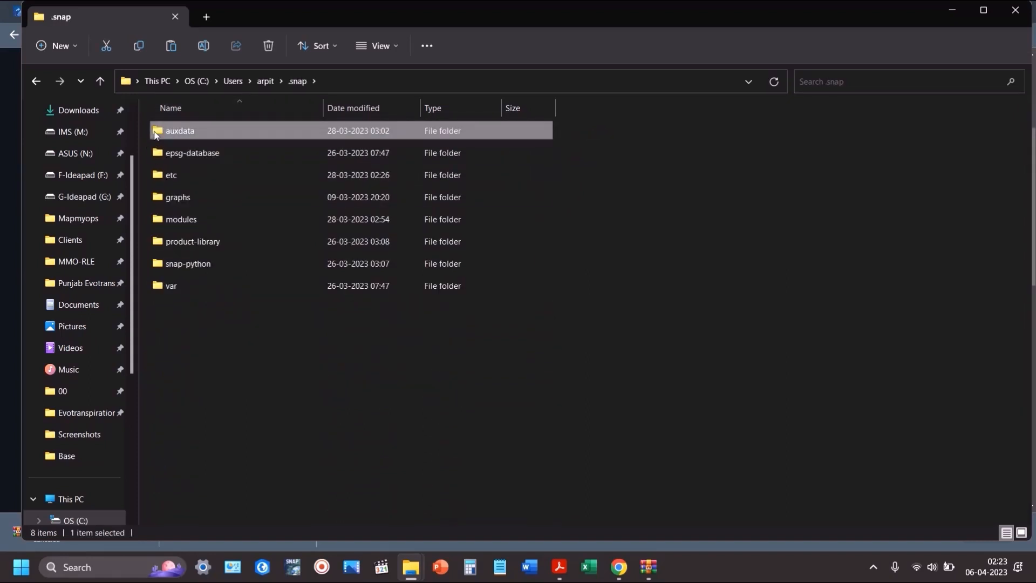
{"action": "double_click", "coordinate": [156, 132]}
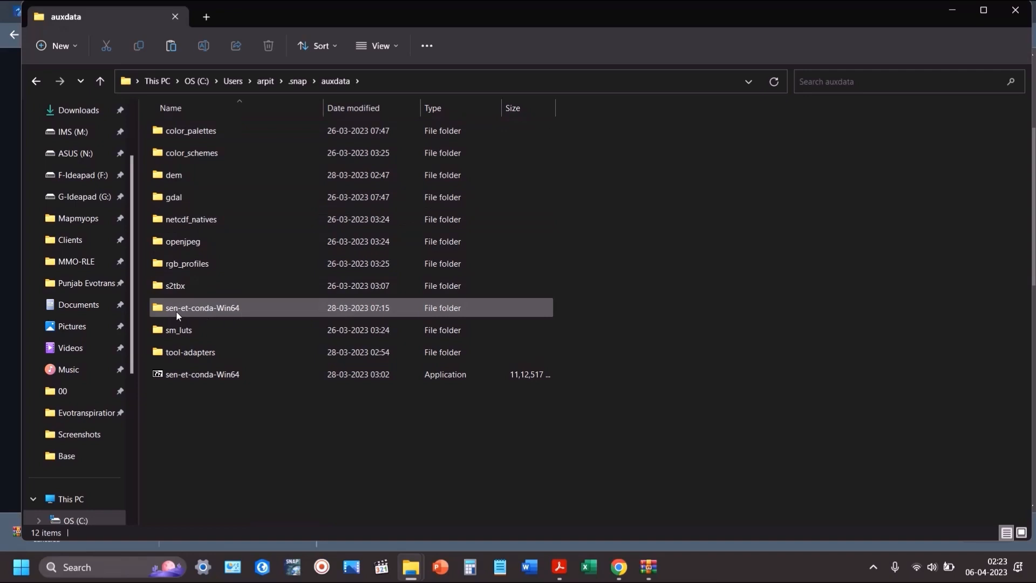
{"action": "left_click", "coordinate": [204, 313]}
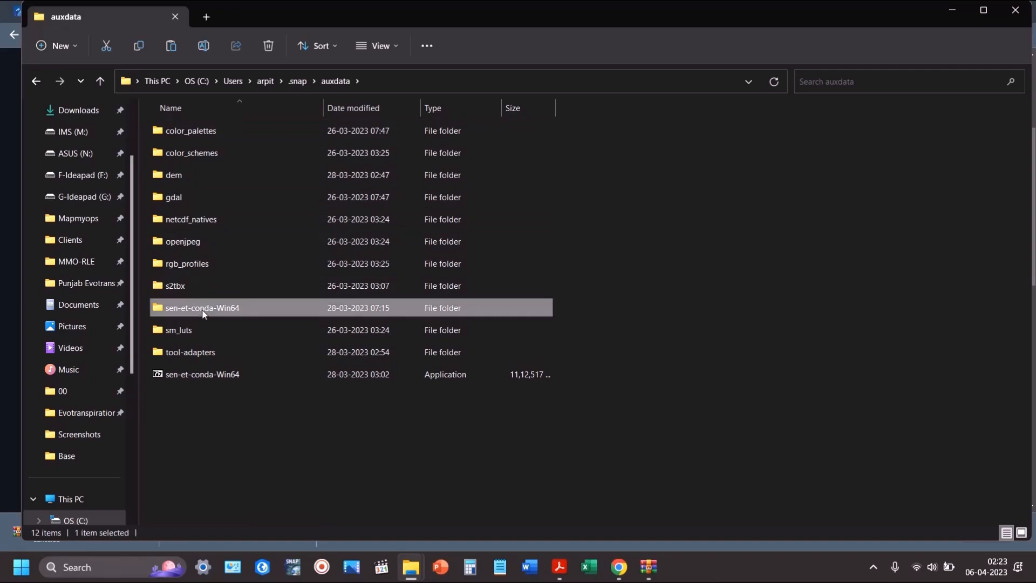
{"action": "double_click", "coordinate": [203, 309]}
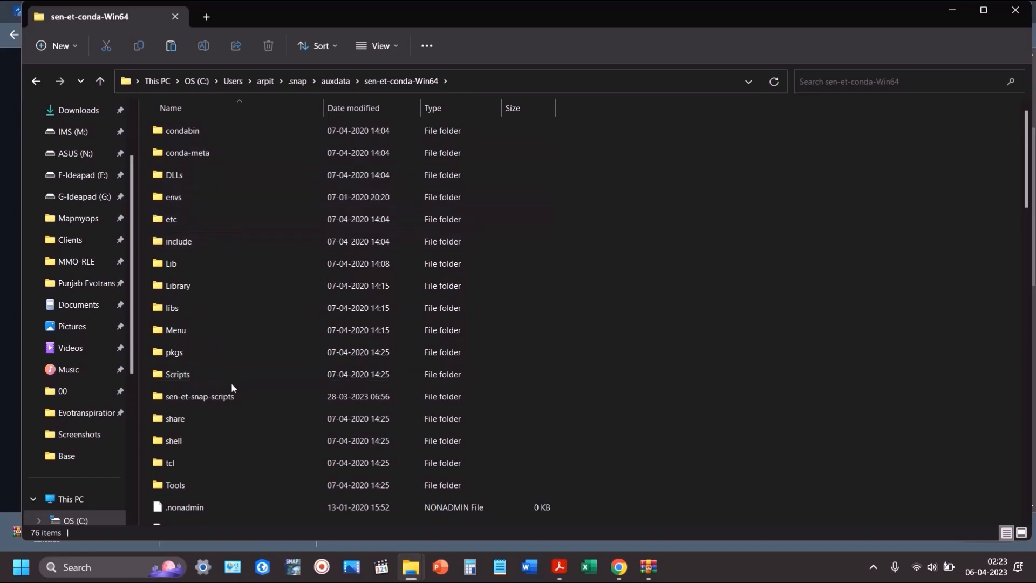
{"action": "scroll", "coordinate": [231, 383], "scroll_direction": "down", "scroll_amount": 1}
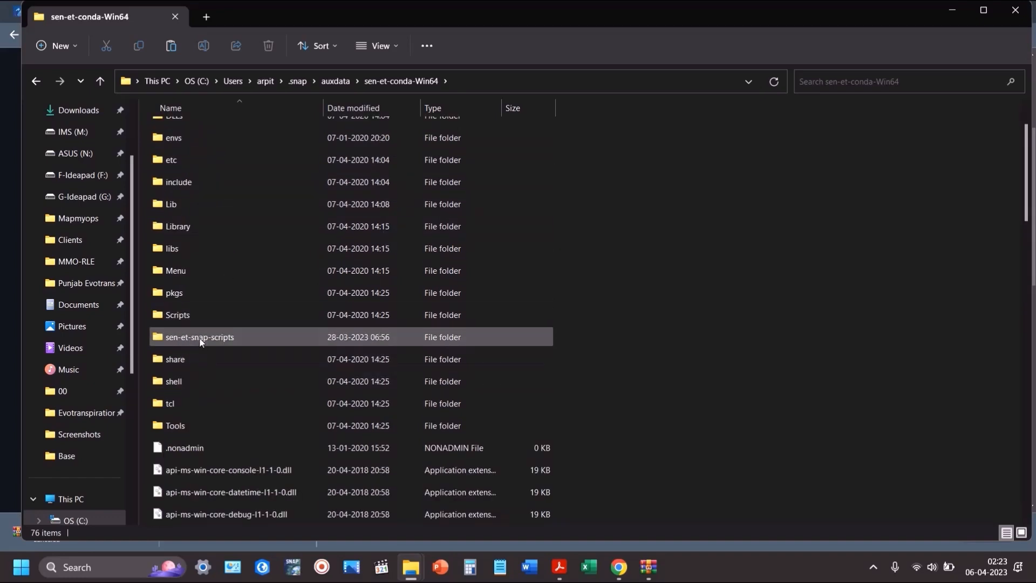
Step: Check the senEtSnapSta repository page on GitHub again and return to the sen-et-conda-Win64 folder
{"action": "key", "text": "alt+Tab"}
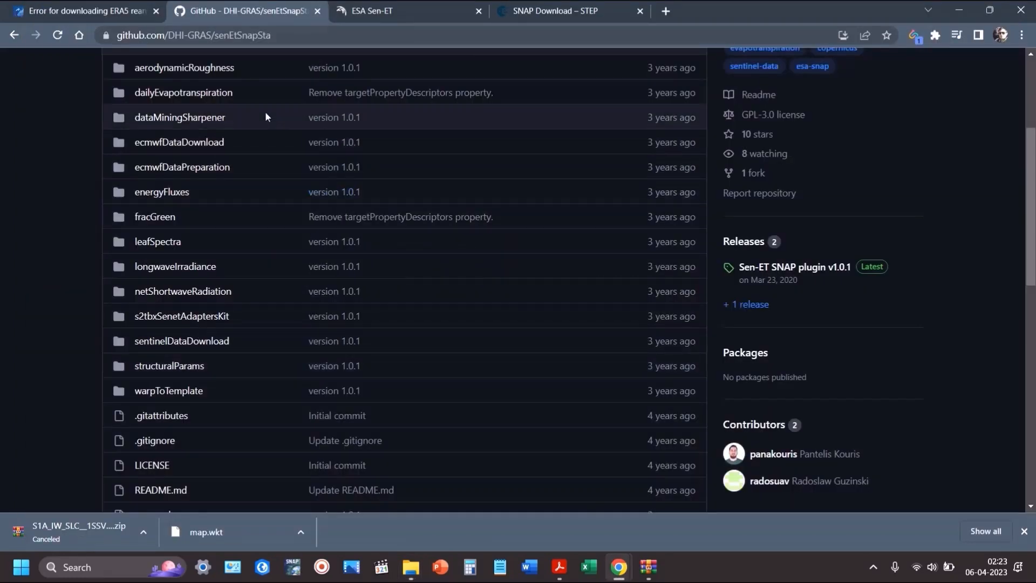
{"action": "scroll", "coordinate": [225, 150], "scroll_direction": "up", "scroll_amount": 4}
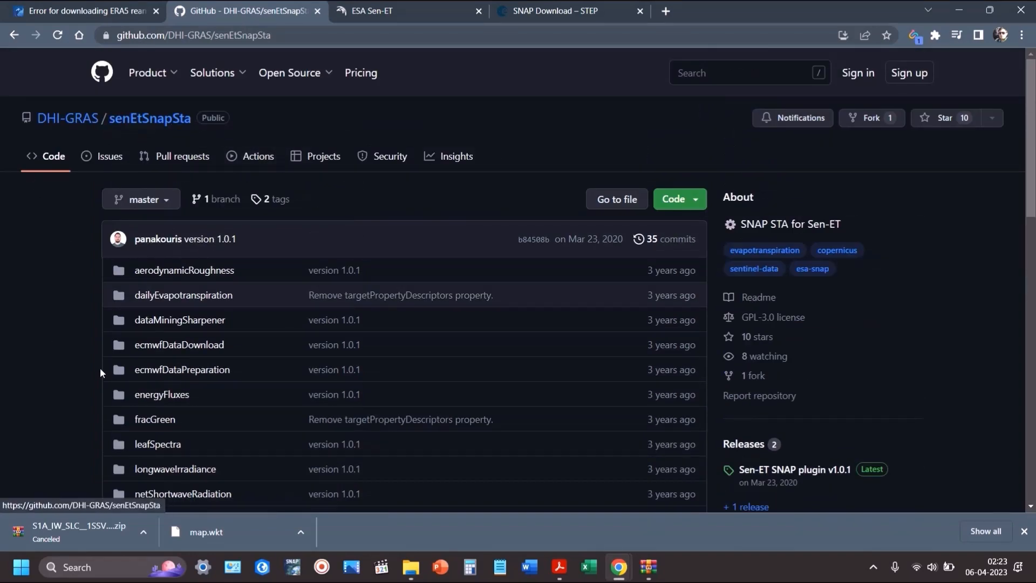
{"action": "key", "text": "alt+Tab"}
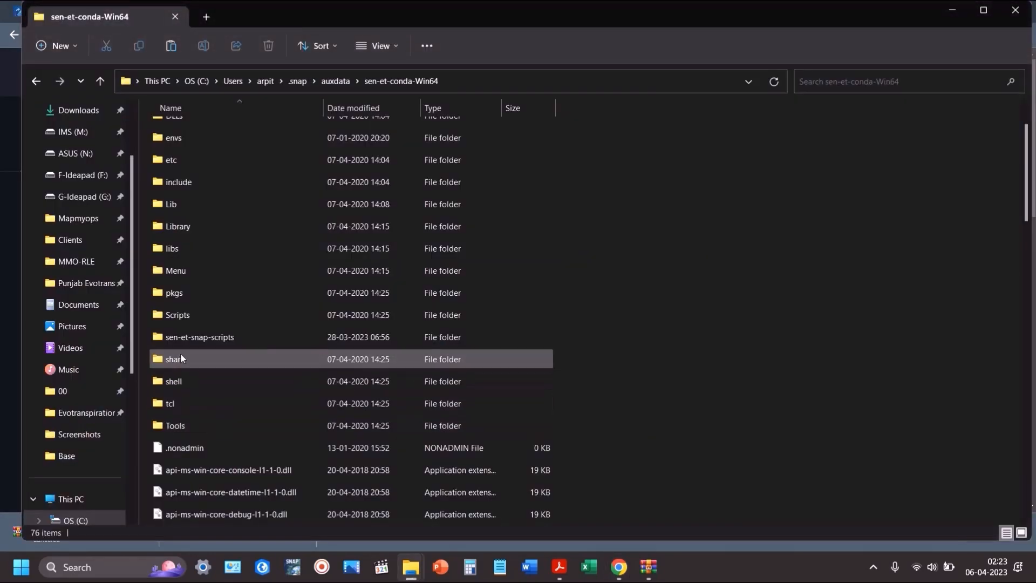
Step: Open the auxdata folder within sen-et-snap-scripts and inspect the contents of its graphs and LUT folders
{"action": "double_click", "coordinate": [184, 338]}
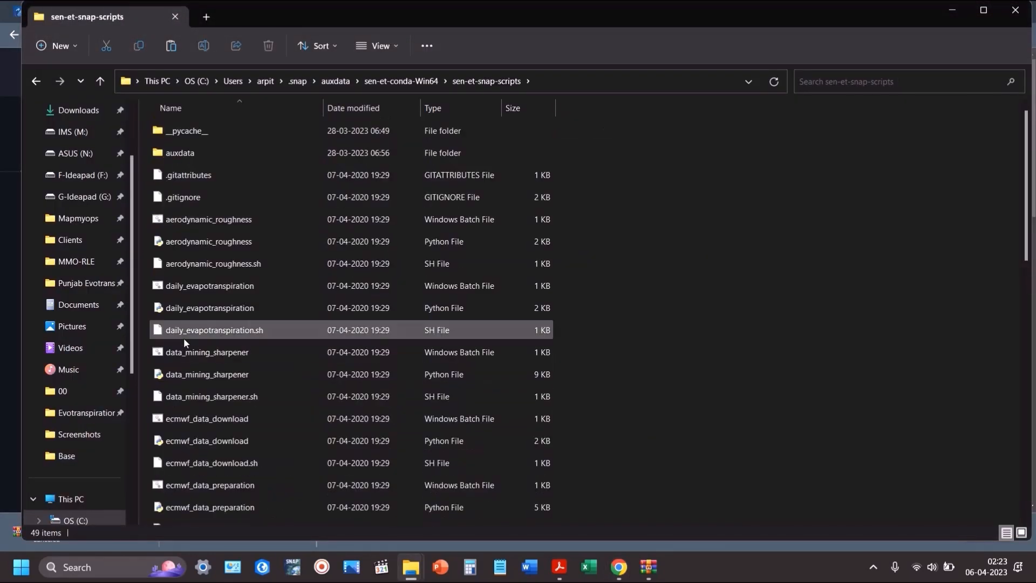
{"action": "left_click", "coordinate": [186, 154]}
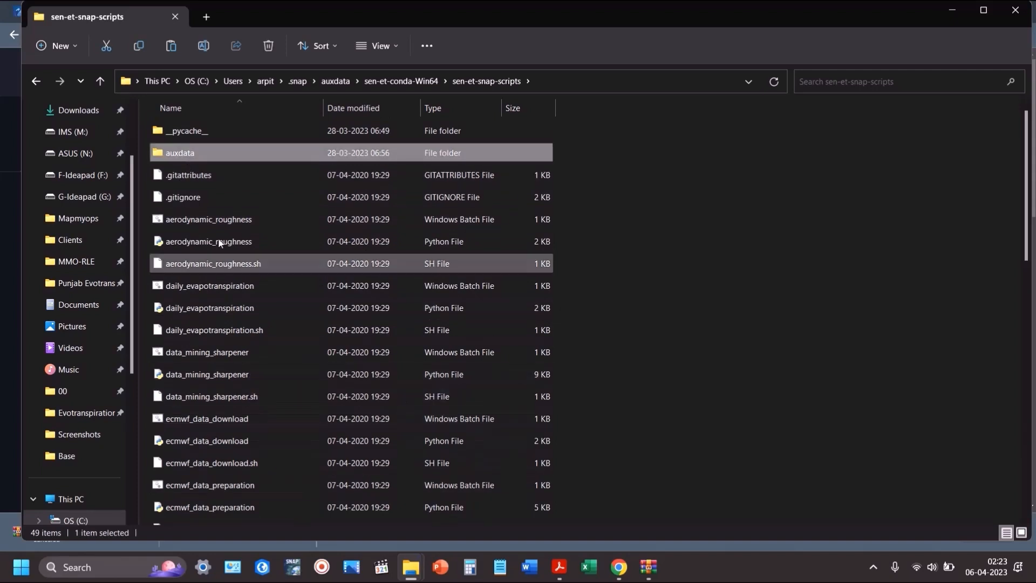
{"action": "double_click", "coordinate": [184, 154]}
{"action": "left_click", "coordinate": [179, 136]}
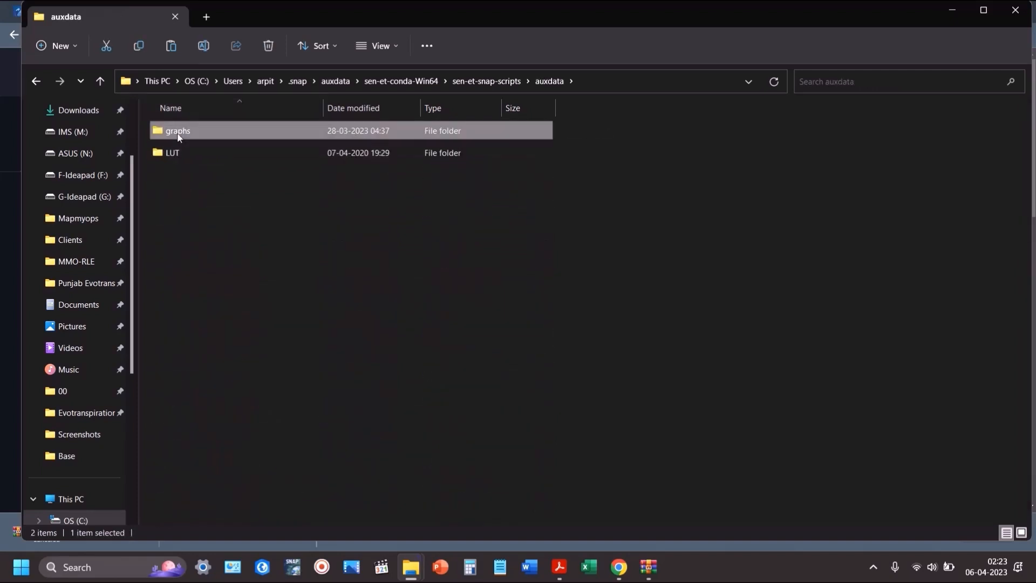
{"action": "double_click", "coordinate": [180, 134]}
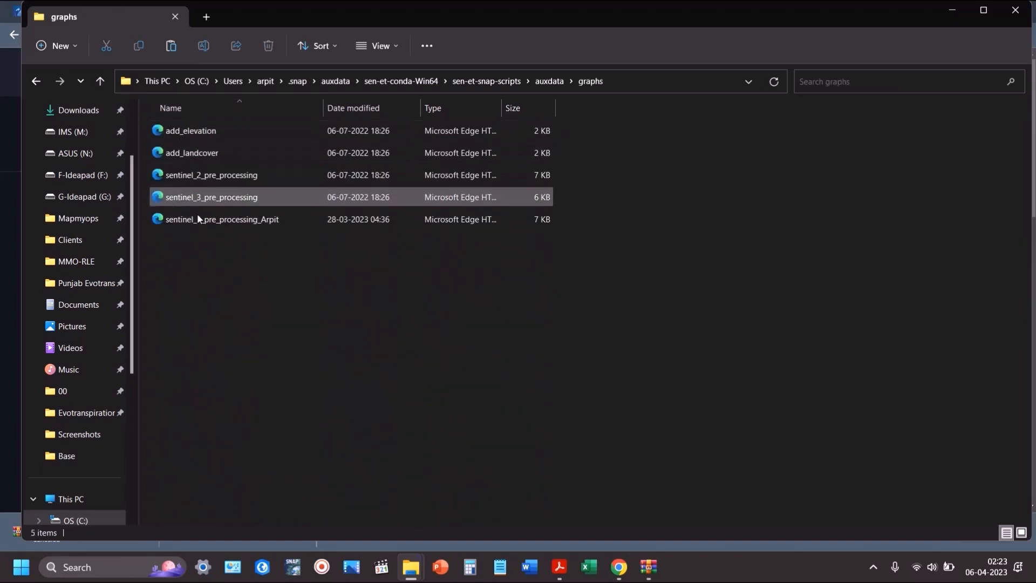
{"action": "left_click", "coordinate": [37, 81]}
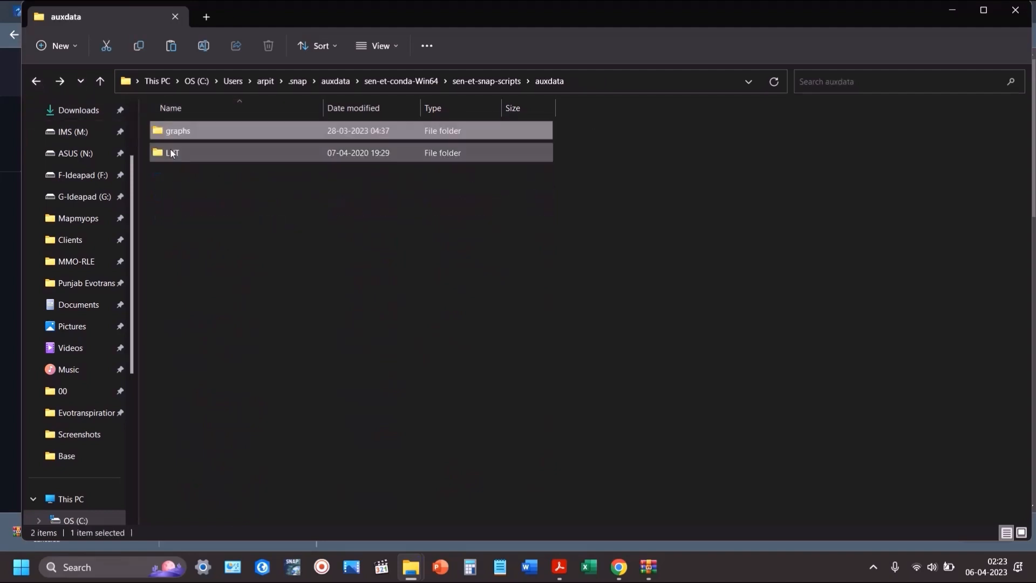
{"action": "double_click", "coordinate": [171, 152]}
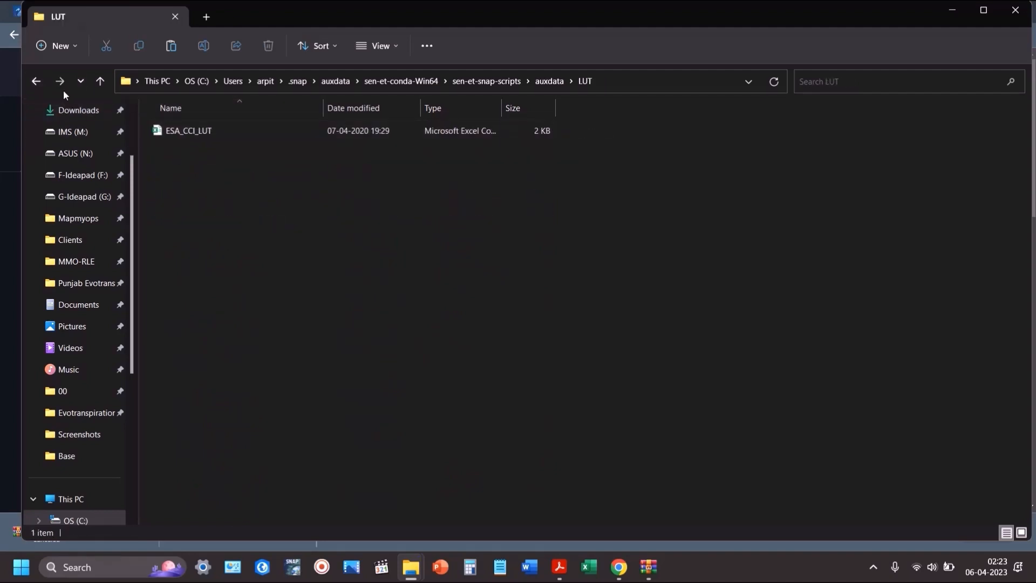
{"action": "left_click", "coordinate": [37, 82]}
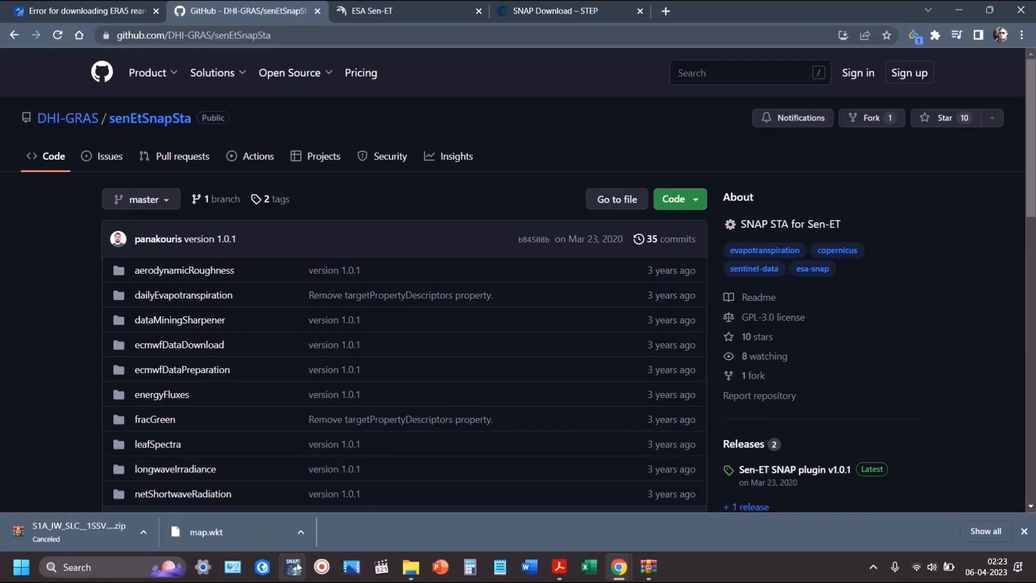
Step: Launch SNAP, complete its plugin update check and bring up the main SNAP window
{"action": "left_click", "coordinate": [292, 568]}
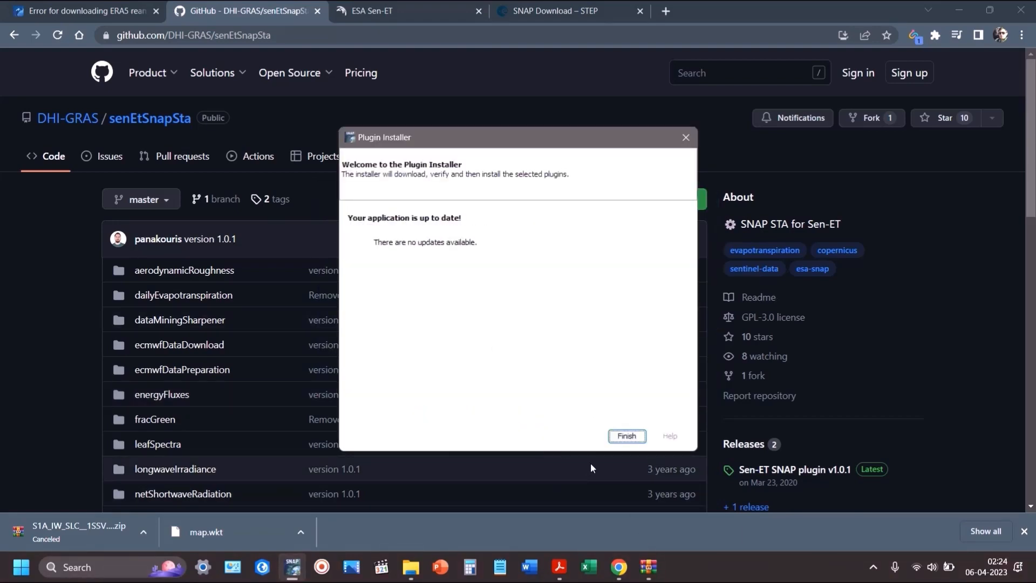
{"action": "left_click", "coordinate": [628, 435]}
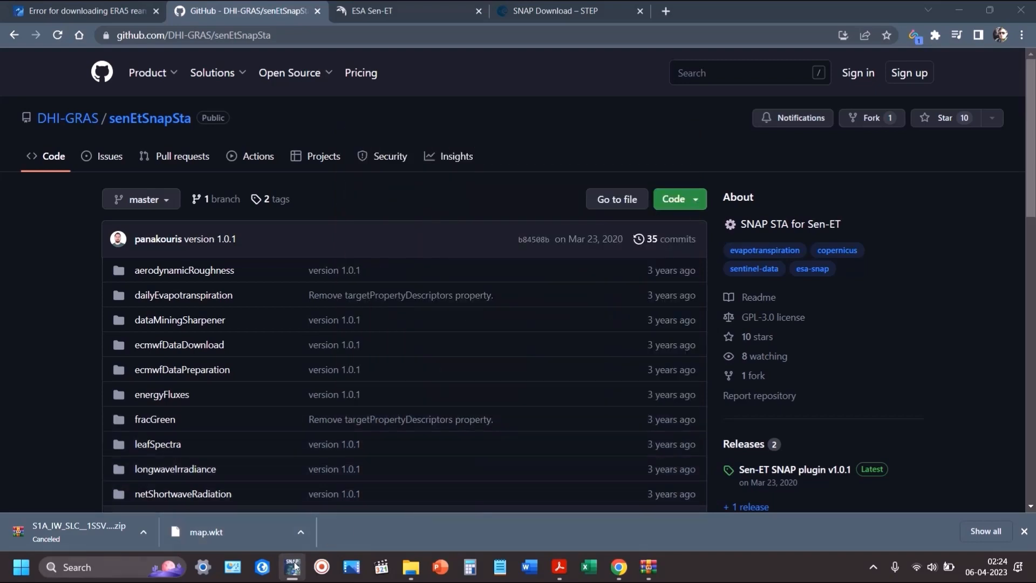
{"action": "mouse_move", "coordinate": [295, 567]}
{"action": "left_click", "coordinate": [303, 493]}
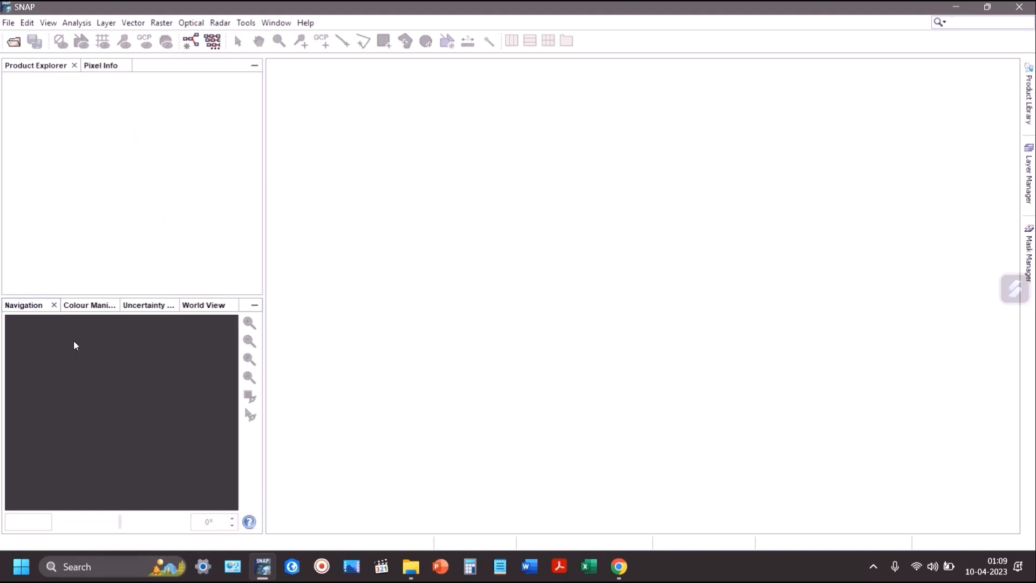
Step: Look through the colour manipulation and uncertainty views and display the world globe
{"action": "left_click", "coordinate": [108, 306]}
{"action": "left_click", "coordinate": [134, 306]}
{"action": "left_click", "coordinate": [199, 306]}
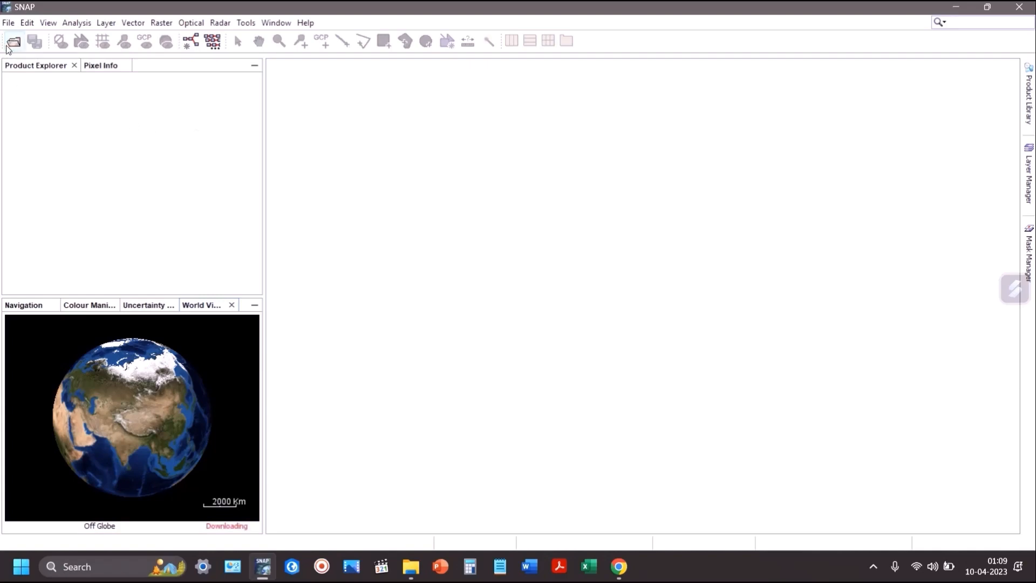
Step: Open the Sentinel-2 product S2A_MSIL2A_20220527T053651_N0400_R005_T43REQ_20220527T101013 from the Base folder
{"action": "left_click", "coordinate": [9, 45]}
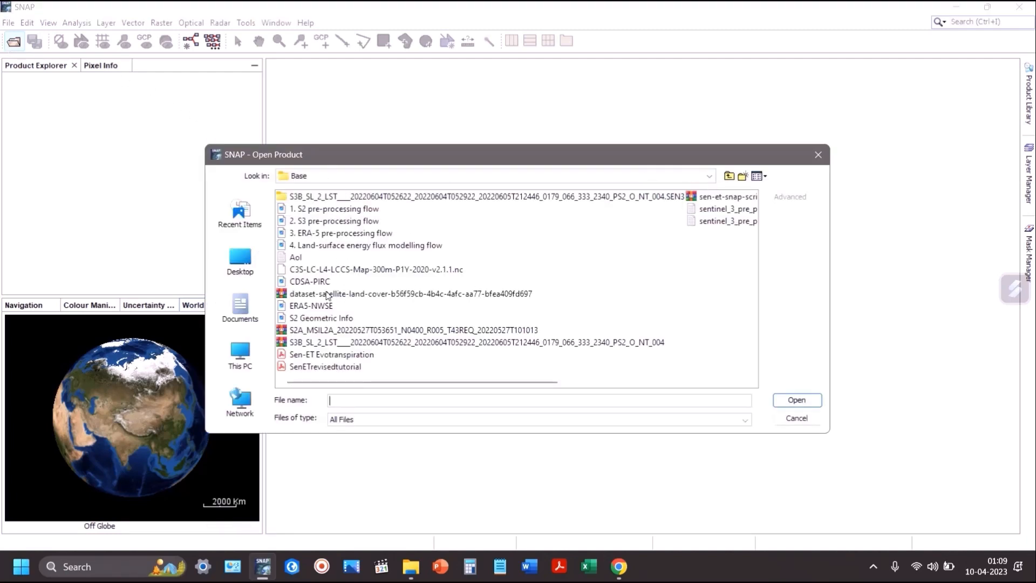
{"action": "left_click", "coordinate": [314, 330]}
{"action": "left_click", "coordinate": [813, 401]}
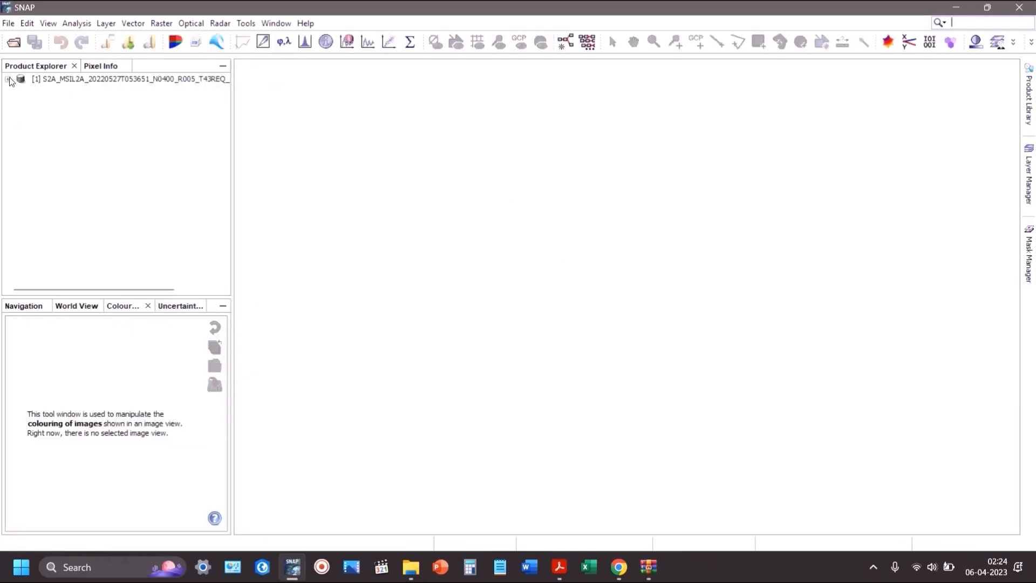
Step: Expand the product's Bands group and display the B2 (490.0 nm) band as an image
{"action": "left_click", "coordinate": [8, 79]}
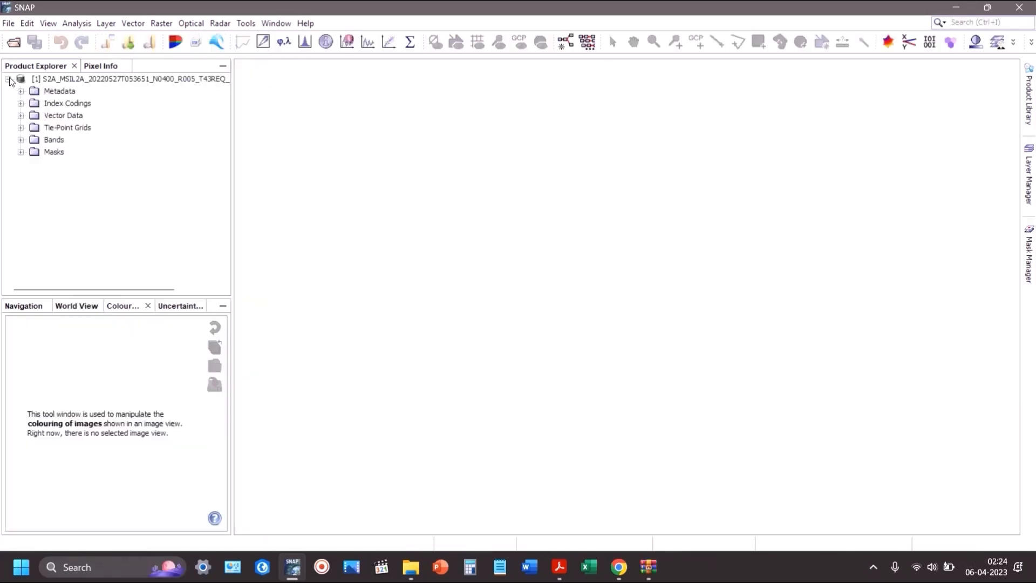
{"action": "left_click", "coordinate": [19, 140]}
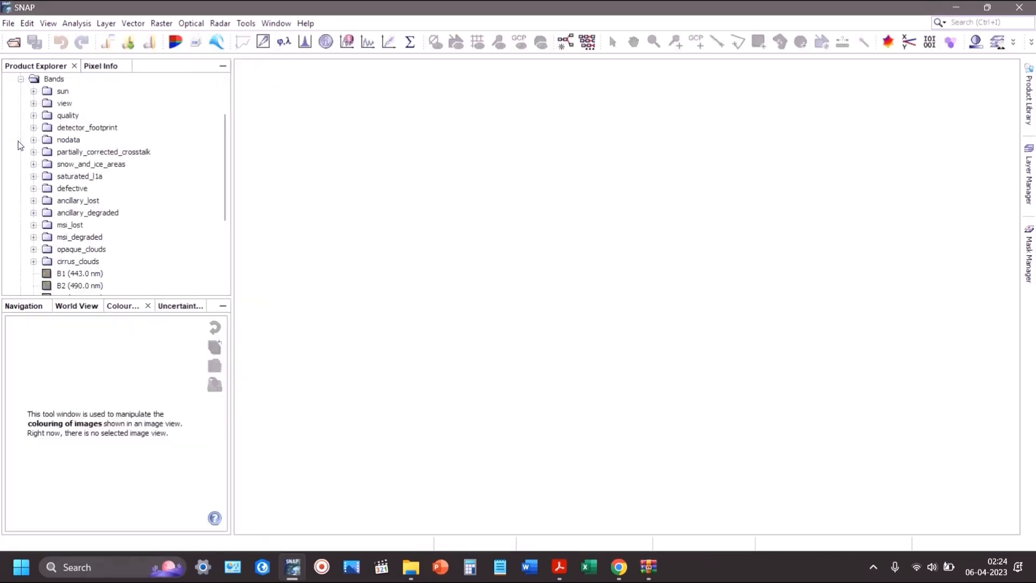
{"action": "scroll", "coordinate": [101, 215], "scroll_direction": "down", "scroll_amount": 3}
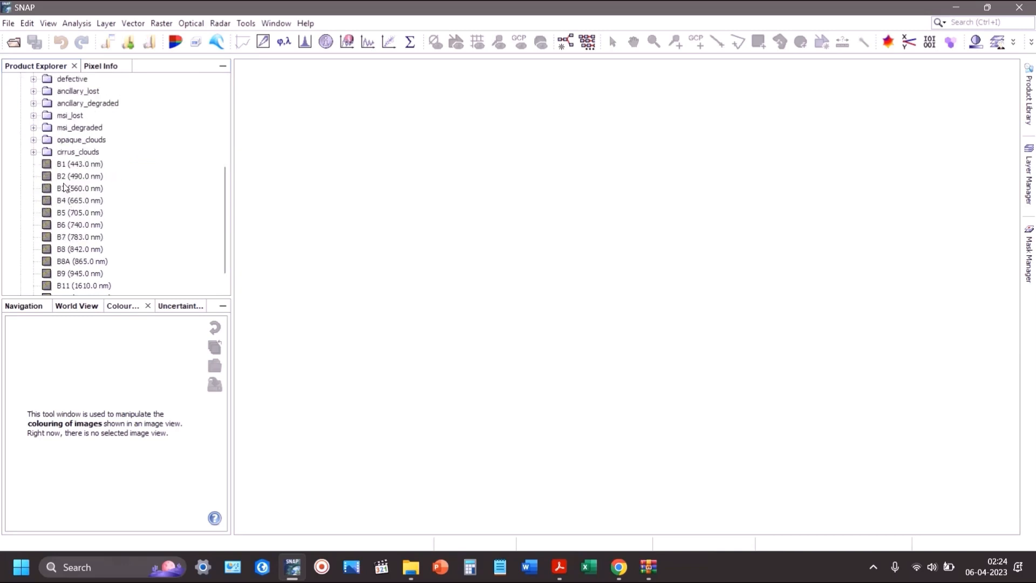
{"action": "left_click", "coordinate": [64, 187]}
{"action": "double_click", "coordinate": [65, 178]}
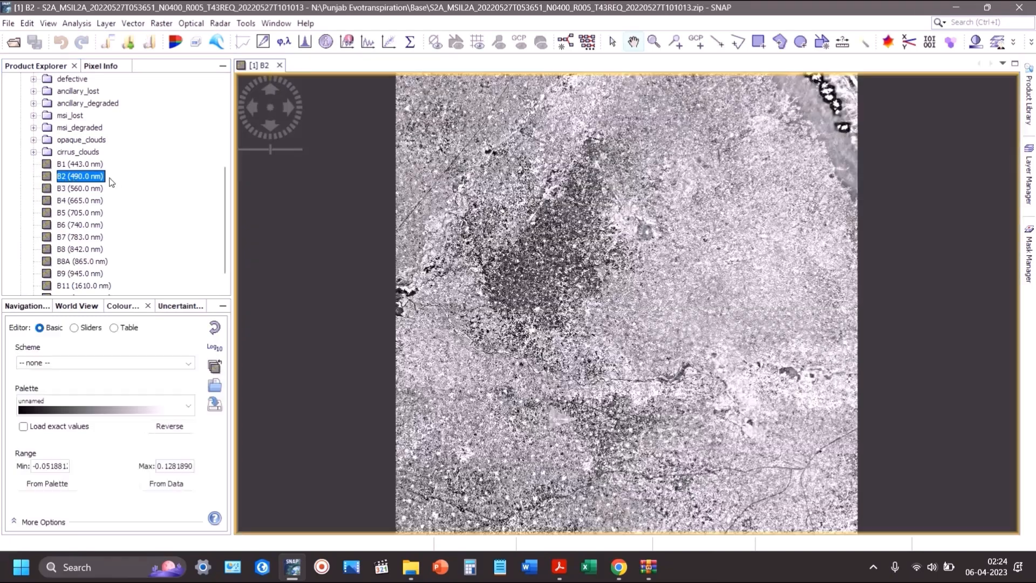
{"action": "left_click", "coordinate": [171, 192]}
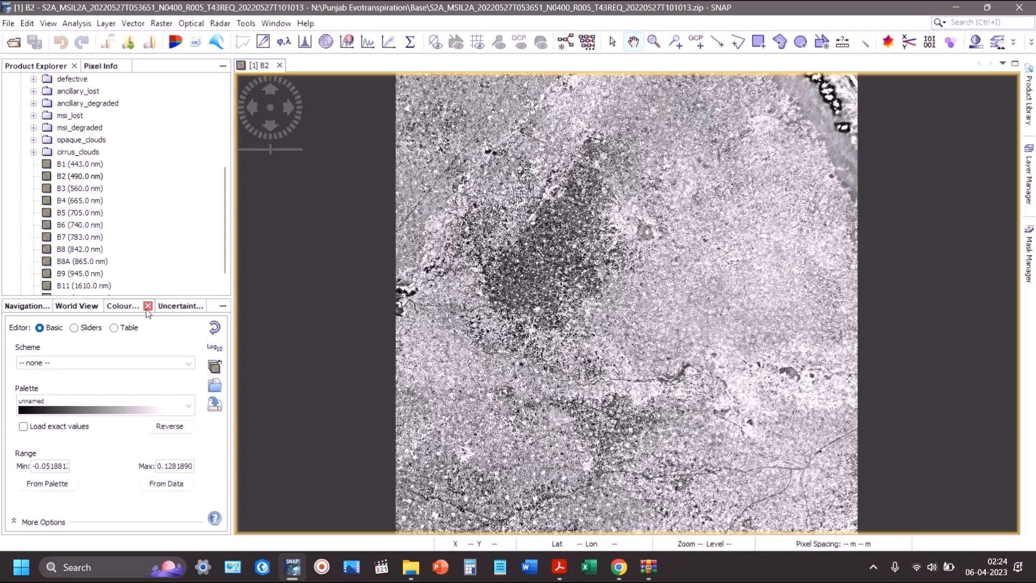
Step: Switch to Adobe Acrobat Reader and bring up the Sen-ET Evotranspiration PDF
{"action": "key", "text": "alt+Tab"}
{"action": "key", "text": "alt+Tab"}
{"action": "key", "text": "alt+Tab"}
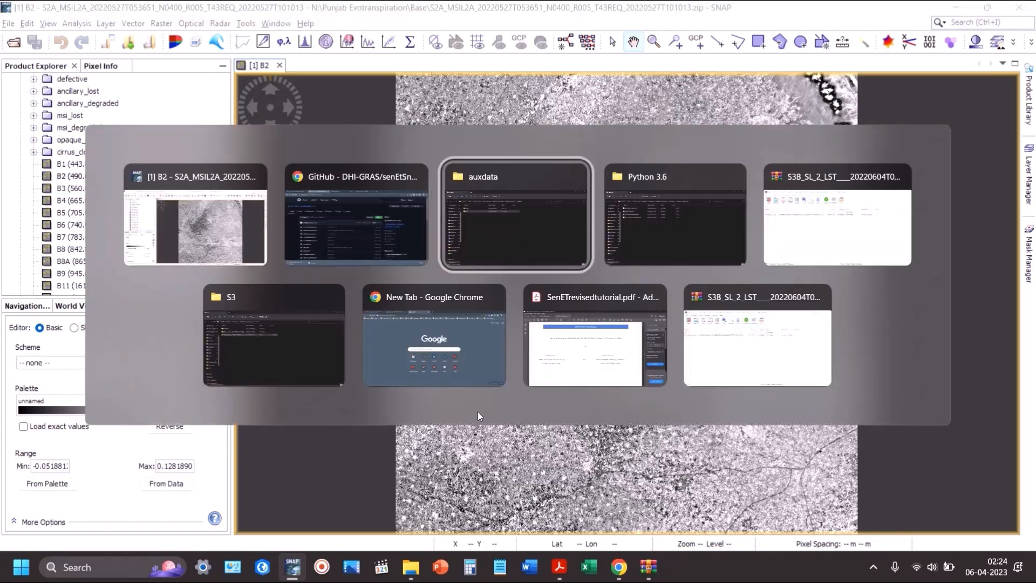
{"action": "key", "text": "alt+Tab"}
{"action": "key", "text": "alt+Tab"}
{"action": "key", "text": "alt+Tab"}
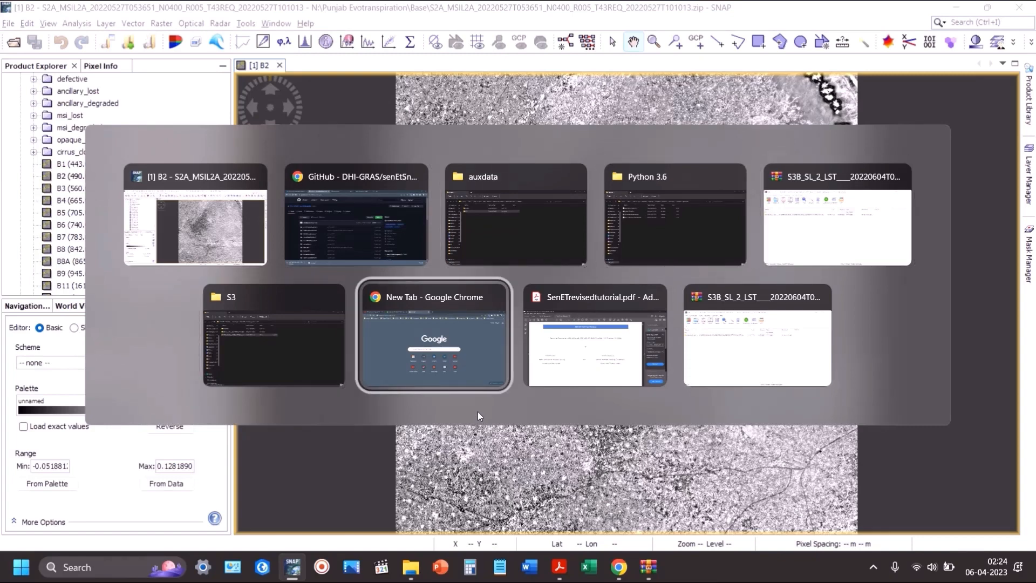
{"action": "key", "text": "alt+Tab"}
{"action": "left_click", "coordinate": [120, 47]}
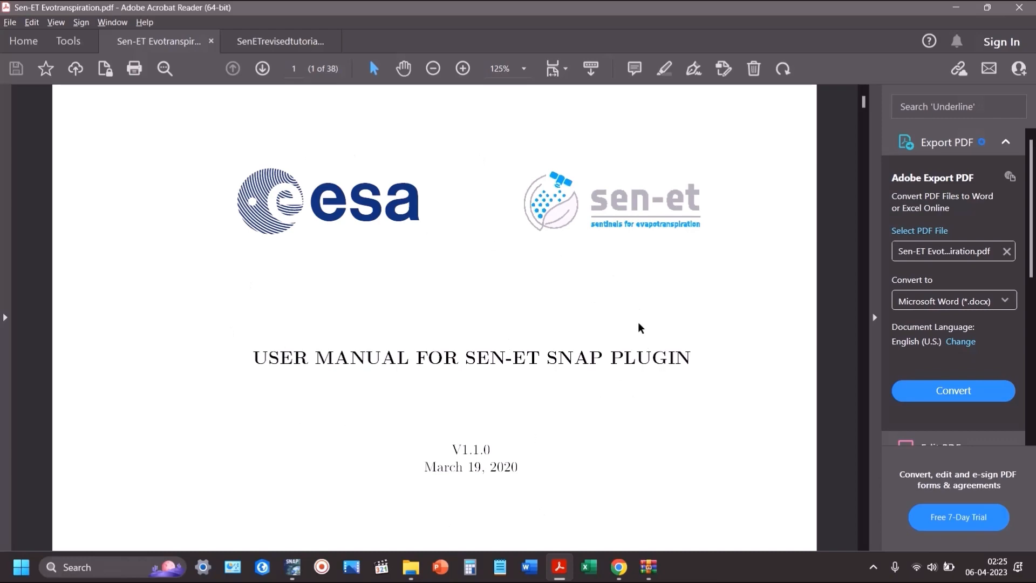
Step: Skim the Sen-ET SNAP plugin user manual at 75% zoom, covering its contents list and the operator sections on vegetation structure and aerodynamic roughness
{"action": "scroll", "coordinate": [508, 462], "scroll_direction": "down", "scroll_amount": 10}
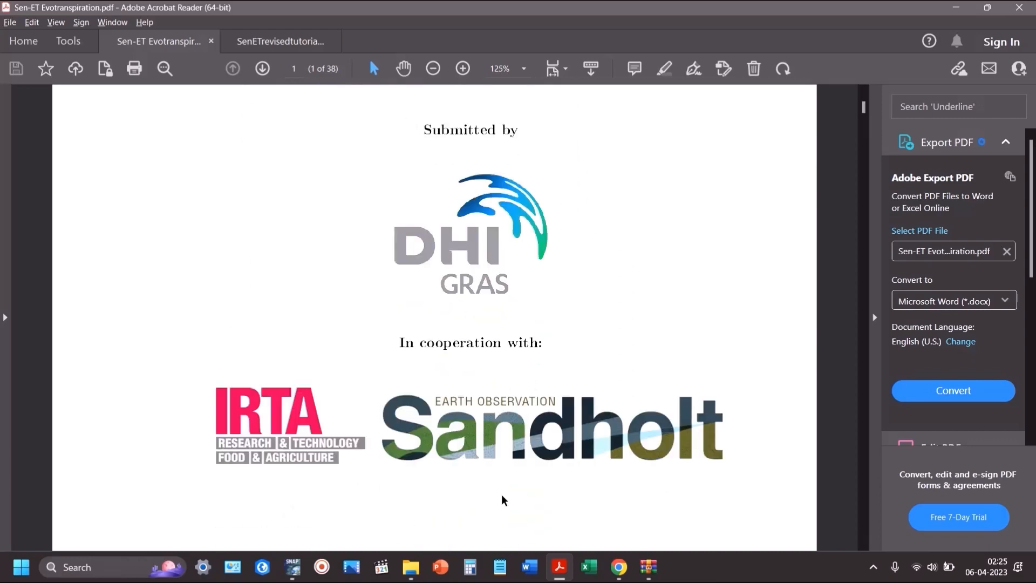
{"action": "scroll", "coordinate": [489, 491], "scroll_direction": "down", "scroll_amount": 5}
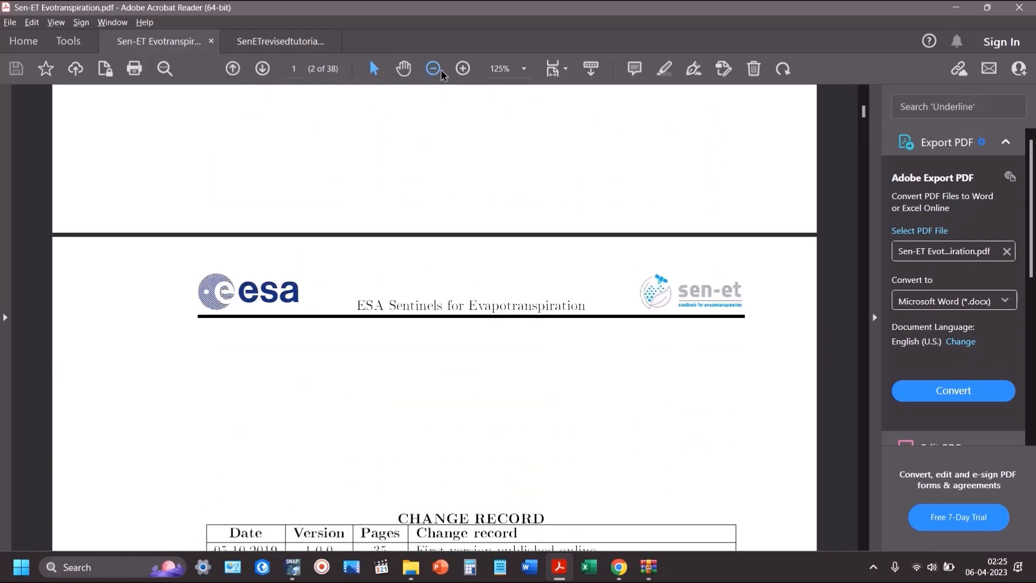
{"action": "left_click", "coordinate": [433, 69]}
{"action": "left_click", "coordinate": [433, 69]}
{"action": "scroll", "coordinate": [440, 349], "scroll_direction": "down", "scroll_amount": 8}
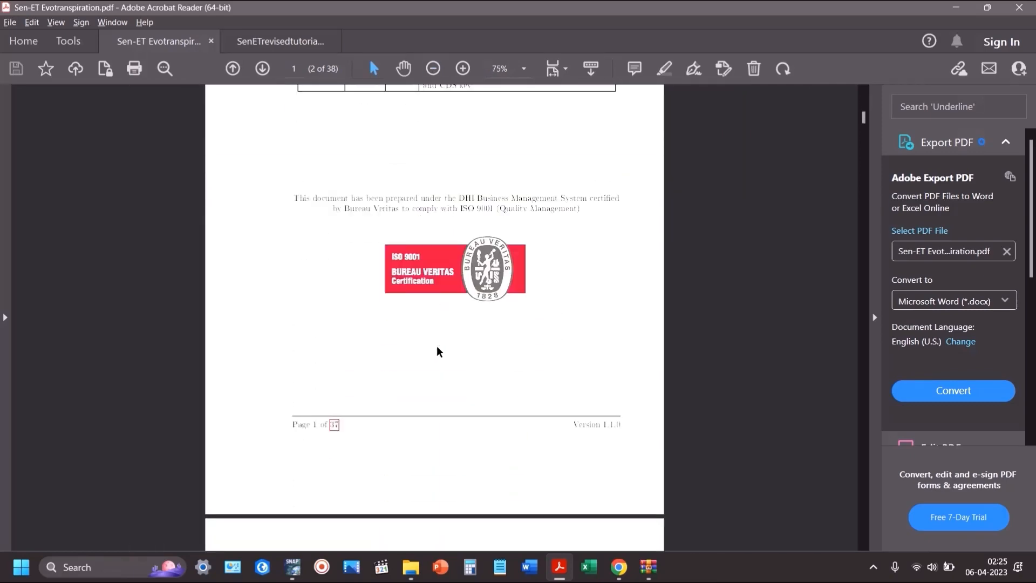
{"action": "scroll", "coordinate": [423, 411], "scroll_direction": "down", "scroll_amount": 8}
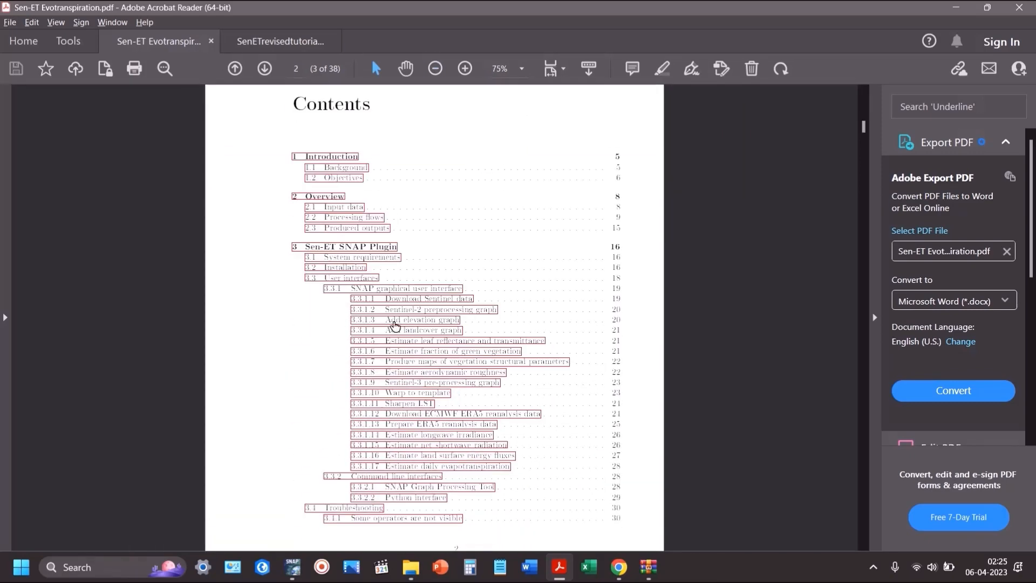
{"action": "scroll", "coordinate": [414, 440], "scroll_direction": "down", "scroll_amount": 12}
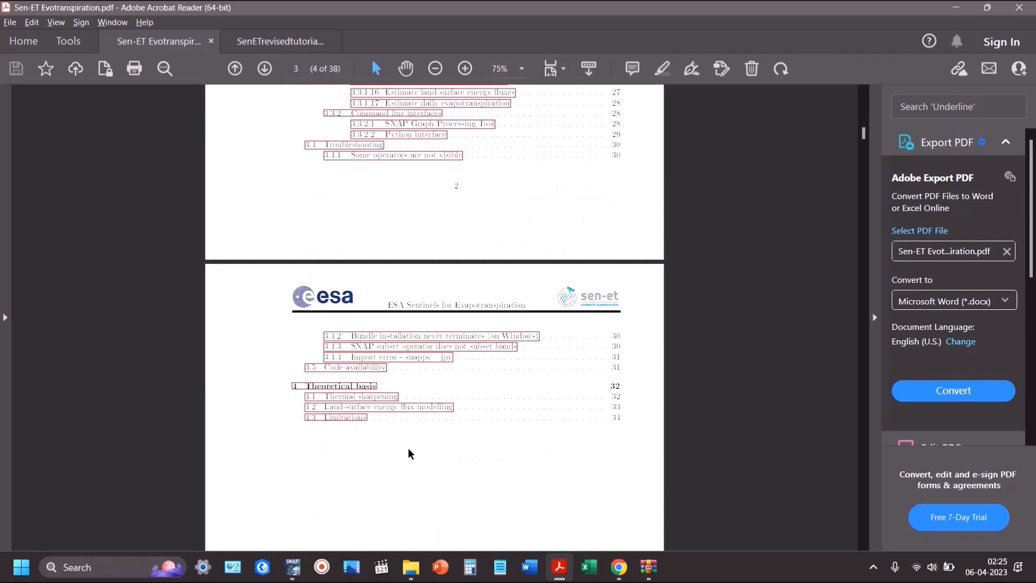
{"action": "scroll", "coordinate": [402, 452], "scroll_direction": "down", "scroll_amount": 2}
{"action": "scroll", "coordinate": [539, 324], "scroll_direction": "up", "scroll_amount": 2}
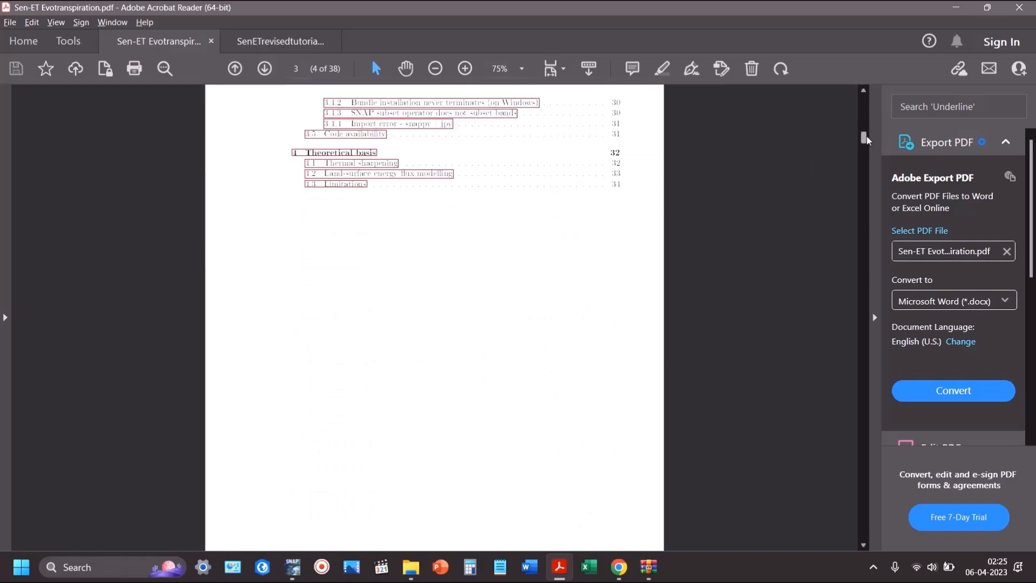
{"action": "left_click_drag", "start_coordinate": [865, 141], "coordinate": [880, 359]}
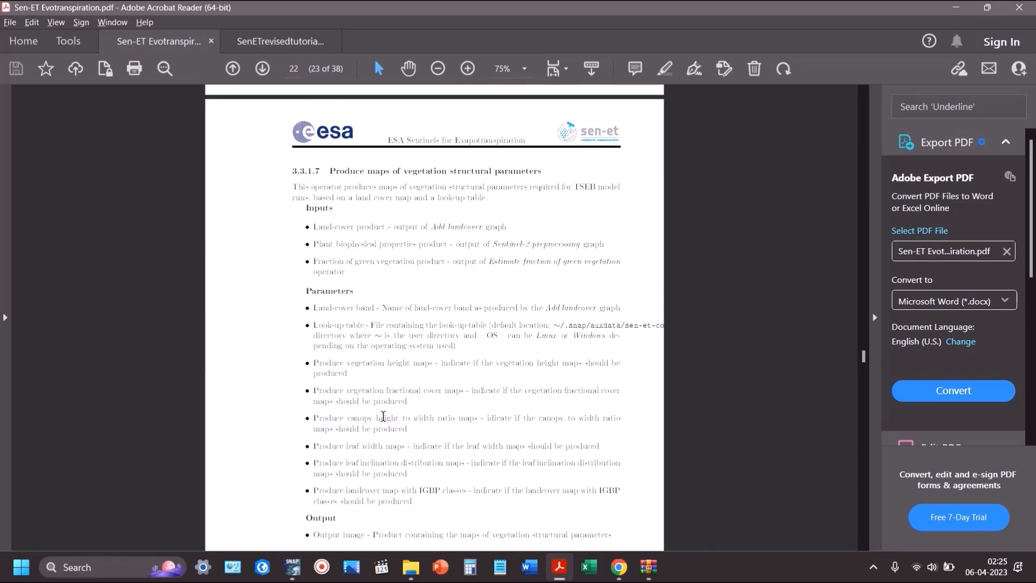
{"action": "scroll", "coordinate": [583, 429], "scroll_direction": "down", "scroll_amount": 4}
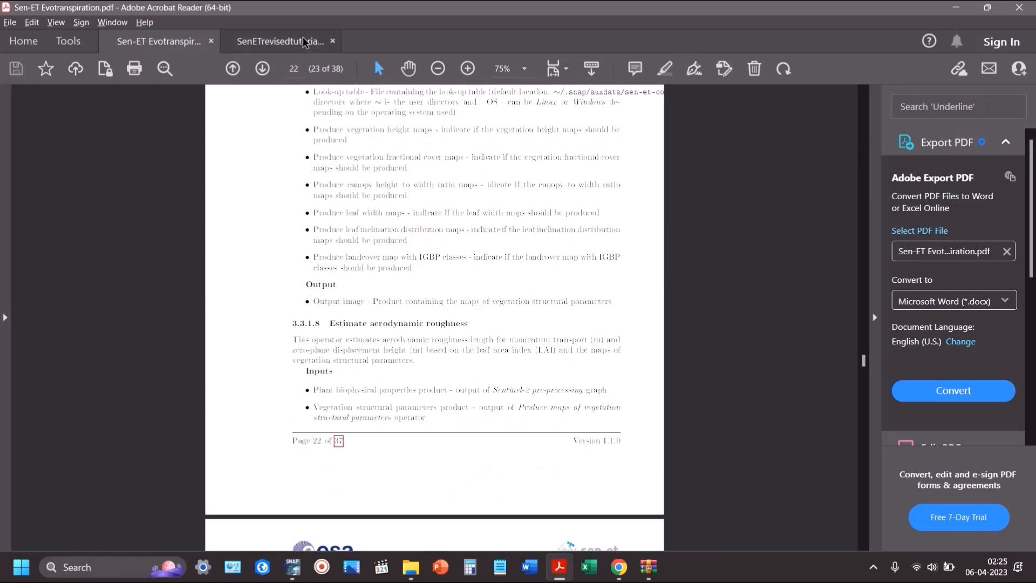
Step: Skim the SenETrevisedtutorial PDF, covering its title, the S3 naming convention on page 6 and the elevation band instructions on page 13
{"action": "left_click", "coordinate": [273, 39]}
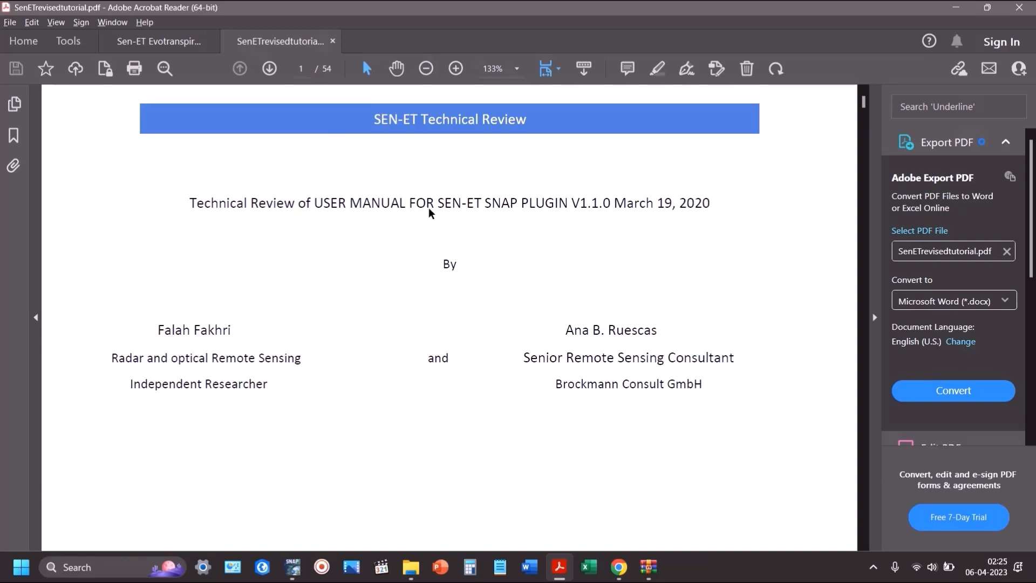
{"action": "mouse_move", "coordinate": [189, 198]}
{"action": "left_mouse_down"}
{"action": "mouse_move", "coordinate": [534, 182]}
{"action": "mouse_move", "coordinate": [711, 201]}
{"action": "left_mouse_up"}
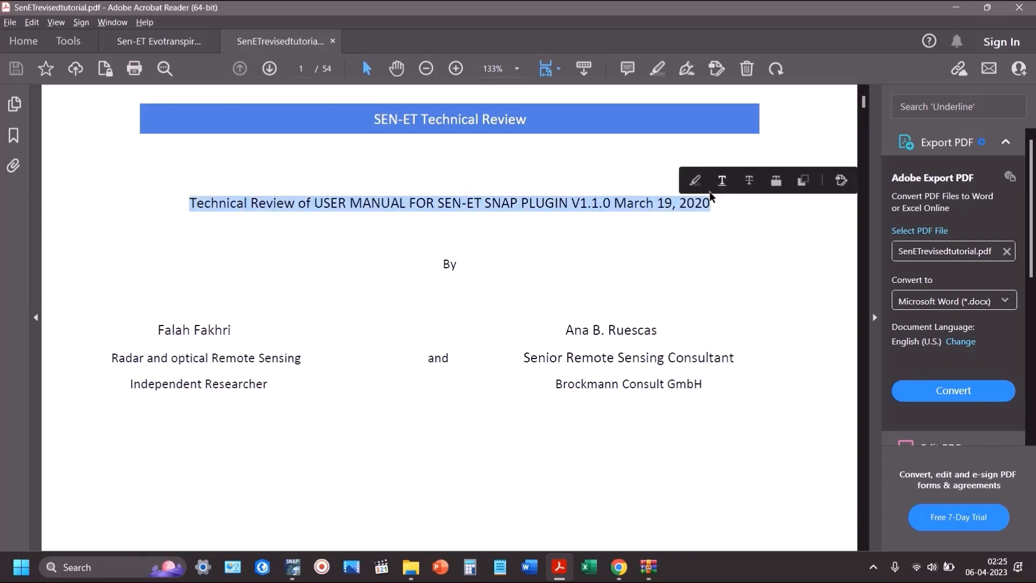
{"action": "scroll", "coordinate": [484, 359], "scroll_direction": "down", "scroll_amount": 5}
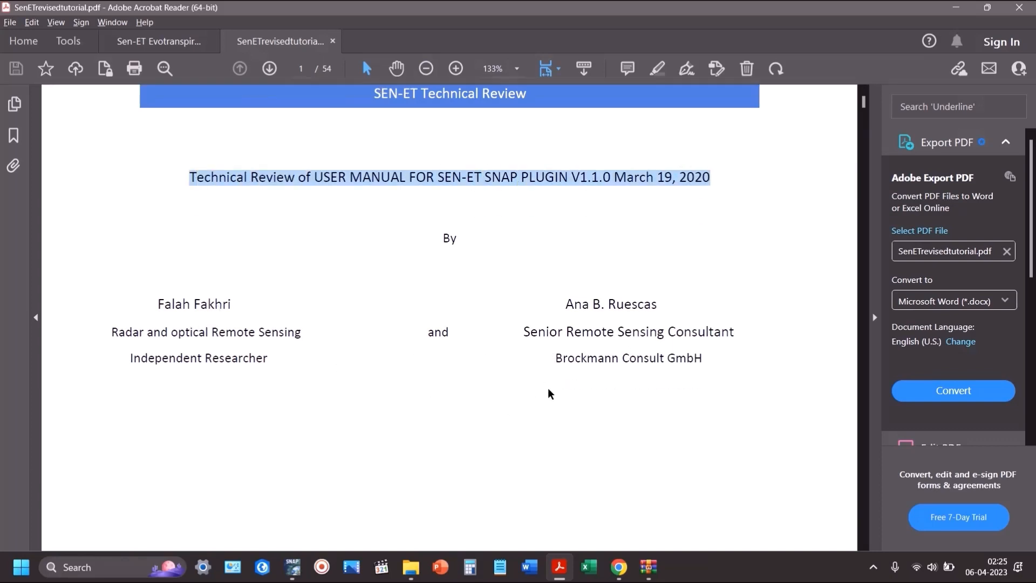
{"action": "left_click_drag", "start_coordinate": [863, 106], "coordinate": [874, 147]}
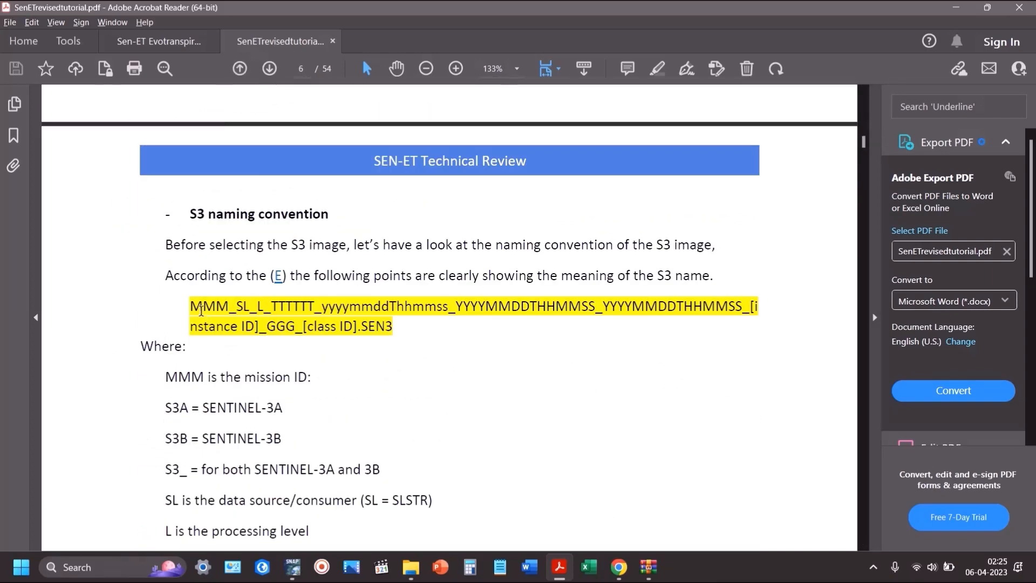
{"action": "left_click_drag", "start_coordinate": [192, 306], "coordinate": [267, 327]}
{"action": "left_click", "coordinate": [546, 342]}
{"action": "left_click_drag", "start_coordinate": [864, 143], "coordinate": [871, 204]}
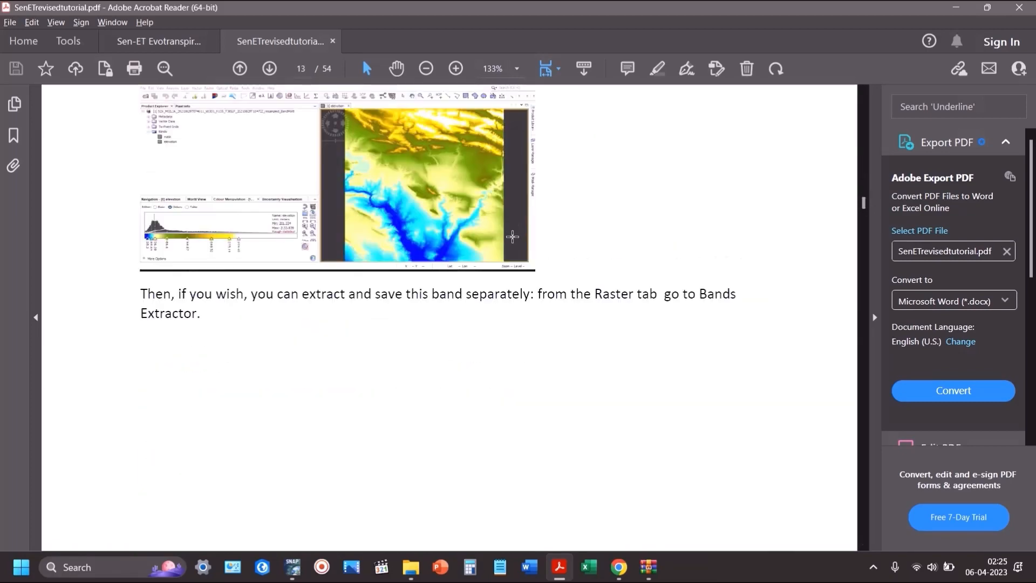
{"action": "scroll", "coordinate": [512, 236], "scroll_direction": "up", "scroll_amount": 3}
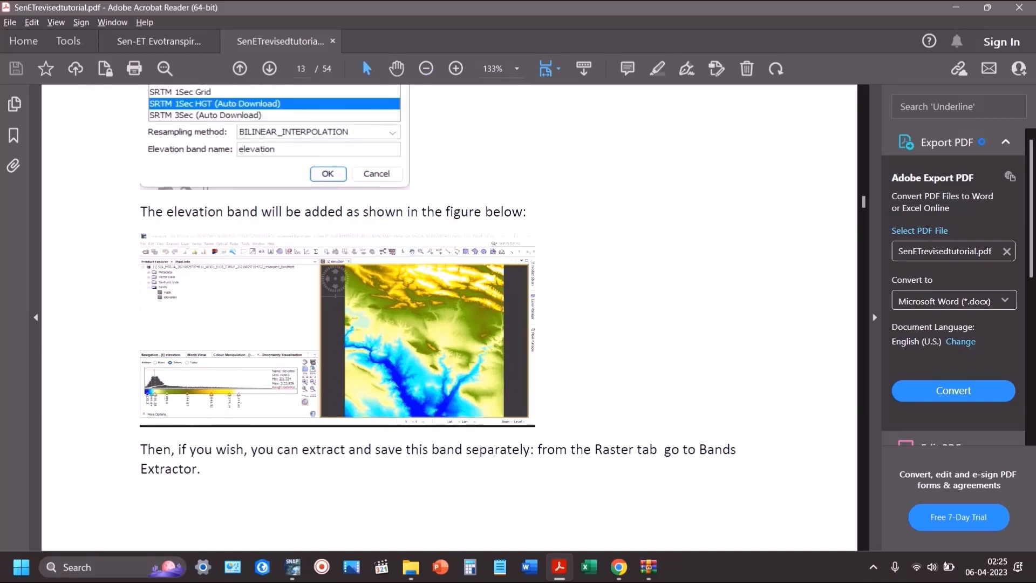
Step: Switch to the S3 File Explorer window, go to the Punjab Evotranspiration folder and open the S2 pre-processing flow image
{"action": "key", "text": "alt+Tab"}
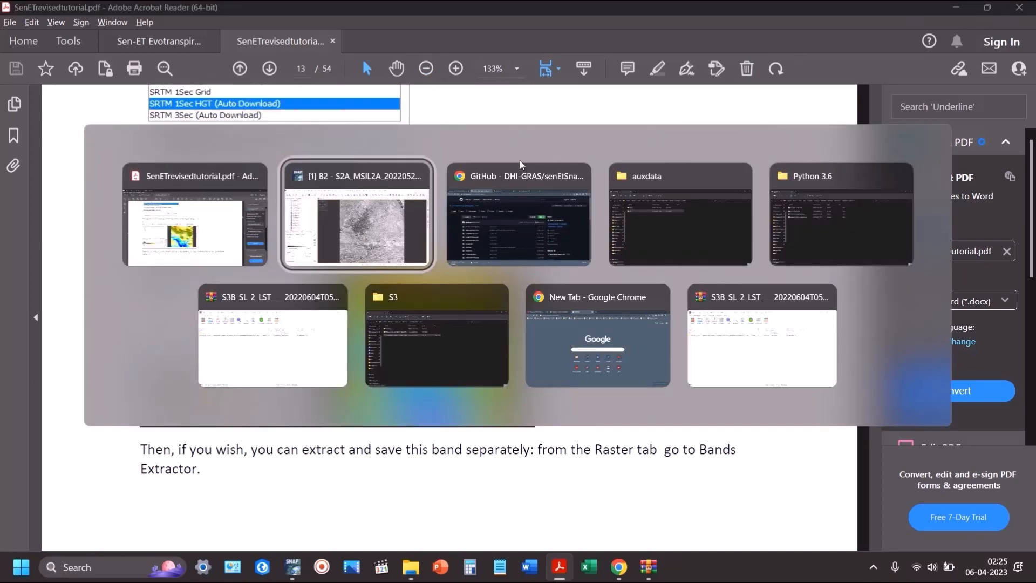
{"action": "key", "text": "alt+Tab"}
{"action": "key", "text": "alt+Tab"}
{"action": "key", "text": "alt+Tab"}
{"action": "key", "text": "alt+Tab"}
{"action": "key", "text": "alt+Tab"}
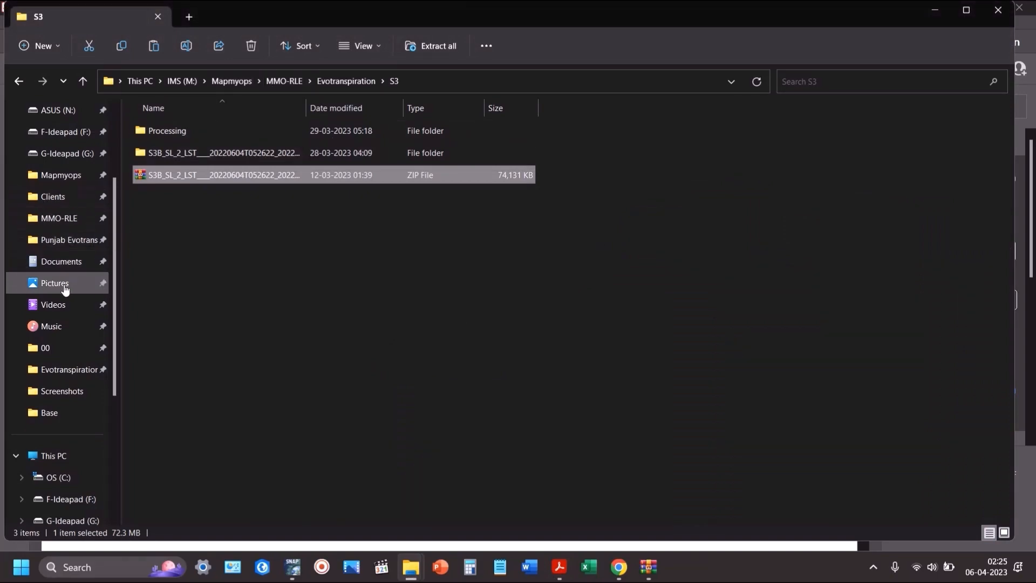
{"action": "left_click", "coordinate": [63, 247]}
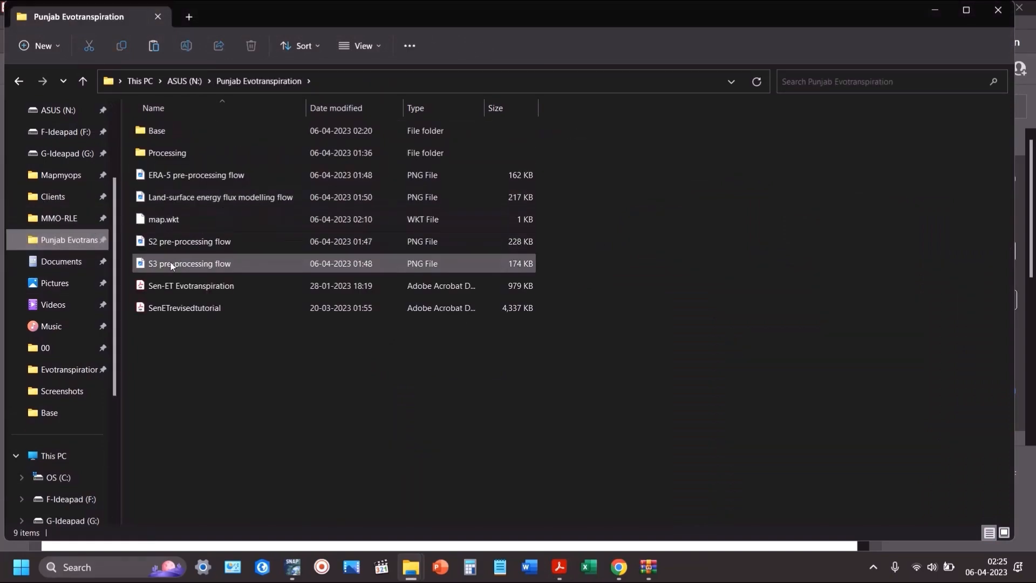
{"action": "double_click", "coordinate": [171, 244]}
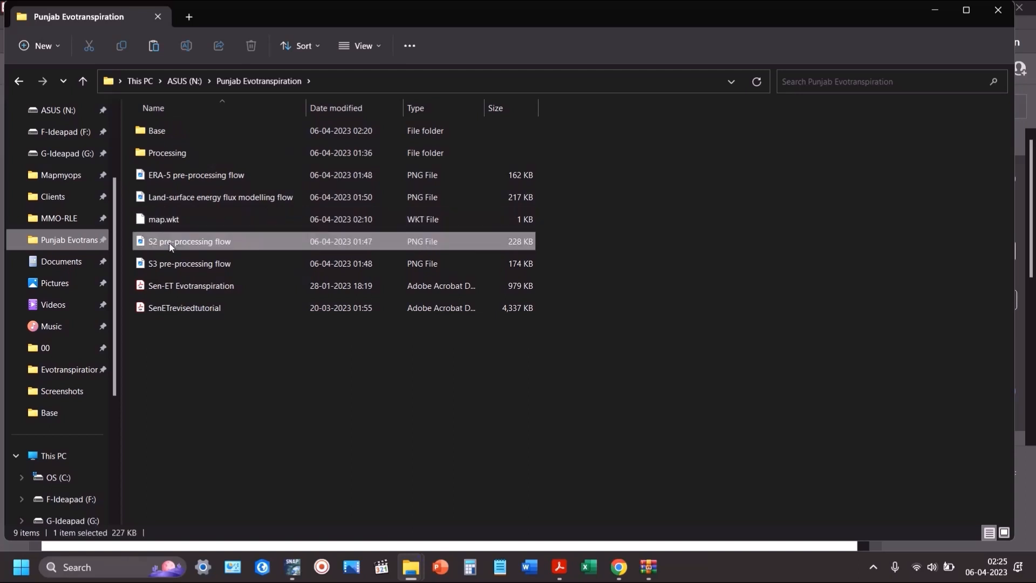
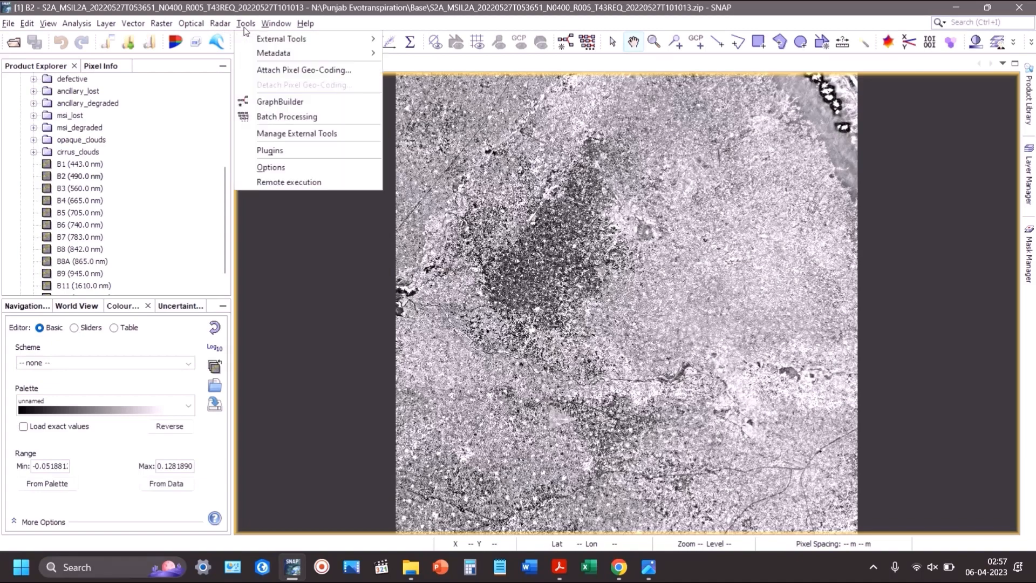
Step: Review the available, downloaded and installed SNAP plugins, widening the name column to read the Sen-ET tool adapter entries such as structuralParams
{"action": "left_click", "coordinate": [282, 149]}
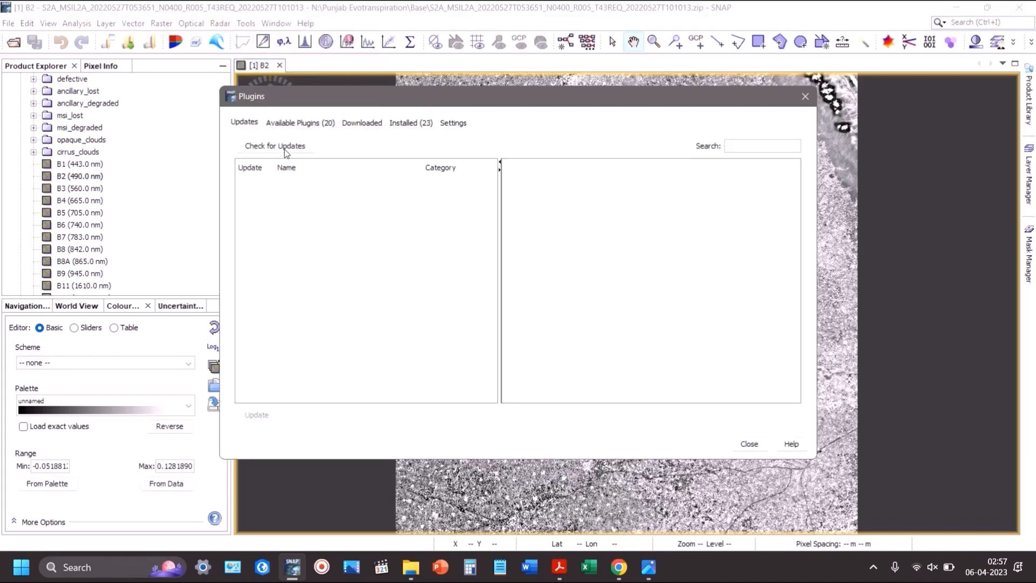
{"action": "left_click", "coordinate": [300, 124]}
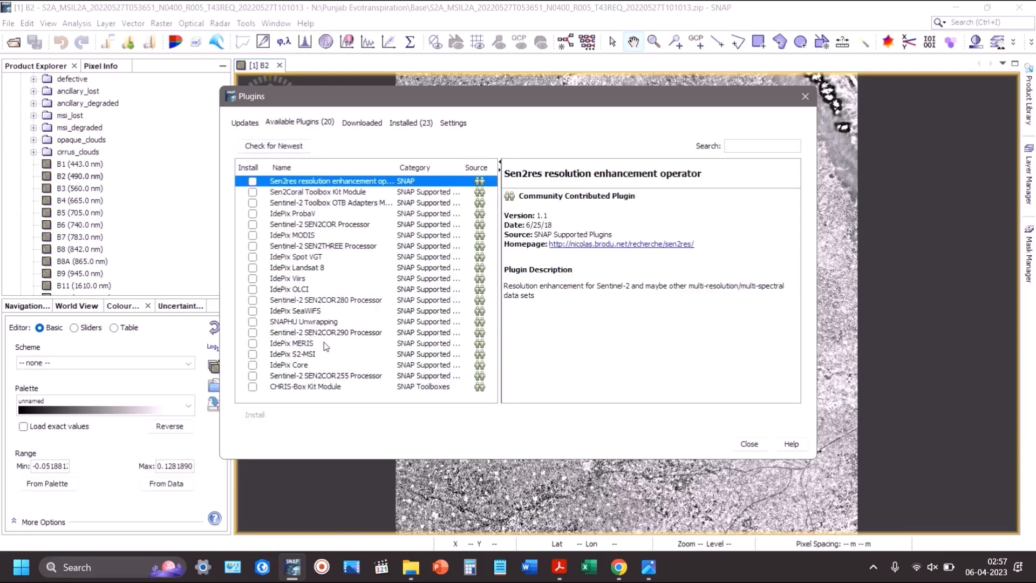
{"action": "left_click", "coordinate": [354, 122]}
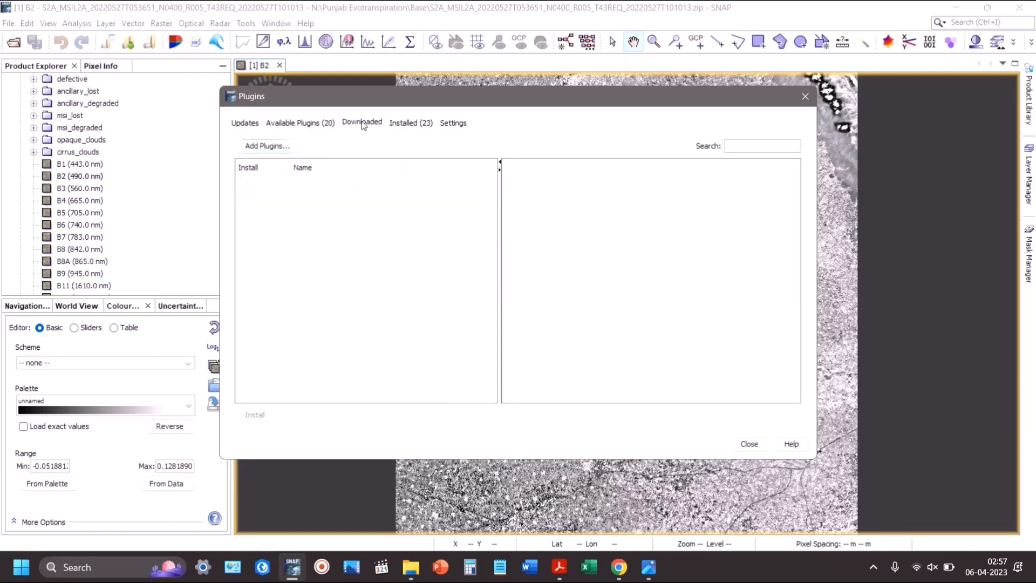
{"action": "left_click", "coordinate": [407, 124]}
{"action": "scroll", "coordinate": [353, 294], "scroll_direction": "down", "scroll_amount": 1}
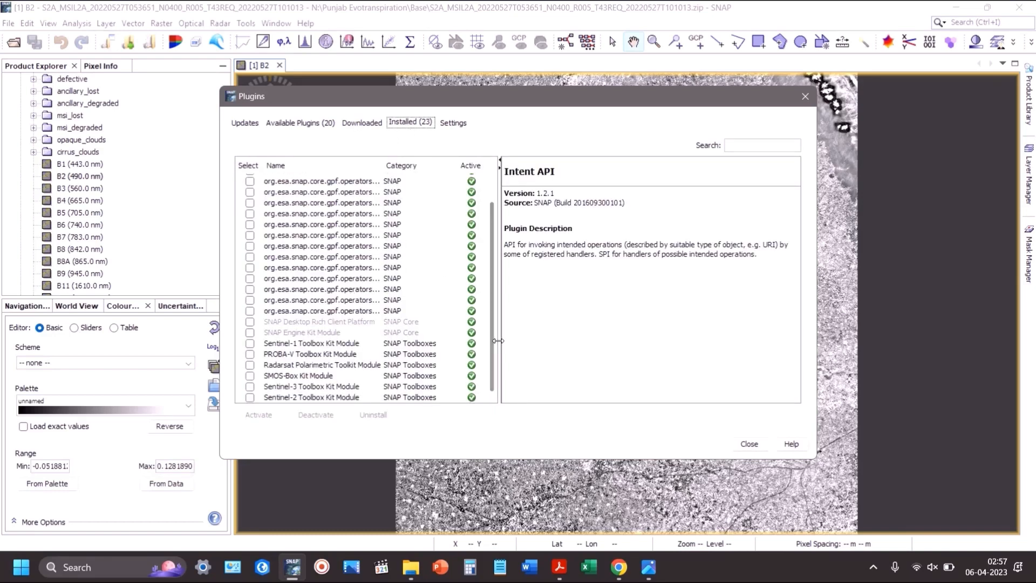
{"action": "scroll", "coordinate": [494, 331], "scroll_direction": "up", "scroll_amount": 2}
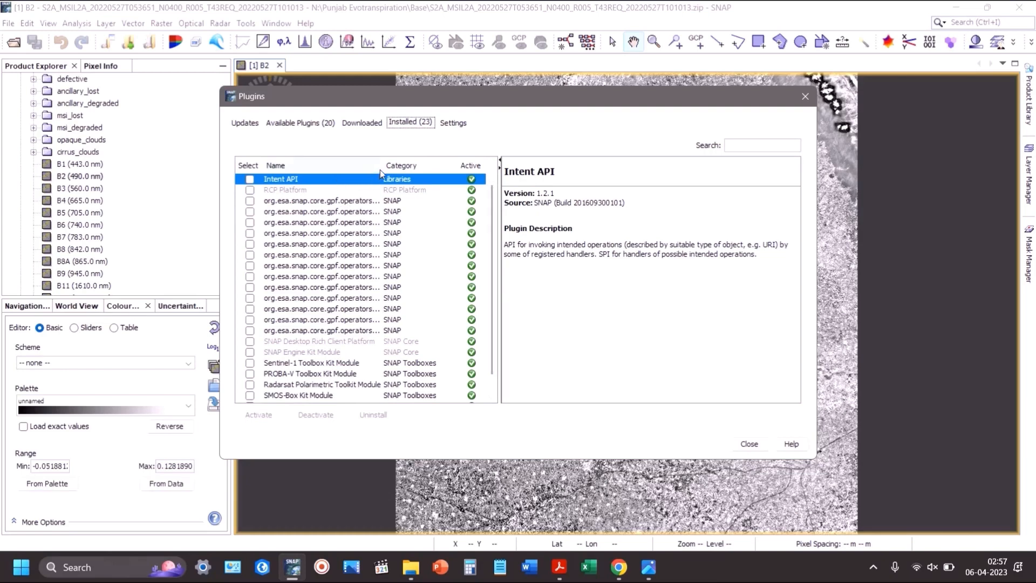
{"action": "left_click_drag", "start_coordinate": [381, 165], "coordinate": [477, 173]}
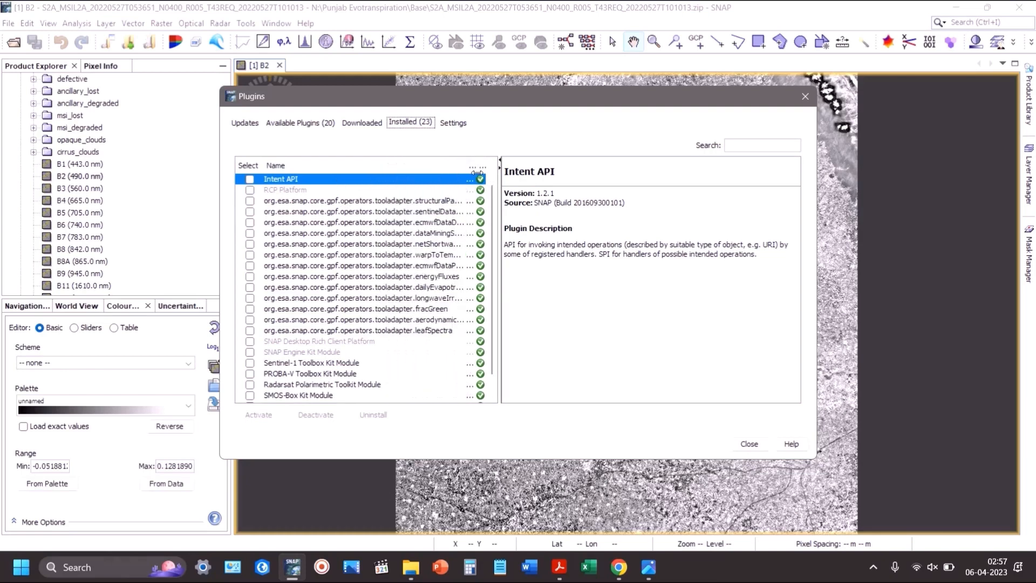
{"action": "left_click", "coordinate": [421, 201]}
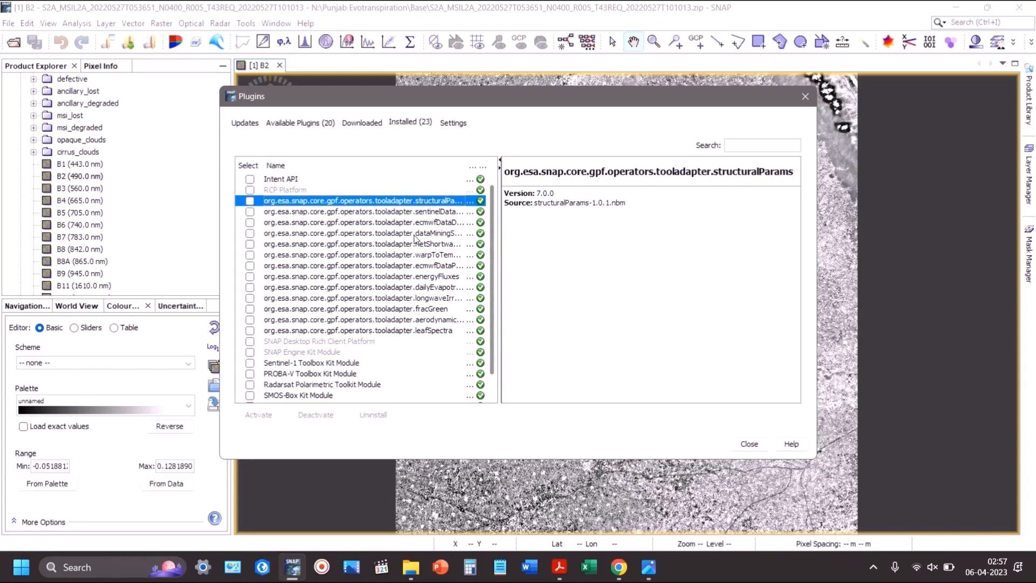
{"action": "left_click", "coordinate": [330, 125]}
{"action": "left_click", "coordinate": [350, 124]}
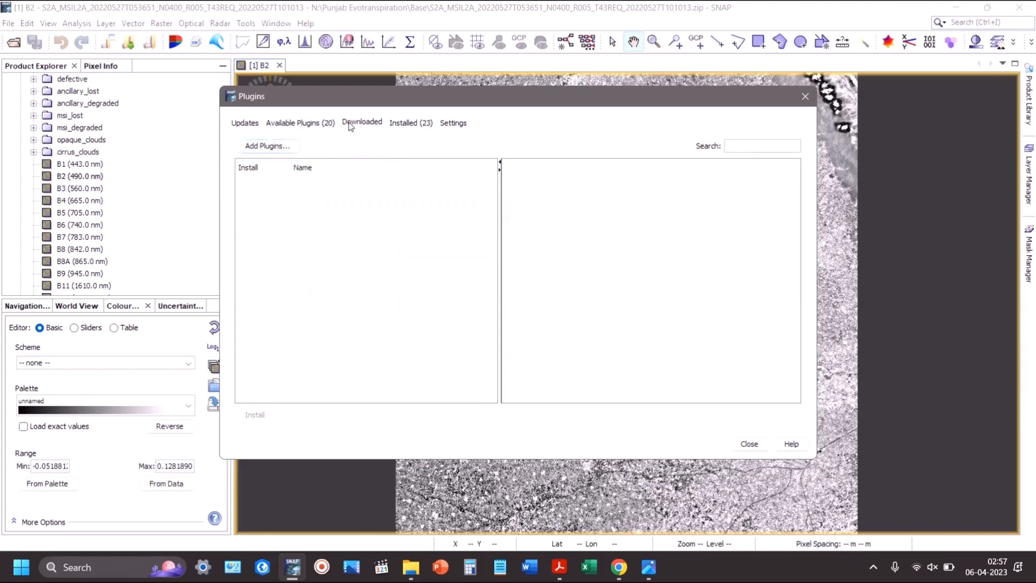
{"action": "left_click", "coordinate": [804, 98]}
Step: Display the list of SEN-ET operators available for optical thematic land processing
{"action": "left_click", "coordinate": [247, 24]}
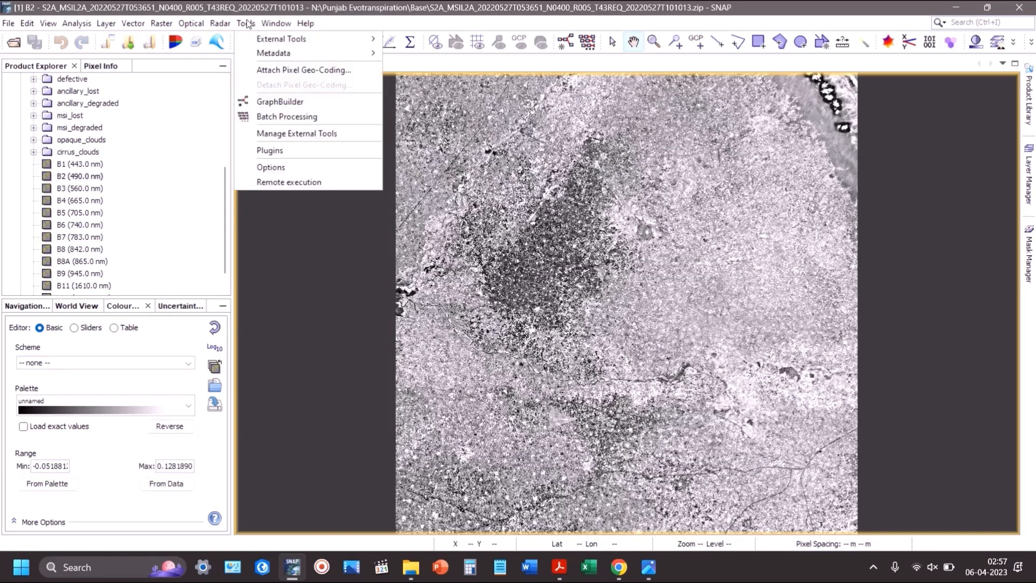
{"action": "mouse_move", "coordinate": [182, 24]}
{"action": "mouse_move", "coordinate": [257, 102]}
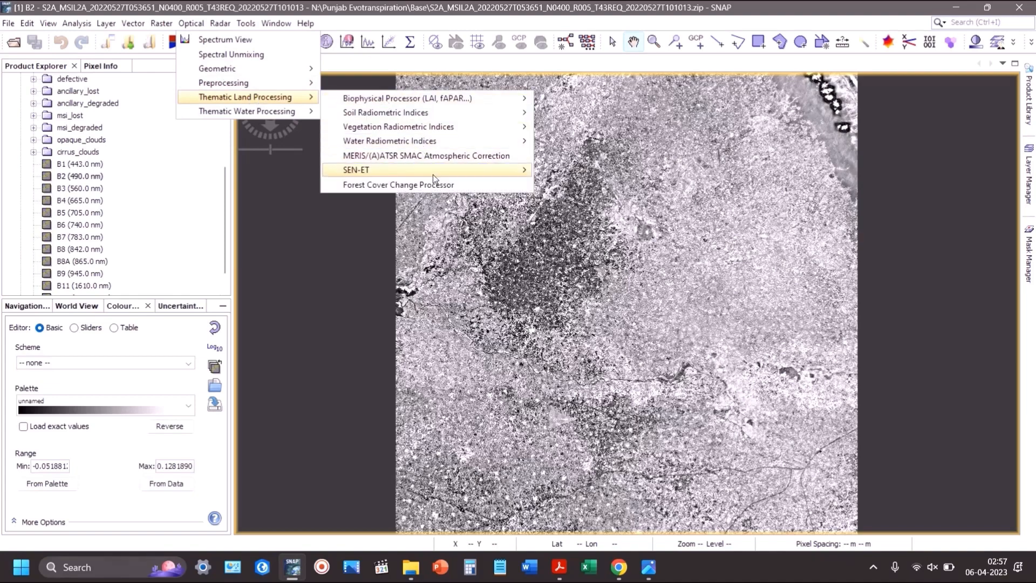
{"action": "mouse_move", "coordinate": [438, 169]}
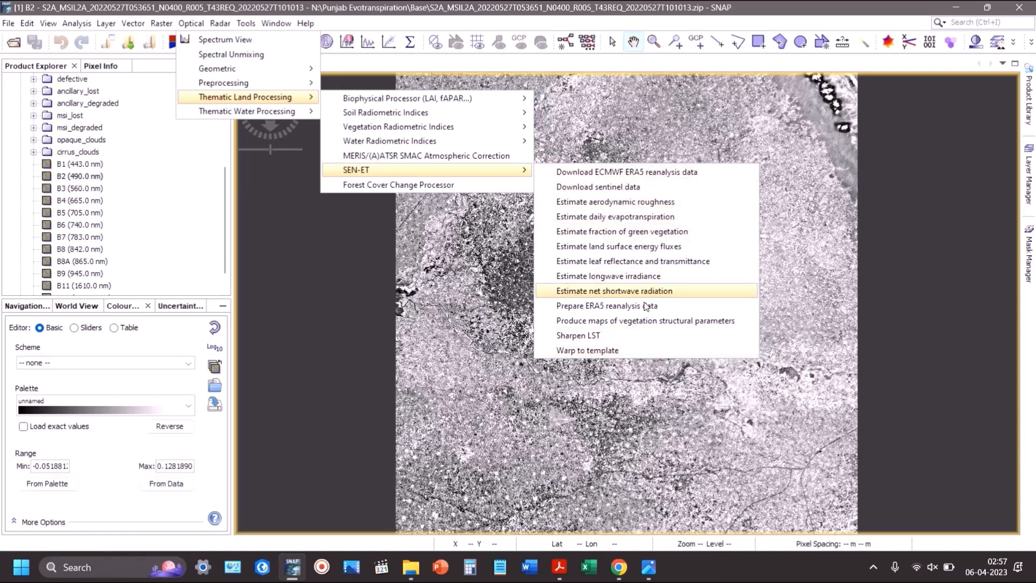
{"action": "mouse_move", "coordinate": [410, 98]}
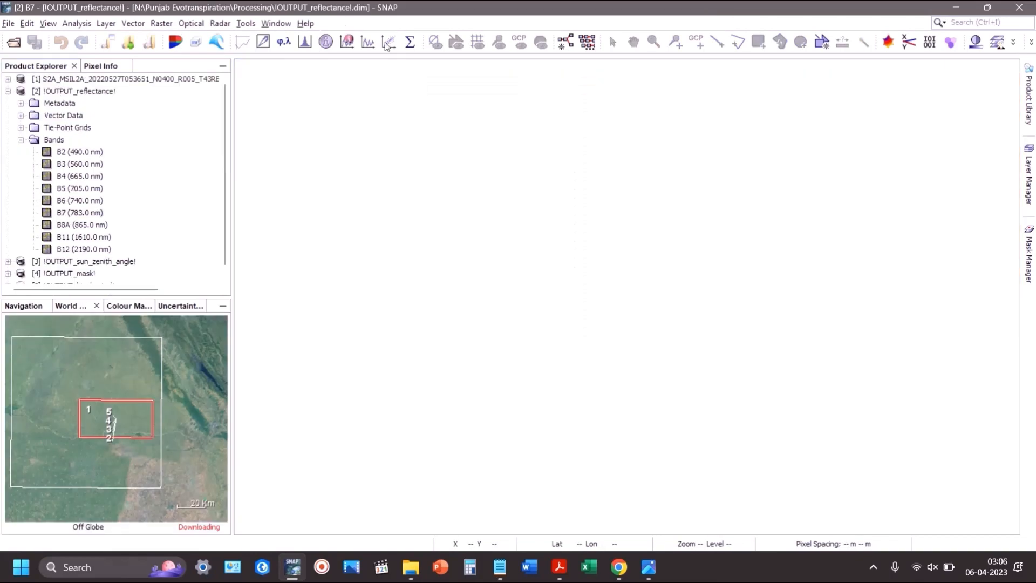
Step: Examine SNAP's layer, performance, Sentinel-1 and Sentinel-2 toolbox options, focusing on the VM parameters and cache size
{"action": "left_click", "coordinate": [244, 24]}
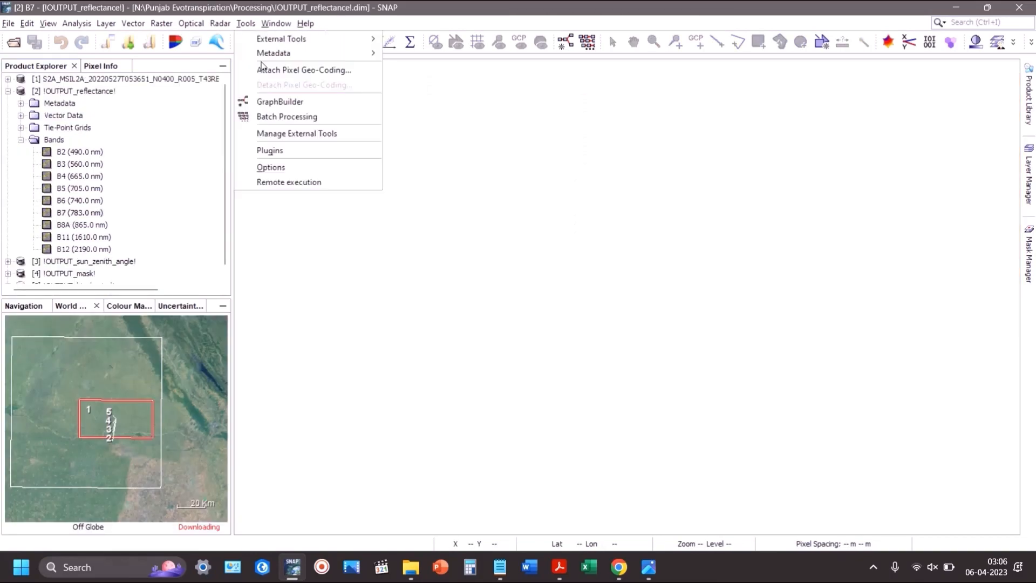
{"action": "left_click", "coordinate": [328, 169]}
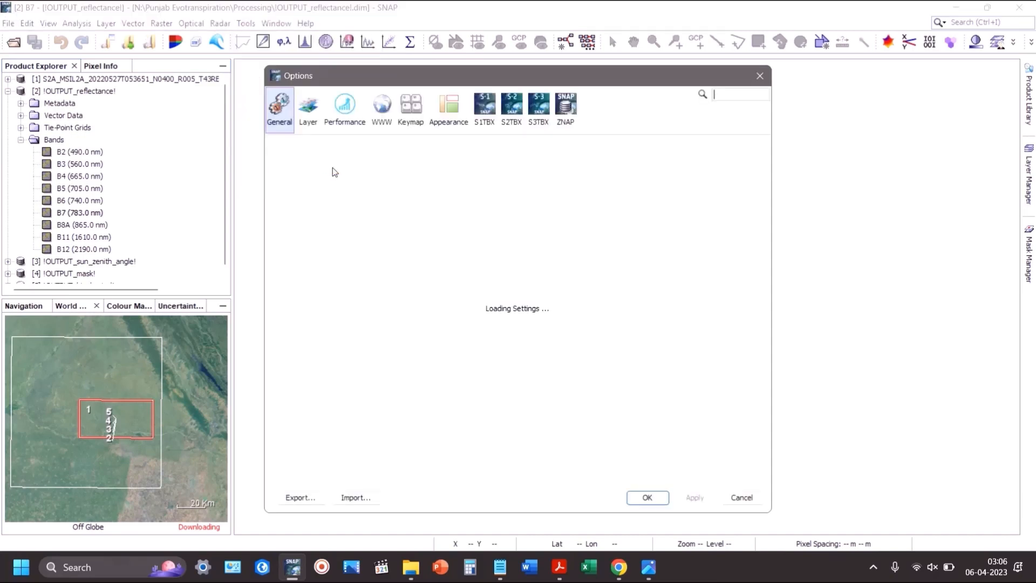
{"action": "left_click", "coordinate": [309, 108]}
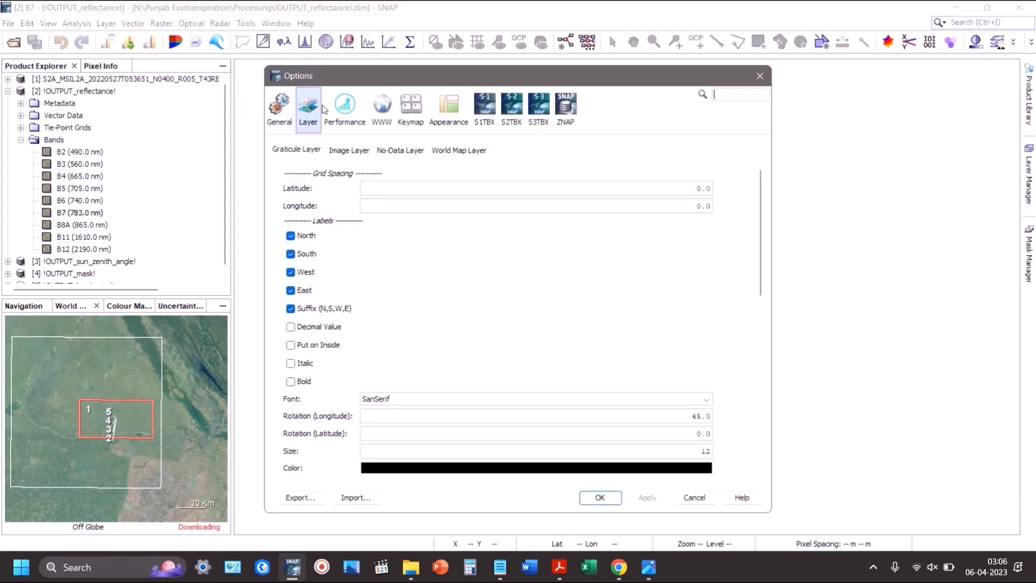
{"action": "left_click", "coordinate": [344, 109]}
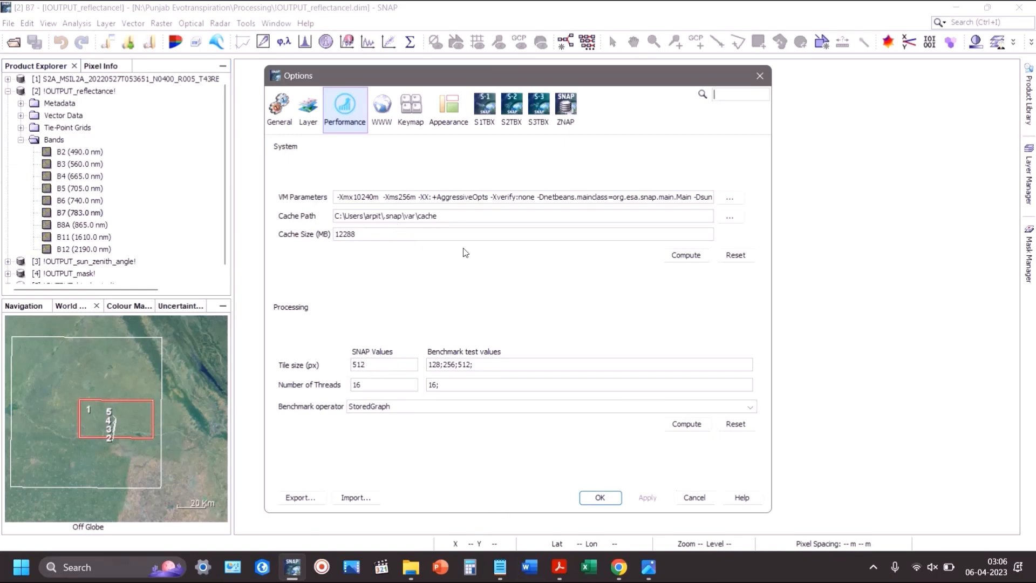
{"action": "key", "text": "Tab"}
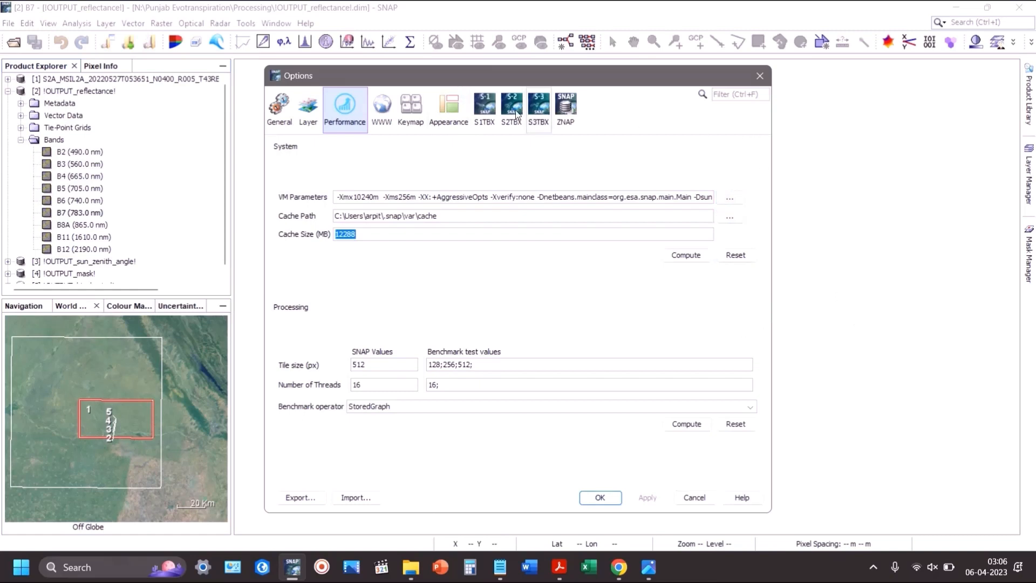
{"action": "left_click", "coordinate": [489, 110]}
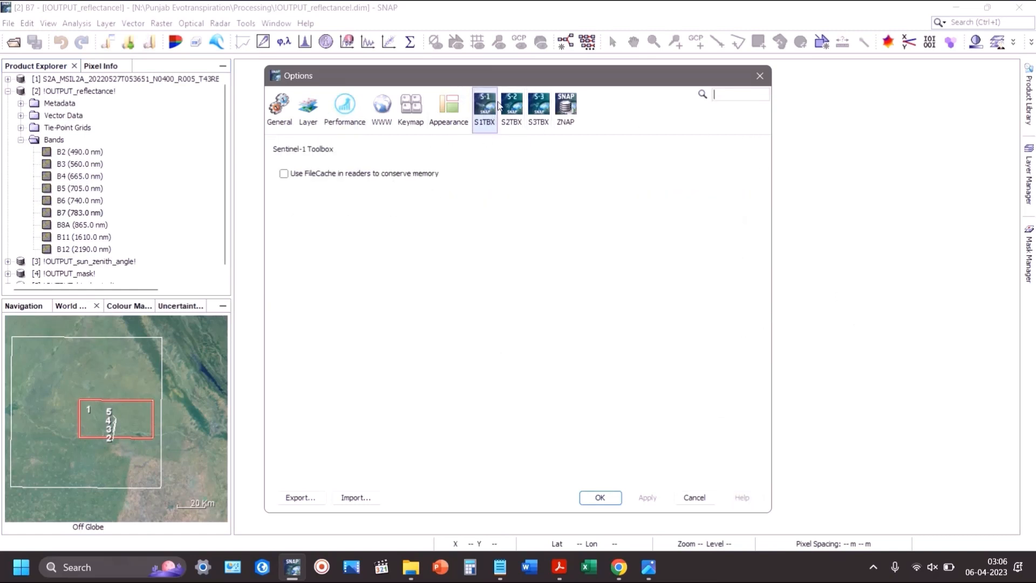
{"action": "left_click", "coordinate": [502, 106]}
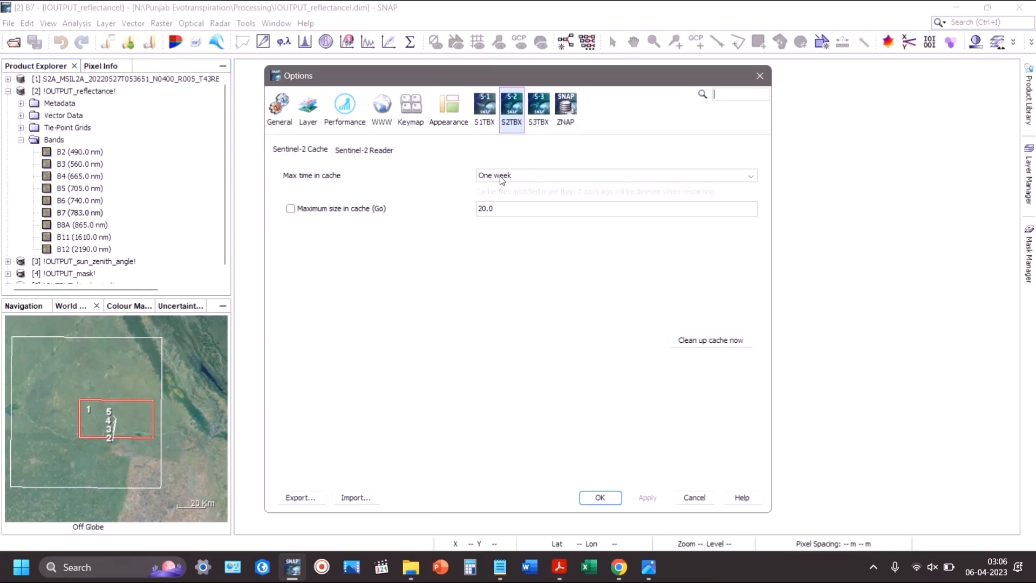
{"action": "left_click", "coordinate": [344, 108]}
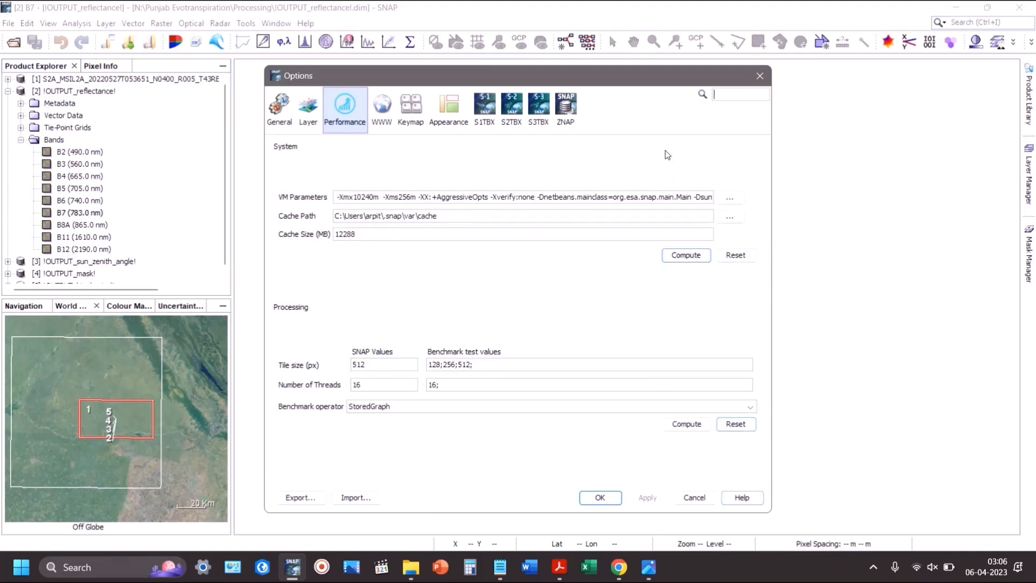
{"action": "left_click", "coordinate": [759, 76]}
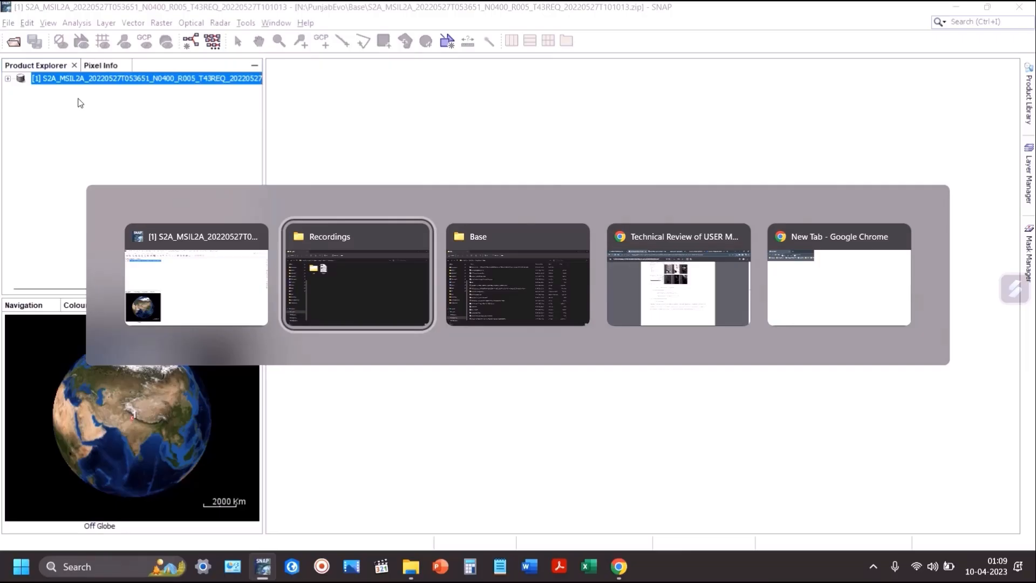
Step: Switch to the Base folder in File Explorer and open the S2 pre-processing flow image
{"action": "key", "text": "alt+Tab"}
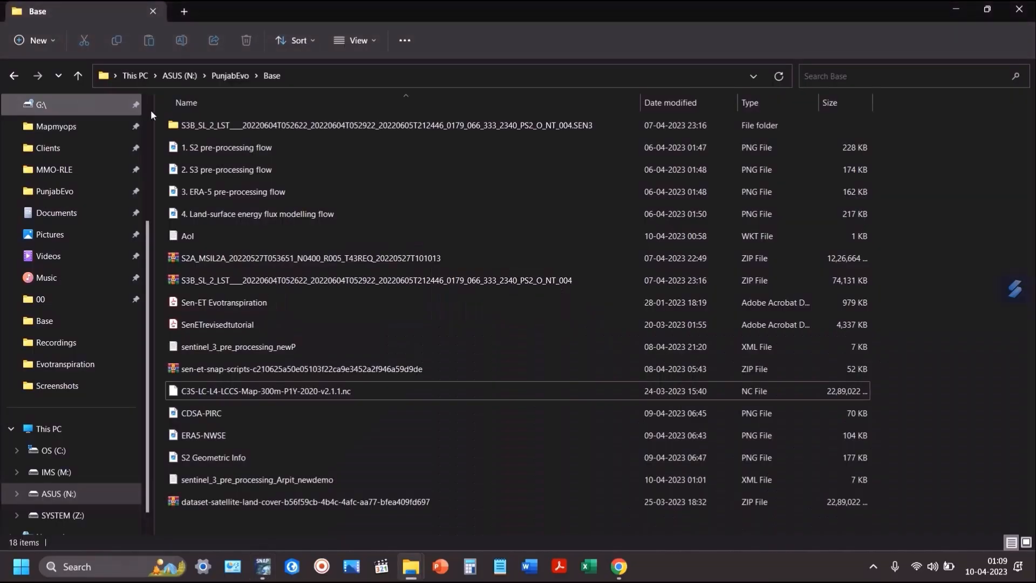
{"action": "double_click", "coordinate": [266, 149]}
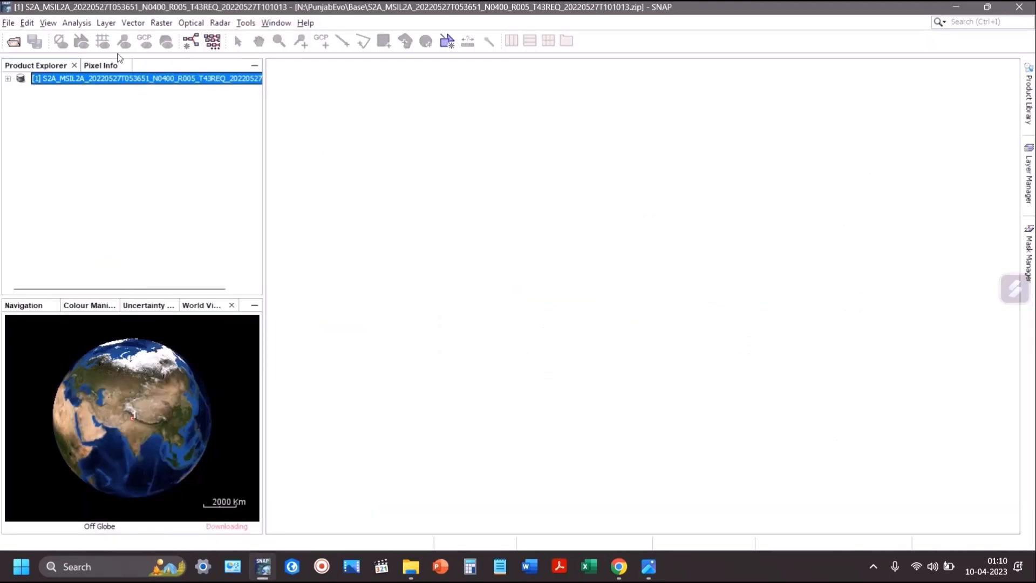
Step: Load the sentinel_2_pre_processing graph from the sen-et-snap-scripts graphs folder into Graph Builder in SNAP
{"action": "left_click", "coordinate": [246, 23]}
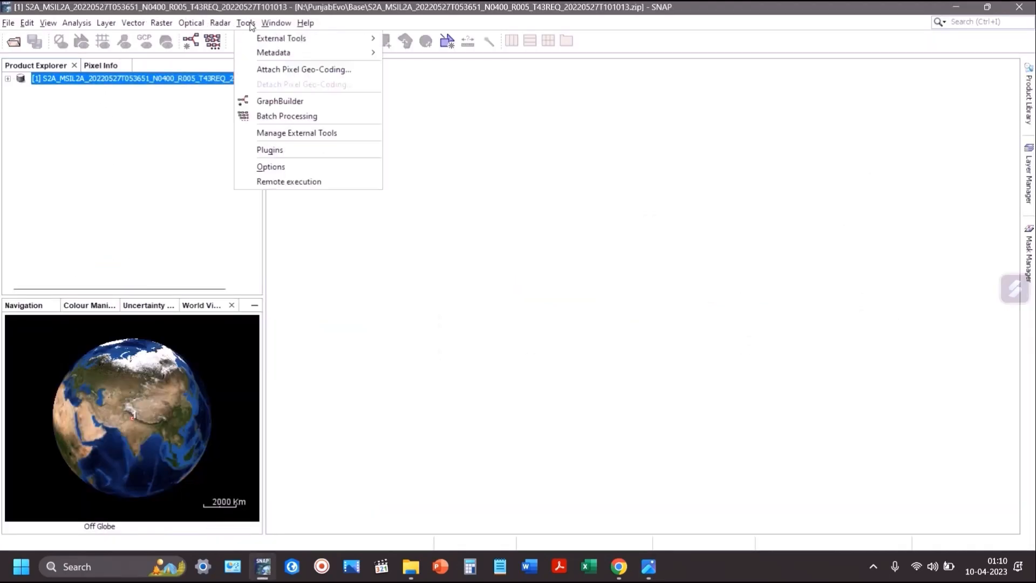
{"action": "left_click", "coordinate": [291, 102]}
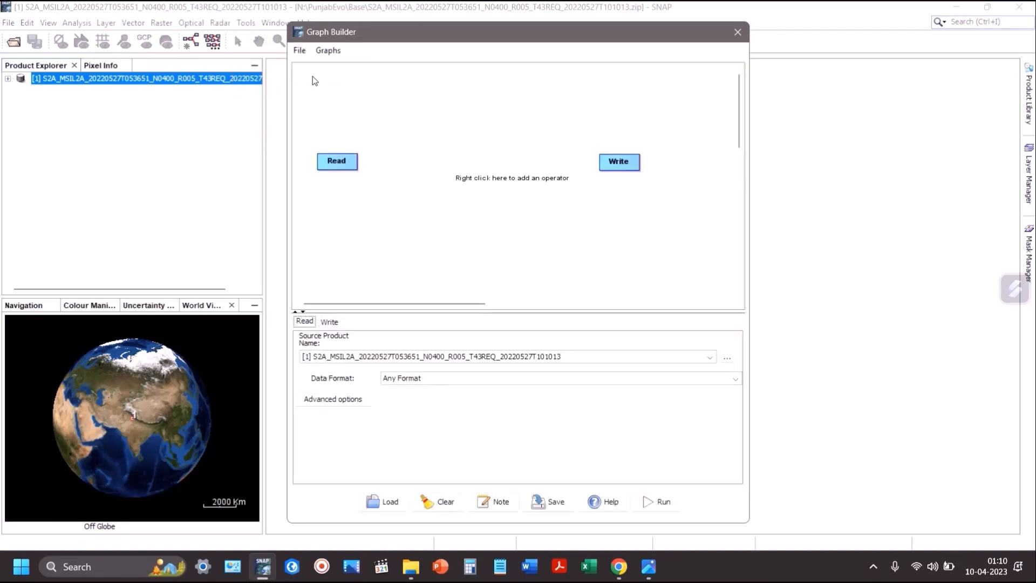
{"action": "left_click", "coordinate": [296, 53]}
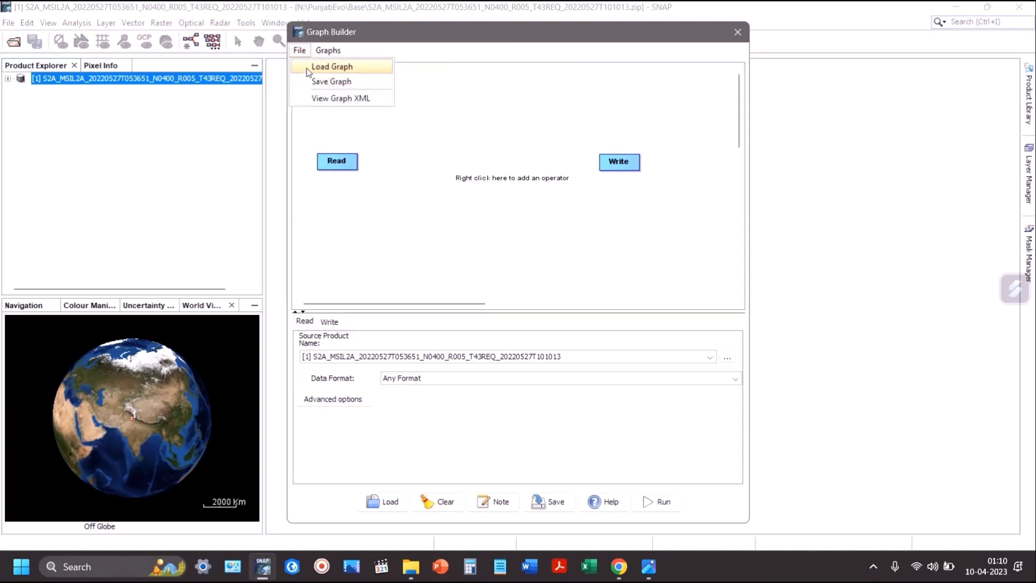
{"action": "left_click", "coordinate": [306, 69]}
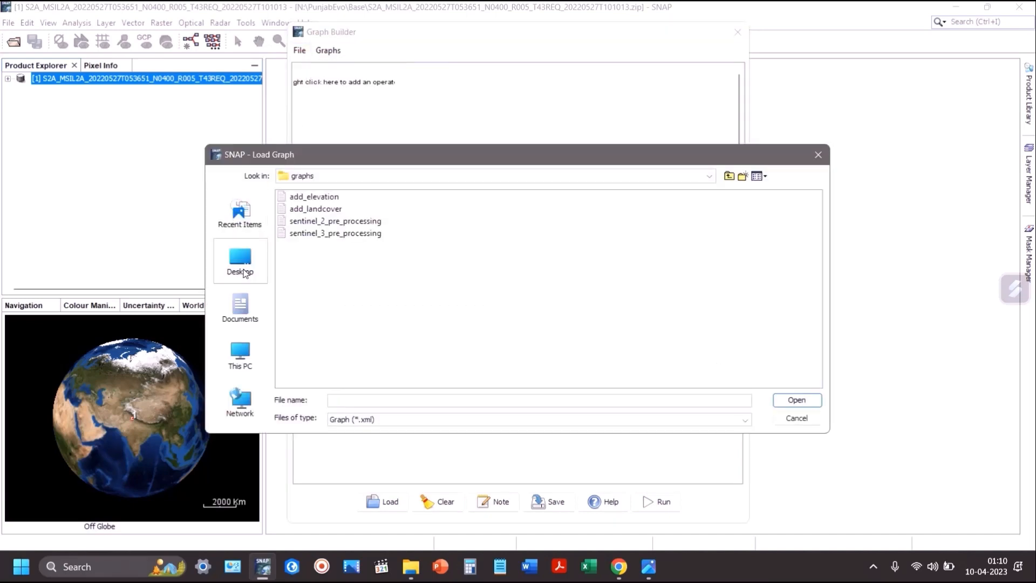
{"action": "left_click", "coordinate": [330, 178]}
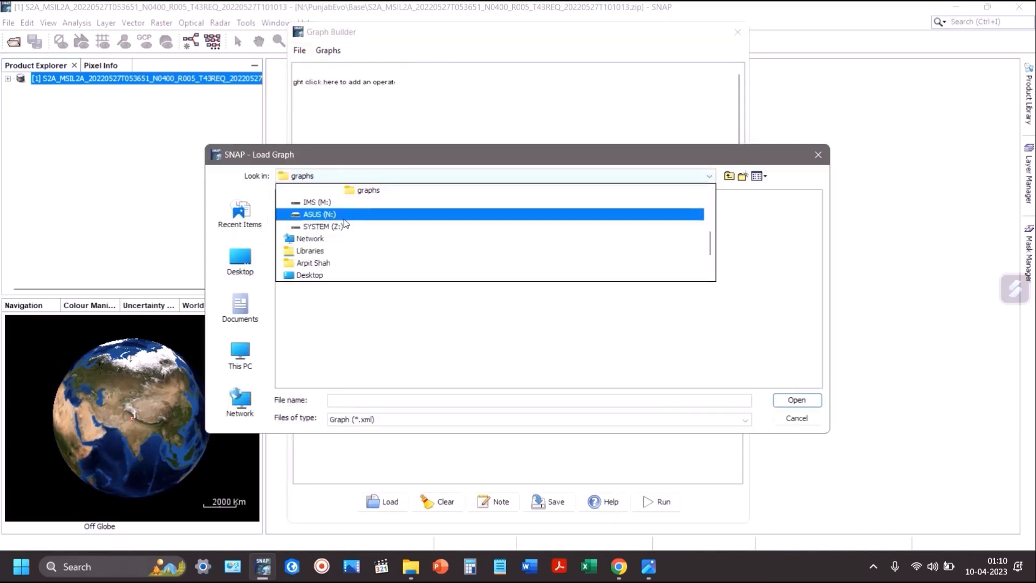
{"action": "scroll", "coordinate": [346, 216], "scroll_direction": "up", "scroll_amount": 2}
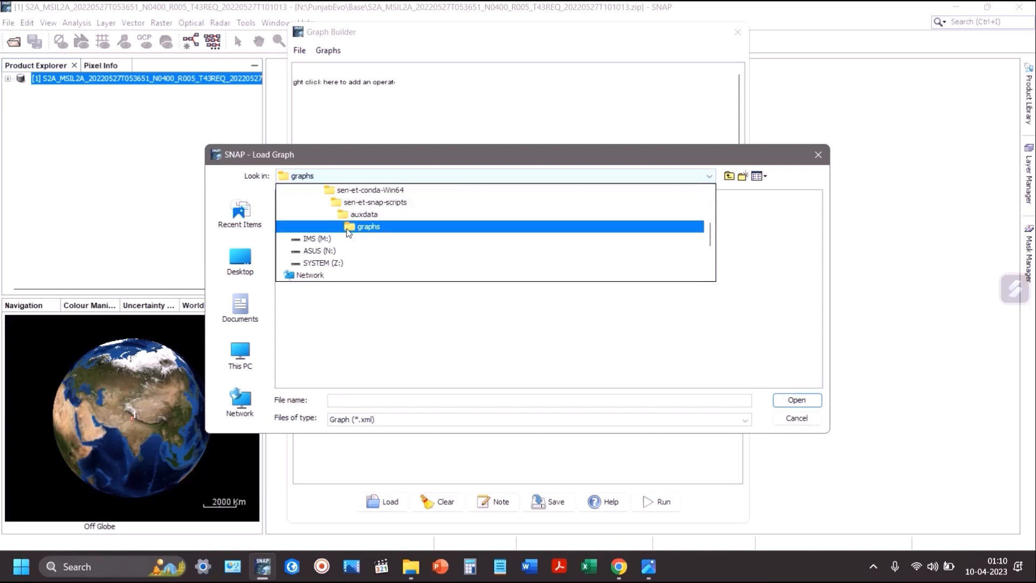
{"action": "left_click", "coordinate": [298, 226]}
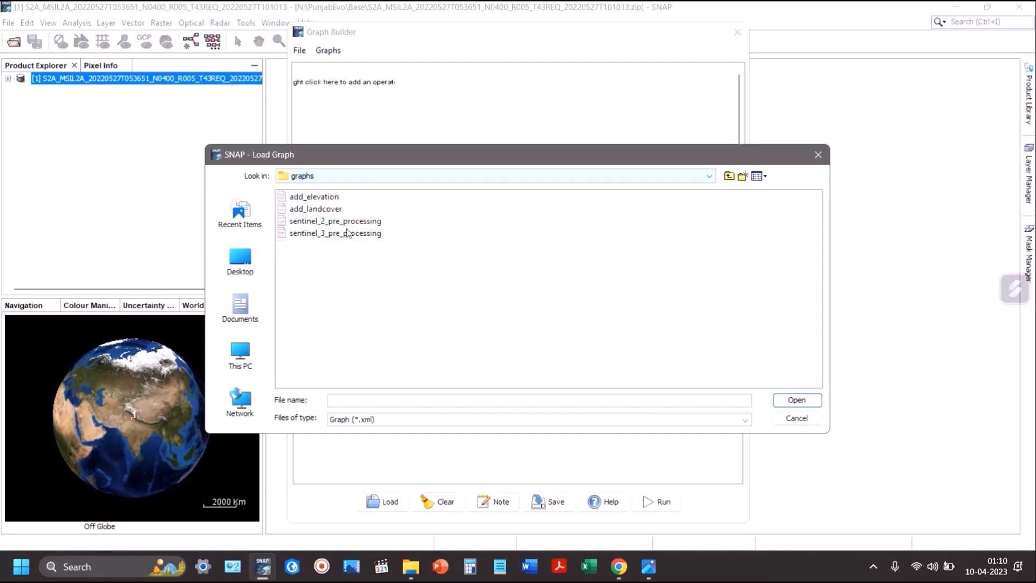
{"action": "left_click", "coordinate": [319, 221]}
{"action": "left_click", "coordinate": [797, 400]}
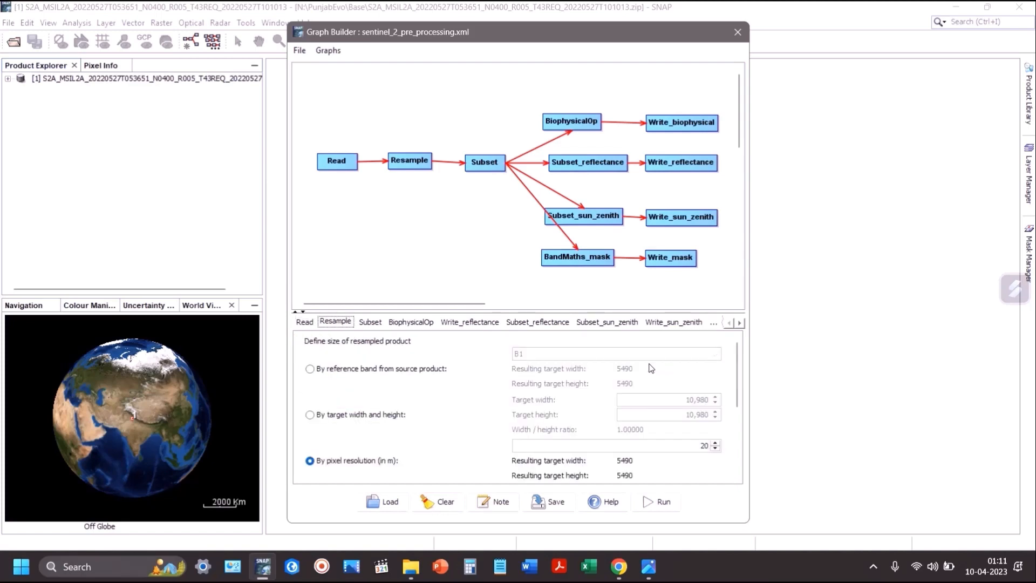
Step: Review the Resample operator's pixel resolution and its upsampling, downsampling and flag downsampling methods
{"action": "scroll", "coordinate": [743, 378], "scroll_direction": "down", "scroll_amount": 3}
{"action": "scroll", "coordinate": [742, 377], "scroll_direction": "down", "scroll_amount": 3}
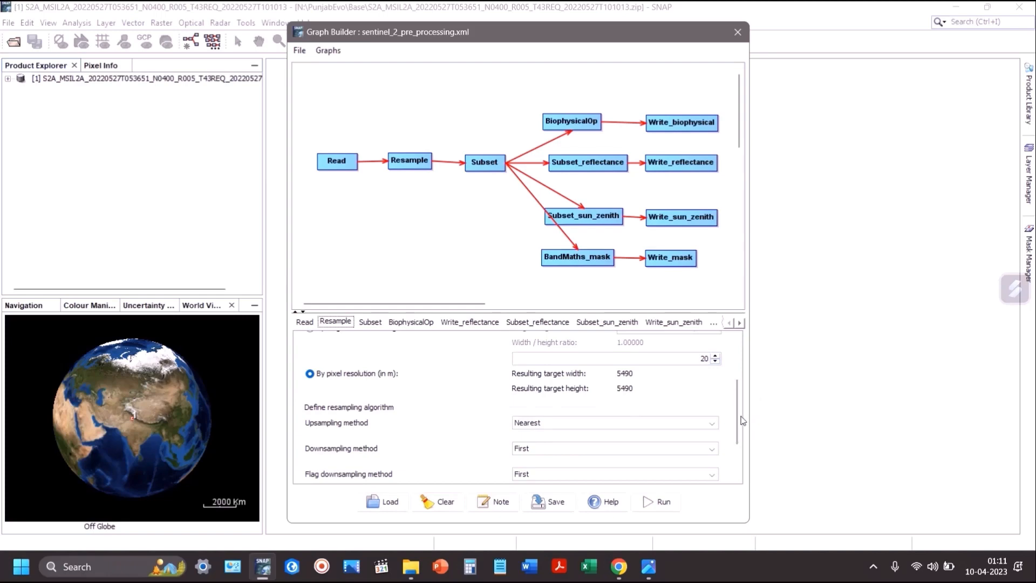
{"action": "left_click_drag", "start_coordinate": [738, 406], "coordinate": [737, 360]}
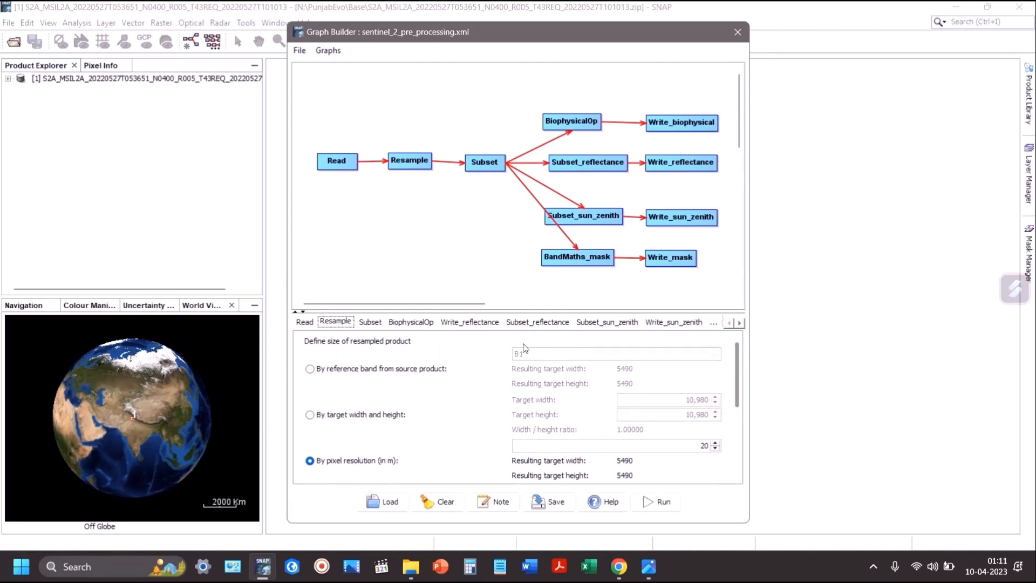
Step: Review which source bands the Subset operator selects, from the reflectance bands through the quality bands
{"action": "left_click", "coordinate": [369, 321]}
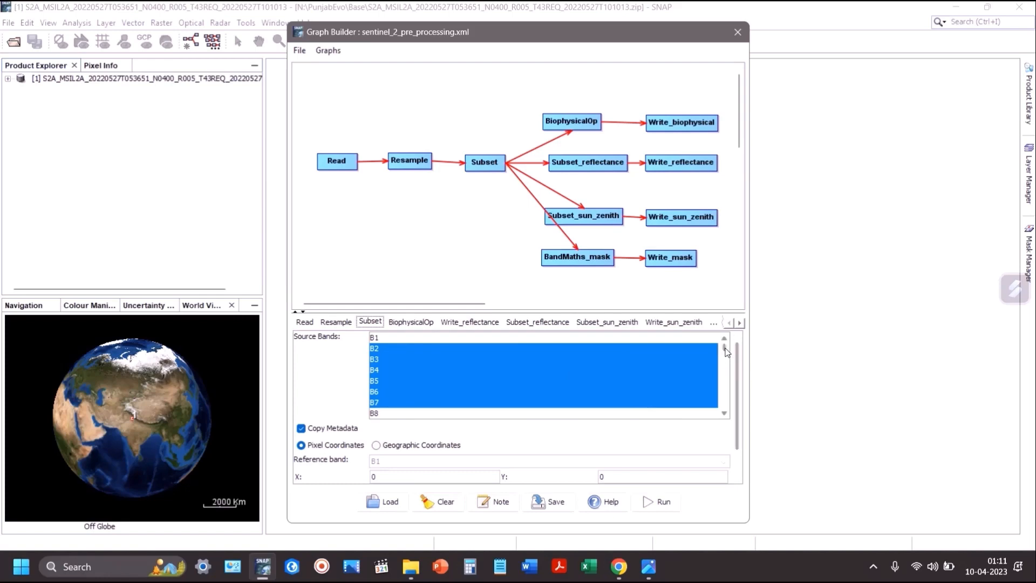
{"action": "scroll", "coordinate": [726, 355], "scroll_direction": "down", "scroll_amount": 2}
{"action": "scroll", "coordinate": [726, 353], "scroll_direction": "down", "scroll_amount": 2}
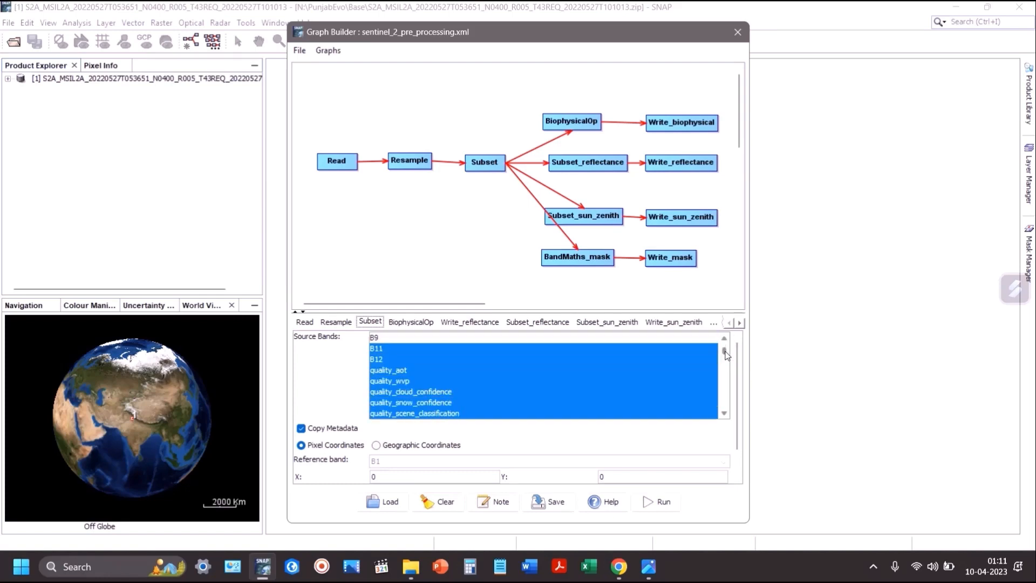
{"action": "left_click_drag", "start_coordinate": [725, 355], "coordinate": [724, 354]}
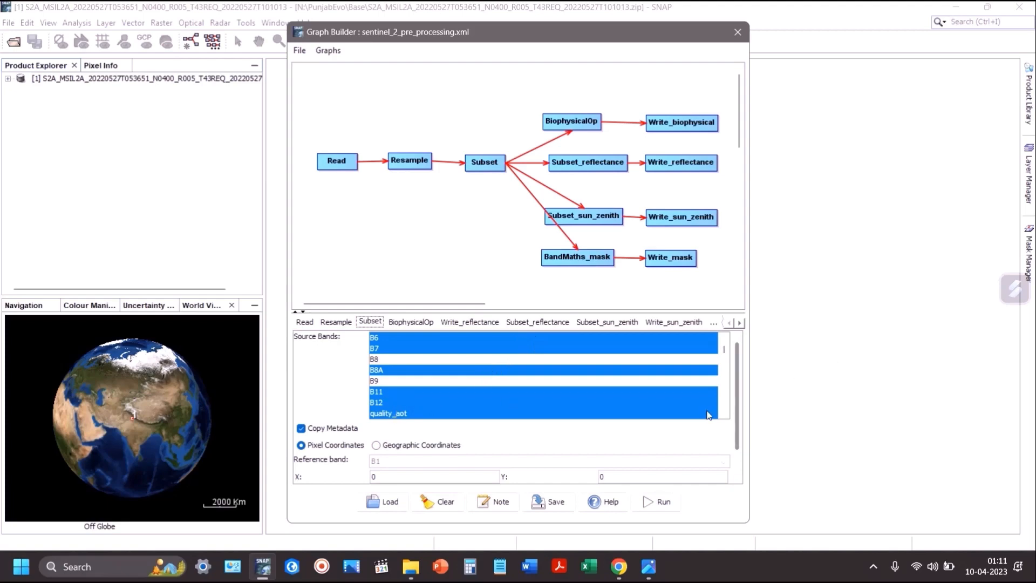
{"action": "left_click", "coordinate": [724, 413]}
{"action": "left_click", "coordinate": [724, 414]}
{"action": "scroll", "coordinate": [724, 413], "scroll_direction": "down", "scroll_amount": 2}
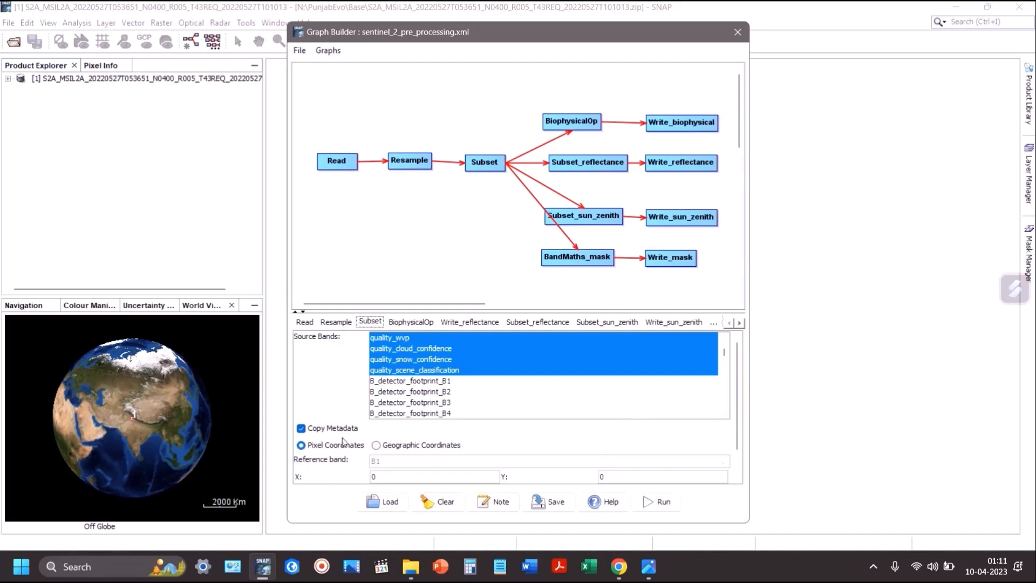
Step: Set the Subset operator to define its extent by geographic coordinates instead of pixel coordinates
{"action": "scroll", "coordinate": [742, 443], "scroll_direction": "down", "scroll_amount": 2}
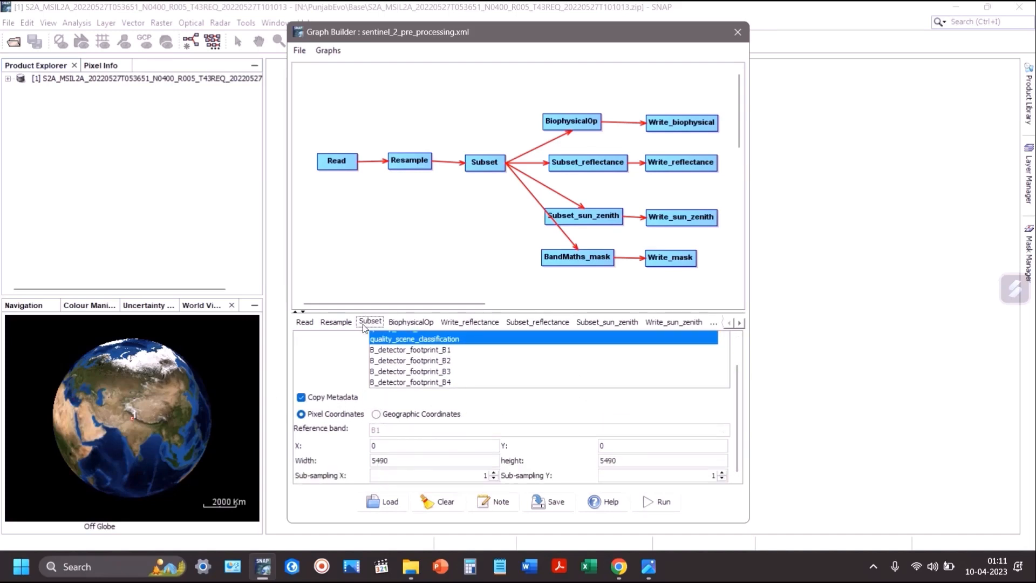
{"action": "left_click", "coordinate": [376, 414]}
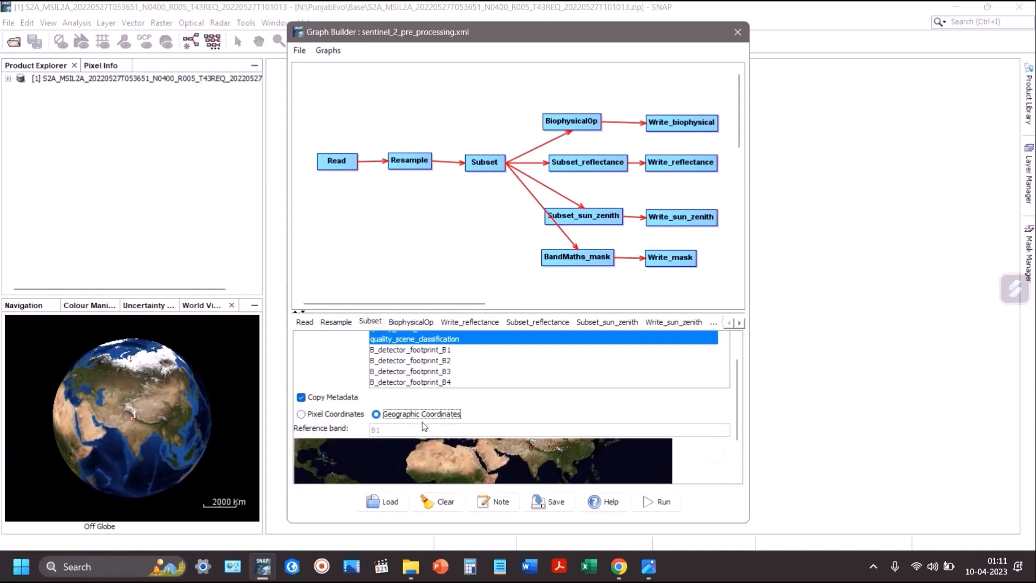
{"action": "scroll", "coordinate": [743, 431], "scroll_direction": "down", "scroll_amount": 2}
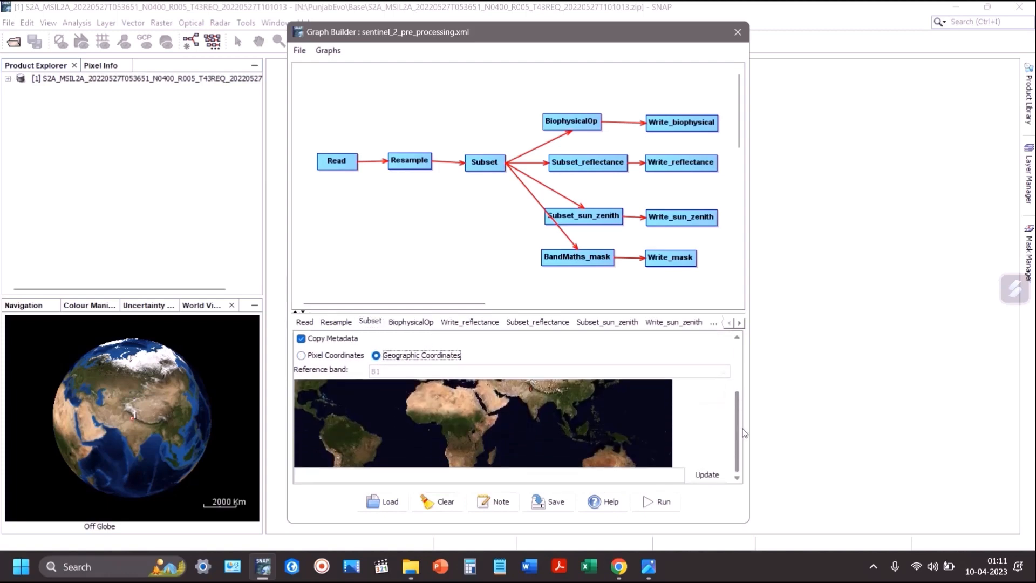
Step: Switch to the Base folder in File Explorer, open the AoI WKT file and copy its entire polygon text
{"action": "key", "text": "alt+Tab"}
{"action": "key", "text": "alt+Tab"}
{"action": "key", "text": "alt+Tab"}
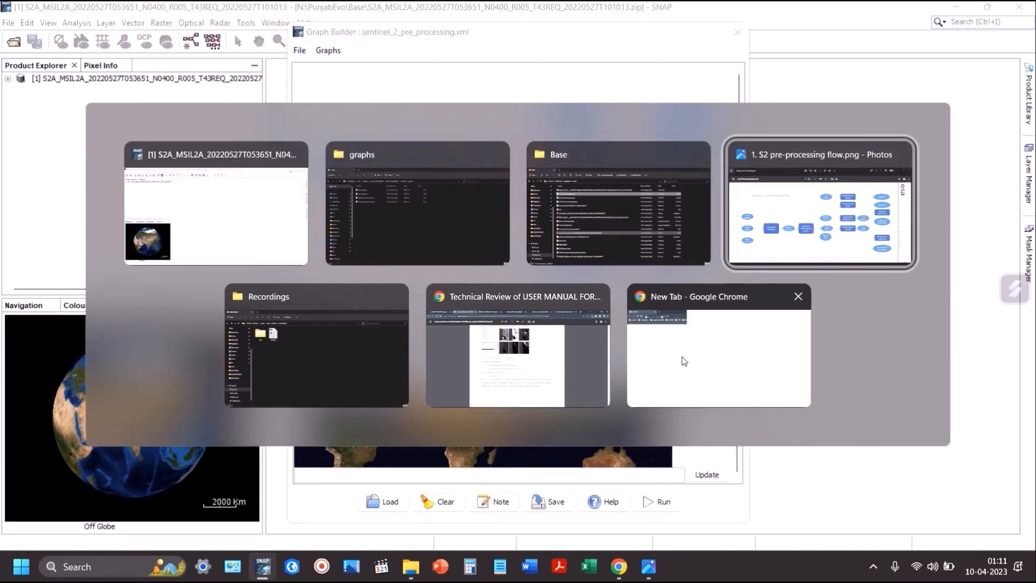
{"action": "key", "text": "alt+Tab"}
{"action": "key", "text": "alt+Tab"}
{"action": "key", "text": "alt+Tab"}
{"action": "key", "text": "alt+Tab"}
{"action": "key", "text": "alt+Tab"}
{"action": "key", "text": "alt+Tab"}
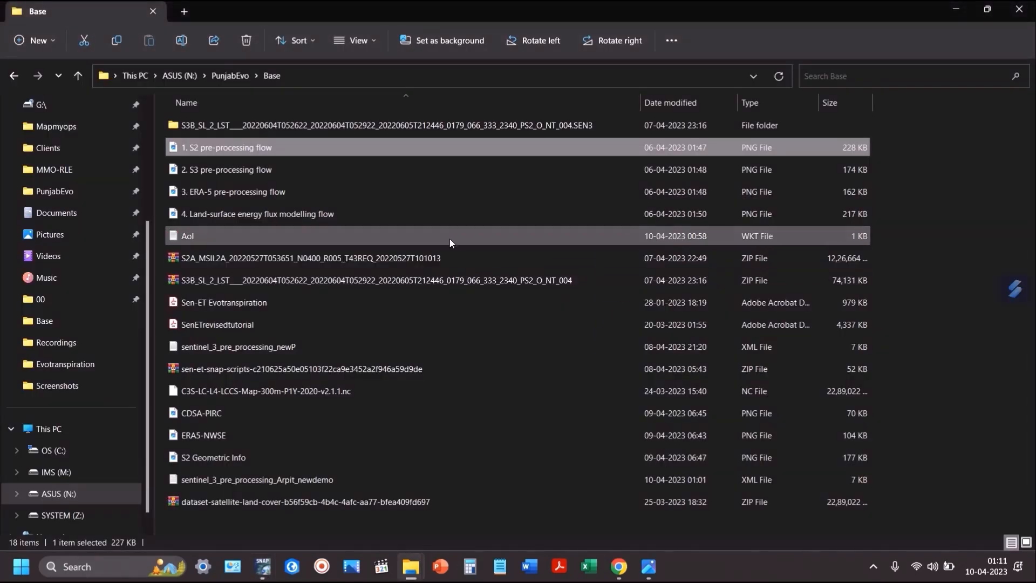
{"action": "left_click", "coordinate": [219, 241]}
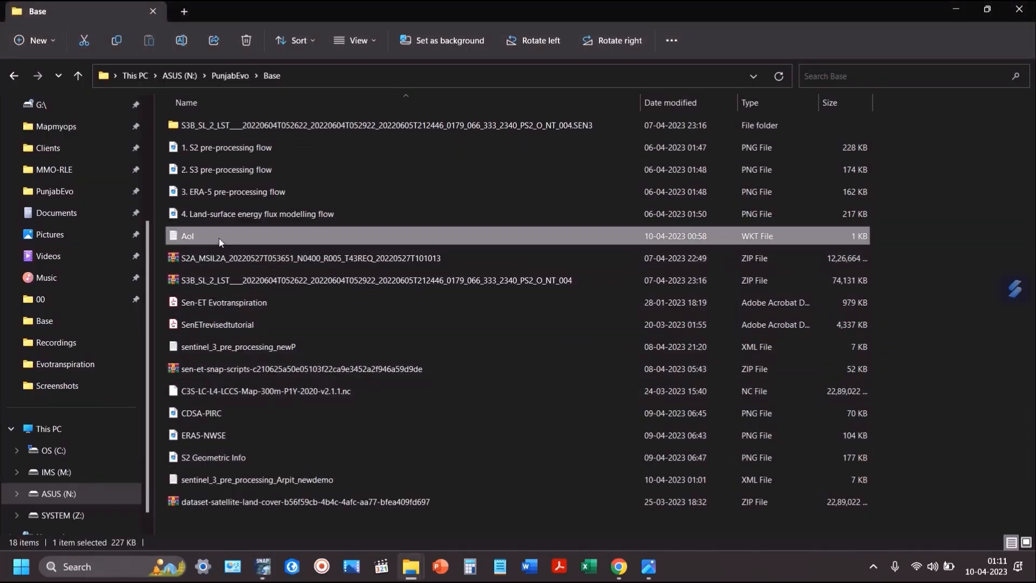
{"action": "double_click", "coordinate": [219, 241]}
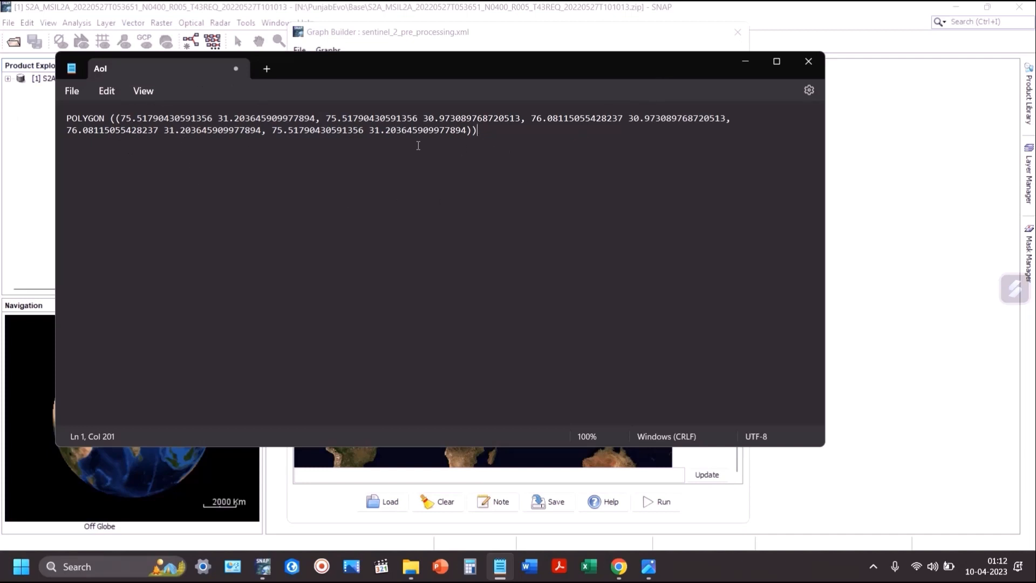
{"action": "left_click_drag", "start_coordinate": [461, 135], "coordinate": [477, 135]}
{"action": "key", "text": "ctrl+a"}
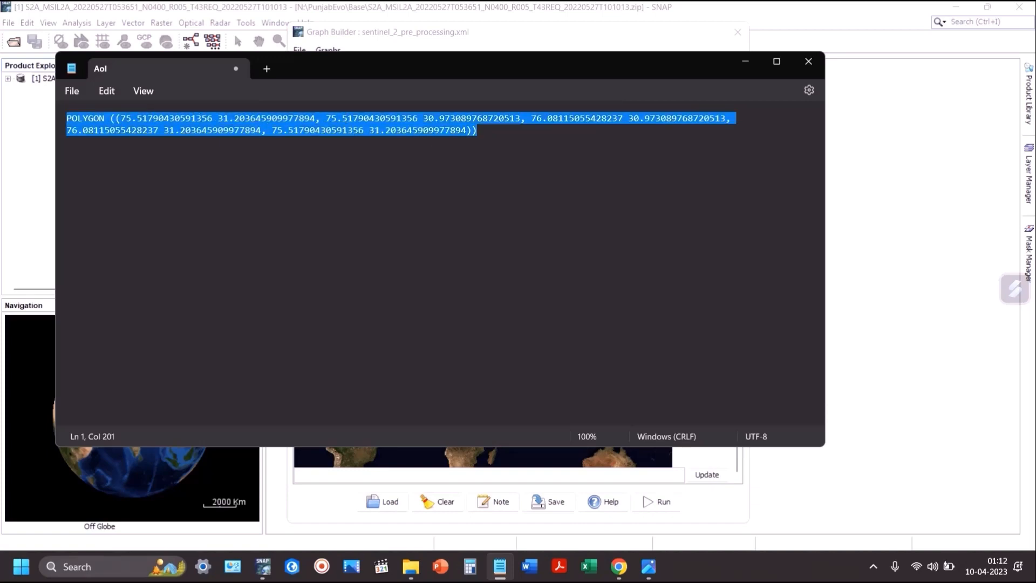
Step: Return to SNAP, paste the AoI polygon as the Subset operator's geographic region and update the map
{"action": "key", "text": "alt+Tab"}
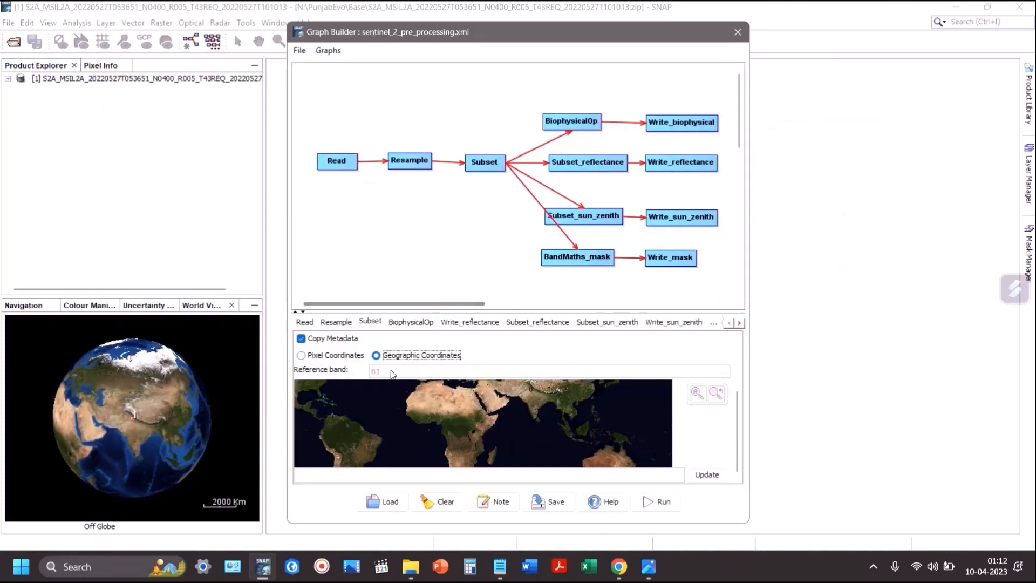
{"action": "left_click", "coordinate": [716, 394]}
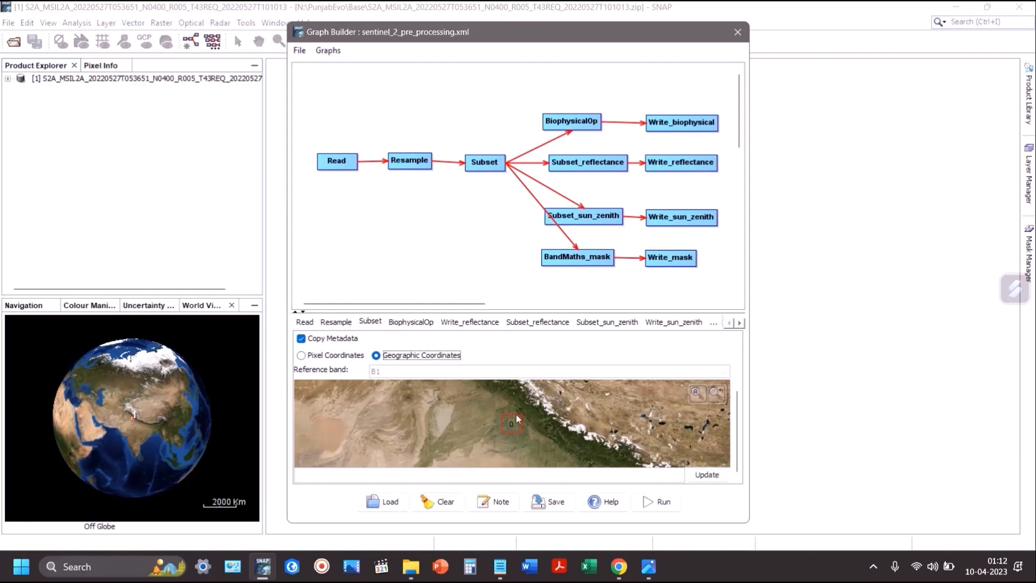
{"action": "left_click", "coordinate": [428, 471]}
{"action": "key", "text": "ctrl+v"}
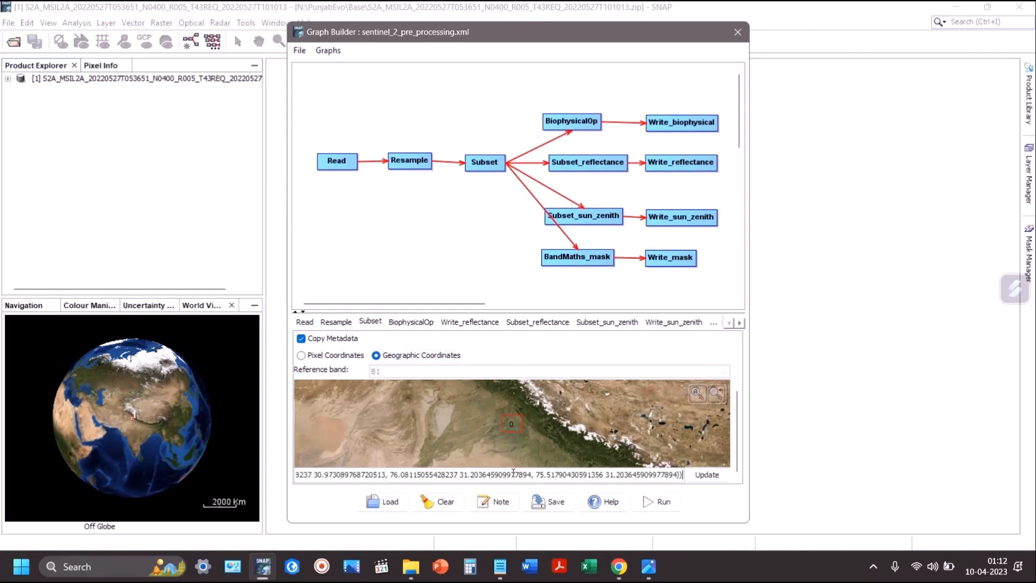
{"action": "left_click", "coordinate": [707, 475]}
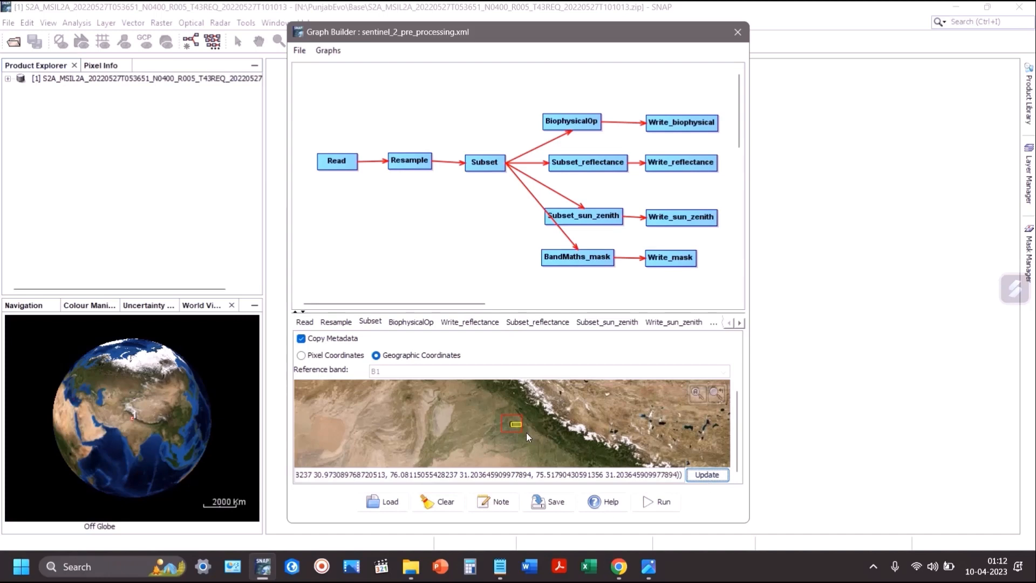
Step: Examine the Subset area on the map and the biophysical outputs enabled in the BiophysicalOp settings
{"action": "scroll", "coordinate": [523, 433], "scroll_direction": "up", "scroll_amount": 4}
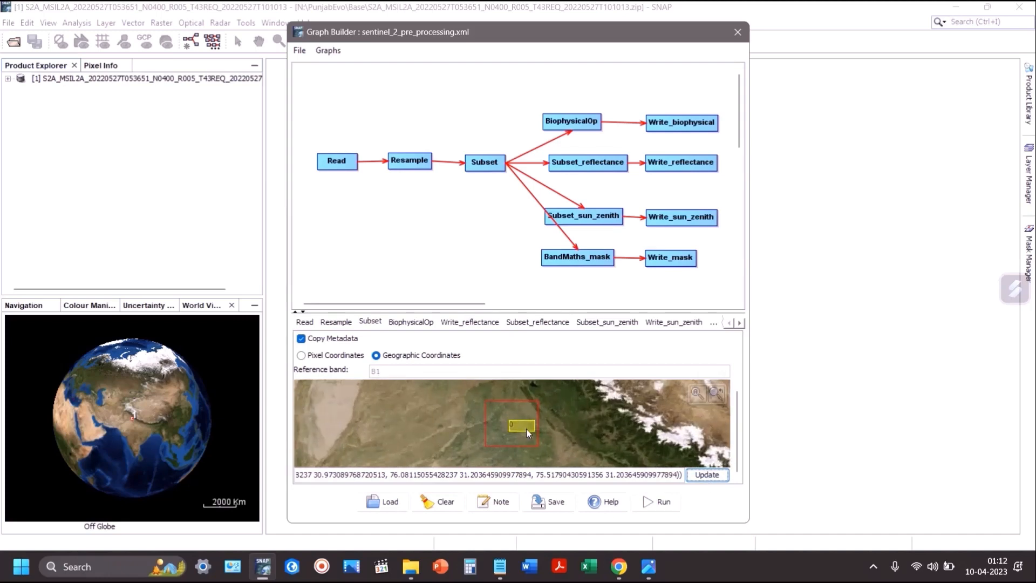
{"action": "scroll", "coordinate": [527, 429], "scroll_direction": "down", "scroll_amount": 2}
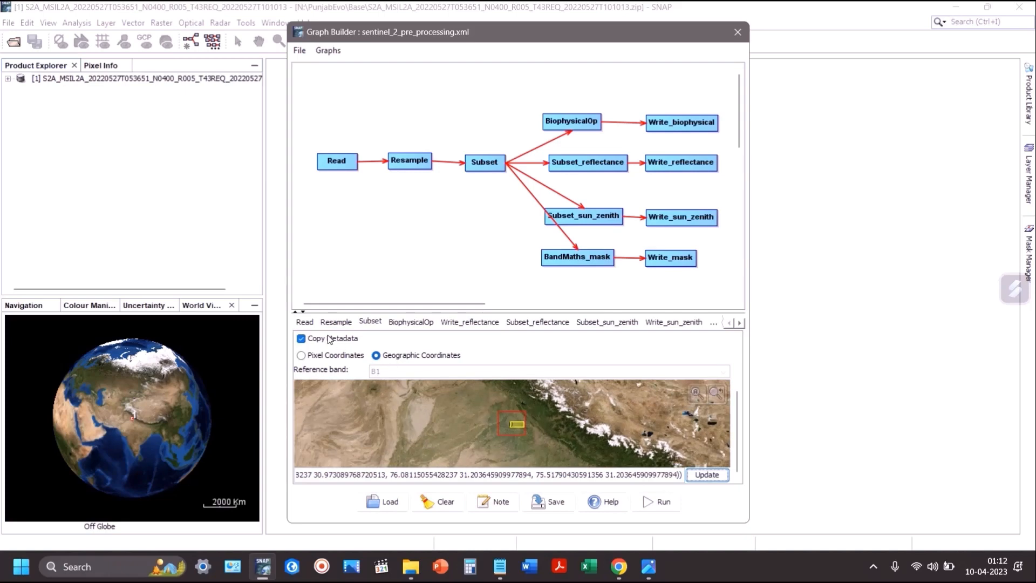
{"action": "left_click", "coordinate": [410, 323]}
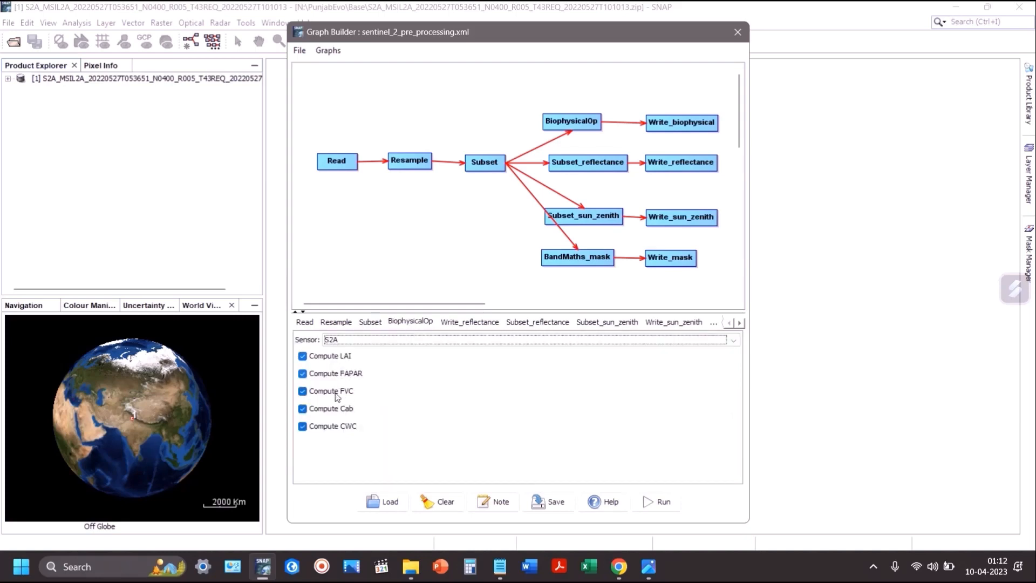
Step: Set the Write_reflectance output directory to N:\PunjabEvo\Processing and select the resulting path text
{"action": "left_click", "coordinate": [473, 327]}
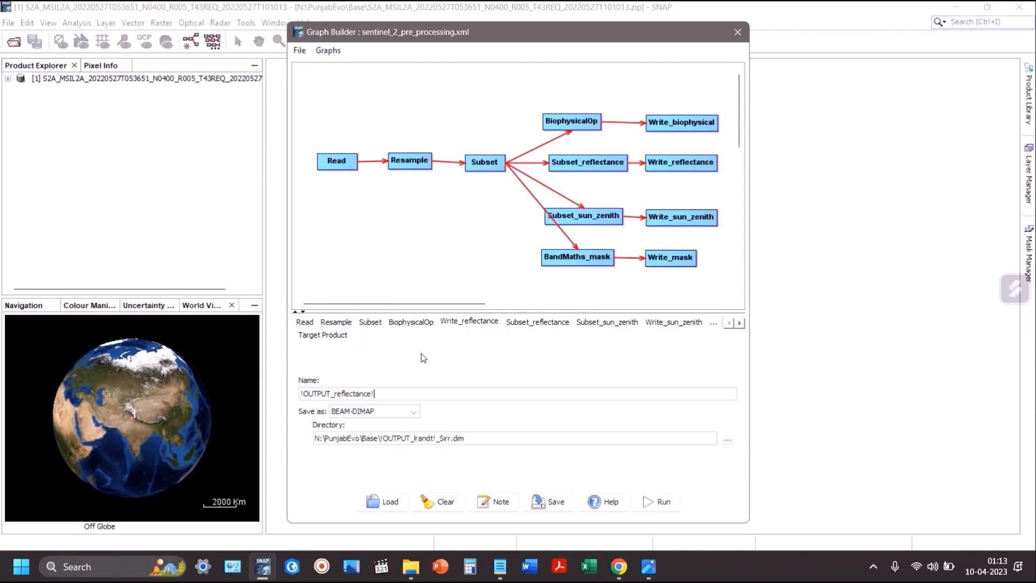
{"action": "left_click", "coordinate": [727, 440]}
{"action": "left_click", "coordinate": [360, 267]}
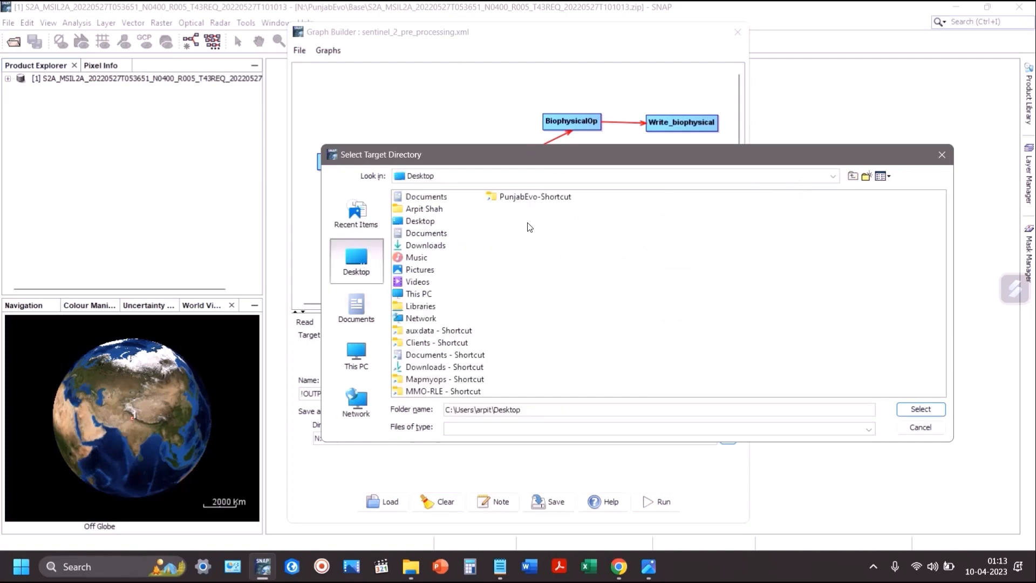
{"action": "double_click", "coordinate": [518, 197]}
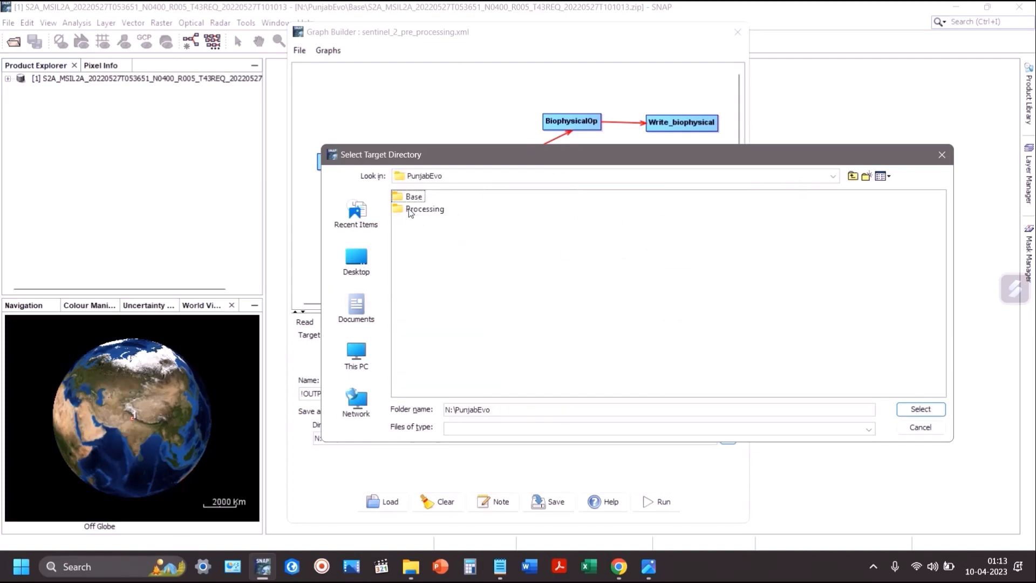
{"action": "left_click", "coordinate": [411, 211]}
{"action": "left_click", "coordinate": [911, 411]}
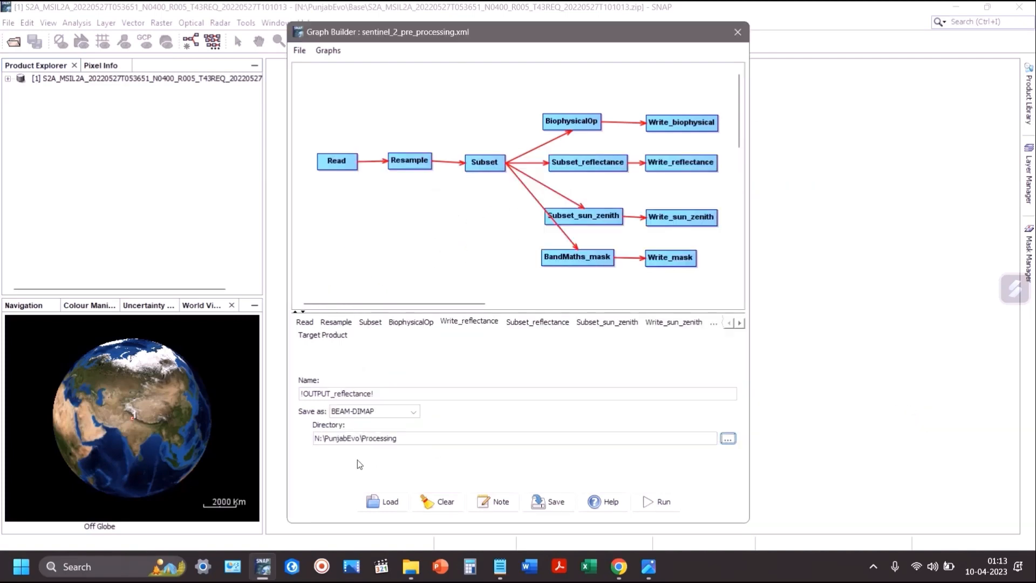
{"action": "left_click_drag", "start_coordinate": [432, 440], "coordinate": [291, 441]}
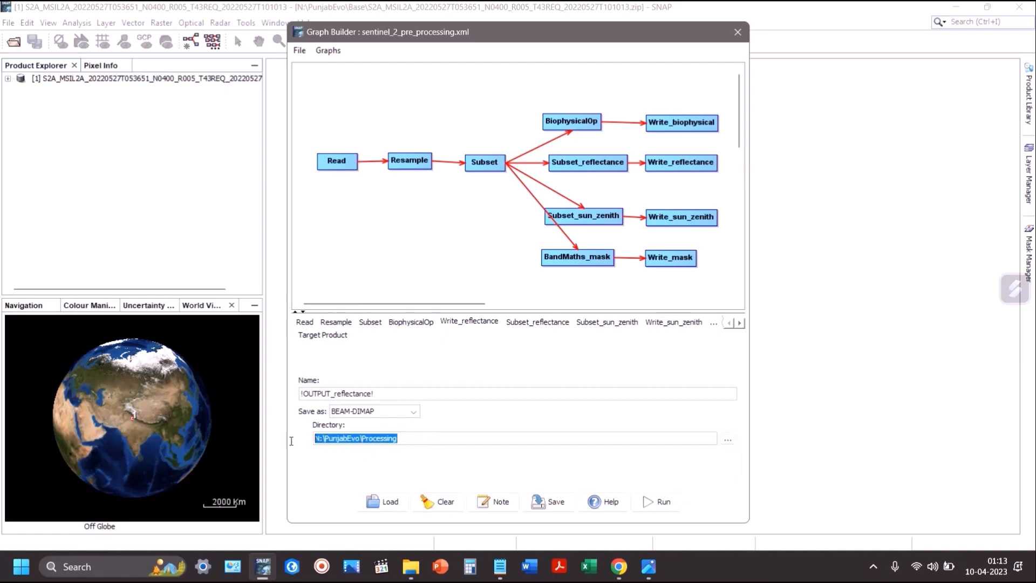
Step: Switch to File Explorer, check the contents of the PunjabEvo\Processing folder, and return to SNAP
{"action": "key", "text": "alt+Tab"}
{"action": "key", "text": "alt+Tab"}
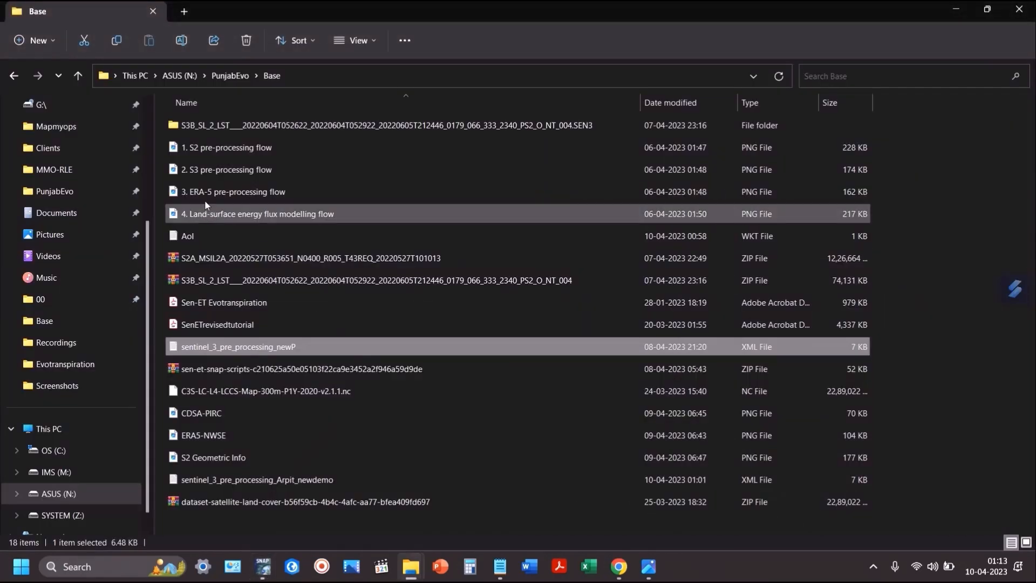
{"action": "left_click", "coordinate": [14, 76]}
{"action": "double_click", "coordinate": [277, 157]}
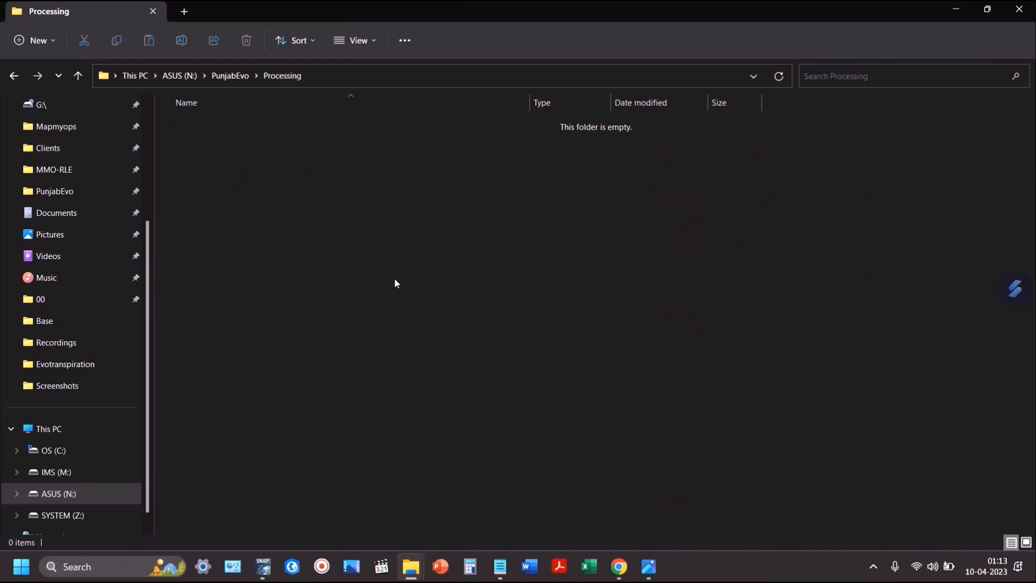
{"action": "key", "text": "alt+Tab"}
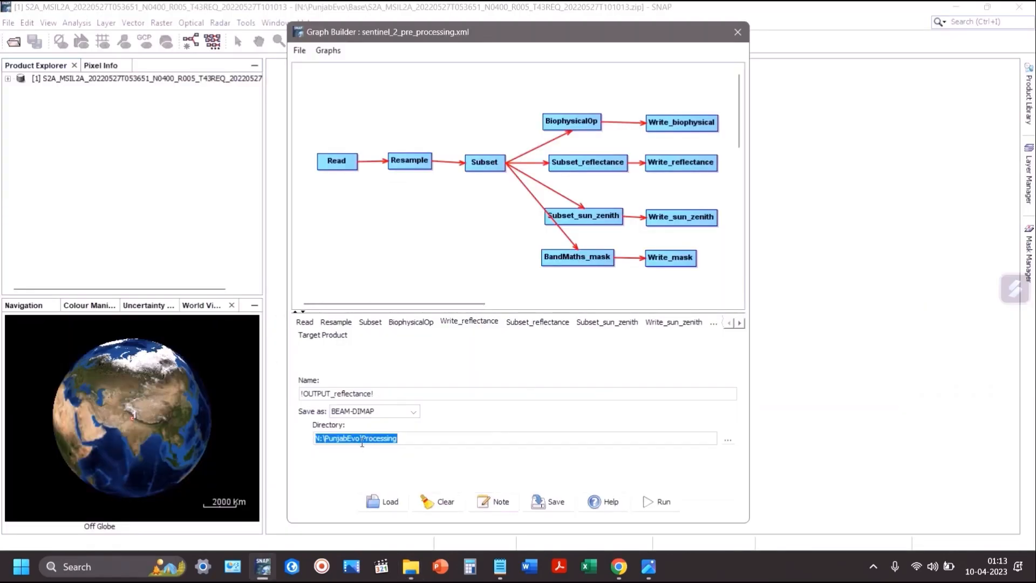
Step: Examine the source bands selected in Subset_reflectance and Subset_sun_zenith, including the latter's pixel extent settings
{"action": "left_click", "coordinate": [535, 322]}
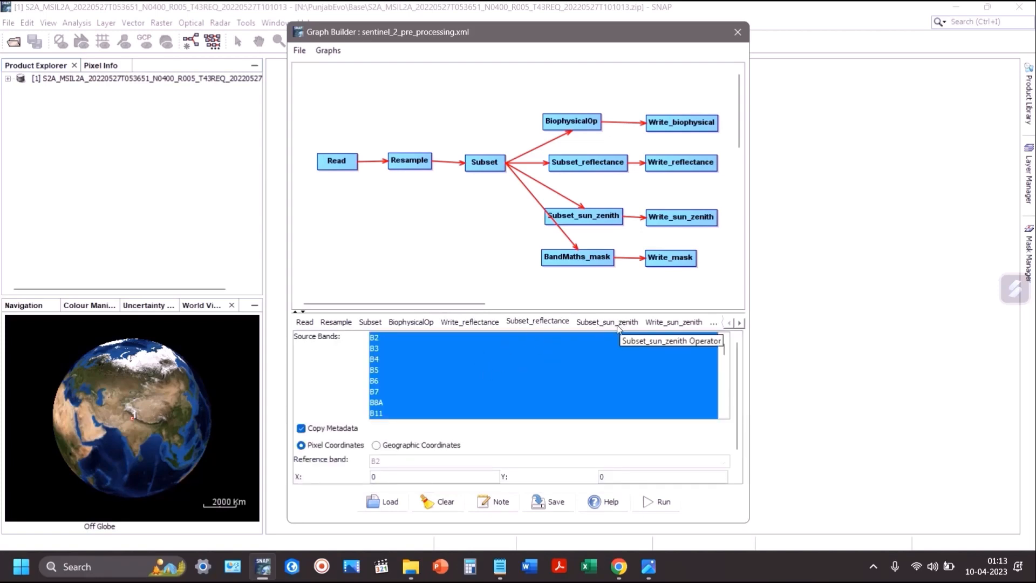
{"action": "left_click_drag", "start_coordinate": [724, 349], "coordinate": [726, 354]}
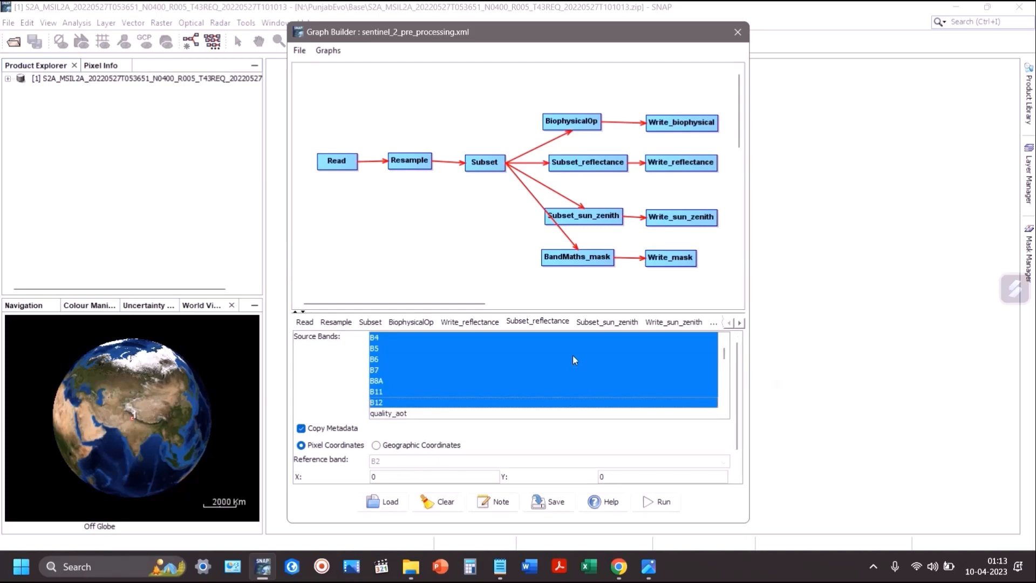
{"action": "left_click", "coordinate": [605, 323]}
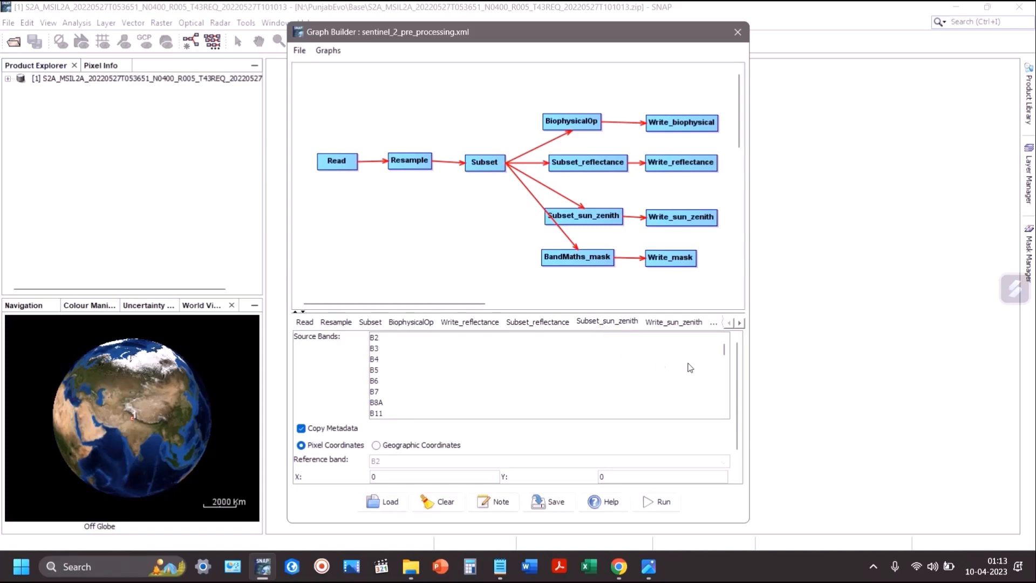
{"action": "mouse_move", "coordinate": [725, 356]}
{"action": "left_mouse_down"}
{"action": "mouse_move", "coordinate": [725, 388]}
{"action": "mouse_move", "coordinate": [717, 371]}
{"action": "left_mouse_up"}
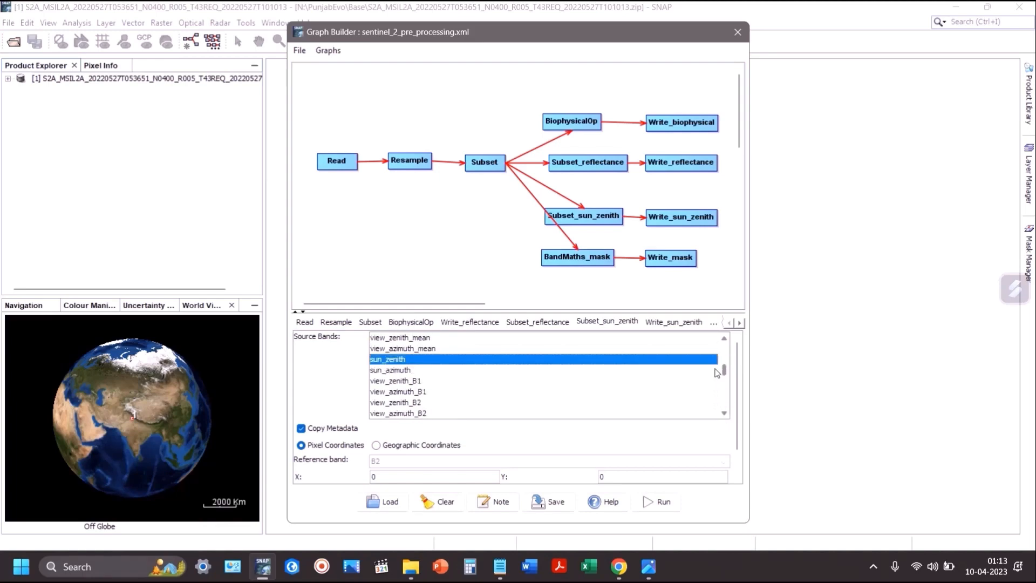
{"action": "scroll", "coordinate": [739, 394], "scroll_direction": "down", "scroll_amount": 1}
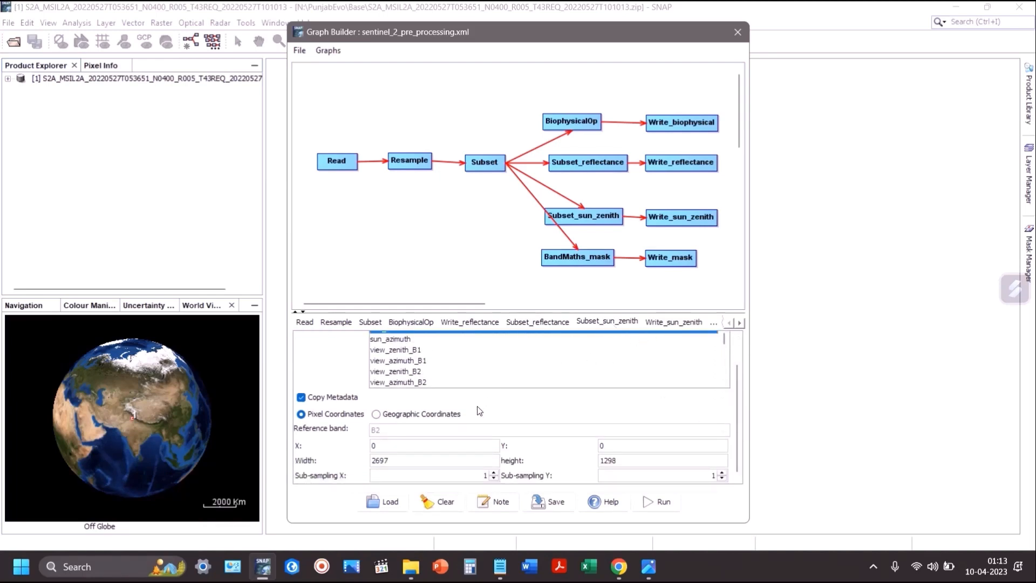
Step: Set the Write_sun_zenith output directory to N:\PunjabEvo\Processing
{"action": "key", "text": "ctrl+Page_Down"}
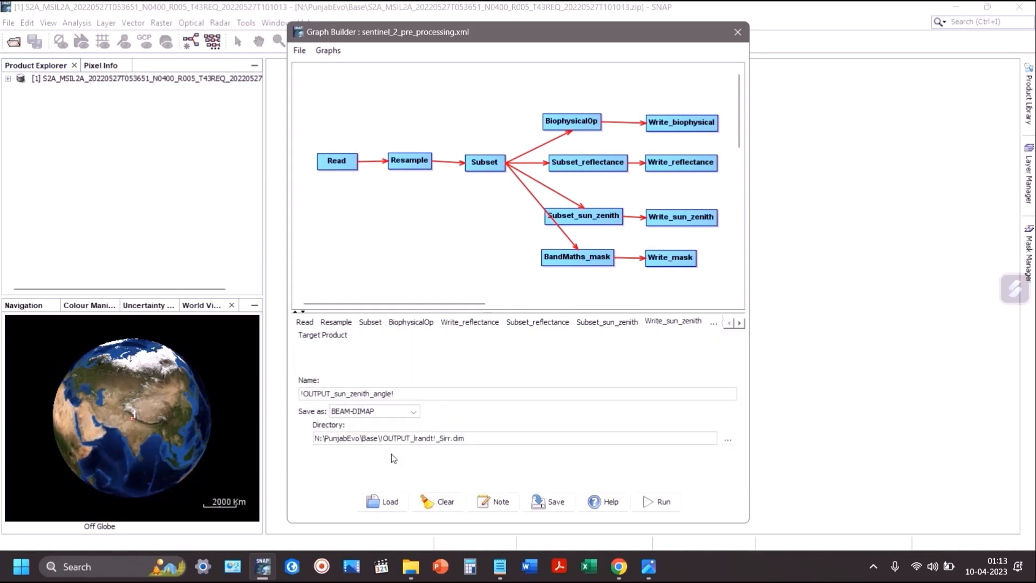
{"action": "triple_click", "coordinate": [377, 439]}
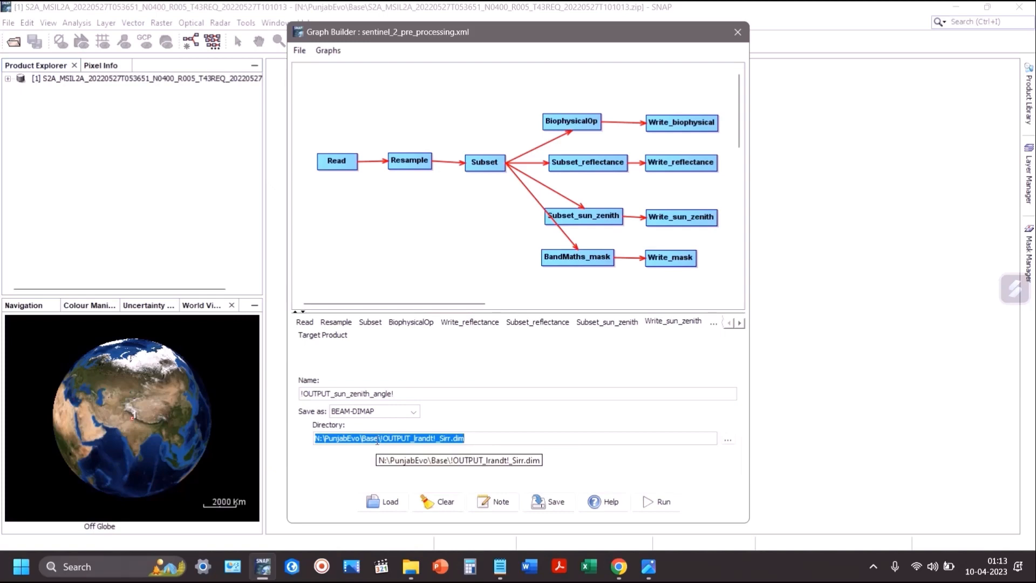
{"action": "type", "text": "N:\\PunjabEvo\\Processing"}
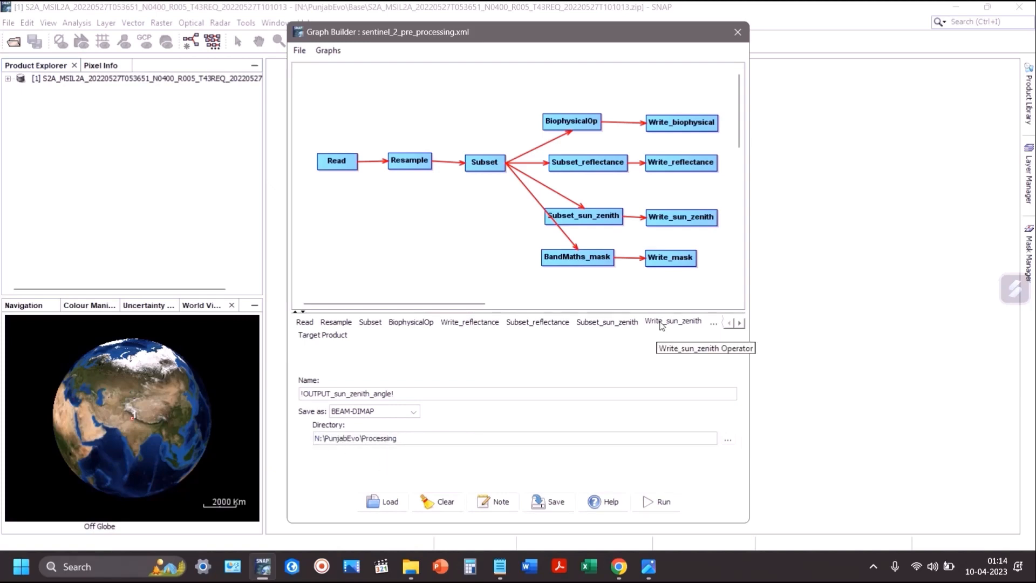
Step: Examine the full BandMaths_mask expression, widening the Graph Builder window to fit it
{"action": "left_click", "coordinate": [739, 323]}
{"action": "left_click", "coordinate": [739, 323]}
{"action": "left_click", "coordinate": [740, 323]}
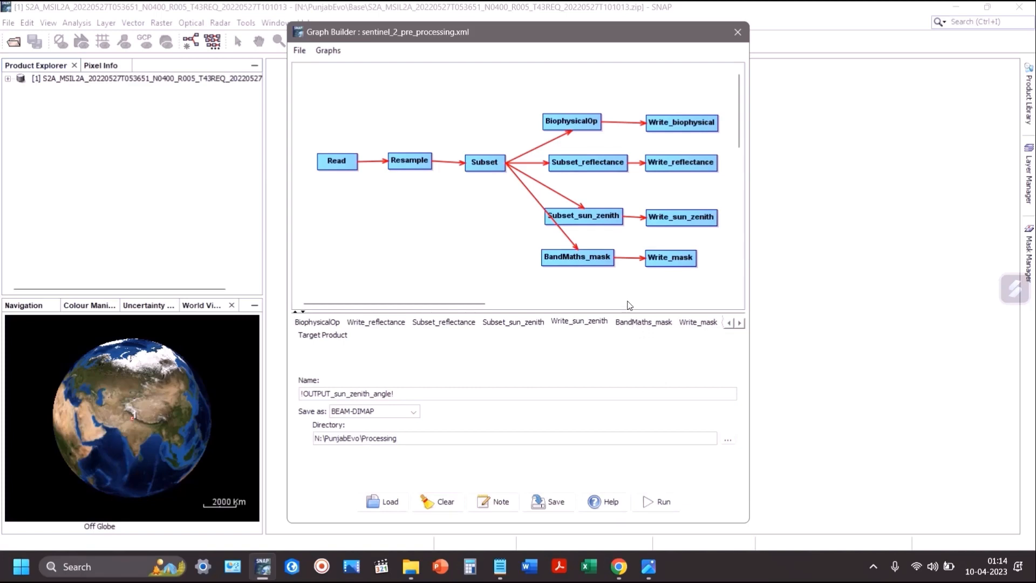
{"action": "key", "text": "Right"}
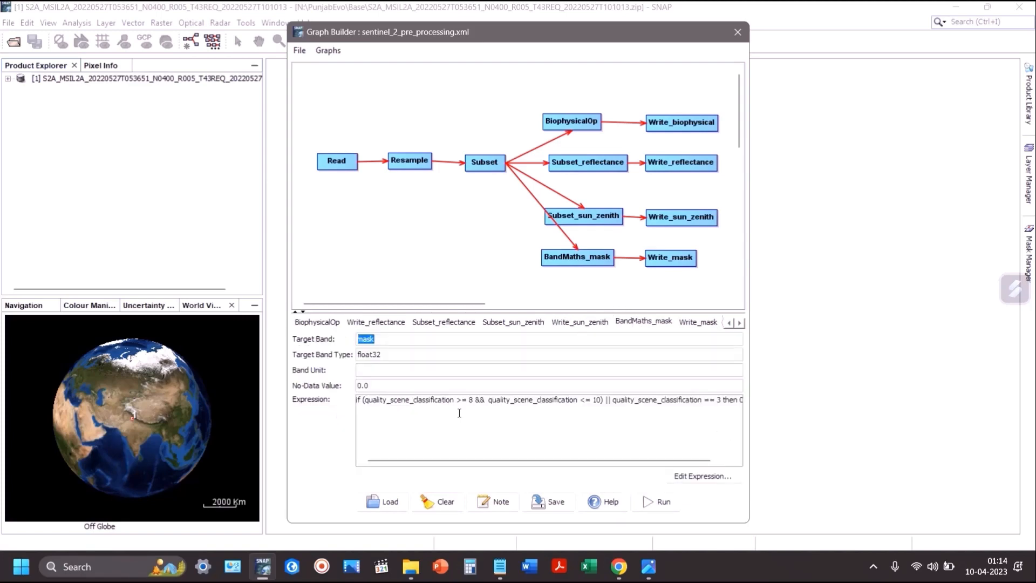
{"action": "left_click_drag", "start_coordinate": [457, 459], "coordinate": [403, 461]}
{"action": "left_click_drag", "start_coordinate": [363, 400], "coordinate": [453, 404]}
{"action": "left_click", "coordinate": [476, 414]}
{"action": "left_click_drag", "start_coordinate": [593, 461], "coordinate": [667, 462]}
{"action": "left_click_drag", "start_coordinate": [750, 406], "coordinate": [899, 402]}
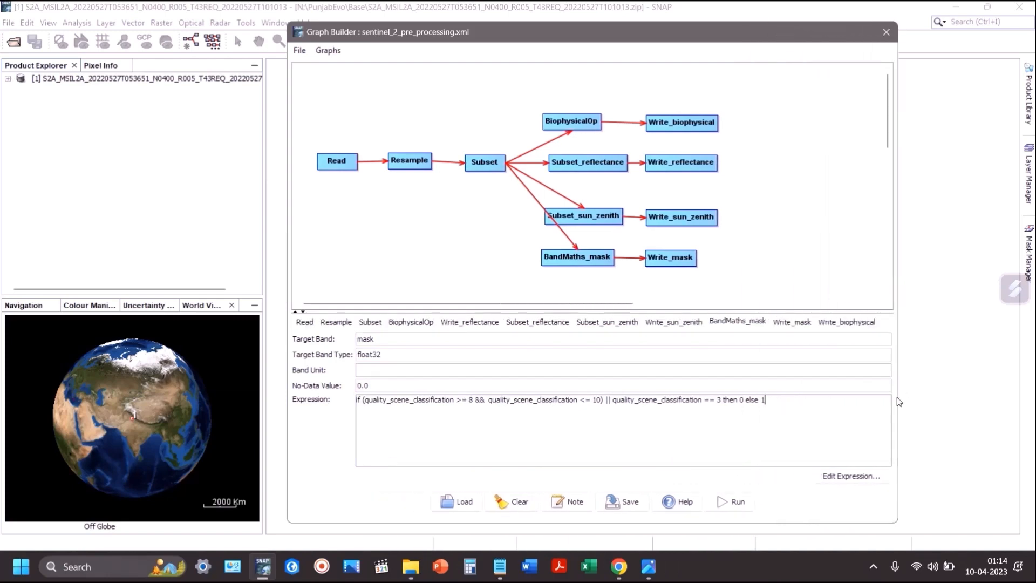
Step: Set the output directories of Write_mask and Write_biophysical to N:\PunjabEvo\Processing
{"action": "left_click", "coordinate": [779, 329]}
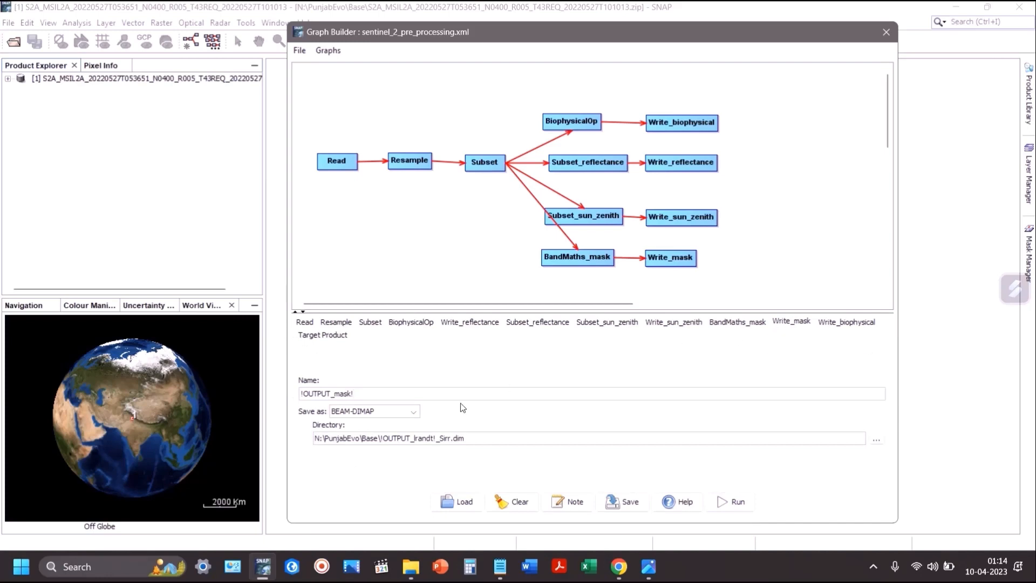
{"action": "triple_click", "coordinate": [355, 437]}
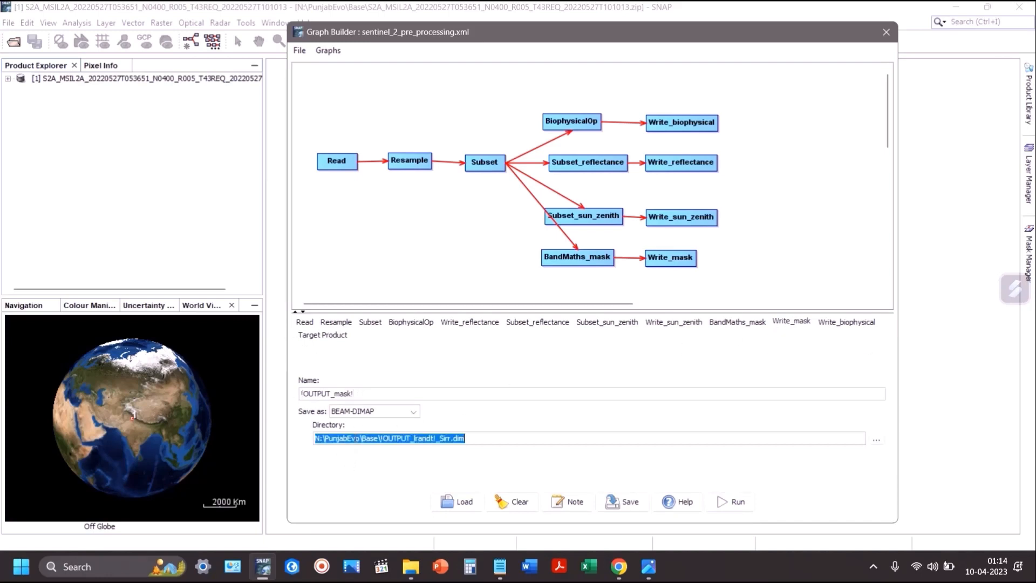
{"action": "type", "text": "N:\\PunjabEvo\\Processing"}
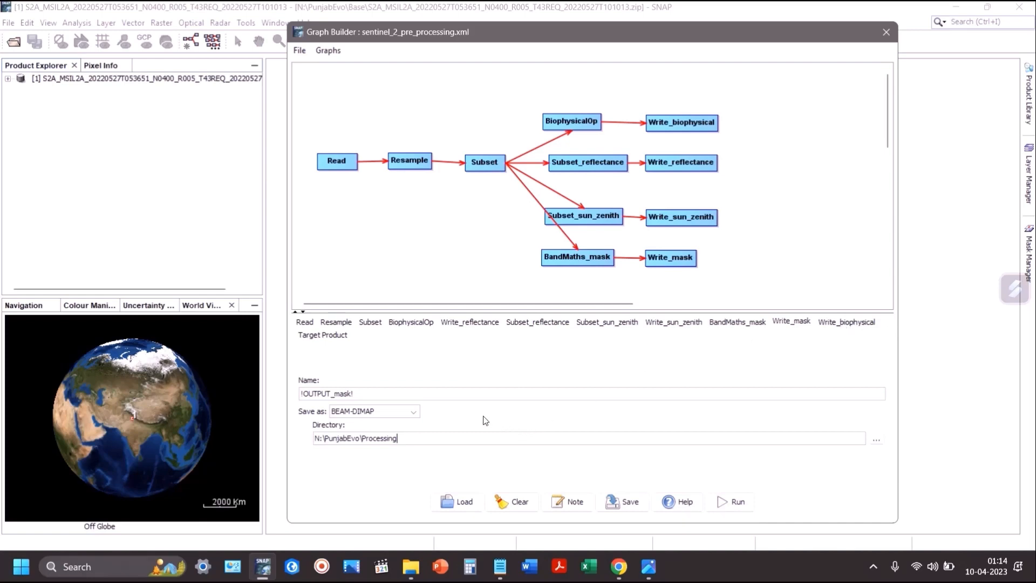
{"action": "left_click", "coordinate": [846, 322]}
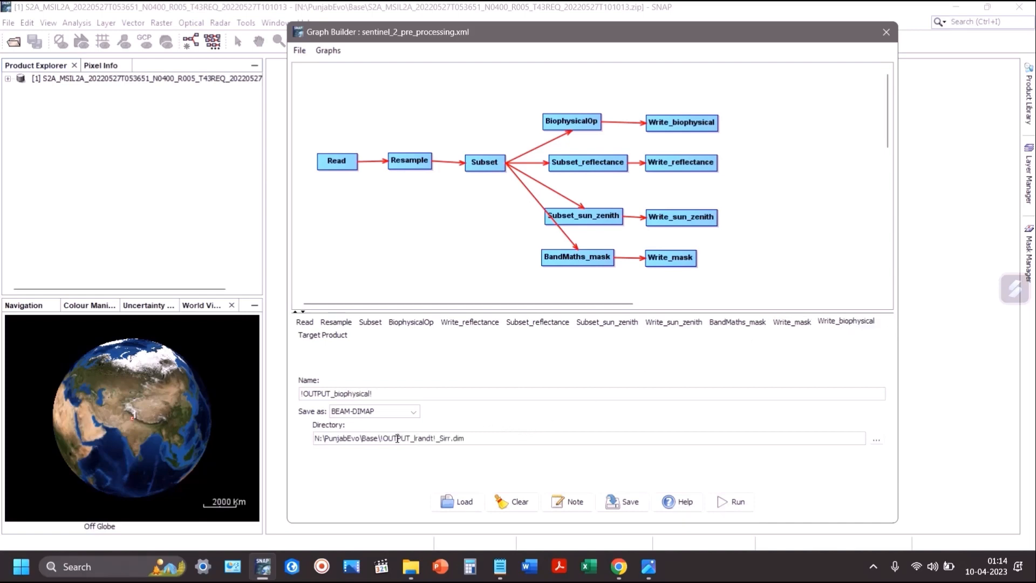
{"action": "triple_click", "coordinate": [398, 438]}
{"action": "type", "text": "N:\\PunjabEvo\\Processing"}
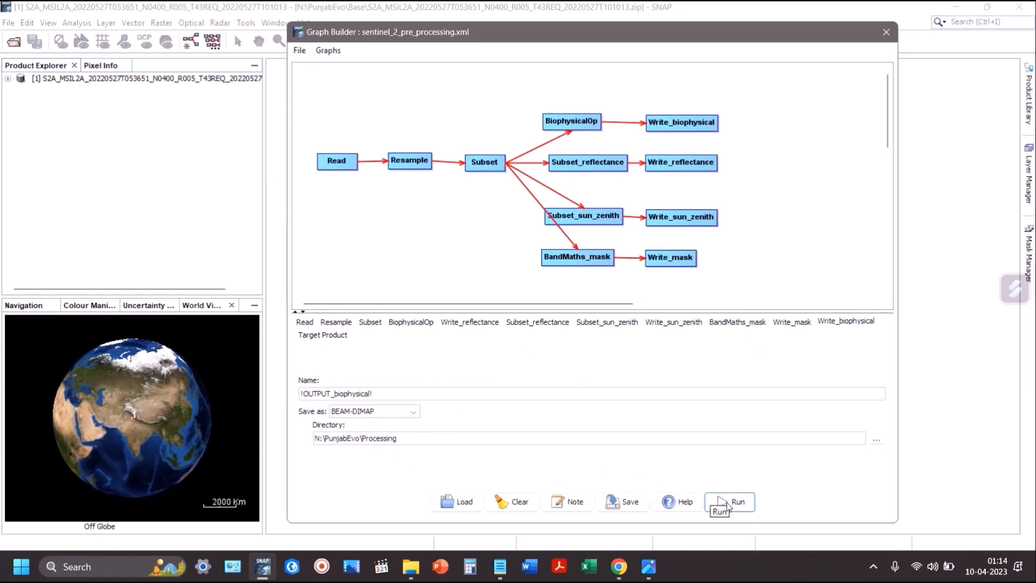
Step: Save the graph in the graphs folder as sentinel_2_pre_processing_rev.xml
{"action": "left_click", "coordinate": [300, 50]}
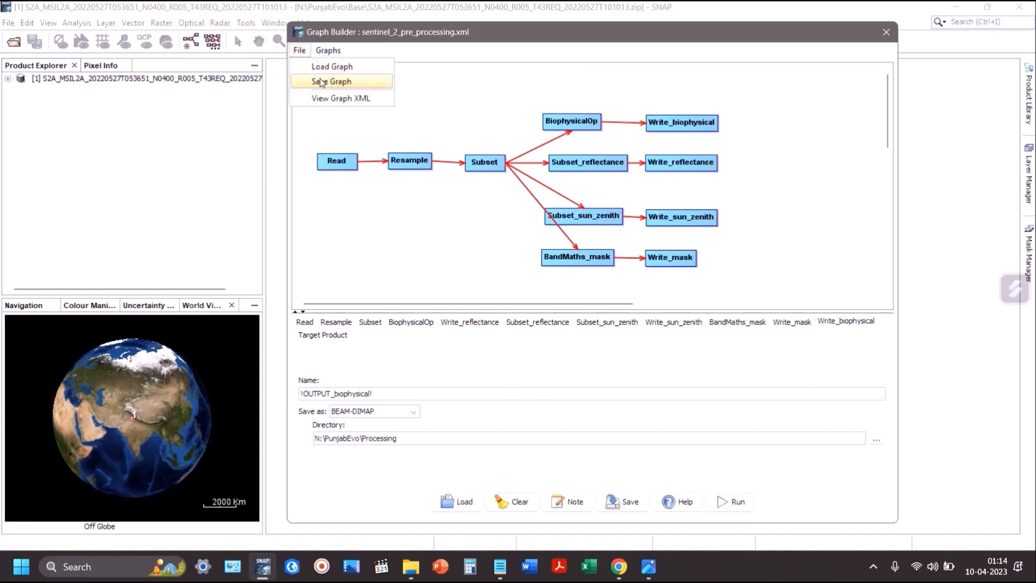
{"action": "left_click", "coordinate": [316, 81]}
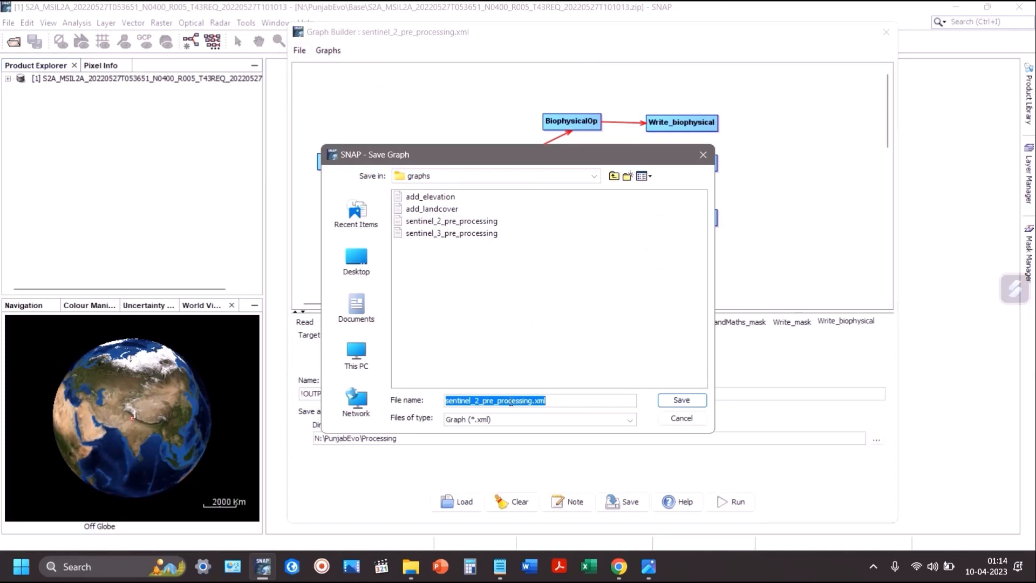
{"action": "left_click", "coordinate": [534, 402]}
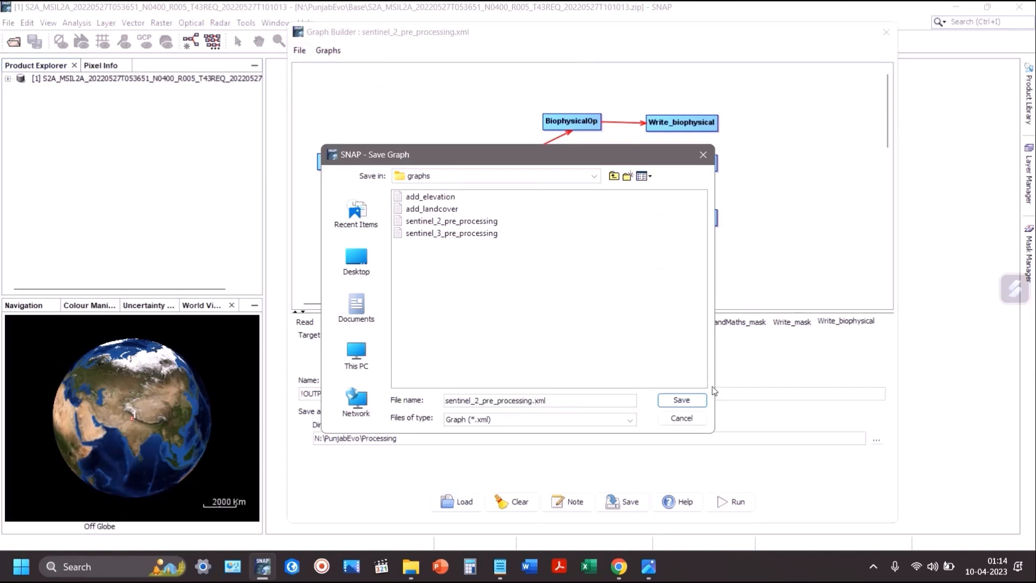
{"action": "type", "text": "_rec"}
{"action": "left_click", "coordinate": [661, 402]}
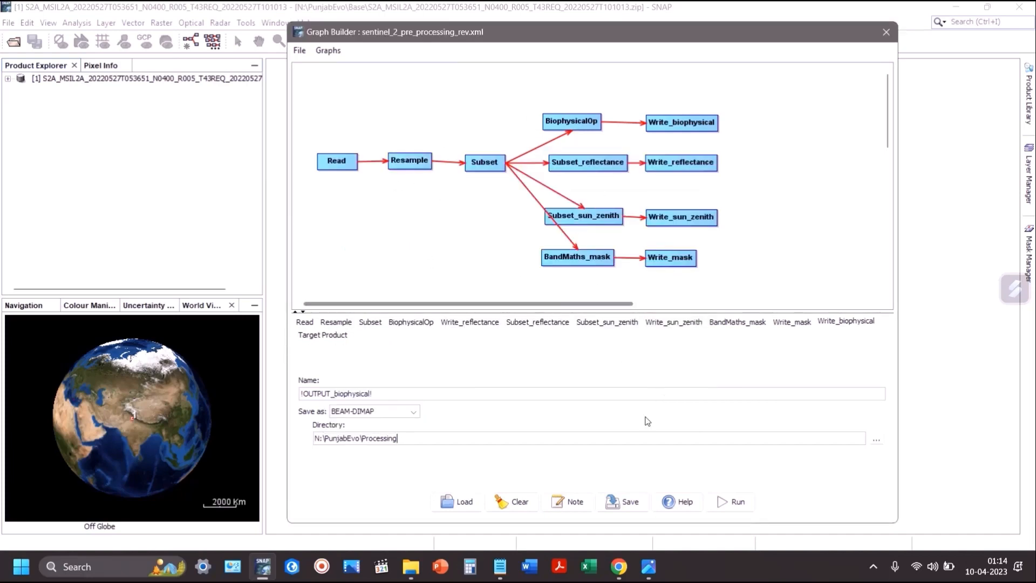
Step: Run the Sentinel-2 pre-processing graph and close Graph Builder once processing ends
{"action": "left_click", "coordinate": [742, 509]}
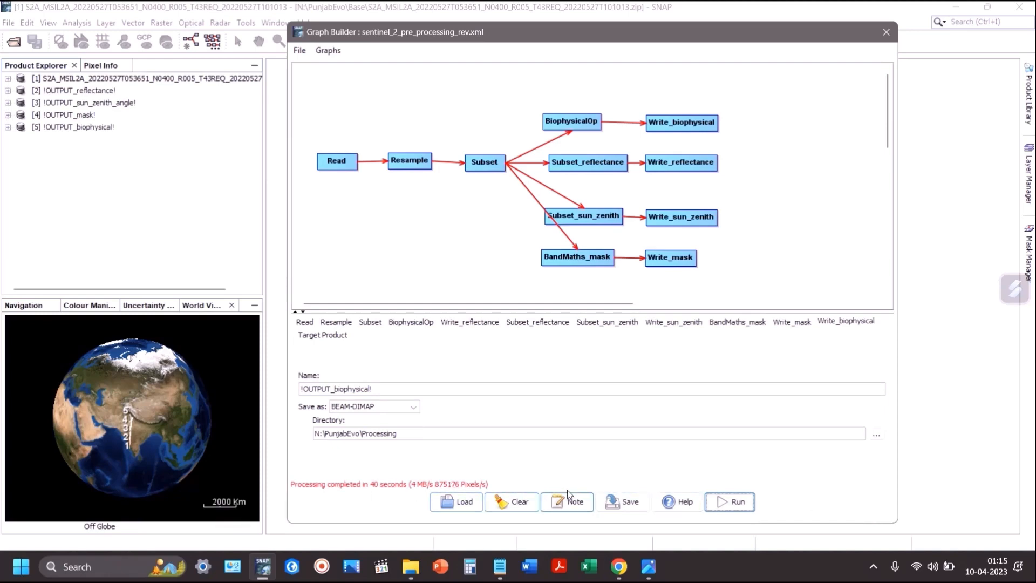
{"action": "left_click", "coordinate": [886, 33]}
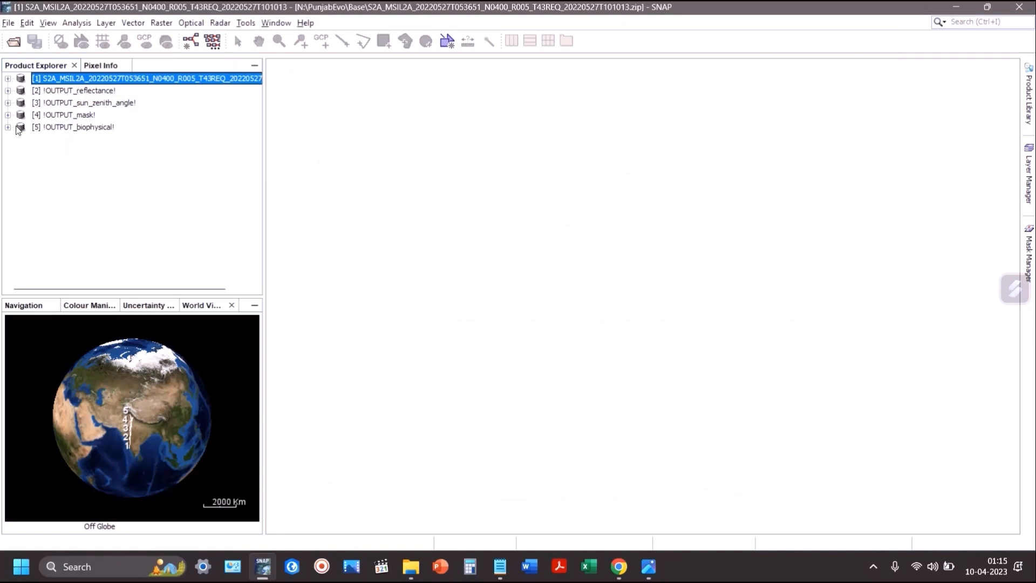
Step: Switch to File Explorer to check the output files in the Processing folder, and return to SNAP
{"action": "key", "text": "alt+Tab"}
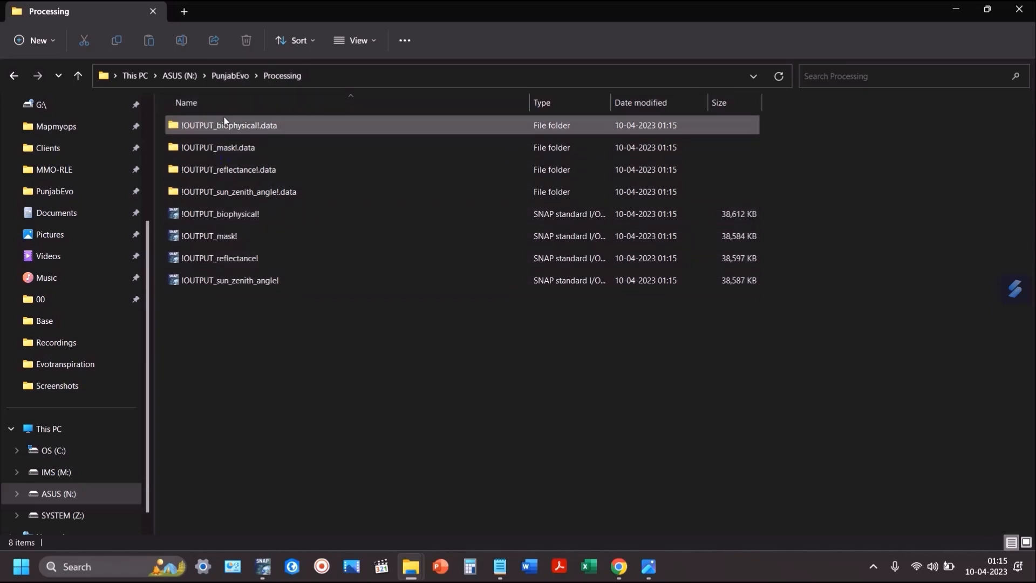
{"action": "key", "text": "alt+Tab"}
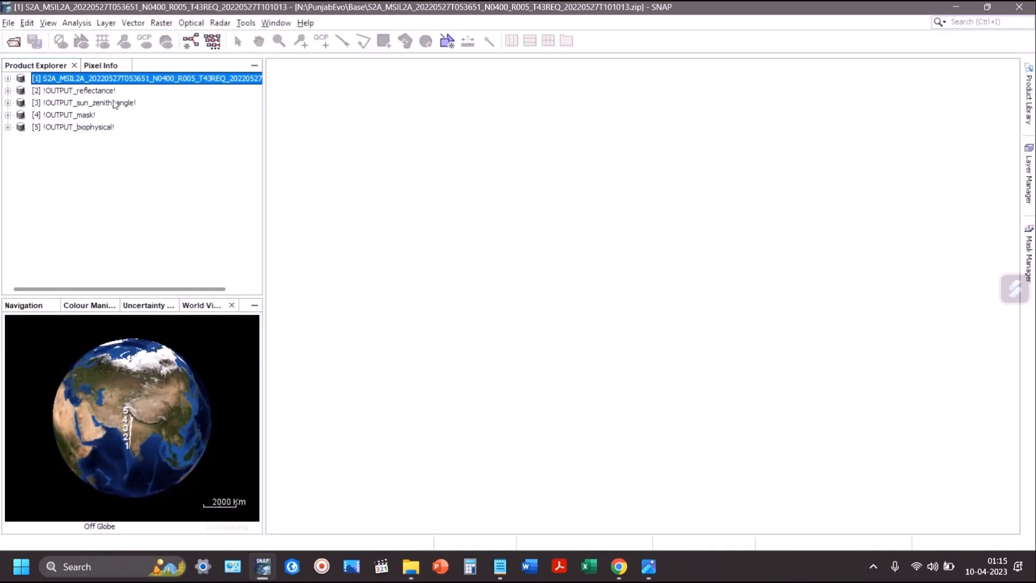
Step: Display band B8A of the !OUTPUT_reflectance! product as an image
{"action": "left_click", "coordinate": [8, 90]}
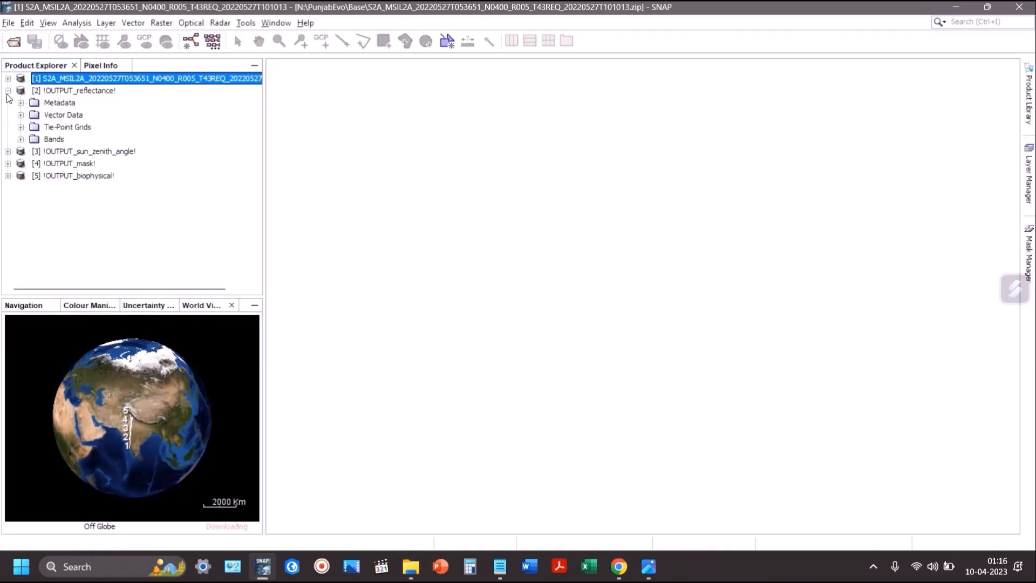
{"action": "left_click", "coordinate": [21, 139]}
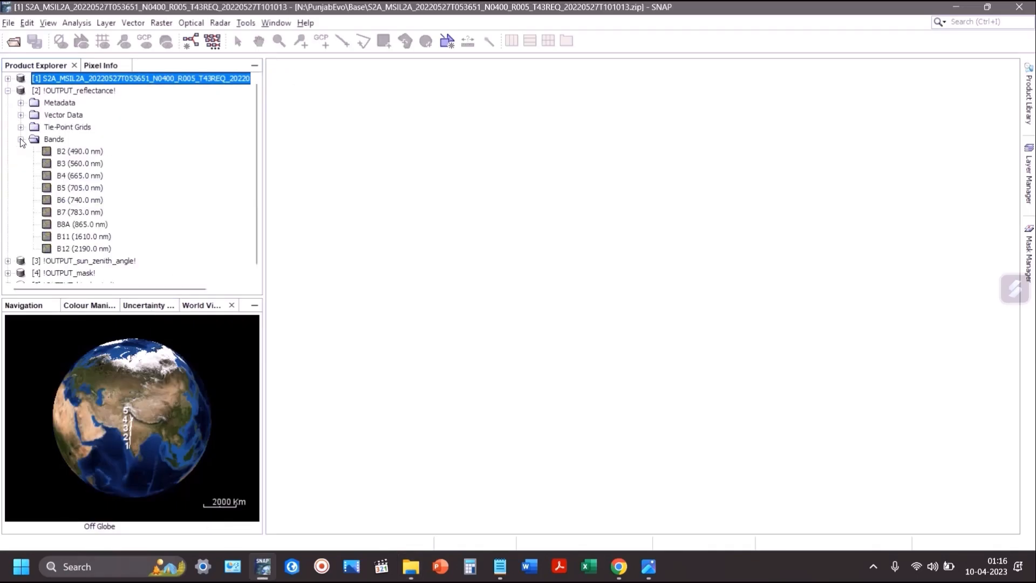
{"action": "double_click", "coordinate": [69, 225]}
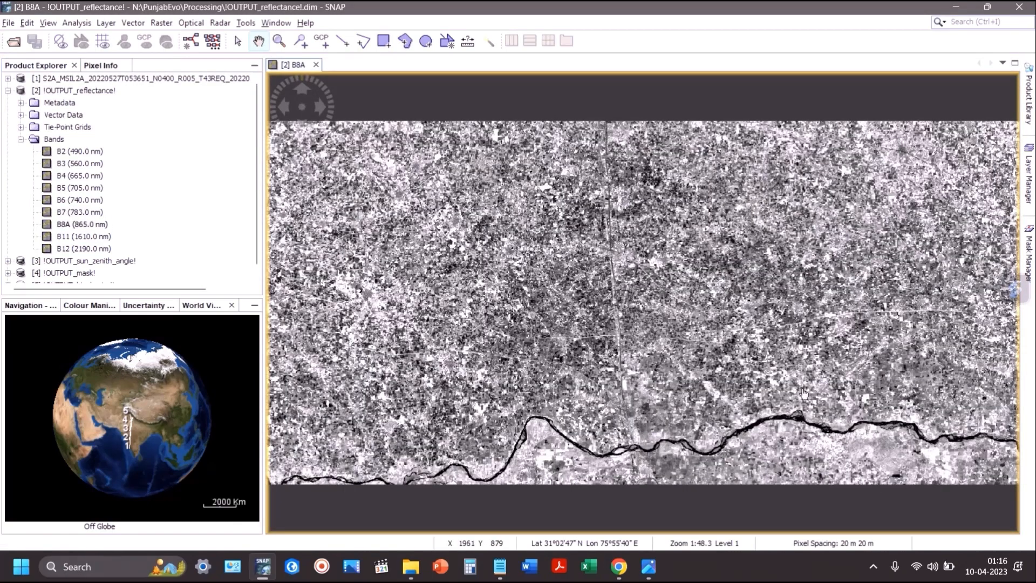
Step: Display band B8A of the original S2A_MSIL2A product as a second image
{"action": "left_click", "coordinate": [8, 79]}
{"action": "left_click", "coordinate": [21, 141]}
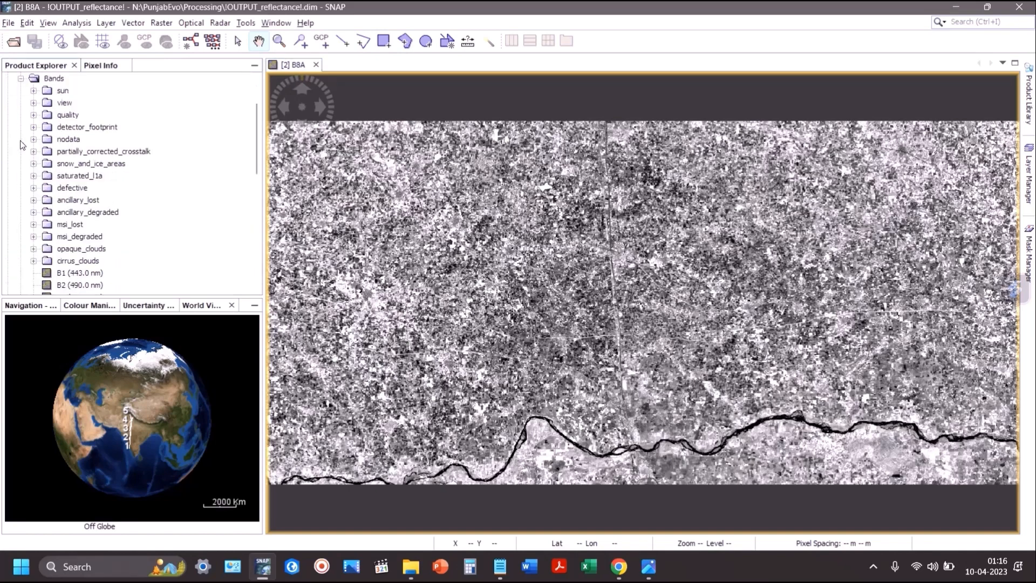
{"action": "scroll", "coordinate": [81, 283], "scroll_direction": "down", "scroll_amount": 4}
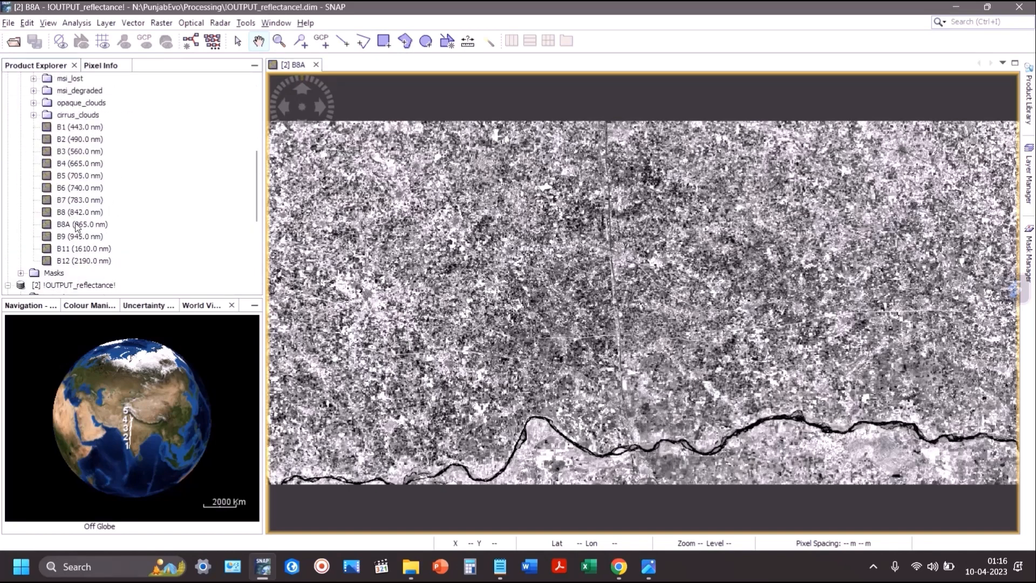
{"action": "left_click", "coordinate": [72, 226]}
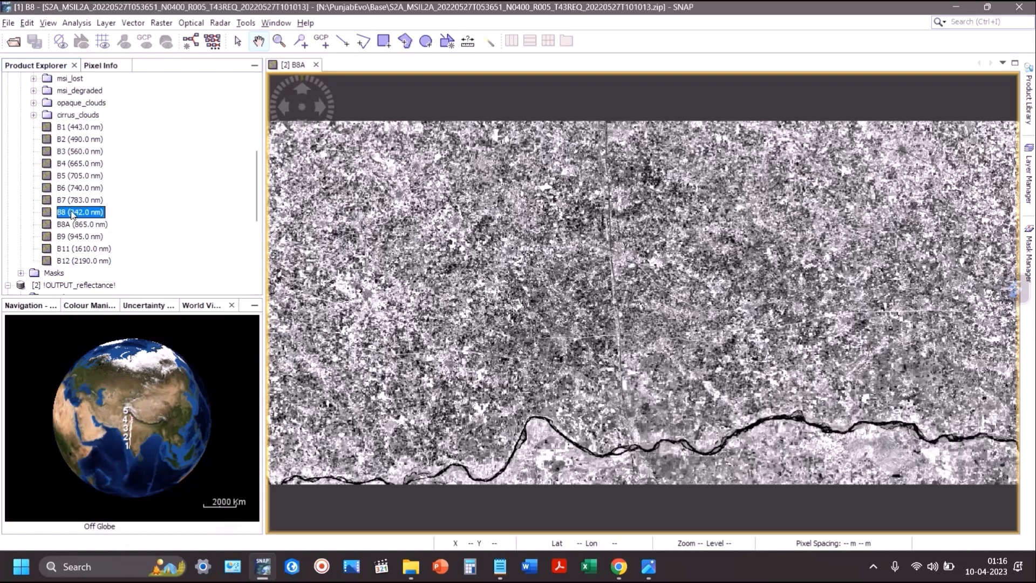
{"action": "double_click", "coordinate": [71, 226]}
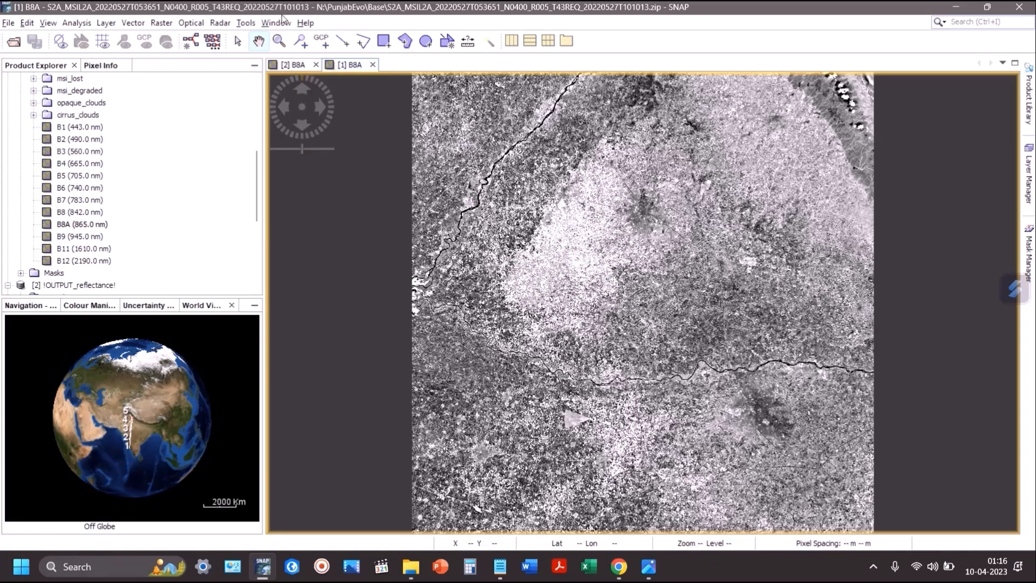
Step: Tile the two B8A images horizontally and synchronise their views, zooming out to compare the subset with the full scene
{"action": "left_click", "coordinate": [246, 22]}
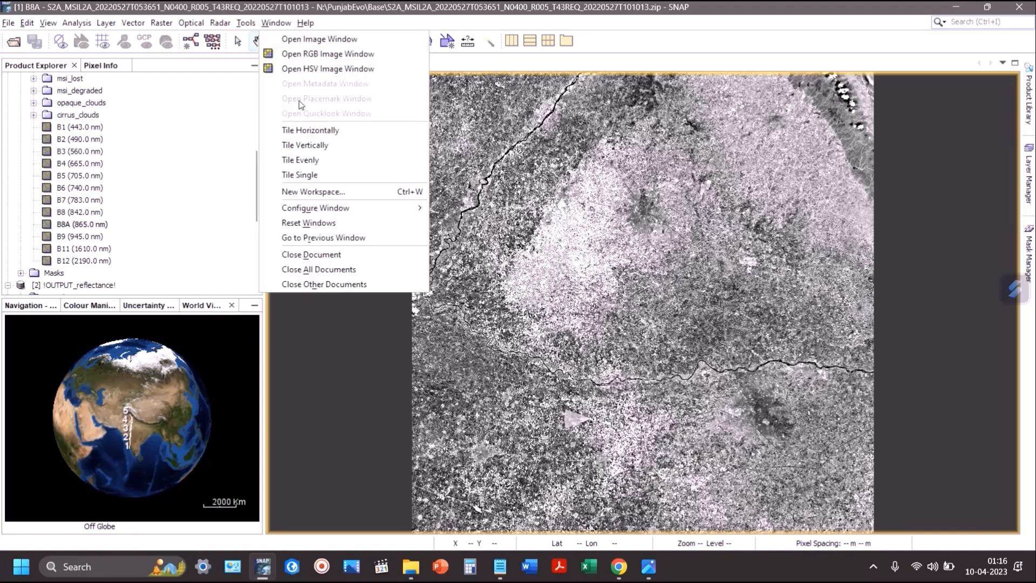
{"action": "left_click", "coordinate": [315, 128]}
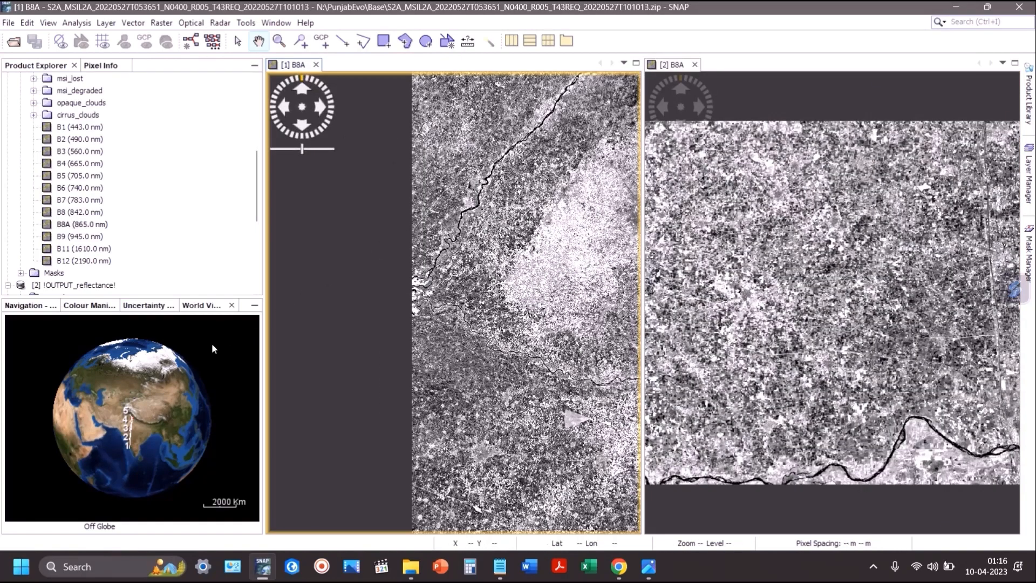
{"action": "left_click", "coordinate": [43, 305]}
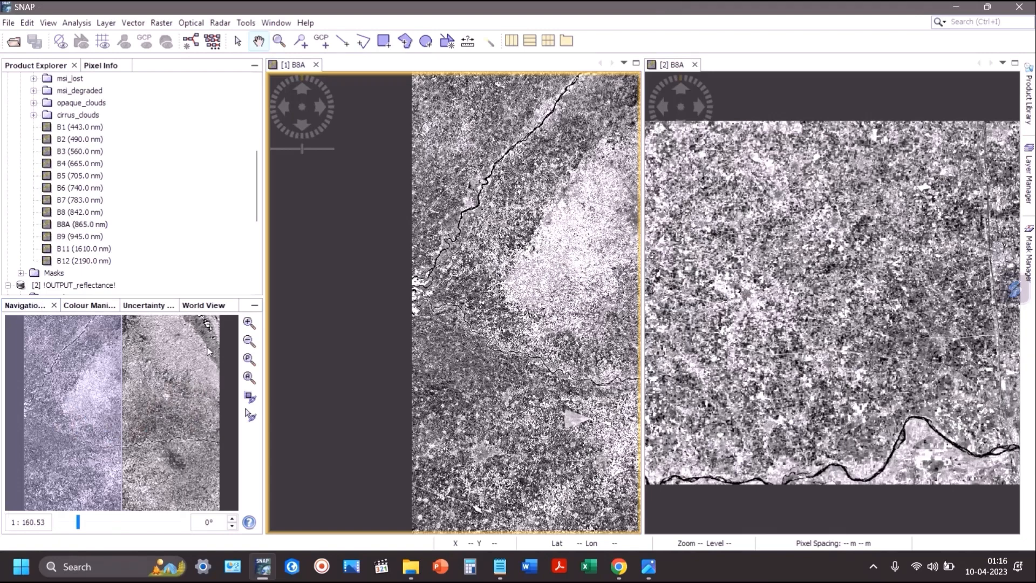
{"action": "left_click", "coordinate": [250, 397]}
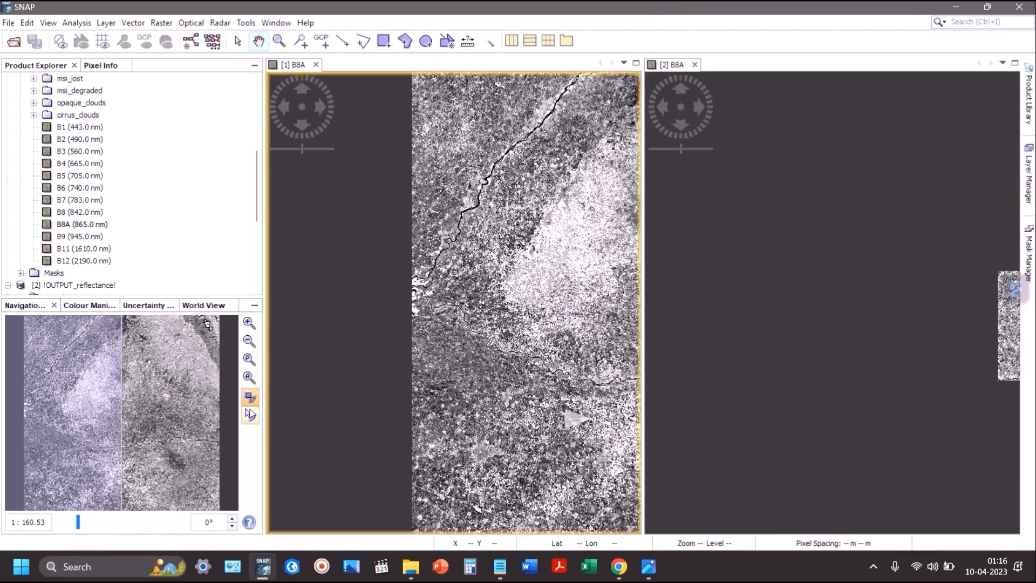
{"action": "left_click_drag", "start_coordinate": [89, 373], "coordinate": [182, 356]}
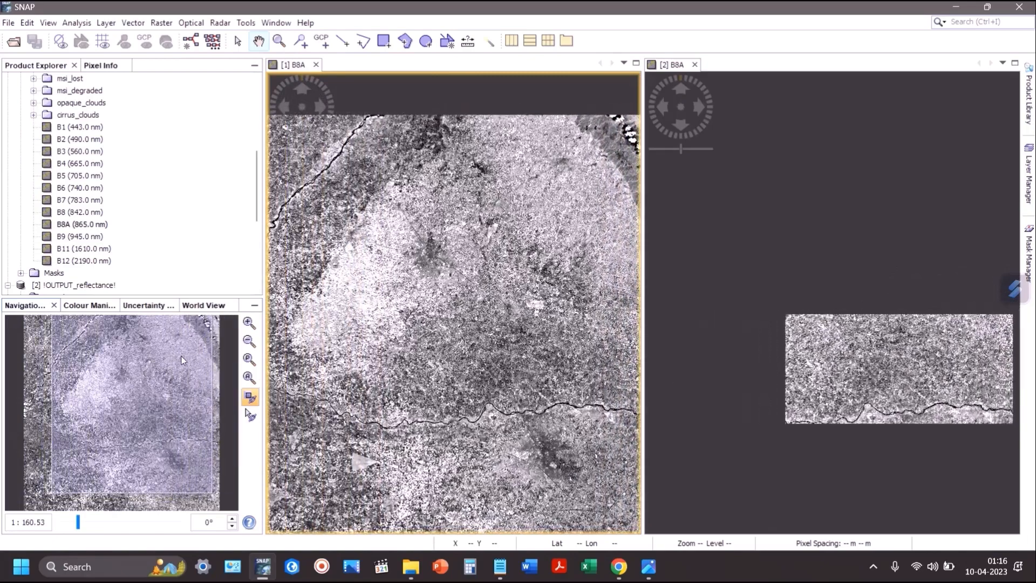
{"action": "left_click", "coordinate": [250, 343]}
{"action": "left_click", "coordinate": [251, 344]}
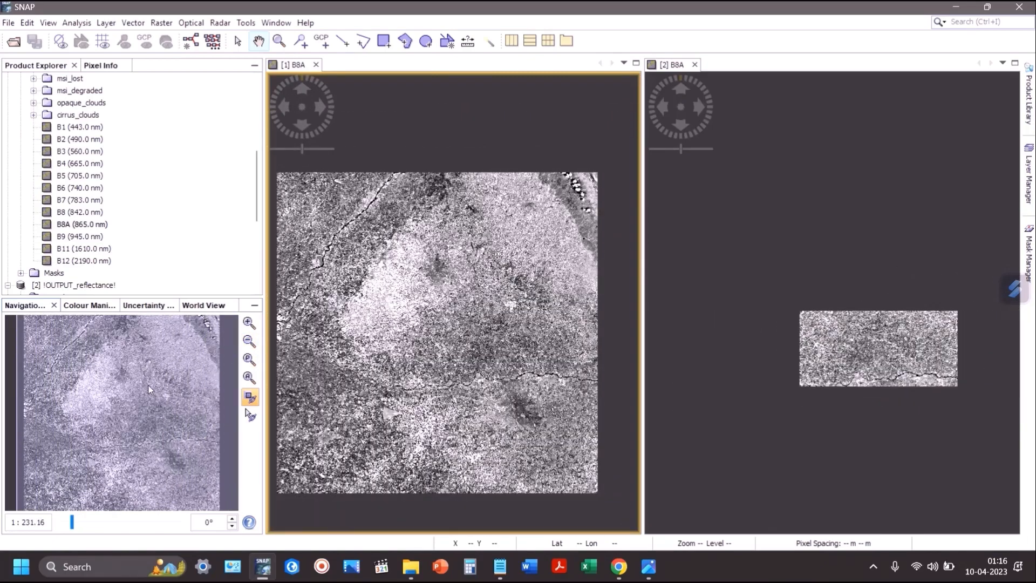
{"action": "mouse_move", "coordinate": [126, 383]}
{"action": "left_mouse_down"}
{"action": "mouse_move", "coordinate": [108, 382]}
{"action": "mouse_move", "coordinate": [121, 380]}
{"action": "left_mouse_up"}
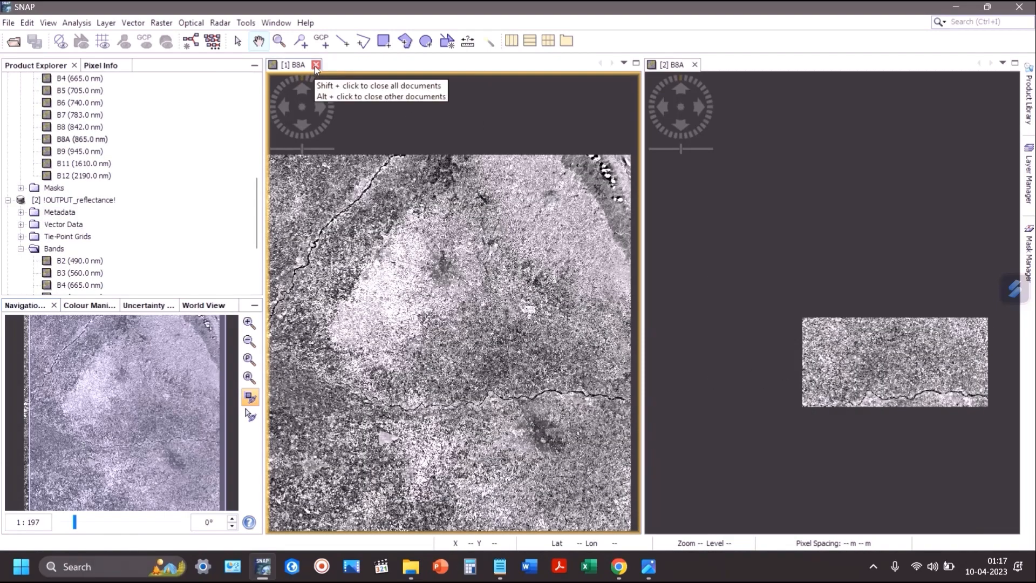
Step: Close both B8A images and collapse the original and reflectance products in the product tree
{"action": "left_click", "coordinate": [316, 65]}
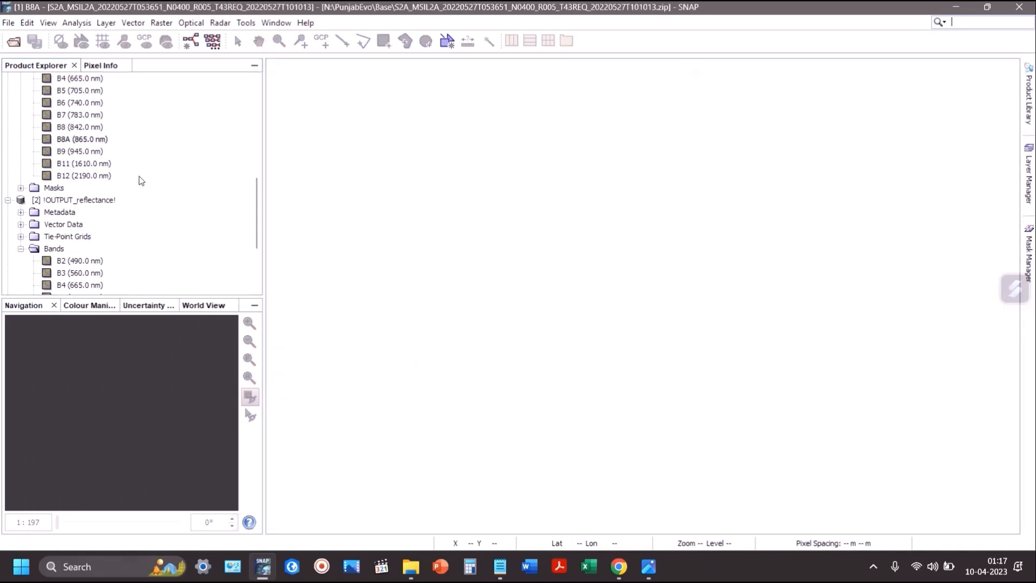
{"action": "scroll", "coordinate": [139, 178], "scroll_direction": "up", "scroll_amount": 5}
{"action": "left_click", "coordinate": [8, 80]}
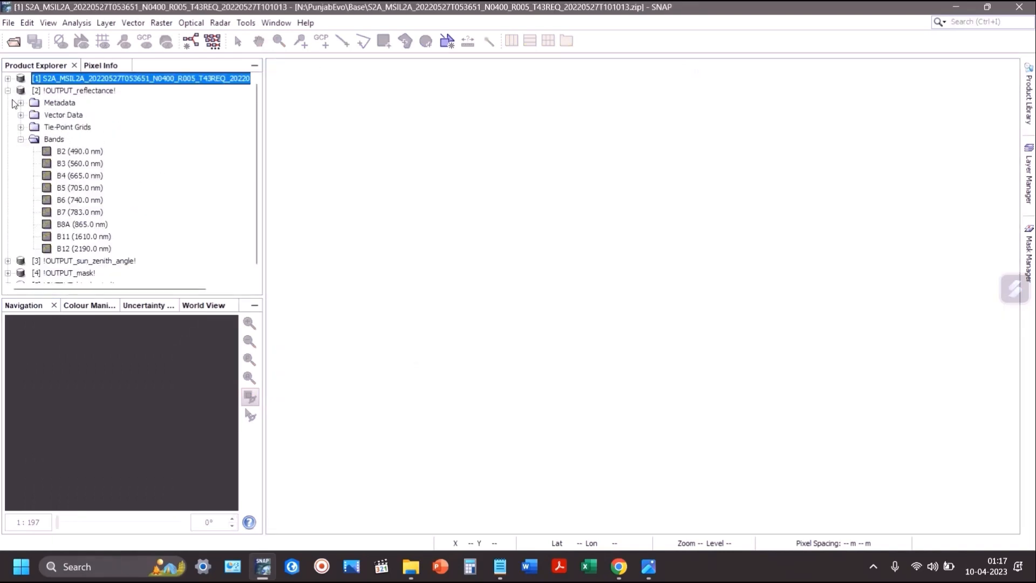
{"action": "left_click", "coordinate": [8, 91]}
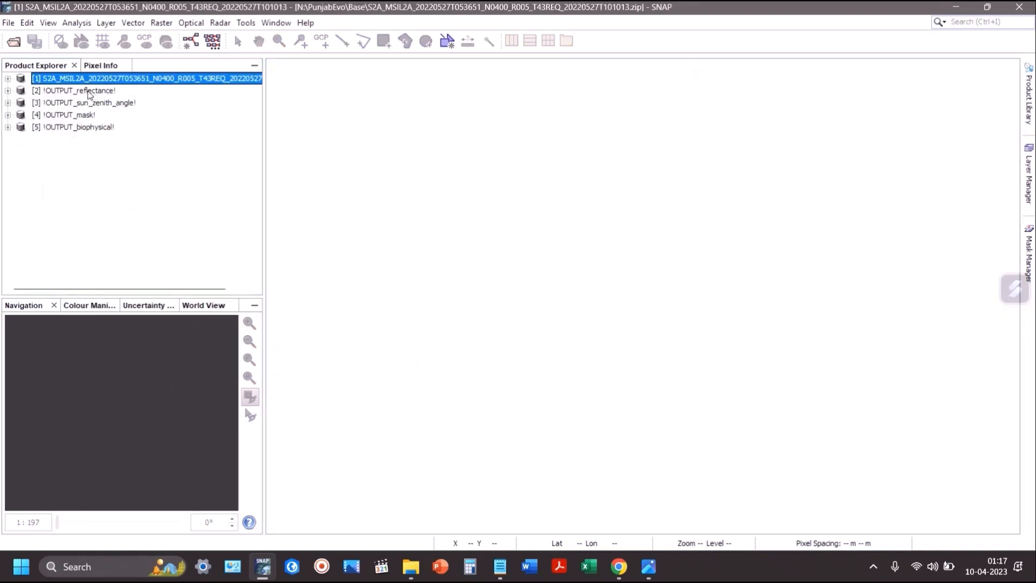
Step: Display band B2 of the !OUTPUT_reflectance! product as an image
{"action": "left_click", "coordinate": [8, 91]}
{"action": "left_click", "coordinate": [80, 151]}
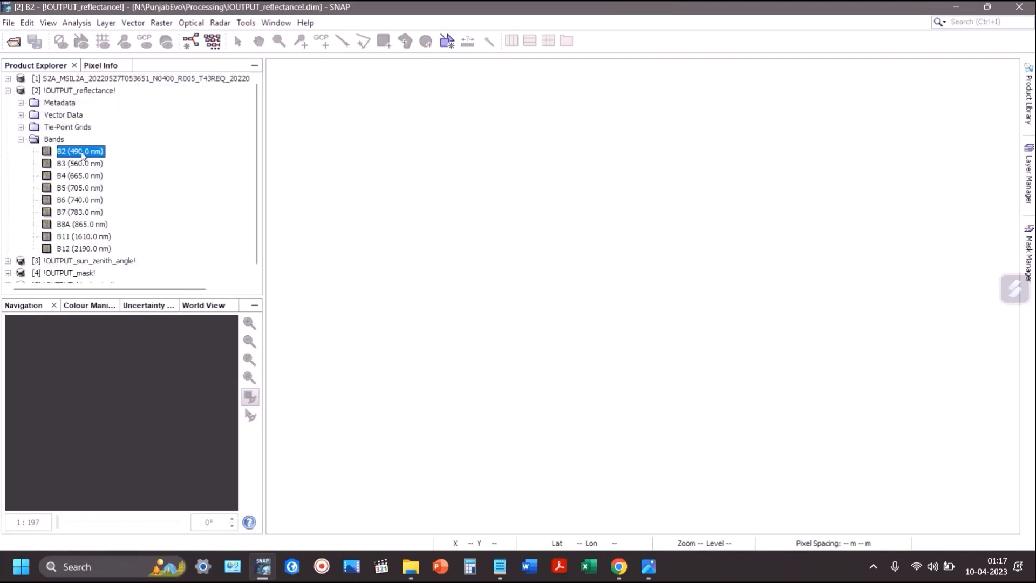
{"action": "double_click", "coordinate": [81, 152]}
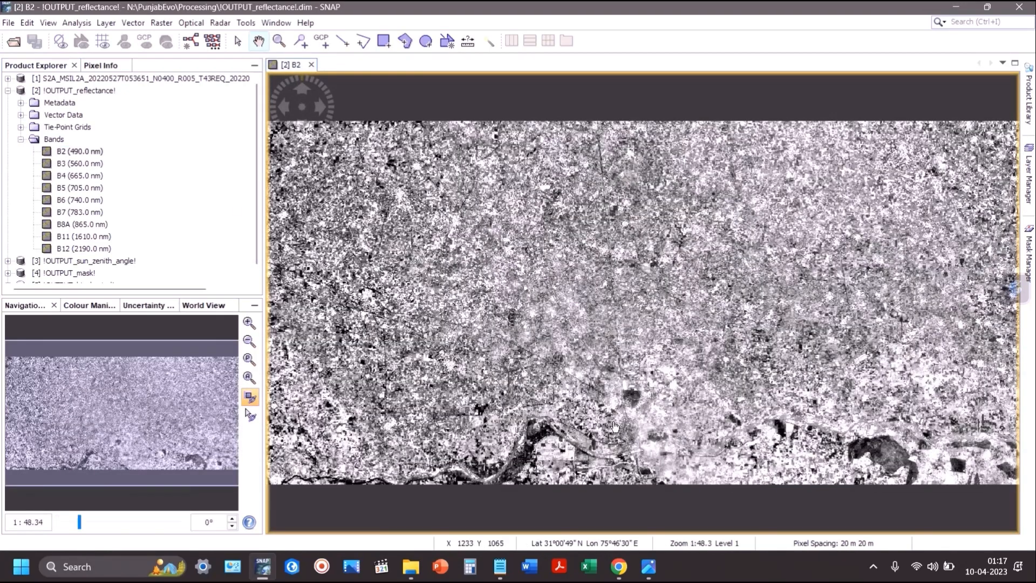
Step: Examine B2's value range in the Sliders, Table and Basic colour editors, and close the image and its product tree
{"action": "left_click", "coordinate": [79, 305]}
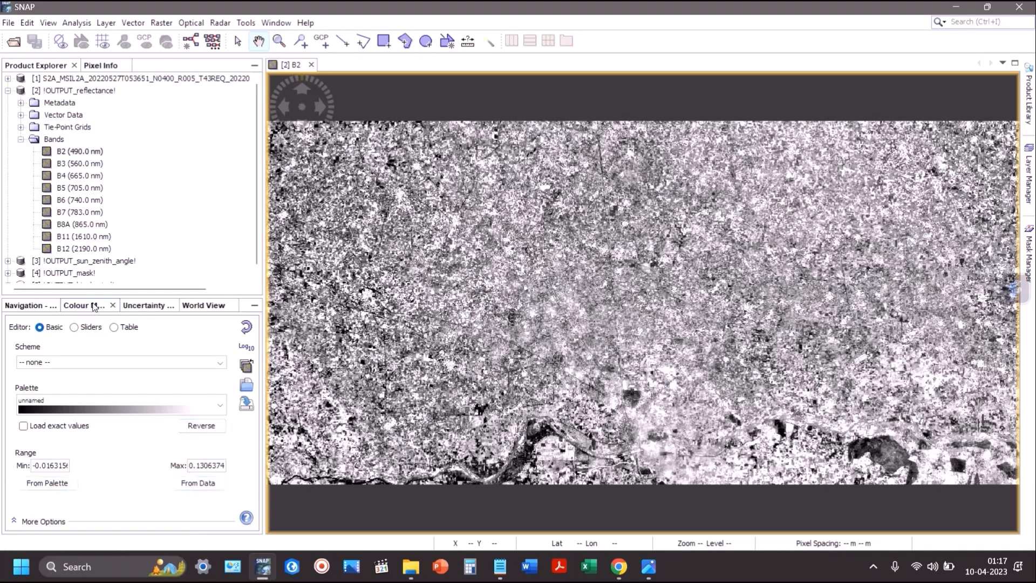
{"action": "left_click", "coordinate": [75, 327]}
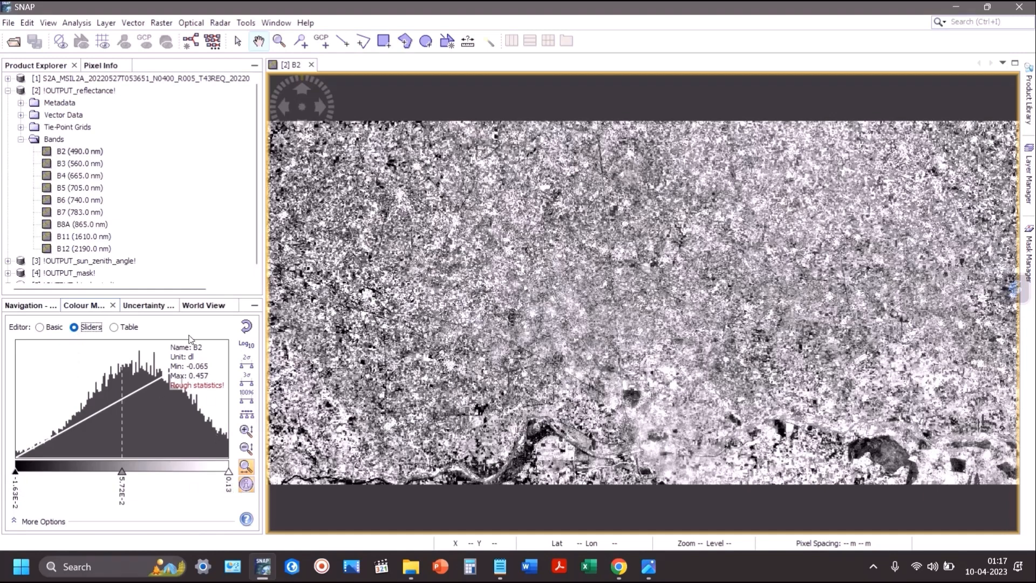
{"action": "left_click", "coordinate": [114, 327]}
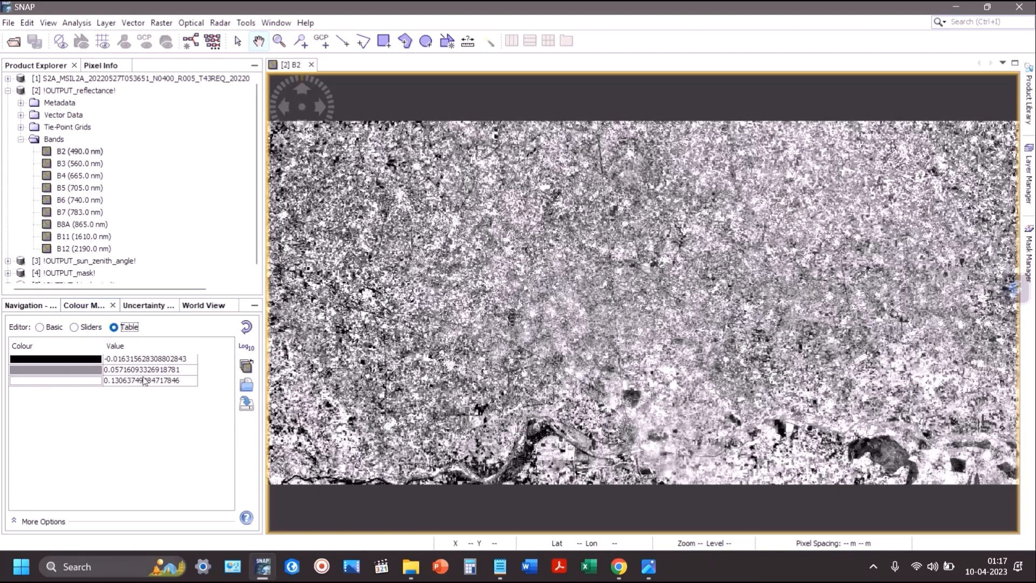
{"action": "left_click", "coordinate": [40, 327]}
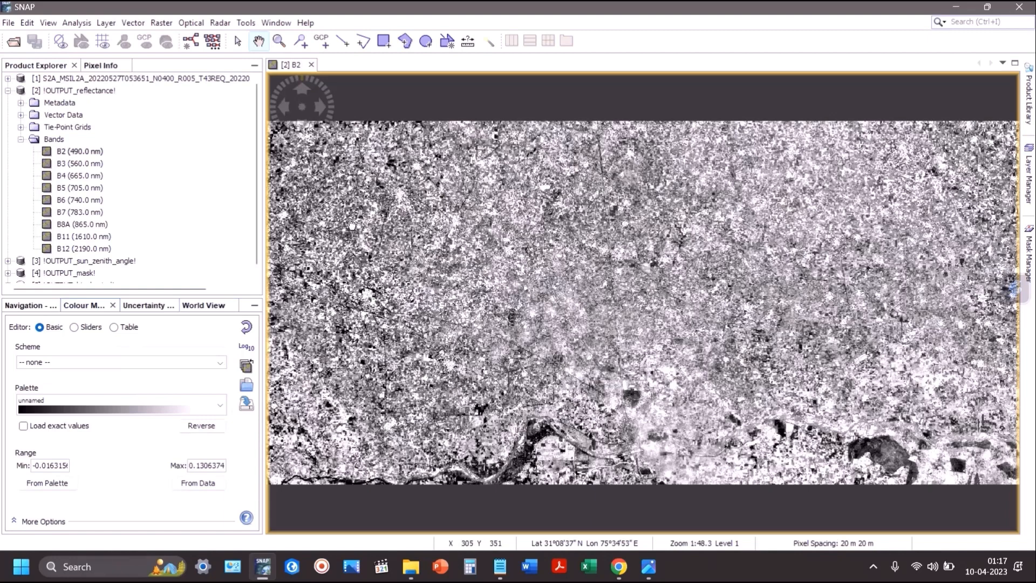
{"action": "left_click", "coordinate": [26, 306]}
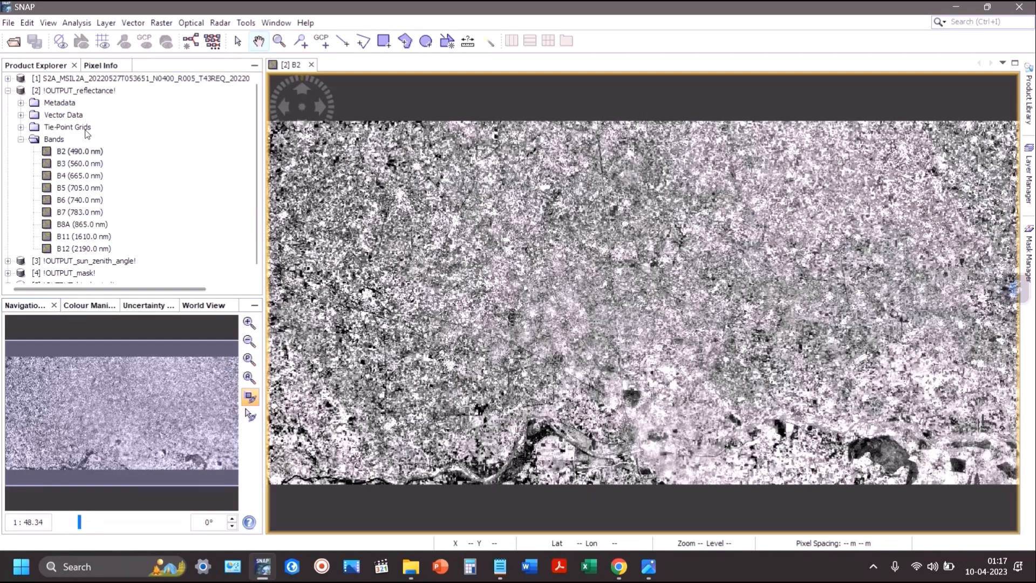
{"action": "left_click", "coordinate": [8, 92]}
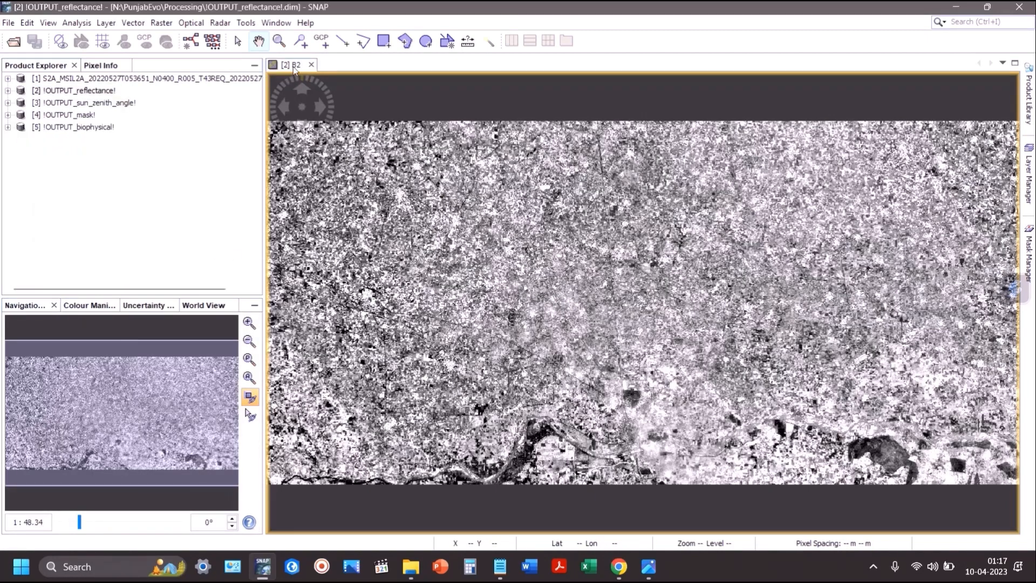
{"action": "left_click", "coordinate": [312, 66]}
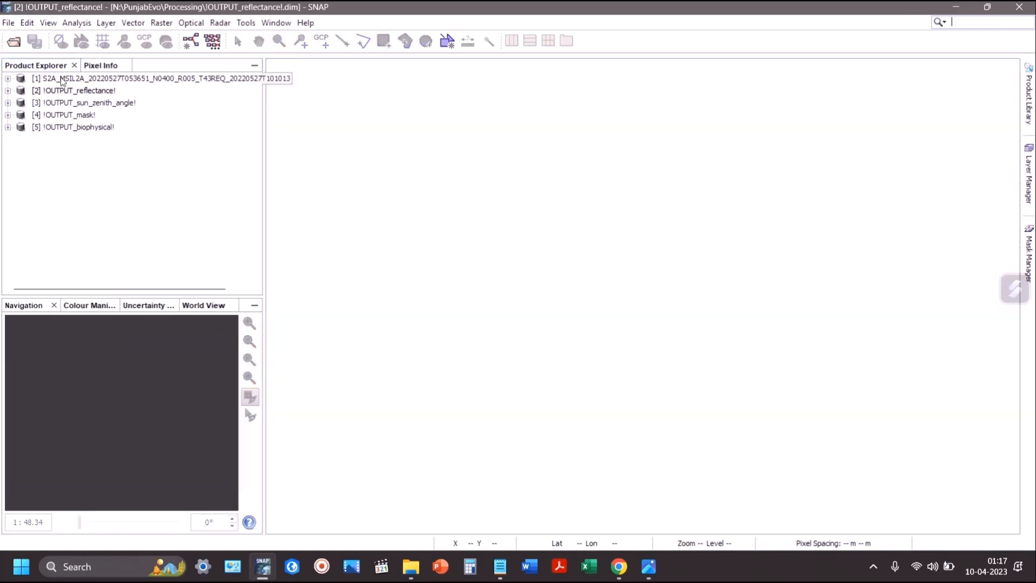
Step: Display the sun_zenith band of the !OUTPUT_sun_zenith_angle! product as an image
{"action": "left_click", "coordinate": [9, 103]}
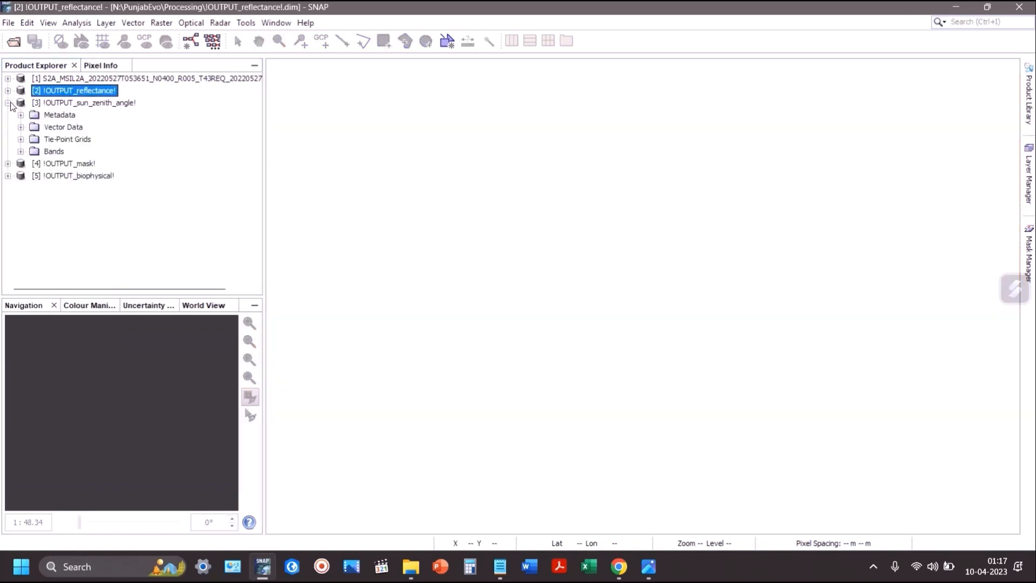
{"action": "left_click", "coordinate": [21, 151]}
{"action": "left_click", "coordinate": [33, 163]}
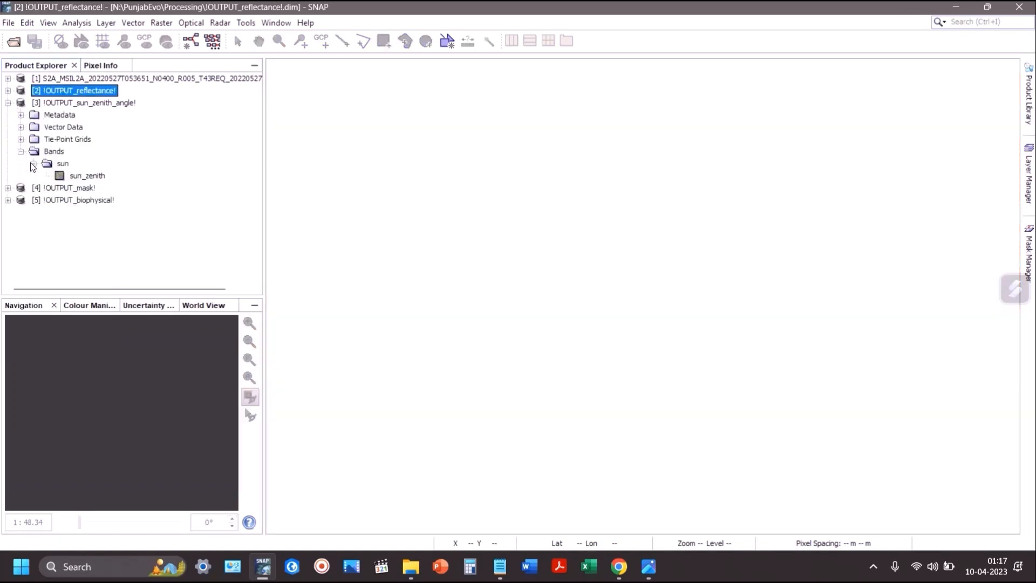
{"action": "double_click", "coordinate": [85, 175]}
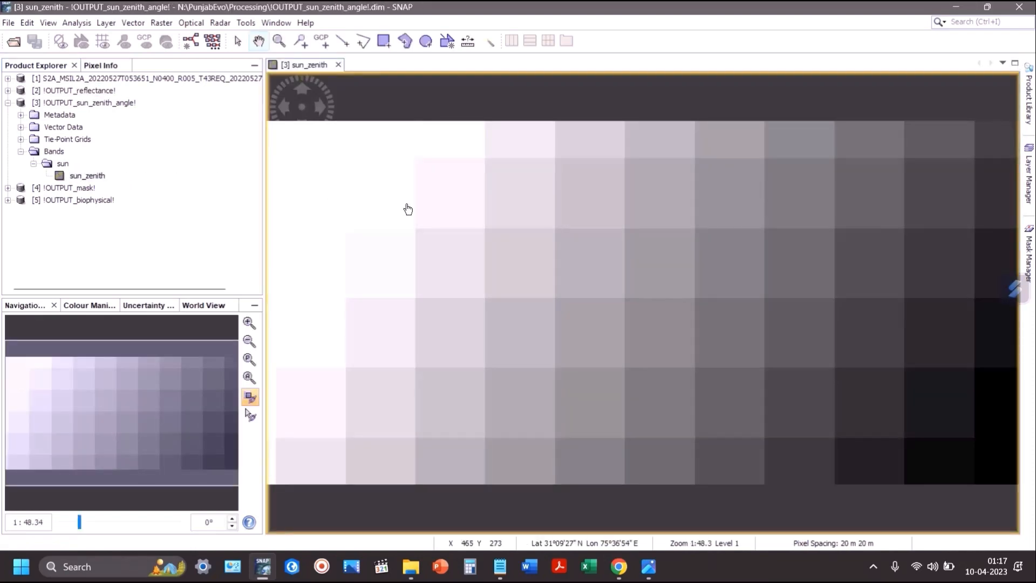
Step: Examine the sun_zenith value range in the Table and Sliders colour editors, and close the image and its product tree
{"action": "left_click", "coordinate": [77, 306]}
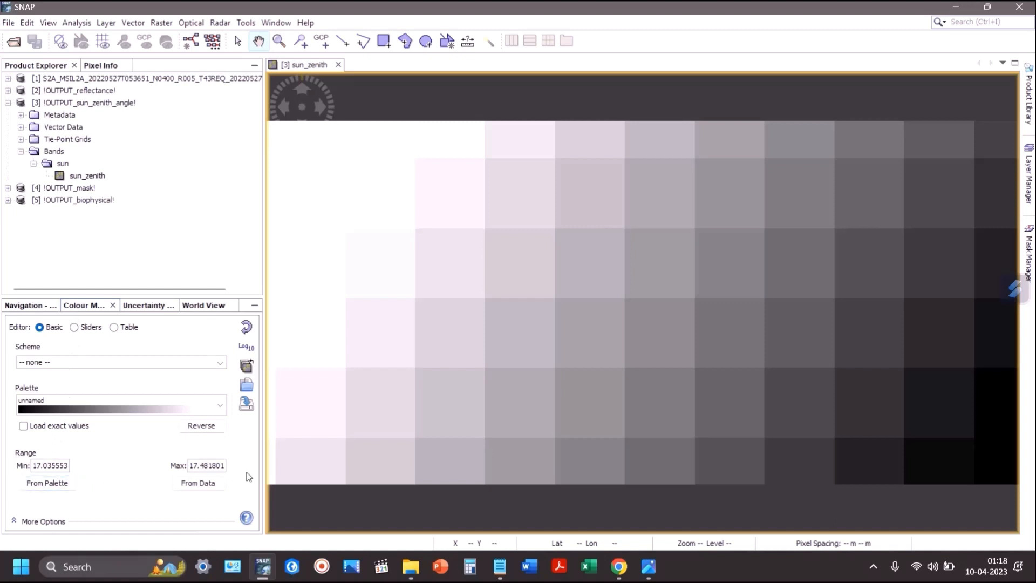
{"action": "left_click", "coordinate": [121, 329]}
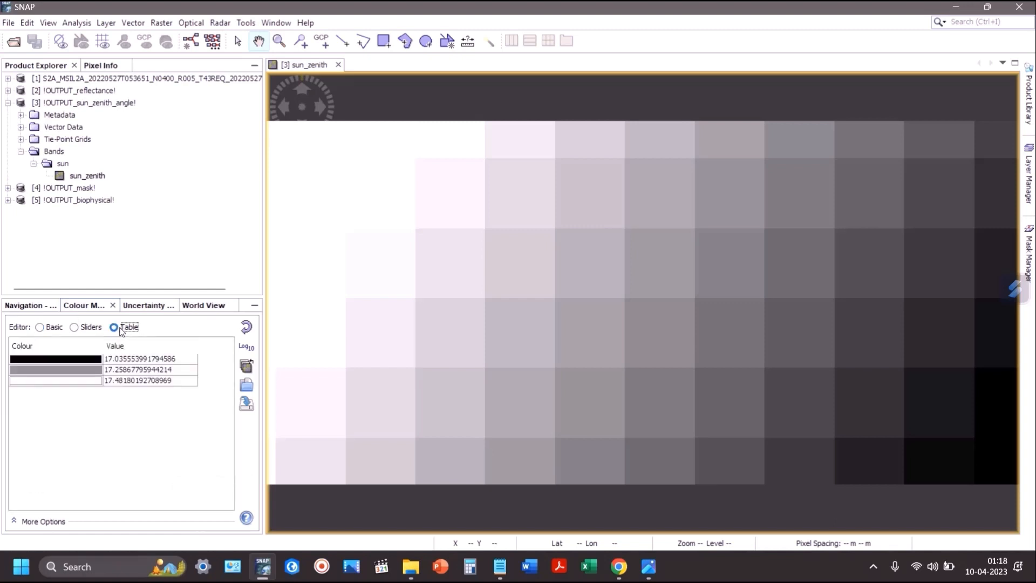
{"action": "left_click", "coordinate": [77, 327]}
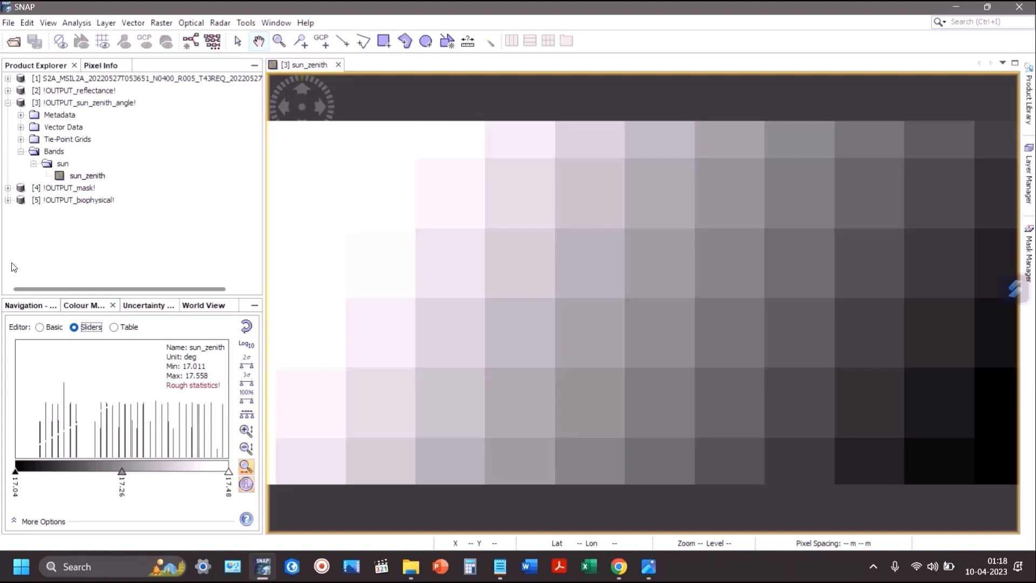
{"action": "left_click", "coordinate": [27, 306]}
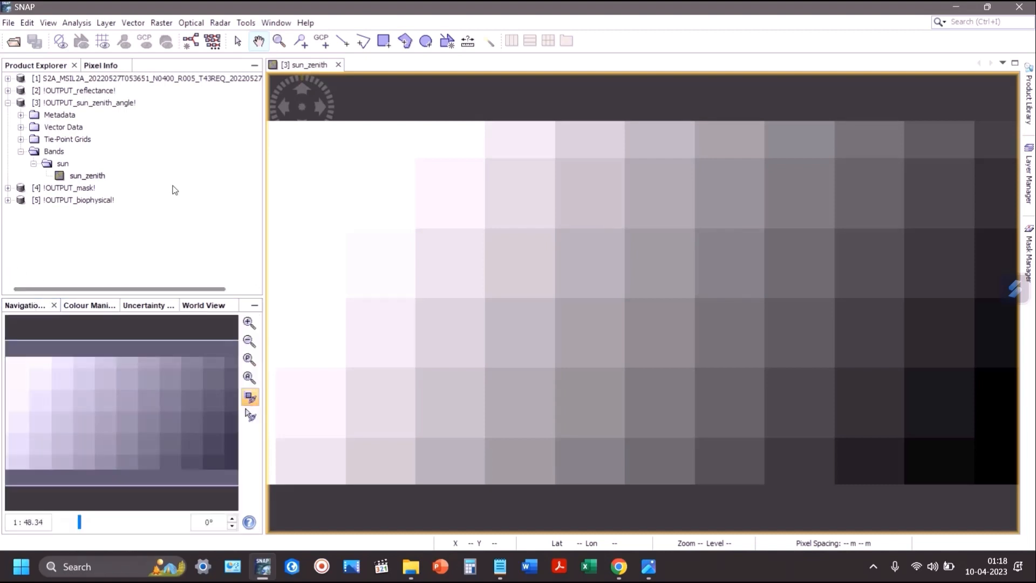
{"action": "left_click", "coordinate": [339, 65]}
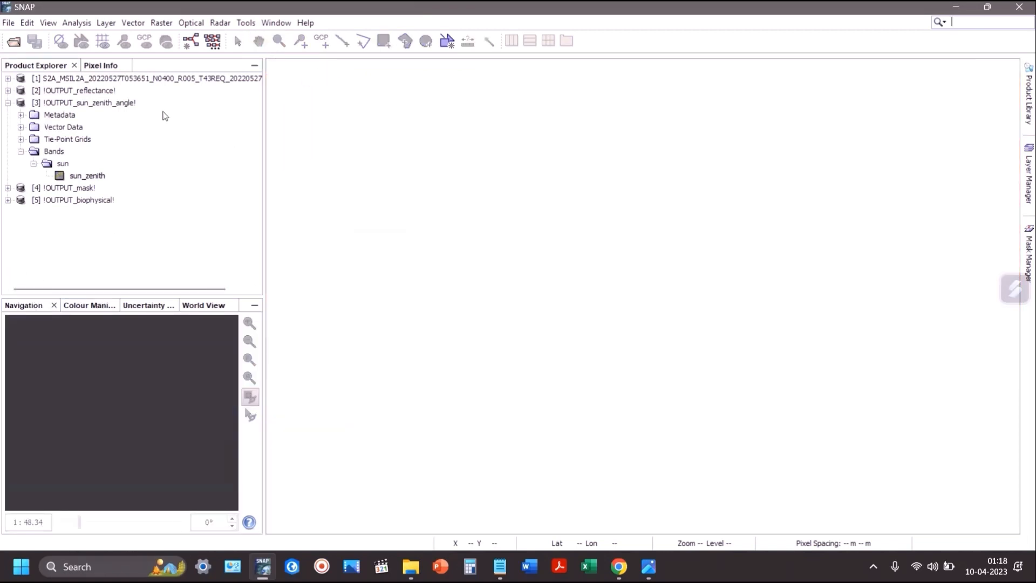
{"action": "left_click", "coordinate": [8, 103]}
Step: Display the mask band of the !OUTPUT_mask! product as an image
{"action": "left_click", "coordinate": [8, 115]}
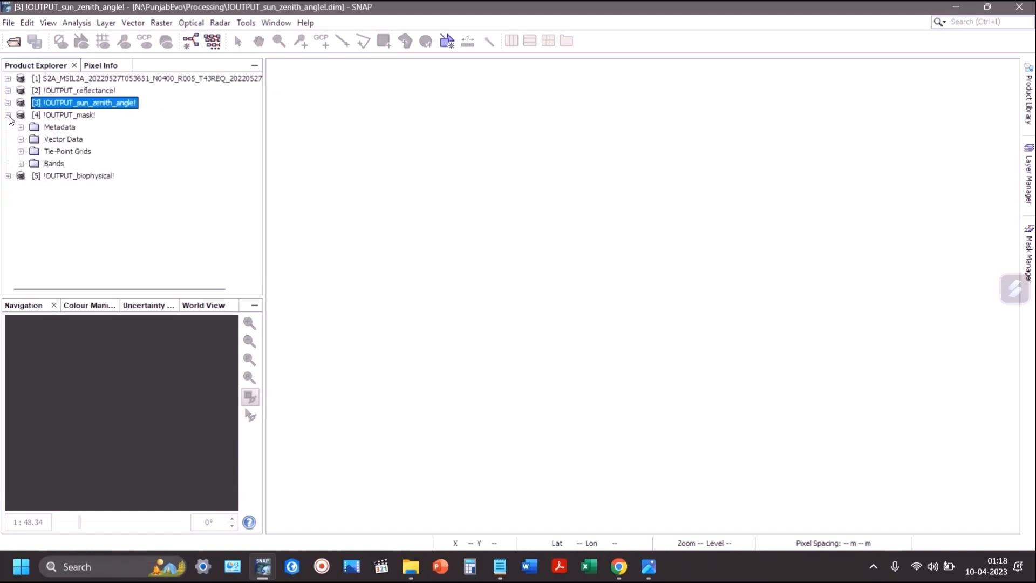
{"action": "left_click", "coordinate": [22, 163]}
{"action": "double_click", "coordinate": [57, 176]}
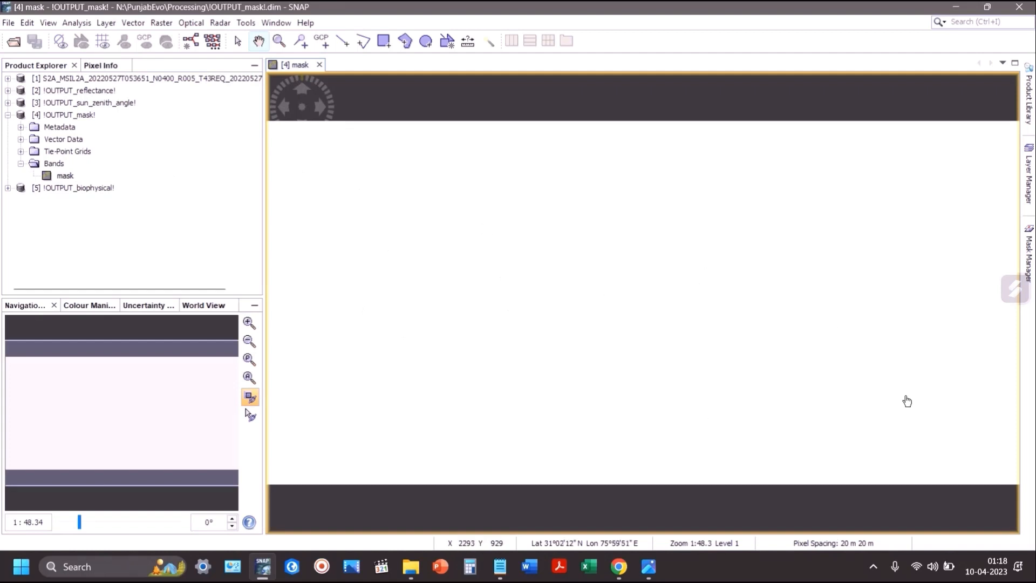
Step: Examine the mask band's value range in the Sliders and Table colour editors, and collapse the !OUTPUT_mask! product tree
{"action": "left_click", "coordinate": [71, 306]}
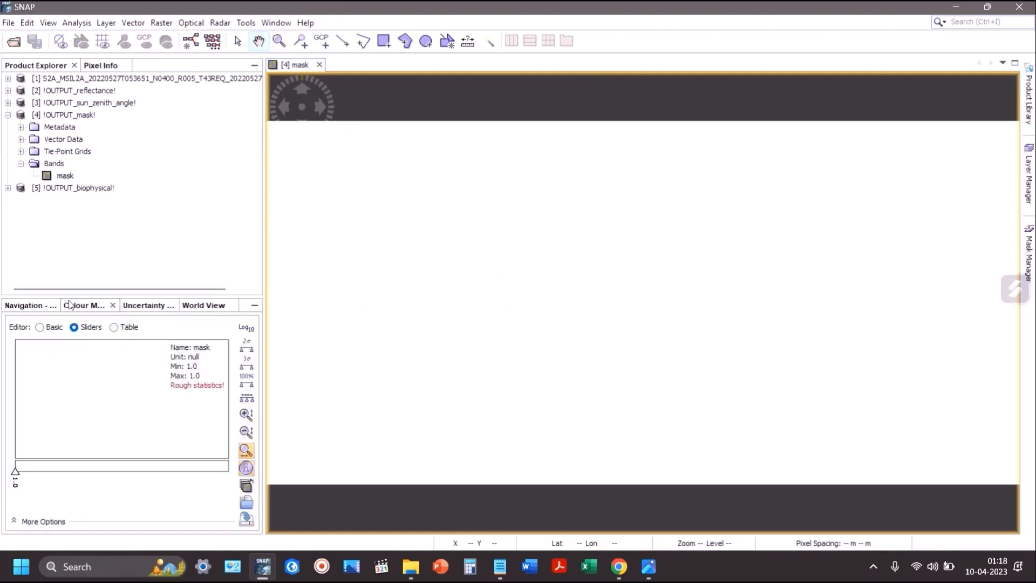
{"action": "left_click", "coordinate": [138, 306]}
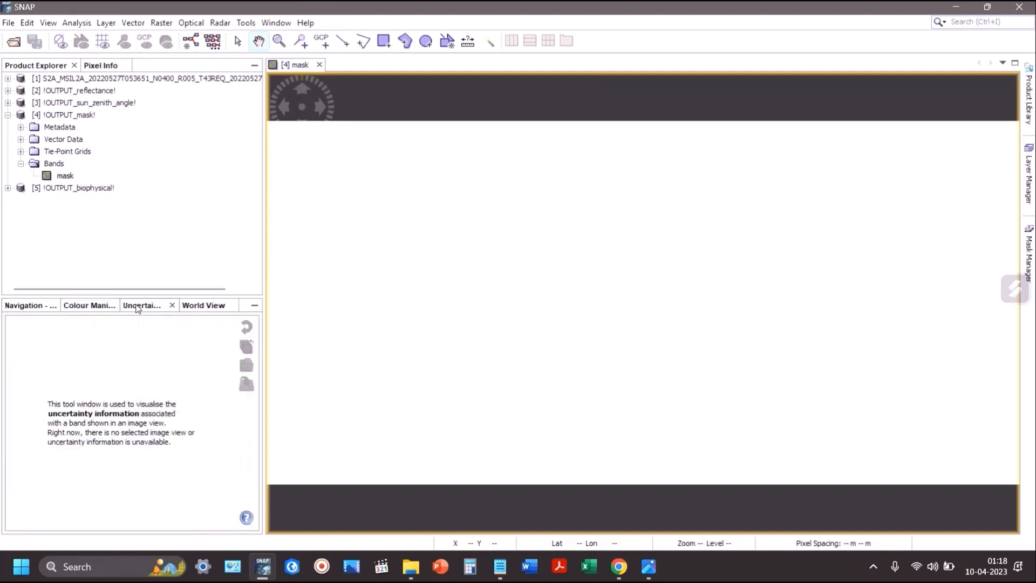
{"action": "left_click", "coordinate": [93, 305]}
{"action": "left_click", "coordinate": [121, 327]}
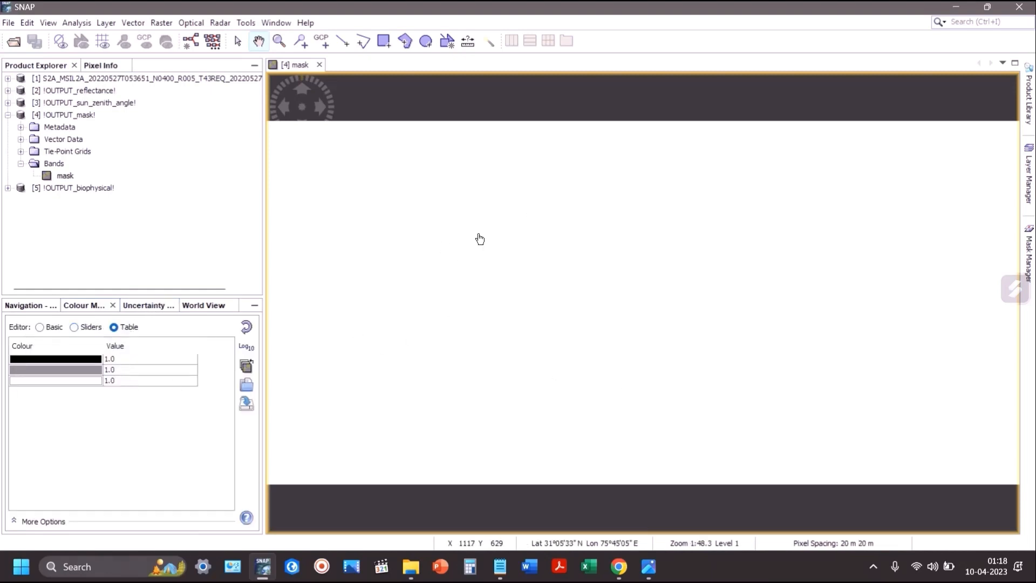
{"action": "left_click", "coordinate": [8, 115]}
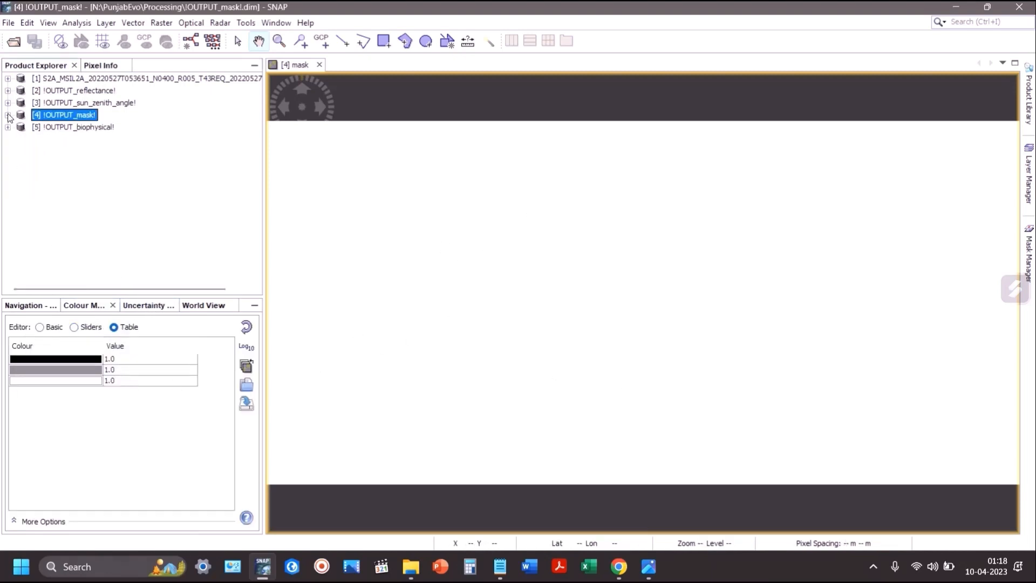
Step: Close the mask image and look through the list of masks in the !OUTPUT_biophysical! product
{"action": "left_click", "coordinate": [7, 126]}
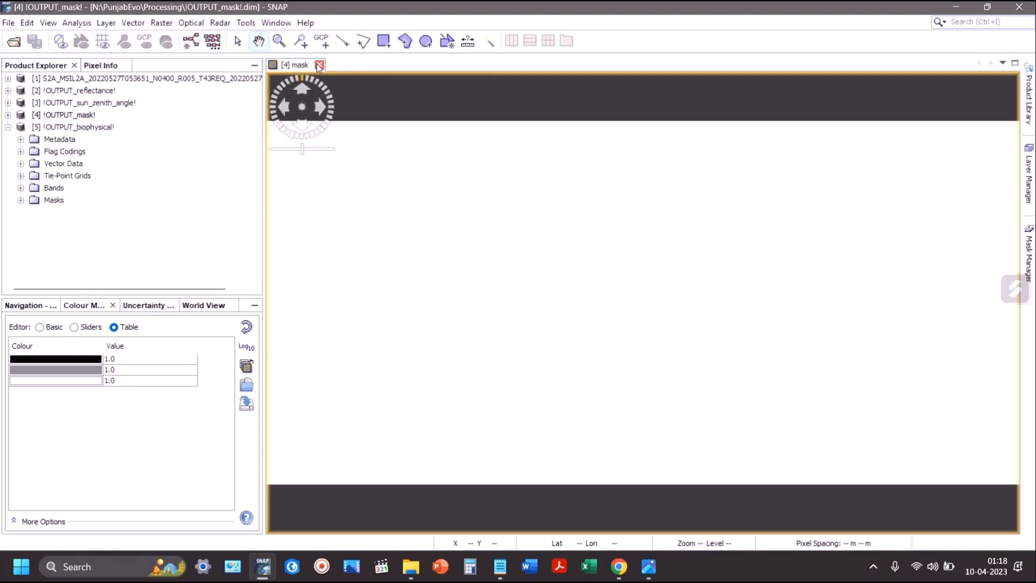
{"action": "left_click", "coordinate": [21, 200]}
{"action": "scroll", "coordinate": [100, 186], "scroll_direction": "down", "scroll_amount": 3}
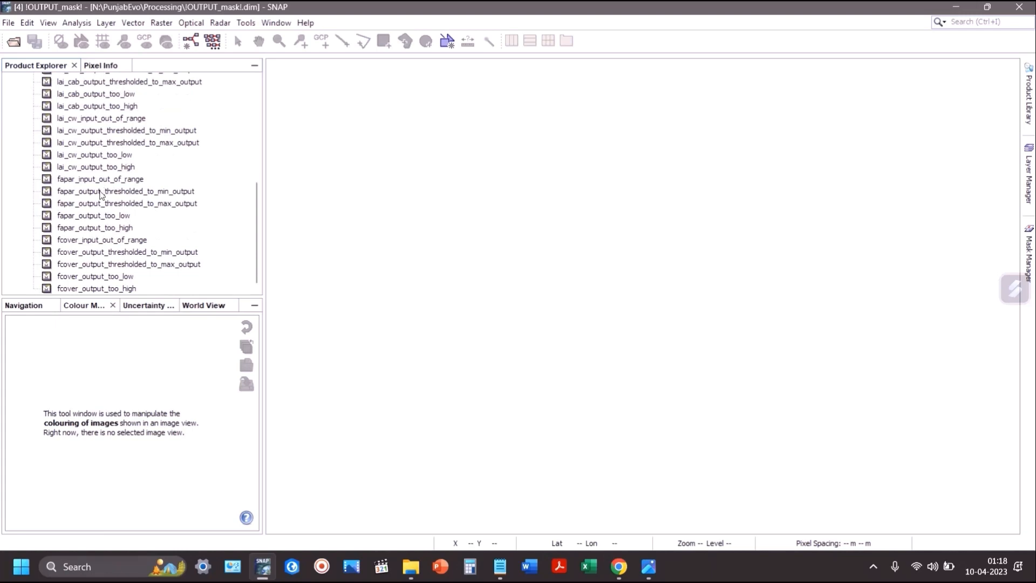
{"action": "scroll", "coordinate": [100, 205], "scroll_direction": "up", "scroll_amount": 5}
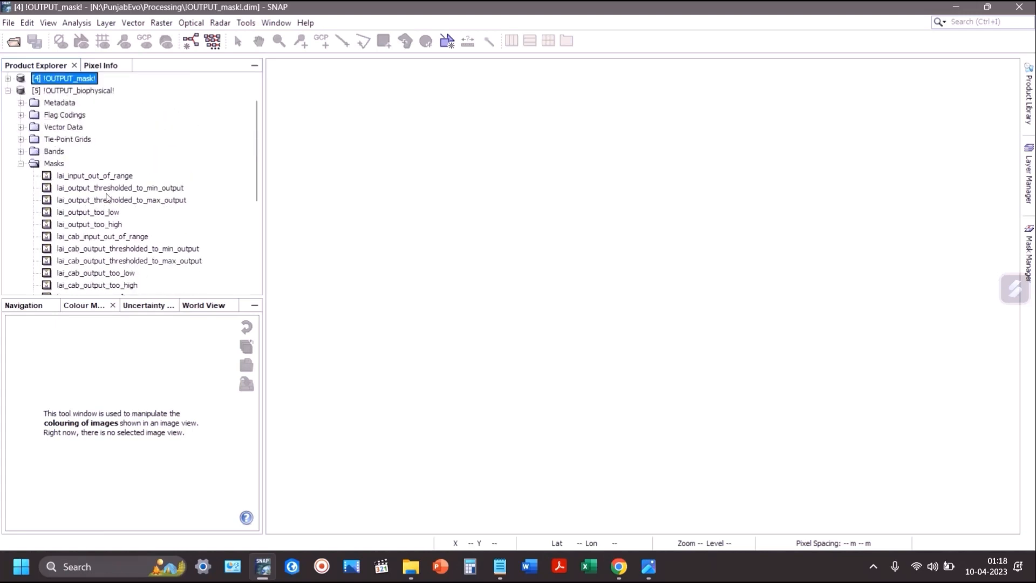
{"action": "left_click", "coordinate": [20, 164]}
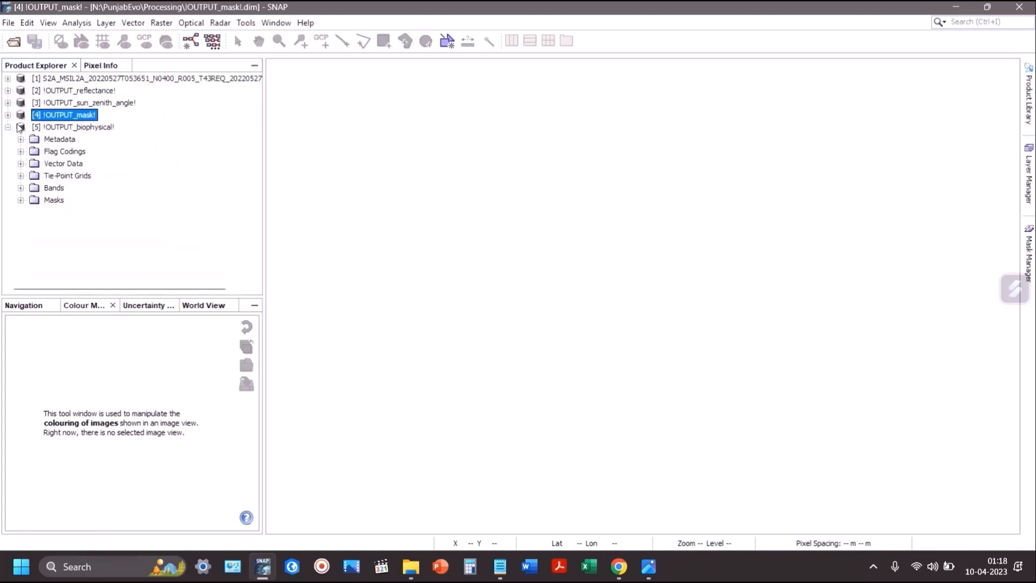
Step: Display the fcover, lai and lai_cw bands of the !OUTPUT_biophysical! product as separate images
{"action": "left_click", "coordinate": [20, 188]}
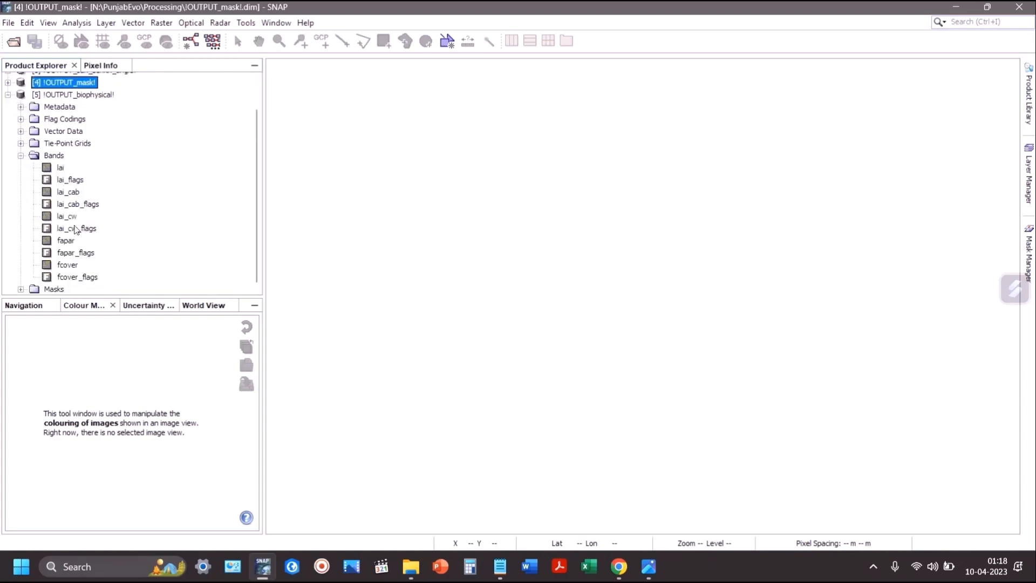
{"action": "double_click", "coordinate": [69, 266]}
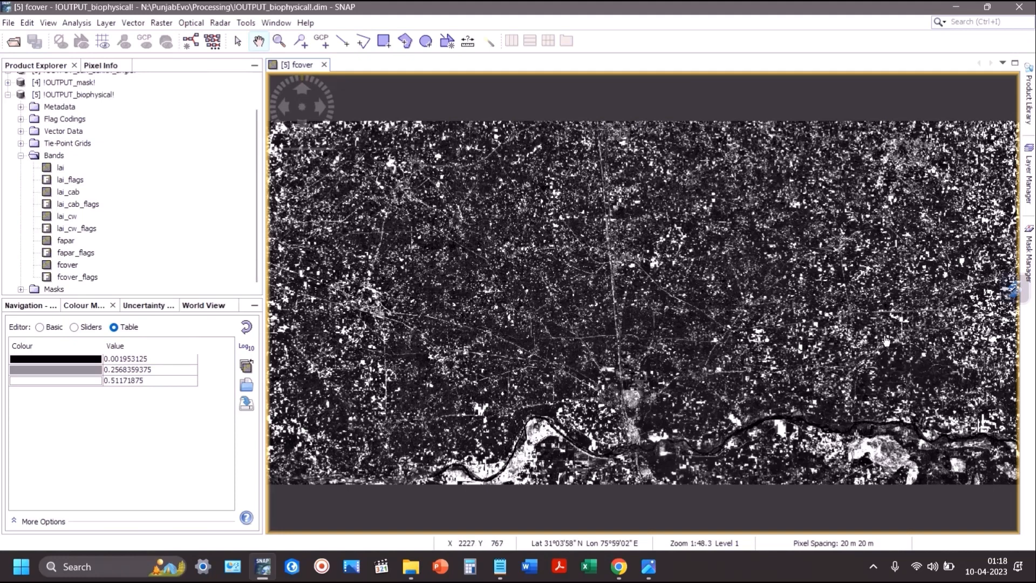
{"action": "double_click", "coordinate": [59, 168]}
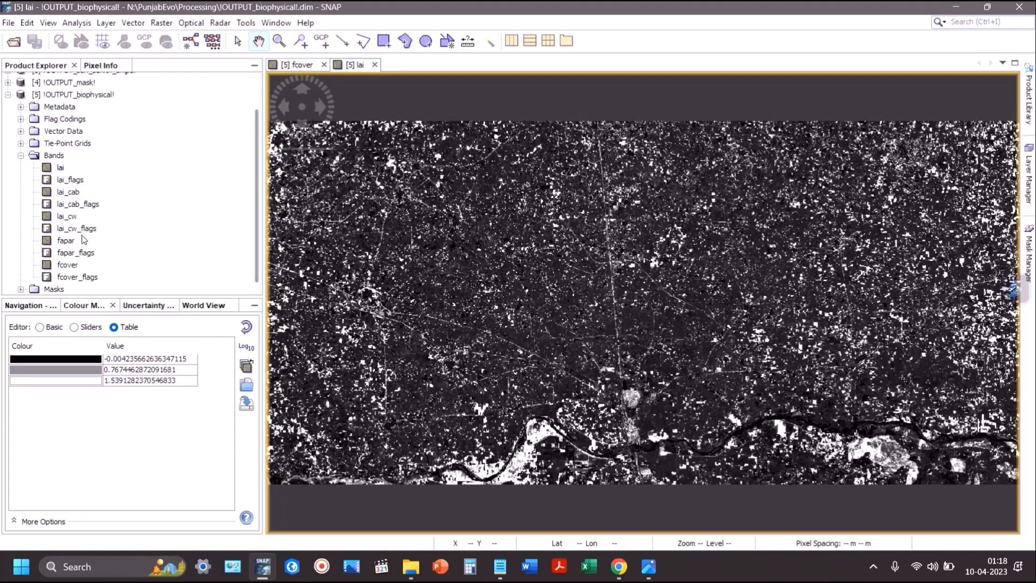
{"action": "left_click", "coordinate": [62, 220]}
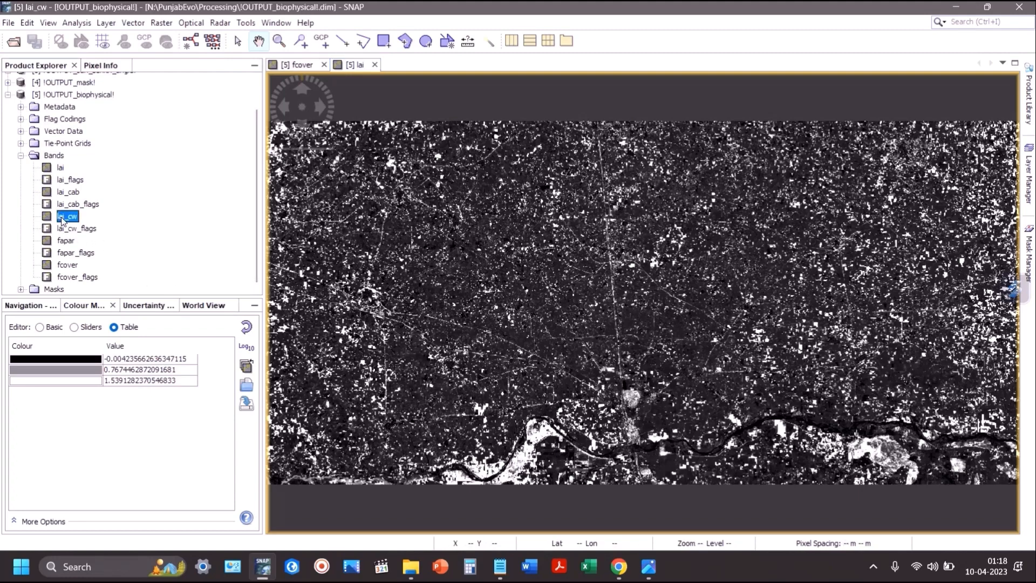
{"action": "double_click", "coordinate": [64, 219]}
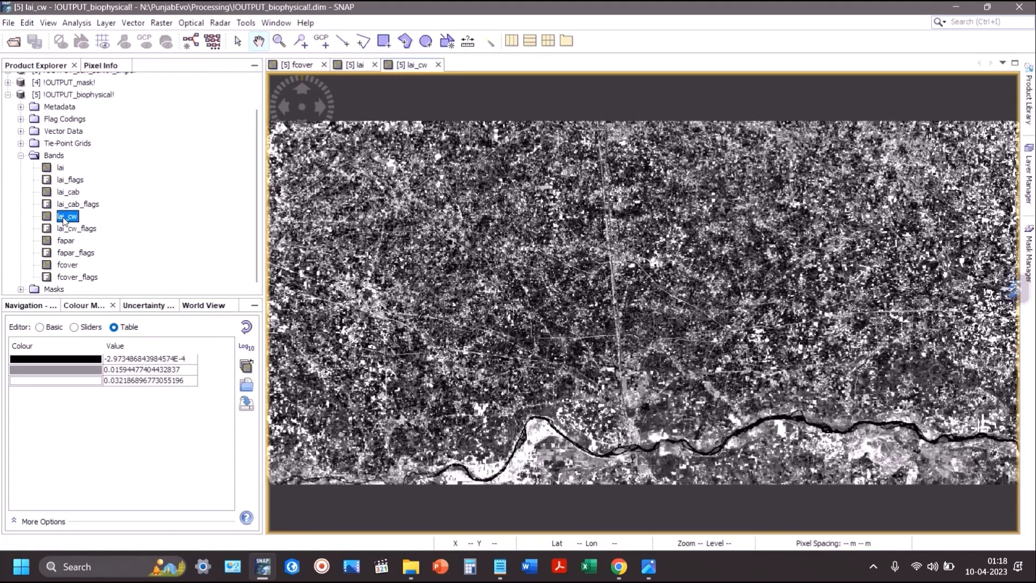
Step: Tile the three open biophysical images horizontally
{"action": "left_click", "coordinate": [246, 23]}
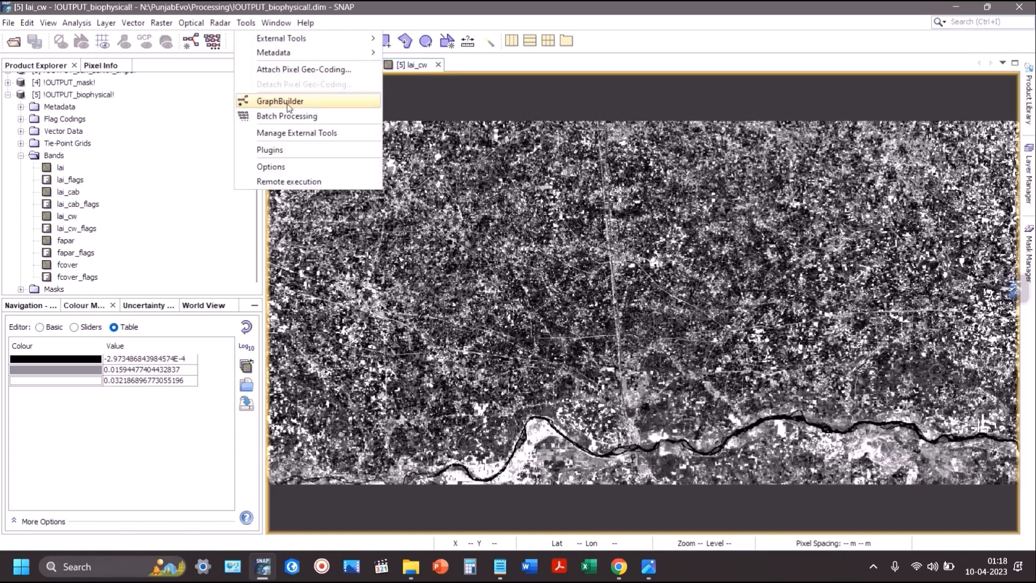
{"action": "left_click", "coordinate": [275, 23]}
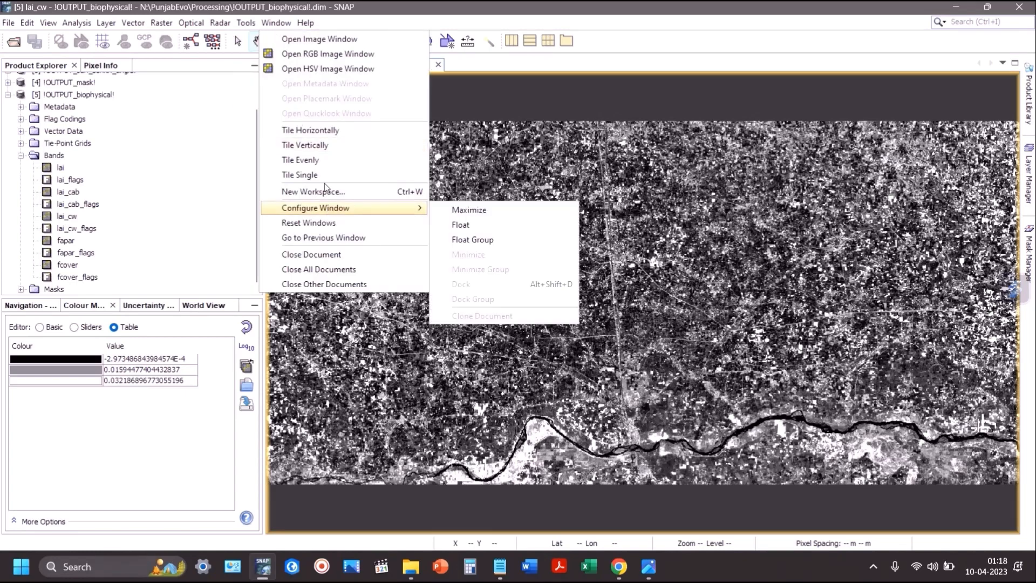
{"action": "left_click", "coordinate": [320, 130]}
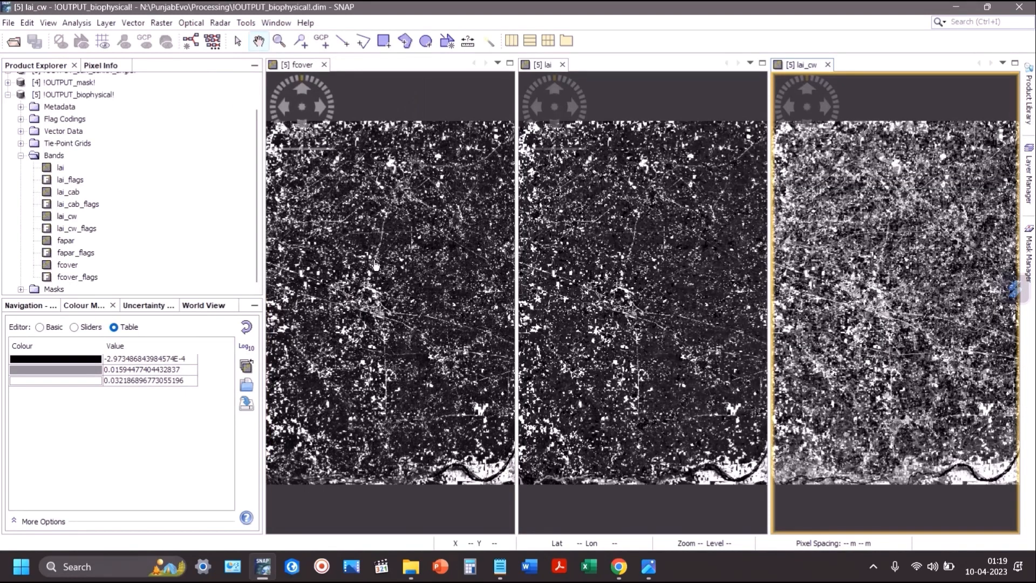
Step: Compare the fcover, lai and lai_cw images side by side, zoomed out to see most of the scene
{"action": "left_click", "coordinate": [26, 308]}
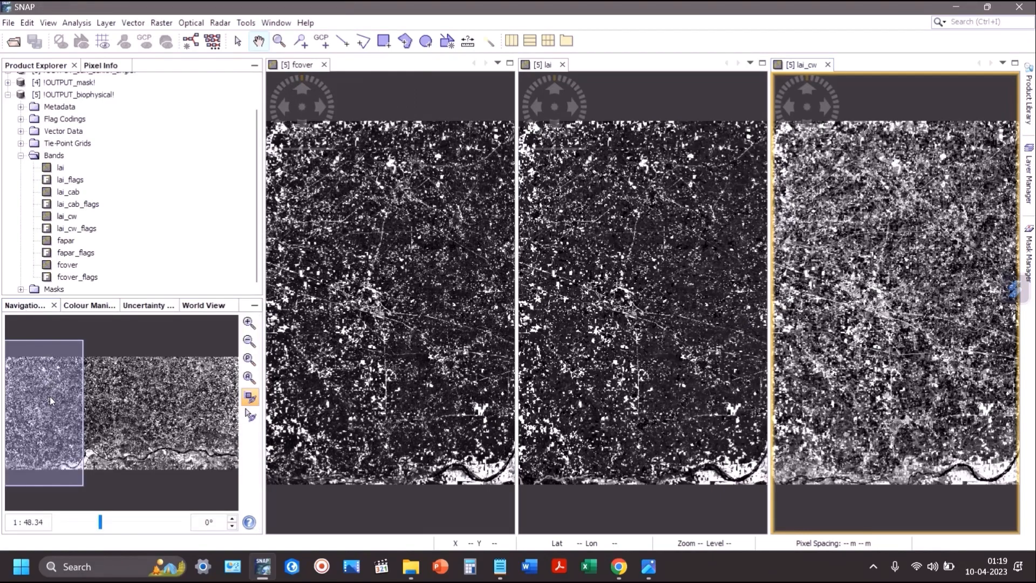
{"action": "left_click_drag", "start_coordinate": [50, 400], "coordinate": [75, 393]}
{"action": "left_click", "coordinate": [249, 342]}
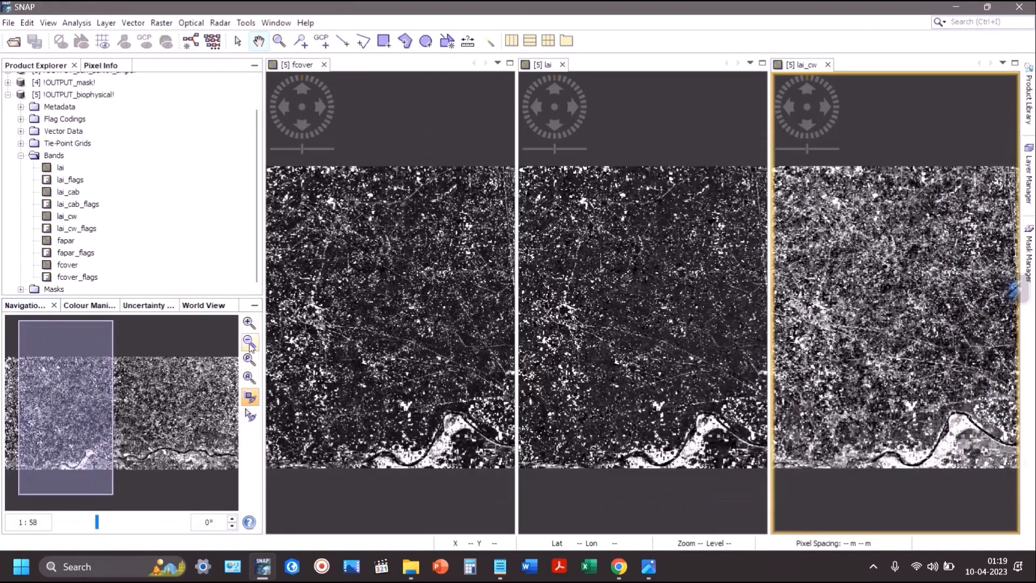
{"action": "left_click", "coordinate": [249, 341]}
{"action": "left_click", "coordinate": [249, 341]}
{"action": "left_click", "coordinate": [249, 341]}
{"action": "left_click_drag", "start_coordinate": [124, 387], "coordinate": [143, 387]}
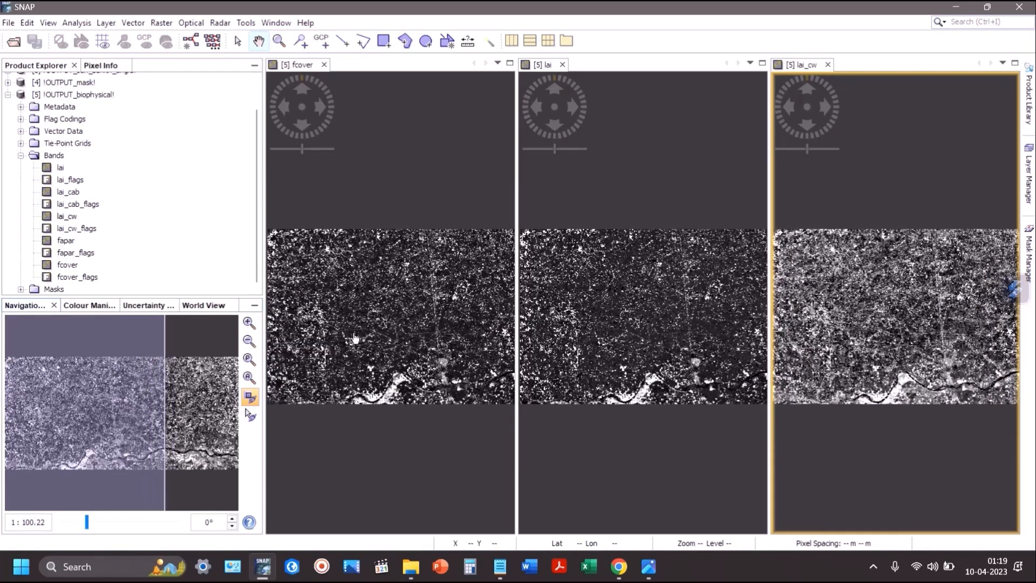
Step: Zoom the tiled images in to 1:20 and synchronise the cursor position across them to compare the same locations
{"action": "left_click", "coordinate": [249, 359]}
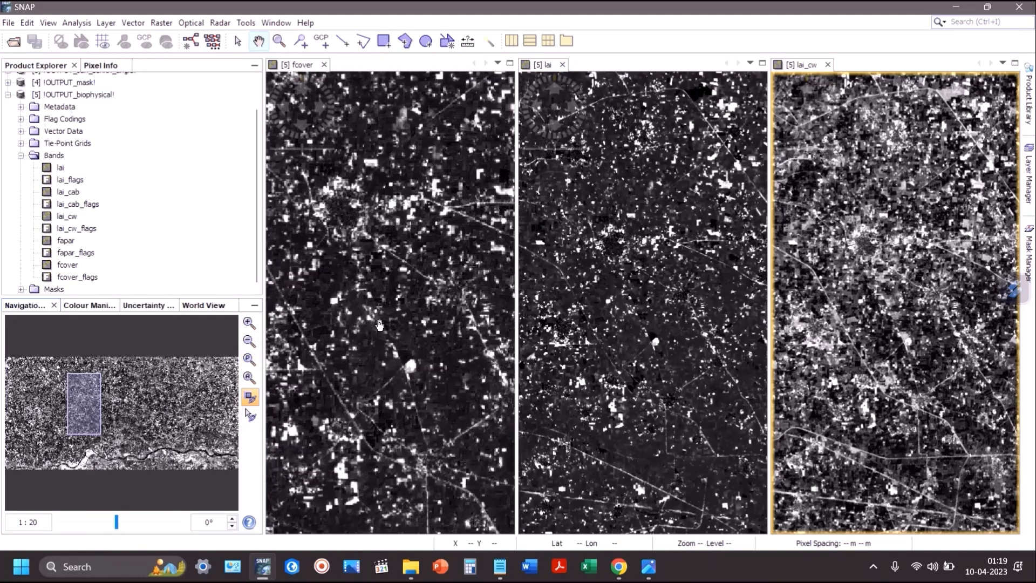
{"action": "left_click", "coordinate": [250, 414]}
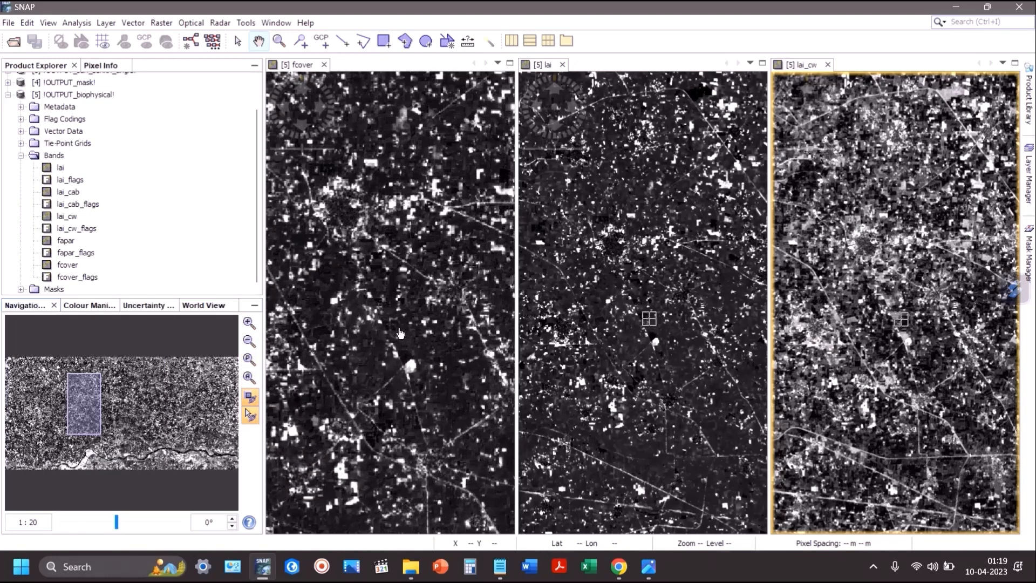
{"action": "scroll", "coordinate": [400, 333], "scroll_direction": "down", "scroll_amount": 2}
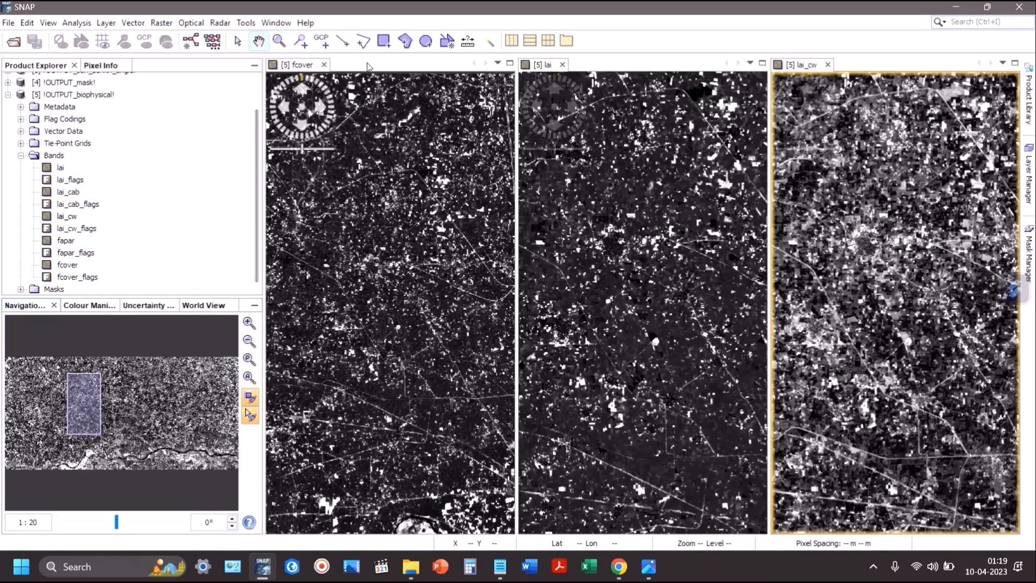
Step: Close the fcover, lai and lai_cw images and collapse the !OUTPUT_biophysical! product tree
{"action": "left_click", "coordinate": [324, 64]}
{"action": "left_click", "coordinate": [310, 65]}
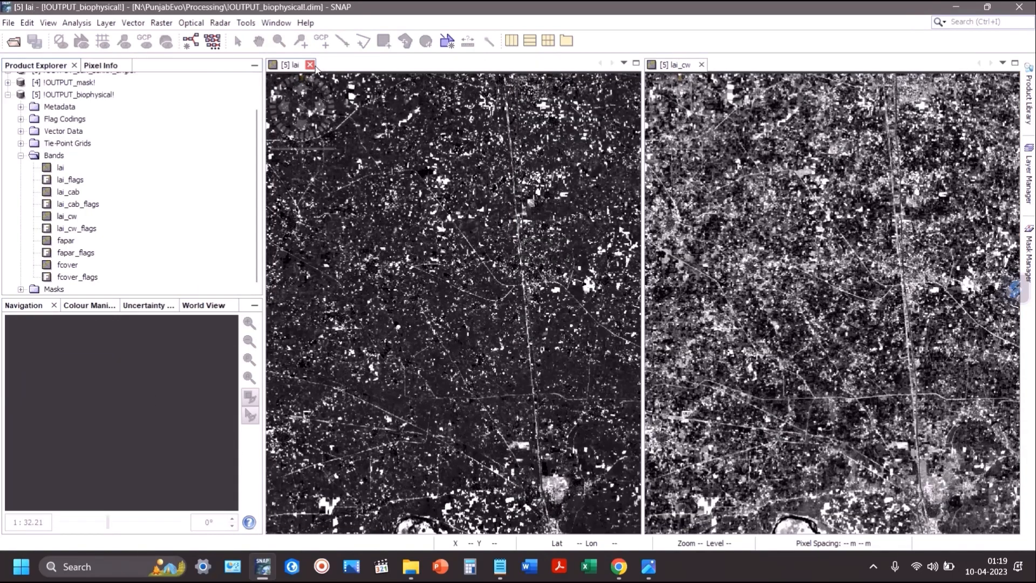
{"action": "left_click", "coordinate": [324, 65]}
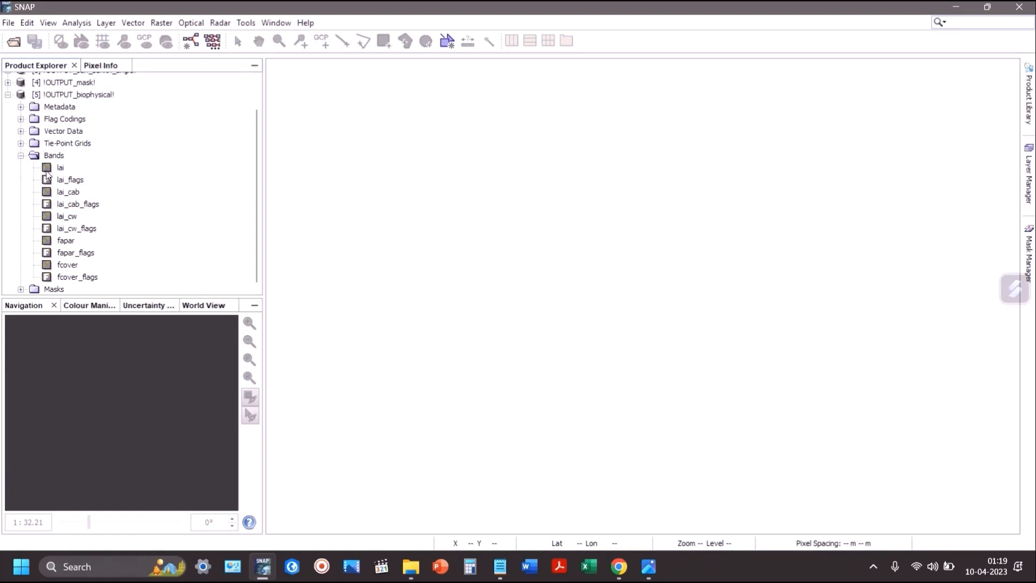
{"action": "left_click", "coordinate": [8, 95]}
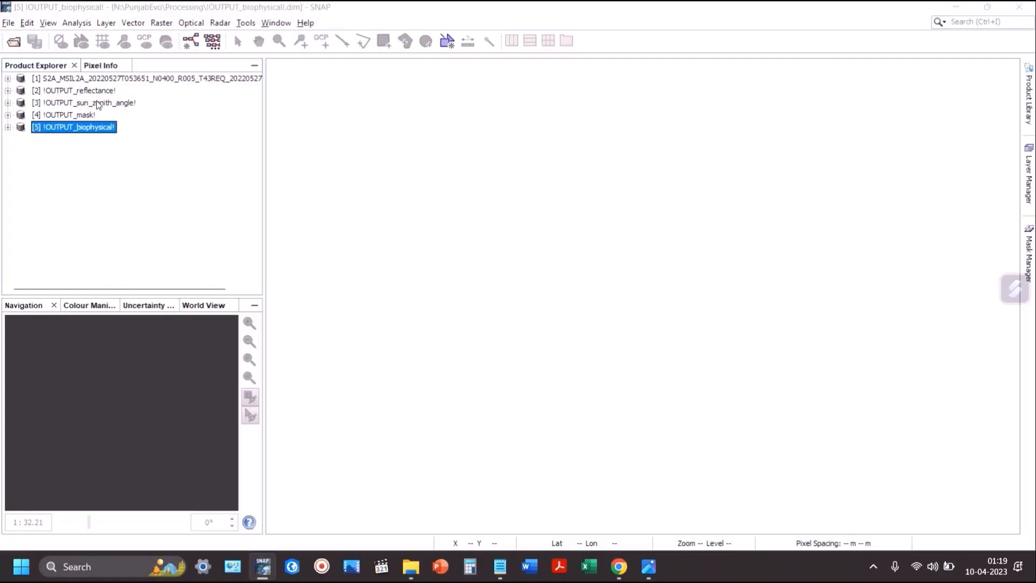
Step: Switch to the Sentinel-2 pre-processing flow diagram to check the processing that follows the S2 mask, and return to SNAP
{"action": "key", "text": "alt+Tab"}
{"action": "key", "text": "alt+Tab"}
{"action": "key", "text": "alt+Tab"}
{"action": "key", "text": "alt+Tab"}
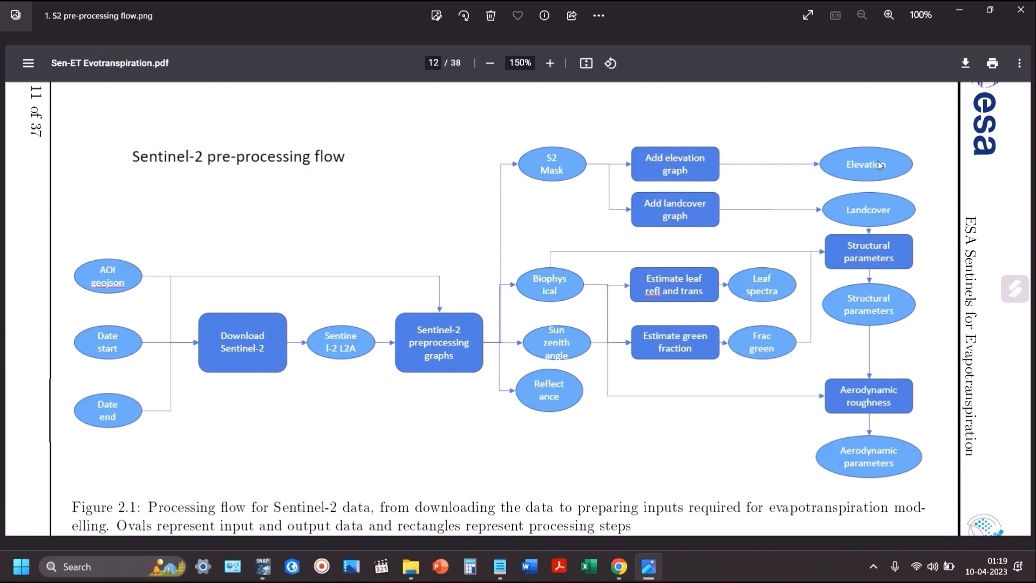
{"action": "key", "text": "alt+Tab"}
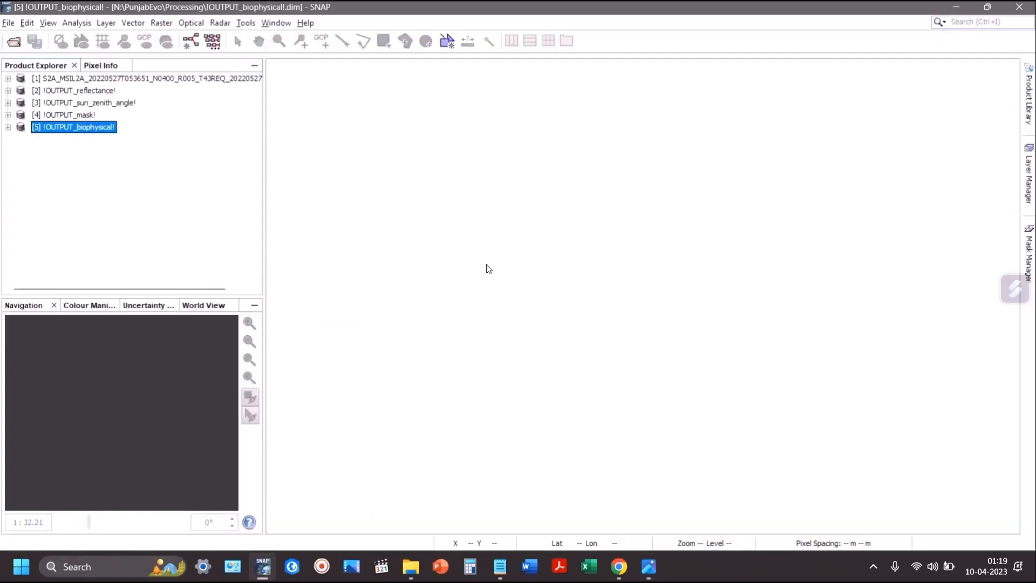
Step: Load the add_elevation graph into the Graph Builder with !OUTPUT_mask! as the source product
{"action": "left_click", "coordinate": [82, 117]}
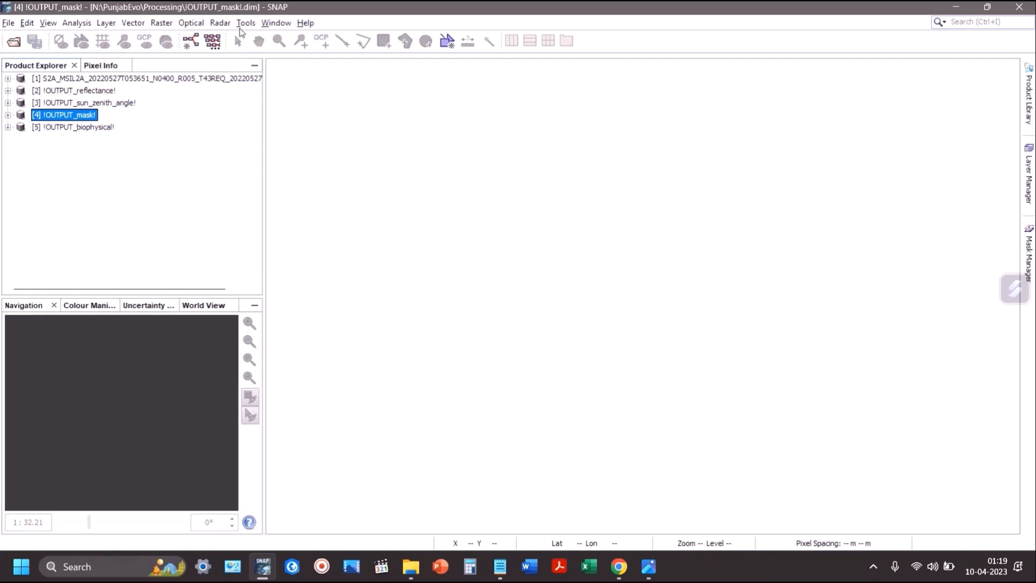
{"action": "left_click", "coordinate": [246, 25]}
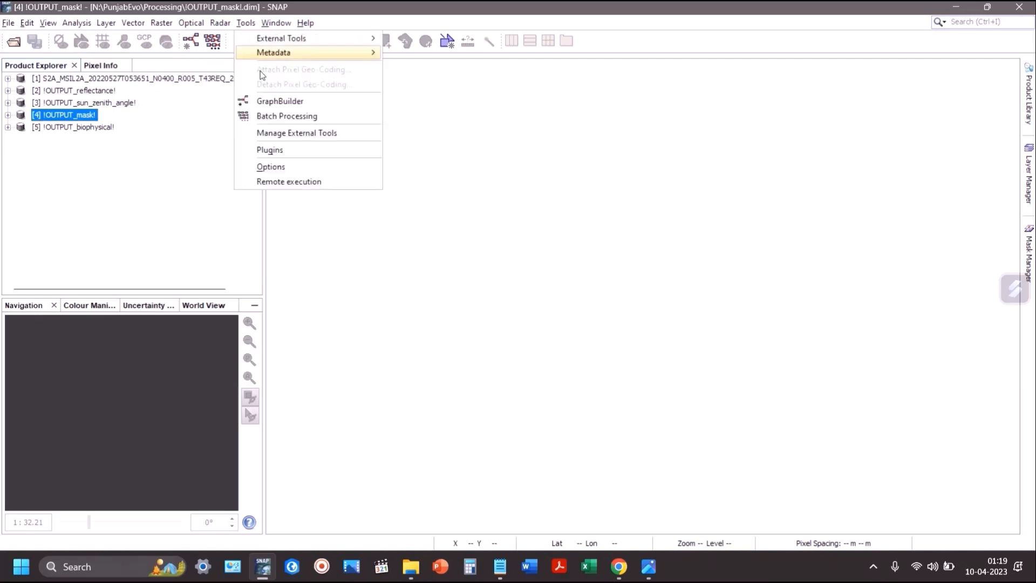
{"action": "left_click", "coordinate": [274, 101]}
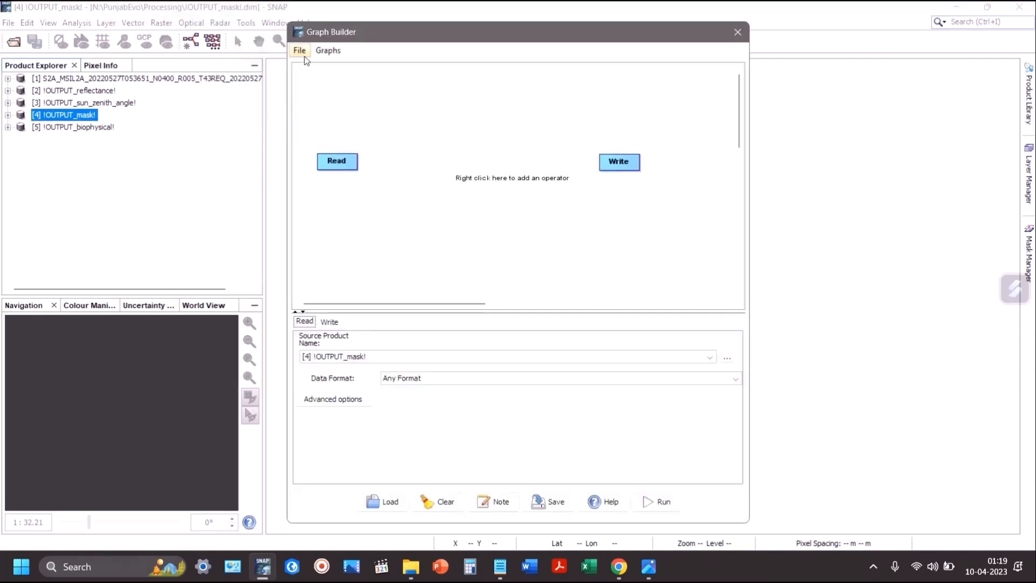
{"action": "left_click", "coordinate": [302, 53]}
{"action": "left_click", "coordinate": [315, 68]}
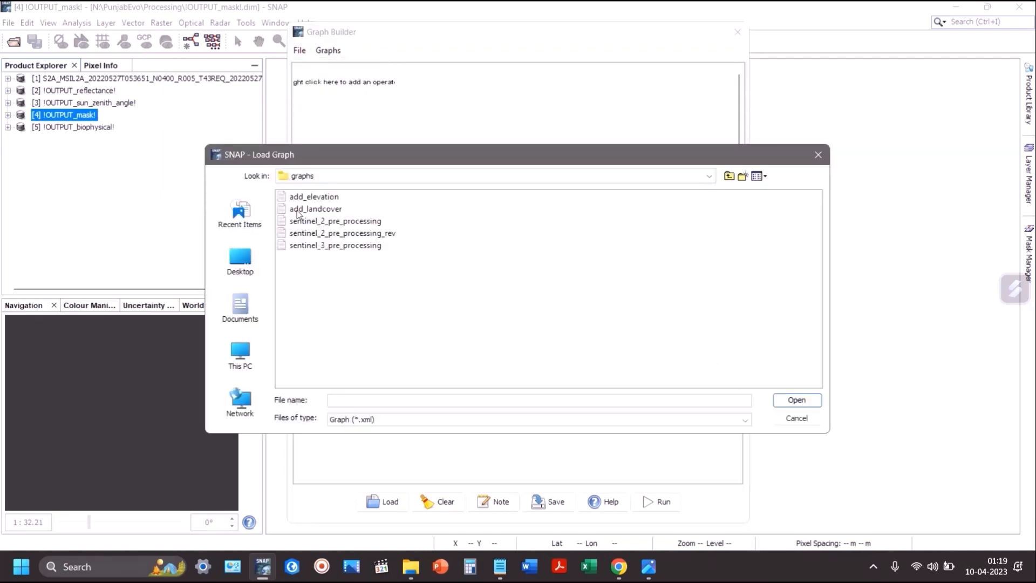
{"action": "left_click", "coordinate": [302, 198]}
{"action": "left_click", "coordinate": [796, 400]}
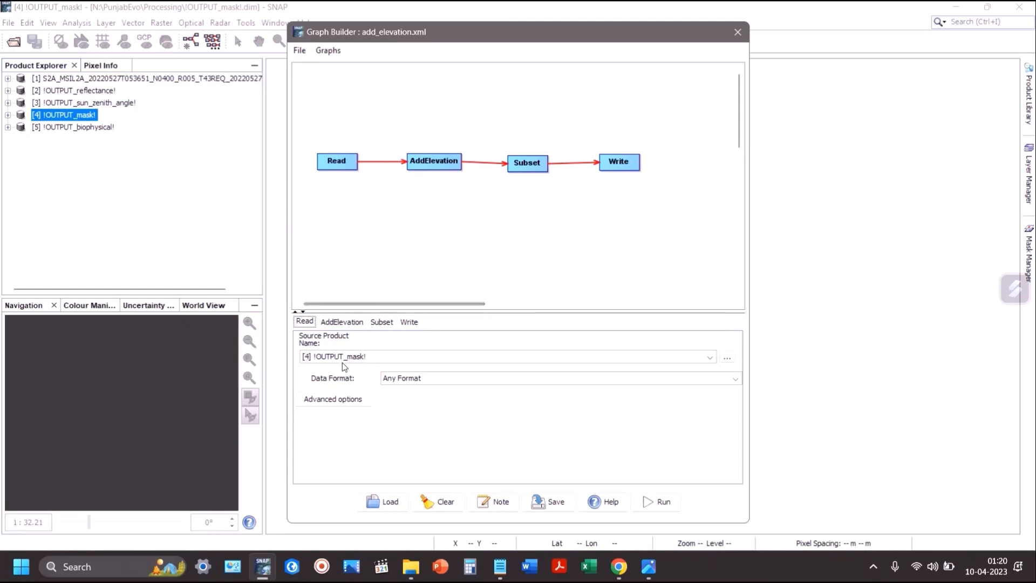
Step: Review the AddElevation settings and the available digital elevation models, keeping SRTM 1Sec HGT (Auto Download)
{"action": "left_click", "coordinate": [352, 323]}
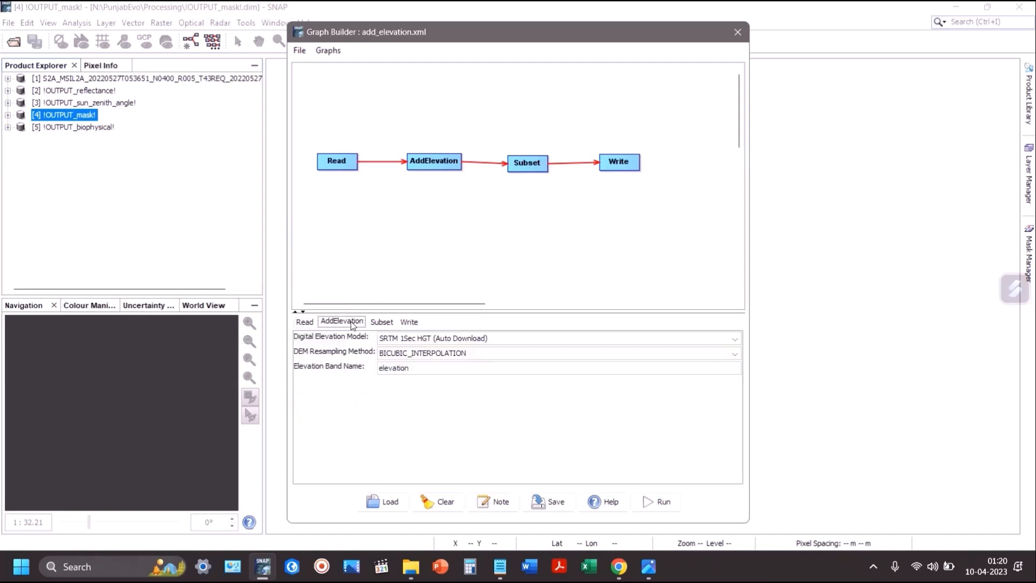
{"action": "left_click", "coordinate": [413, 341]}
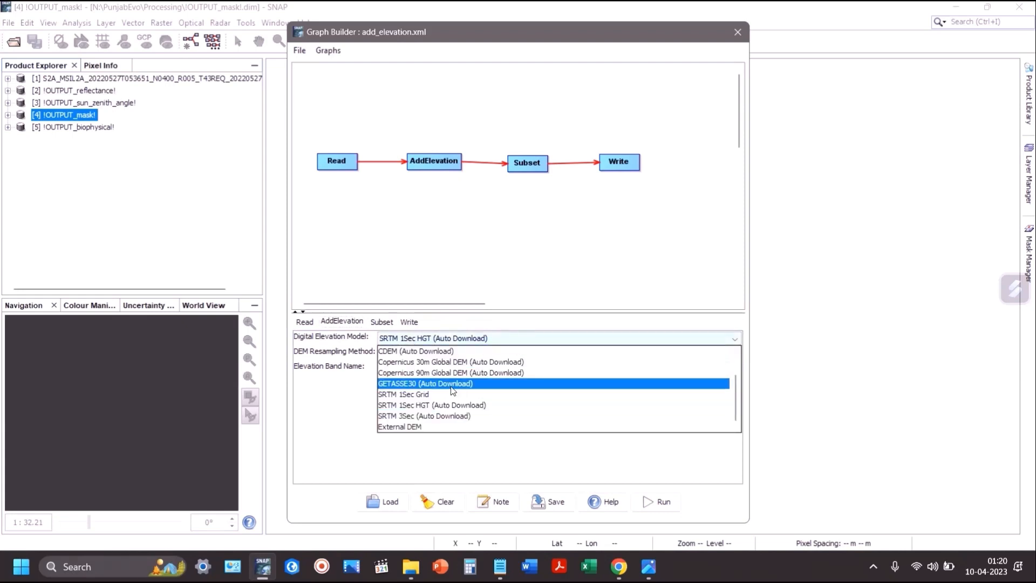
{"action": "scroll", "coordinate": [456, 391], "scroll_direction": "up", "scroll_amount": 1}
{"action": "scroll", "coordinate": [455, 391], "scroll_direction": "down", "scroll_amount": 1}
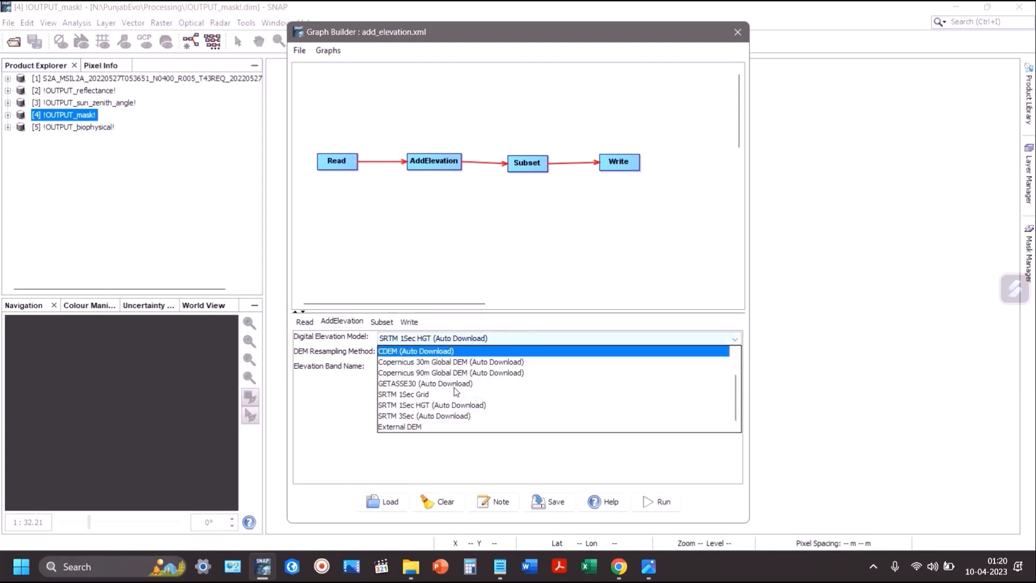
{"action": "scroll", "coordinate": [454, 392], "scroll_direction": "up", "scroll_amount": 1}
{"action": "left_click", "coordinate": [345, 387]}
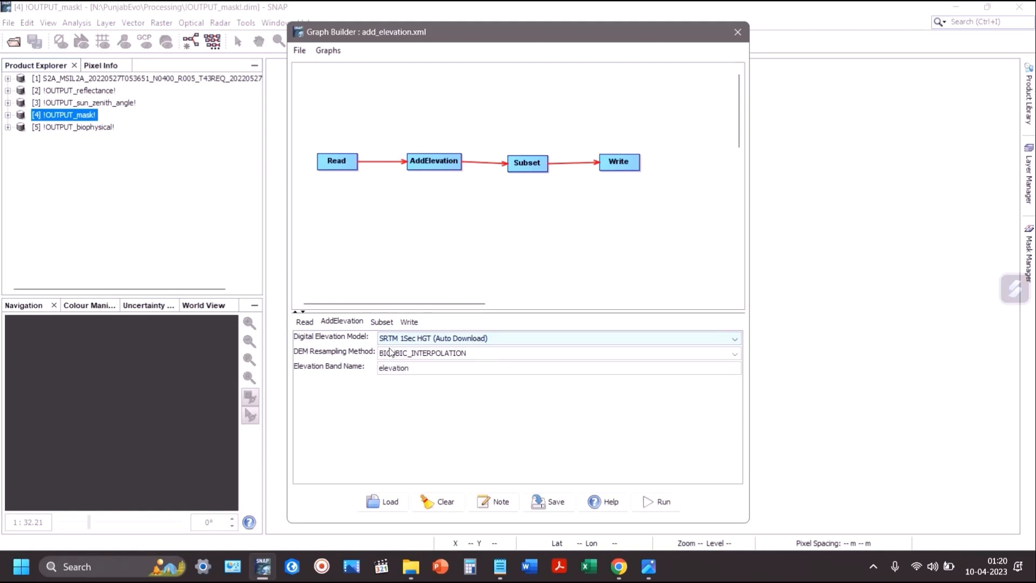
Step: Check the Subset and Write settings, run the graph to output !OUTPUT_SRTM_elevation! as BEAM-DIMAP, and close the Graph Builder
{"action": "left_click", "coordinate": [382, 322]}
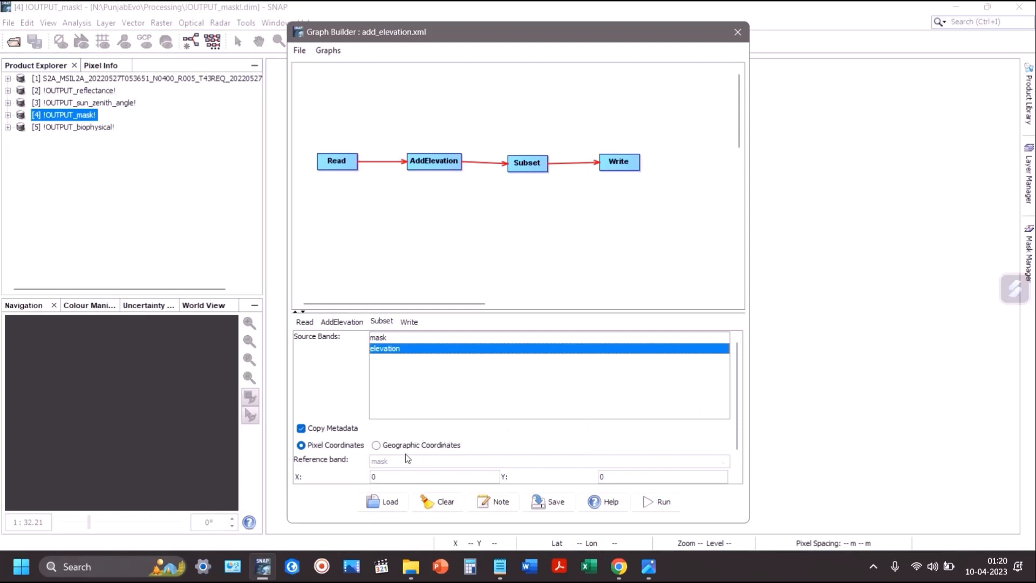
{"action": "left_click", "coordinate": [409, 323]}
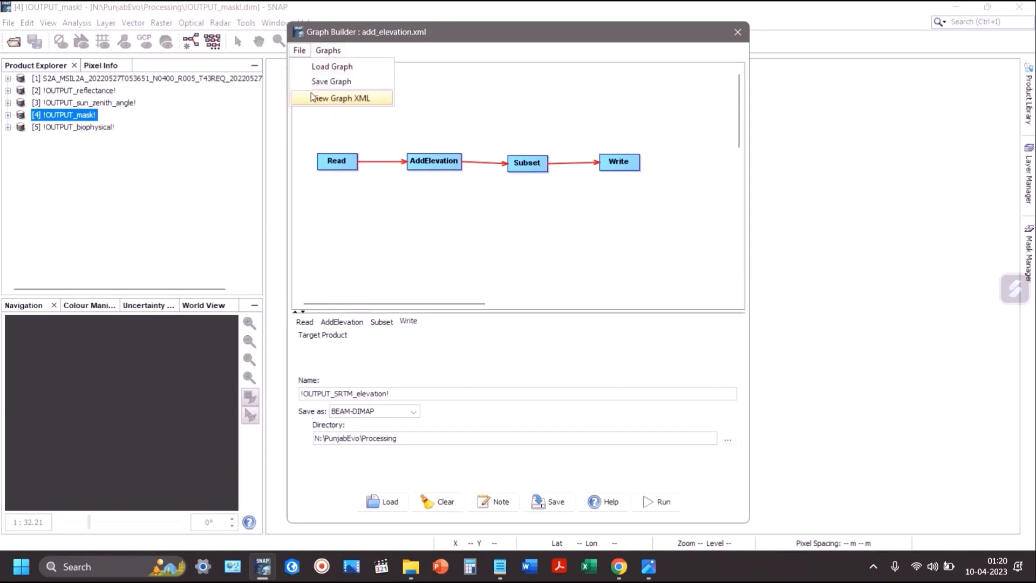
{"action": "left_click", "coordinate": [705, 499]}
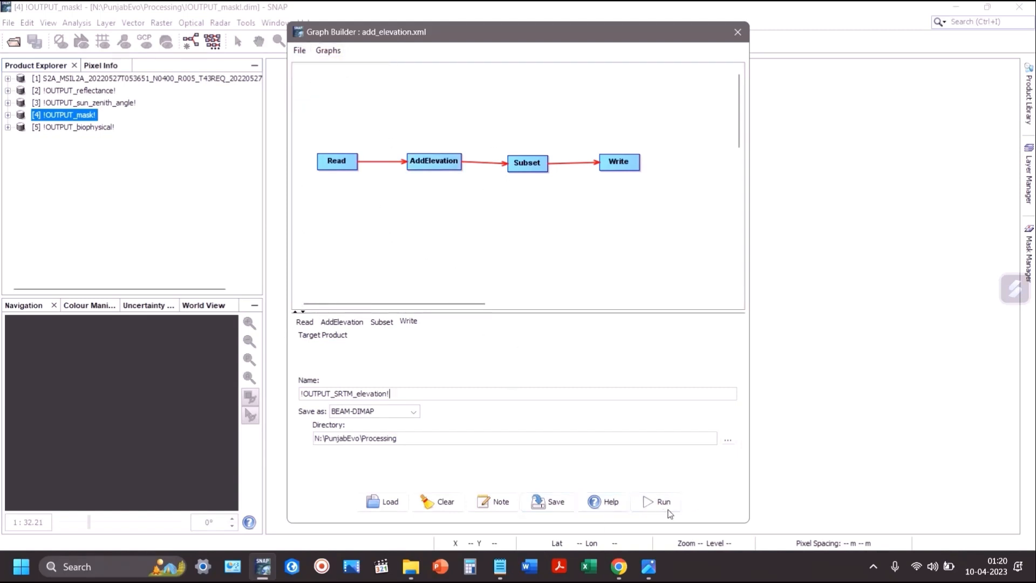
{"action": "left_click", "coordinate": [649, 503]}
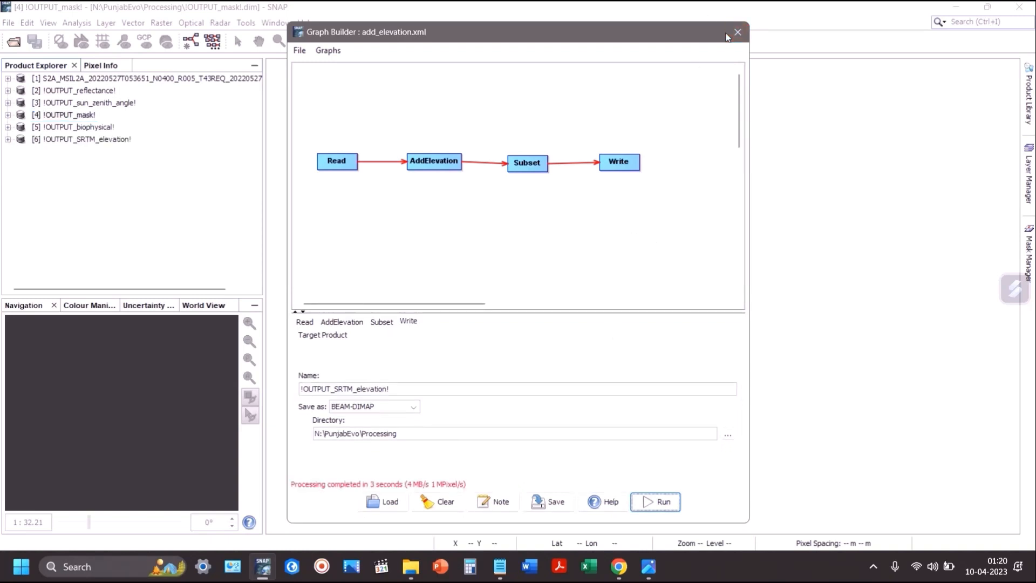
{"action": "left_click", "coordinate": [737, 32]}
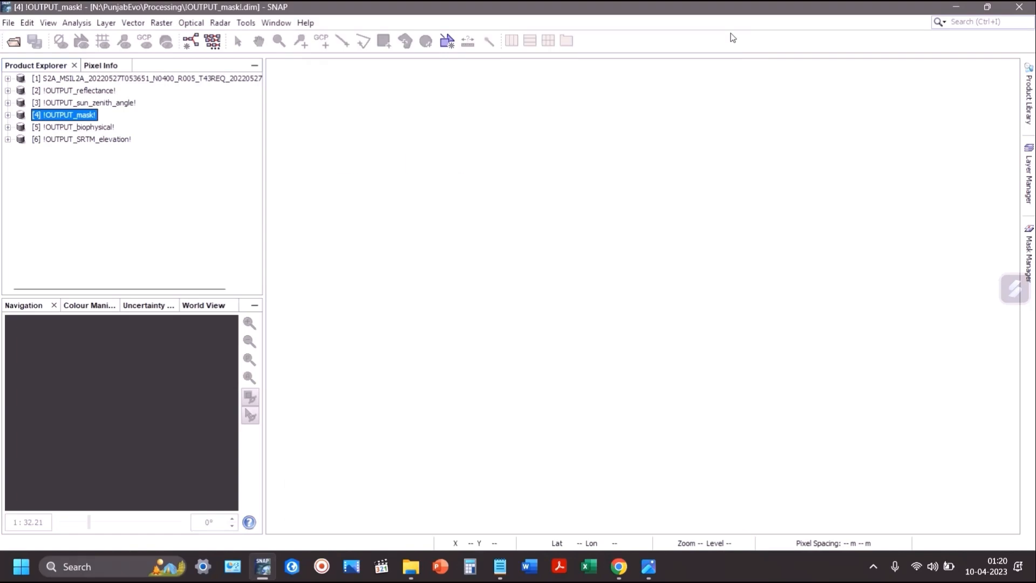
Step: Expand the bands of !OUTPUT_SRTM_elevation! and open the elevation band as an image
{"action": "left_click", "coordinate": [7, 140]}
{"action": "left_click", "coordinate": [20, 187]}
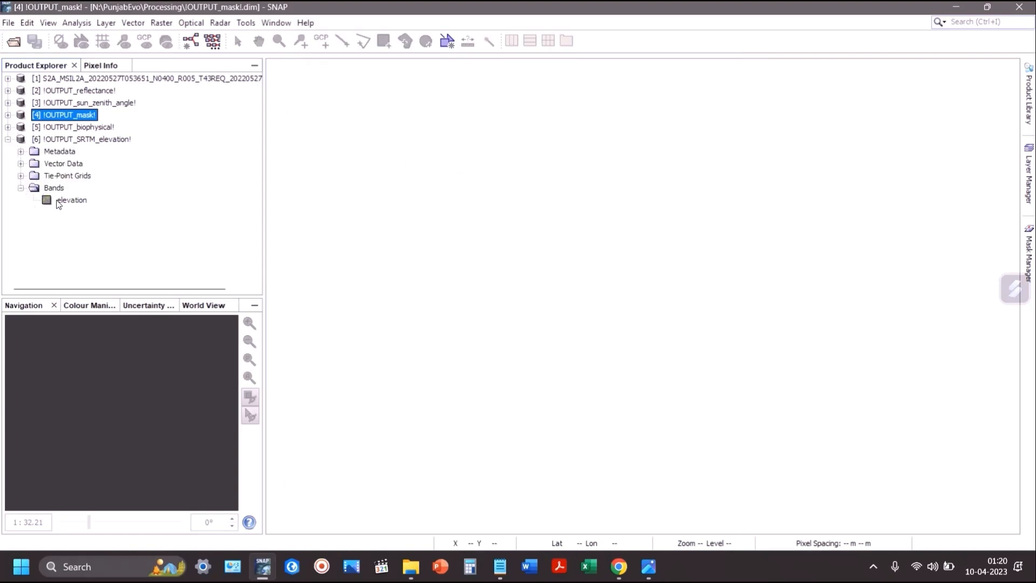
{"action": "double_click", "coordinate": [70, 200]}
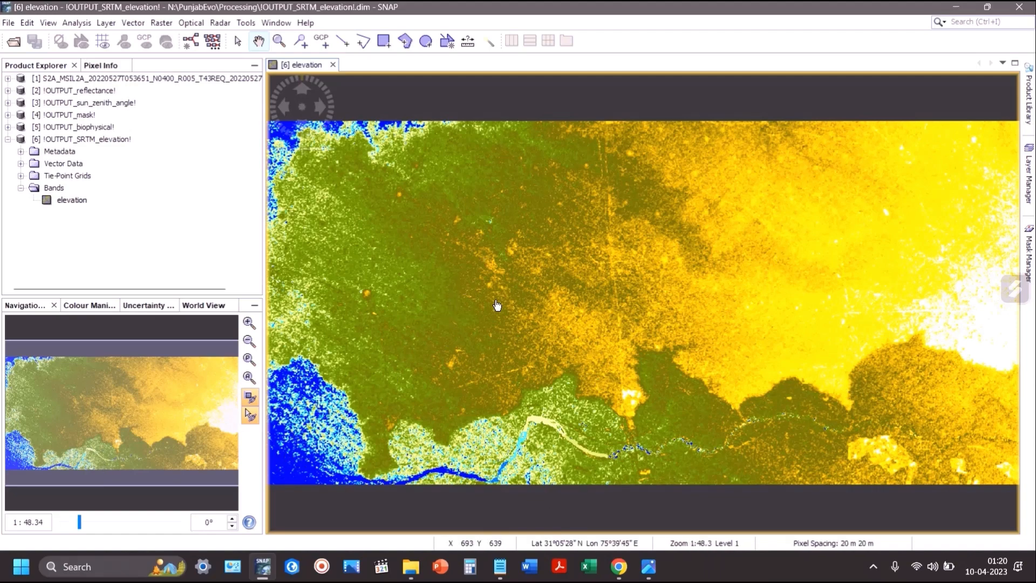
Step: Examine the elevation image's colour settings in the table, sliders and basic editors, close the image and collapse its product tree
{"action": "left_click", "coordinate": [108, 305]}
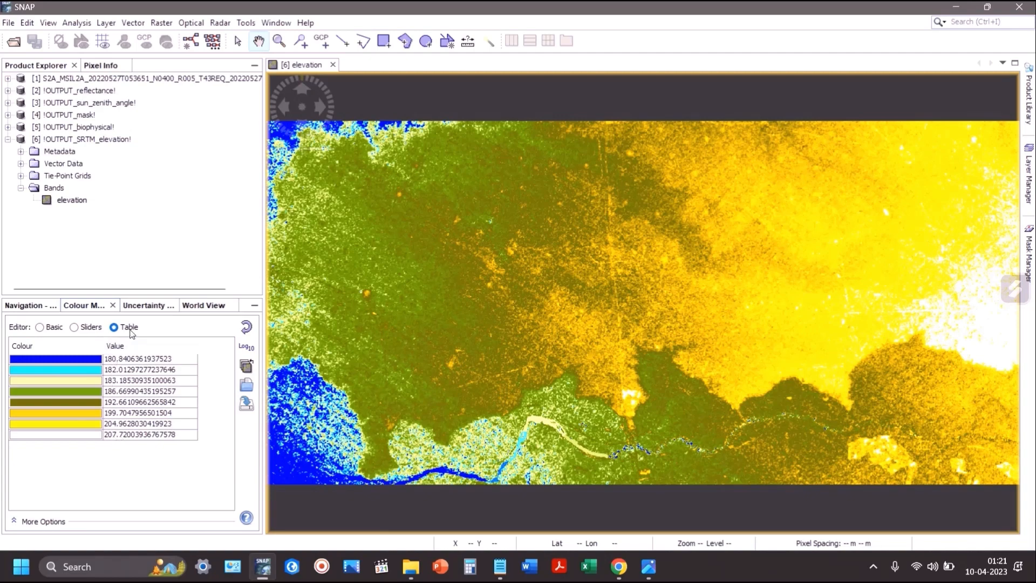
{"action": "left_click", "coordinate": [76, 328]}
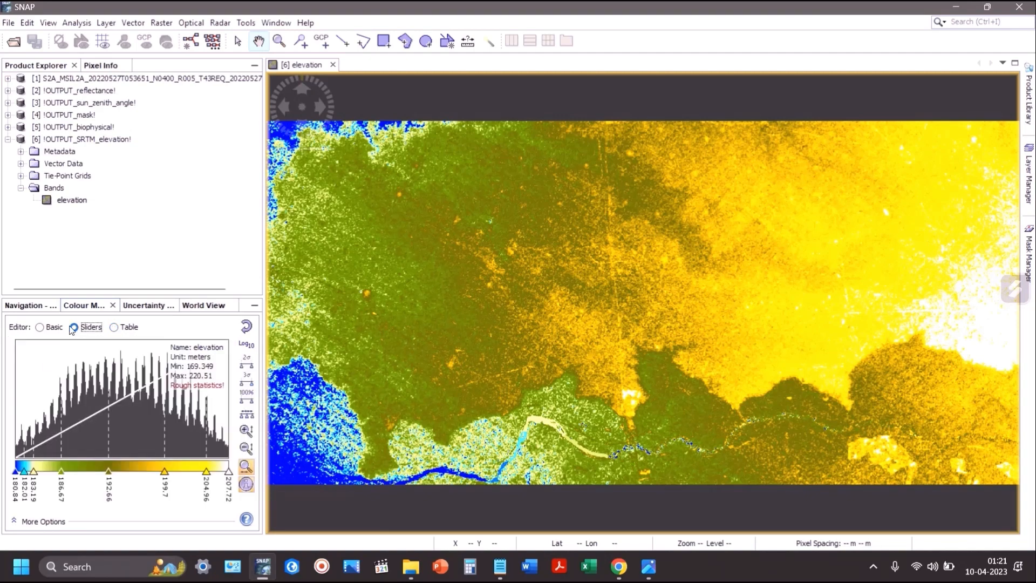
{"action": "left_click", "coordinate": [39, 327]}
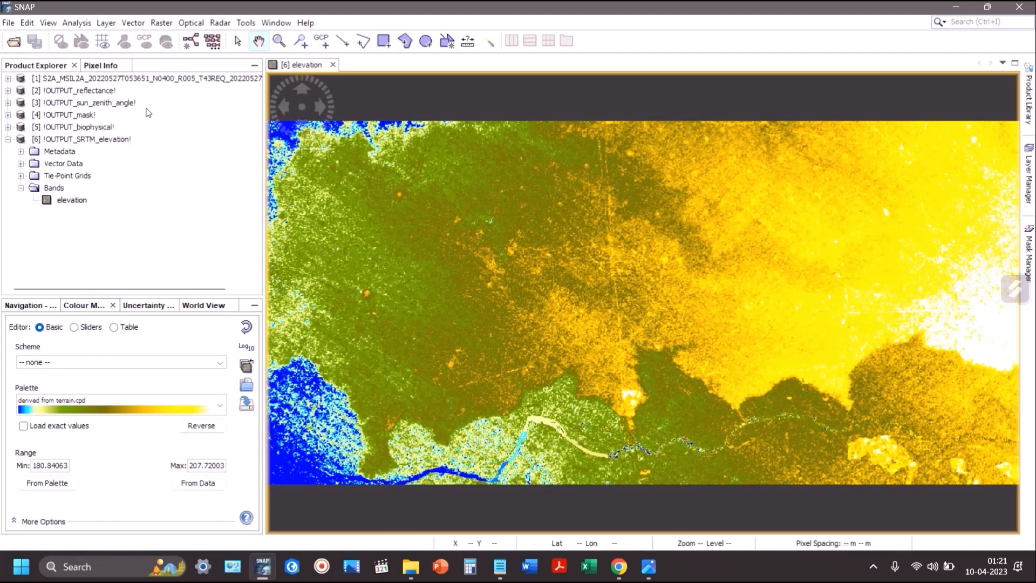
{"action": "left_click", "coordinate": [333, 64]}
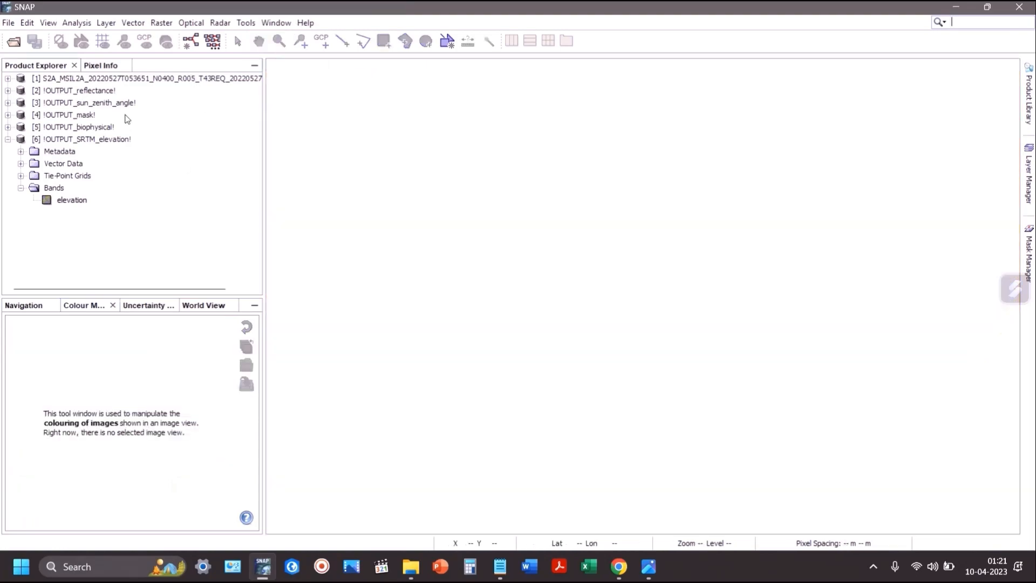
{"action": "left_click", "coordinate": [8, 139]}
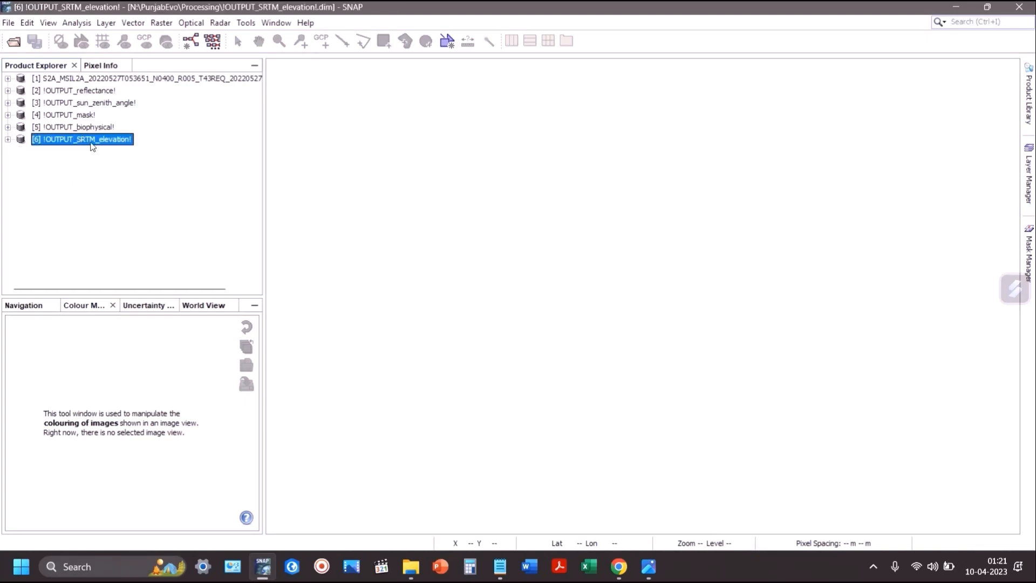
Step: Load the add_landcover graph into the Graph Builder to view its operator chain, and close the builder
{"action": "key", "text": "alt+Tab"}
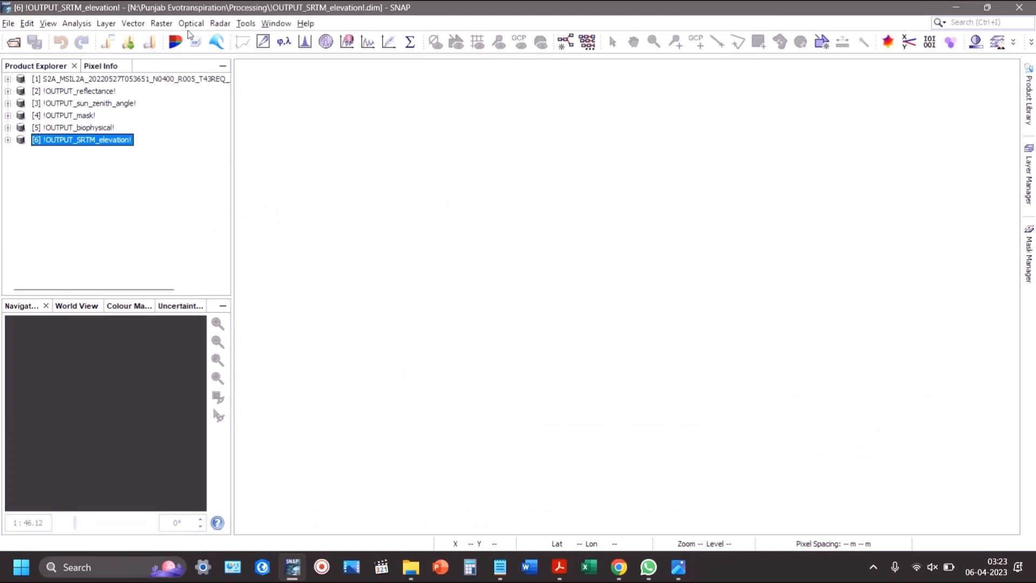
{"action": "left_click", "coordinate": [250, 27]}
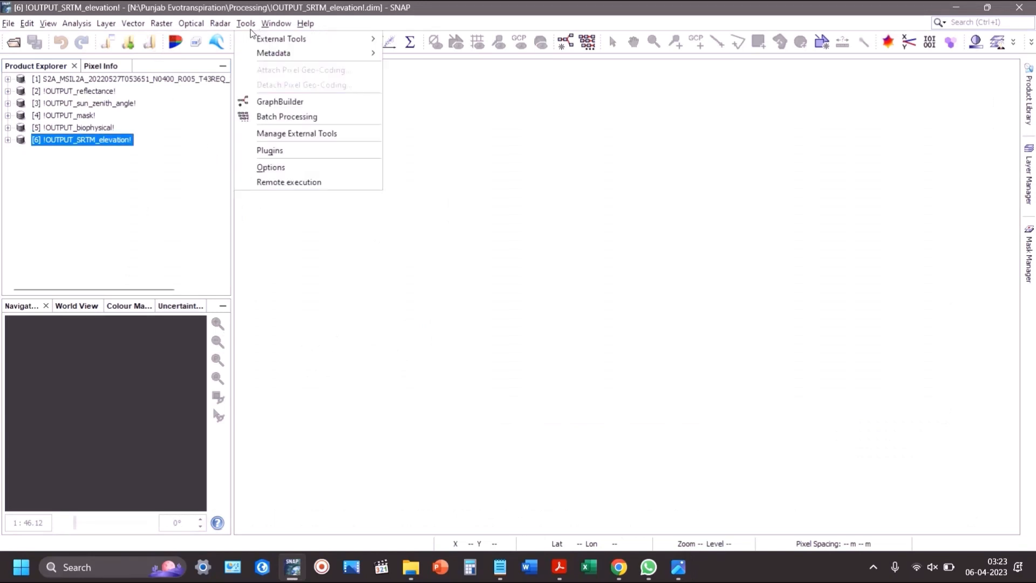
{"action": "left_click", "coordinate": [289, 103]}
{"action": "left_click", "coordinate": [301, 52]}
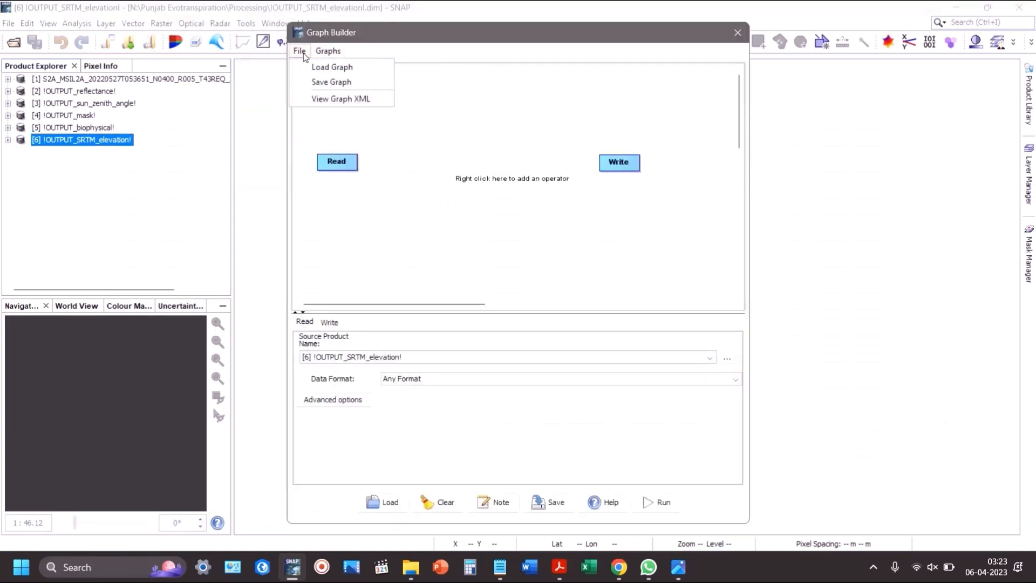
{"action": "left_click", "coordinate": [329, 70]}
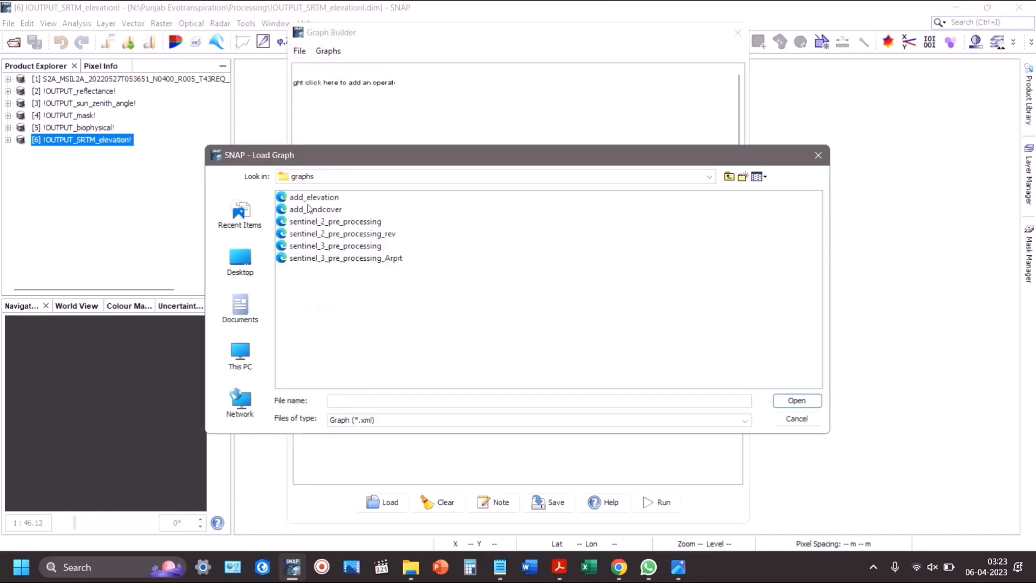
{"action": "left_click", "coordinate": [315, 210]}
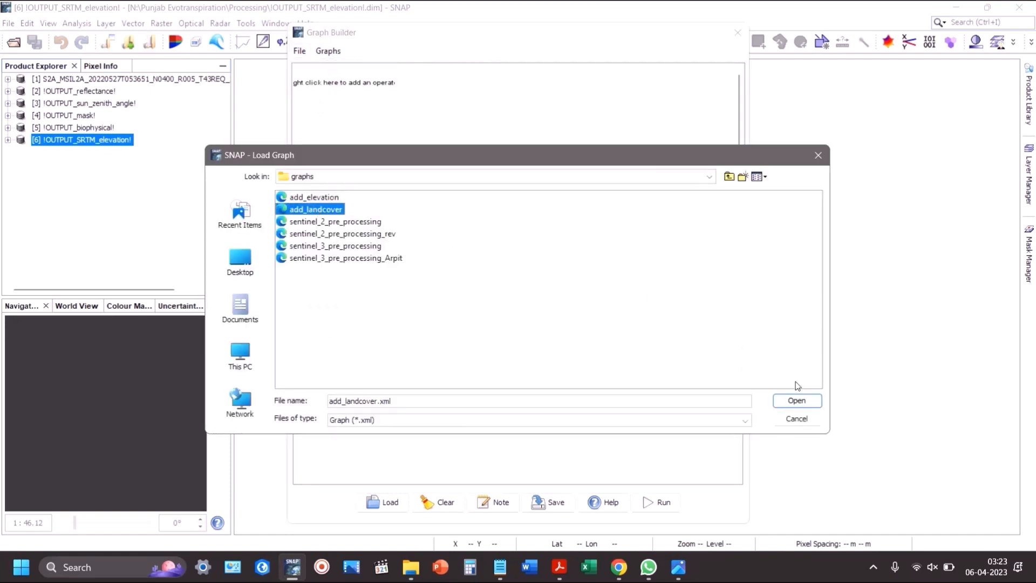
{"action": "left_click", "coordinate": [797, 401]}
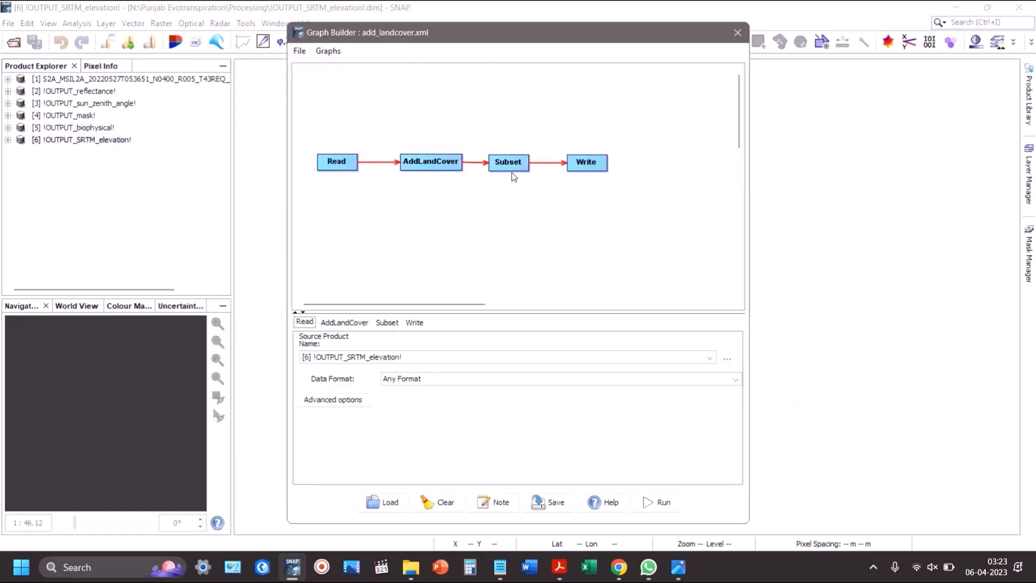
{"action": "left_click", "coordinate": [746, 33]}
Step: Switch to Chrome and review the year, version, variable and format options on the Copernicus land cover classification download form
{"action": "key", "text": "alt+Tab"}
{"action": "key", "text": "alt+Tab"}
{"action": "key", "text": "alt+Tab"}
{"action": "key", "text": "alt+Tab"}
{"action": "key", "text": "alt+Tab"}
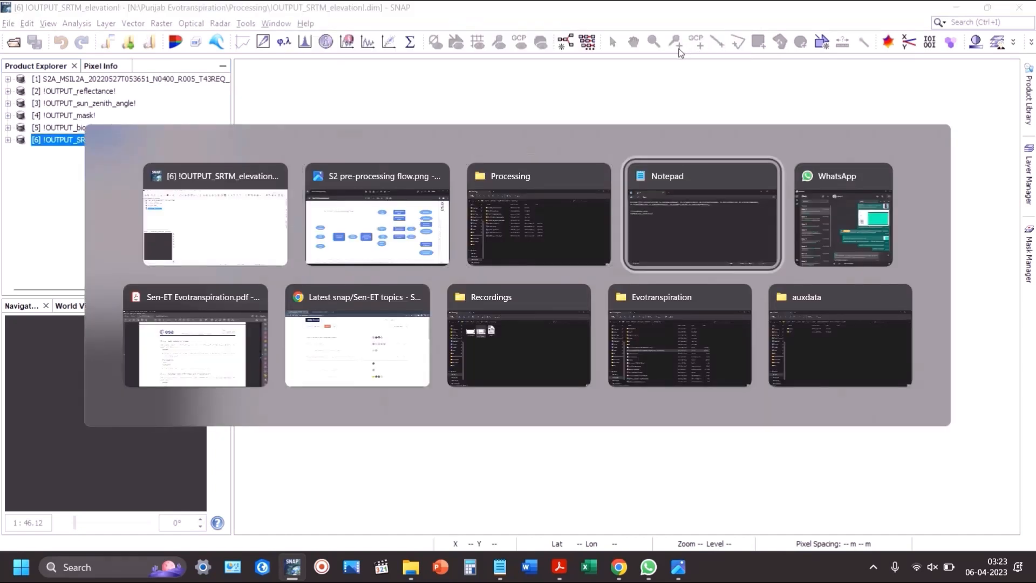
{"action": "key", "text": "alt+Tab"}
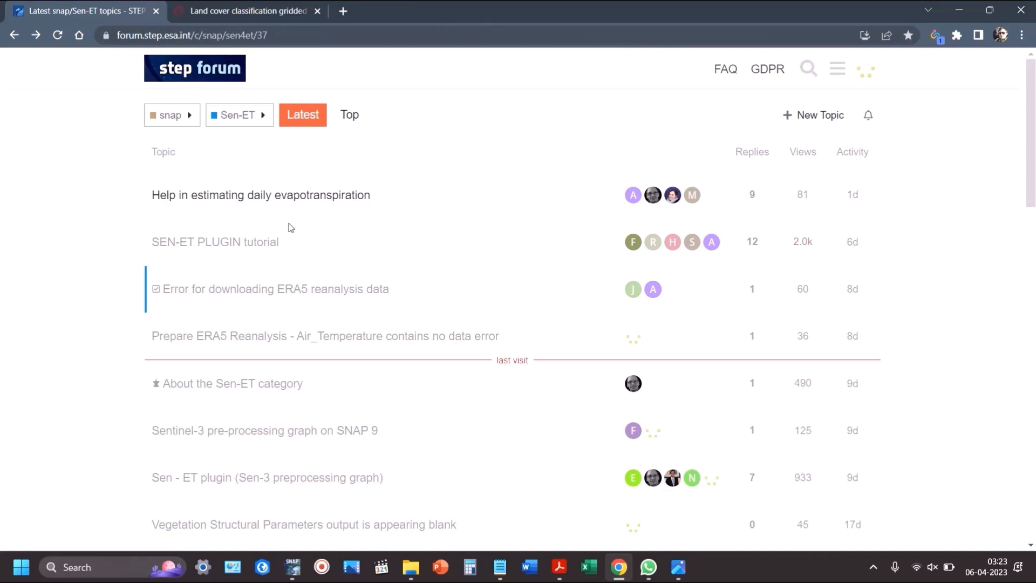
{"action": "left_click", "coordinate": [225, 12]}
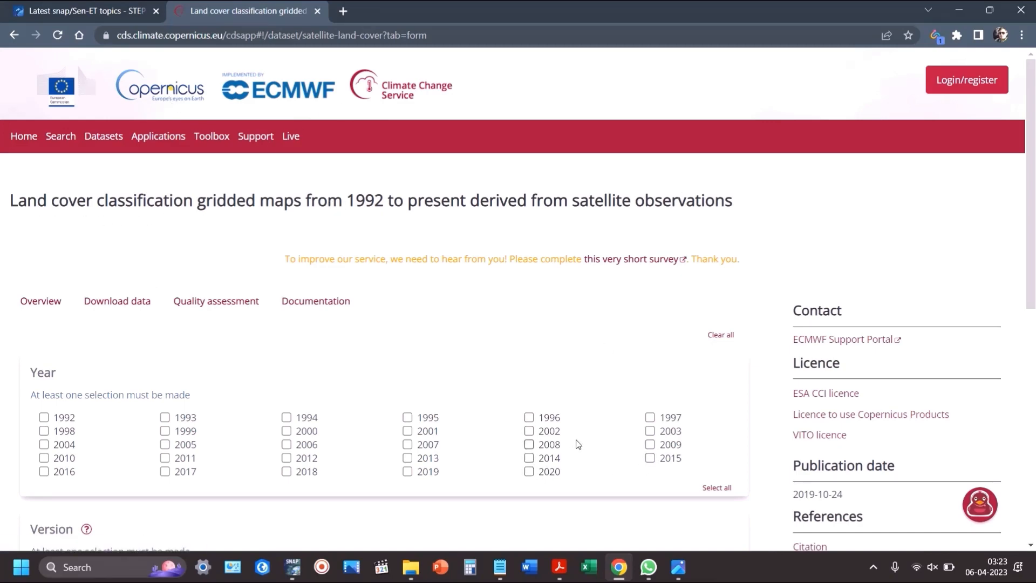
{"action": "scroll", "coordinate": [576, 444], "scroll_direction": "down", "scroll_amount": 6}
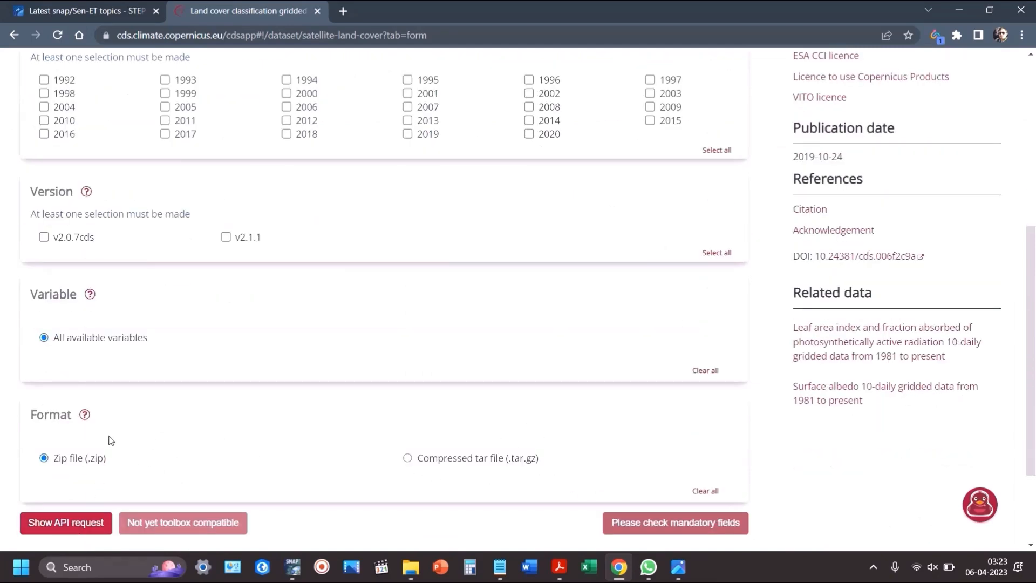
{"action": "scroll", "coordinate": [424, 344], "scroll_direction": "up", "scroll_amount": 3}
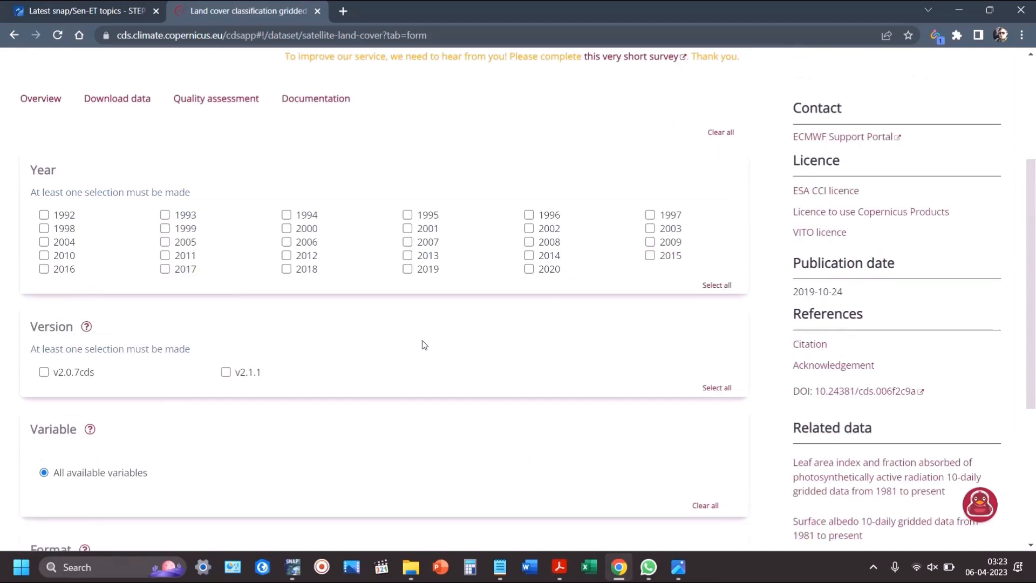
Step: Switch to the Evotranspiration folder in File Explorer to locate the downloaded satellite land cover ZIP file
{"action": "key", "text": "alt+Tab"}
{"action": "key", "text": "alt+Tab"}
{"action": "key", "text": "alt+Tab"}
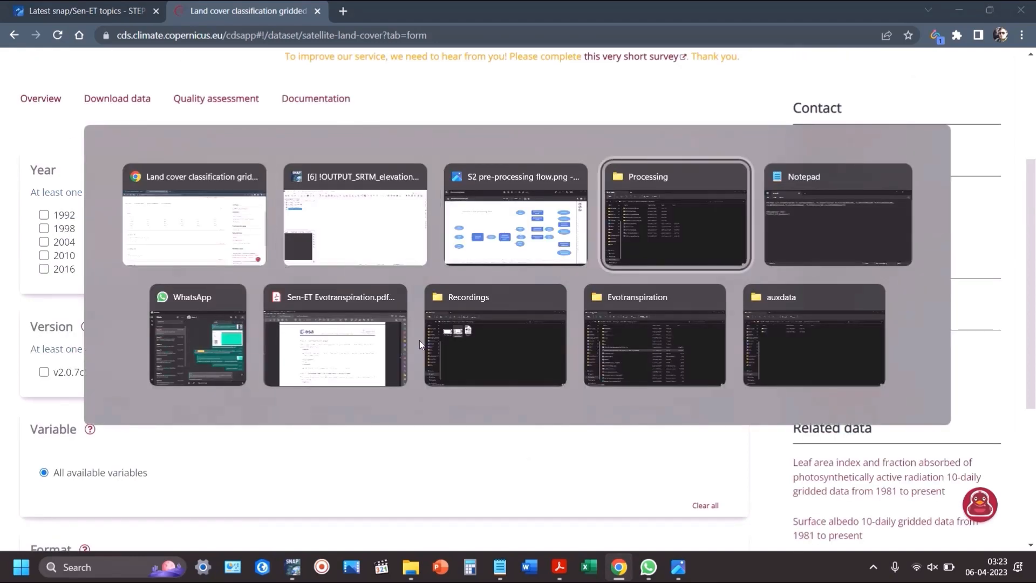
{"action": "key", "text": "alt+Tab"}
{"action": "key", "text": "alt+Tab"}
{"action": "key", "text": "alt+Tab"}
{"action": "key", "text": "alt+Tab"}
{"action": "key", "text": "alt+Tab"}
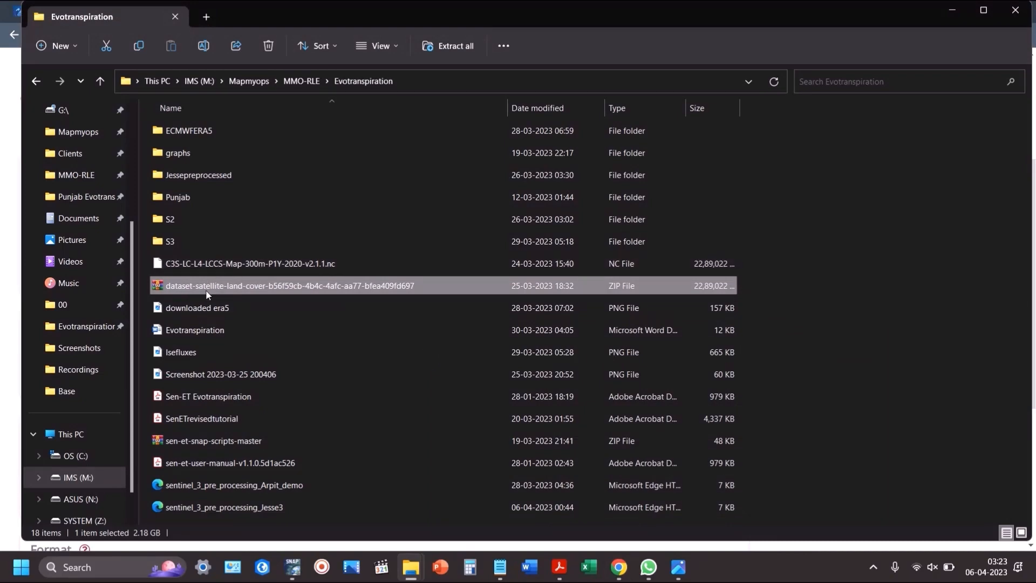
Step: Extract C3S-LC-L4-LCCS-Map-300m-P1Y-2020-v2.1.1.nc from the land cover ZIP into the Punjab Evotranspiration folder and close the archive
{"action": "key", "text": "alt+Tab"}
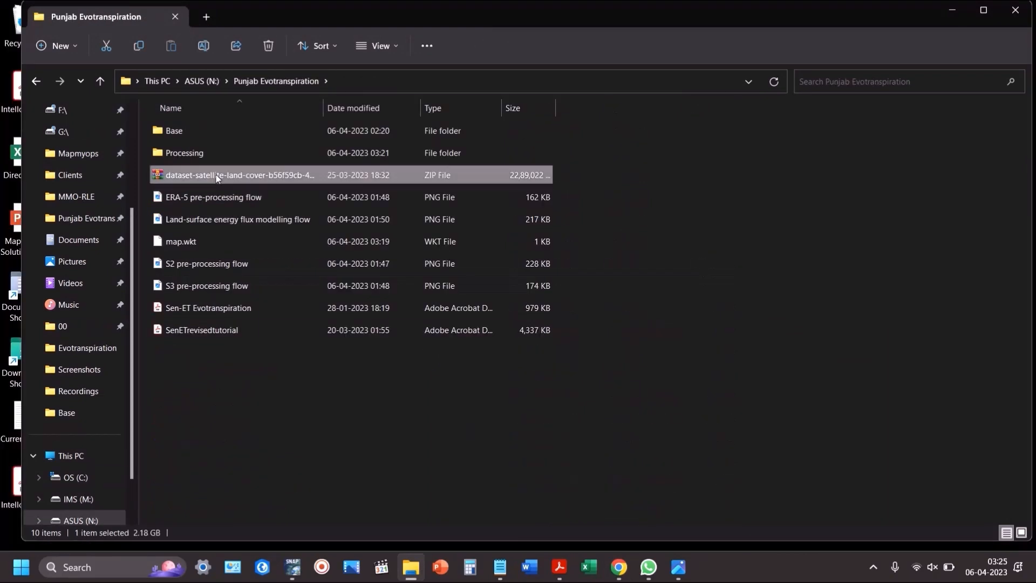
{"action": "double_click", "coordinate": [214, 178]}
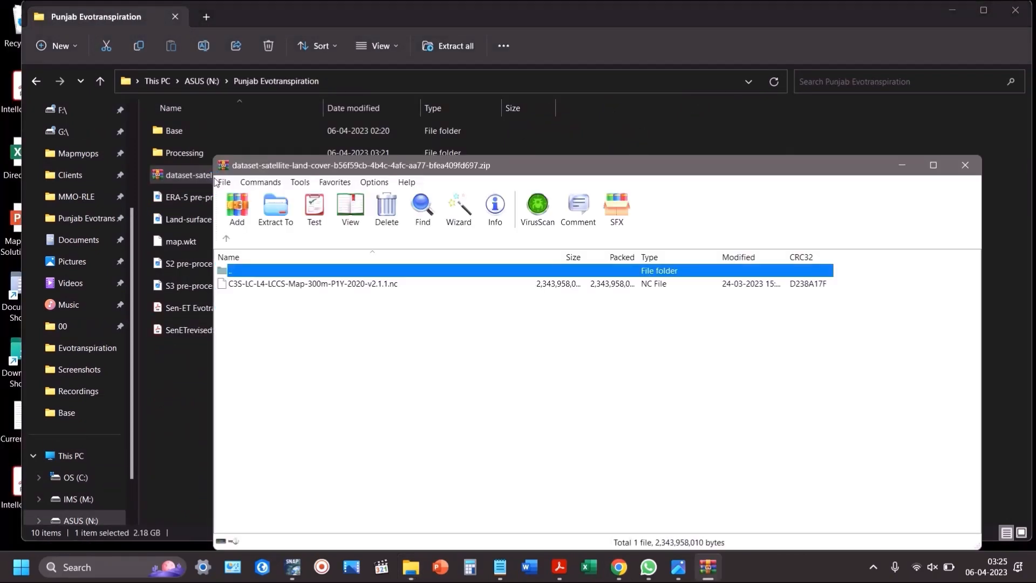
{"action": "left_click", "coordinate": [282, 286]}
{"action": "left_click_drag", "start_coordinate": [160, 387], "coordinate": [164, 387]}
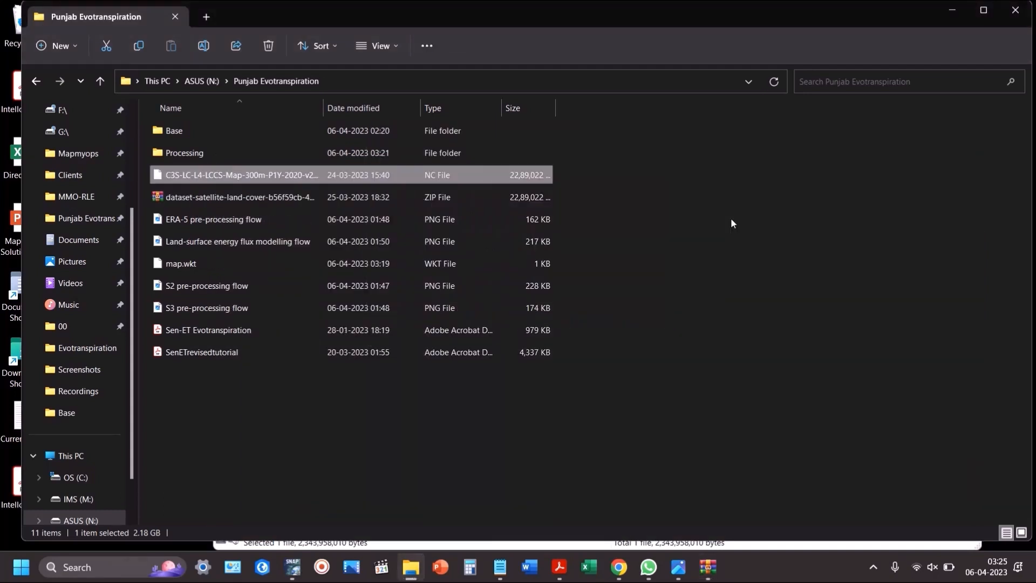
{"action": "double_click", "coordinate": [221, 195]}
{"action": "left_click", "coordinate": [964, 166]}
Step: Switch to SNAP and open C3S-LC-L4-LCCS-Map-300m-P1Y-2020-v2.1.1.nc with the Generic NetCDF Data Product reader
{"action": "key", "text": "alt+Tab"}
{"action": "key", "text": "alt+Tab"}
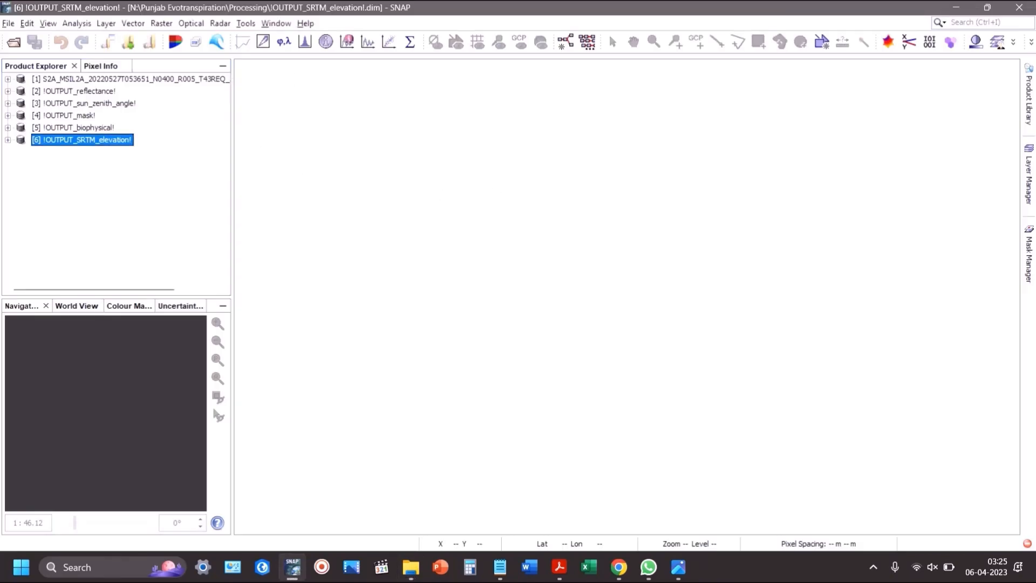
{"action": "left_click", "coordinate": [14, 42]}
{"action": "left_click", "coordinate": [320, 221]}
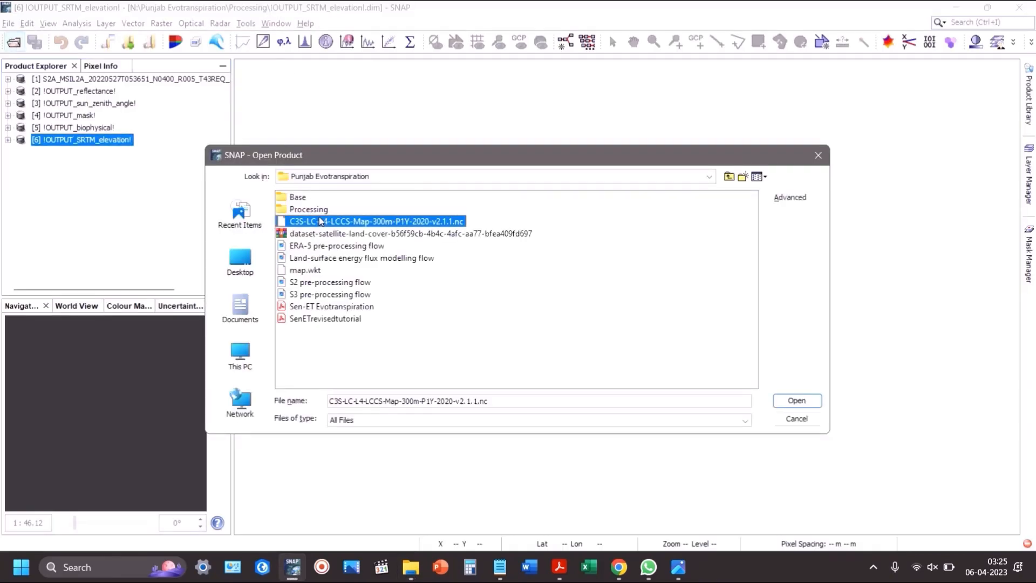
{"action": "left_click", "coordinate": [796, 402]}
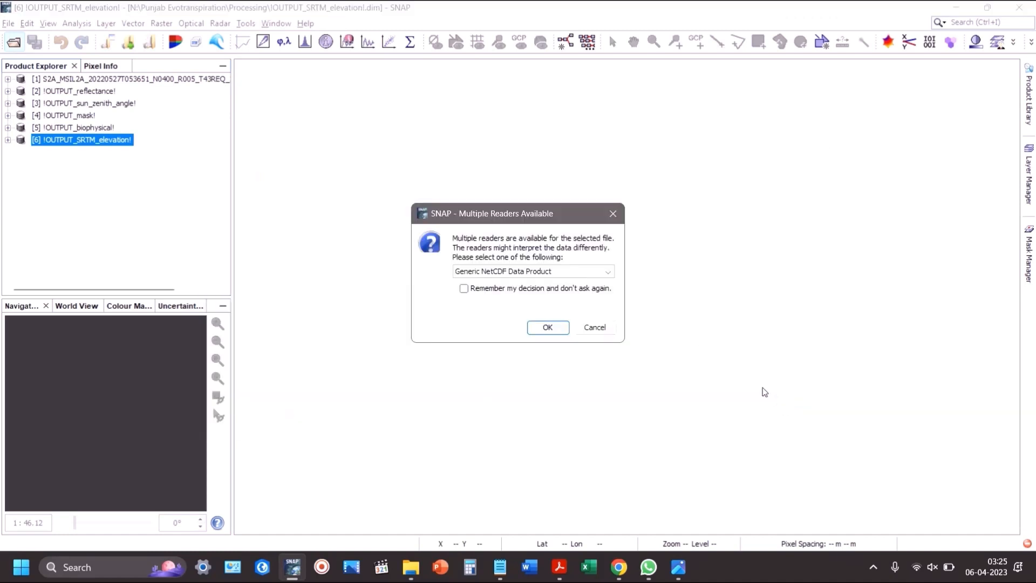
{"action": "left_click", "coordinate": [511, 274]}
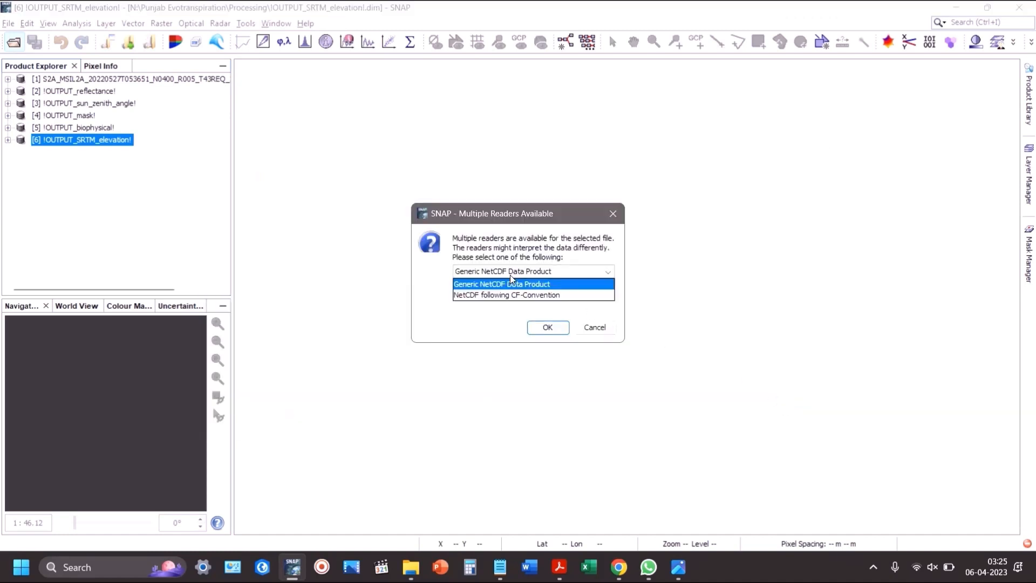
{"action": "left_click", "coordinate": [510, 273]}
{"action": "left_click", "coordinate": [546, 328]}
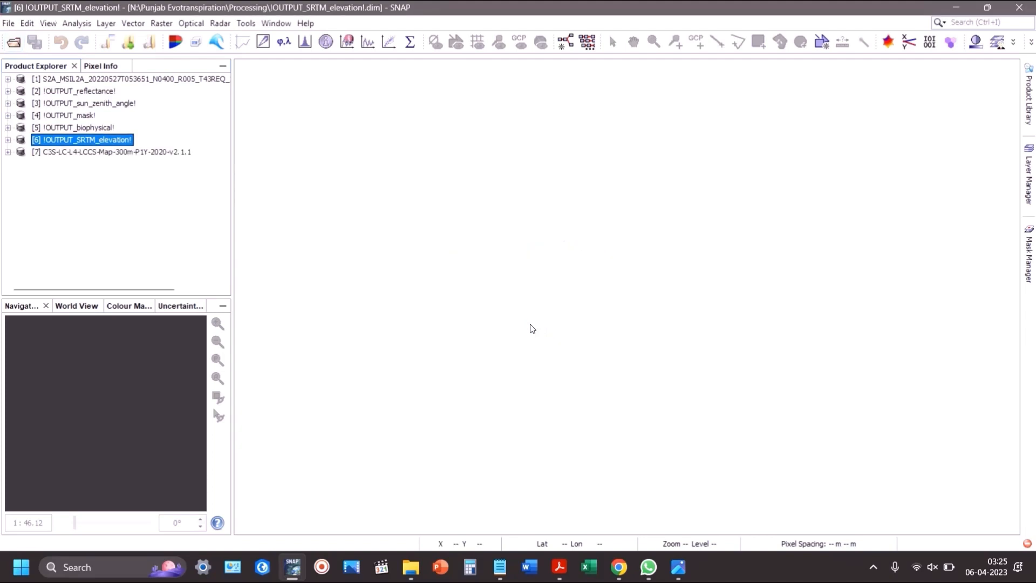
Step: Examine the list of bands in the C3S land cover product, and collapse the product again
{"action": "left_click", "coordinate": [8, 152]}
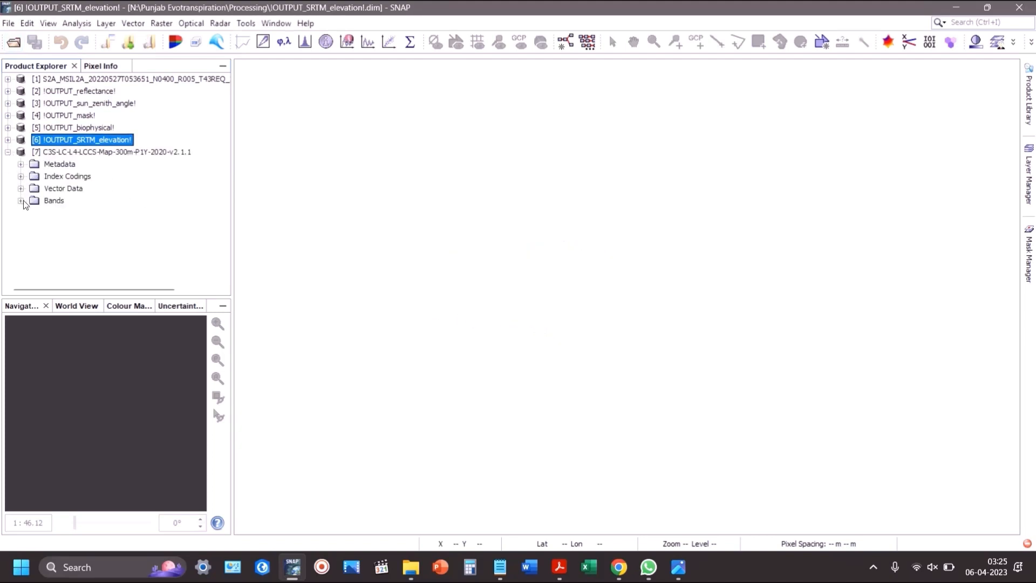
{"action": "left_click", "coordinate": [21, 200]}
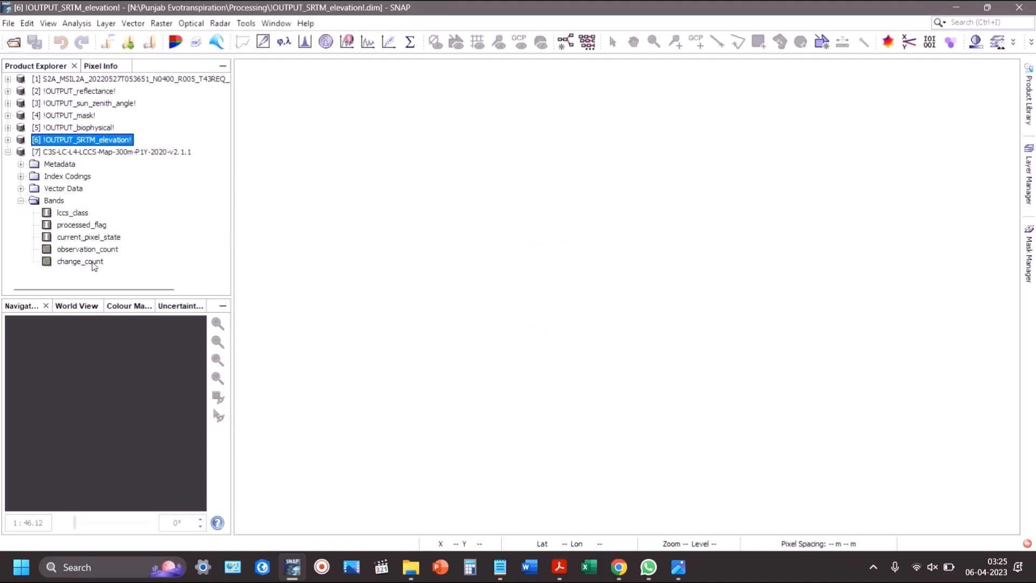
{"action": "left_click", "coordinate": [81, 261]}
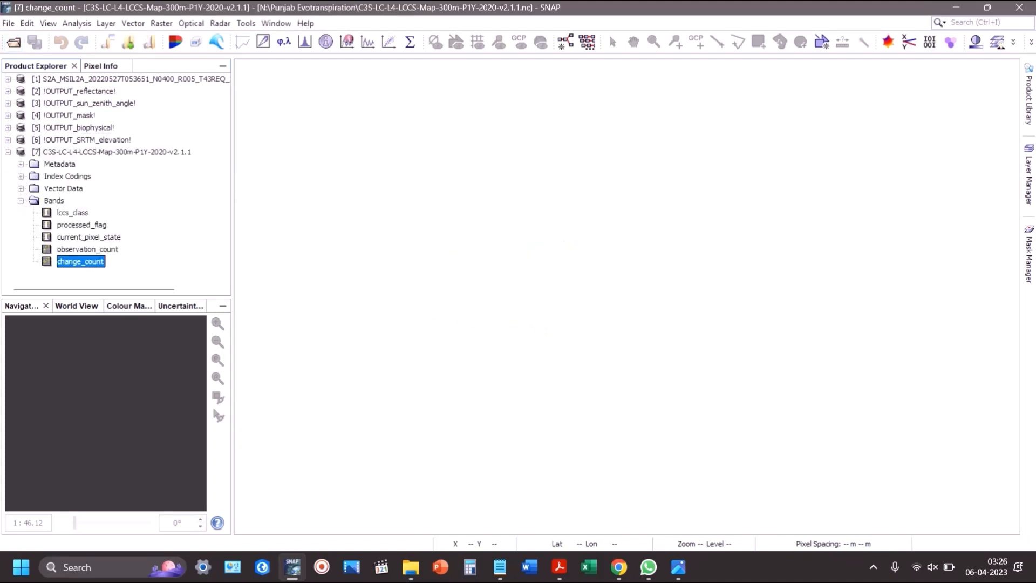
{"action": "left_click", "coordinate": [7, 152]}
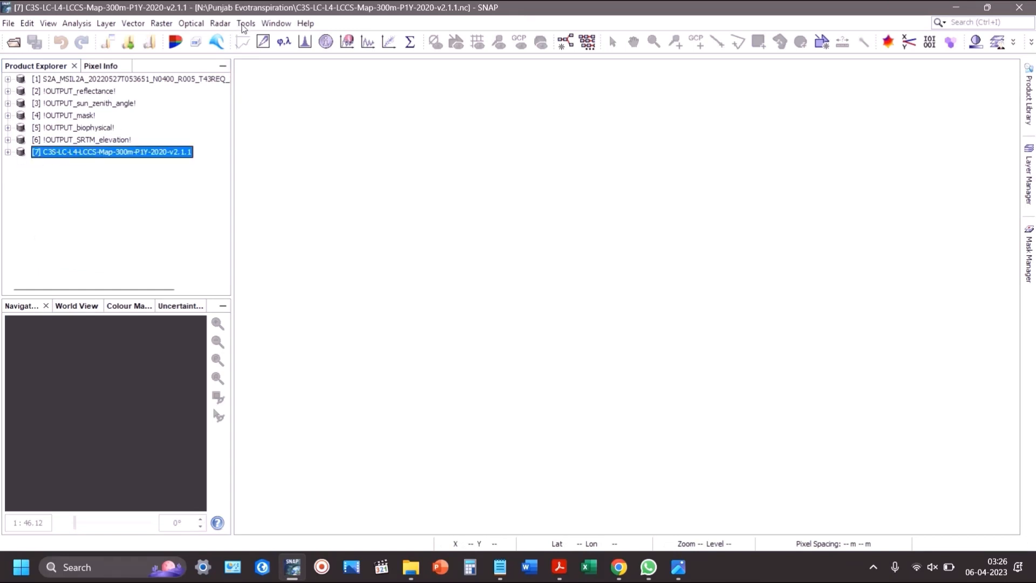
Step: Set up a Collocation with !OUTPUT_mask! as the master and C3S-LC-L4-LCCS-Map-300m-P1Y-2020-v2.1.1 as the slave product
{"action": "left_click", "coordinate": [160, 24]}
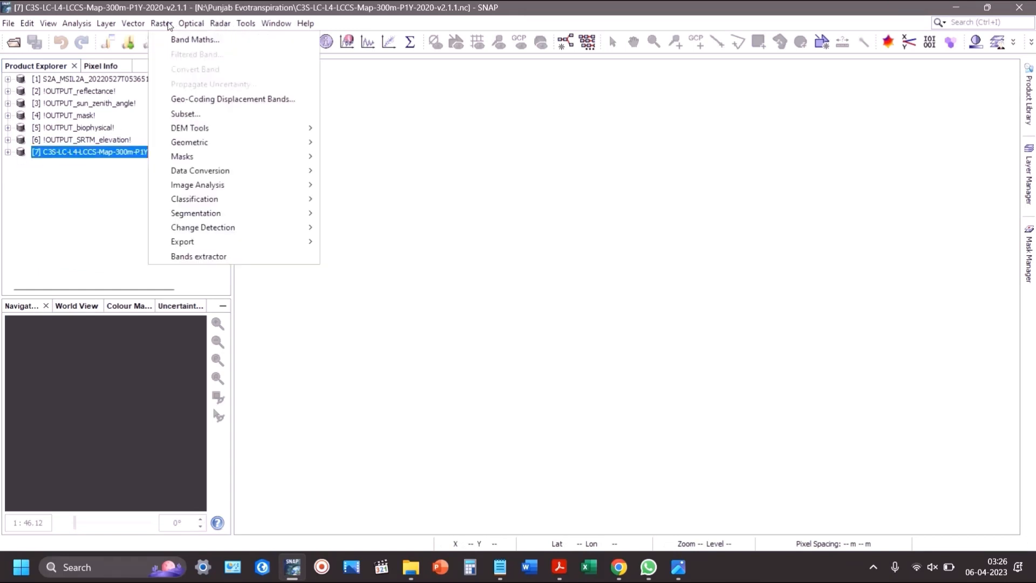
{"action": "mouse_move", "coordinate": [227, 143]}
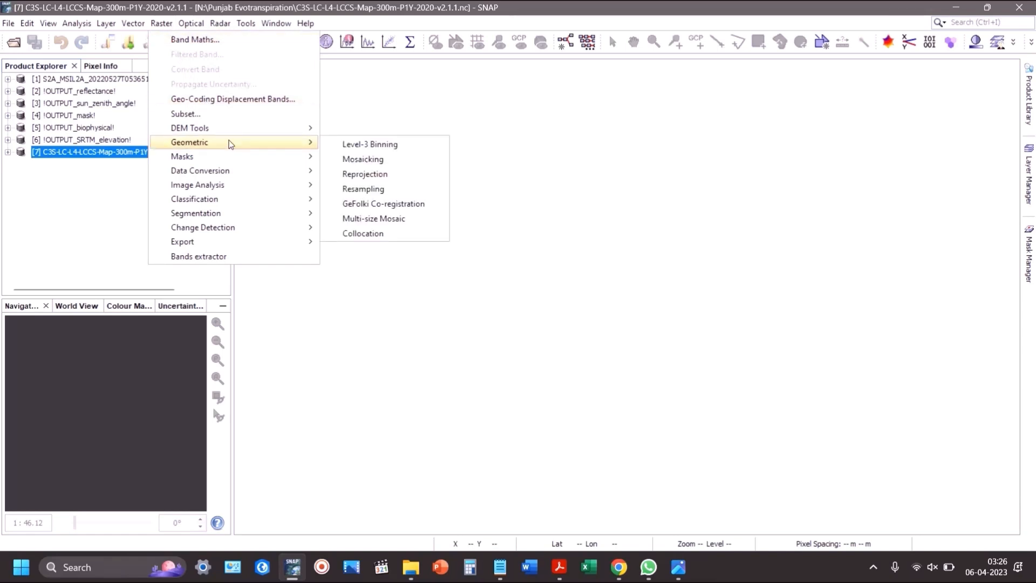
{"action": "left_click", "coordinate": [373, 235]}
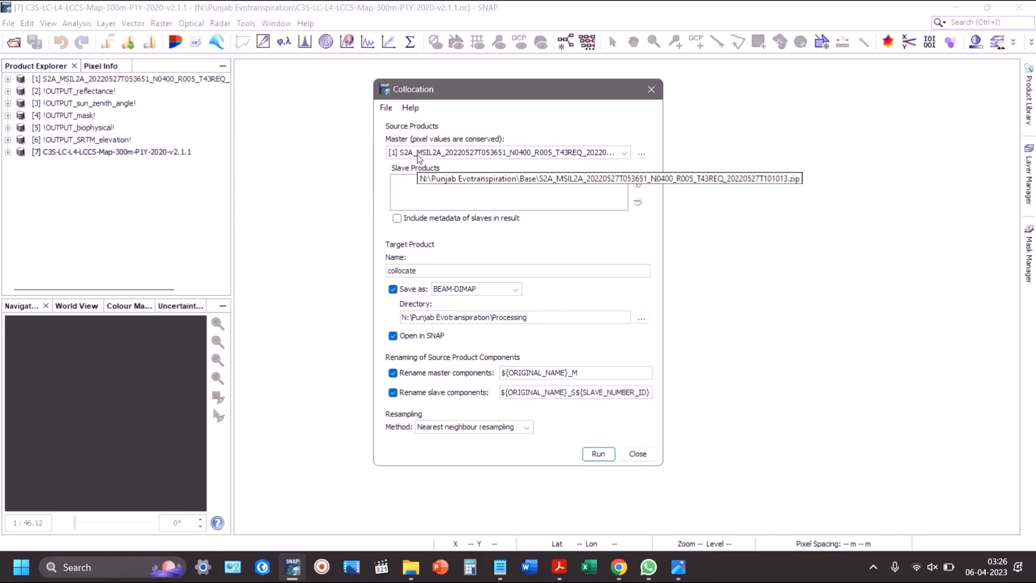
{"action": "left_click", "coordinate": [590, 157]}
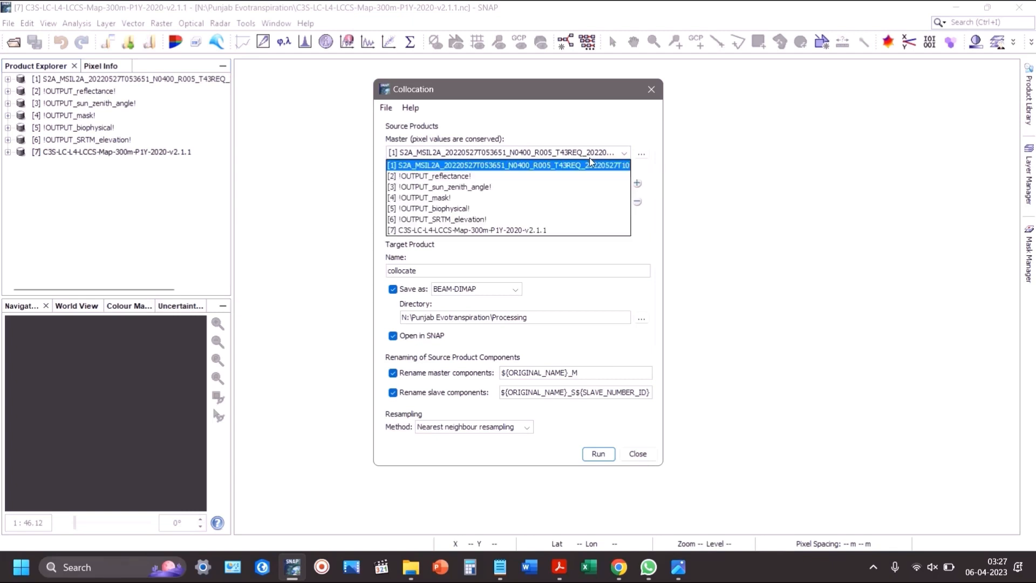
{"action": "left_click", "coordinate": [523, 199]}
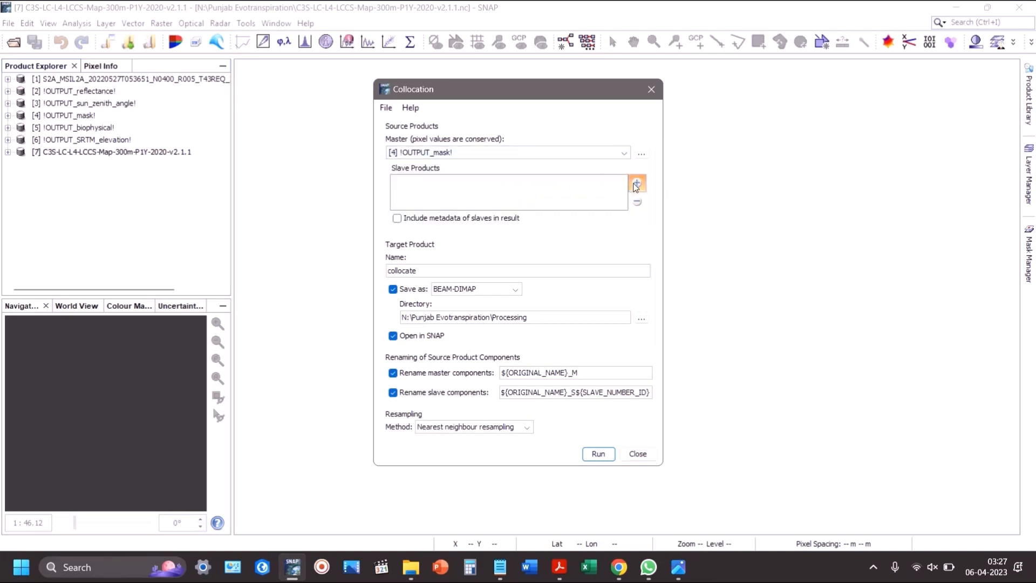
{"action": "left_click", "coordinate": [637, 183]}
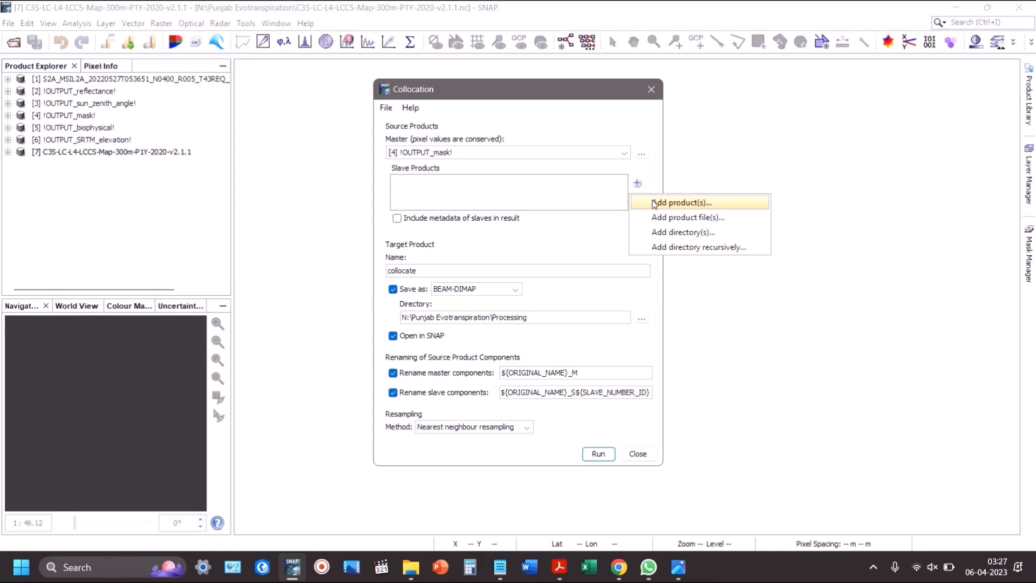
{"action": "left_click", "coordinate": [654, 203]}
{"action": "left_click", "coordinate": [443, 291]}
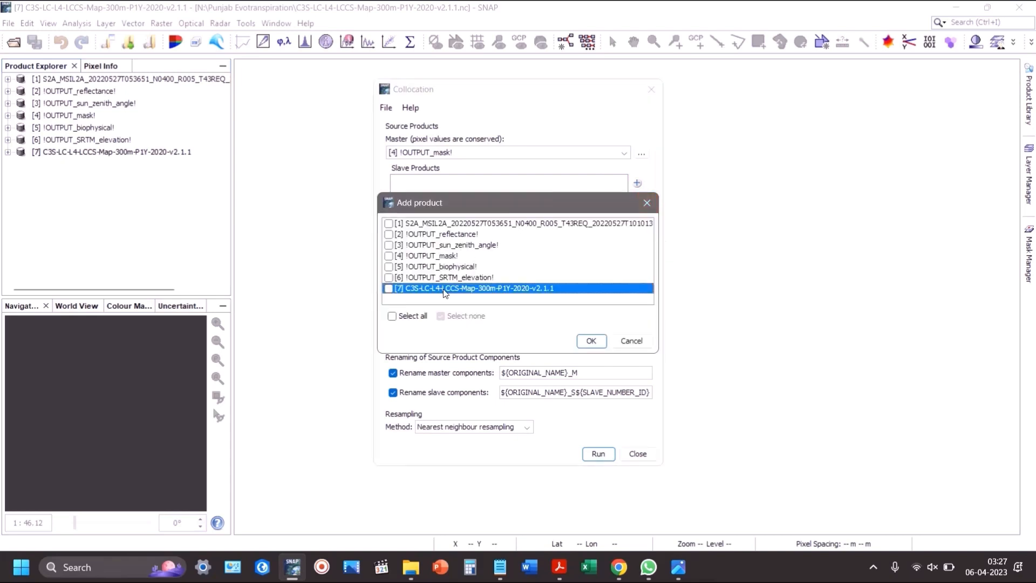
{"action": "left_click", "coordinate": [580, 343]}
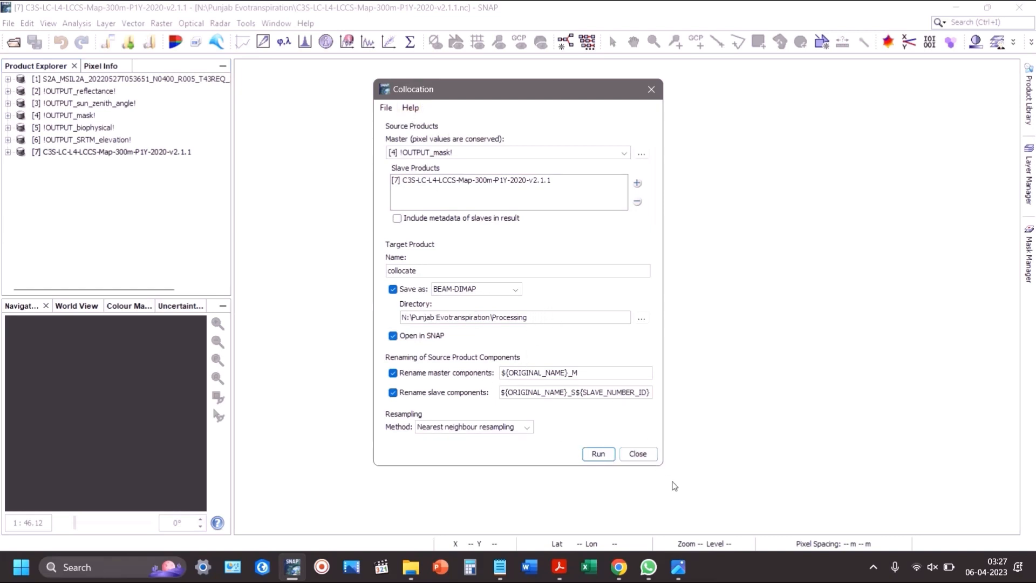
Step: Run the collocation to write the collocate product in BEAM-DIMAP format to the Processing folder, and close the dialog
{"action": "left_click", "coordinate": [599, 455]}
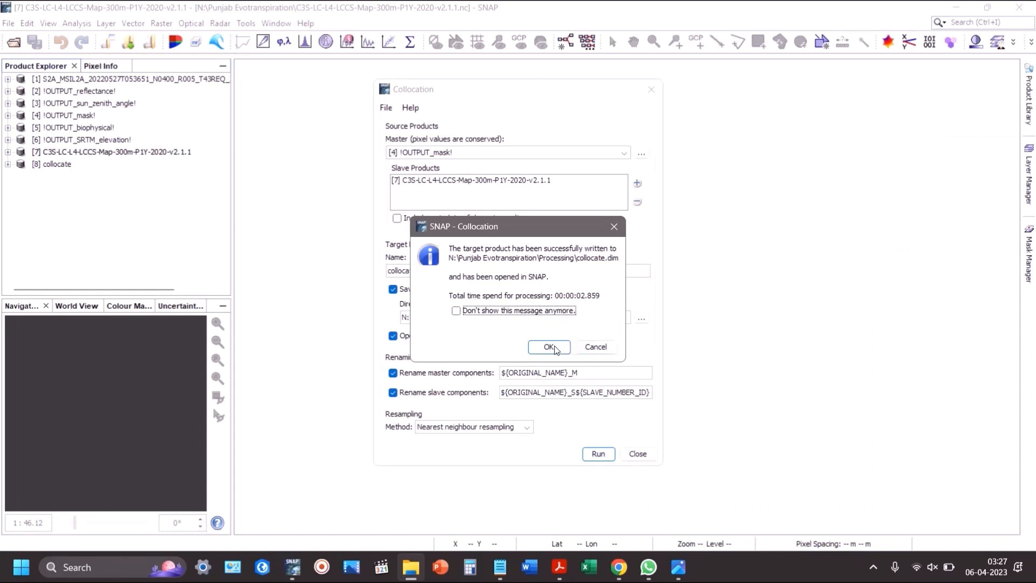
{"action": "left_click", "coordinate": [549, 347]}
{"action": "left_click", "coordinate": [638, 454]}
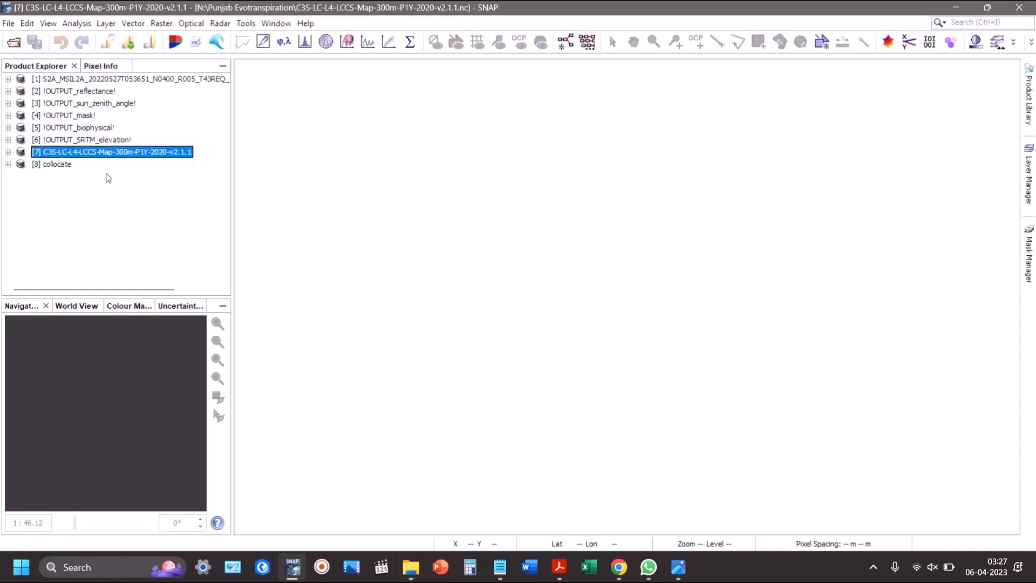
Step: Display the lccs_class_S band of the collocate product and review its land cover class labels and colours
{"action": "left_click", "coordinate": [7, 164]}
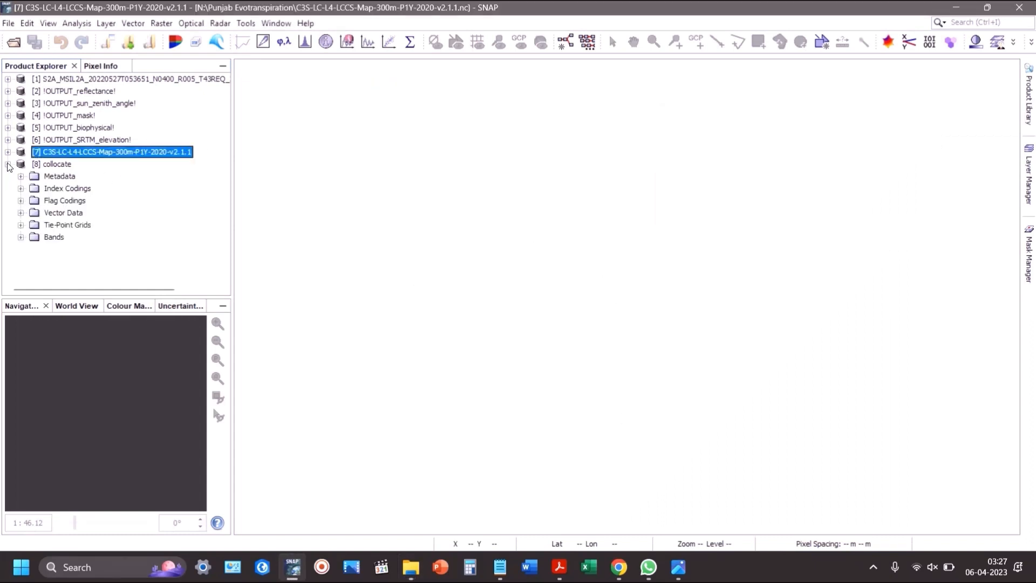
{"action": "left_click", "coordinate": [20, 237]}
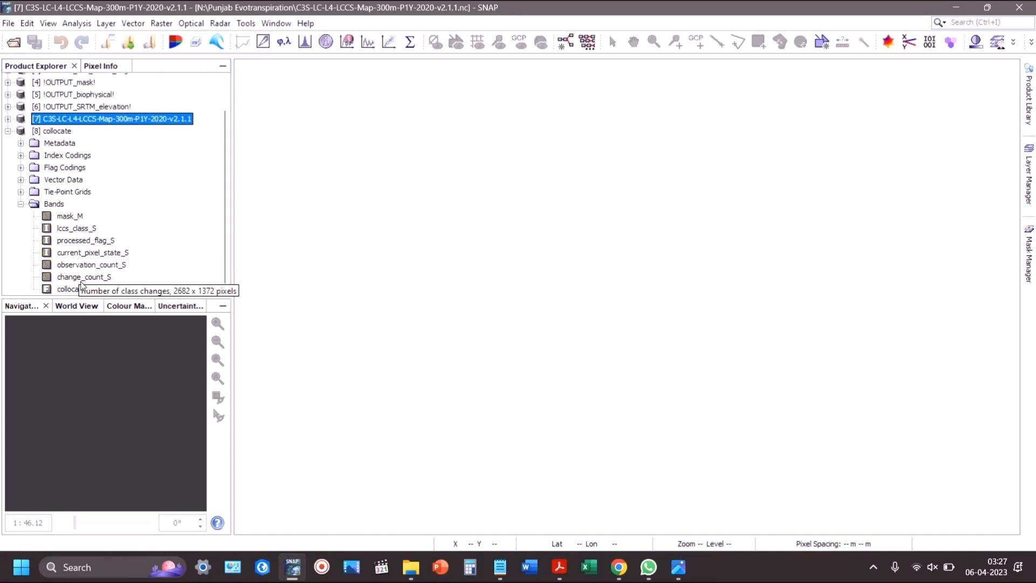
{"action": "double_click", "coordinate": [74, 229]}
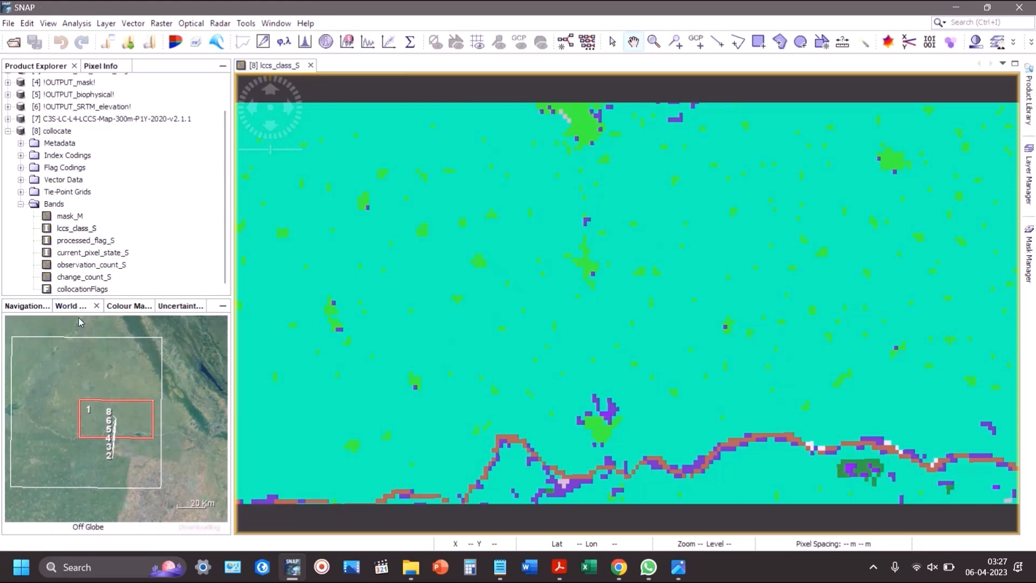
{"action": "left_click", "coordinate": [114, 307]}
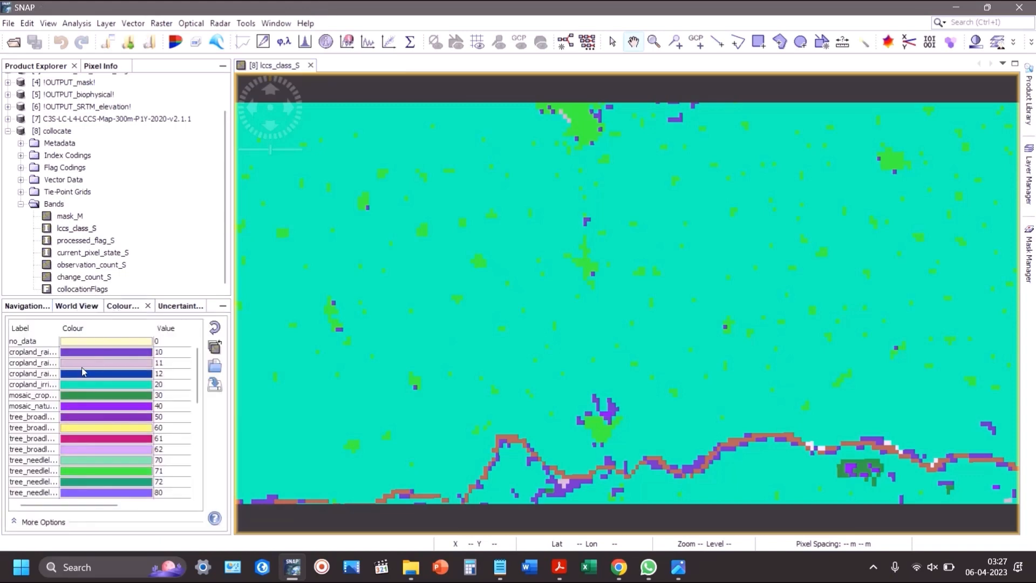
{"action": "left_click_drag", "start_coordinate": [57, 325], "coordinate": [144, 321]}
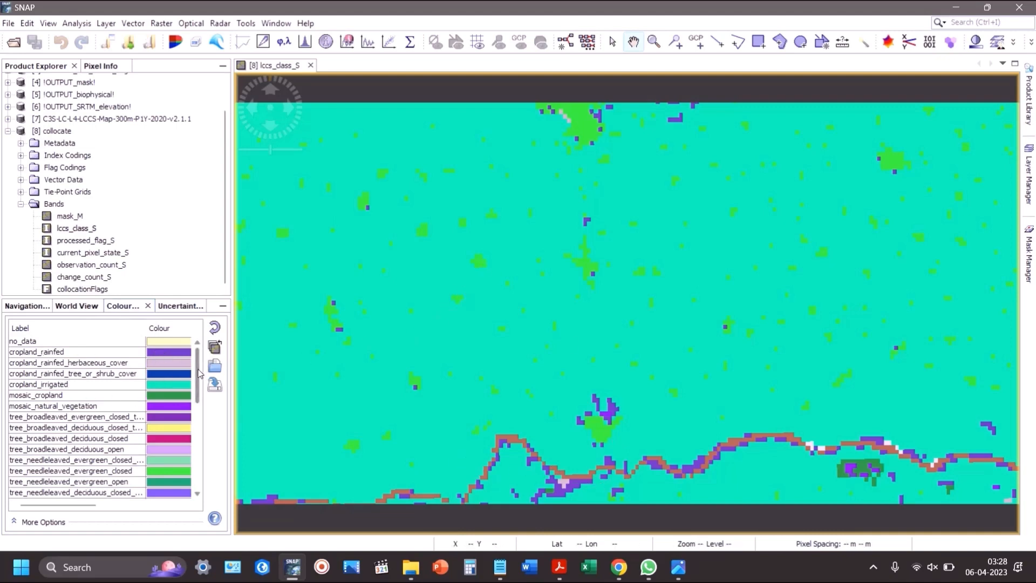
{"action": "left_click_drag", "start_coordinate": [199, 375], "coordinate": [210, 462]}
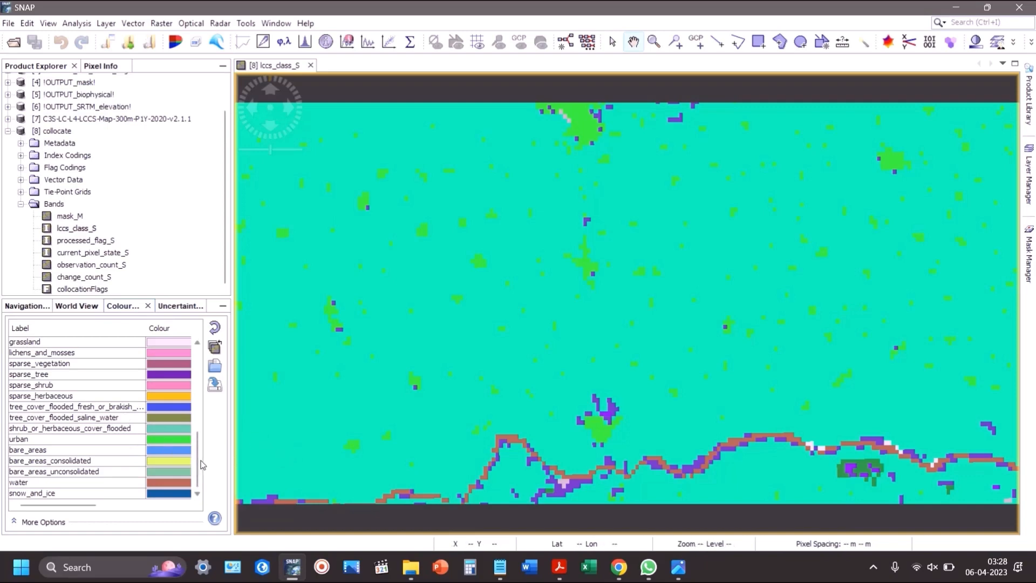
{"action": "left_click_drag", "start_coordinate": [198, 474], "coordinate": [198, 393]}
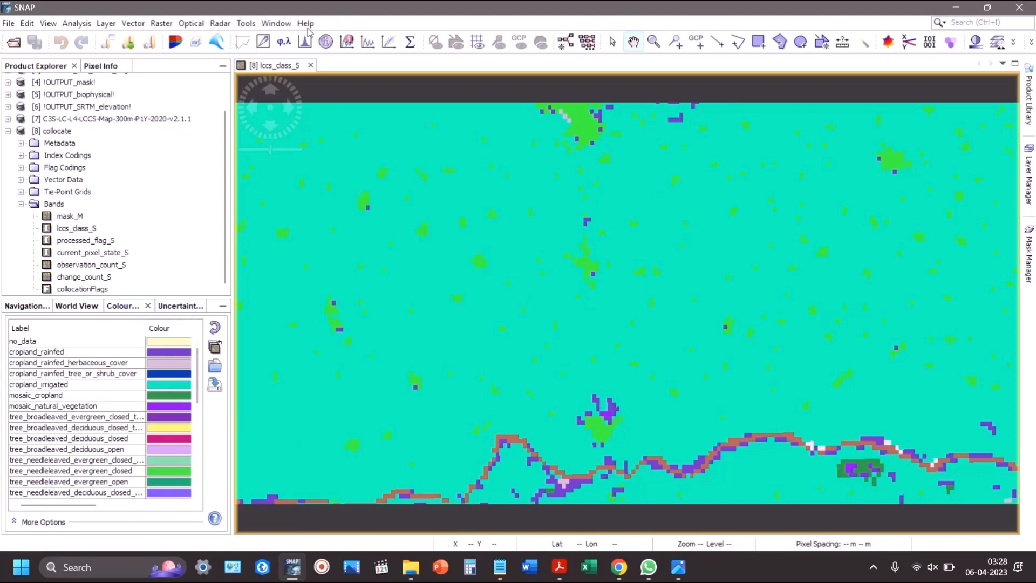
Step: Display the global lccs_class band of the original C3S land cover product for comparison, and close both image views
{"action": "left_click", "coordinate": [8, 131]}
{"action": "left_click", "coordinate": [8, 152]}
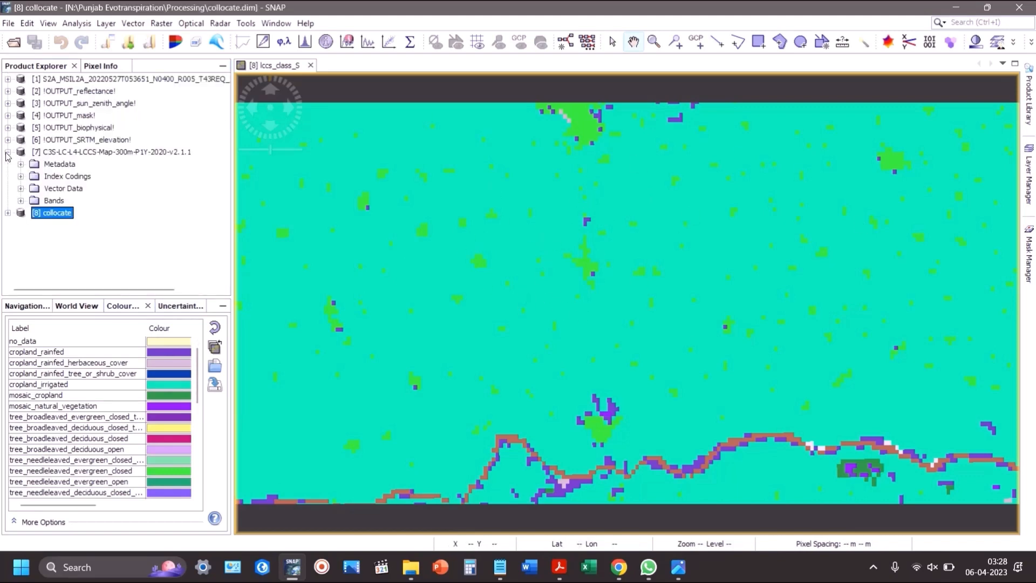
{"action": "left_click", "coordinate": [21, 200]}
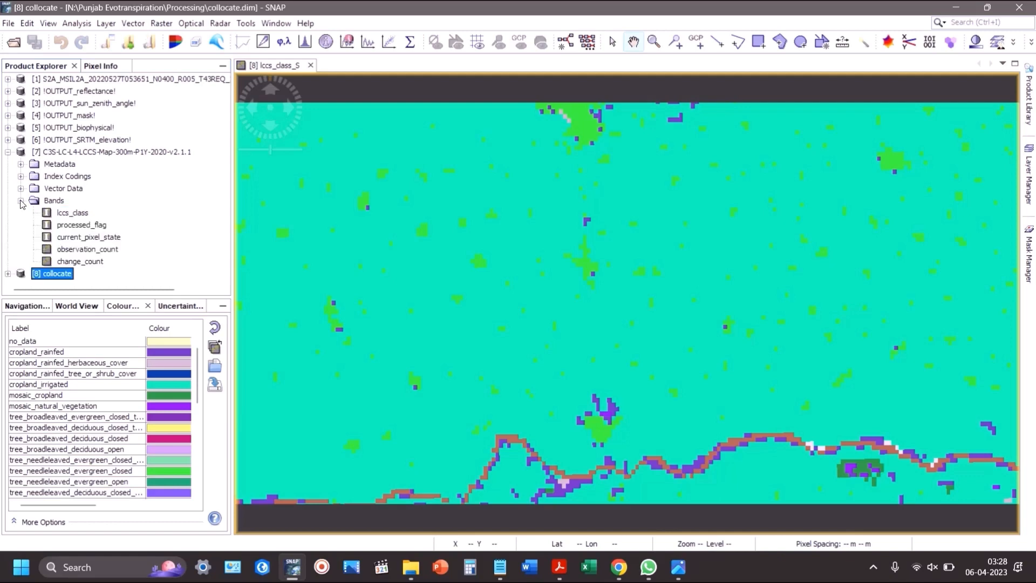
{"action": "double_click", "coordinate": [59, 213]}
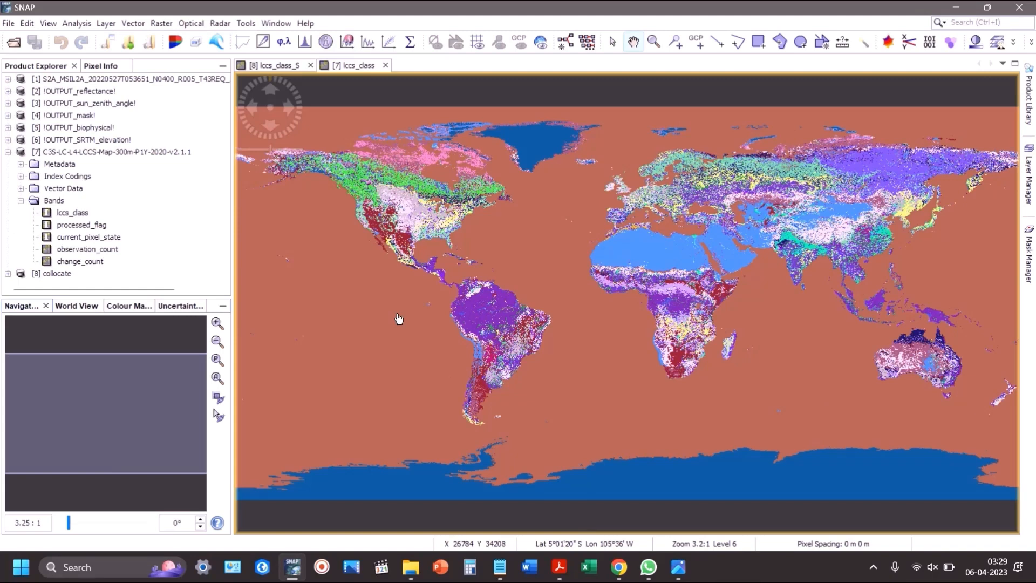
{"action": "left_click", "coordinate": [385, 66]}
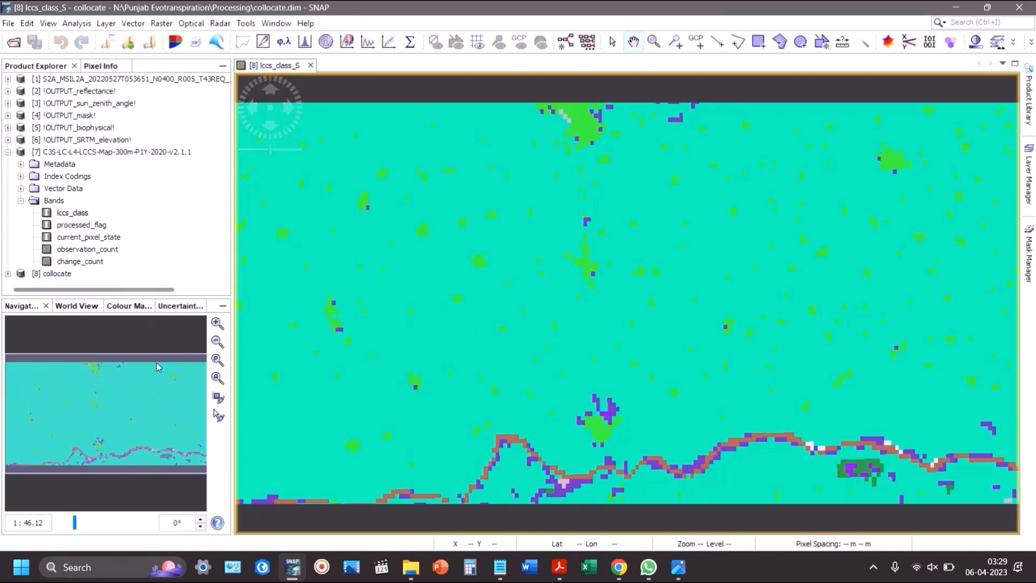
{"action": "left_click", "coordinate": [310, 65]}
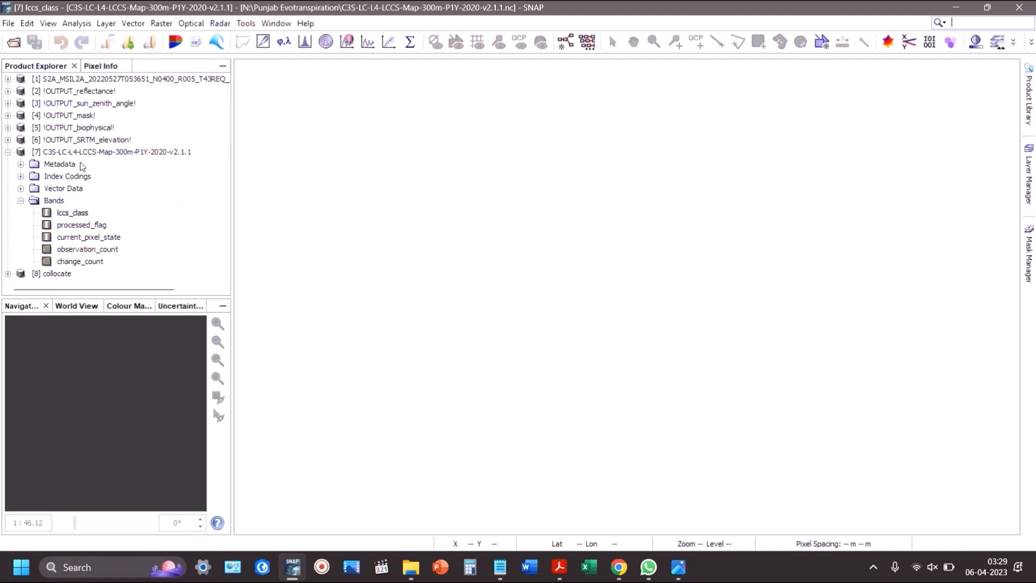
Step: Start a subset of the collocate product and limit its bands to lccs_class_S only
{"action": "left_click", "coordinate": [100, 152]}
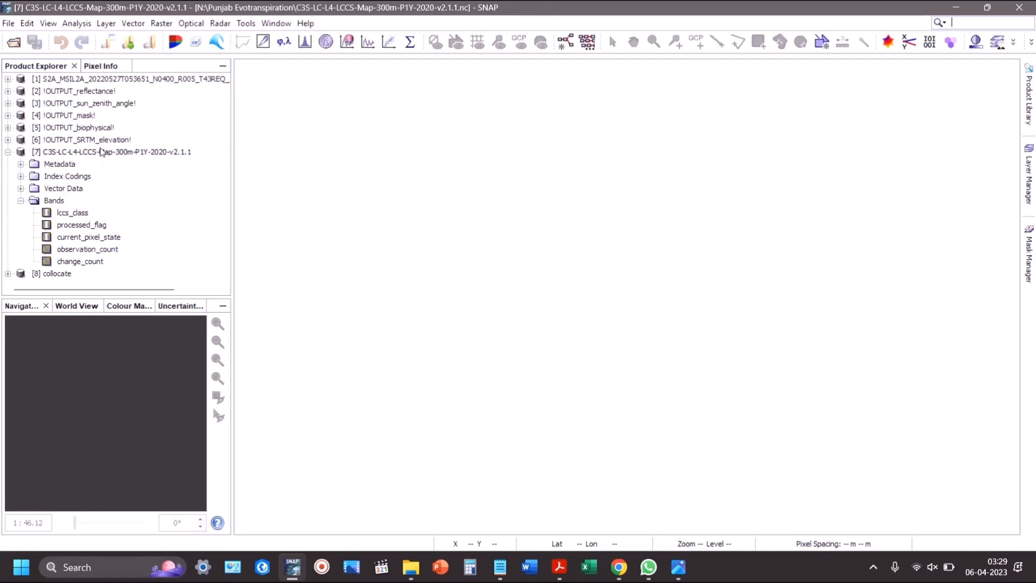
{"action": "left_click", "coordinate": [101, 151]}
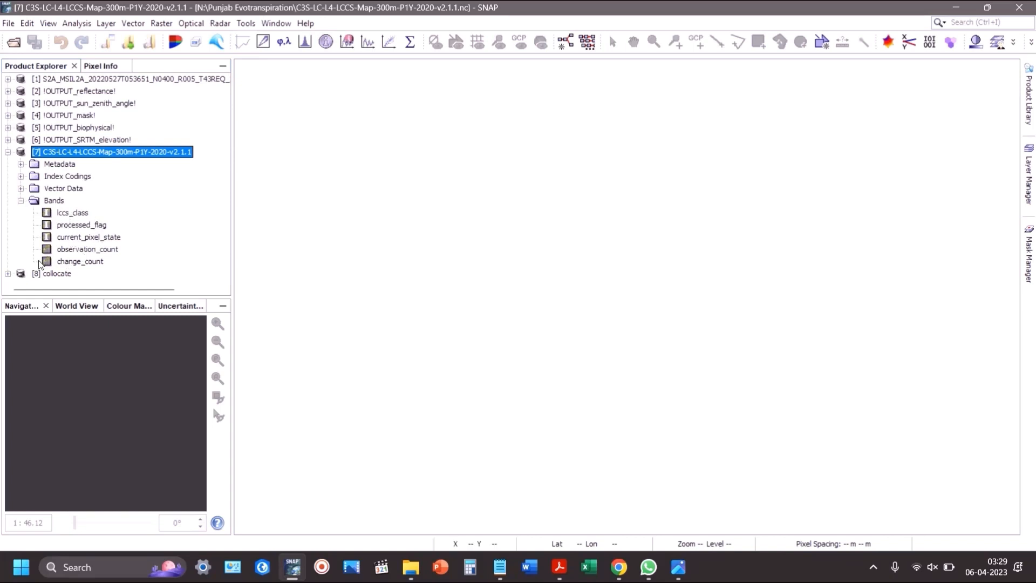
{"action": "left_click", "coordinate": [8, 152]}
{"action": "left_click", "coordinate": [7, 164]}
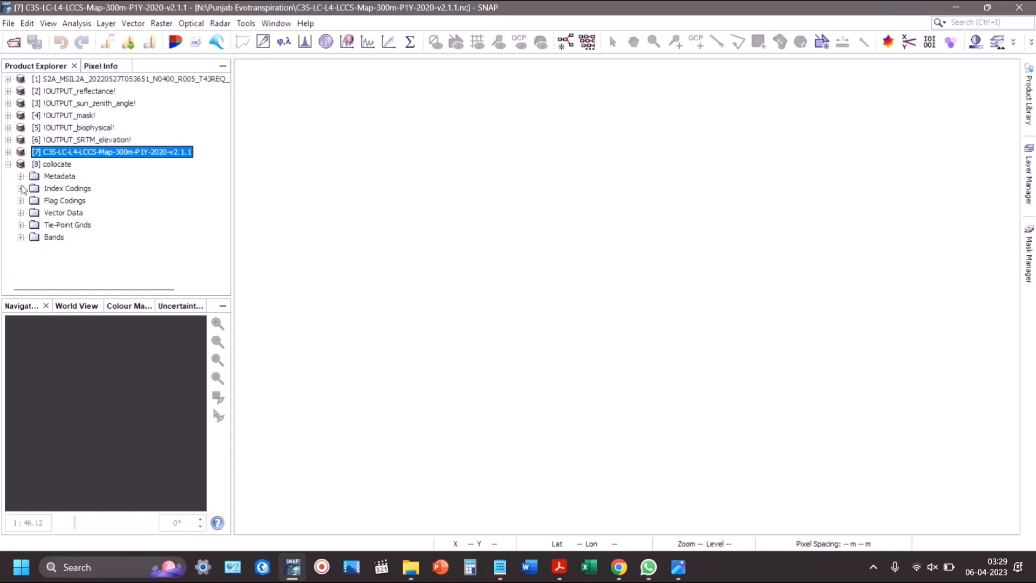
{"action": "left_click", "coordinate": [21, 237]}
{"action": "left_click", "coordinate": [161, 23]}
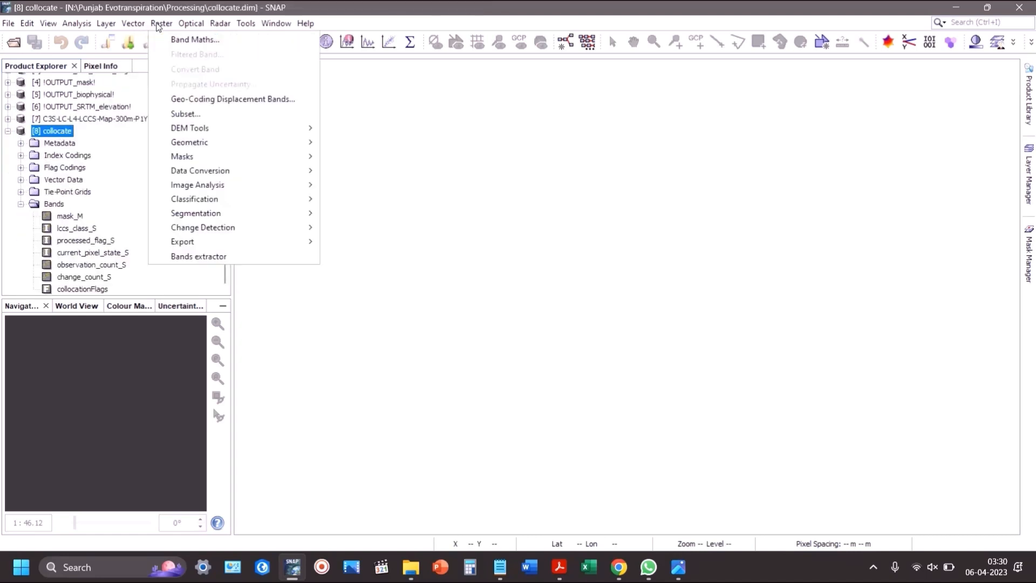
{"action": "left_click", "coordinate": [217, 114]}
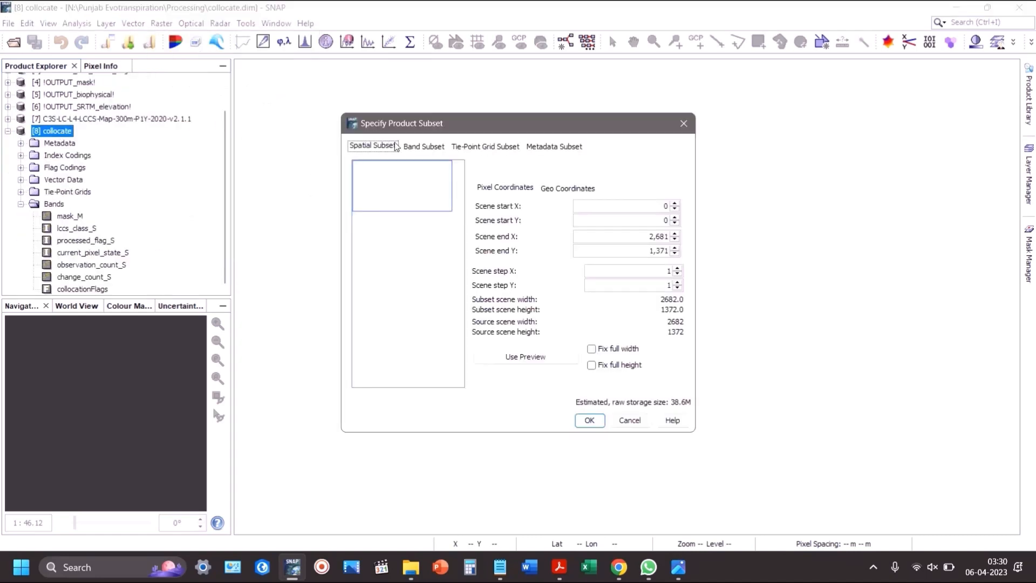
{"action": "left_click", "coordinate": [432, 147]}
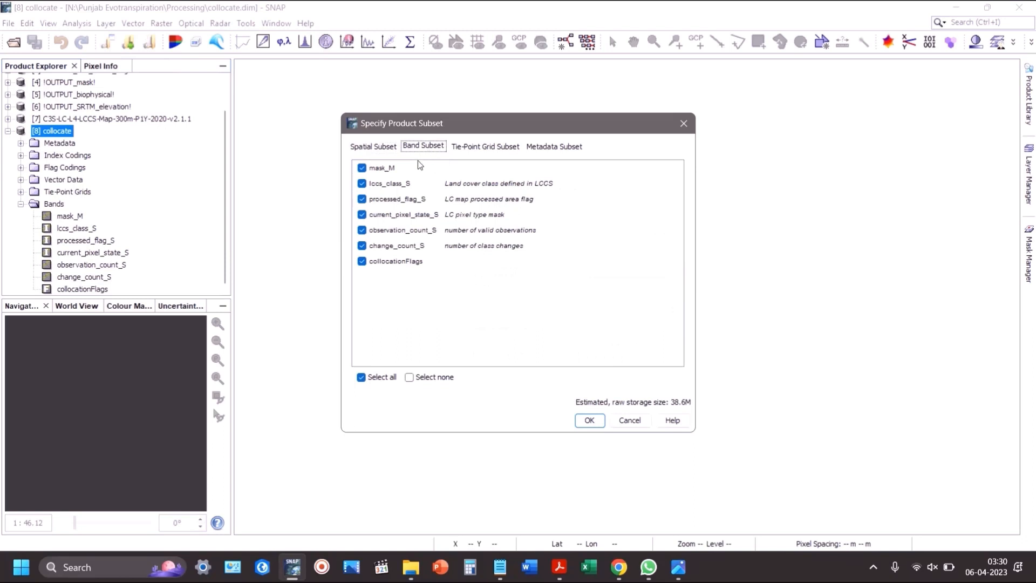
{"action": "left_click", "coordinate": [409, 377]}
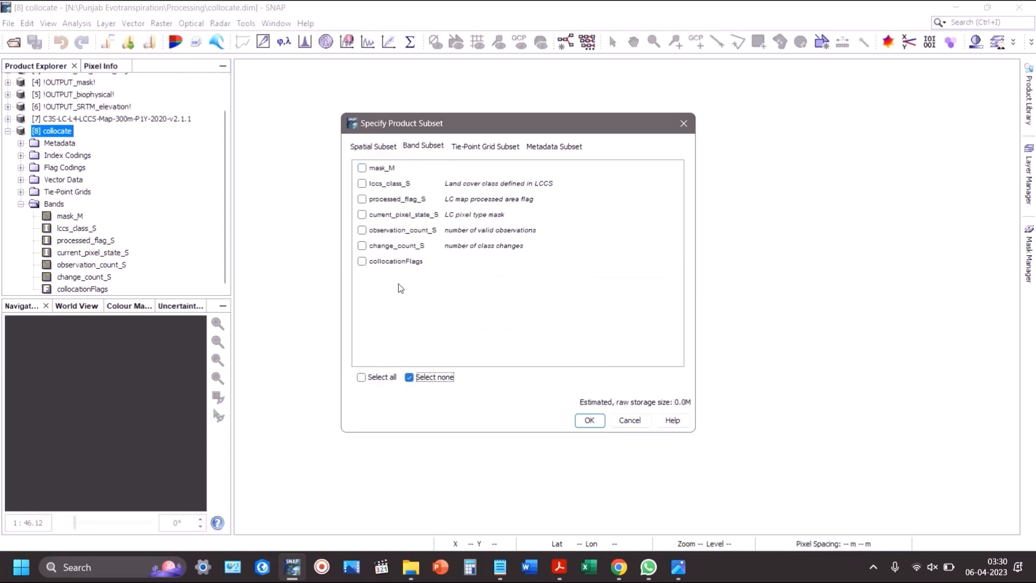
{"action": "left_click", "coordinate": [396, 184]}
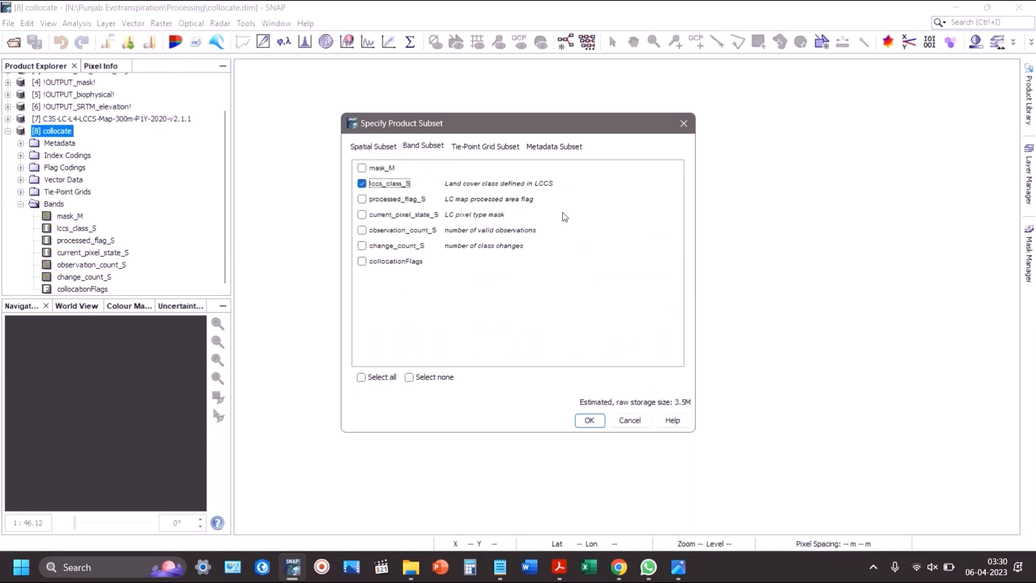
Step: Check the tie-point grid and metadata selections, and create the subset with the available flag datasets included
{"action": "left_click", "coordinate": [519, 149]}
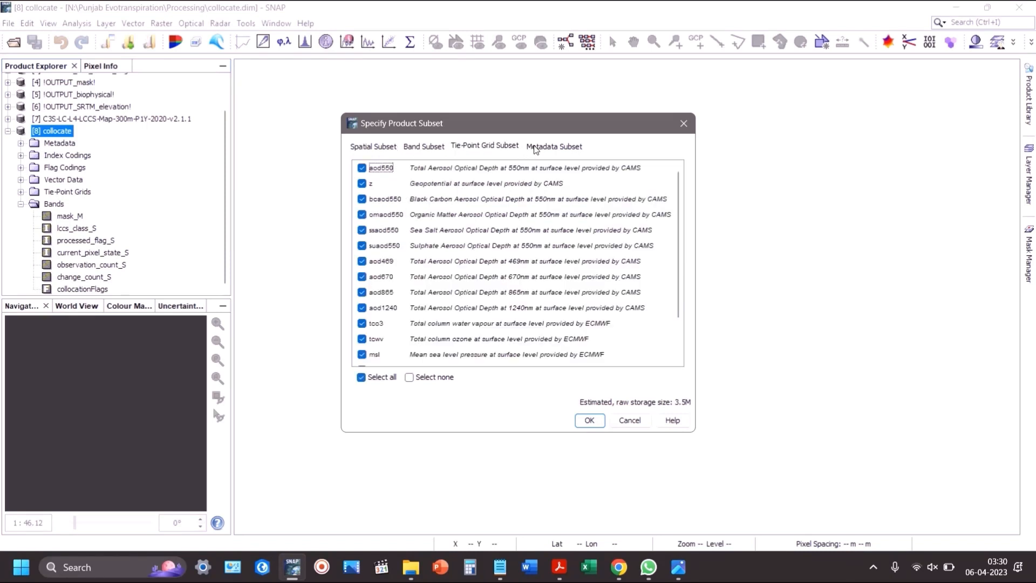
{"action": "left_click", "coordinate": [555, 148]}
{"action": "left_click", "coordinate": [441, 147]}
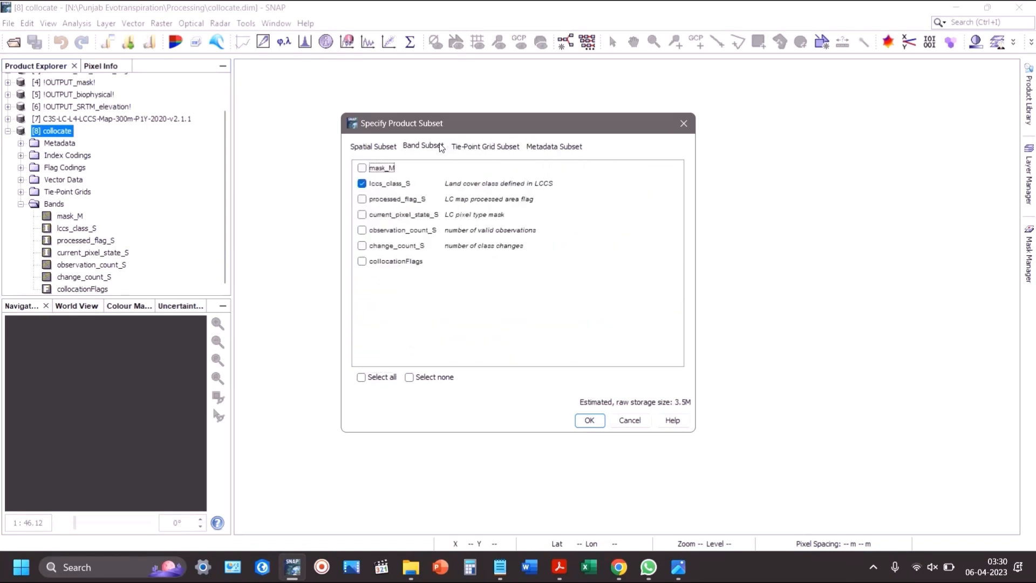
{"action": "left_click", "coordinate": [581, 419]}
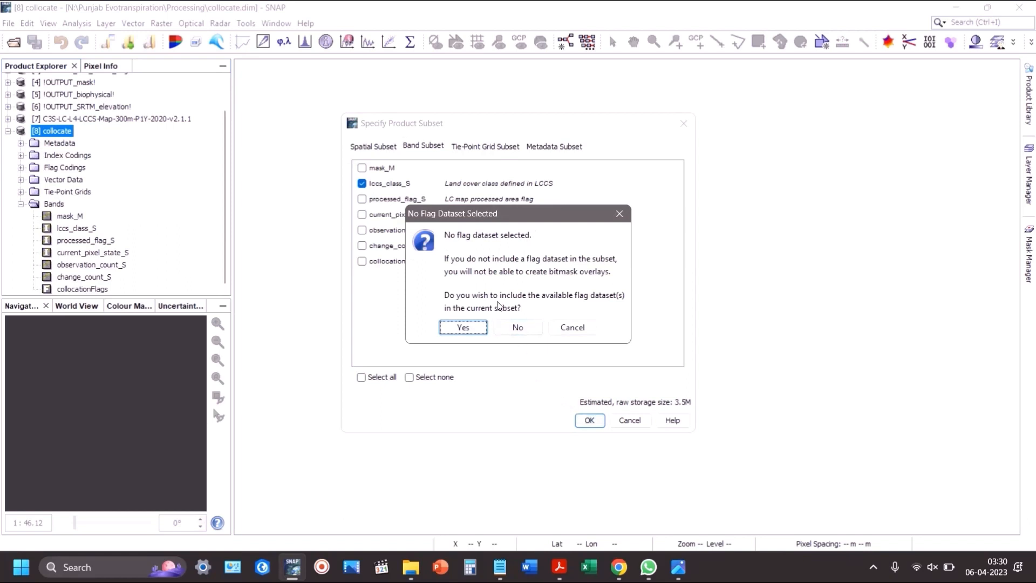
{"action": "left_click", "coordinate": [463, 327]}
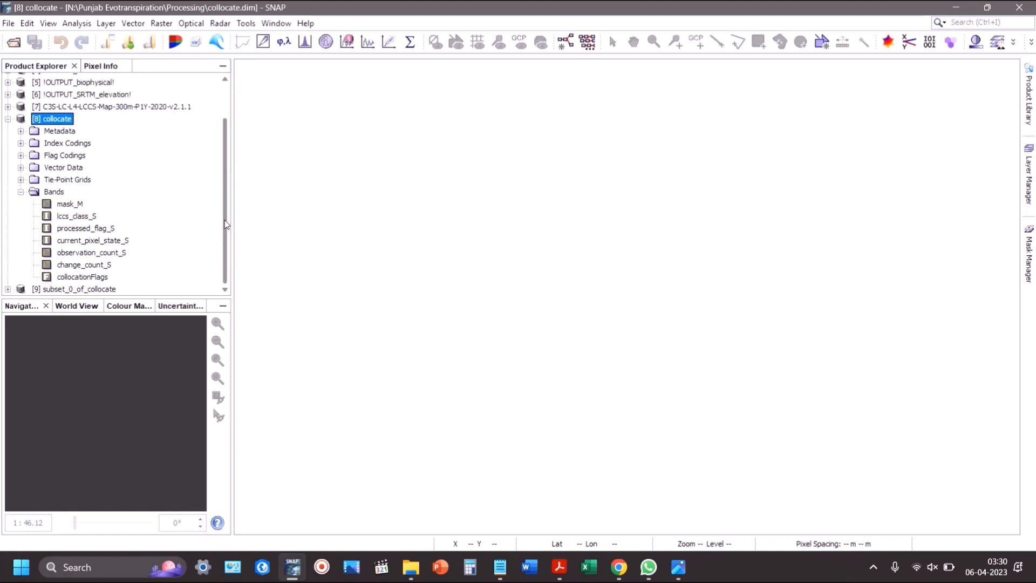
Step: Display the lccs_class_S band of the new collocate subset to check it, and close the image view
{"action": "left_click", "coordinate": [8, 120]}
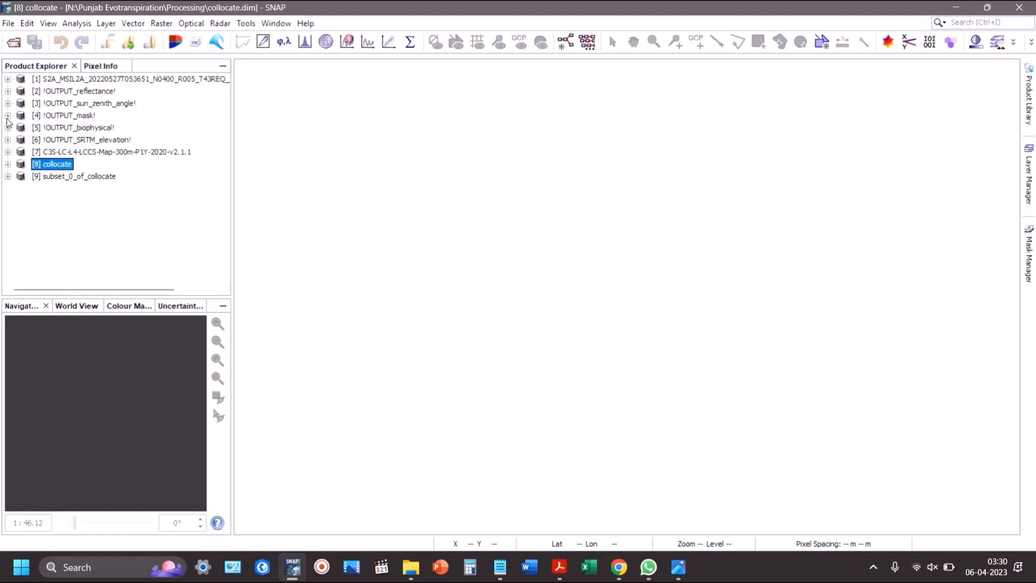
{"action": "left_click", "coordinate": [7, 176]}
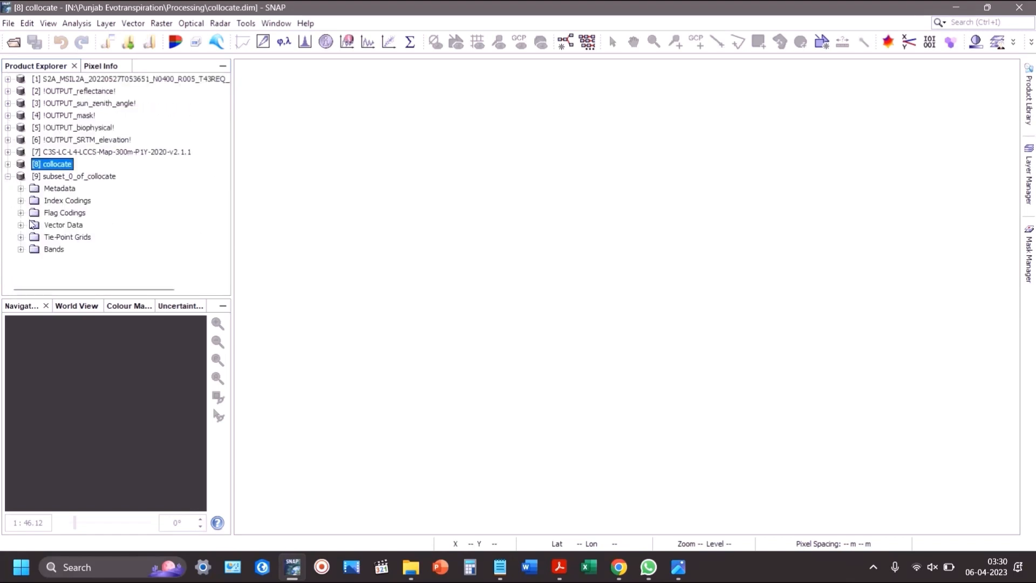
{"action": "double_click", "coordinate": [36, 251]}
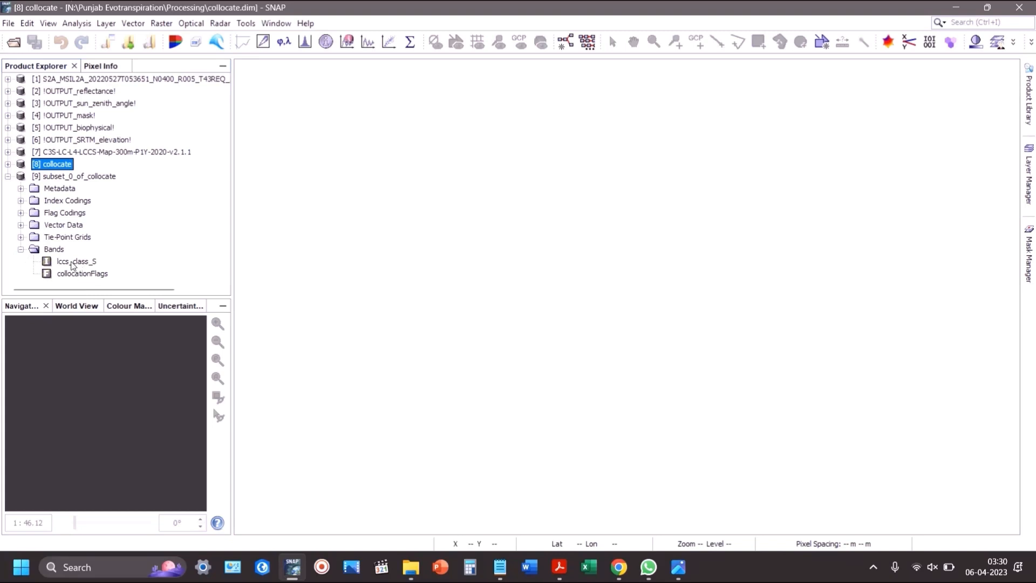
{"action": "double_click", "coordinate": [72, 262]}
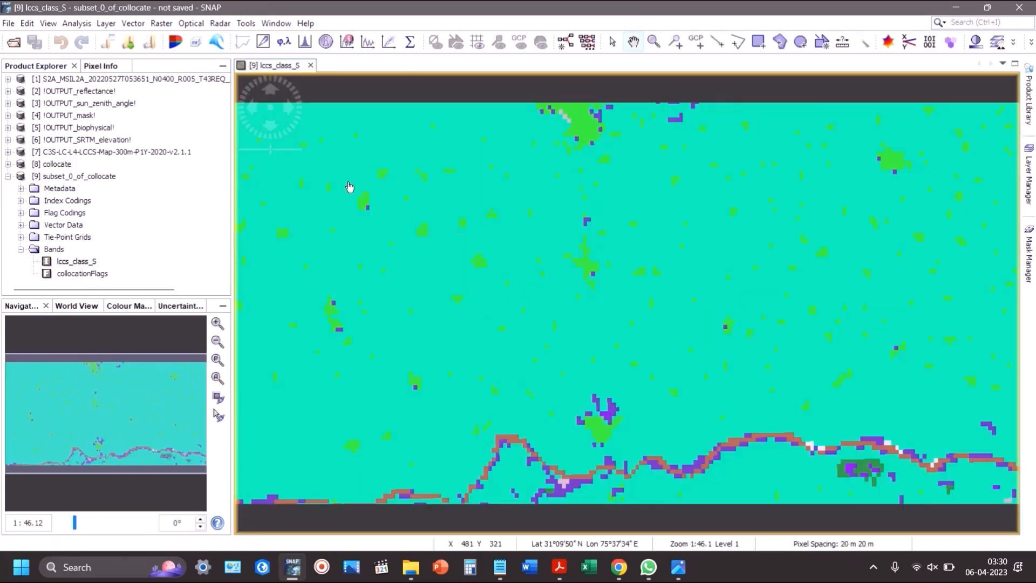
{"action": "left_click", "coordinate": [310, 66]}
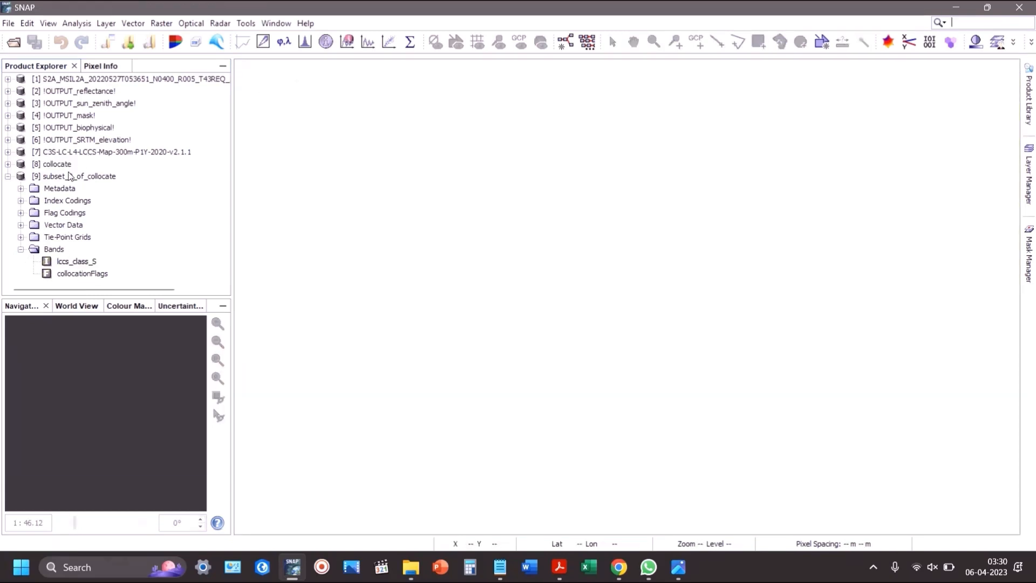
Step: Begin saving the collocate subset under a new name, accepting the BEAM-DIMAP conversion and choosing the Processing folder as destination
{"action": "left_click", "coordinate": [72, 178]}
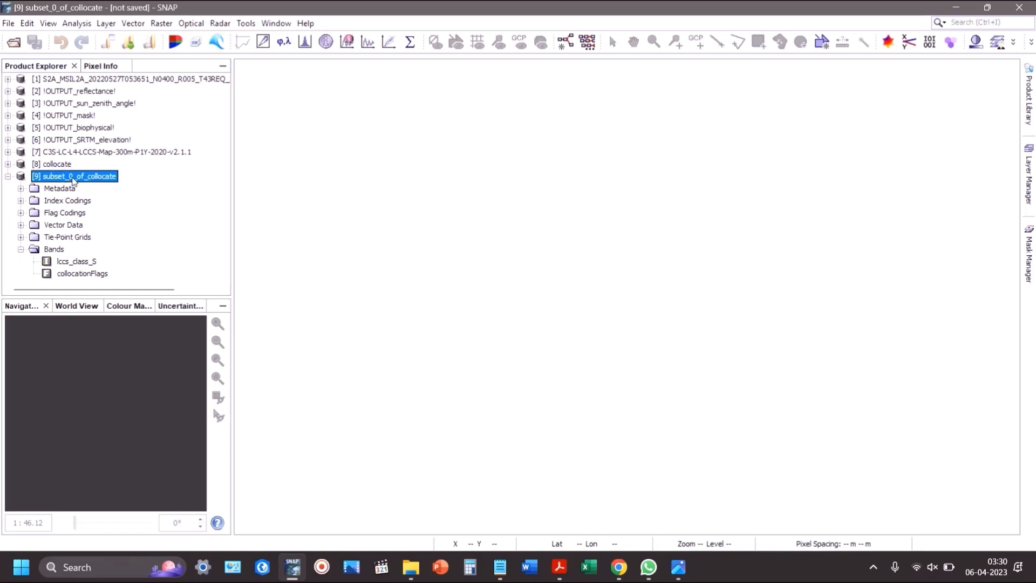
{"action": "right_click", "coordinate": [73, 181]}
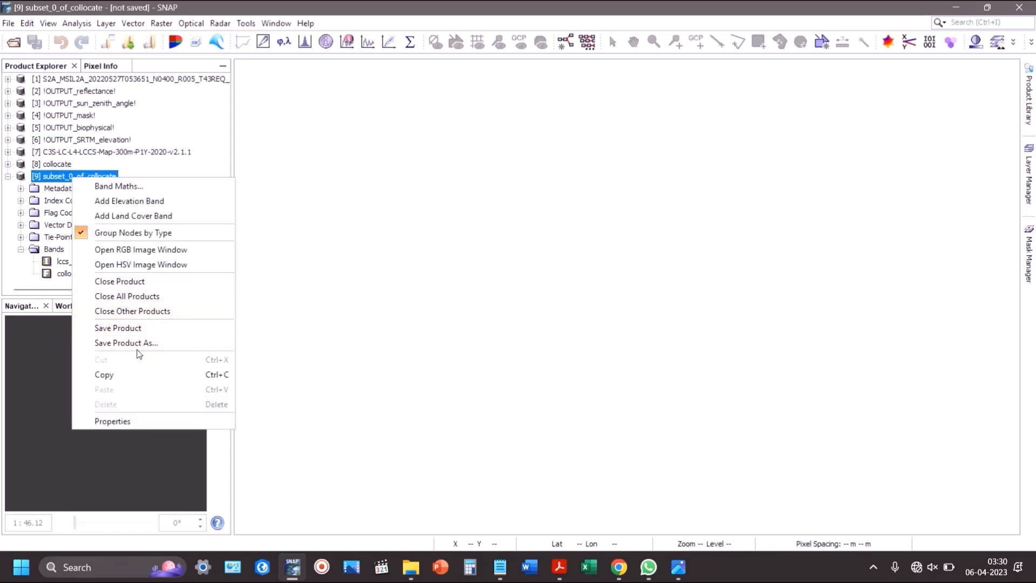
{"action": "left_click", "coordinate": [130, 344]}
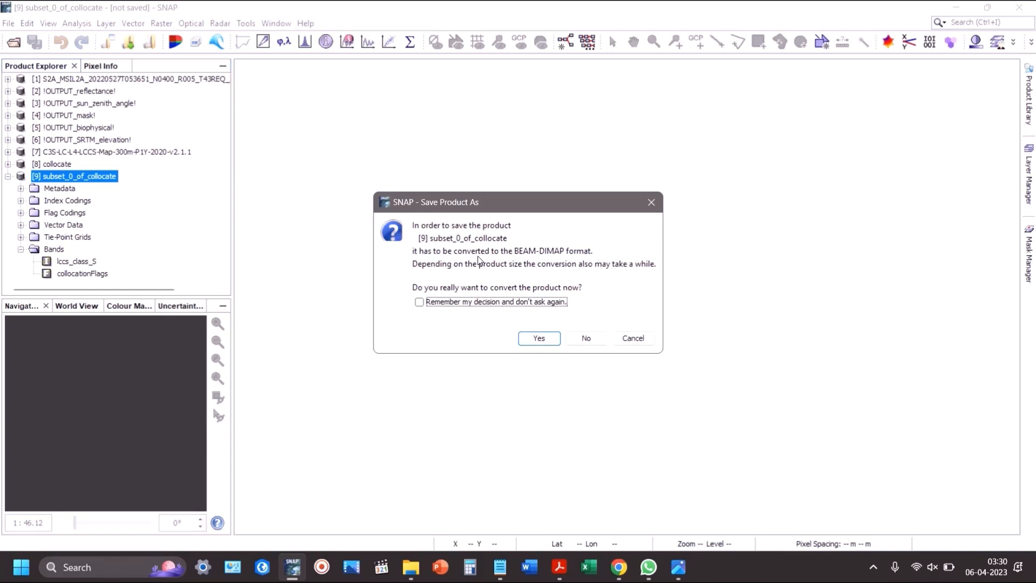
{"action": "left_click", "coordinate": [539, 339]}
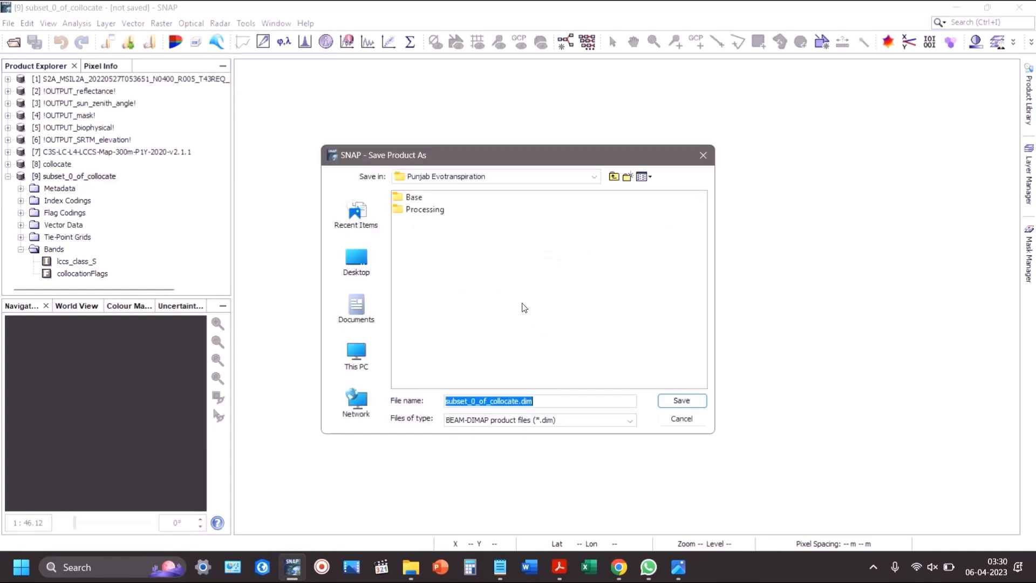
{"action": "double_click", "coordinate": [426, 211]}
Step: Switch to the map.wkt notes in Notepad and copy the product name !OUTPUT_CCI_landcover!
{"action": "key", "text": "alt+Tab"}
{"action": "key", "text": "alt+Tab"}
{"action": "key", "text": "alt+Tab"}
{"action": "key", "text": "alt+Tab"}
{"action": "key", "text": "alt+Tab"}
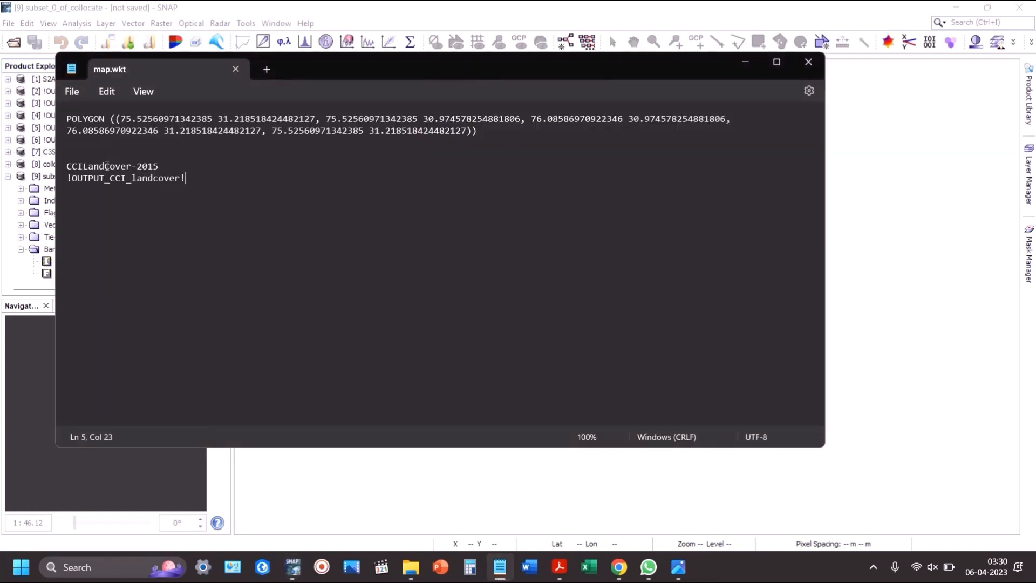
{"action": "left_click_drag", "start_coordinate": [180, 179], "coordinate": [67, 177]}
{"action": "key", "text": "ctrl+c"}
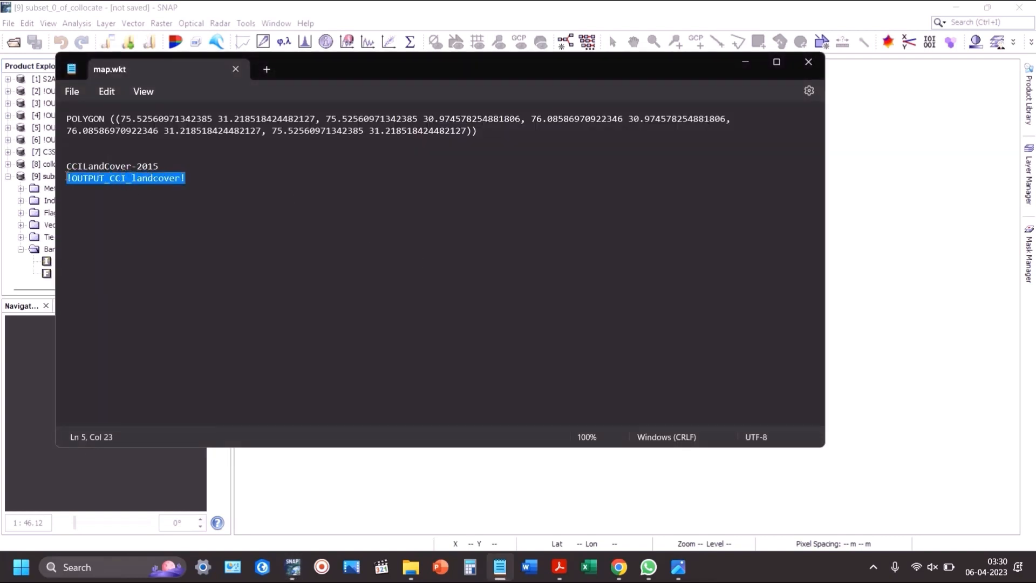
Step: Return to SNAP and save the subset product as !OUTPUT_CCI_landcover! in the Processing folder
{"action": "key", "text": "alt+Tab"}
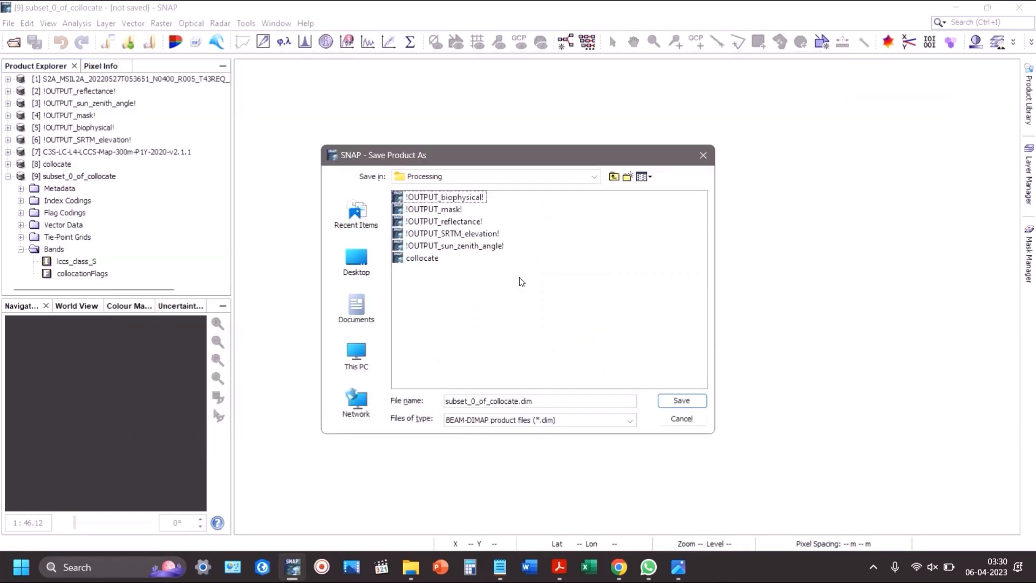
{"action": "left_click_drag", "start_coordinate": [479, 401], "coordinate": [538, 402]}
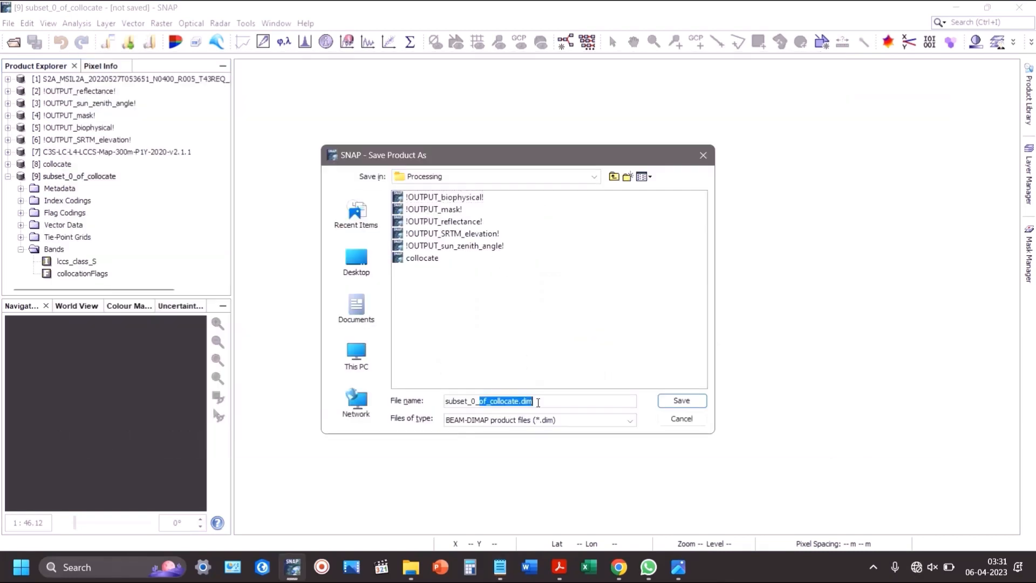
{"action": "left_click", "coordinate": [538, 402]}
{"action": "key", "text": "ctrl+a"}
{"action": "key", "text": "ctrl+v"}
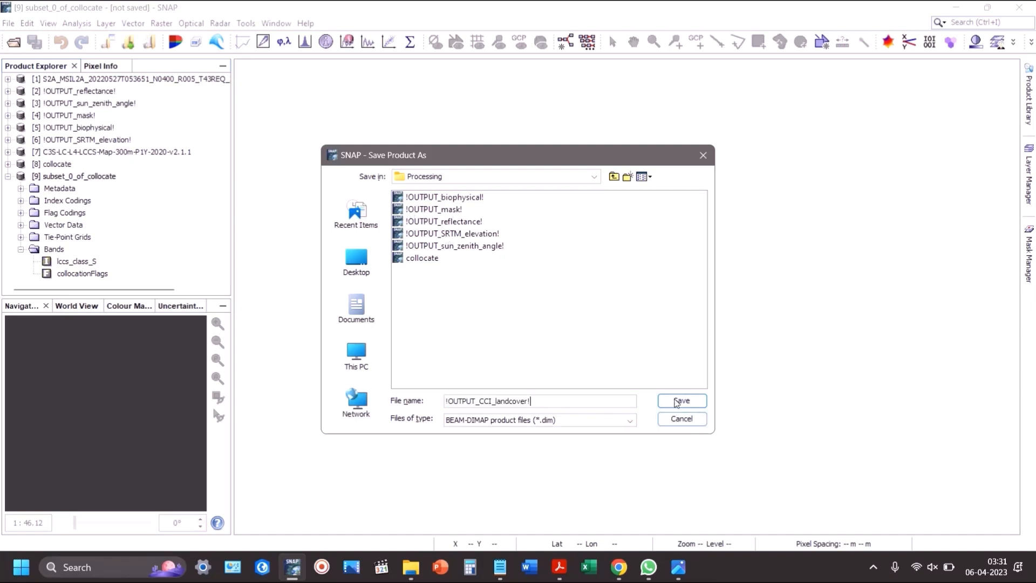
{"action": "left_click", "coordinate": [681, 400]}
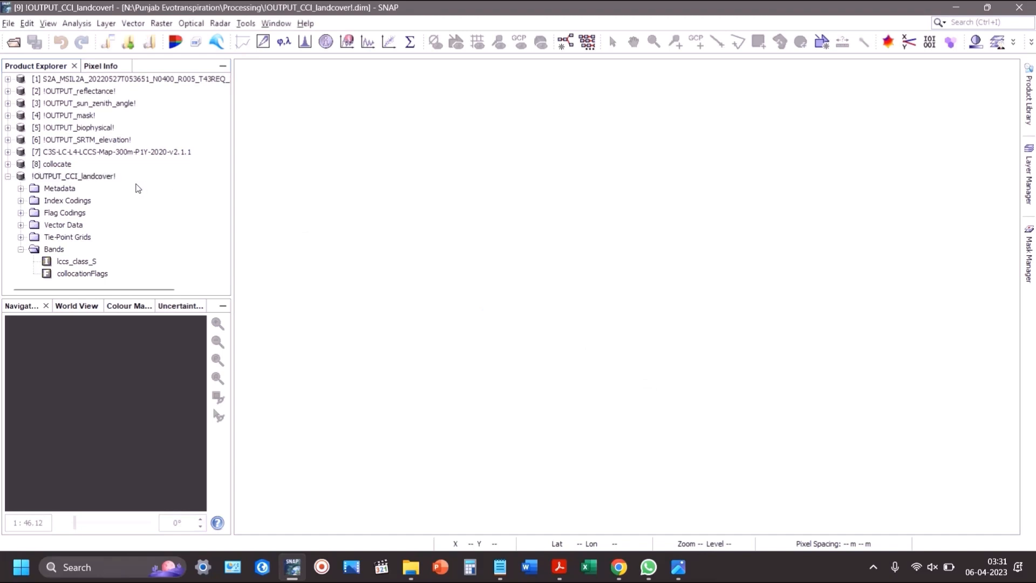
Step: Rename the lccs_class_S band of !OUTPUT_CCI_landcover! to CCILandCover-2015, taking the name from the map.wkt notes
{"action": "left_click", "coordinate": [8, 176]}
{"action": "left_click", "coordinate": [8, 177]}
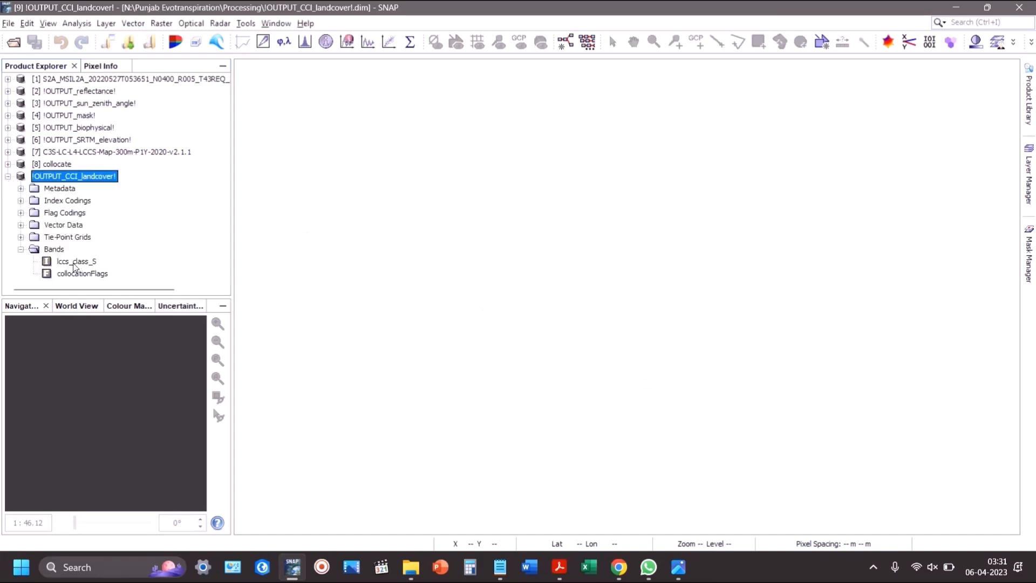
{"action": "left_click", "coordinate": [78, 262]}
{"action": "right_click", "coordinate": [79, 264]}
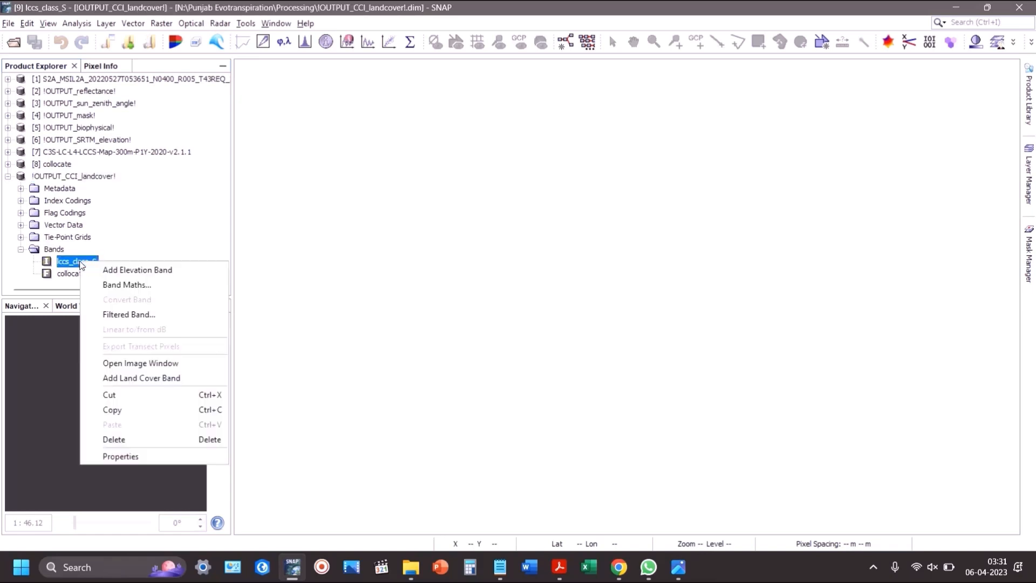
{"action": "left_click", "coordinate": [138, 457]}
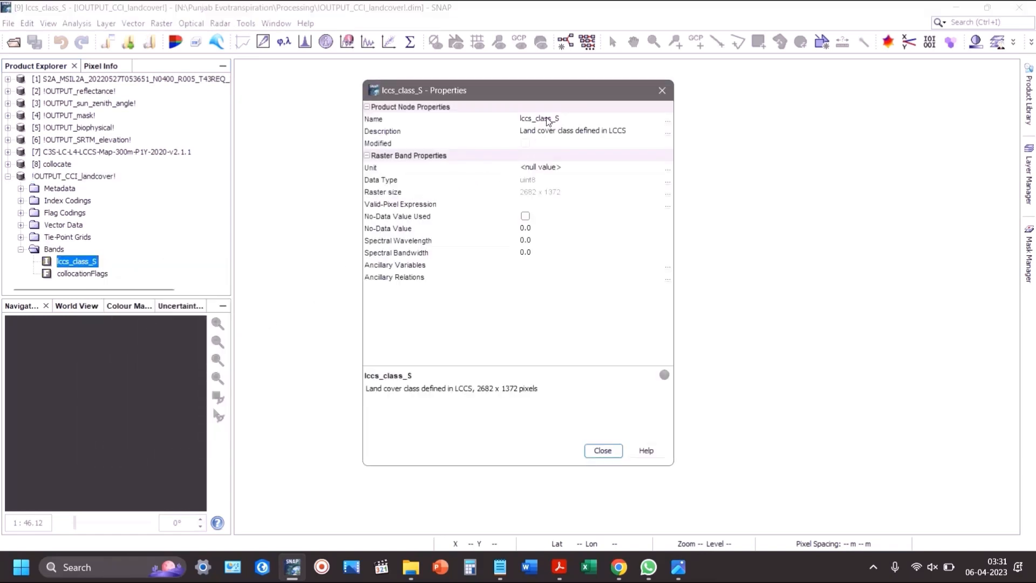
{"action": "left_click", "coordinate": [548, 119]}
{"action": "key", "text": "alt+Tab"}
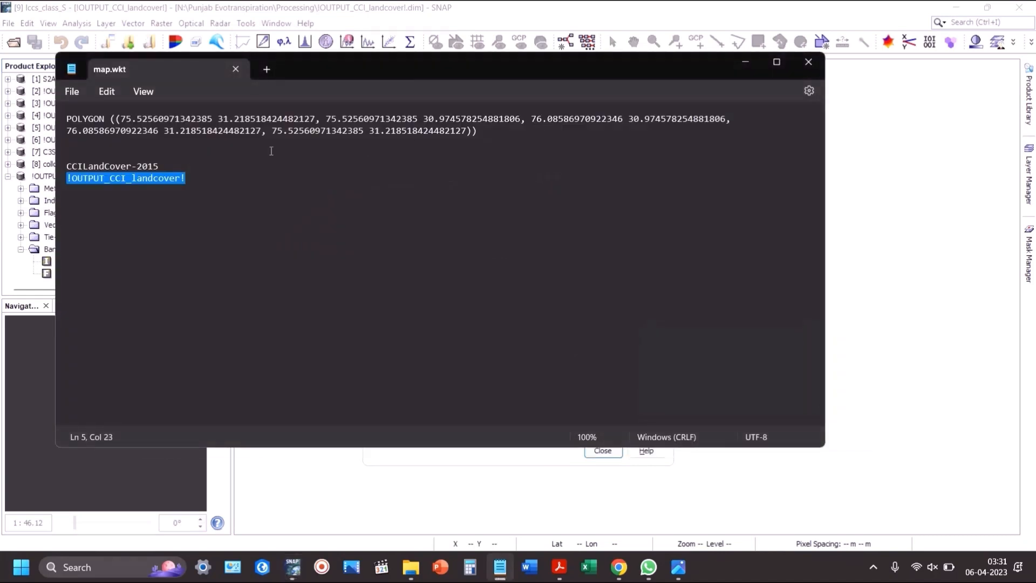
{"action": "left_click_drag", "start_coordinate": [174, 167], "coordinate": [72, 168]}
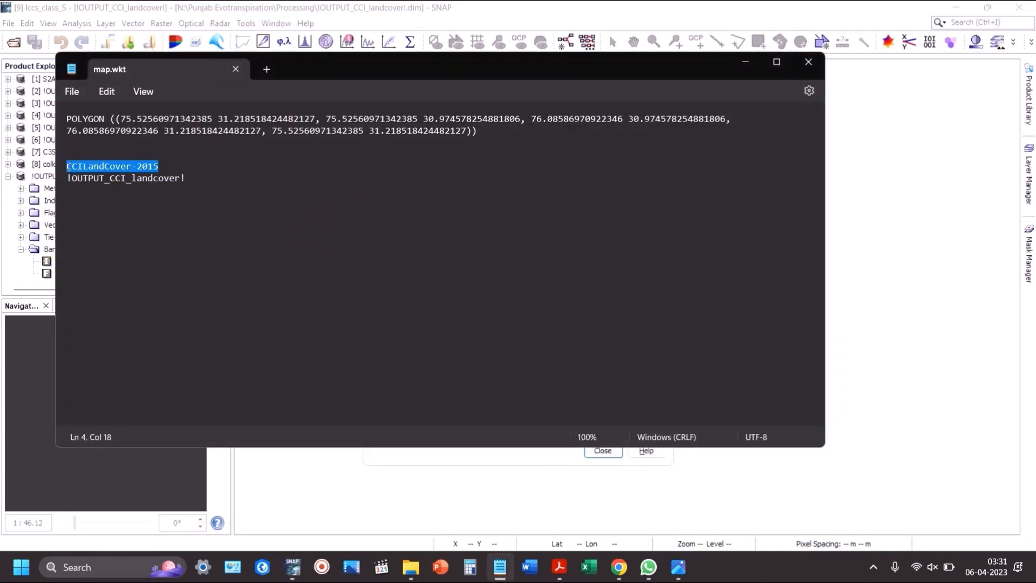
{"action": "key", "text": "alt+Tab"}
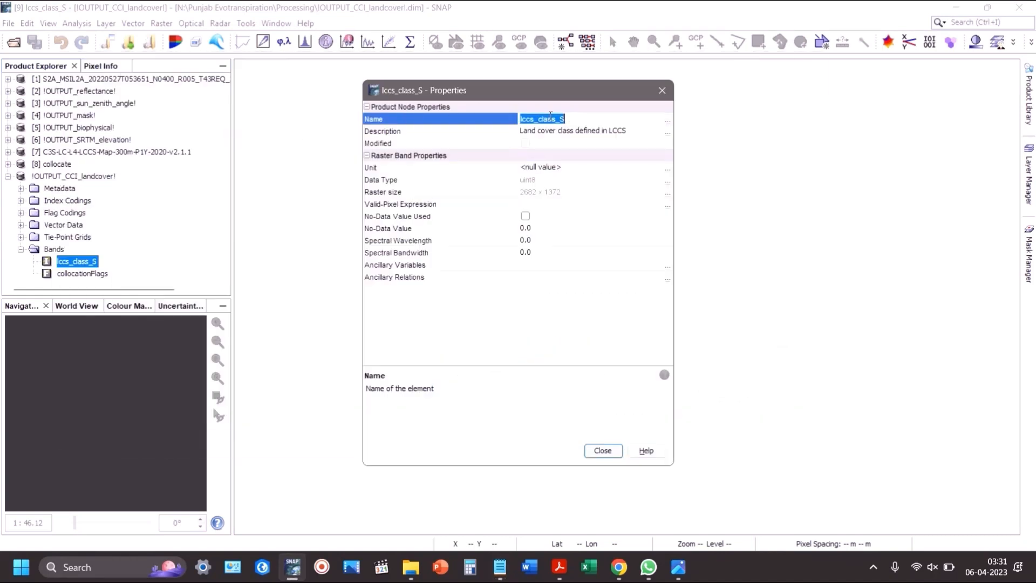
{"action": "type", "text": "CCILandCover-2015"}
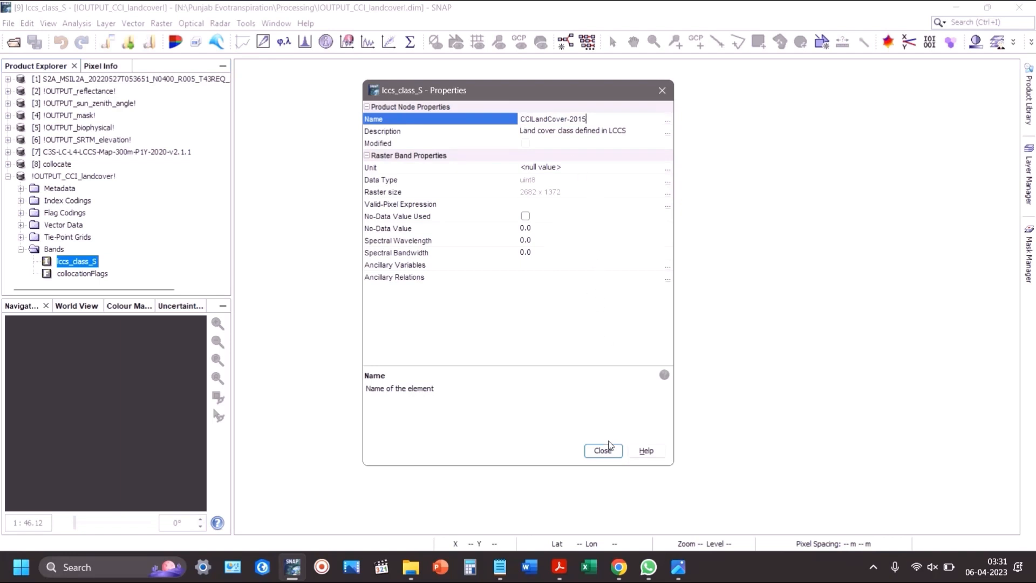
{"action": "key", "text": "Return"}
{"action": "left_click", "coordinate": [603, 450]}
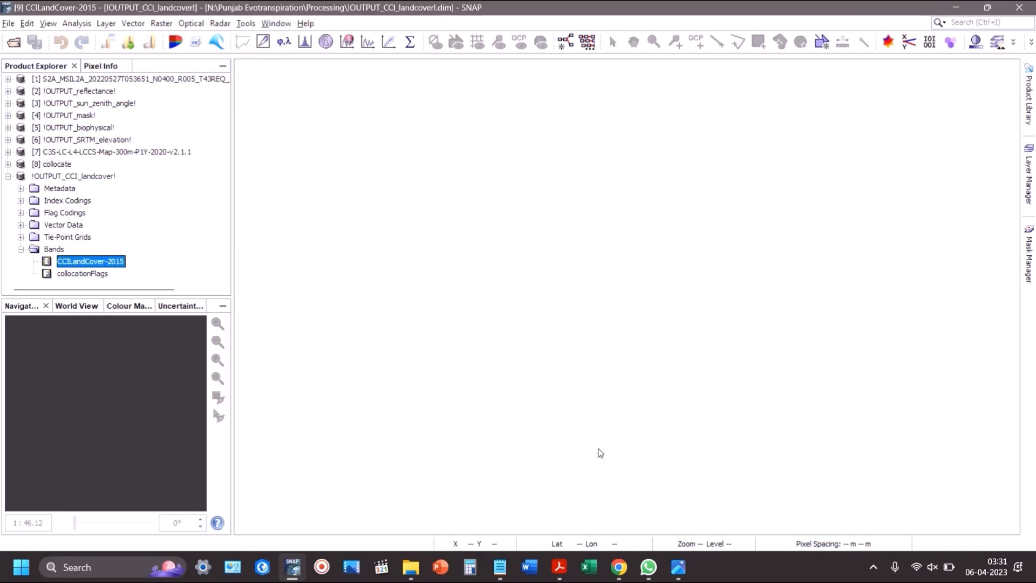
Step: Save the !OUTPUT_CCI_landcover! product with its renamed band and review its collocationFlags and CCILandCover-2015 bands
{"action": "right_click", "coordinate": [71, 177]}
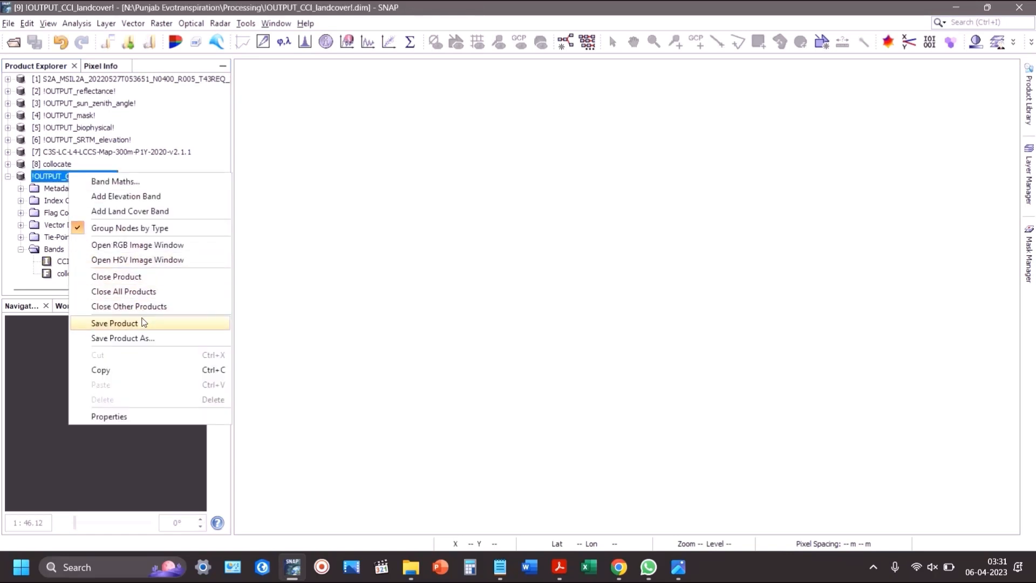
{"action": "left_click", "coordinate": [148, 321]}
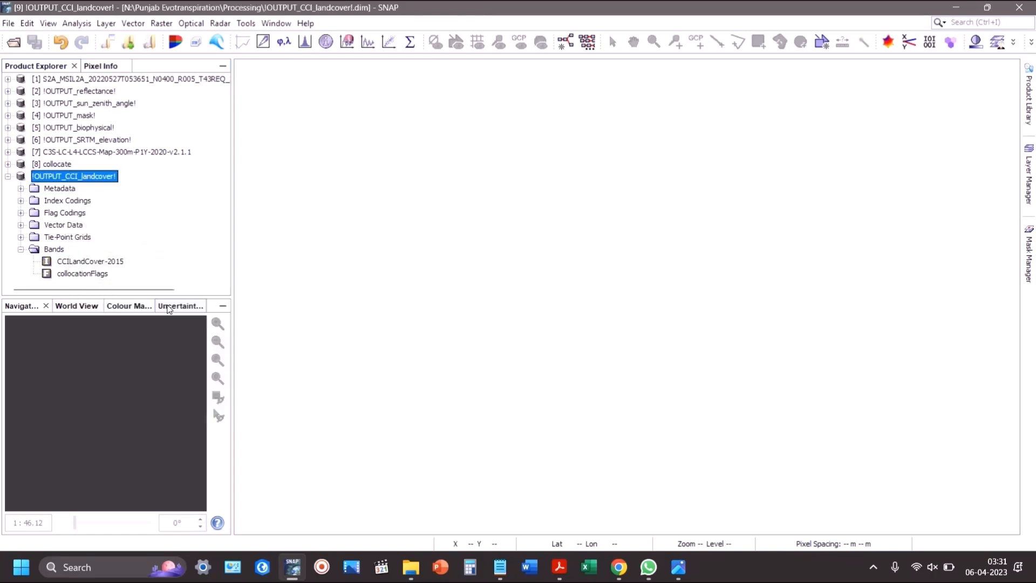
{"action": "left_click", "coordinate": [8, 176]}
{"action": "left_click", "coordinate": [8, 176]}
{"action": "left_click", "coordinate": [71, 273]}
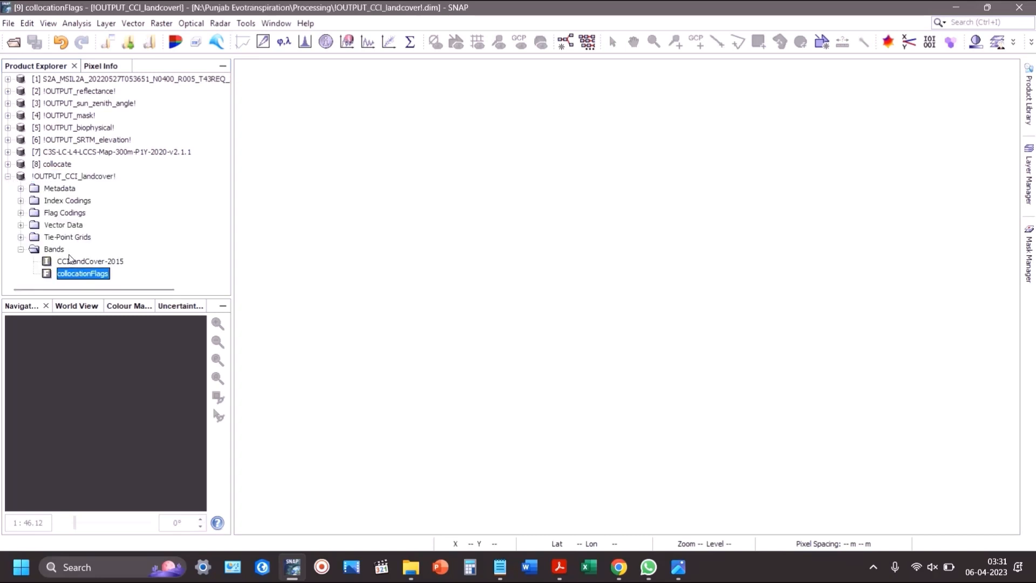
{"action": "left_click", "coordinate": [72, 262]}
Step: Switch to the S2 pre-processing flow.png image in Photos to check the remaining Sentinel-2 processing steps
{"action": "key", "text": "alt+Tab"}
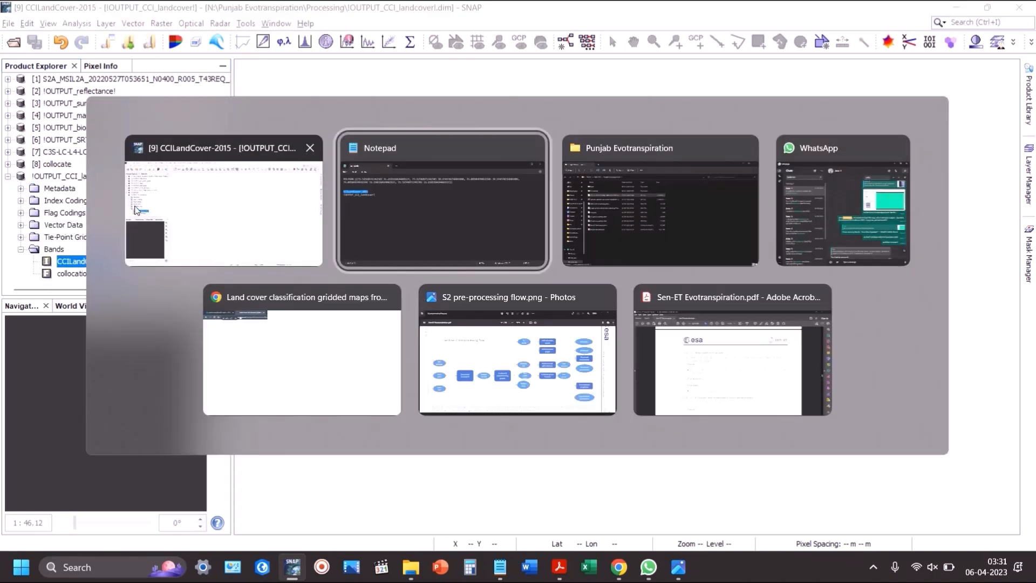
{"action": "key", "text": "alt+Tab"}
{"action": "key", "text": "alt+Tab"}
{"action": "key", "text": "alt+Tab"}
{"action": "key", "text": "alt+Tab"}
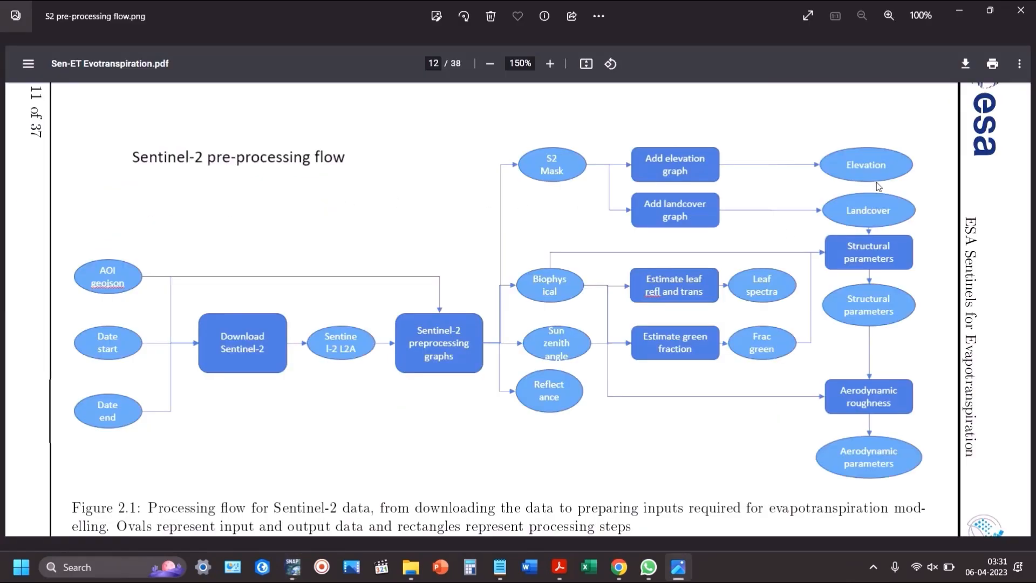
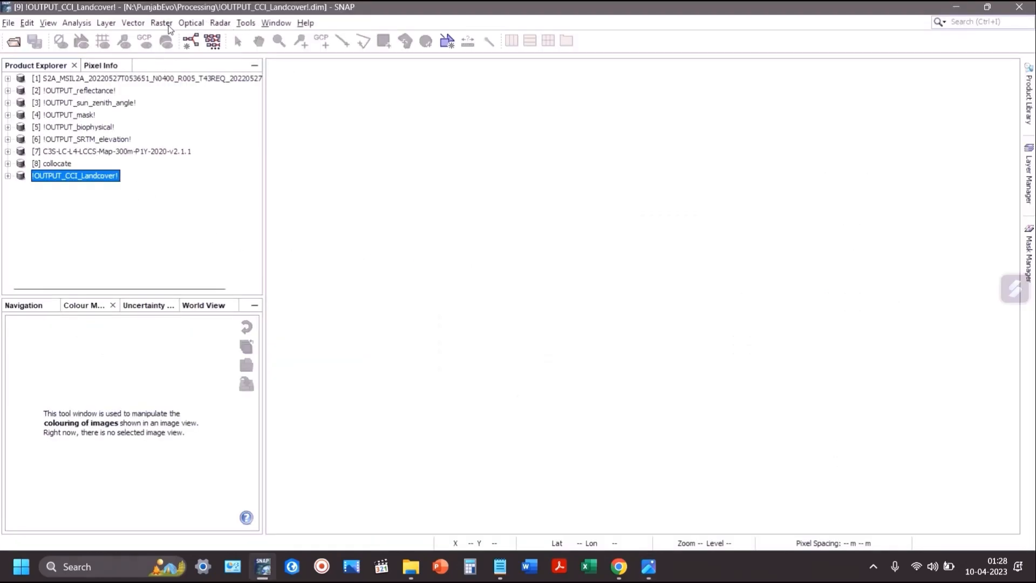
Step: Start the SEN-ET tool Estimate leaf reflectance and transmittance with !OUTPUT_biophysical! as the plant biophysical properties product
{"action": "left_click", "coordinate": [191, 23]}
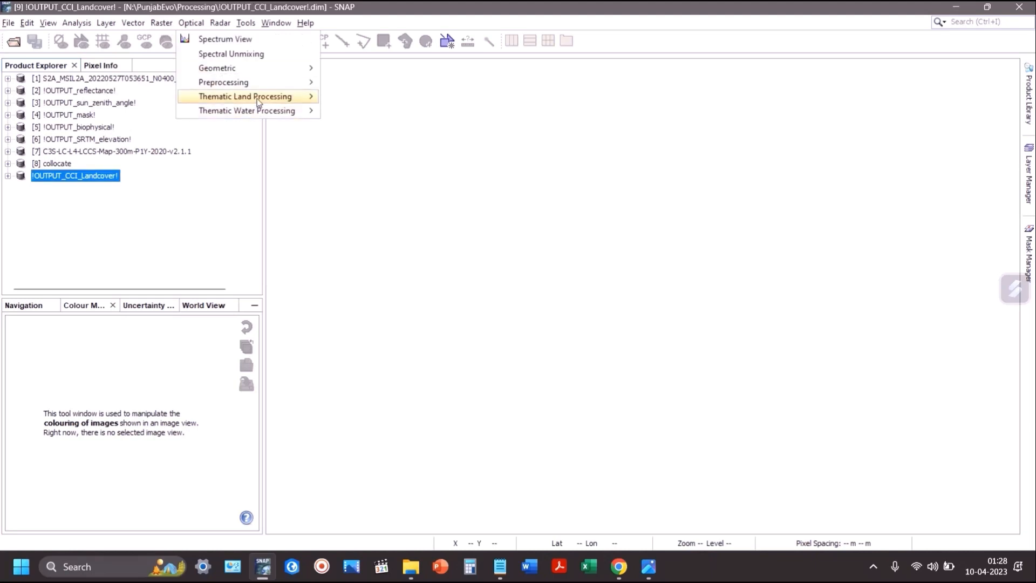
{"action": "mouse_move", "coordinate": [257, 97]}
{"action": "mouse_move", "coordinate": [461, 170]}
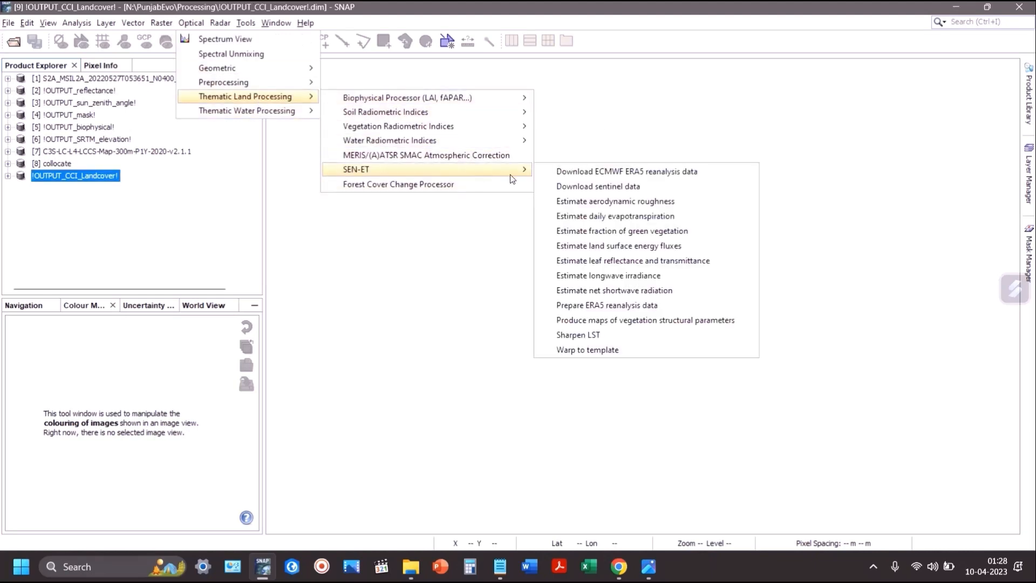
{"action": "left_click", "coordinate": [635, 261]}
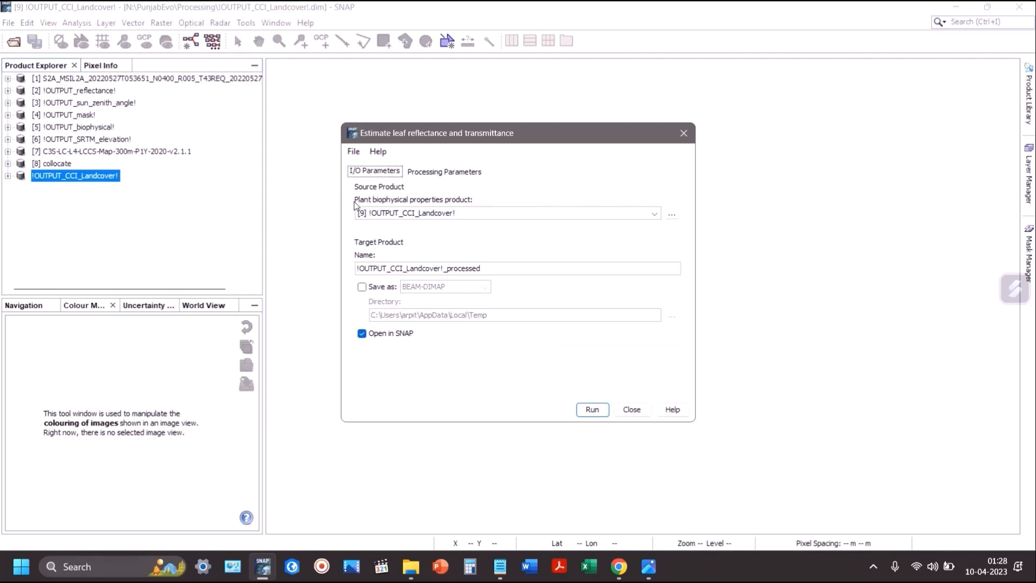
{"action": "left_click", "coordinate": [447, 214]}
{"action": "scroll", "coordinate": [442, 248], "scroll_direction": "up", "scroll_amount": 1}
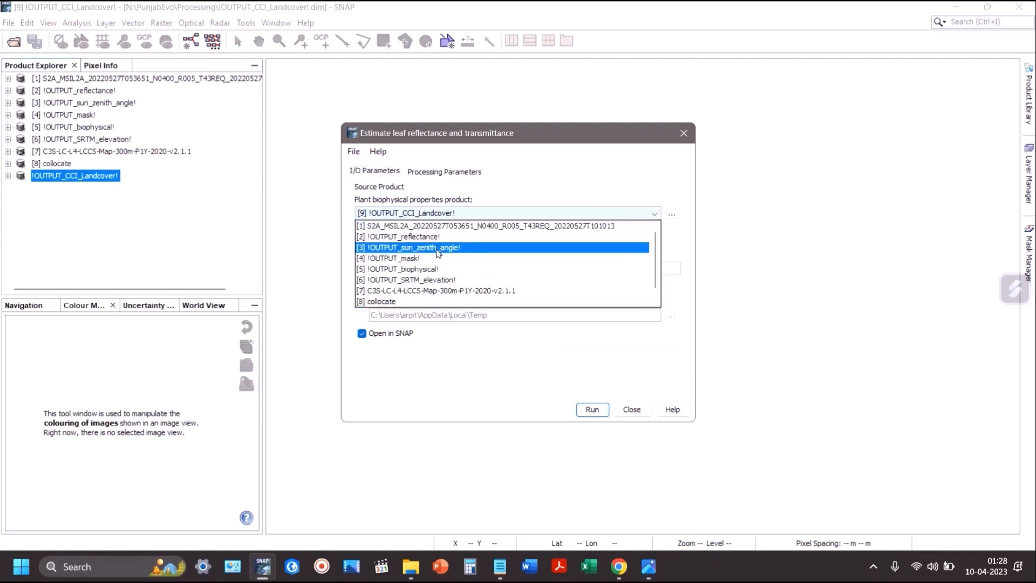
{"action": "left_click", "coordinate": [442, 270]}
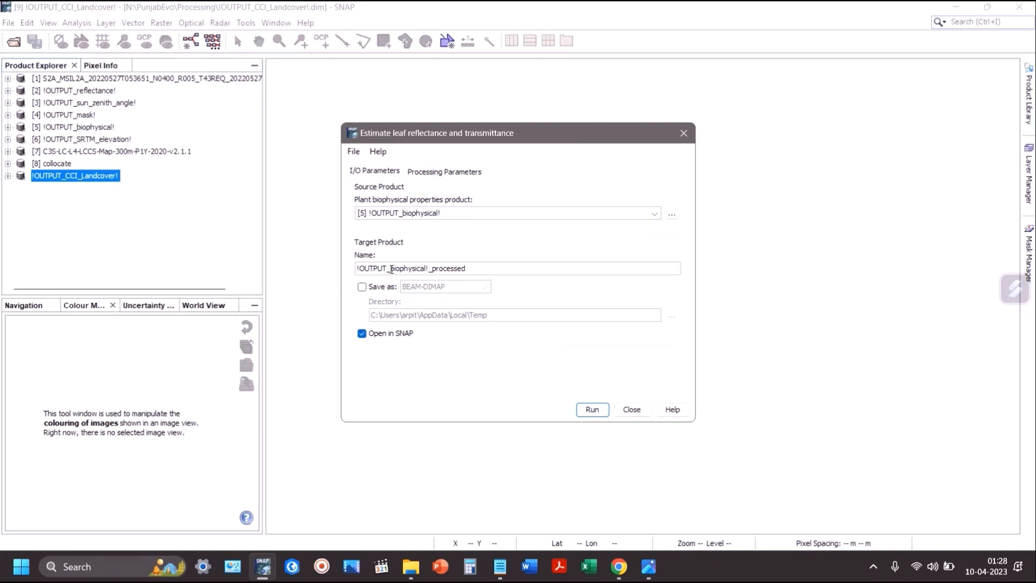
Step: Name the target product !OUTPUT_LR&T and set it to save as BEAM-DIMAP in N:\PunjabEvo\Processing
{"action": "left_click_drag", "start_coordinate": [391, 269], "coordinate": [475, 267]}
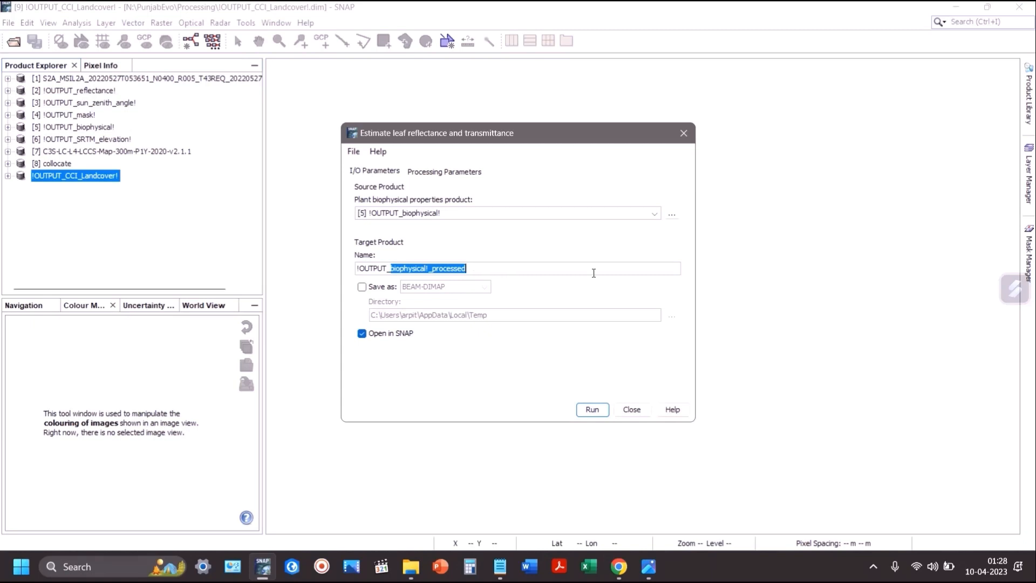
{"action": "type", "text": "LR&T"}
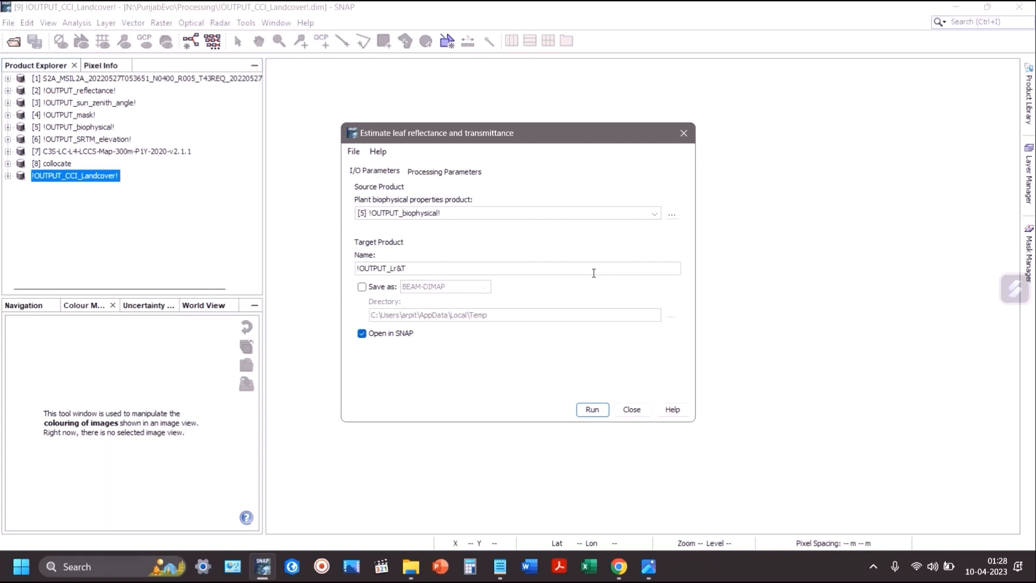
{"action": "key", "text": "ctrl+a"}
{"action": "left_click", "coordinate": [377, 288]}
{"action": "left_click", "coordinate": [672, 317]}
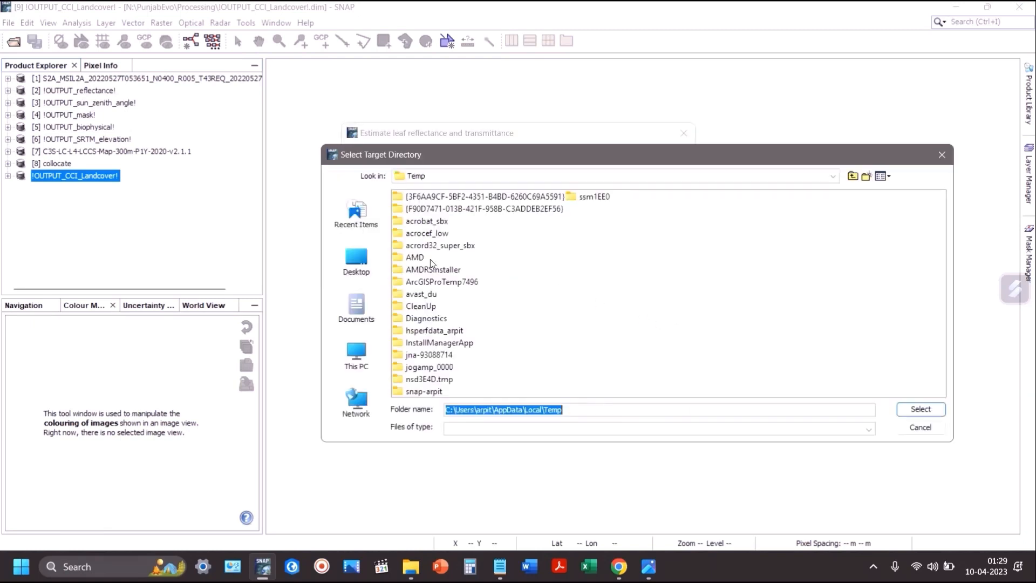
{"action": "left_click", "coordinate": [356, 259]}
{"action": "double_click", "coordinate": [507, 197]}
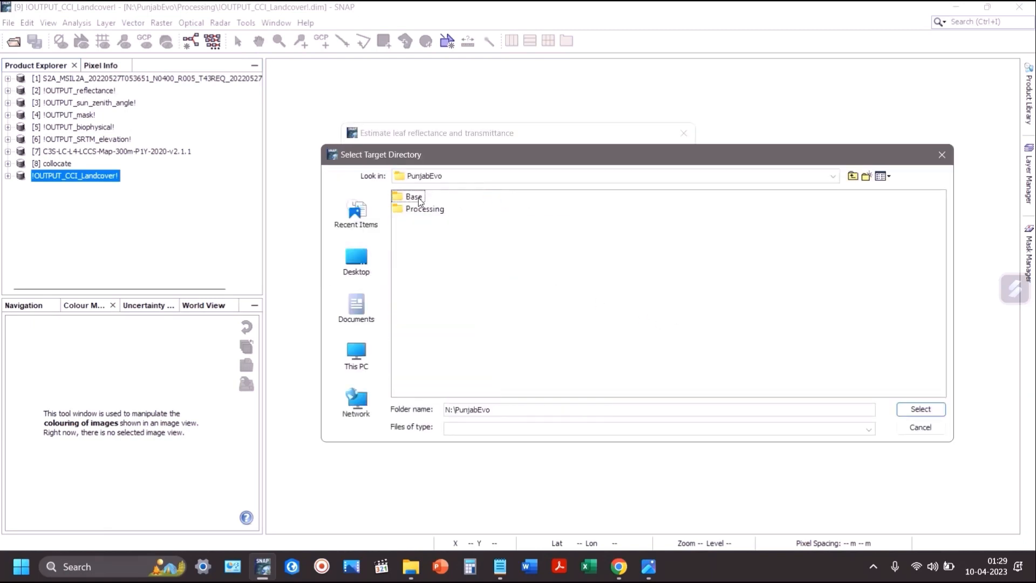
{"action": "double_click", "coordinate": [421, 208]}
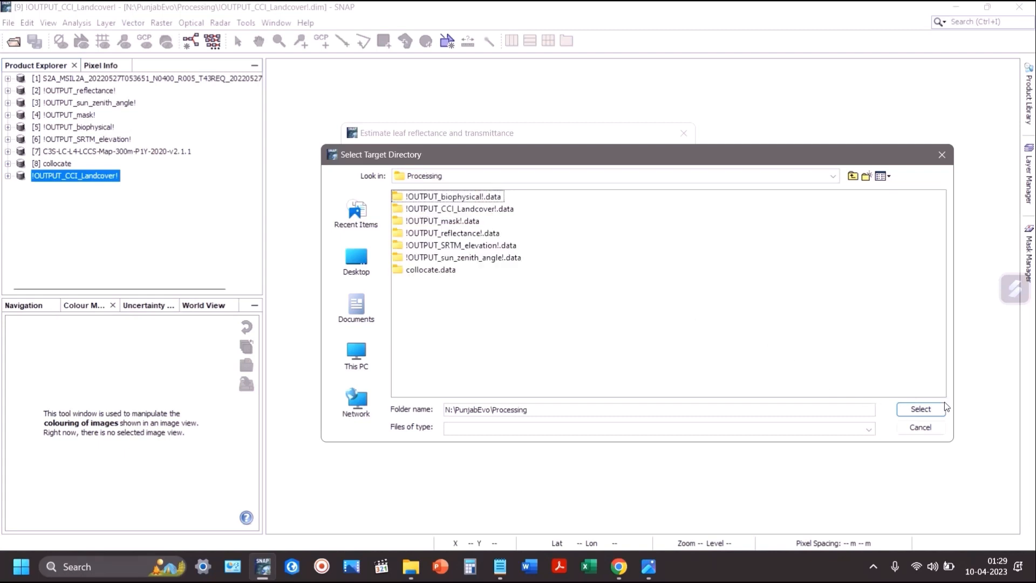
{"action": "left_click", "coordinate": [921, 409]}
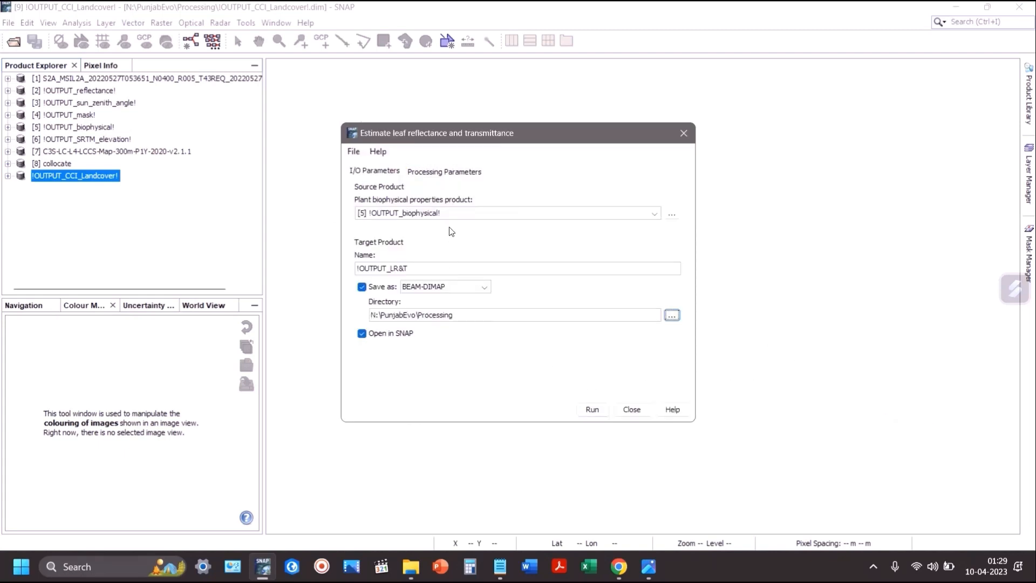
Step: Complete the target product name so it reads !OUTPUT_LR&T! and select the whole name for copying
{"action": "left_click", "coordinate": [423, 268]}
{"action": "type", "text": "T!"}
{"action": "key", "text": "ctrl+a"}
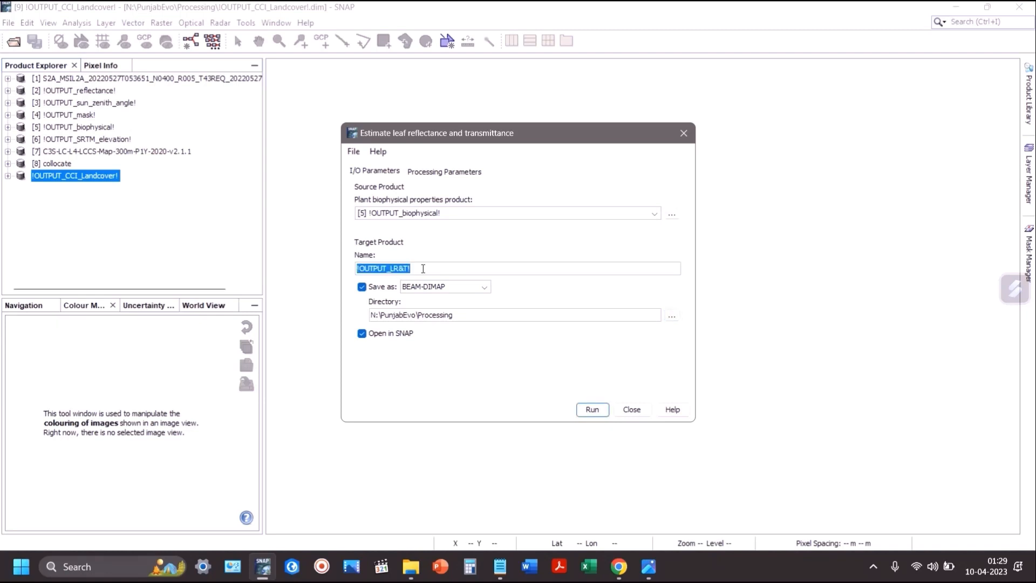
Step: Enable the display of execution output in the processing parameters, then enlarge and reposition the dialog
{"action": "left_click", "coordinate": [424, 177]}
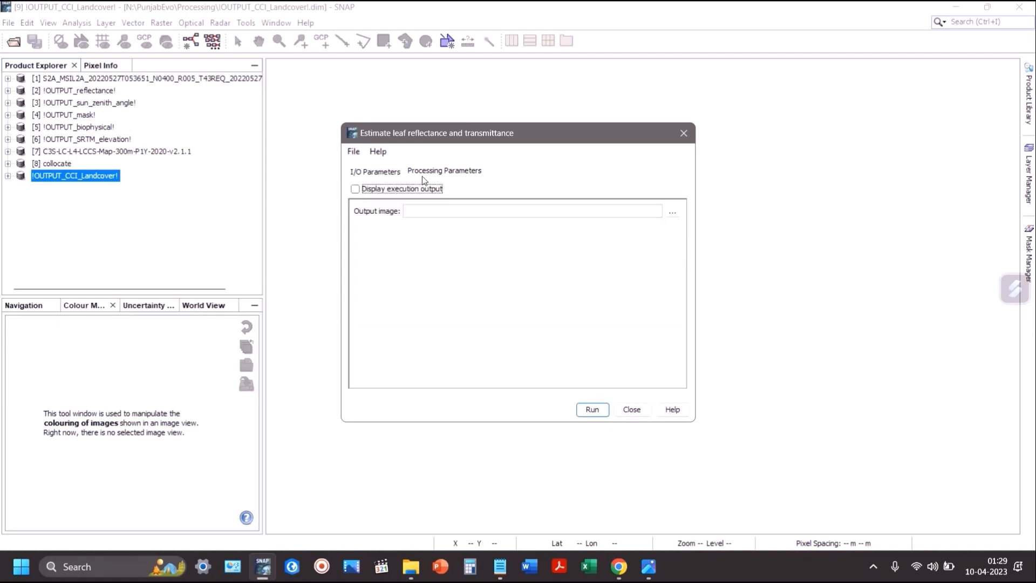
{"action": "left_click", "coordinate": [365, 191]}
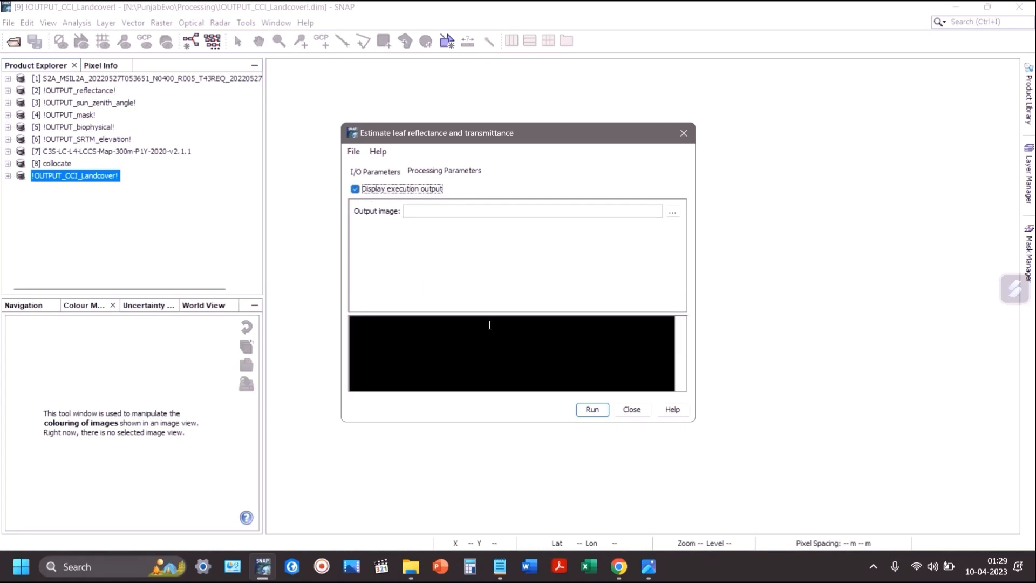
{"action": "left_click_drag", "start_coordinate": [695, 422], "coordinate": [954, 478]}
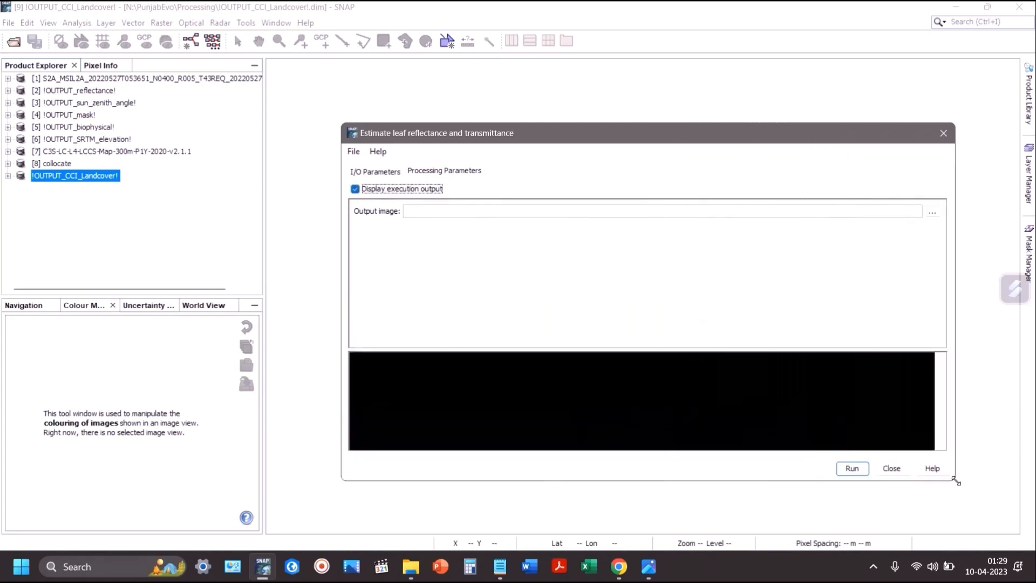
{"action": "left_click_drag", "start_coordinate": [591, 140], "coordinate": [542, 102]}
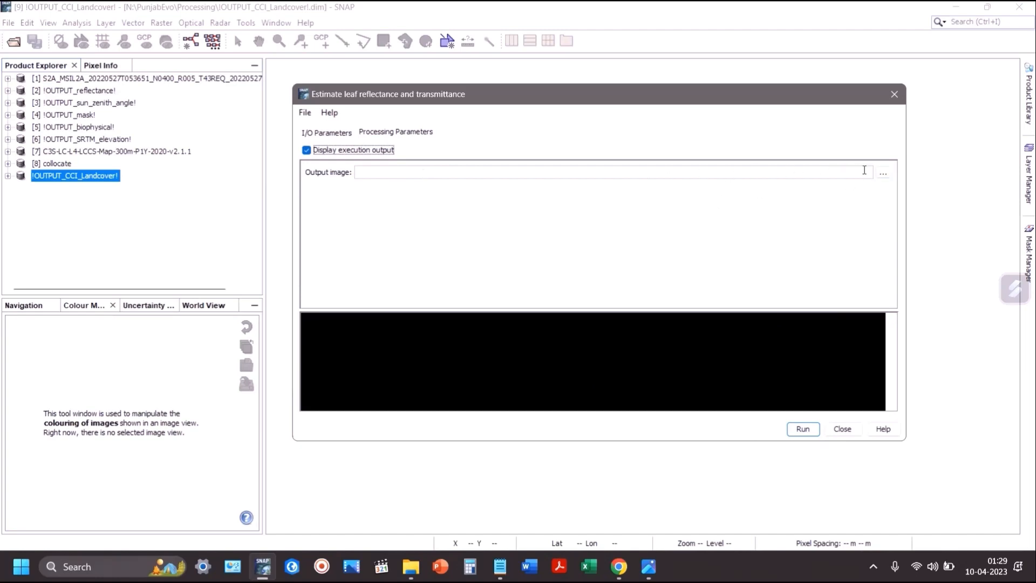
Step: Set the output image to !OUTPUT_LR&T!.dim in the PunjabEvo Processing folder
{"action": "left_click", "coordinate": [882, 173]}
{"action": "left_click", "coordinate": [479, 143]}
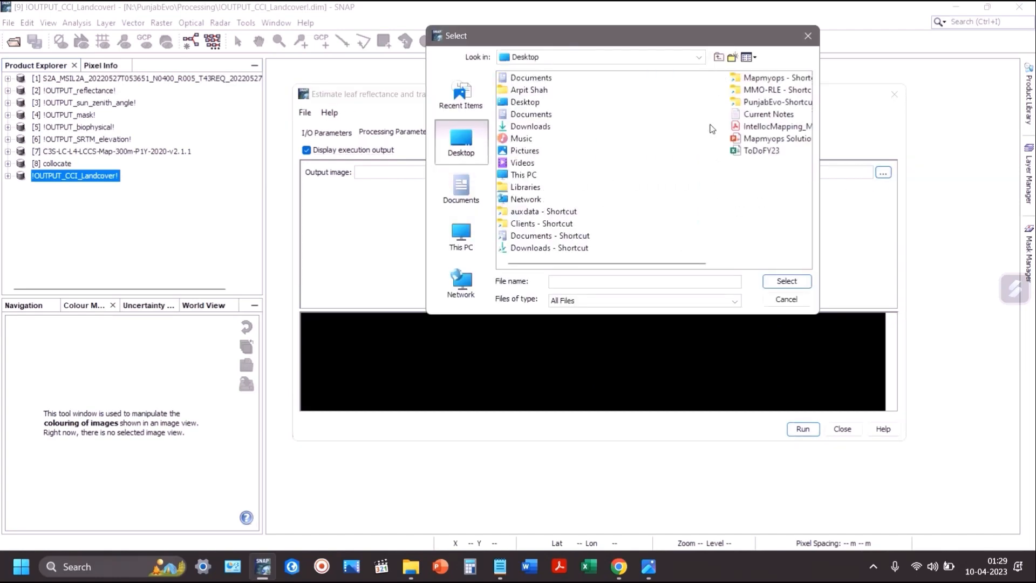
{"action": "double_click", "coordinate": [777, 102]}
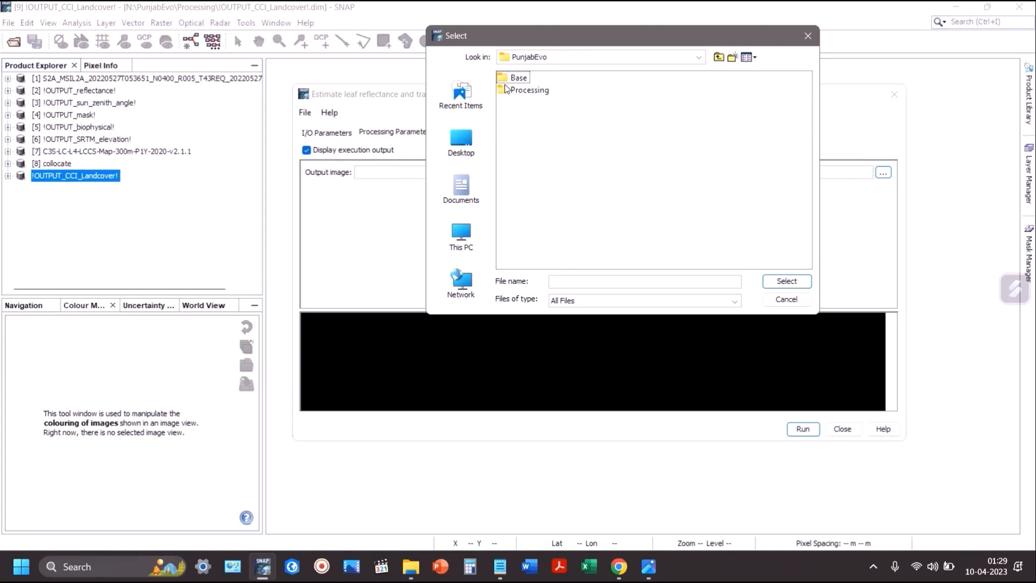
{"action": "double_click", "coordinate": [518, 90]}
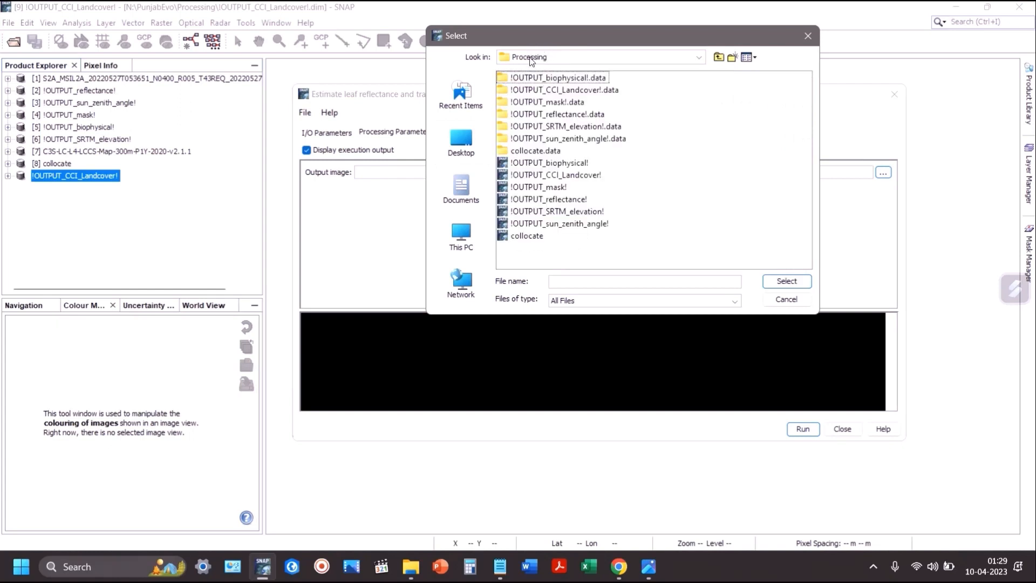
{"action": "left_click", "coordinate": [589, 281]}
{"action": "type", "text": "!OUTPUT_LR&T!"}
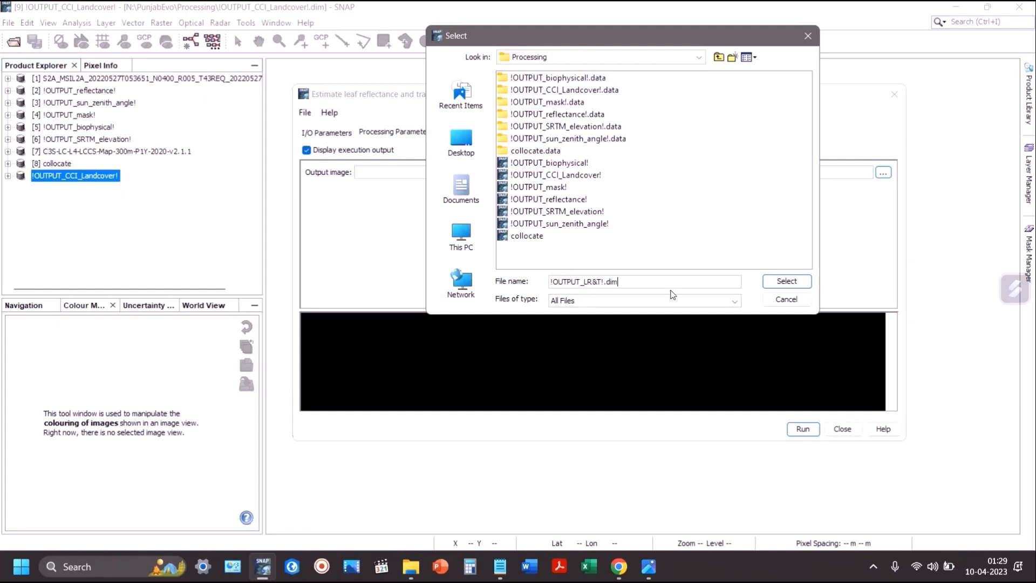
{"action": "left_click", "coordinate": [805, 286]}
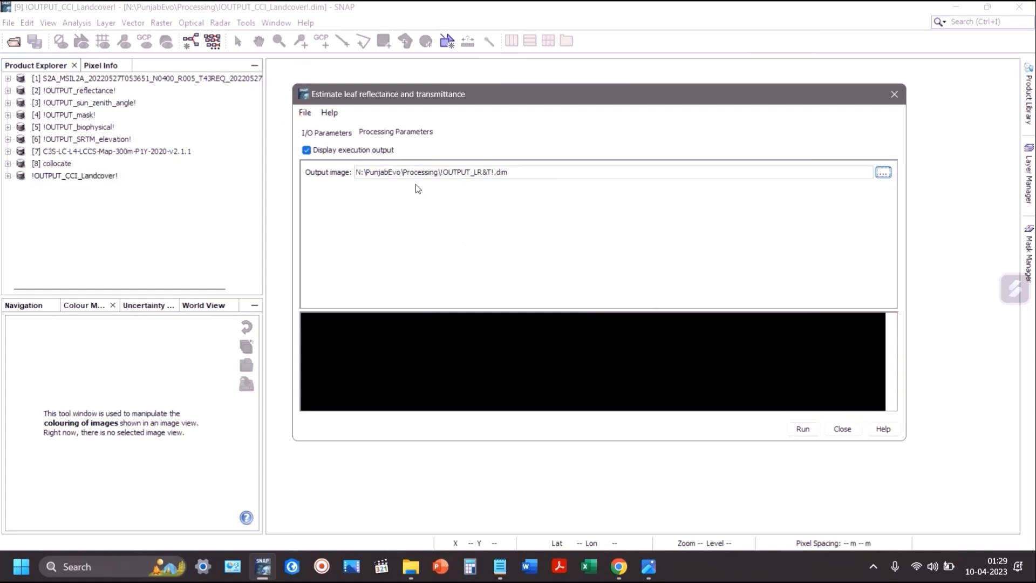
Step: Run the leaf reflectance and transmittance estimation, acknowledge its completion and close the tool
{"action": "left_click", "coordinate": [801, 429]}
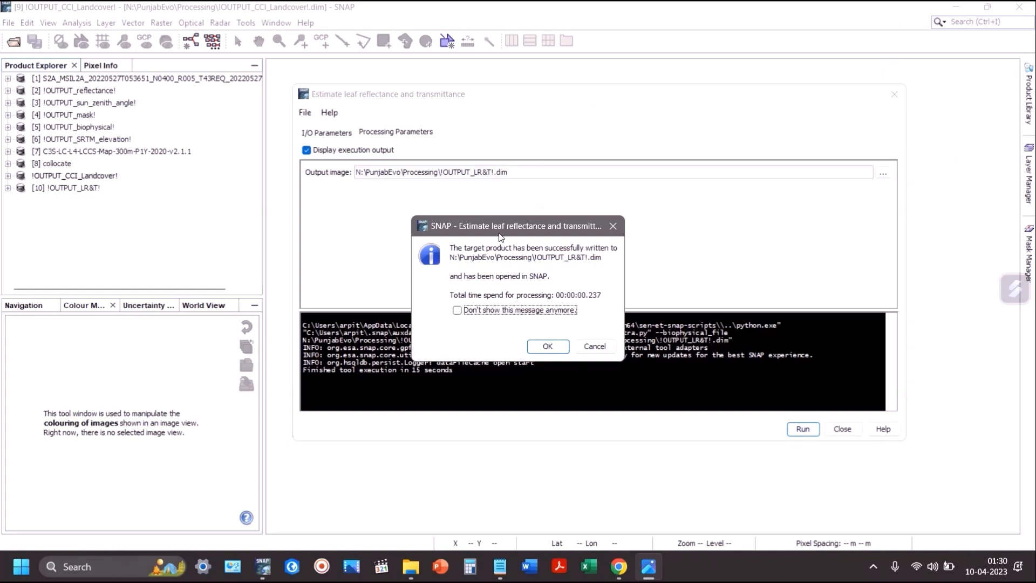
{"action": "left_click", "coordinate": [540, 348]}
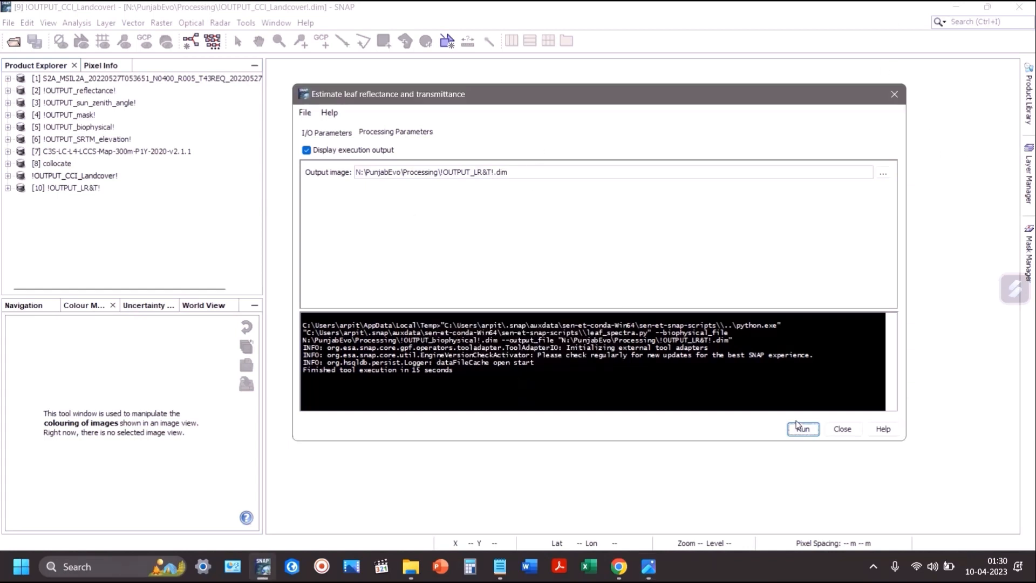
{"action": "left_click", "coordinate": [842, 428]}
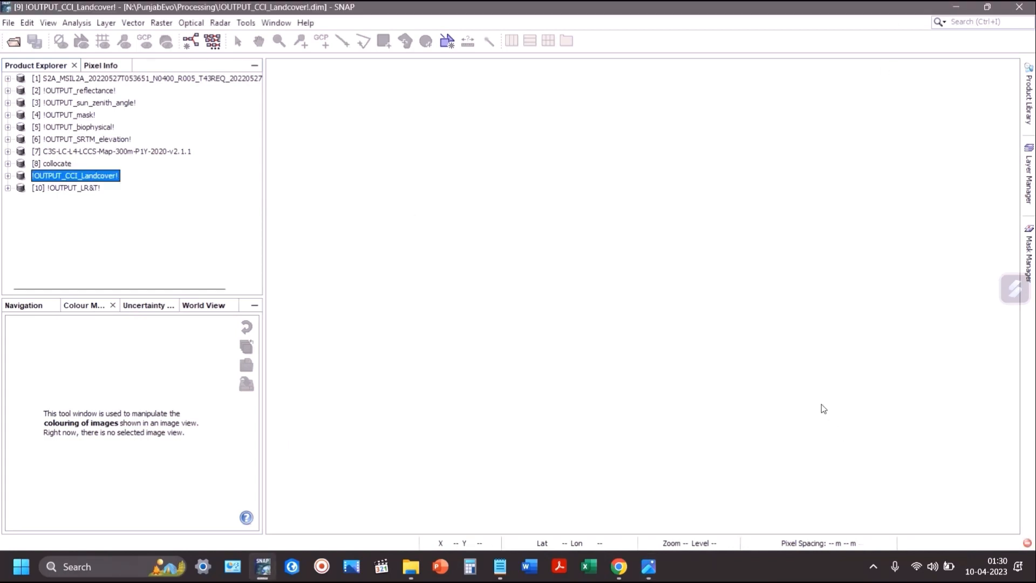
Step: Display the refl_vis_c band of !OUTPUT_LR&T! and examine its colour values in the table editor before returning to the basic editor
{"action": "left_click", "coordinate": [8, 188]}
{"action": "left_click", "coordinate": [21, 224]}
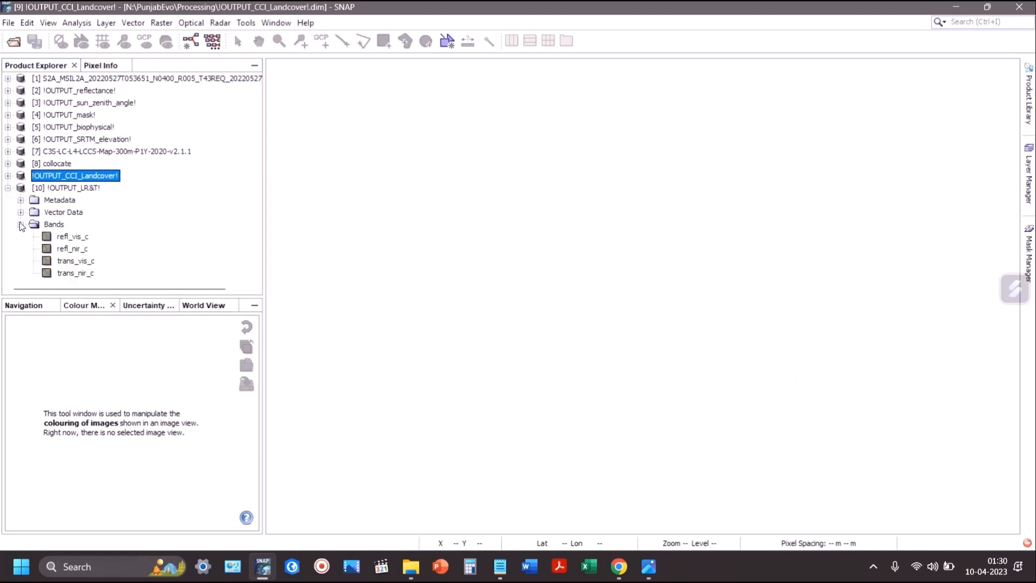
{"action": "left_click", "coordinate": [62, 240]}
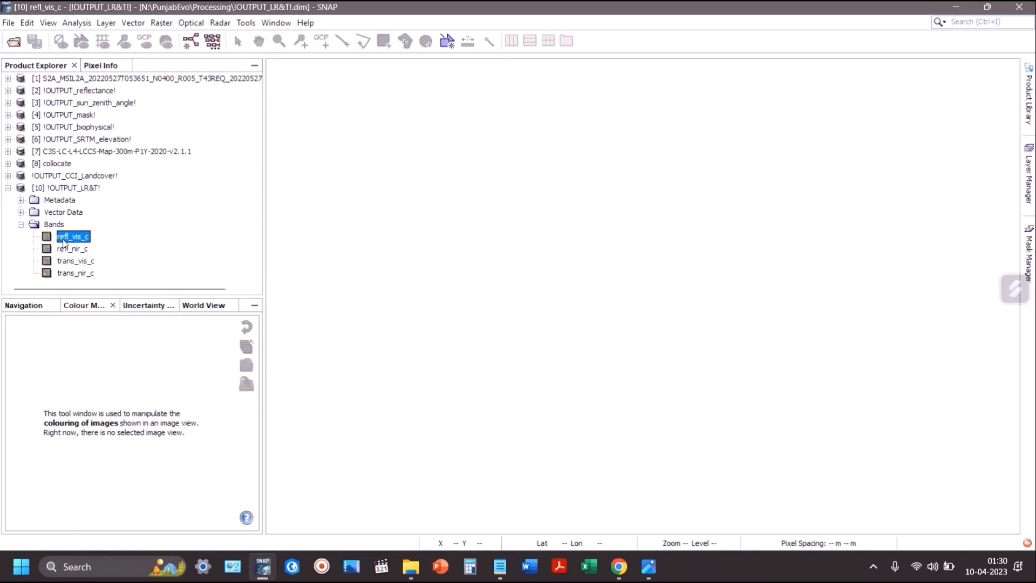
{"action": "double_click", "coordinate": [63, 241]}
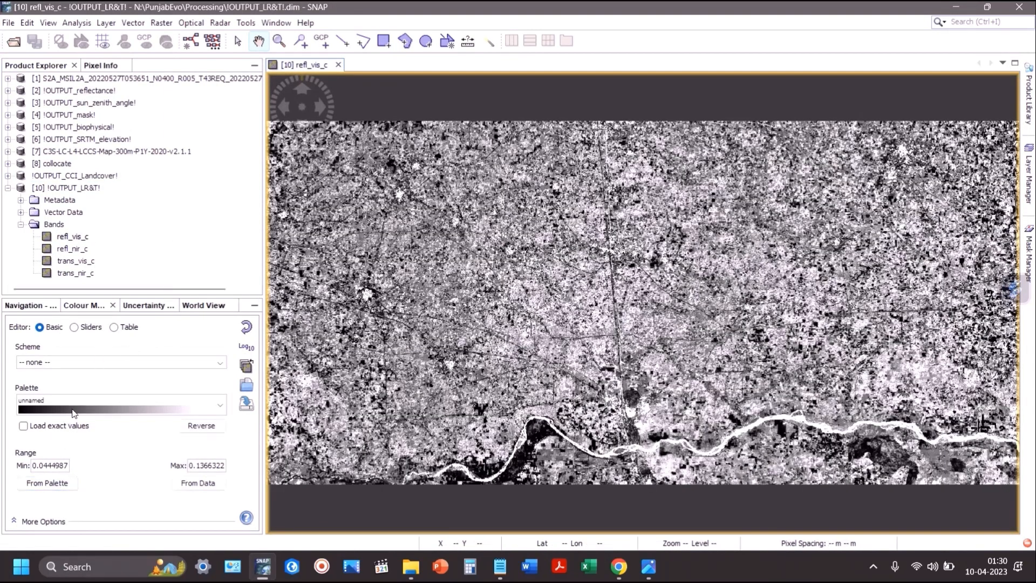
{"action": "left_click", "coordinate": [123, 327]}
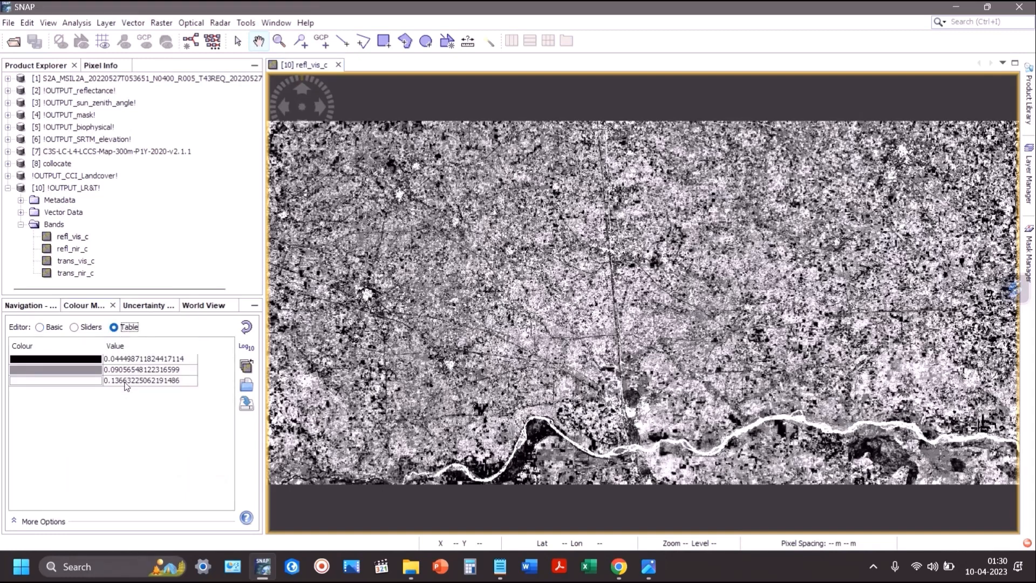
{"action": "left_click", "coordinate": [40, 327]}
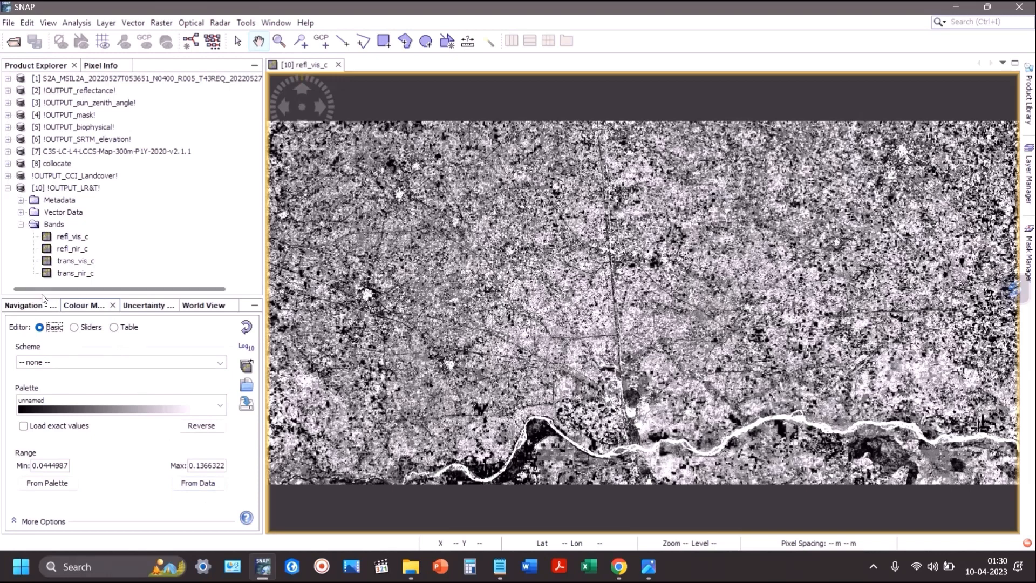
Step: Display the refl_nir_c, trans_vis_c and trans_nir_c bands of !OUTPUT_LR&T! and tile all open band views evenly for comparison
{"action": "double_click", "coordinate": [65, 249]}
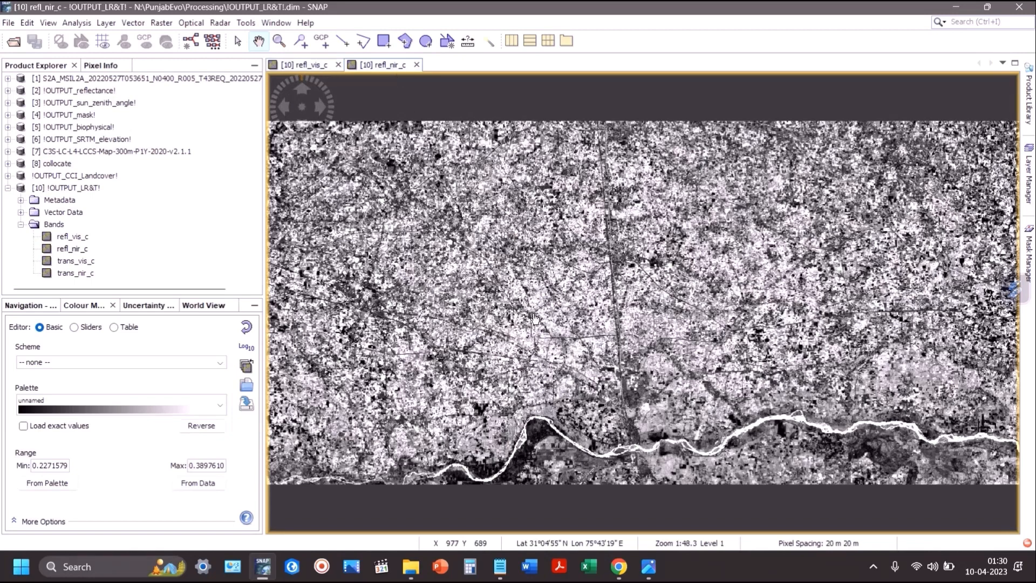
{"action": "double_click", "coordinate": [79, 263]}
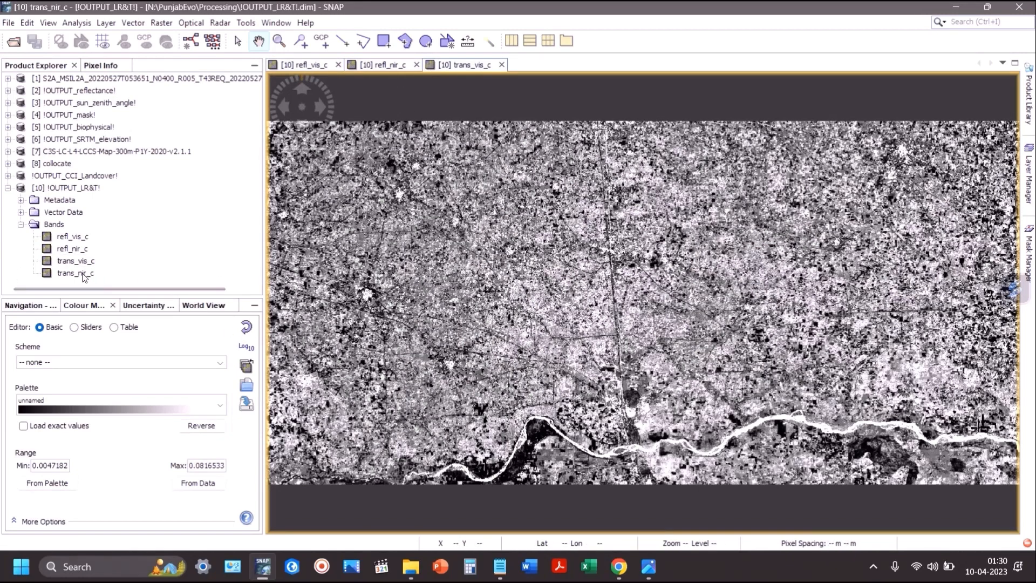
{"action": "double_click", "coordinate": [81, 273]}
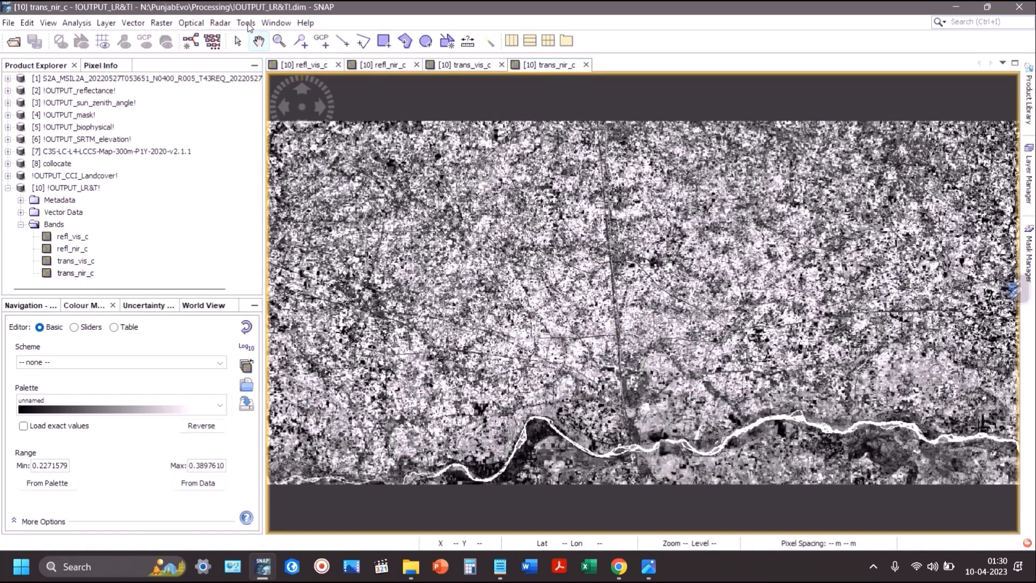
{"action": "left_click", "coordinate": [275, 22]}
{"action": "left_click", "coordinate": [312, 170]}
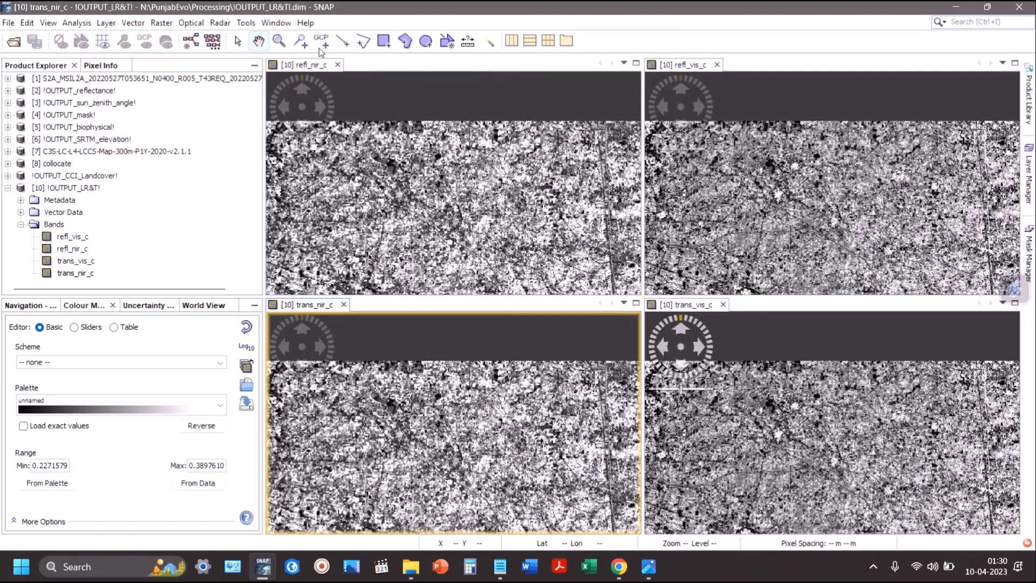
Step: Close all four band views and collapse the !OUTPUT_LR&T! product in the product tree
{"action": "left_click", "coordinate": [337, 65]}
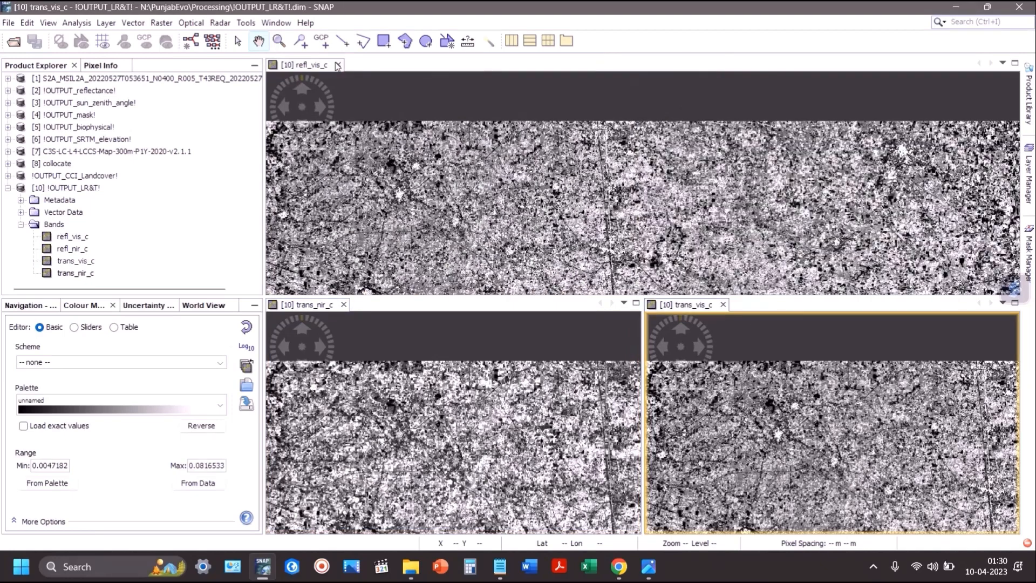
{"action": "left_click", "coordinate": [339, 65]}
{"action": "left_click", "coordinate": [341, 65]}
{"action": "left_click", "coordinate": [343, 66]}
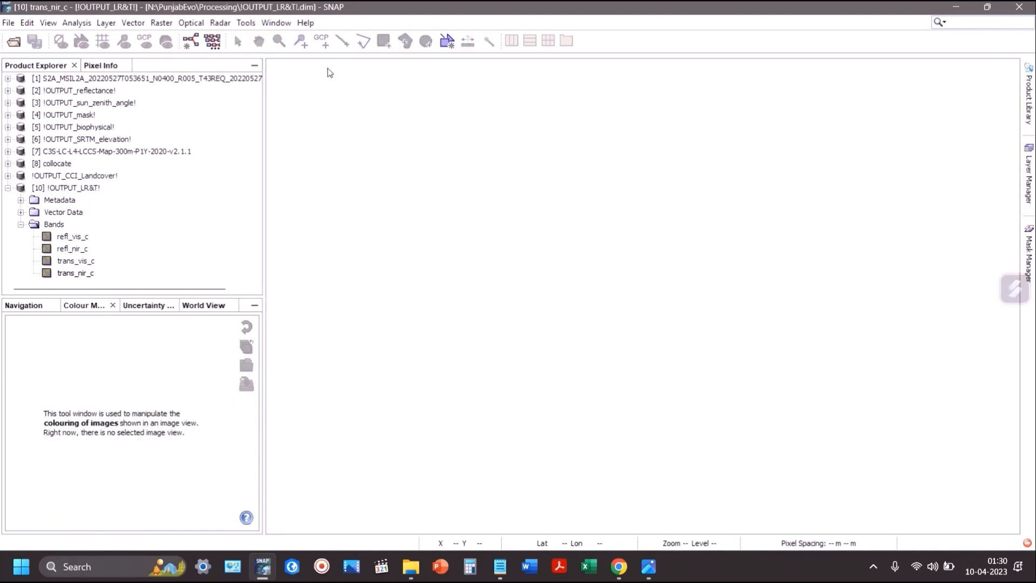
{"action": "left_click", "coordinate": [8, 187]}
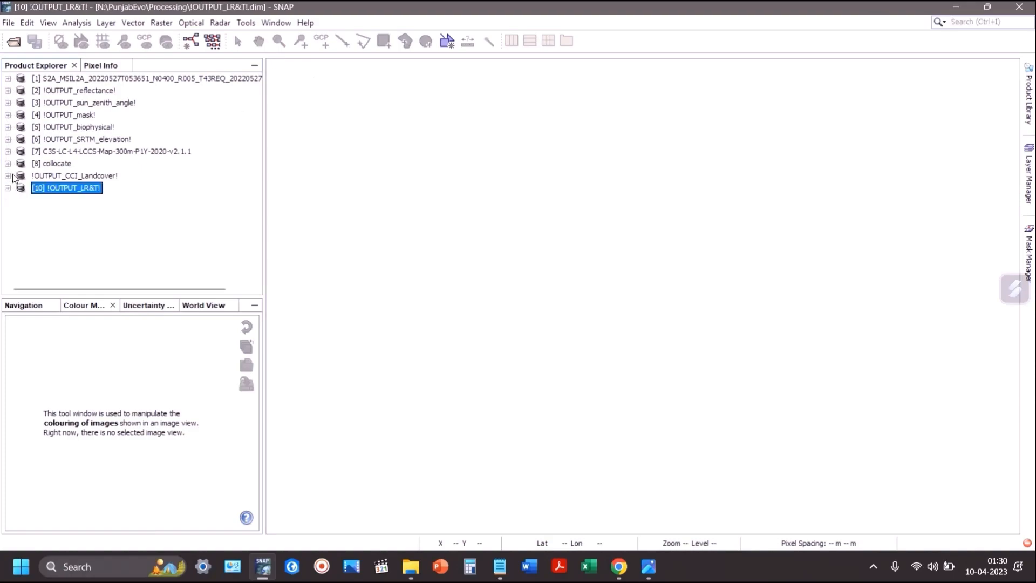
Step: Check the Sentinel-2 pre-processing flow diagram, return to SNAP and open the SEN-ET tool for estimating the fraction of green vegetation
{"action": "key", "text": "alt+Tab"}
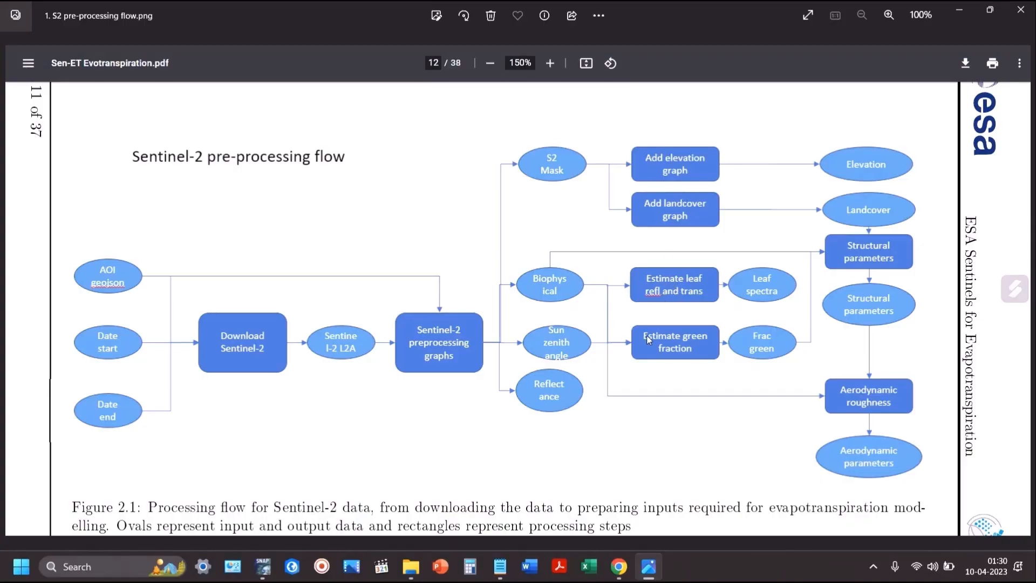
{"action": "key", "text": "alt+Tab"}
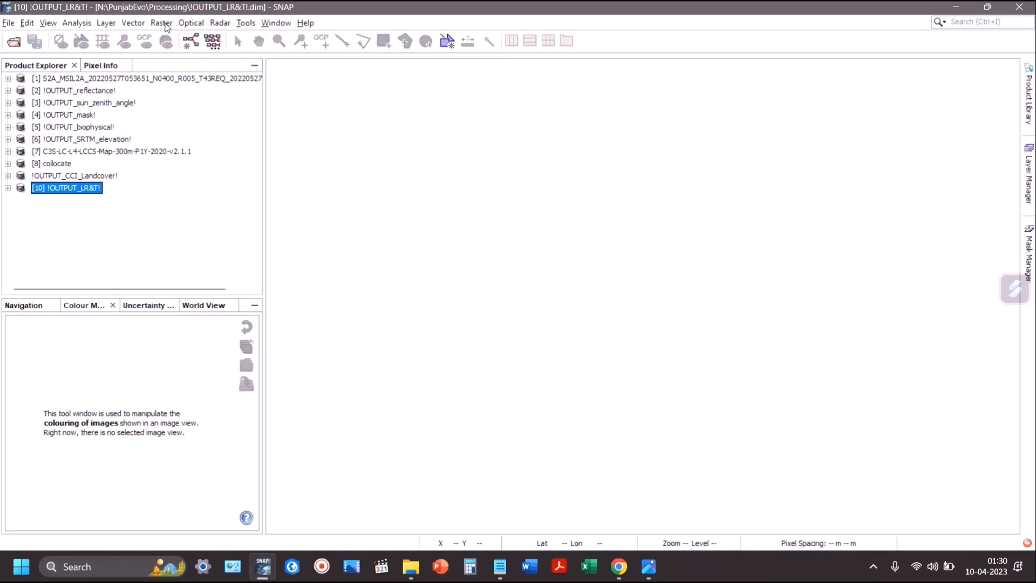
{"action": "left_click", "coordinate": [191, 24]}
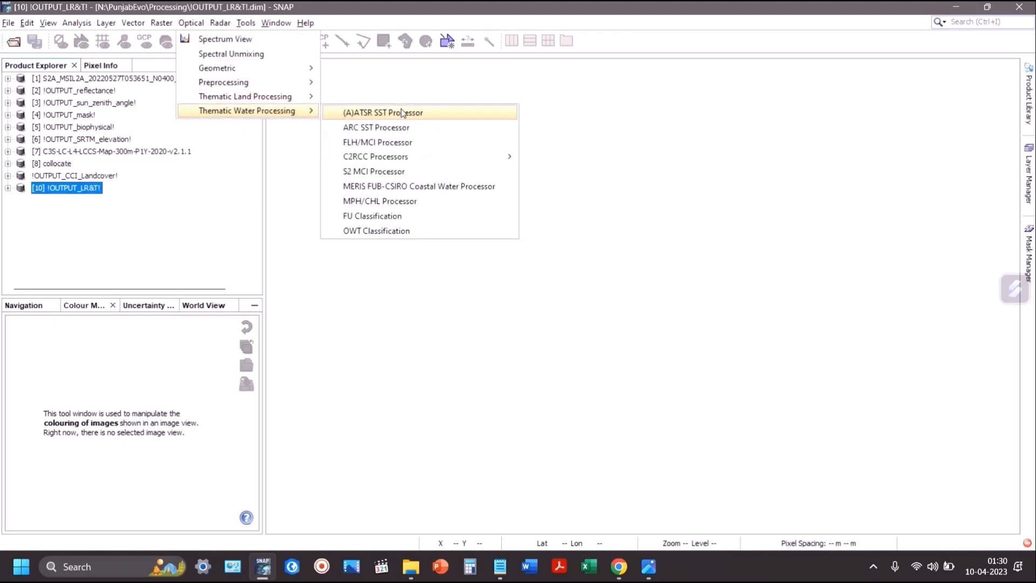
{"action": "mouse_move", "coordinate": [287, 99]}
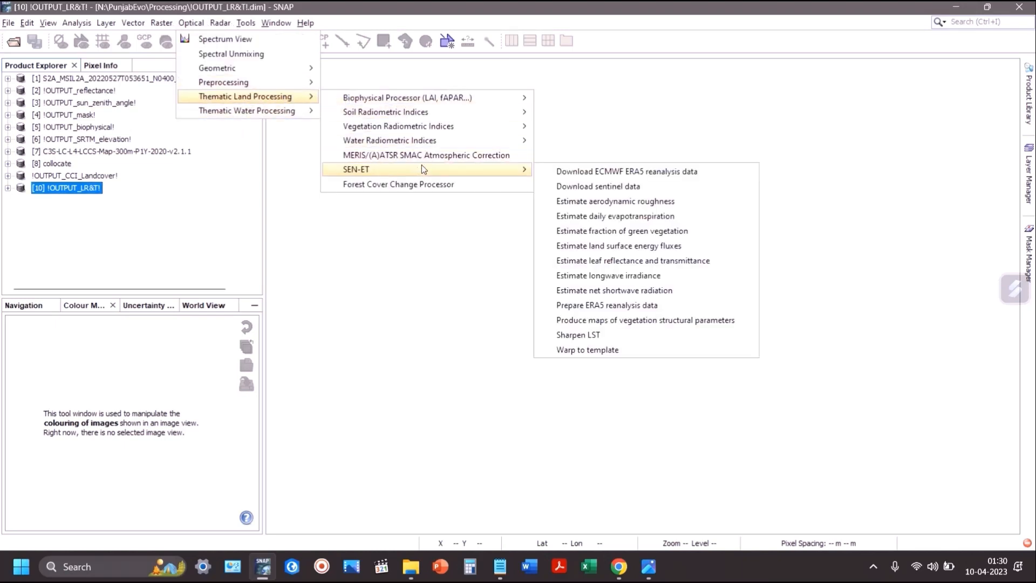
{"action": "mouse_move", "coordinate": [518, 169]}
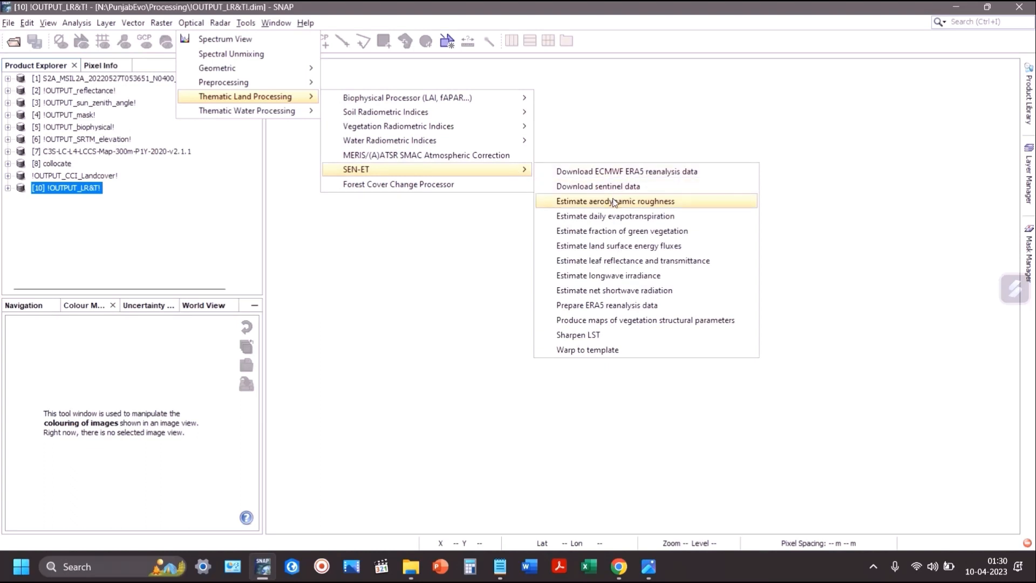
{"action": "left_click", "coordinate": [627, 230]}
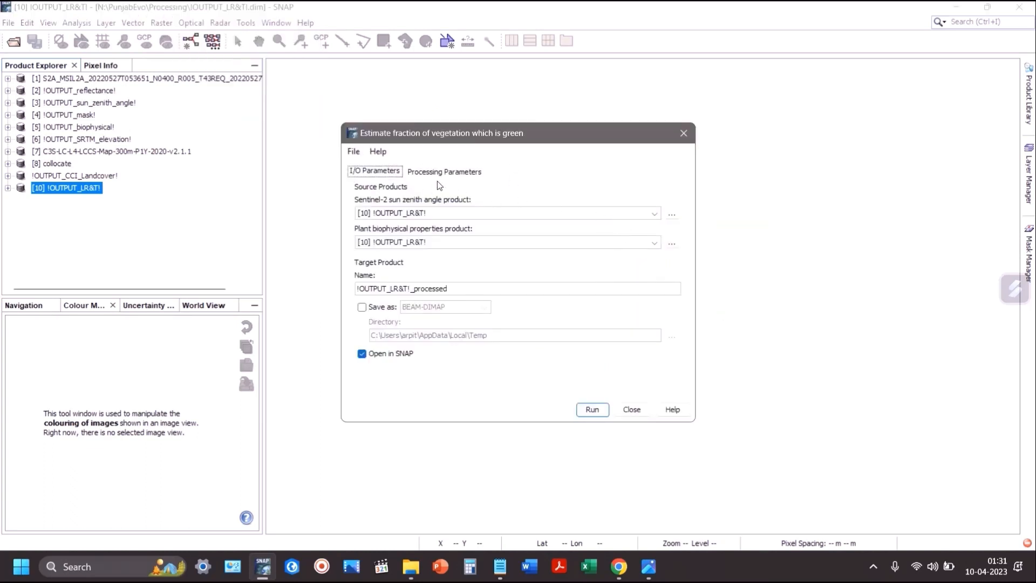
Step: Choose !OUTPUT_sun_zenith_angle! as the sun zenith angle product and !OUTPUT_biophysical! as the plant biophysical properties product
{"action": "left_click", "coordinate": [398, 214]}
{"action": "scroll", "coordinate": [440, 259], "scroll_direction": "up", "scroll_amount": 1}
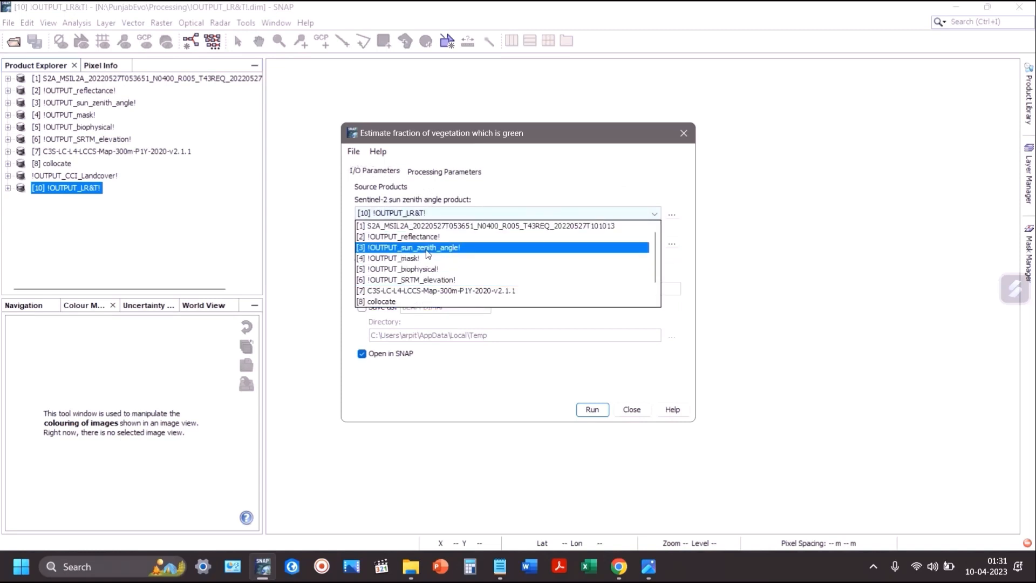
{"action": "left_click", "coordinate": [428, 248]}
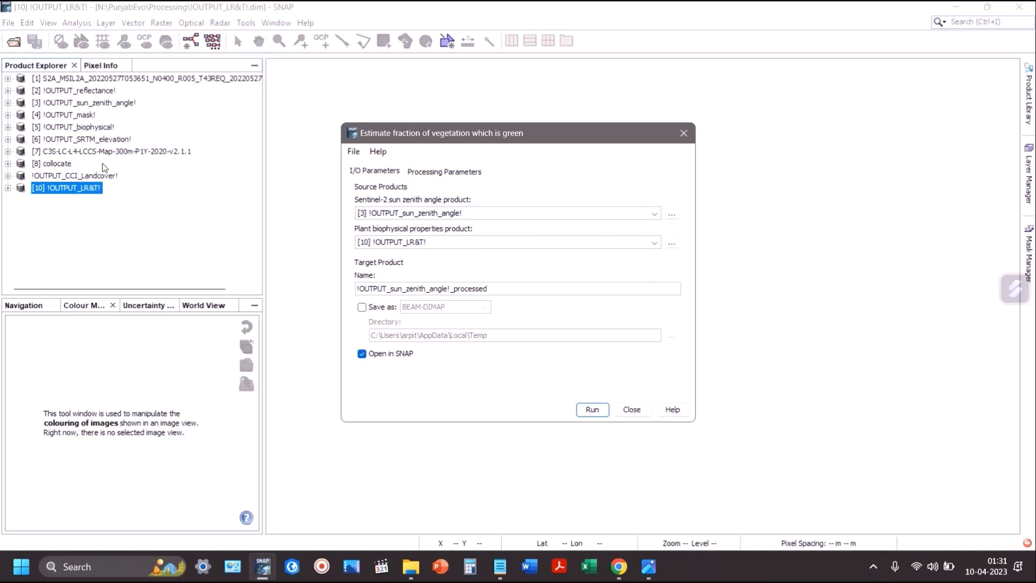
{"action": "left_click", "coordinate": [445, 241]}
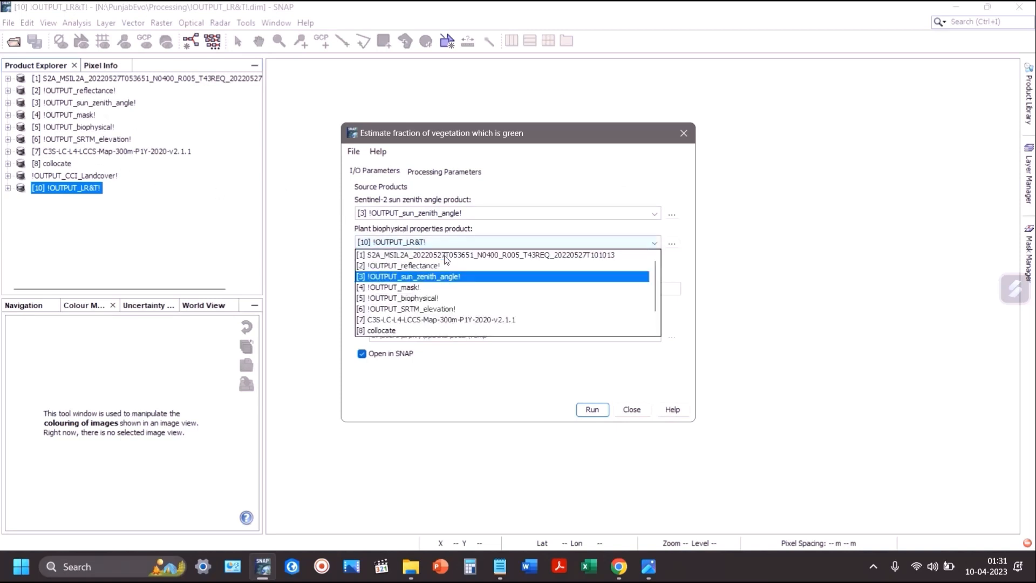
{"action": "left_click", "coordinate": [451, 298]}
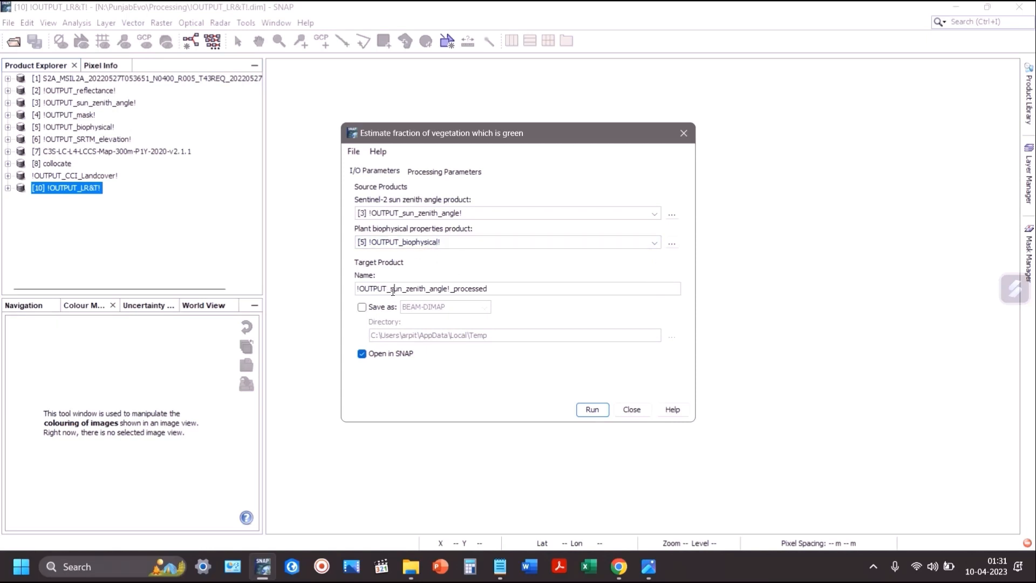
Step: Name the target product !OUTPUT_FGV! and select the whole name for reuse
{"action": "left_click_drag", "start_coordinate": [391, 290], "coordinate": [445, 290]}
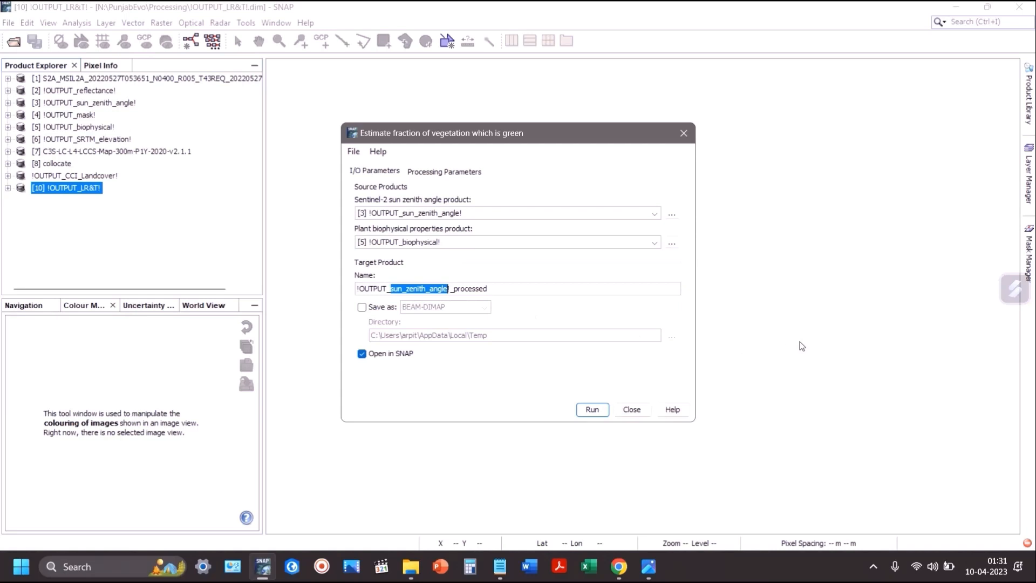
{"action": "type", "text": "FGV"}
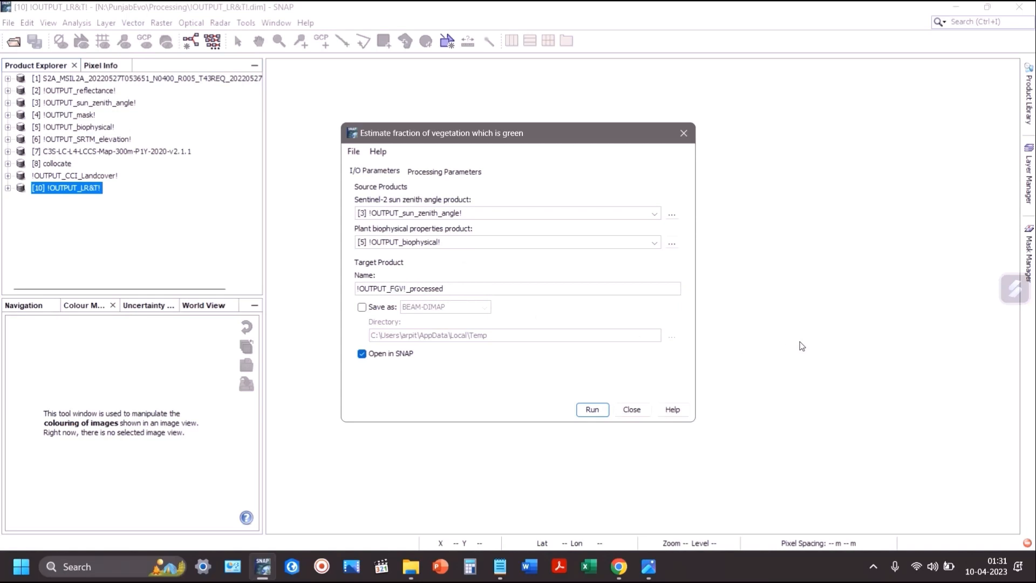
{"action": "key", "text": "shift+End"}
{"action": "key", "text": "Delete"}
{"action": "key", "text": "ctrl+a"}
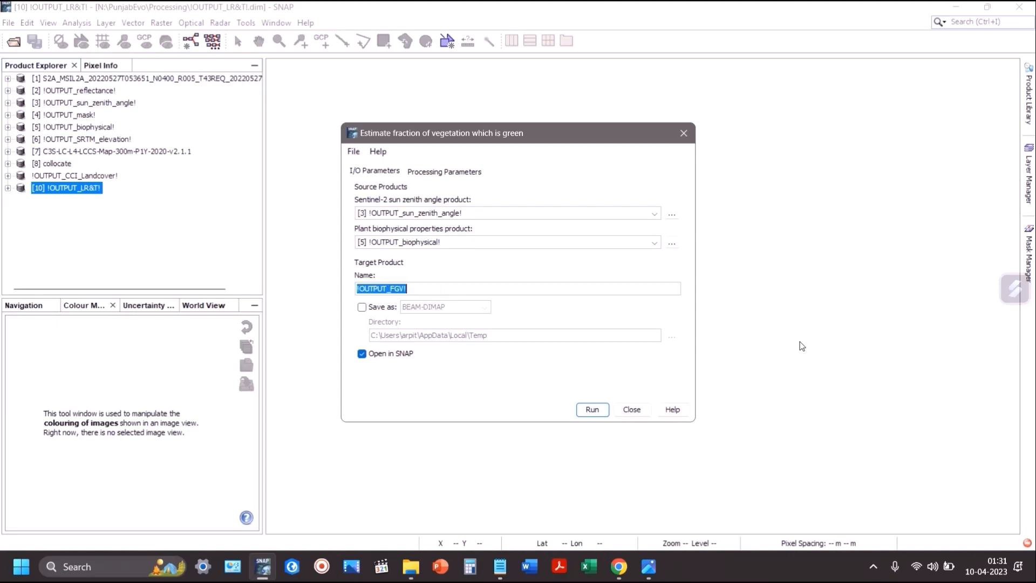
Step: Enable saving the target product as BEAM-DIMAP and set its directory to N:\PunjabEvo\Processing
{"action": "left_click", "coordinate": [361, 307]}
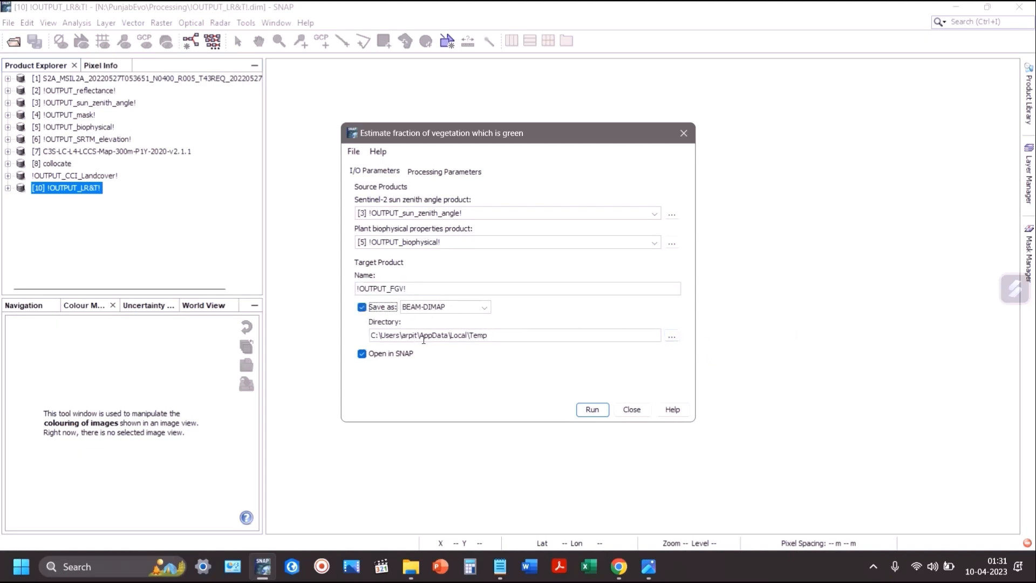
{"action": "left_click", "coordinate": [672, 335]}
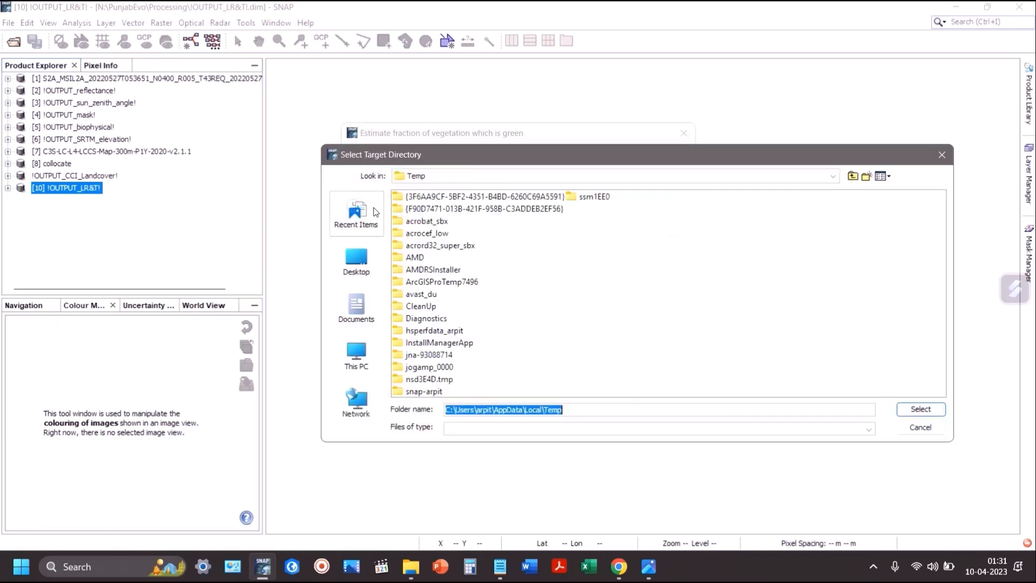
{"action": "double_click", "coordinate": [518, 197]}
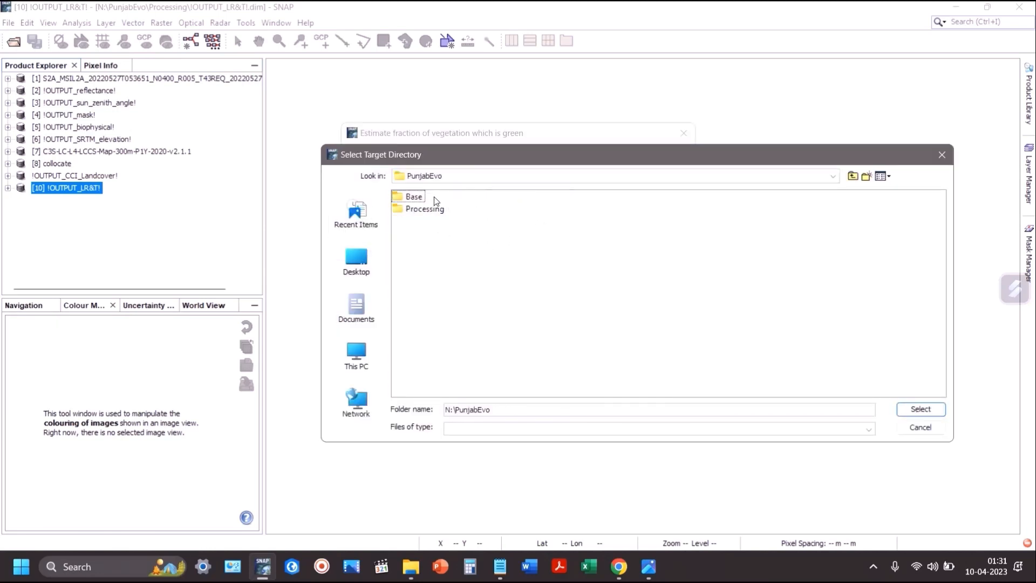
{"action": "left_click", "coordinate": [412, 196]}
{"action": "double_click", "coordinate": [412, 196]}
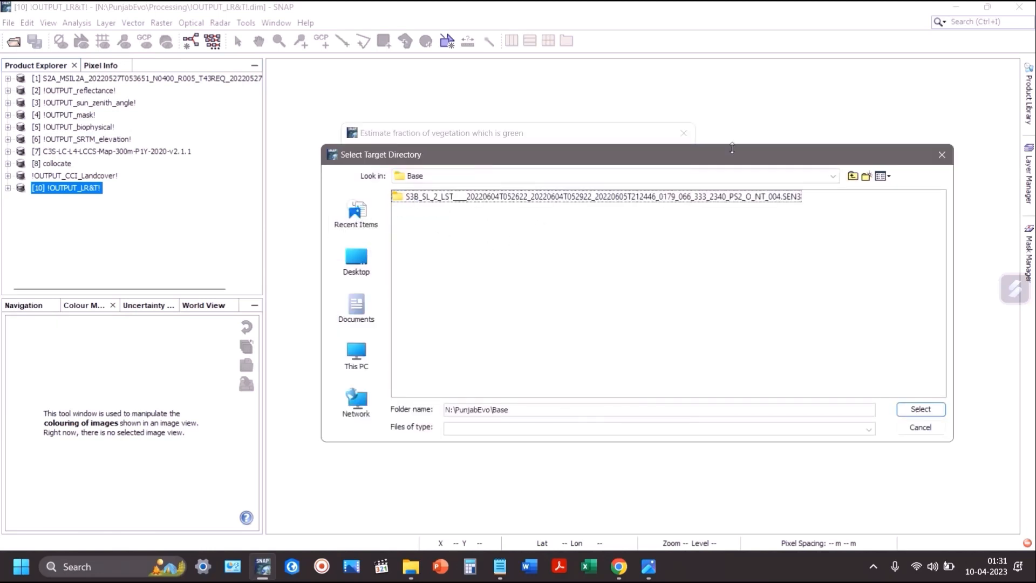
{"action": "left_click", "coordinate": [853, 177]}
{"action": "double_click", "coordinate": [425, 210]}
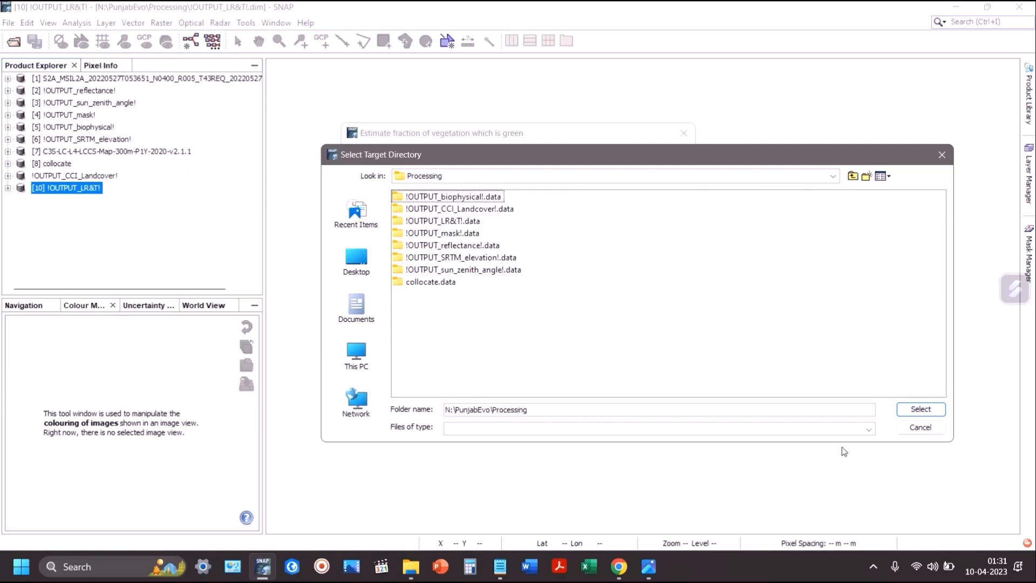
{"action": "left_click", "coordinate": [918, 410]}
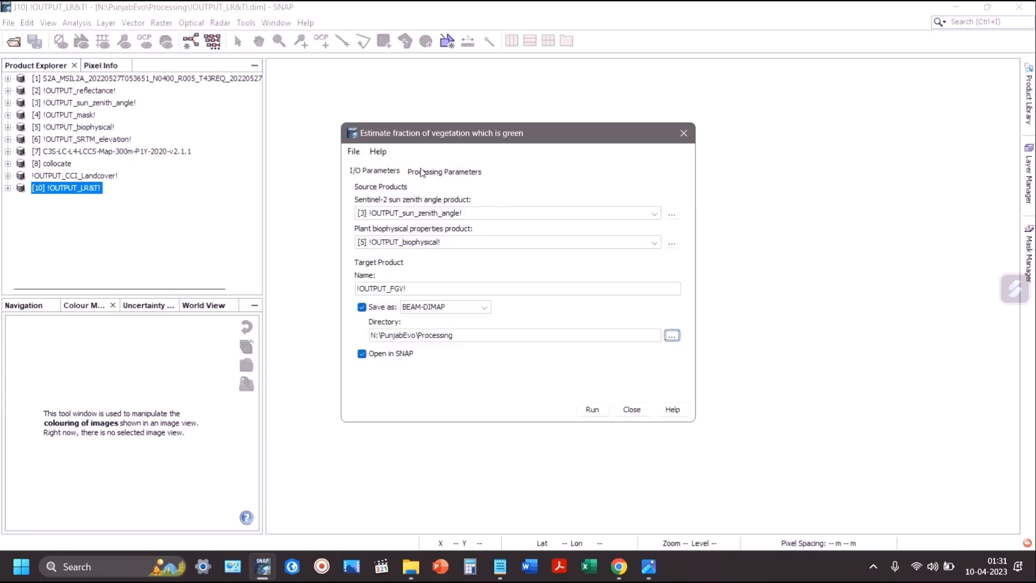
Step: Review the minimum green vegetation fraction in the processing parameters and enable the display of execution output
{"action": "left_click", "coordinate": [422, 172]}
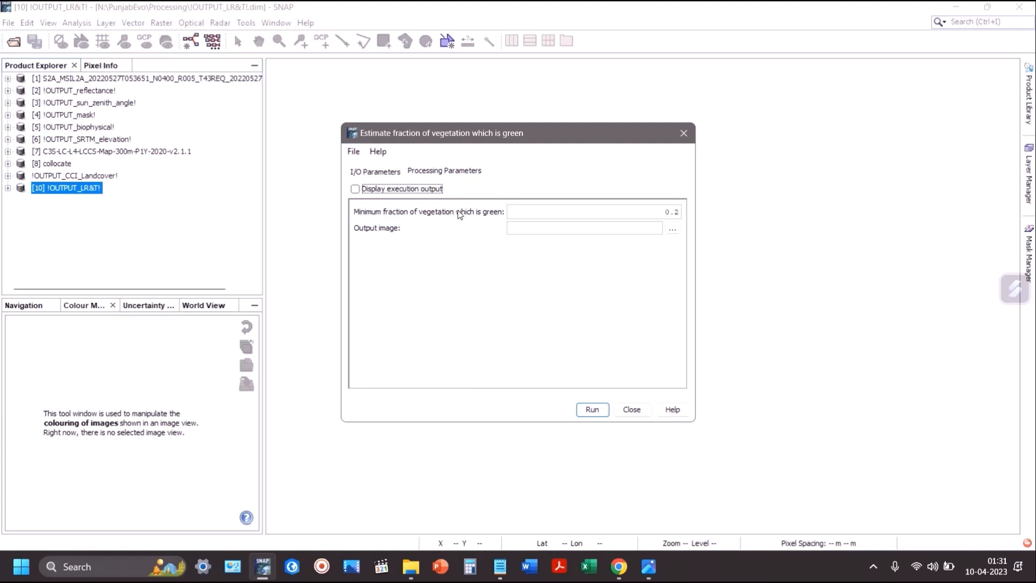
{"action": "left_click_drag", "start_coordinate": [657, 211], "coordinate": [690, 211]}
{"action": "left_click", "coordinate": [535, 223]}
{"action": "left_click", "coordinate": [408, 187]}
Step: Set the output image to !OUTPUT_FGV!.dim in the PunjabEvo Processing folder
{"action": "left_click", "coordinate": [672, 229]}
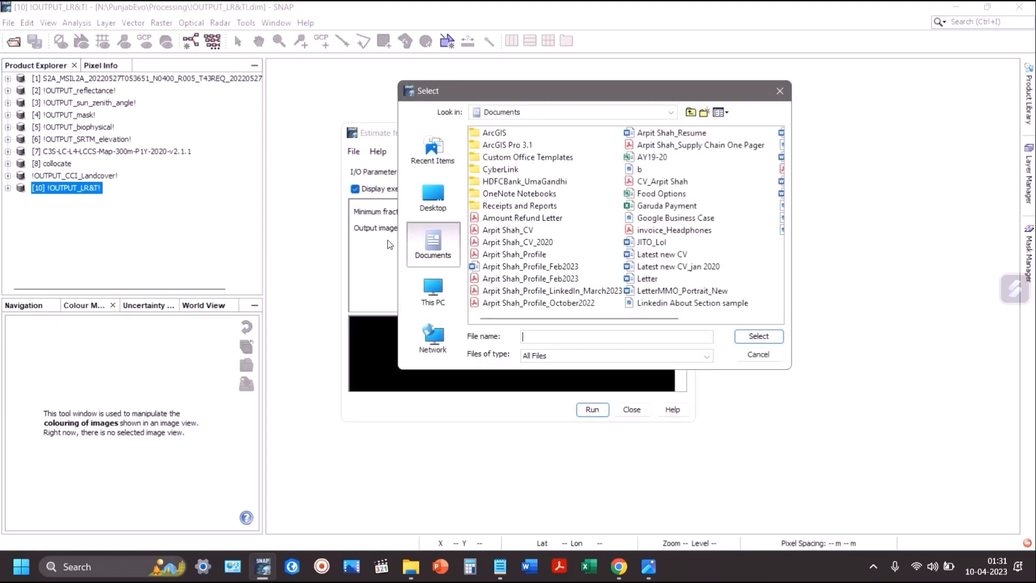
{"action": "left_click", "coordinate": [420, 208]}
{"action": "left_click", "coordinate": [746, 159]}
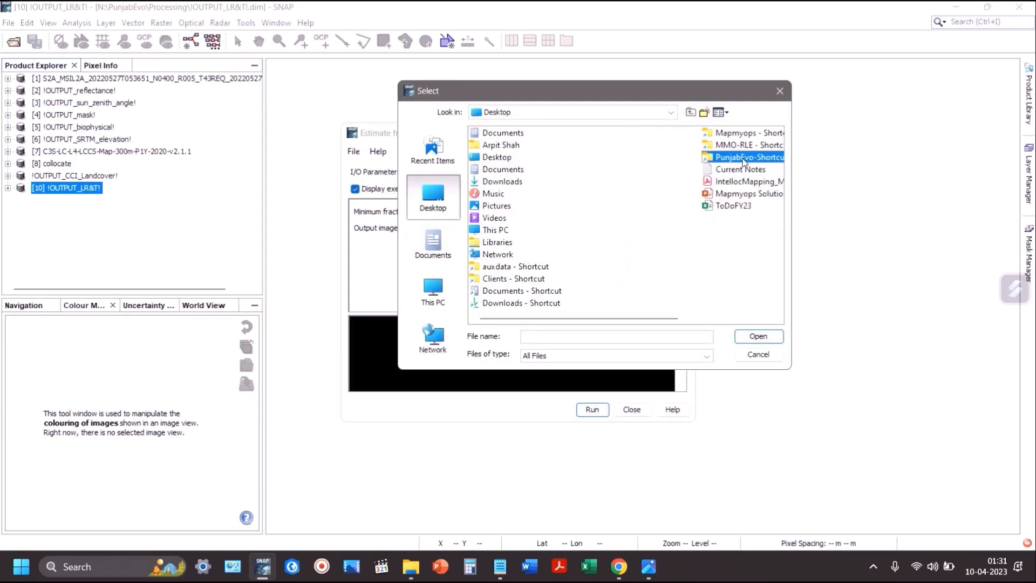
{"action": "left_click", "coordinate": [724, 159]}
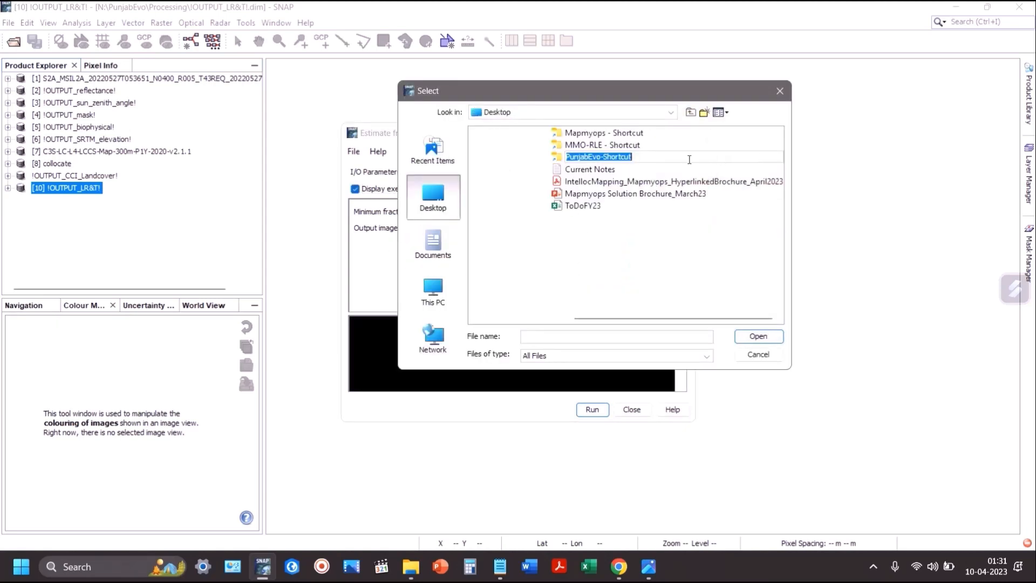
{"action": "double_click", "coordinate": [552, 156]}
{"action": "double_click", "coordinate": [510, 145]}
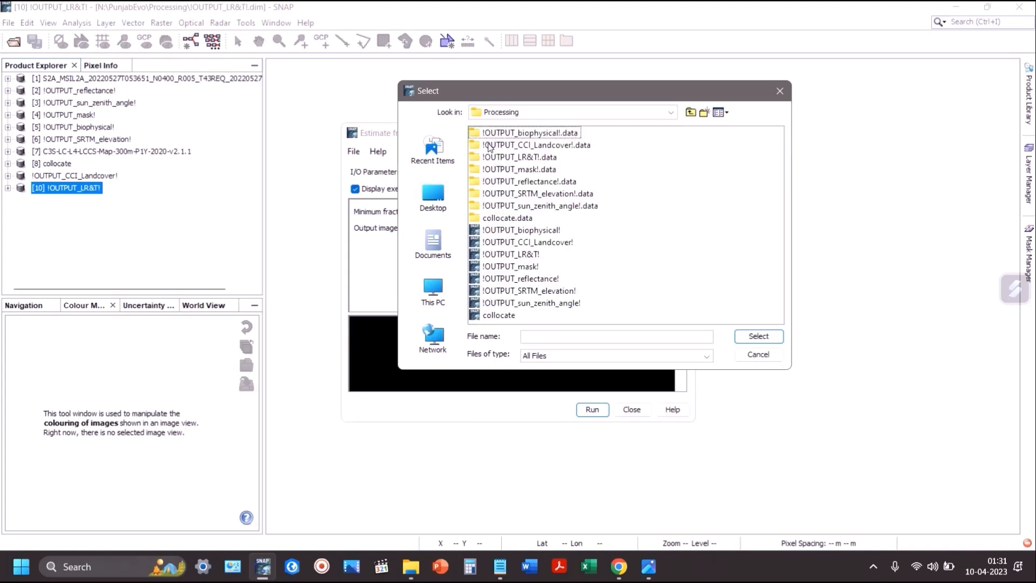
{"action": "left_click", "coordinate": [575, 333]}
{"action": "type", "text": "!OUTPUT_FGV!"}
{"action": "type", "text": ".di"}
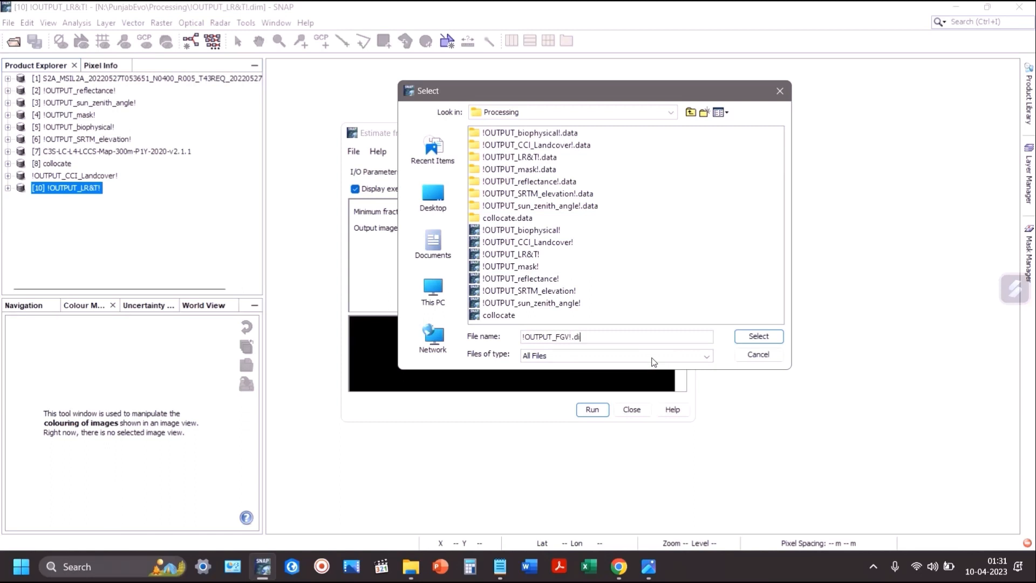
{"action": "type", "text": "m"}
{"action": "key", "text": "Return"}
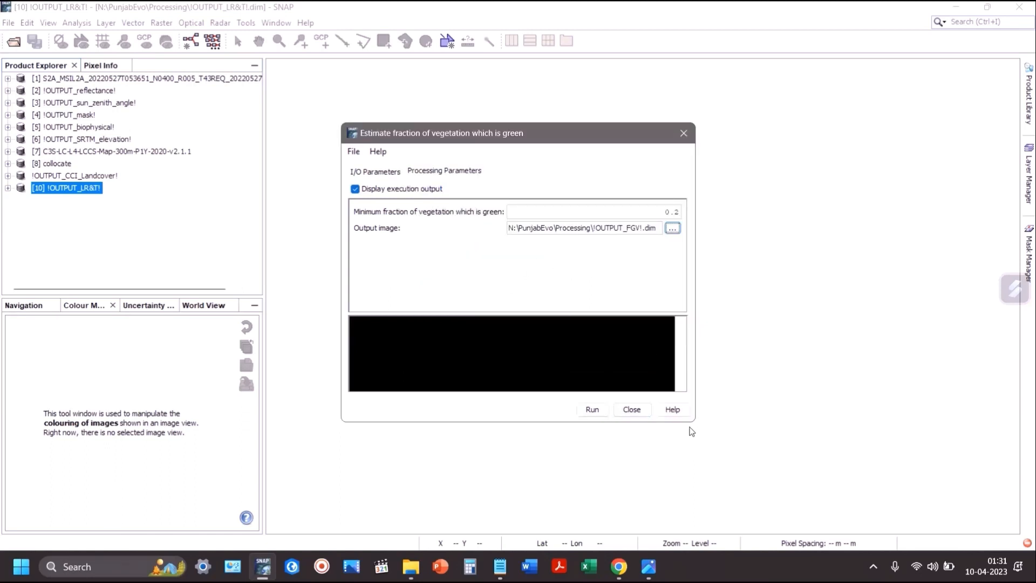
Step: Enlarge the dialog, run the green vegetation fraction estimation and acknowledge its completion
{"action": "left_click_drag", "start_coordinate": [695, 422], "coordinate": [861, 479]}
{"action": "left_click", "coordinate": [758, 469]}
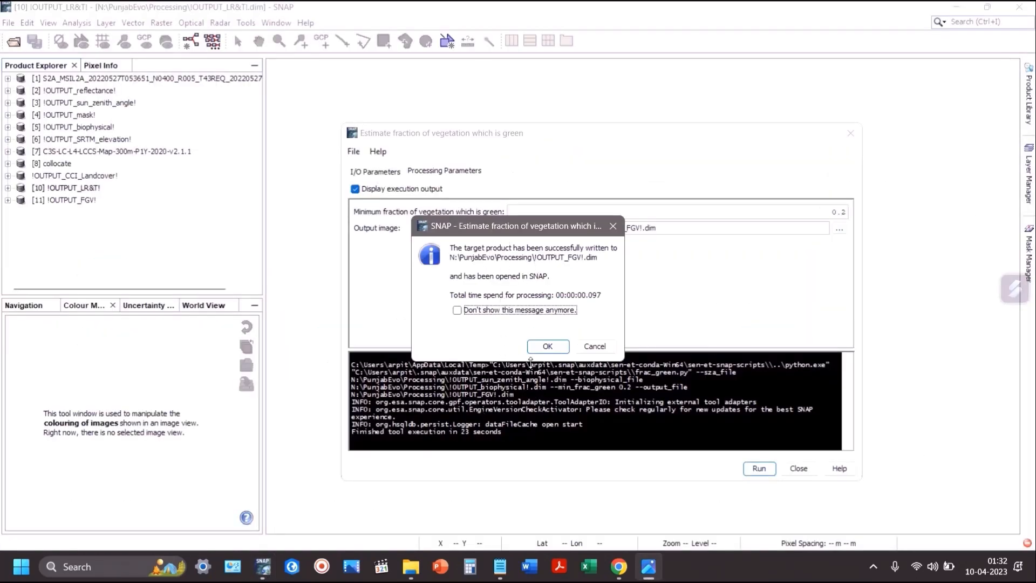
{"action": "left_click", "coordinate": [548, 346]}
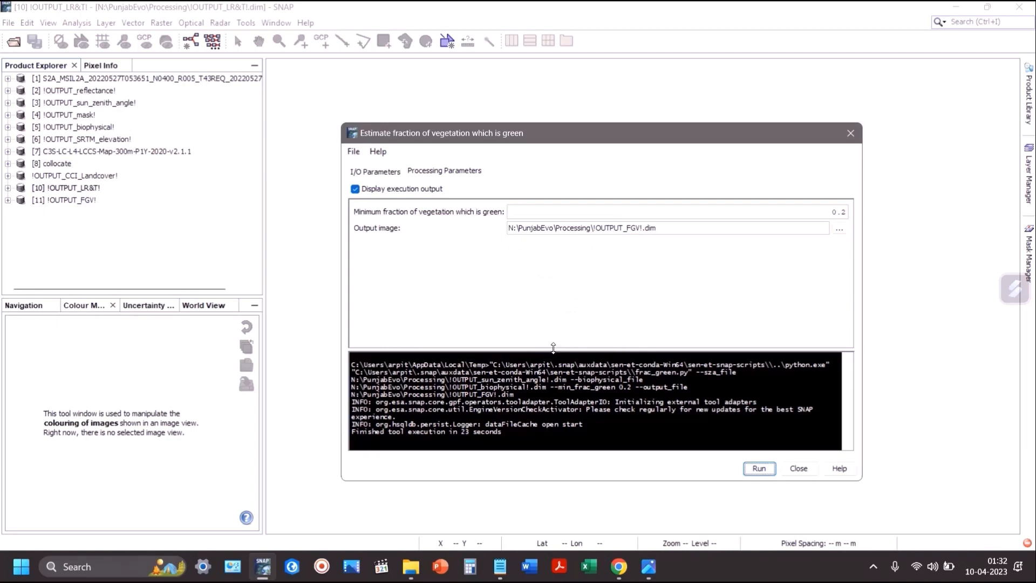
Step: Close the green vegetation fraction tool, check the output files in the Processing folder in File Explorer, and return to SNAP
{"action": "left_click", "coordinate": [798, 467]}
{"action": "key", "text": "alt+Tab"}
{"action": "key", "text": "Tab"}
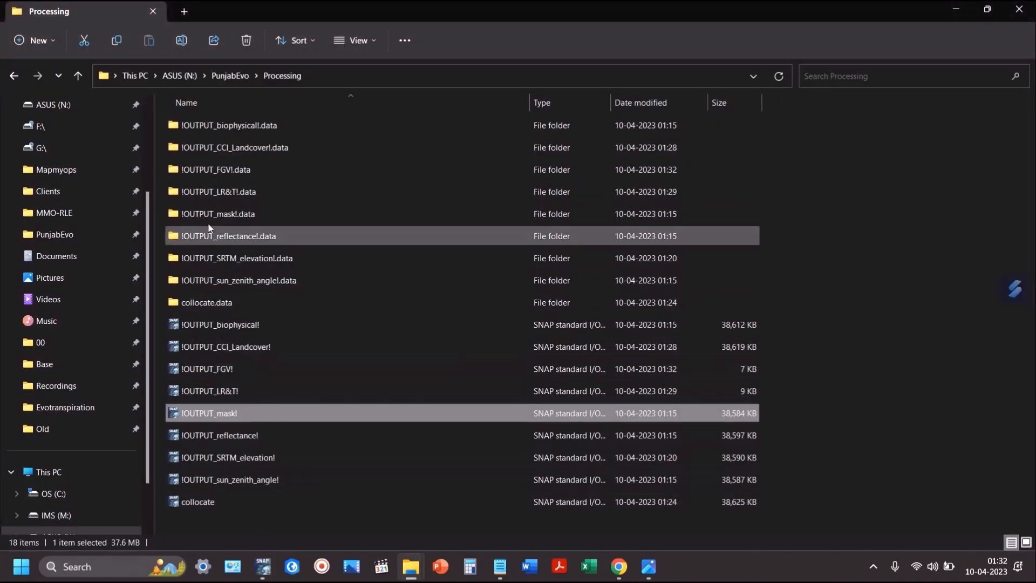
{"action": "key", "text": "alt+Tab"}
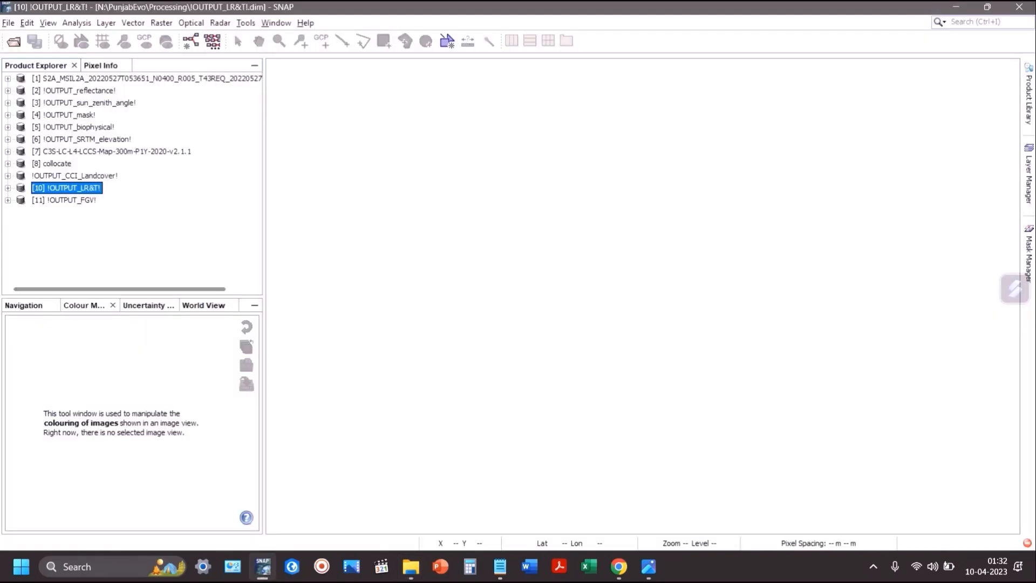
Step: Display the frac_green band of !OUTPUT_FGV! and show its colour values as a table
{"action": "left_click", "coordinate": [7, 200]}
{"action": "left_click", "coordinate": [20, 237]}
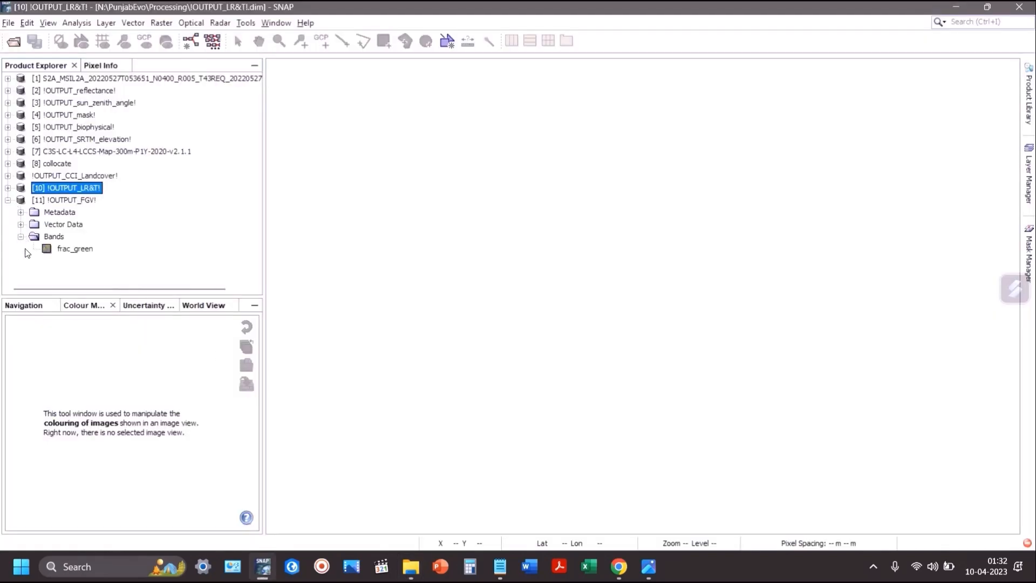
{"action": "double_click", "coordinate": [86, 251]}
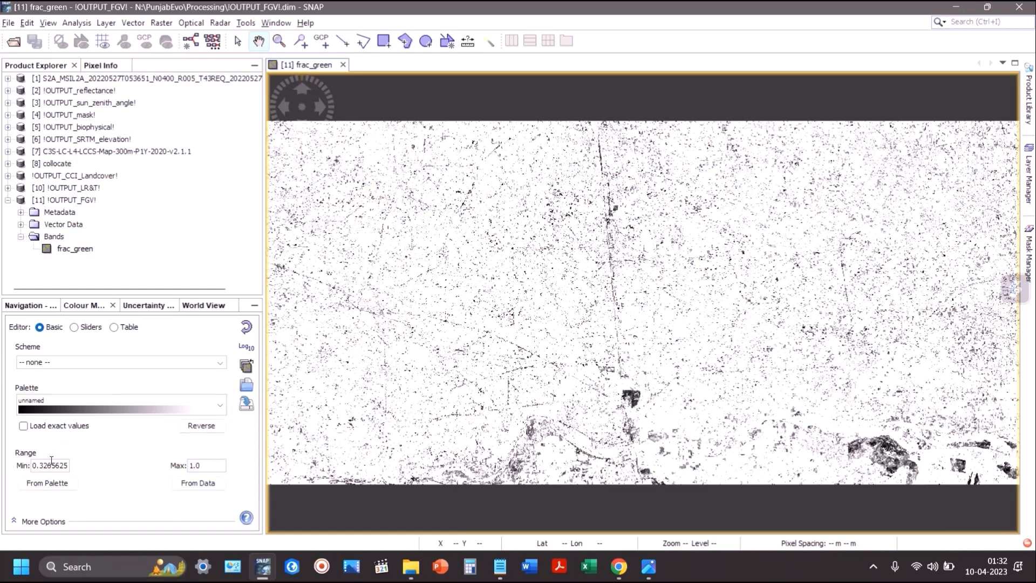
{"action": "left_click", "coordinate": [125, 327]}
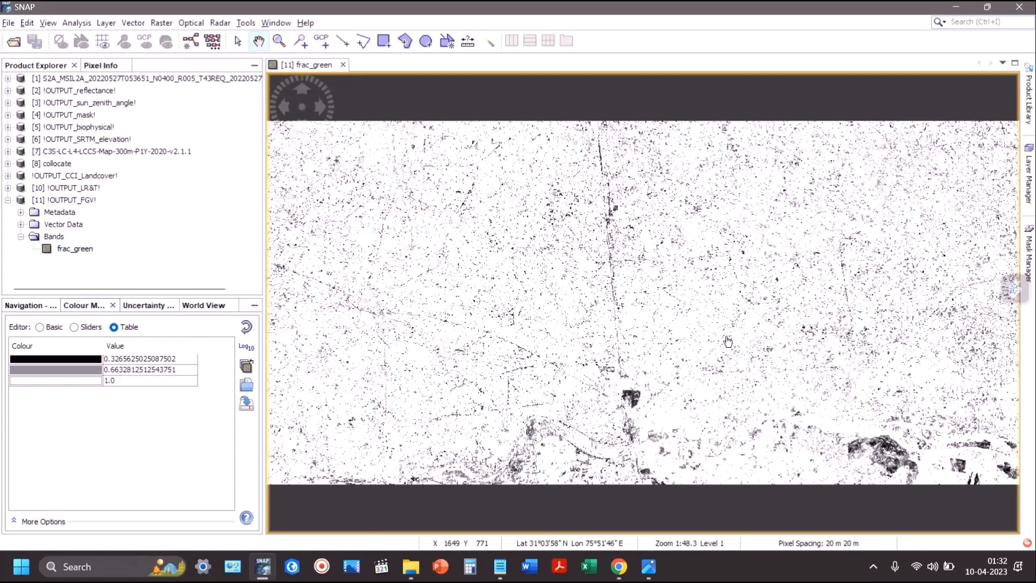
Step: Switch to Chrome, load geojson.io, and recover the last edited map
{"action": "key", "text": "alt+Tab"}
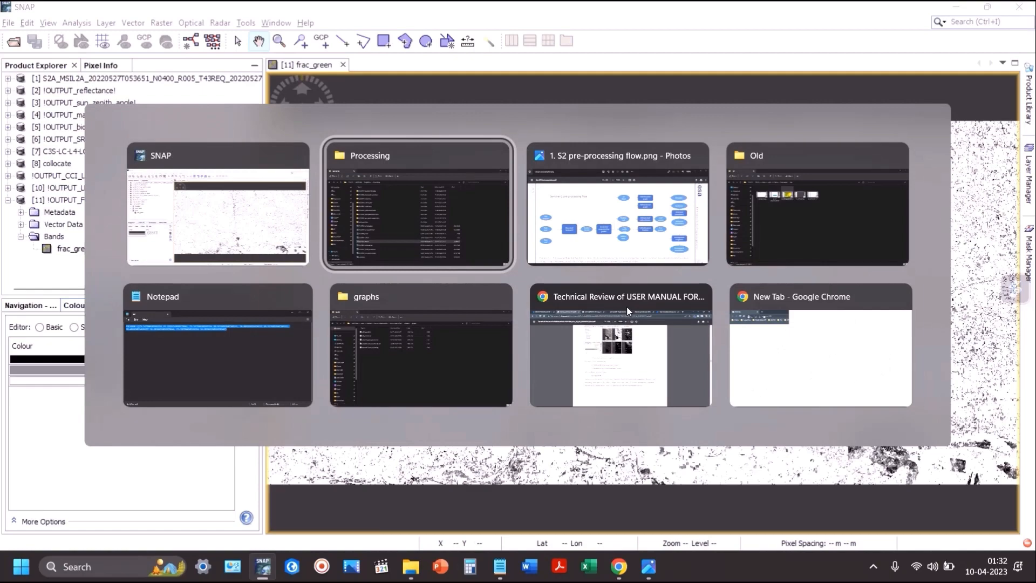
{"action": "key", "text": "alt+Tab"}
{"action": "key", "text": "alt+Tab"}
{"action": "key", "text": "alt+Tab"}
{"action": "key", "text": "alt+Tab"}
{"action": "key", "text": "alt+Tab"}
{"action": "key", "text": "alt+Tab"}
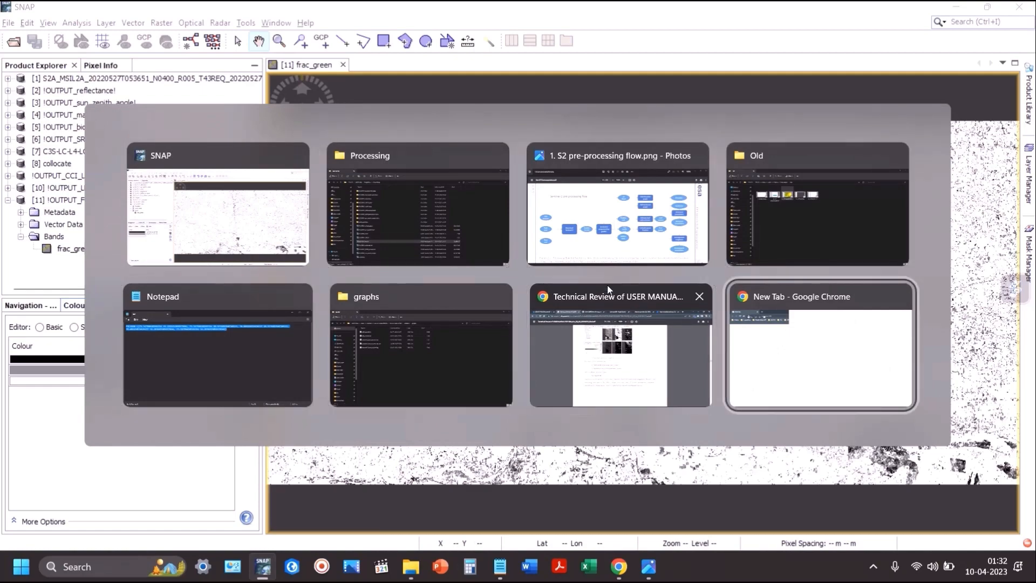
{"action": "type", "text": "ge"}
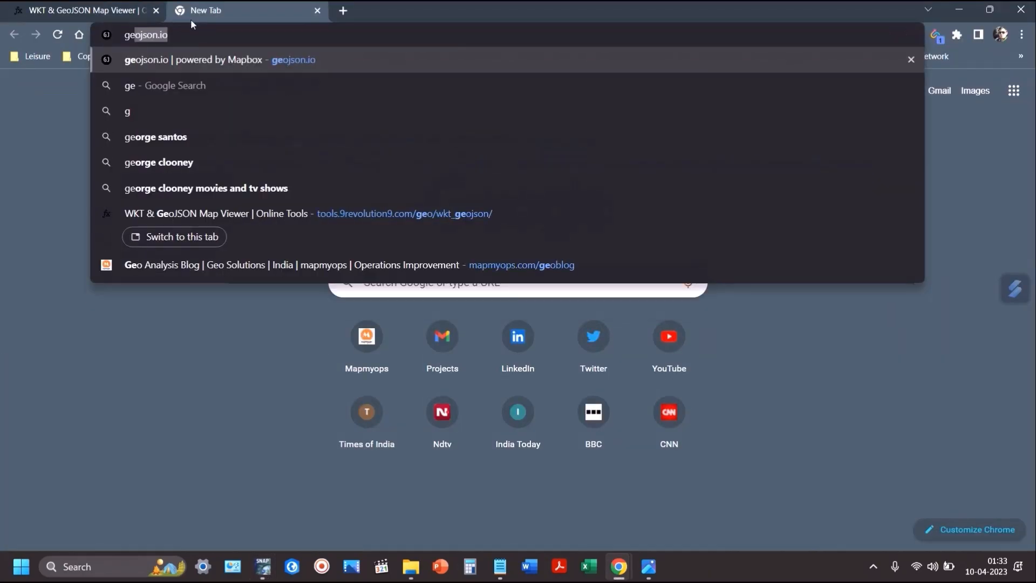
{"action": "type", "text": "o"}
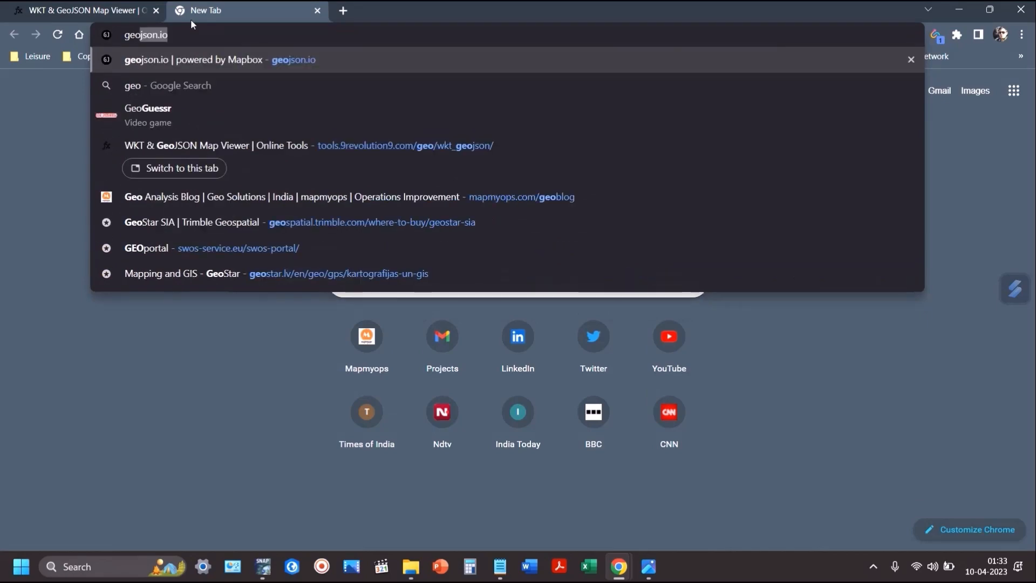
{"action": "key", "text": "Return"}
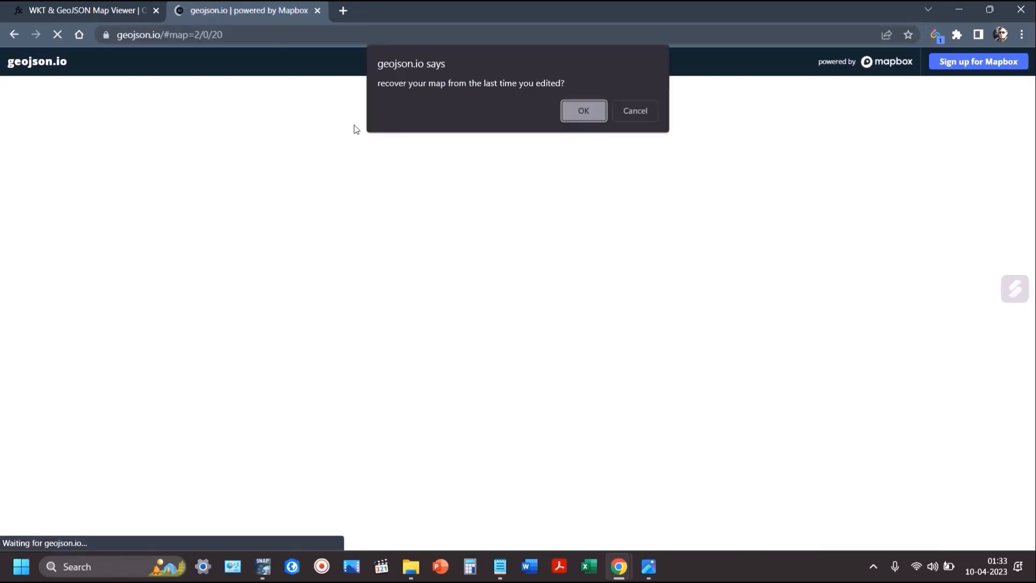
{"action": "left_click", "coordinate": [596, 113]}
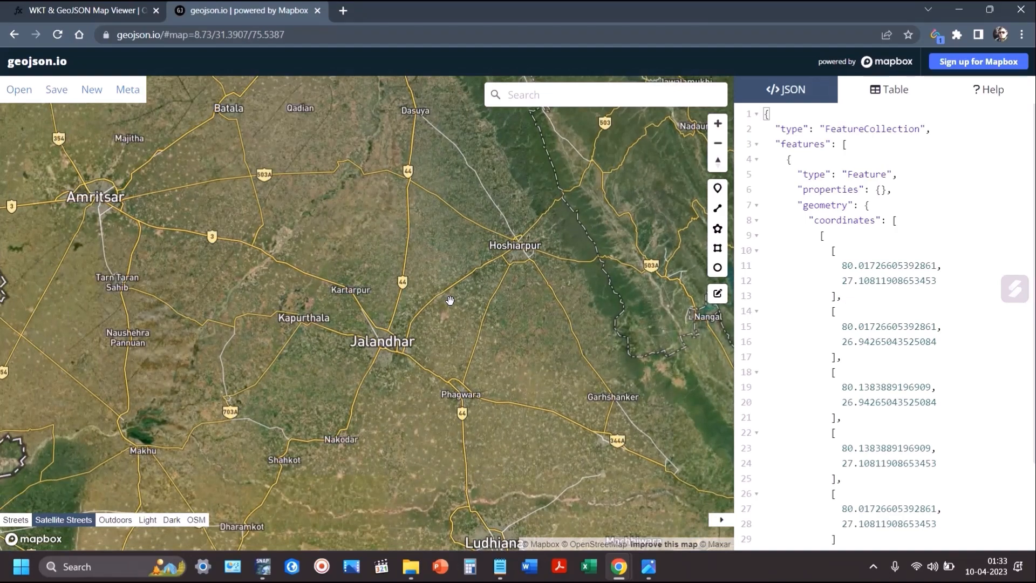
Step: Examine the land cover between Jalandhar, Phagwara and Ludhiana, comparing the Streets and Satellite Streets base maps
{"action": "scroll", "coordinate": [448, 300], "scroll_direction": "up", "scroll_amount": 3}
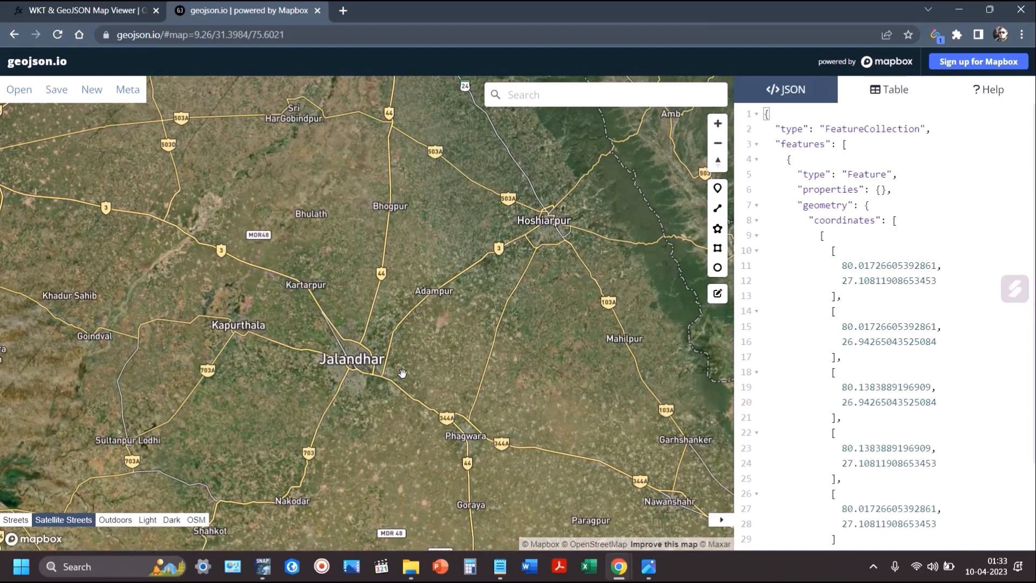
{"action": "left_click_drag", "start_coordinate": [402, 374], "coordinate": [353, 231]}
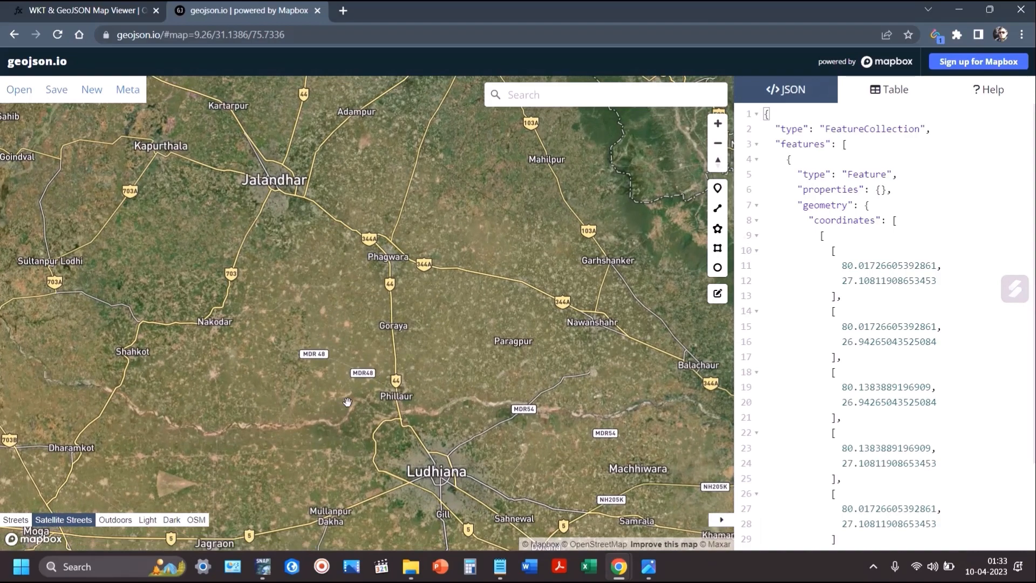
{"action": "scroll", "coordinate": [366, 338], "scroll_direction": "up", "scroll_amount": 3}
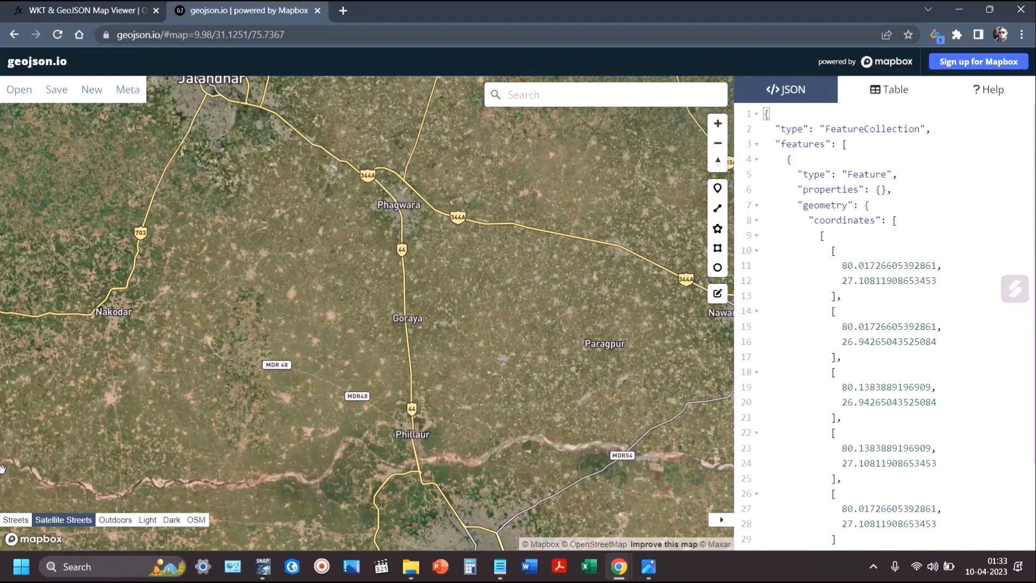
{"action": "left_click", "coordinate": [22, 521]}
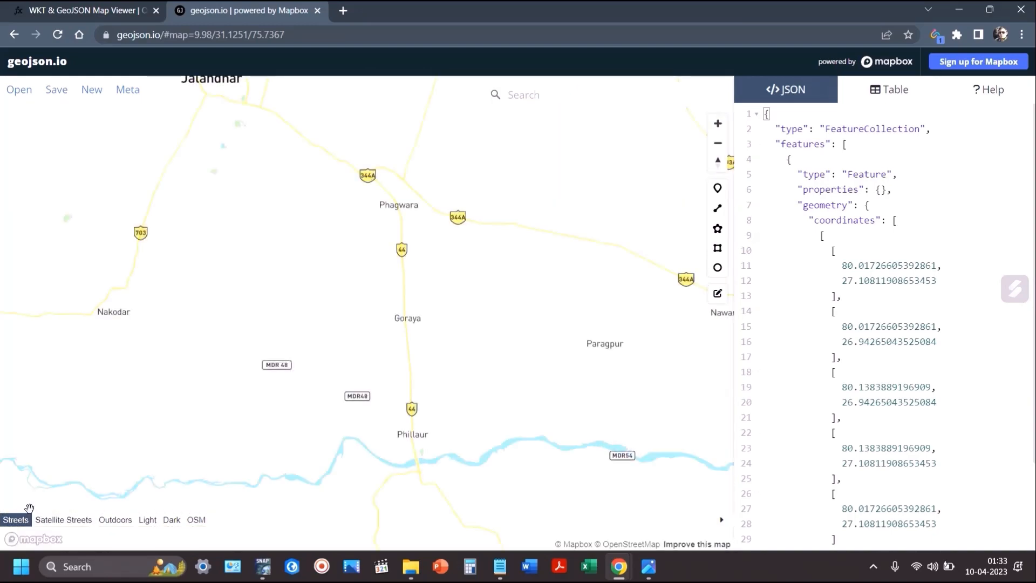
{"action": "left_click", "coordinate": [53, 521]}
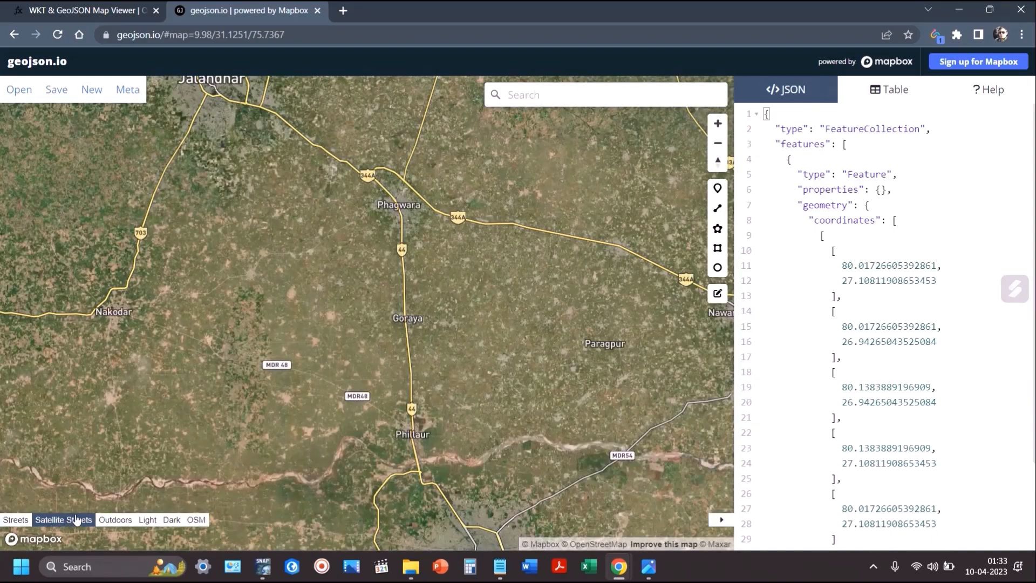
{"action": "scroll", "coordinate": [332, 321], "scroll_direction": "up", "scroll_amount": 5}
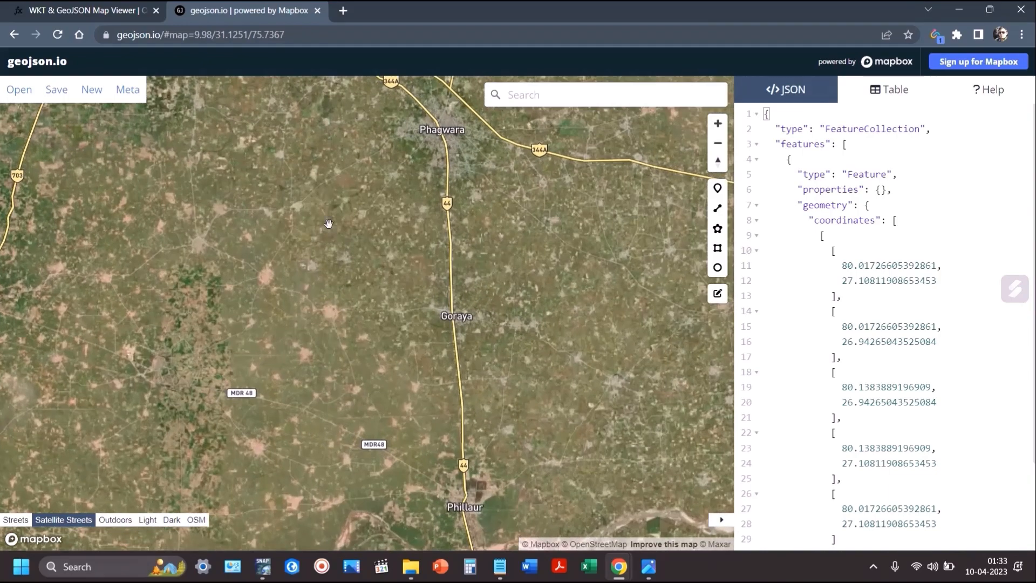
{"action": "left_click_drag", "start_coordinate": [298, 149], "coordinate": [286, 182]}
{"action": "scroll", "coordinate": [390, 342], "scroll_direction": "down", "scroll_amount": 5}
Step: Return to SNAP, close the frac_green image view, and collapse the !OUTPUT_FGV! product
{"action": "key", "text": "alt+Tab"}
{"action": "key", "text": "alt+Tab"}
{"action": "key", "text": "Tab"}
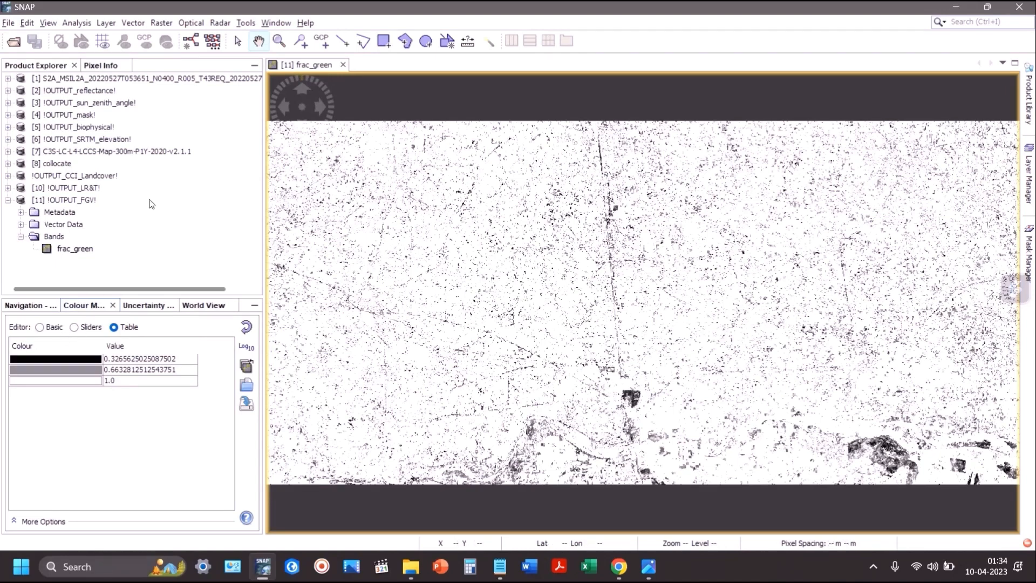
{"action": "left_click", "coordinate": [342, 65]}
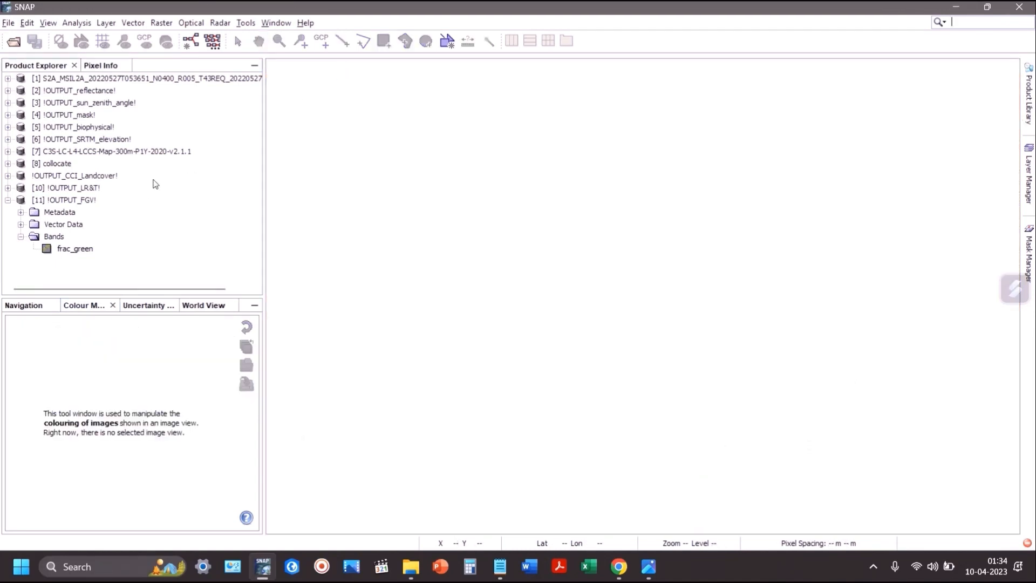
{"action": "left_click", "coordinate": [9, 204]}
Step: Check the structural parameters stage in the S2 pre-processing flow image in Photos, and return to SNAP
{"action": "key", "text": "alt+Tab"}
{"action": "key", "text": "alt+Tab"}
{"action": "key", "text": "alt+Tab"}
{"action": "key", "text": "alt+Tab"}
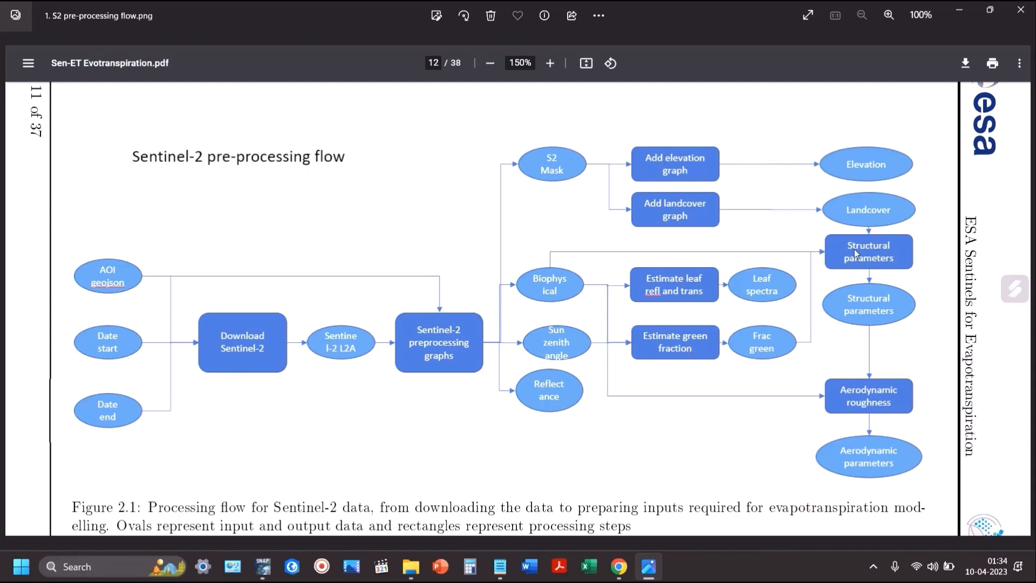
{"action": "key", "text": "alt+Tab"}
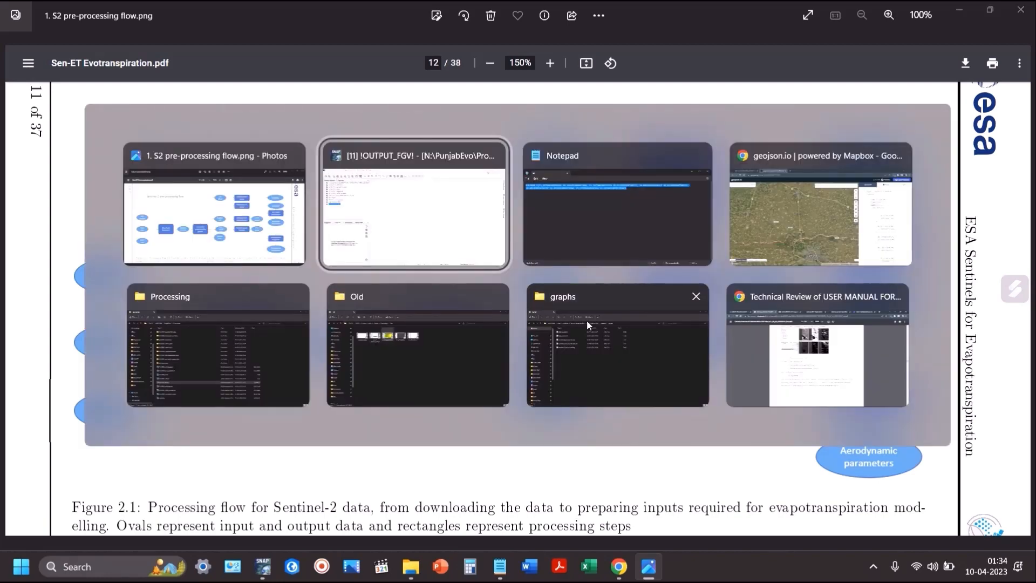
Step: Start the SEN-ET tool for producing vegetation structural parameter maps and set its land-cover product to !OUTPUT_CCI_Landcover!
{"action": "left_click", "coordinate": [191, 23]}
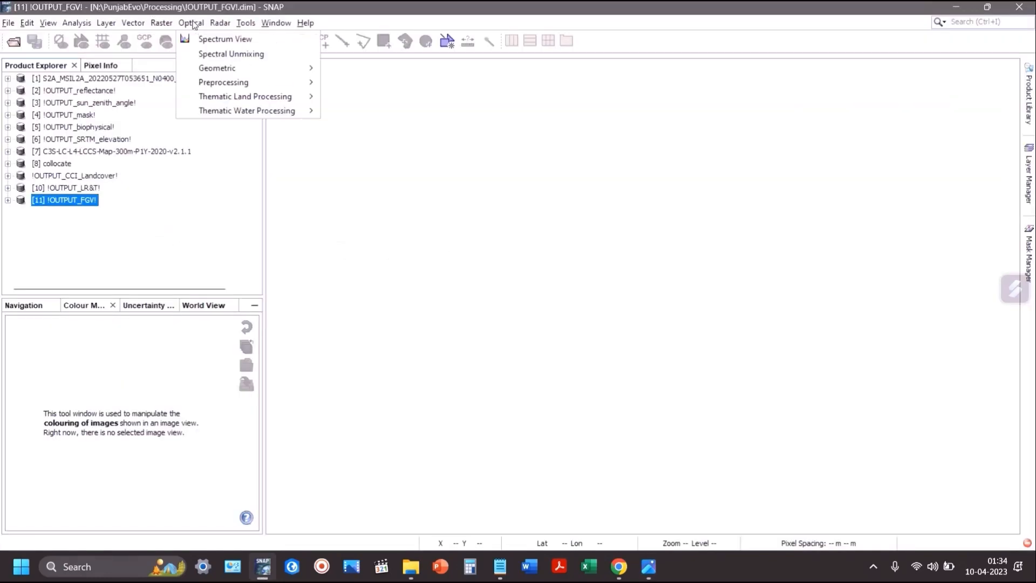
{"action": "mouse_move", "coordinate": [245, 96]}
{"action": "mouse_move", "coordinate": [447, 169]}
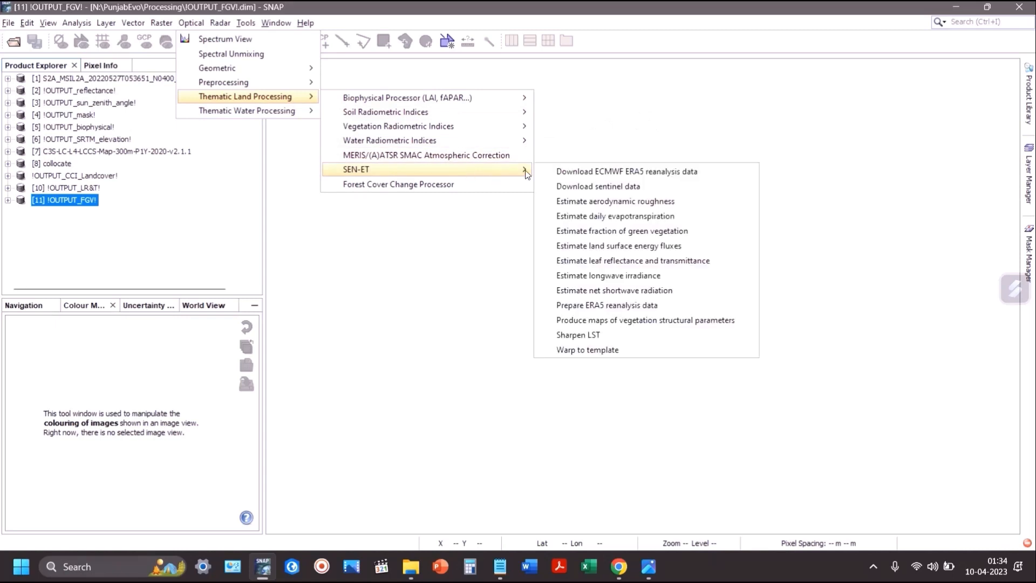
{"action": "left_click", "coordinate": [696, 326]}
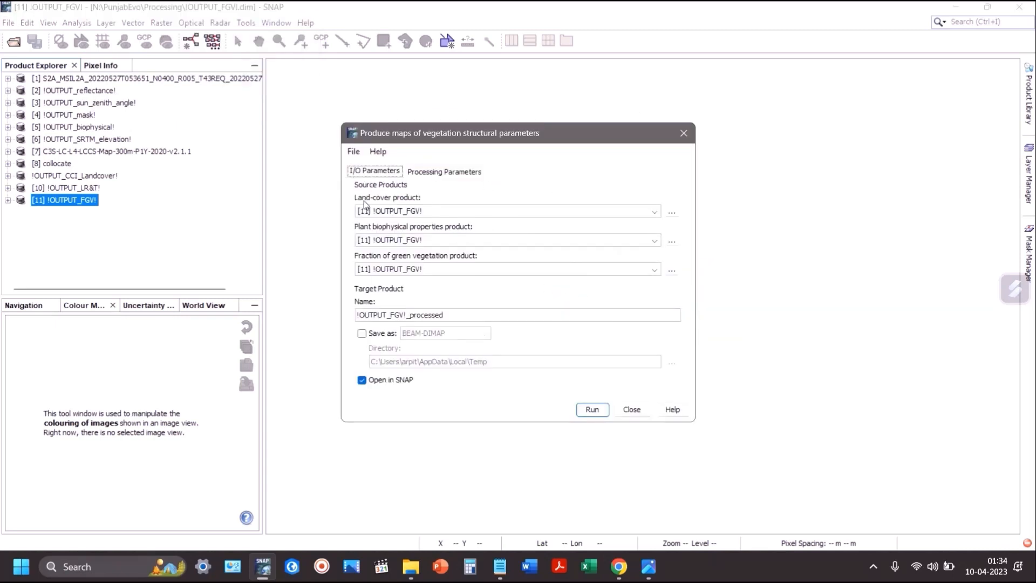
{"action": "left_click", "coordinate": [388, 211]}
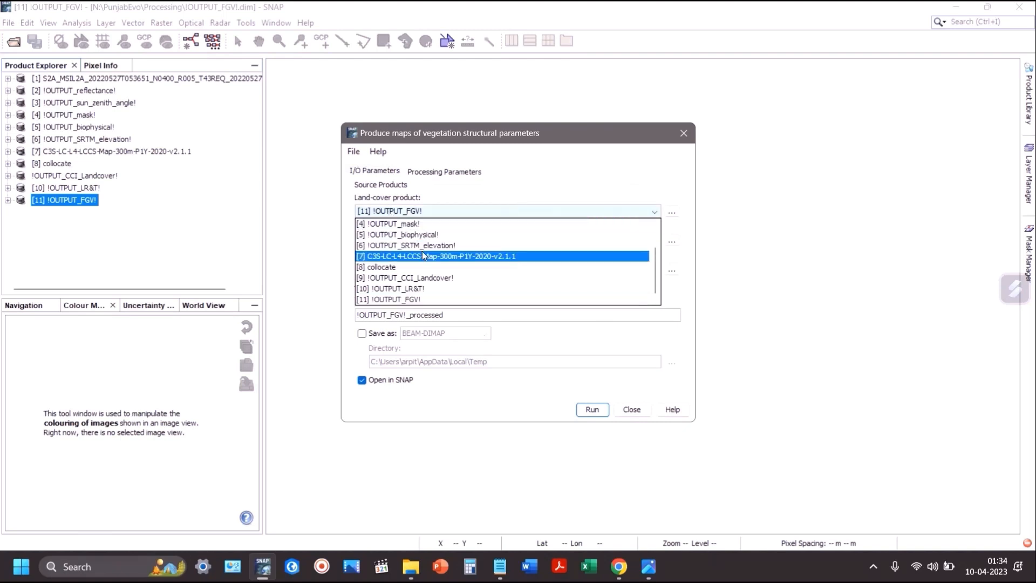
{"action": "left_click", "coordinate": [439, 284]}
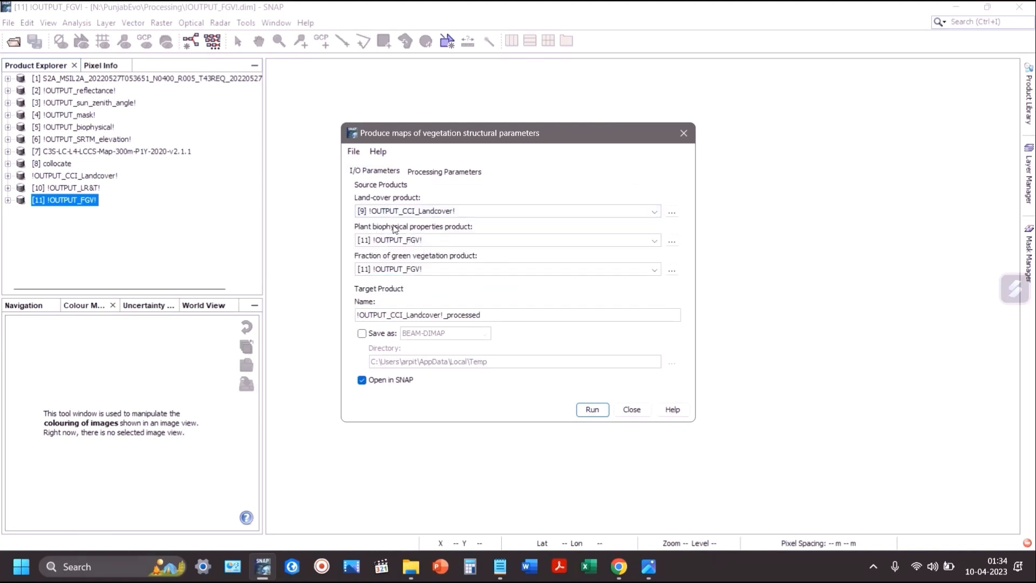
Step: Set the plant biophysical properties product to !OUTPUT_biophysical! and the fraction of green vegetation product to !OUTPUT_FGV!
{"action": "left_click", "coordinate": [390, 240]}
{"action": "scroll", "coordinate": [408, 273], "scroll_direction": "up", "scroll_amount": 1}
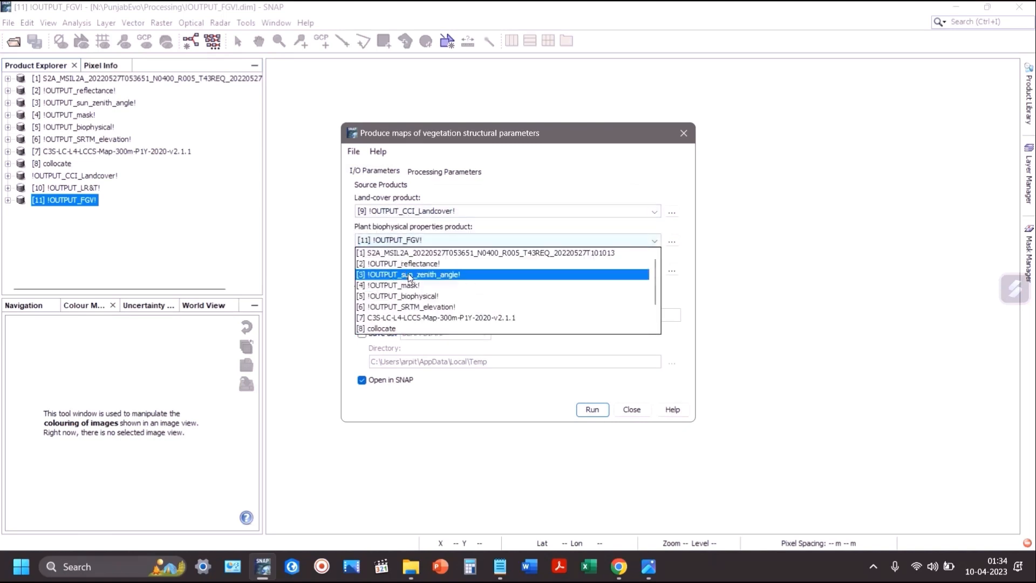
{"action": "left_click", "coordinate": [432, 298]}
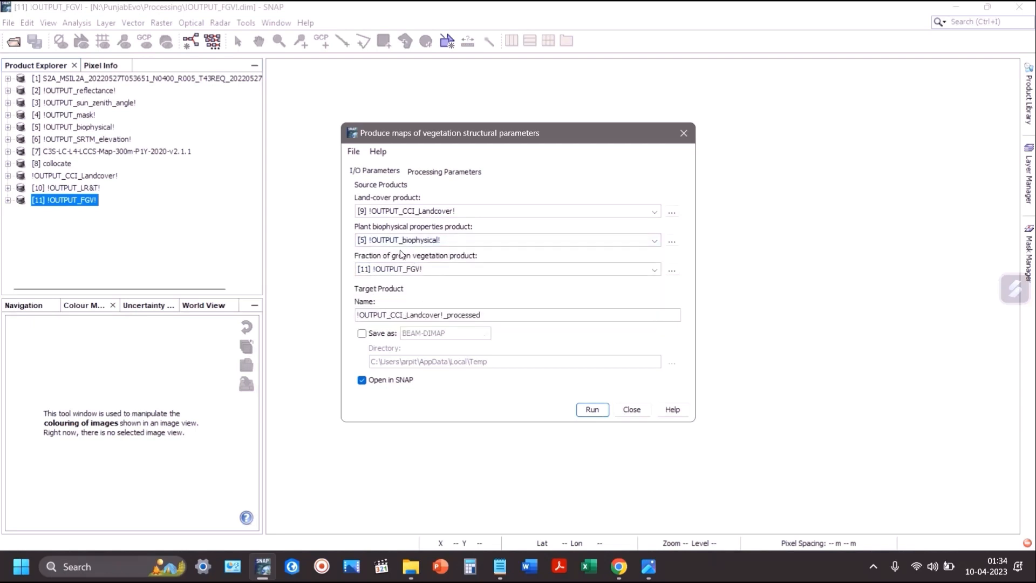
{"action": "left_click", "coordinate": [400, 270]}
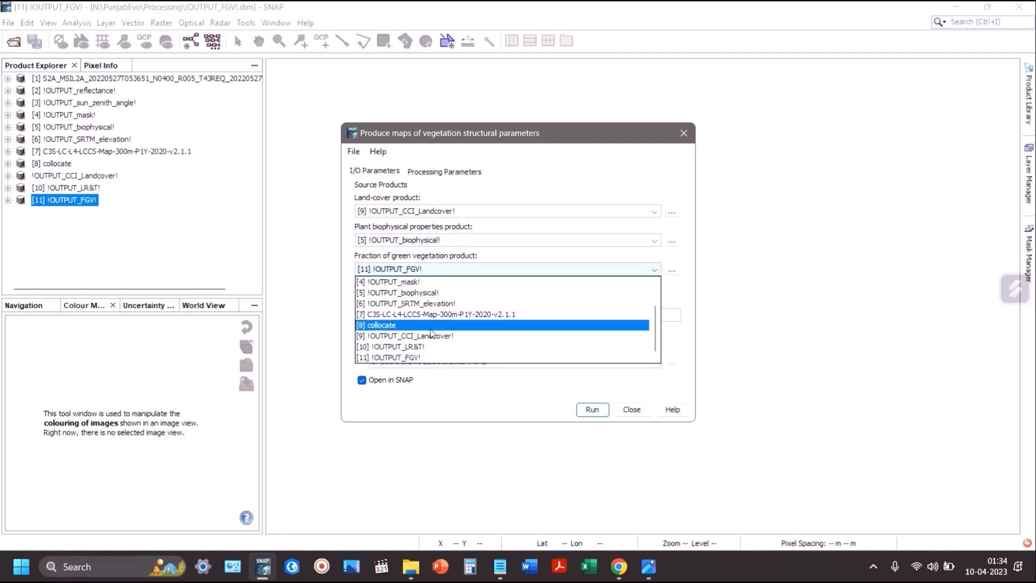
{"action": "scroll", "coordinate": [425, 333], "scroll_direction": "up", "scroll_amount": 1}
{"action": "scroll", "coordinate": [424, 335], "scroll_direction": "down", "scroll_amount": 1}
{"action": "left_click", "coordinate": [413, 358]}
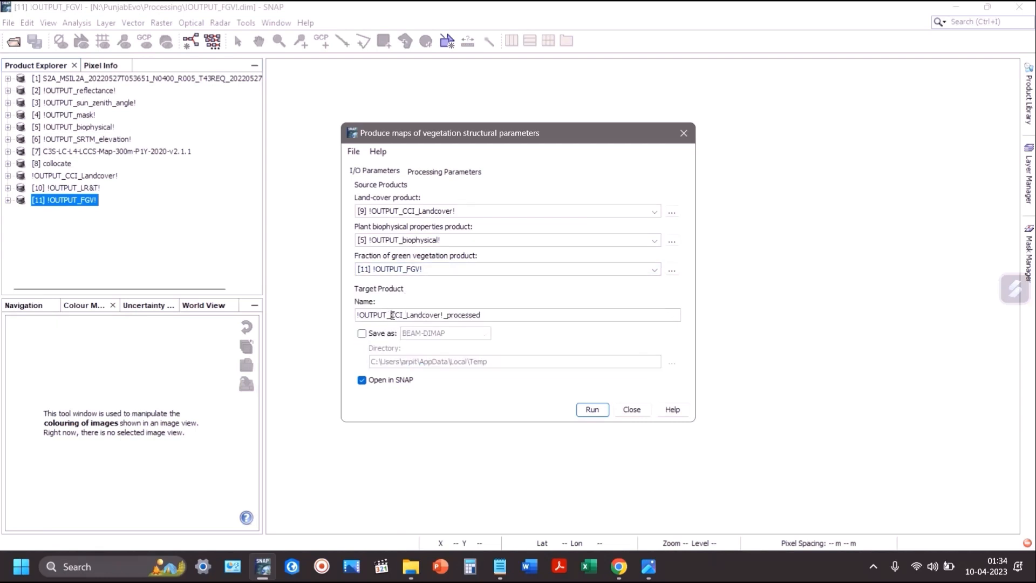
Step: Name the target product !OUTPUT_VSP! and select the whole name
{"action": "left_click_drag", "start_coordinate": [391, 315], "coordinate": [440, 315]}
{"action": "type", "text": "VSP"}
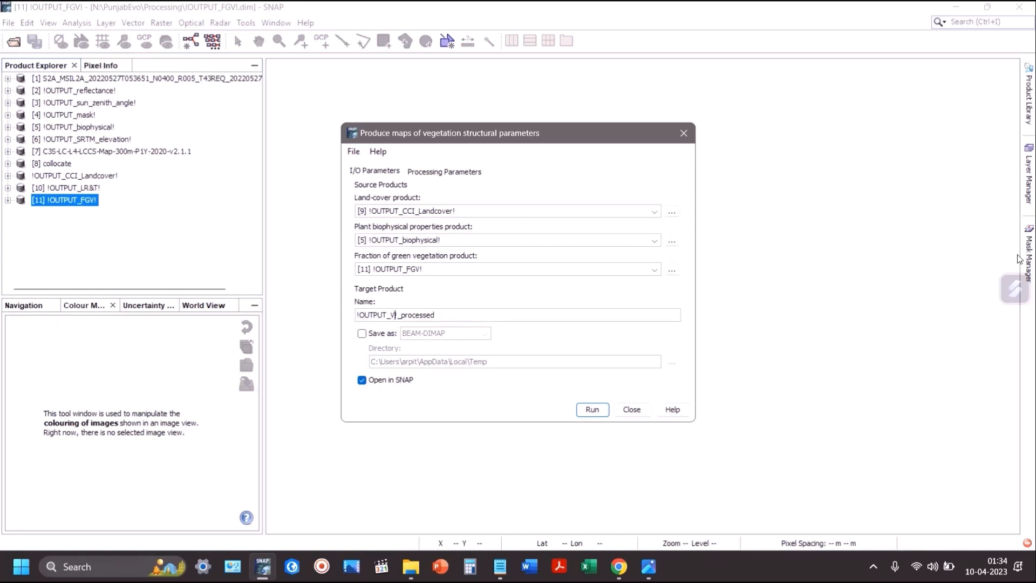
{"action": "key", "text": "shift+End"}
{"action": "key", "text": "Delete"}
{"action": "key", "text": "shift+Home"}
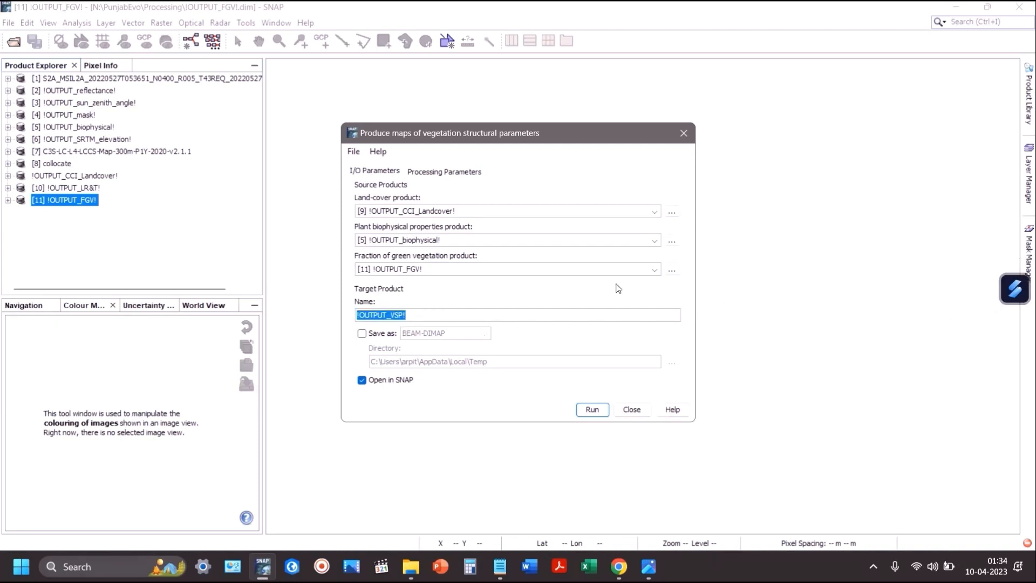
Step: Enable saving the target product to disk and set its directory to N:\PunjabEvo\Processing
{"action": "left_click", "coordinate": [385, 334]}
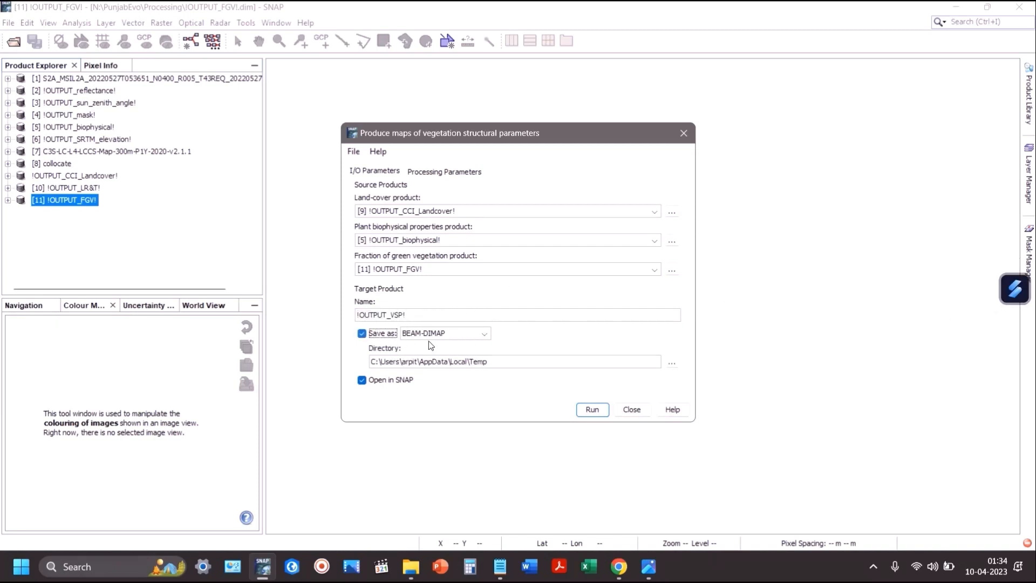
{"action": "left_click", "coordinate": [672, 362]}
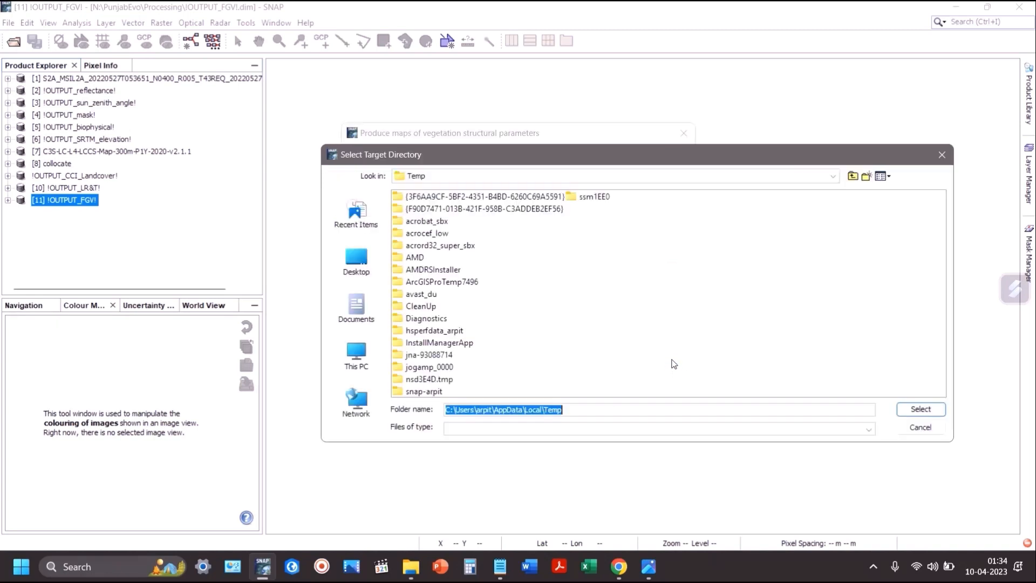
{"action": "left_click", "coordinate": [359, 255]}
{"action": "double_click", "coordinate": [538, 198]}
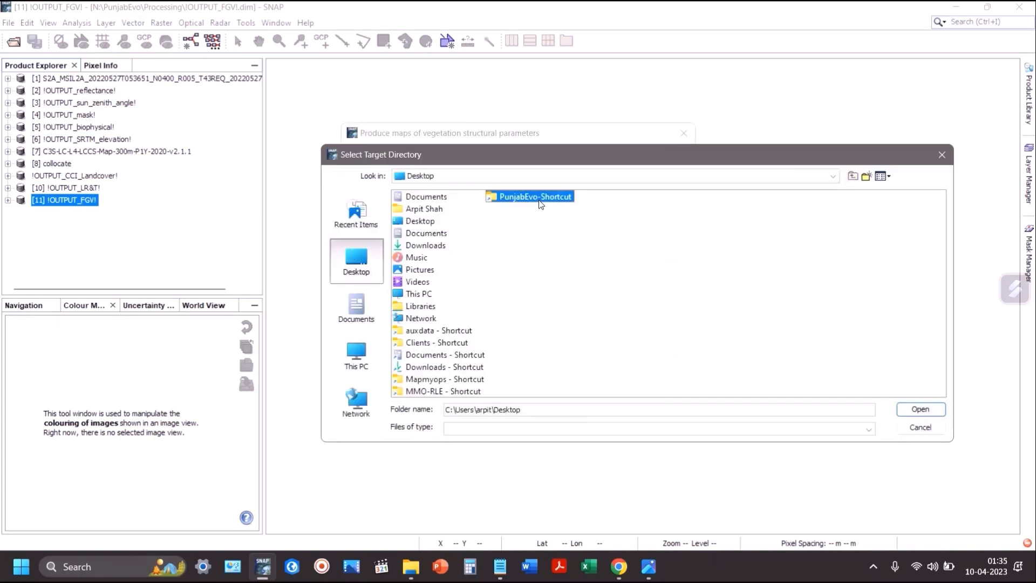
{"action": "double_click", "coordinate": [421, 197]}
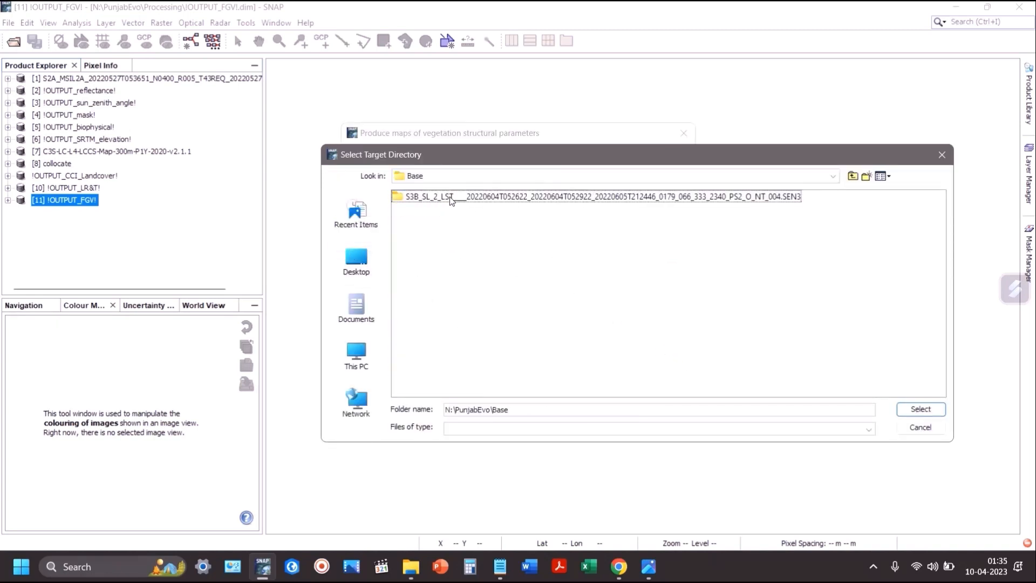
{"action": "left_click", "coordinate": [852, 176]}
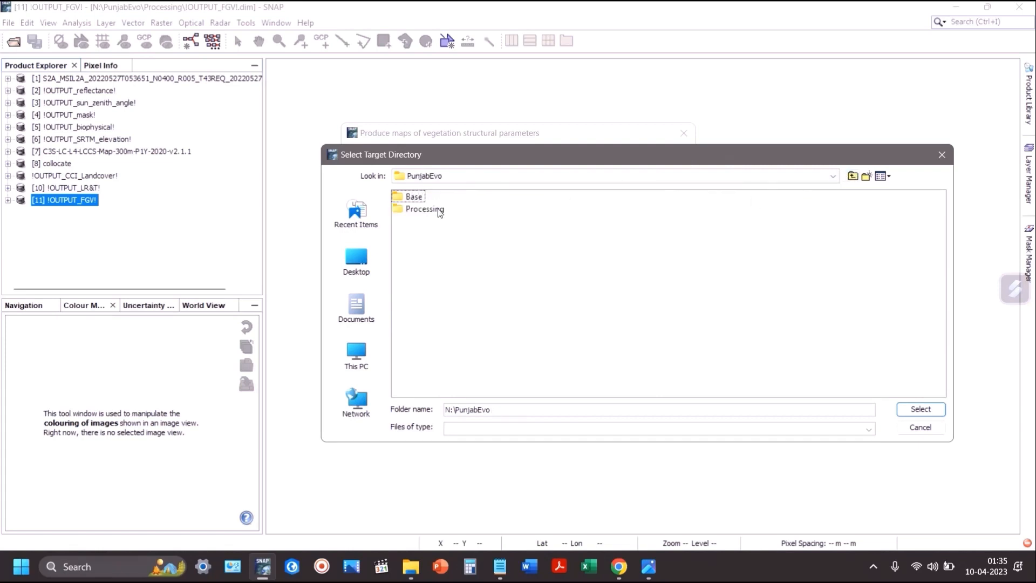
{"action": "double_click", "coordinate": [424, 209]}
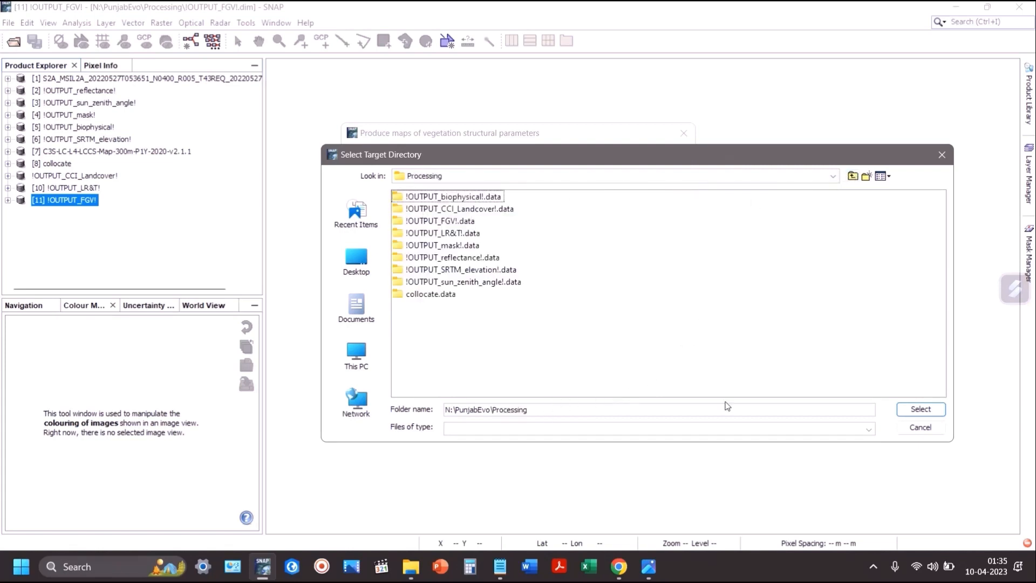
{"action": "left_click", "coordinate": [912, 408]}
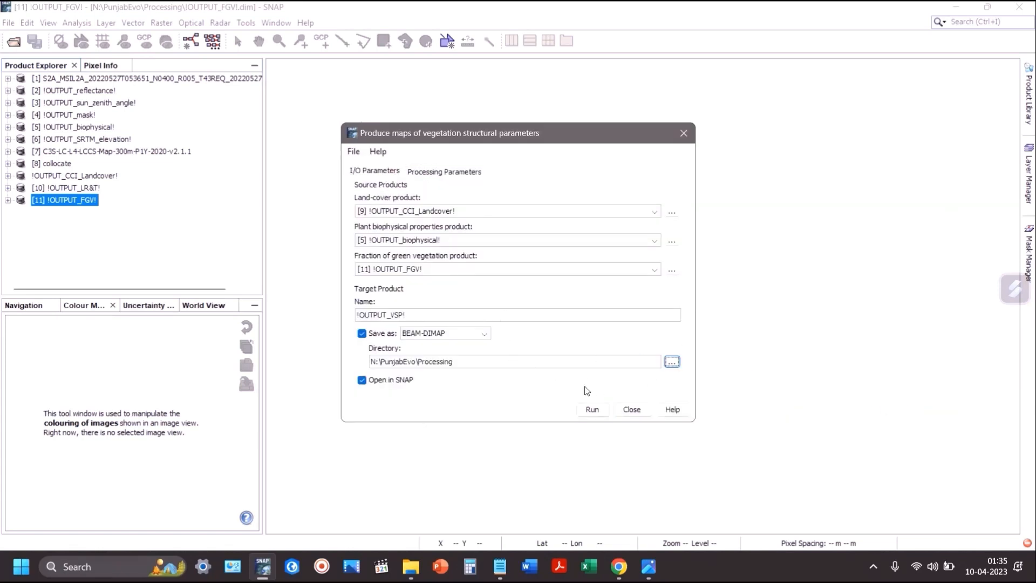
Step: Turn on the execution output display in the processing parameters and enlarge the dialog so all parameters fit
{"action": "left_click", "coordinate": [428, 172]}
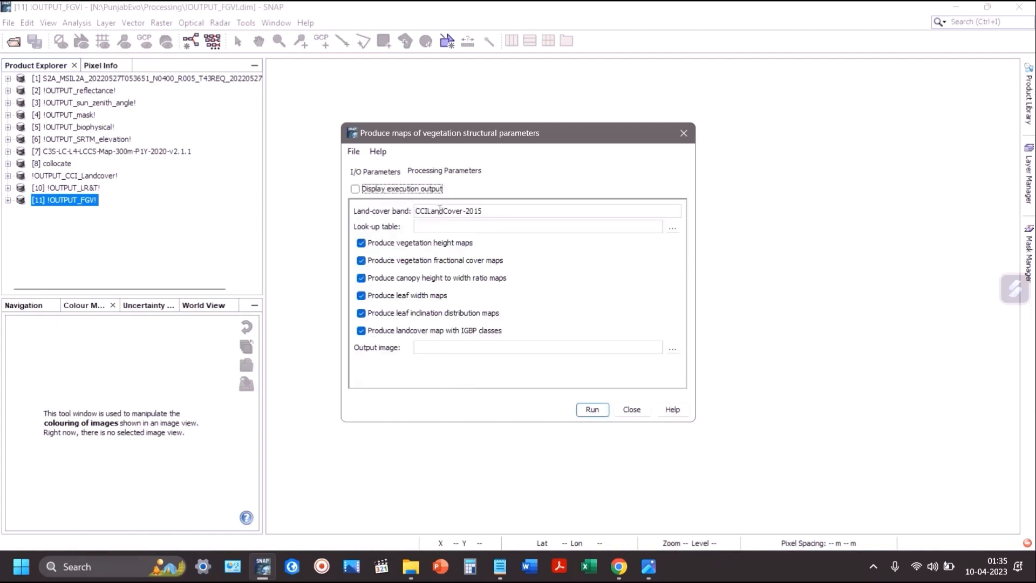
{"action": "left_click", "coordinate": [355, 189]}
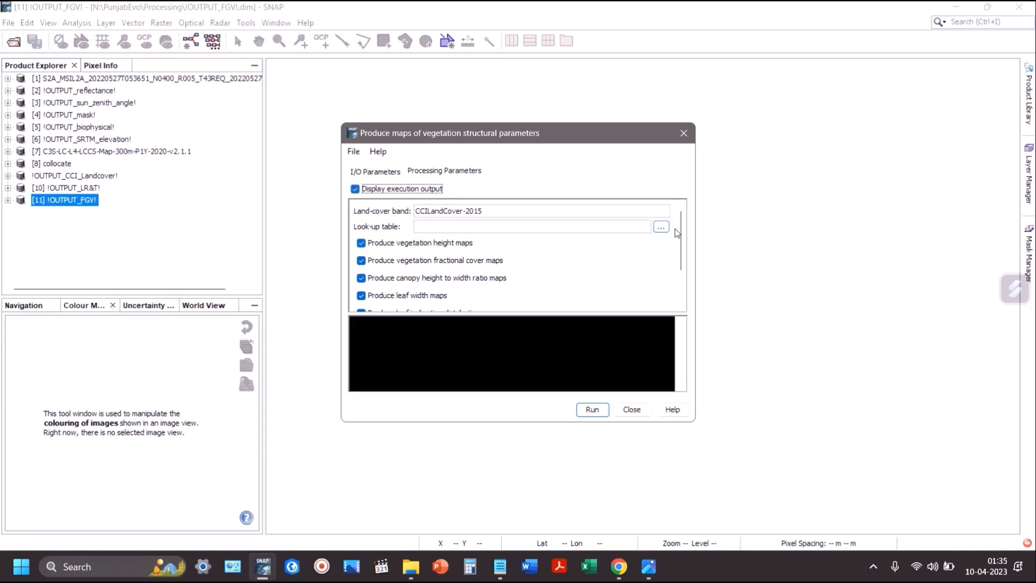
{"action": "scroll", "coordinate": [661, 232], "scroll_direction": "down", "scroll_amount": 2}
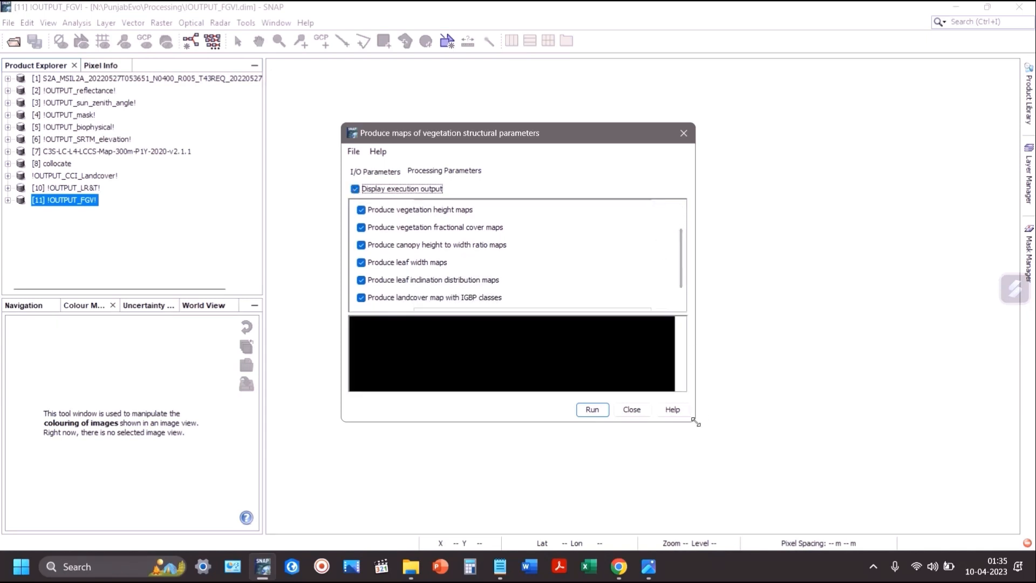
{"action": "left_click_drag", "start_coordinate": [695, 421], "coordinate": [937, 528]}
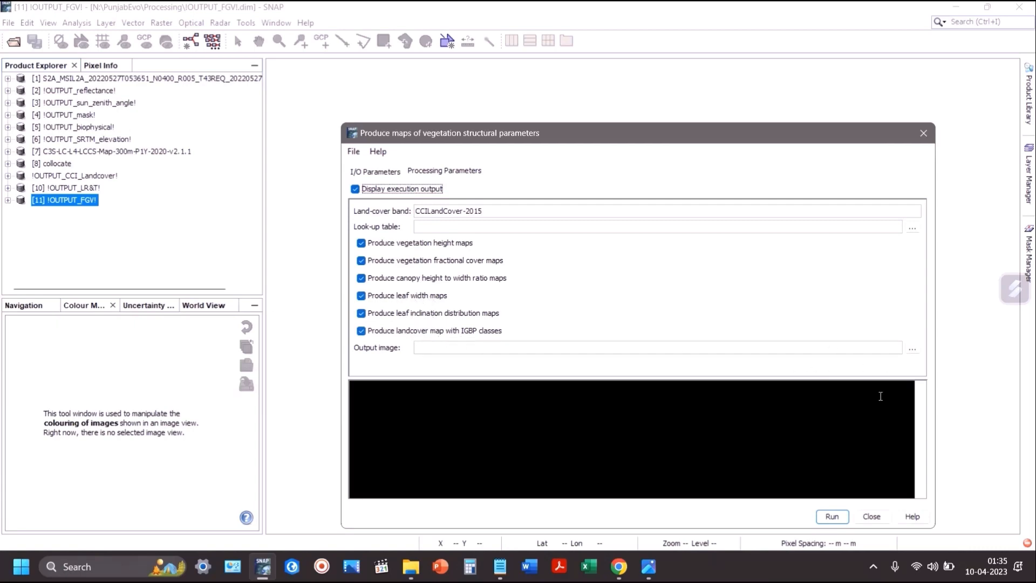
Step: Set the output image to !OUTPUT_VSP!.dim in the PunjabEvo Processing folder
{"action": "left_click", "coordinate": [911, 348]}
{"action": "left_click", "coordinate": [509, 316]}
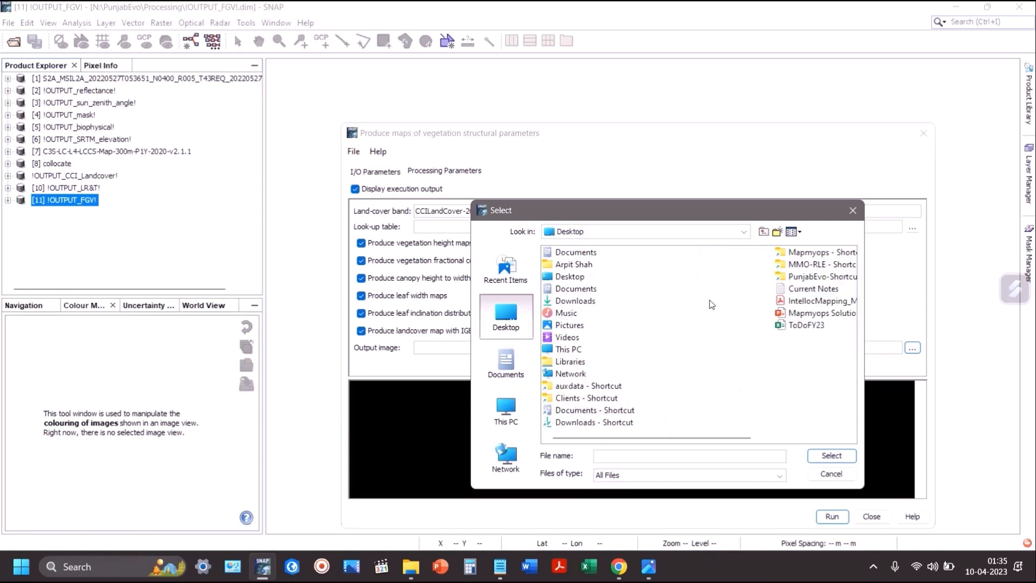
{"action": "left_click", "coordinate": [796, 280]}
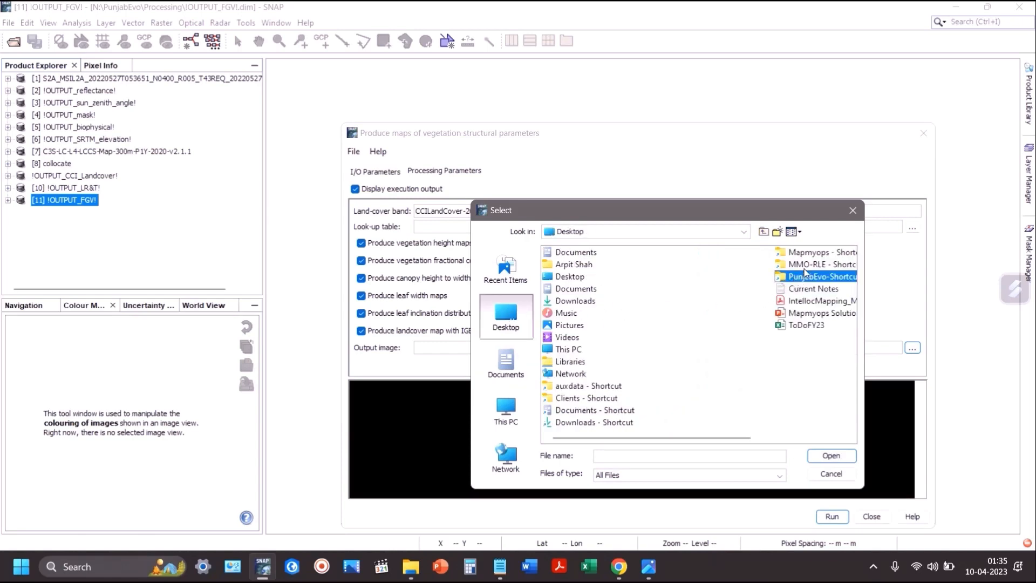
{"action": "left_click", "coordinate": [804, 268]}
{"action": "double_click", "coordinate": [798, 276]}
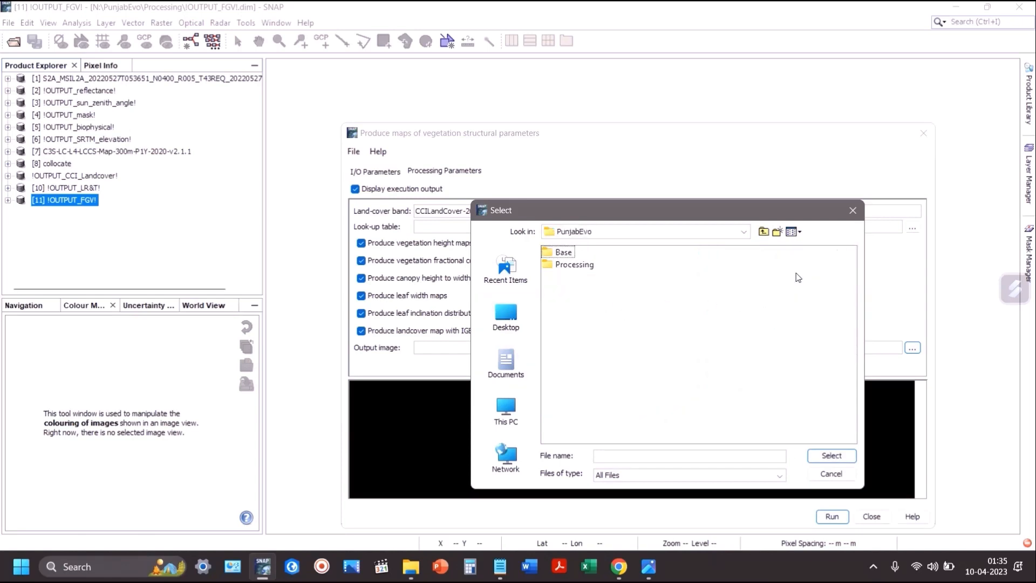
{"action": "left_click", "coordinate": [565, 269]}
{"action": "double_click", "coordinate": [572, 267]}
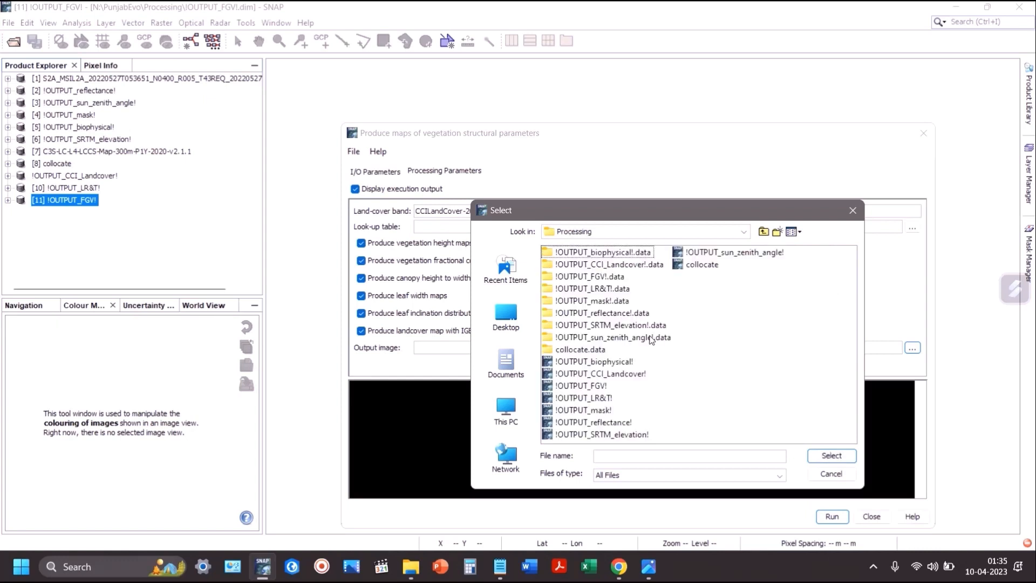
{"action": "left_click", "coordinate": [611, 453]}
{"action": "type", "text": "!OUTPUT_VSP!.dim"}
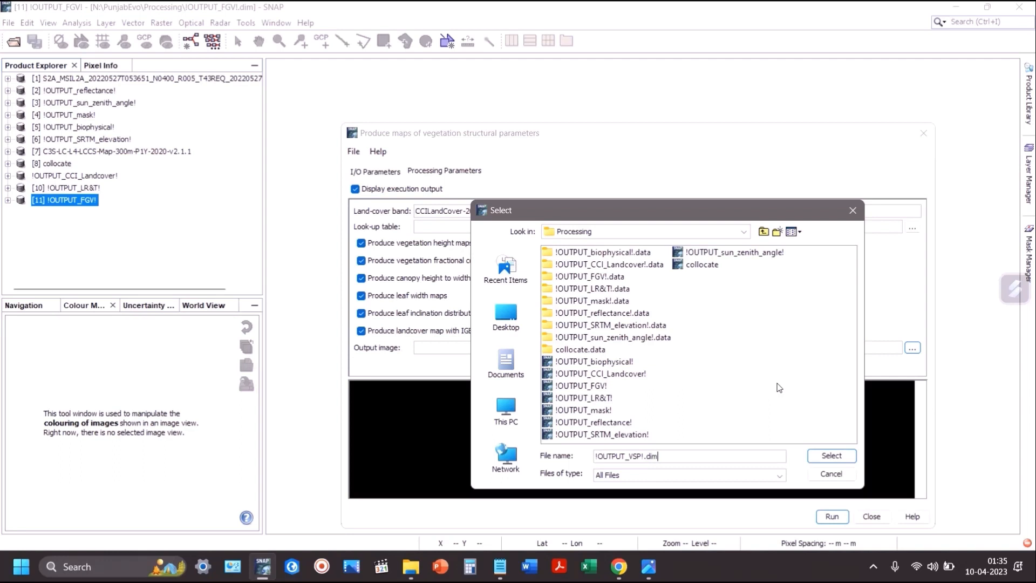
{"action": "key", "text": "Return"}
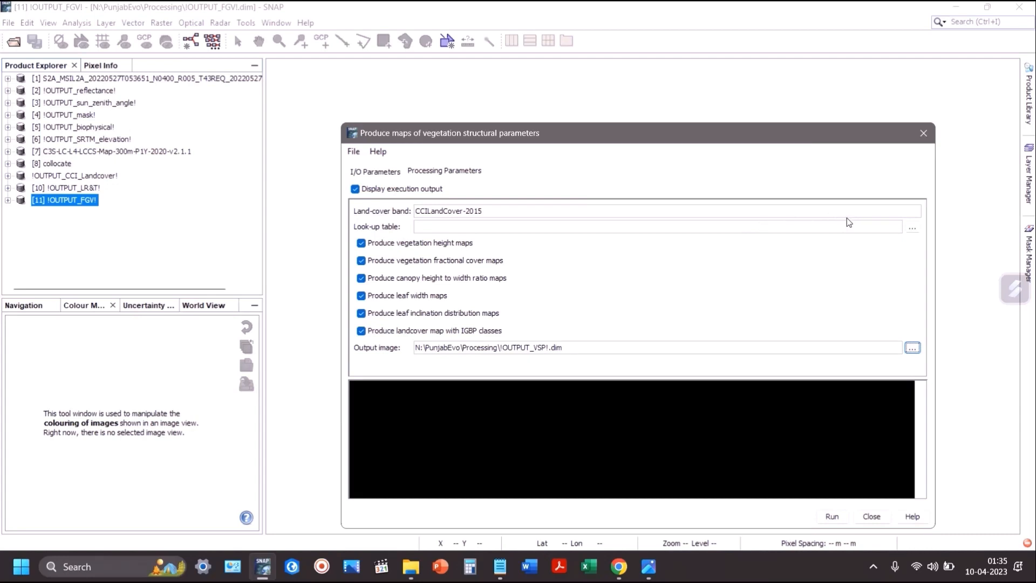
Step: Switch to the desktop and open the ESA_CCI_LUT look-up table from the auxdata shortcut's LUT folder in Excel
{"action": "key", "text": "super+d"}
{"action": "double_click", "coordinate": [74, 248]}
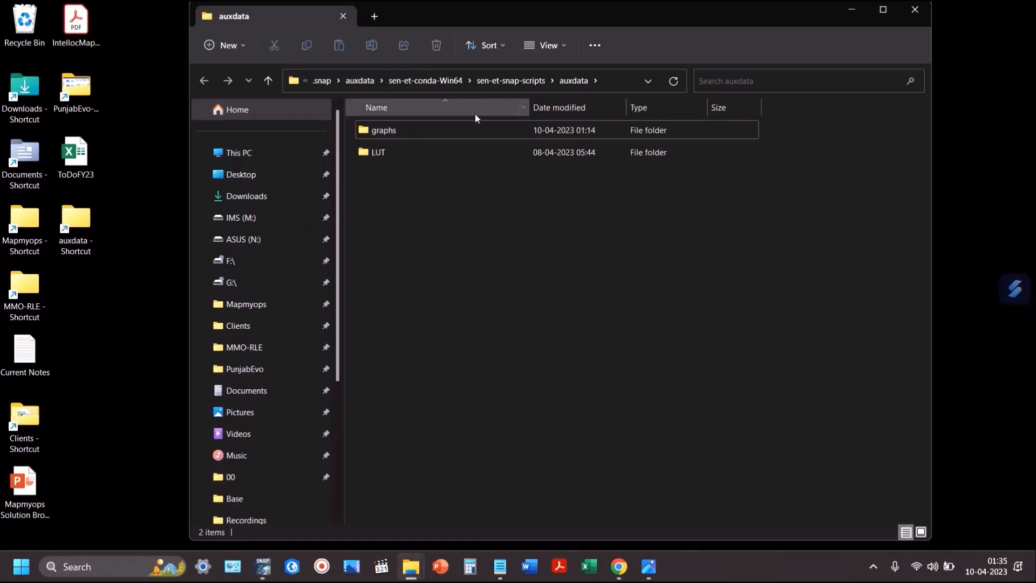
{"action": "double_click", "coordinate": [410, 151]}
{"action": "double_click", "coordinate": [399, 133]}
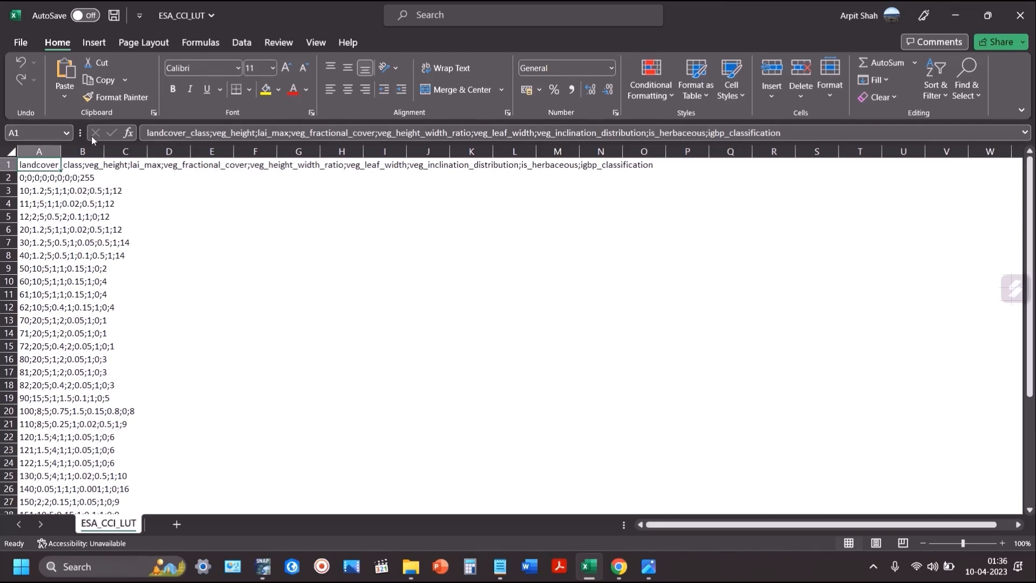
Step: Widen column A, look through the land-cover class rows of the look-up table, and close the file
{"action": "left_click_drag", "start_coordinate": [59, 151], "coordinate": [183, 151]}
{"action": "scroll", "coordinate": [114, 259], "scroll_direction": "down", "scroll_amount": 8}
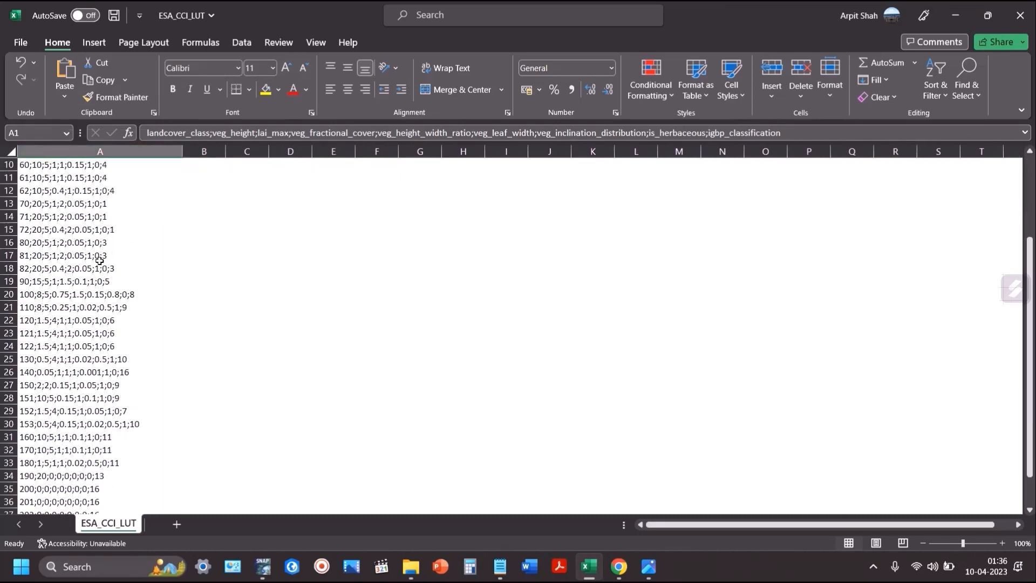
{"action": "scroll", "coordinate": [108, 257], "scroll_direction": "up", "scroll_amount": 6}
{"action": "scroll", "coordinate": [103, 260], "scroll_direction": "up", "scroll_amount": 2}
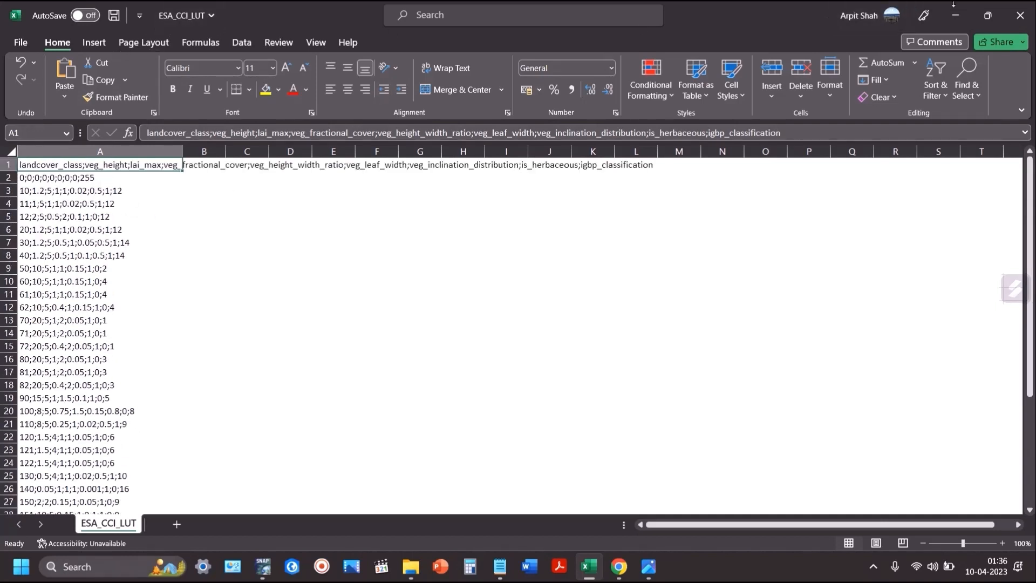
{"action": "left_click", "coordinate": [1020, 15]}
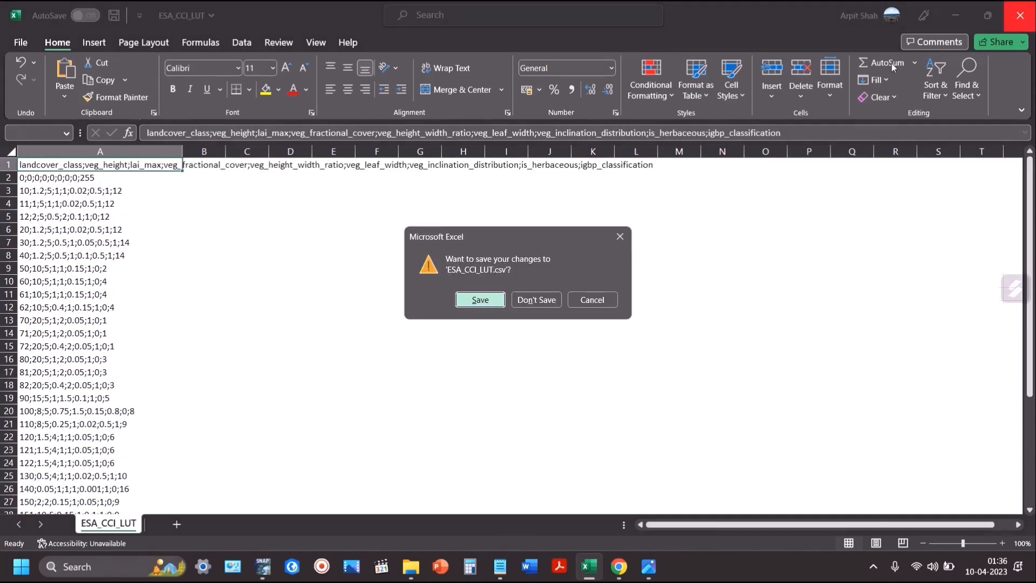
Step: Close the spreadsheet without saving, switch to SNAP, and set the look-up table to ESA_CCI_LUT from the auxdata LUT folder
{"action": "left_click", "coordinate": [546, 300]}
{"action": "key", "text": "alt+Tab"}
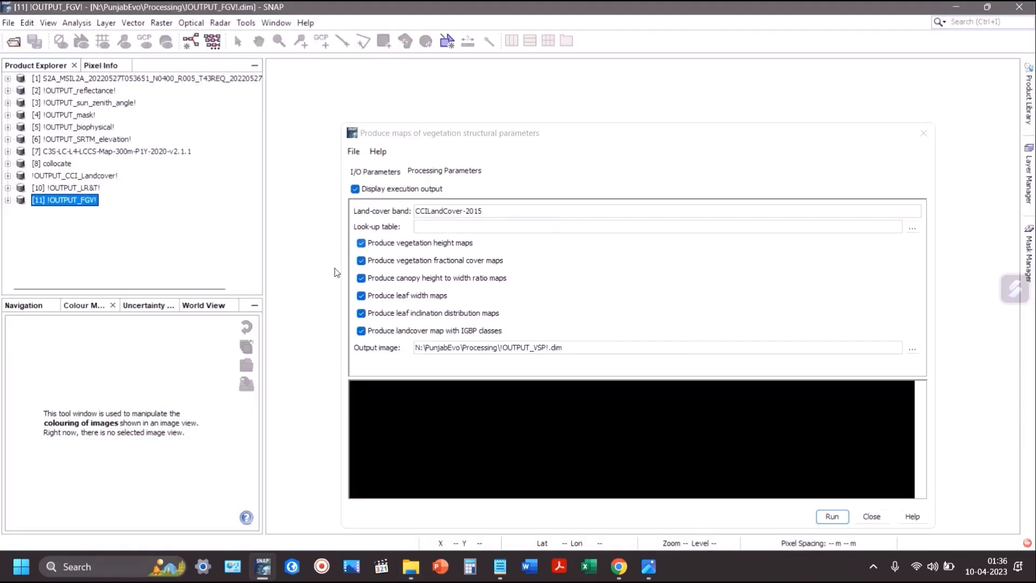
{"action": "left_click", "coordinate": [912, 227]}
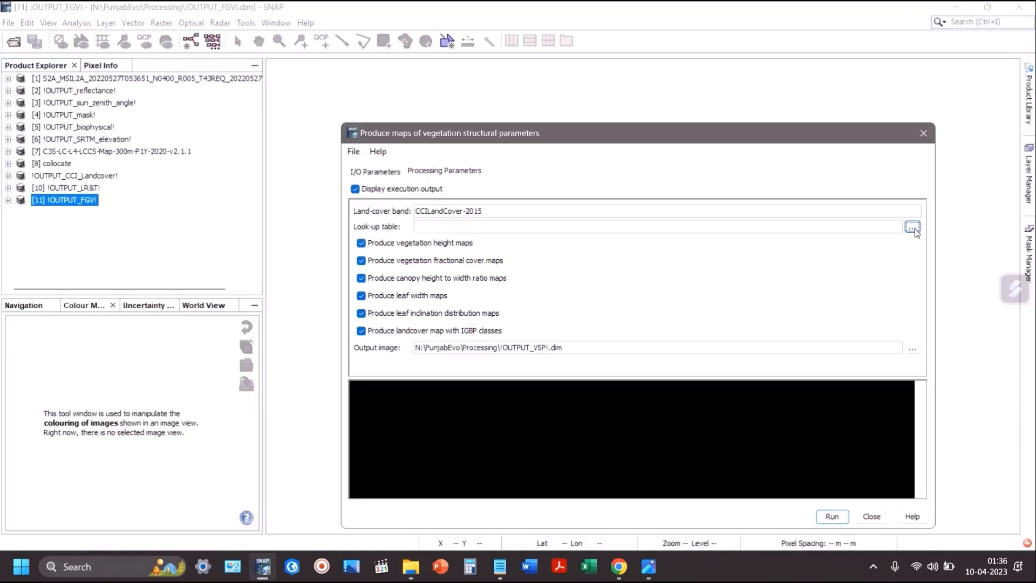
{"action": "left_click", "coordinate": [505, 194]}
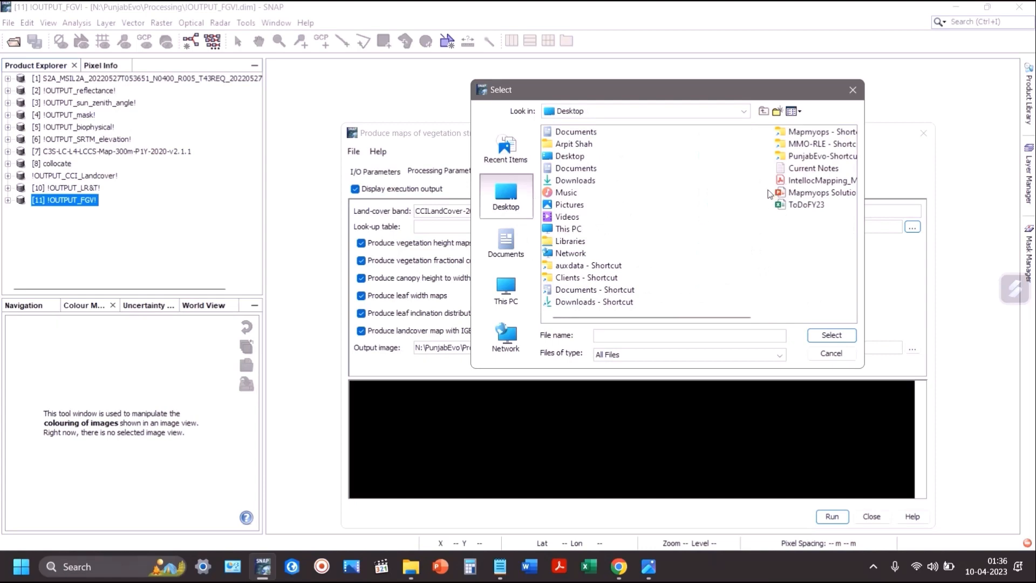
{"action": "double_click", "coordinate": [571, 265]}
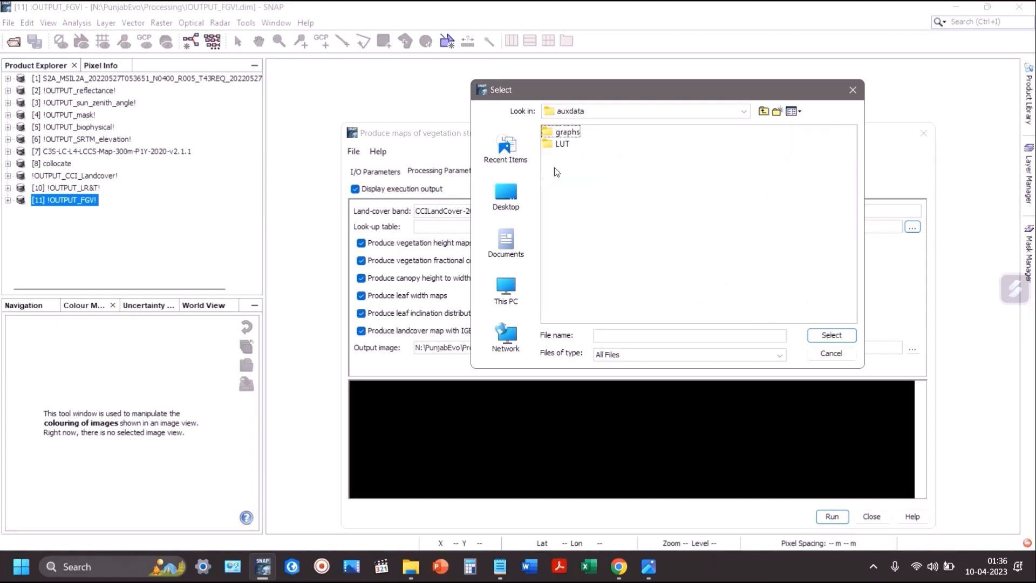
{"action": "double_click", "coordinate": [559, 144]}
{"action": "left_click", "coordinate": [572, 131]}
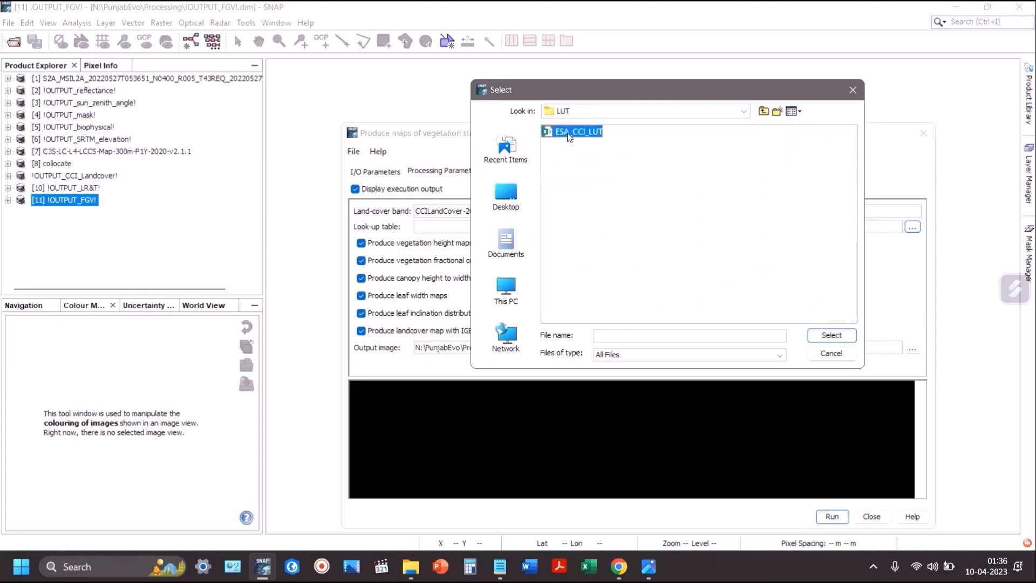
{"action": "left_click", "coordinate": [831, 337]}
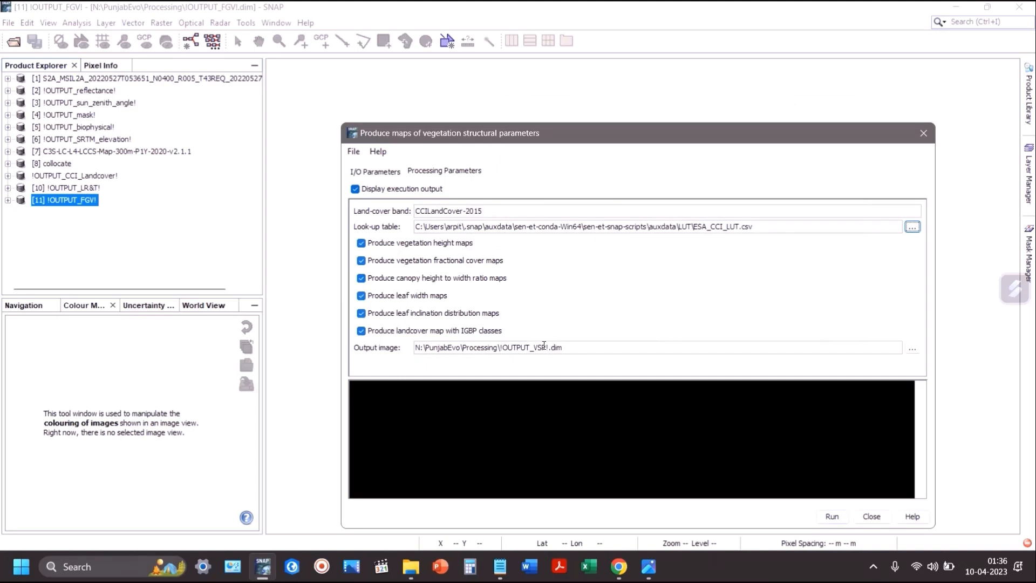
Step: Check the source and target products, run the vegetation structural parameters tool to produce !OUTPUT_VSP!, and close it
{"action": "left_click", "coordinate": [377, 173]}
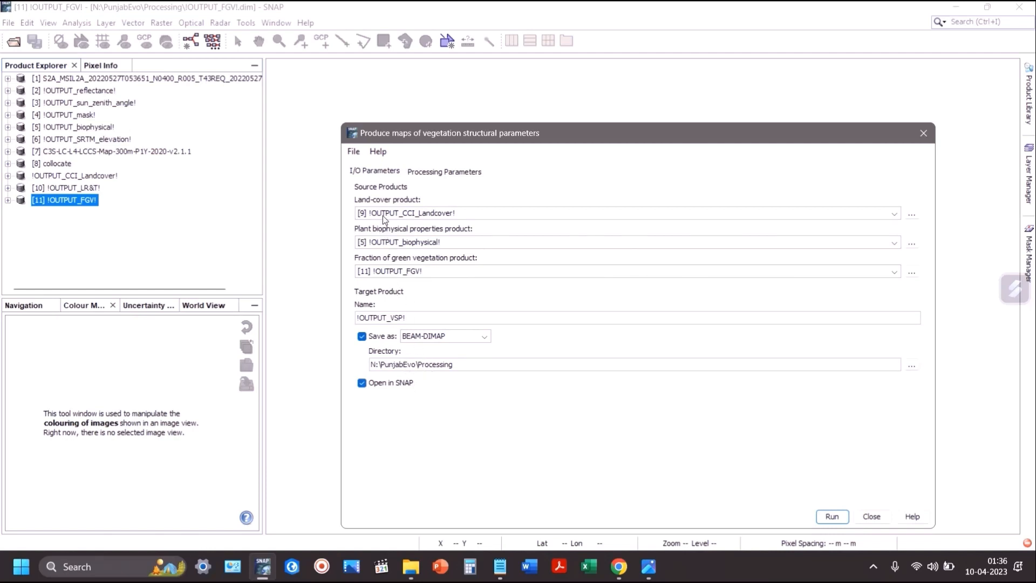
{"action": "left_click", "coordinate": [431, 172]}
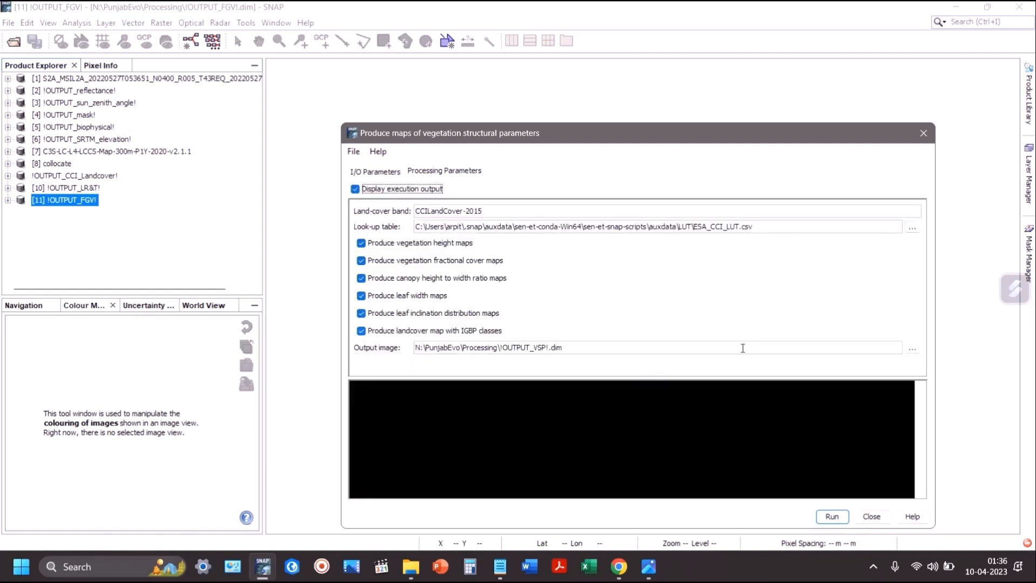
{"action": "left_click", "coordinate": [834, 518]}
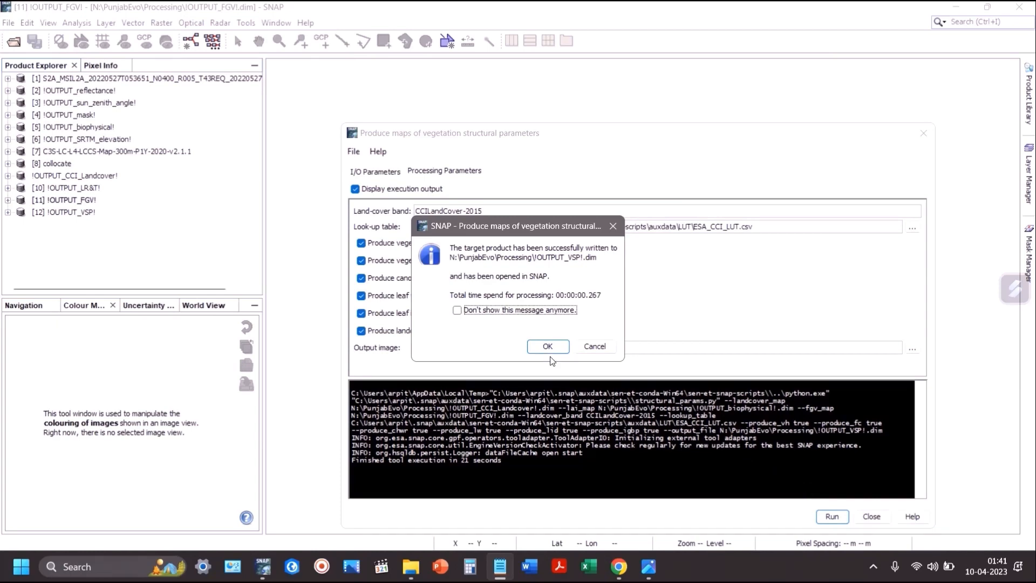
{"action": "left_click", "coordinate": [545, 347]}
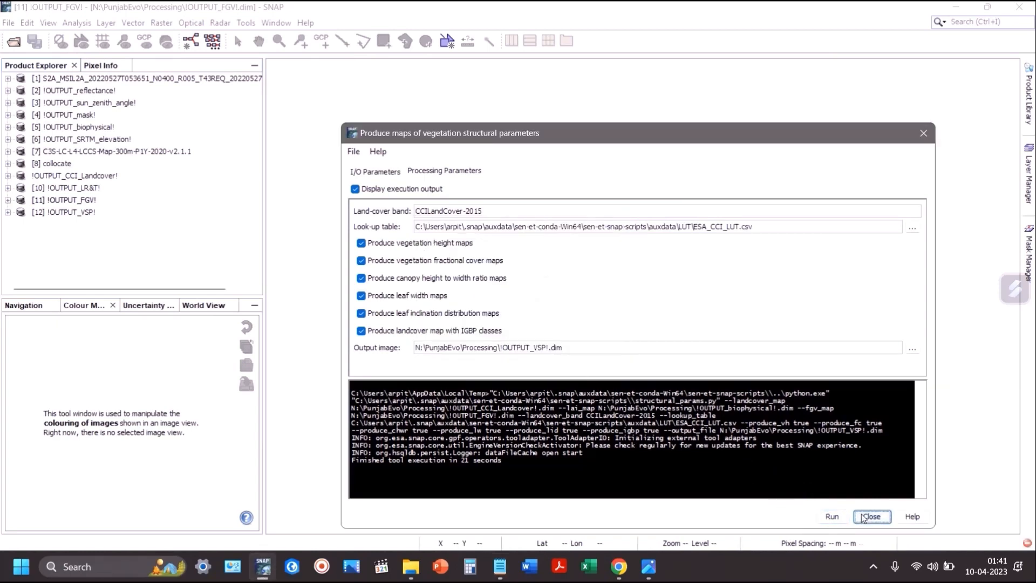
{"action": "left_click", "coordinate": [869, 517]}
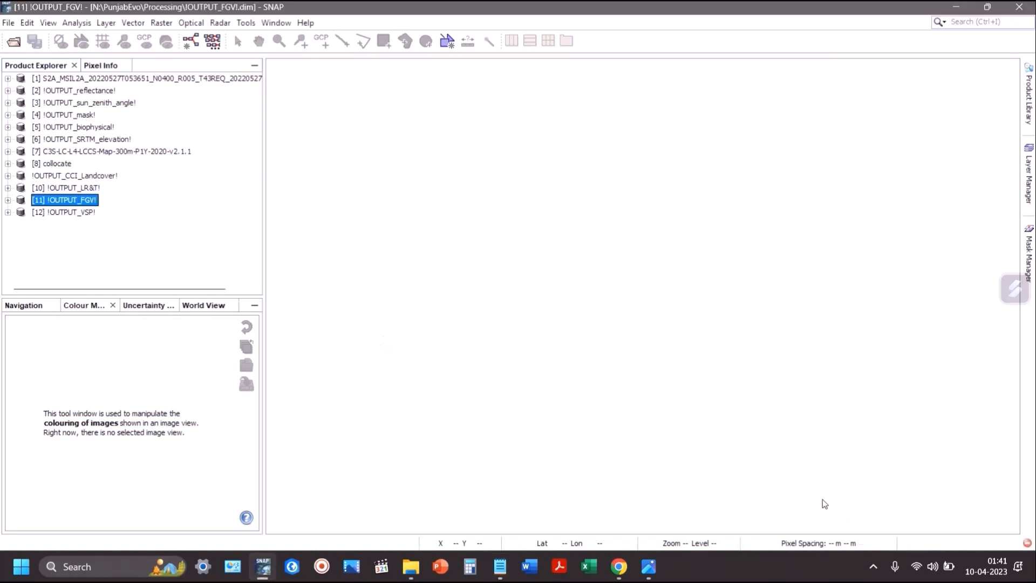
Step: Expand the bands of the !OUTPUT_VSP! product and open the veg_height band in an image view
{"action": "left_click", "coordinate": [8, 212]}
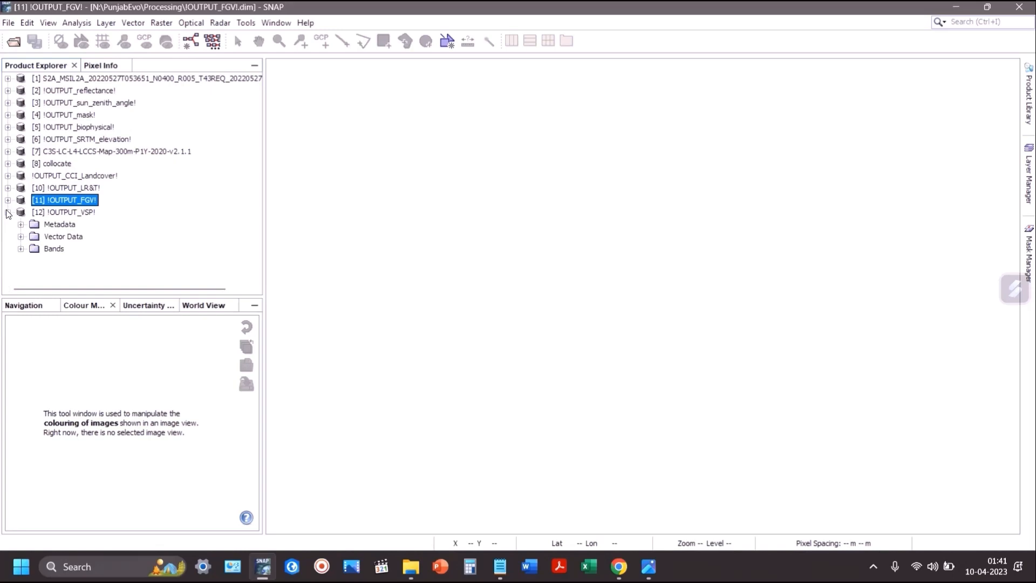
{"action": "left_click", "coordinate": [21, 249]}
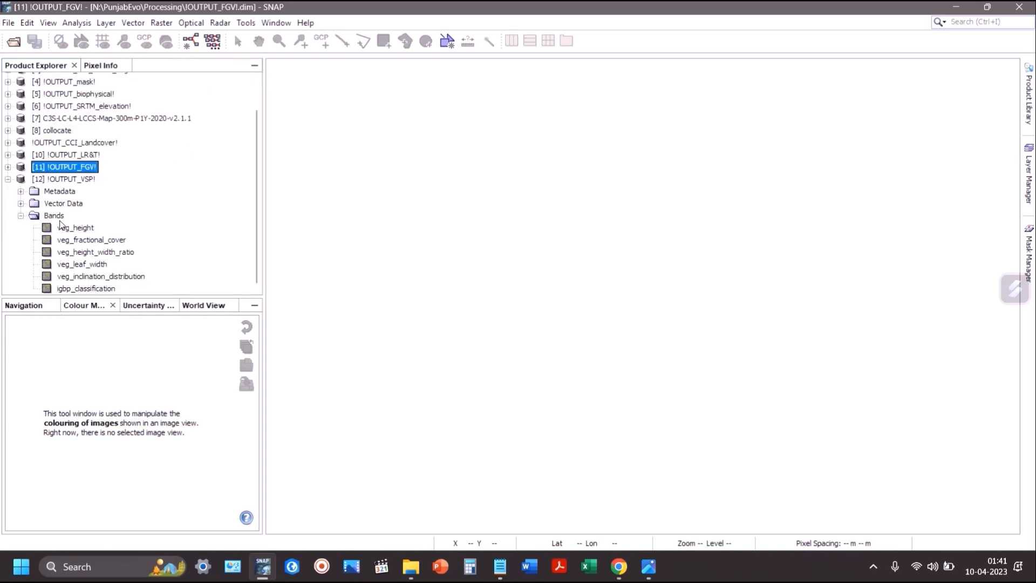
{"action": "double_click", "coordinate": [76, 228]}
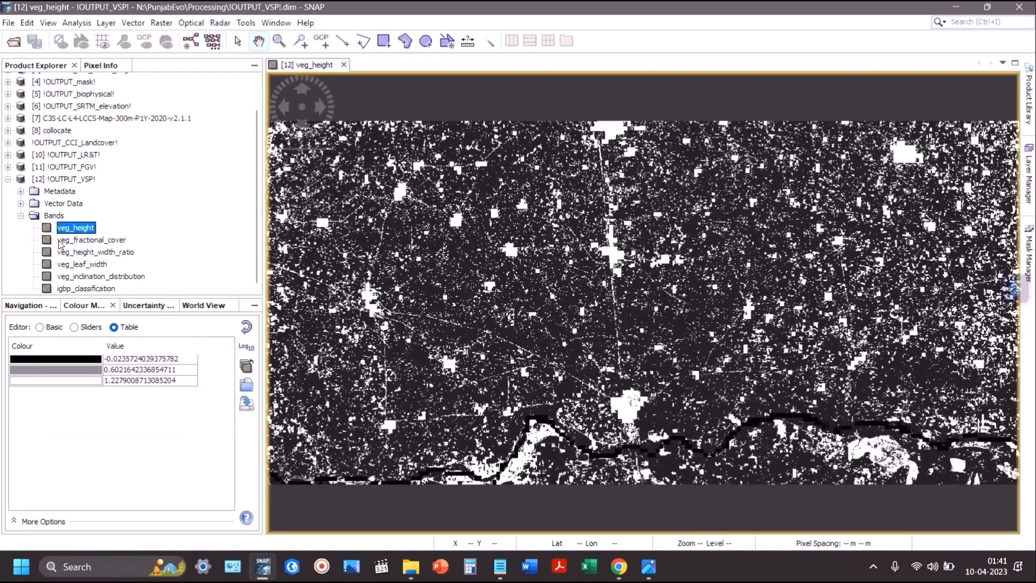
Step: Apply the classes_5_colors palette to the veg_height band and inspect its colour histogram and navigation overview
{"action": "left_click", "coordinate": [80, 327]}
{"action": "left_click", "coordinate": [55, 327]}
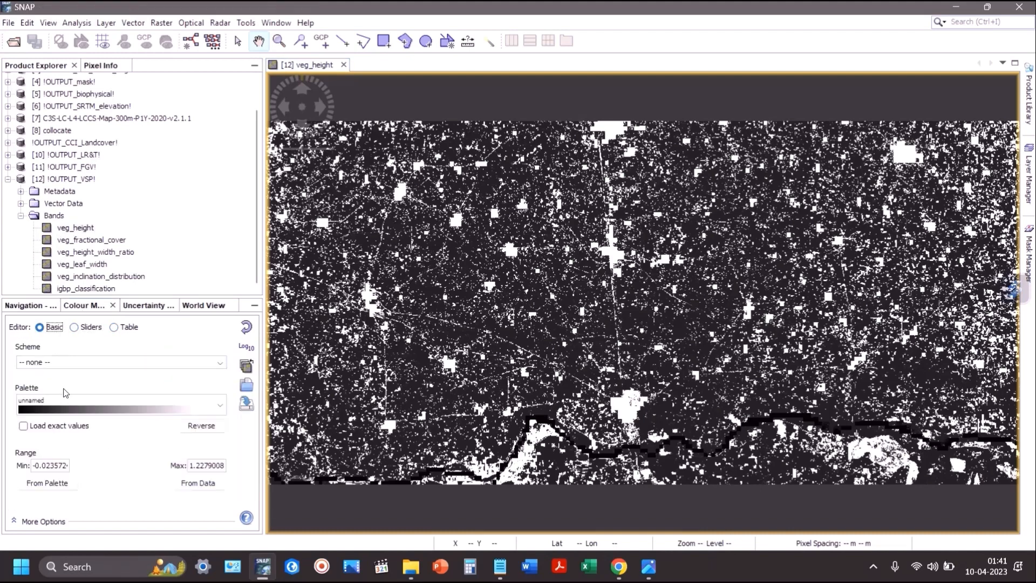
{"action": "left_click", "coordinate": [222, 406]}
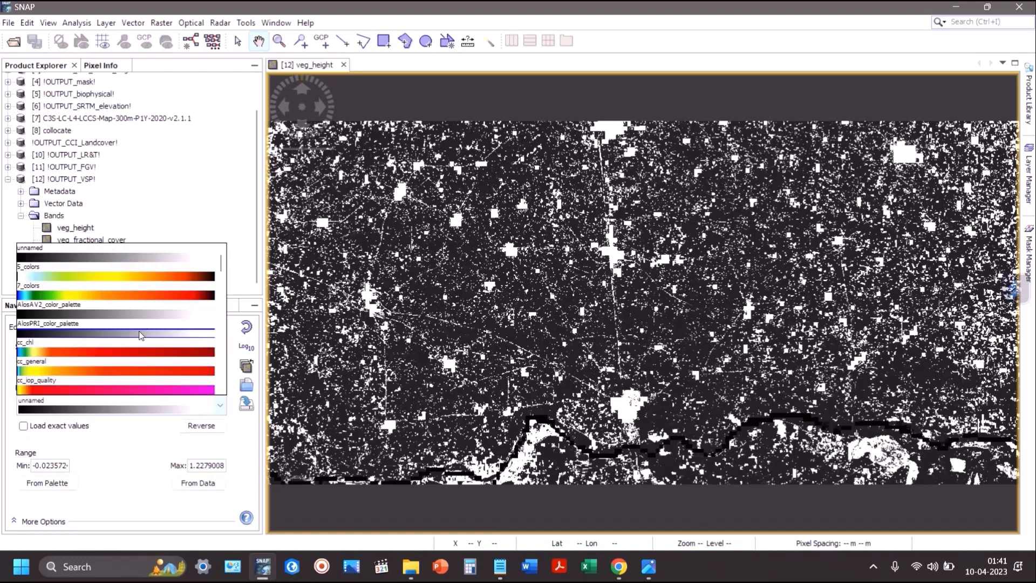
{"action": "scroll", "coordinate": [141, 335], "scroll_direction": "down", "scroll_amount": 2}
{"action": "left_click", "coordinate": [143, 388]}
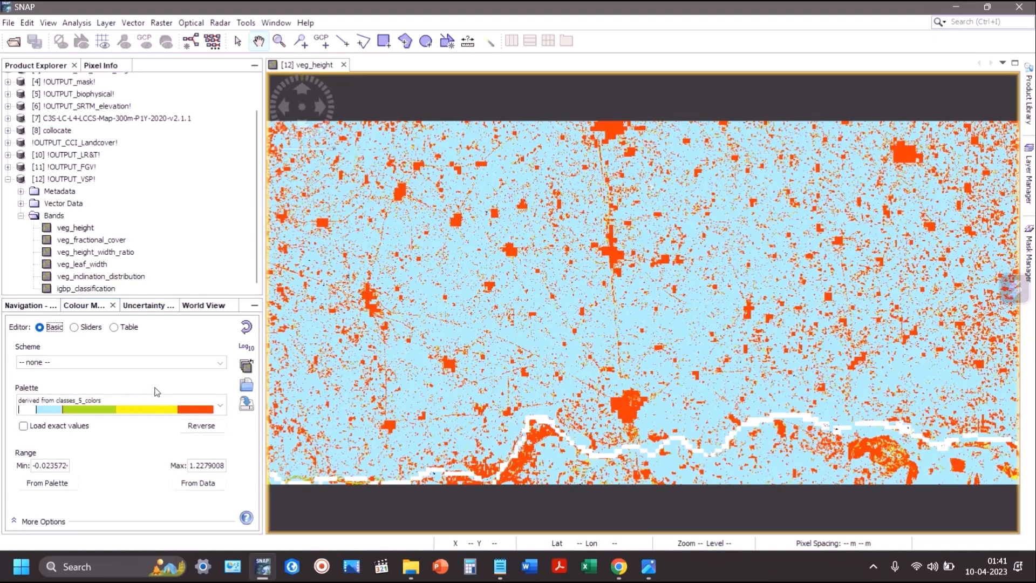
{"action": "left_click", "coordinate": [88, 328]}
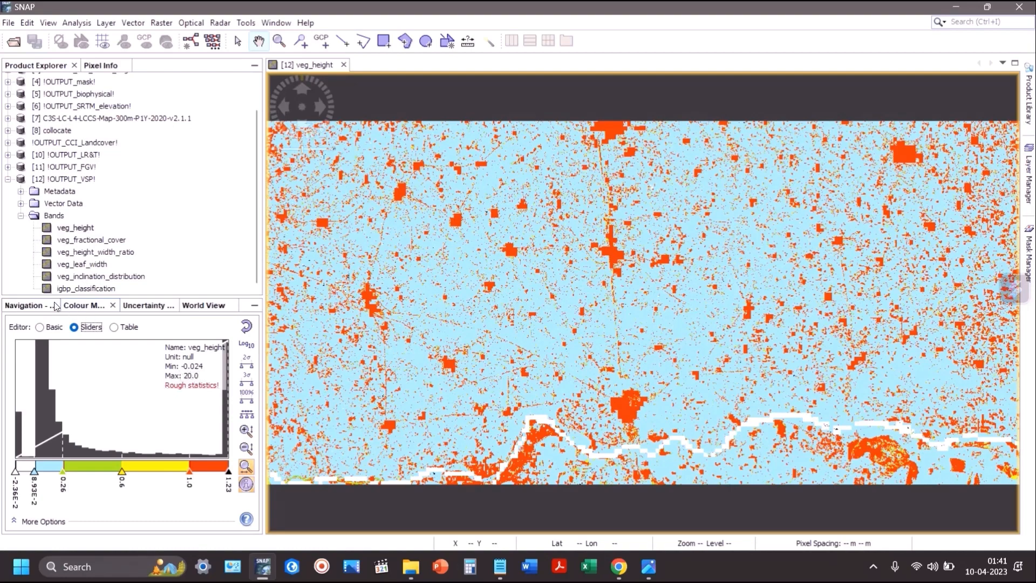
{"action": "left_click", "coordinate": [34, 305]}
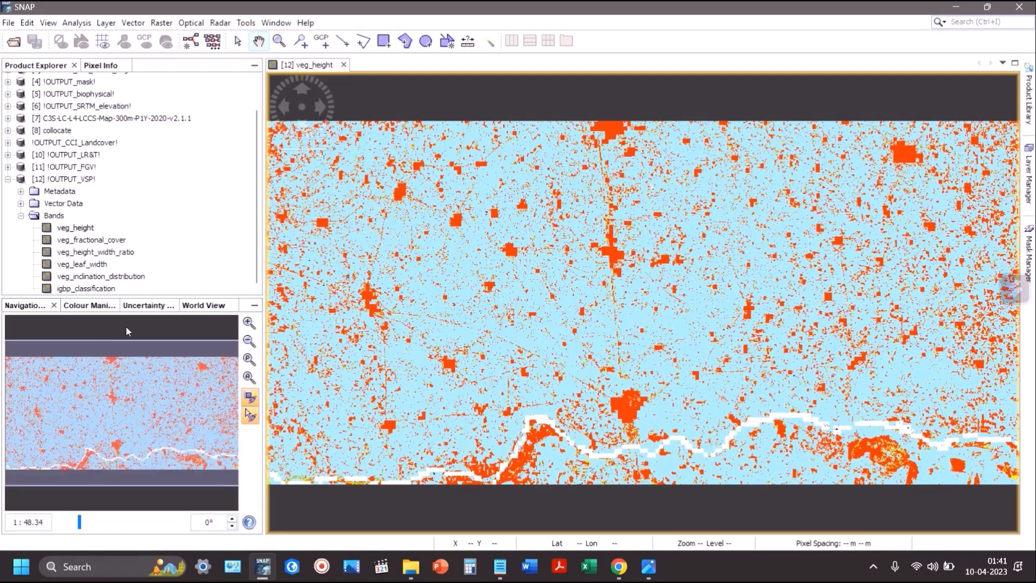
Step: Set the veg_height band's palette to AlosAV2_color_palette in the basic colour editor
{"action": "left_click", "coordinate": [87, 305]}
{"action": "left_click", "coordinate": [55, 327]}
{"action": "left_click", "coordinate": [90, 403]}
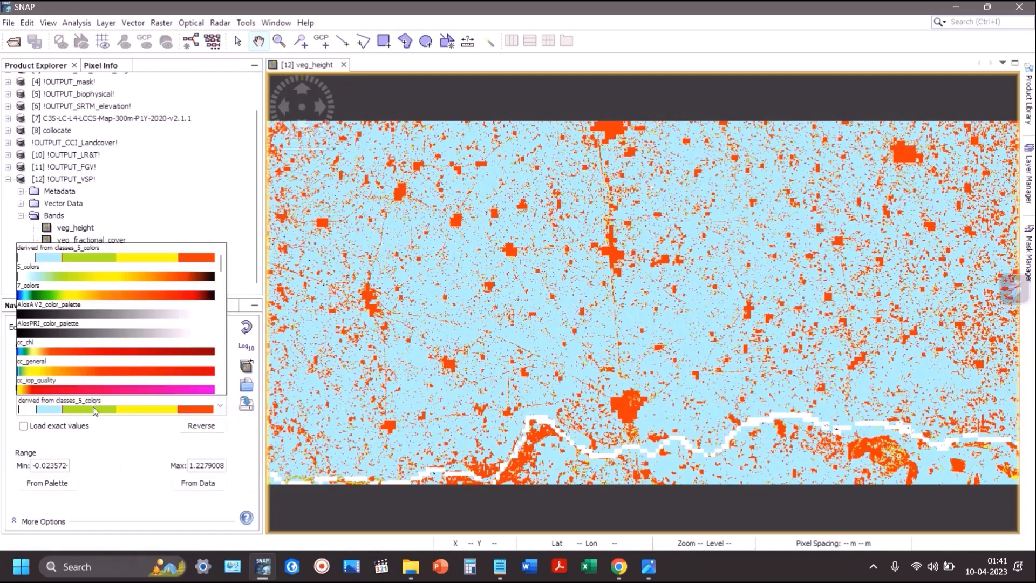
{"action": "left_click", "coordinate": [107, 318]}
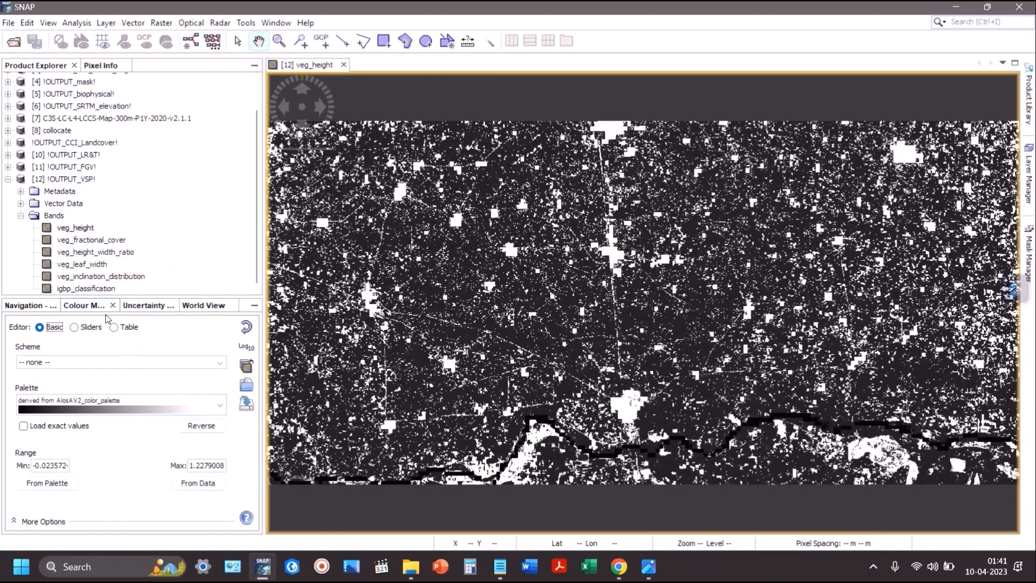
Step: Open the veg_fractional_cover band and apply the cc_general palette to it
{"action": "double_click", "coordinate": [89, 241]}
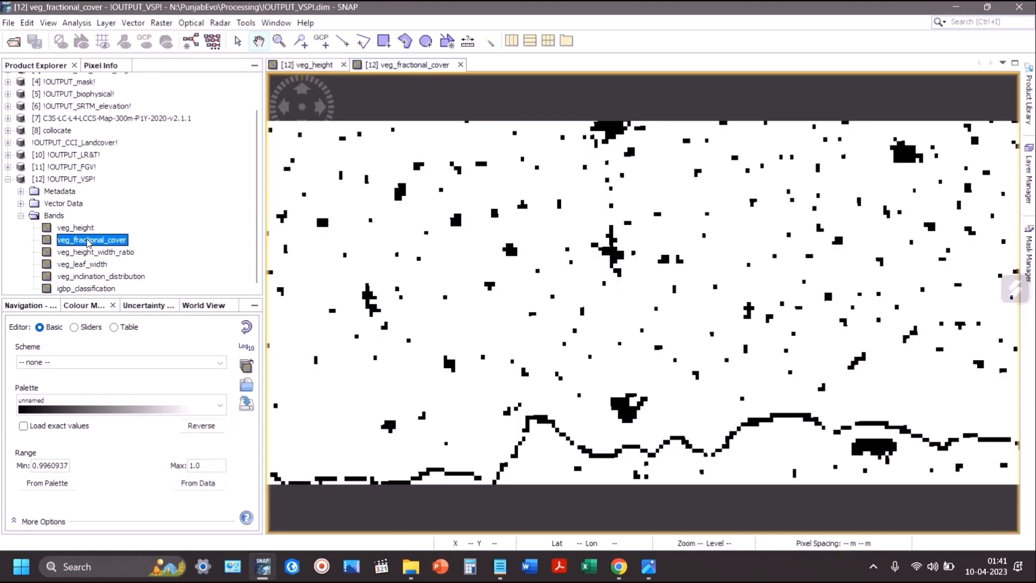
{"action": "left_click", "coordinate": [89, 405]}
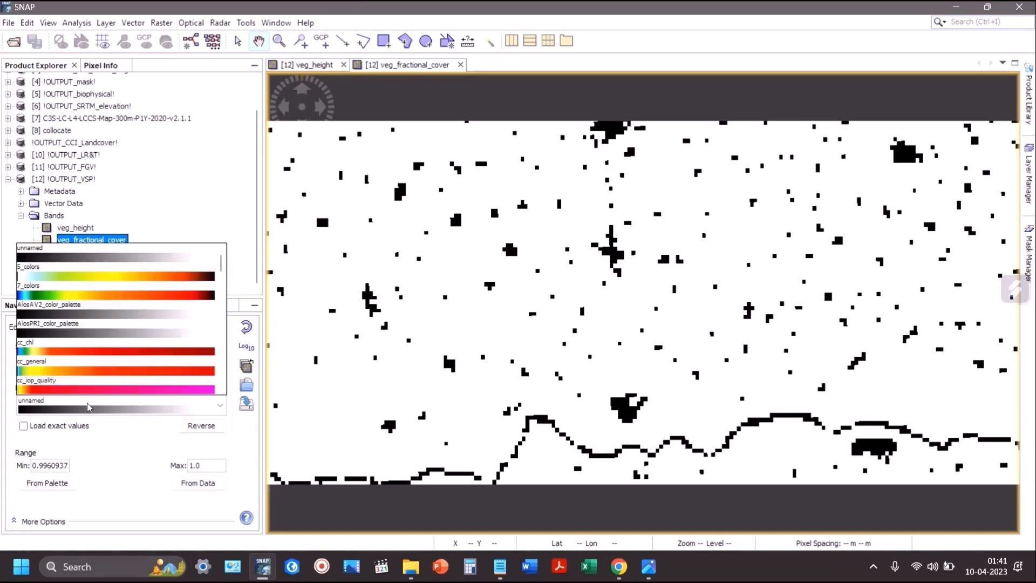
{"action": "left_click", "coordinate": [88, 362]}
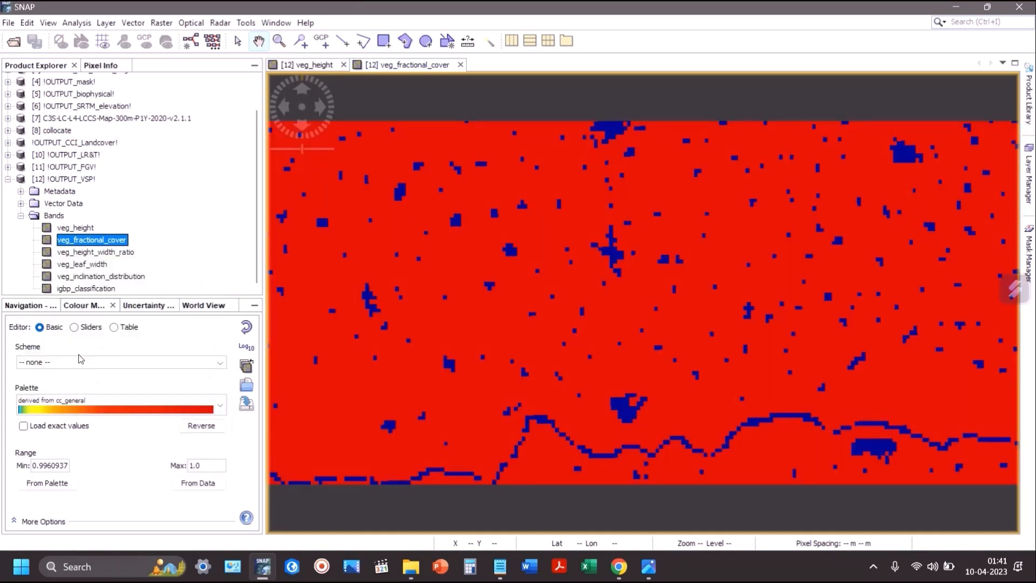
Step: Inspect the veg_fractional_cover band's colour histogram and navigation overview, and return to the basic colour editor
{"action": "left_click", "coordinate": [75, 327]}
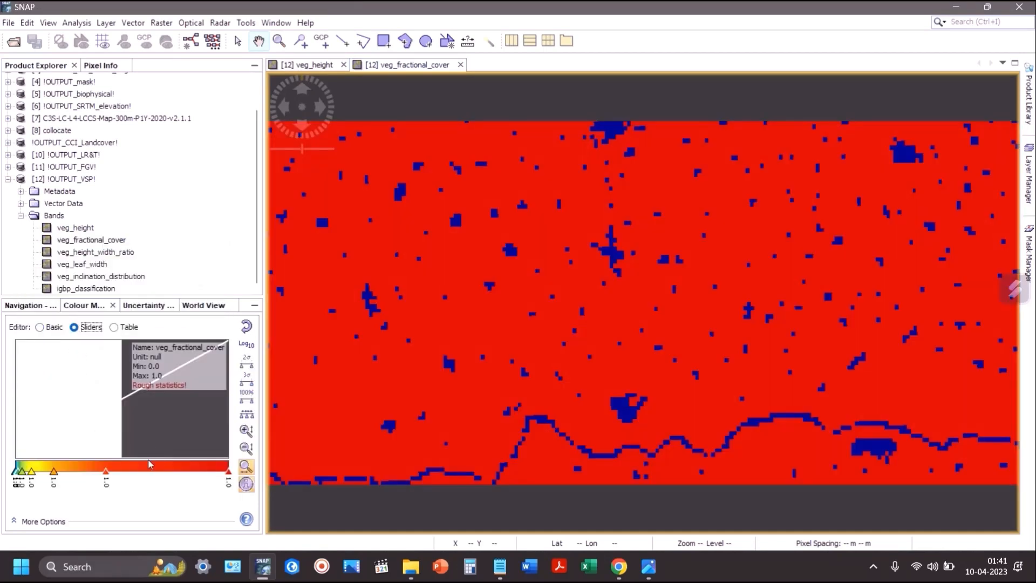
{"action": "left_click", "coordinate": [51, 327]}
{"action": "left_click", "coordinate": [50, 305]}
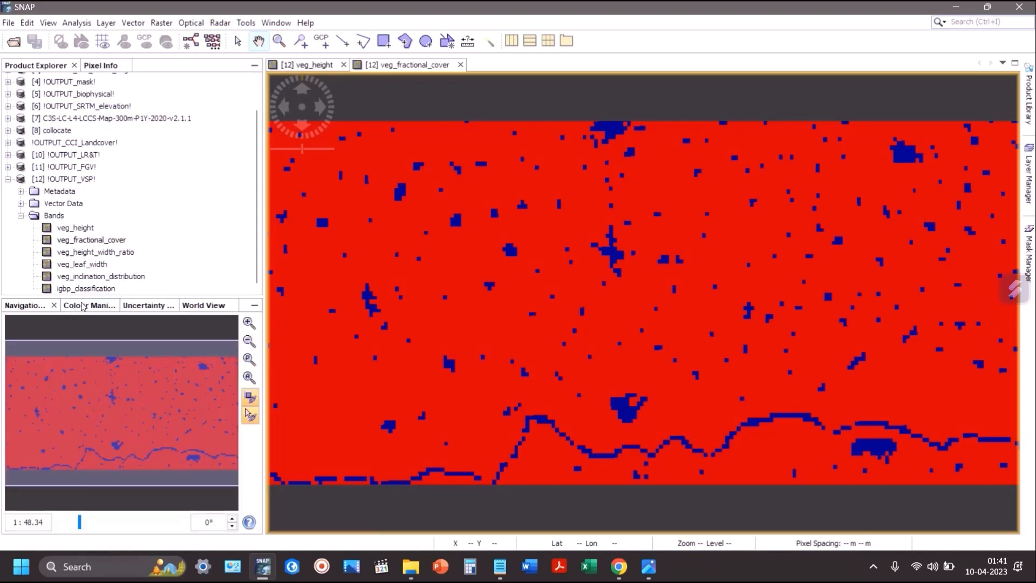
{"action": "left_click", "coordinate": [79, 305]}
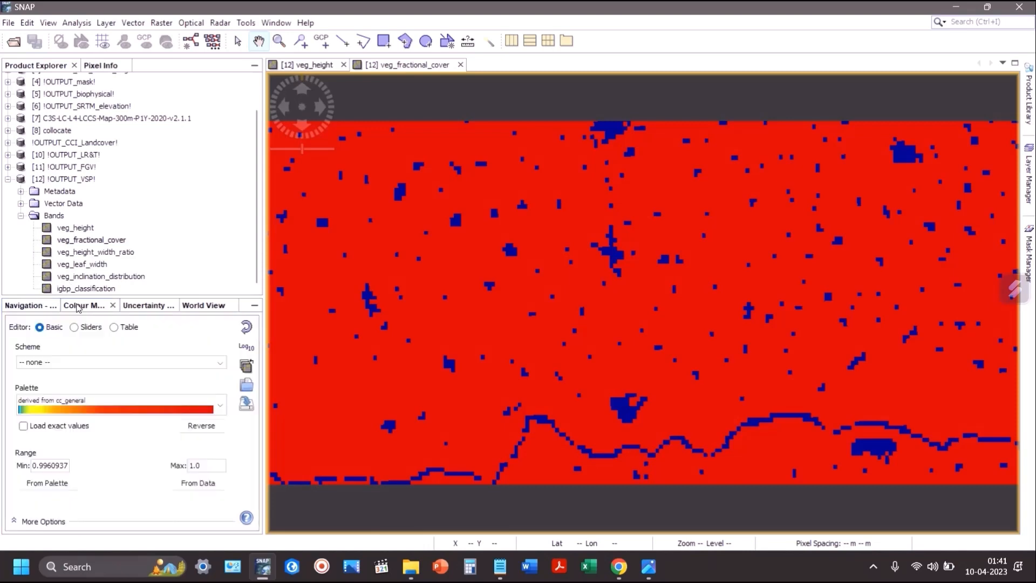
Step: Try AlosAV2_color_palette on the veg_fractional_cover band and switch its palette to AlosPRI_color_palette
{"action": "left_click", "coordinate": [96, 408]}
{"action": "left_click", "coordinate": [94, 314]}
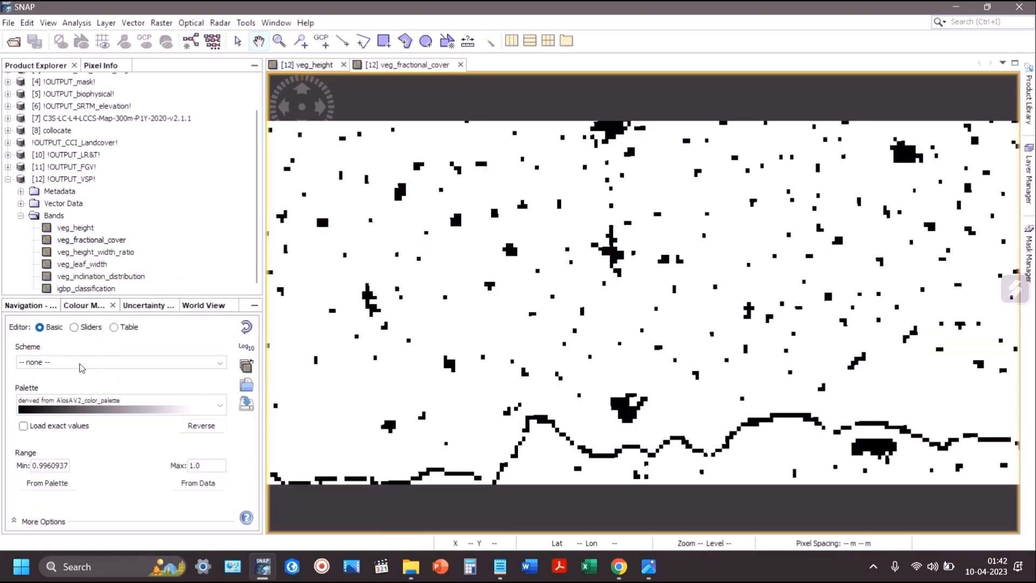
{"action": "left_click", "coordinate": [82, 403]}
{"action": "left_click", "coordinate": [82, 334]}
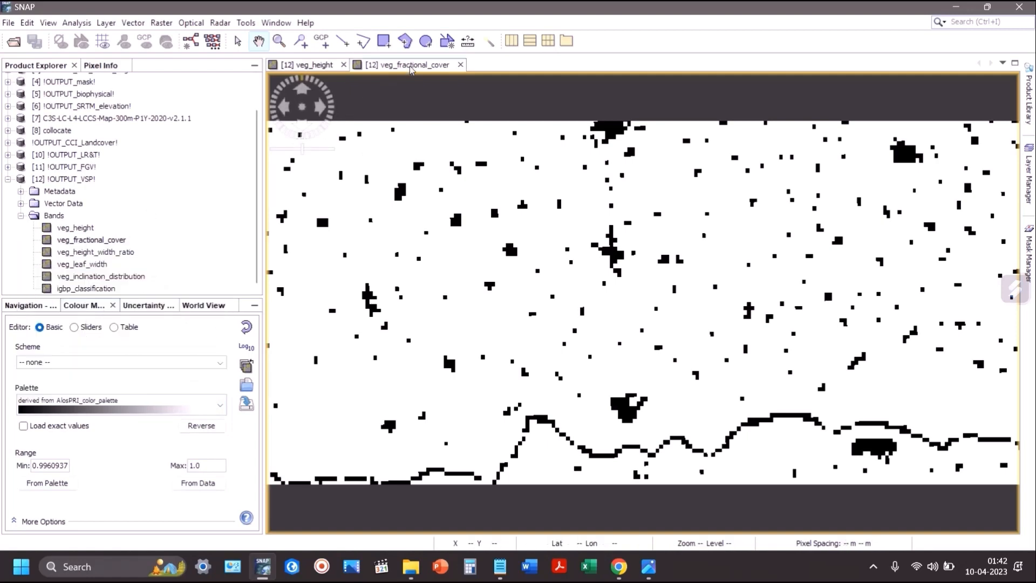
Step: Open the veg_height_width_ratio, veg_leaf_width and veg_inclination_distribution bands in separate image views
{"action": "double_click", "coordinate": [96, 256]}
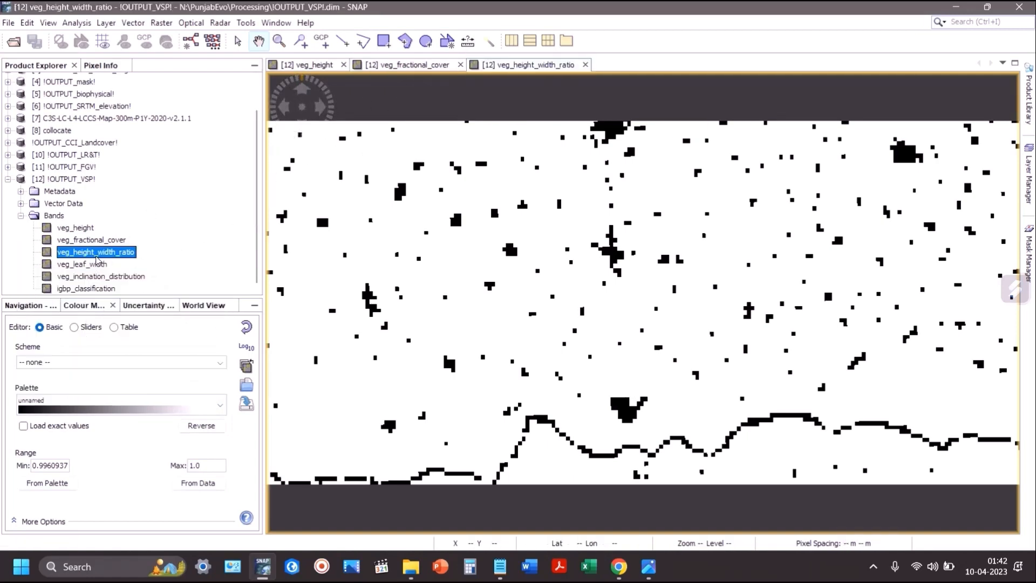
{"action": "double_click", "coordinate": [94, 266]}
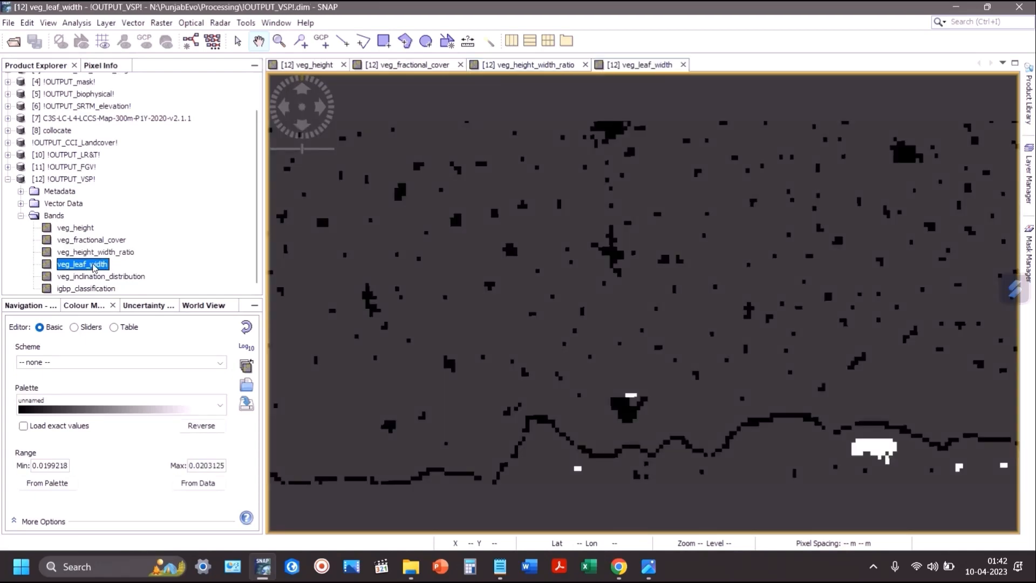
{"action": "double_click", "coordinate": [92, 277]}
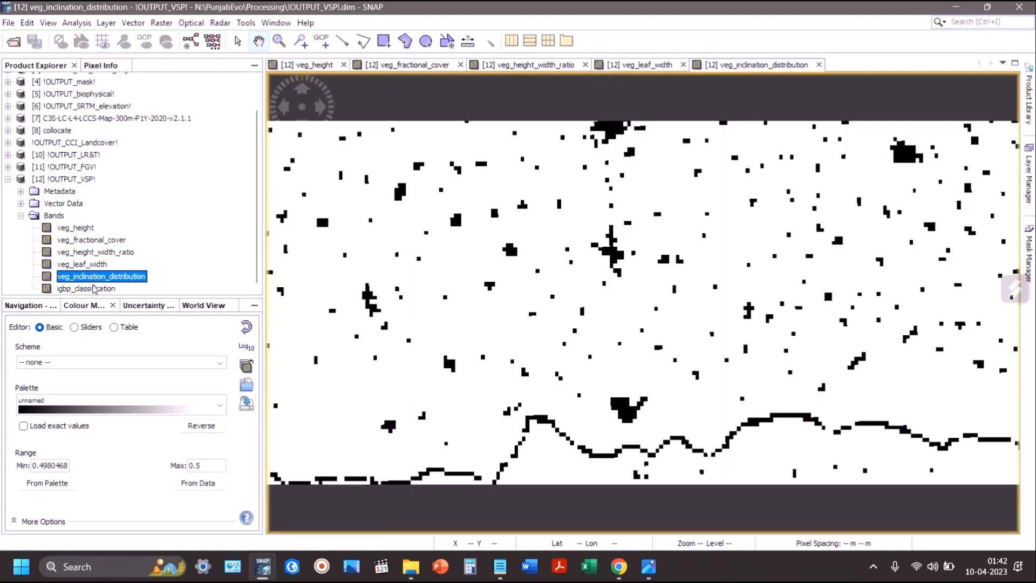
Step: Open the igbp_classification band and examine its colour histogram and colour value table
{"action": "double_click", "coordinate": [94, 289]}
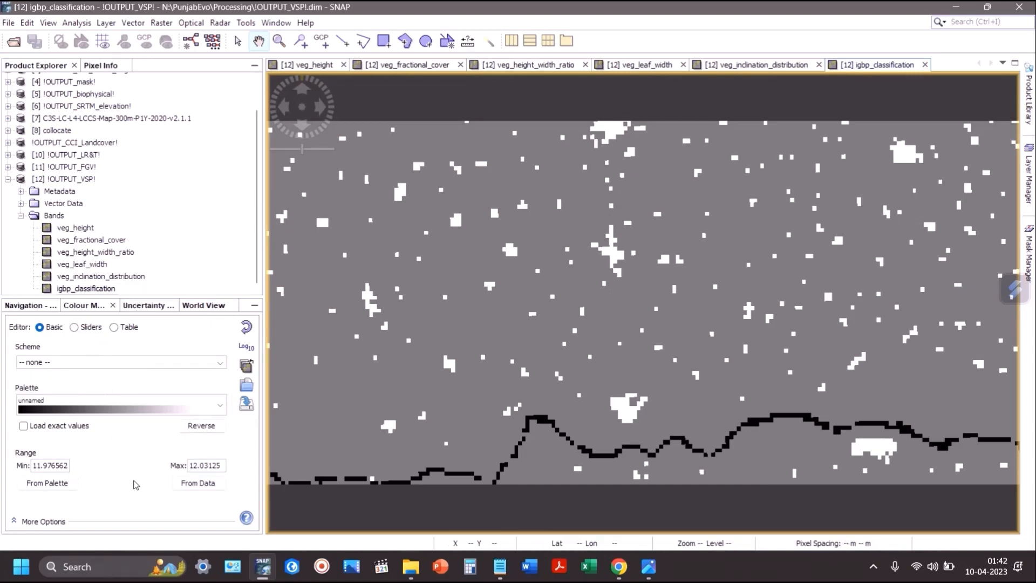
{"action": "left_click", "coordinate": [97, 330]}
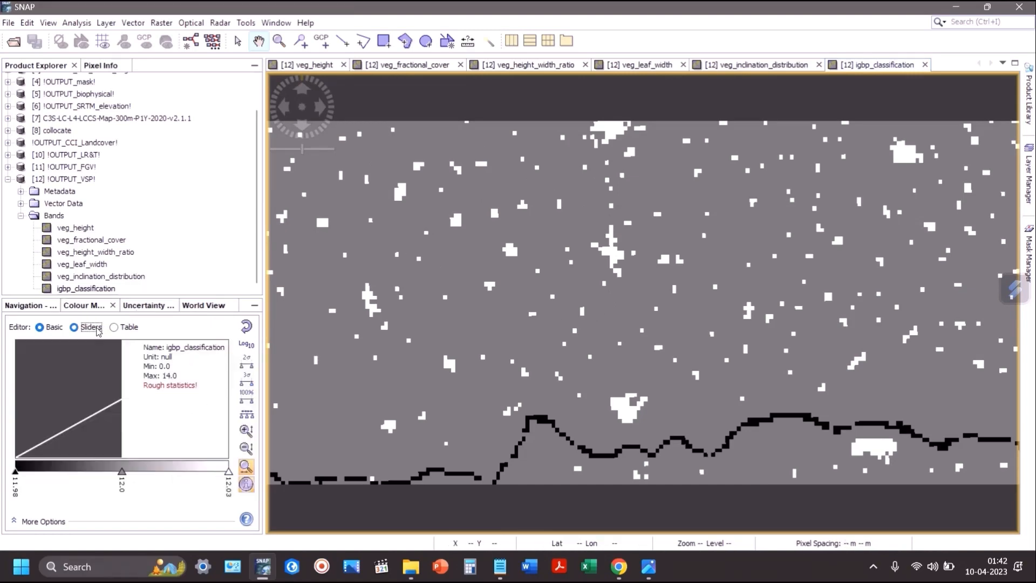
{"action": "left_click", "coordinate": [129, 328]}
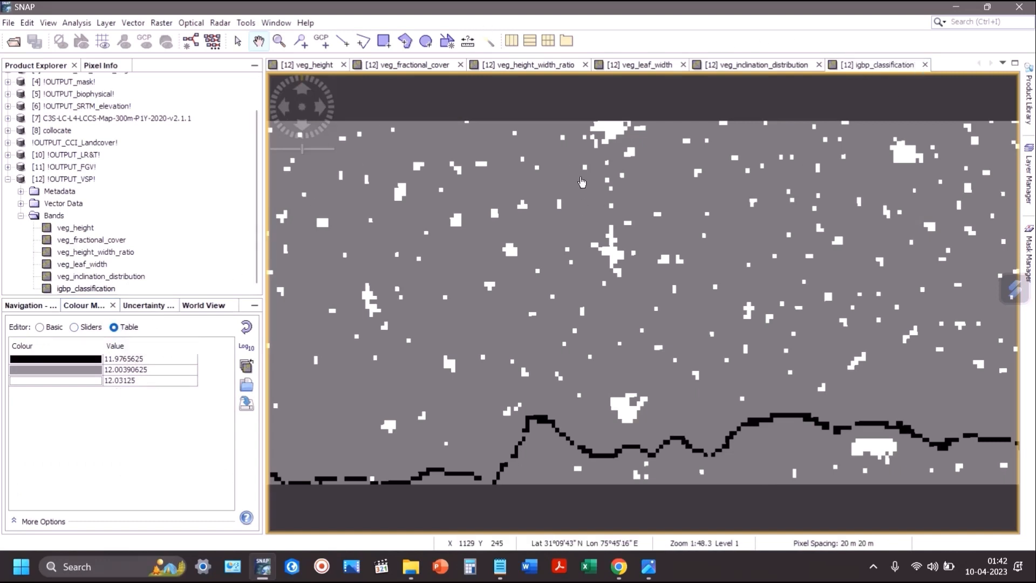
Step: Tile the six open vegetation band views evenly, and close all of them
{"action": "left_click", "coordinate": [265, 22]}
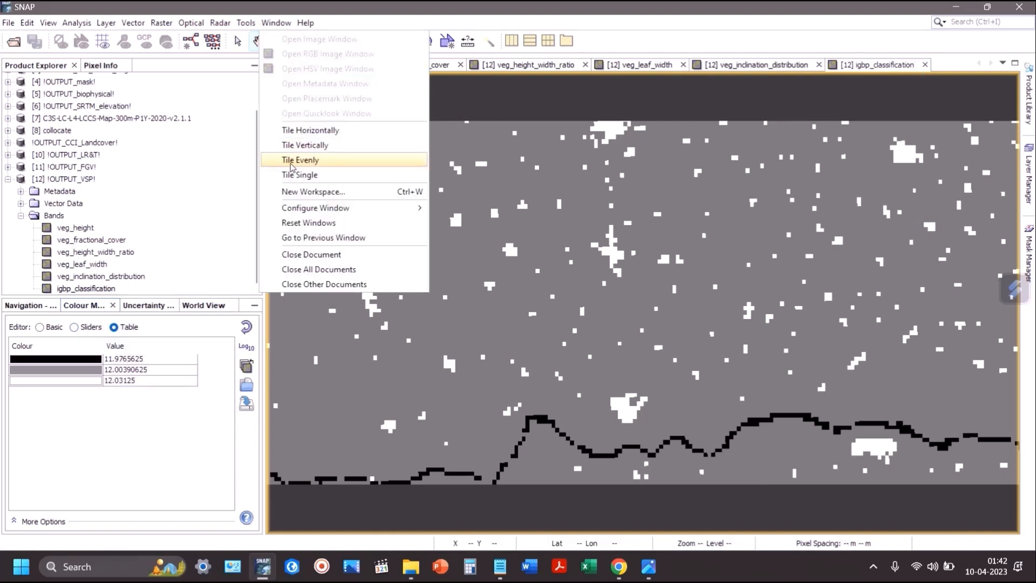
{"action": "left_click", "coordinate": [448, 133]}
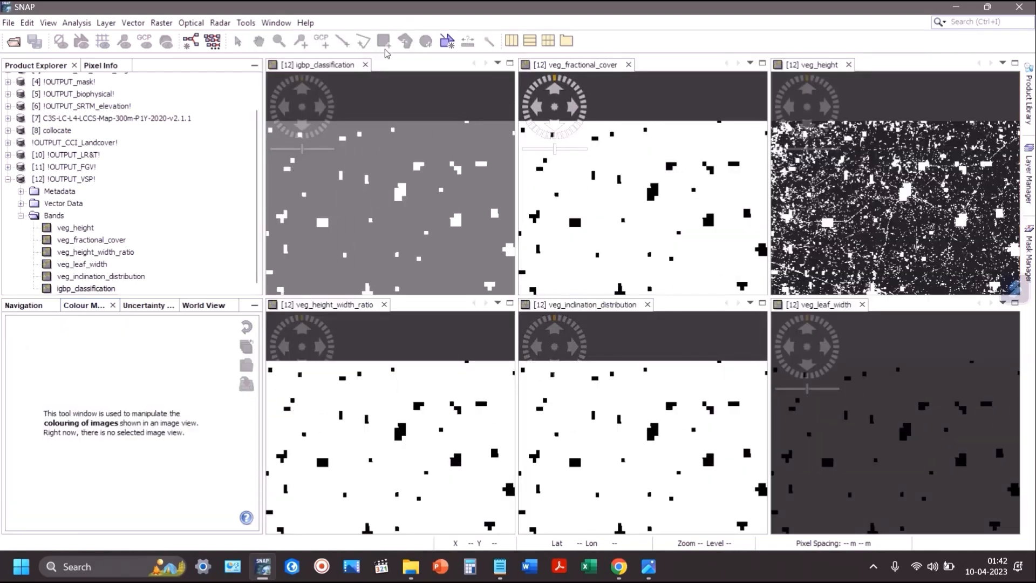
{"action": "left_click", "coordinate": [367, 66]}
{"action": "left_click", "coordinate": [366, 65]}
{"action": "left_click", "coordinate": [373, 65]}
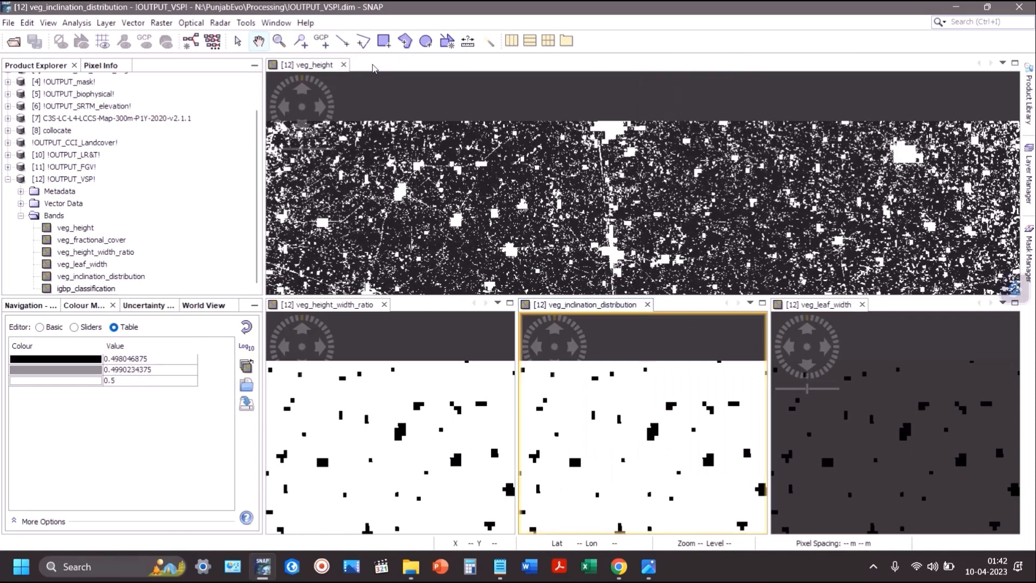
{"action": "left_click", "coordinate": [344, 65]}
{"action": "left_click", "coordinate": [384, 65]}
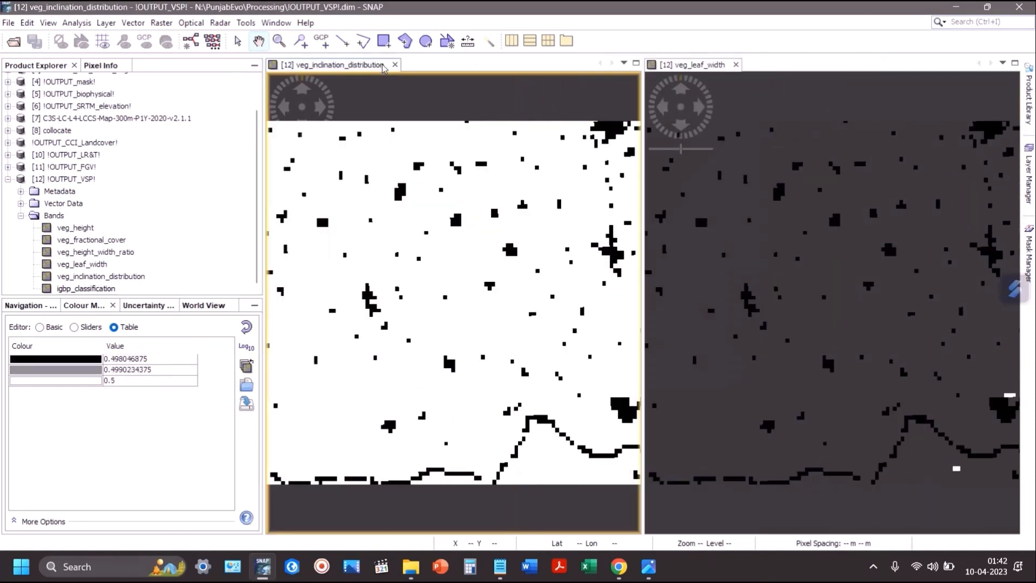
{"action": "left_click", "coordinate": [399, 65]}
{"action": "left_click", "coordinate": [356, 65]}
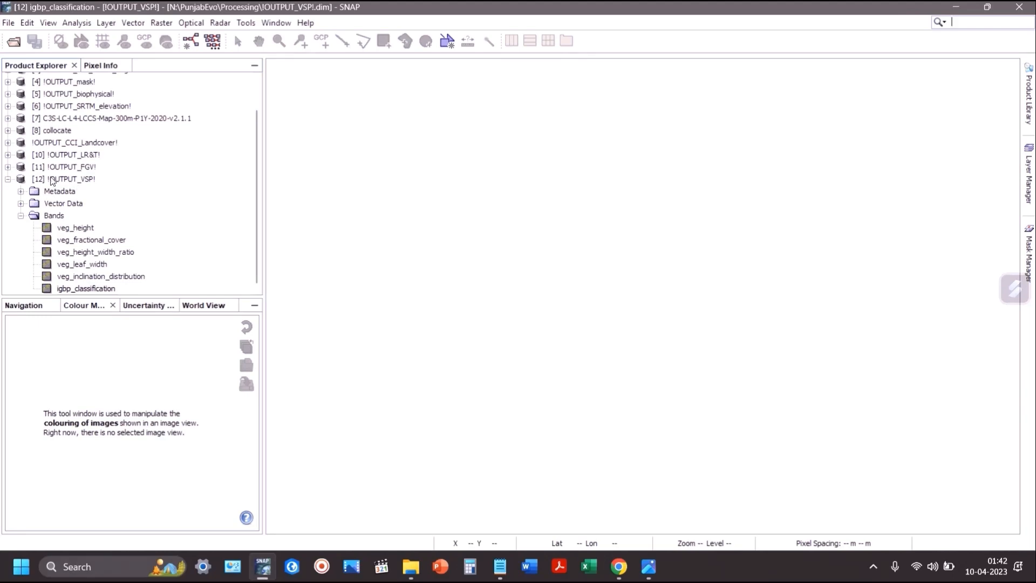
{"action": "left_click", "coordinate": [9, 179]}
{"action": "key", "text": "alt+Tab"}
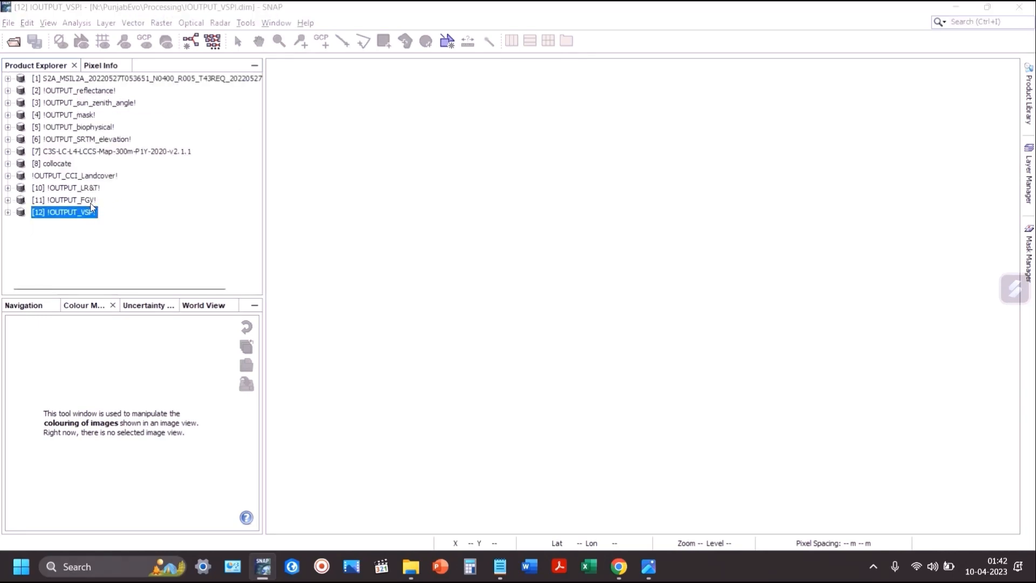
{"action": "key", "text": "Tab"}
{"action": "key", "text": "Tab"}
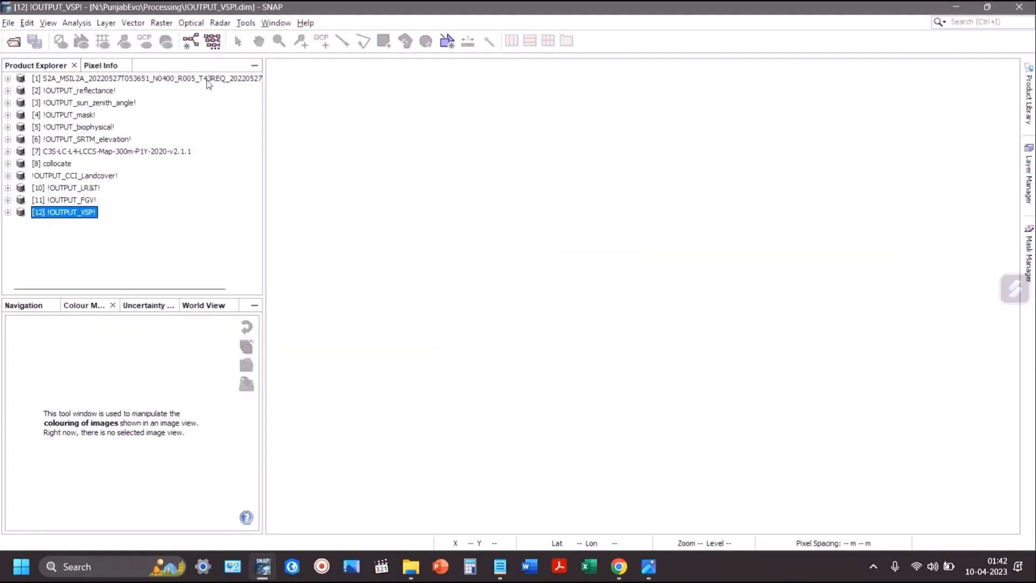
Step: Start SEN-ET's Estimate aerodynamic roughness with !OUTPUT_biophysical! as the plant biophysical properties product and !OUTPUT_VSP! as the vegetation structural parameters product
{"action": "left_click", "coordinate": [198, 23]}
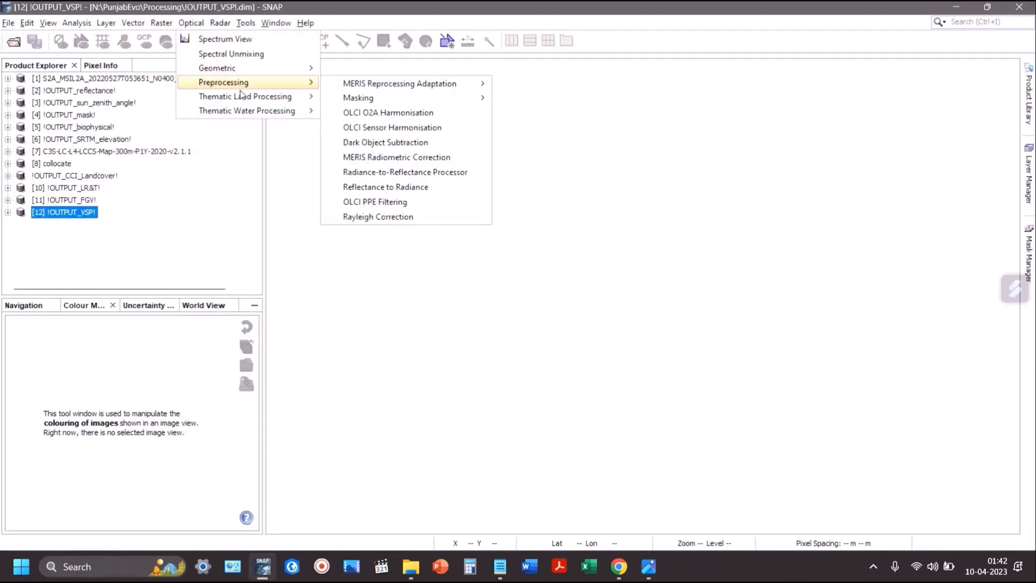
{"action": "mouse_move", "coordinate": [243, 96]}
{"action": "mouse_move", "coordinate": [490, 170]}
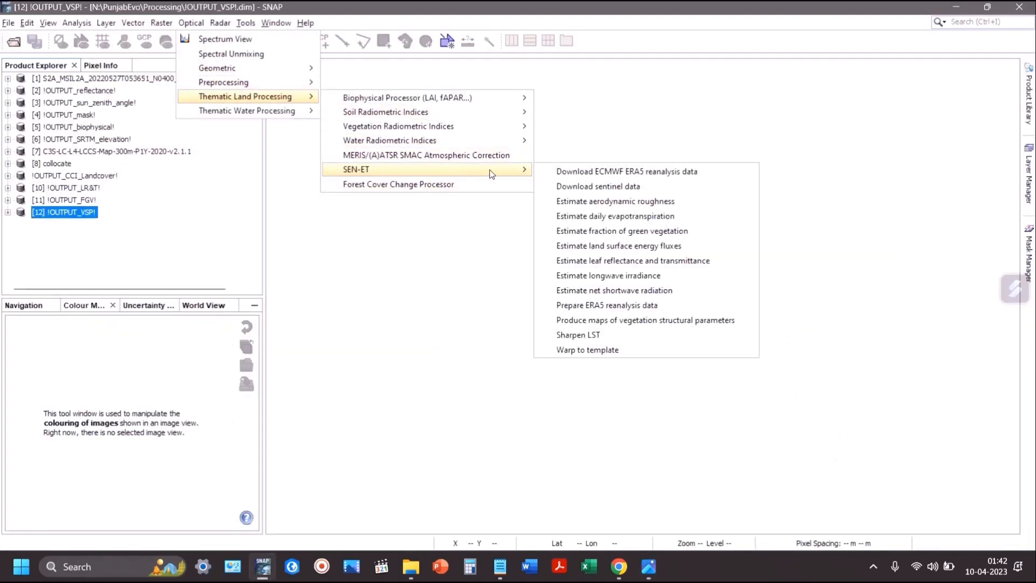
{"action": "left_click", "coordinate": [654, 200]}
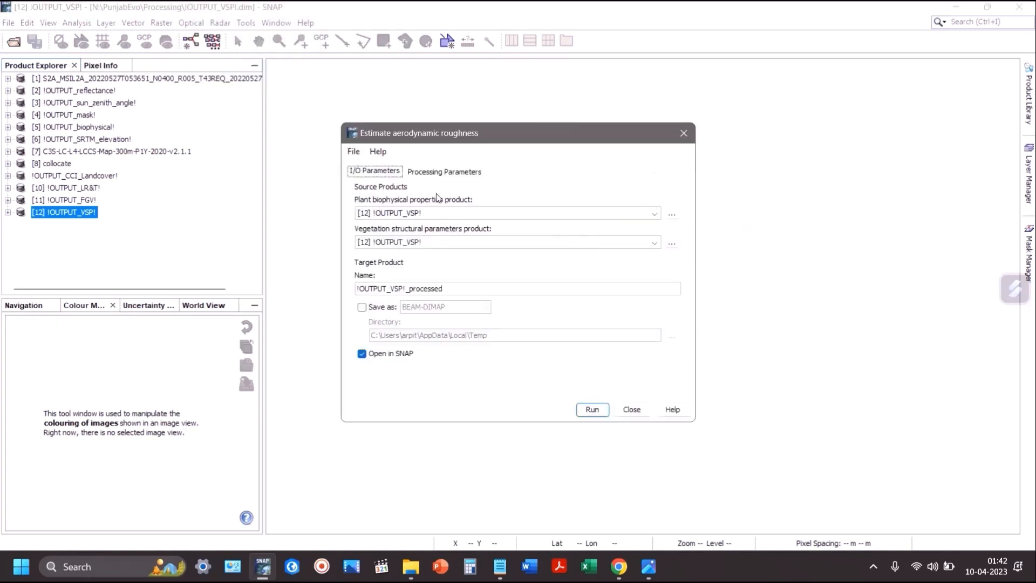
{"action": "left_click", "coordinate": [386, 215]}
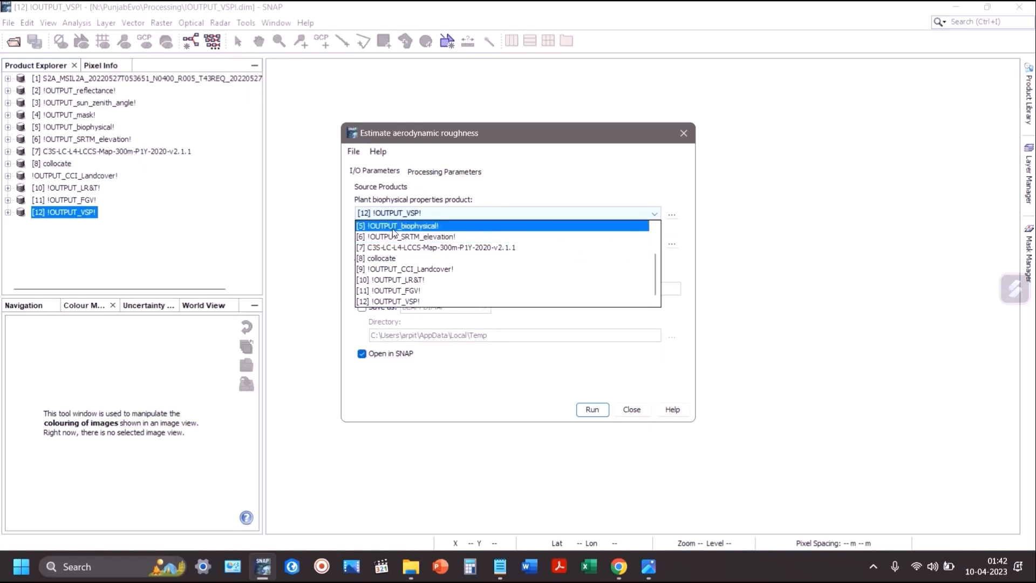
{"action": "left_click", "coordinate": [392, 229]}
{"action": "left_click", "coordinate": [389, 243]}
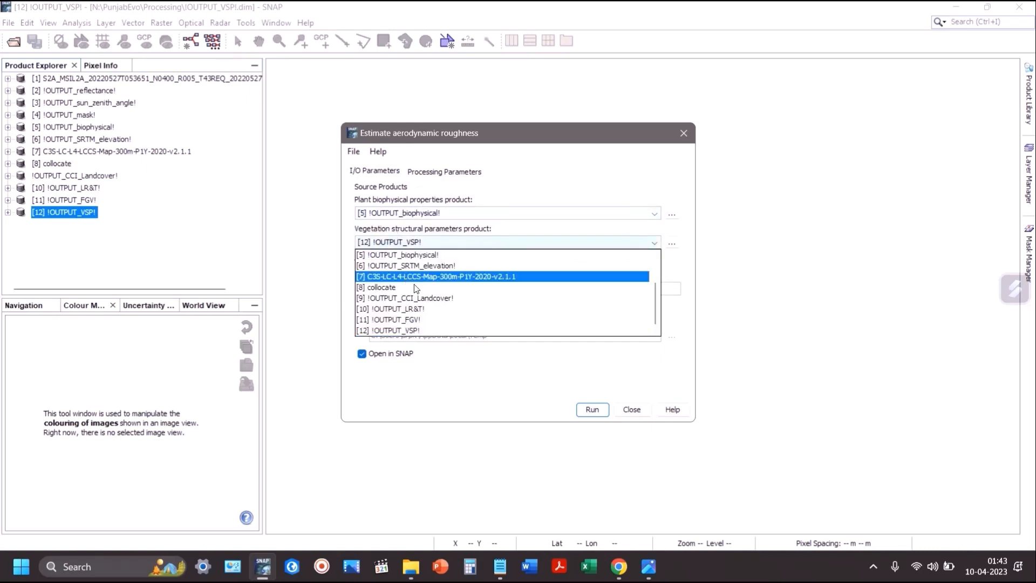
{"action": "left_click", "coordinate": [436, 244]}
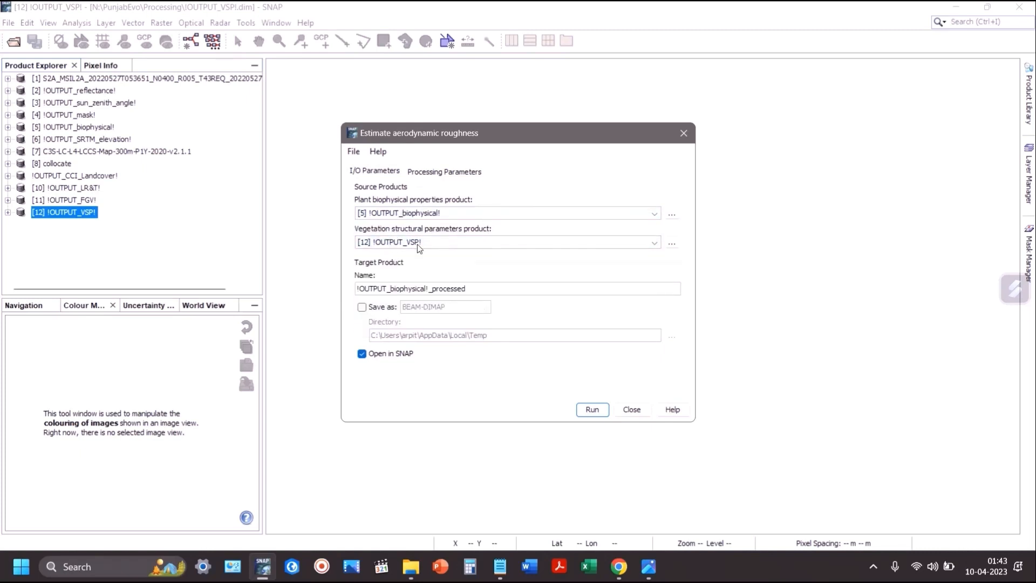
Step: Name the target product !OUTPUT_AeroRough! and copy that name for reuse
{"action": "left_click_drag", "start_coordinate": [392, 291], "coordinate": [427, 288]}
{"action": "type", "text": "AeroRough"}
{"action": "key", "text": "shift+End"}
{"action": "key", "text": "Delete"}
{"action": "key", "text": "ctrl+a"}
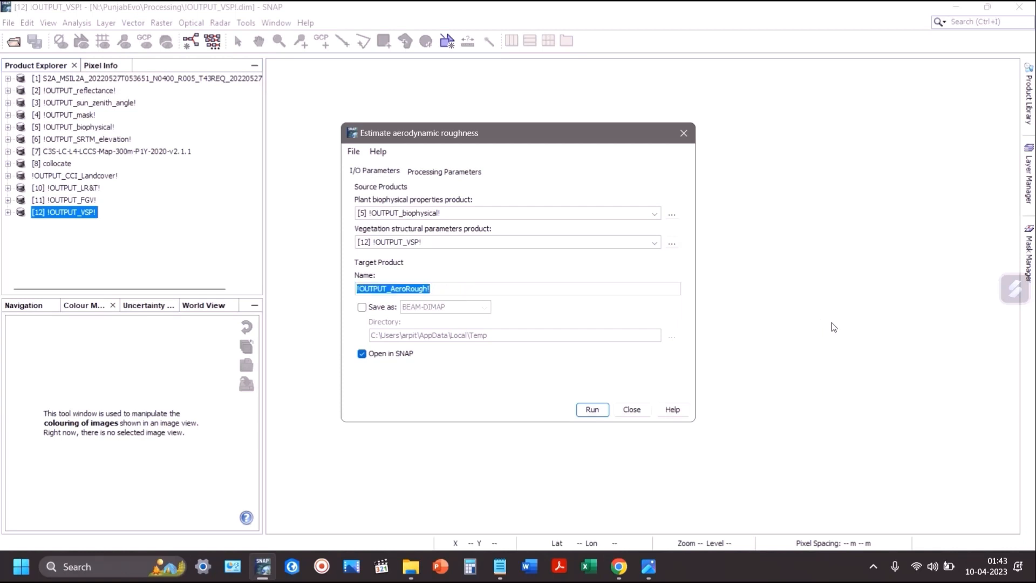
Step: Enable saving the target product as BEAM-DIMAP in the N:\PunjabEvo\Processing directory
{"action": "left_click", "coordinate": [361, 307]}
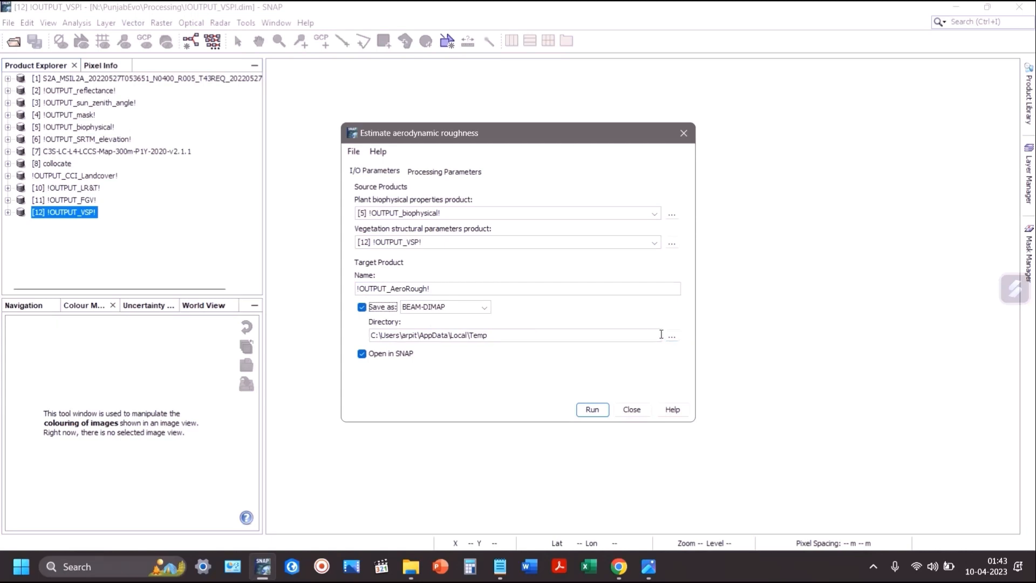
{"action": "left_click", "coordinate": [672, 336]}
{"action": "left_click", "coordinate": [356, 264]}
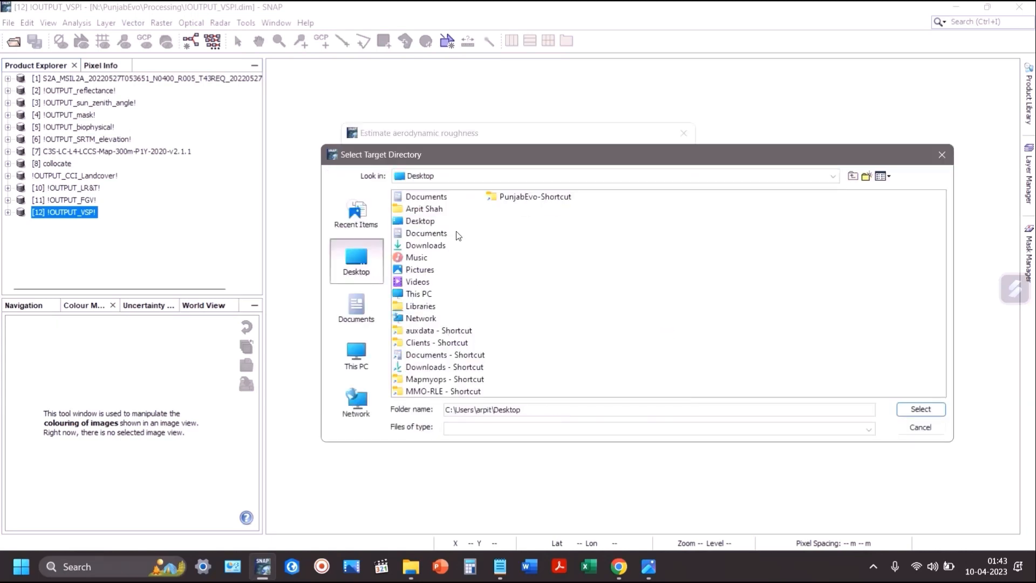
{"action": "double_click", "coordinate": [498, 197]}
{"action": "double_click", "coordinate": [418, 197]}
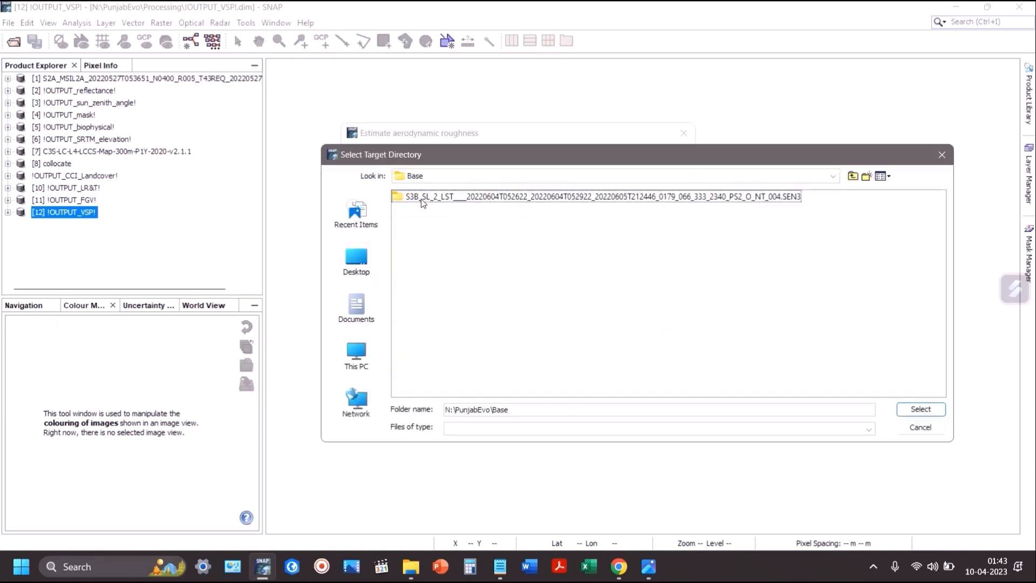
{"action": "left_click", "coordinate": [853, 176]}
{"action": "double_click", "coordinate": [427, 208]}
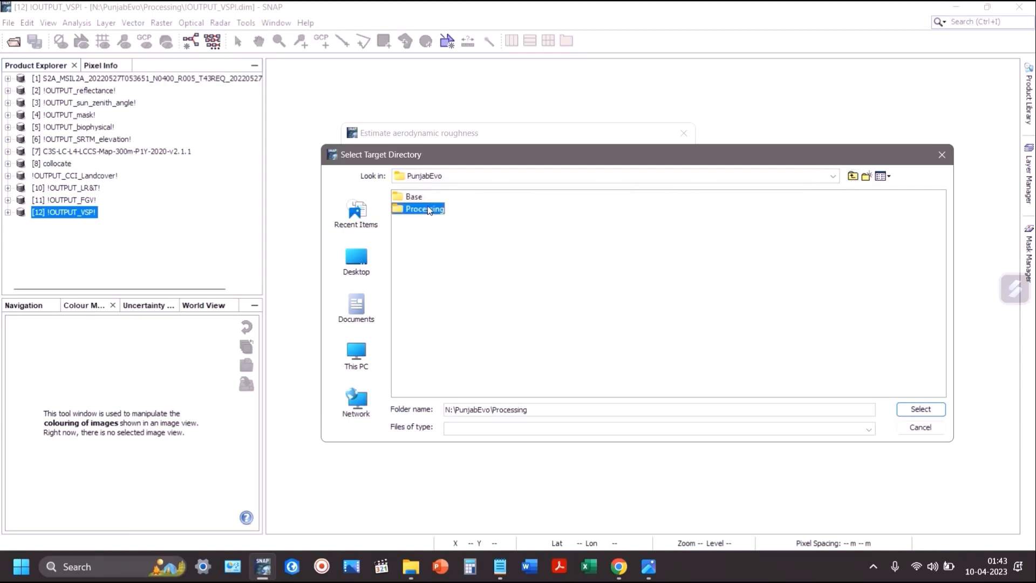
{"action": "left_click", "coordinate": [911, 413]}
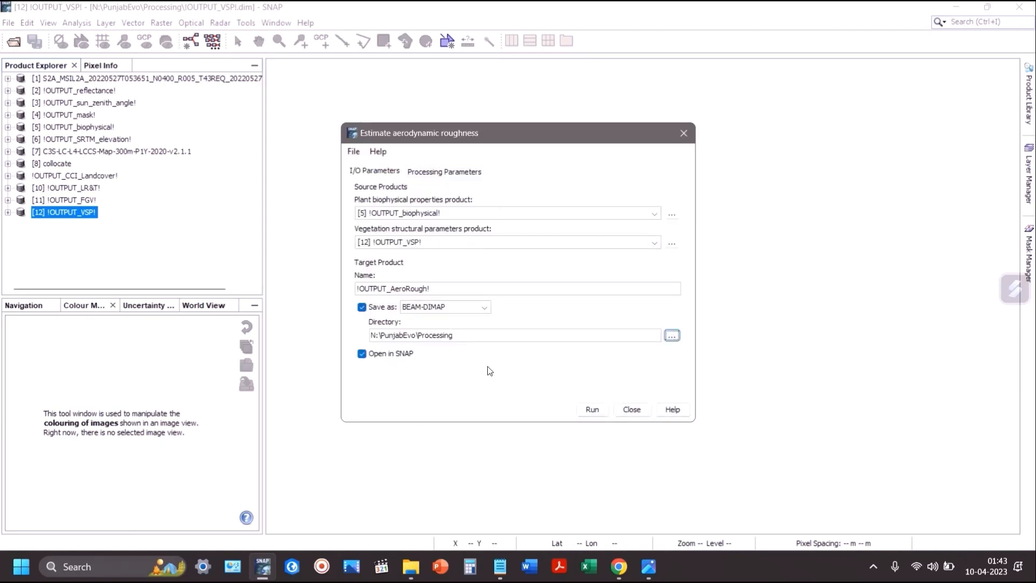
Step: Enable display of execution output in the aerodynamic roughness processing parameters and widen the dialog
{"action": "left_click", "coordinate": [458, 173]}
{"action": "left_click", "coordinate": [400, 190]}
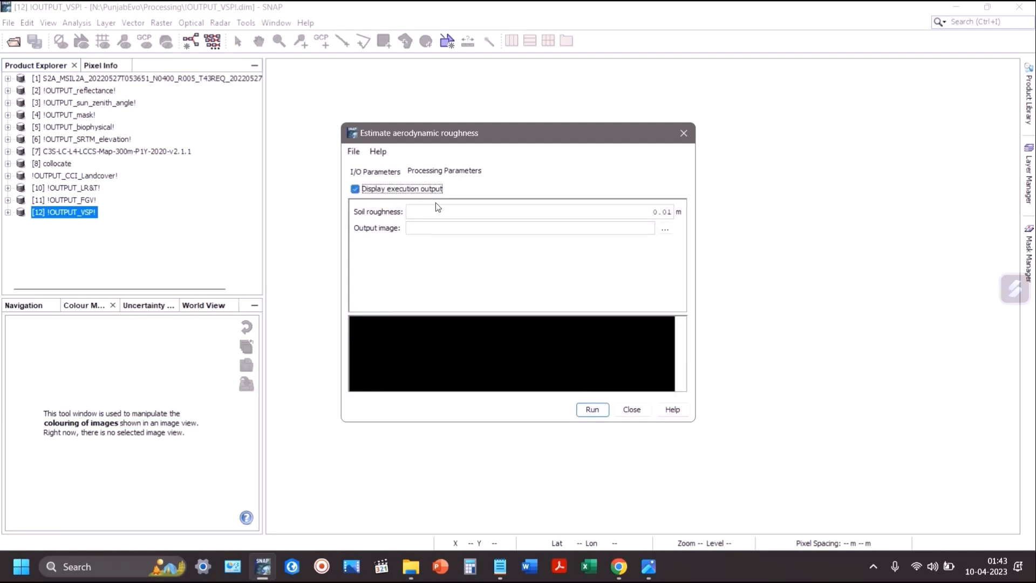
{"action": "left_click_drag", "start_coordinate": [696, 299], "coordinate": [877, 282]}
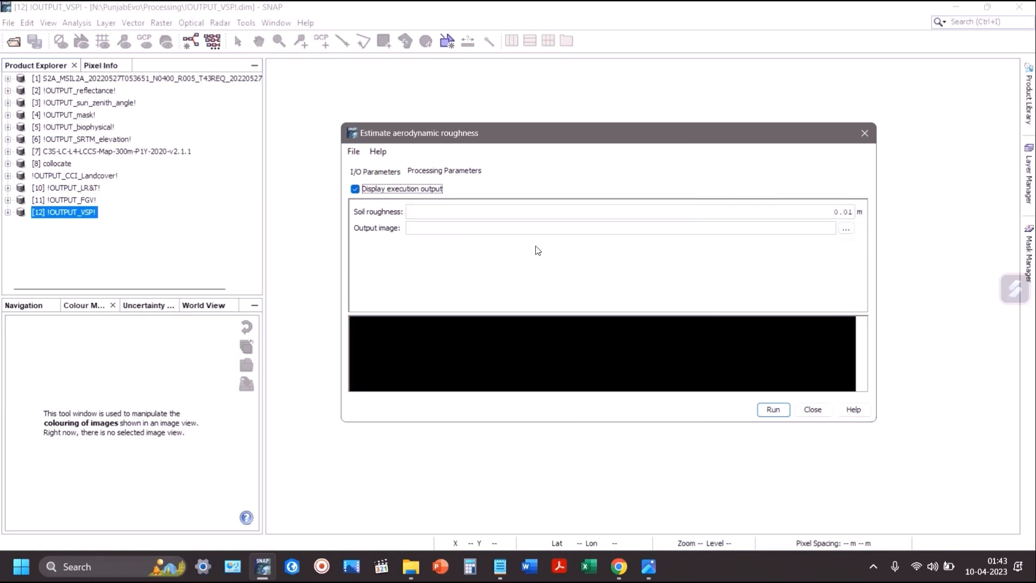
Step: Set the output image to !OUTPUT_AeroRough!.dim in the PunjabEvo Processing folder
{"action": "left_click", "coordinate": [845, 229]}
{"action": "left_click", "coordinate": [488, 211]}
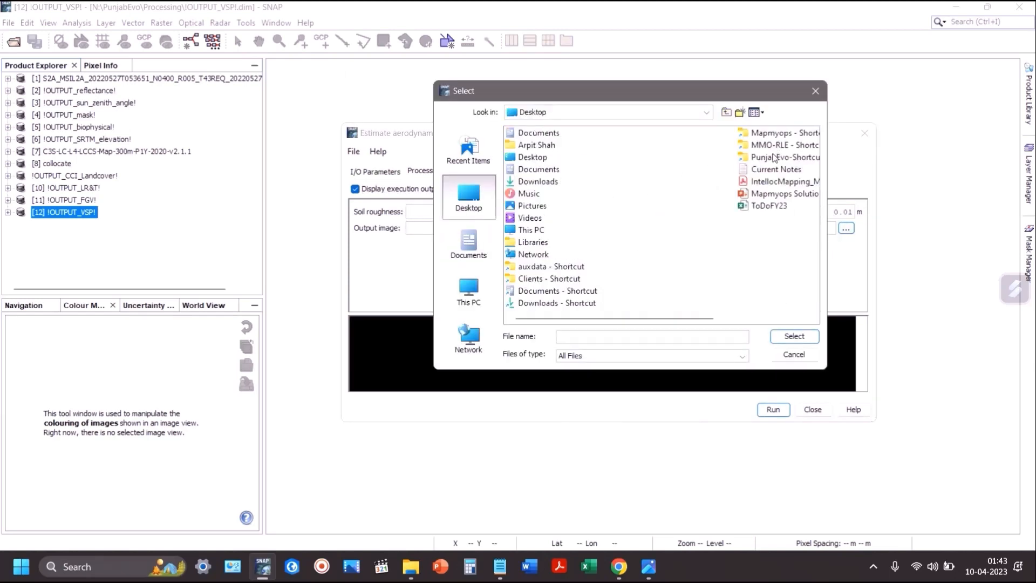
{"action": "double_click", "coordinate": [774, 158]}
{"action": "double_click", "coordinate": [534, 145]}
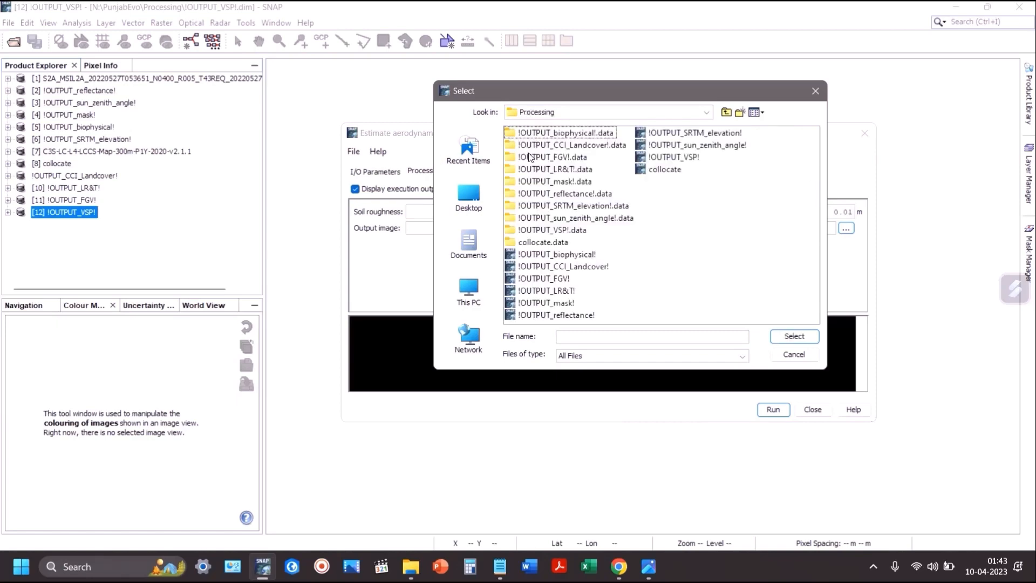
{"action": "left_click", "coordinate": [633, 336]}
{"action": "type", "text": "!OUTPUT_AeroRough!"}
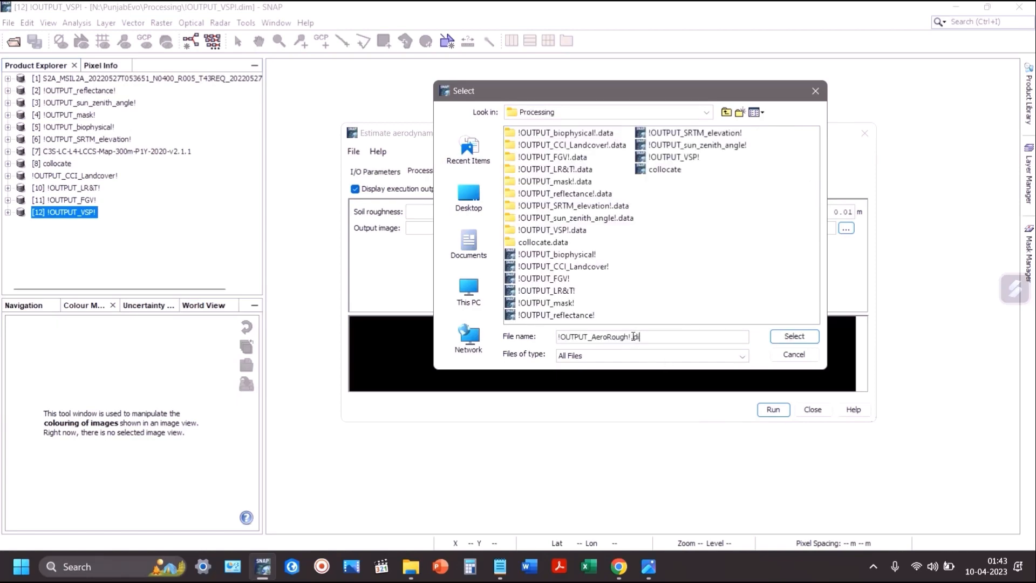
{"action": "key", "text": "Return"}
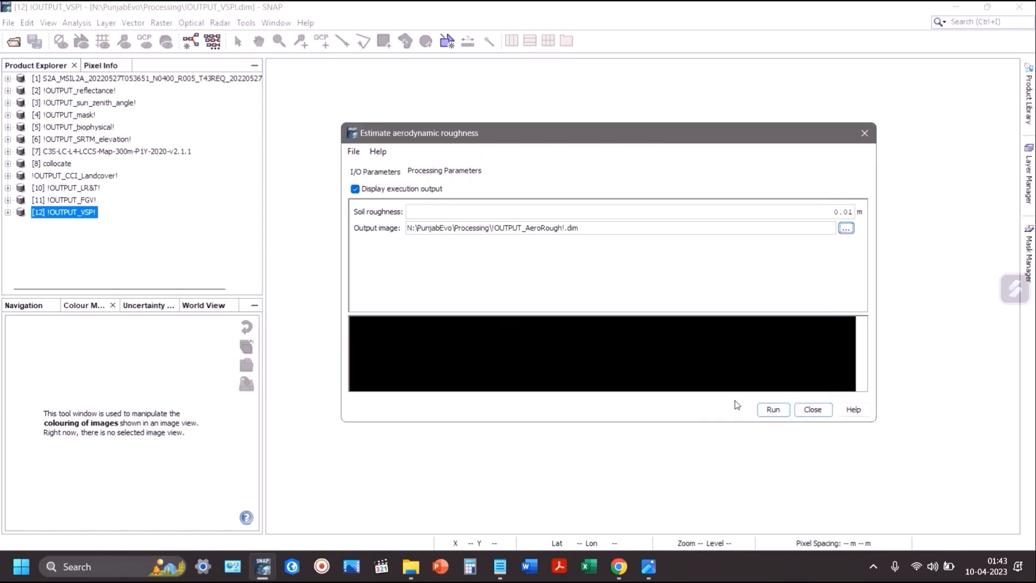
Step: Run the aerodynamic roughness estimation and close its dialog once processing completes
{"action": "left_click", "coordinate": [770, 408]}
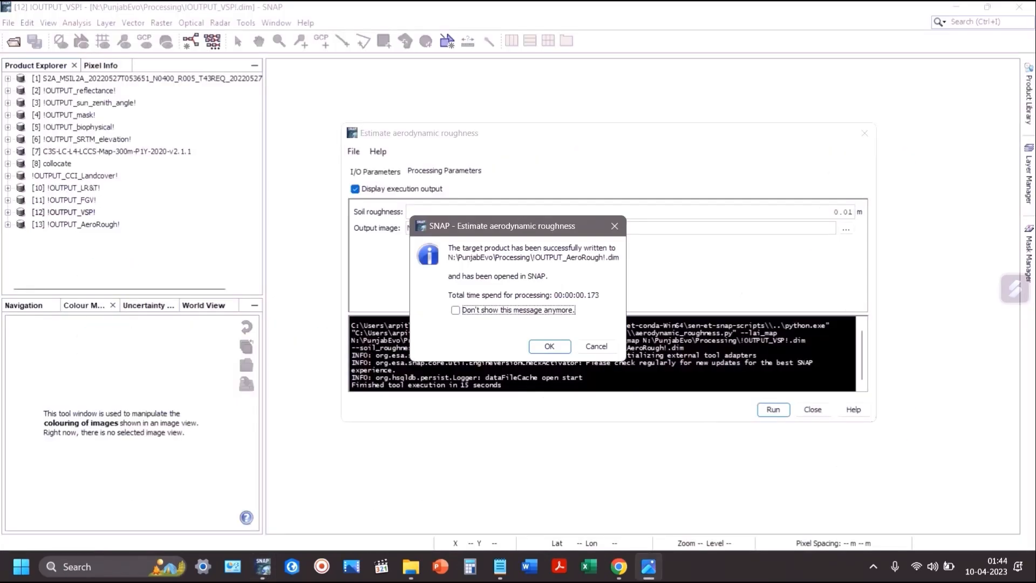
{"action": "left_click", "coordinate": [541, 346]}
{"action": "left_click", "coordinate": [813, 411]}
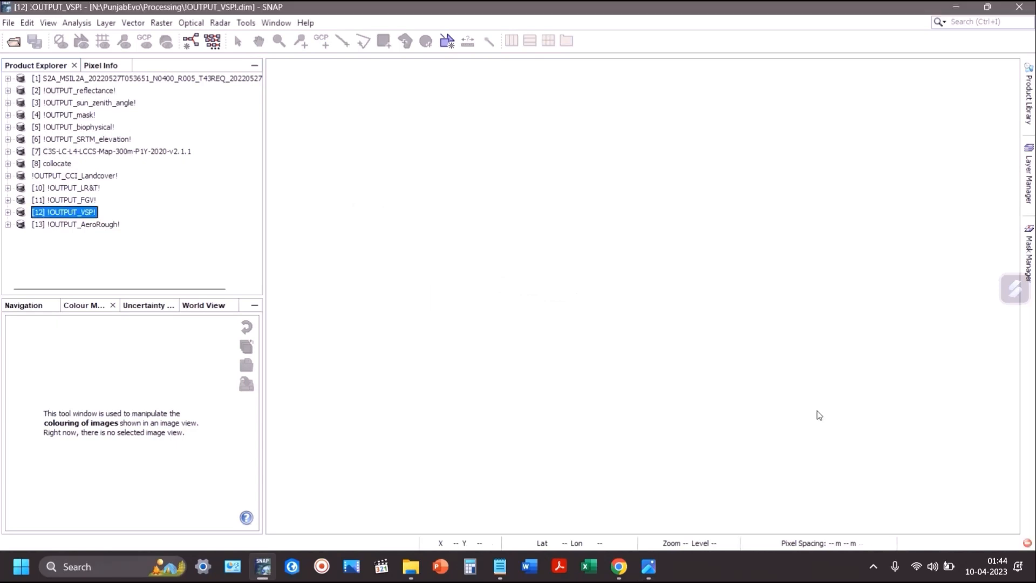
Step: Open the roughness_length and zero_plane_displacement bands of the !OUTPUT_AeroRough! product in image views
{"action": "left_click", "coordinate": [36, 227]}
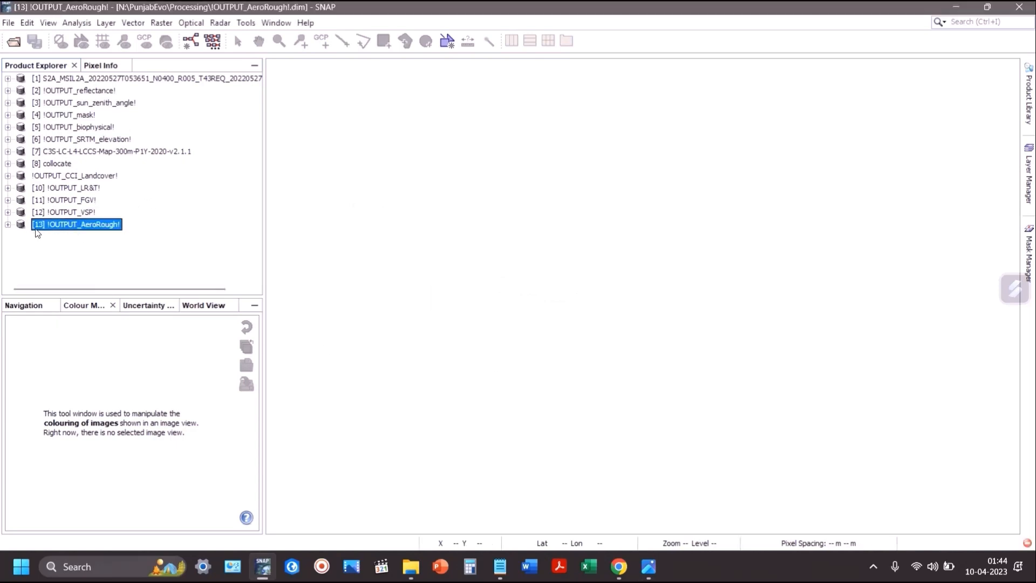
{"action": "left_click", "coordinate": [7, 224]}
{"action": "left_click", "coordinate": [21, 262]}
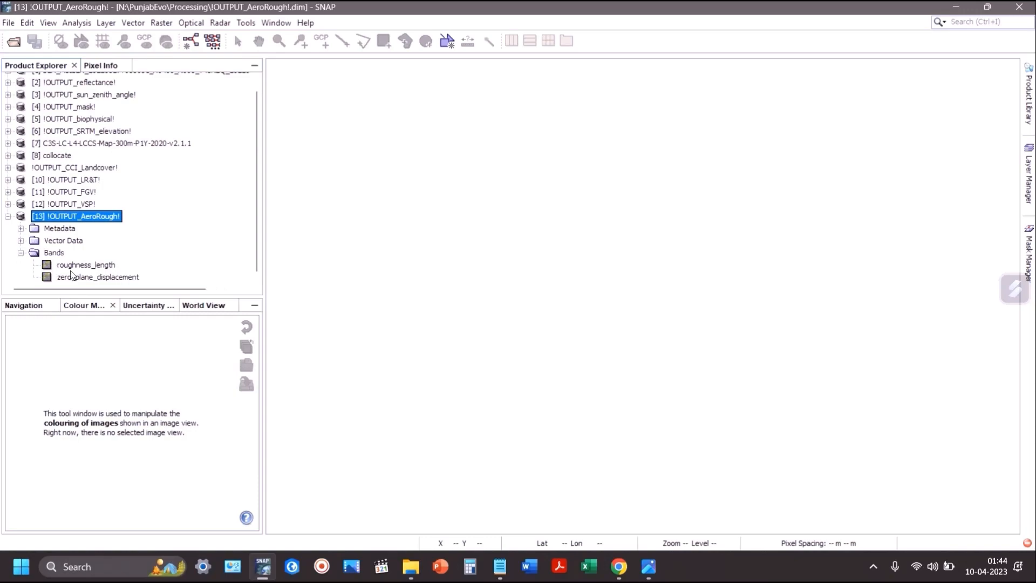
{"action": "double_click", "coordinate": [76, 265]}
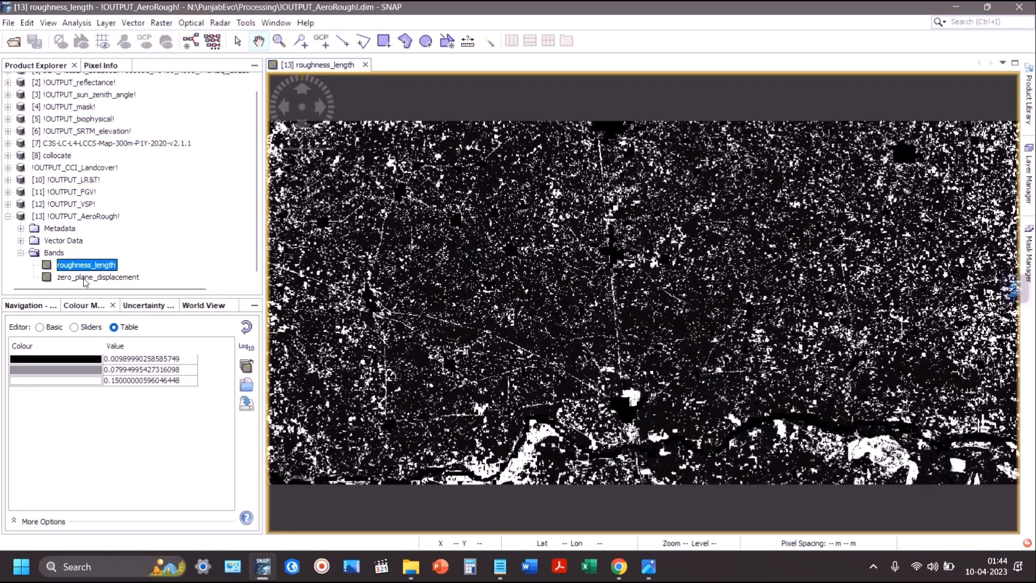
{"action": "double_click", "coordinate": [84, 277]}
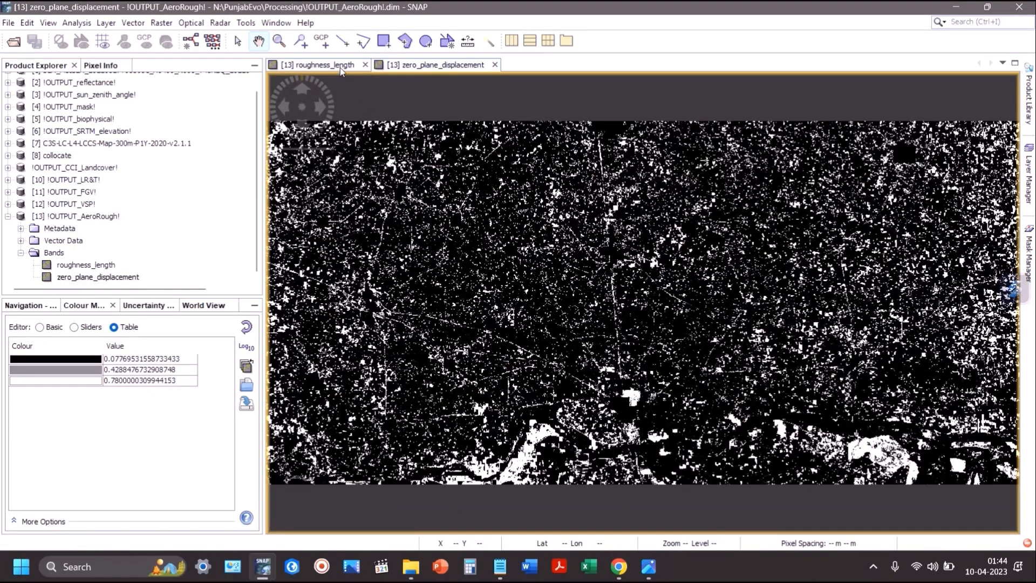
Step: Compare the roughness_length and zero_plane_displacement views with their colour value tables, and close both views
{"action": "left_click", "coordinate": [324, 64]}
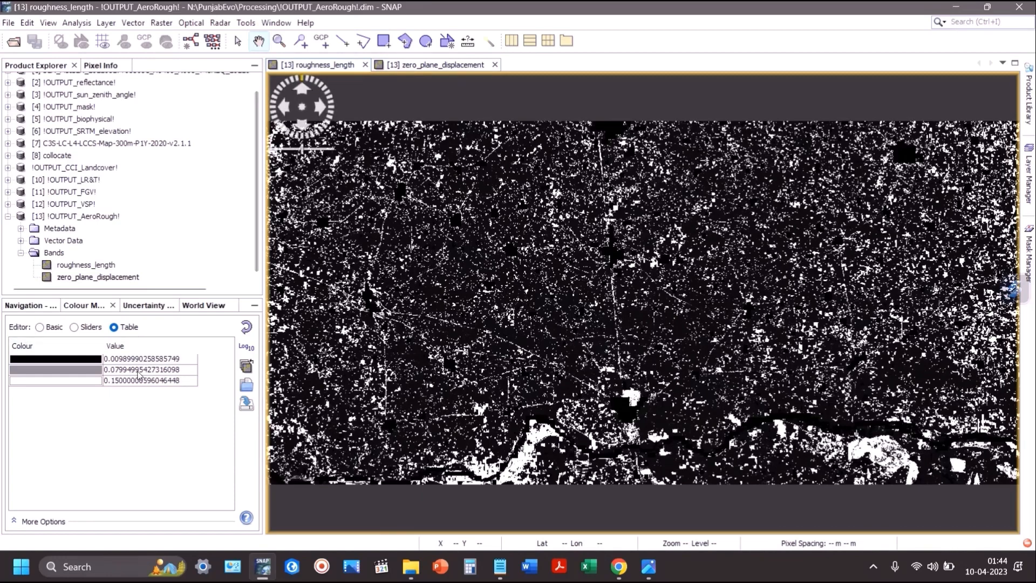
{"action": "left_click", "coordinate": [426, 64]}
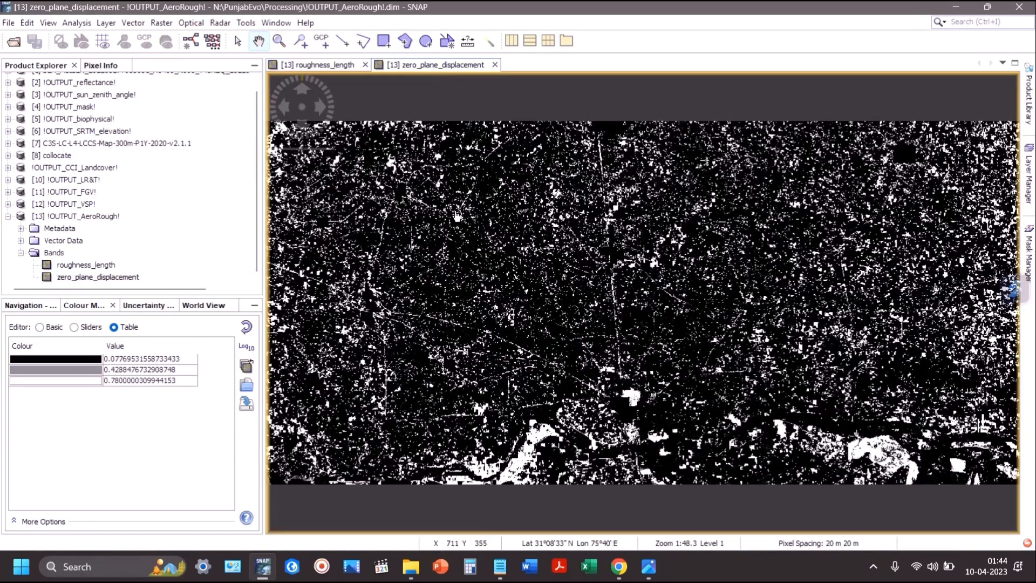
{"action": "left_click", "coordinate": [365, 64]}
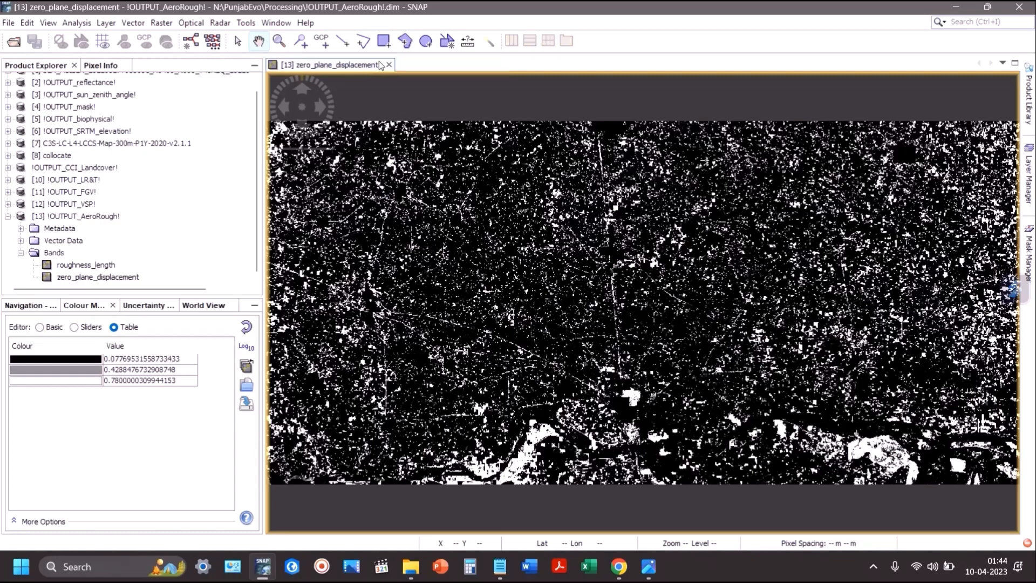
{"action": "left_click", "coordinate": [389, 66]}
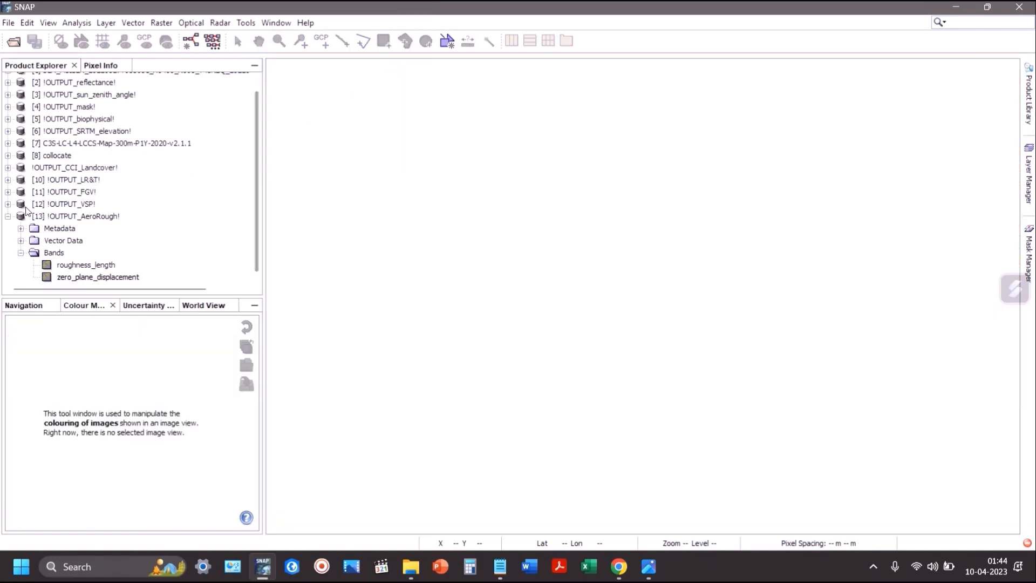
Step: Collapse the !OUTPUT_AeroRough! product and widen the product list to fit the full product names
{"action": "left_click", "coordinate": [8, 217]}
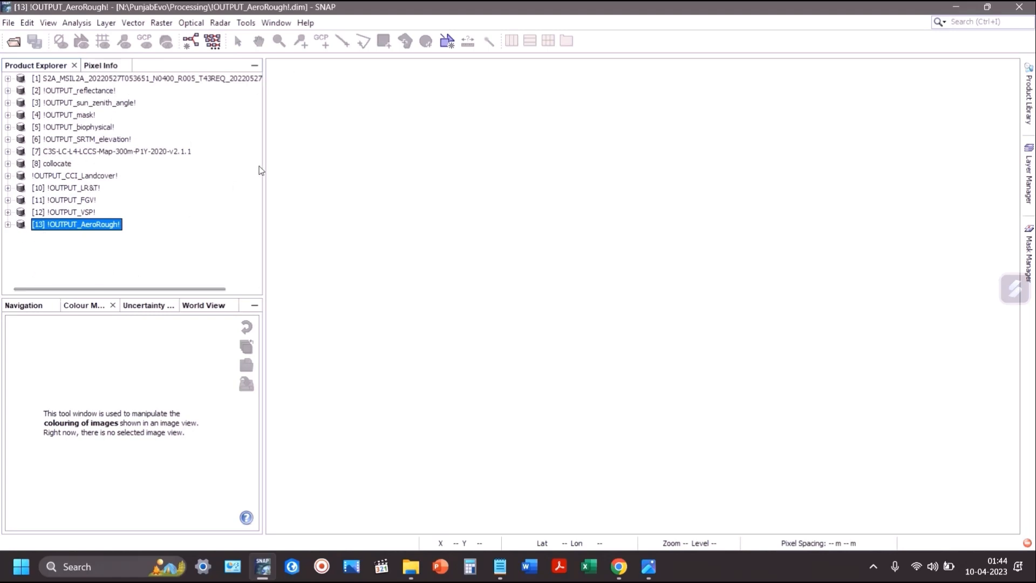
{"action": "left_click_drag", "start_coordinate": [263, 171], "coordinate": [301, 173]}
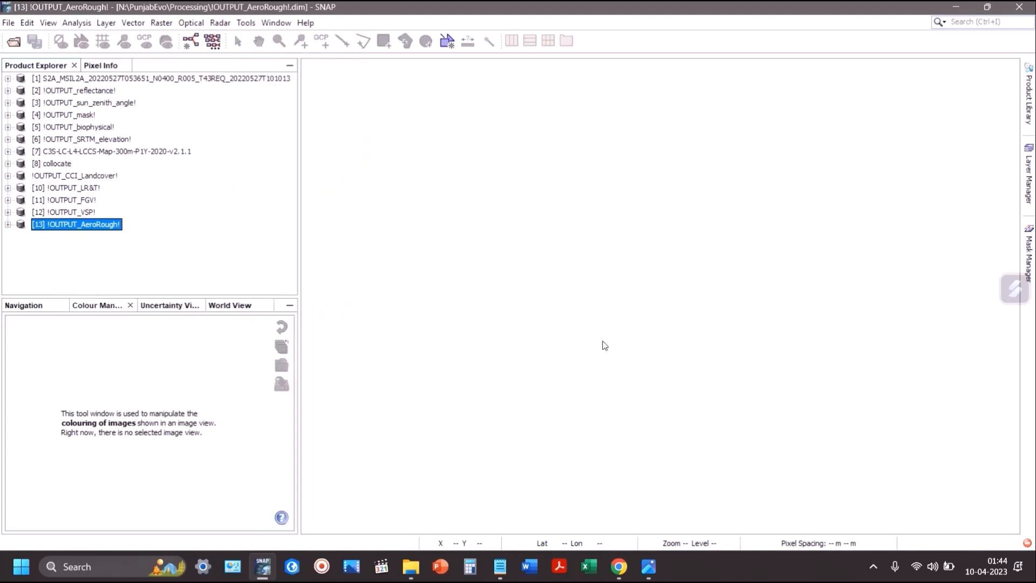
Step: Open the "2. S3 pre-processing flow" image from the PunjabEvo Base folder, examine the Sentinel-3 workflow, and return to SNAP
{"action": "key", "text": "alt+Tab"}
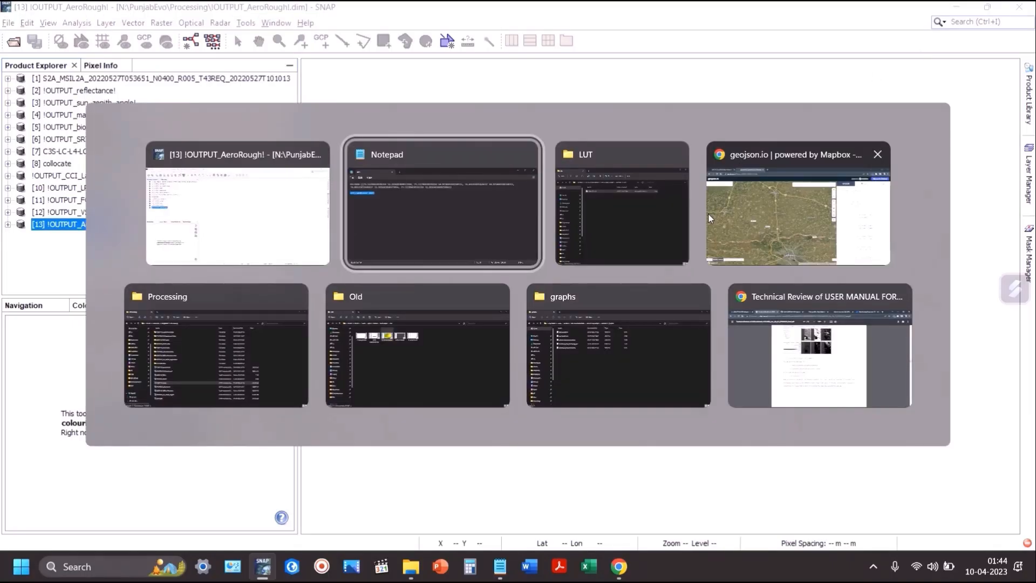
{"action": "key", "text": "alt+Tab"}
{"action": "key", "text": "alt+Tab"}
{"action": "key", "text": "alt+Tab"}
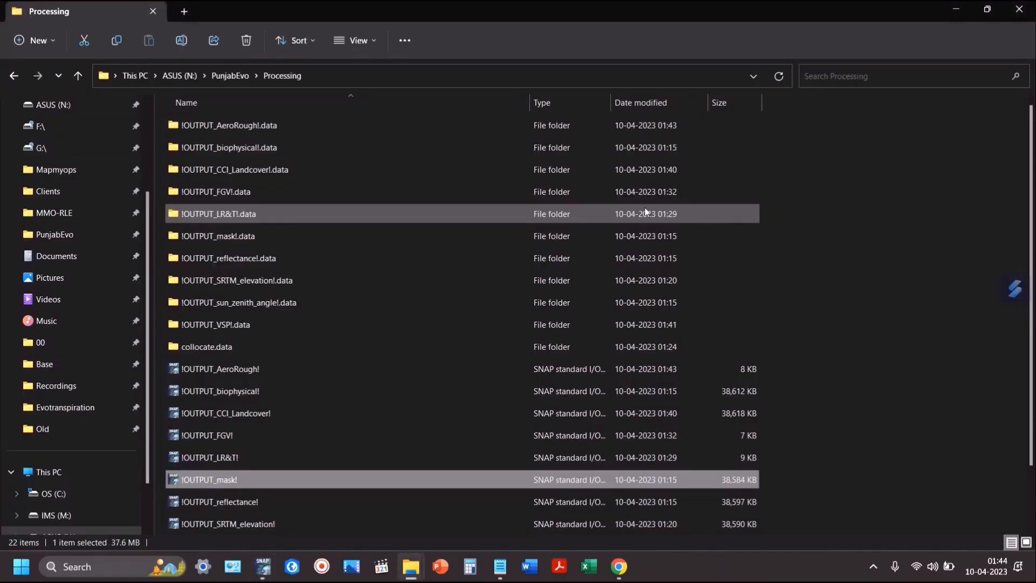
{"action": "left_click", "coordinate": [13, 77]}
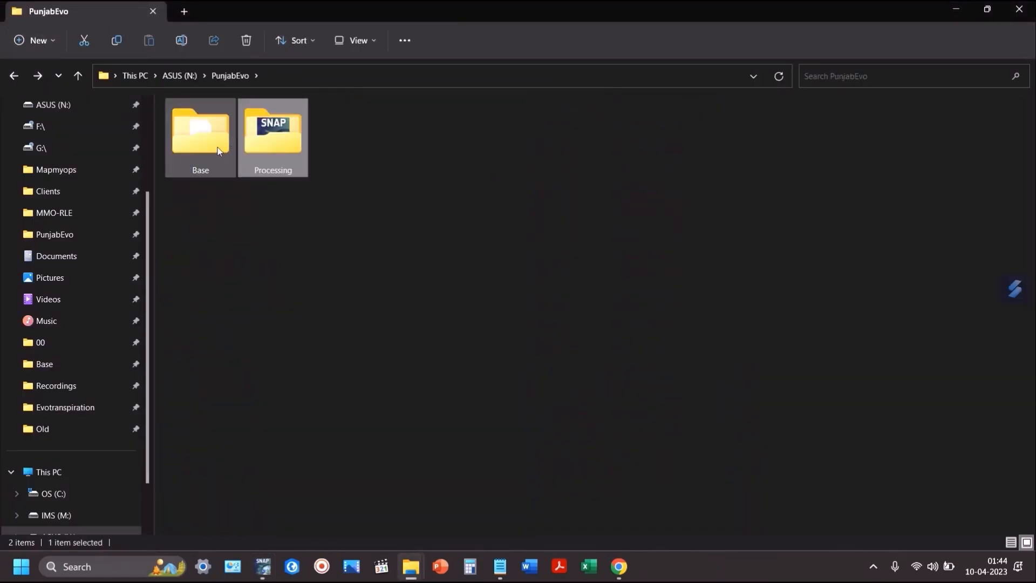
{"action": "double_click", "coordinate": [219, 152]}
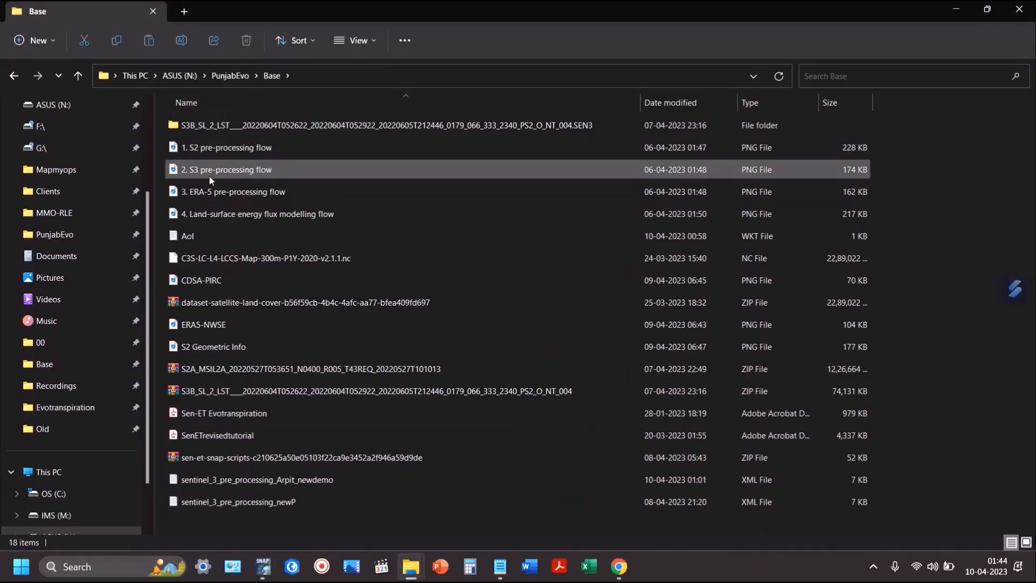
{"action": "left_click", "coordinate": [181, 173]}
{"action": "double_click", "coordinate": [215, 171]}
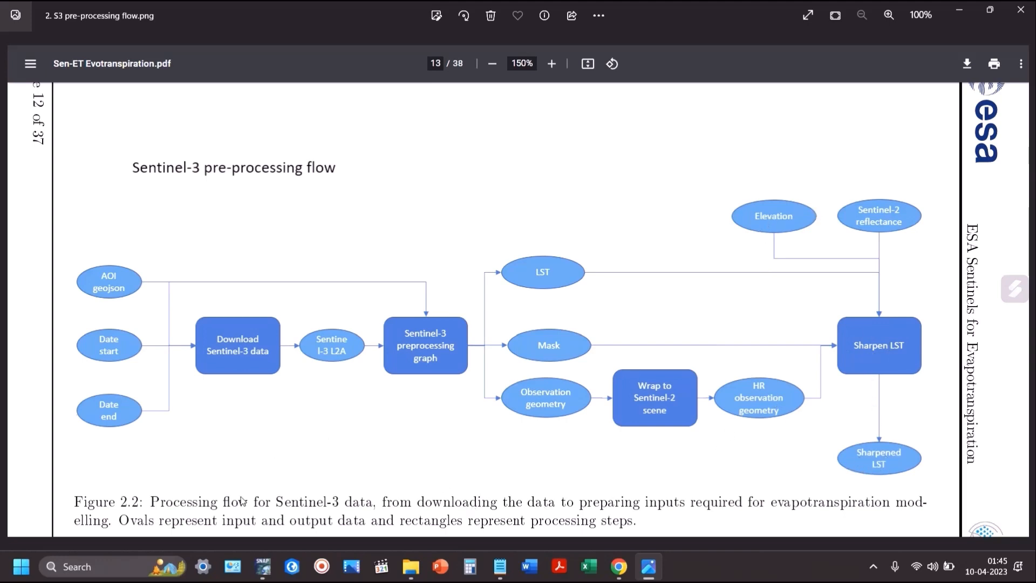
{"action": "key", "text": "alt+Tab"}
{"action": "key", "text": "alt+Tab"}
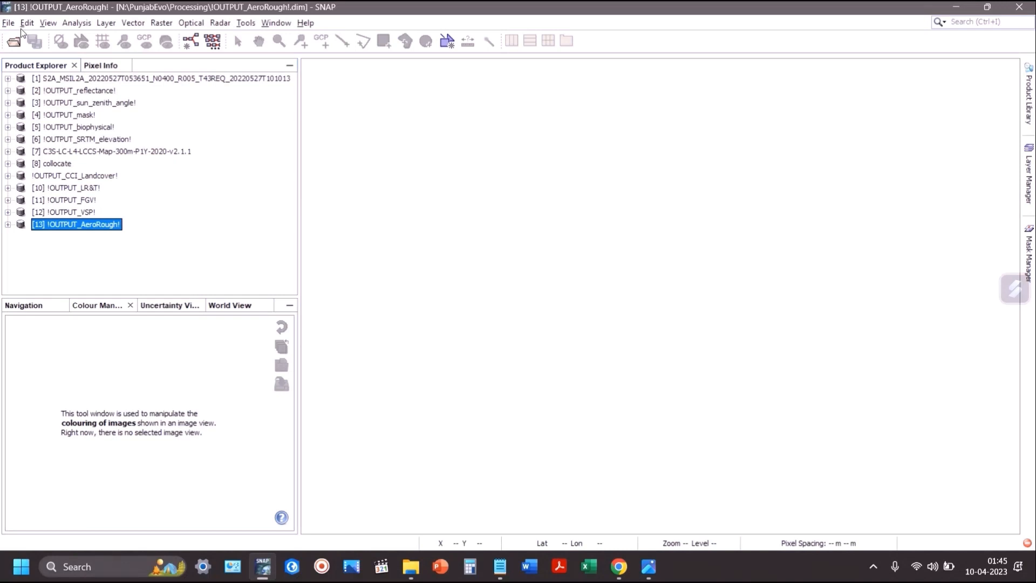
Step: Open the S3B_SL_2_LST Sentinel-3 product through xfdumanifest.xml in its .SEN3 folder inside PunjabEvo Base
{"action": "left_click", "coordinate": [15, 41]}
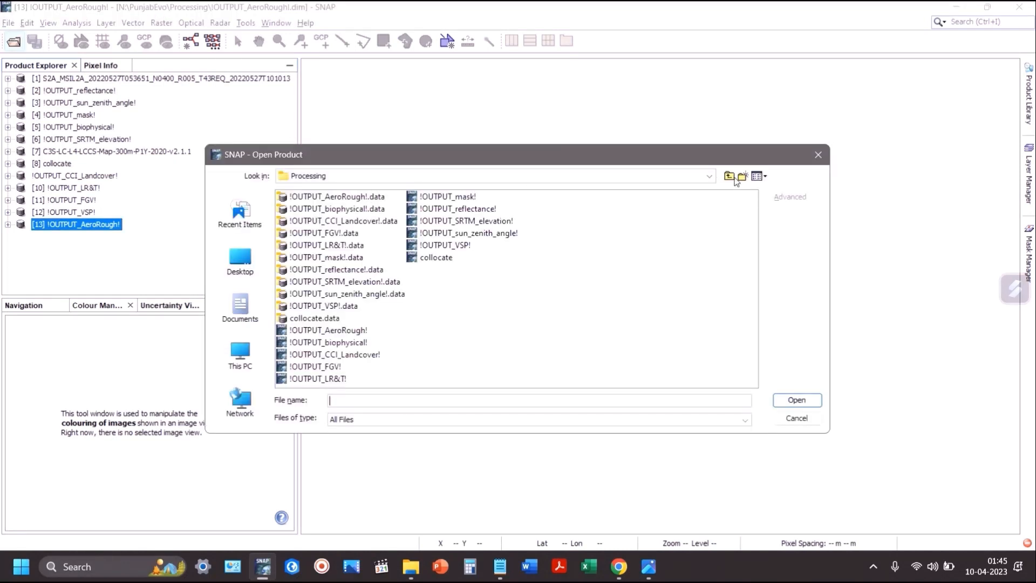
{"action": "left_click", "coordinate": [730, 177]}
{"action": "double_click", "coordinate": [302, 197]}
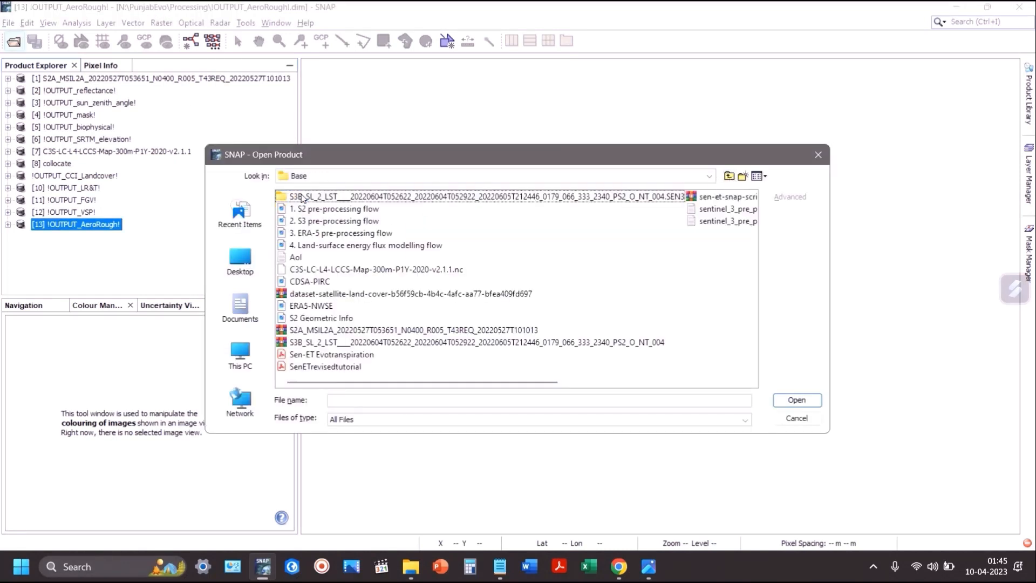
{"action": "left_click", "coordinate": [329, 347]}
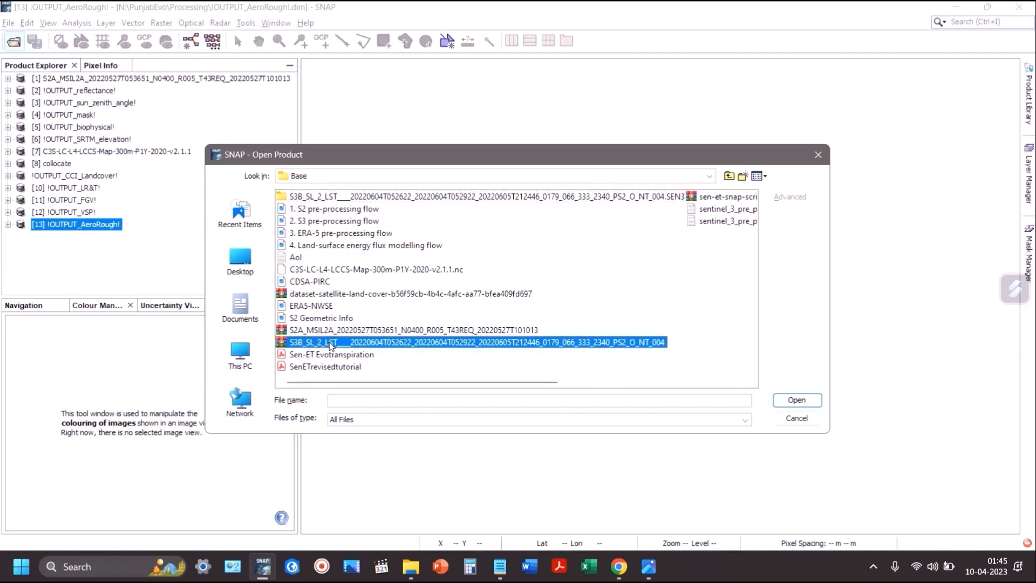
{"action": "left_click", "coordinate": [357, 198]}
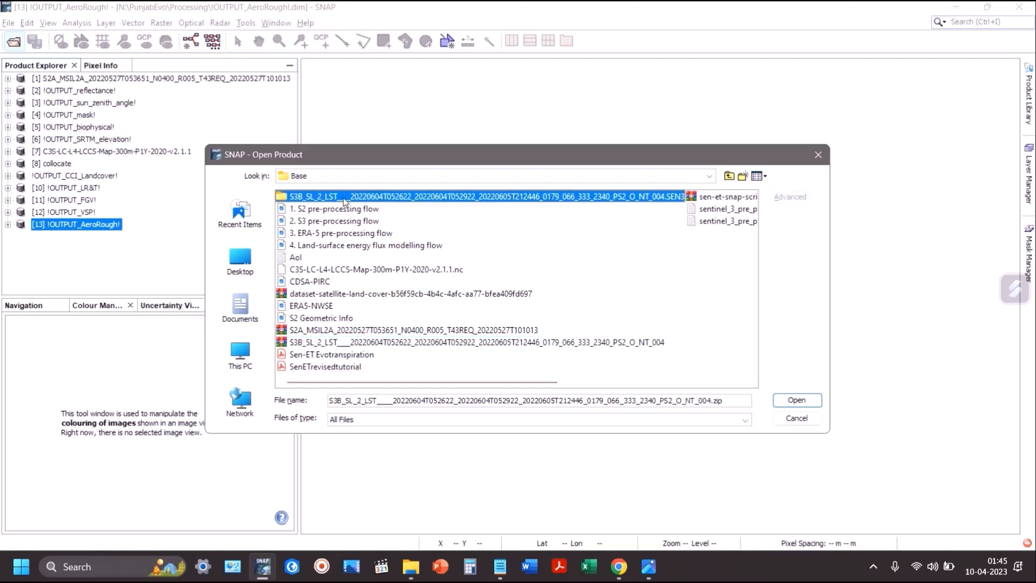
{"action": "double_click", "coordinate": [281, 200]}
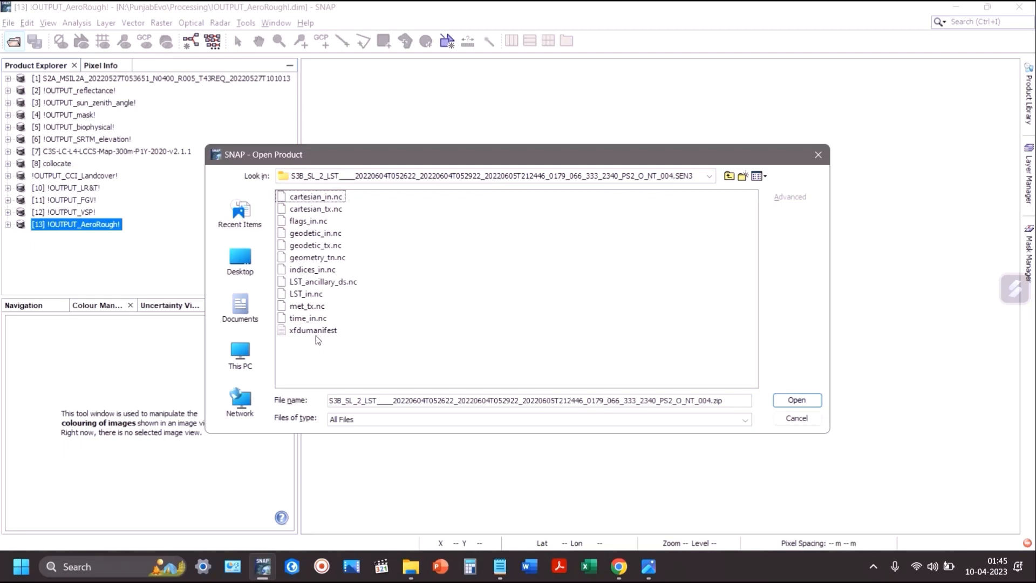
{"action": "left_click", "coordinate": [316, 332]}
{"action": "left_click_drag", "start_coordinate": [372, 400], "coordinate": [394, 404]}
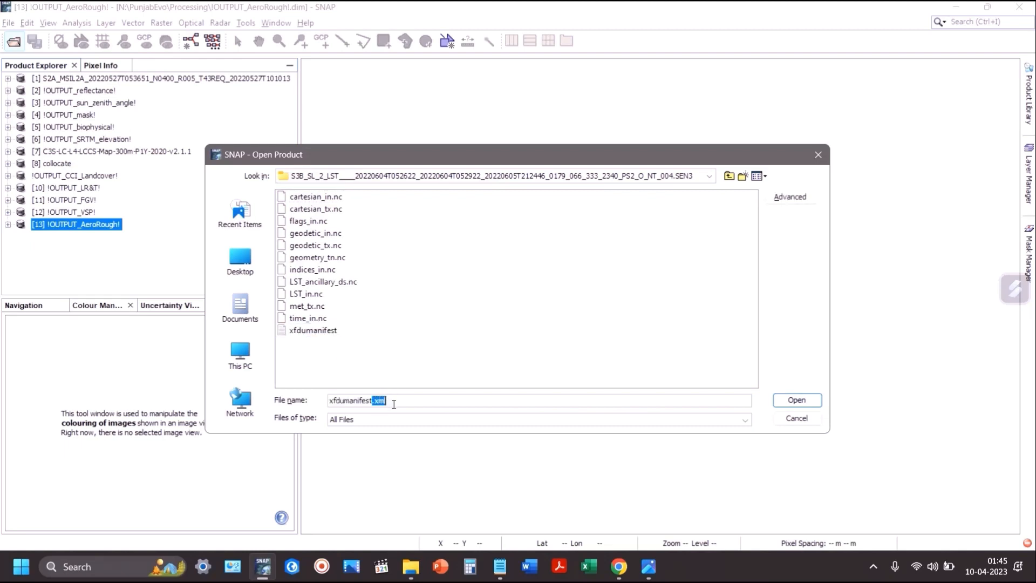
{"action": "left_click", "coordinate": [794, 401]}
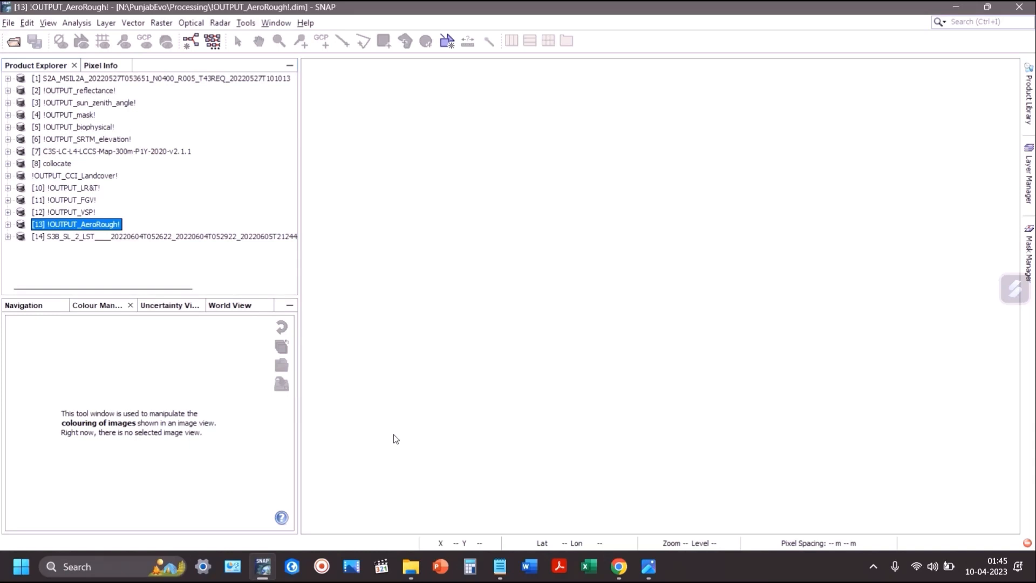
Step: Expand the bands of the S3B_SL_2_LST product and open the LST band in an image view
{"action": "left_click", "coordinate": [134, 237]}
{"action": "left_click", "coordinate": [8, 237]}
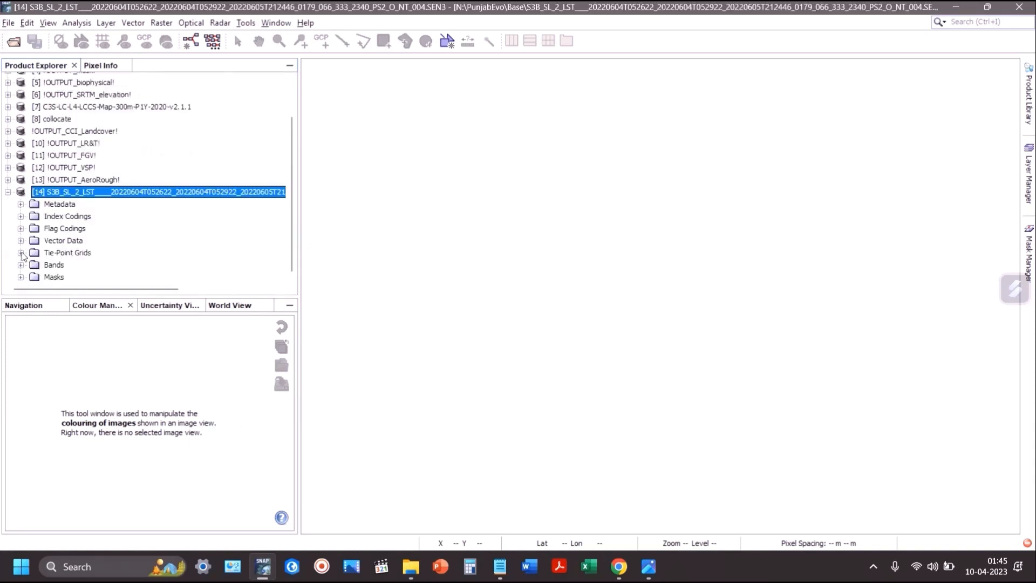
{"action": "left_click", "coordinate": [21, 265]}
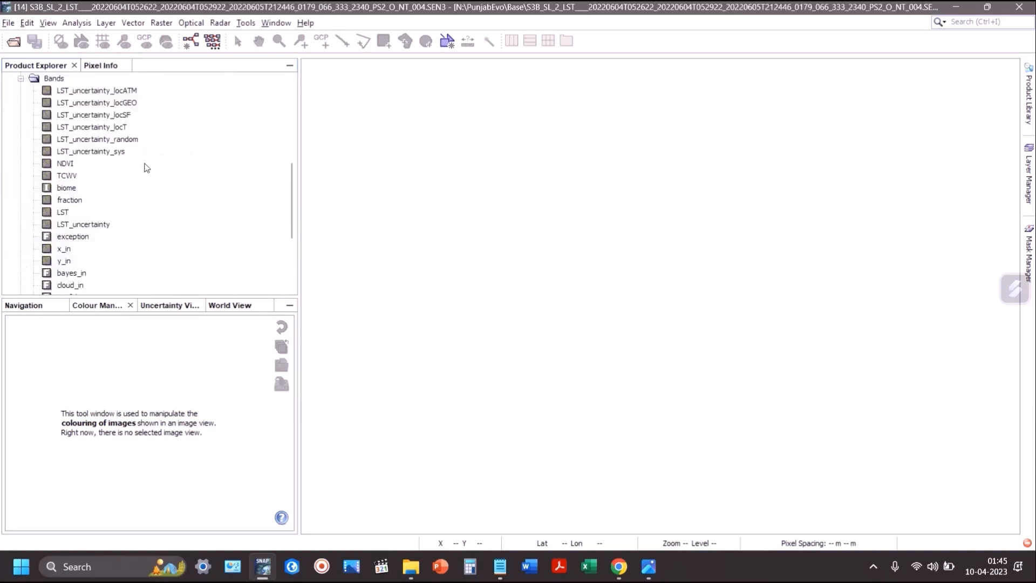
{"action": "double_click", "coordinate": [68, 209]}
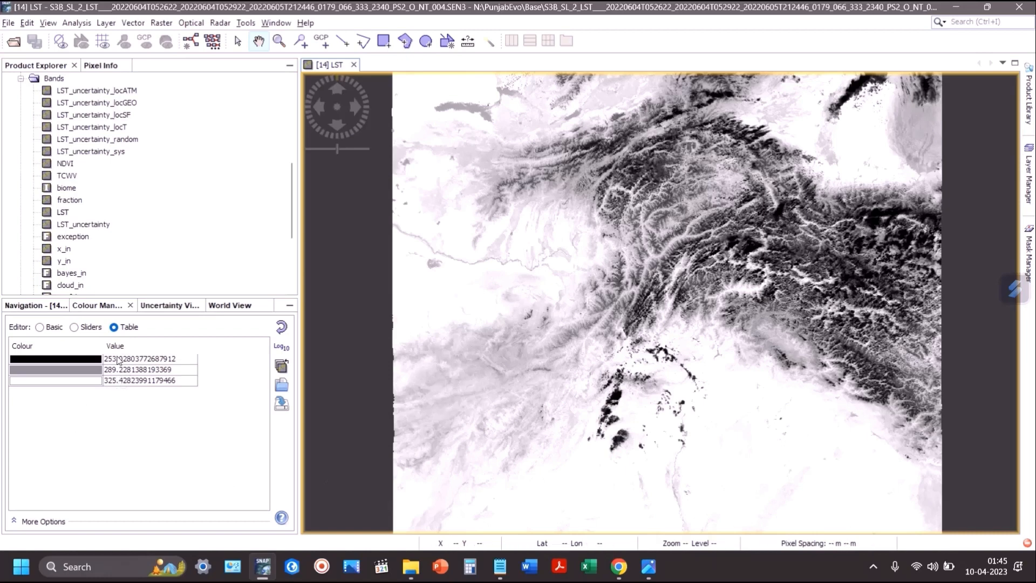
Step: Examine the LST band's value distribution and colour range in the Sliders and Basic editors, and collapse the product tree
{"action": "left_click", "coordinate": [79, 329]}
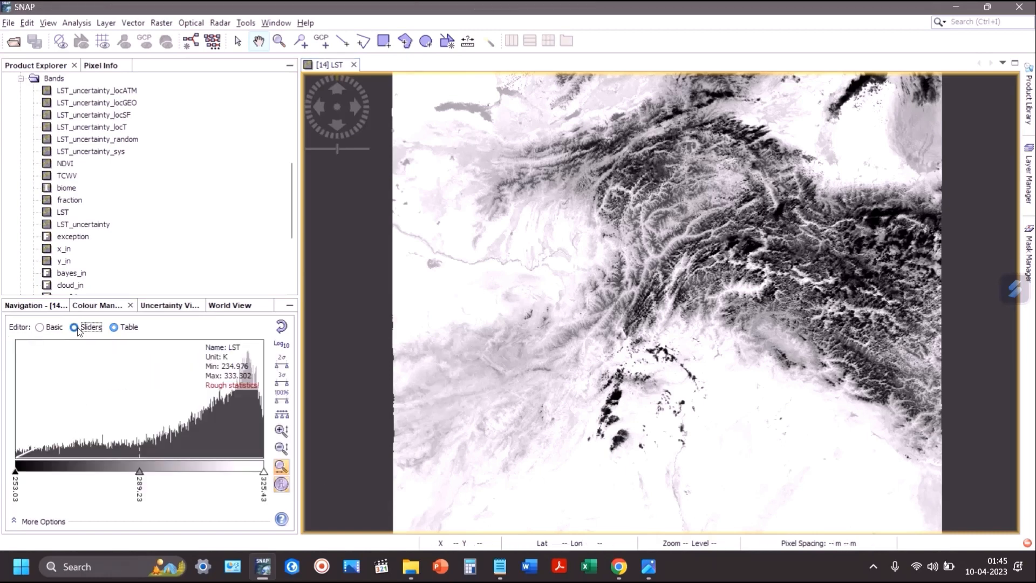
{"action": "left_click", "coordinate": [47, 327]}
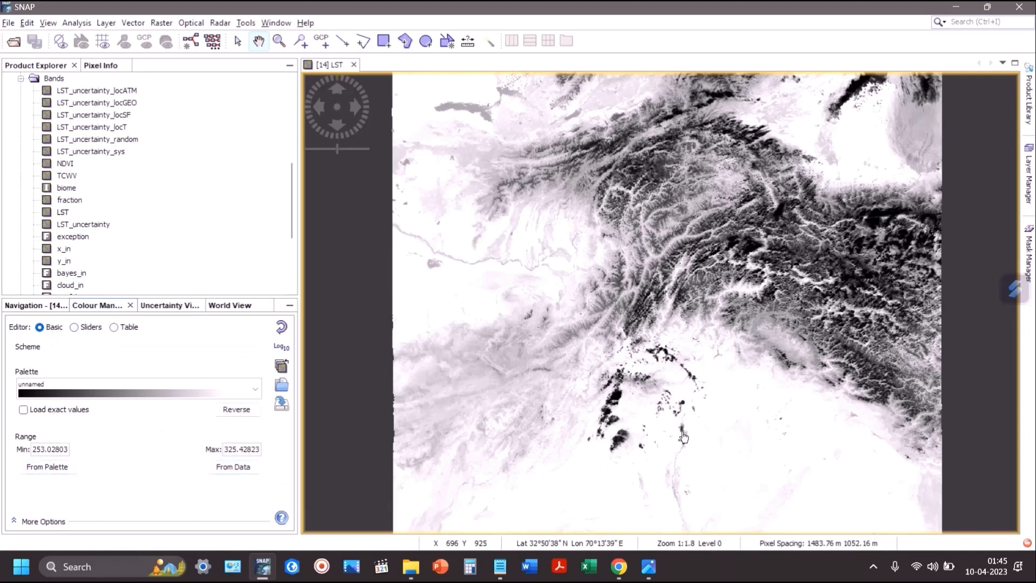
{"action": "scroll", "coordinate": [8, 109], "scroll_direction": "up", "scroll_amount": 1}
{"action": "left_click", "coordinate": [20, 109]}
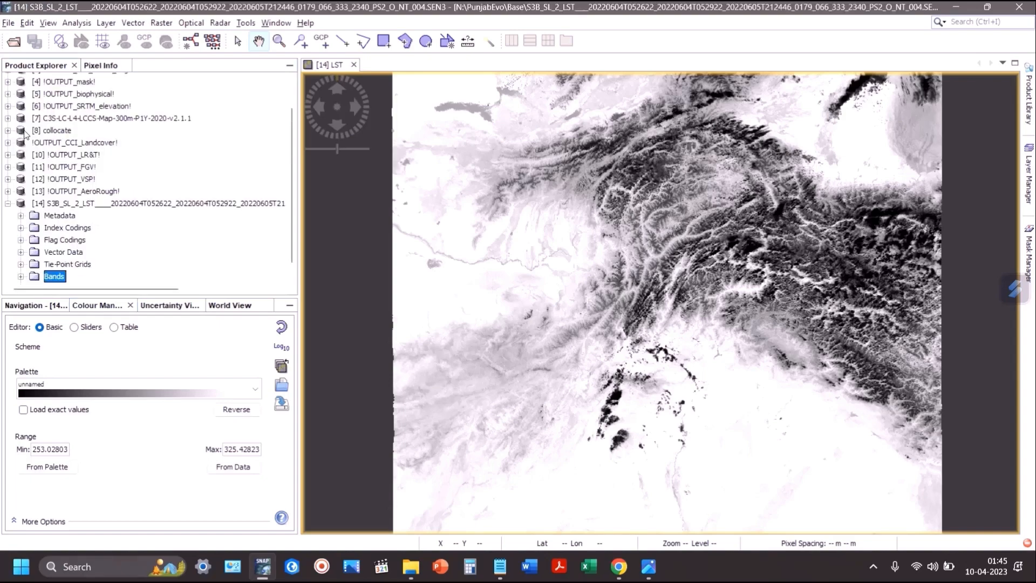
{"action": "left_click", "coordinate": [8, 204]}
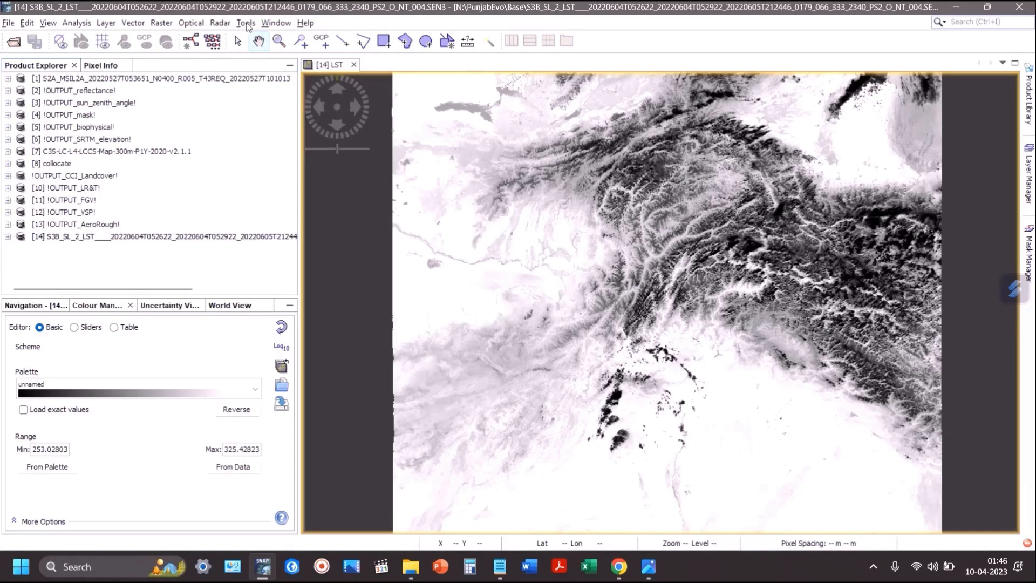
Step: Try to load the sentinel_3_pre_processing graph from the graphs folder into Graph Builder
{"action": "left_click", "coordinate": [246, 23]}
{"action": "left_click", "coordinate": [279, 101]}
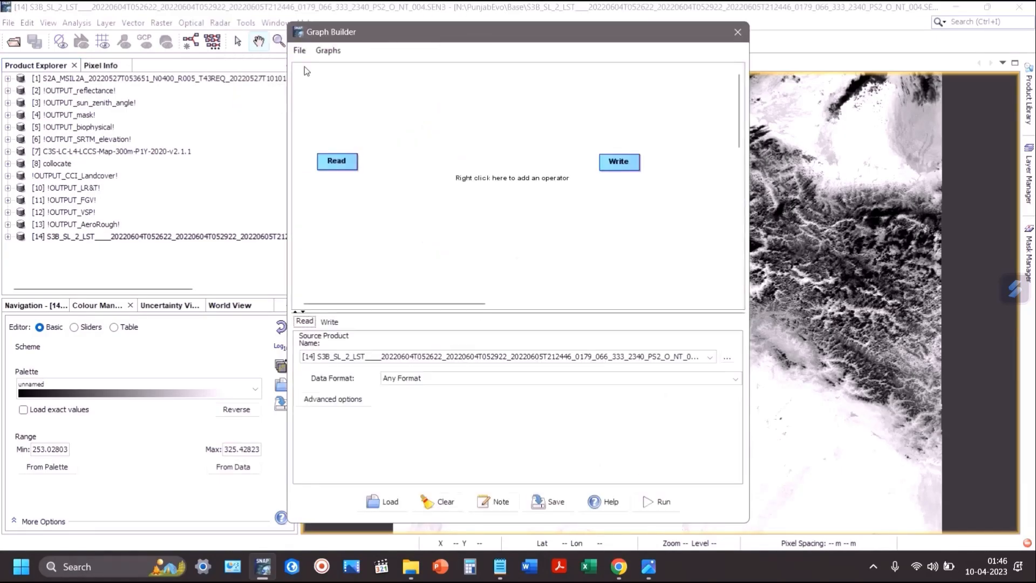
{"action": "left_click", "coordinate": [312, 50]}
{"action": "left_click", "coordinate": [318, 66]}
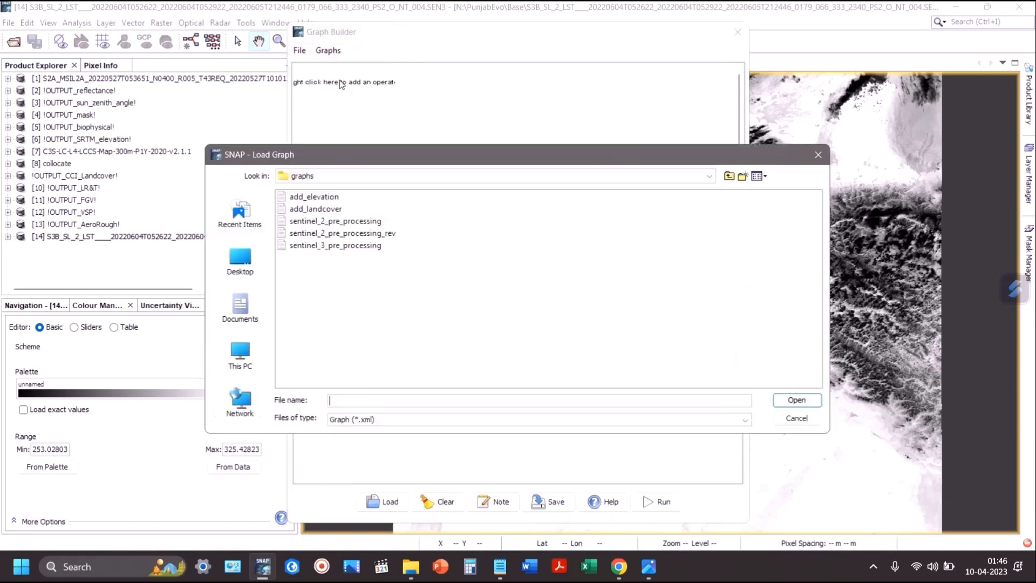
{"action": "left_click", "coordinate": [343, 247]}
{"action": "left_click", "coordinate": [796, 399]}
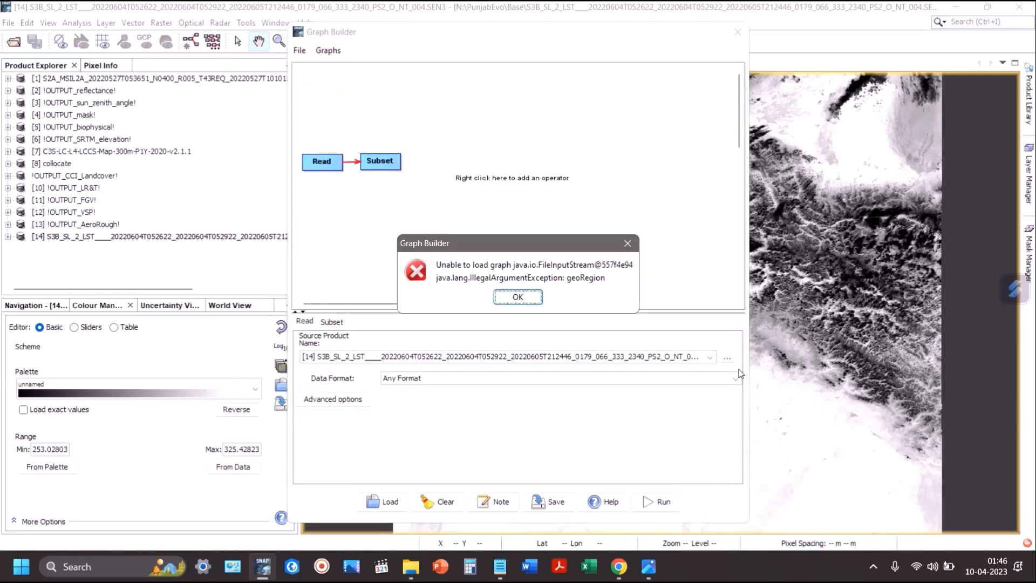
{"action": "left_click", "coordinate": [509, 303]}
Step: Open the Sentinel-3 pre-processing newdemo XML from the Base folder and check its Read node's source path against the .SEN3 folder
{"action": "key", "text": "alt+Tab"}
{"action": "key", "text": "alt+Tab"}
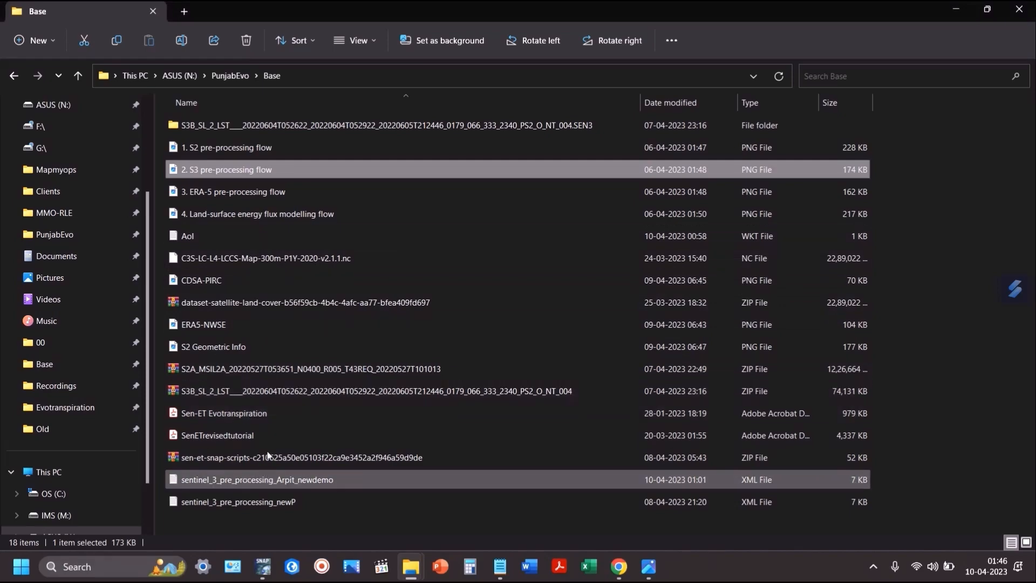
{"action": "left_click", "coordinate": [290, 485]}
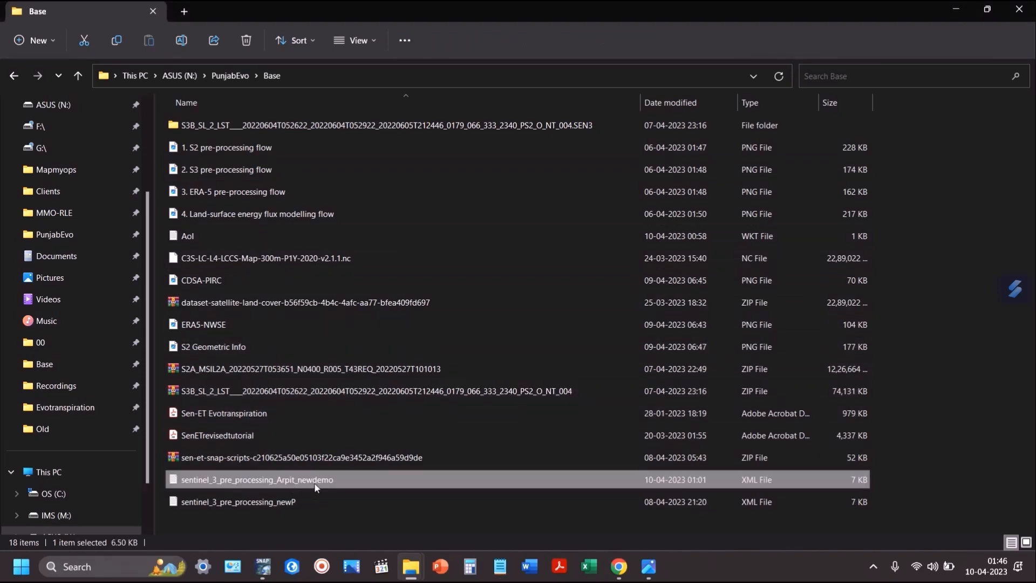
{"action": "double_click", "coordinate": [315, 484]}
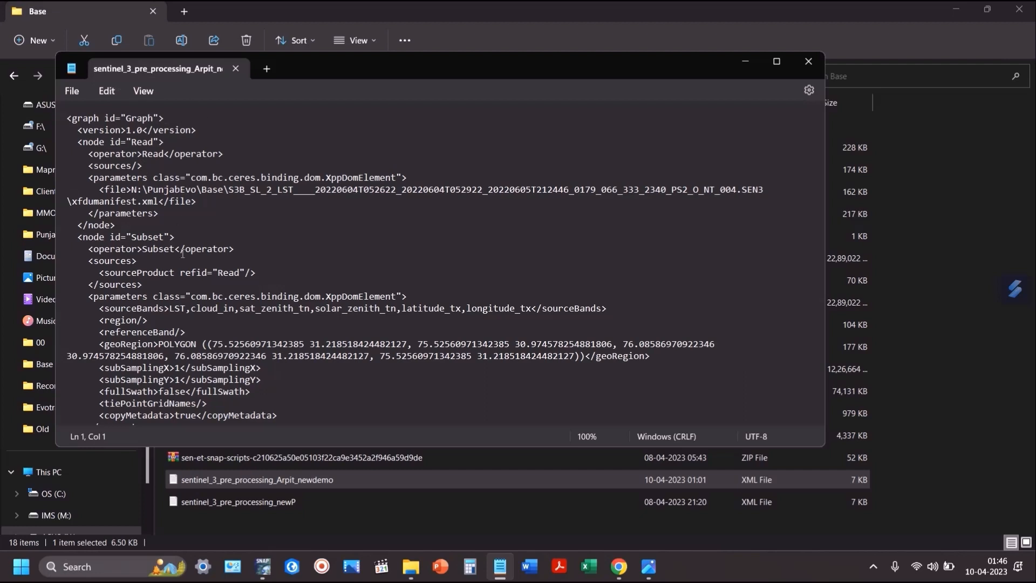
{"action": "left_click", "coordinate": [137, 190]}
{"action": "left_click_drag", "start_coordinate": [134, 190], "coordinate": [769, 187]}
{"action": "key", "text": "alt+Tab"}
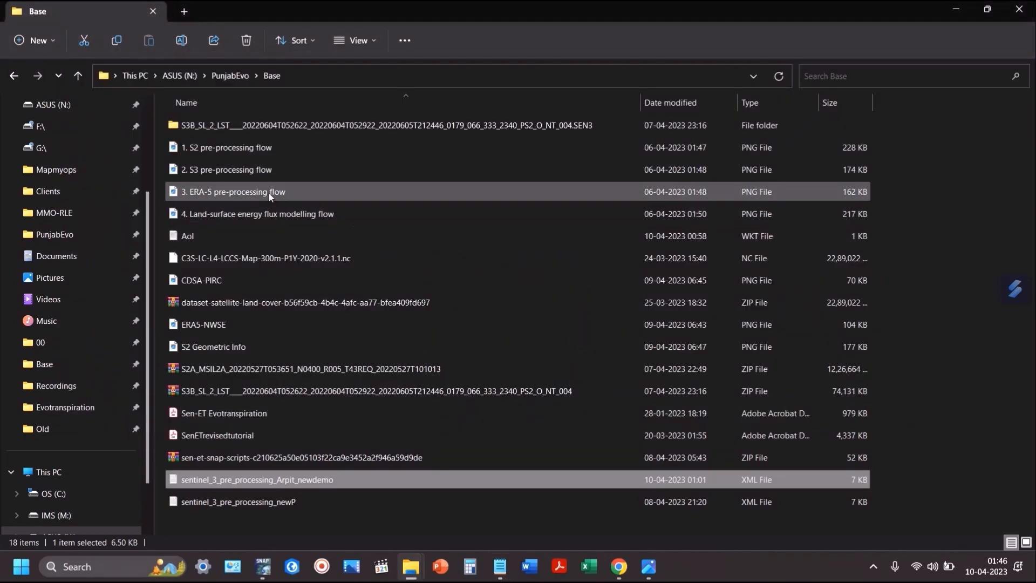
{"action": "double_click", "coordinate": [232, 124]}
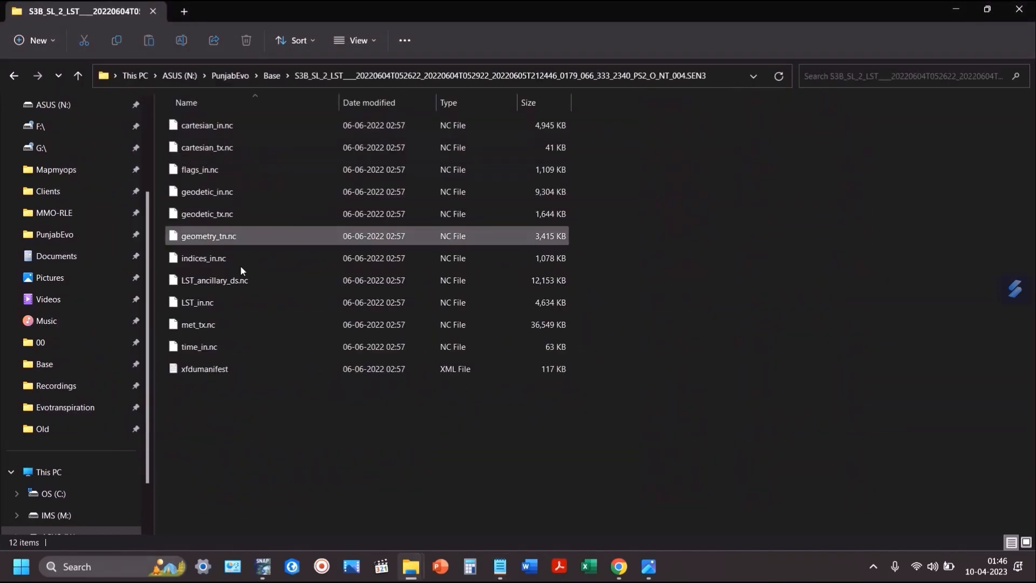
{"action": "key", "text": "alt+Tab"}
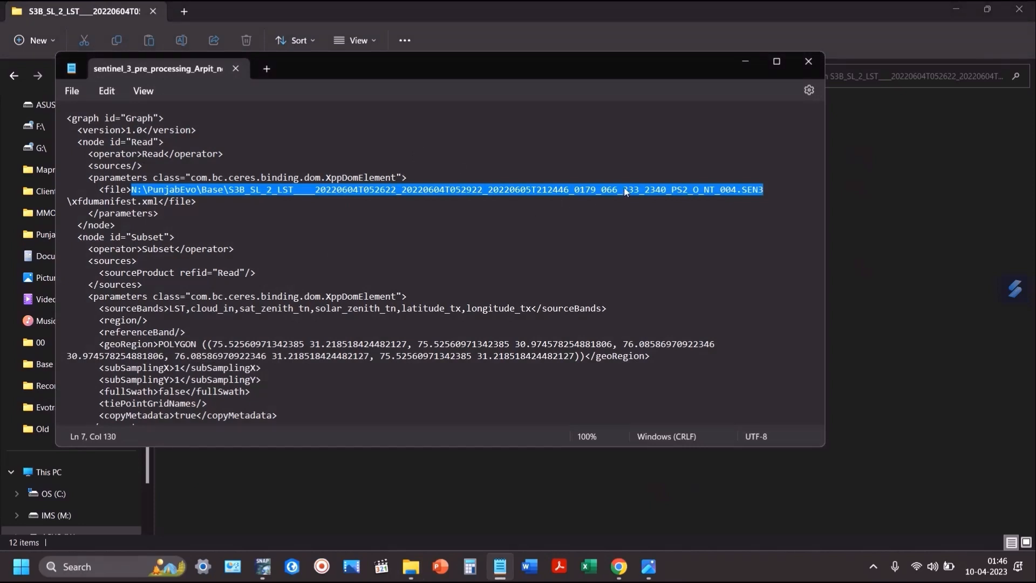
Step: Select the geoRegion polygon in the XML's Subset node and open the AoI file from the Base folder for its coordinates
{"action": "scroll", "coordinate": [329, 332], "scroll_direction": "down", "scroll_amount": 2}
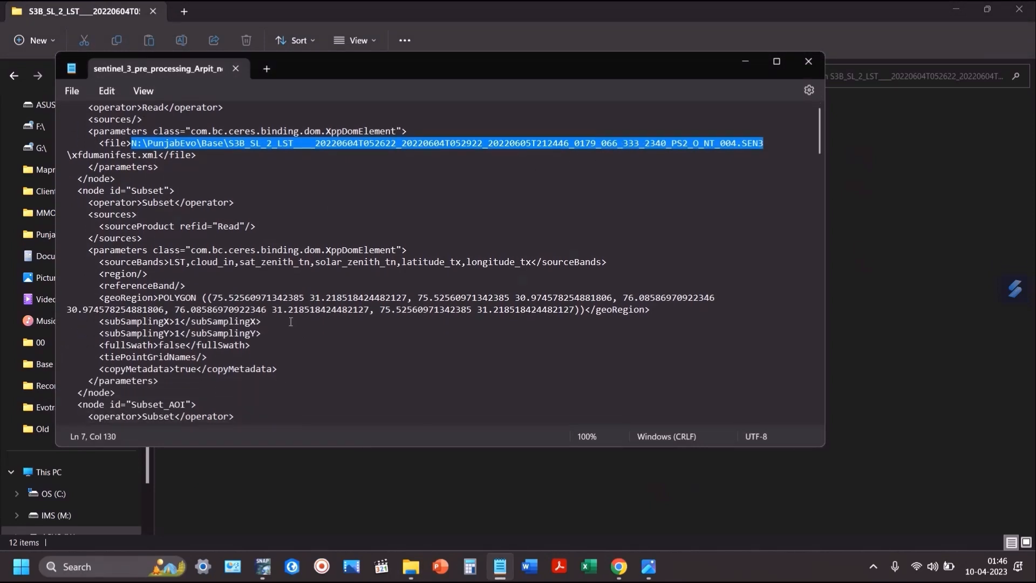
{"action": "left_click_drag", "start_coordinate": [158, 298], "coordinate": [586, 309]}
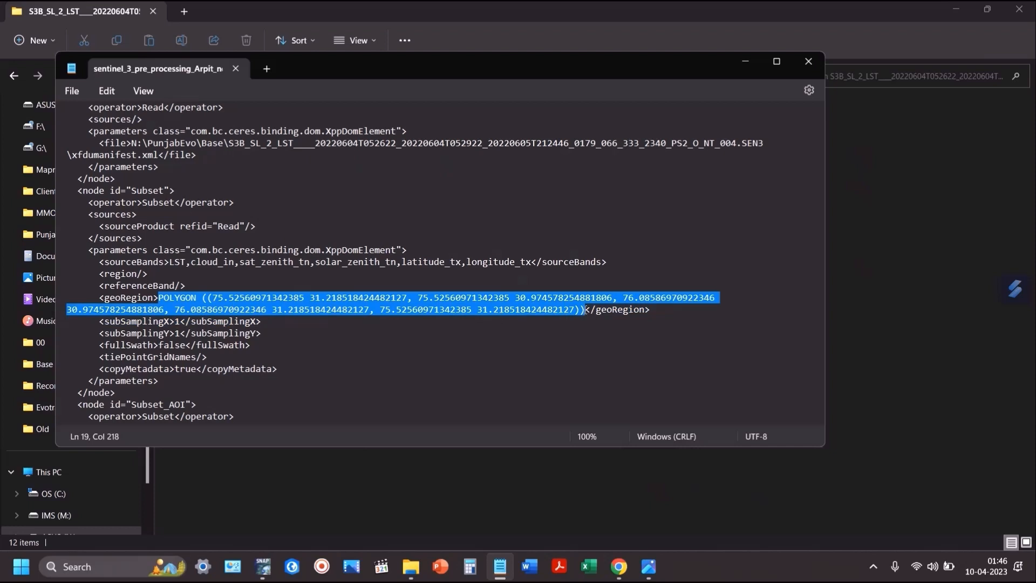
{"action": "key", "text": "alt+Tab"}
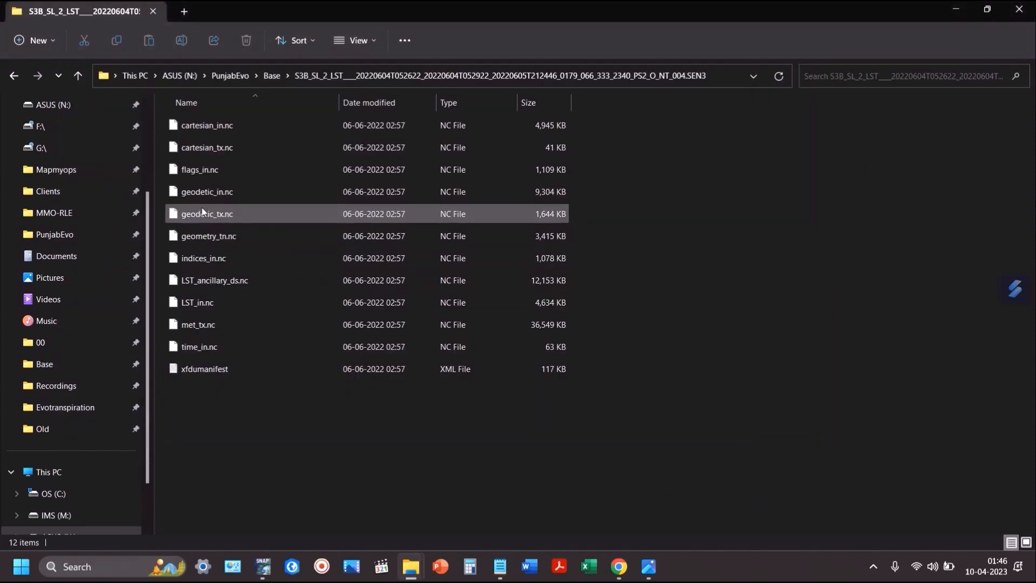
{"action": "left_click", "coordinate": [275, 75]}
{"action": "left_click", "coordinate": [191, 238]}
{"action": "double_click", "coordinate": [192, 238]}
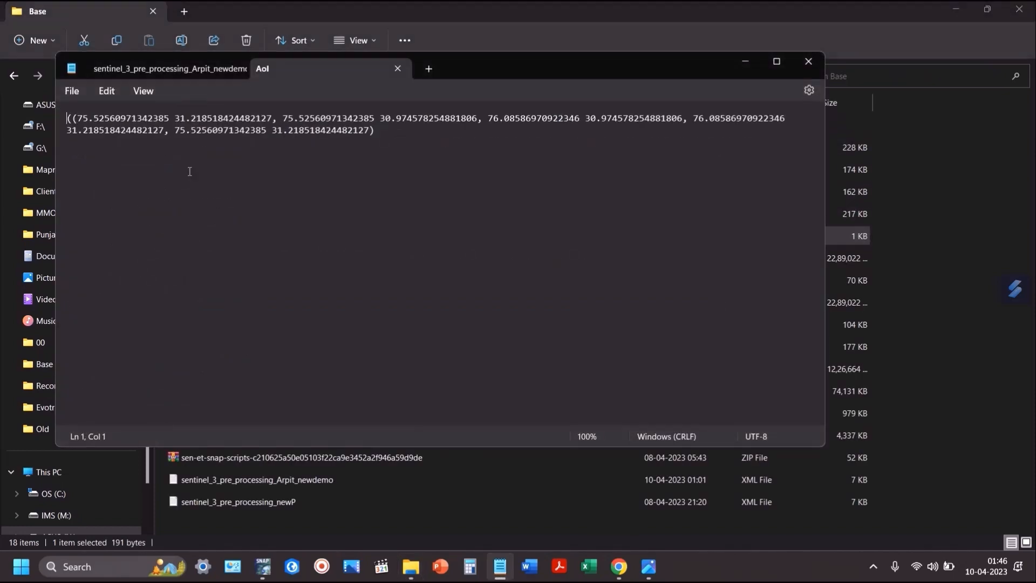
Step: Compare the Subset node's geoRegion polygon in the newdemo XML with the coordinates in the AoI file
{"action": "key", "text": "alt+Tab"}
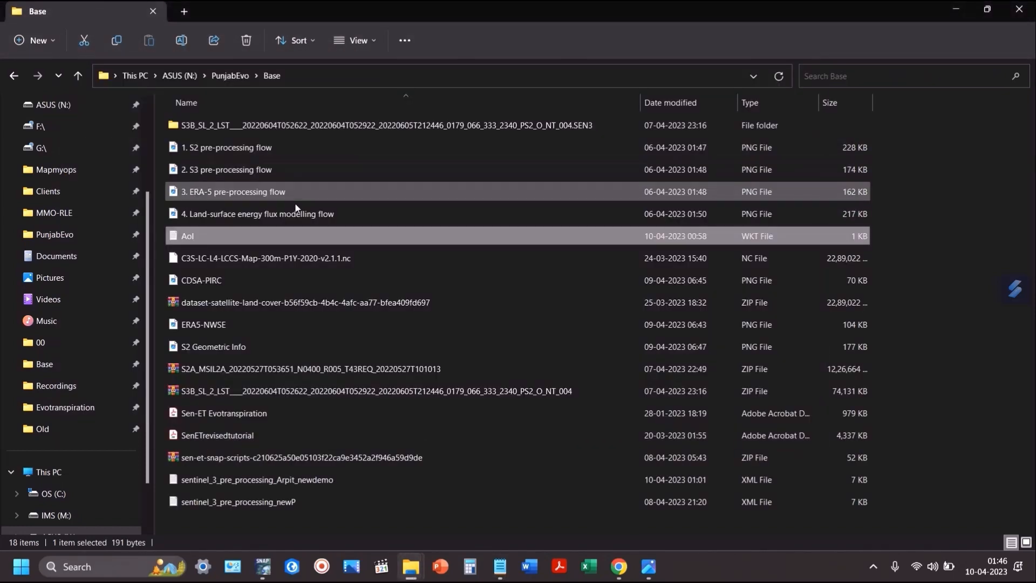
{"action": "key", "text": "alt+Tab"}
{"action": "key", "text": "alt+Tab"}
{"action": "key", "text": "alt+Tab"}
{"action": "key", "text": "alt+Tab"}
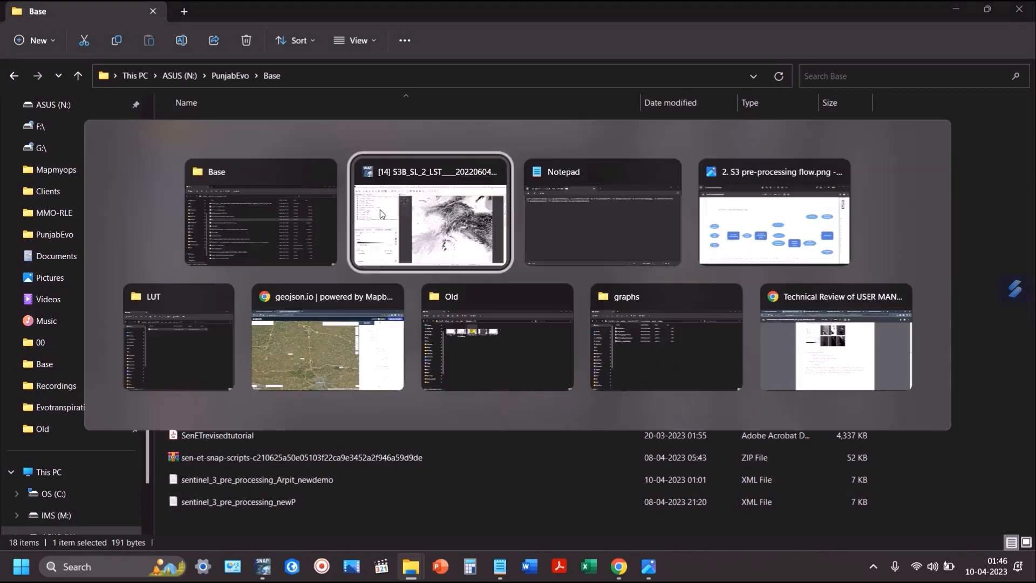
{"action": "left_click", "coordinate": [165, 69]}
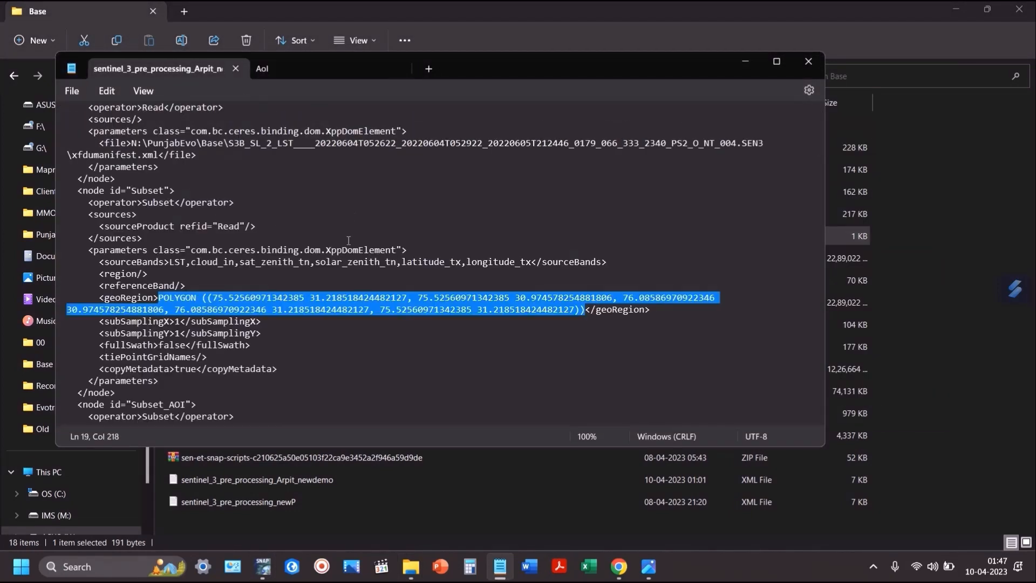
{"action": "left_click", "coordinate": [295, 70]}
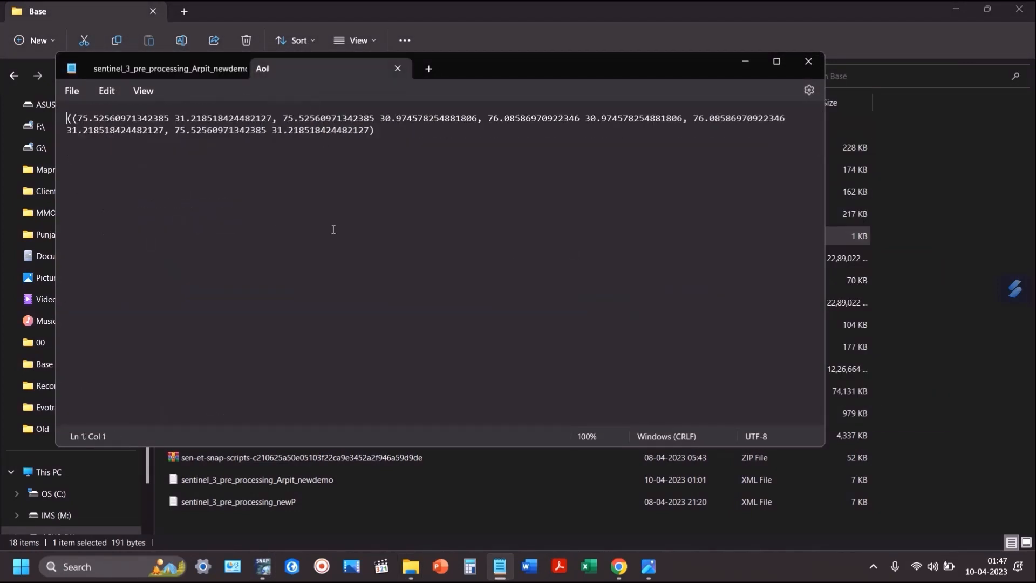
{"action": "left_click", "coordinate": [182, 70]}
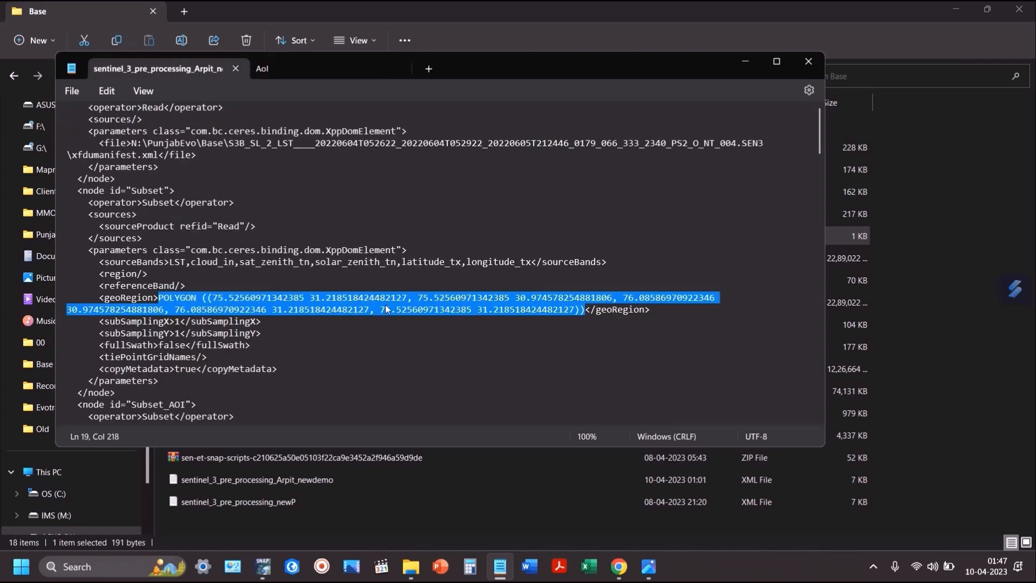
Step: Check the geoRegion polygons in the XML's Subset_AOI, Subset_LST and Subset_obs_geometry nodes
{"action": "scroll", "coordinate": [389, 338], "scroll_direction": "down", "scroll_amount": 5}
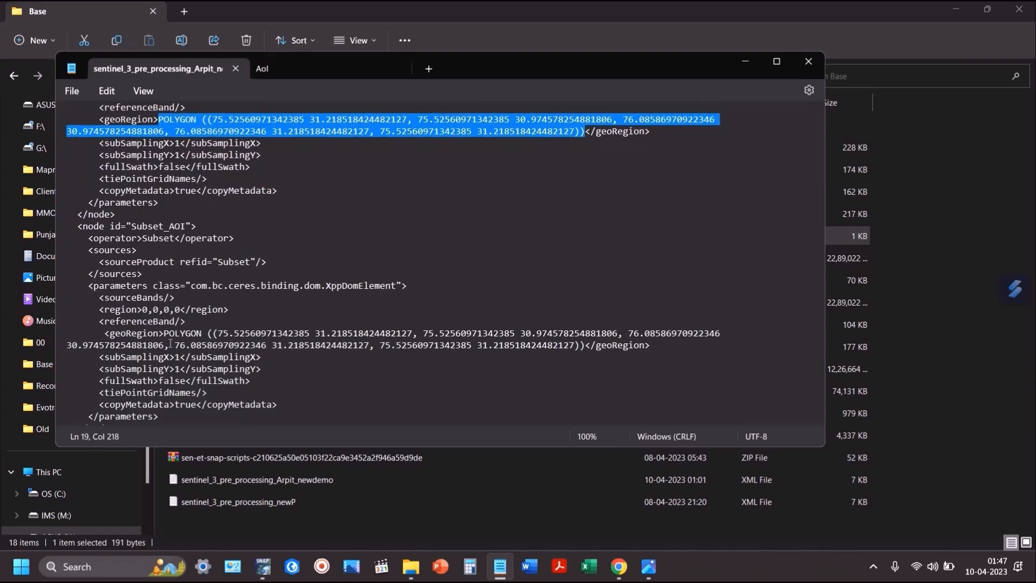
{"action": "left_click_drag", "start_coordinate": [169, 334], "coordinate": [193, 337]}
{"action": "scroll", "coordinate": [204, 370], "scroll_direction": "down", "scroll_amount": 9}
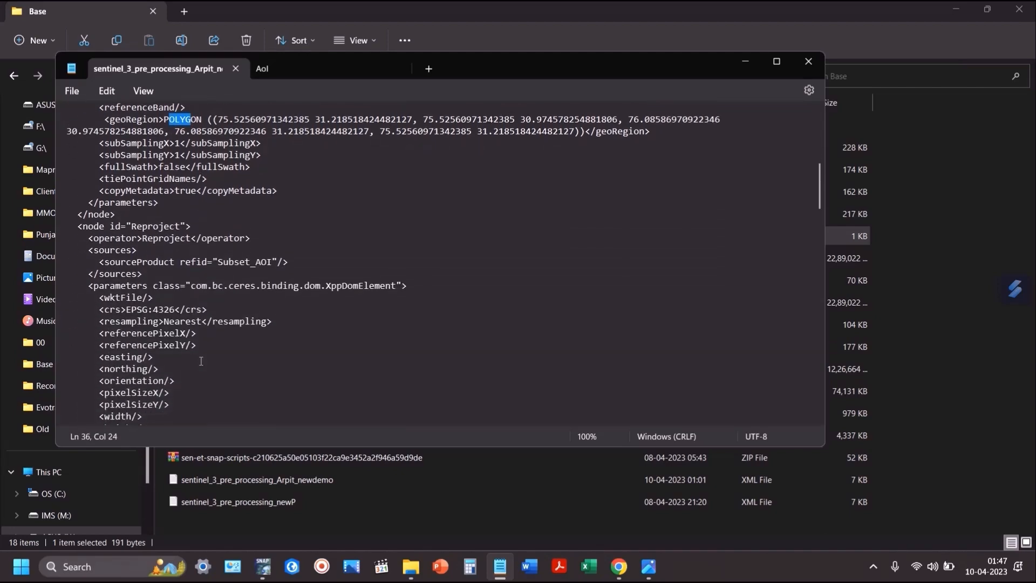
{"action": "scroll", "coordinate": [201, 361], "scroll_direction": "down", "scroll_amount": 8}
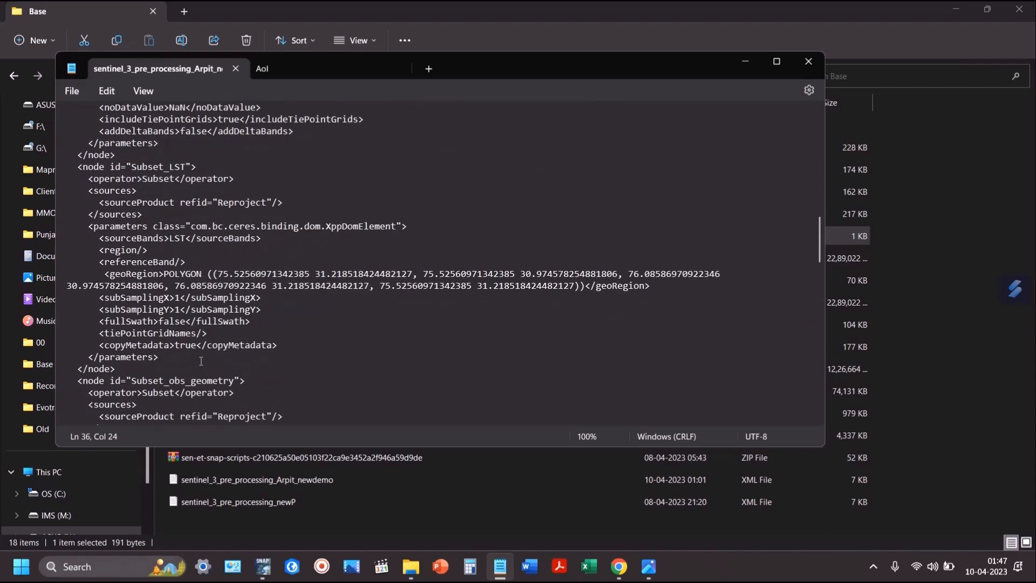
{"action": "left_click_drag", "start_coordinate": [164, 274], "coordinate": [218, 285]}
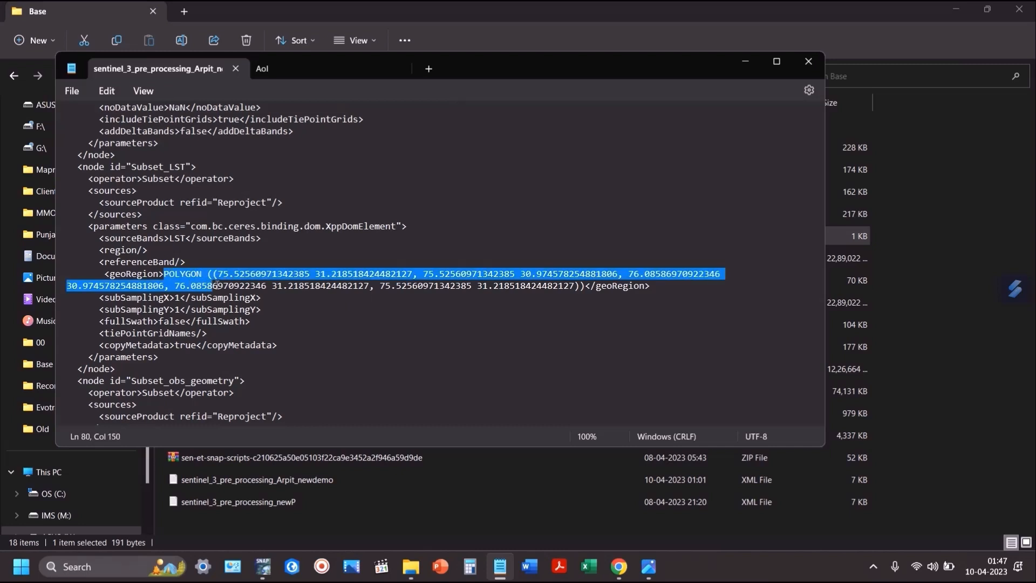
{"action": "scroll", "coordinate": [255, 357], "scroll_direction": "down", "scroll_amount": 6}
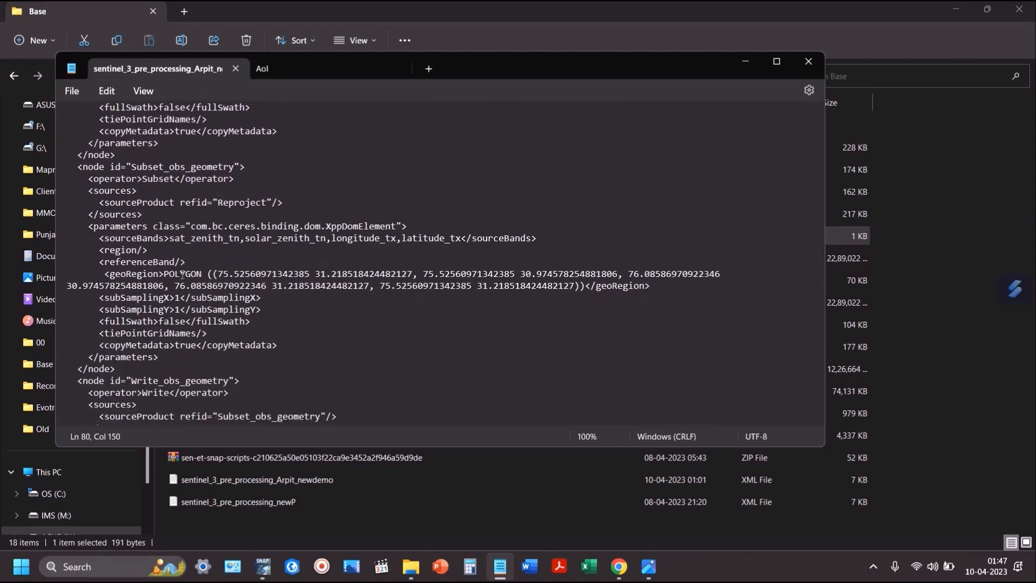
{"action": "left_click_drag", "start_coordinate": [166, 274], "coordinate": [253, 286]}
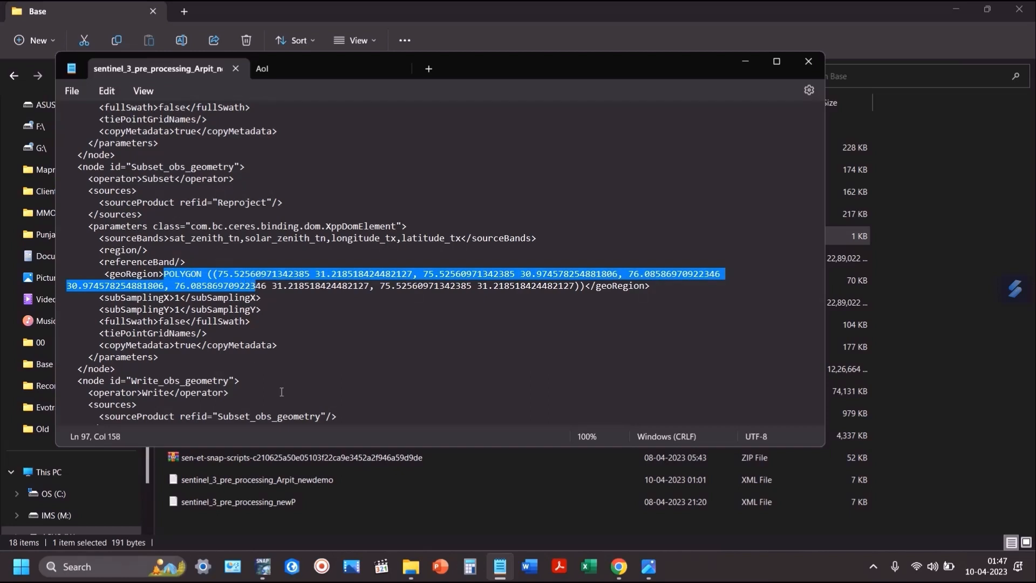
Step: Check the output file paths in the Write_obs_geometry, Write_mask and Write_LST nodes, and close the text editor
{"action": "scroll", "coordinate": [281, 392], "scroll_direction": "down", "scroll_amount": 4}
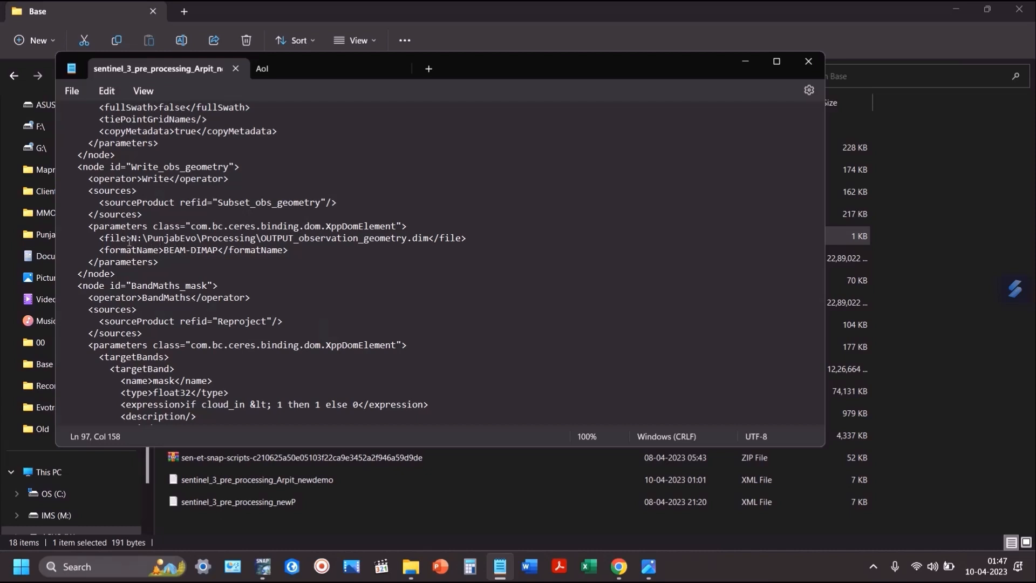
{"action": "left_click_drag", "start_coordinate": [128, 242], "coordinate": [260, 239]}
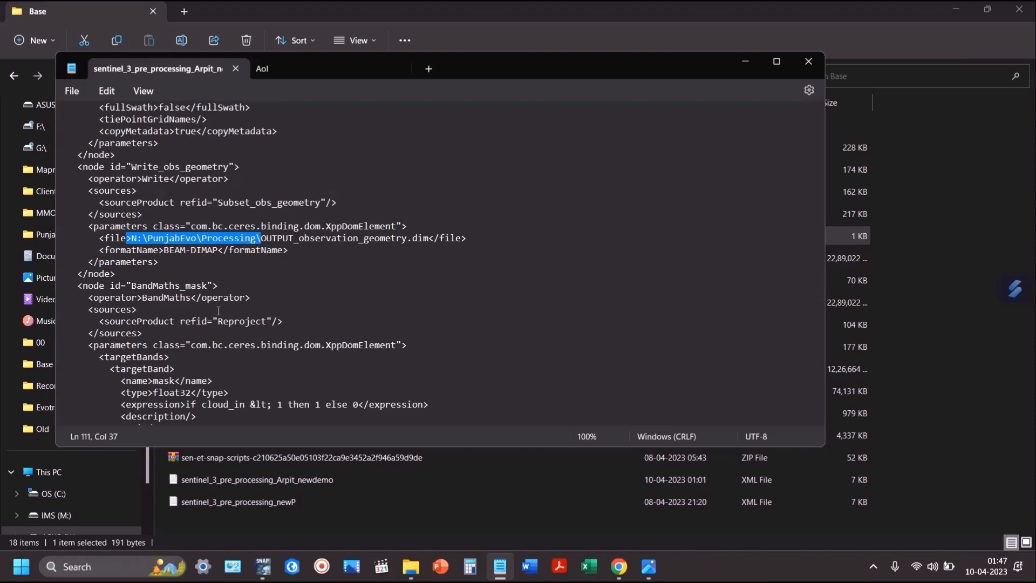
{"action": "scroll", "coordinate": [227, 318], "scroll_direction": "down", "scroll_amount": 7}
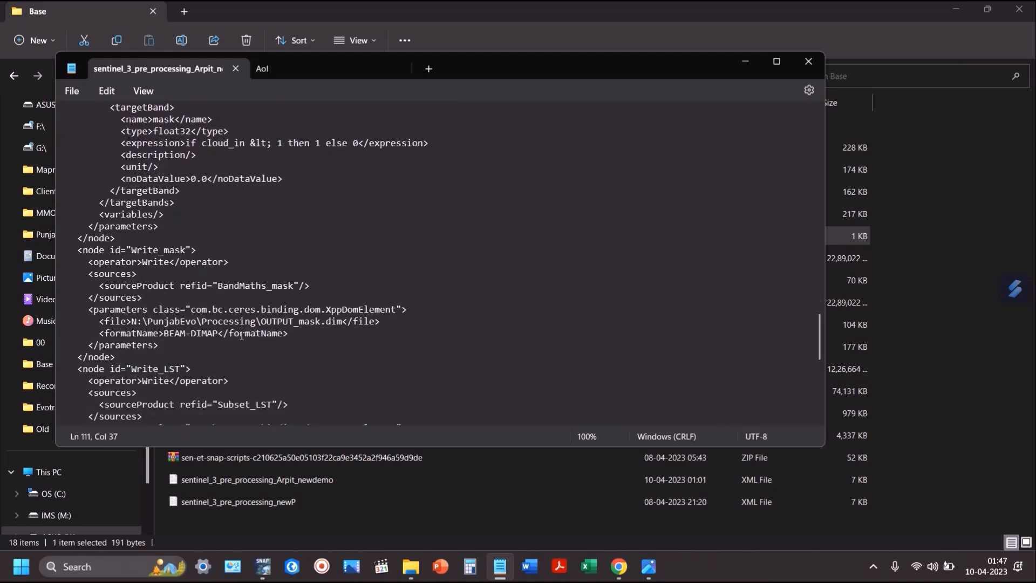
{"action": "left_click_drag", "start_coordinate": [133, 321], "coordinate": [252, 322]}
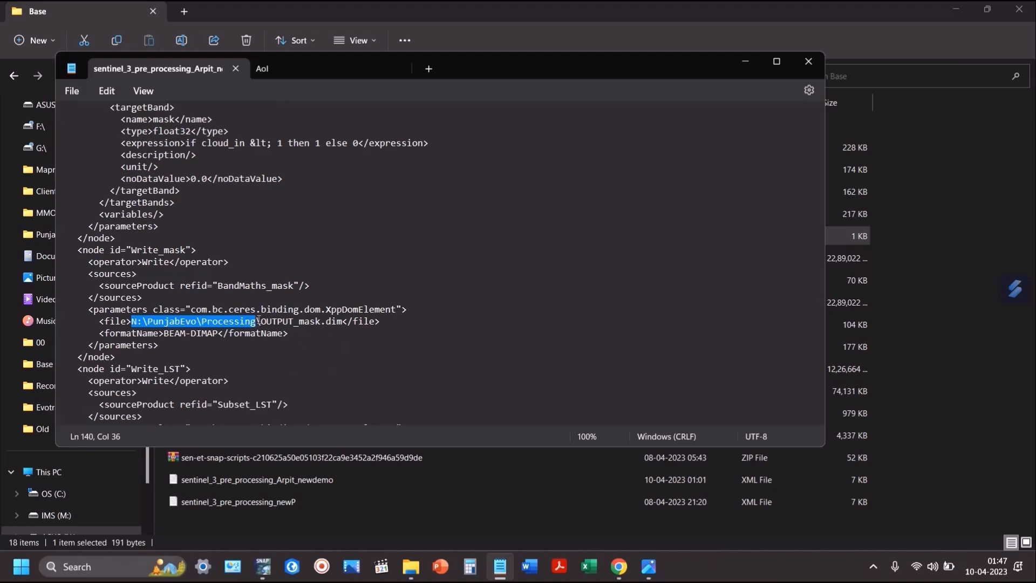
{"action": "scroll", "coordinate": [342, 349], "scroll_direction": "down", "scroll_amount": 5}
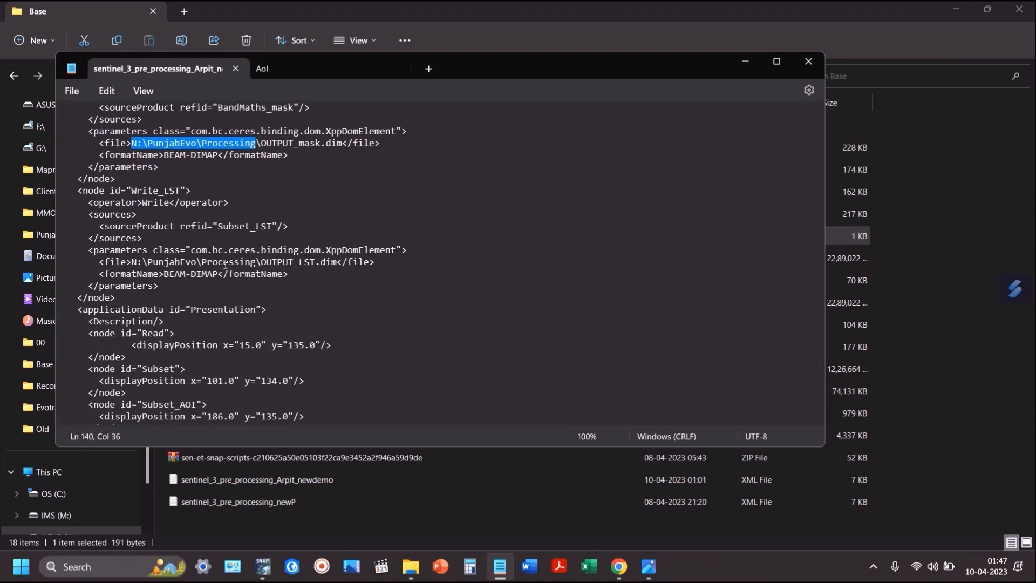
{"action": "scroll", "coordinate": [144, 407], "scroll_direction": "down", "scroll_amount": 2}
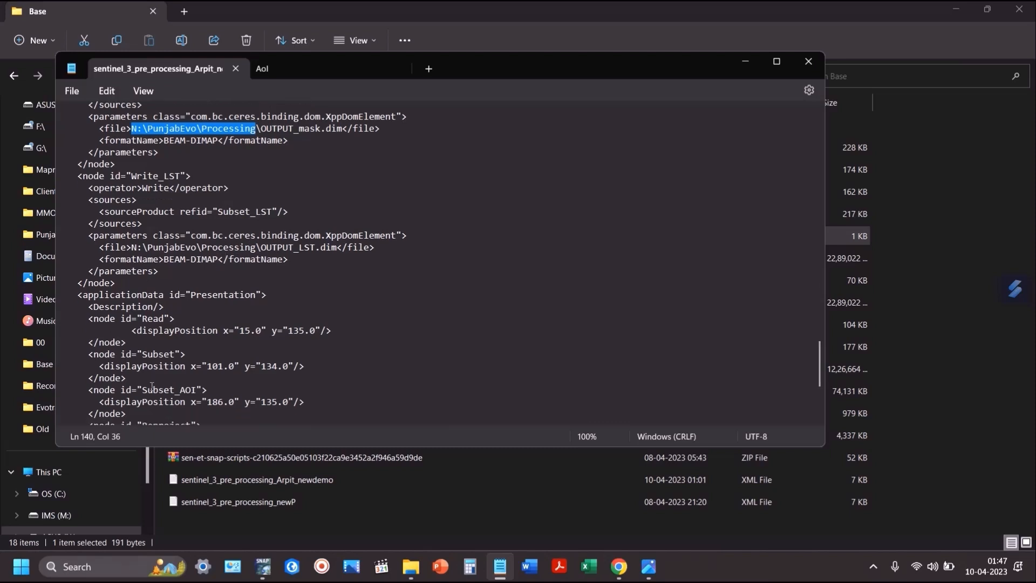
{"action": "scroll", "coordinate": [163, 319], "scroll_direction": "down", "scroll_amount": 6}
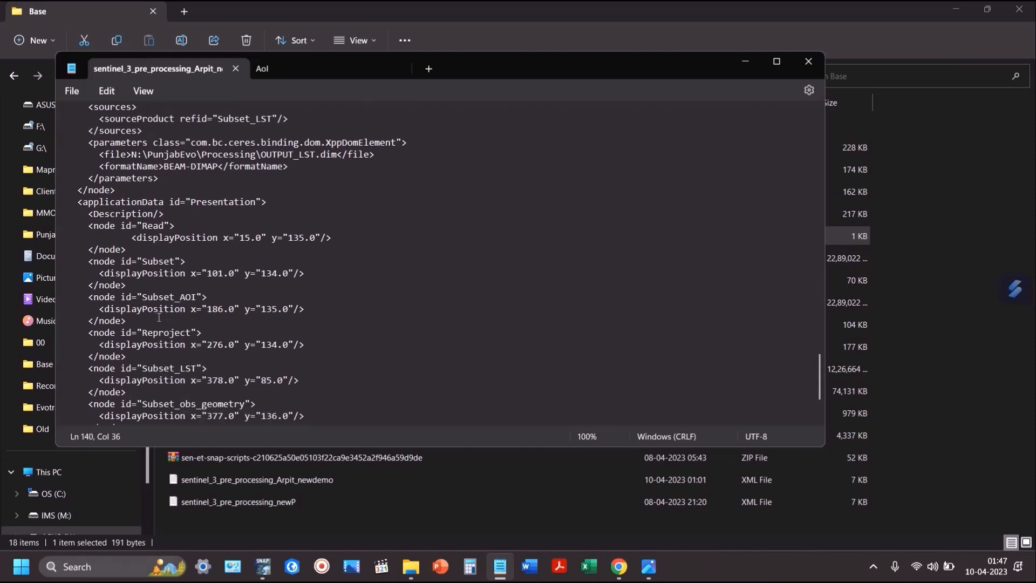
{"action": "scroll", "coordinate": [244, 324], "scroll_direction": "up", "scroll_amount": 7}
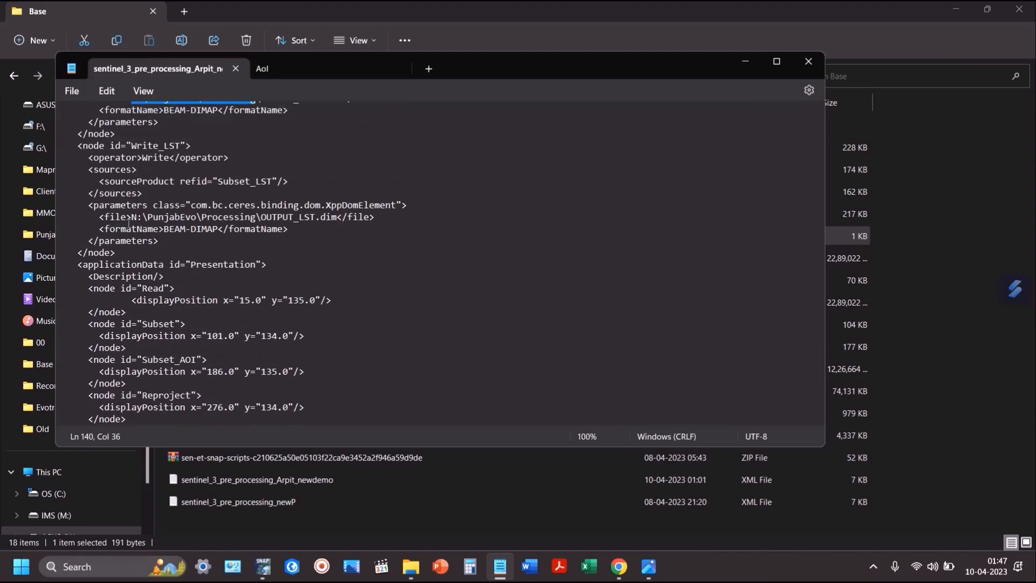
{"action": "left_click_drag", "start_coordinate": [132, 217], "coordinate": [257, 219]}
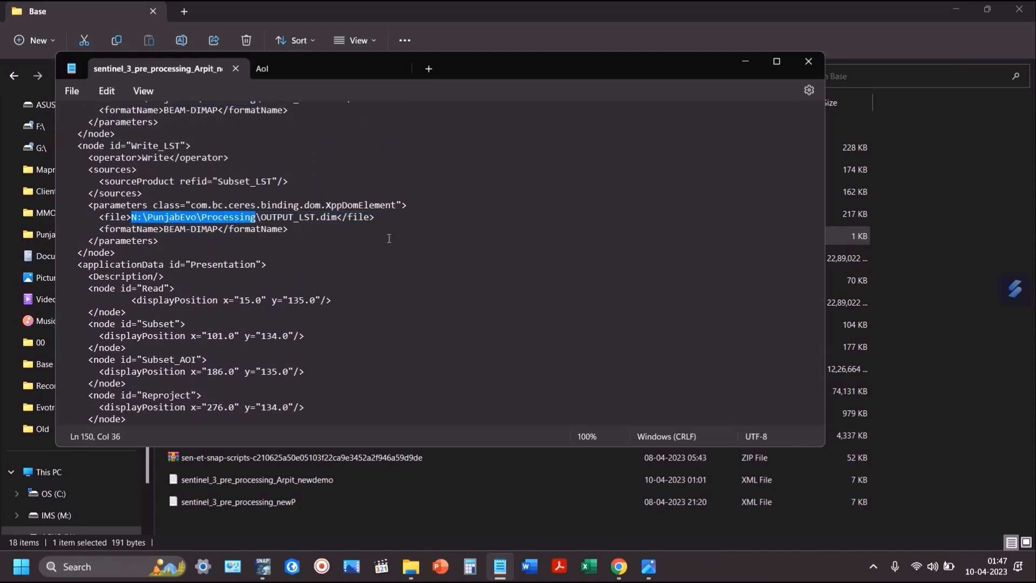
{"action": "left_click", "coordinate": [812, 69]}
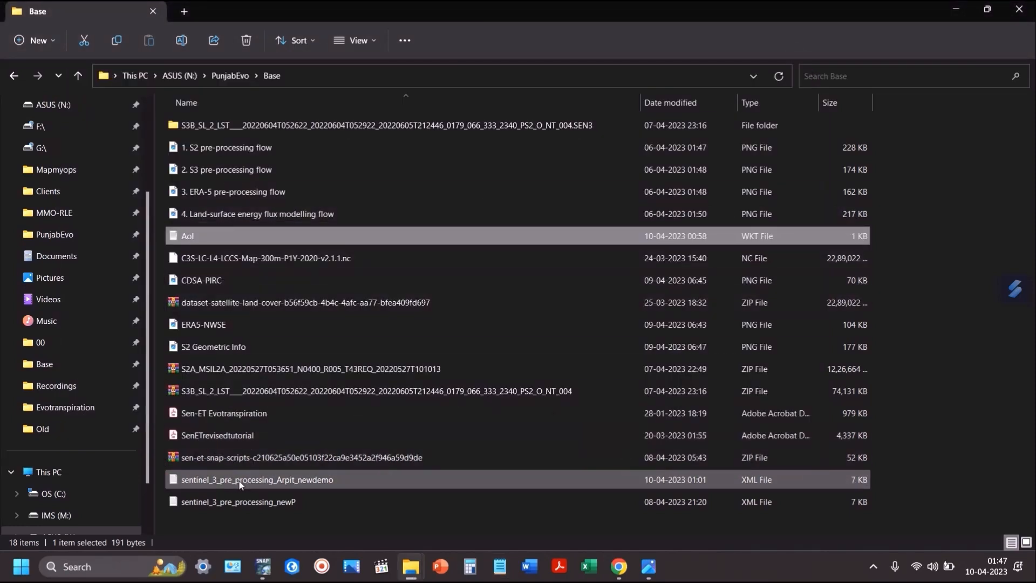
Step: Switch to SNAP and load the Sentinel-3 pre-processing newdemo graph from PunjabEvo's Base folder into Graph Builder
{"action": "left_click", "coordinate": [213, 484]}
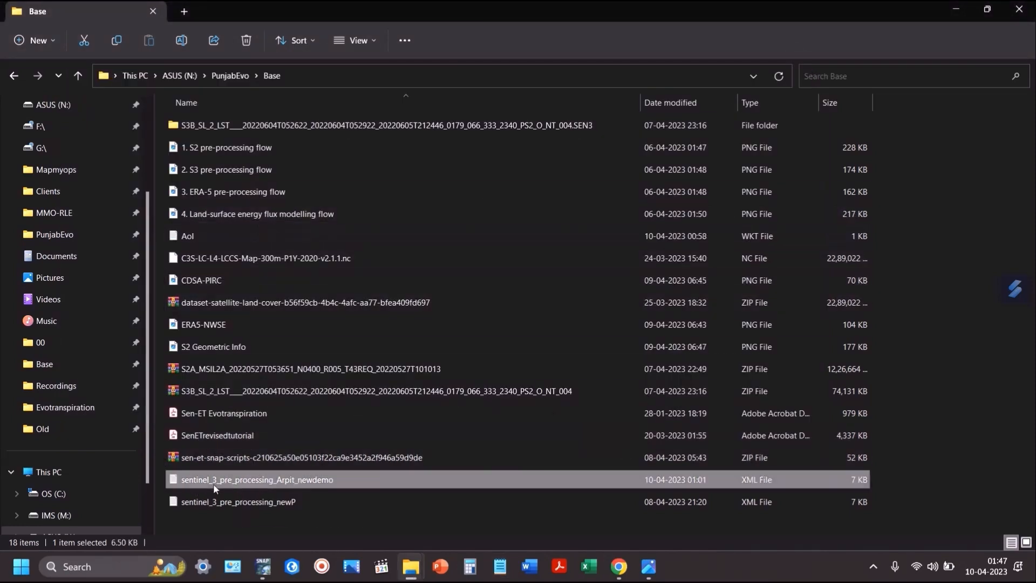
{"action": "key", "text": "alt+Tab"}
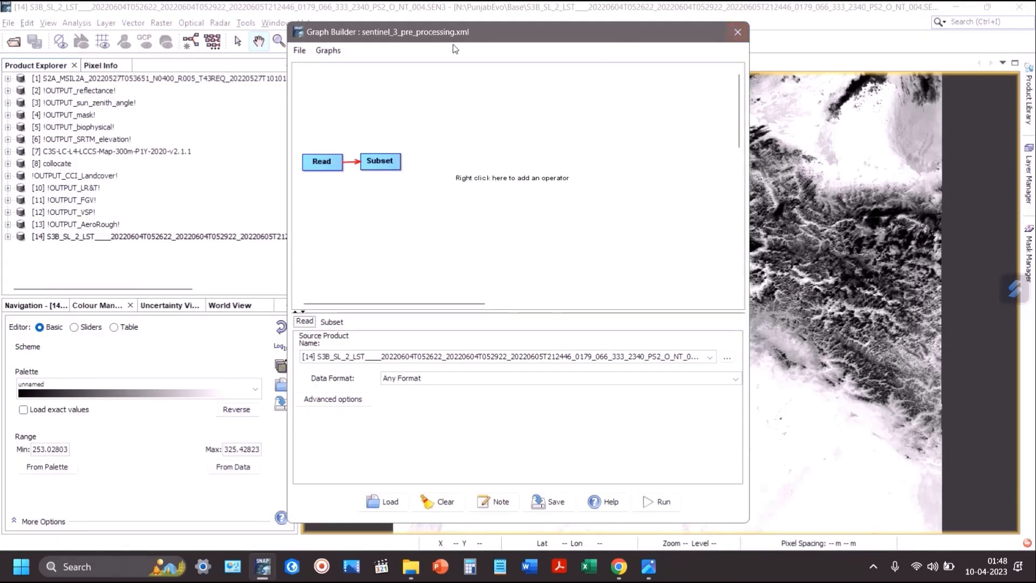
{"action": "left_click", "coordinate": [300, 50]}
{"action": "left_click", "coordinate": [313, 64]}
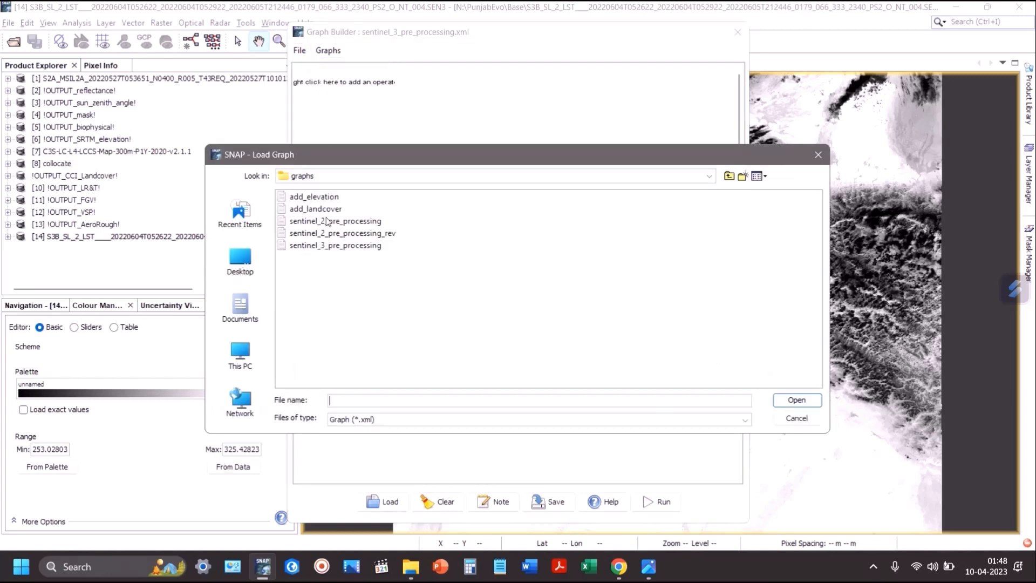
{"action": "left_click", "coordinate": [240, 262]}
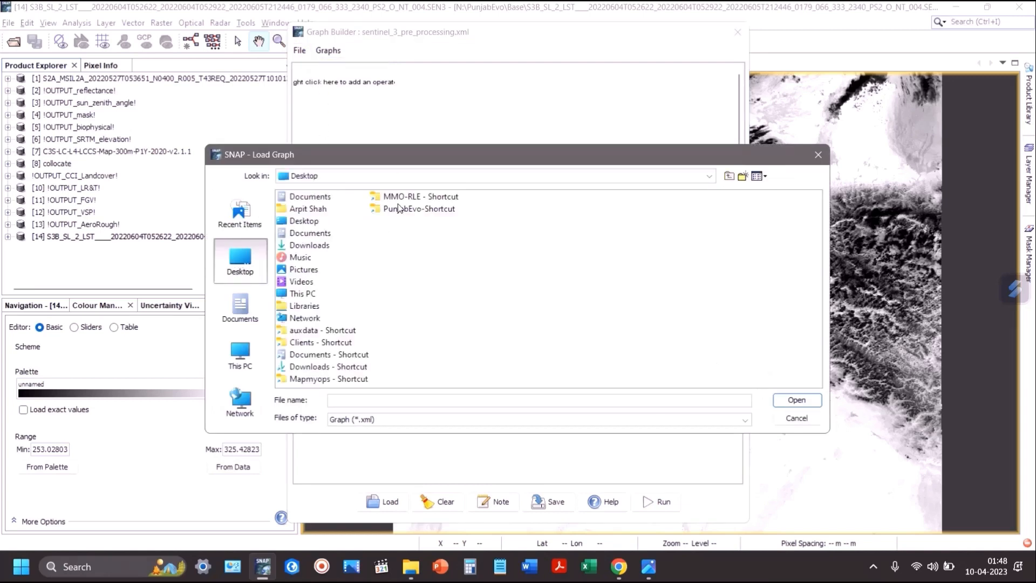
{"action": "double_click", "coordinate": [406, 211]}
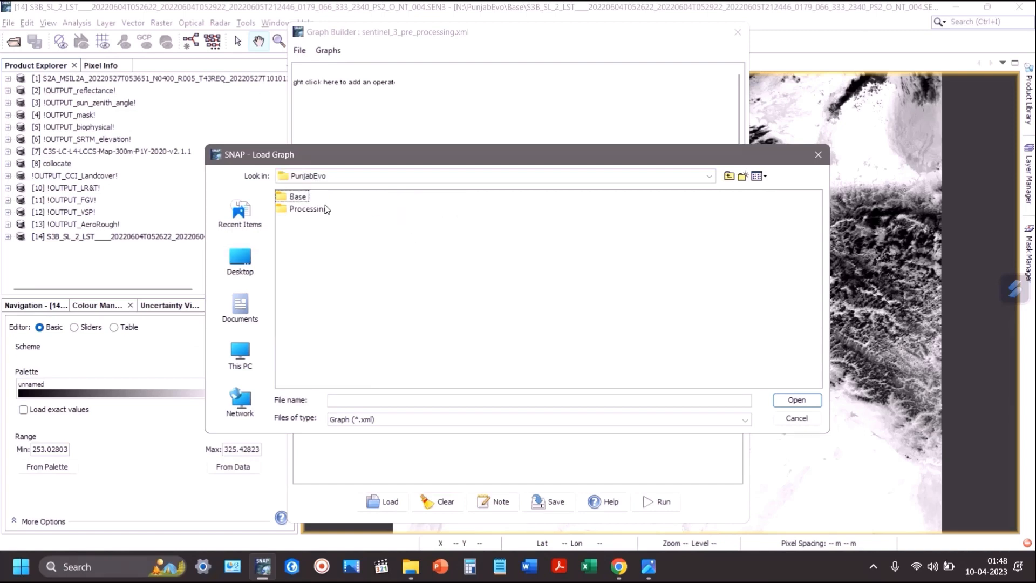
{"action": "left_click", "coordinate": [295, 203]}
{"action": "double_click", "coordinate": [295, 202]}
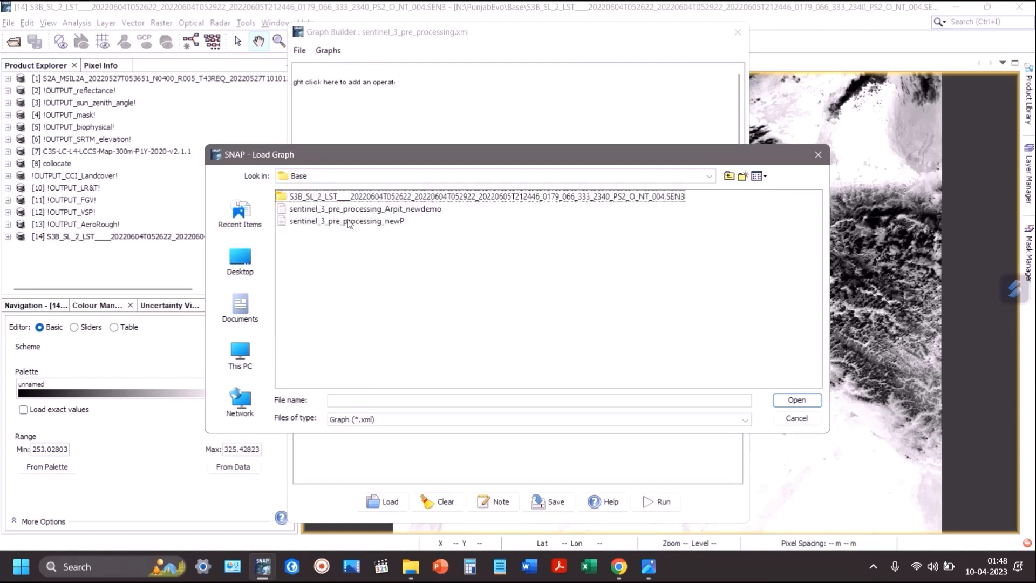
{"action": "double_click", "coordinate": [400, 209]}
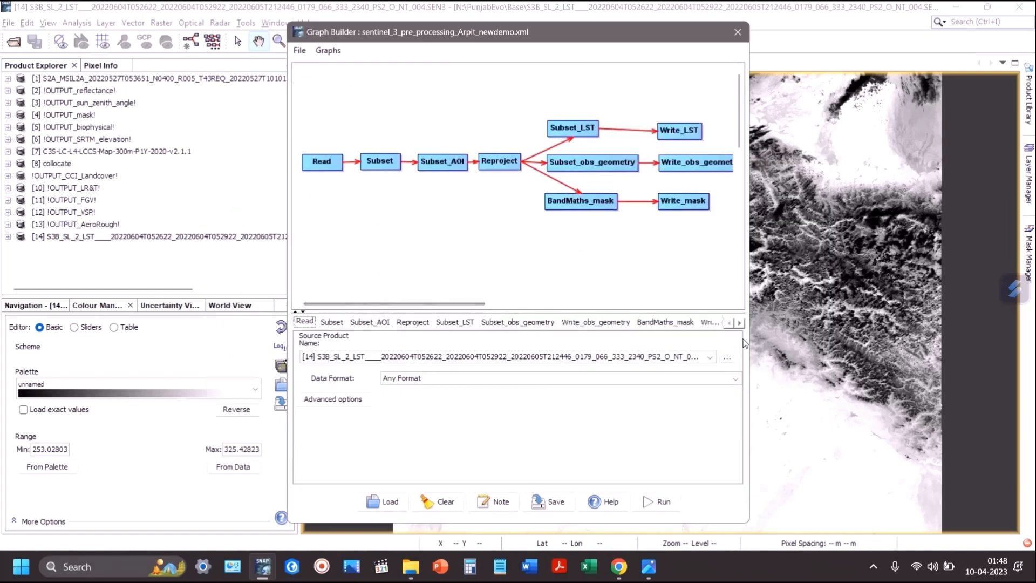
Step: Widen Graph Builder to show the whole graph, review the Reproject node's CRS and output settings, and close it
{"action": "left_click_drag", "start_coordinate": [749, 342], "coordinate": [906, 341]}
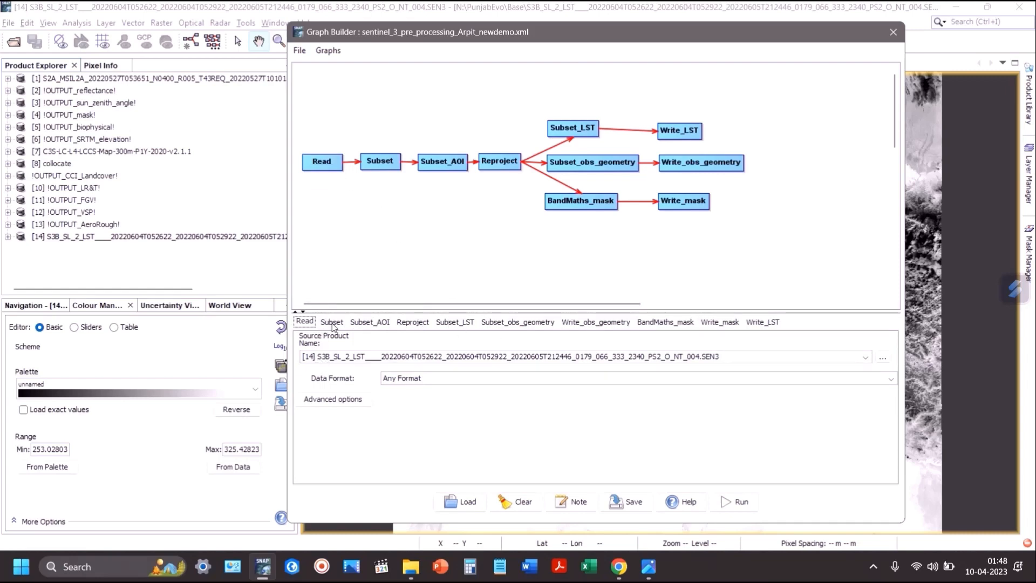
{"action": "left_click", "coordinate": [414, 323]}
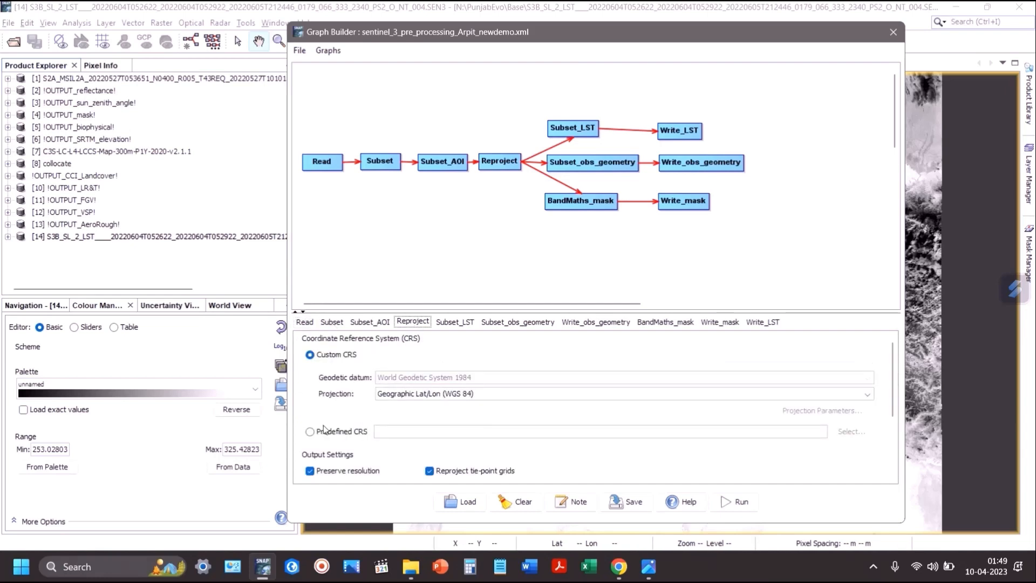
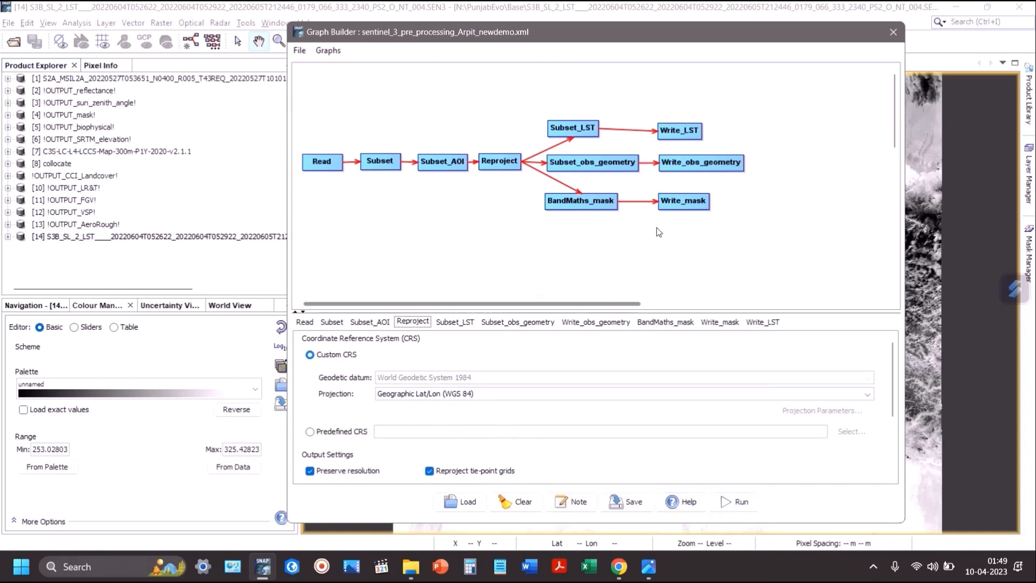
{"action": "left_click", "coordinate": [893, 32]}
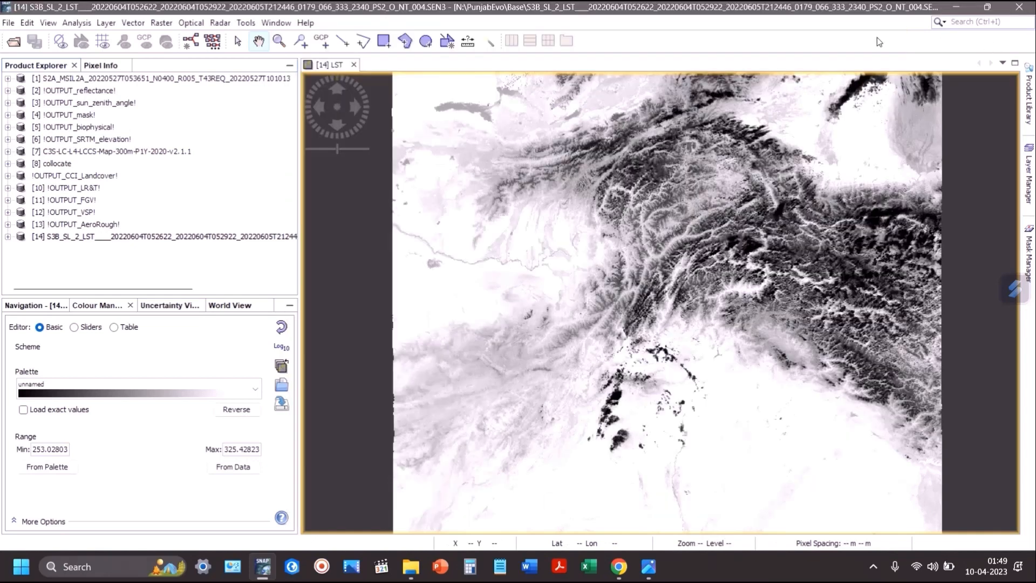
Step: Look up the HORIZONTAL_CS_CODE in the Tile_Geocoding metadata under Geometric_Info of the !OUTPUT_reflectance! product
{"action": "left_click", "coordinate": [56, 78]}
{"action": "left_click", "coordinate": [80, 95]}
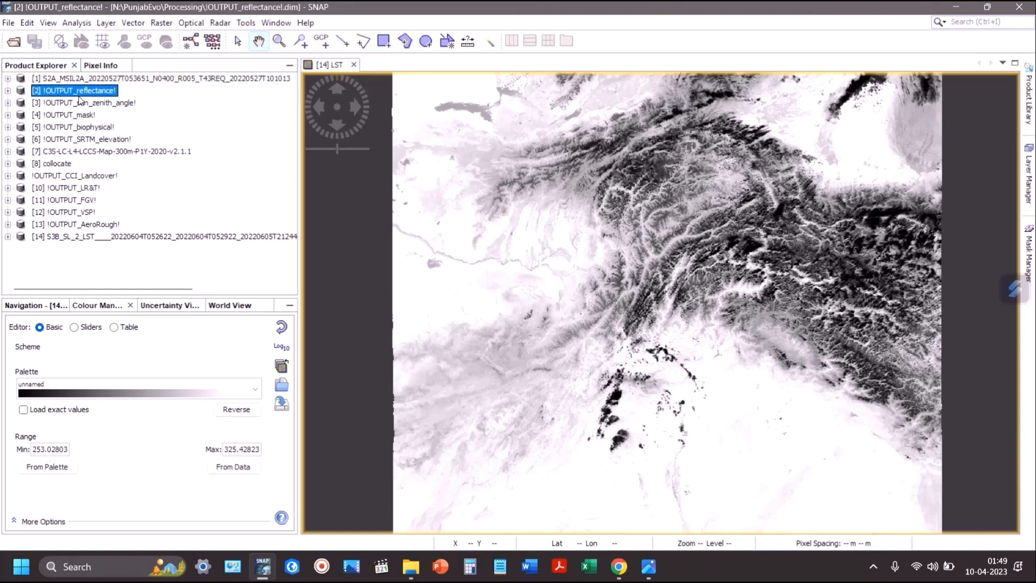
{"action": "left_click", "coordinate": [8, 90]}
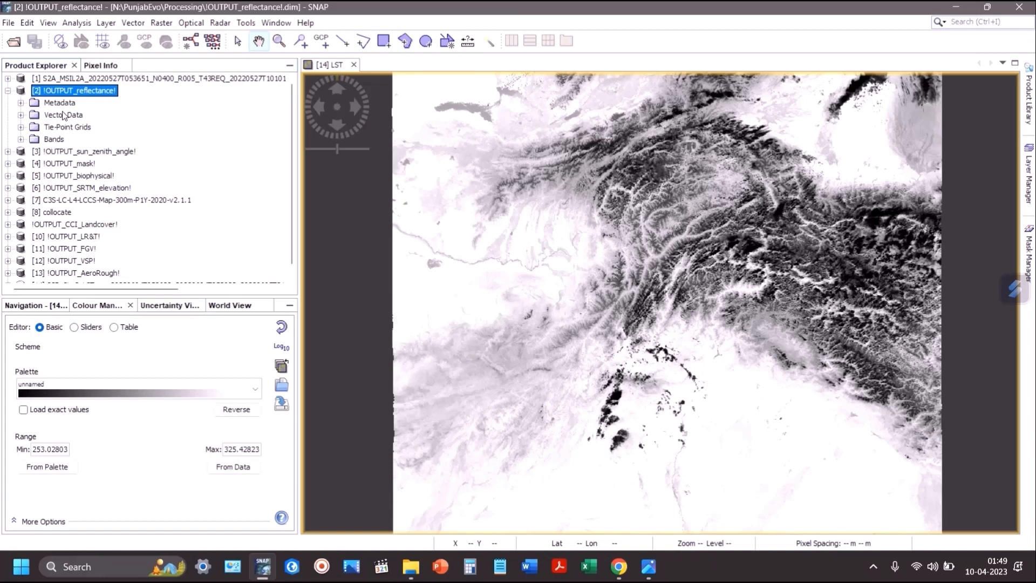
{"action": "left_click", "coordinate": [21, 104]}
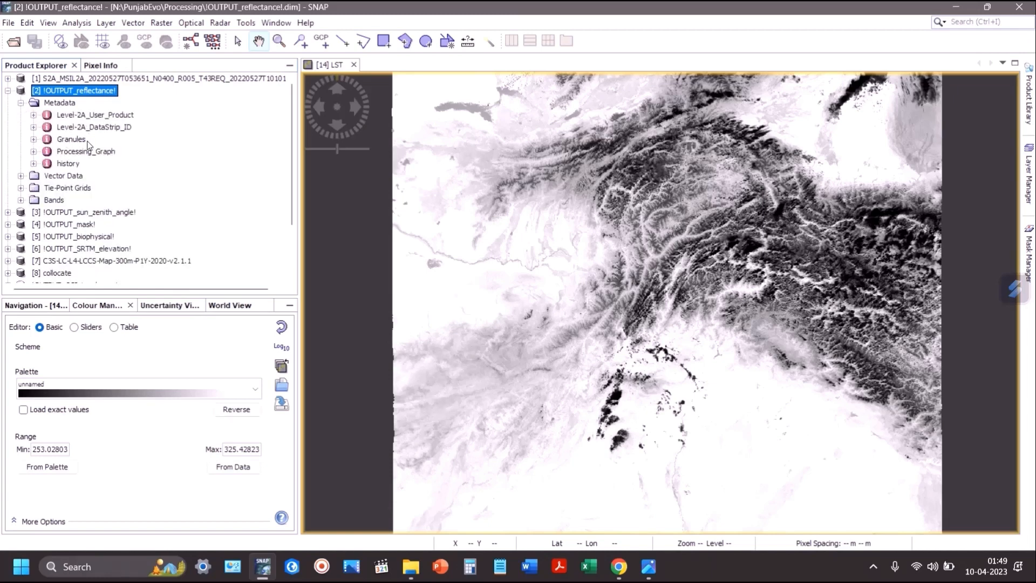
{"action": "left_click", "coordinate": [33, 140]}
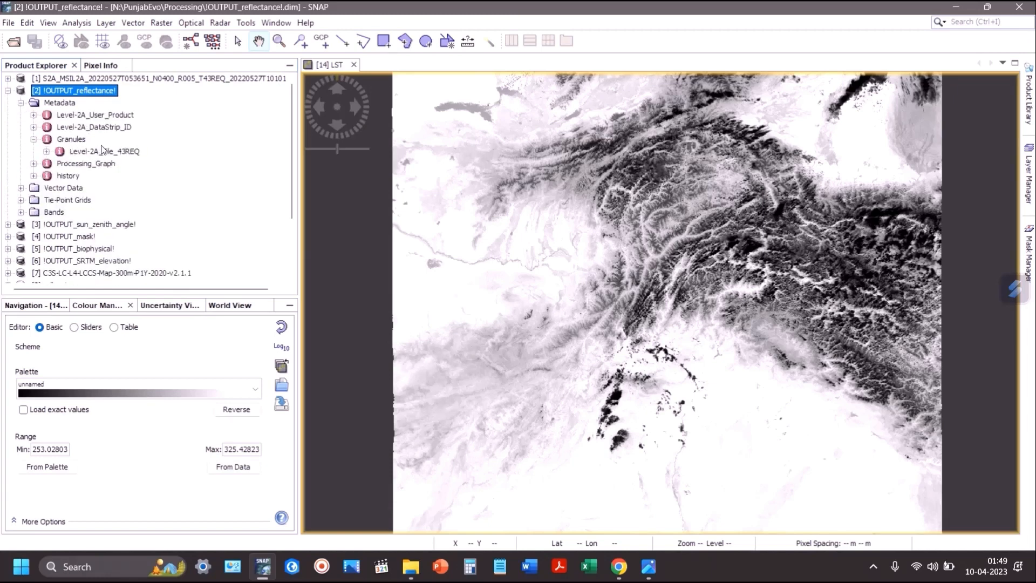
{"action": "left_click", "coordinate": [46, 151]}
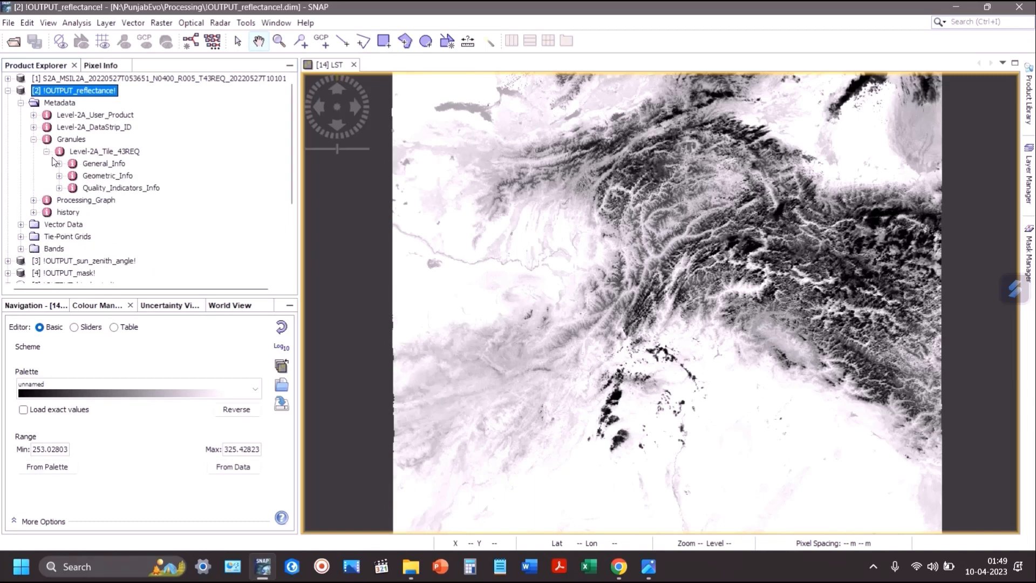
{"action": "left_click", "coordinate": [98, 178]}
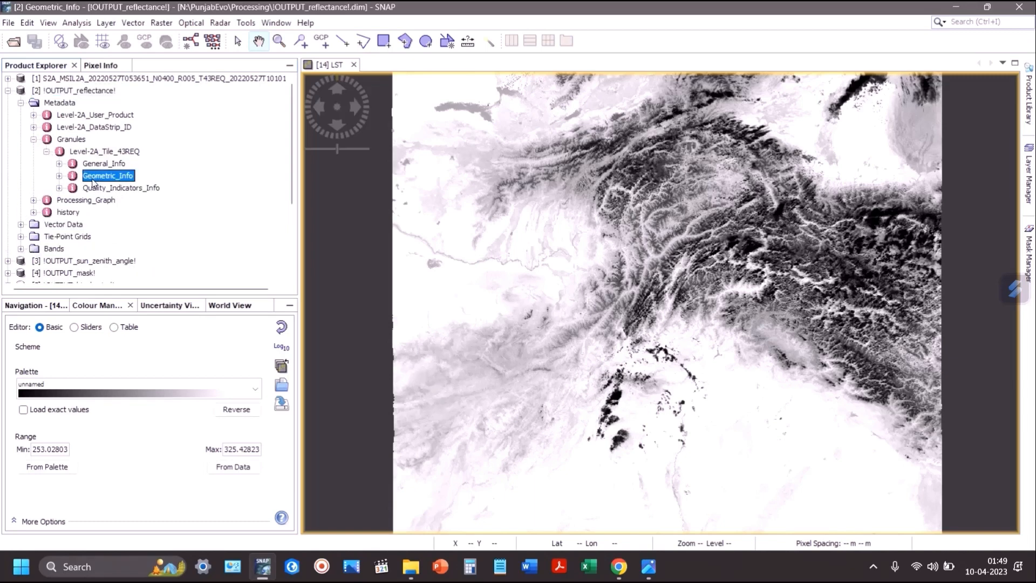
{"action": "left_click", "coordinate": [60, 176]}
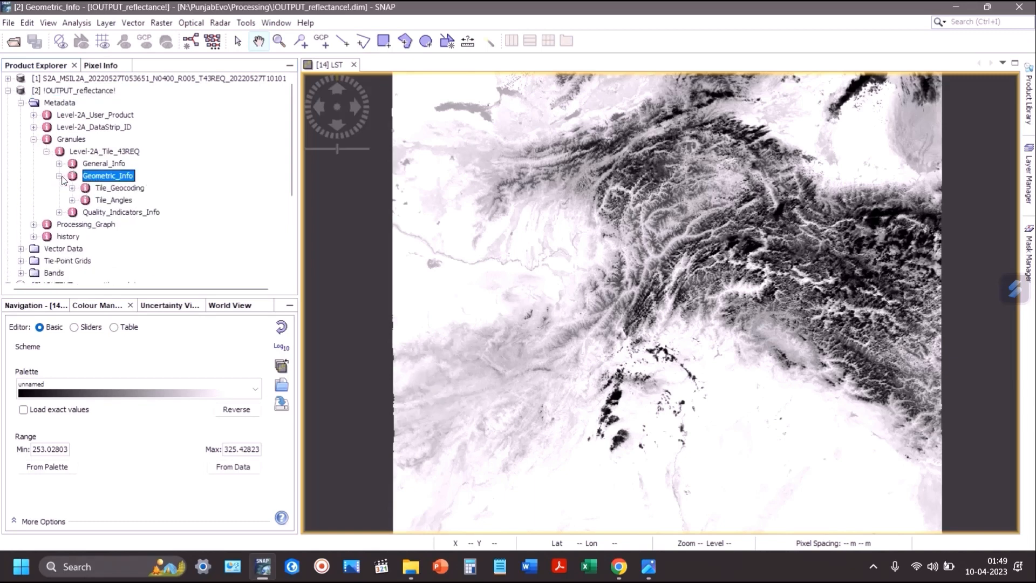
{"action": "left_click", "coordinate": [115, 191]}
{"action": "double_click", "coordinate": [114, 192]}
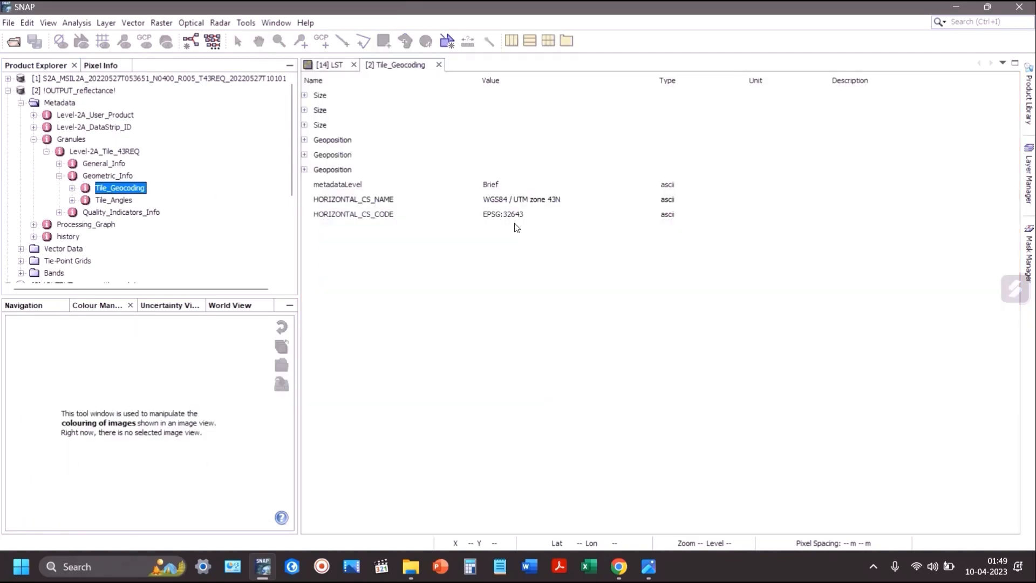
{"action": "left_click", "coordinate": [496, 216]}
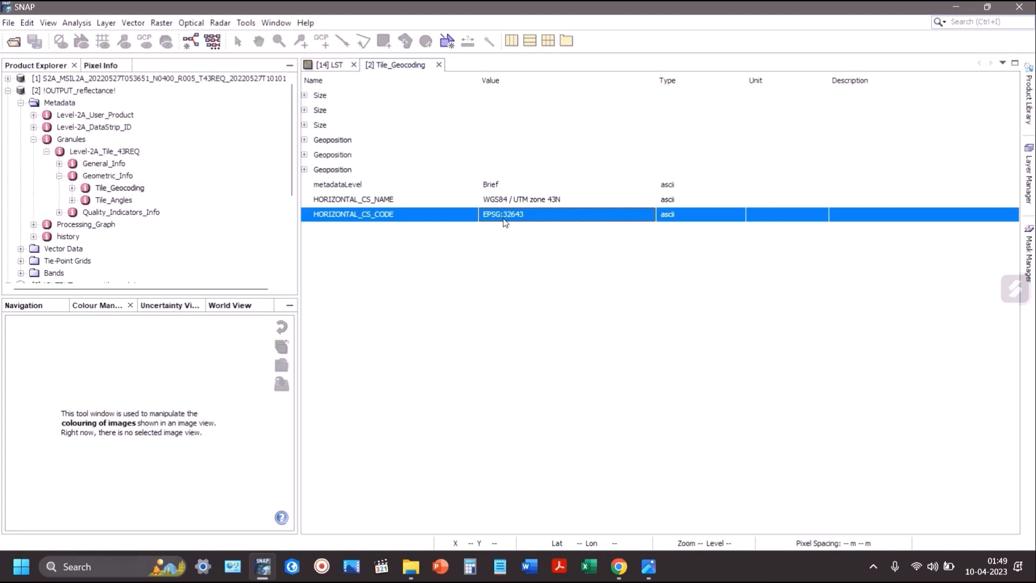
Step: Switch to File Explorer, open the AoI file in the Base folder and add EPSG:32643 below the polygon coordinates
{"action": "key", "text": "alt+Tab"}
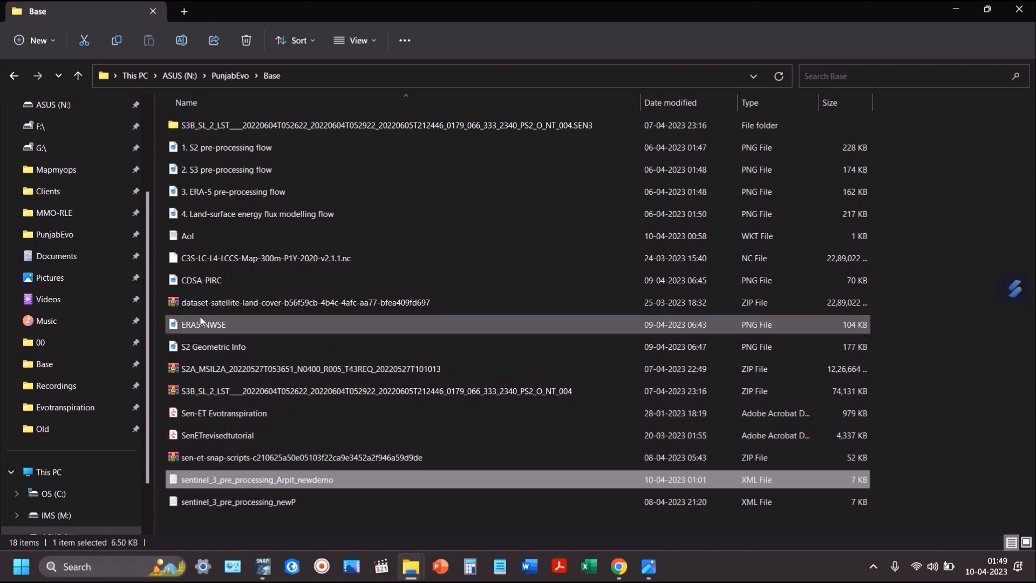
{"action": "double_click", "coordinate": [206, 234]}
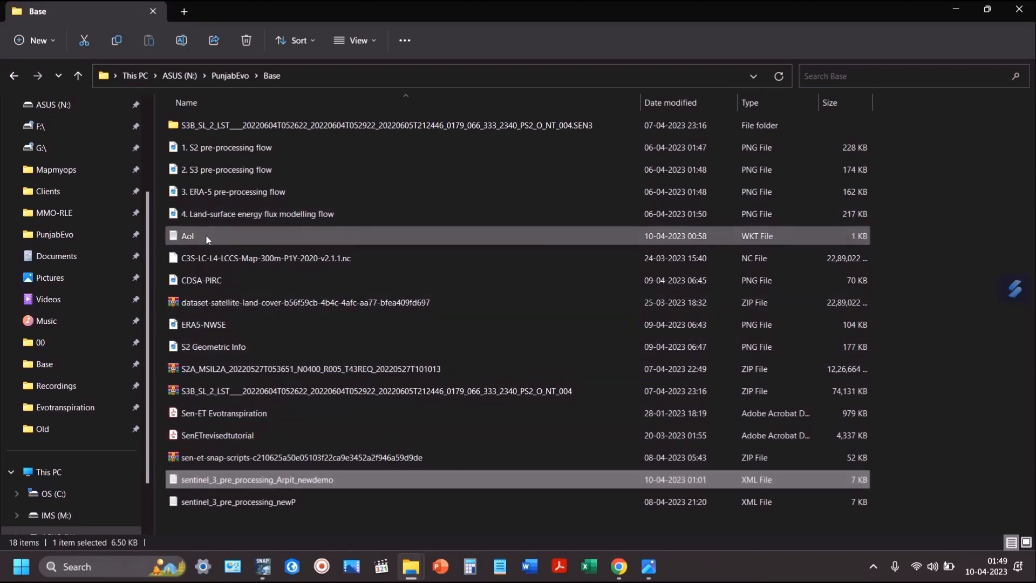
{"action": "left_click", "coordinate": [392, 136]}
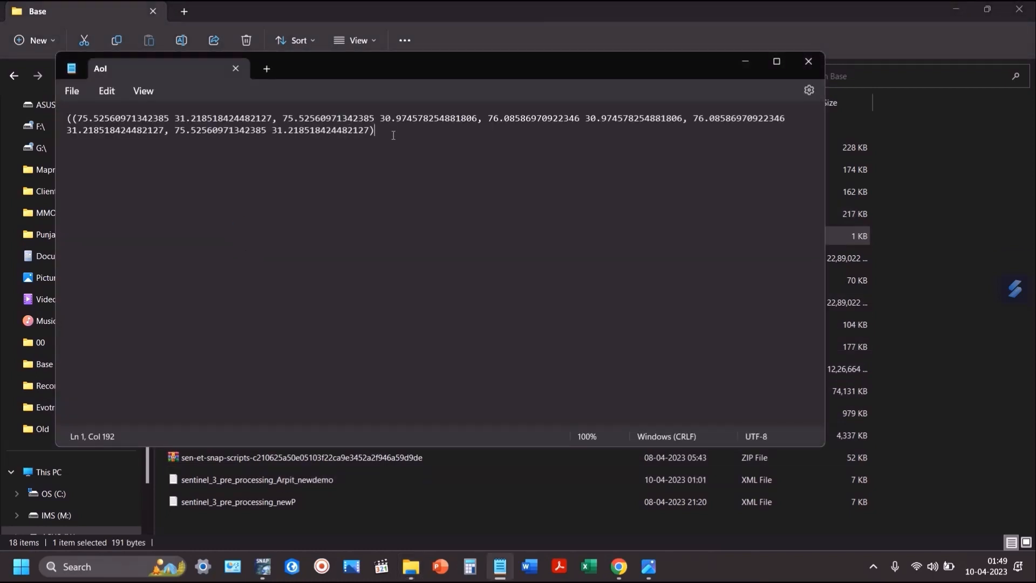
{"action": "key", "text": "Return"}
{"action": "type", "text": "EPSG"}
{"action": "key", "text": "alt+Tab"}
{"action": "key", "text": "alt+Tab"}
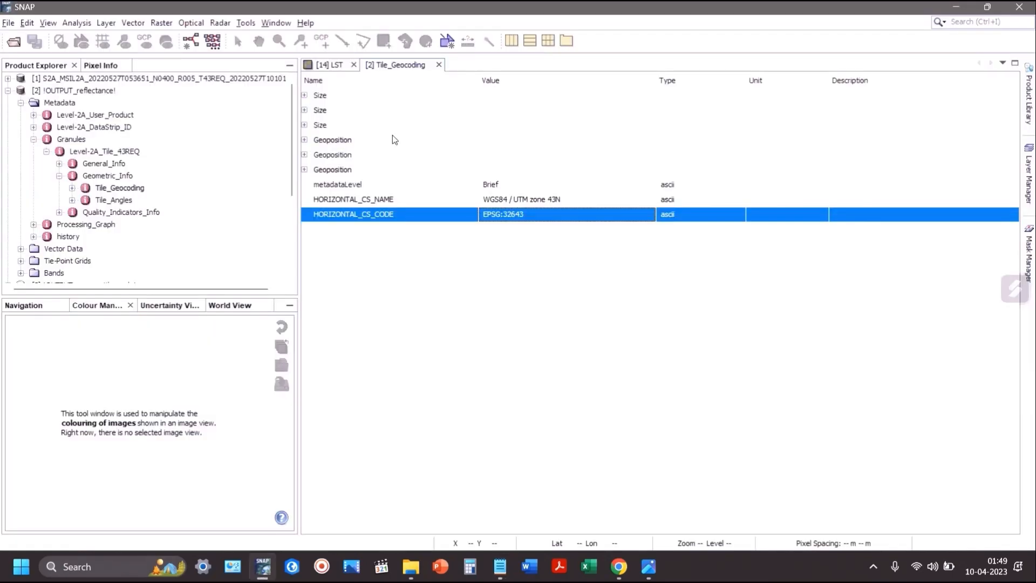
{"action": "key", "text": "alt+Tab"}
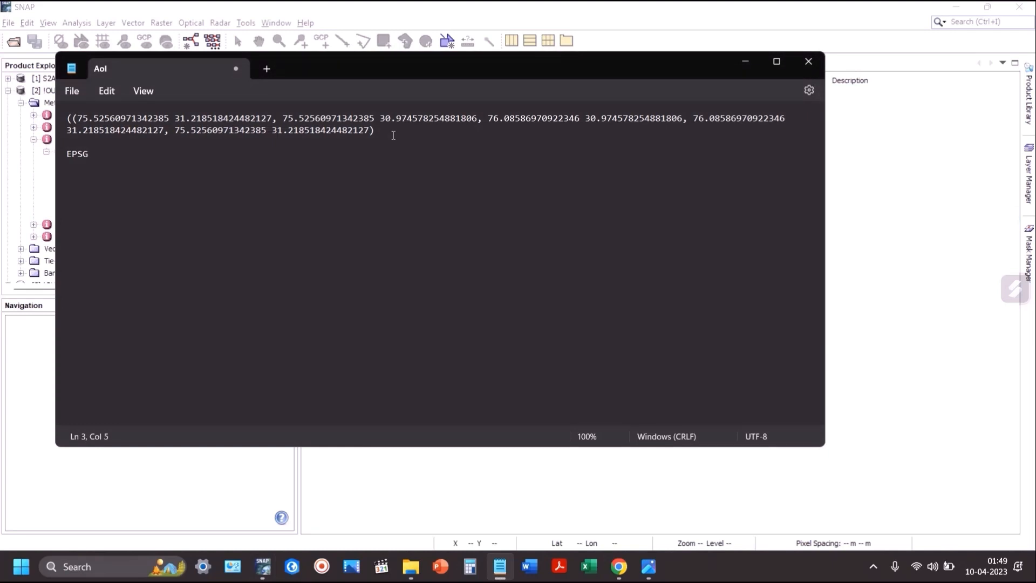
{"action": "type", "text": ":32643"}
Step: Compare the noted EPSG code with SNAP's Tile_Geocoding metadata, and select the EPSG:32643 text in the AoI file for copying
{"action": "key", "text": "alt+Tab"}
{"action": "left_click", "coordinate": [539, 214]}
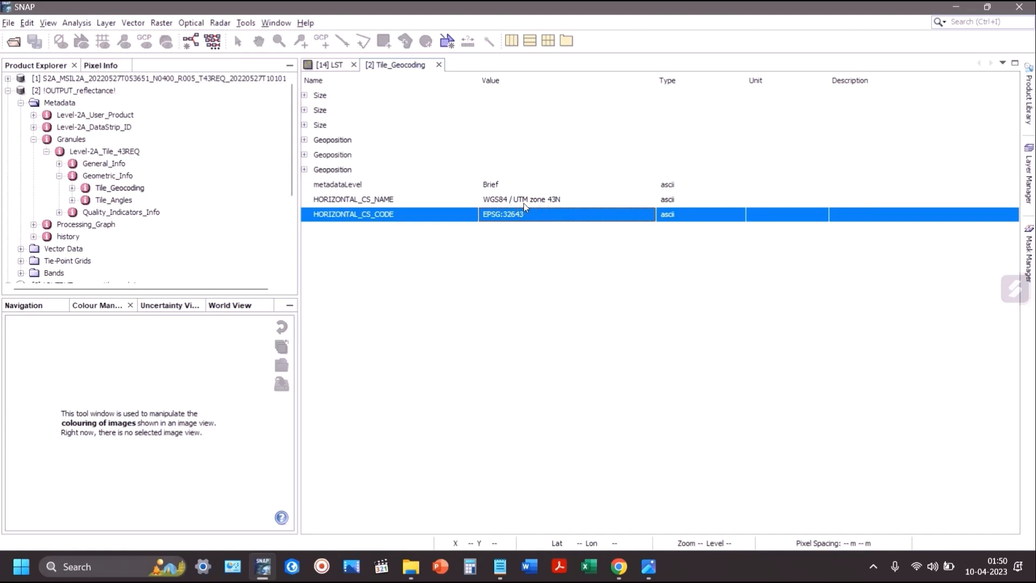
{"action": "key", "text": "alt+Tab"}
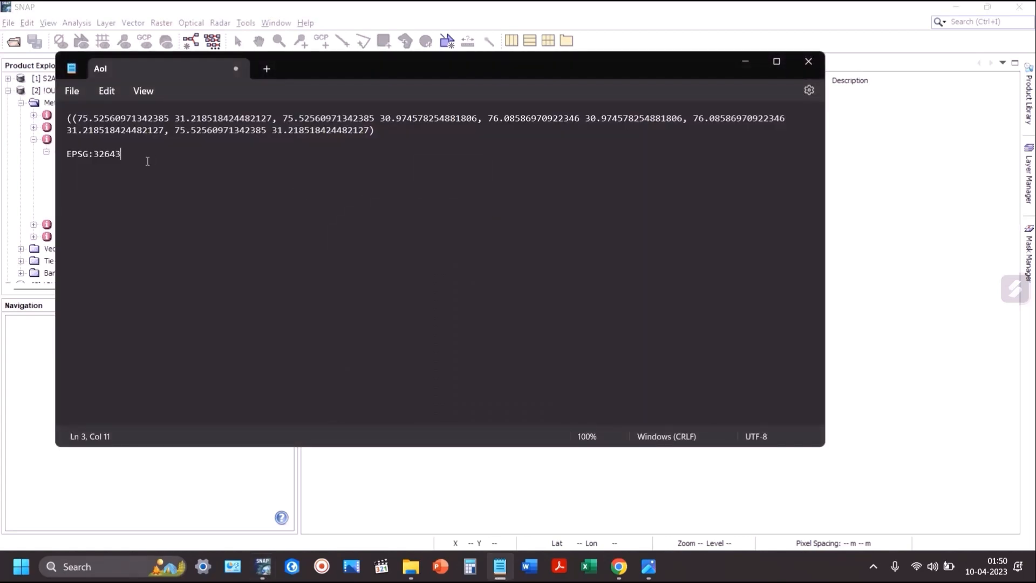
{"action": "left_click_drag", "start_coordinate": [119, 153], "coordinate": [54, 156]}
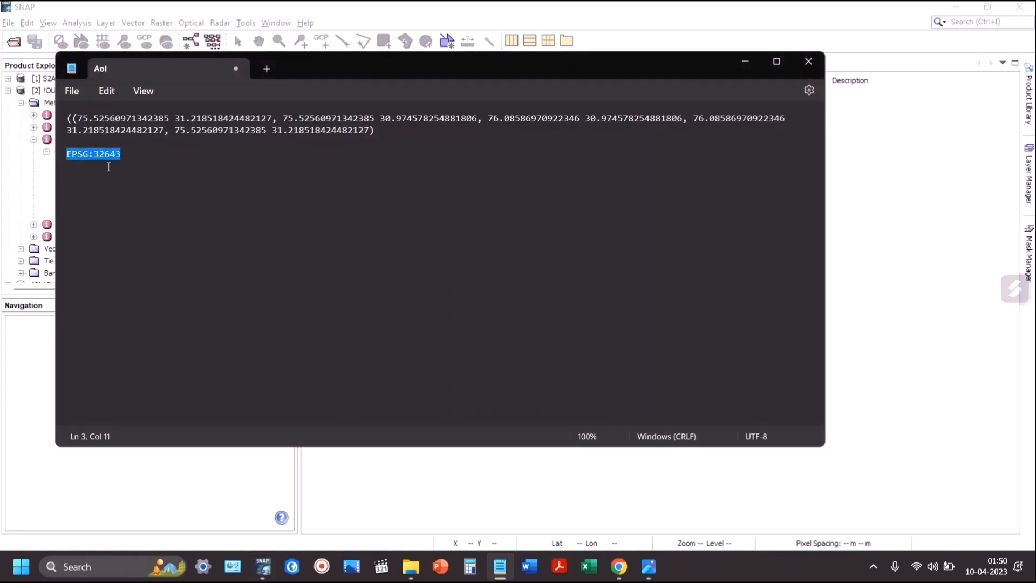
Step: Switch back to SNAP, close the Tile_Geocoding metadata view and collapse the !OUTPUT_reflectance! product
{"action": "key", "text": "alt+Tab"}
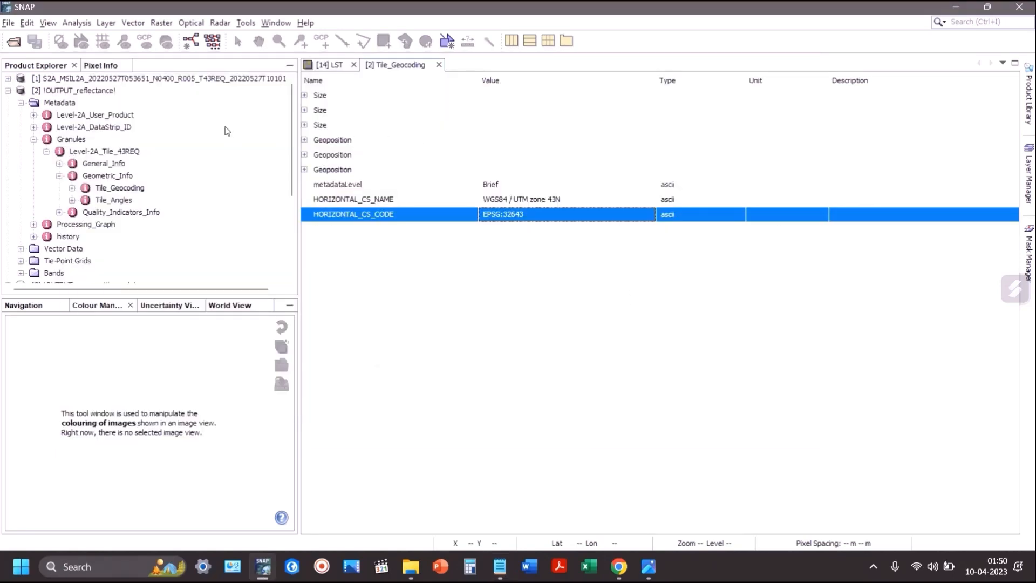
{"action": "left_click", "coordinate": [439, 65]}
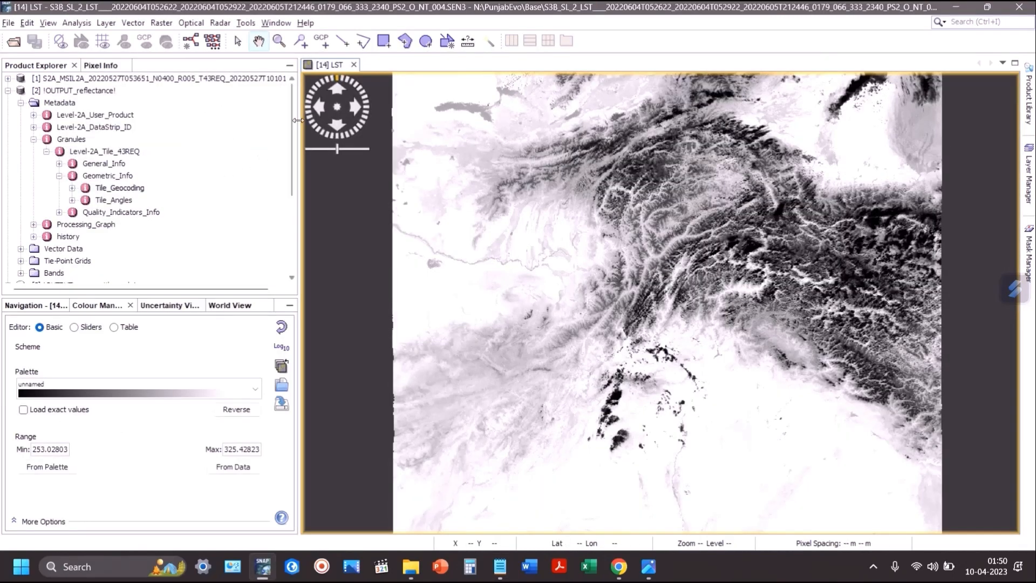
{"action": "left_click", "coordinate": [8, 91]}
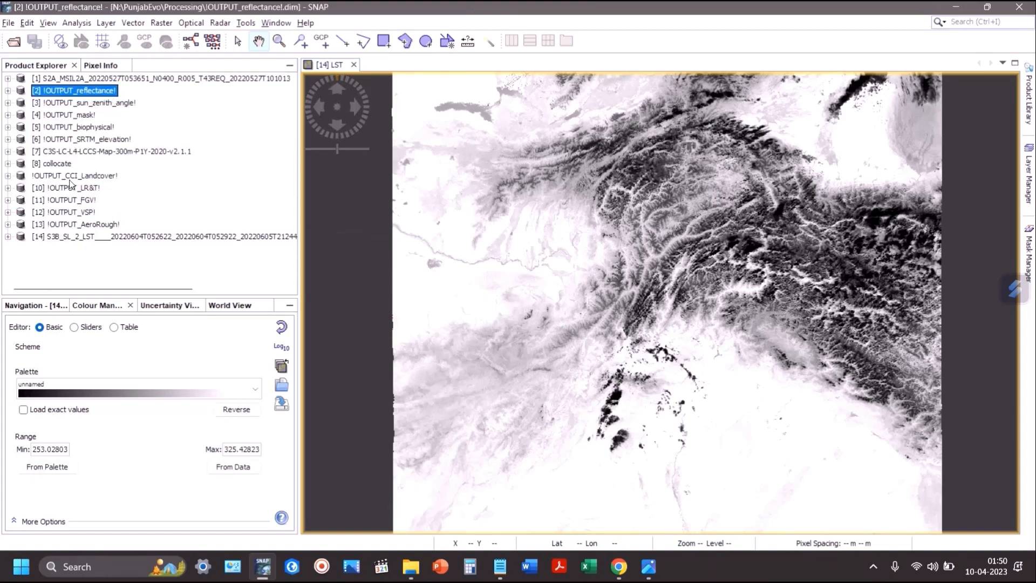
Step: Select the S3B_SL_2_LST product and load the Sentinel-3 pre-processing newdemo graph from the Base folder into Graph Builder
{"action": "left_click", "coordinate": [74, 237]}
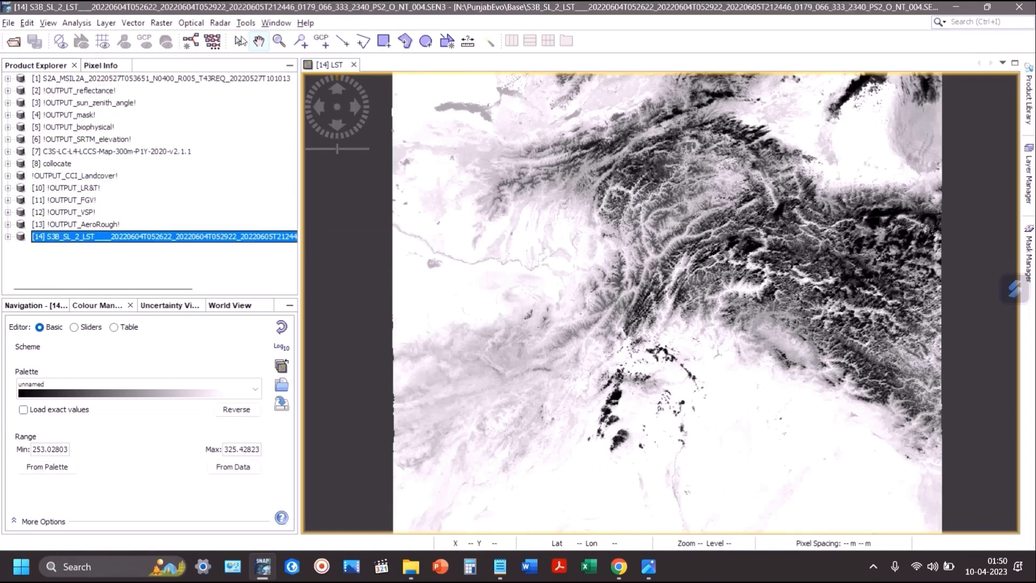
{"action": "left_click", "coordinate": [246, 25]}
{"action": "left_click", "coordinate": [290, 105]}
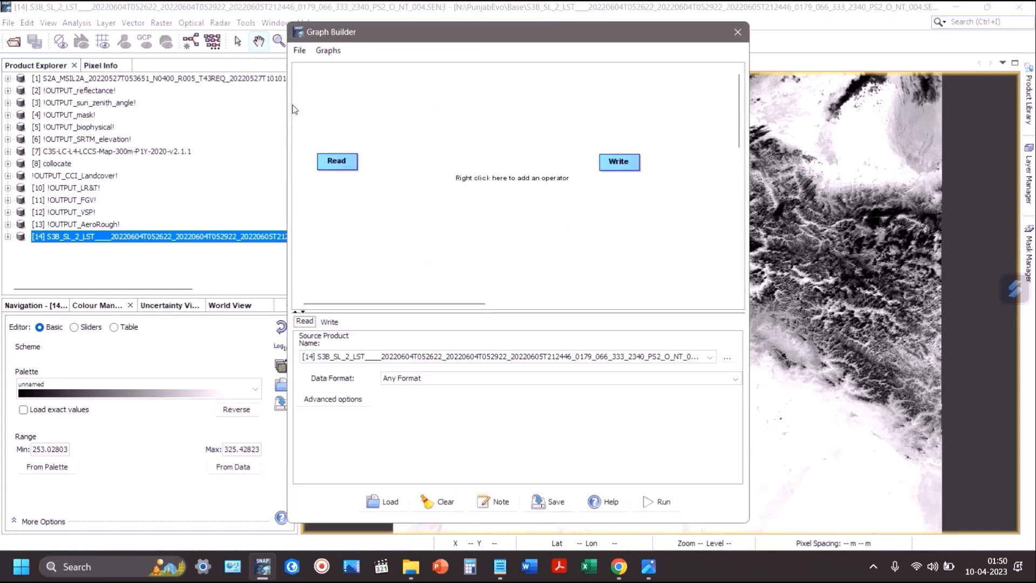
{"action": "left_click", "coordinate": [299, 51]}
{"action": "left_click", "coordinate": [309, 69]}
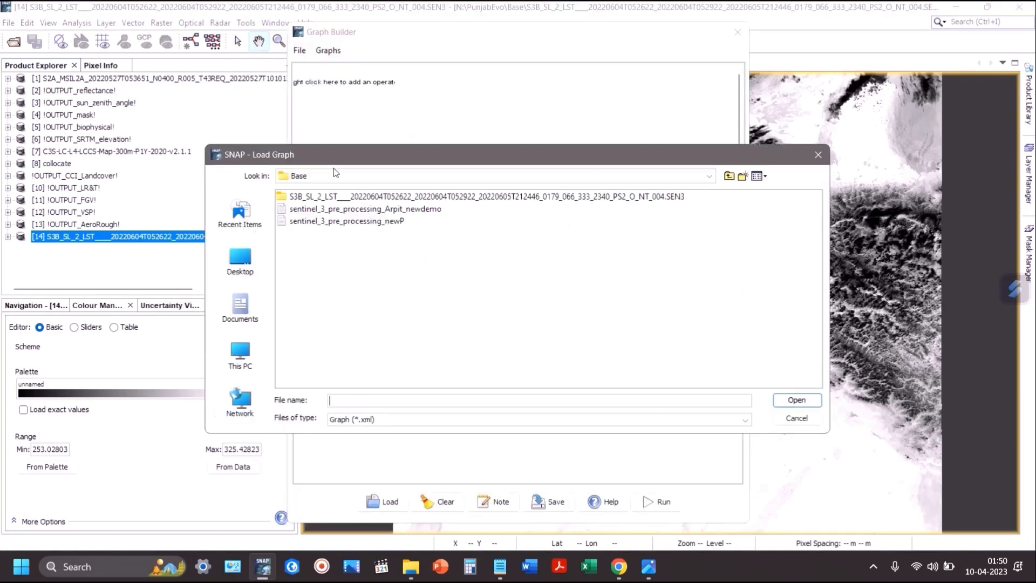
{"action": "double_click", "coordinate": [351, 209]}
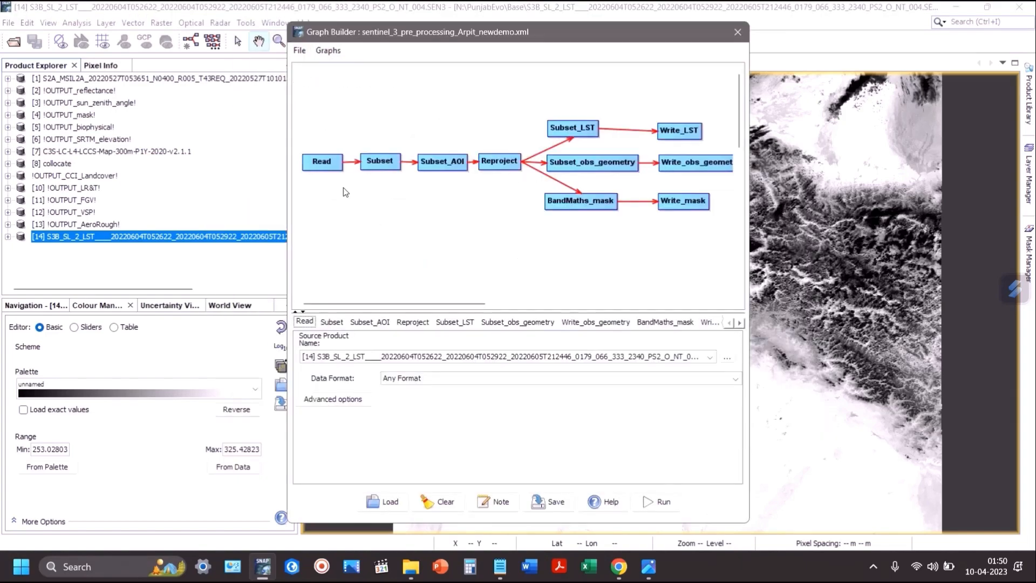
Step: Review the source bands and geographic extent settings of the graph's Subset and Subset_AOI nodes
{"action": "left_click", "coordinate": [327, 323]}
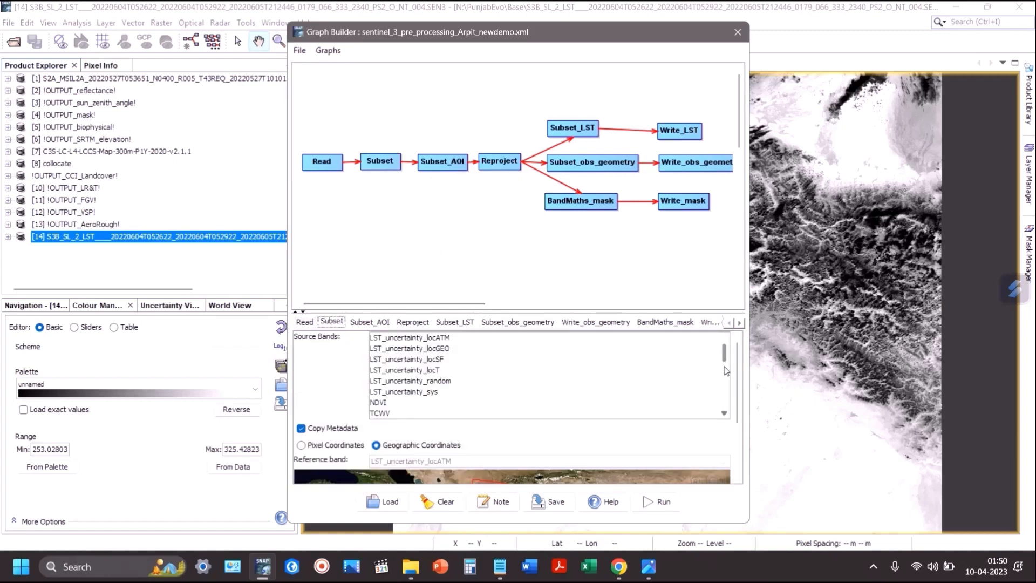
{"action": "left_click_drag", "start_coordinate": [725, 356], "coordinate": [728, 379]}
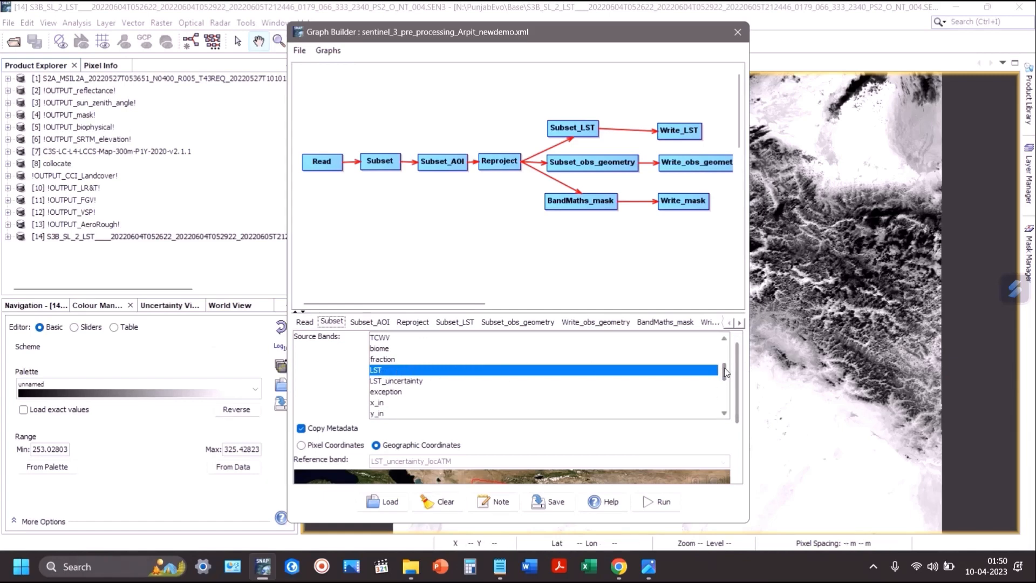
{"action": "left_click_drag", "start_coordinate": [726, 373], "coordinate": [727, 385]}
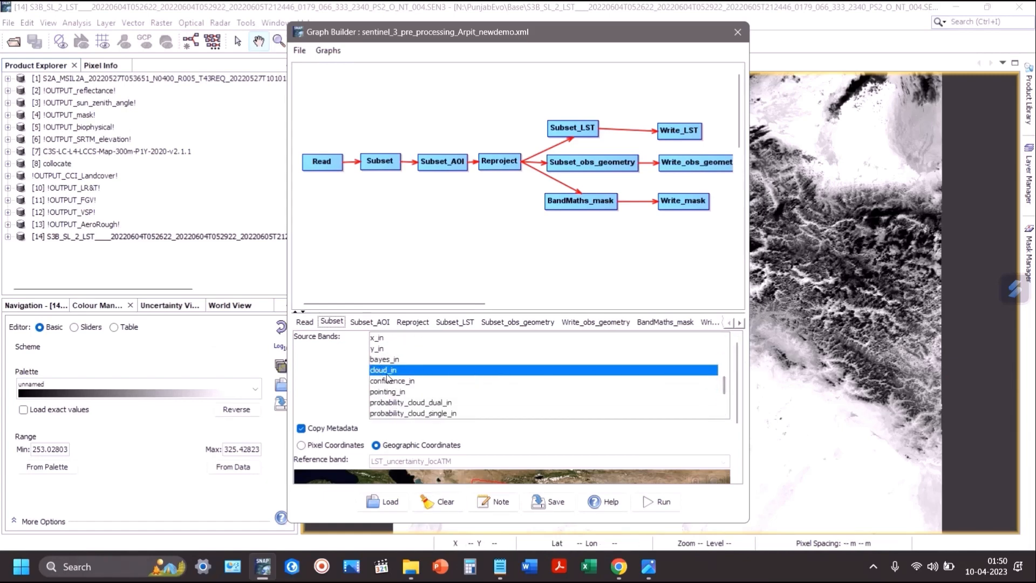
{"action": "left_click_drag", "start_coordinate": [724, 388], "coordinate": [725, 402]}
{"action": "scroll", "coordinate": [501, 431], "scroll_direction": "down", "scroll_amount": 5}
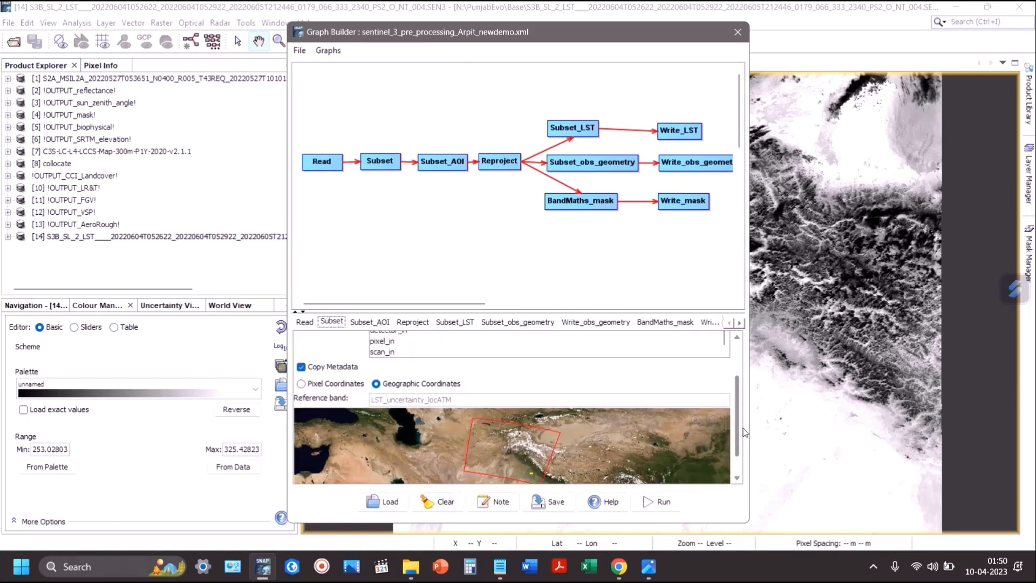
{"action": "left_click", "coordinate": [370, 321]}
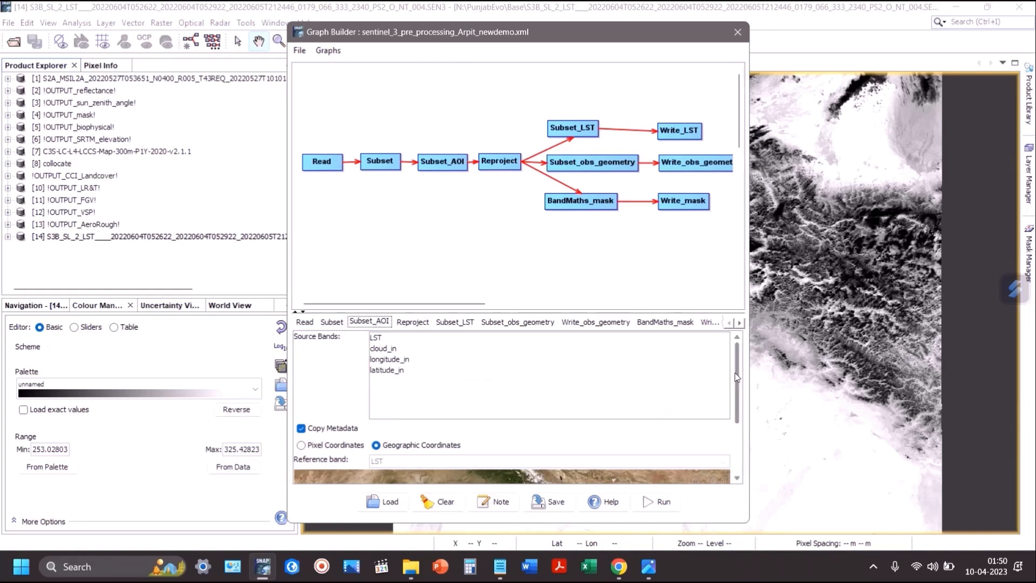
{"action": "mouse_move", "coordinate": [737, 374]}
{"action": "left_mouse_down"}
{"action": "mouse_move", "coordinate": [760, 435]}
{"action": "mouse_move", "coordinate": [745, 365]}
{"action": "left_mouse_up"}
Step: Set the Reproject node to the predefined CRS EPSG:32643 - WGS 84 / UTM zone 43N and check its output settings
{"action": "left_click", "coordinate": [422, 322]}
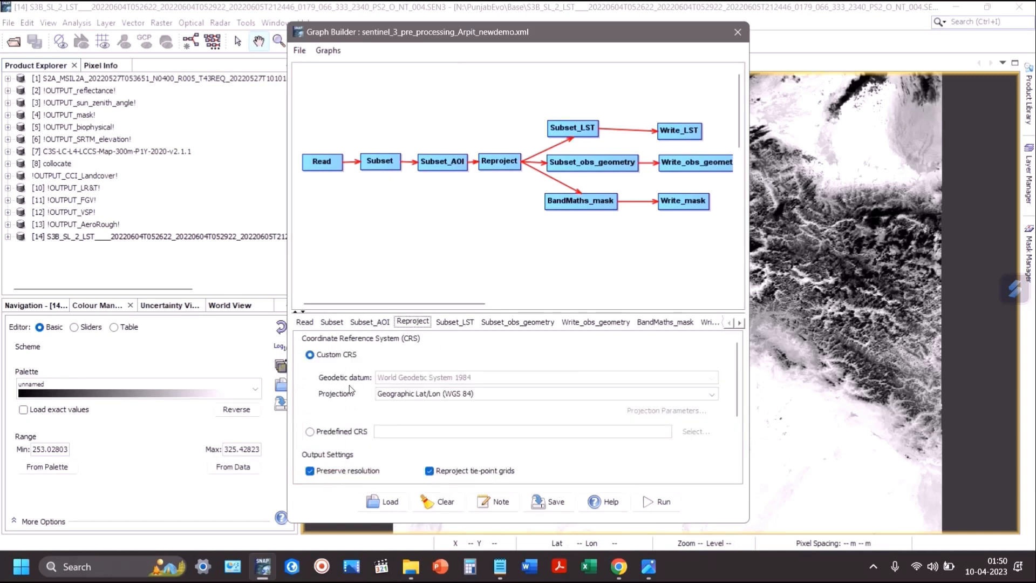
{"action": "left_click", "coordinate": [342, 433]}
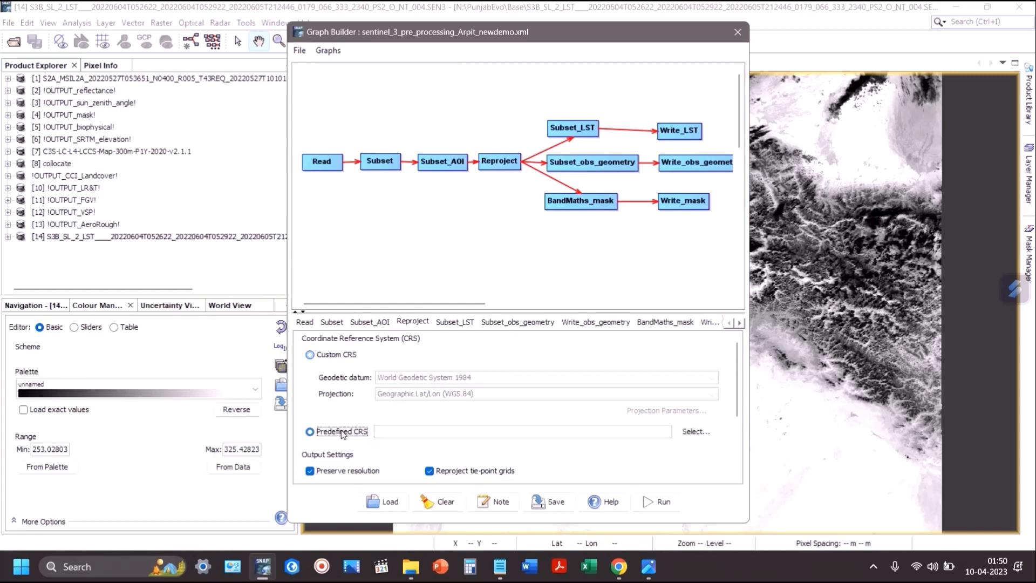
{"action": "left_click", "coordinate": [696, 432]}
{"action": "type", "text": "EPSG:32643"}
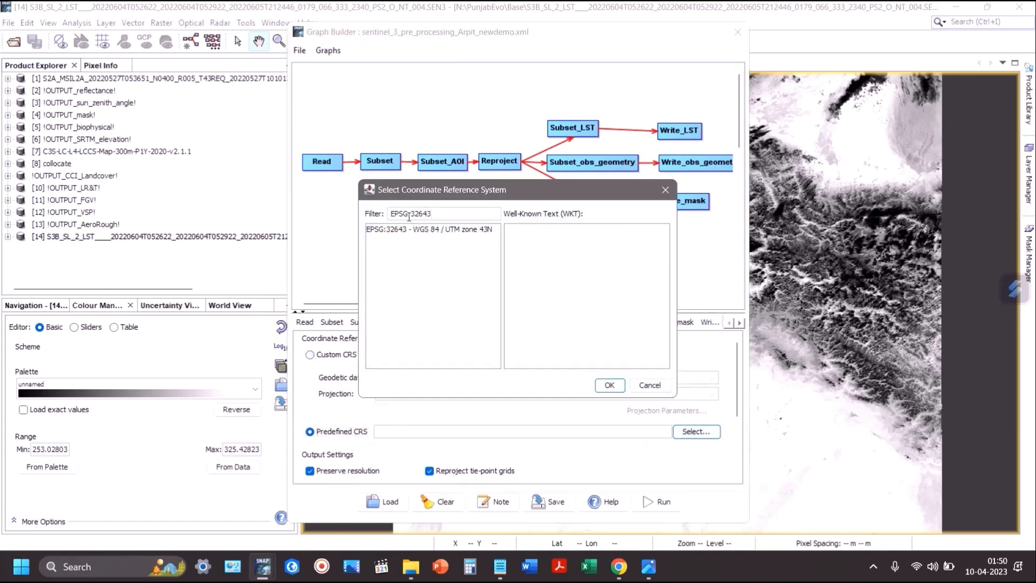
{"action": "left_click", "coordinate": [404, 229]}
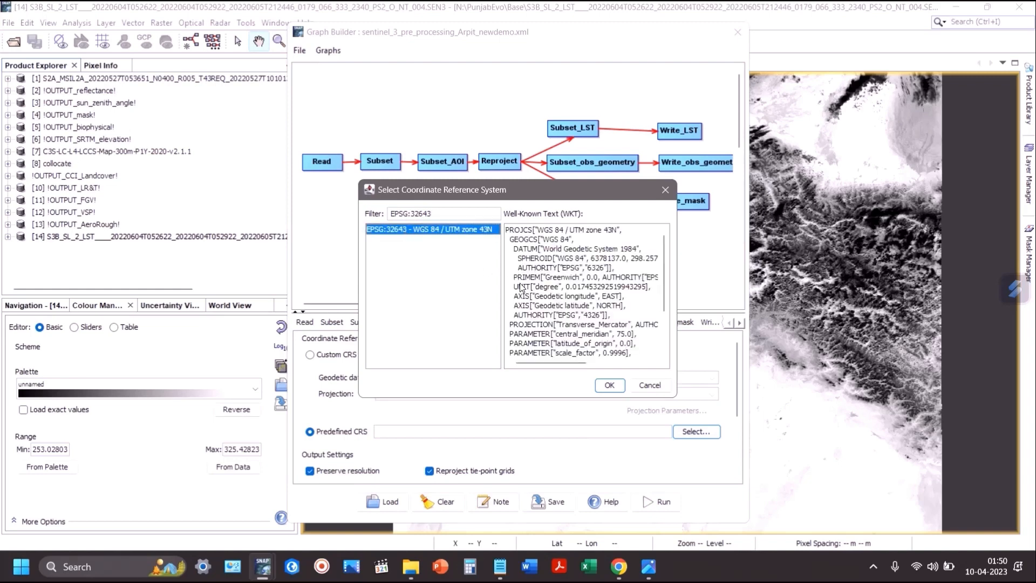
{"action": "left_click", "coordinate": [611, 386]}
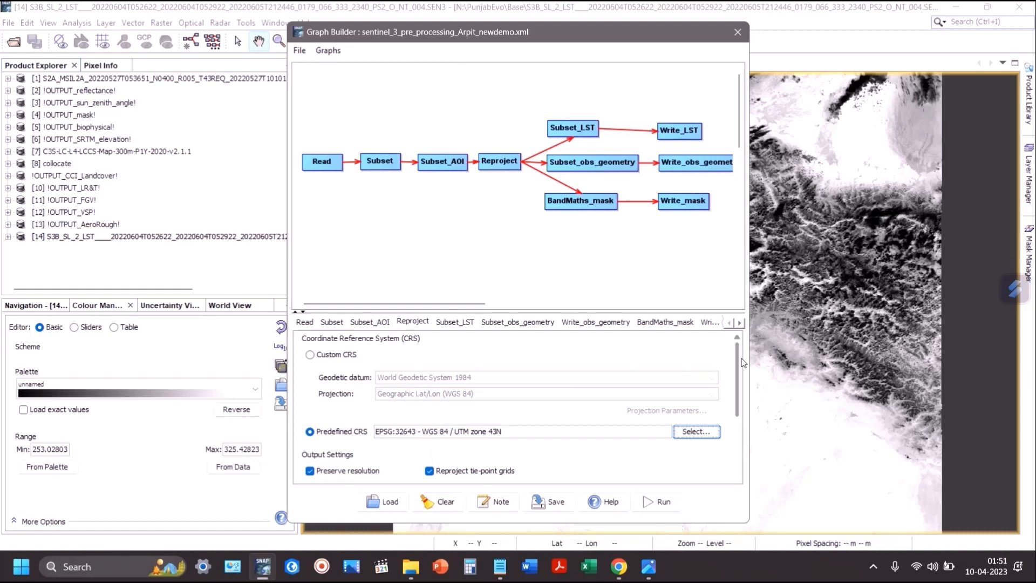
{"action": "left_click_drag", "start_coordinate": [738, 362], "coordinate": [747, 422]}
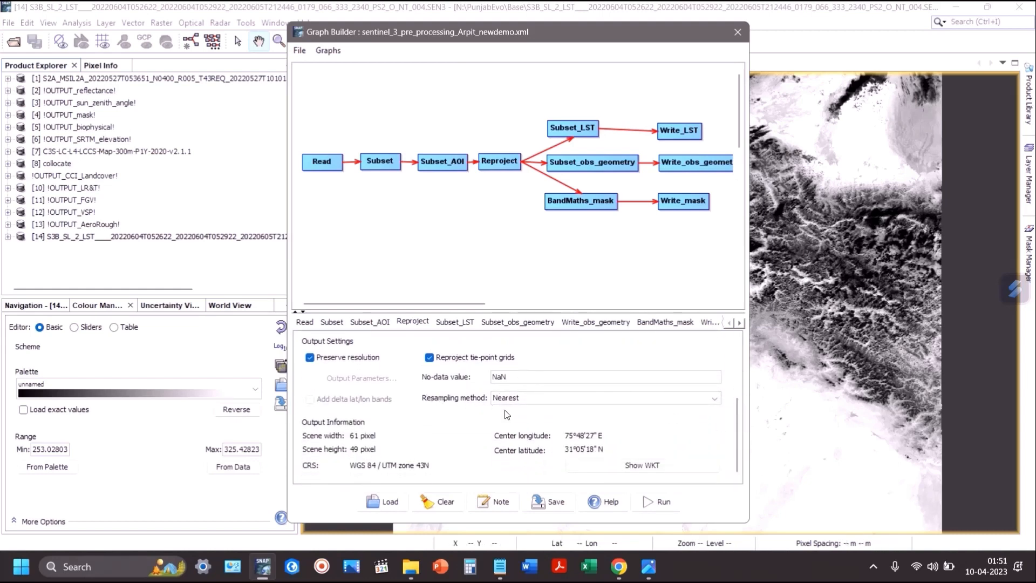
Step: Check the Reproject node's resampling method and the source bands and extent settings of the Subset_LST and Subset_obs_geometry nodes
{"action": "left_click", "coordinate": [521, 398]}
{"action": "left_click", "coordinate": [521, 398]}
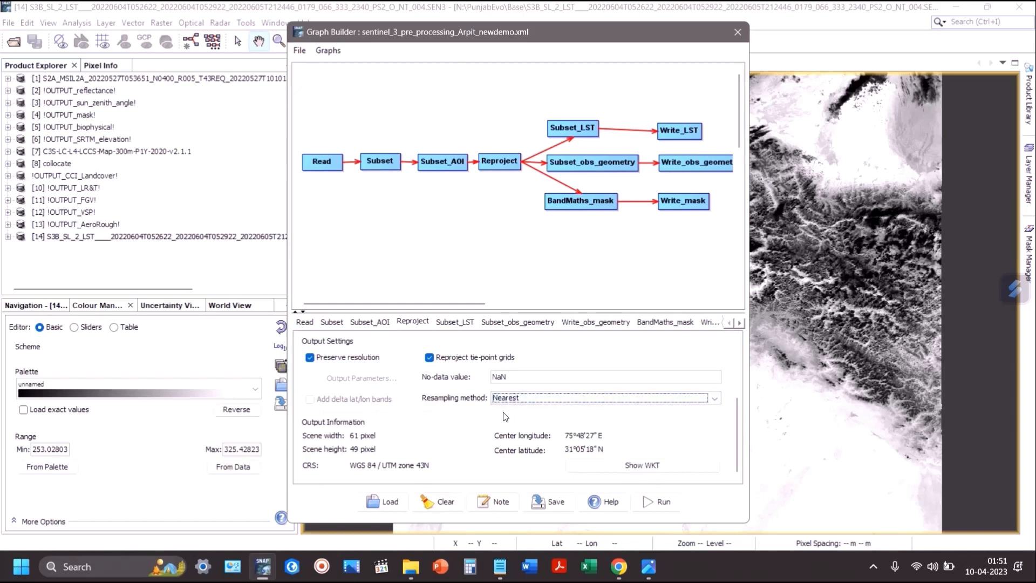
{"action": "left_click", "coordinate": [442, 322]}
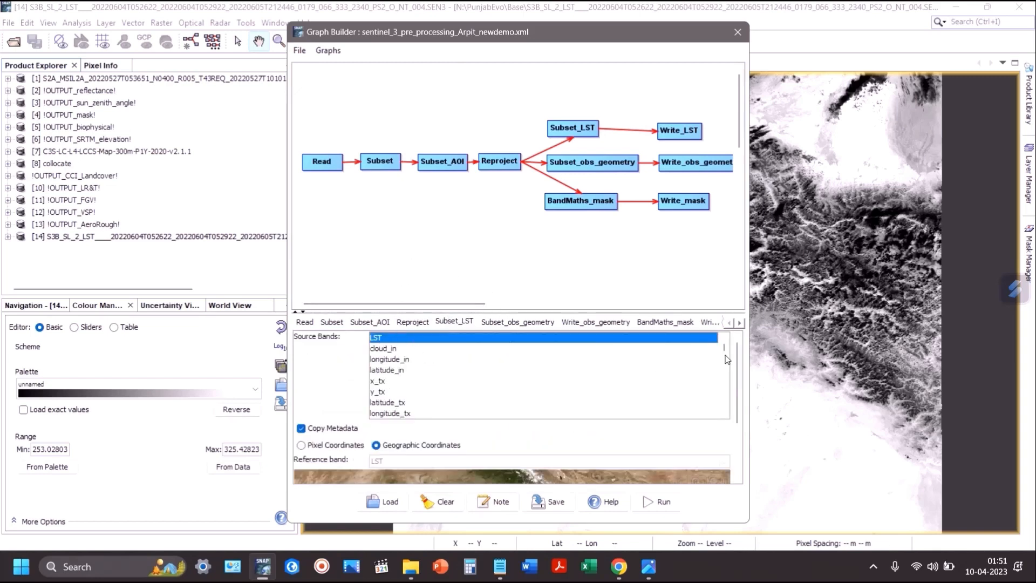
{"action": "mouse_move", "coordinate": [726, 349]}
{"action": "left_mouse_down"}
{"action": "mouse_move", "coordinate": [723, 414]}
{"action": "mouse_move", "coordinate": [720, 337]}
{"action": "left_mouse_up"}
{"action": "left_click", "coordinate": [538, 320]}
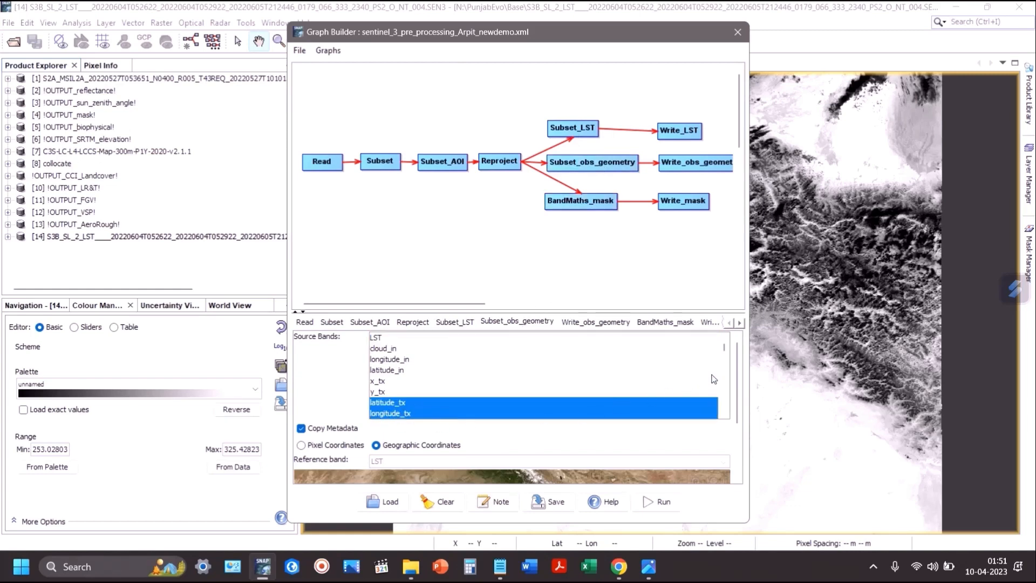
{"action": "left_click_drag", "start_coordinate": [735, 385], "coordinate": [744, 446]}
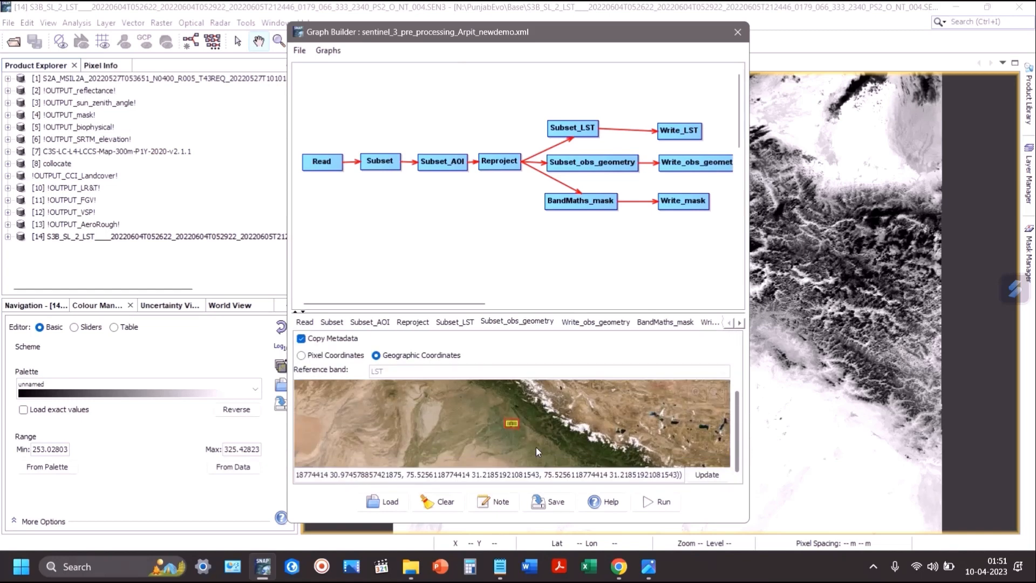
{"action": "scroll", "coordinate": [738, 433], "scroll_direction": "up", "scroll_amount": 3}
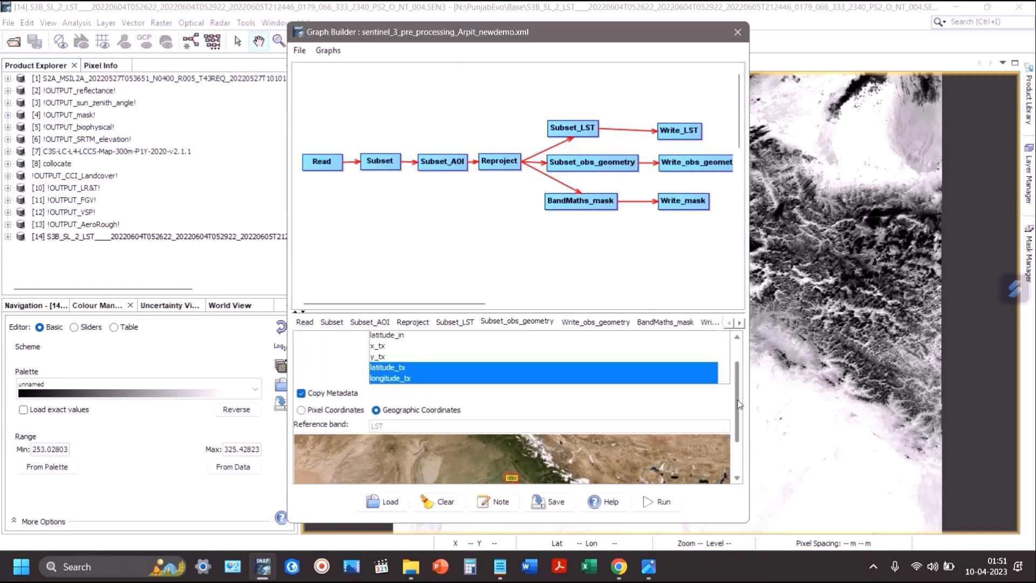
Step: Review the BandMaths_mask expression and the output names, formats and directories of the Write_obs_geometry, Write_mask and Write_LST nodes
{"action": "left_click", "coordinate": [593, 322]}
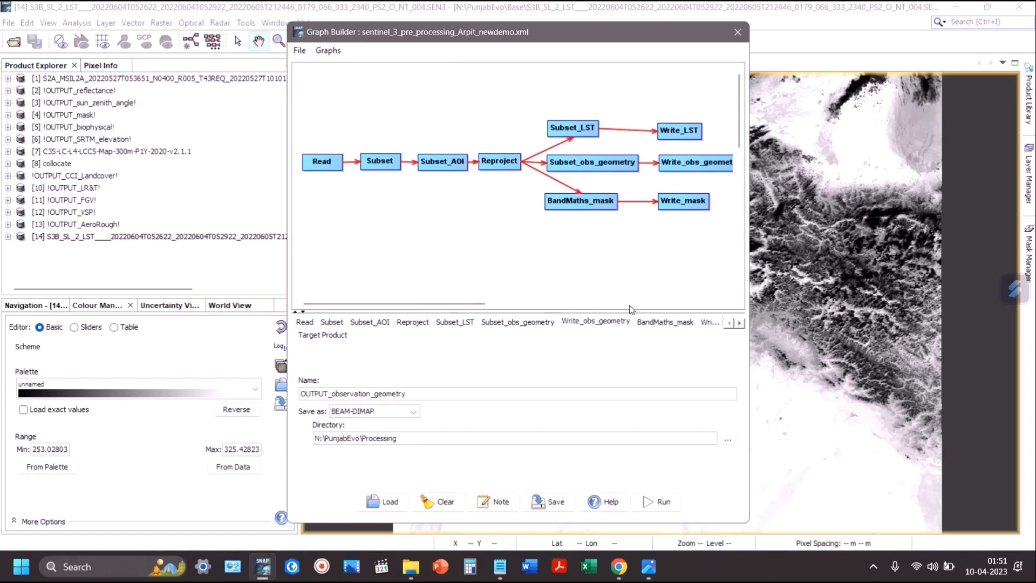
{"action": "left_click", "coordinate": [655, 323]}
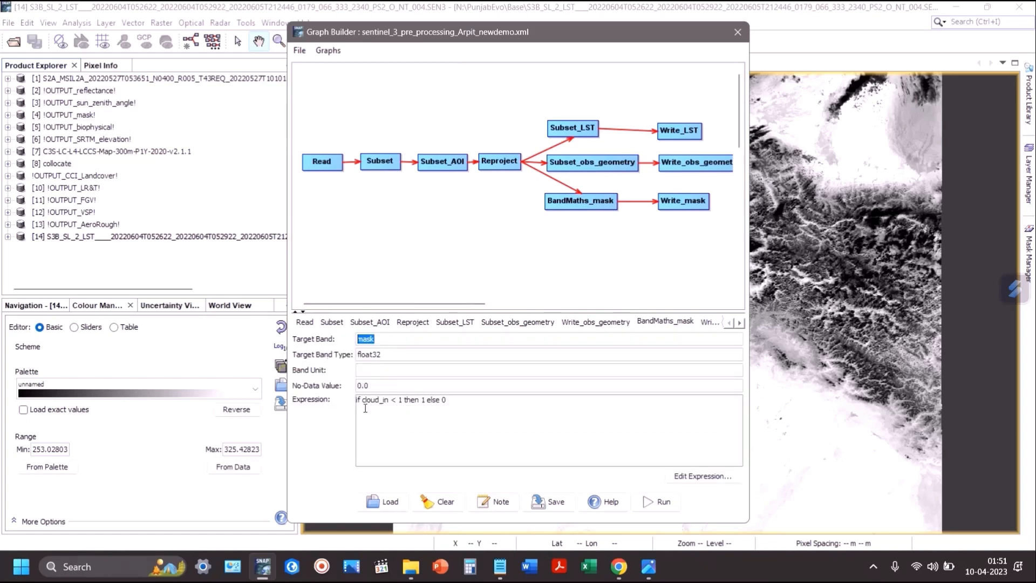
{"action": "left_click_drag", "start_coordinate": [362, 405], "coordinate": [447, 405]}
{"action": "left_click", "coordinate": [452, 410]}
{"action": "left_click", "coordinate": [740, 322]}
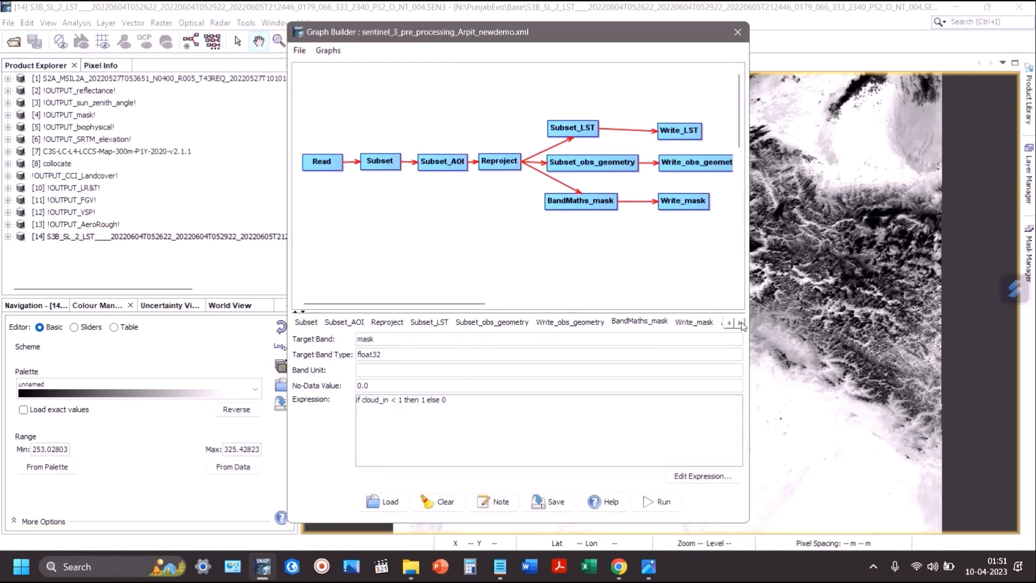
{"action": "left_click", "coordinate": [741, 323]}
{"action": "left_click", "coordinate": [741, 324]}
{"action": "left_click", "coordinate": [608, 323]}
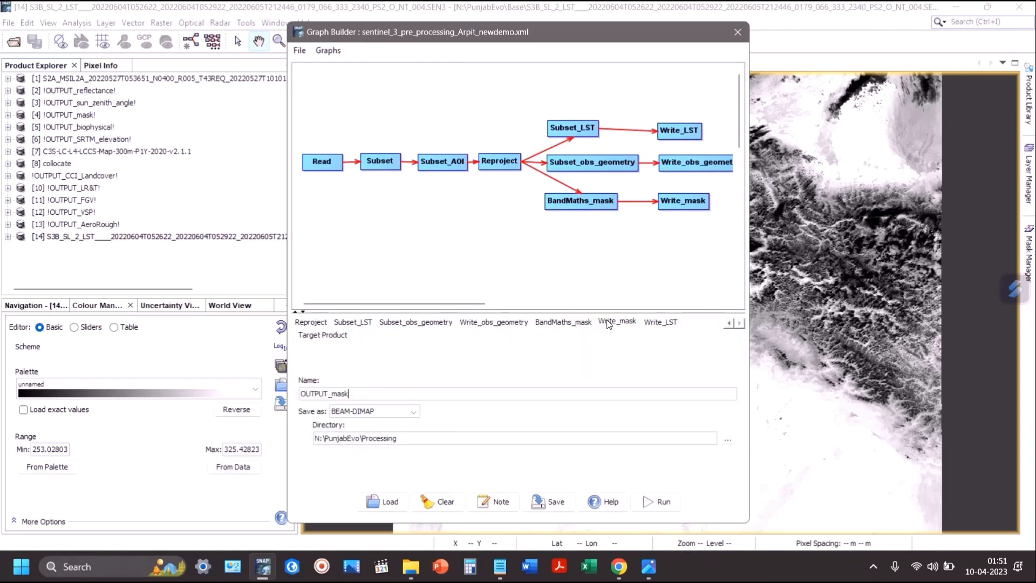
{"action": "left_click", "coordinate": [659, 325]}
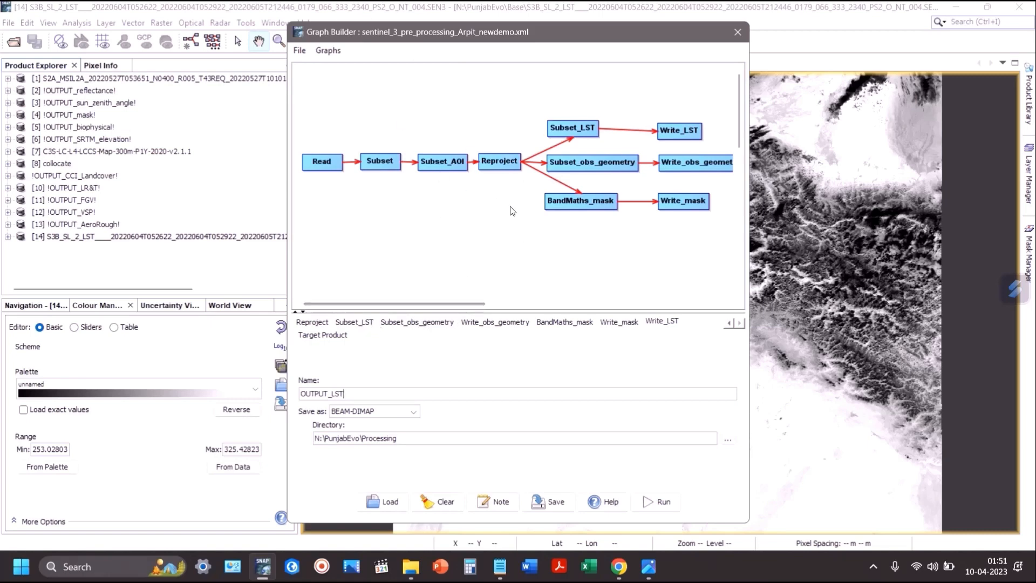
Step: Widen Graph Builder and save the graph as sentinel_3_pre_processing_rev.xml in the auxdata graphs folder
{"action": "left_click_drag", "start_coordinate": [750, 229], "coordinate": [833, 232]}
{"action": "left_click", "coordinate": [298, 51]}
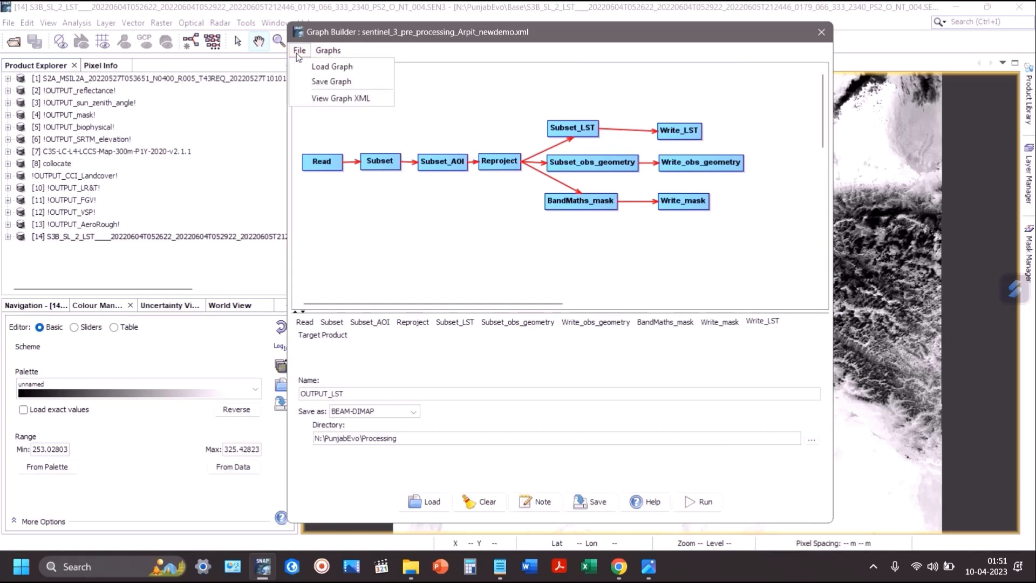
{"action": "left_click", "coordinate": [319, 83]}
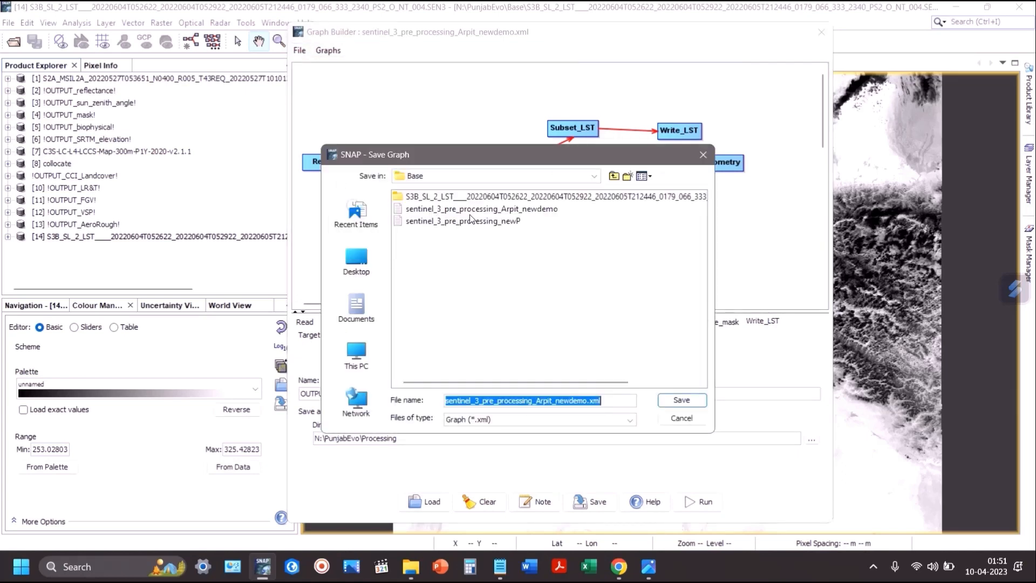
{"action": "left_click", "coordinate": [362, 264]}
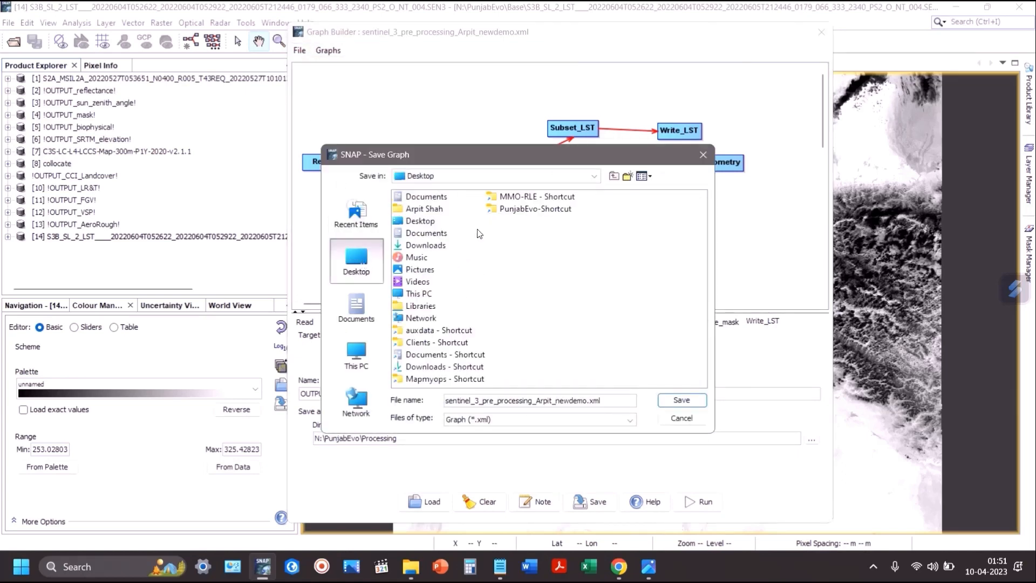
{"action": "double_click", "coordinate": [412, 329]}
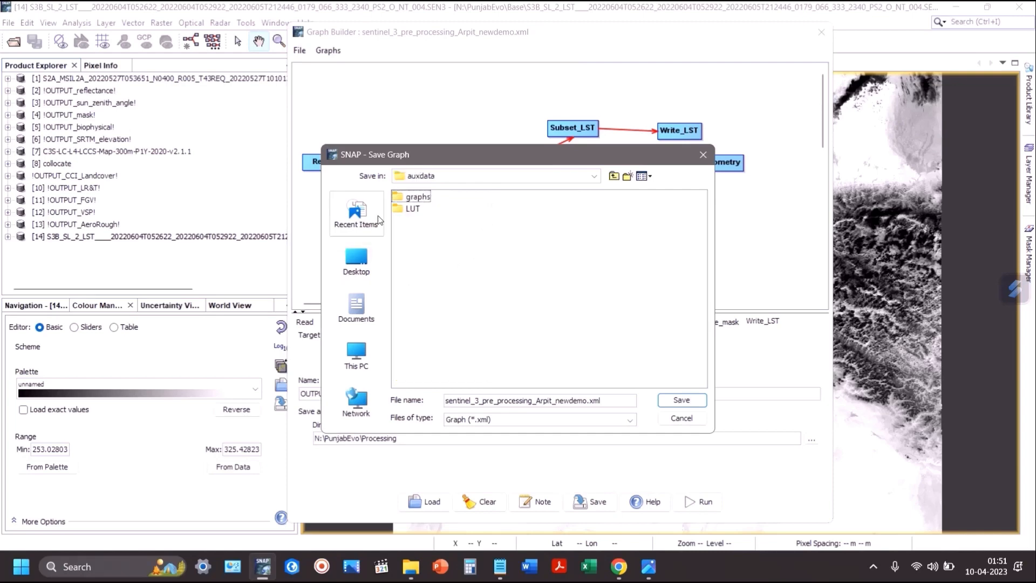
{"action": "double_click", "coordinate": [416, 196]}
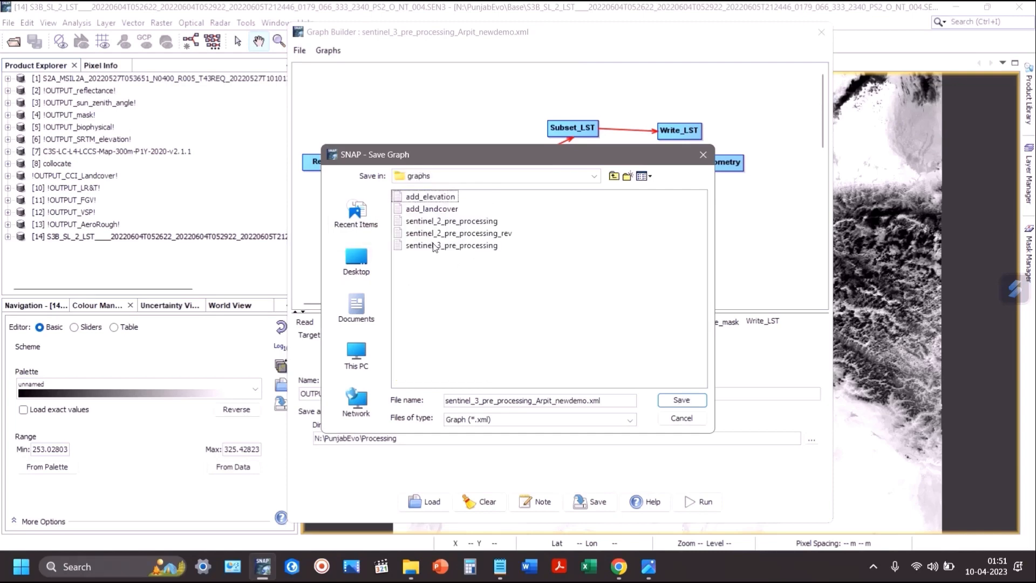
{"action": "left_click", "coordinate": [433, 244]}
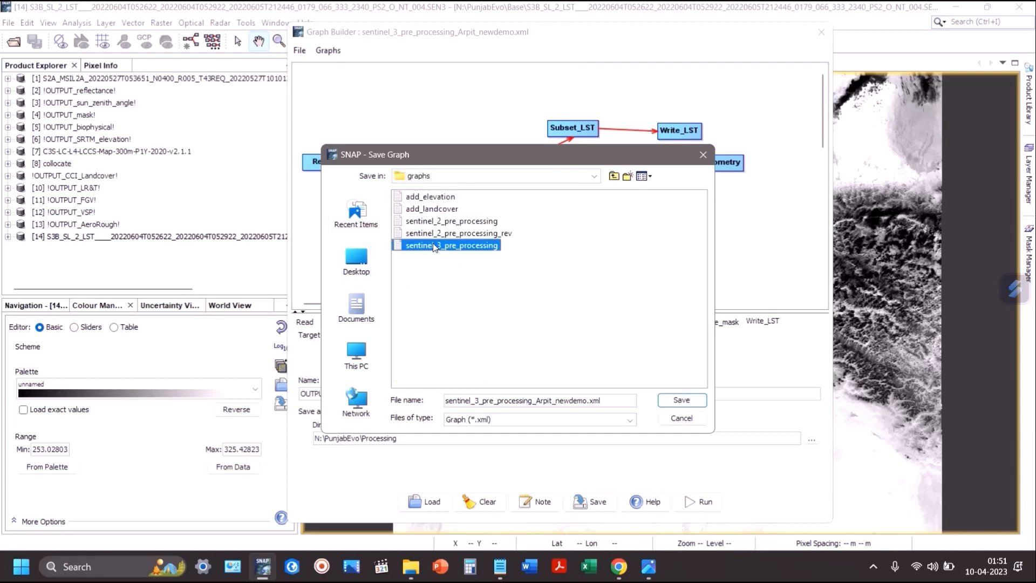
{"action": "left_click", "coordinate": [533, 401]}
{"action": "type", "text": "_rev"}
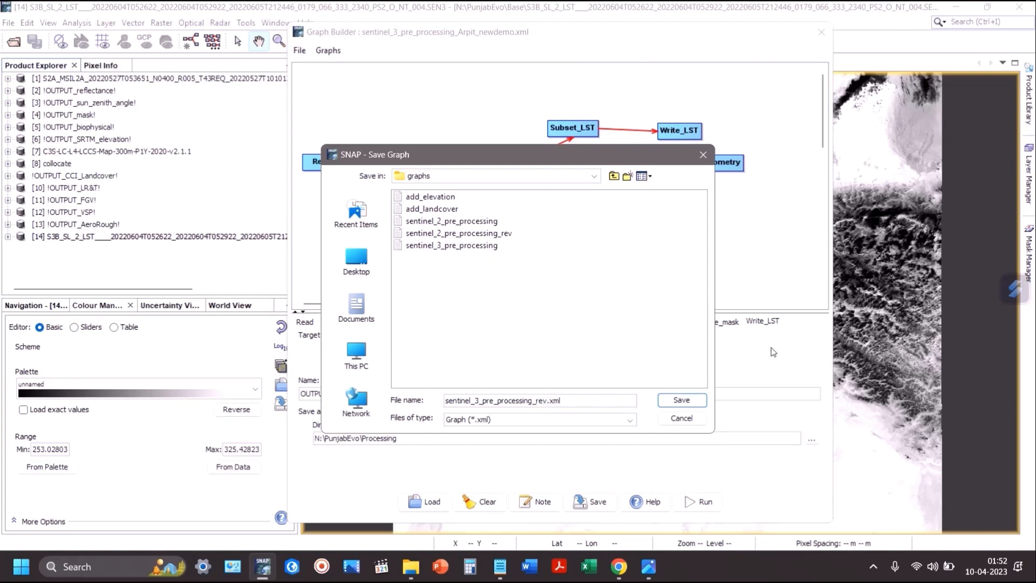
{"action": "left_click", "coordinate": [686, 404]}
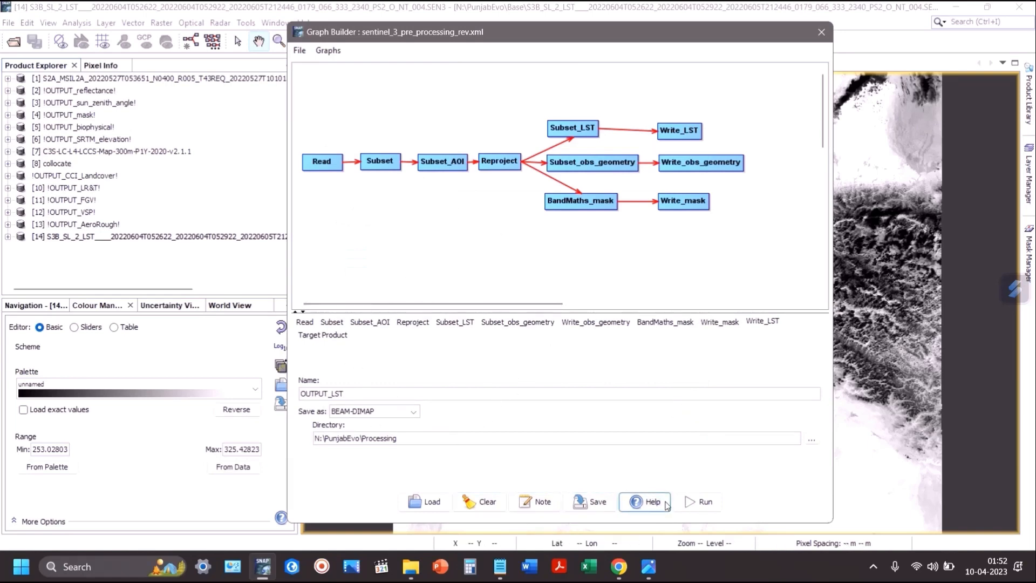
Step: Run the Sentinel-3 pre-processing graph and close Graph Builder once processing is complete
{"action": "left_click", "coordinate": [700, 507]}
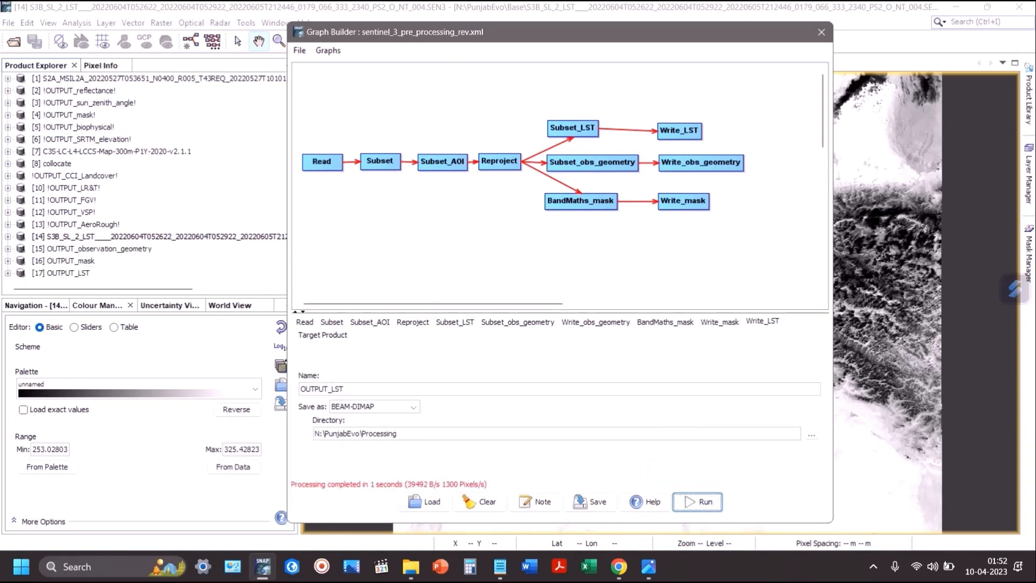
{"action": "left_click", "coordinate": [822, 32]}
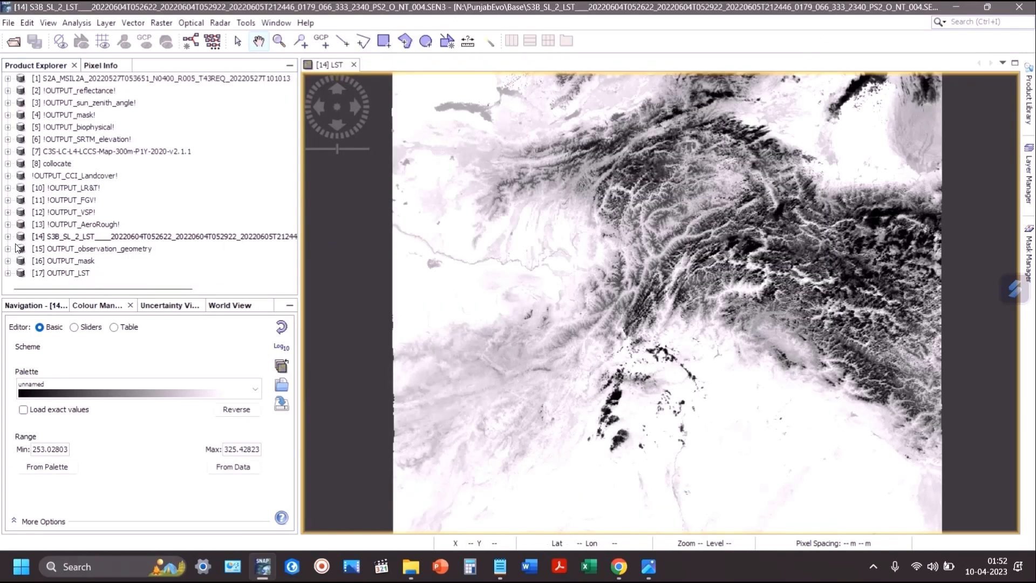
Step: Display the sat_zenith_tn, solar_zenith_tn, longitude_tx and latitude_tx bands of the OUTPUT_observation_geometry product
{"action": "left_click", "coordinate": [8, 249]}
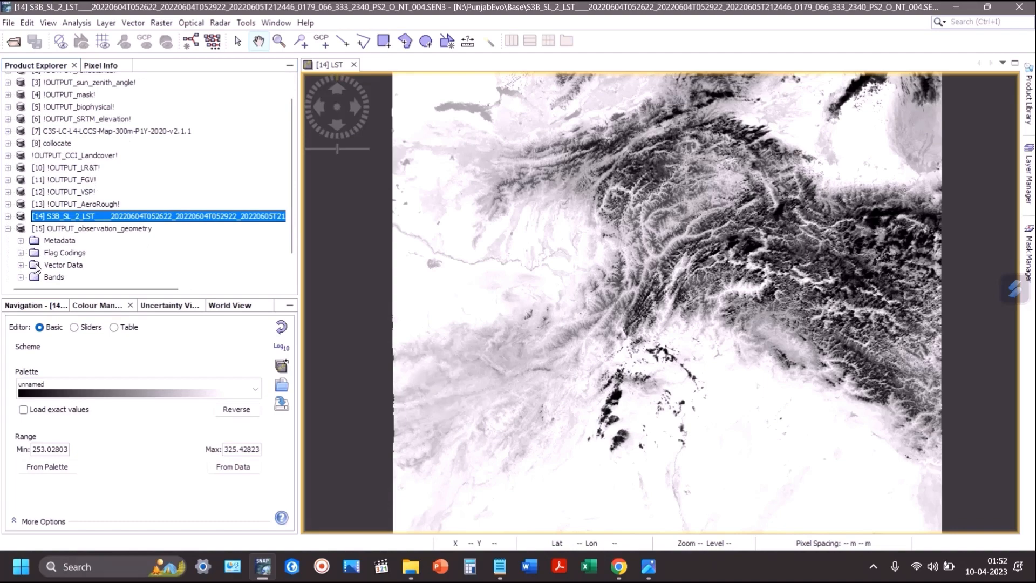
{"action": "scroll", "coordinate": [25, 254], "scroll_direction": "down", "scroll_amount": 1}
{"action": "left_click", "coordinate": [21, 253]}
{"action": "scroll", "coordinate": [54, 254], "scroll_direction": "down", "scroll_amount": 1}
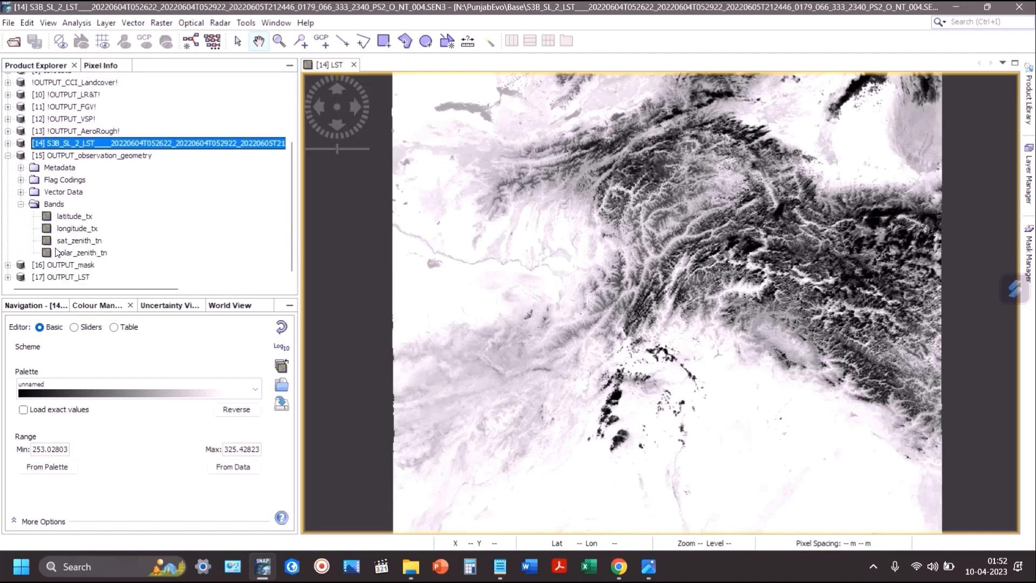
{"action": "double_click", "coordinate": [72, 241]}
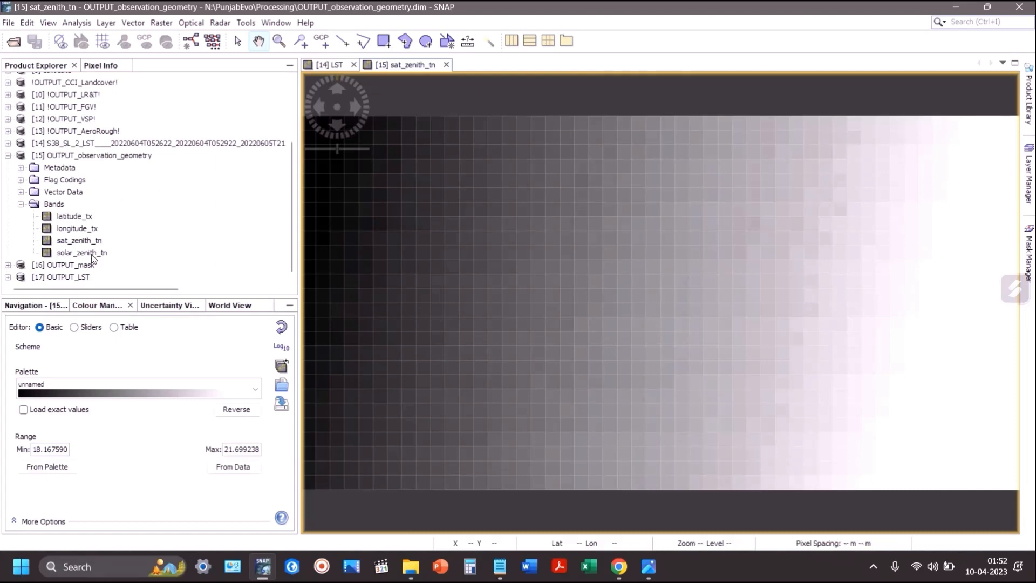
{"action": "double_click", "coordinate": [91, 254]}
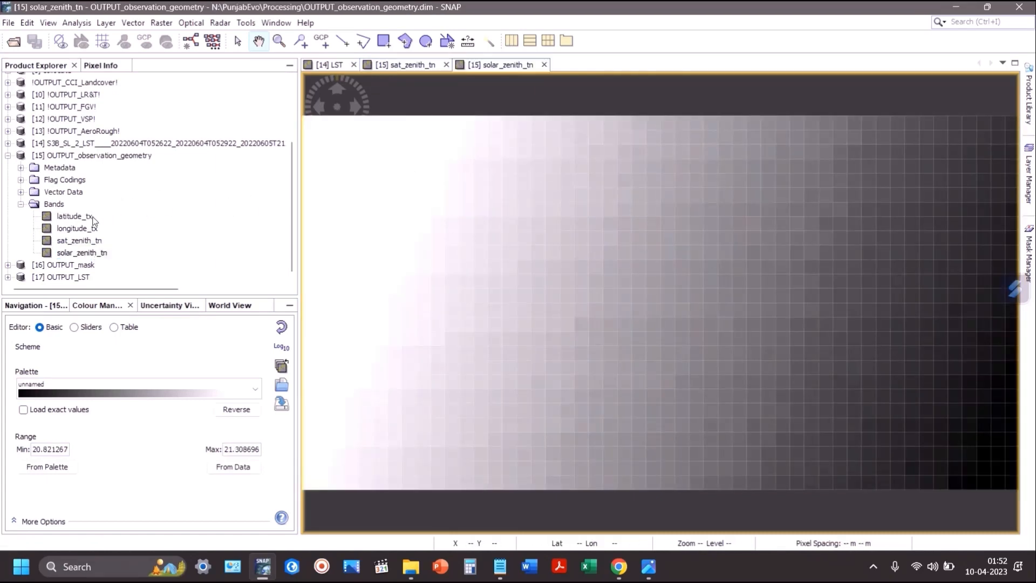
{"action": "double_click", "coordinate": [91, 229]}
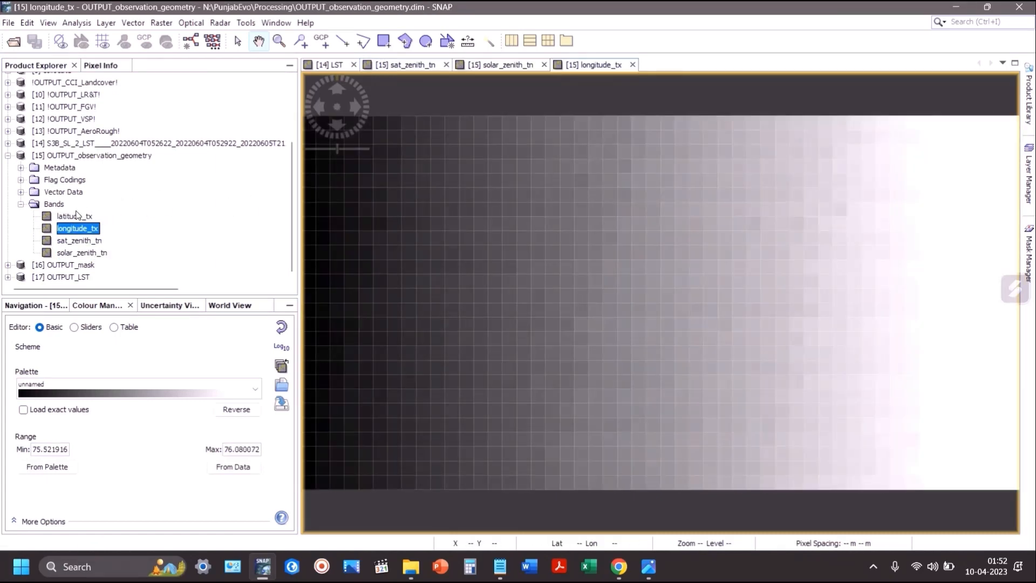
{"action": "left_click", "coordinate": [84, 217]}
{"action": "double_click", "coordinate": [84, 216]}
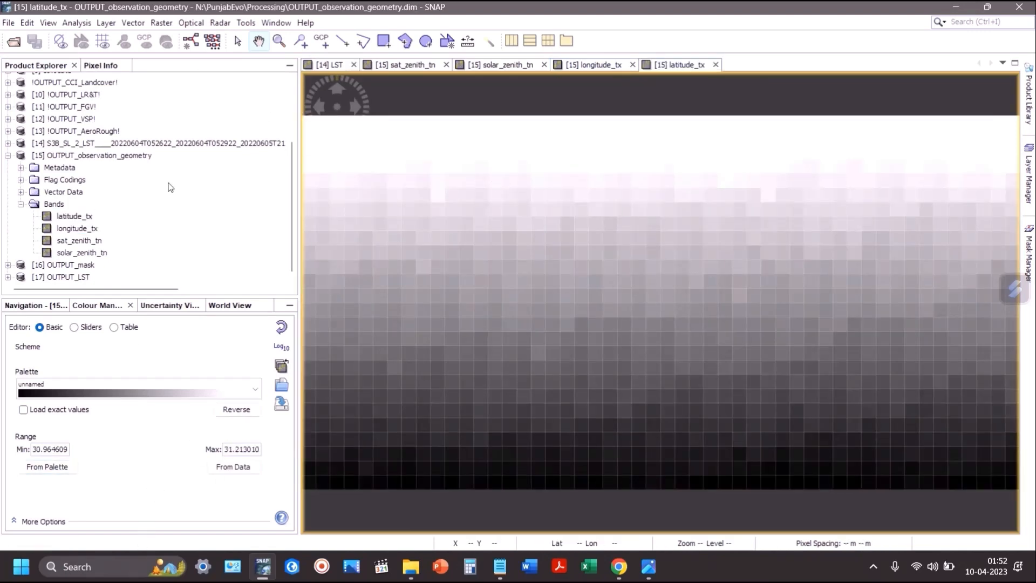
Step: Expand the bands of the OUTPUT_mask product and display its mask band
{"action": "left_click", "coordinate": [8, 265]}
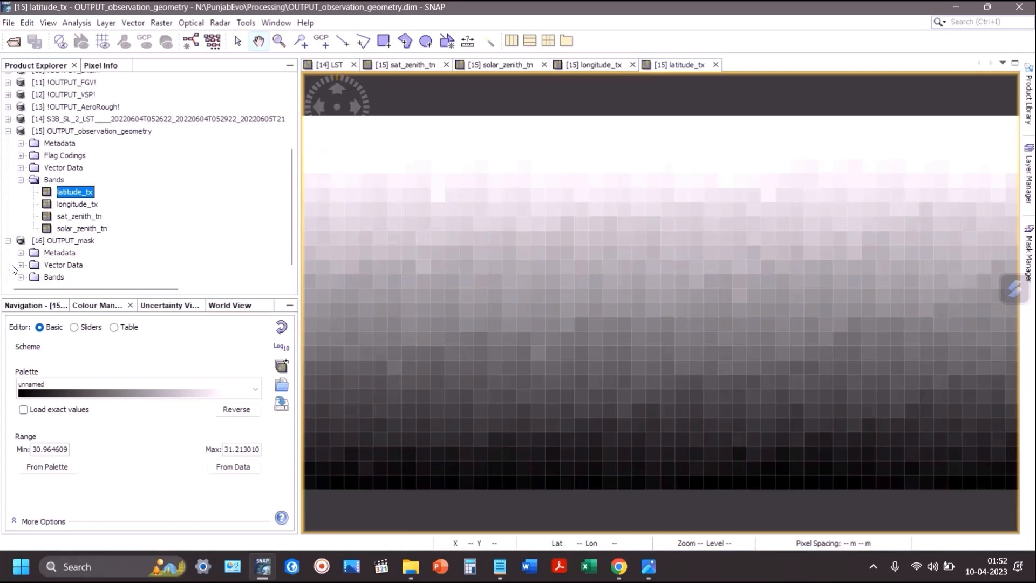
{"action": "left_click", "coordinate": [21, 267]}
{"action": "scroll", "coordinate": [37, 266], "scroll_direction": "down", "scroll_amount": 1}
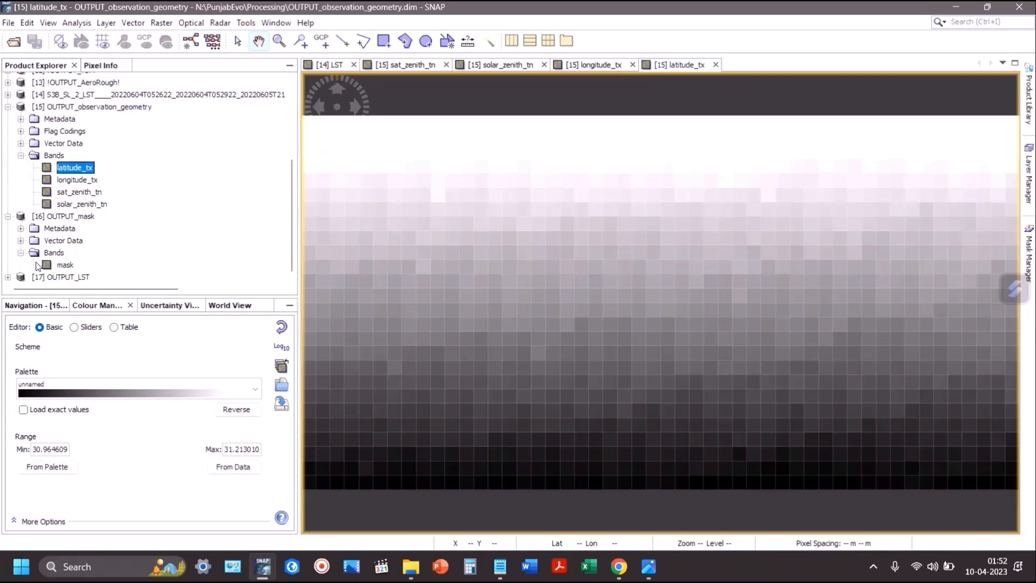
{"action": "double_click", "coordinate": [52, 269]}
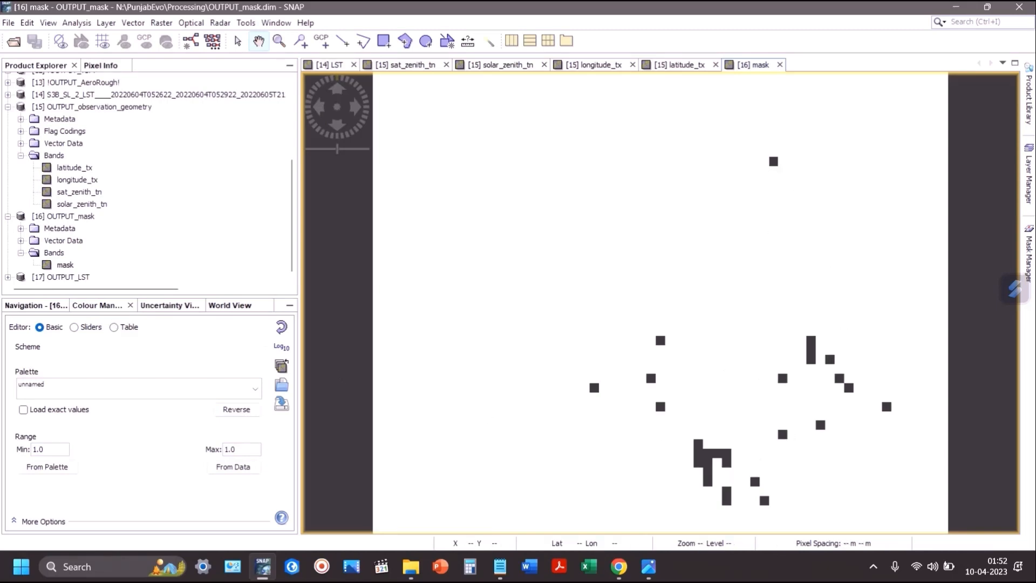
Step: Expand the bands of the OUTPUT_LST product and display its LST band
{"action": "left_click", "coordinate": [8, 277]}
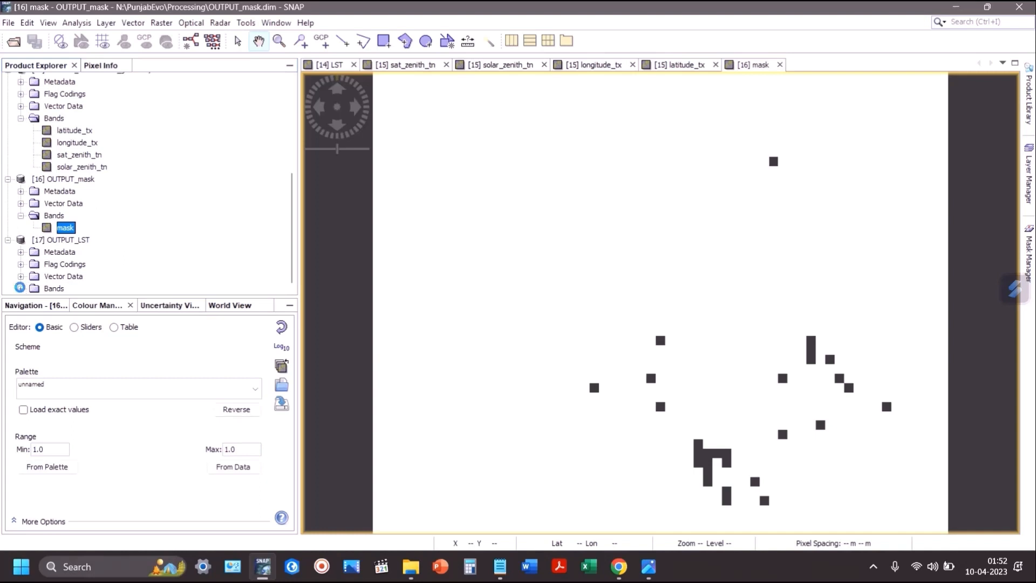
{"action": "left_click", "coordinate": [21, 289]}
{"action": "left_click", "coordinate": [53, 290]}
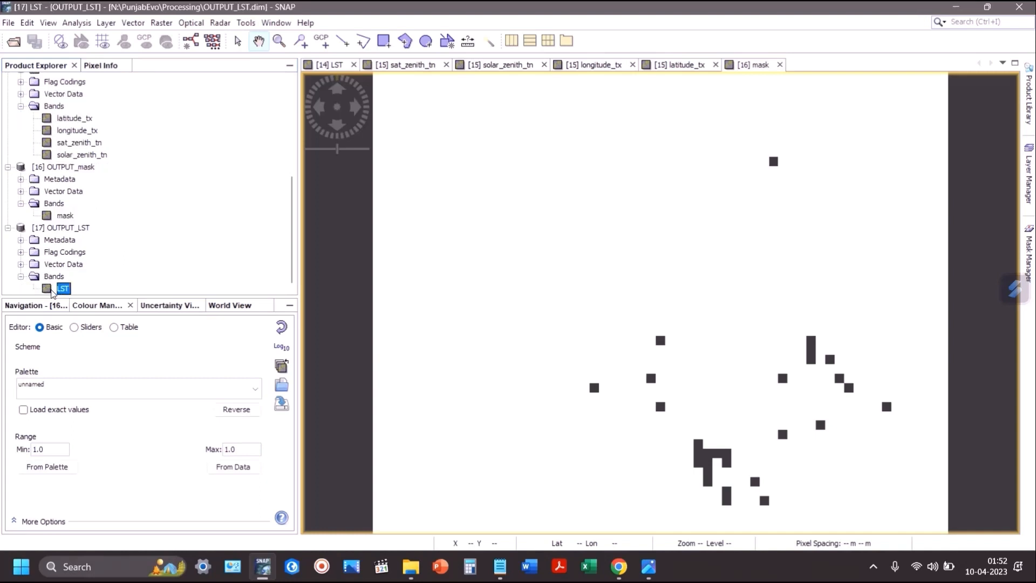
{"action": "double_click", "coordinate": [47, 292]}
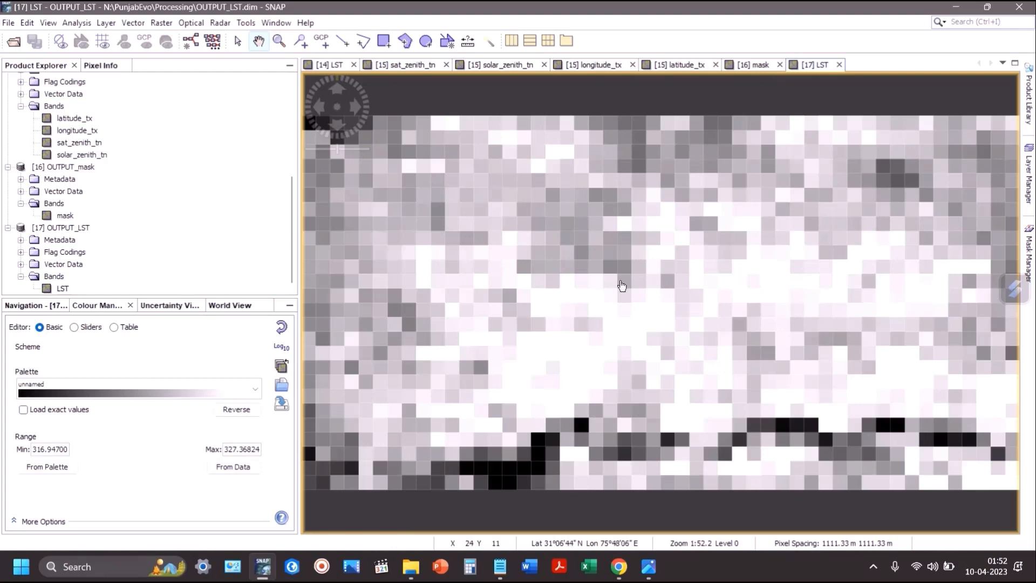
Step: Fit the whole LST image in view and examine its colour range values and histogram in the Sliders editor
{"action": "left_click", "coordinate": [33, 305]}
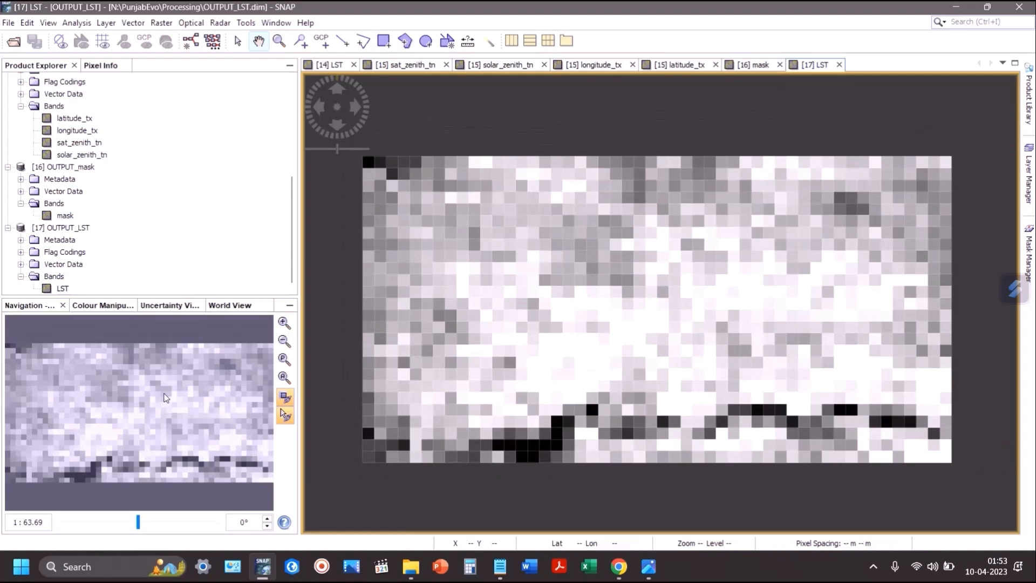
{"action": "left_click", "coordinate": [81, 306]}
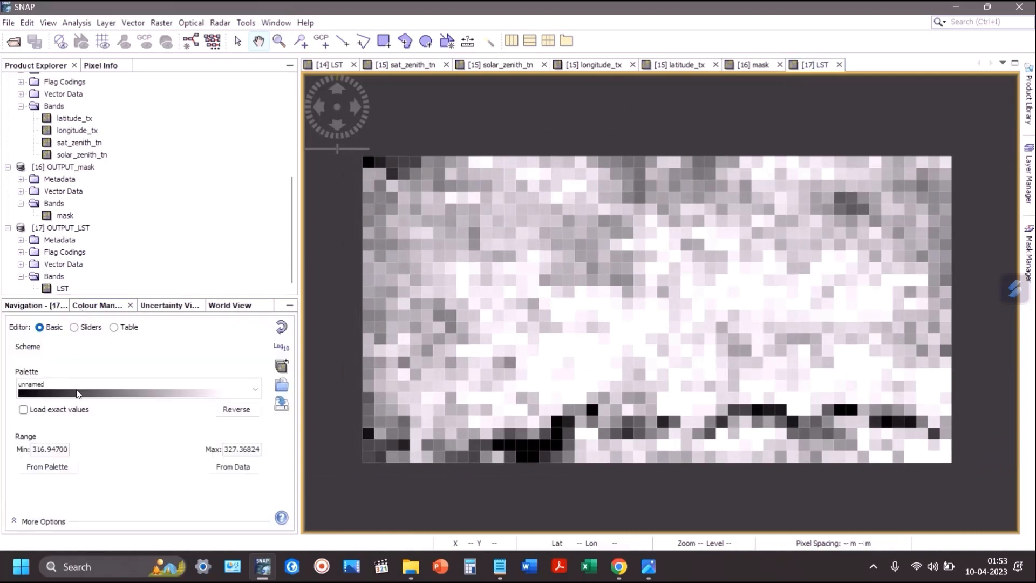
{"action": "left_click_drag", "start_coordinate": [32, 450], "coordinate": [64, 450]}
{"action": "mouse_move", "coordinate": [226, 451]}
{"action": "left_mouse_down"}
{"action": "mouse_move", "coordinate": [277, 452]}
{"action": "mouse_move", "coordinate": [210, 453]}
{"action": "left_mouse_up"}
{"action": "left_click", "coordinate": [232, 447]}
{"action": "left_click", "coordinate": [88, 327]}
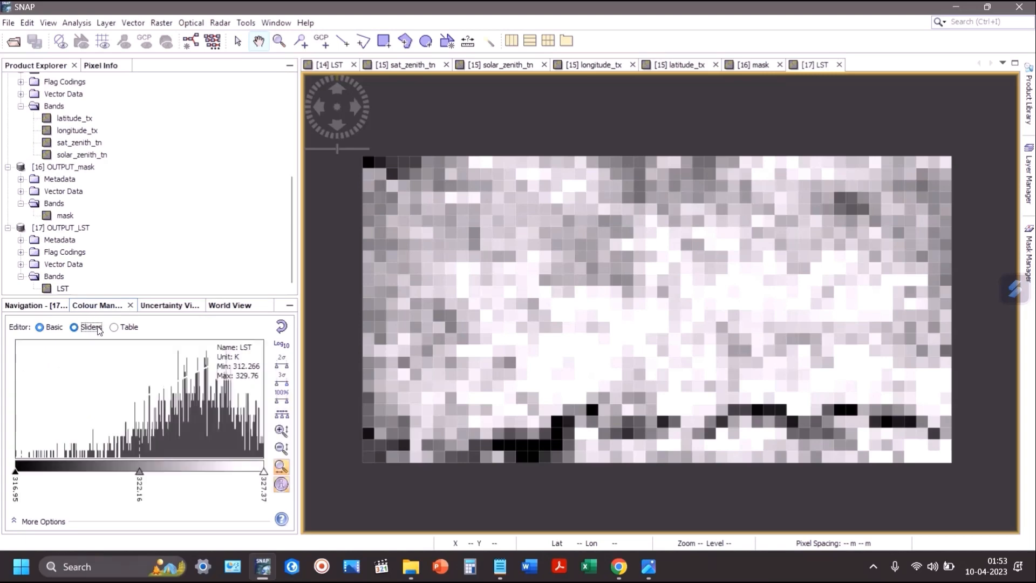
Step: Show the LST colour values in the Table editor, and close all open band image views
{"action": "left_click", "coordinate": [128, 327]}
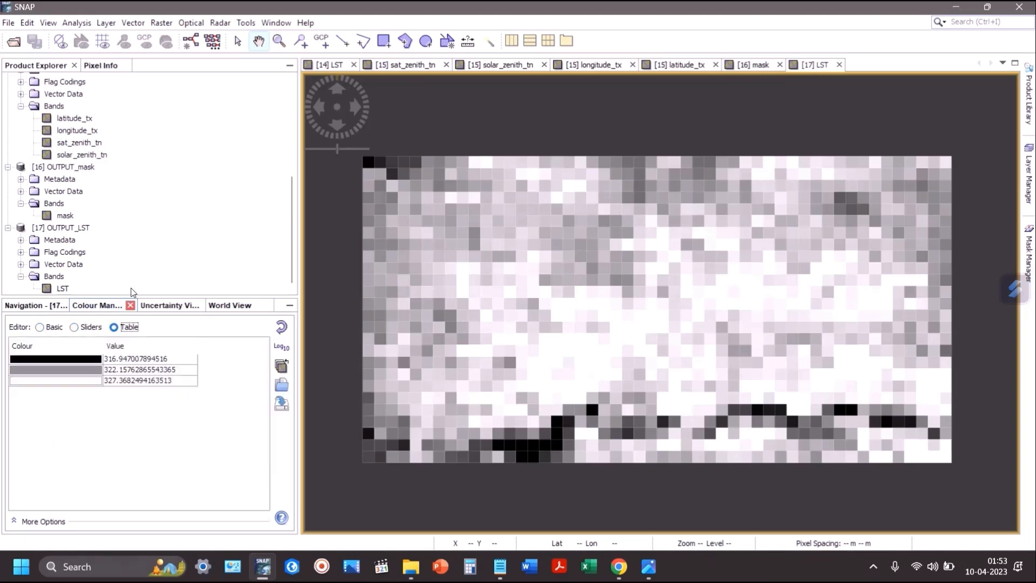
{"action": "left_click", "coordinate": [839, 65]}
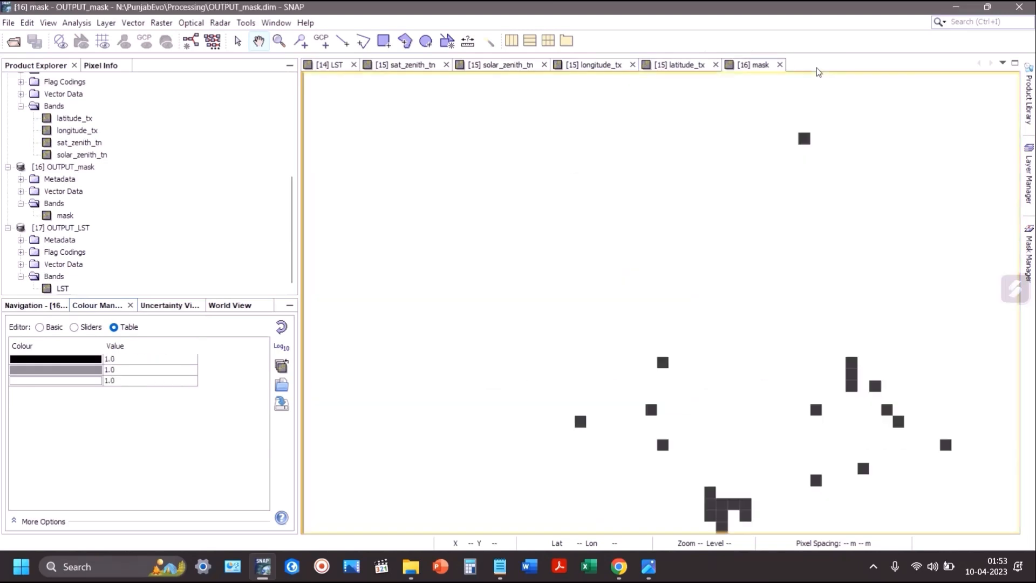
{"action": "left_click", "coordinate": [779, 64]}
{"action": "left_click", "coordinate": [715, 65]}
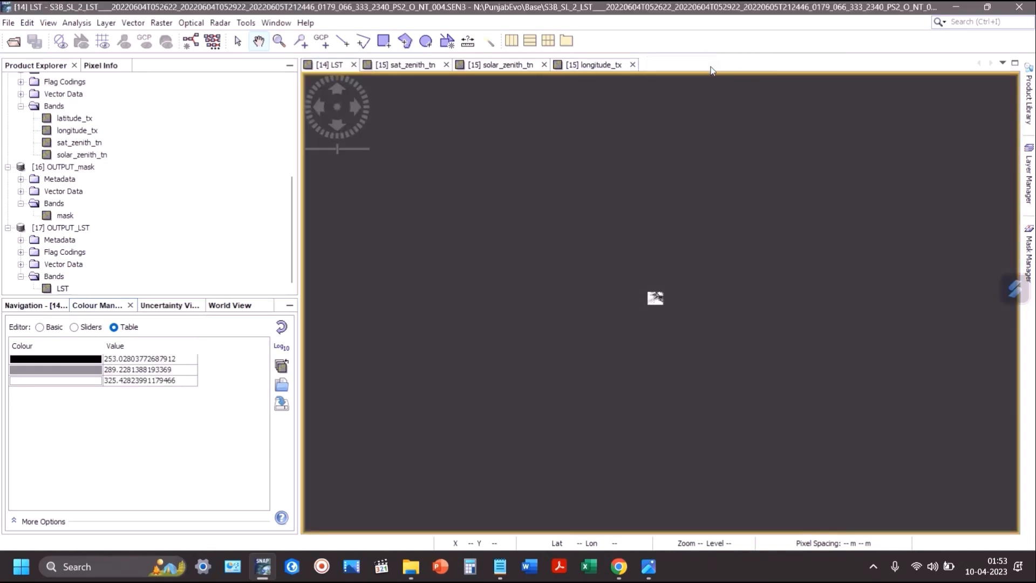
{"action": "left_click", "coordinate": [632, 65]}
{"action": "left_click", "coordinate": [544, 65]}
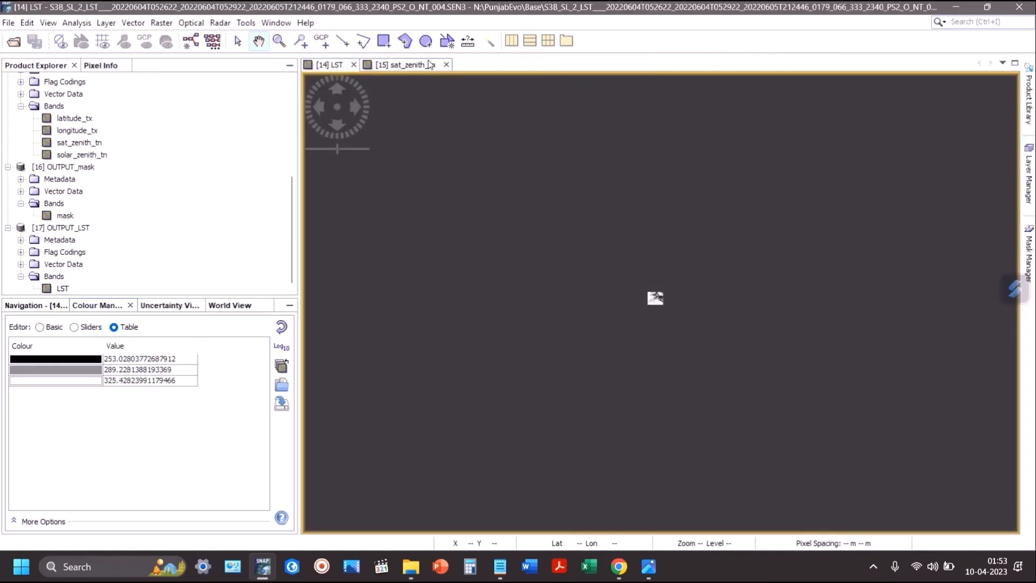
{"action": "left_click", "coordinate": [446, 65]}
{"action": "left_click", "coordinate": [354, 65]}
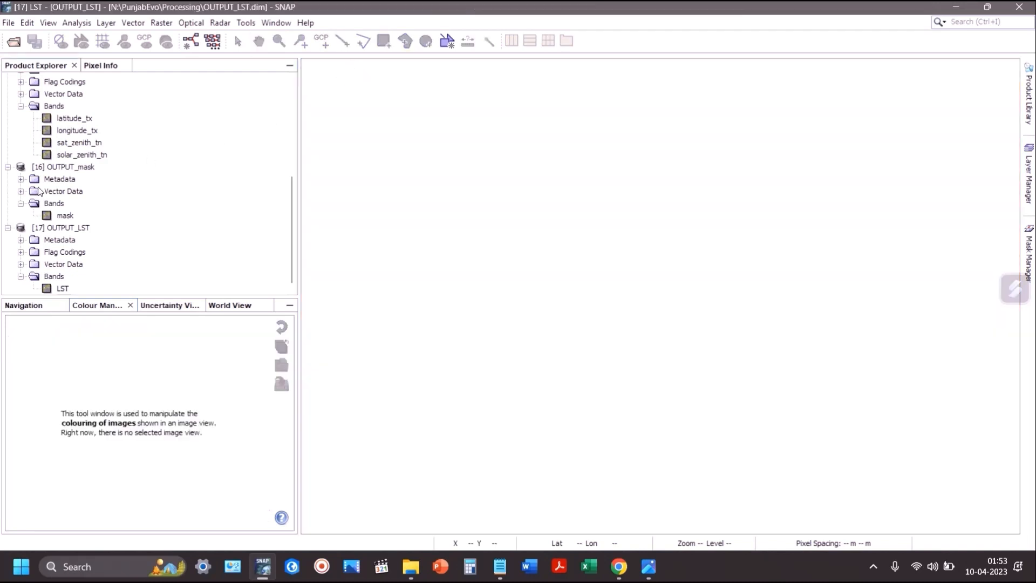
Step: Collapse the expanded OUTPUT_LST, OUTPUT_observation_geometry and OUTPUT_mask products in the product tree
{"action": "left_click", "coordinate": [8, 228]}
{"action": "left_click", "coordinate": [8, 121]}
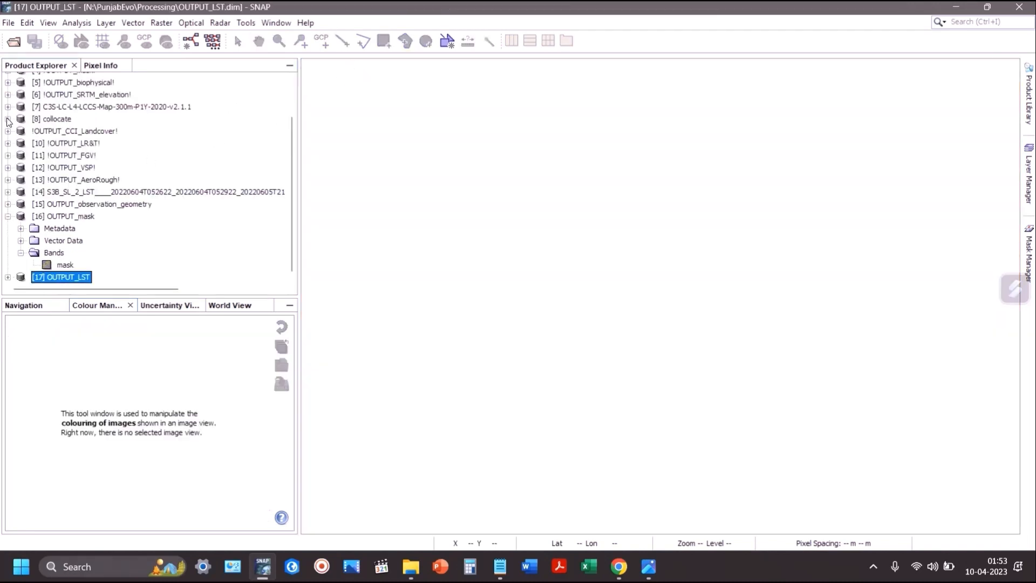
{"action": "left_click", "coordinate": [7, 216]}
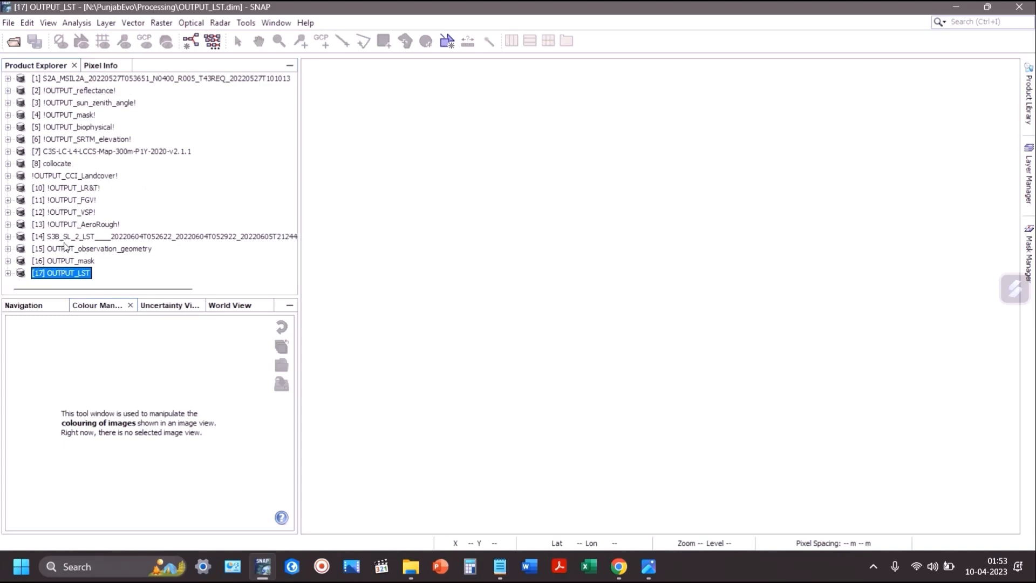
Step: Consult the S3 pre-processing flow diagram and open the SEN-ET Warp to template tool for the OUTPUT_observation_geometry product
{"action": "key", "text": "alt+Tab"}
{"action": "key", "text": "alt+Tab"}
{"action": "key", "text": "alt+Tab"}
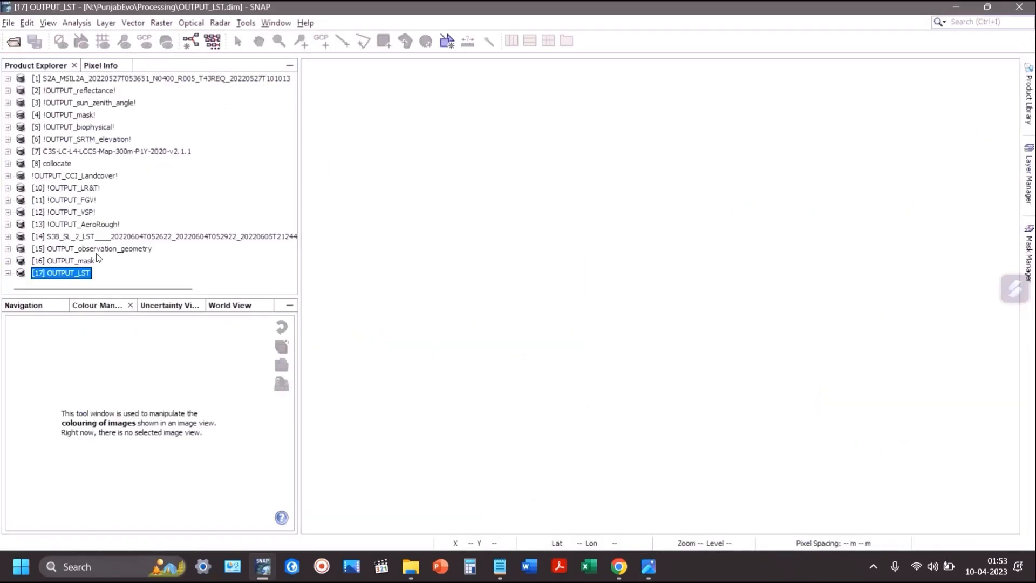
{"action": "left_click", "coordinate": [97, 250]}
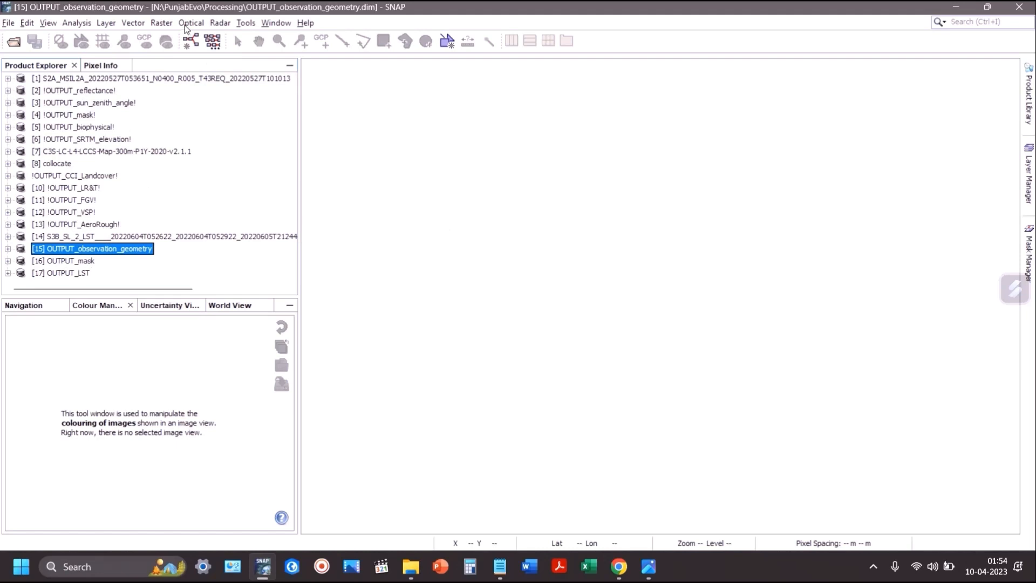
{"action": "left_click", "coordinate": [190, 22]}
{"action": "mouse_move", "coordinate": [230, 100]}
{"action": "mouse_move", "coordinate": [436, 172]}
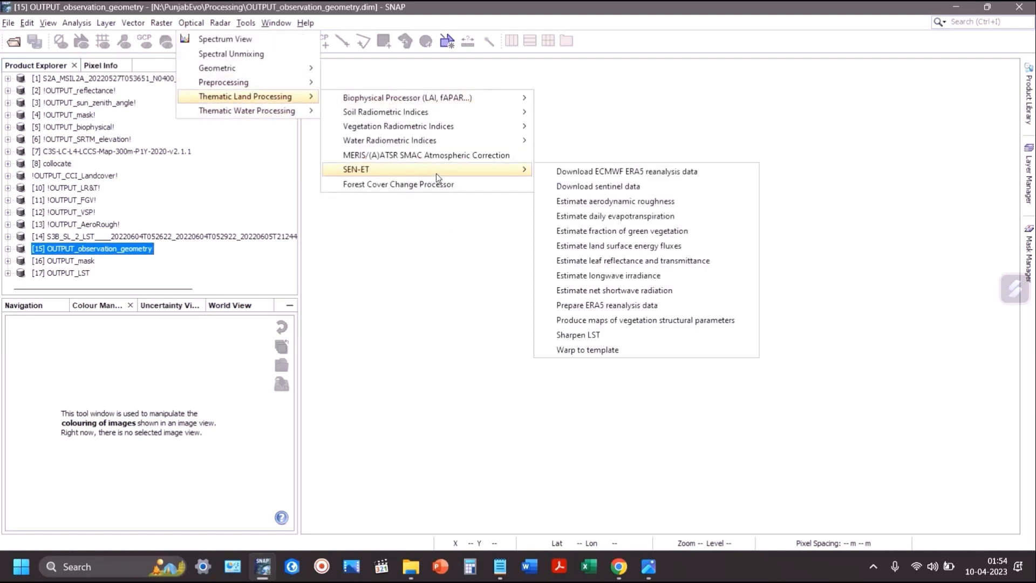
{"action": "left_click", "coordinate": [627, 350]}
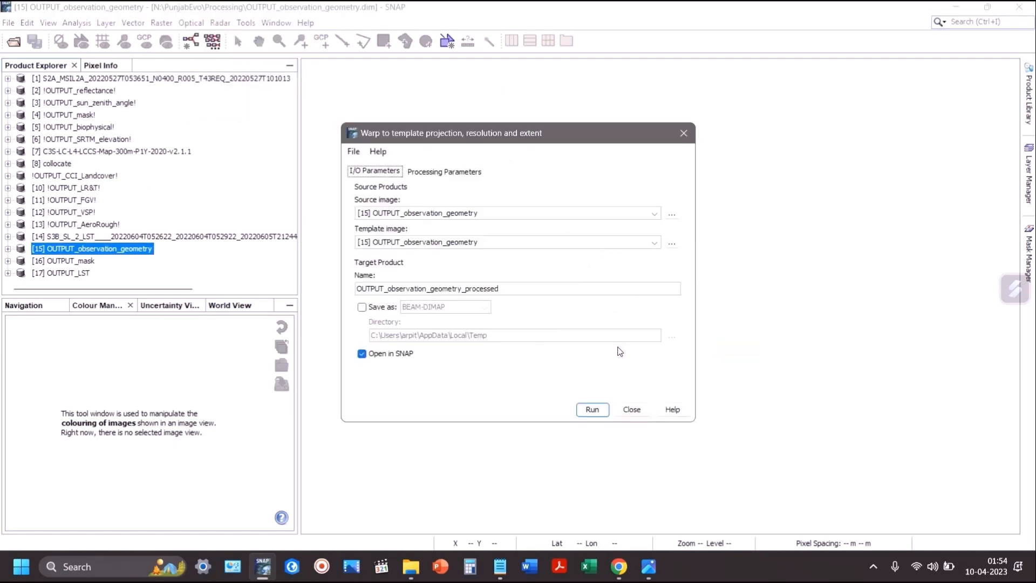
Step: Set !OUTPUT_reflectance! as the template image for the warp, with OUTPUT_observation_geometry kept as the source image
{"action": "key", "text": "alt+Tab"}
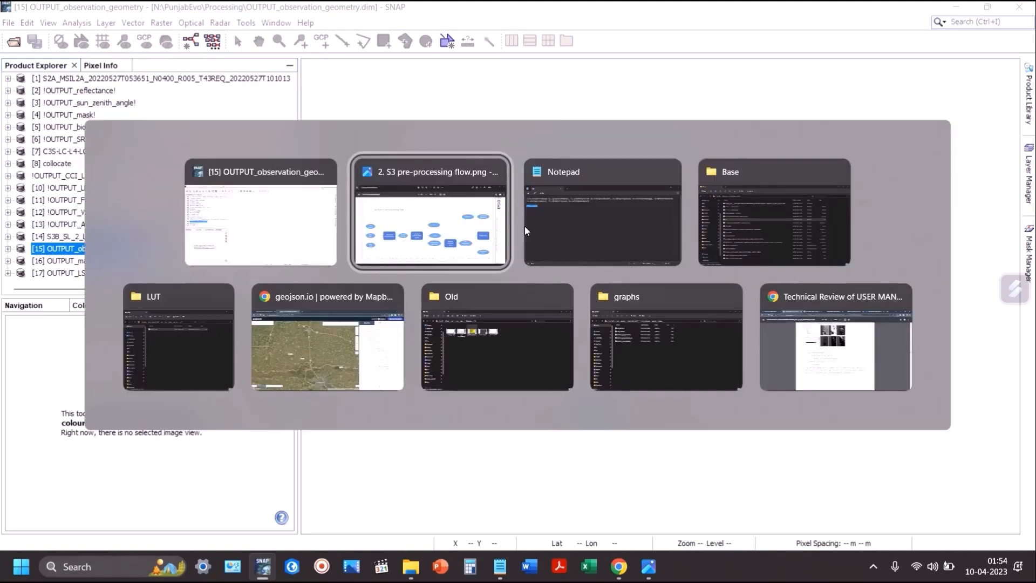
{"action": "key", "text": "alt+Tab"}
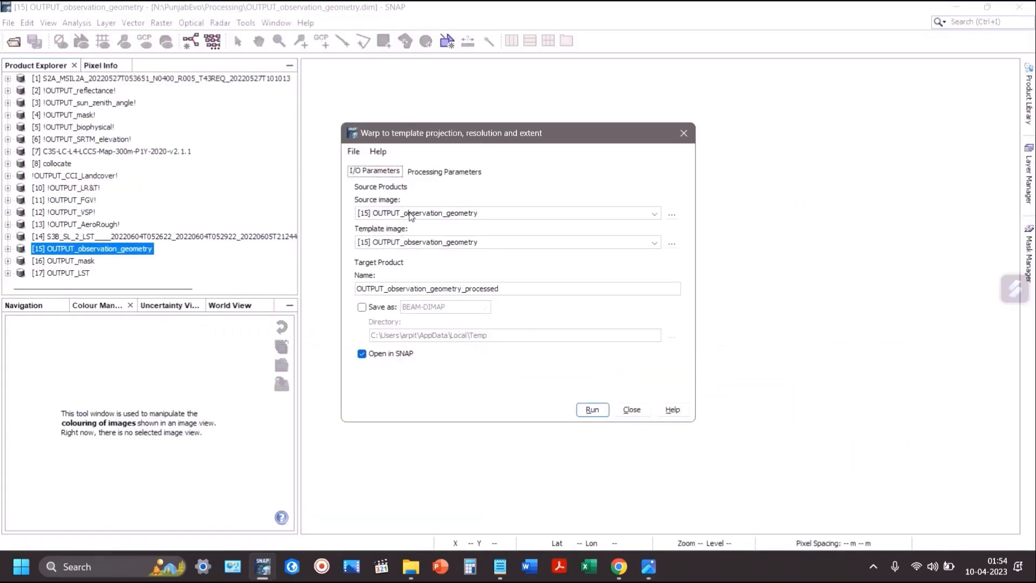
{"action": "left_click", "coordinate": [403, 247]}
{"action": "scroll", "coordinate": [412, 269], "scroll_direction": "up", "scroll_amount": 5}
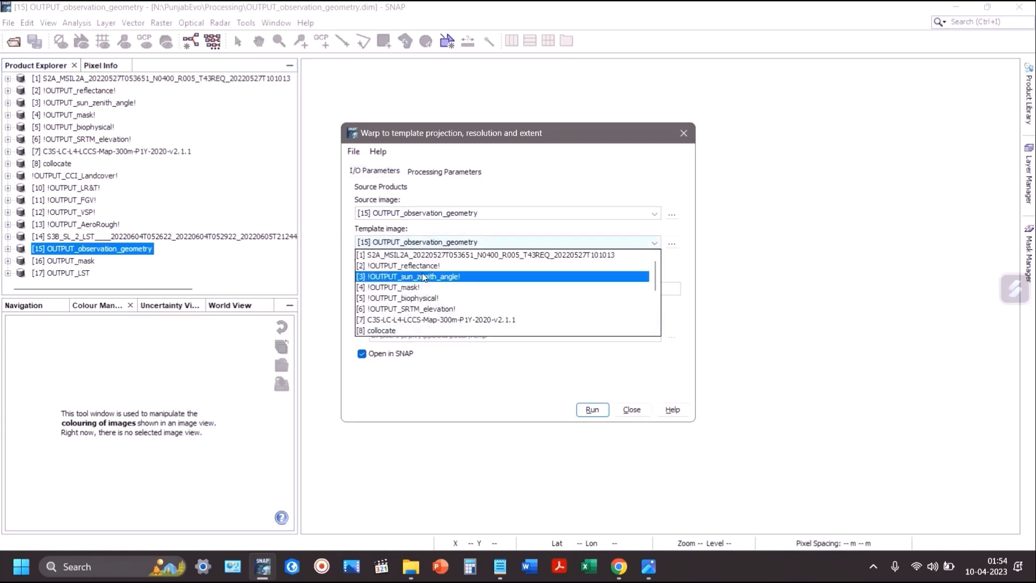
{"action": "left_click", "coordinate": [419, 269]}
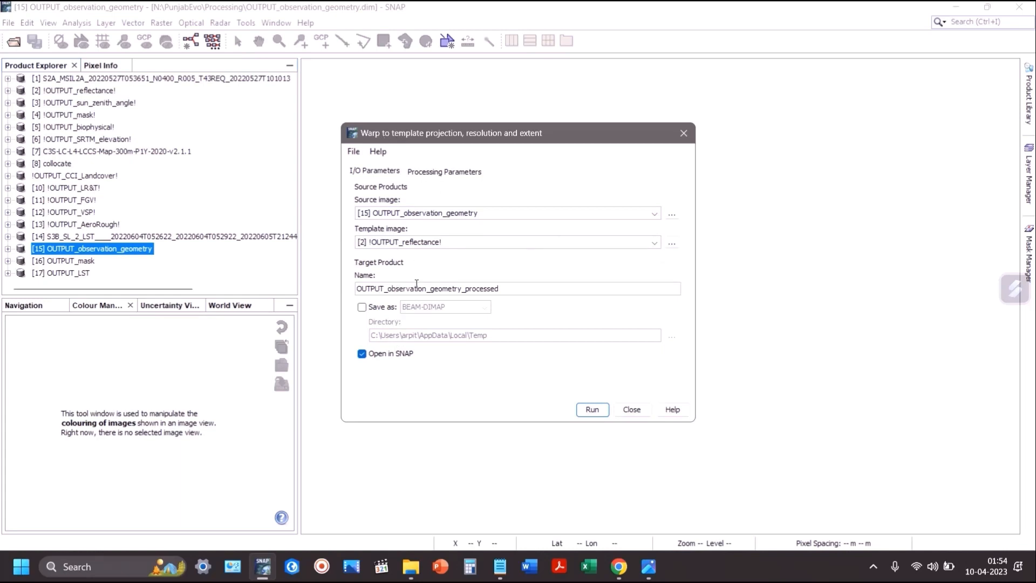
Step: Name the target product OUTPUT_observation_geometry_s2wrap and enable saving it in BEAM-DIMAP format
{"action": "left_click_drag", "start_coordinate": [467, 288], "coordinate": [500, 288]}
{"action": "type", "text": "s2wra"}
{"action": "key", "text": "ctrl+a"}
{"action": "left_click", "coordinate": [363, 307]}
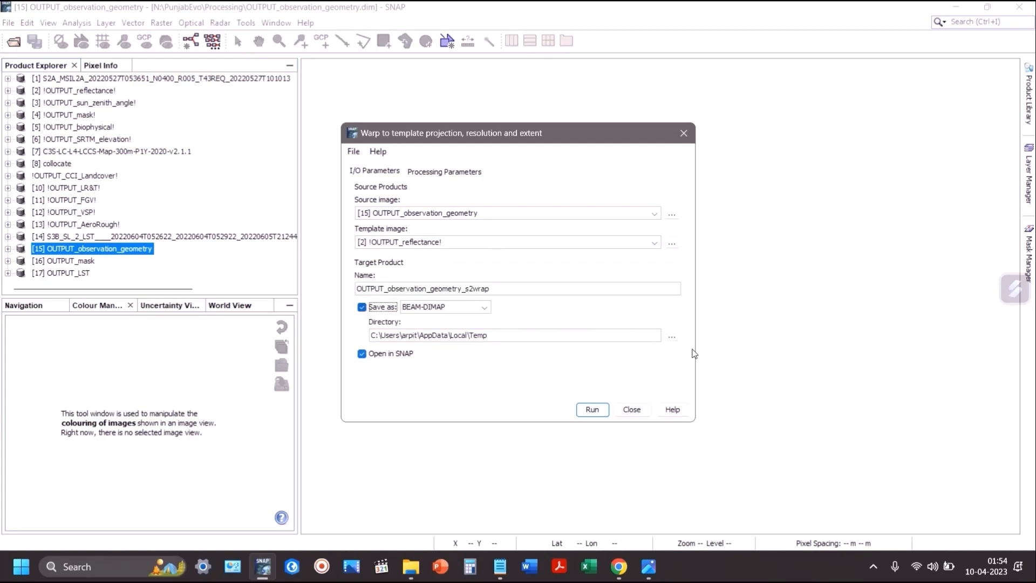
Step: Browse the target directories to the PunjabEvo folder and select its Processing subfolder
{"action": "left_click", "coordinate": [671, 336]}
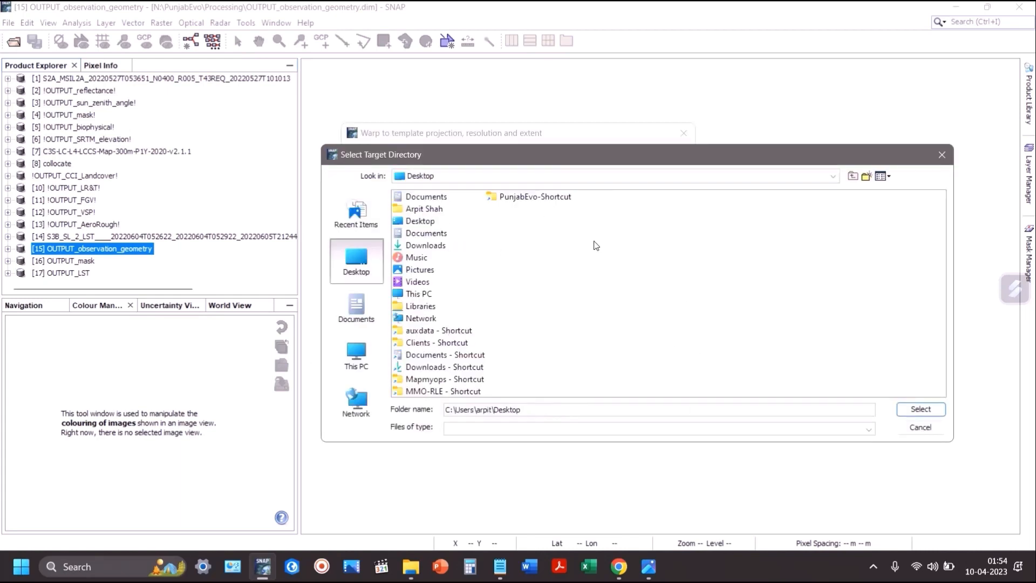
{"action": "double_click", "coordinate": [523, 197]}
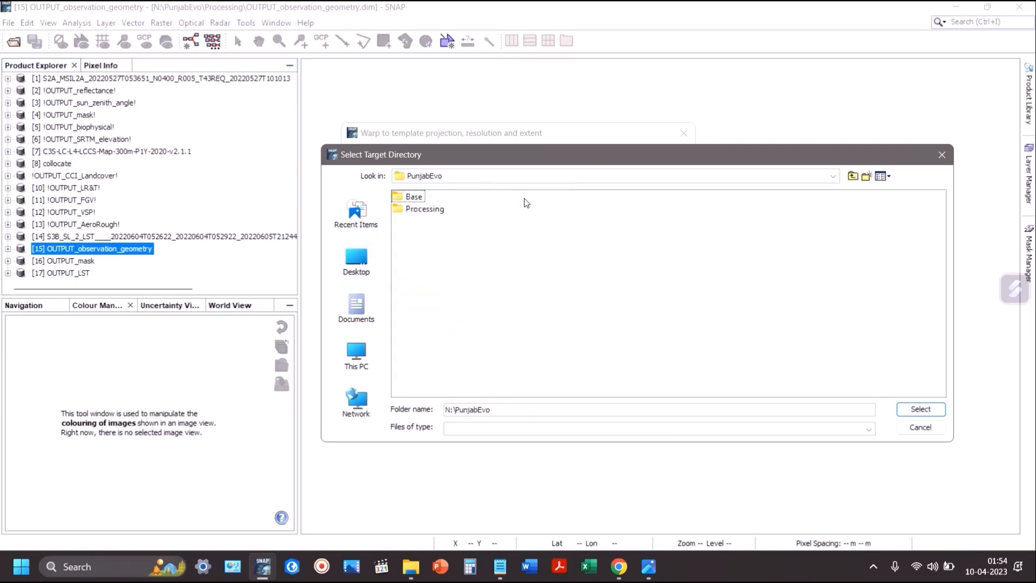
{"action": "left_click", "coordinate": [429, 208]}
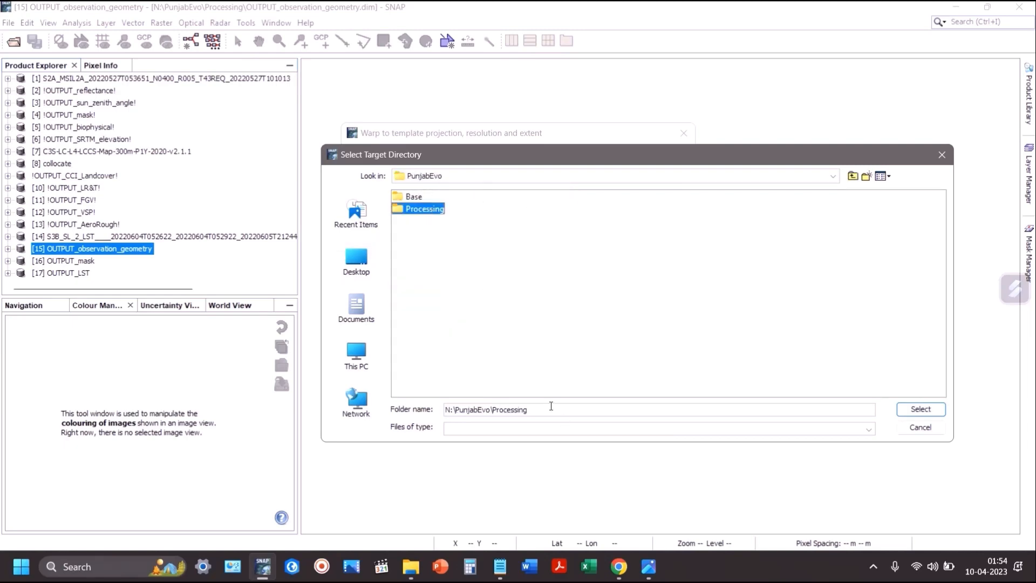
Step: Copy the path N:\PunjabEvo\Processing into the AoI note in Notepad, and confirm that folder as the warp's target directory
{"action": "left_click_drag", "start_coordinate": [551, 406], "coordinate": [411, 412]}
{"action": "key", "text": "ctrl+c"}
{"action": "key", "text": "alt+Tab"}
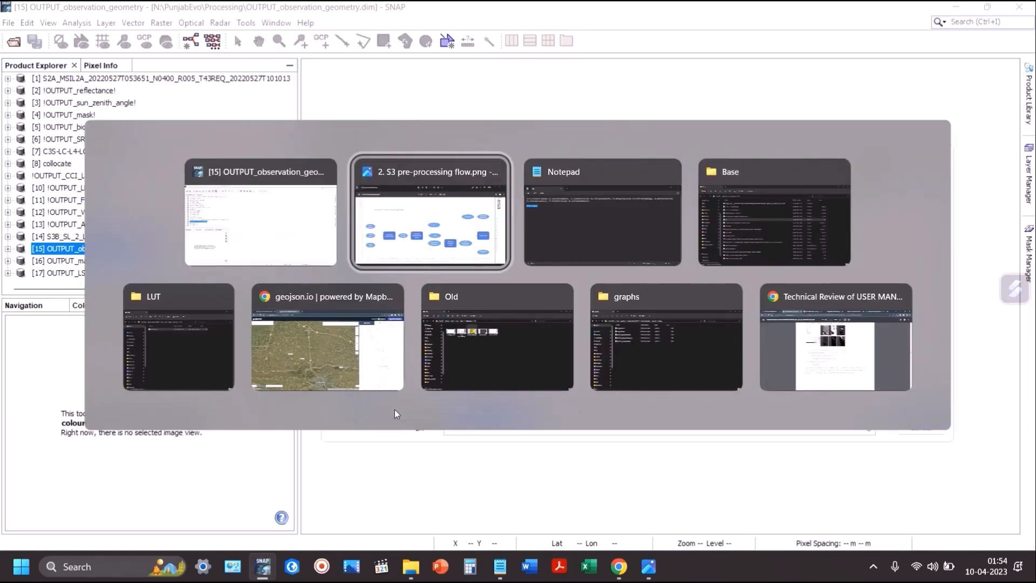
{"action": "key", "text": "alt+Tab"}
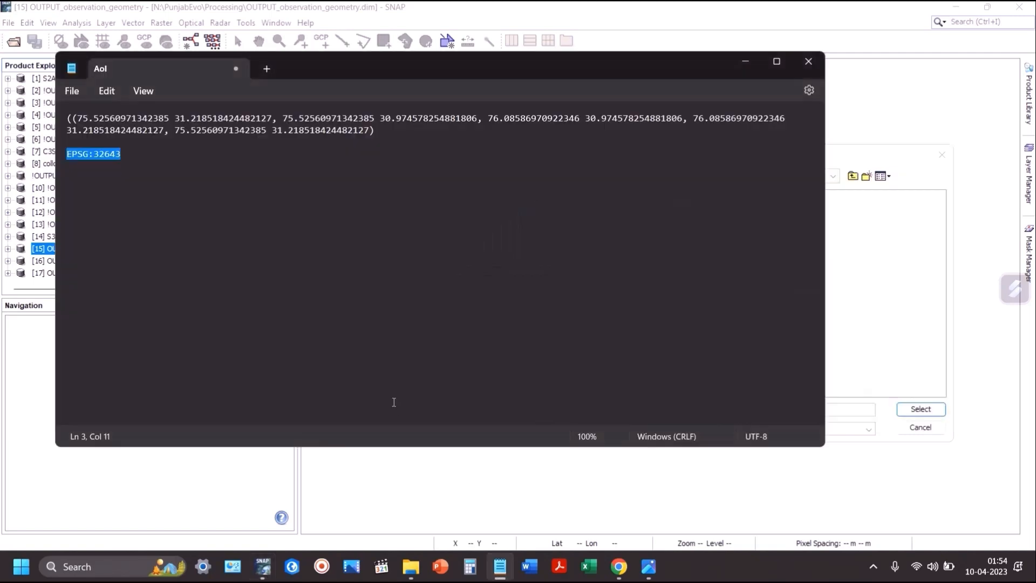
{"action": "left_click", "coordinate": [160, 151]}
{"action": "key", "text": "ctrl+v"}
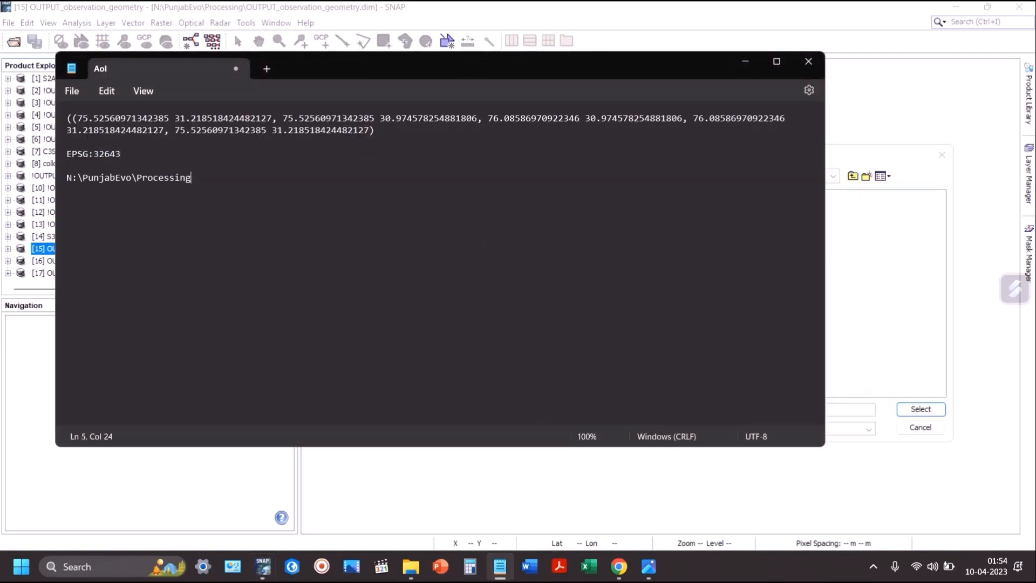
{"action": "key", "text": "alt+Tab"}
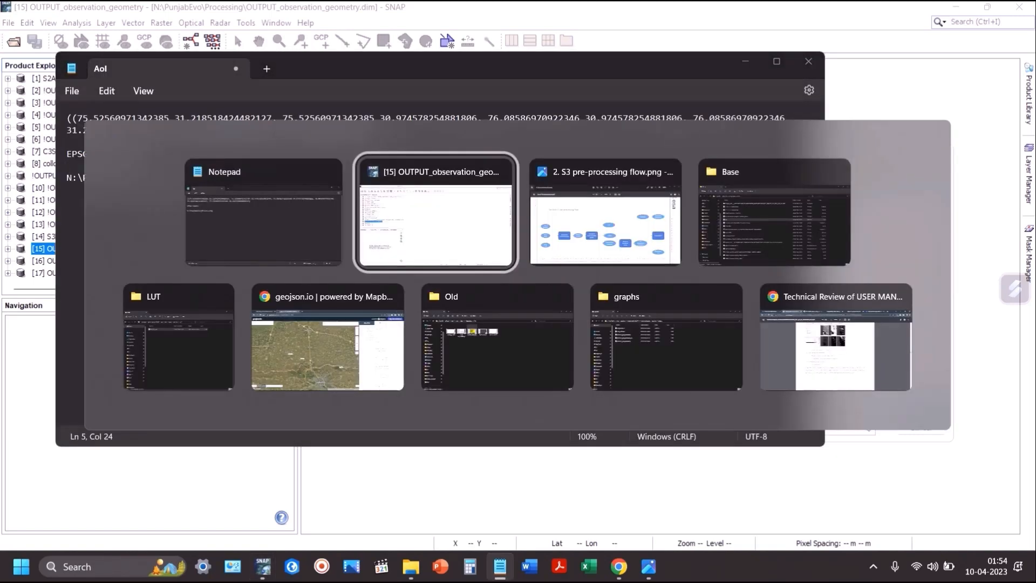
{"action": "left_click", "coordinate": [931, 410]}
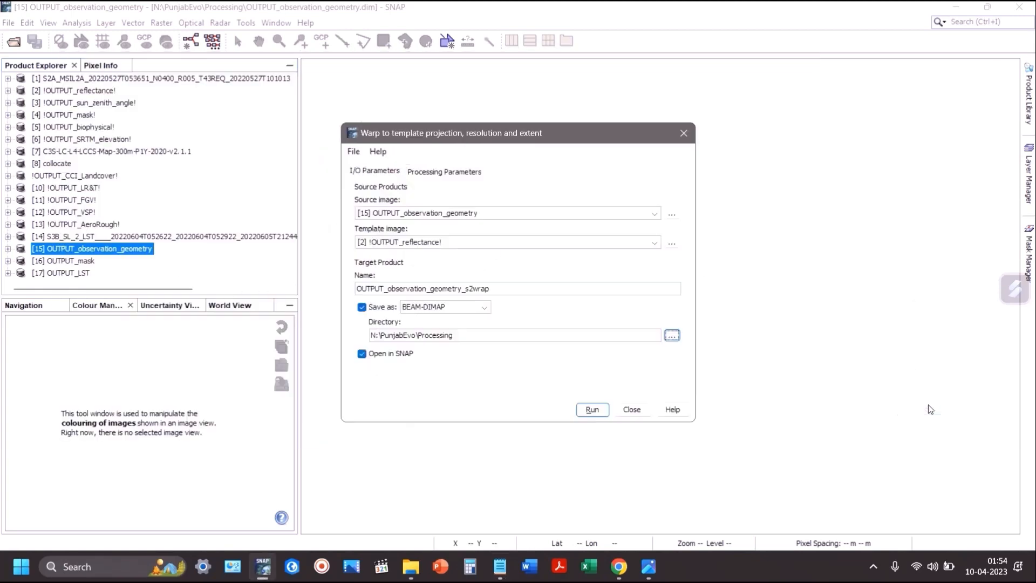
Step: Enable Display execution output in the warp's processing parameters, leaving the output image unset
{"action": "left_click", "coordinate": [413, 169]}
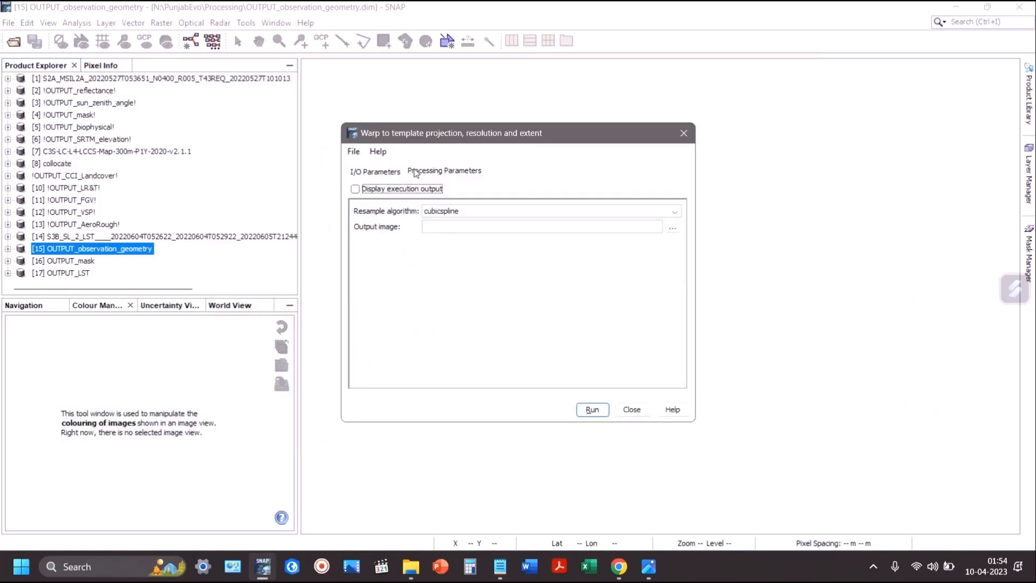
{"action": "left_click", "coordinate": [410, 190]}
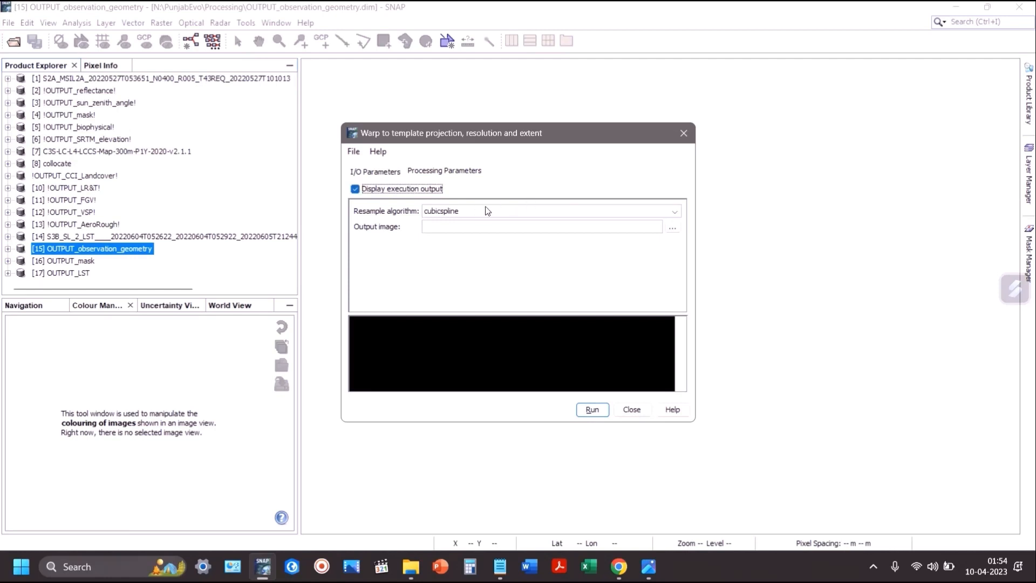
{"action": "left_click", "coordinate": [673, 228]}
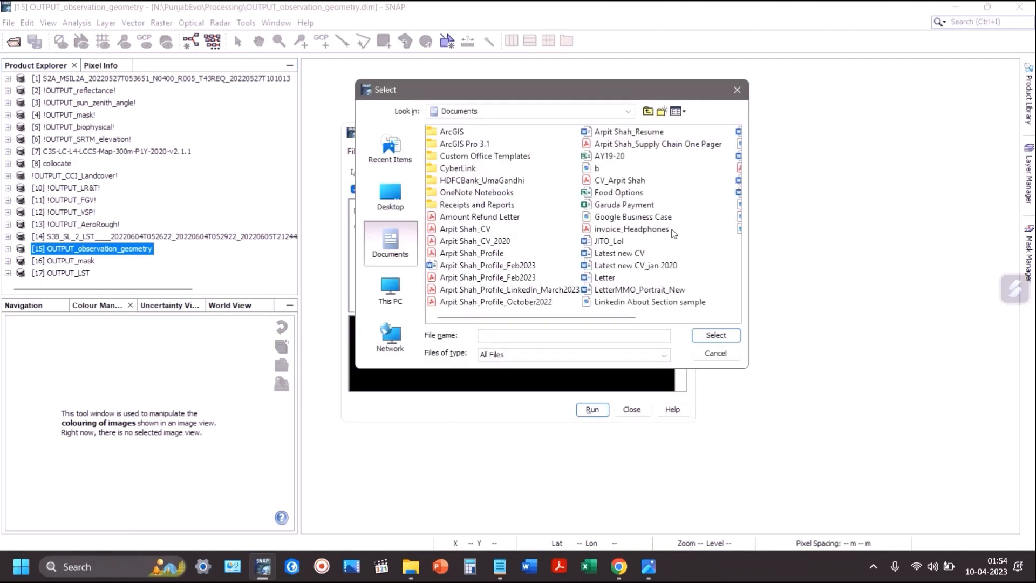
{"action": "left_click", "coordinate": [730, 96]}
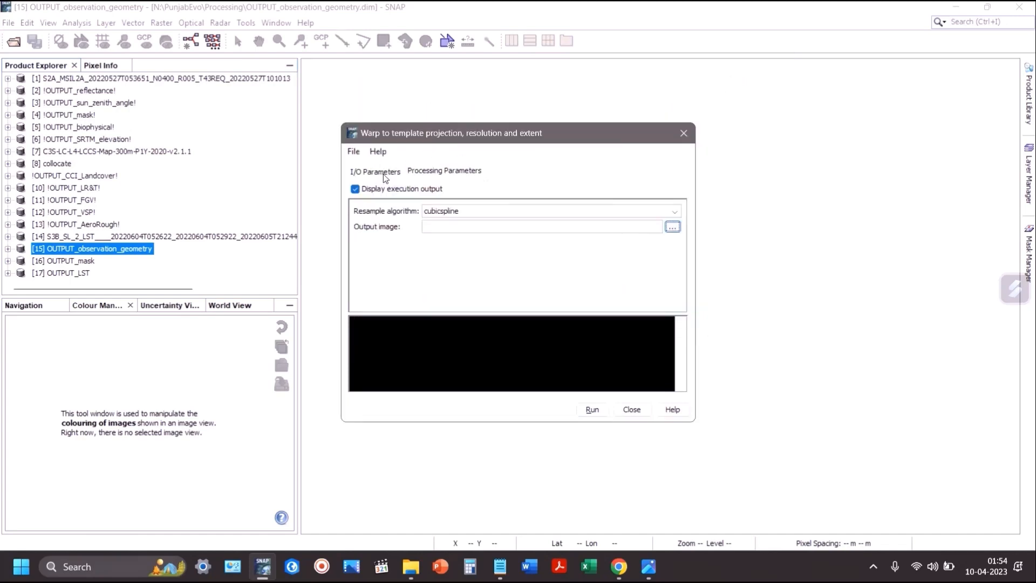
Step: Copy the target product name OUTPUT_observation_geometry_s2wrap from the I/O parameters
{"action": "left_click", "coordinate": [383, 174]}
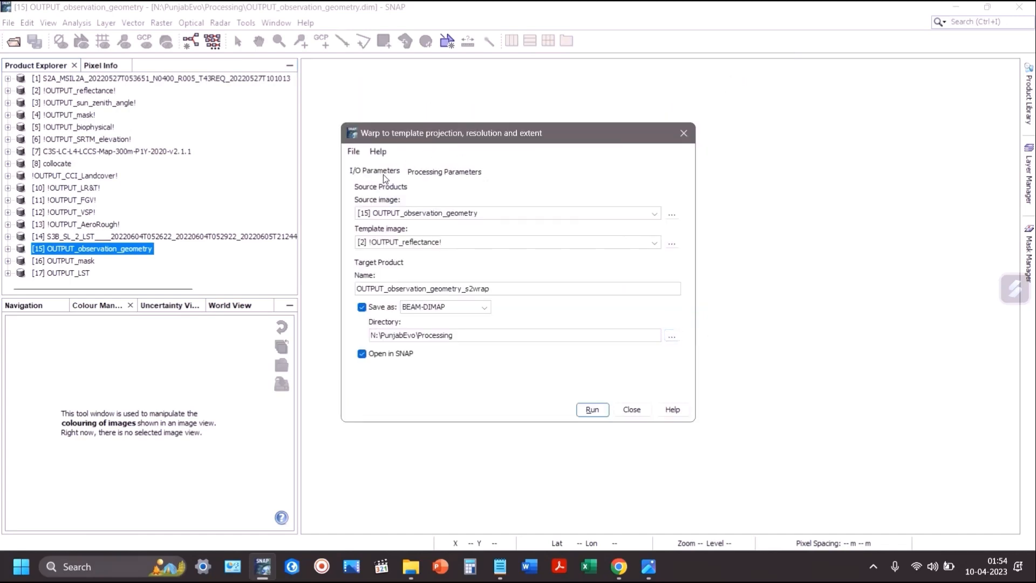
{"action": "double_click", "coordinate": [458, 290]}
{"action": "key", "text": "ctrl+c"}
Step: Set the warp's output image to OUTPUT_observation_geometry_s2wrap.dim in the PunjabEvo Processing folder
{"action": "left_click", "coordinate": [448, 171]}
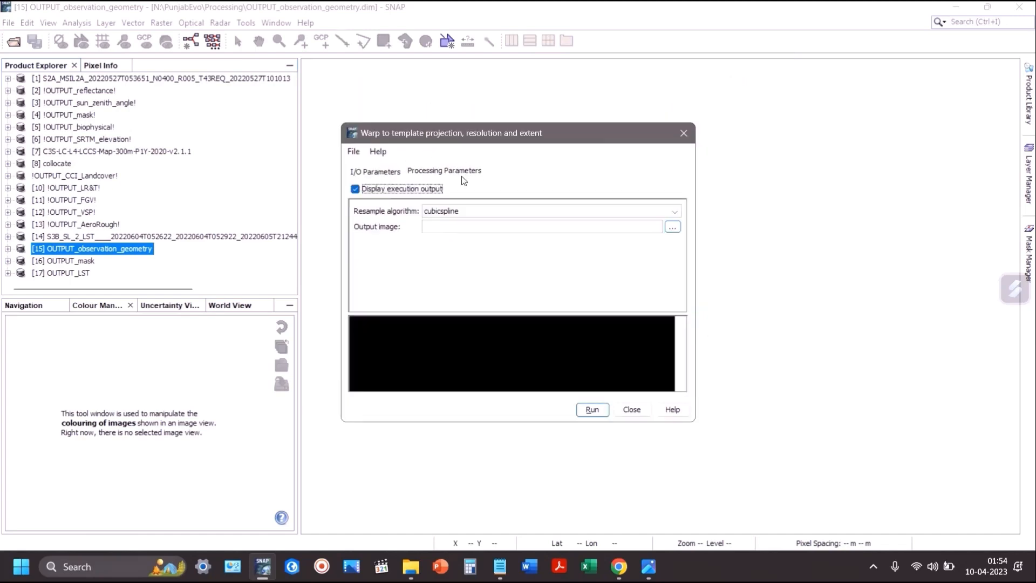
{"action": "left_click", "coordinate": [672, 227]}
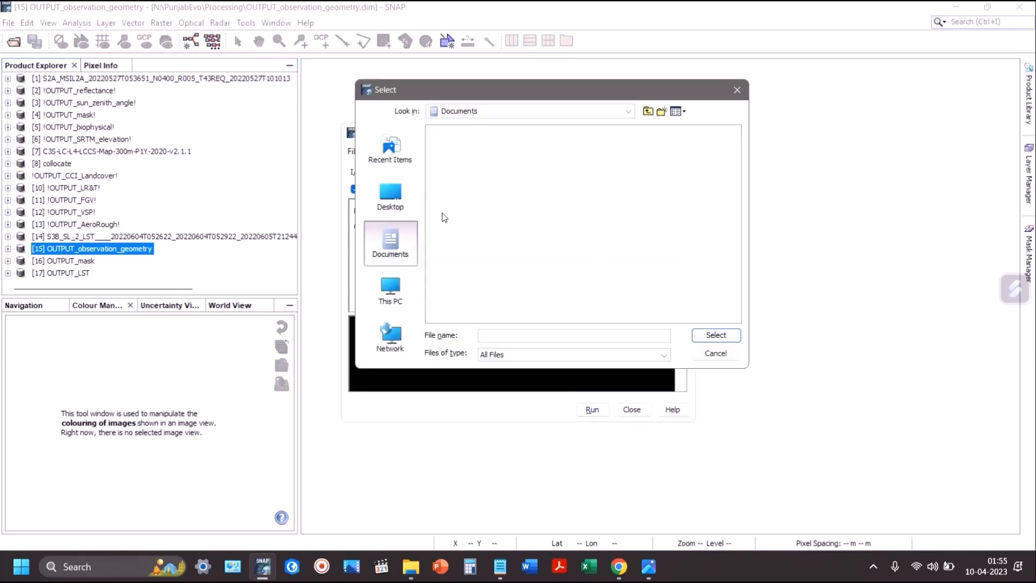
{"action": "left_click", "coordinate": [391, 194]}
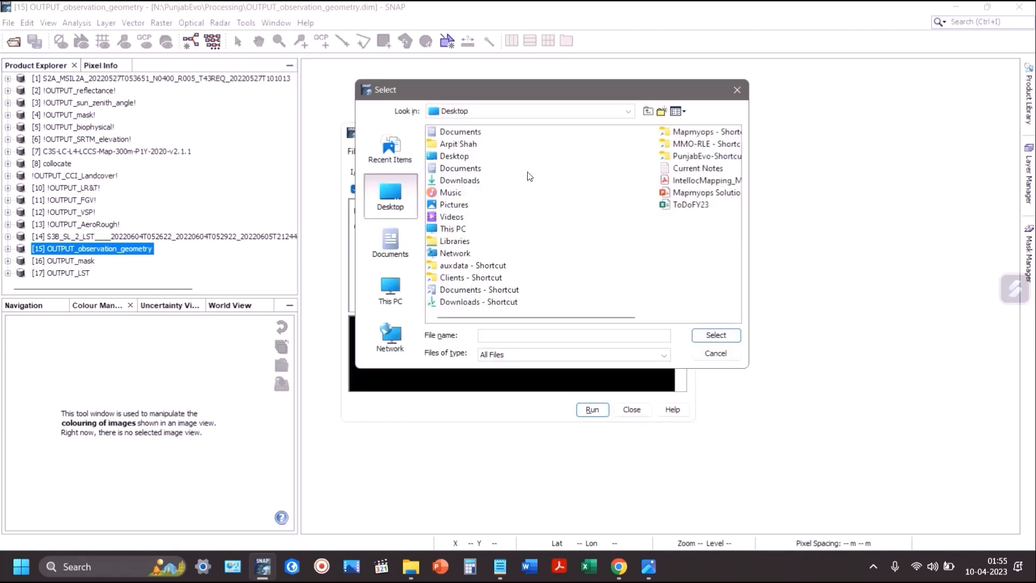
{"action": "left_click", "coordinate": [707, 156]}
{"action": "left_click", "coordinate": [684, 157]}
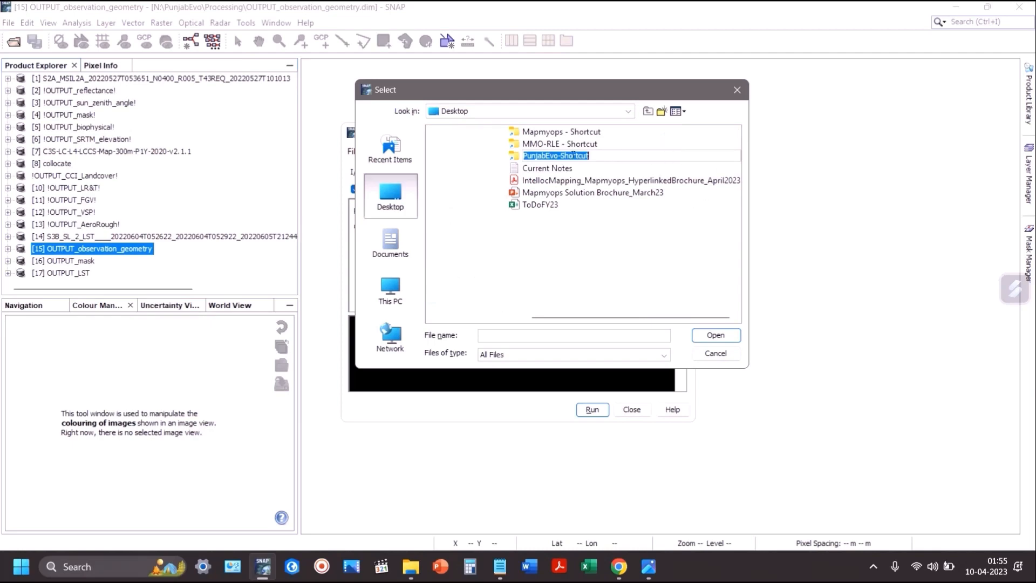
{"action": "double_click", "coordinate": [510, 157]}
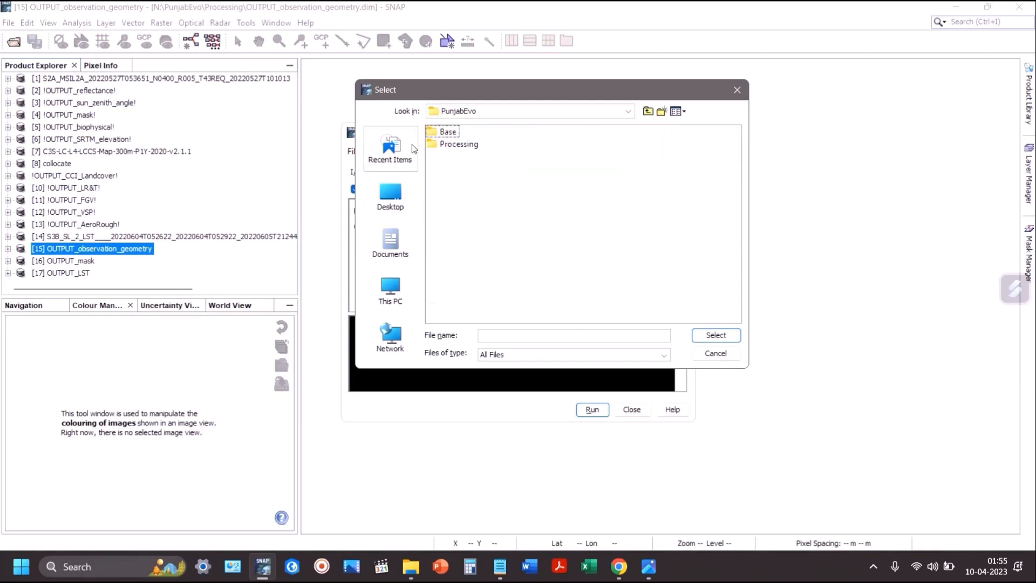
{"action": "double_click", "coordinate": [452, 144]}
{"action": "left_click", "coordinate": [522, 334]}
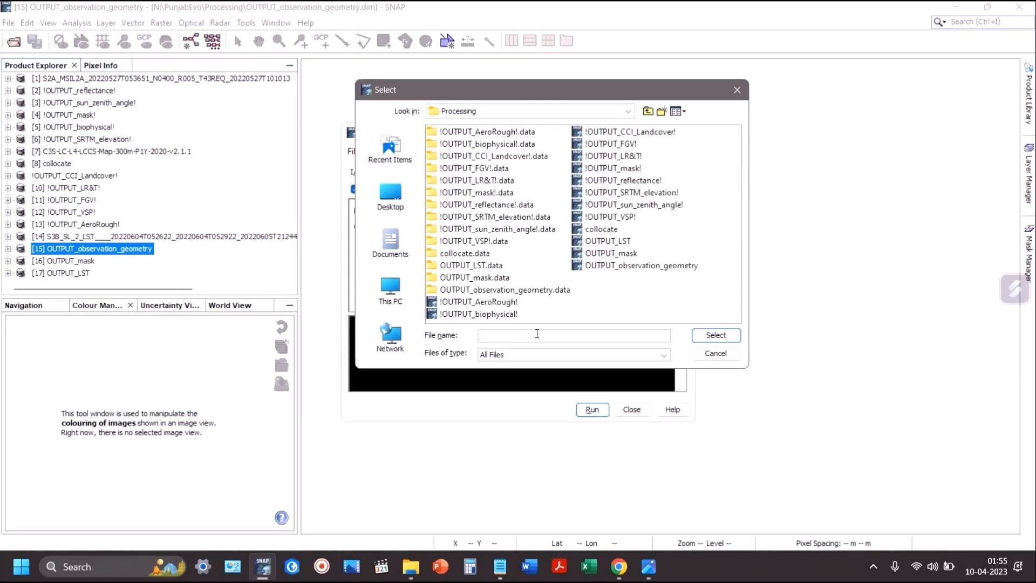
{"action": "key", "text": "ctrl+v"}
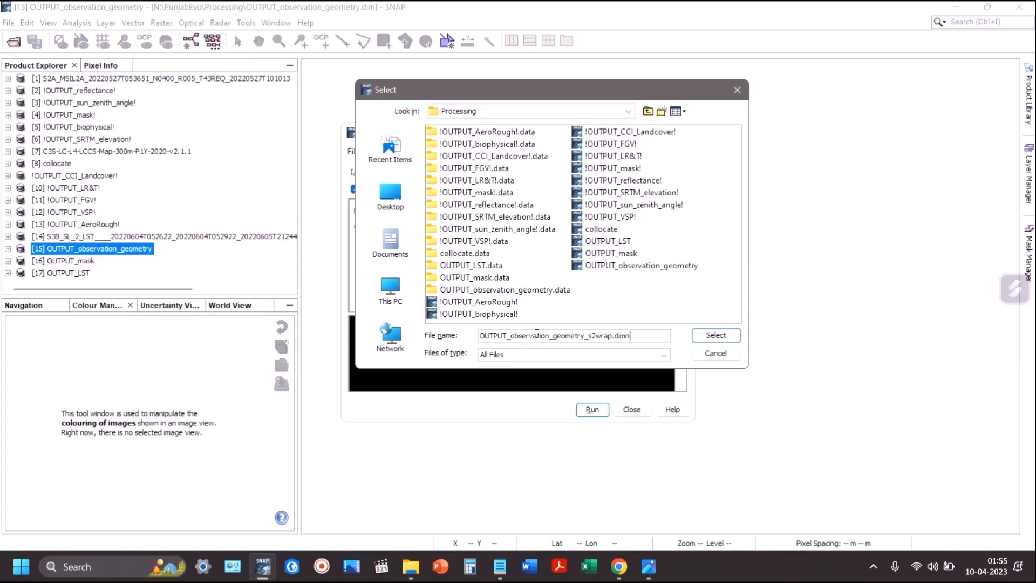
{"action": "type", "text": ".dim"}
{"action": "key", "text": "Return"}
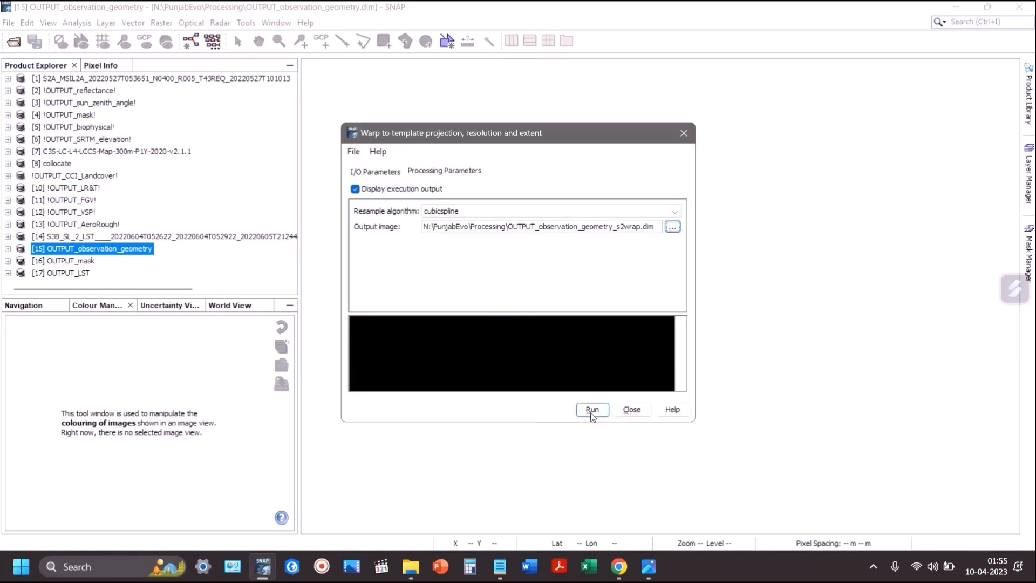
Step: Enlarge the warp dialog, review its source, template and target settings, and look through the resample algorithms while keeping cubicspline
{"action": "left_click_drag", "start_coordinate": [690, 421], "coordinate": [911, 527]}
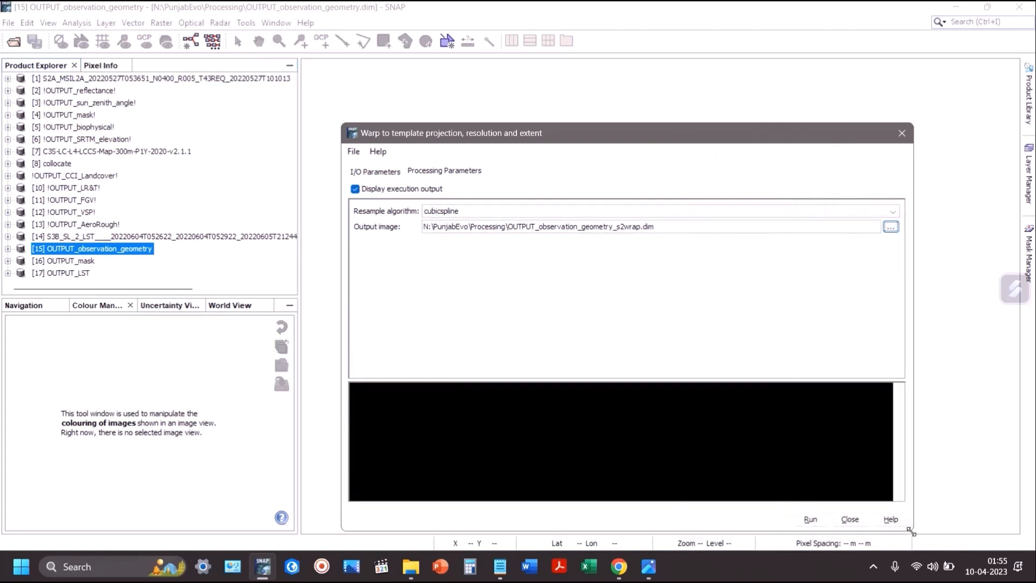
{"action": "left_click", "coordinate": [376, 172]}
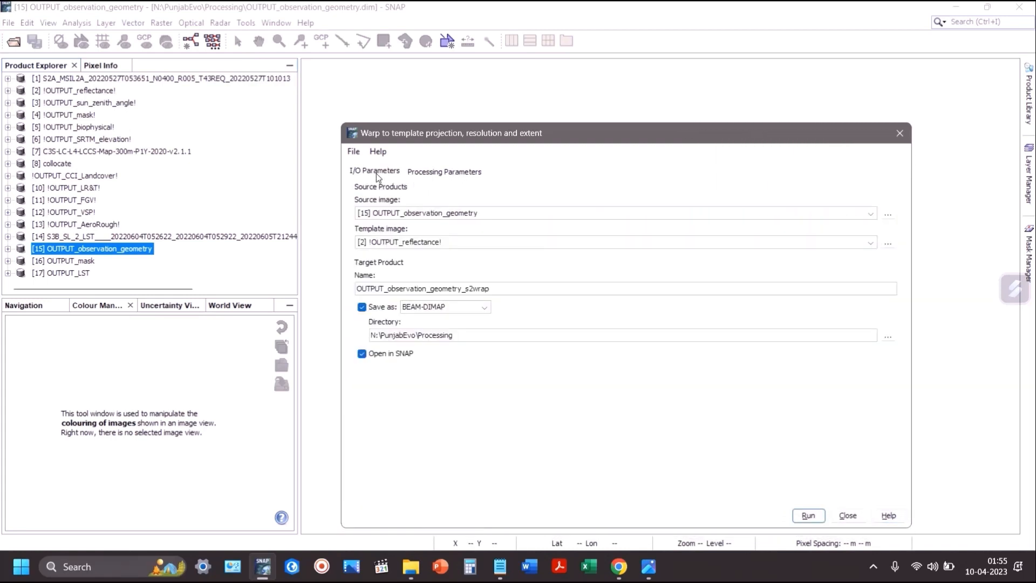
{"action": "left_click", "coordinate": [443, 172]}
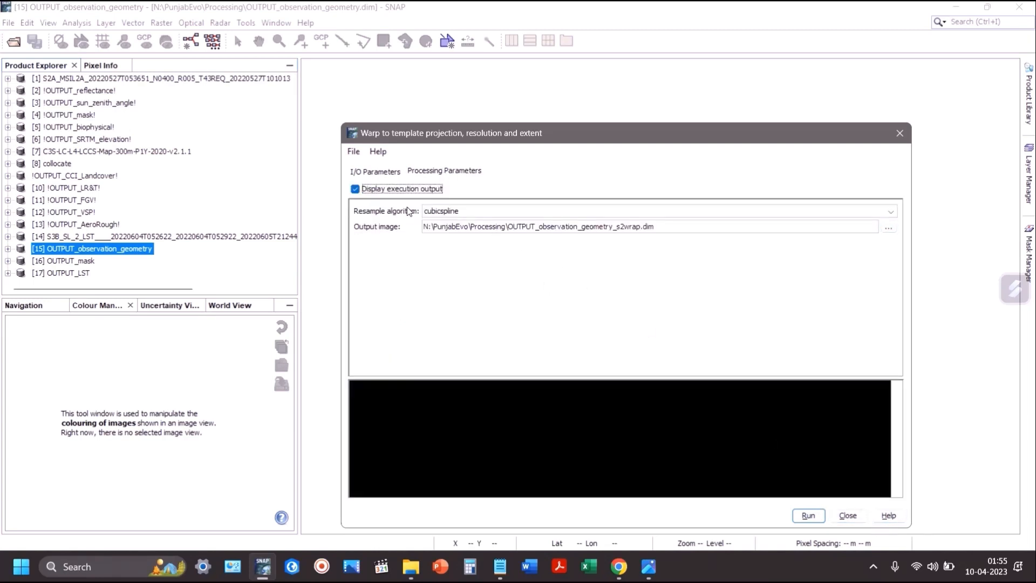
{"action": "left_click", "coordinate": [458, 212]}
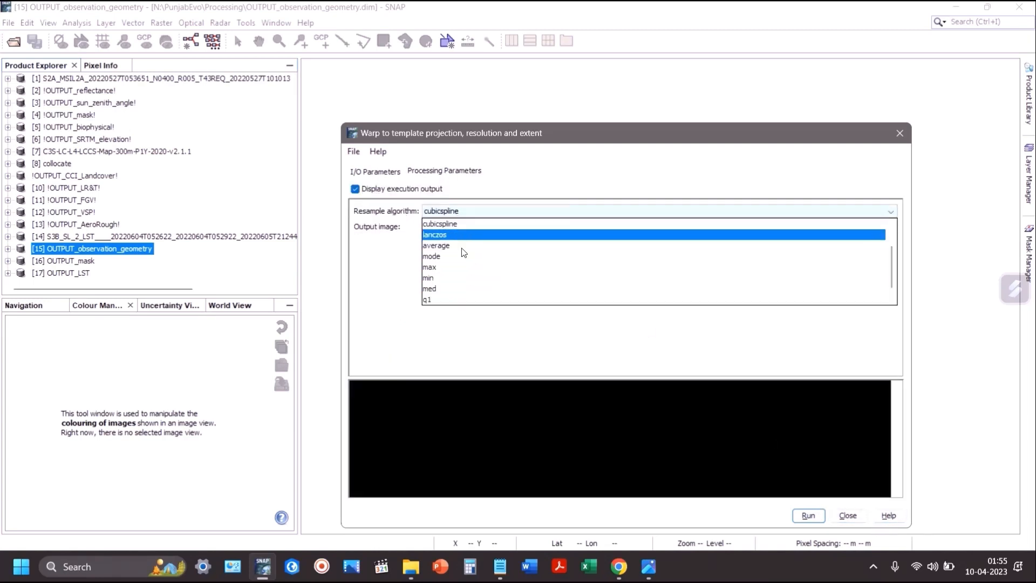
{"action": "scroll", "coordinate": [464, 269], "scroll_direction": "down", "scroll_amount": 1}
{"action": "scroll", "coordinate": [468, 297], "scroll_direction": "up", "scroll_amount": 2}
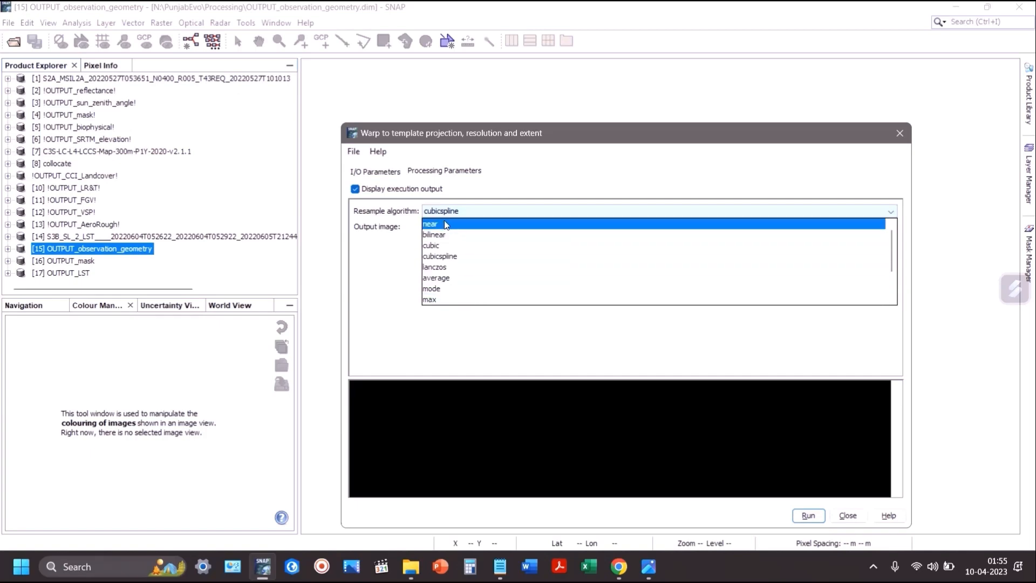
{"action": "left_click", "coordinate": [396, 258]}
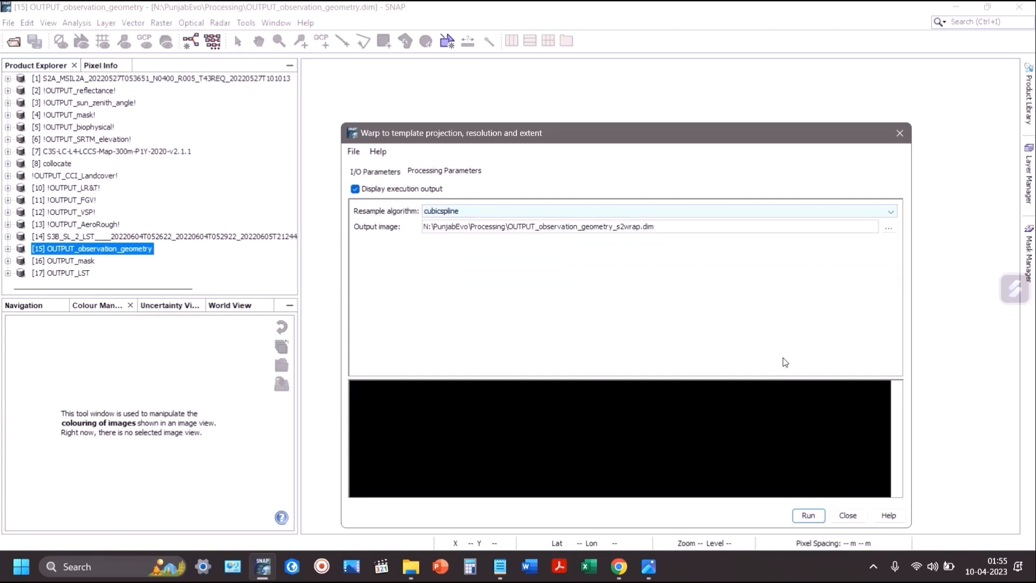
Step: Run the warp of the observation geometry to the Sentinel-2 template, acknowledge its completion and close the tool
{"action": "left_click", "coordinate": [816, 517]}
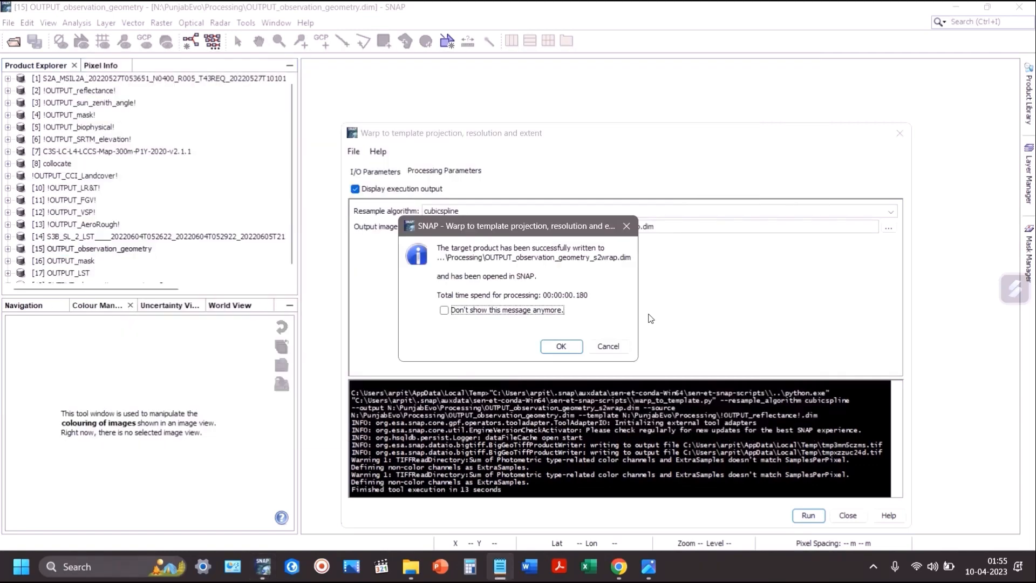
{"action": "left_click", "coordinate": [562, 346]}
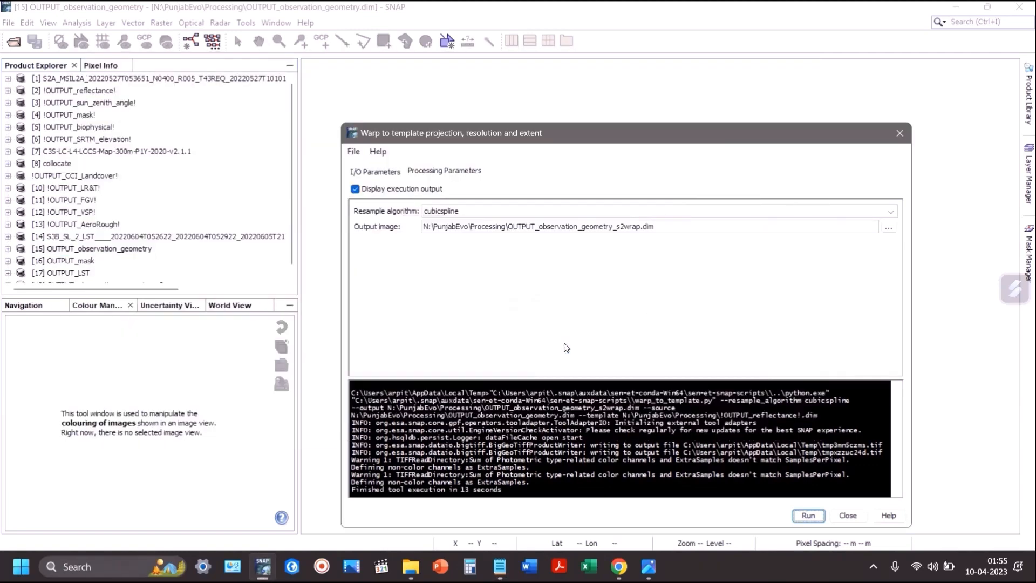
{"action": "left_click", "coordinate": [846, 516]}
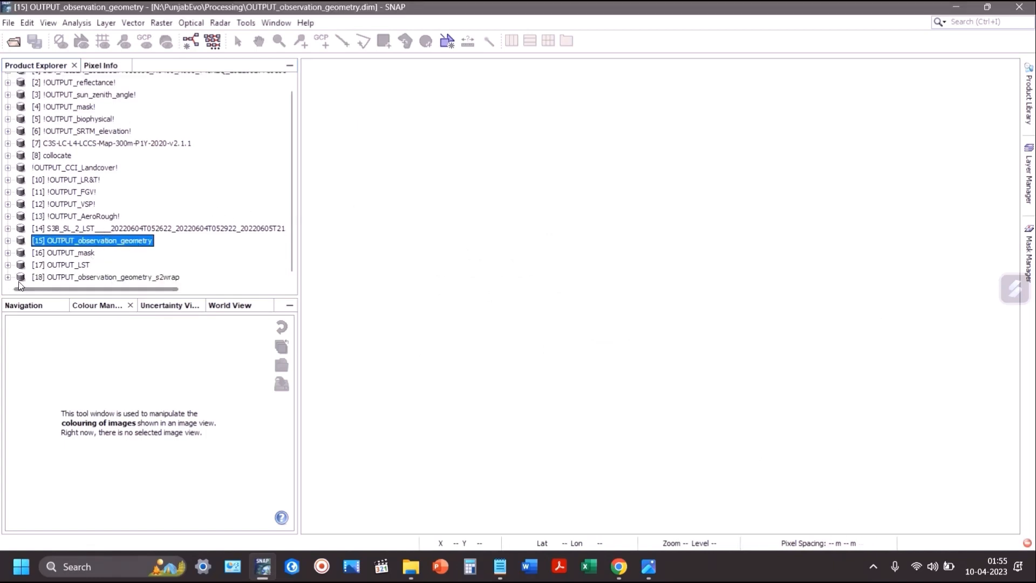
Step: Display the latitude_tx, longitude_tx, sat_zenith_tn and solar_zenith_tn bands of the warped product OUTPUT_observation_geometry_s2wrap
{"action": "left_click", "coordinate": [7, 277]}
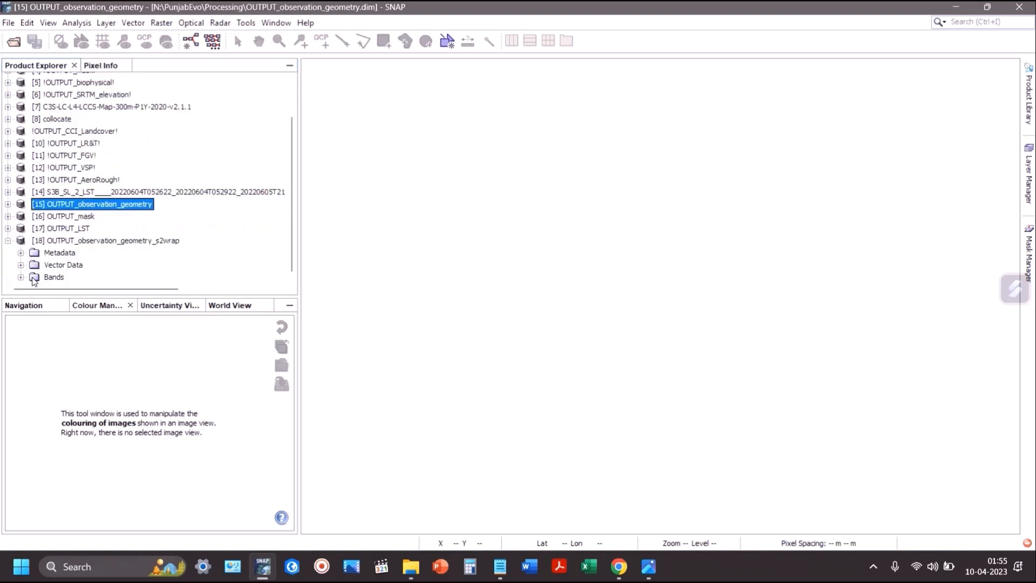
{"action": "left_click", "coordinate": [21, 277]}
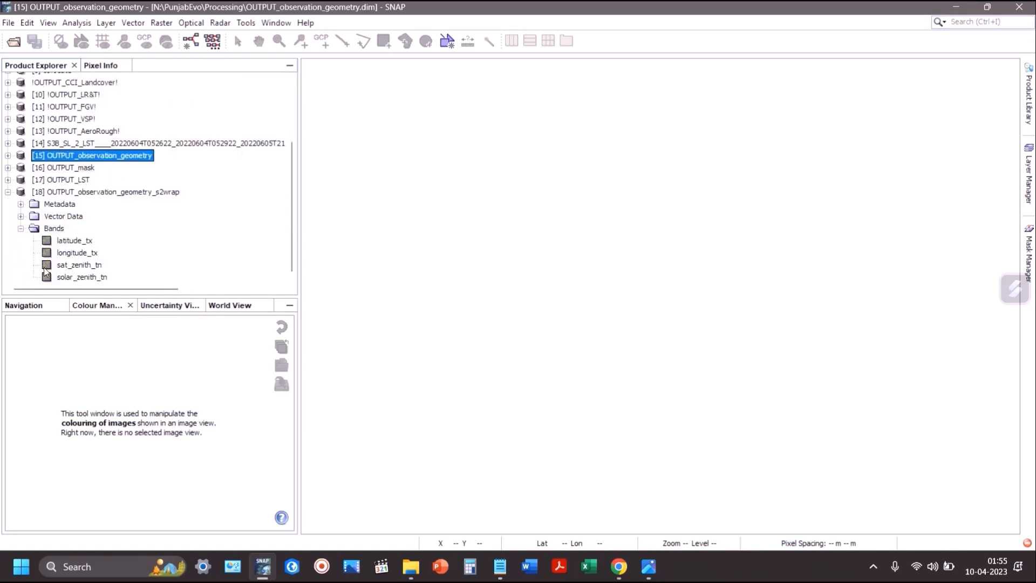
{"action": "double_click", "coordinate": [76, 241]}
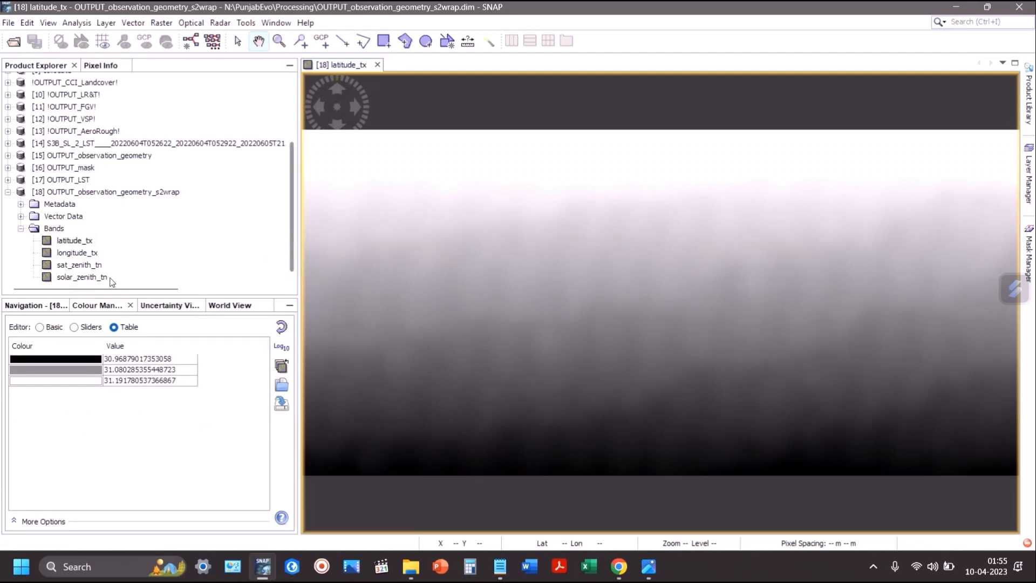
{"action": "double_click", "coordinate": [71, 253]}
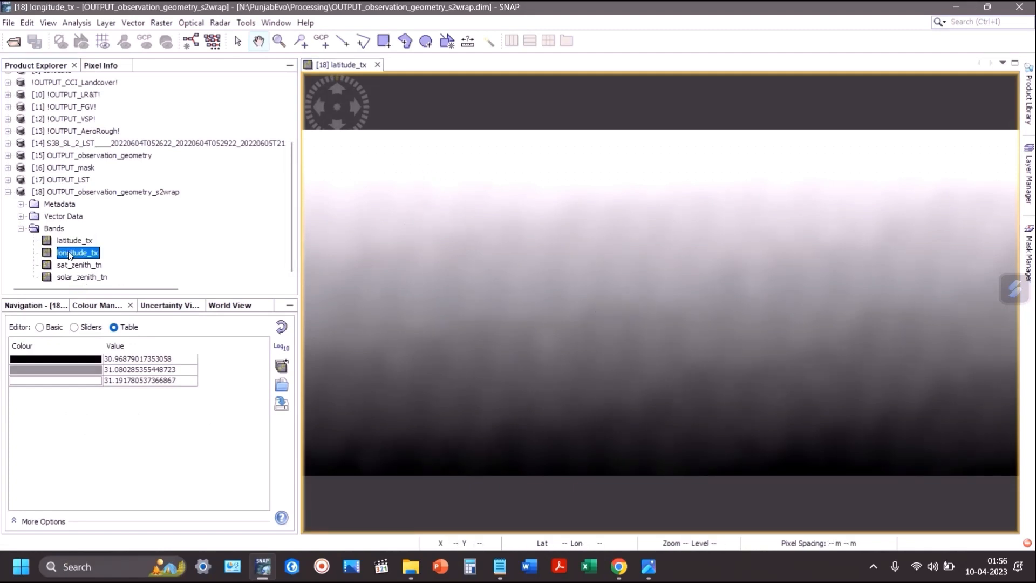
{"action": "double_click", "coordinate": [70, 265]}
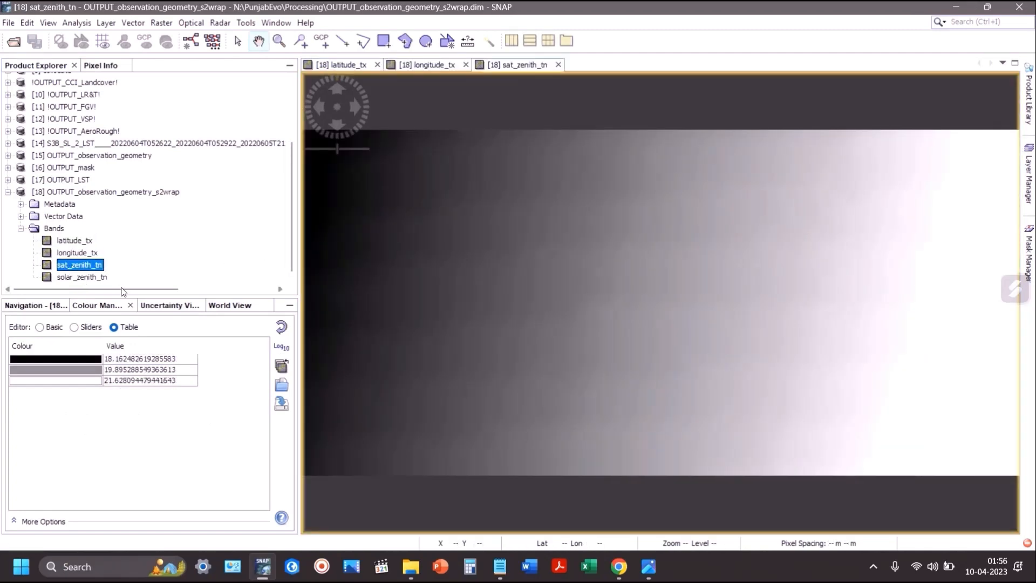
{"action": "double_click", "coordinate": [81, 277]}
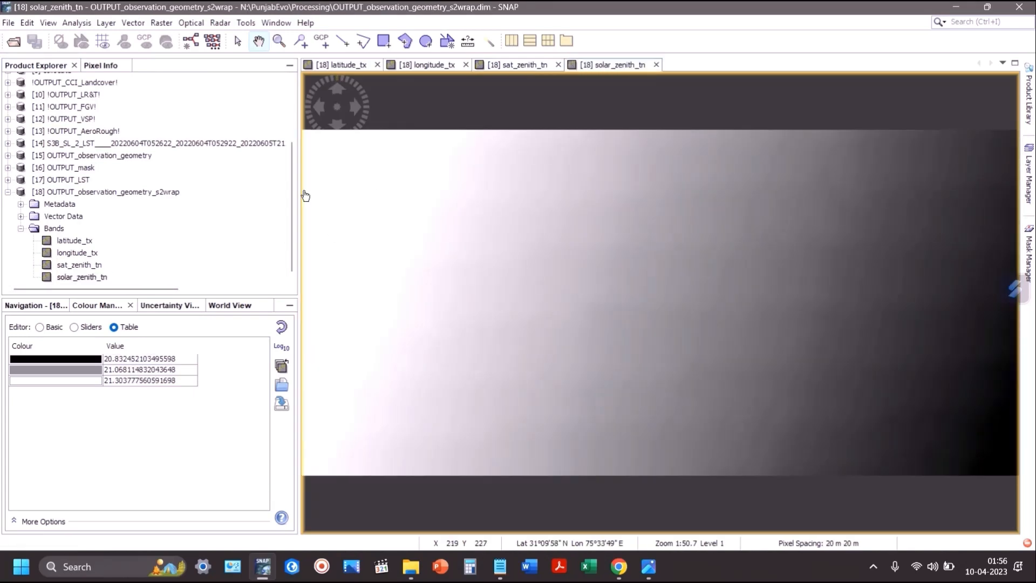
Step: Display solar_zenith_tn from the original OUTPUT_observation_geometry and compare it with the same band of the warped product
{"action": "left_click", "coordinate": [8, 155]}
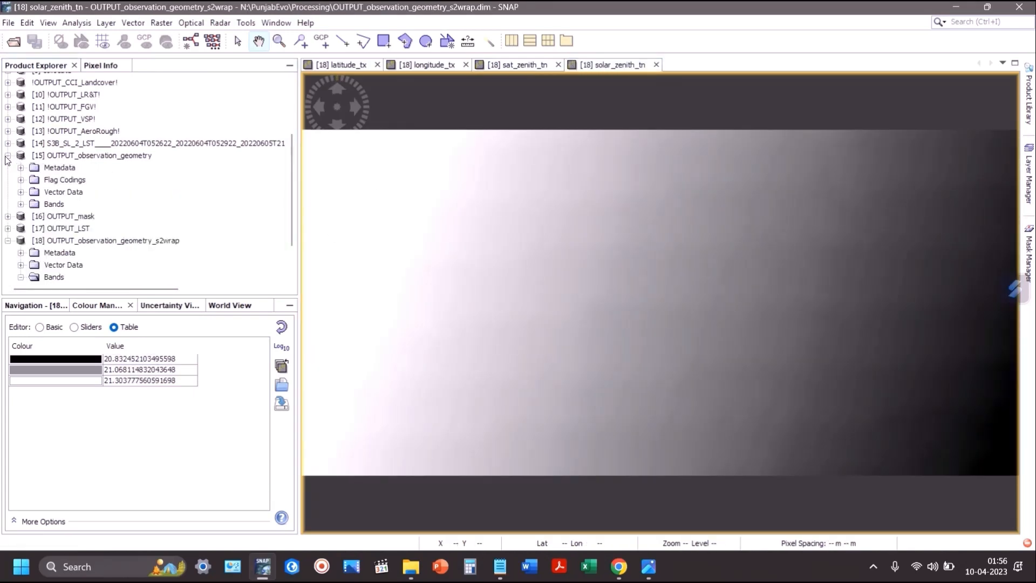
{"action": "left_click", "coordinate": [21, 204]}
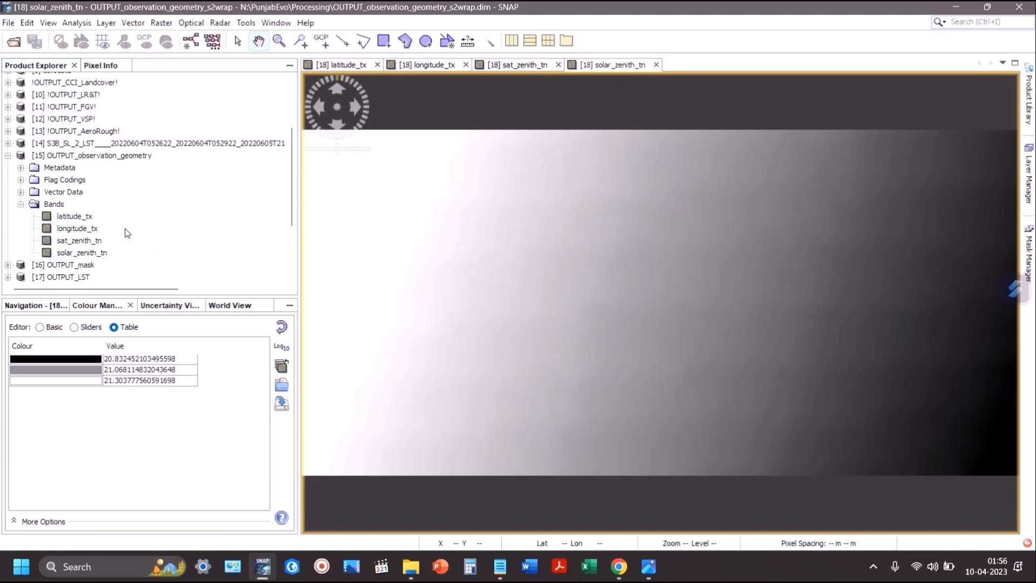
{"action": "double_click", "coordinate": [82, 252]}
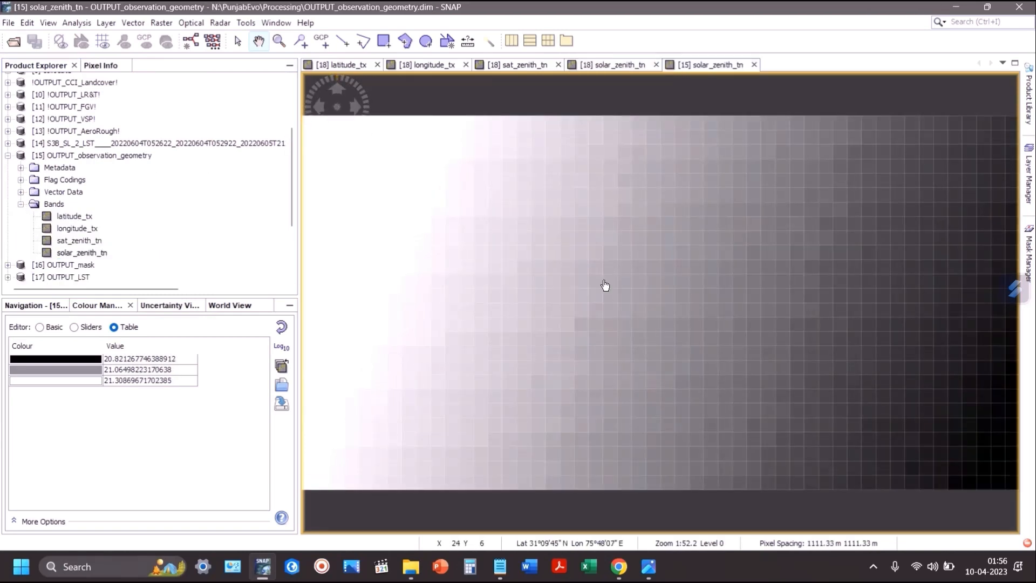
{"action": "left_click", "coordinate": [606, 64]}
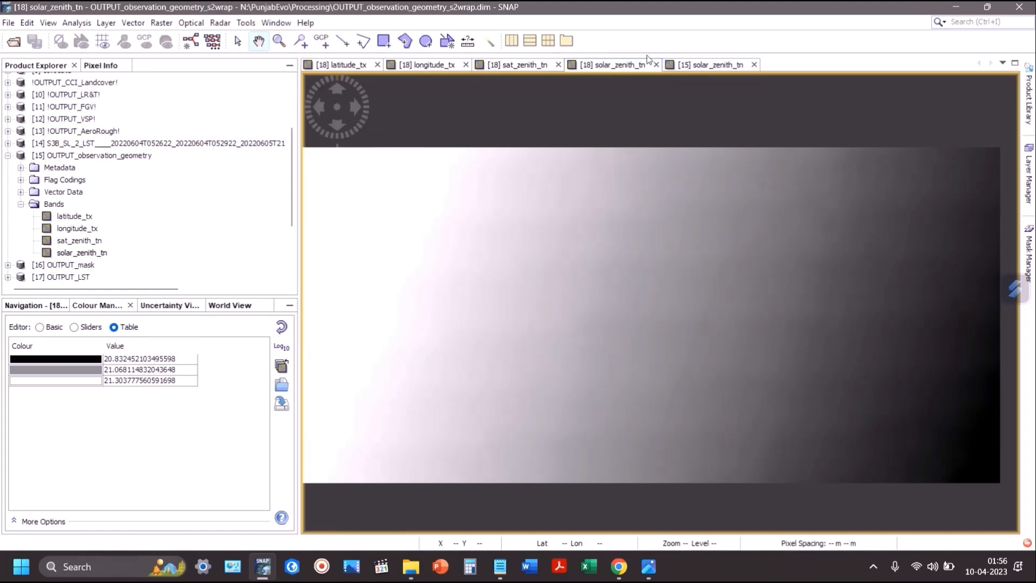
{"action": "left_click", "coordinate": [712, 65]}
{"action": "left_click", "coordinate": [626, 66]}
Step: Close all open band views and collapse the original and warped observation geometry products in the product tree
{"action": "left_click", "coordinate": [377, 65]}
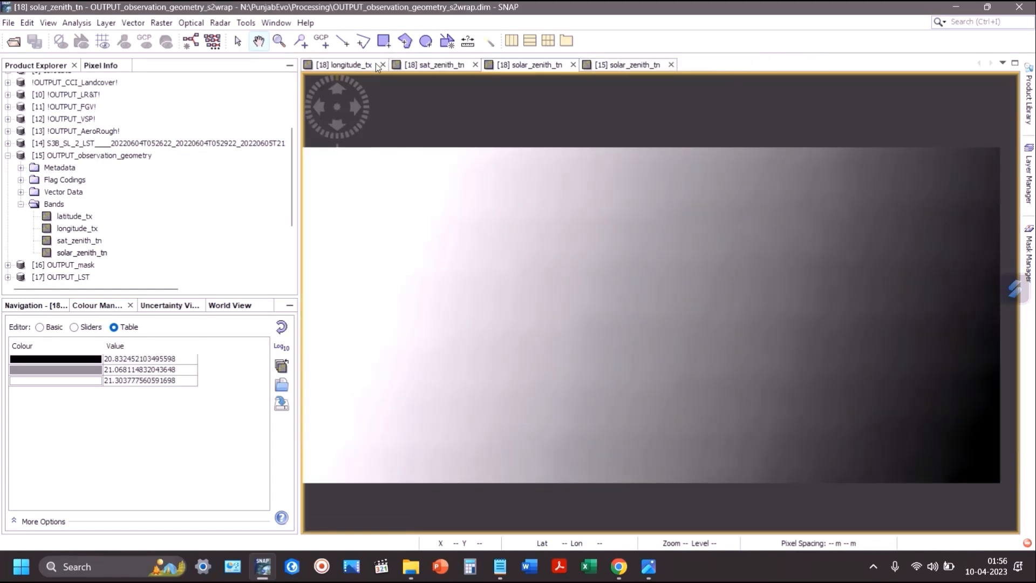
{"action": "left_click", "coordinate": [385, 66]}
{"action": "left_click", "coordinate": [385, 65]}
{"action": "left_click", "coordinate": [392, 64]}
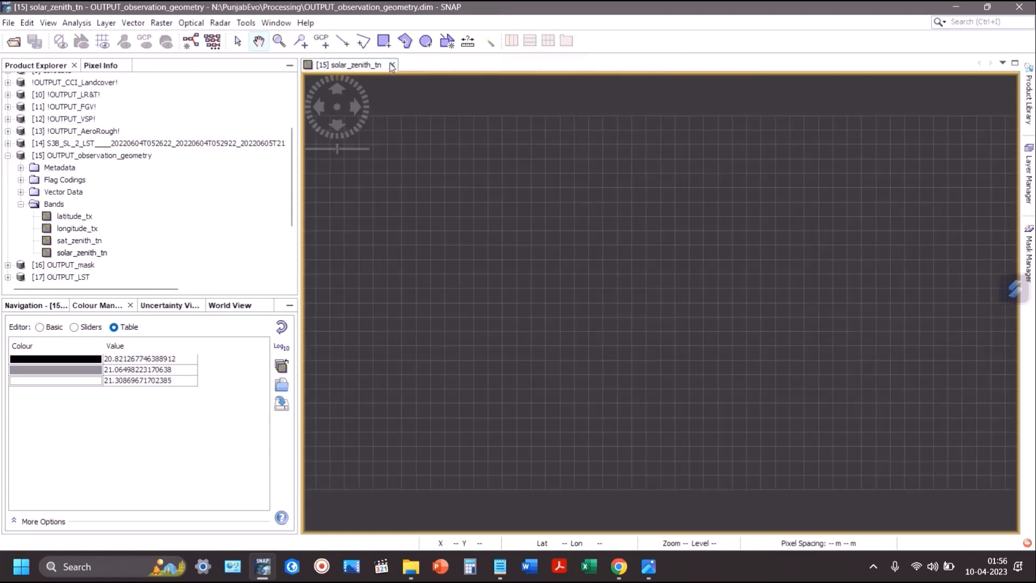
{"action": "left_click", "coordinate": [389, 65]}
{"action": "left_click", "coordinate": [8, 156]}
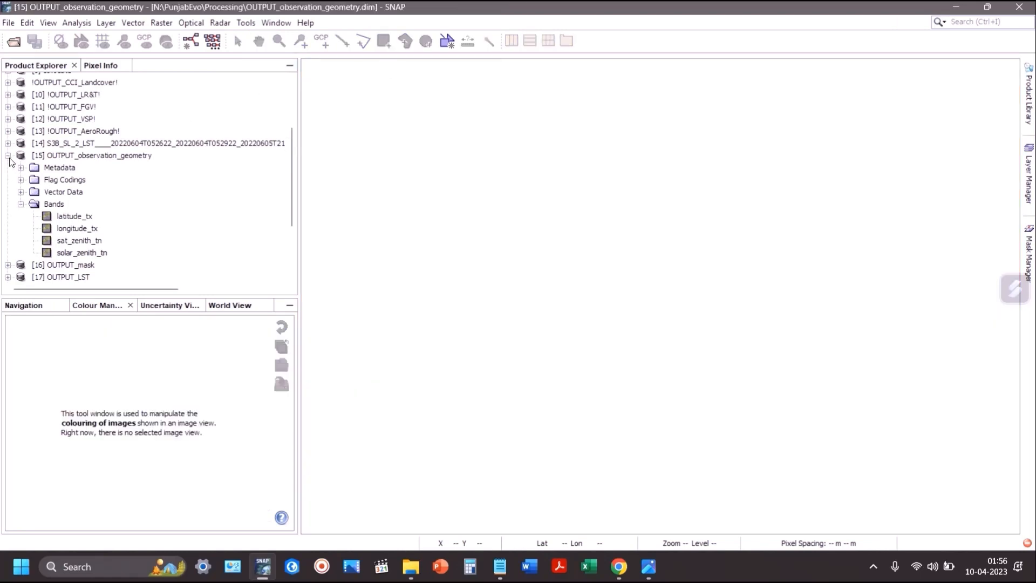
{"action": "left_click", "coordinate": [8, 193]}
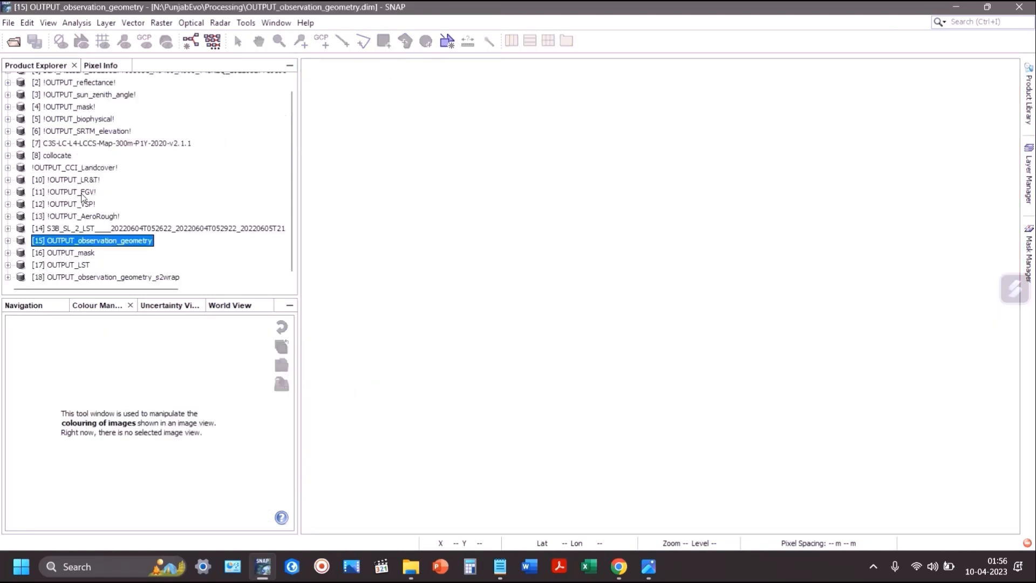
Step: Consult the Sentinel-3 pre-processing flow diagram for the inputs required by the Sharpen LST stage, and return to SNAP
{"action": "left_click", "coordinate": [103, 277]}
{"action": "key", "text": "alt+Tab"}
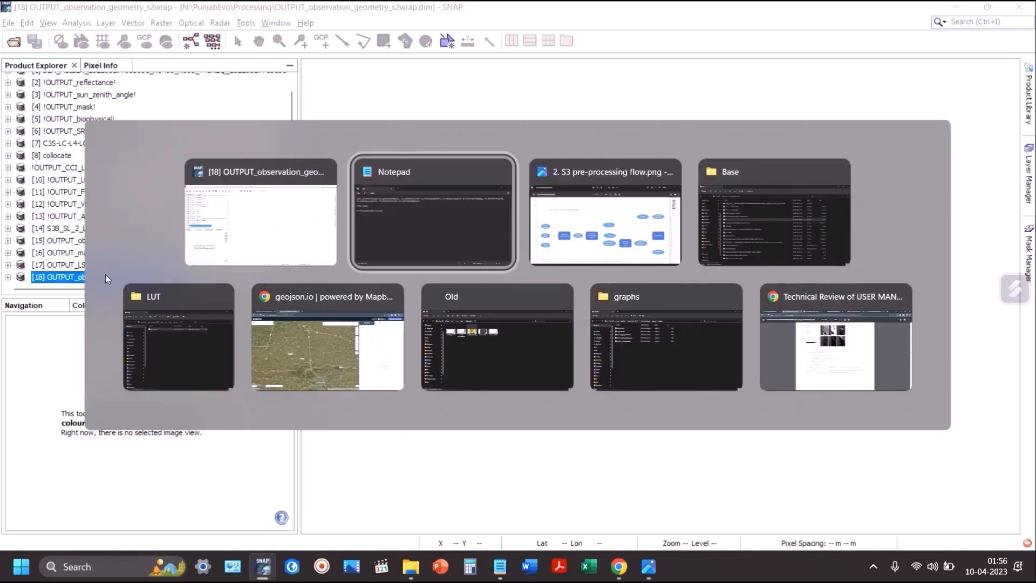
{"action": "key", "text": "alt+Tab"}
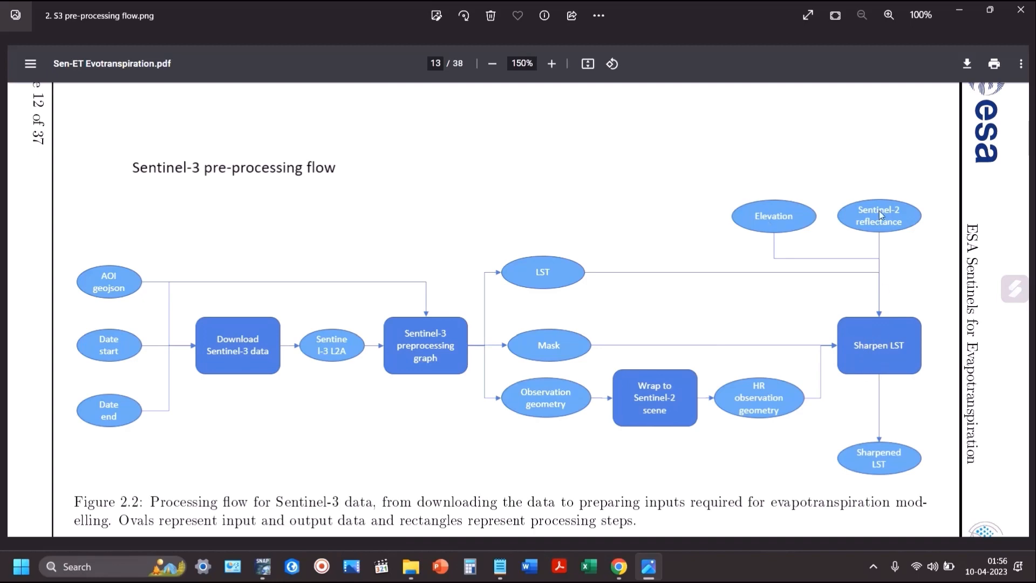
{"action": "key", "text": "alt+Tab"}
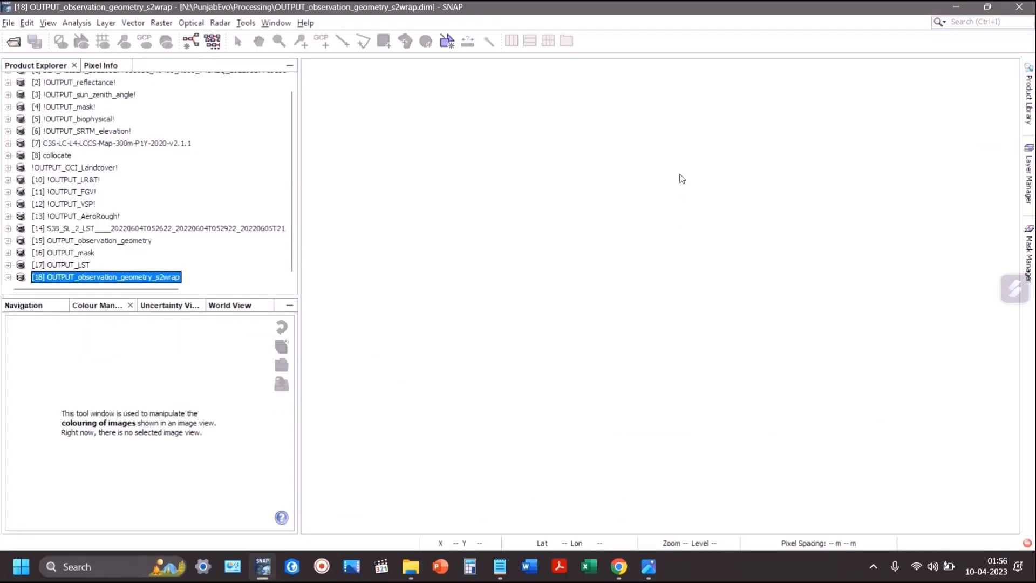
Step: Open the SEN-ET tool Sharpen LST with data mining sharpener and choose !OUTPUT_reflectance! as the Sentinel-2 reflectance product
{"action": "left_click", "coordinate": [245, 24]}
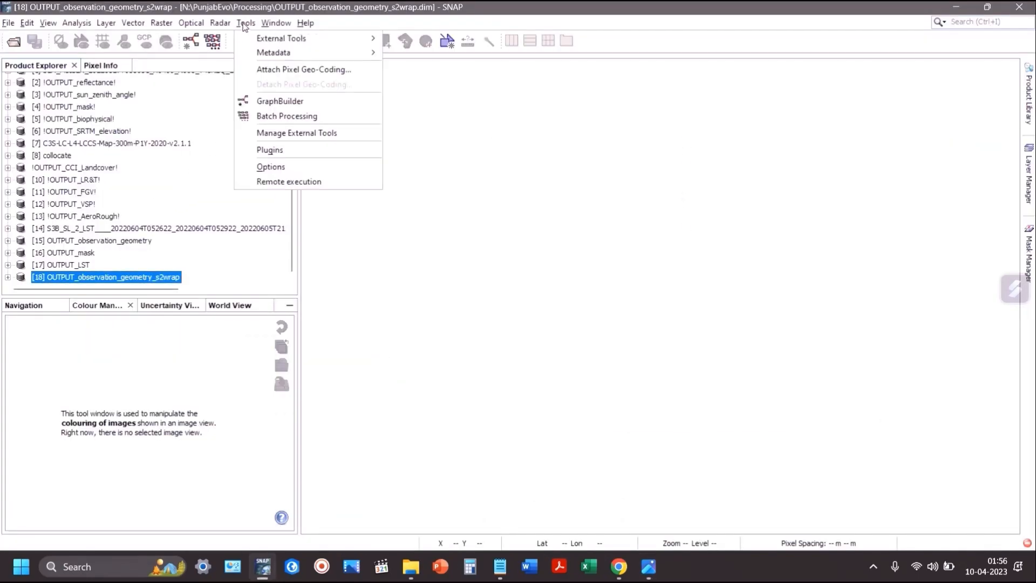
{"action": "mouse_move", "coordinate": [198, 25]}
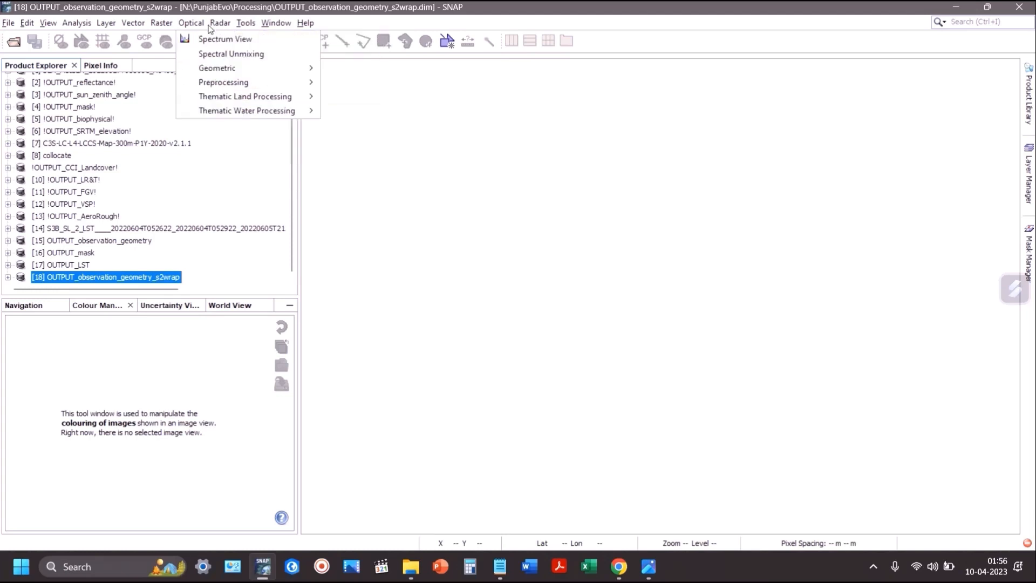
{"action": "mouse_move", "coordinate": [254, 96]}
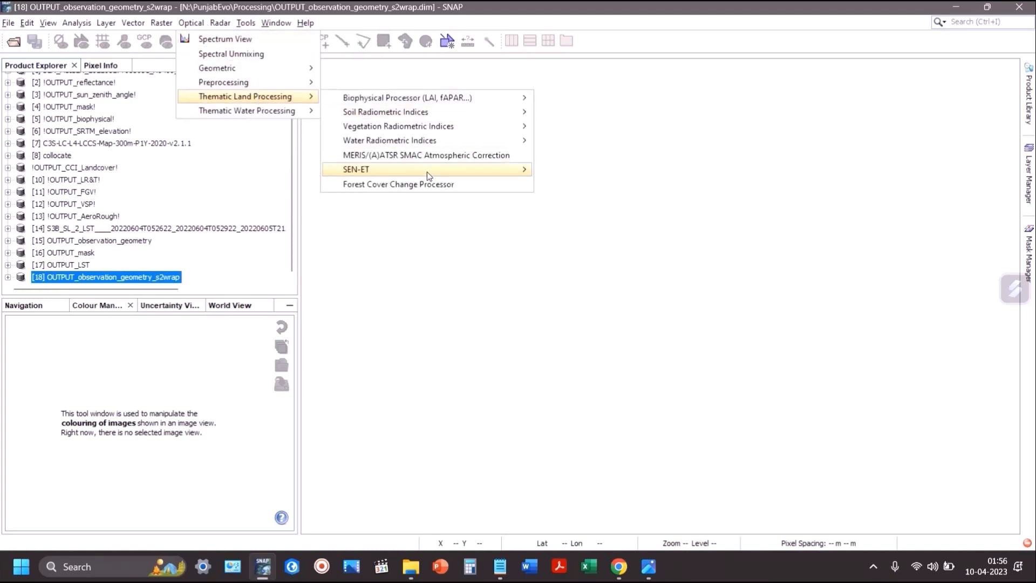
{"action": "mouse_move", "coordinate": [410, 169]}
{"action": "left_click", "coordinate": [626, 341]}
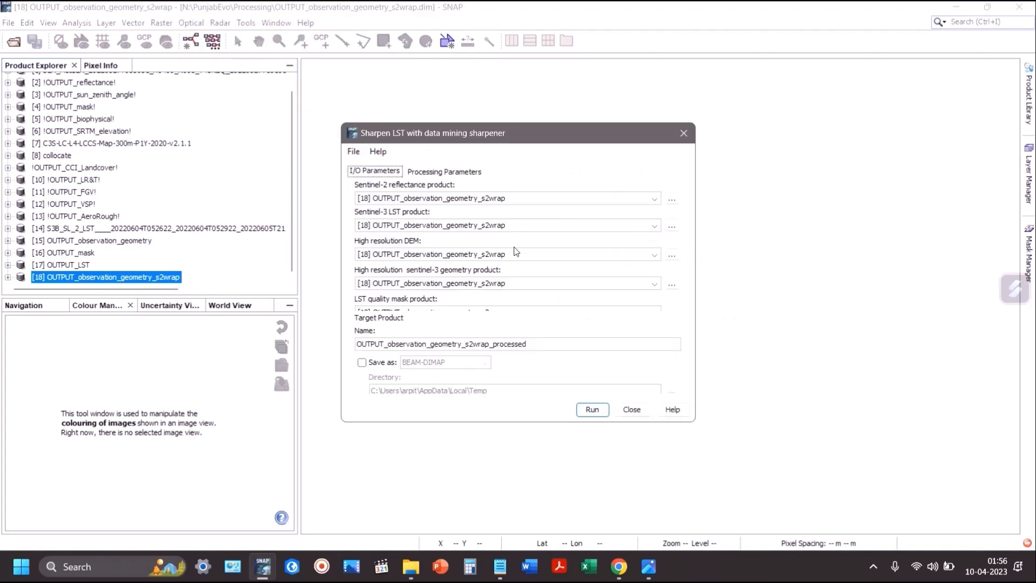
{"action": "left_click", "coordinate": [421, 200]}
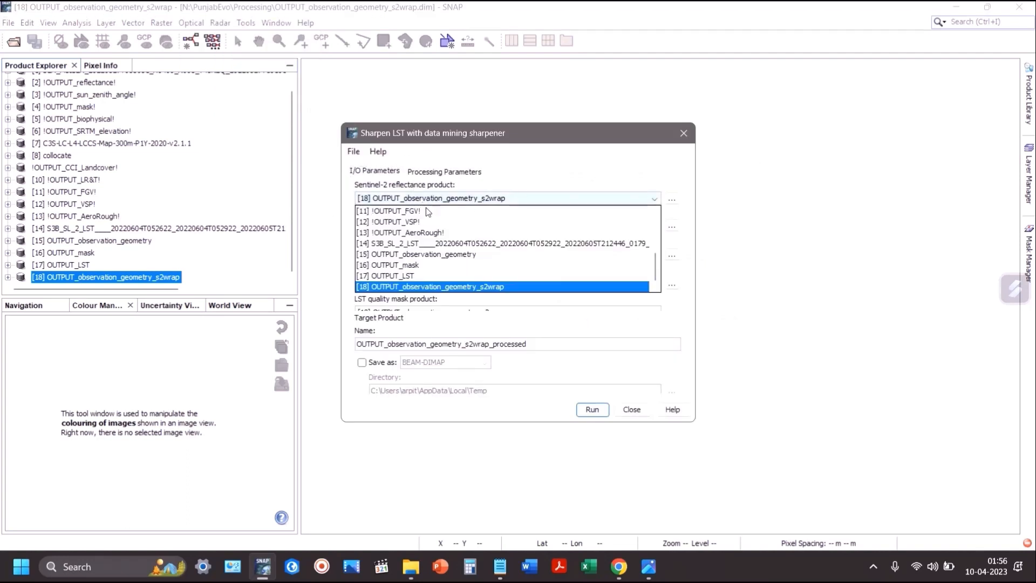
{"action": "scroll", "coordinate": [426, 207], "scroll_direction": "up", "scroll_amount": 4}
{"action": "left_click", "coordinate": [435, 222]}
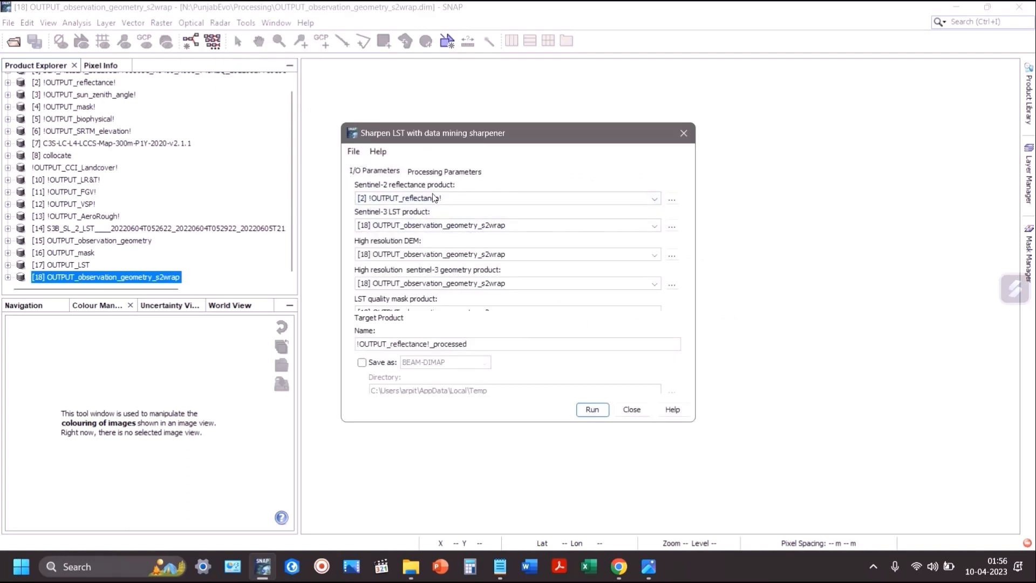
Step: Choose OUTPUT_LST as the Sentinel-3 LST product, !OUTPUT_SRTM_elevation! as the high resolution DEM and OUTPUT_observation_geometry_s2wrap as the high resolution geometry product
{"action": "left_click", "coordinate": [418, 225]}
{"action": "left_click", "coordinate": [453, 303]}
{"action": "left_click", "coordinate": [398, 257]}
{"action": "scroll", "coordinate": [426, 292], "scroll_direction": "up", "scroll_amount": 4}
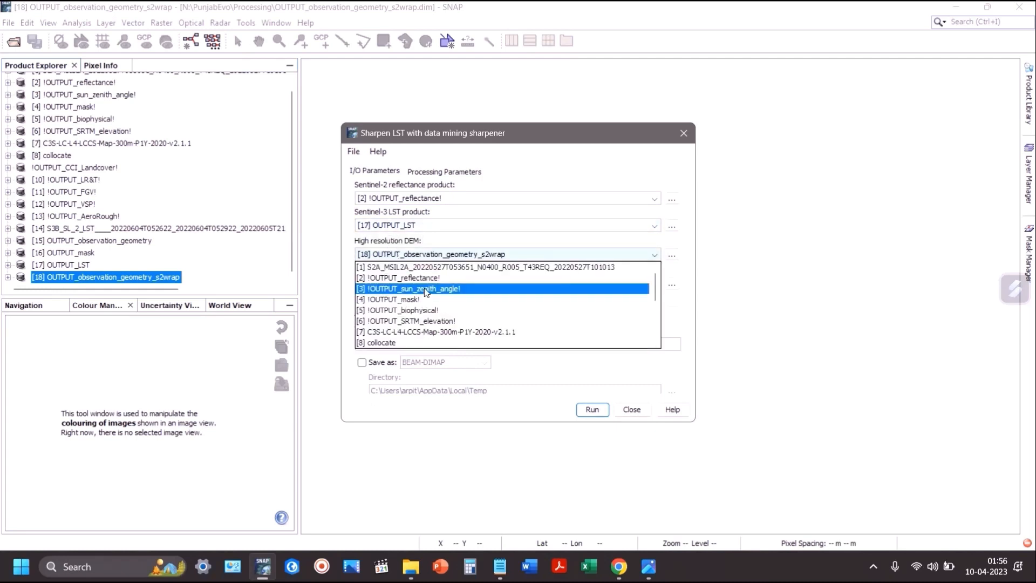
{"action": "left_click", "coordinate": [415, 320]}
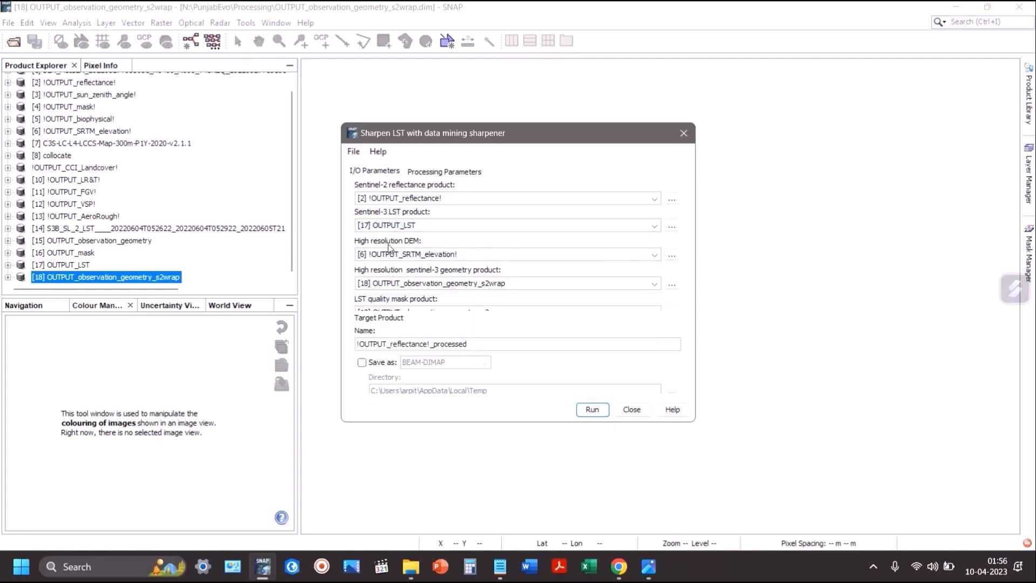
{"action": "left_click", "coordinate": [413, 284]}
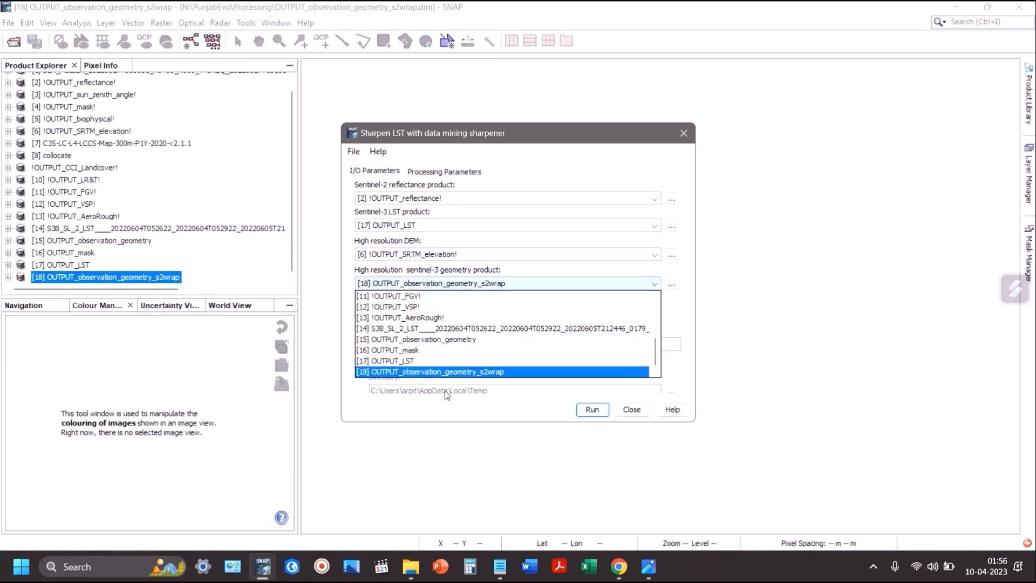
{"action": "left_click", "coordinate": [461, 376]}
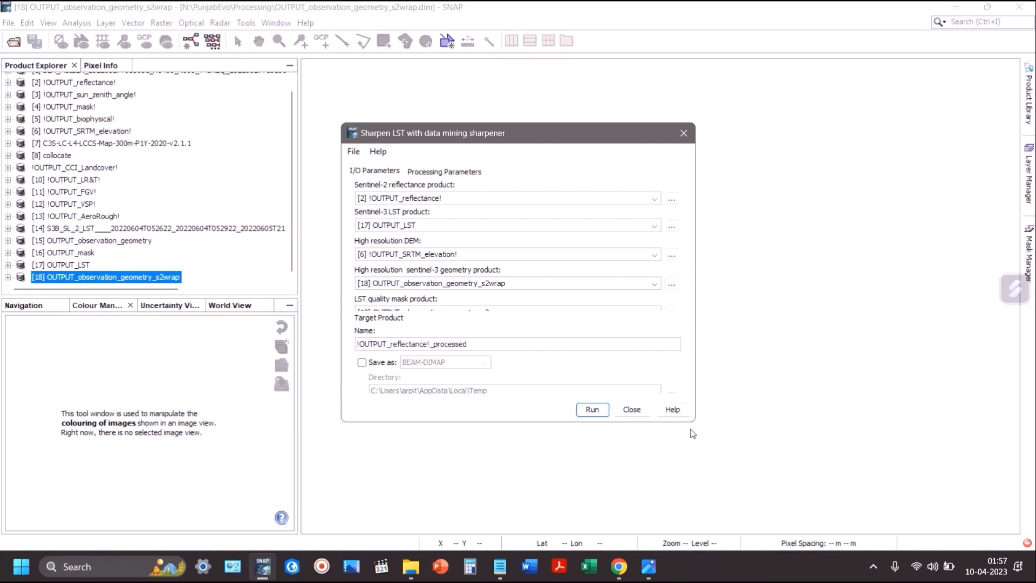
Step: Enlarge the sharpening dialog and choose OUTPUT_mask (product 16) as the LST quality mask product
{"action": "left_click_drag", "start_coordinate": [694, 421], "coordinate": [867, 489]}
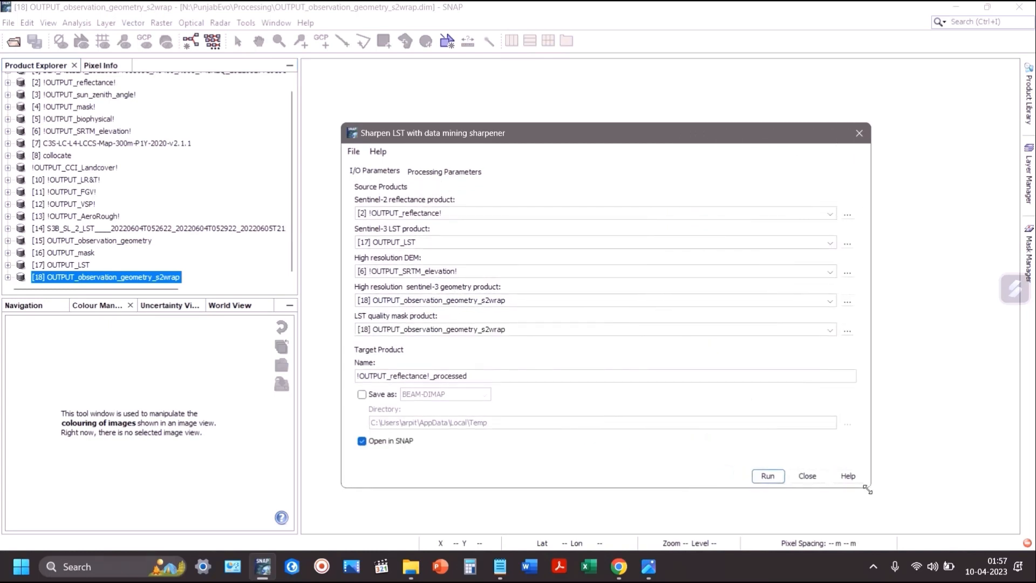
{"action": "left_click", "coordinate": [421, 327]}
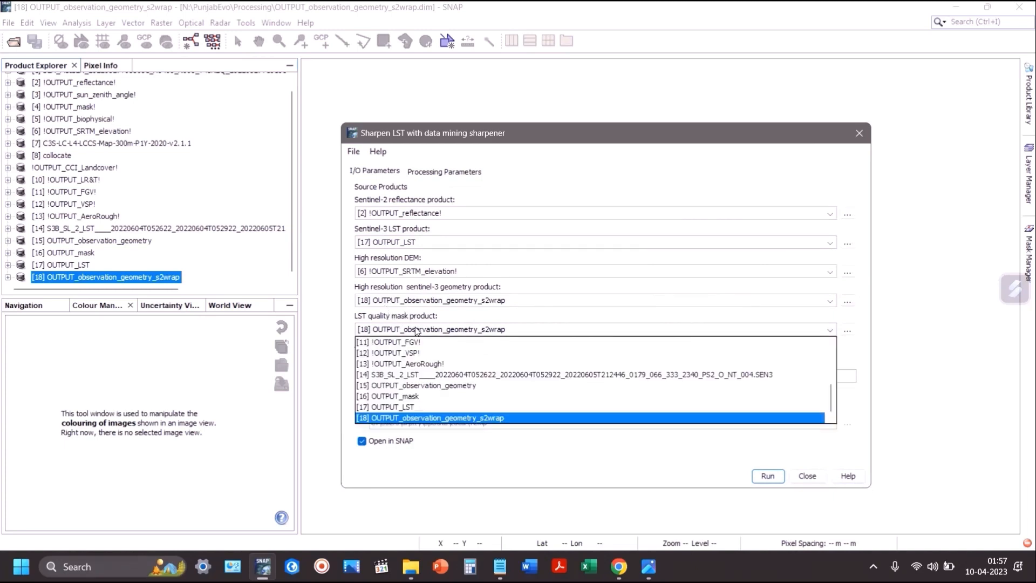
{"action": "scroll", "coordinate": [423, 378], "scroll_direction": "up", "scroll_amount": 4}
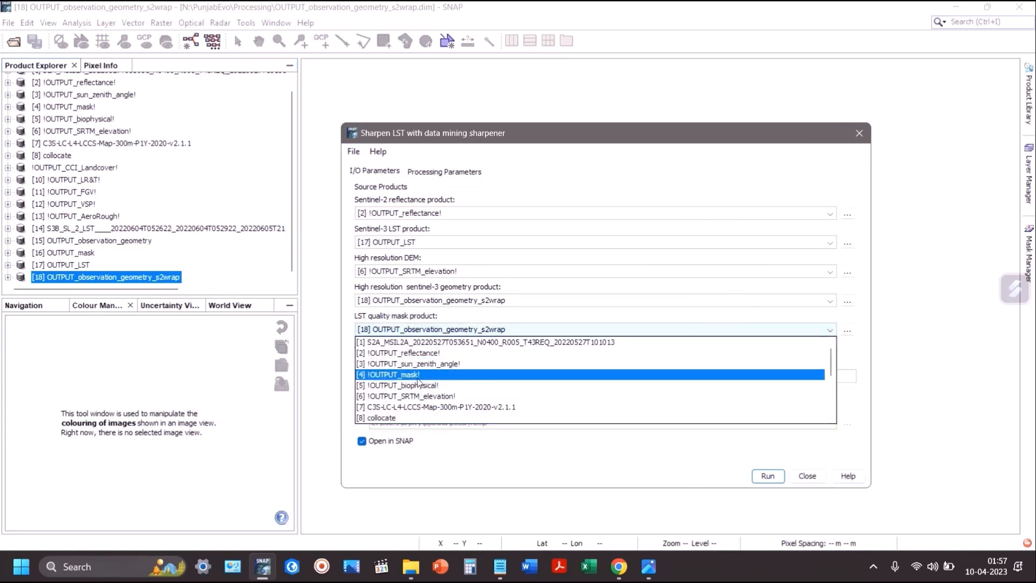
{"action": "scroll", "coordinate": [415, 378], "scroll_direction": "down", "scroll_amount": 4}
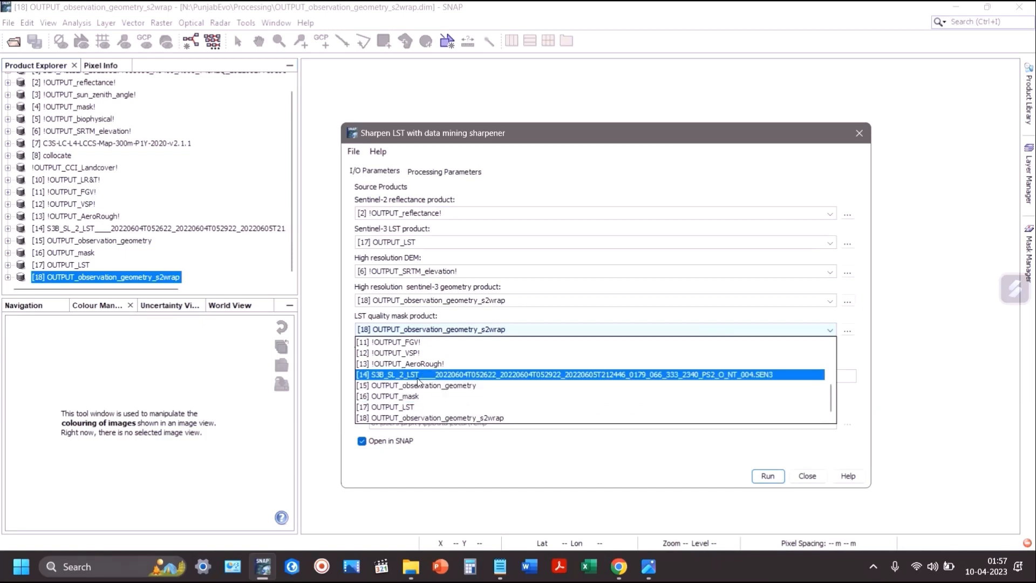
{"action": "left_click", "coordinate": [417, 397]}
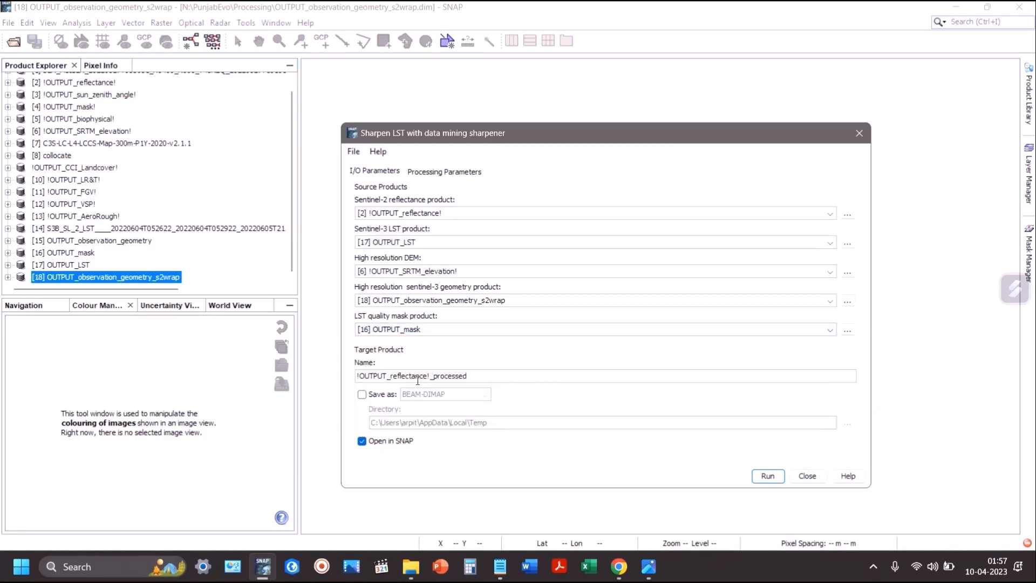
Step: Name the target product !OUTPUT_SharpLST!
{"action": "left_click_drag", "start_coordinate": [391, 376], "coordinate": [427, 374]}
{"action": "type", "text": "Sah"}
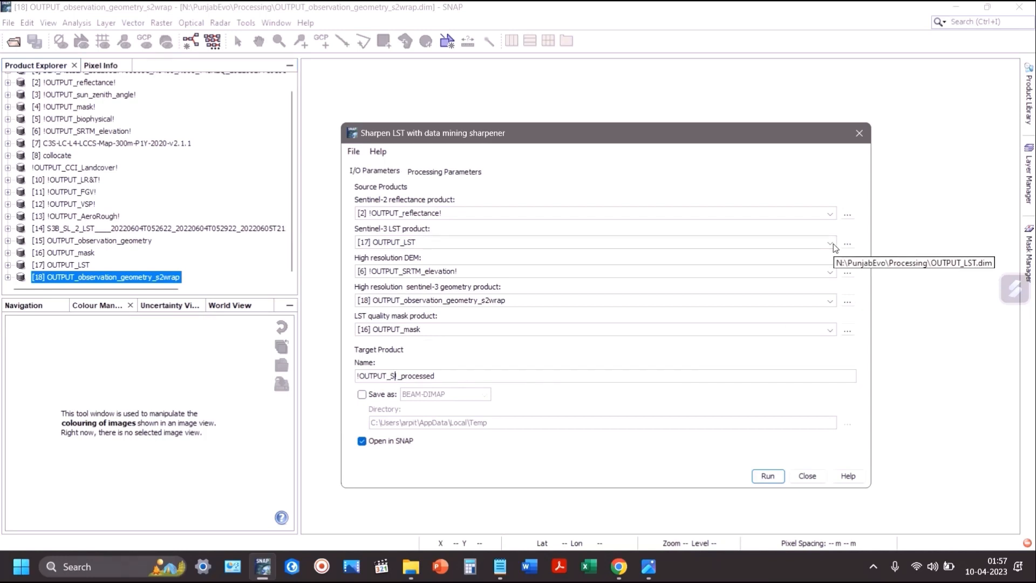
{"action": "key", "text": "BackSpace"}
{"action": "key", "text": "BackSpace"}
{"action": "type", "text": "harpLST"}
{"action": "key", "text": "shift+End"}
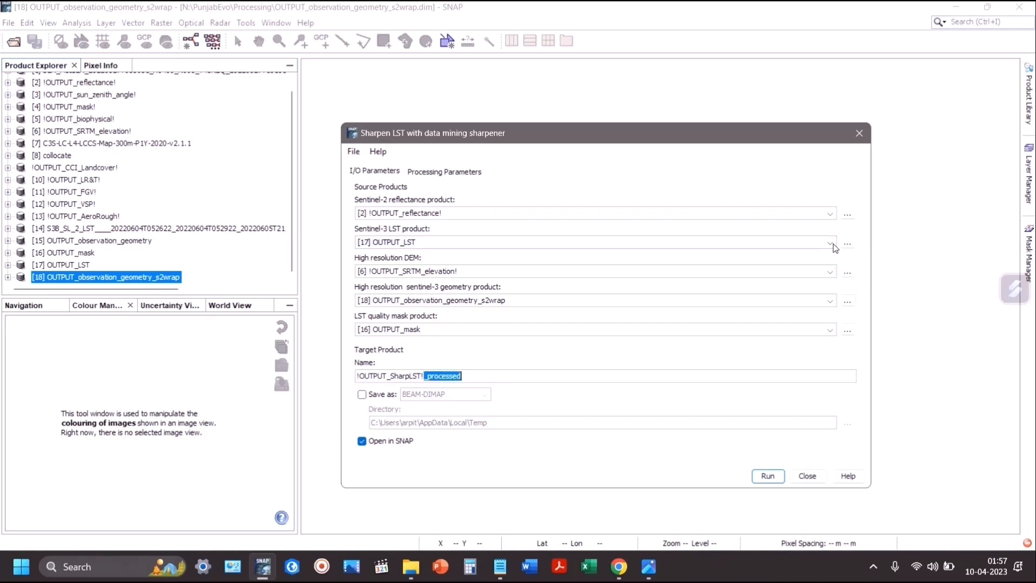
{"action": "key", "text": "Delete"}
Step: Save the target product as BEAM-DIMAP in N:\PunjabEvo\Processing, copying the path from the AoI note in Notepad
{"action": "key", "text": "alt+Tab"}
{"action": "key", "text": "alt+Tab"}
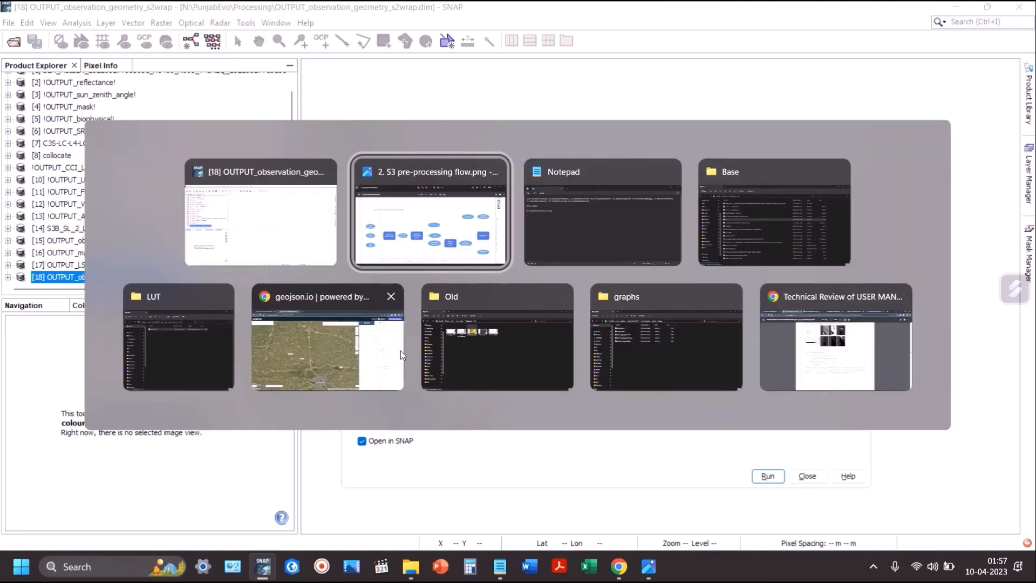
{"action": "left_click_drag", "start_coordinate": [214, 178], "coordinate": [61, 198]}
{"action": "key", "text": "ctrl+c"}
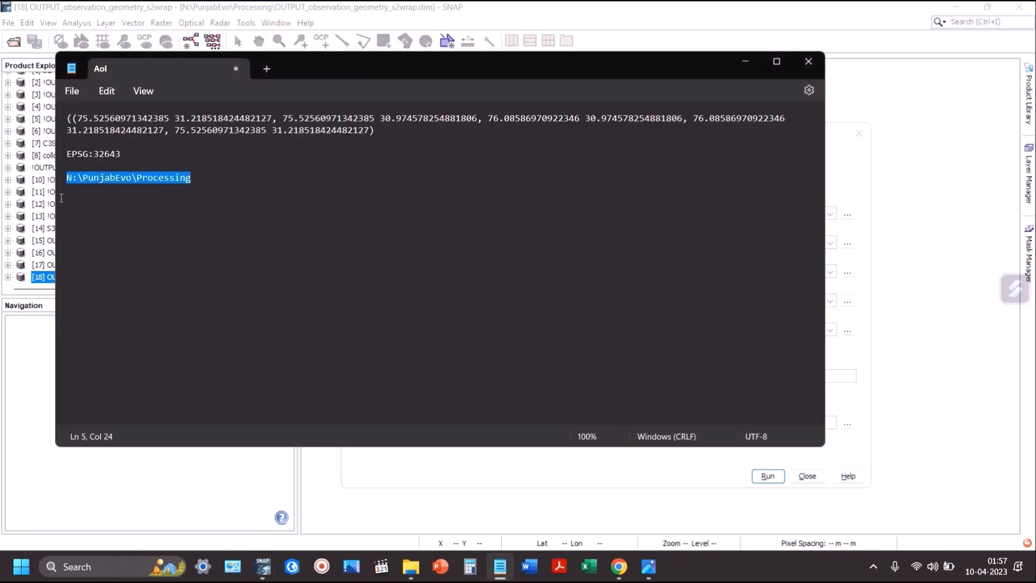
{"action": "key", "text": "alt+Tab"}
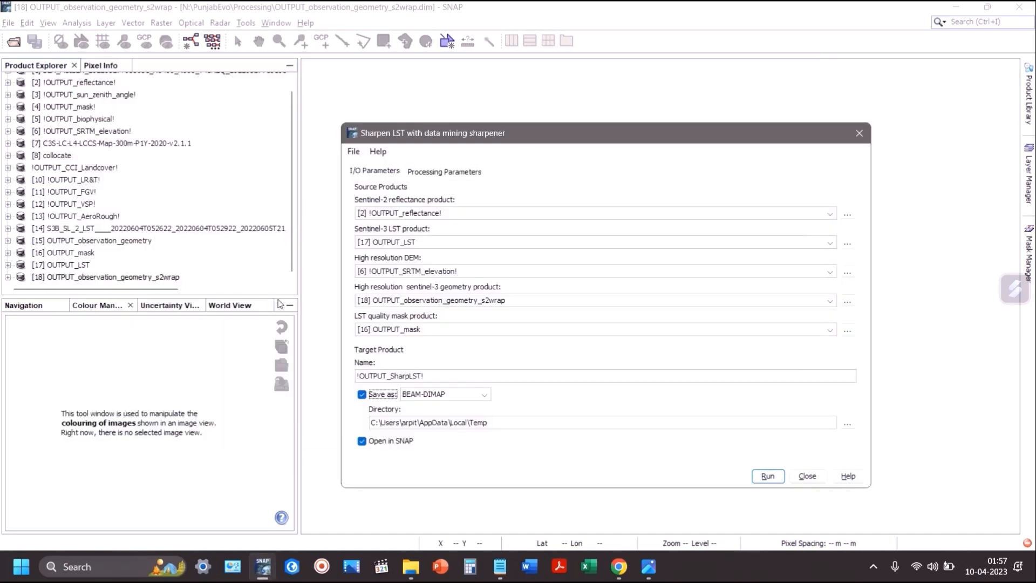
{"action": "triple_click", "coordinate": [437, 423]}
{"action": "key", "text": "ctrl+v"}
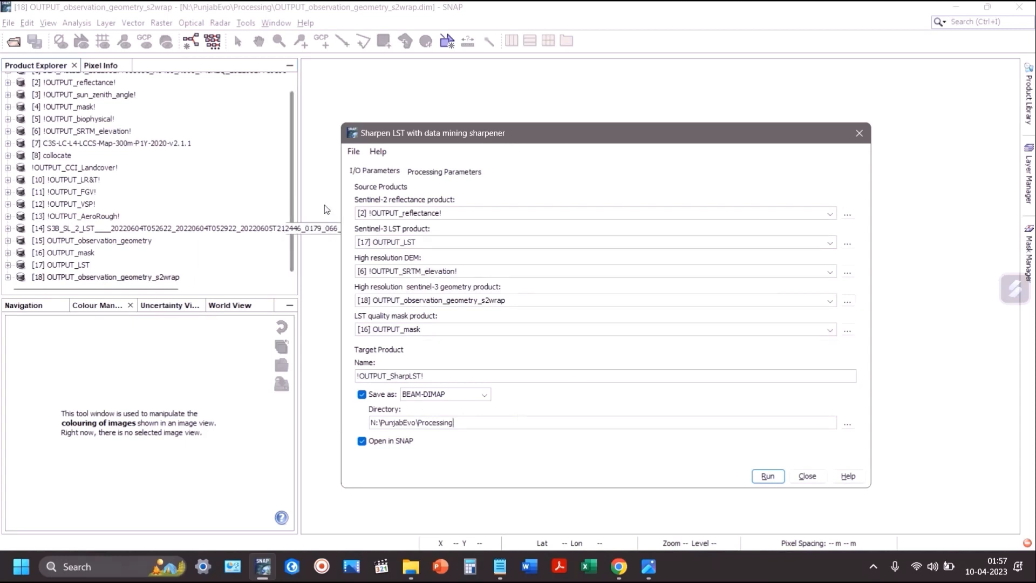
Step: Turn on the display of execution output in the processing parameters and select the Sentinel-3 acquisition date and time
{"action": "left_click", "coordinate": [414, 172]}
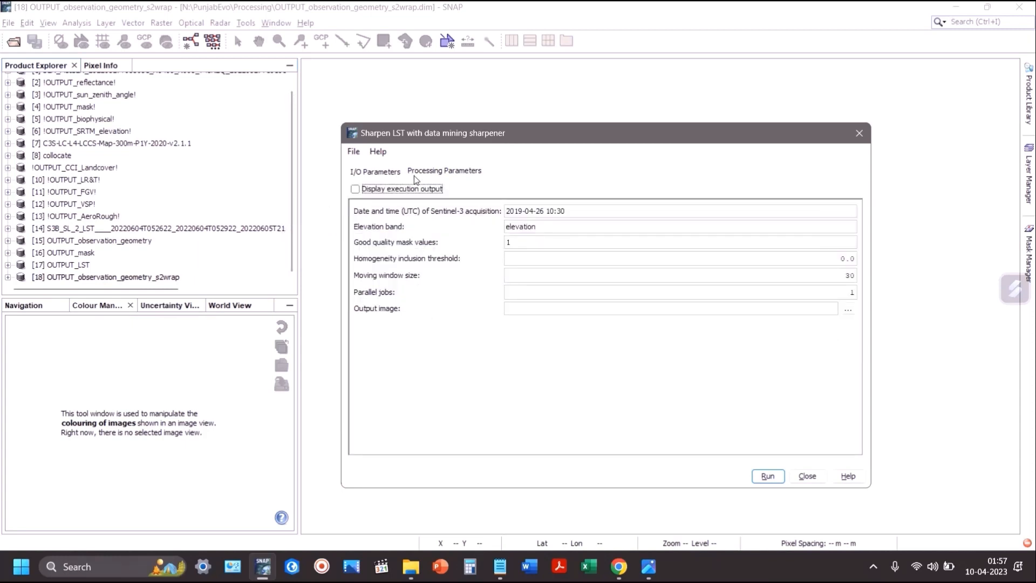
{"action": "left_click", "coordinate": [402, 189]}
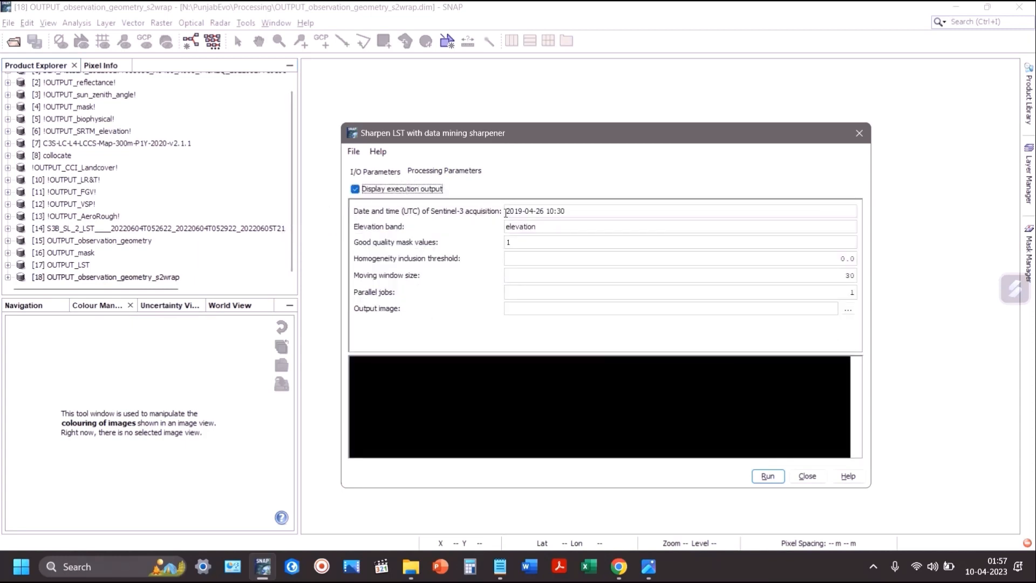
{"action": "left_click_drag", "start_coordinate": [506, 213], "coordinate": [578, 211]}
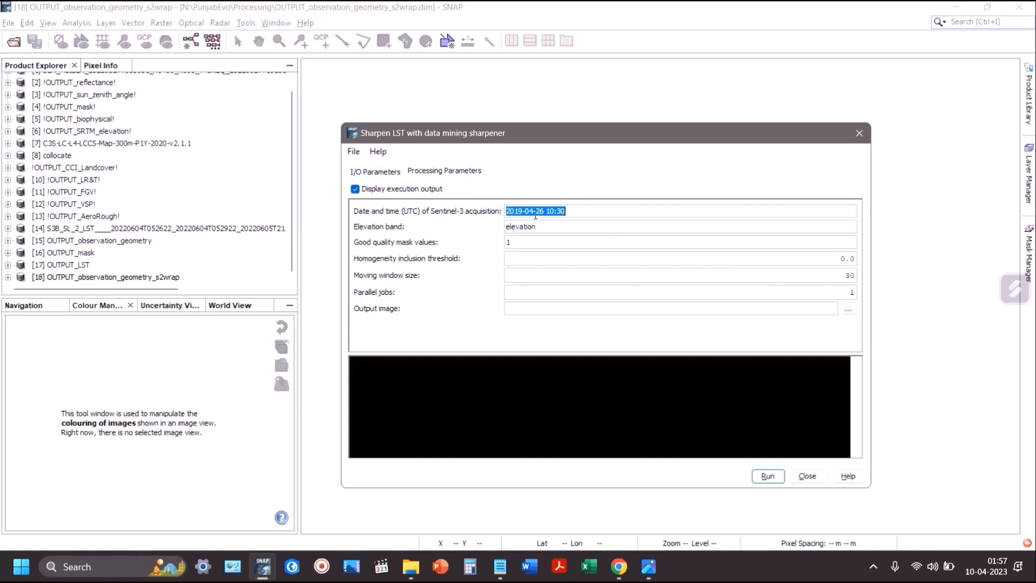
Step: Look up the acquisition date and time in the name of the S3B_SL_2_LST folder inside Base, and return to SNAP
{"action": "key", "text": "alt+Tab"}
{"action": "key", "text": "alt+Tab"}
{"action": "key", "text": "alt+Tab"}
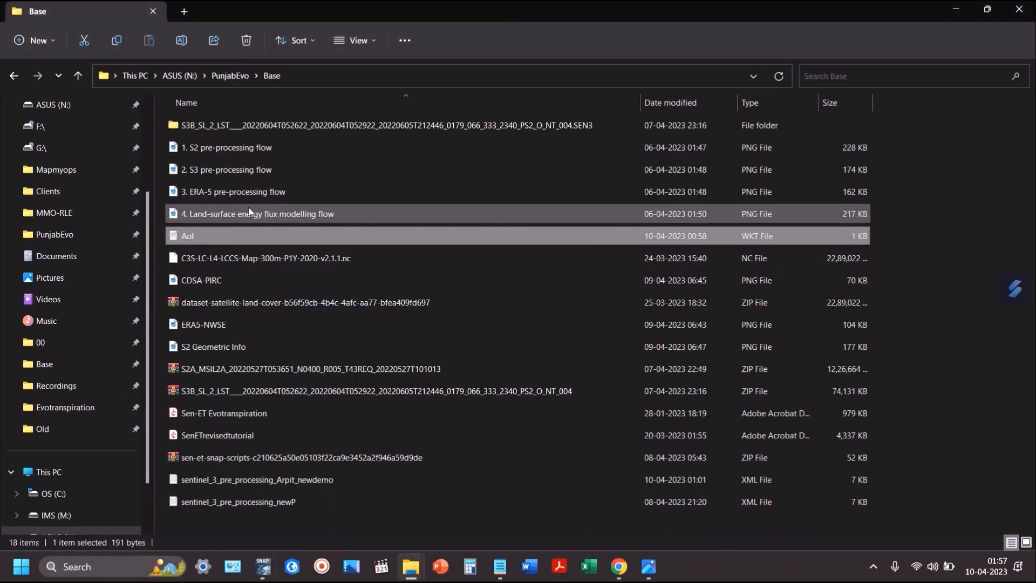
{"action": "left_click", "coordinate": [257, 126]}
{"action": "key", "text": "F2"}
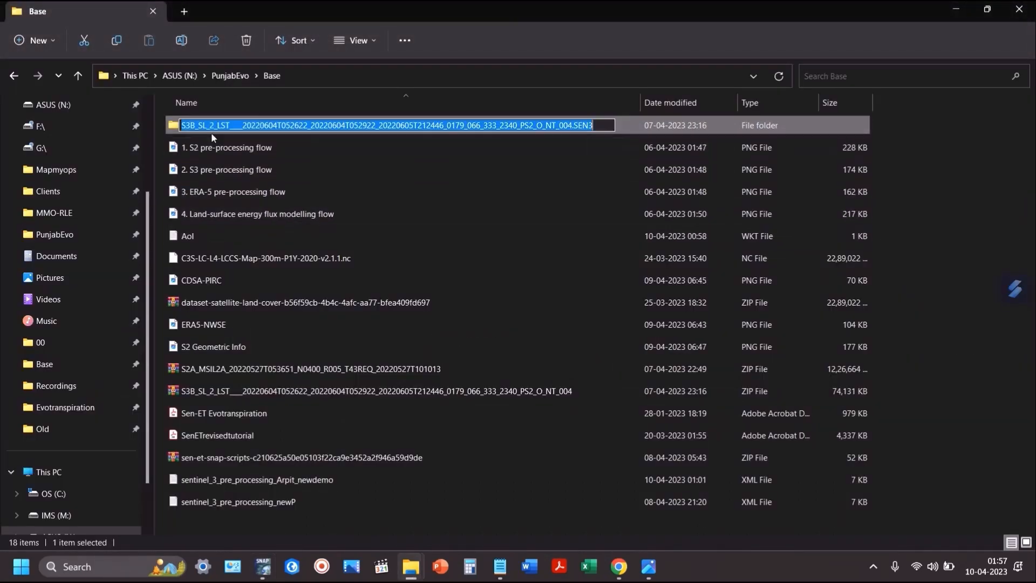
{"action": "left_click", "coordinate": [191, 126]}
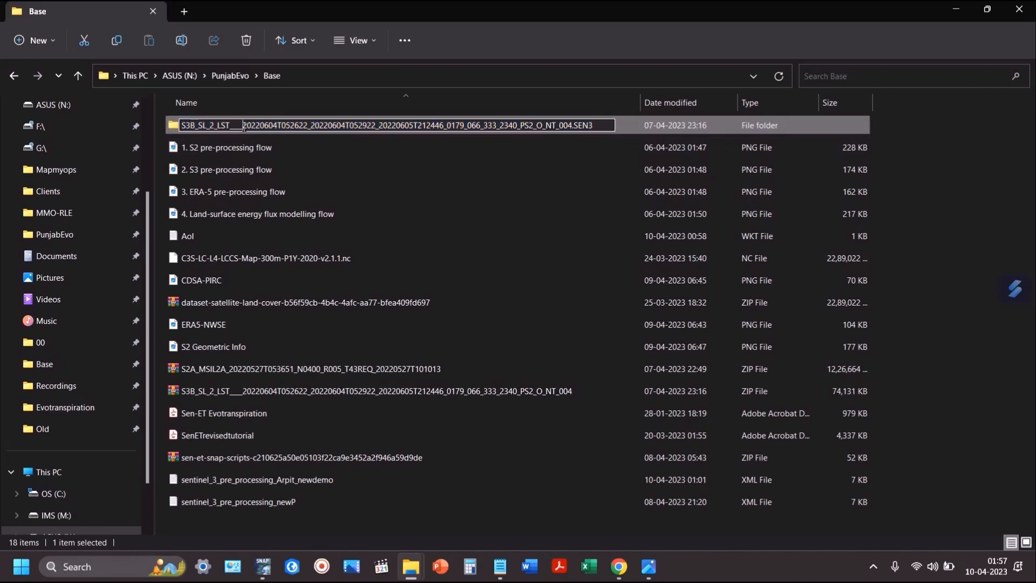
{"action": "left_click_drag", "start_coordinate": [243, 126], "coordinate": [305, 127]}
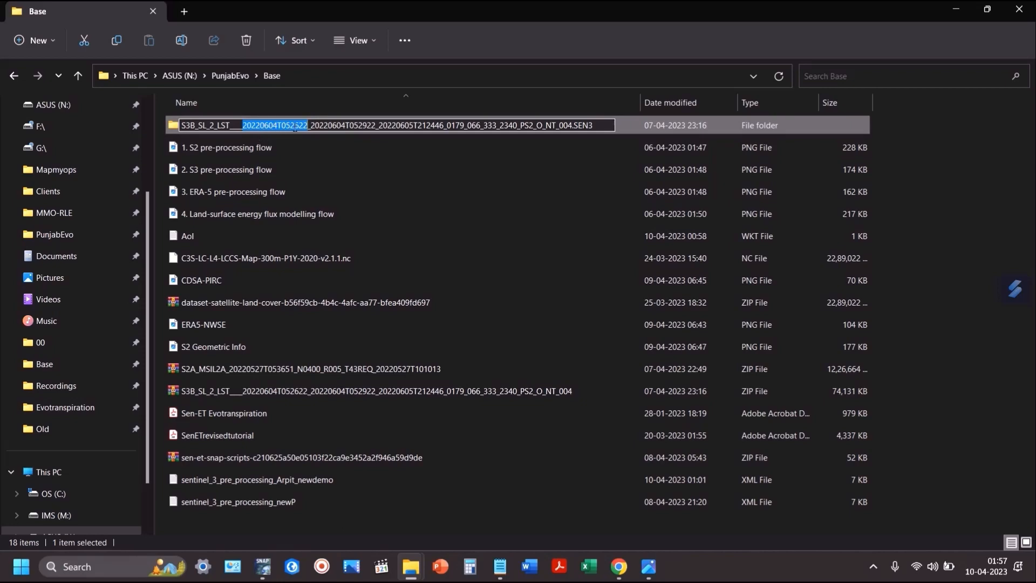
{"action": "key", "text": "alt+Tab"}
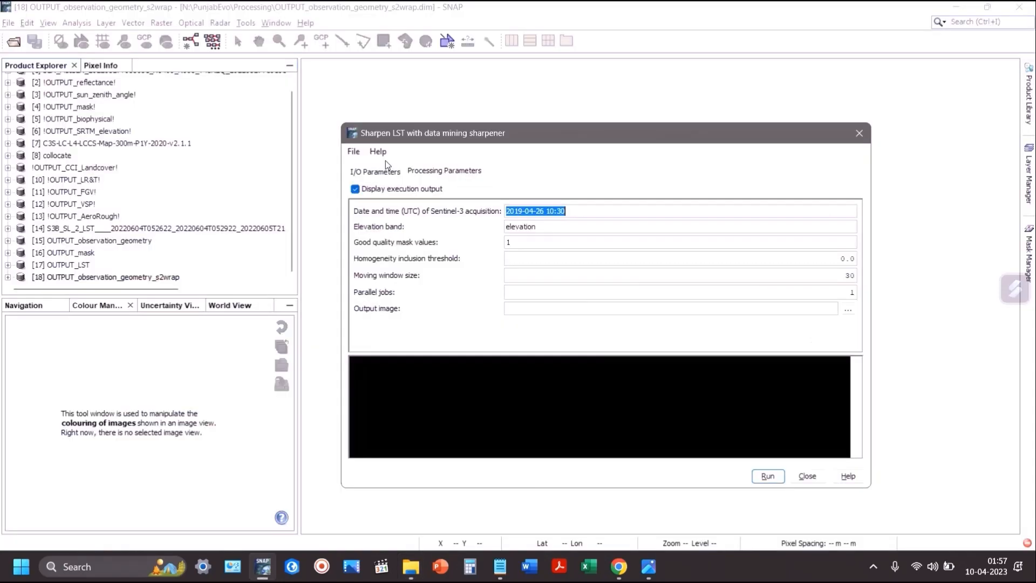
{"action": "left_click", "coordinate": [524, 213]}
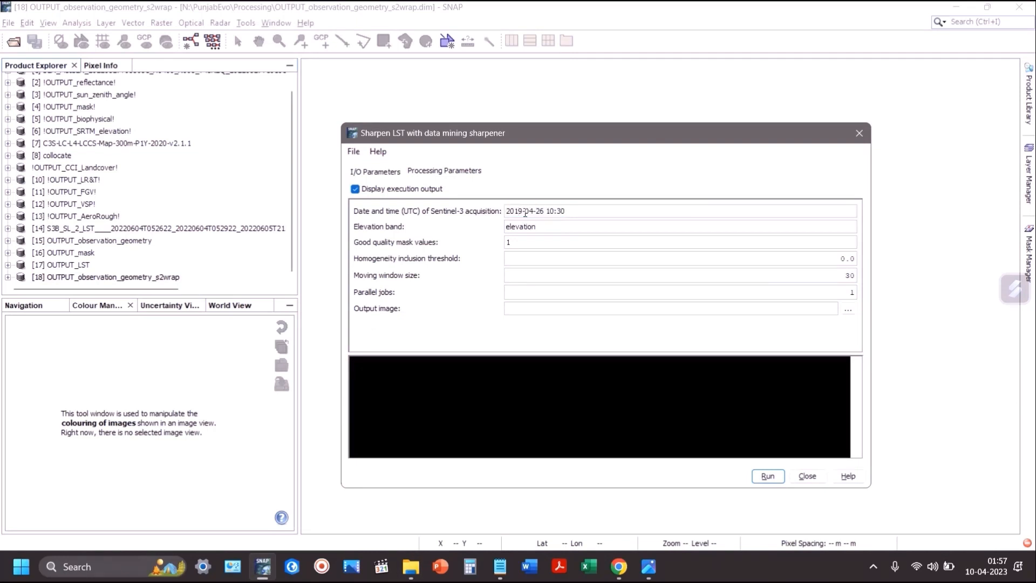
{"action": "key", "text": "shift+Right"}
{"action": "key", "text": "shift+Right"}
{"action": "type", "text": "22"}
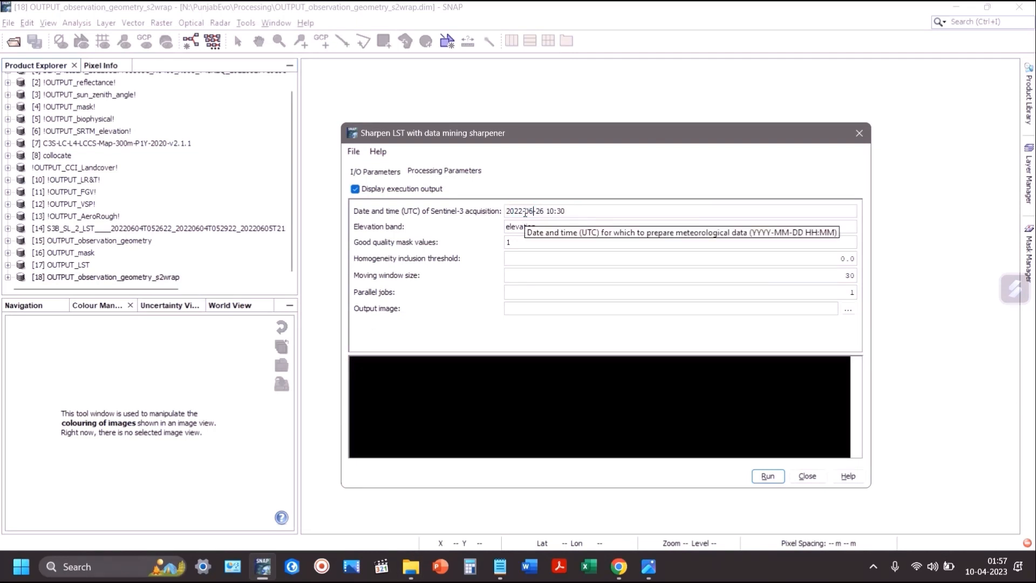
{"action": "key", "text": "Right"}
{"action": "key", "text": "Right"}
{"action": "type", "text": "04 "}
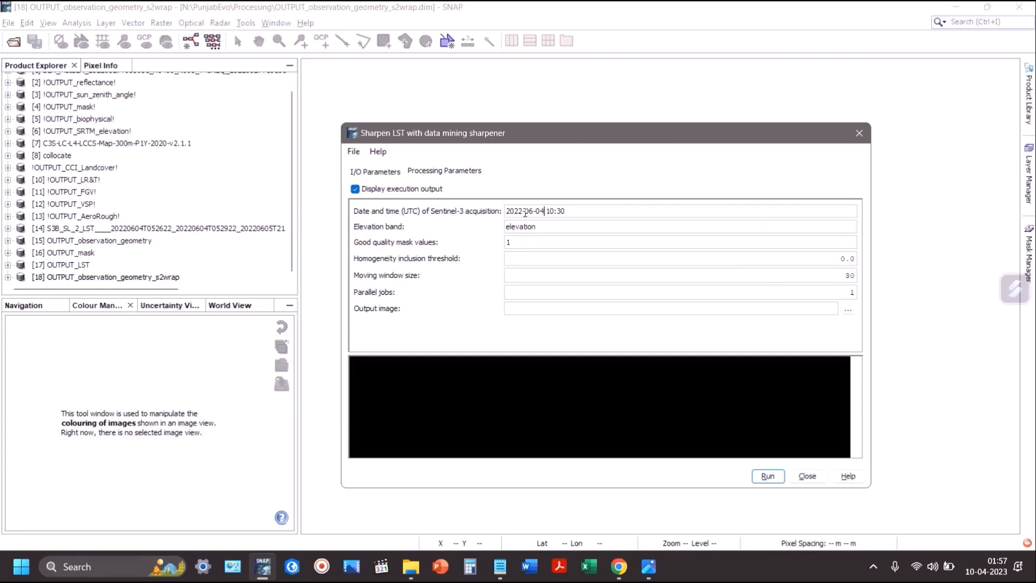
{"action": "type", "text": "05:26"}
{"action": "key", "text": "alt+Tab"}
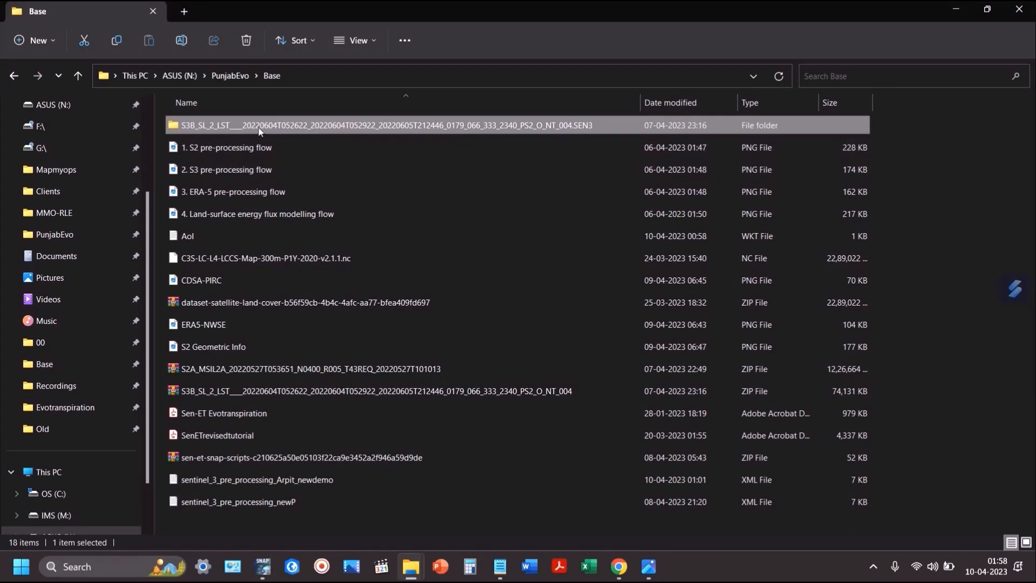
{"action": "key", "text": "alt+Tab"}
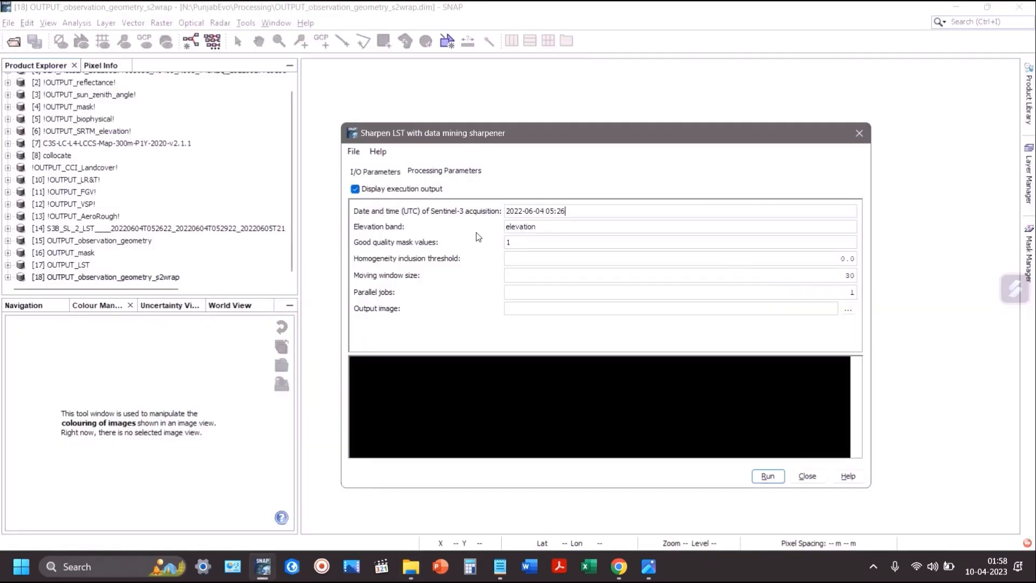
Step: Check the elevation band's name by expanding the bands of the !OUTPUT_SRTM_elevation! product
{"action": "scroll", "coordinate": [70, 135], "scroll_direction": "up", "scroll_amount": 2}
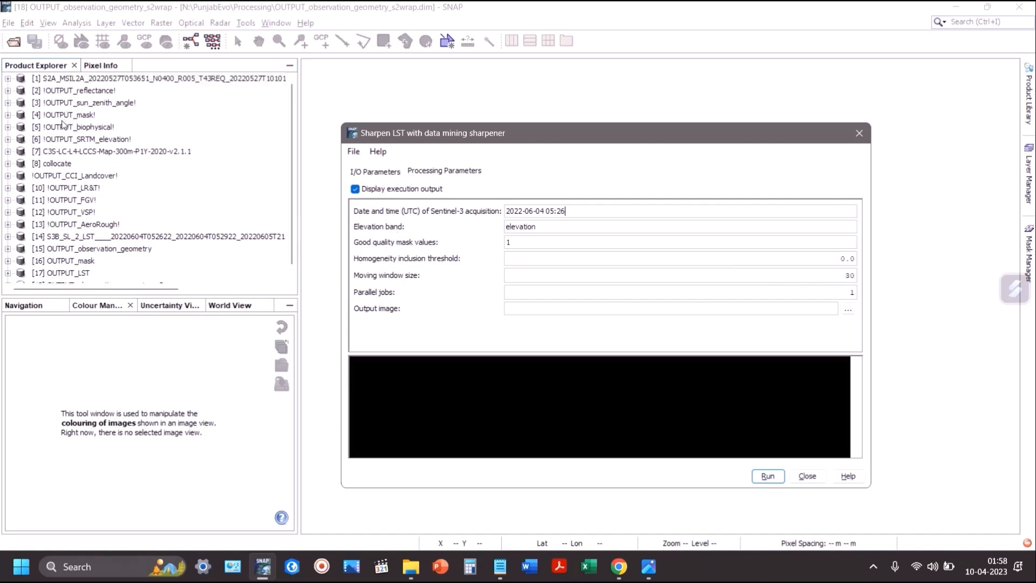
{"action": "left_click", "coordinate": [7, 139]}
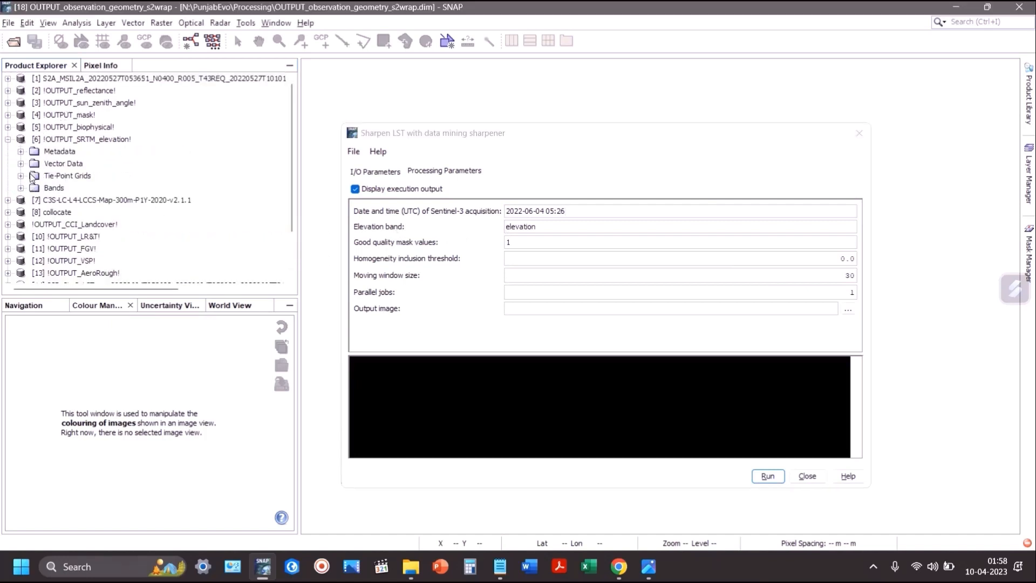
{"action": "left_click", "coordinate": [21, 188]}
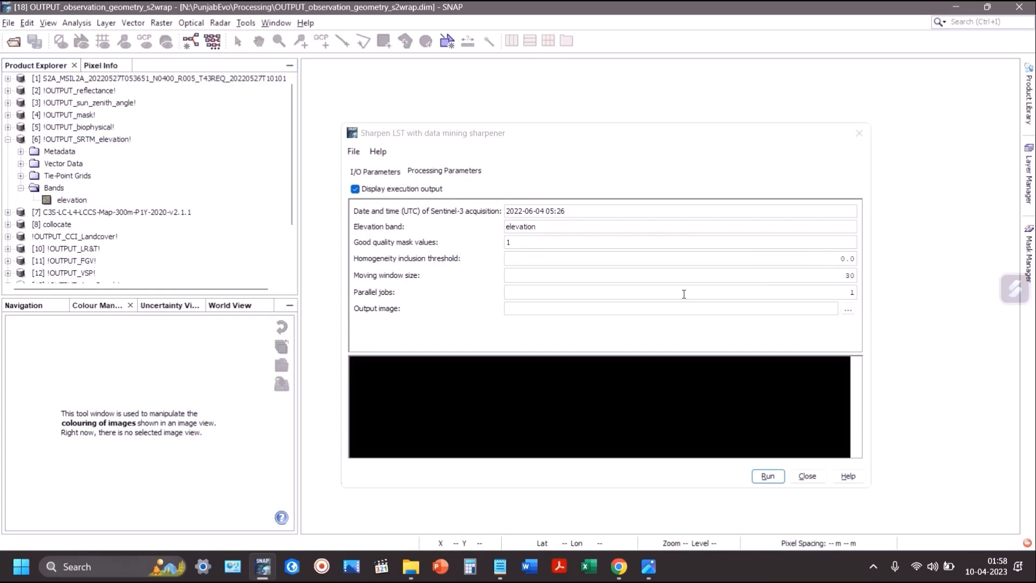
Step: Try to set the output image to the path N:\PunjabEvo\Processing
{"action": "left_click", "coordinate": [847, 309]}
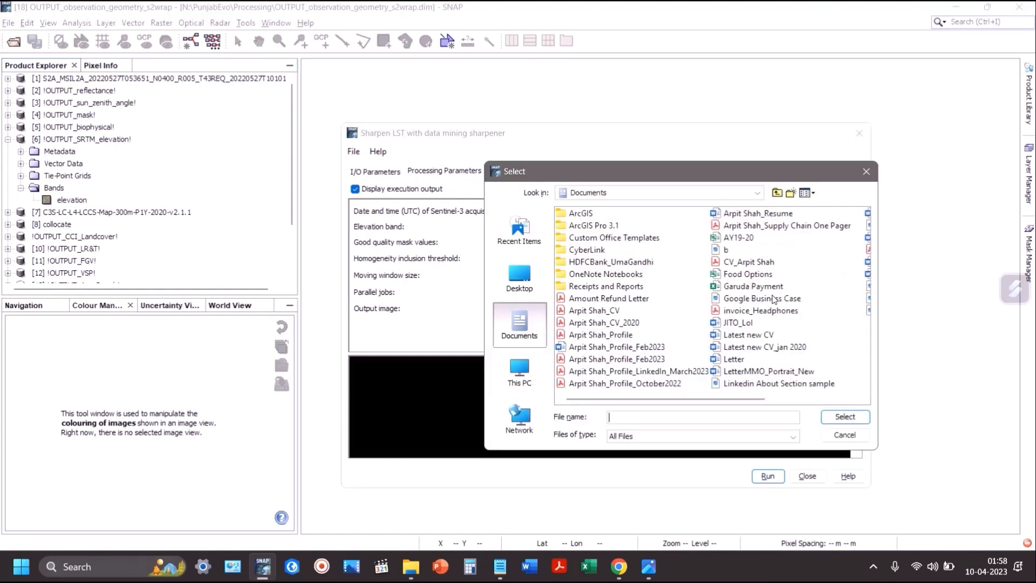
{"action": "left_click", "coordinate": [537, 278]}
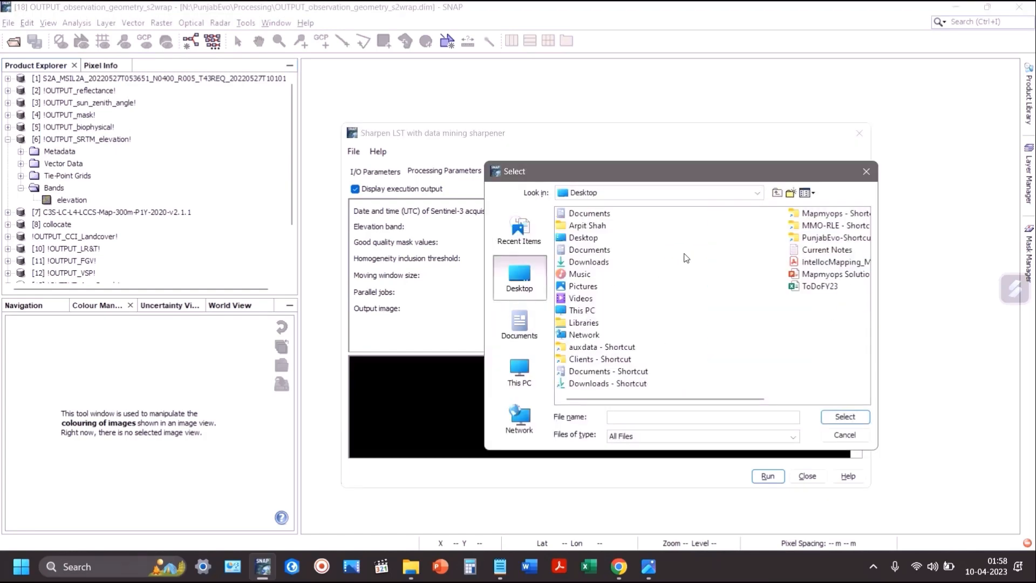
{"action": "double_click", "coordinate": [794, 238]}
{"action": "double_click", "coordinate": [589, 227]}
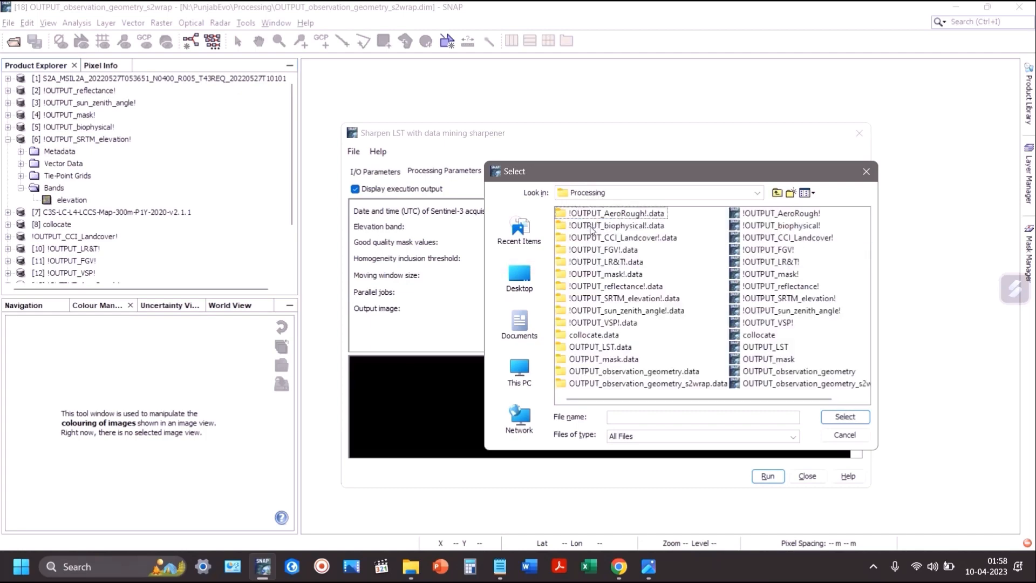
{"action": "left_click", "coordinate": [614, 417]}
{"action": "type", "text": "N:\\PunjabEvo\\Processing"}
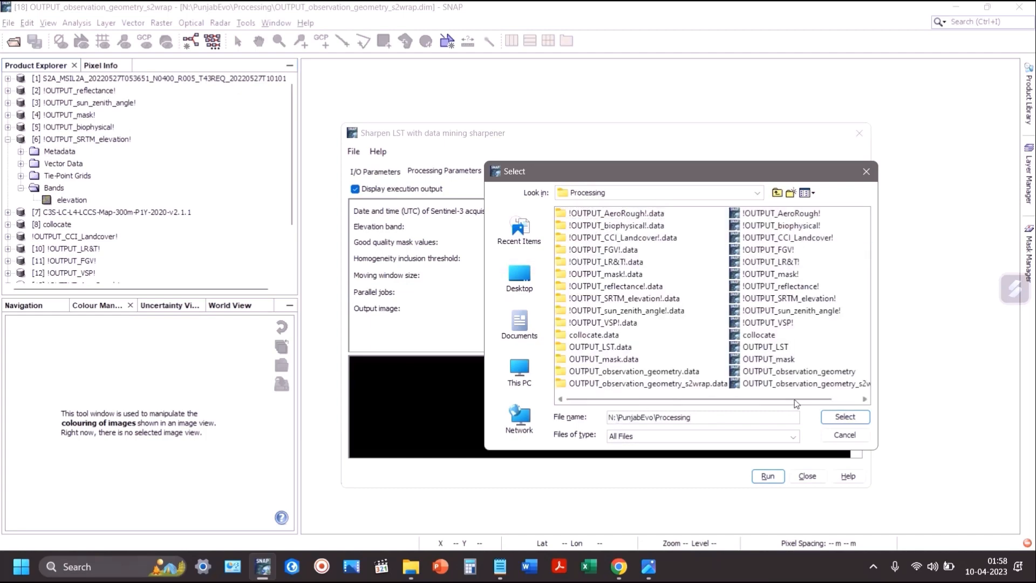
{"action": "left_click", "coordinate": [831, 417]}
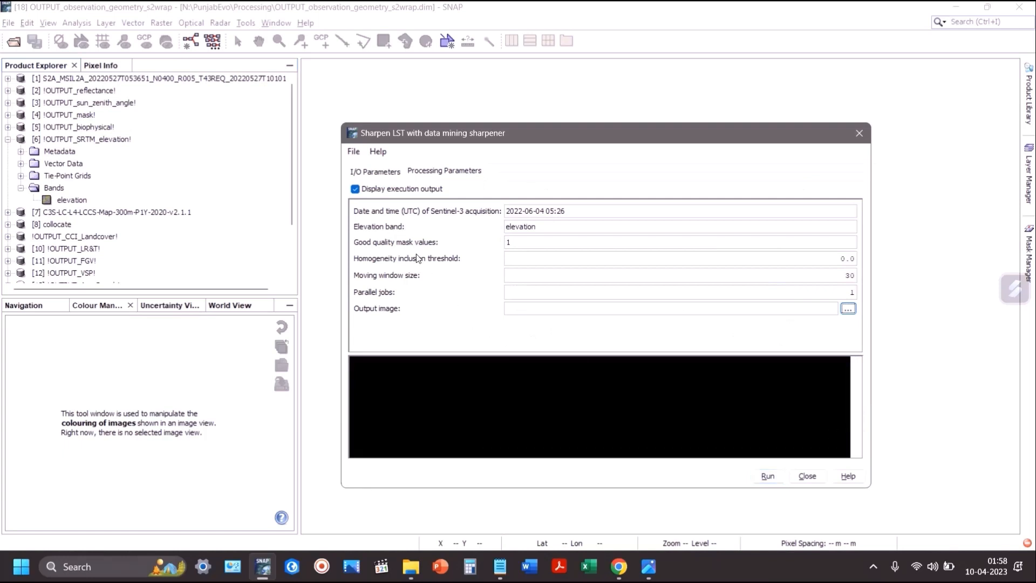
Step: Set the output image to !OUTPUT_SharpLST!.dim in the PunjabEvo Processing folder, reusing the copied target product name
{"action": "left_click", "coordinate": [382, 172]}
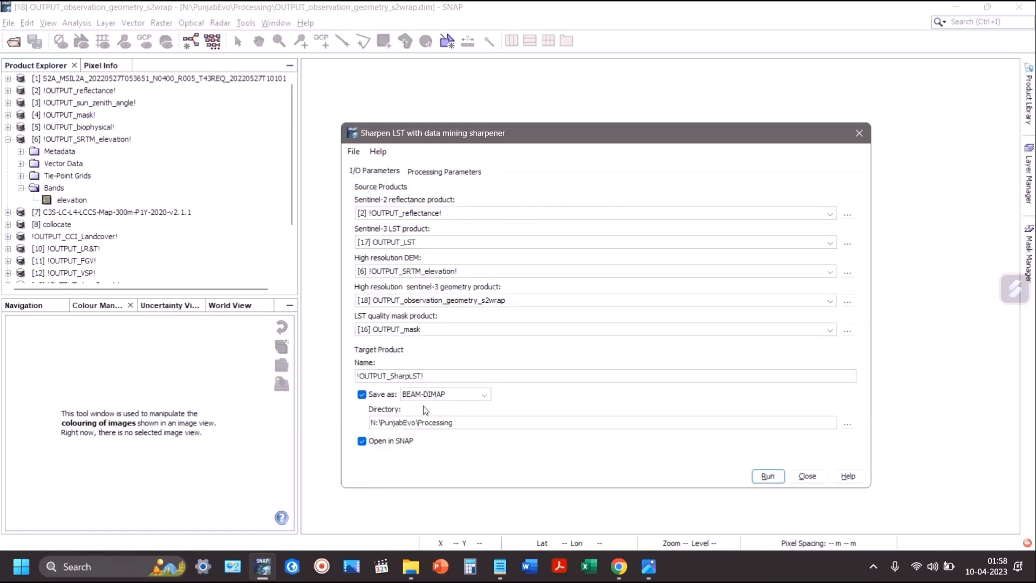
{"action": "triple_click", "coordinate": [411, 375]}
{"action": "key", "text": "ctrl+c"}
{"action": "left_click", "coordinate": [436, 171]}
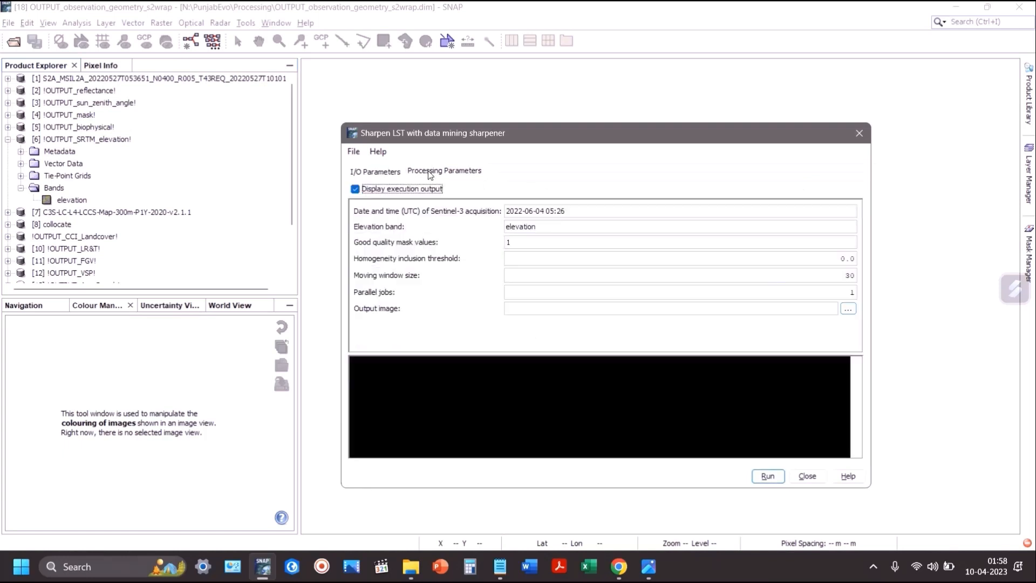
{"action": "left_click", "coordinate": [848, 308]}
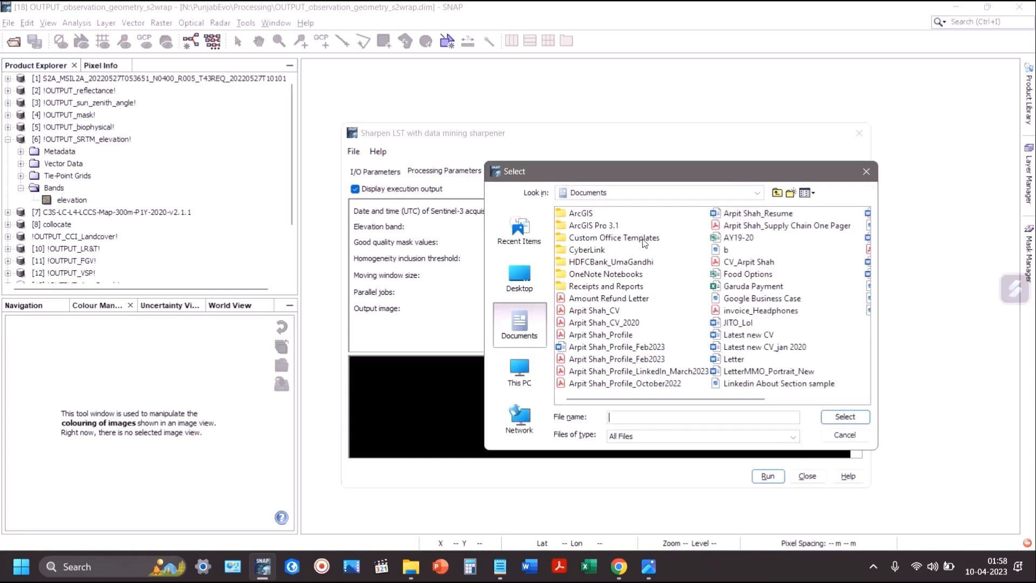
{"action": "left_click", "coordinate": [496, 282]}
{"action": "double_click", "coordinate": [800, 241]}
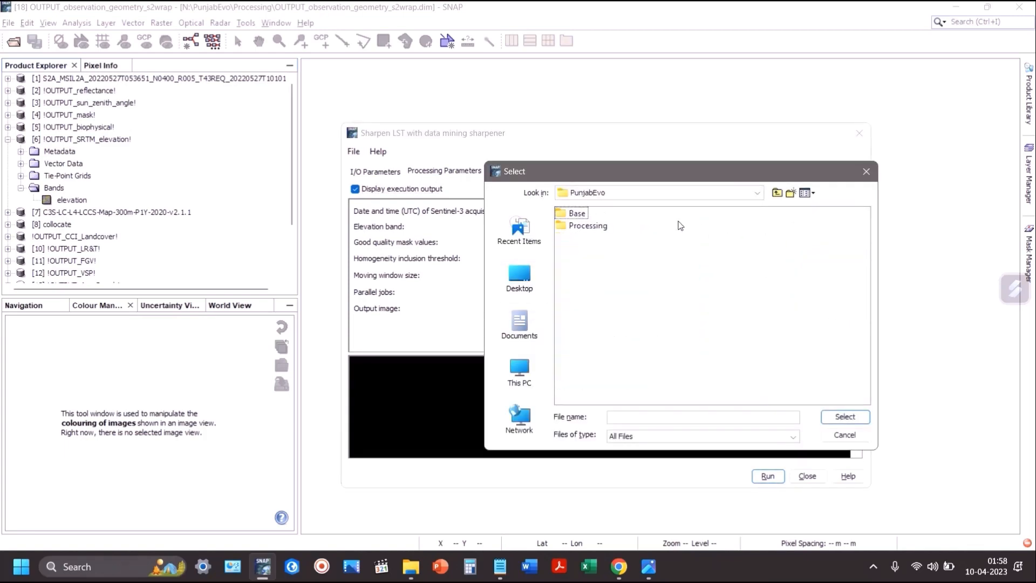
{"action": "double_click", "coordinate": [576, 226]}
{"action": "left_click", "coordinate": [677, 419]}
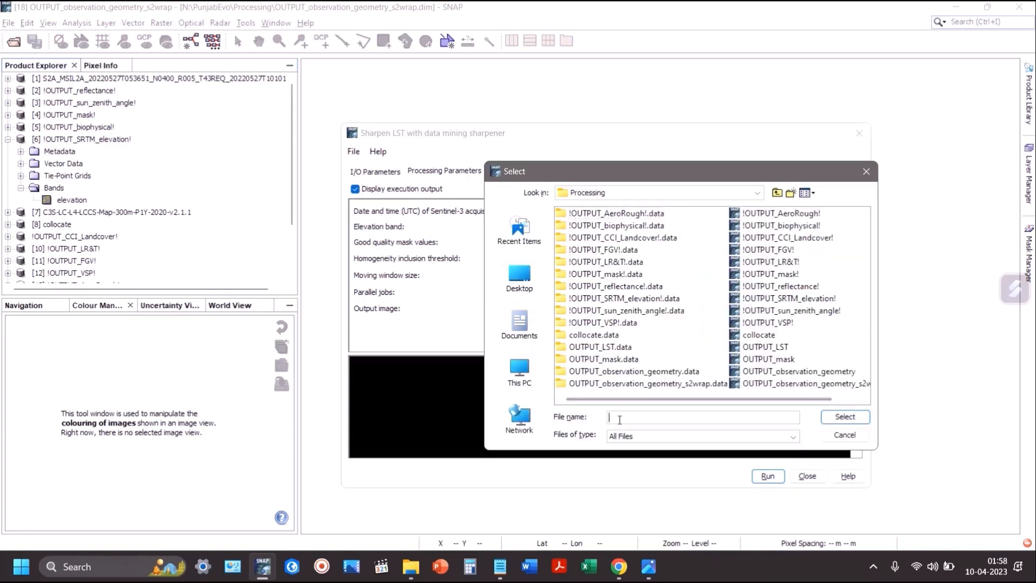
{"action": "key", "text": "ctrl+v"}
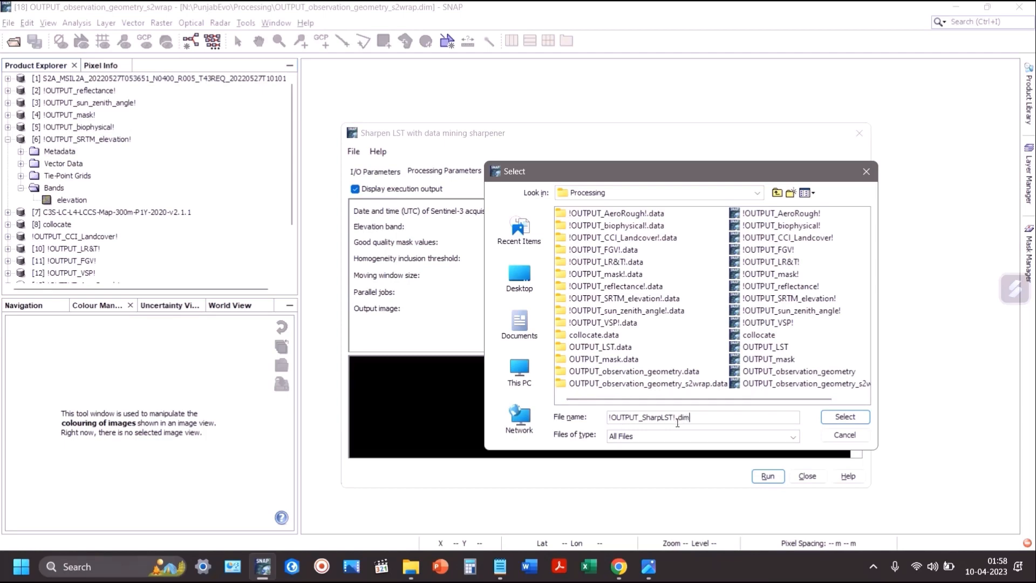
{"action": "key", "text": "Return"}
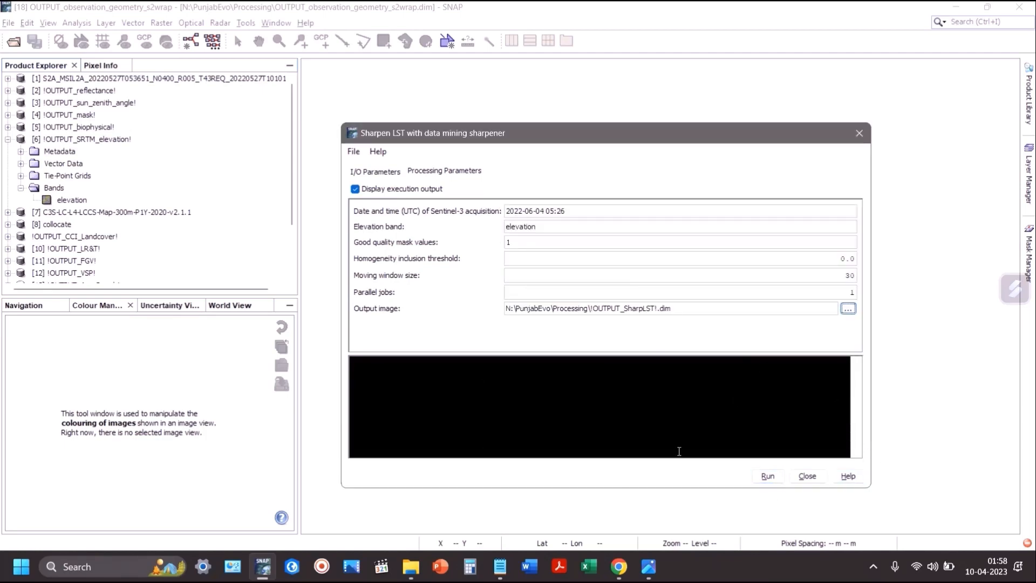
Step: Enlarge the sharpening dialog and examine the bands and the Level-2A_Tile_43REQ granule metadata of the !OUTPUT_reflectance! product
{"action": "left_click", "coordinate": [338, 121]}
{"action": "left_click_drag", "start_coordinate": [338, 120], "coordinate": [309, 87]}
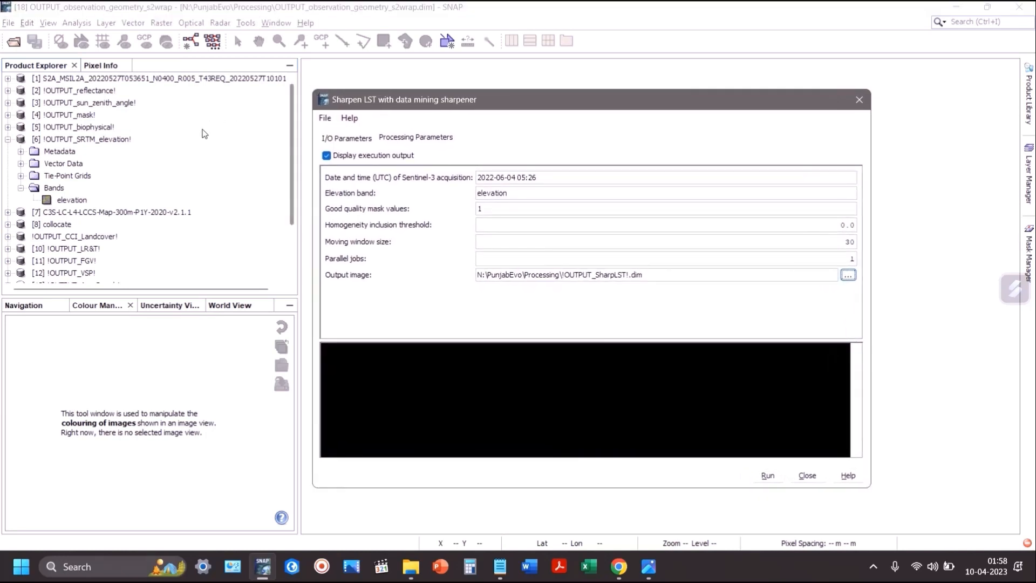
{"action": "left_click", "coordinate": [9, 91]}
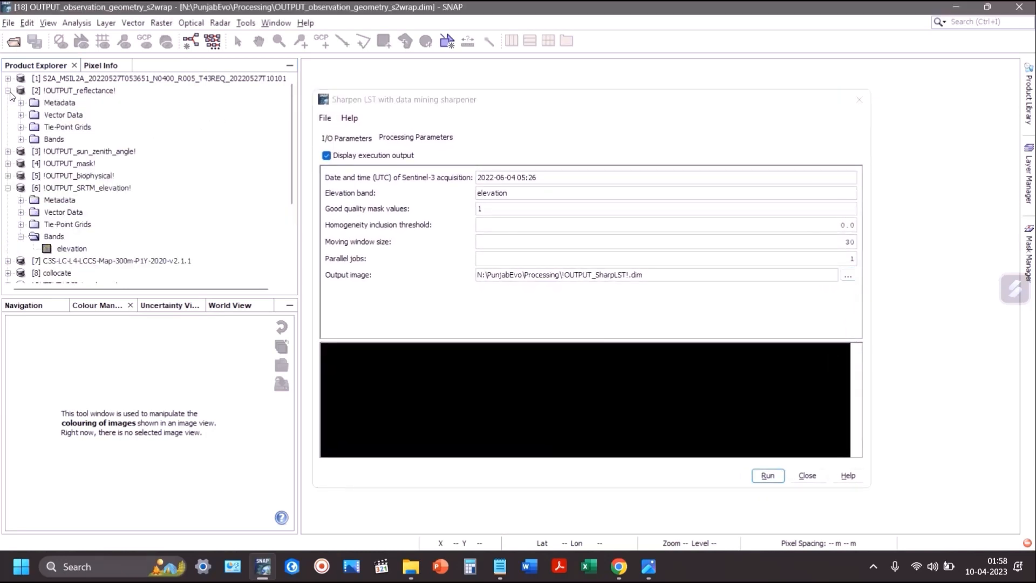
{"action": "left_click", "coordinate": [21, 139]}
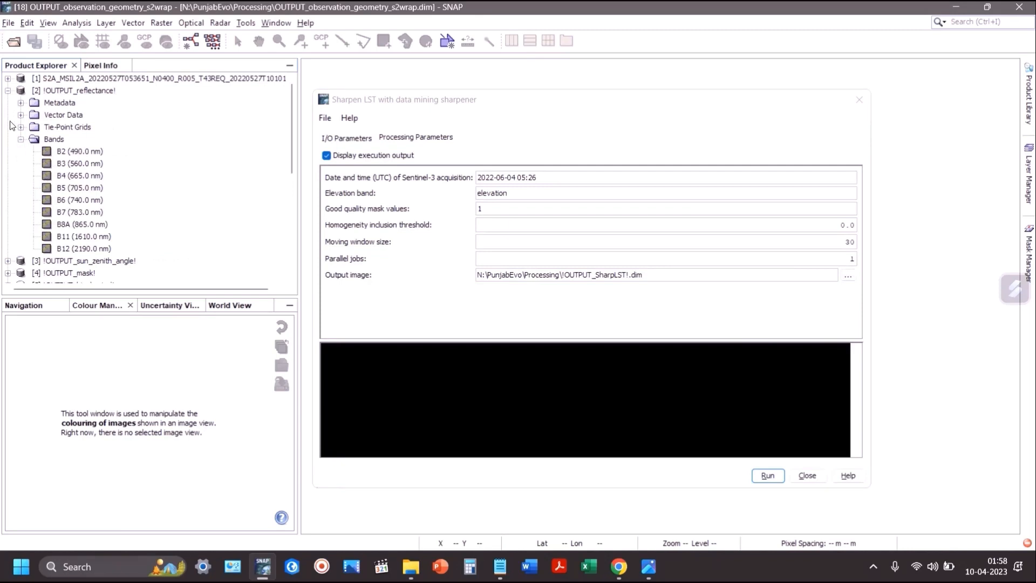
{"action": "left_click", "coordinate": [21, 103]}
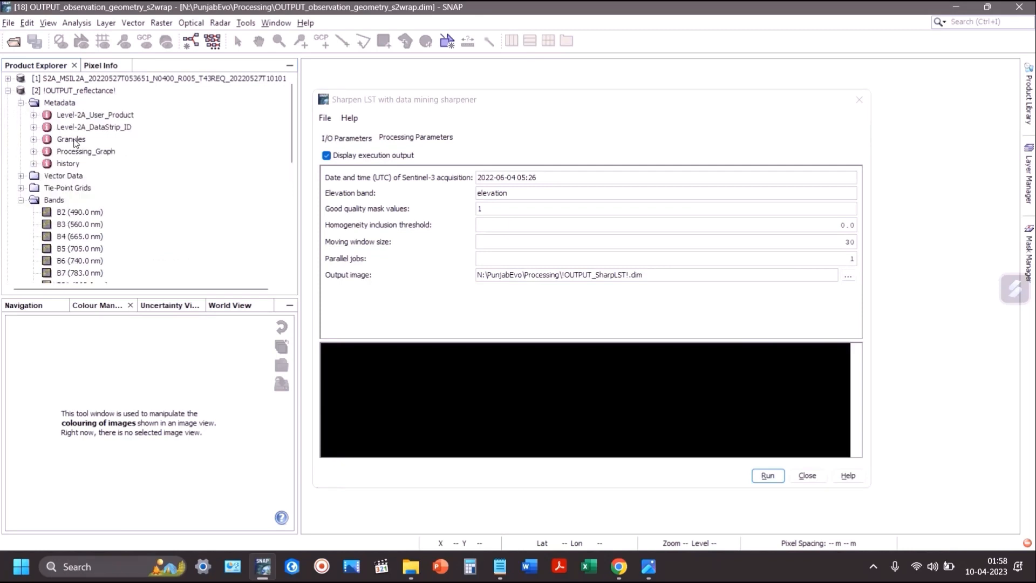
{"action": "left_click", "coordinate": [34, 139]}
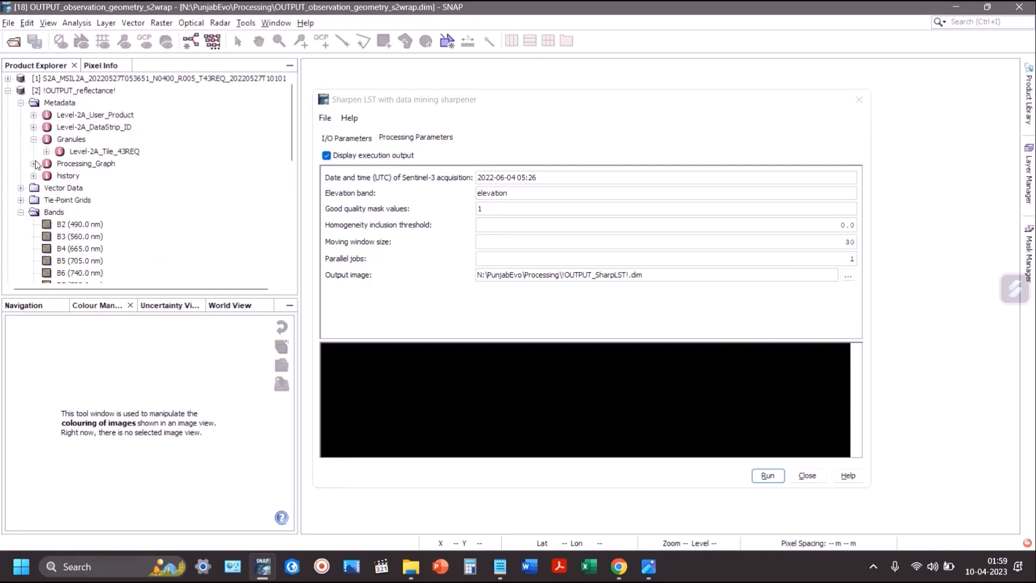
{"action": "left_click", "coordinate": [47, 152]}
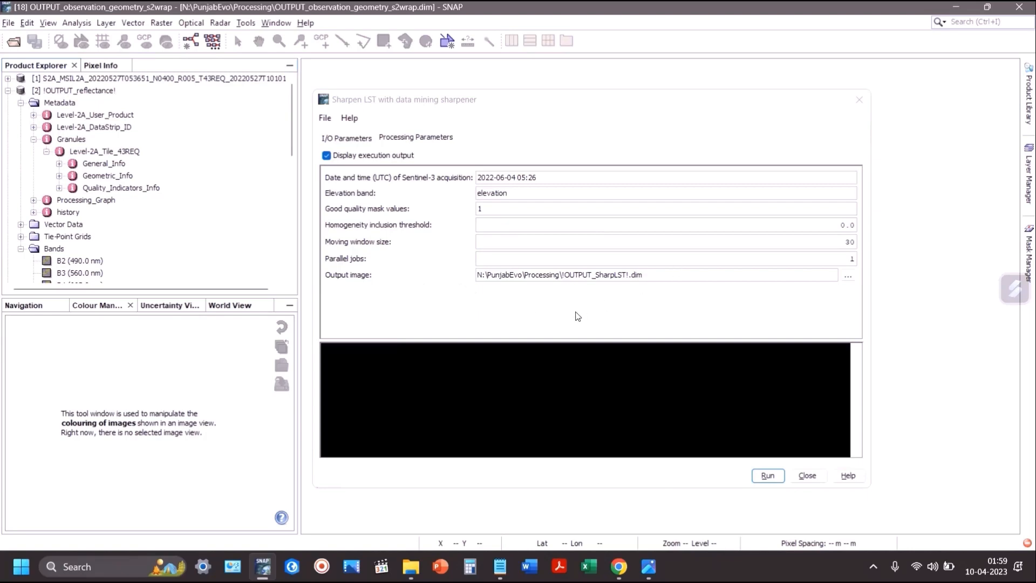
Step: Run the data mining LST sharpener with output !OUTPUT_SharpLST!.dim, tidy the expanded products in the tree, and close the tool
{"action": "left_click", "coordinate": [779, 475]}
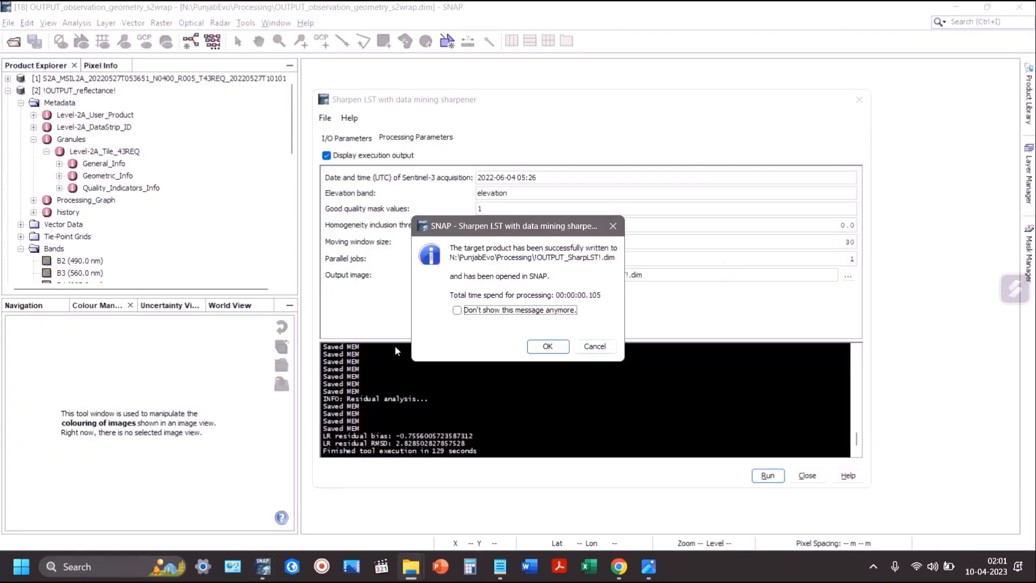
{"action": "left_click", "coordinate": [547, 346]}
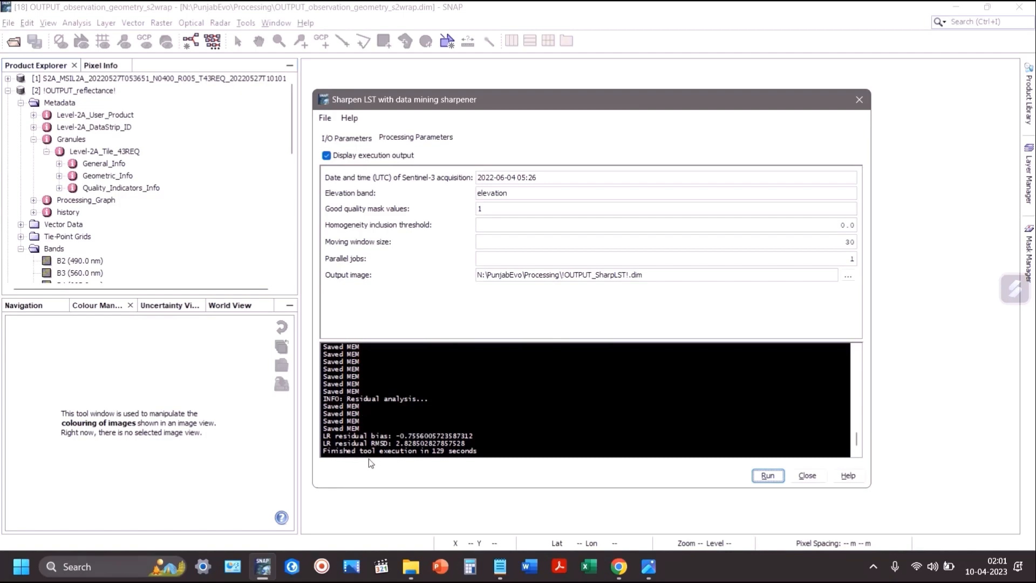
{"action": "left_click", "coordinate": [7, 90]}
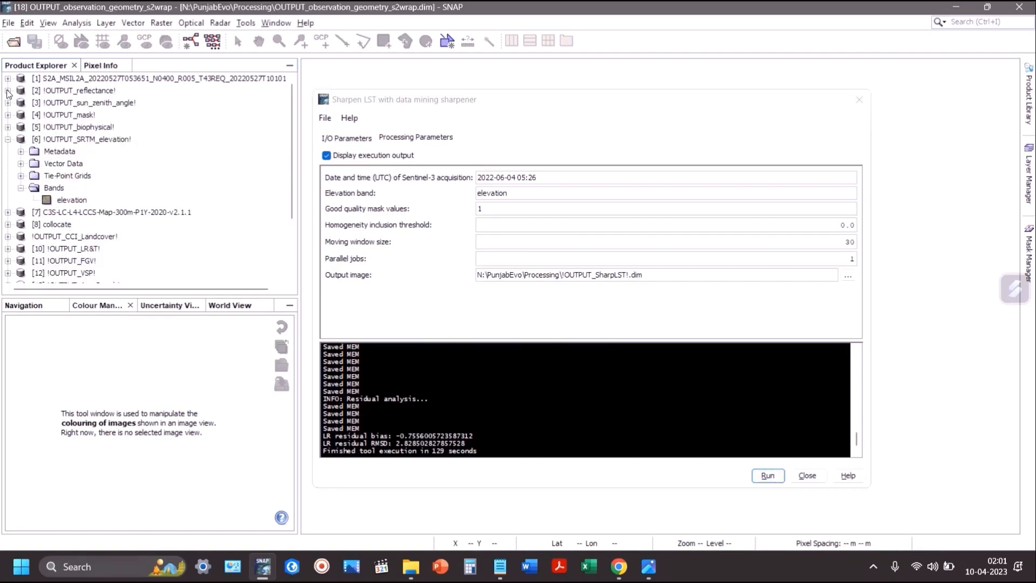
{"action": "left_click", "coordinate": [7, 138]}
{"action": "scroll", "coordinate": [37, 237], "scroll_direction": "down", "scroll_amount": 1}
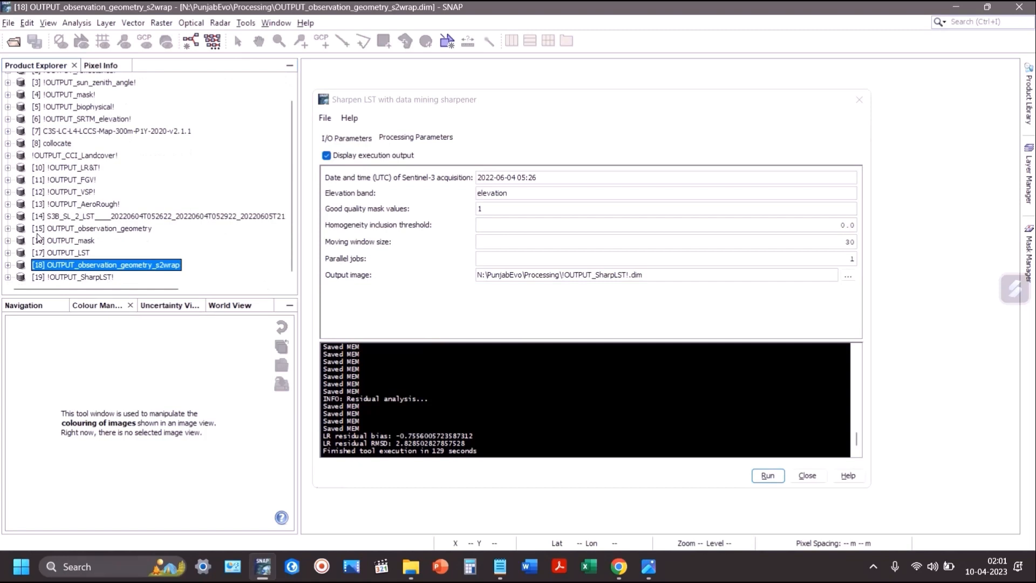
{"action": "left_click", "coordinate": [59, 277]}
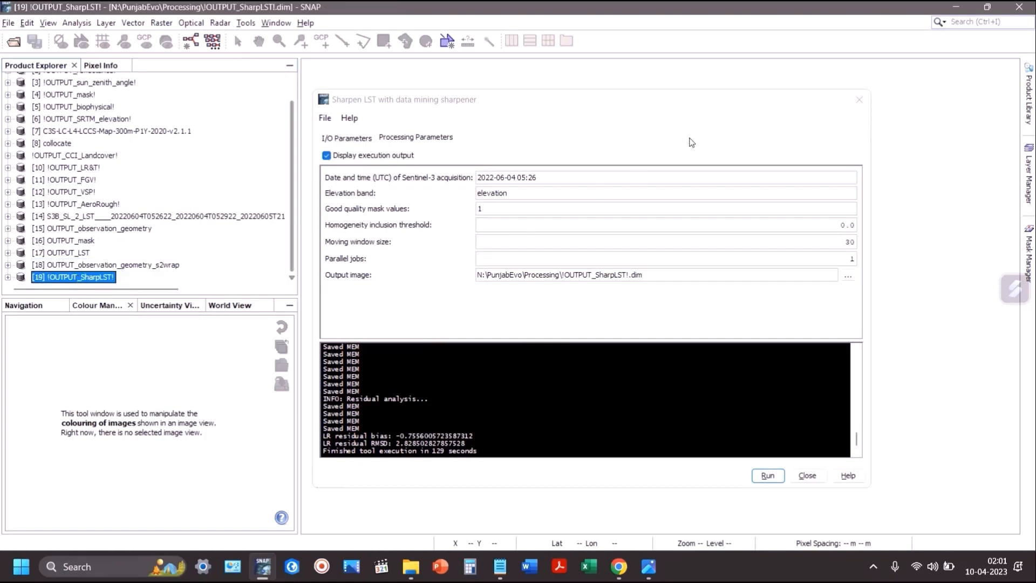
{"action": "left_click", "coordinate": [807, 477]}
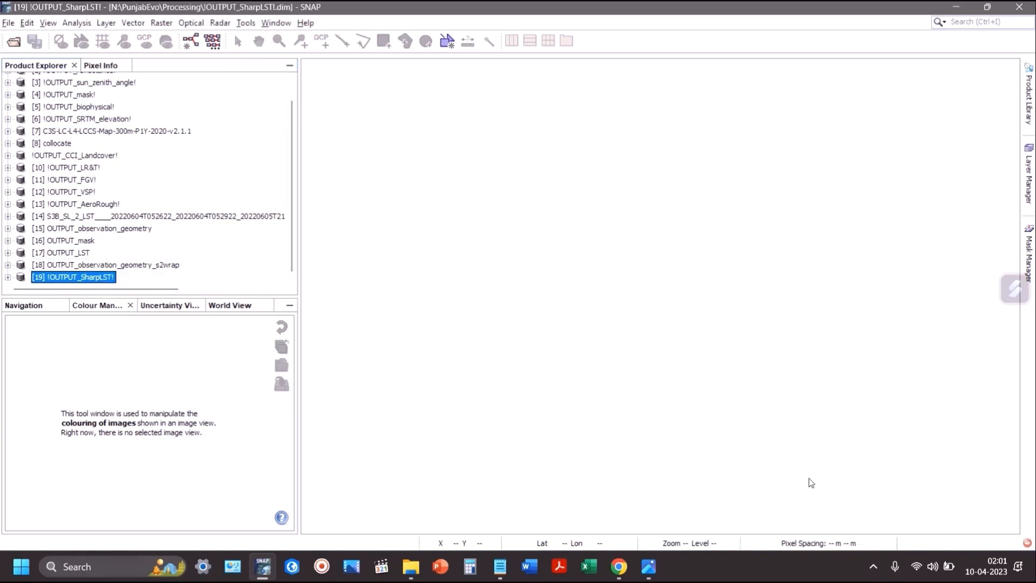
Step: Open the sharpened_LST band of the !OUTPUT_SharpLST! product in an image view
{"action": "left_click", "coordinate": [8, 276]}
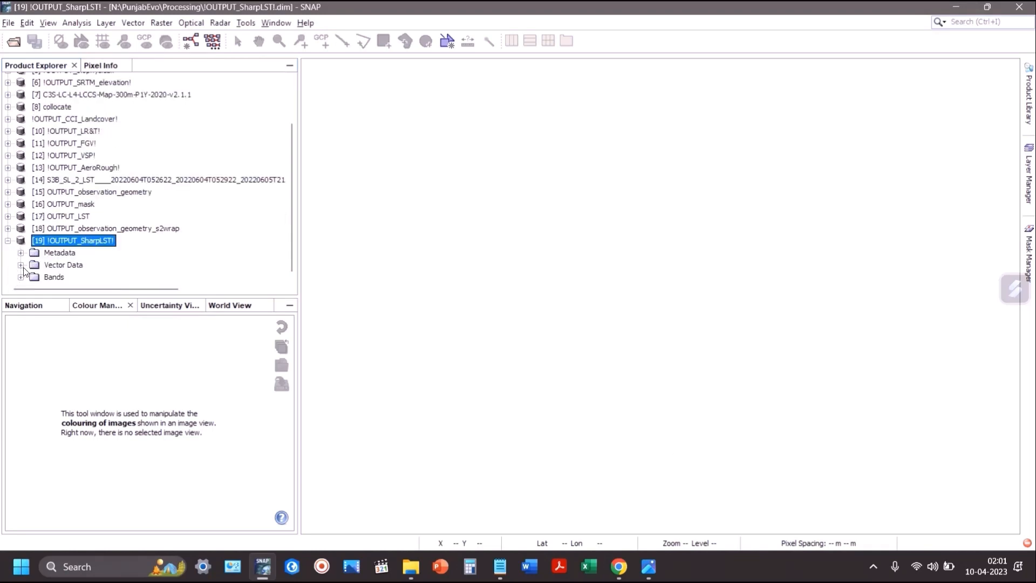
{"action": "left_click", "coordinate": [20, 277]}
{"action": "left_click", "coordinate": [62, 278]}
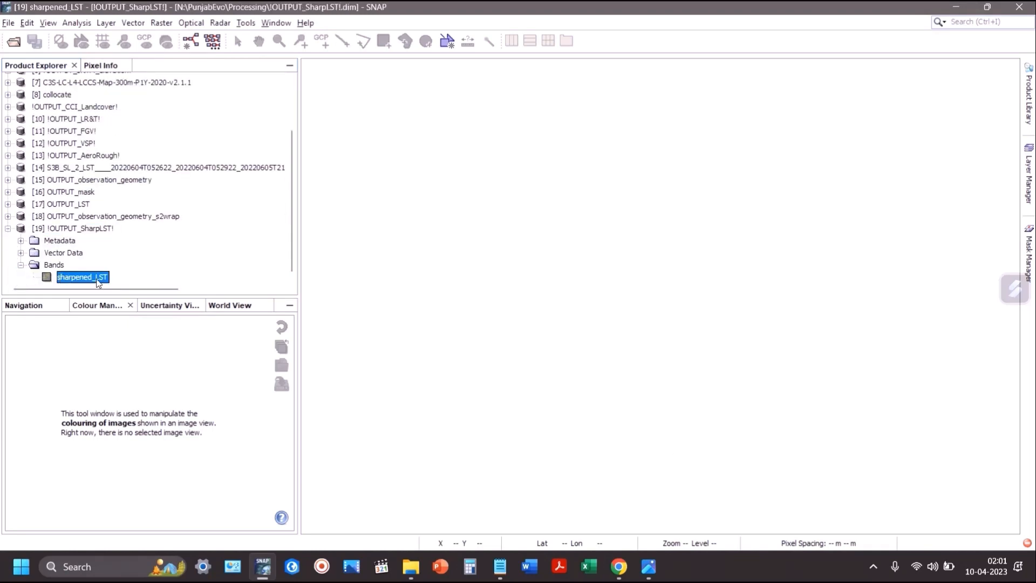
{"action": "left_click", "coordinate": [60, 267]}
{"action": "left_click", "coordinate": [75, 279]}
{"action": "double_click", "coordinate": [74, 279]}
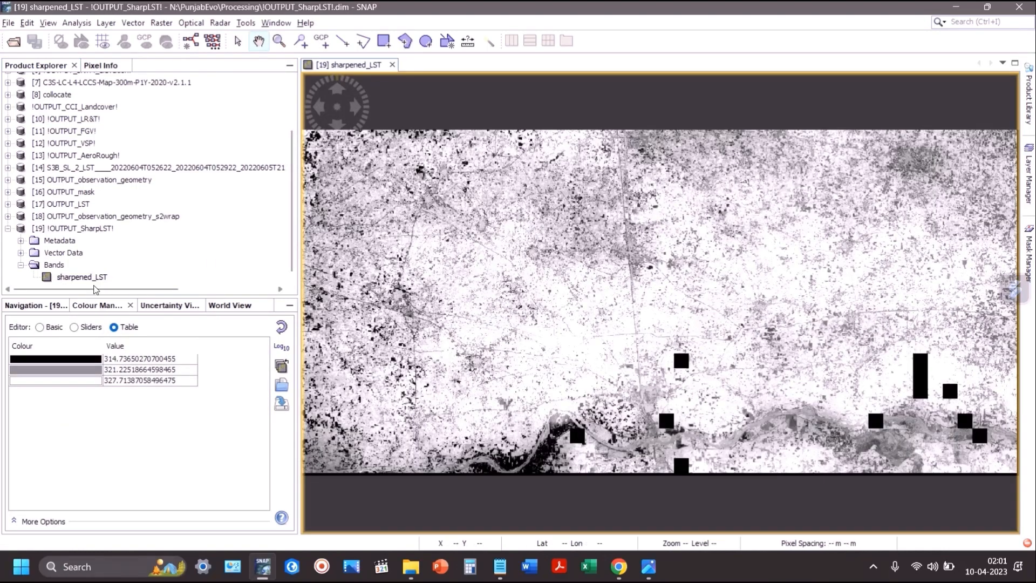
Step: Open the LST band of OUTPUT_LST and compare it with the sharpened_LST image
{"action": "left_click", "coordinate": [8, 204]}
{"action": "left_click", "coordinate": [21, 252]}
{"action": "left_click", "coordinate": [47, 266]}
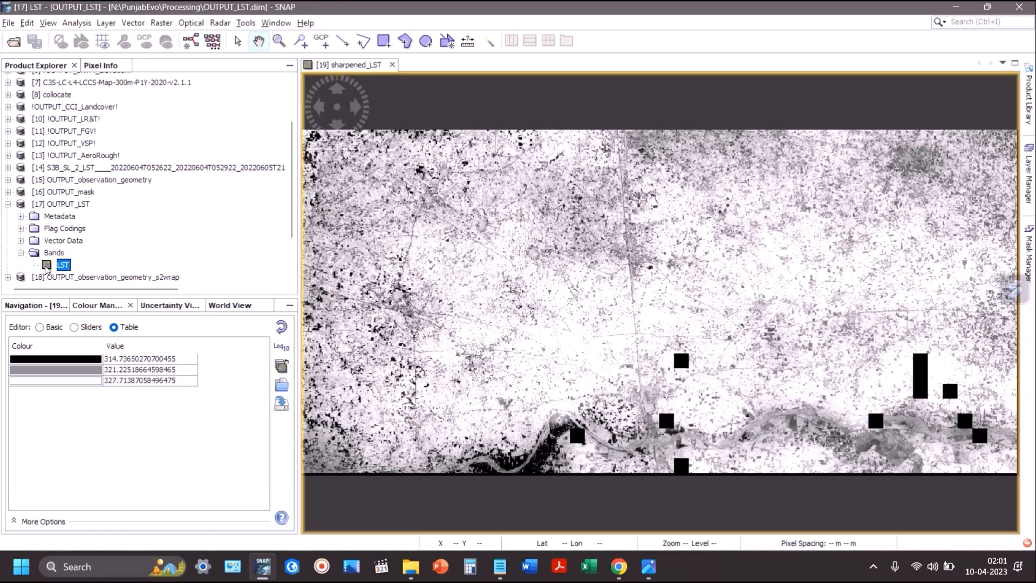
{"action": "double_click", "coordinate": [46, 265]}
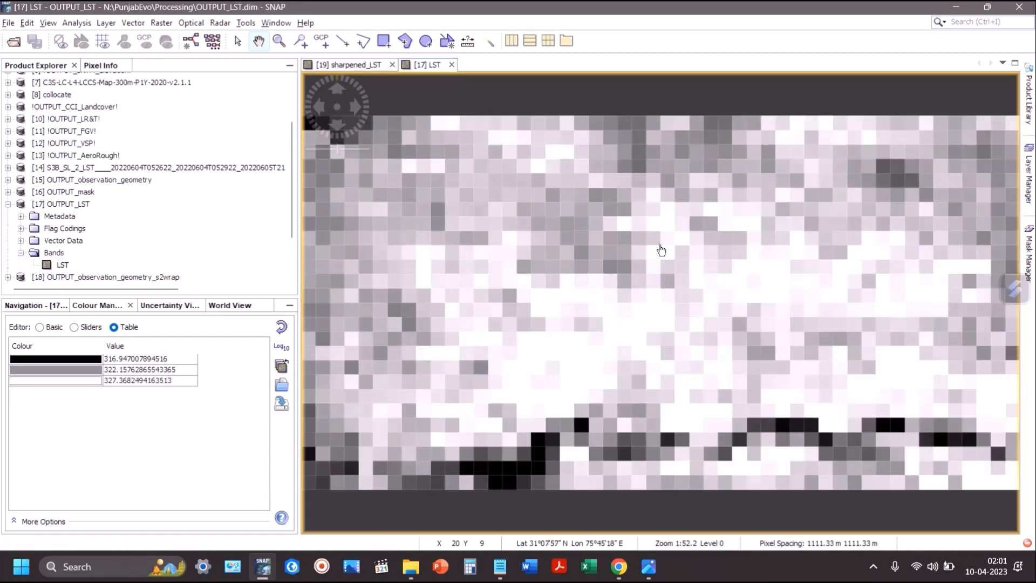
{"action": "left_click", "coordinate": [350, 64]}
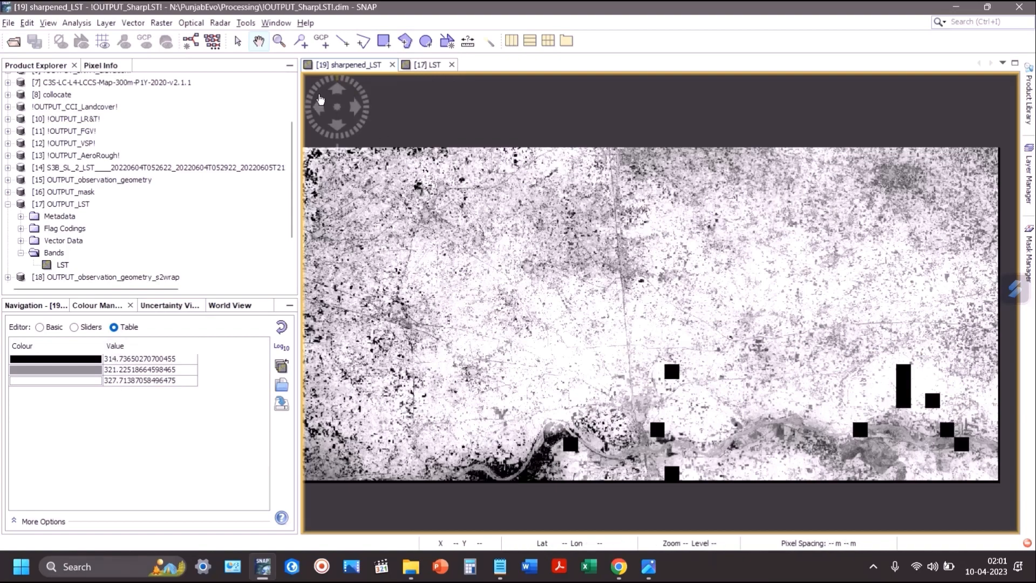
Step: Close the LST and sharpened_LST image views and collapse the expanded products in the tree
{"action": "left_click", "coordinate": [451, 66]}
{"action": "left_click", "coordinate": [390, 65]}
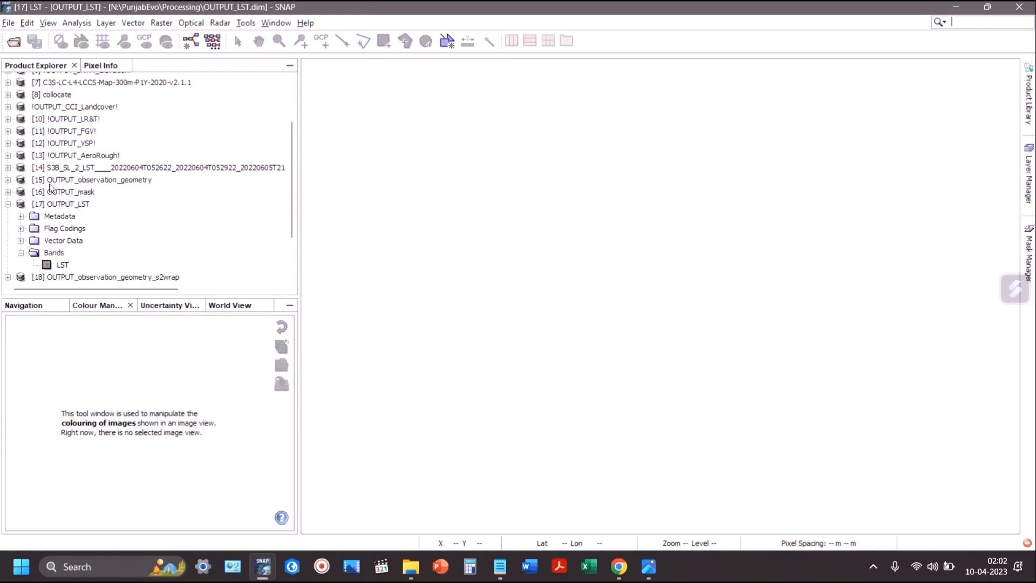
{"action": "left_click", "coordinate": [8, 205]}
{"action": "left_click", "coordinate": [7, 228]}
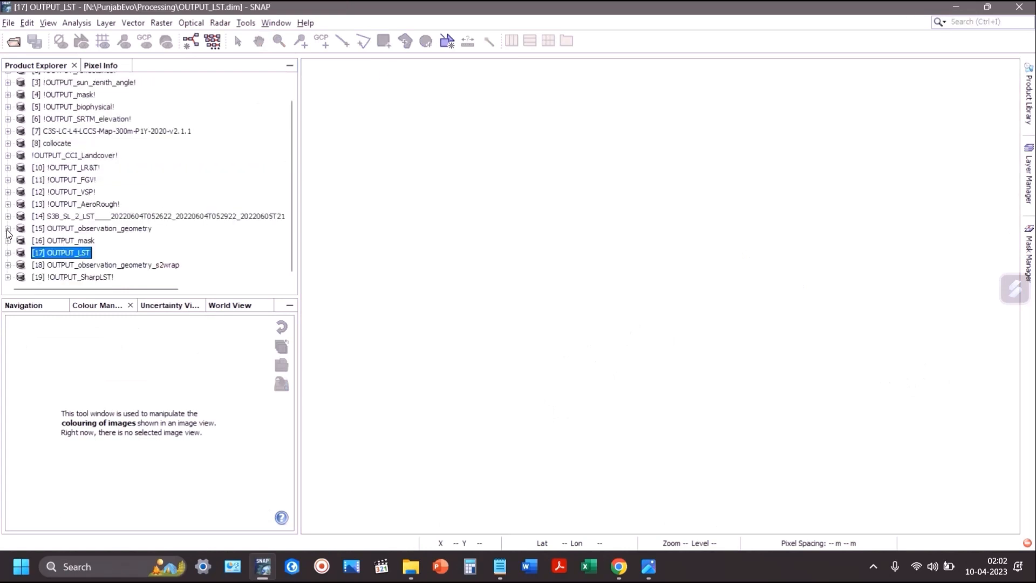
{"action": "scroll", "coordinate": [31, 183], "scroll_direction": "up", "scroll_amount": 1}
{"action": "scroll", "coordinate": [31, 184], "scroll_direction": "down", "scroll_amount": 1}
Step: Switch to the Sentinel-3 pre-processing flow diagram in the image viewer, review it and close it
{"action": "key", "text": "alt+Tab"}
{"action": "key", "text": "alt+Tab"}
{"action": "key", "text": "alt+Tab"}
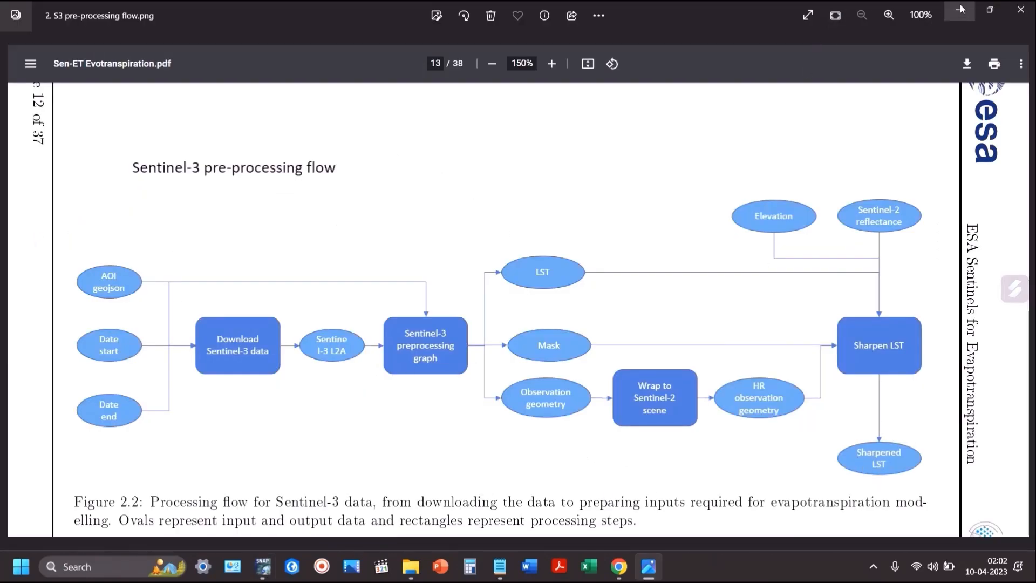
{"action": "left_click", "coordinate": [1024, 20]}
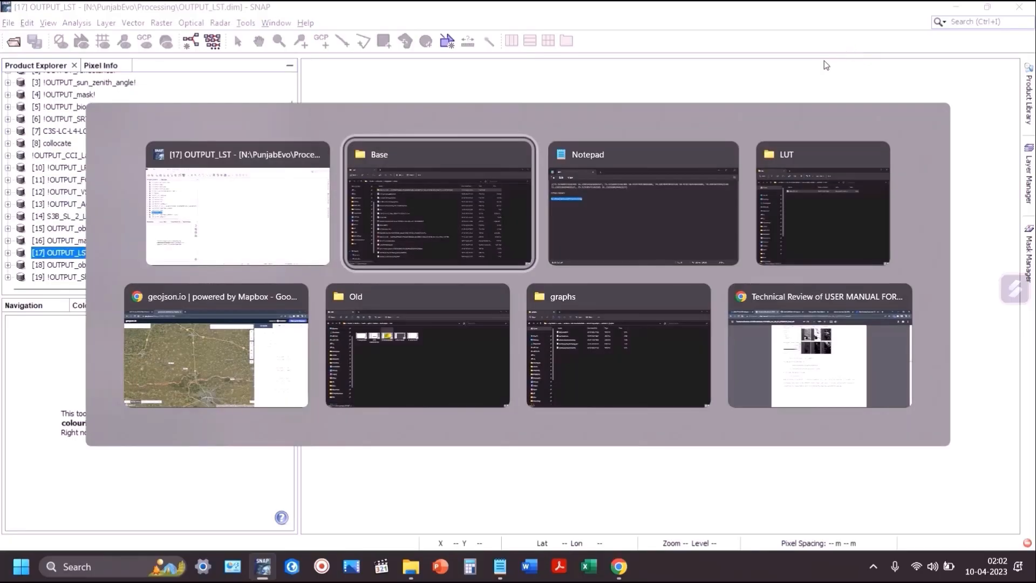
Step: Switch to File Explorer's Base folder and open the "3. ERA-5 pre-processing flow" image
{"action": "key", "text": "alt+Tab"}
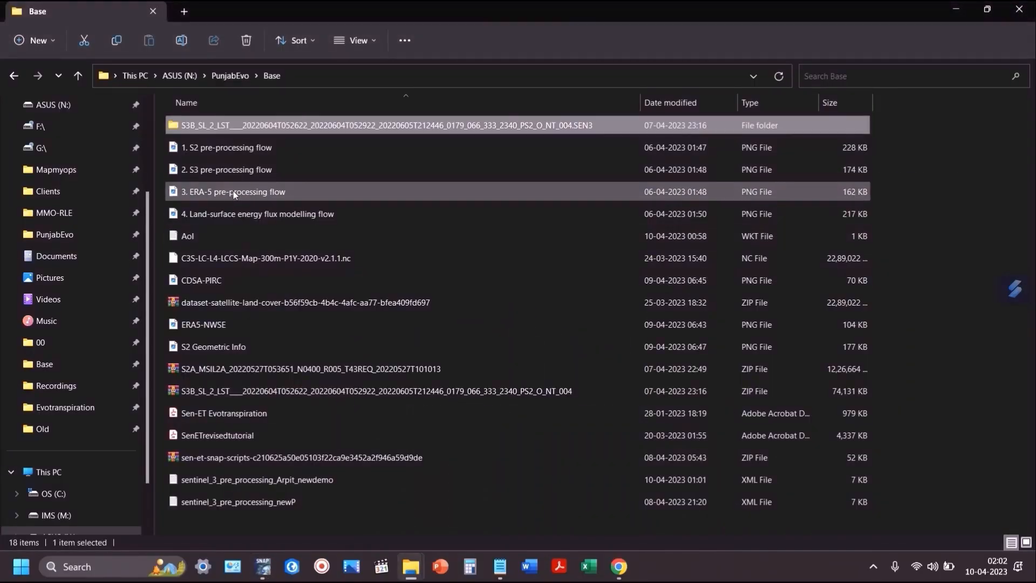
{"action": "left_click", "coordinate": [220, 191]}
{"action": "double_click", "coordinate": [218, 190]}
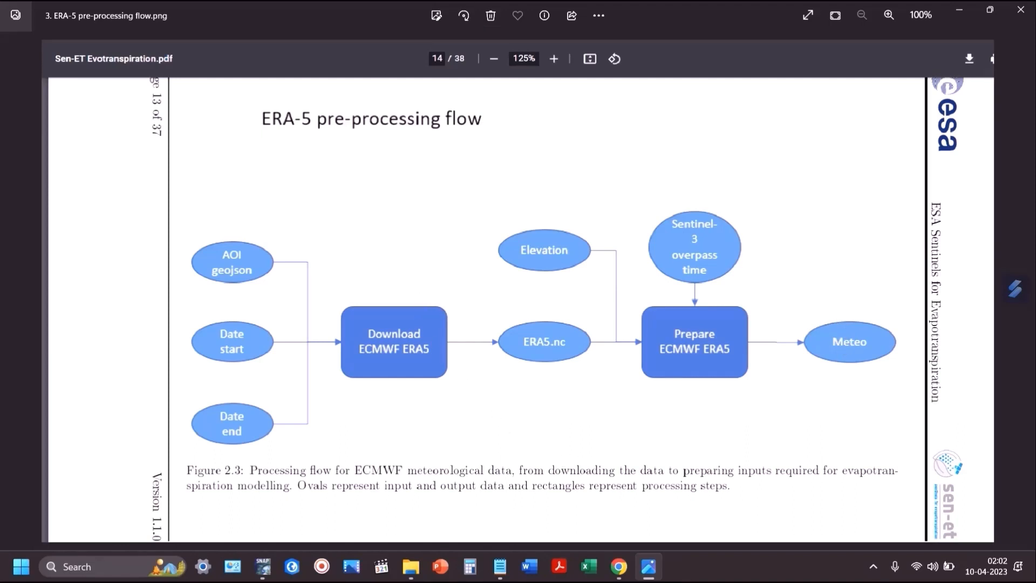
Step: Switch to the Chrome window with the Copernicus Climate Data Store user profile and view its API key section
{"action": "key", "text": "alt+Tab"}
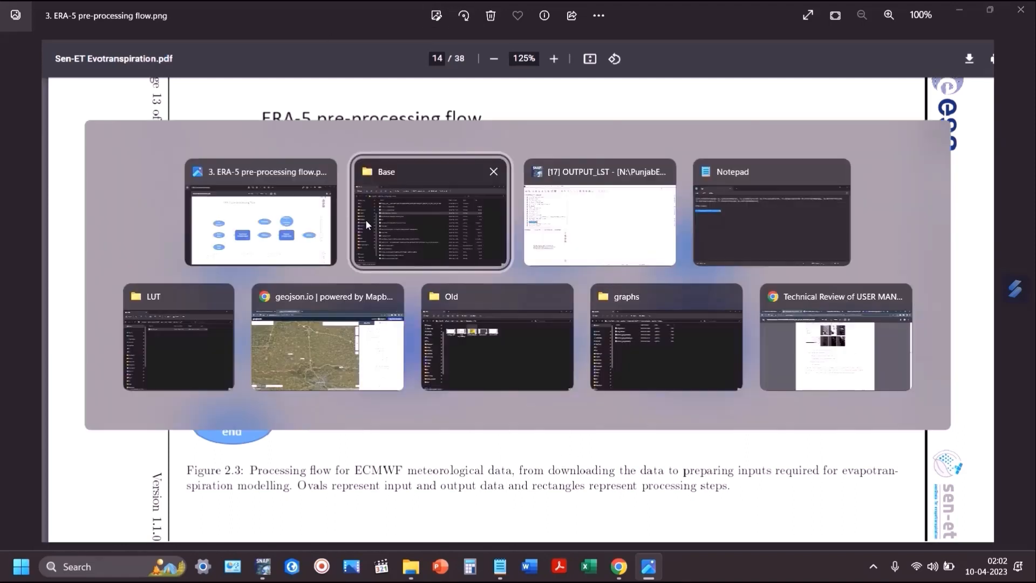
{"action": "key", "text": "alt+Tab"}
{"action": "key", "text": "alt+Tab"}
{"action": "key", "text": "alt+Tab"}
{"action": "key", "text": "alt+Tab"}
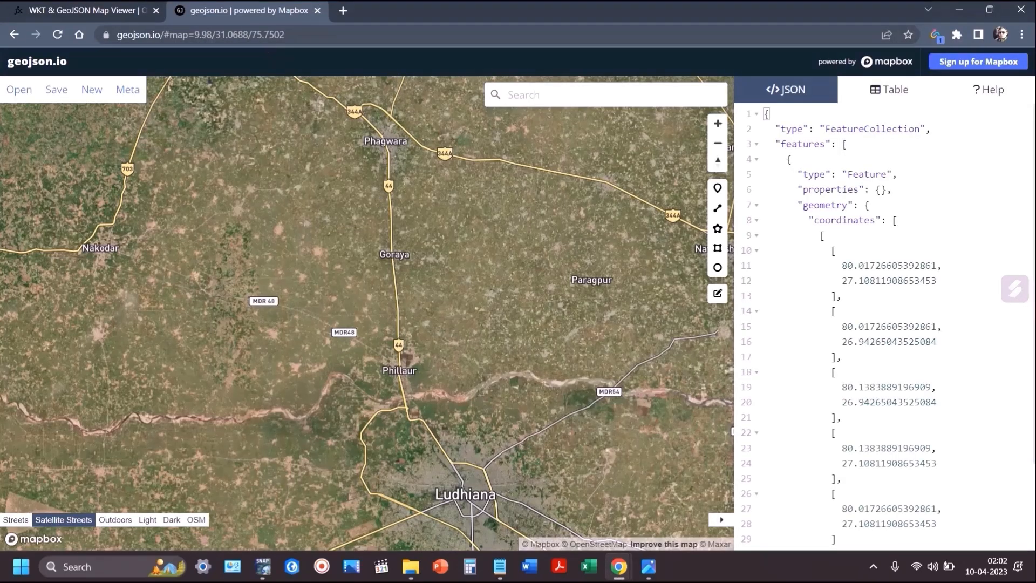
{"action": "key", "text": "alt+Tab"}
{"action": "key", "text": "alt+Tab"}
{"action": "key", "text": "alt+Tab"}
{"action": "key", "text": "alt+Tab"}
{"action": "key", "text": "alt+Tab"}
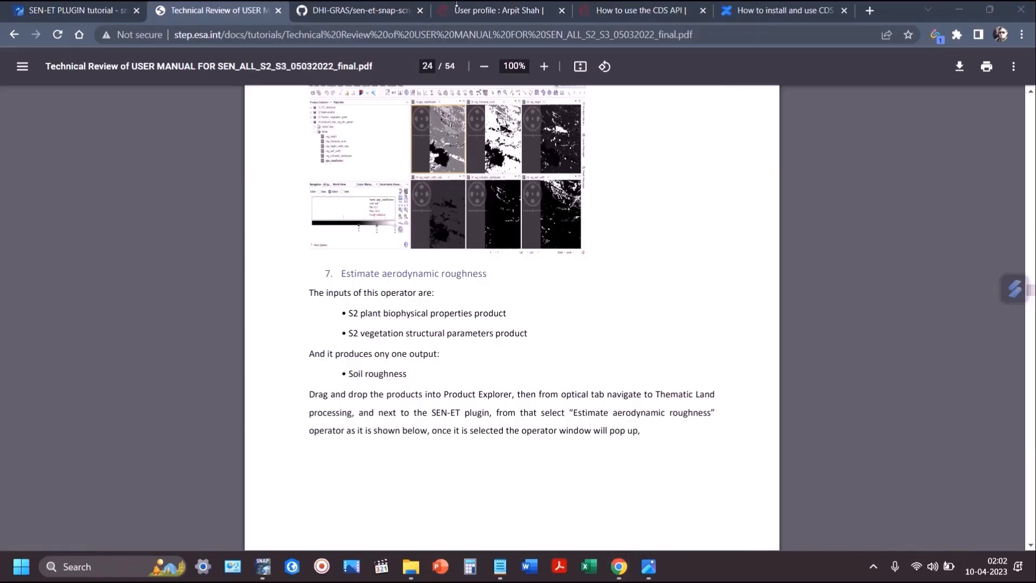
{"action": "left_click", "coordinate": [468, 10]}
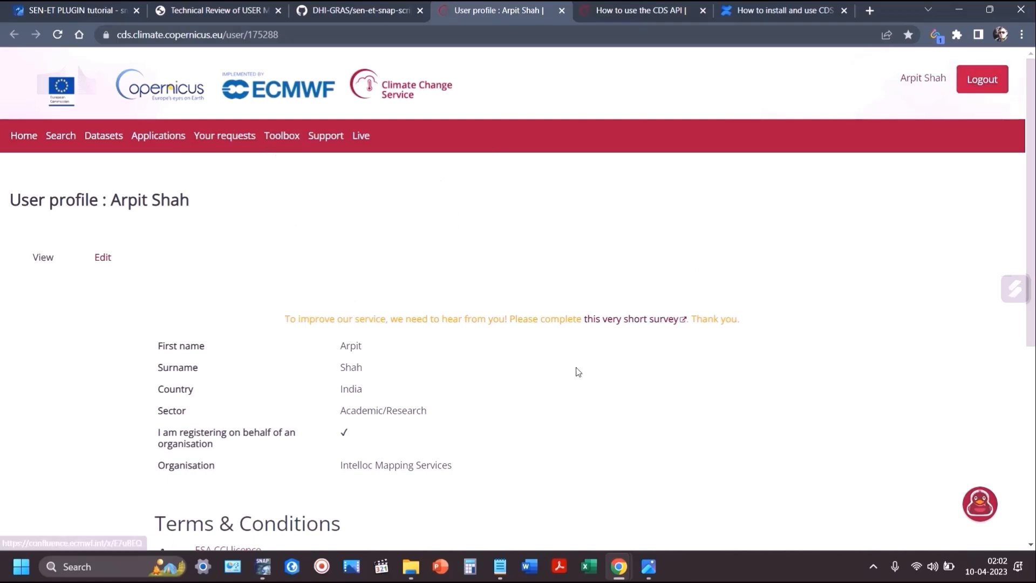
{"action": "scroll", "coordinate": [577, 371], "scroll_direction": "down", "scroll_amount": 6}
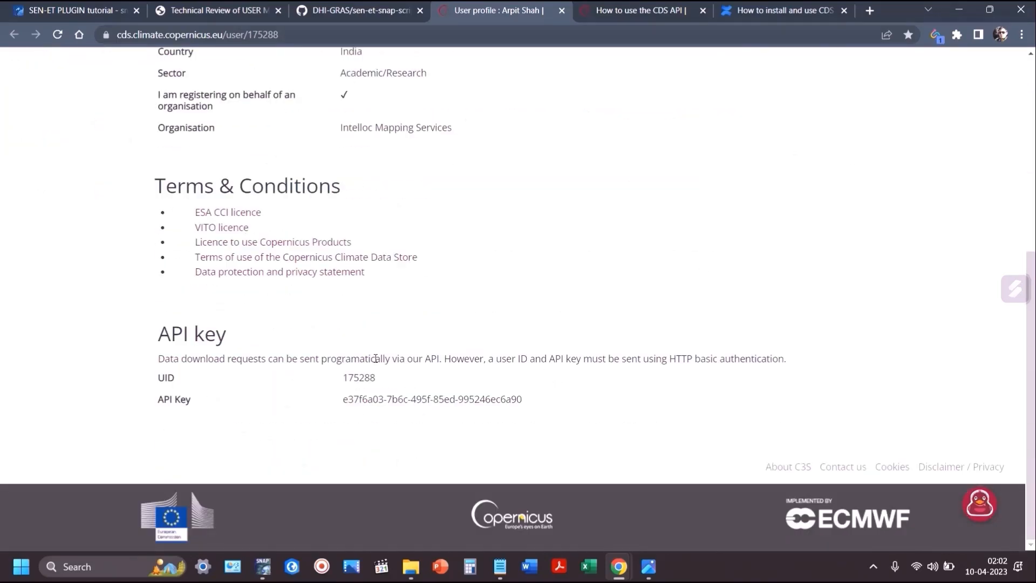
{"action": "scroll", "coordinate": [376, 359], "scroll_direction": "up", "scroll_amount": 4}
Step: Show the "How to use the CDS API" page and select the two-line URL and API key snippet
{"action": "left_click", "coordinate": [632, 14]}
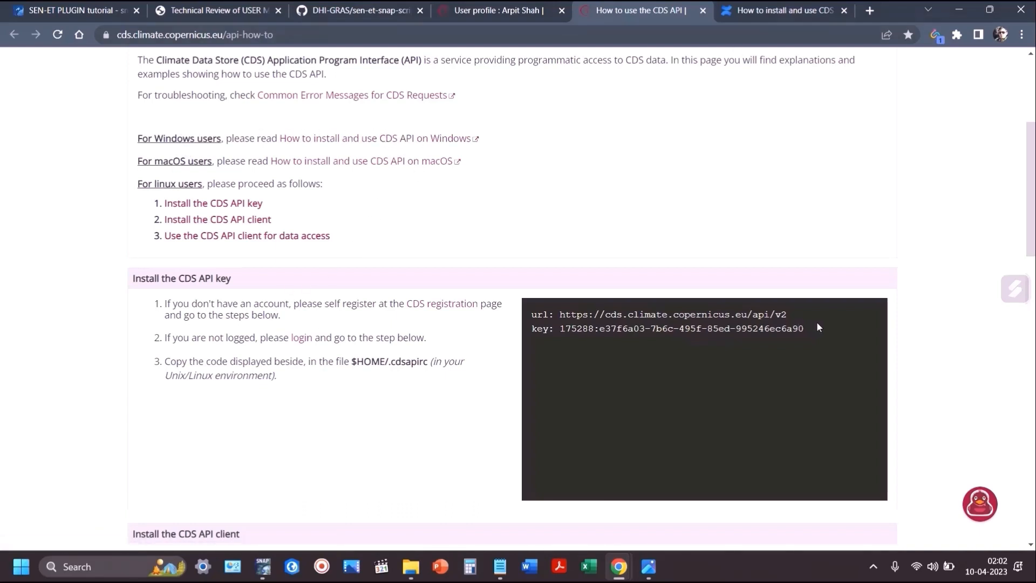
{"action": "left_click_drag", "start_coordinate": [817, 321], "coordinate": [532, 316]}
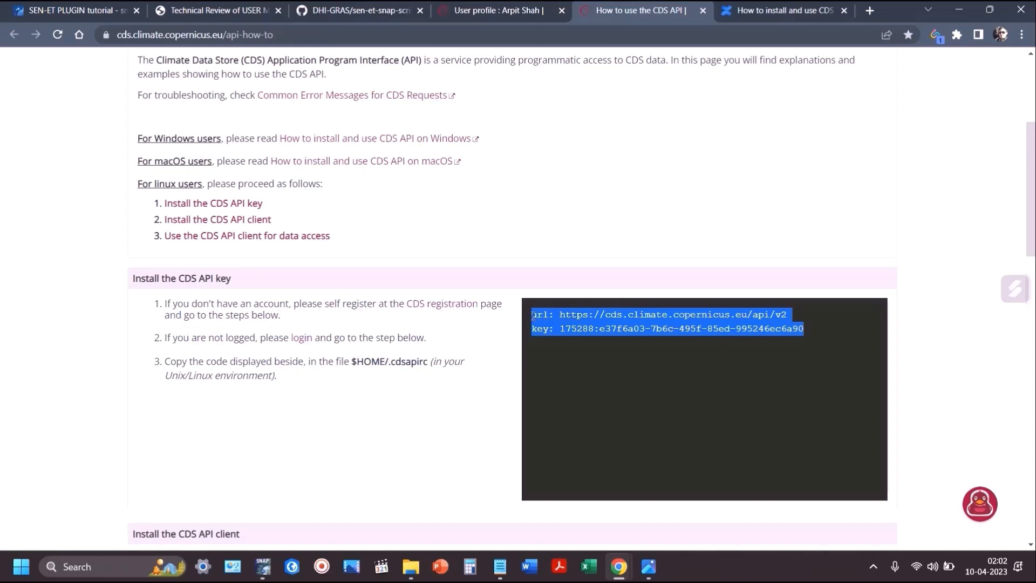
{"action": "key", "text": "super"}
{"action": "type", "text": "p"}
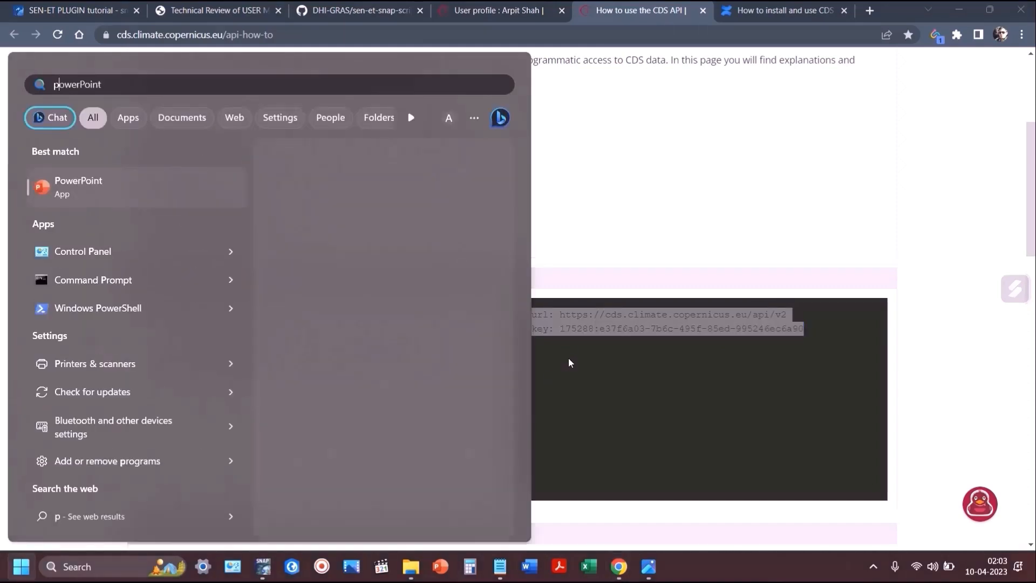
{"action": "key", "text": "BackSpace"}
{"action": "type", "text": "command Prompt"}
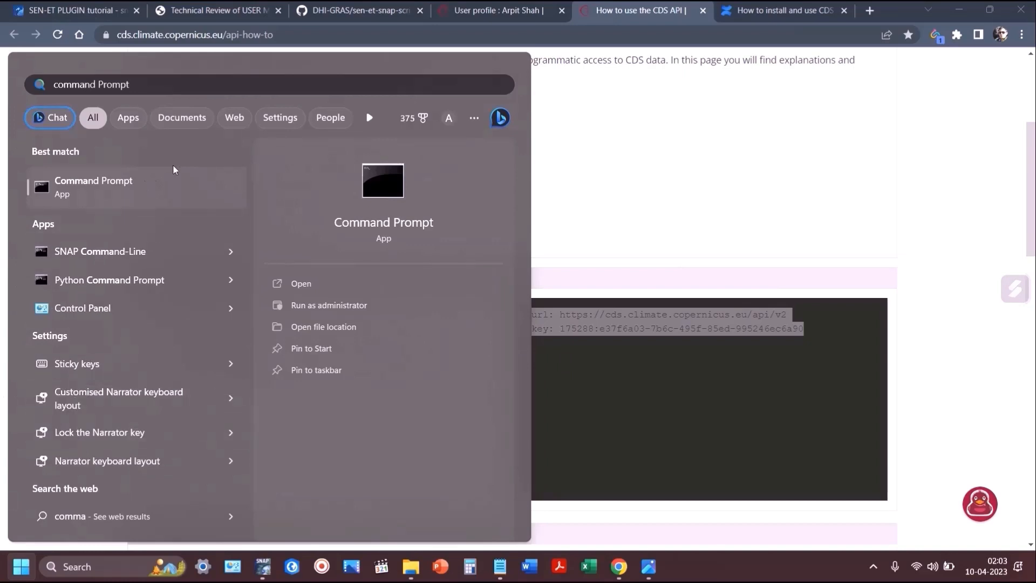
{"action": "left_click", "coordinate": [592, 314]}
Step: Examine the CDS API client installation command, the API call syntax and the ERA5 request example
{"action": "scroll", "coordinate": [436, 406], "scroll_direction": "down", "scroll_amount": 2}
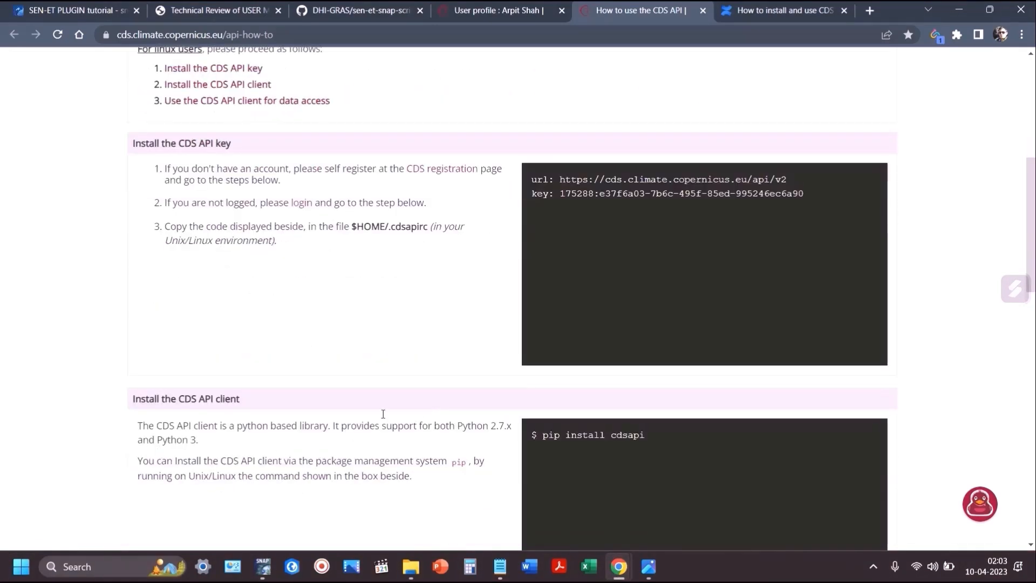
{"action": "scroll", "coordinate": [583, 438], "scroll_direction": "down", "scroll_amount": 5}
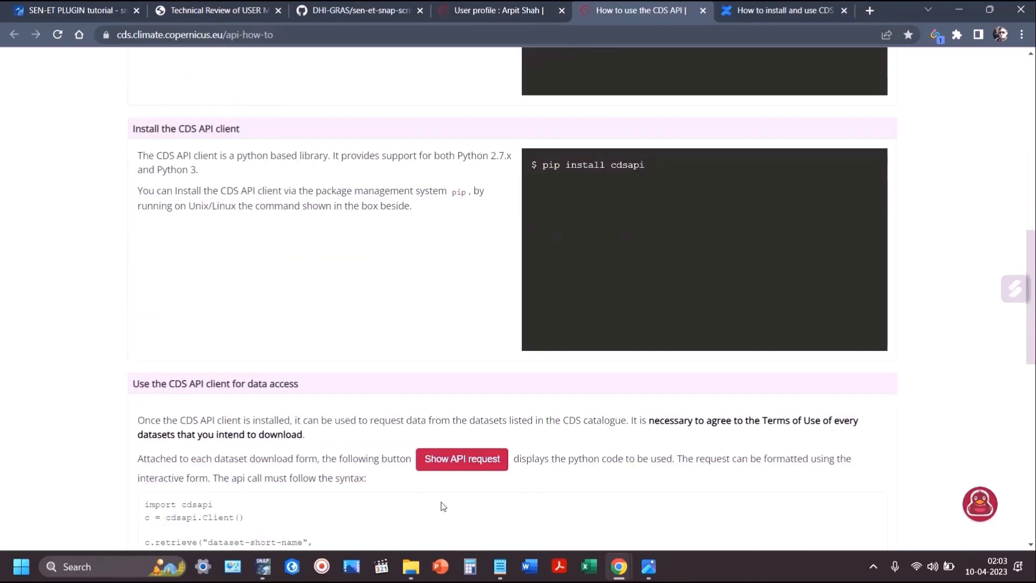
{"action": "scroll", "coordinate": [402, 458], "scroll_direction": "down", "scroll_amount": 4}
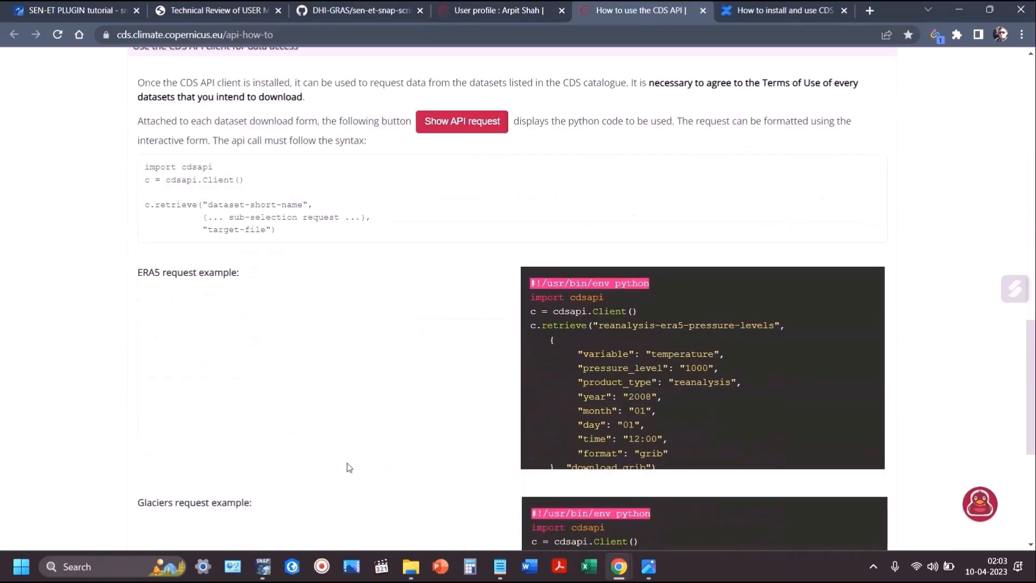
Step: Examine the prerequisites and step-by-step guide on the ECMWF page about installing the CDS API on Windows
{"action": "left_click", "coordinate": [783, 10]}
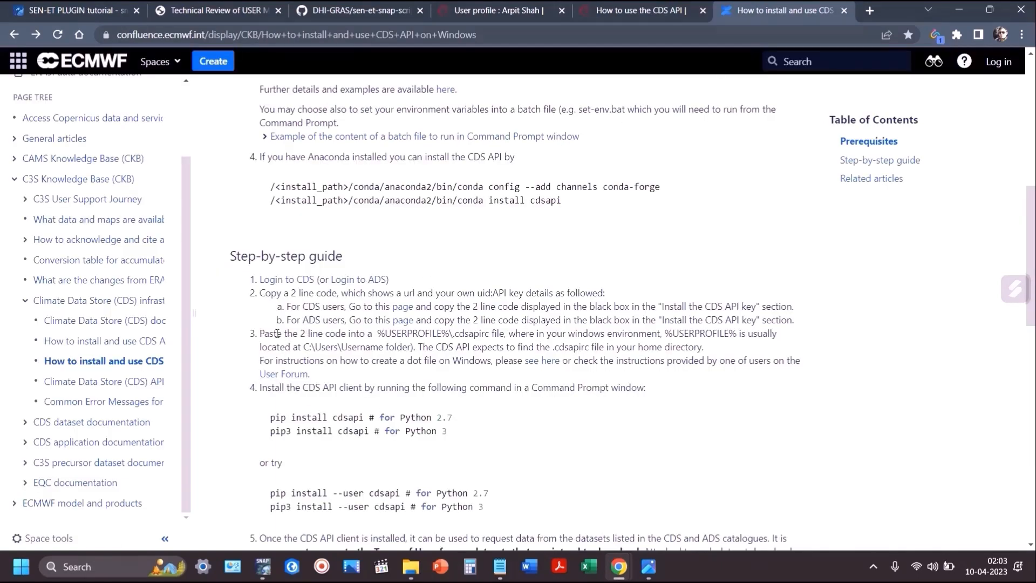
{"action": "scroll", "coordinate": [386, 309], "scroll_direction": "up", "scroll_amount": 2}
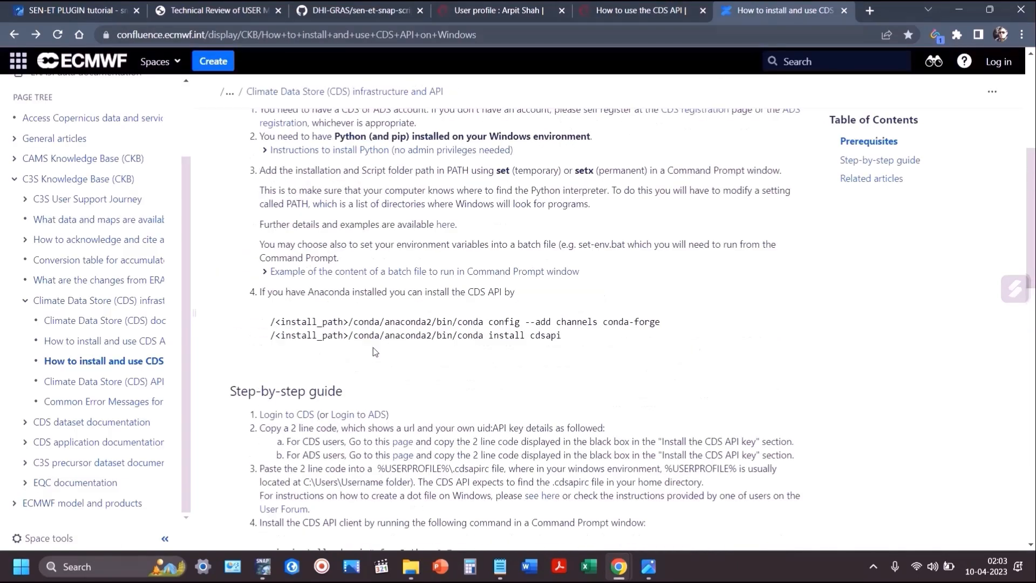
{"action": "scroll", "coordinate": [371, 354], "scroll_direction": "up", "scroll_amount": 2}
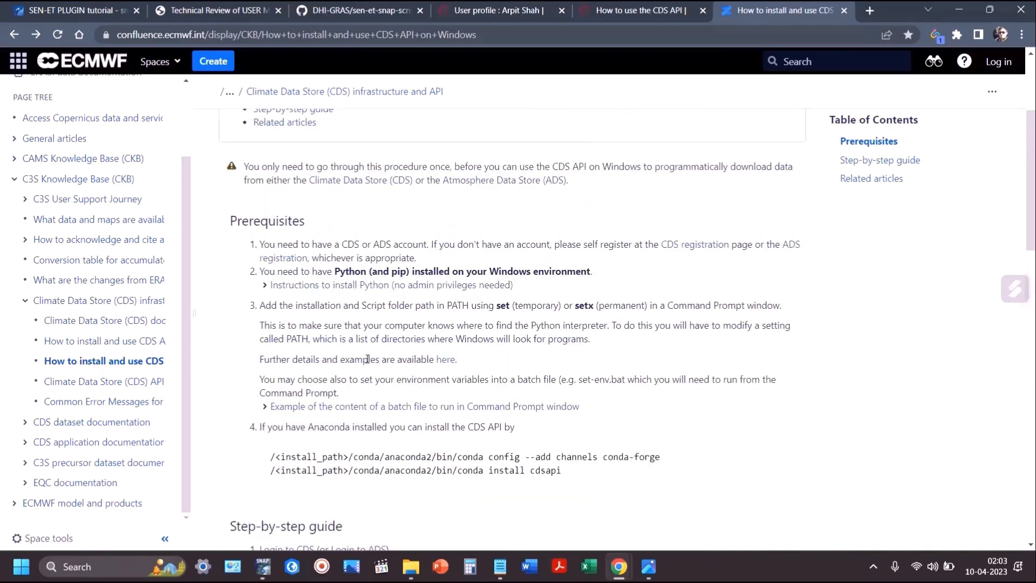
{"action": "scroll", "coordinate": [367, 359], "scroll_direction": "down", "scroll_amount": 8}
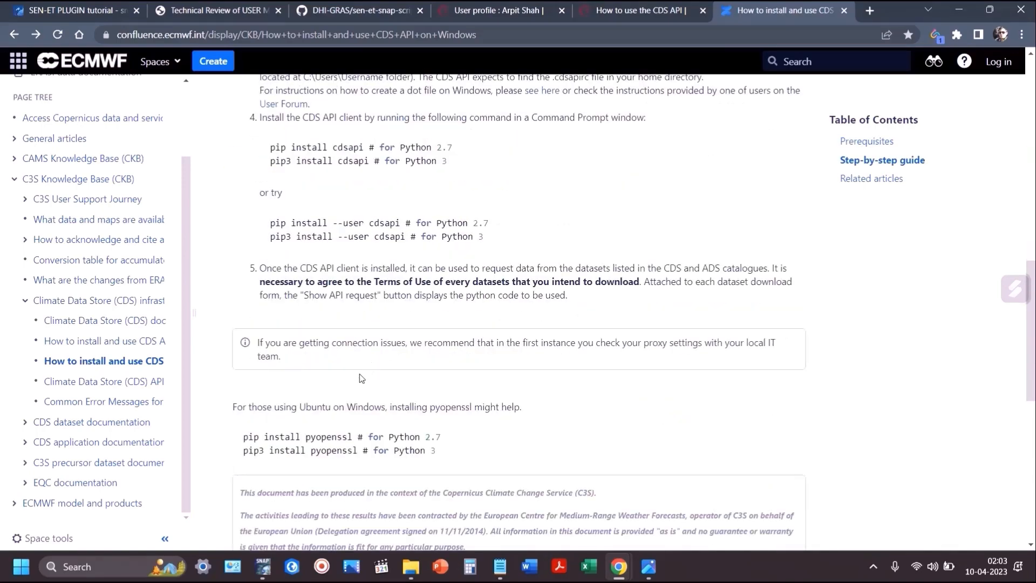
{"action": "scroll", "coordinate": [384, 413], "scroll_direction": "down", "scroll_amount": 4}
{"action": "scroll", "coordinate": [385, 413], "scroll_direction": "up", "scroll_amount": 3}
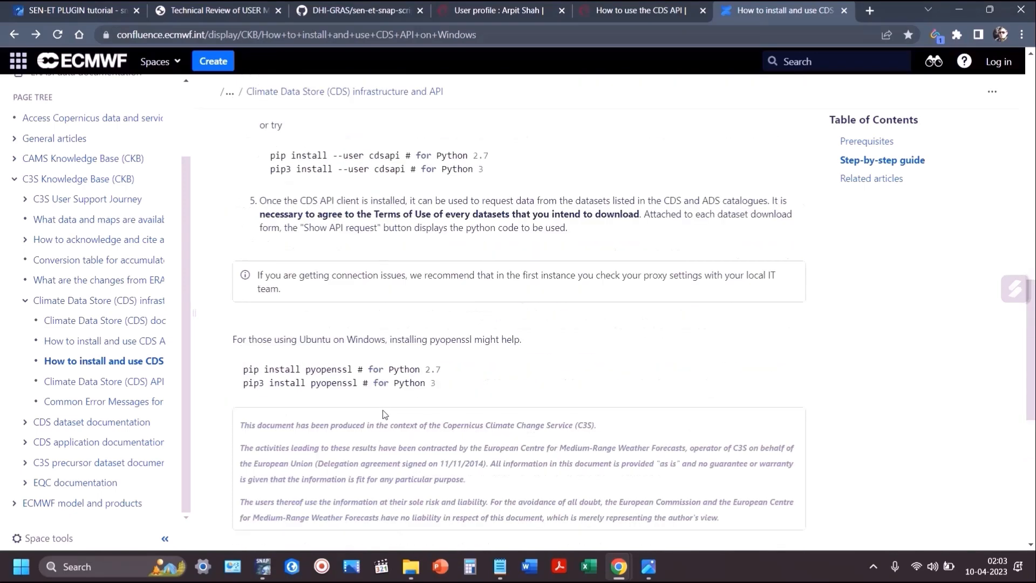
Step: Browse in File Explorer to the user profile folder under C:\Users and look for the .cdsapirc file
{"action": "scroll", "coordinate": [384, 414], "scroll_direction": "down", "scroll_amount": 1}
{"action": "key", "text": "super"}
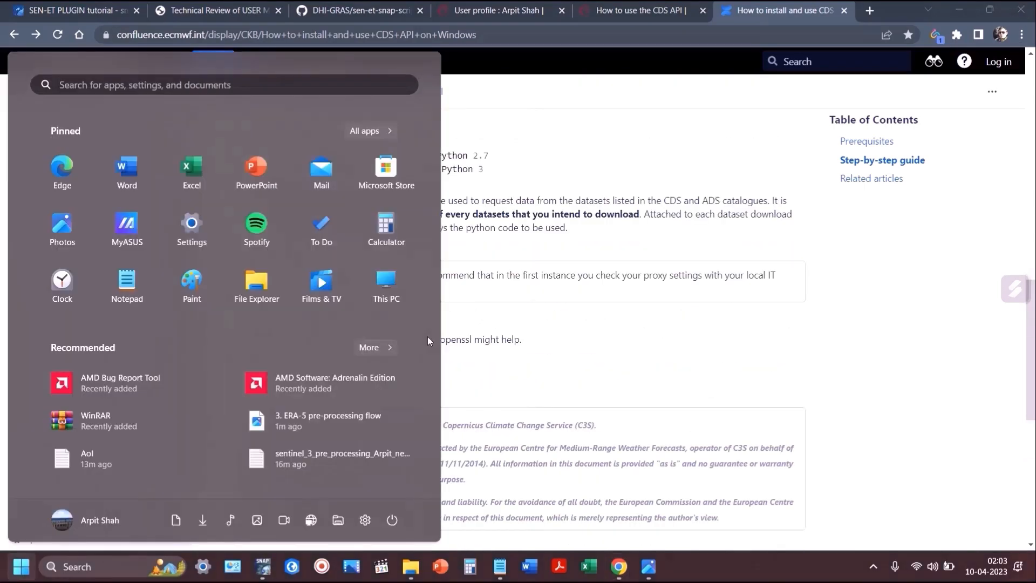
{"action": "key", "text": "super"}
{"action": "key", "text": "super+e"}
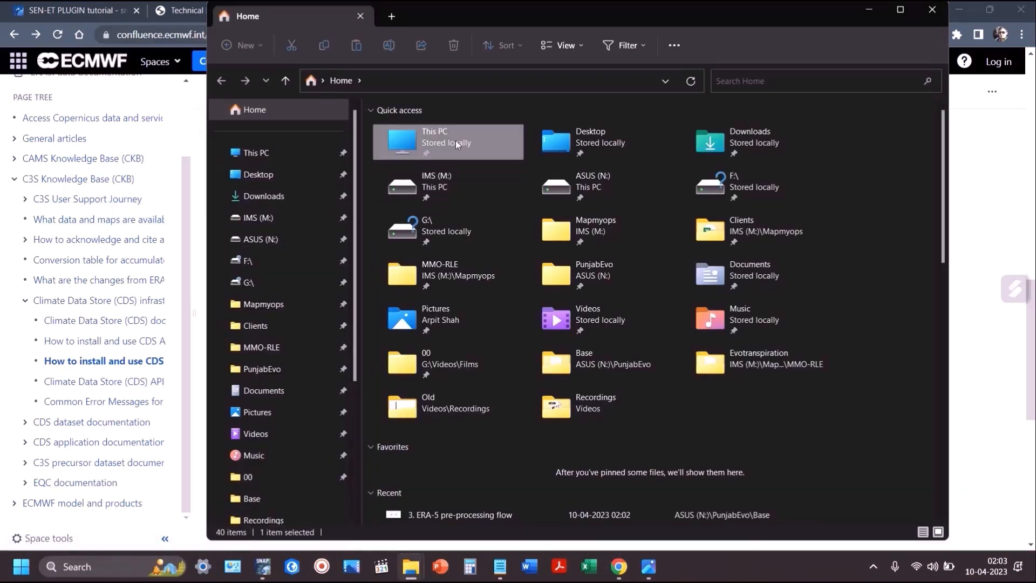
{"action": "double_click", "coordinate": [453, 135]}
{"action": "double_click", "coordinate": [403, 134]}
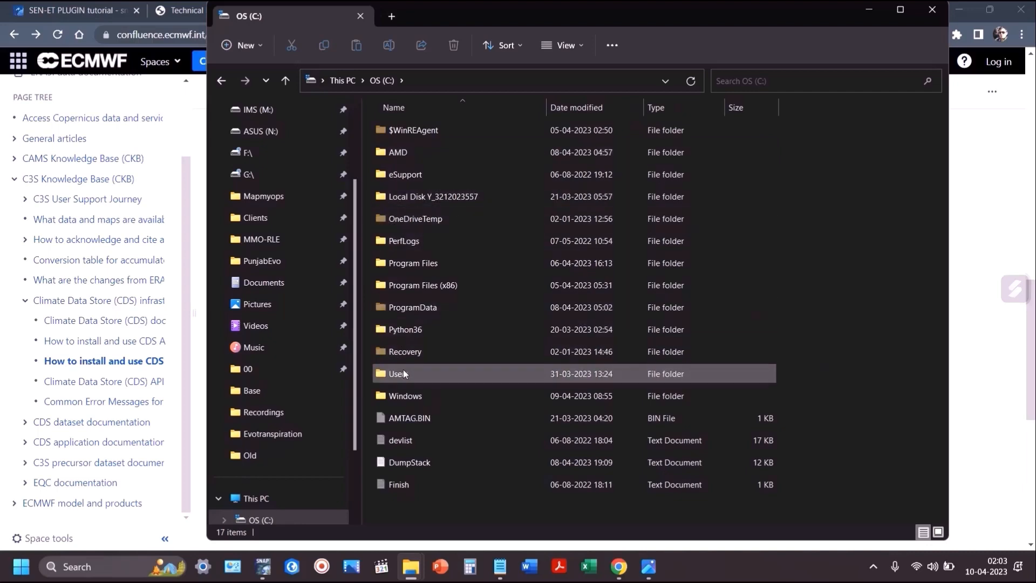
{"action": "left_click", "coordinate": [404, 372]}
{"action": "double_click", "coordinate": [403, 372]}
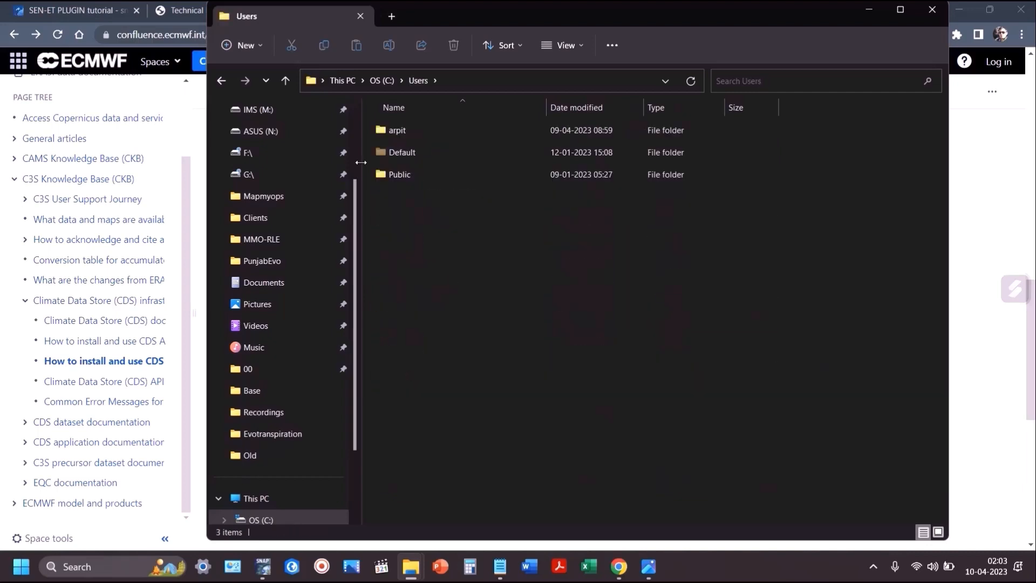
{"action": "double_click", "coordinate": [407, 131]}
{"action": "scroll", "coordinate": [443, 317], "scroll_direction": "down", "scroll_amount": 3}
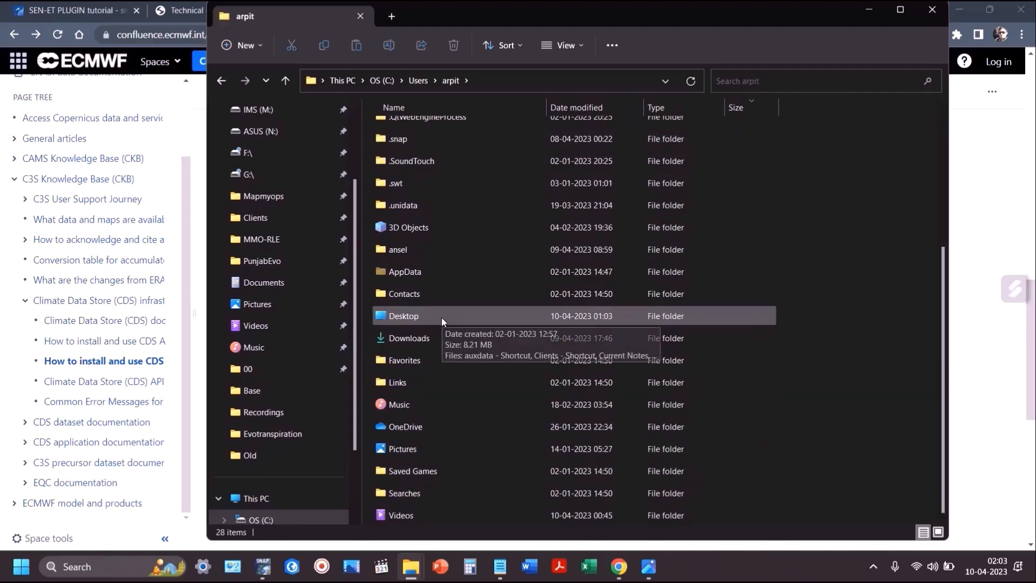
{"action": "scroll", "coordinate": [441, 319], "scroll_direction": "up", "scroll_amount": 3}
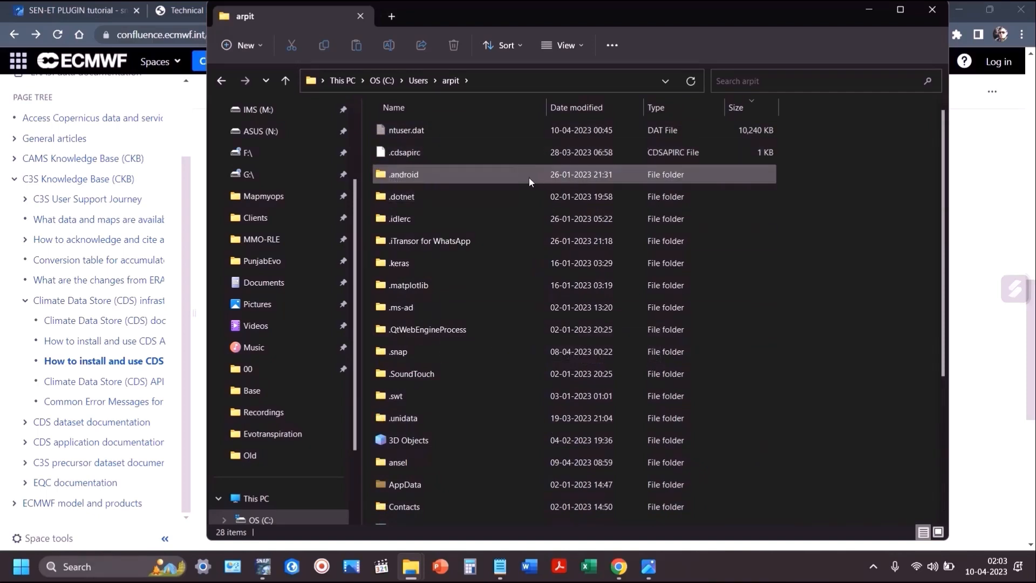
Step: Switch to the Base folder window and view the CDSA-PIRC image with the instructions for creating the .cdsapirc file
{"action": "key", "text": "alt+Tab"}
{"action": "key", "text": "alt+Tab"}
{"action": "key", "text": "alt+Tab"}
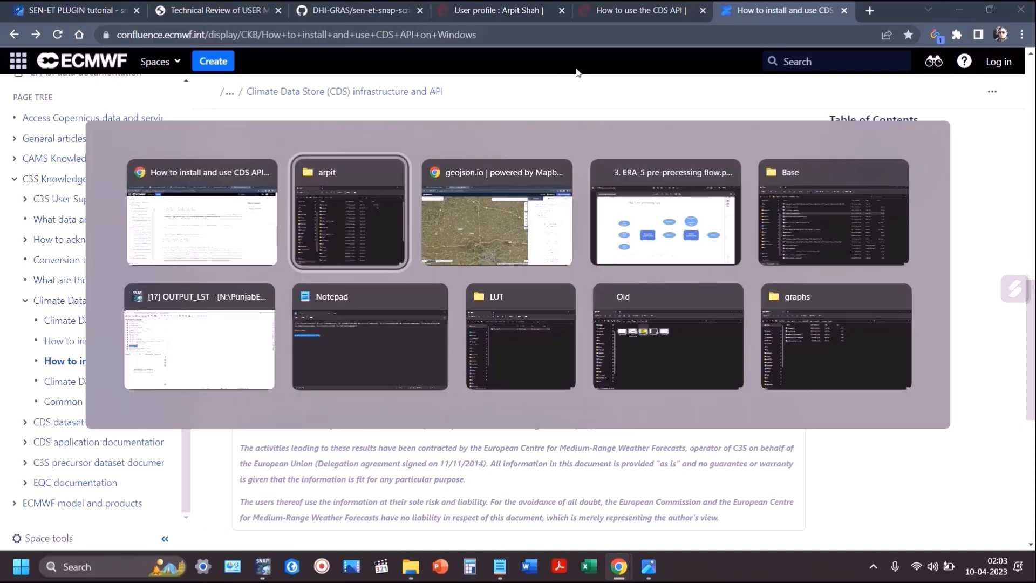
{"action": "key", "text": "alt+Tab"}
{"action": "key", "text": "alt+Tab"}
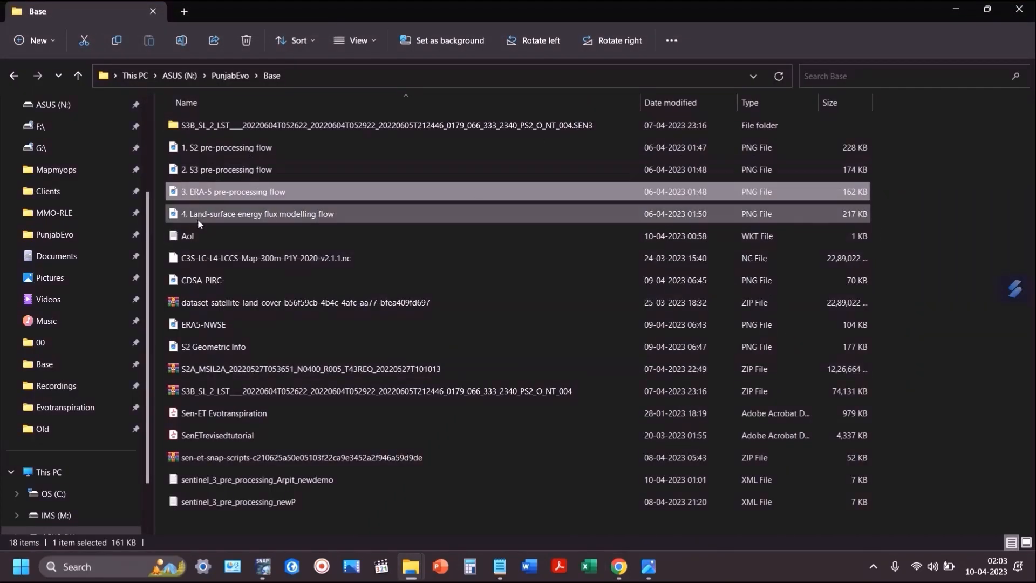
{"action": "double_click", "coordinate": [208, 281]}
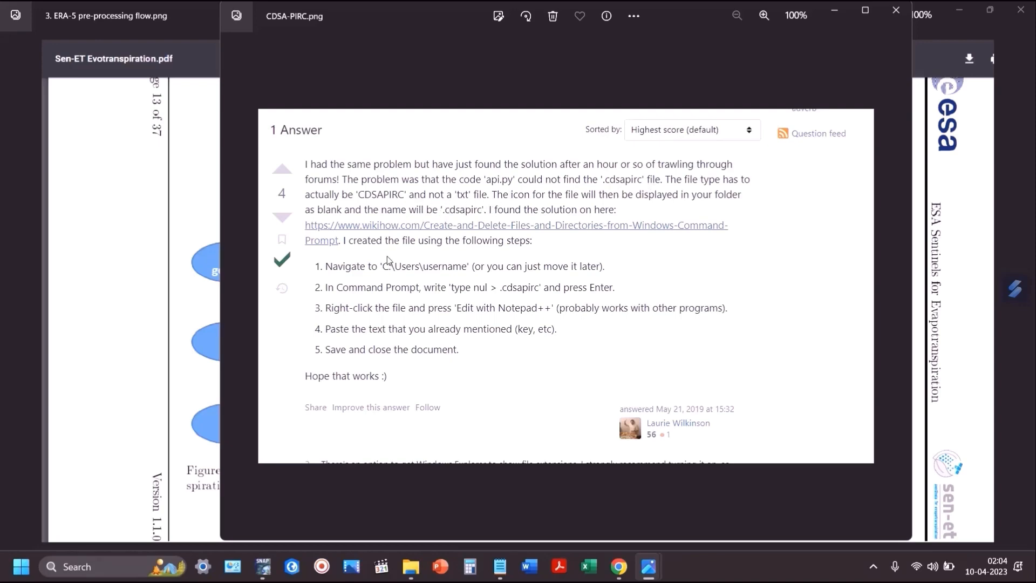
Step: Compare the .cdsapirc creation steps in the CDSA-PIRC image with the user profile folder, and close the image
{"action": "key", "text": "alt+Tab"}
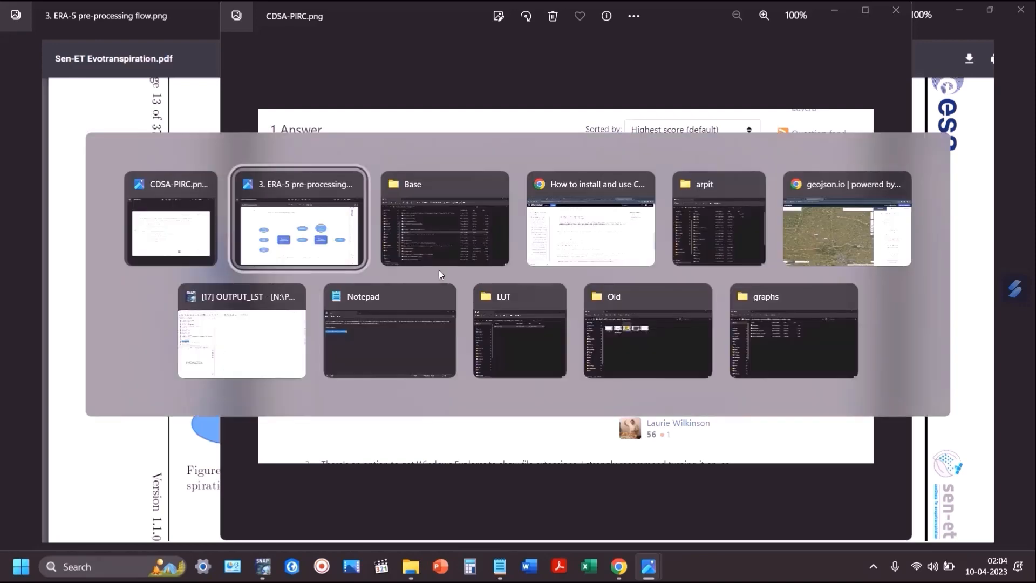
{"action": "key", "text": "Tab"}
{"action": "key", "text": "alt+Tab"}
{"action": "key", "text": "Tab"}
{"action": "key", "text": "Tab"}
{"action": "key", "text": "Tab"}
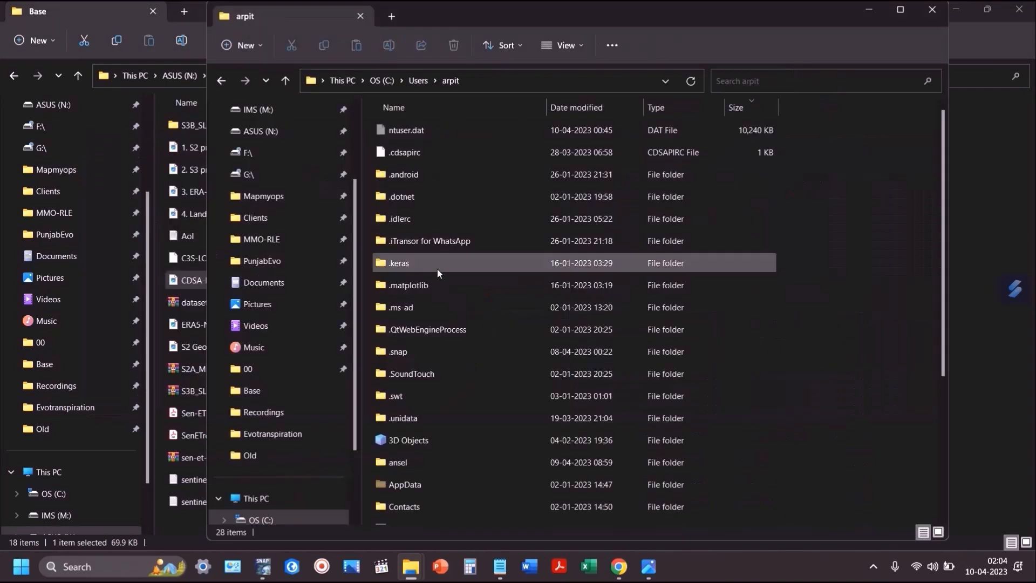
{"action": "key", "text": "alt+Tab"}
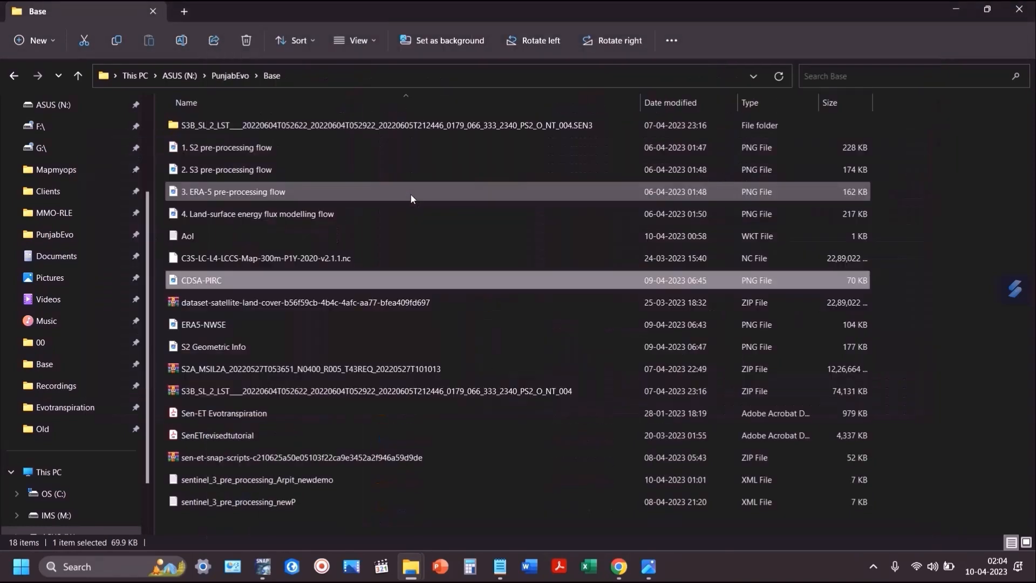
{"action": "key", "text": "alt+Tab"}
{"action": "key", "text": "Tab"}
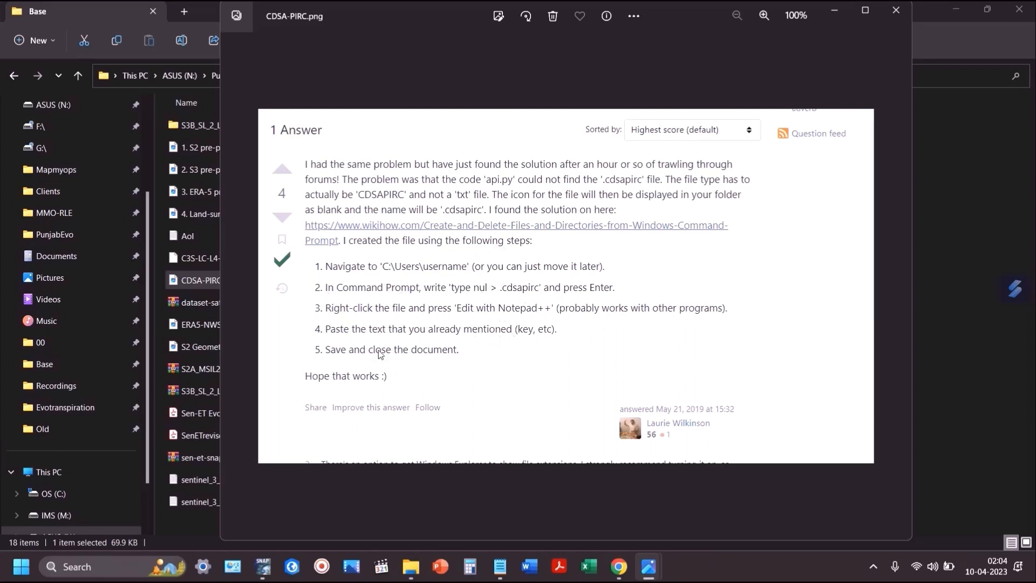
{"action": "left_click", "coordinate": [895, 16]}
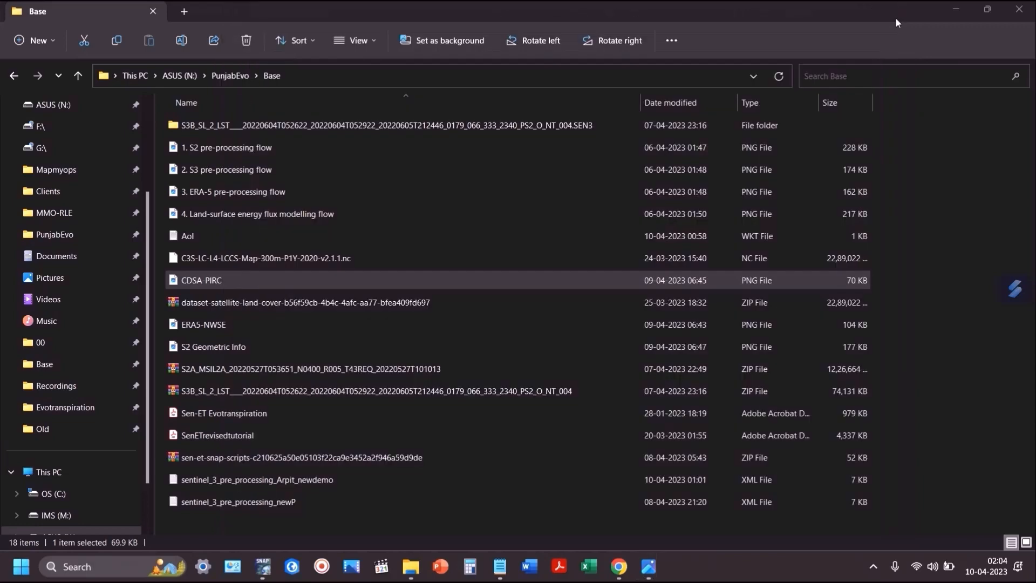
Step: Check the user profile folder for the .cdsapirc file and close that folder window
{"action": "key", "text": "alt+Tab"}
{"action": "scroll", "coordinate": [393, 459], "scroll_direction": "down", "scroll_amount": 4}
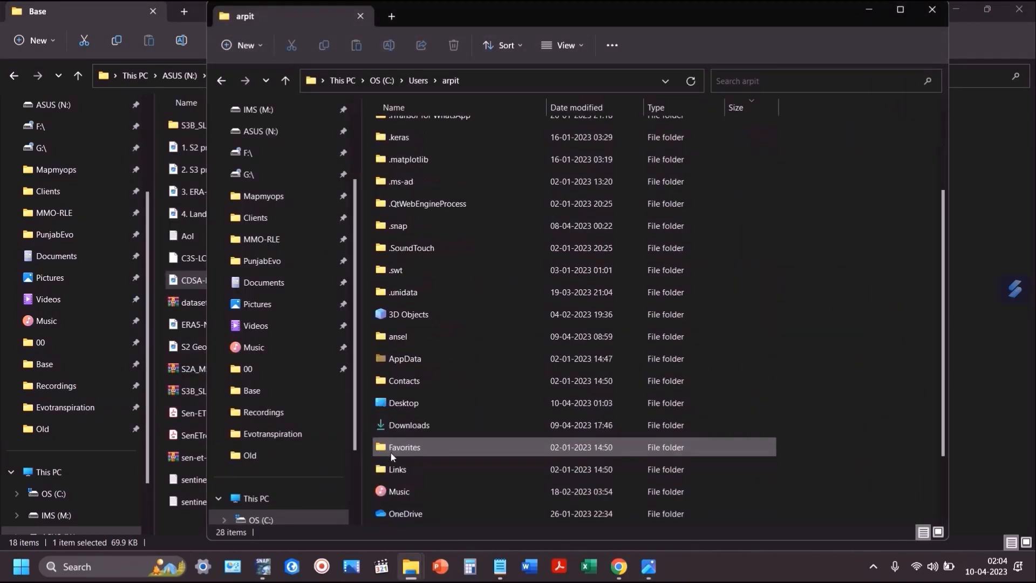
{"action": "scroll", "coordinate": [395, 462], "scroll_direction": "up", "scroll_amount": 4}
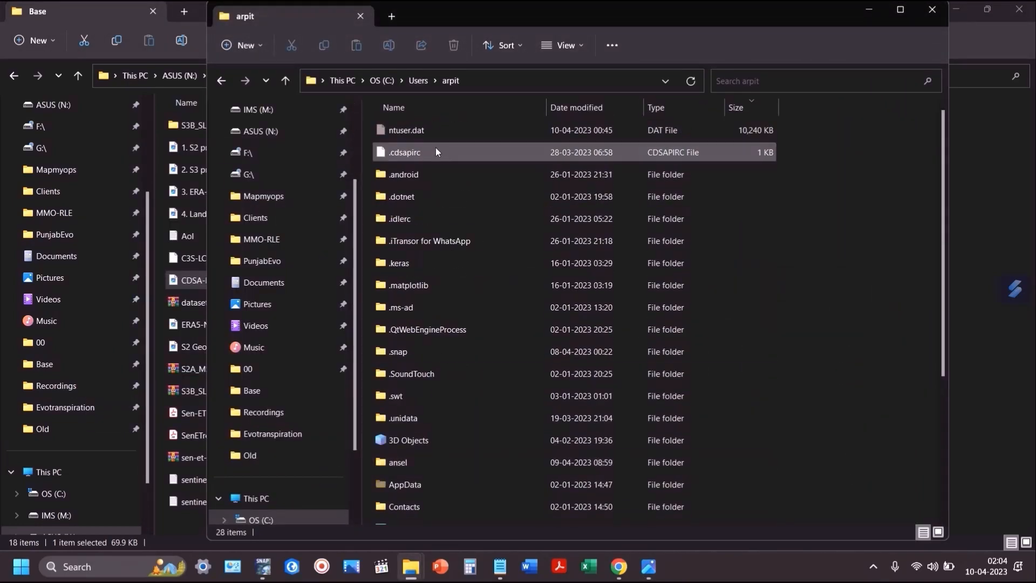
{"action": "left_click", "coordinate": [933, 10]}
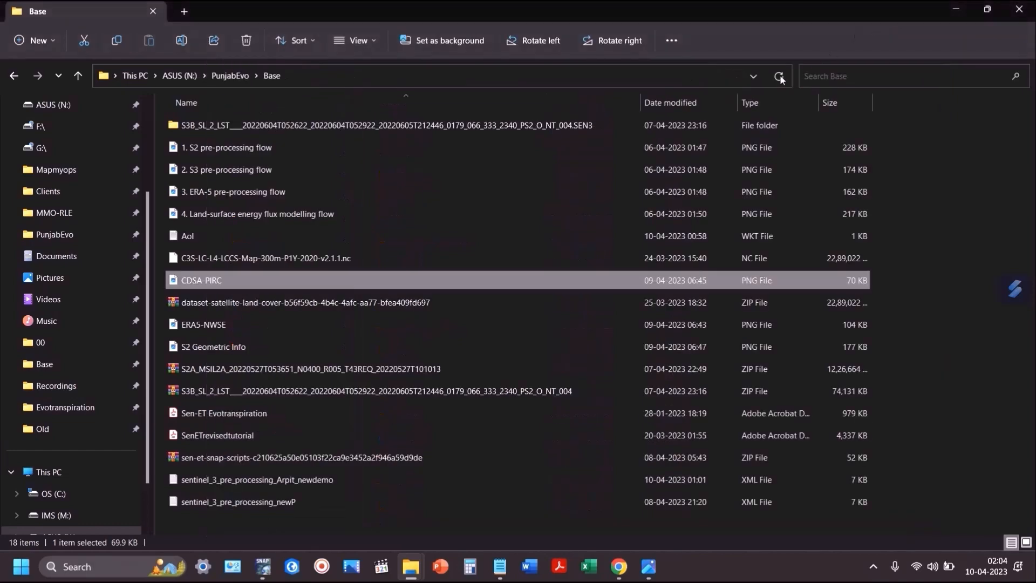
Step: Examine the ERA-5 pre-processing flow diagram and switch to the SNAP window
{"action": "key", "text": "alt+Tab"}
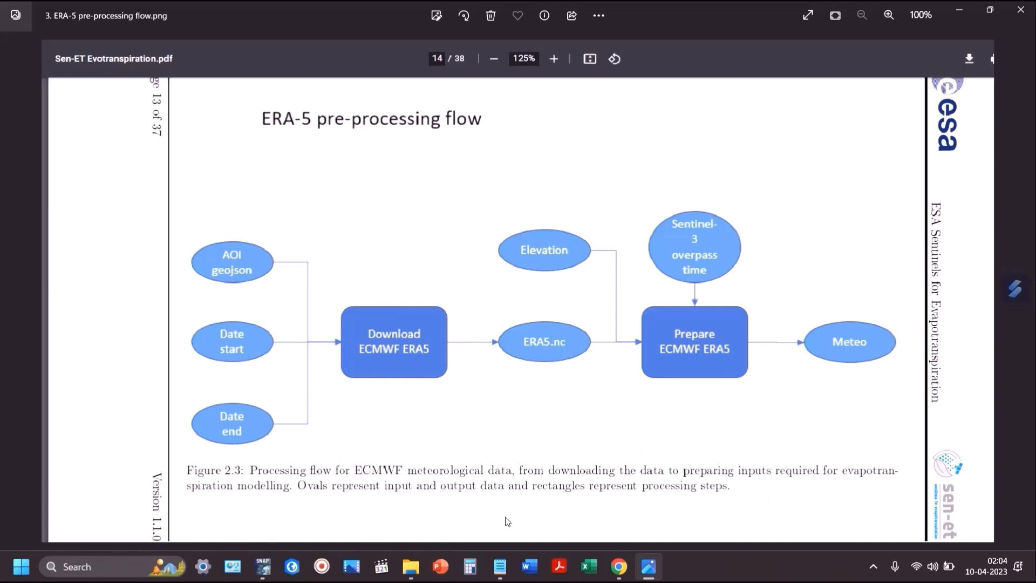
{"action": "key", "text": "alt+Tab"}
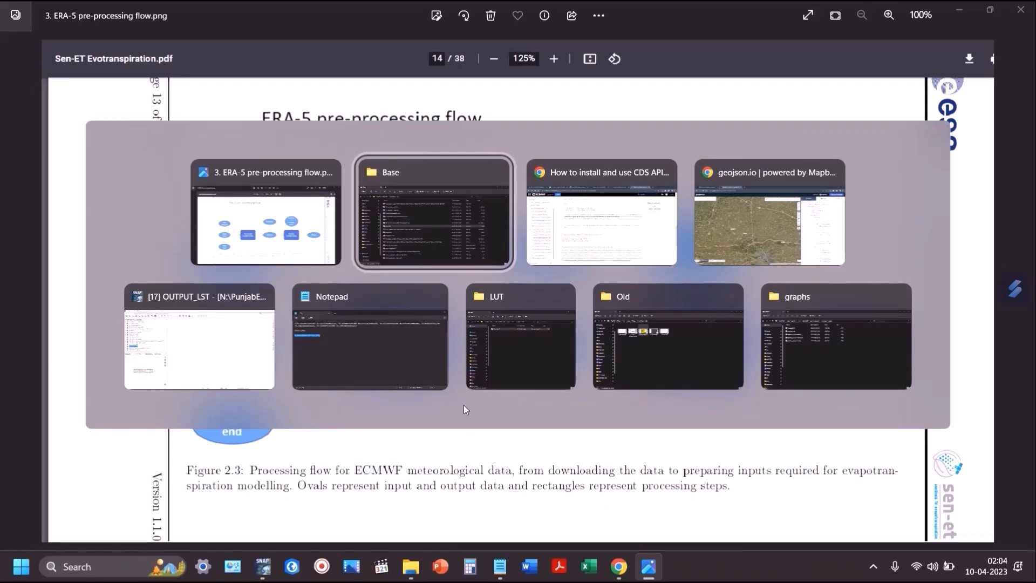
{"action": "key", "text": "alt+Tab"}
{"action": "key", "text": "alt+Tab"}
{"action": "key", "text": "alt+Tab"}
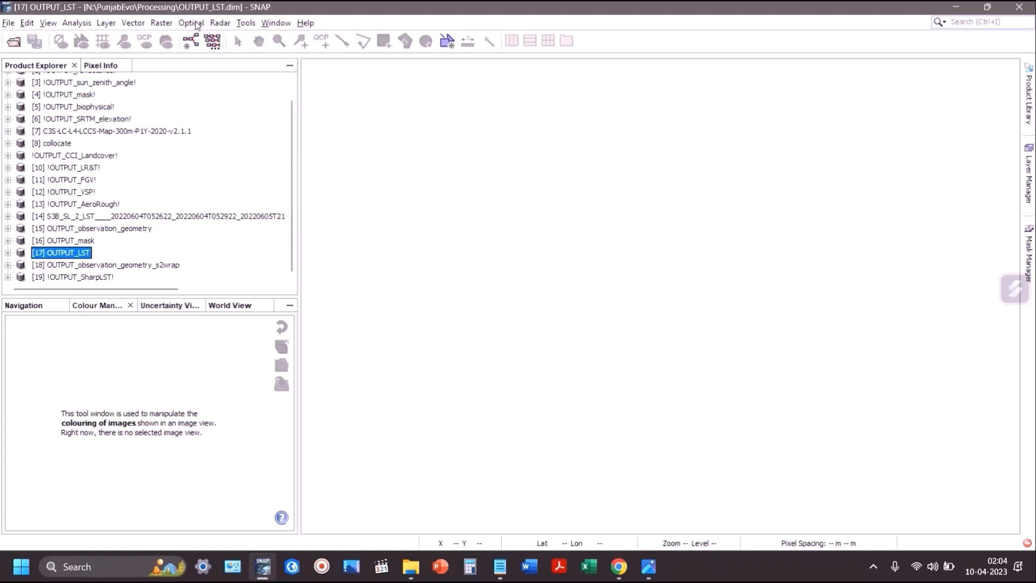
Step: Set up the SEN-ET ERA5 download's target product as ECMWF_ERA5_Punjab, saved as BEAM-DIMAP in N:\PunjabEvo\Processing using the folder path noted in Notepad
{"action": "left_click", "coordinate": [196, 25]}
{"action": "mouse_move", "coordinate": [264, 97]}
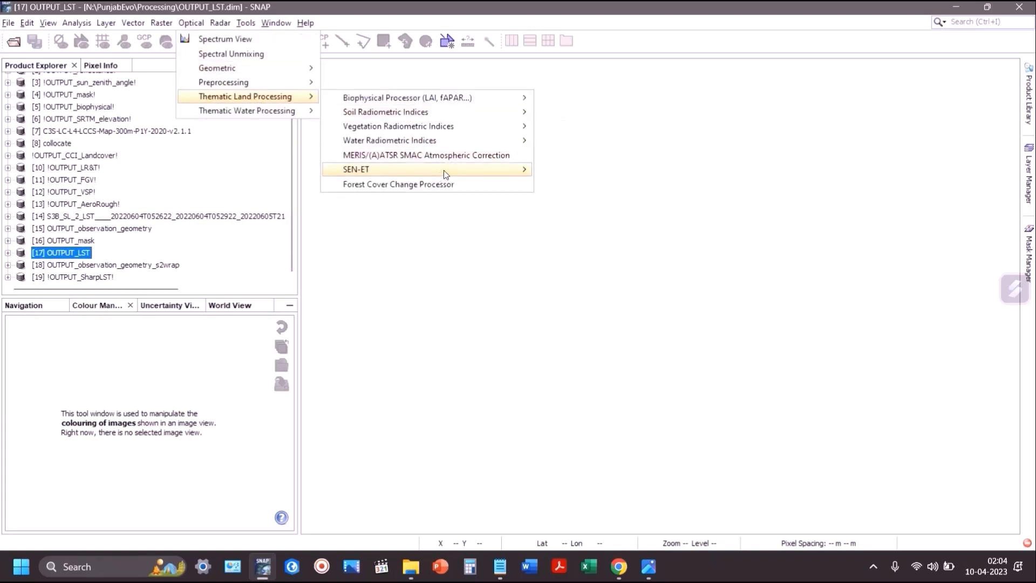
{"action": "mouse_move", "coordinate": [446, 170]}
{"action": "left_click", "coordinate": [631, 175]}
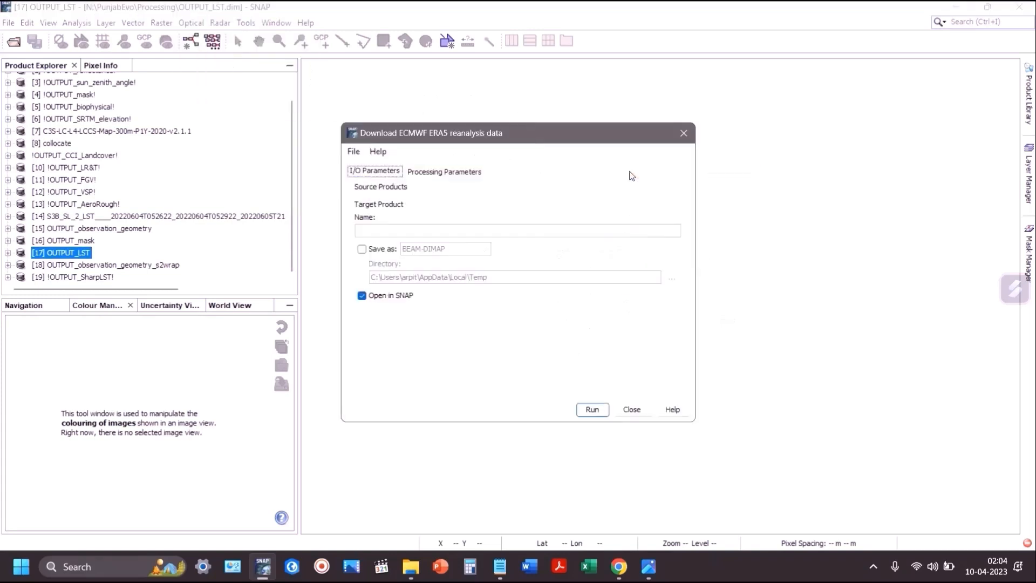
{"action": "left_click", "coordinate": [388, 230]}
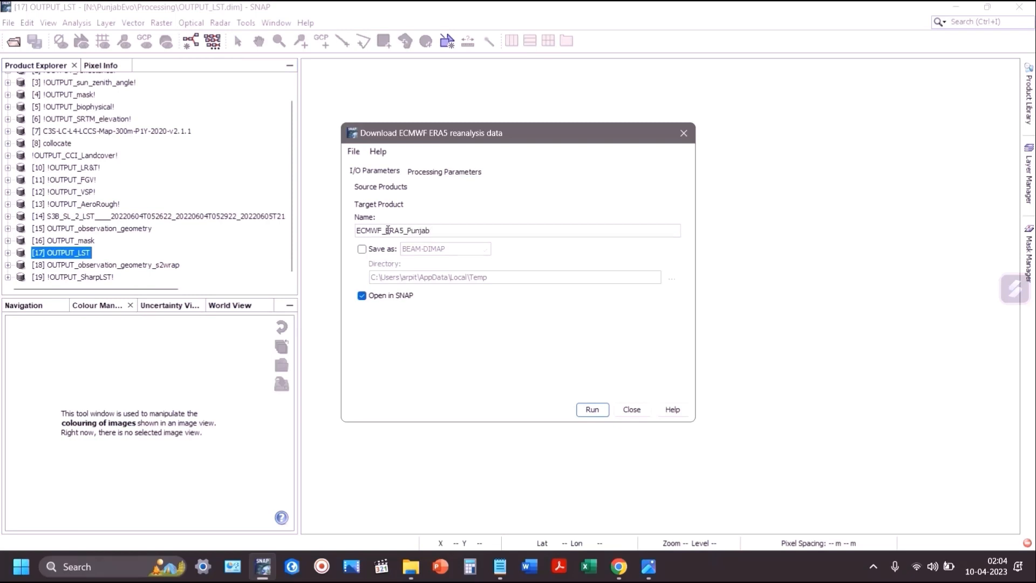
{"action": "key", "text": "alt+Tab"}
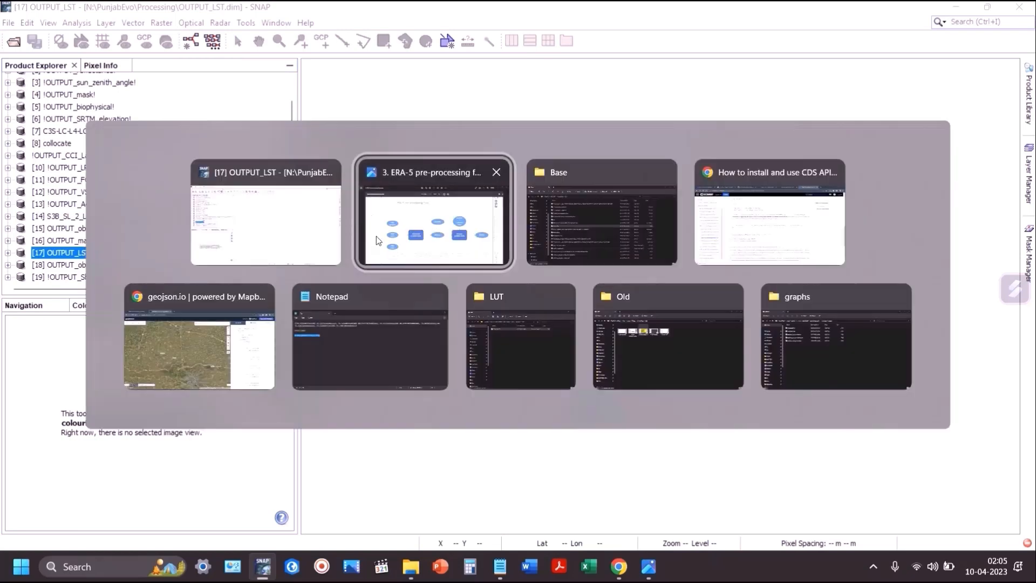
{"action": "key", "text": "alt+Tab"}
{"action": "key", "text": "alt+Tab"}
{"action": "key", "text": "alt+Tab"}
{"action": "key", "text": "alt+Tab"}
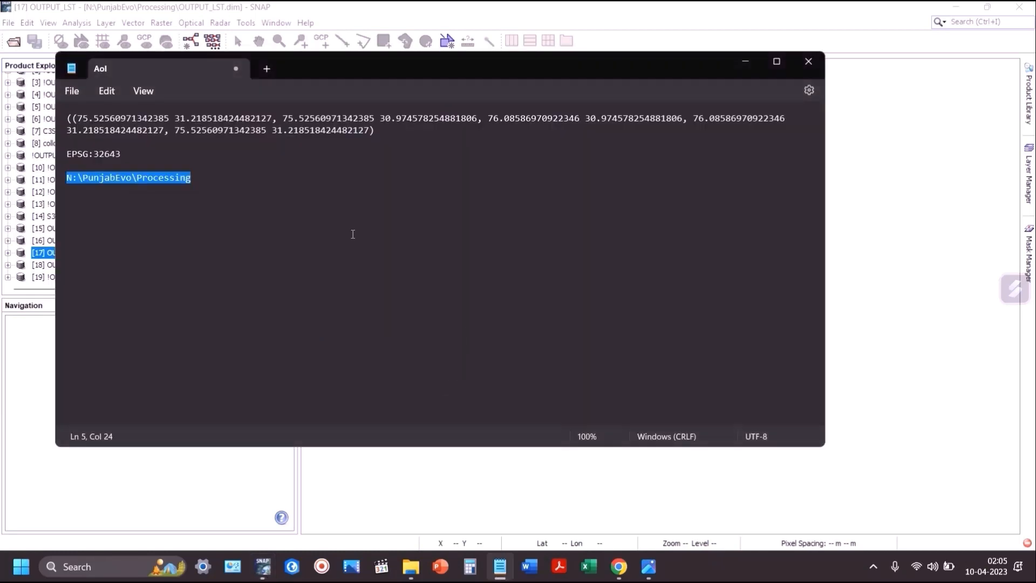
{"action": "key", "text": "alt+Tab"}
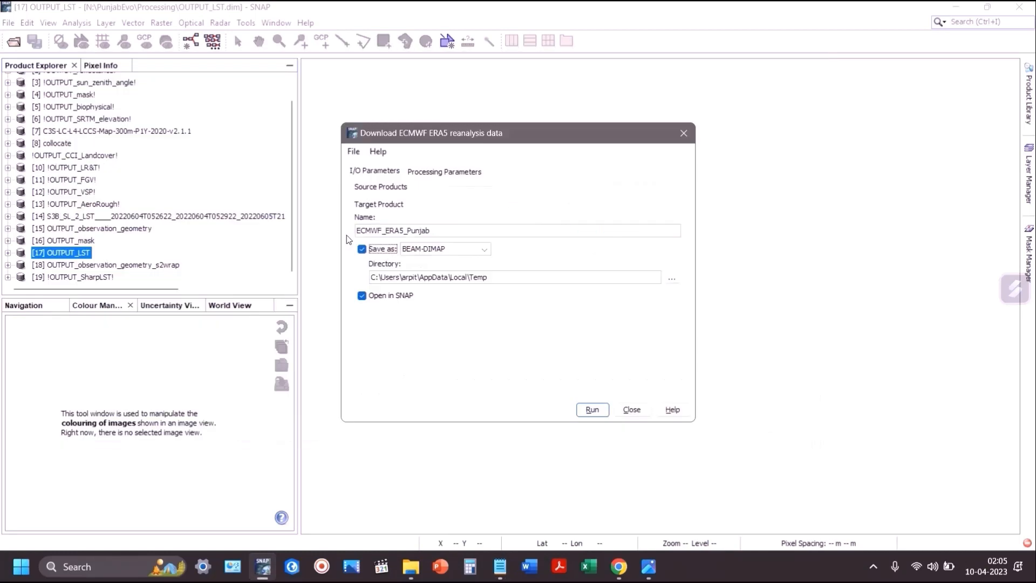
{"action": "triple_click", "coordinate": [444, 276]}
{"action": "type", "text": "N:\\PunjabEvo\\Processing"}
Step: Enable the execution output display in the ERA5 download's processing parameters, enlarging the dialog for review before closing it without running
{"action": "left_click", "coordinate": [441, 172]}
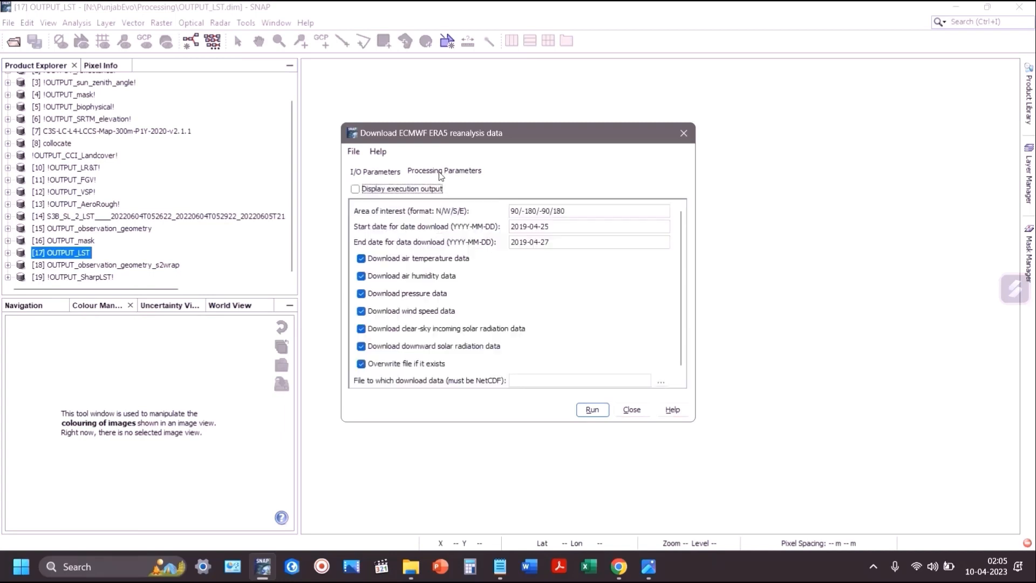
{"action": "left_click", "coordinate": [390, 190]}
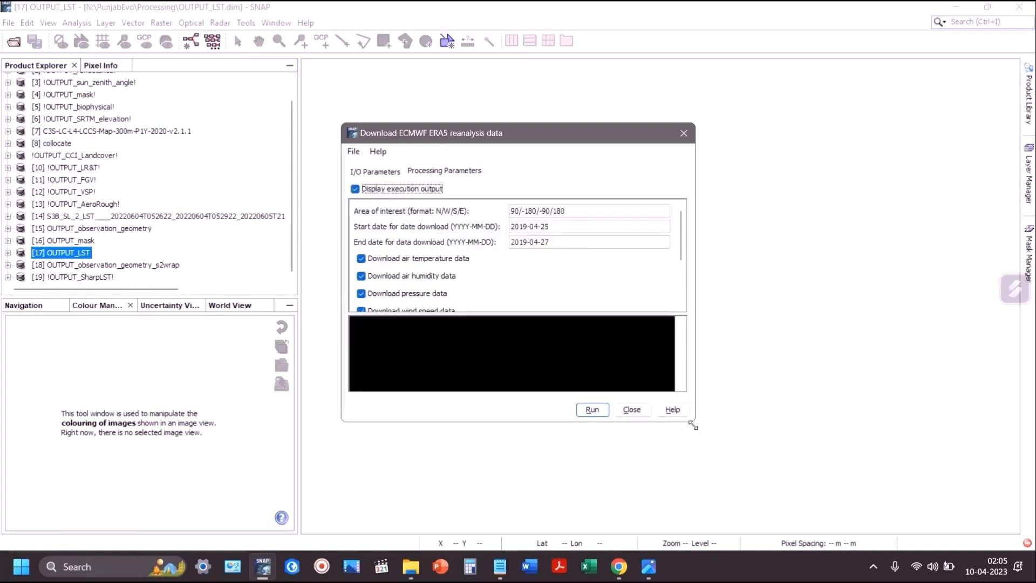
{"action": "left_click_drag", "start_coordinate": [696, 422], "coordinate": [977, 483]}
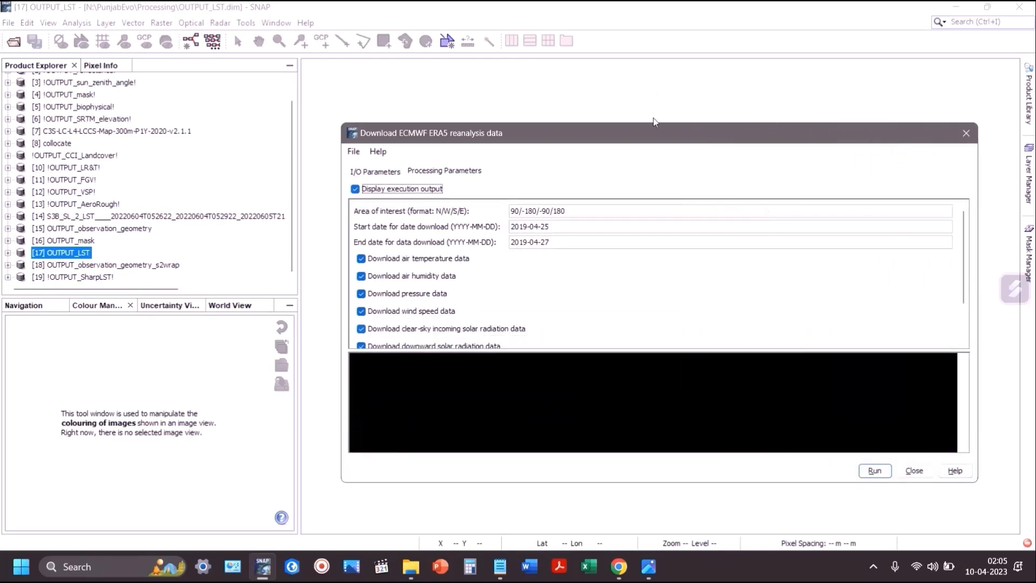
{"action": "left_click_drag", "start_coordinate": [654, 126], "coordinate": [655, 60]}
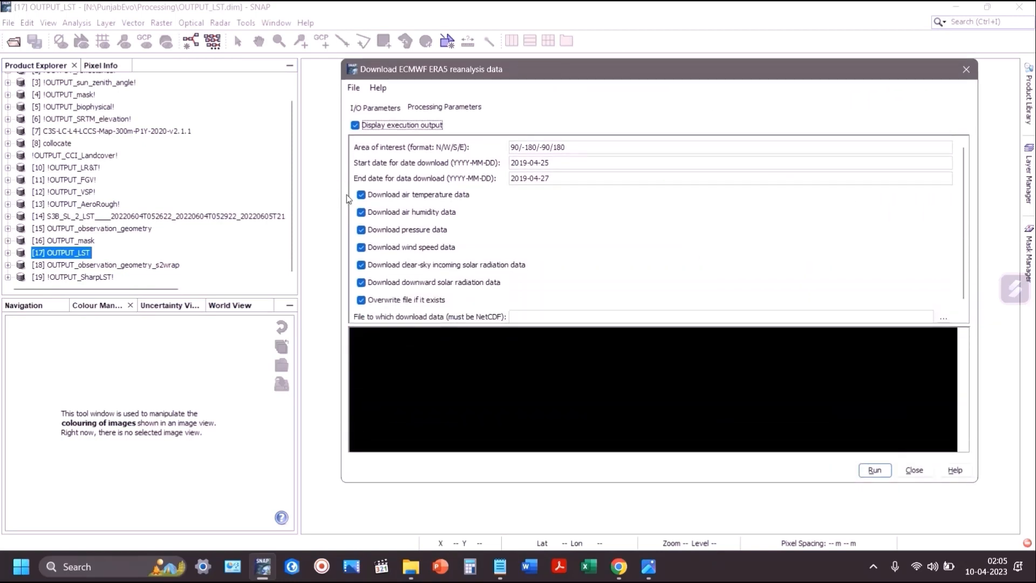
{"action": "left_click_drag", "start_coordinate": [339, 195], "coordinate": [269, 195]}
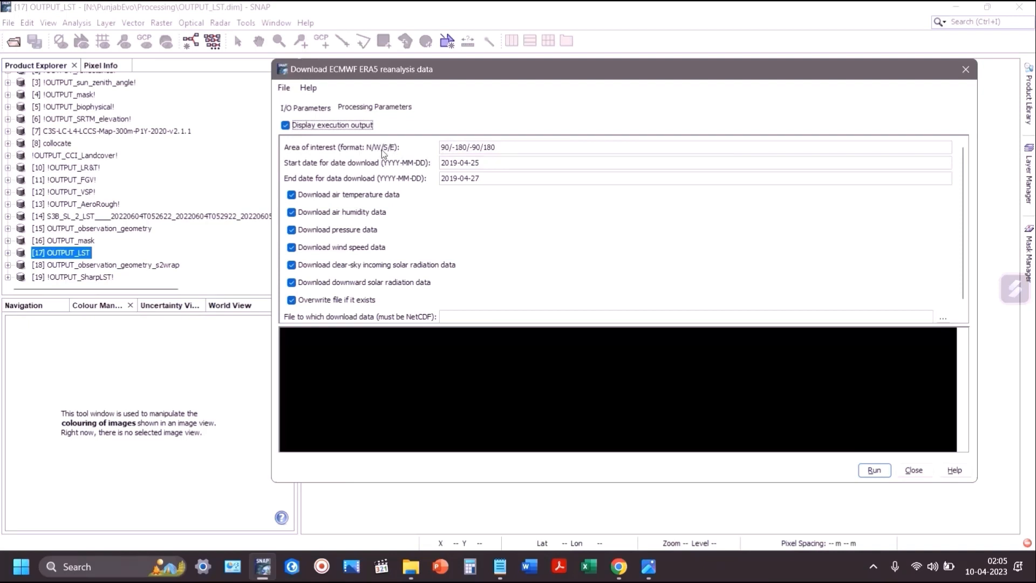
{"action": "left_click", "coordinate": [965, 69]}
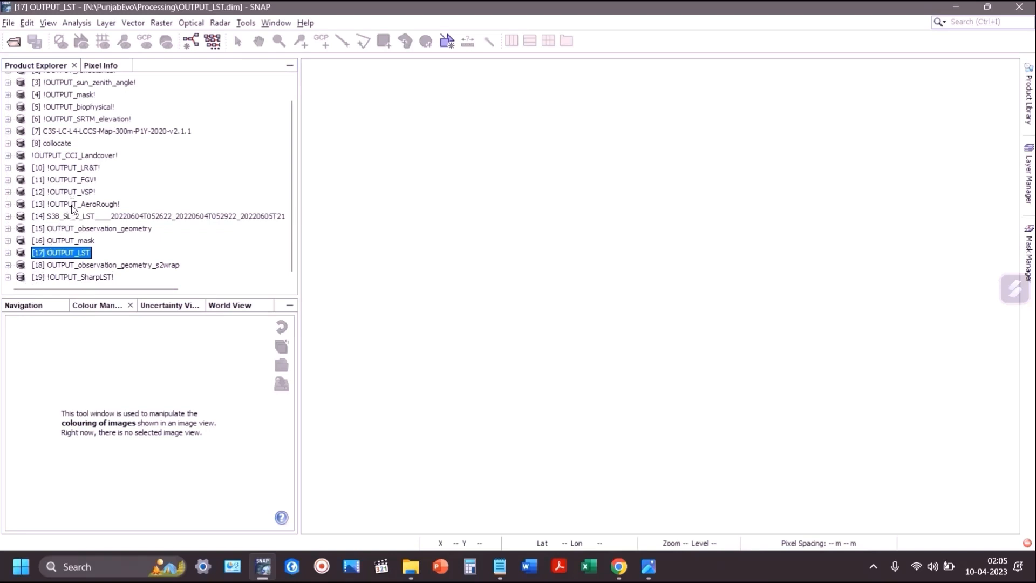
Step: View the opened products' footprints over the Punjab area on the world map
{"action": "left_click", "coordinate": [37, 306]}
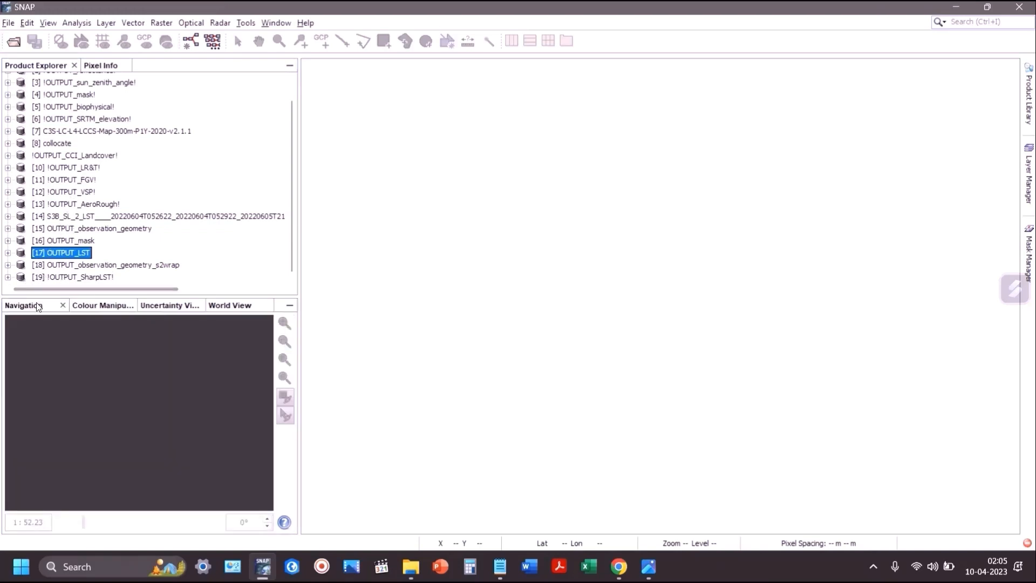
{"action": "left_click", "coordinate": [218, 305]}
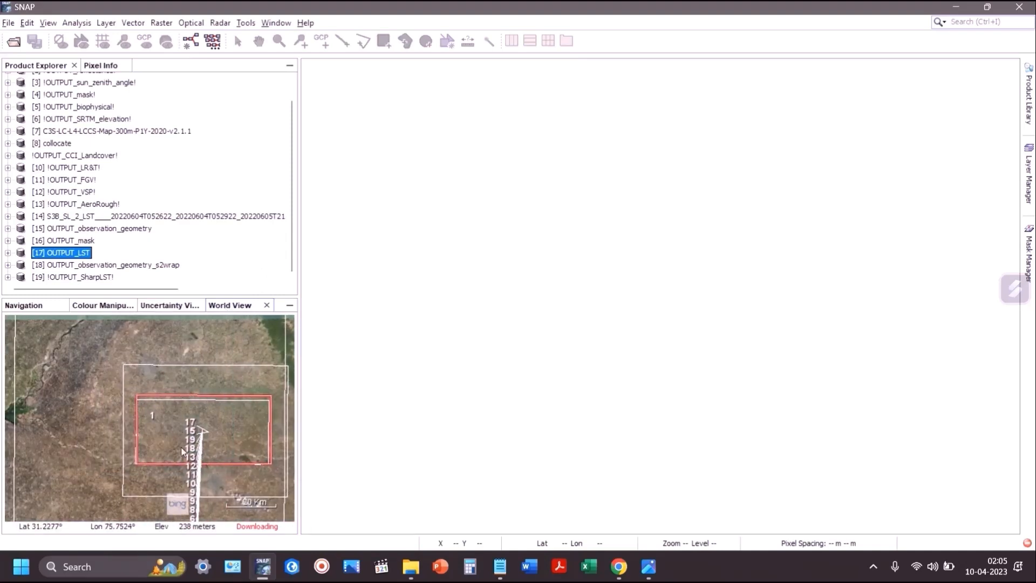
{"action": "scroll", "coordinate": [215, 412], "scroll_direction": "down", "scroll_amount": 3}
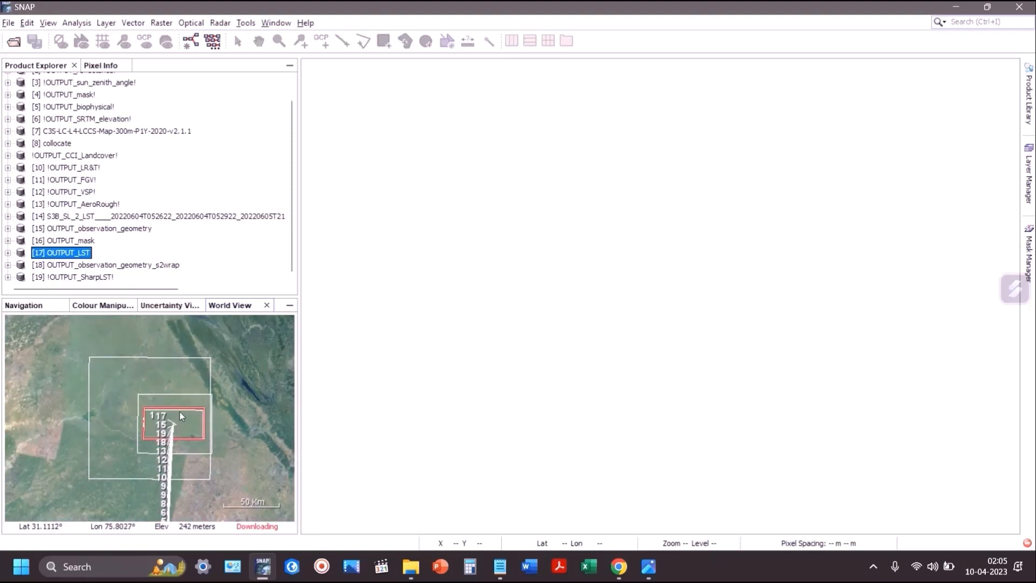
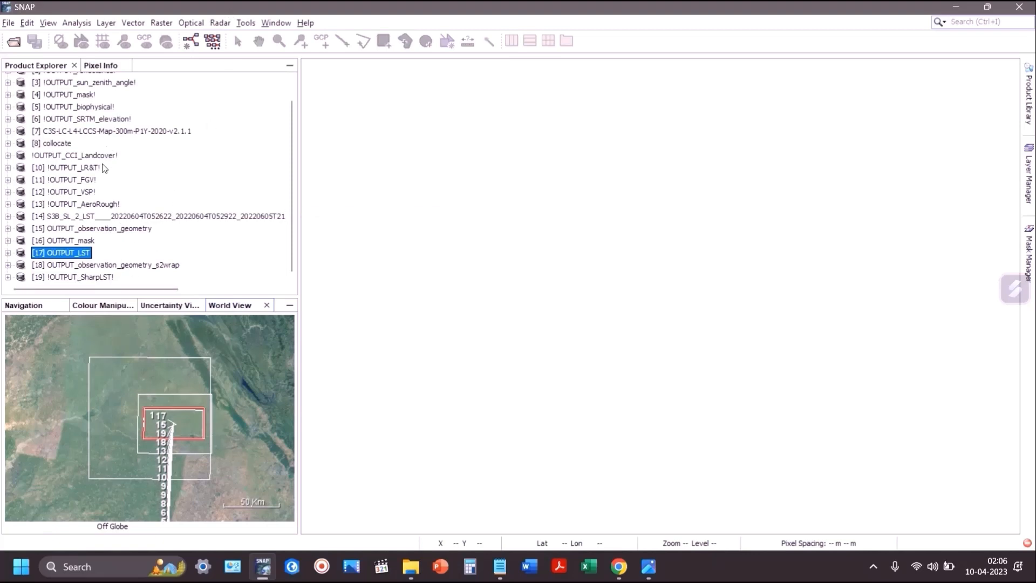
Step: Set up a SEN-ET ERA5 reanalysis download with target product ECMWF_ERA5_Punjab, saved as BEAM-DIMAP in the N:\PunjabEvo\Processing folder noted in Notepad
{"action": "left_click", "coordinate": [199, 23]}
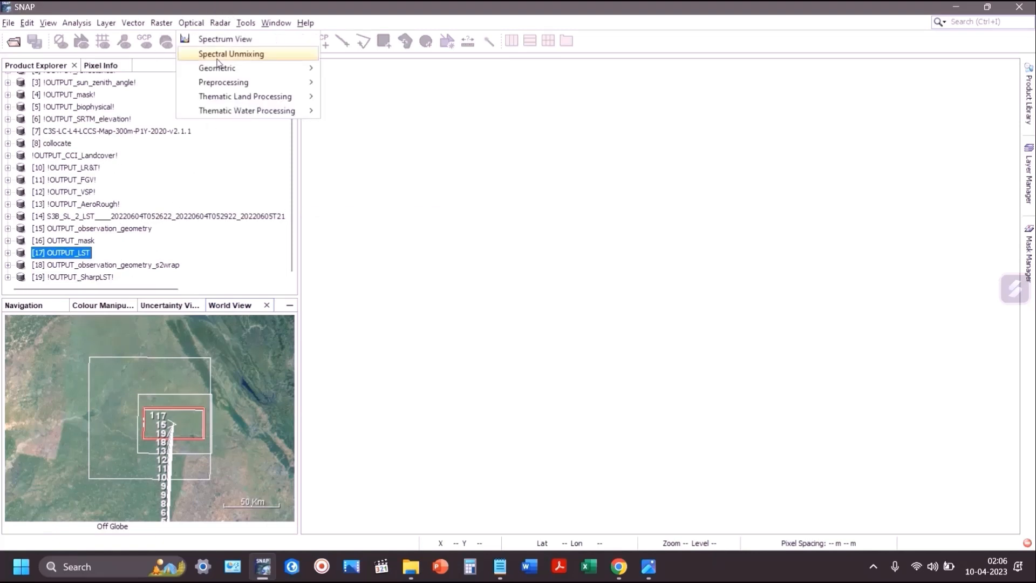
{"action": "mouse_move", "coordinate": [254, 97]}
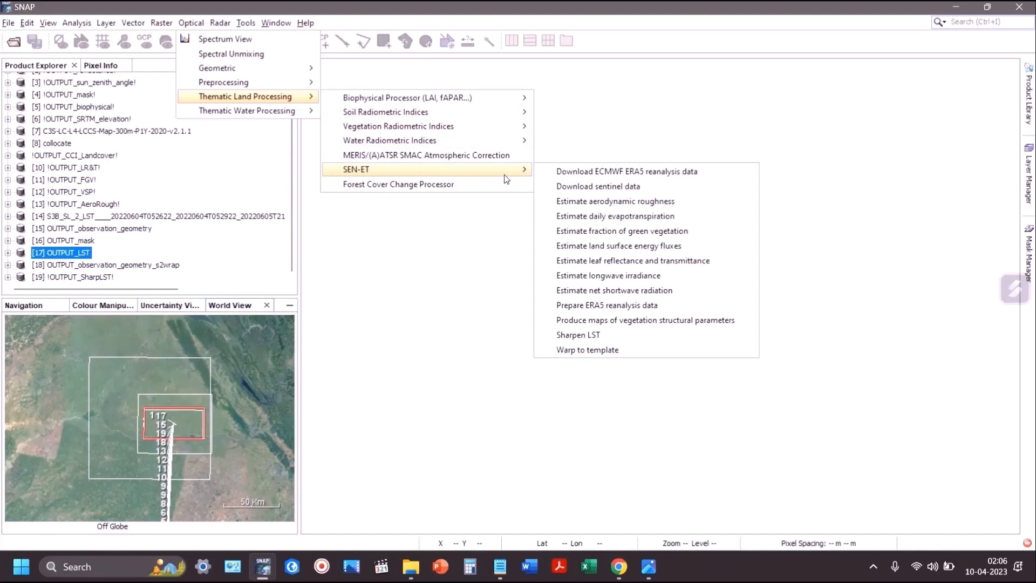
{"action": "left_click", "coordinate": [552, 171]}
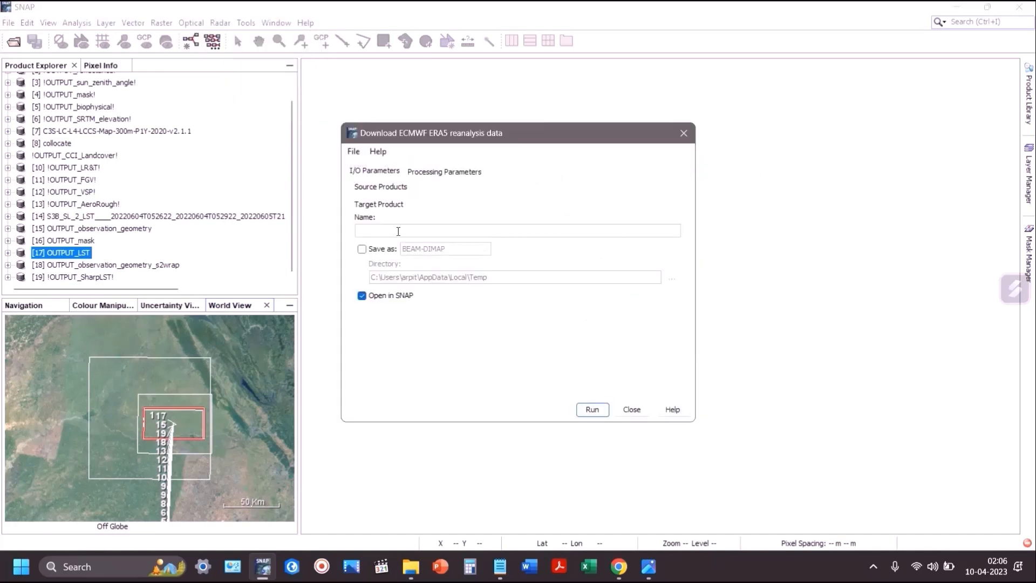
{"action": "type", "text": "ECMWF_ERA5_Punjab"}
{"action": "key", "text": "alt+Tab"}
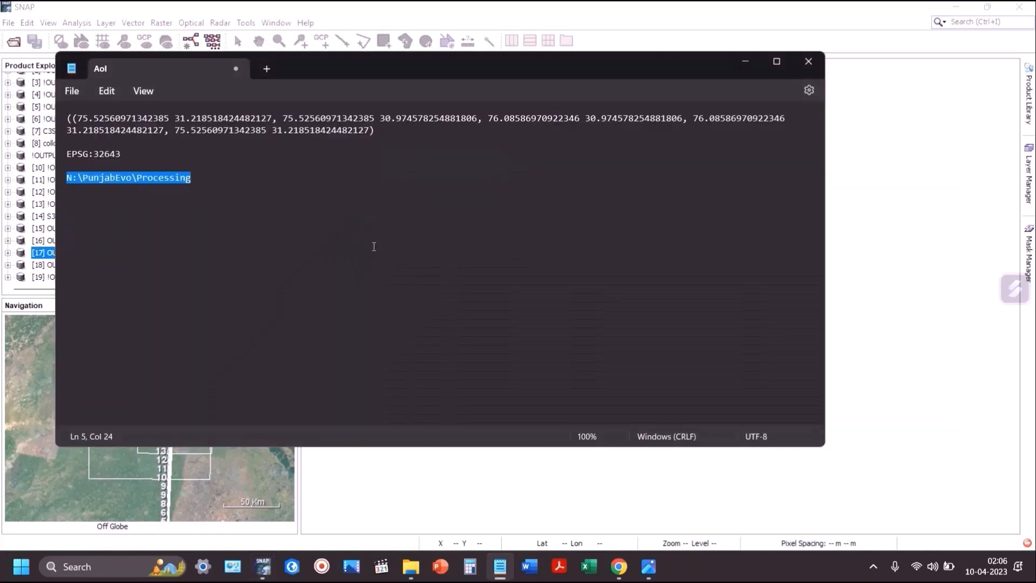
{"action": "key", "text": "ctrl+c"}
{"action": "key", "text": "alt+Tab"}
{"action": "triple_click", "coordinate": [425, 277]}
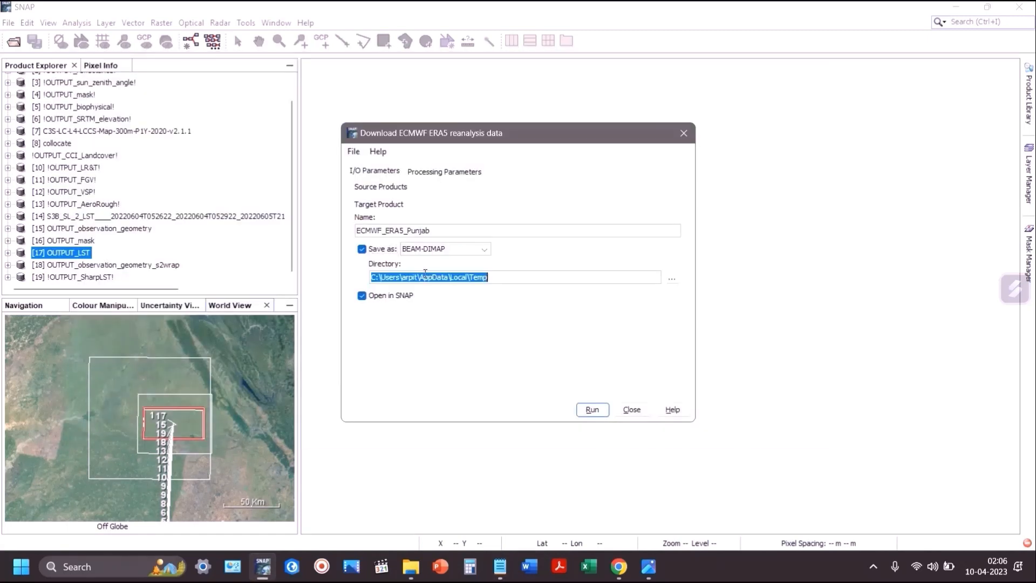
{"action": "key", "text": "ctrl+v"}
Step: Enable the execution output display in the ERA5 download's processing parameters, then enlarge and reposition the dialog
{"action": "left_click", "coordinate": [433, 173]}
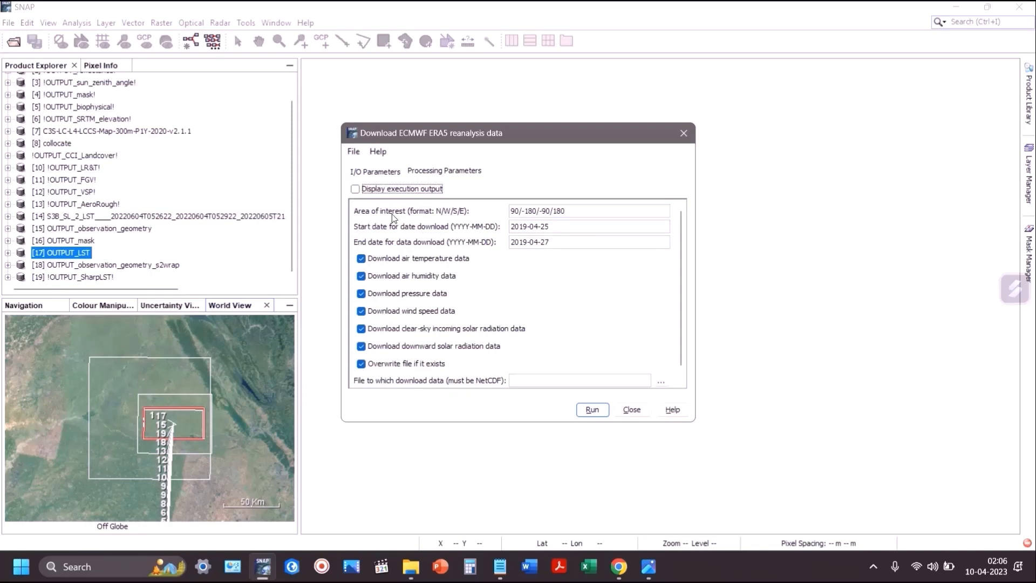
{"action": "left_click", "coordinate": [406, 189]}
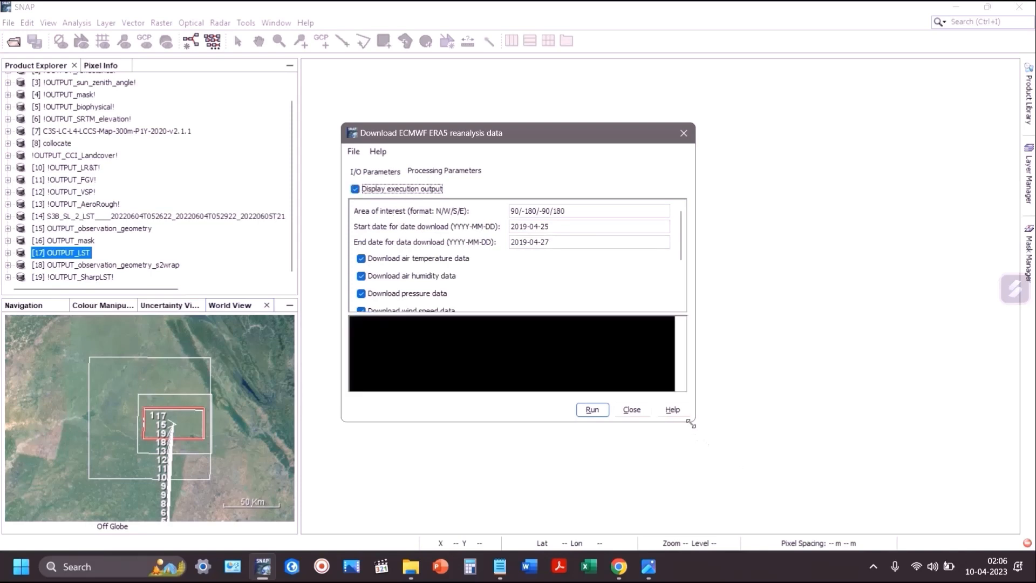
{"action": "left_click_drag", "start_coordinate": [694, 421], "coordinate": [996, 508]}
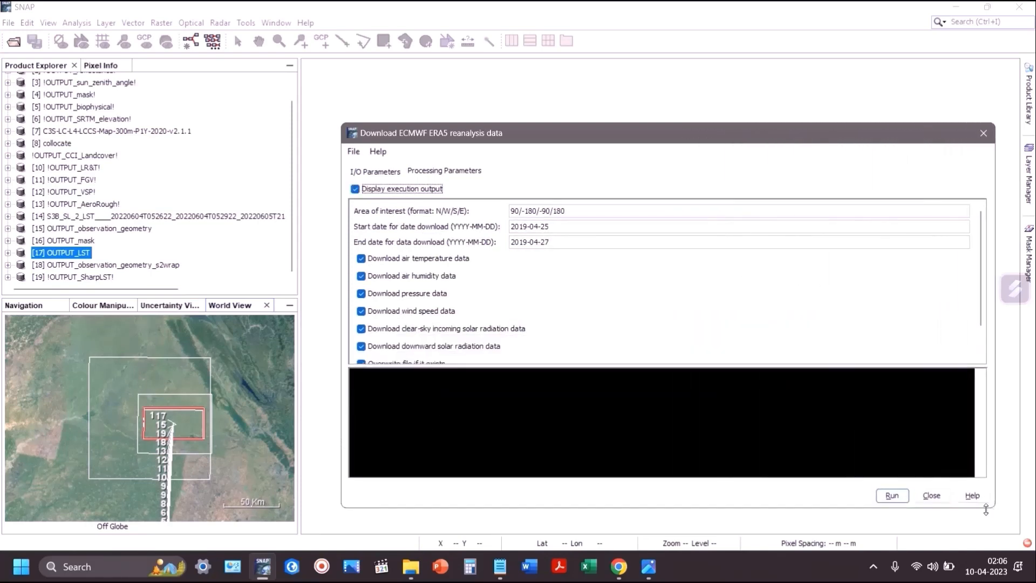
{"action": "left_click_drag", "start_coordinate": [722, 133], "coordinate": [630, 100]}
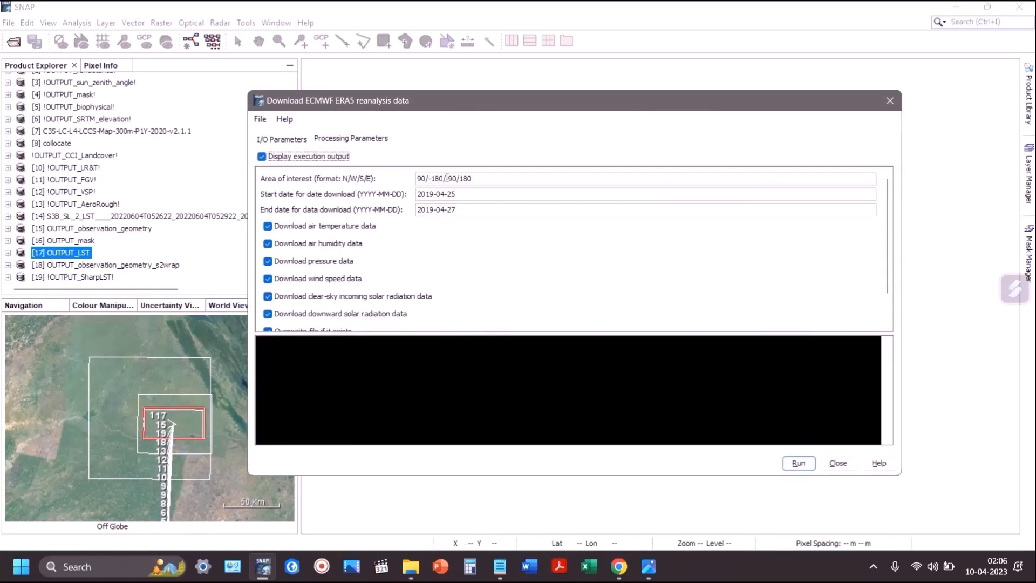
Step: Consult the ERA5-NWSE reference image for the area of interest and download dates, and return to the SNAP download dialog
{"action": "left_click", "coordinate": [219, 231]}
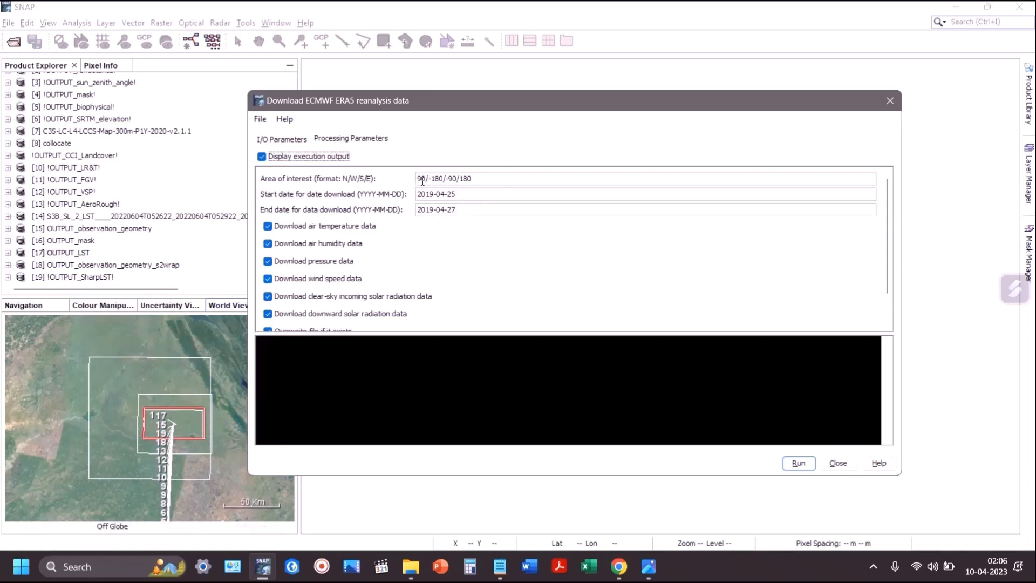
{"action": "key", "text": "alt+Tab"}
{"action": "key", "text": "alt+Tab"}
{"action": "key", "text": "alt+Tab"}
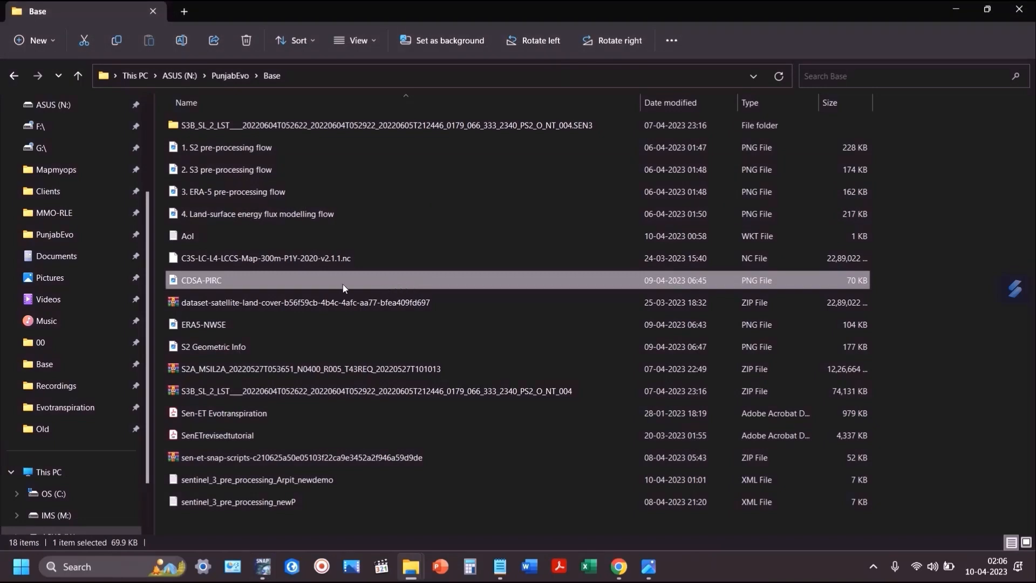
{"action": "key", "text": "alt+Tab"}
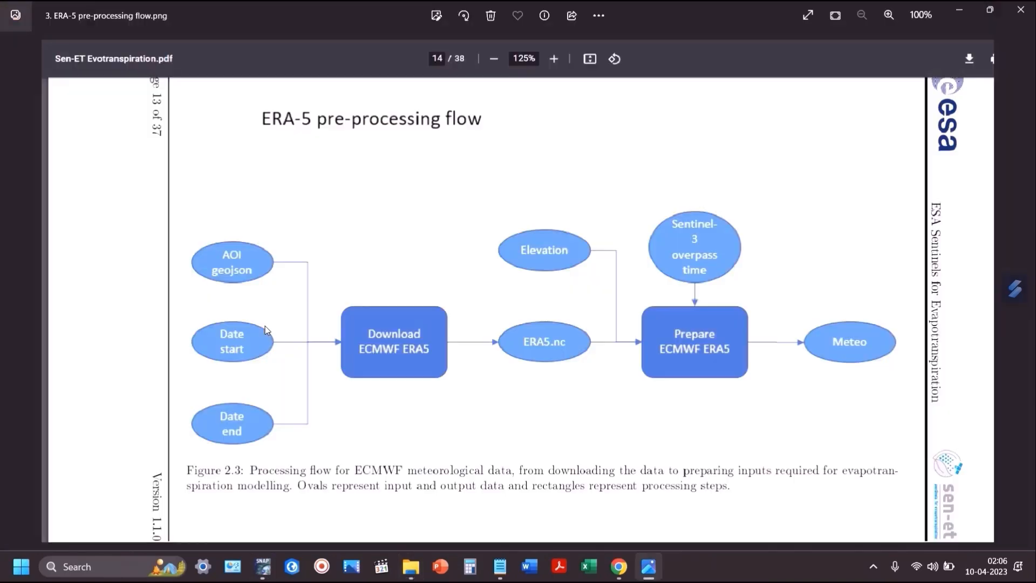
{"action": "key", "text": "alt+Tab"}
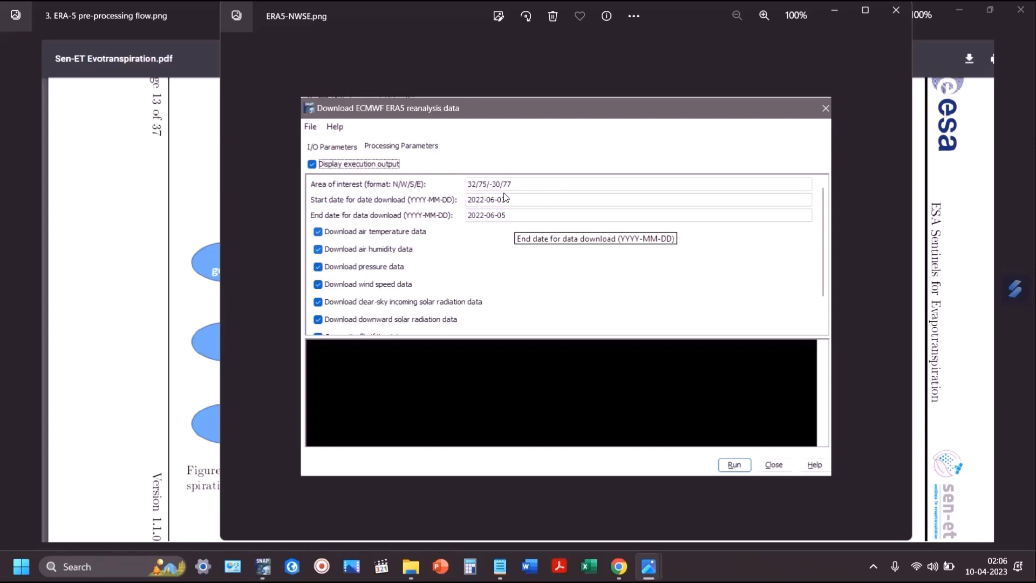
{"action": "key", "text": "alt+Tab"}
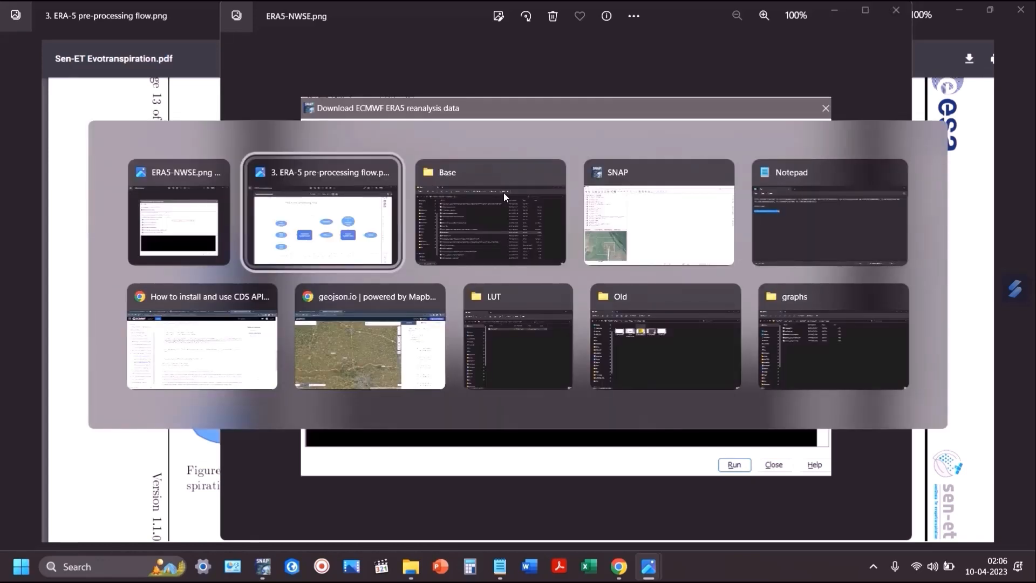
{"action": "key", "text": "alt+Tab"}
{"action": "key", "text": "alt+Tab"}
Step: Set the download's area of interest to 32/75/30/77 in north/west/south/east order
{"action": "left_click", "coordinate": [423, 178]}
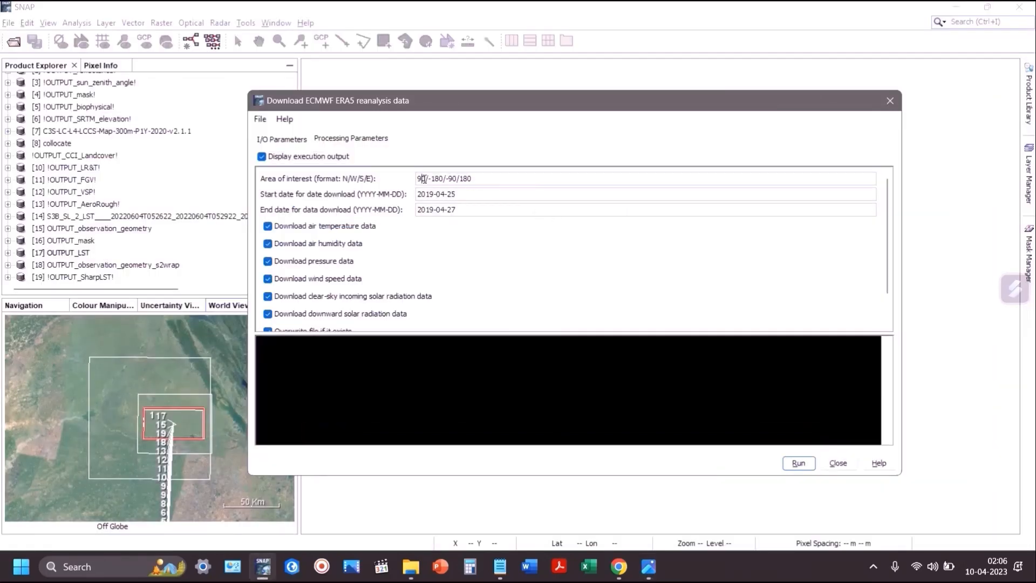
{"action": "type", "text": "32/"}
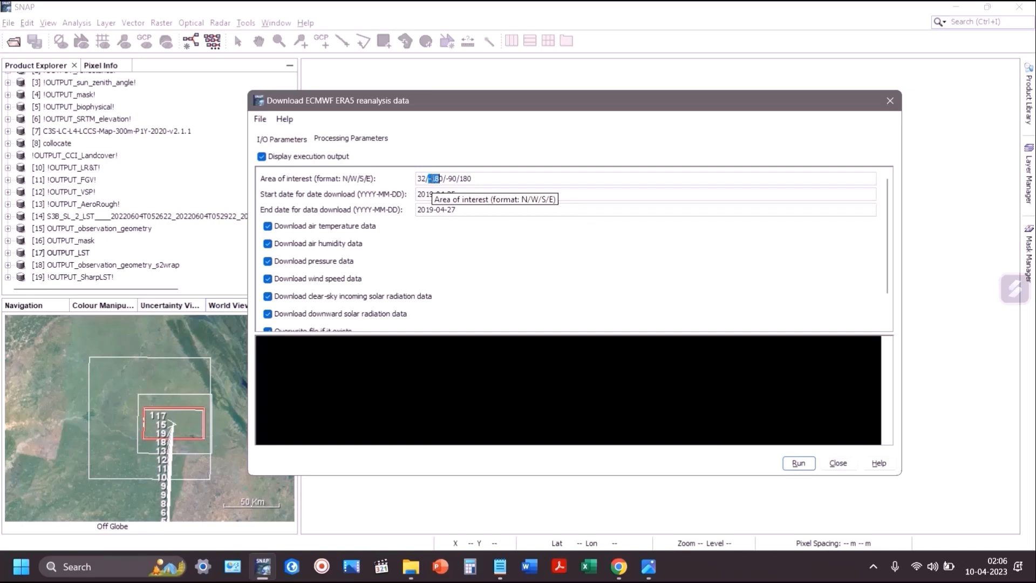
{"action": "type", "text": "75"}
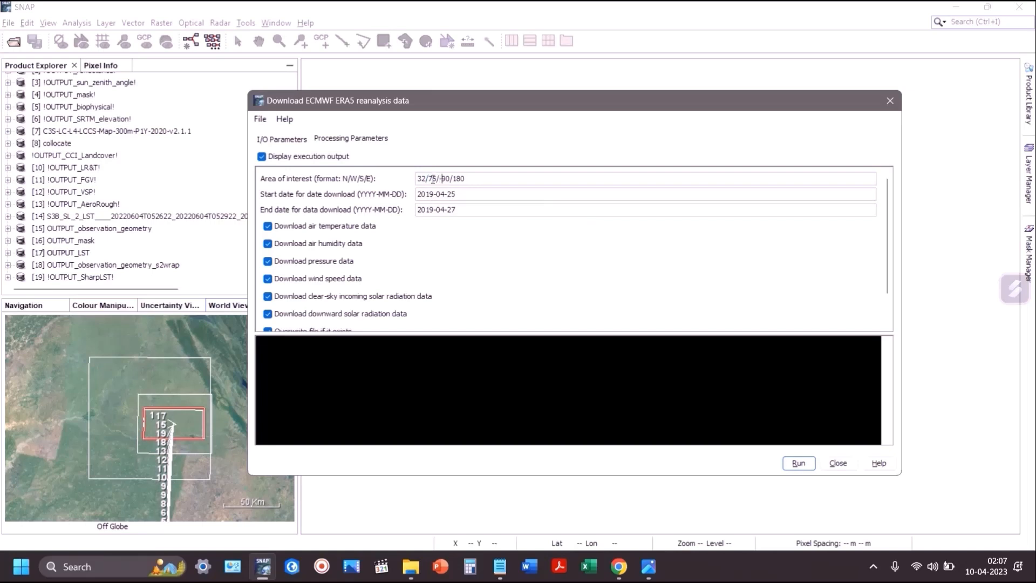
{"action": "key", "text": "shift+Right"}
{"action": "key", "text": "shift+Right"}
{"action": "type", "text": "30"}
{"action": "key", "text": "alt+Tab"}
{"action": "key", "text": "alt+Tab"}
{"action": "type", "text": "7"}
Step: Set the download's start date to 2022-06-03 and its end date to 2022-06-05
{"action": "key", "text": "shift+Right"}
{"action": "key", "text": "shift+Right"}
{"action": "type", "text": "22"}
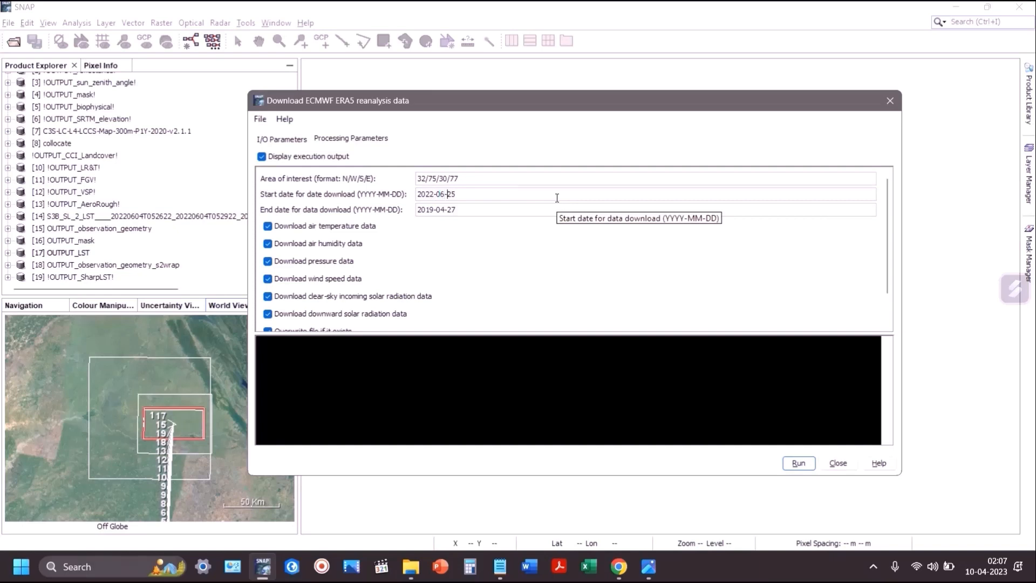
{"action": "key", "text": "shift+Right"}
{"action": "type", "text": "0"}
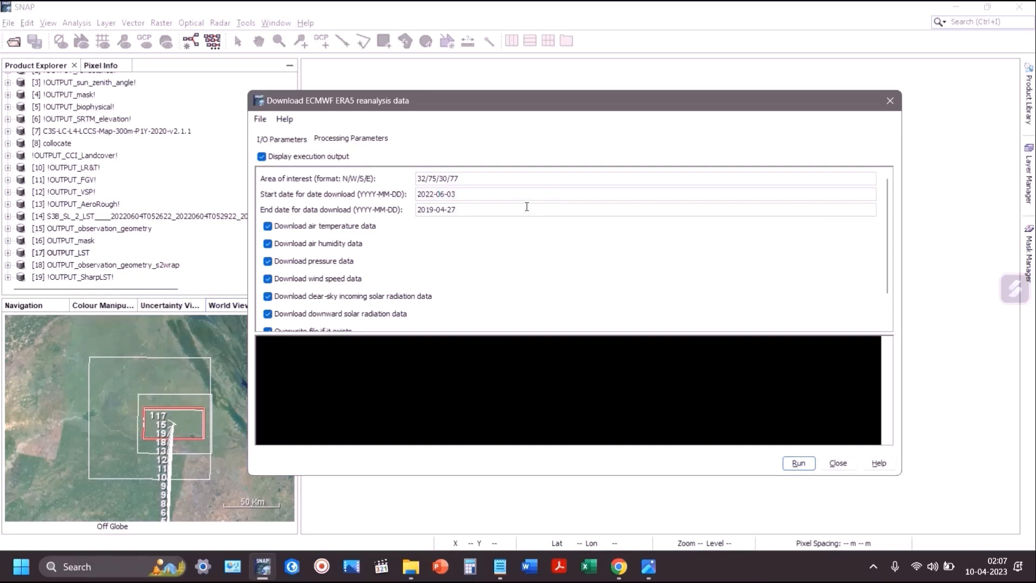
{"action": "type", "text": "3"}
{"action": "key", "text": "shift+Home"}
{"action": "key", "text": "ctrl+c"}
{"action": "key", "text": "Tab"}
{"action": "key", "text": "ctrl+v"}
Step: Set the NetCDF file for the downloaded data to ERA5.nc in the N:\PunjabEvo\Processing folder
{"action": "scroll", "coordinate": [888, 238], "scroll_direction": "down", "scroll_amount": 3}
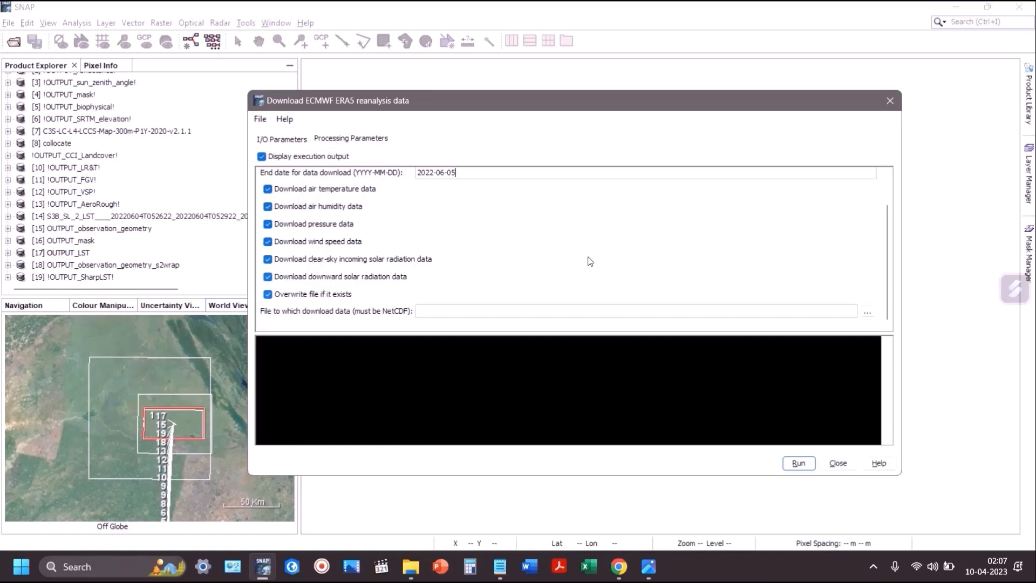
{"action": "left_click", "coordinate": [866, 312]}
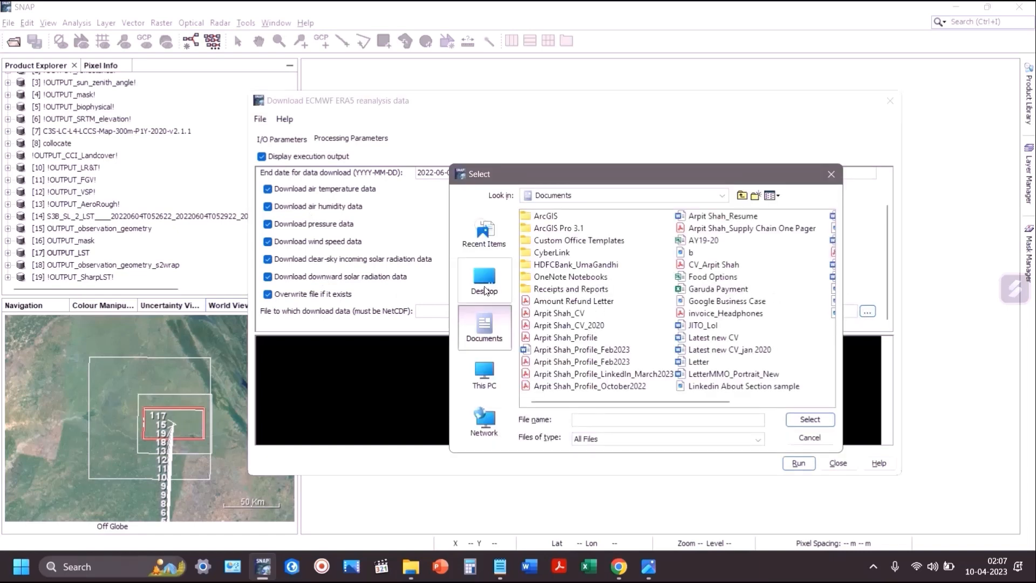
{"action": "left_click", "coordinate": [484, 277]}
{"action": "double_click", "coordinate": [779, 240]}
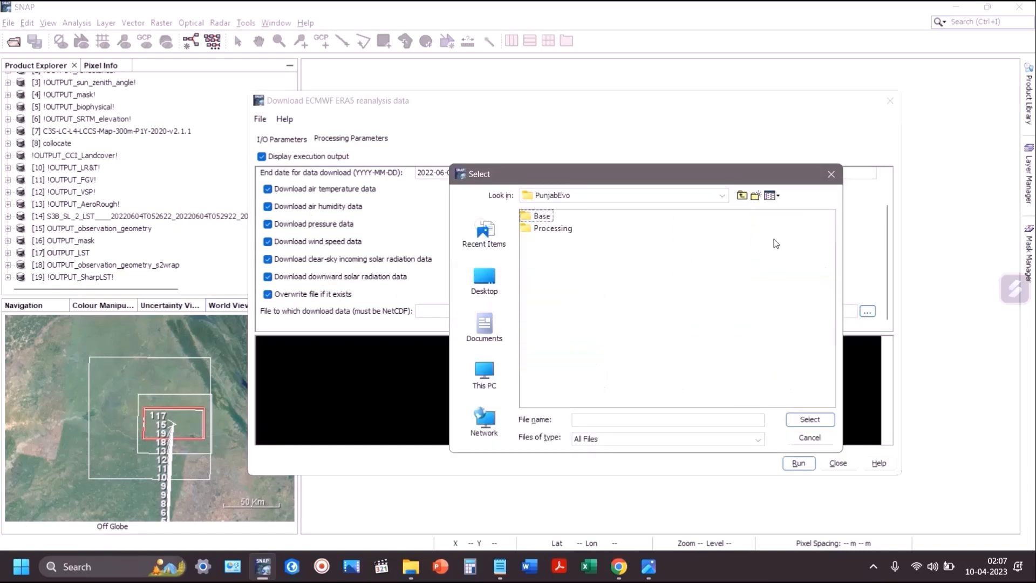
{"action": "double_click", "coordinate": [524, 216]}
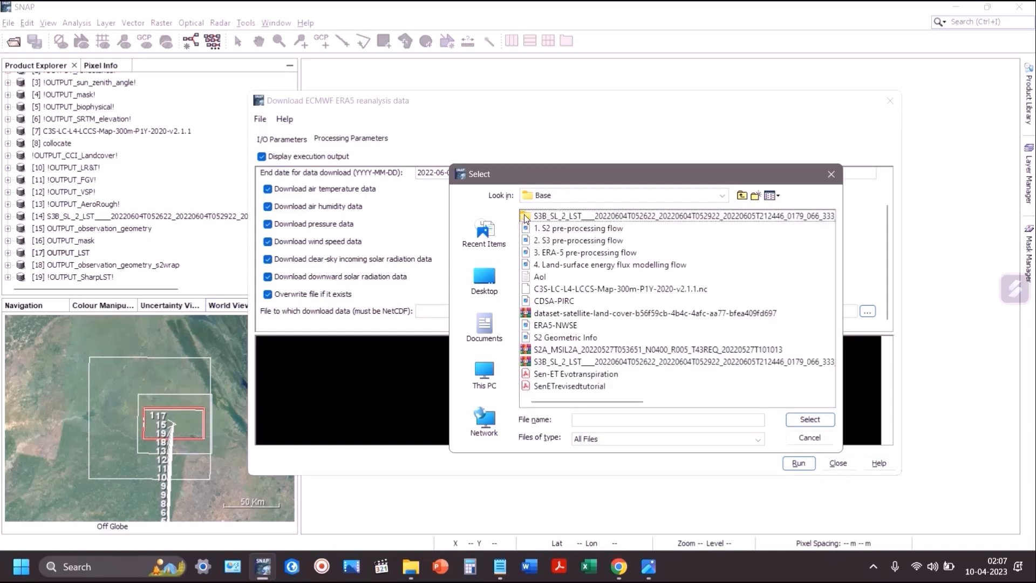
{"action": "left_click", "coordinate": [740, 196]}
{"action": "double_click", "coordinate": [552, 228]}
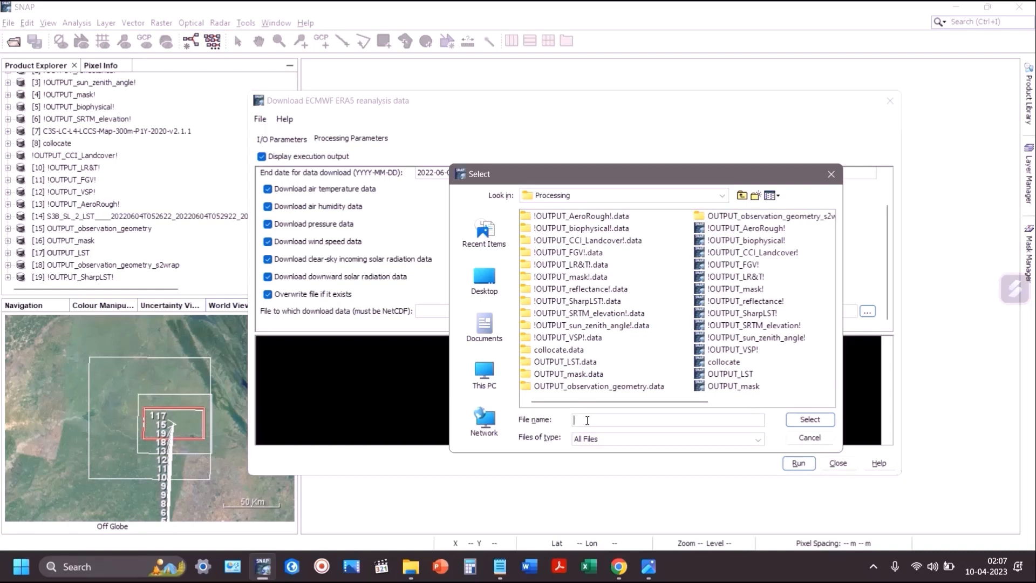
{"action": "type", "text": "ERA5.nc"}
{"action": "left_click", "coordinate": [805, 422]}
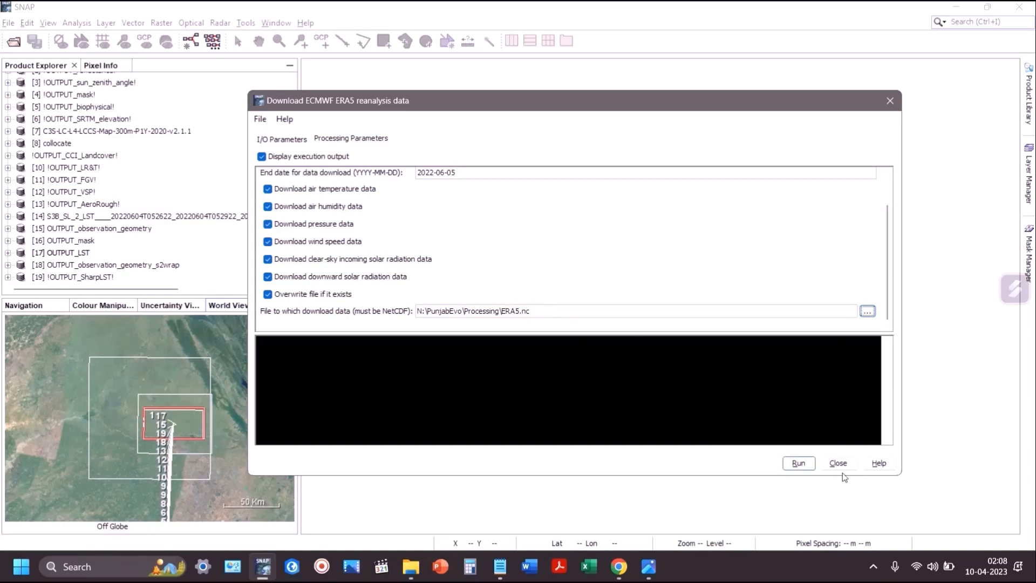
Step: Enlarge the dialog, run the ERA5 reanalysis download and acknowledge its completion notice
{"action": "left_click_drag", "start_coordinate": [901, 474], "coordinate": [933, 515]}
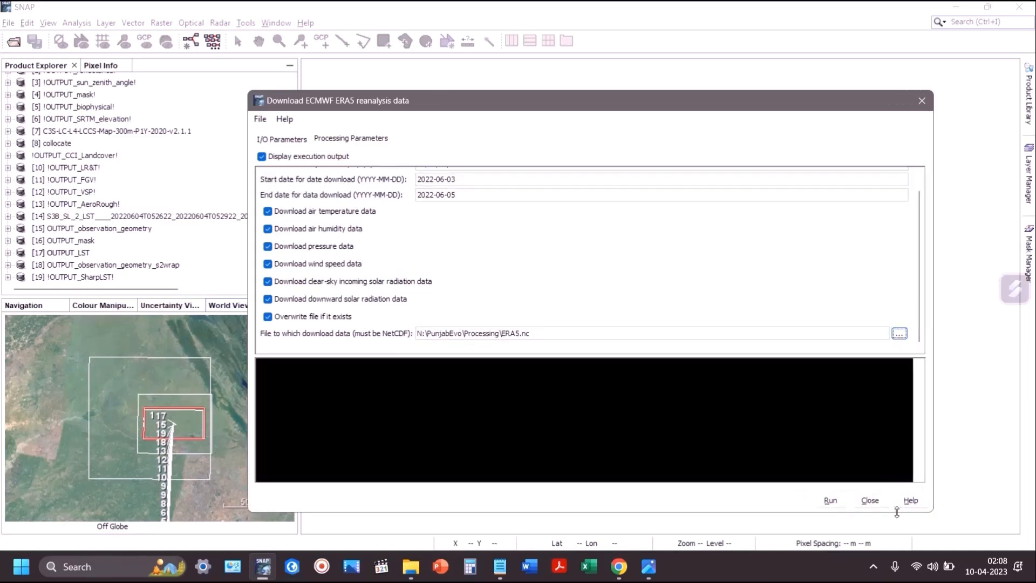
{"action": "left_click", "coordinate": [841, 504]}
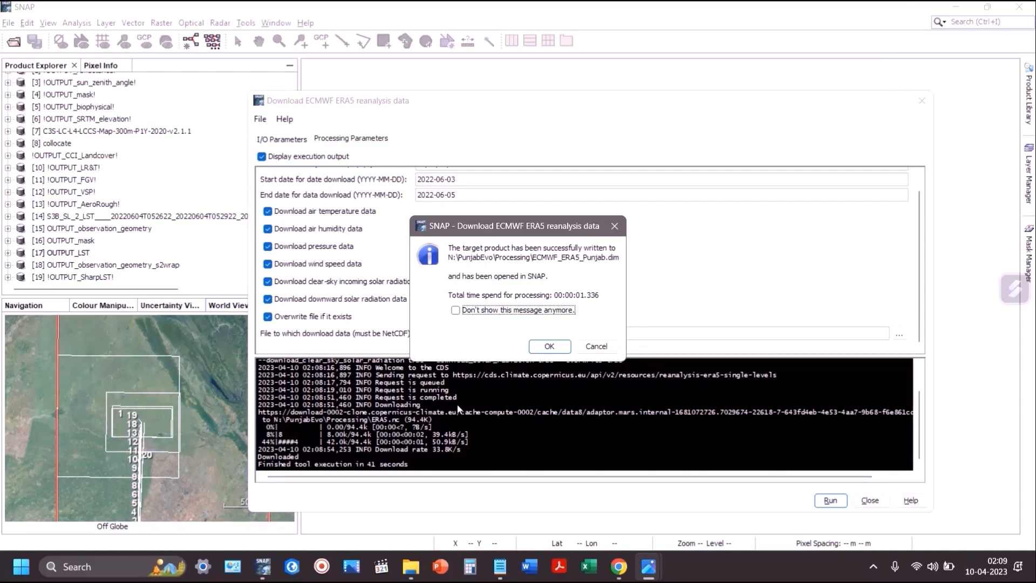
{"action": "left_click", "coordinate": [549, 346]}
Step: Switch to File Explorer and check the PunjabEvo Processing folder for the ECMWF_ERA5_Punjab and ERA5.nc output files
{"action": "key", "text": "alt+Tab"}
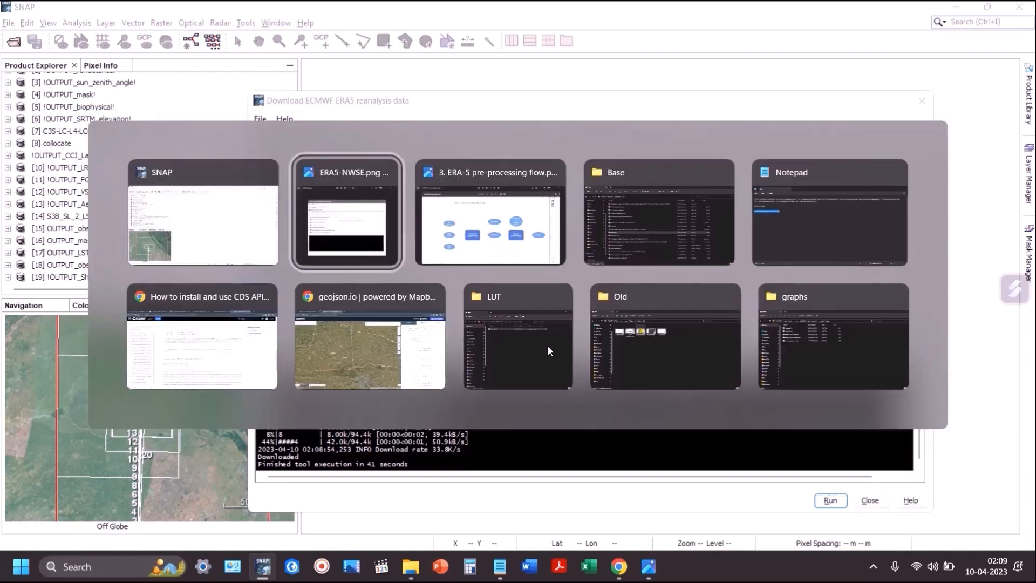
{"action": "key", "text": "alt+Tab"}
{"action": "key", "text": "alt+Tab"}
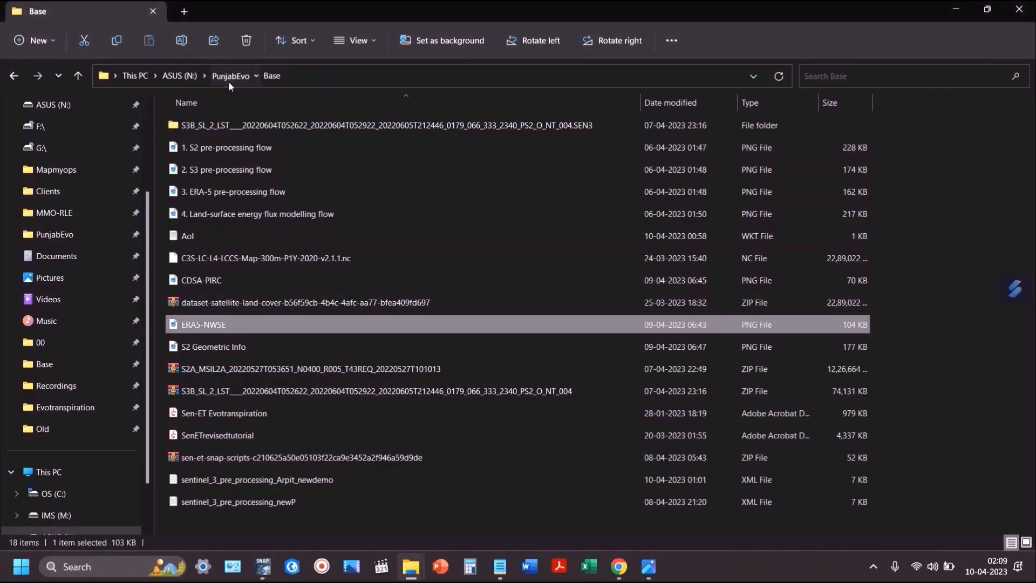
{"action": "left_click", "coordinate": [229, 79]}
{"action": "double_click", "coordinate": [270, 139]}
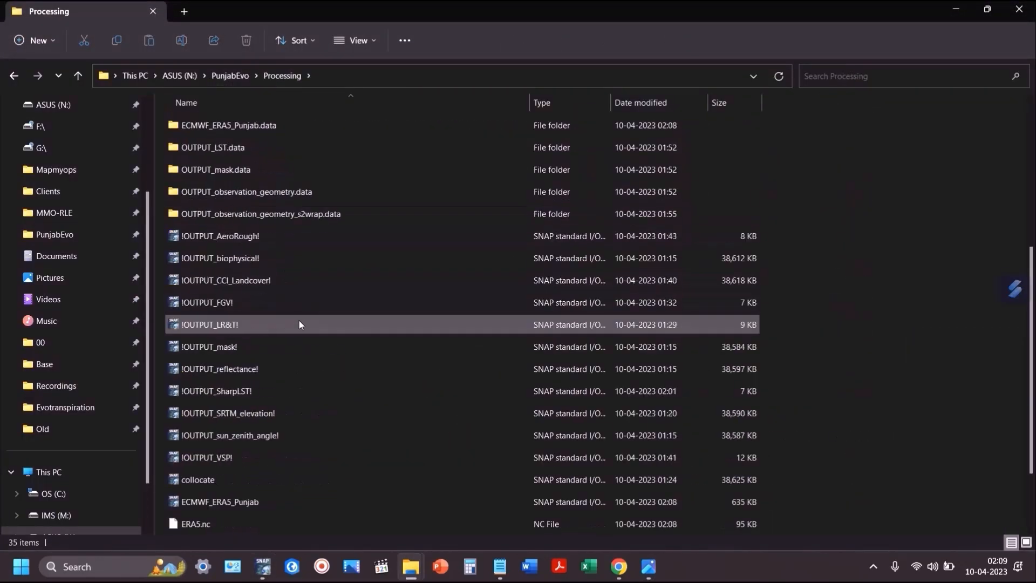
{"action": "scroll", "coordinate": [300, 325], "scroll_direction": "down", "scroll_amount": 2}
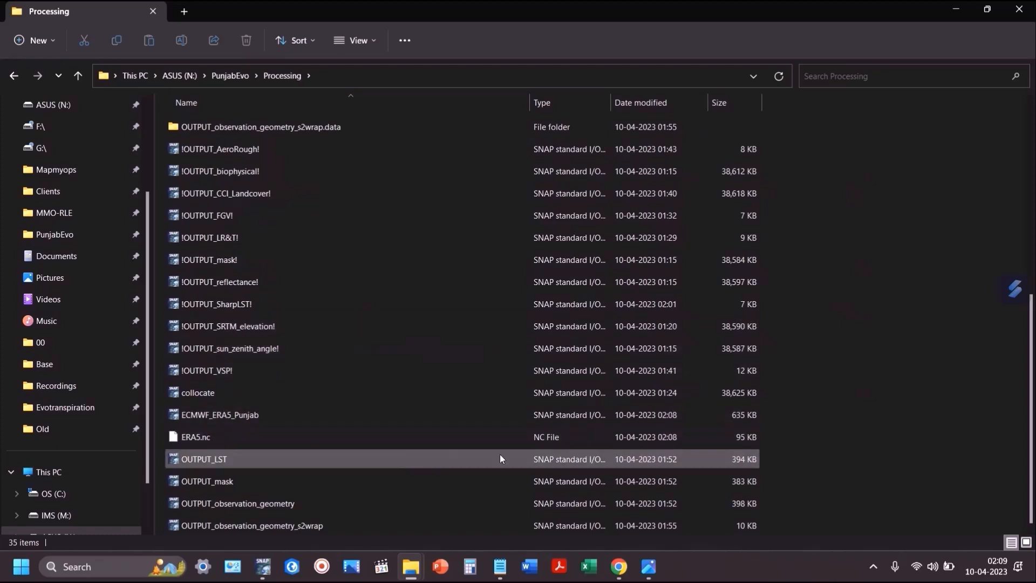
Step: Switch from File Explorer to SNAP and view the v100_time7 band of the ECMWF_ERA5_Punjab product
{"action": "left_click", "coordinate": [211, 441]}
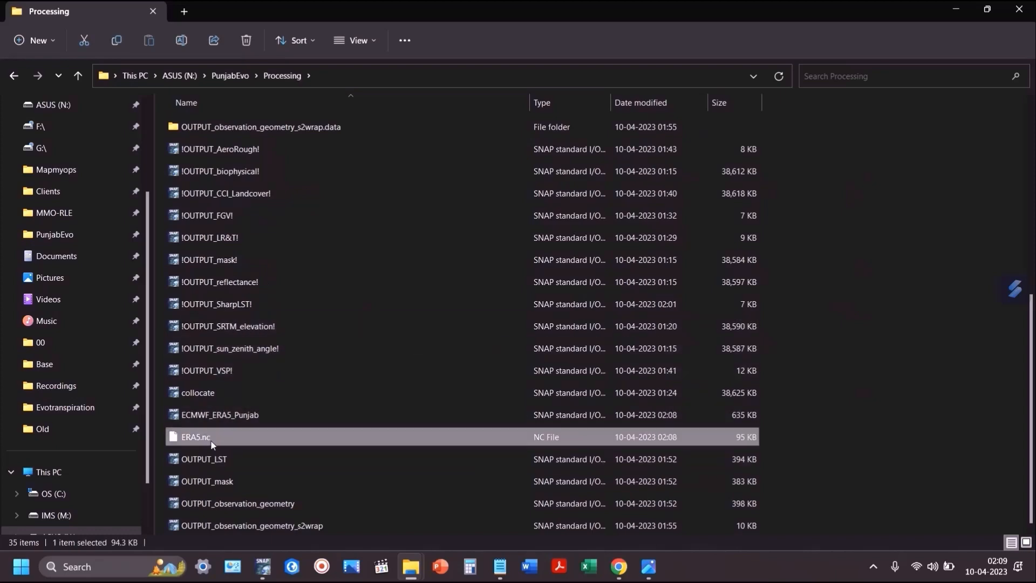
{"action": "key", "text": "alt+Tab"}
{"action": "left_click", "coordinate": [883, 500]}
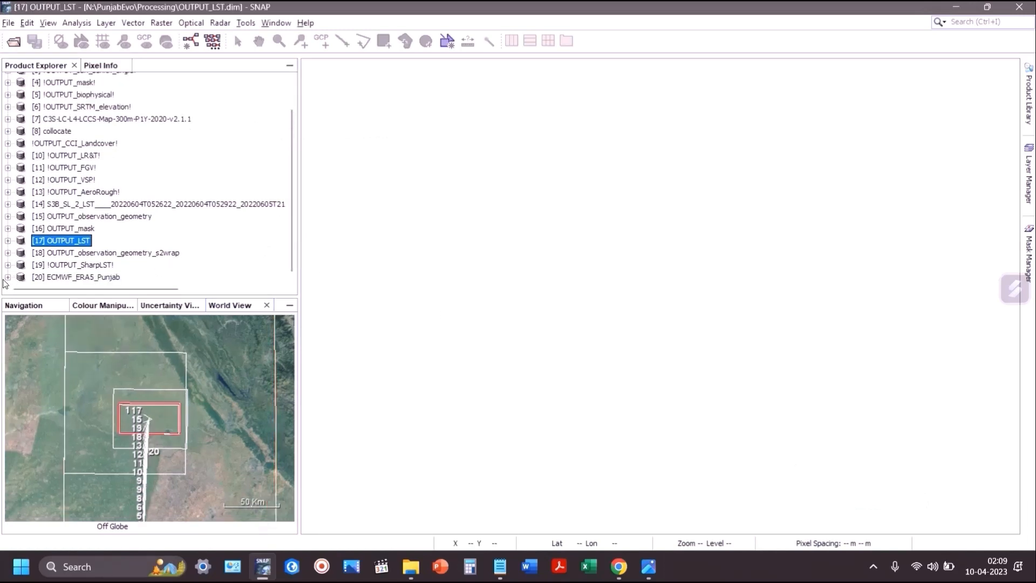
{"action": "left_click", "coordinate": [8, 277]}
{"action": "left_click", "coordinate": [20, 277]}
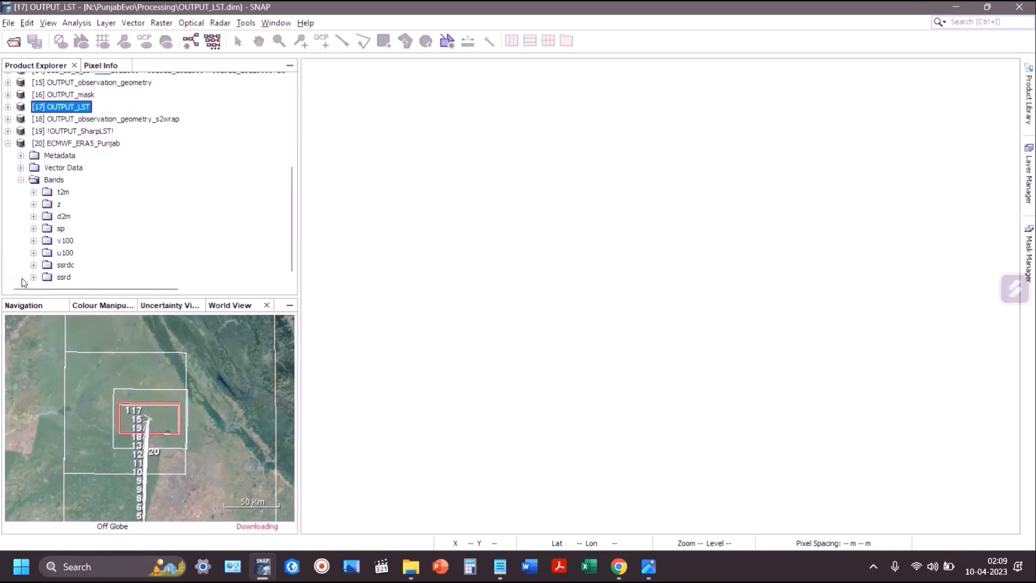
{"action": "left_click", "coordinate": [63, 144]}
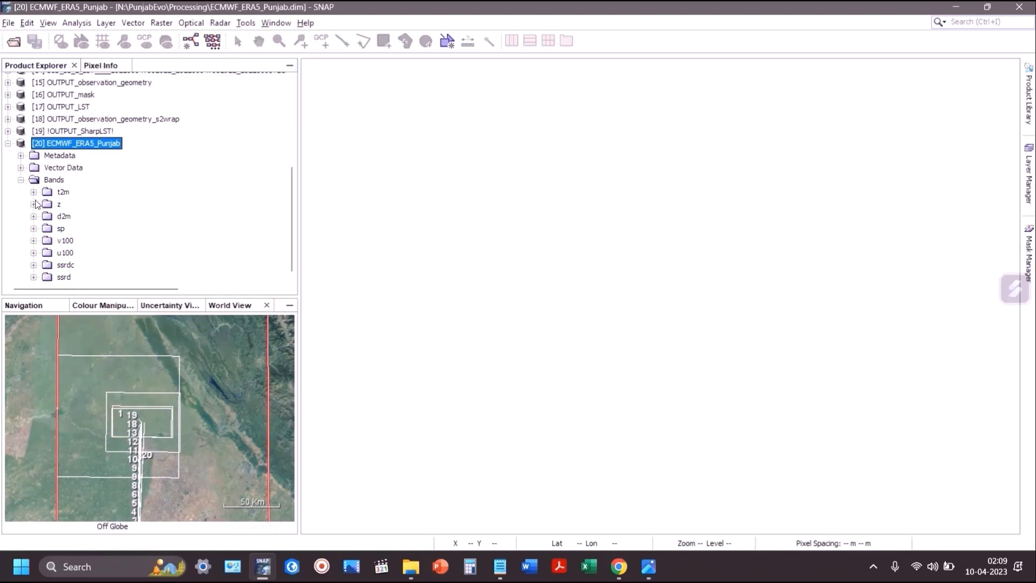
{"action": "left_click", "coordinate": [33, 243]}
{"action": "double_click", "coordinate": [83, 164]}
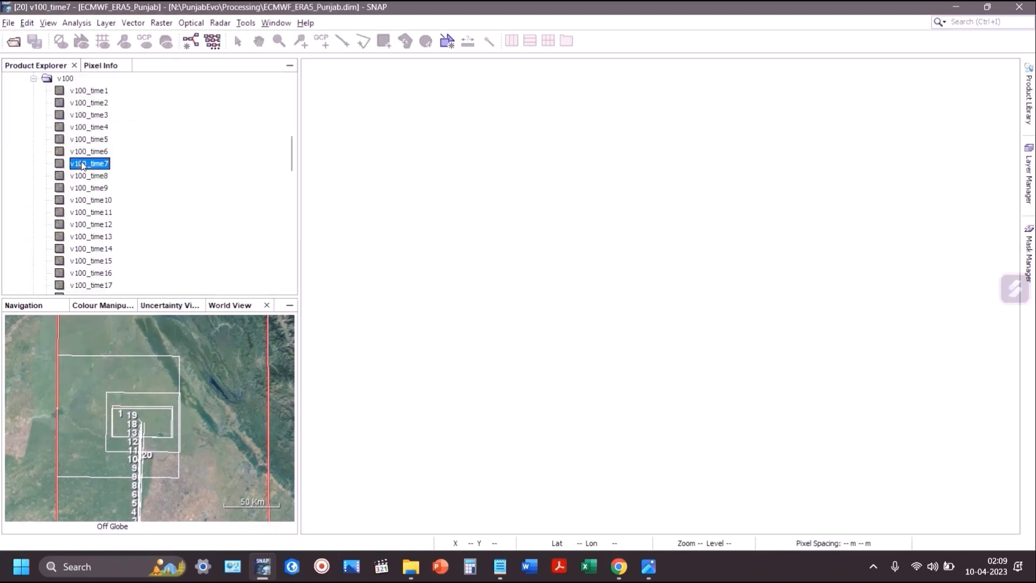
Step: View the t2m_time10 and d2m_time13 bands of the ECMWF_ERA5_Punjab product, collapsing each band group when done
{"action": "scroll", "coordinate": [38, 156], "scroll_direction": "up", "scroll_amount": 3}
{"action": "left_click", "coordinate": [33, 187]}
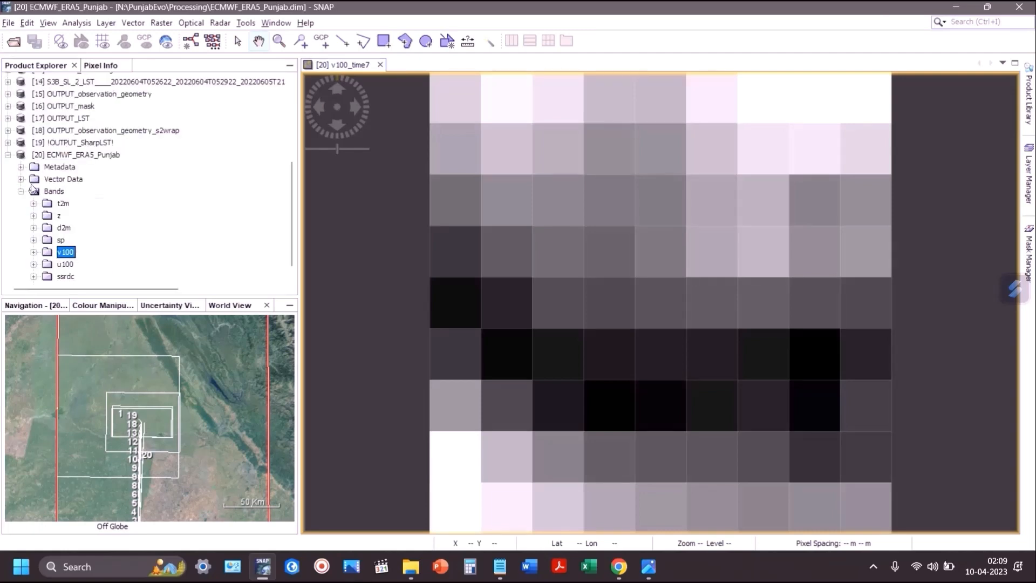
{"action": "left_click", "coordinate": [33, 204]}
{"action": "double_click", "coordinate": [75, 199]}
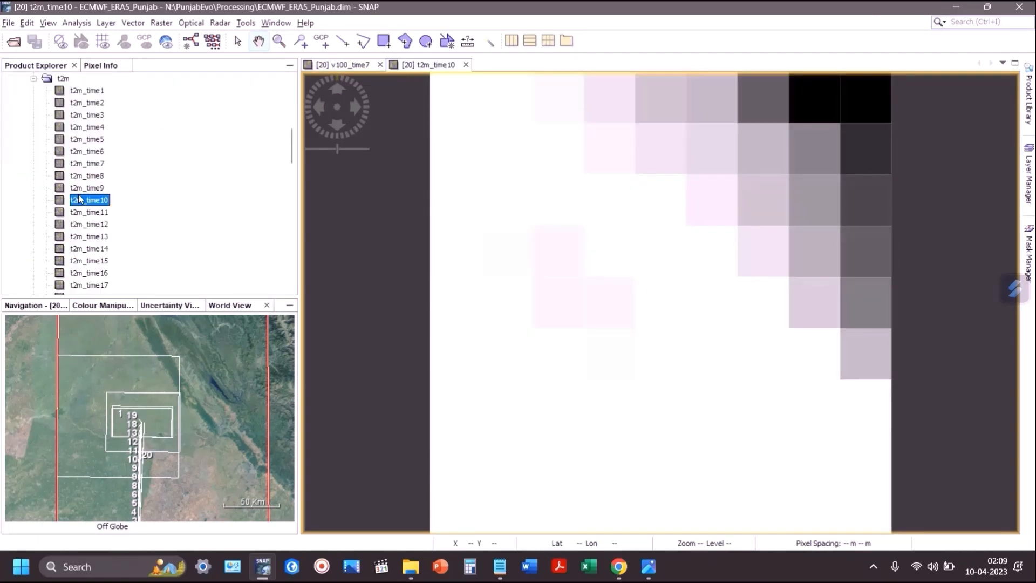
{"action": "left_click", "coordinate": [34, 101]}
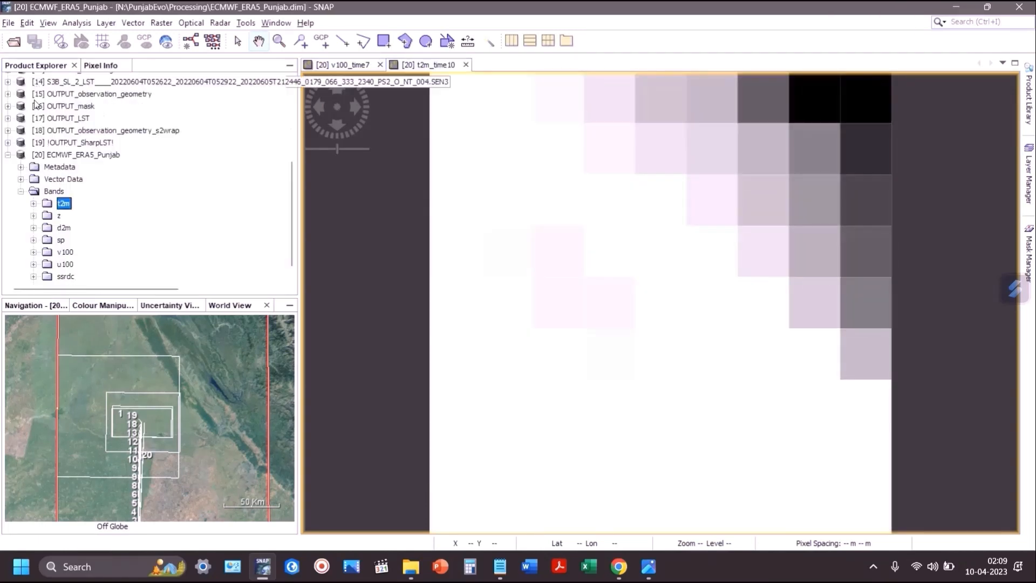
{"action": "left_click", "coordinate": [33, 227]}
{"action": "left_click", "coordinate": [64, 236]}
{"action": "double_click", "coordinate": [64, 236]}
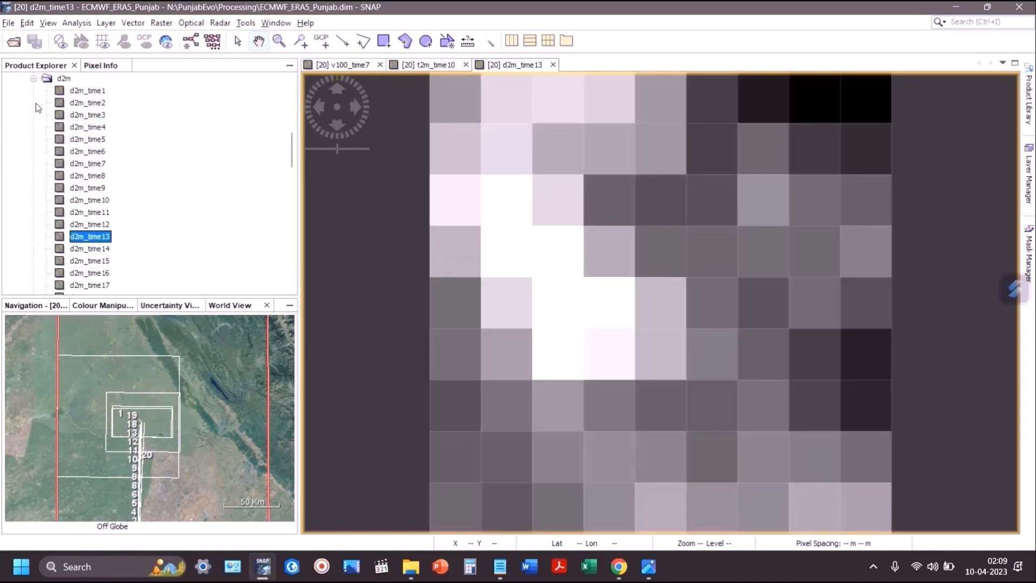
Step: View the ssrdc_time15 band of ECMWF_ERA5_Punjab and display its colour manipulation table
{"action": "left_click", "coordinate": [33, 78]}
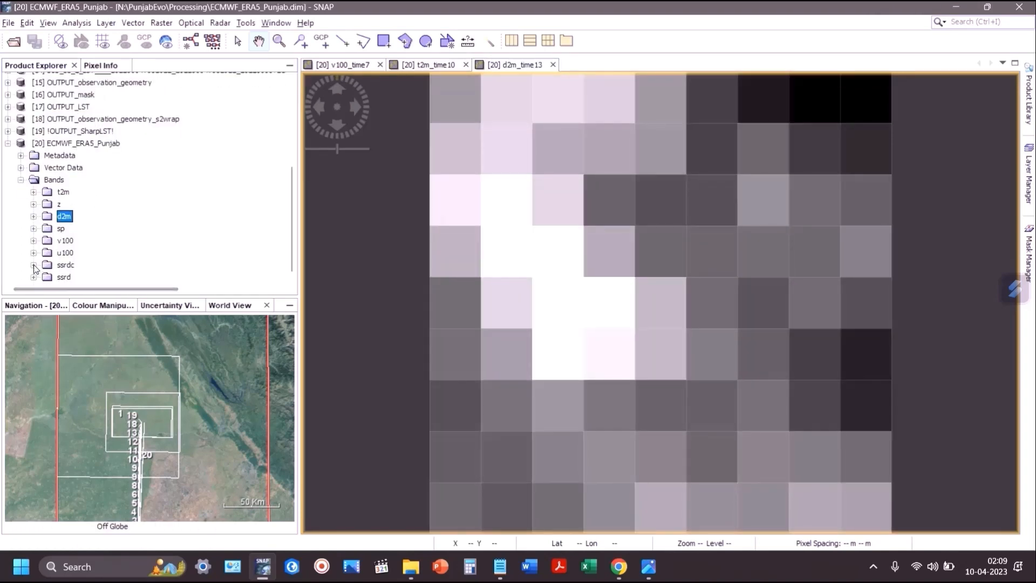
{"action": "left_click", "coordinate": [33, 265]}
{"action": "double_click", "coordinate": [93, 262]}
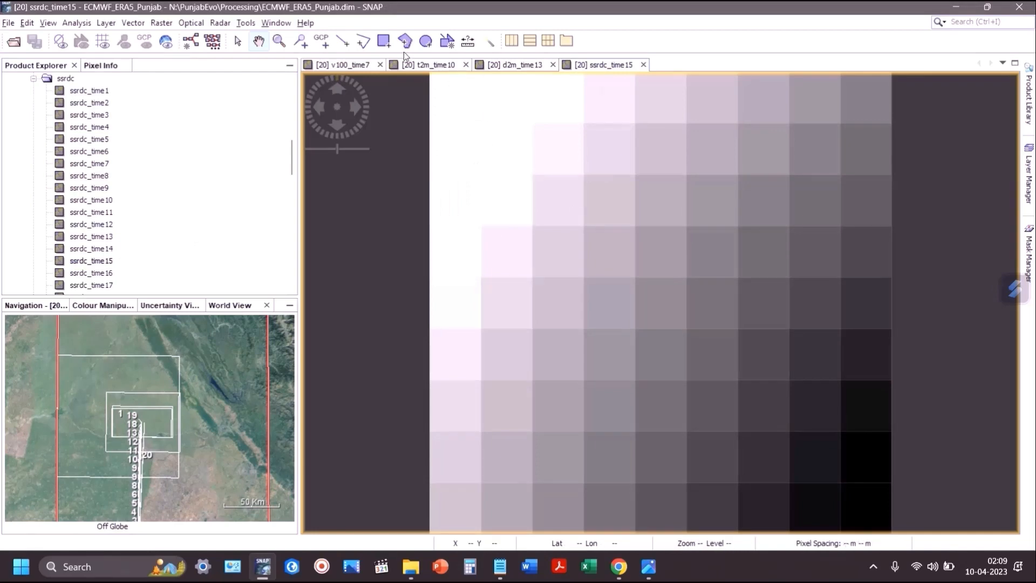
{"action": "left_click", "coordinate": [102, 306]}
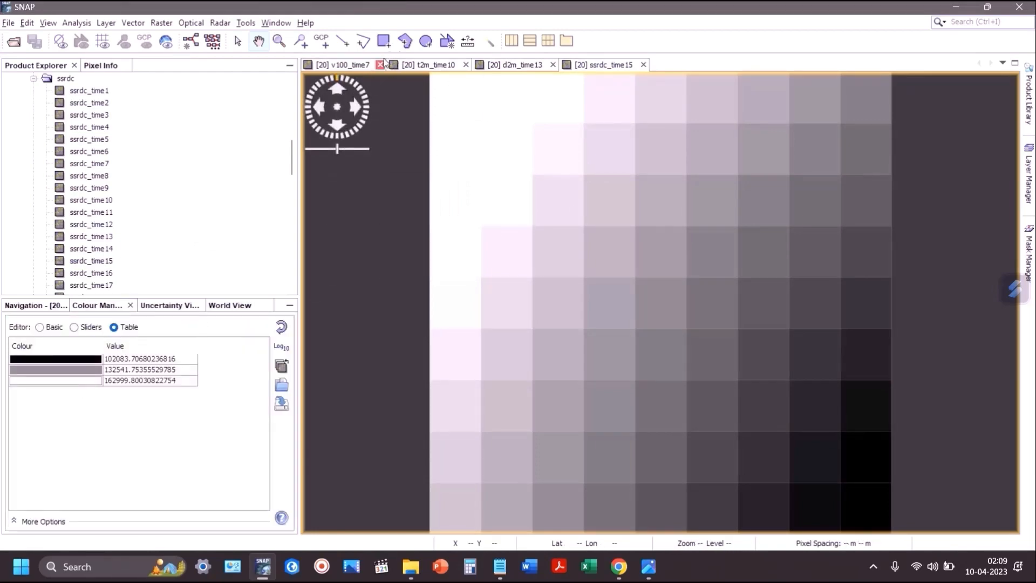
Step: Close all four open band views and collapse the ECMWF_ERA5_Punjab product tree
{"action": "left_click", "coordinate": [381, 65]}
{"action": "left_click", "coordinate": [381, 65]}
{"action": "left_click", "coordinate": [381, 65]}
{"action": "left_click", "coordinate": [384, 65]}
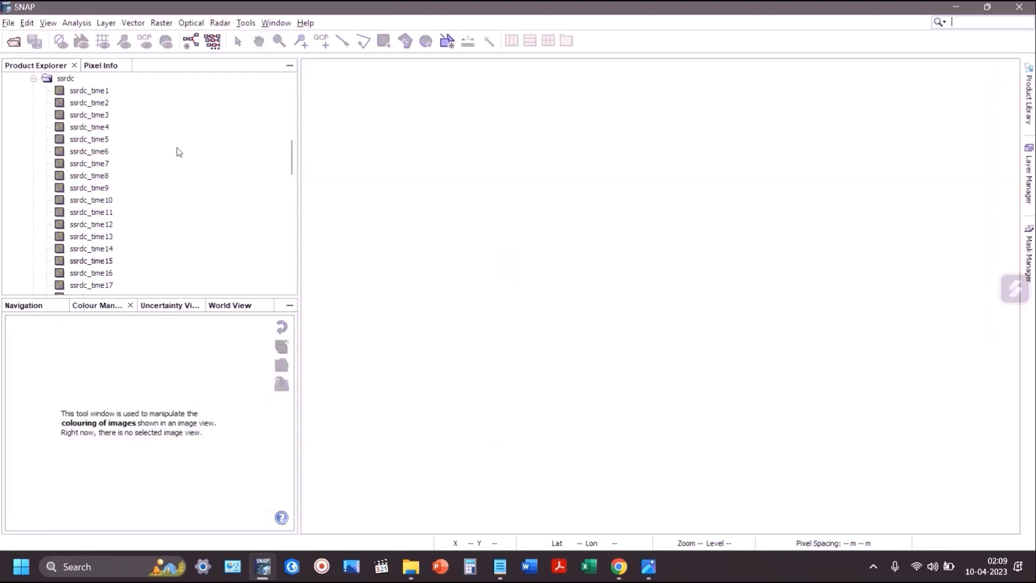
{"action": "scroll", "coordinate": [24, 184], "scroll_direction": "up", "scroll_amount": 3}
{"action": "left_click", "coordinate": [21, 102]}
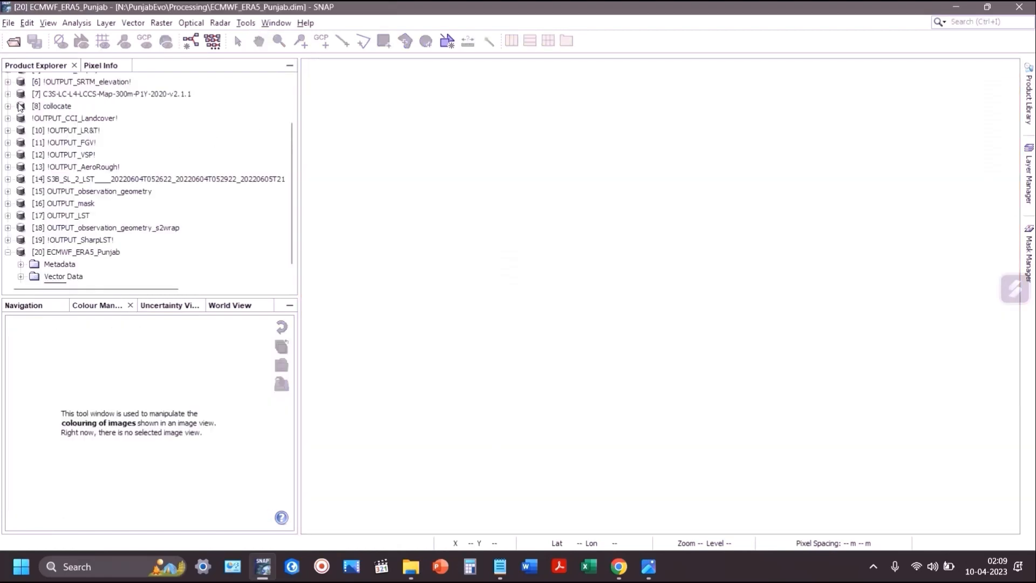
{"action": "left_click", "coordinate": [8, 253]}
Step: Check the Prepare ECMWF ERA5 stage in the ERA-5 pre-processing flow image, and return to SNAP
{"action": "key", "text": "alt+Tab"}
{"action": "key", "text": "Tab"}
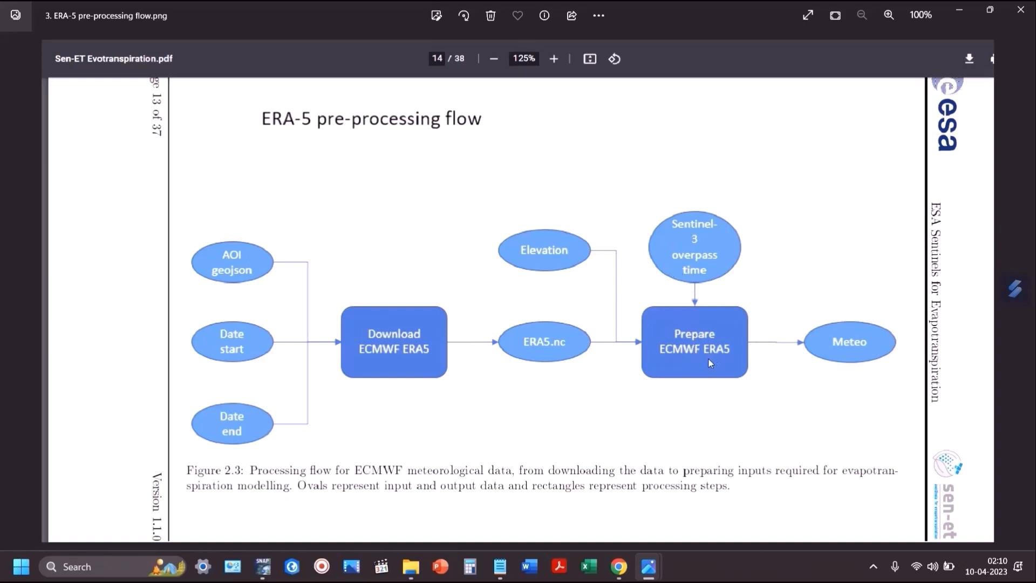
{"action": "key", "text": "alt+Tab"}
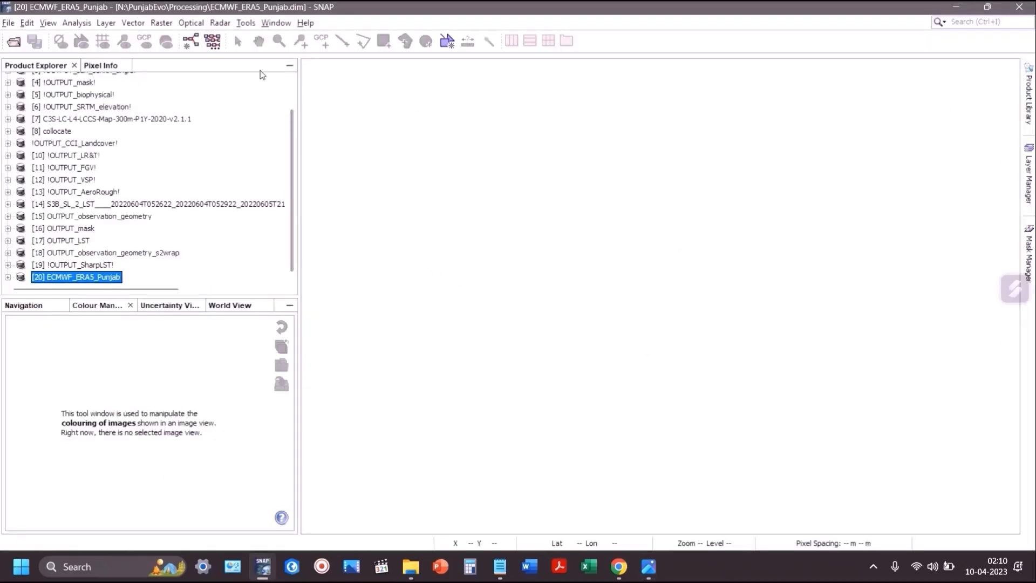
Step: Open SEN-ET's Prepare ERA5 reanalysis data tool and set its high resolution DEM to !OUTPUT_SRTM_elevation!
{"action": "left_click", "coordinate": [191, 23]}
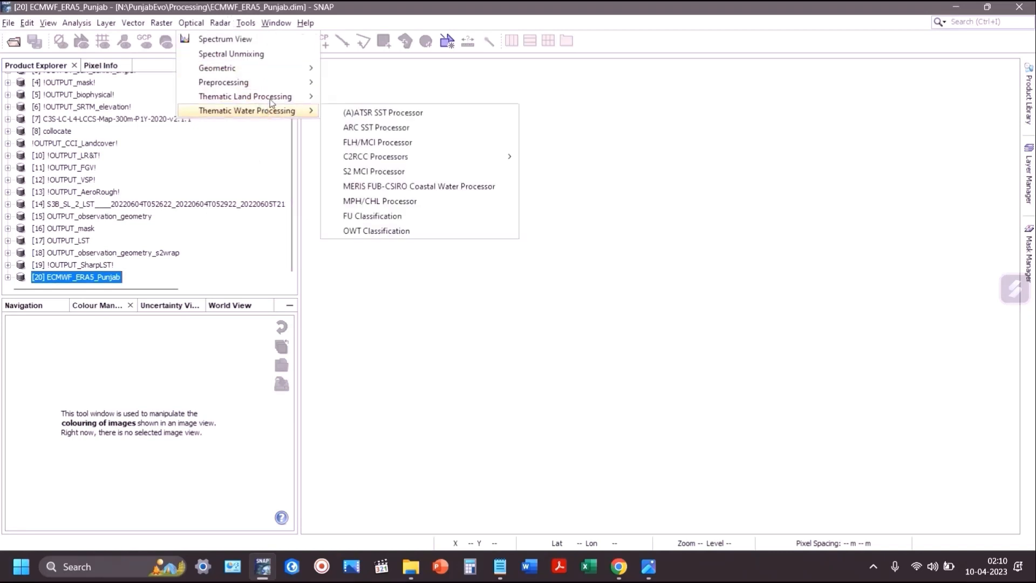
{"action": "mouse_move", "coordinate": [246, 96]}
{"action": "mouse_move", "coordinate": [506, 171]}
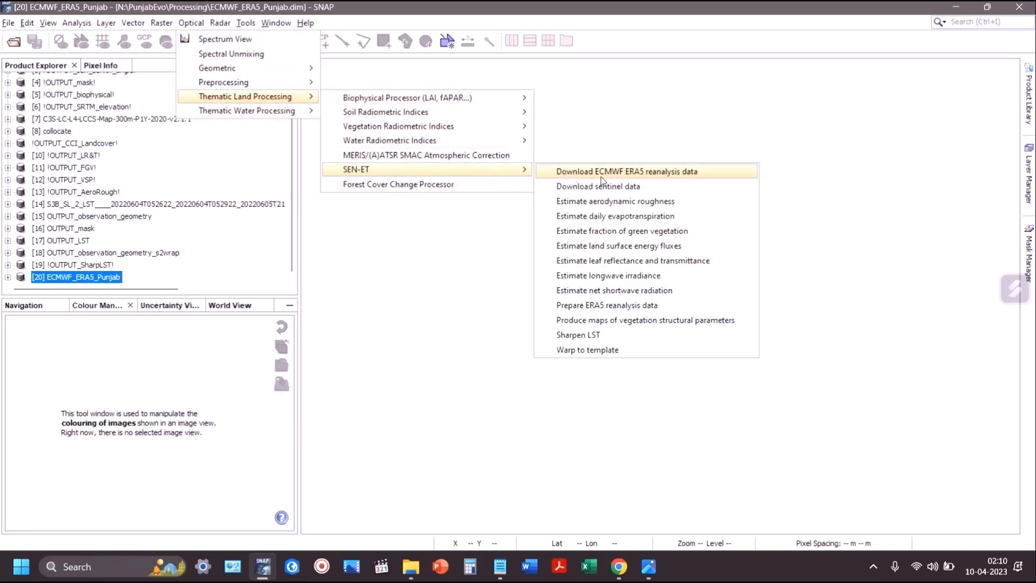
{"action": "left_click", "coordinate": [616, 306]}
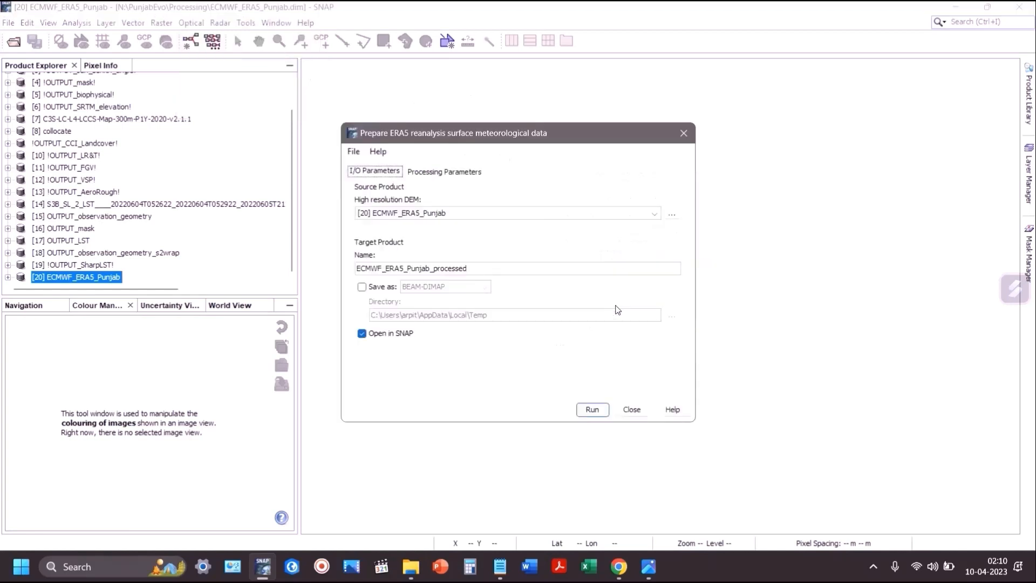
{"action": "left_click", "coordinate": [642, 215]}
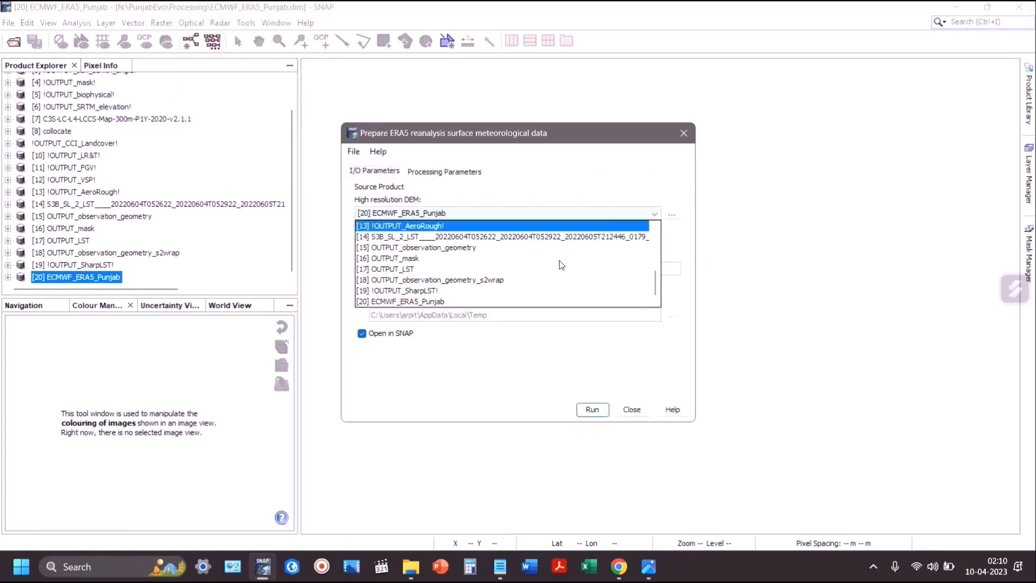
{"action": "scroll", "coordinate": [532, 286], "scroll_direction": "up", "scroll_amount": 4}
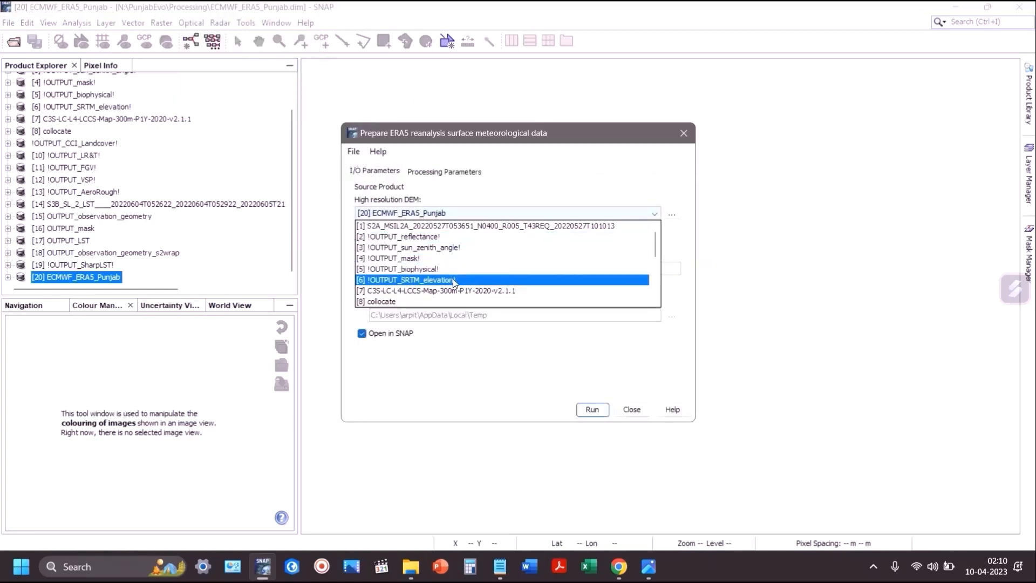
{"action": "left_click", "coordinate": [426, 279]}
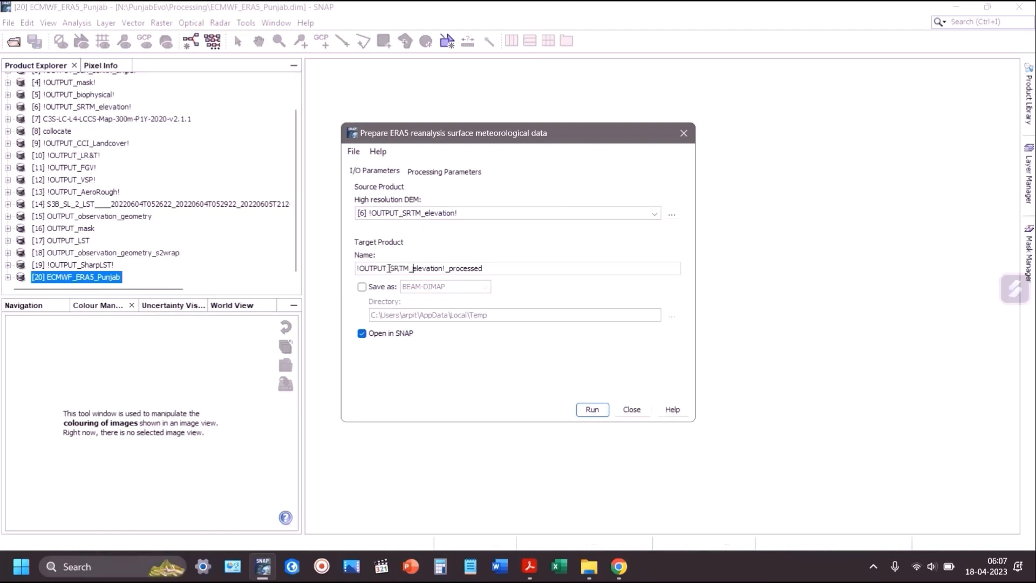
Step: Name the target product !OUTPUT_SurfaceMD! and save it as BEAM-DIMAP in the N:\PunjabEvo\Processing directory
{"action": "left_click_drag", "start_coordinate": [398, 268], "coordinate": [599, 255]}
{"action": "type", "text": "urfaceMD!"}
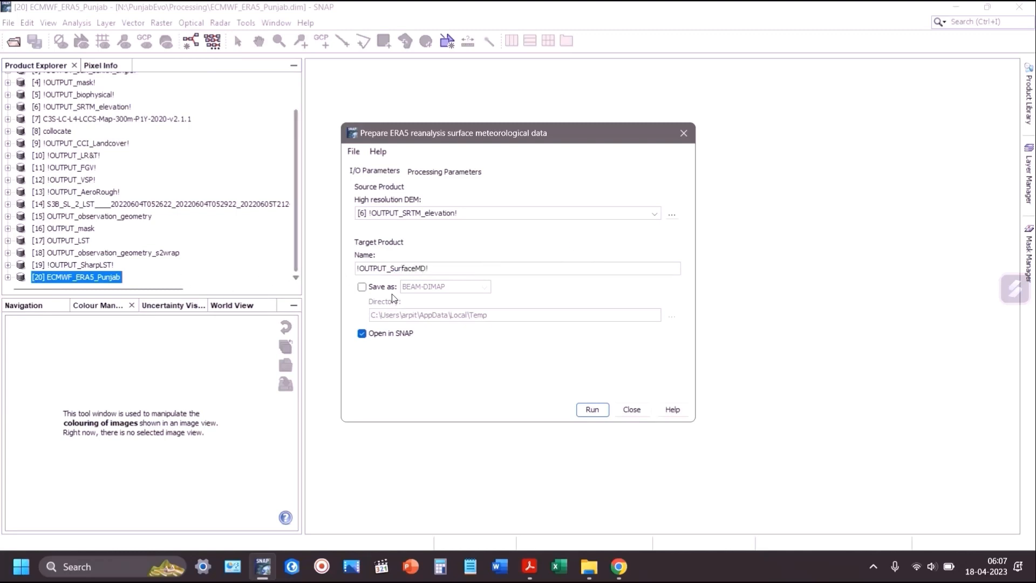
{"action": "left_click", "coordinate": [361, 287]}
{"action": "triple_click", "coordinate": [451, 320]}
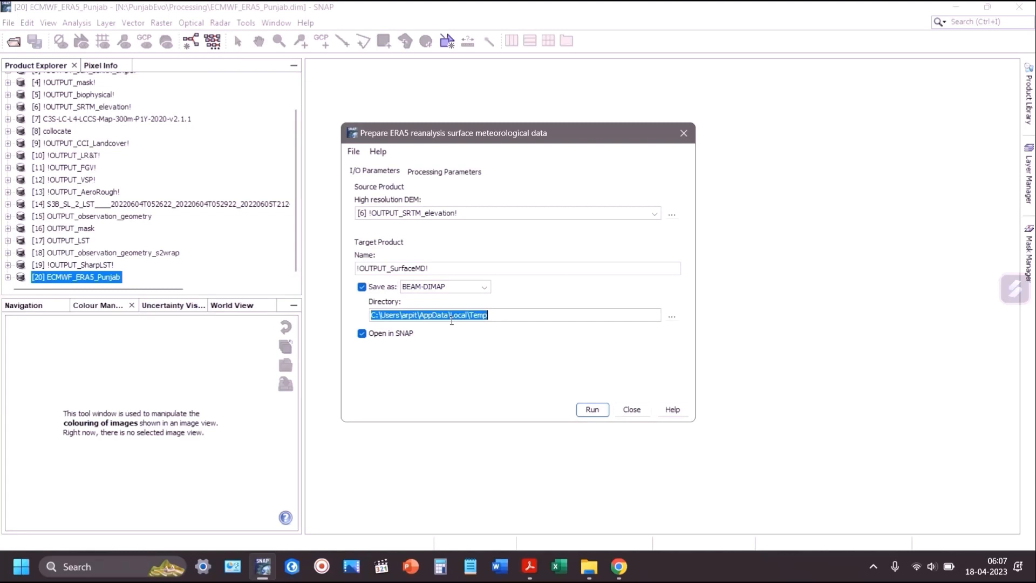
{"action": "type", "text": "N:\\PunjabEvo\\Processing"}
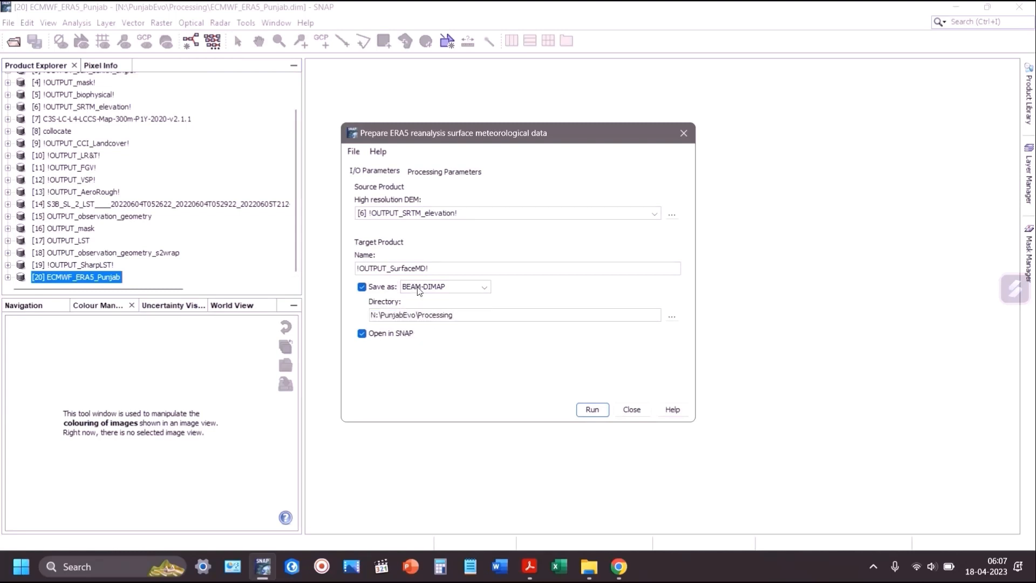
Step: Enable the execution output display in the processing parameters, and enlarge and reposition the dialog to show all the settings
{"action": "left_click", "coordinate": [432, 172]}
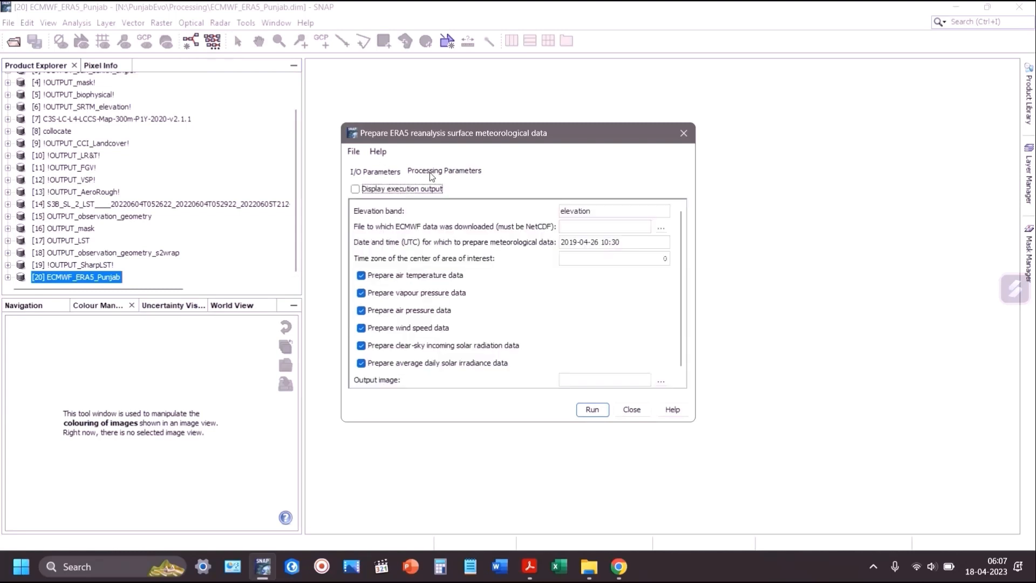
{"action": "left_click", "coordinate": [403, 189]}
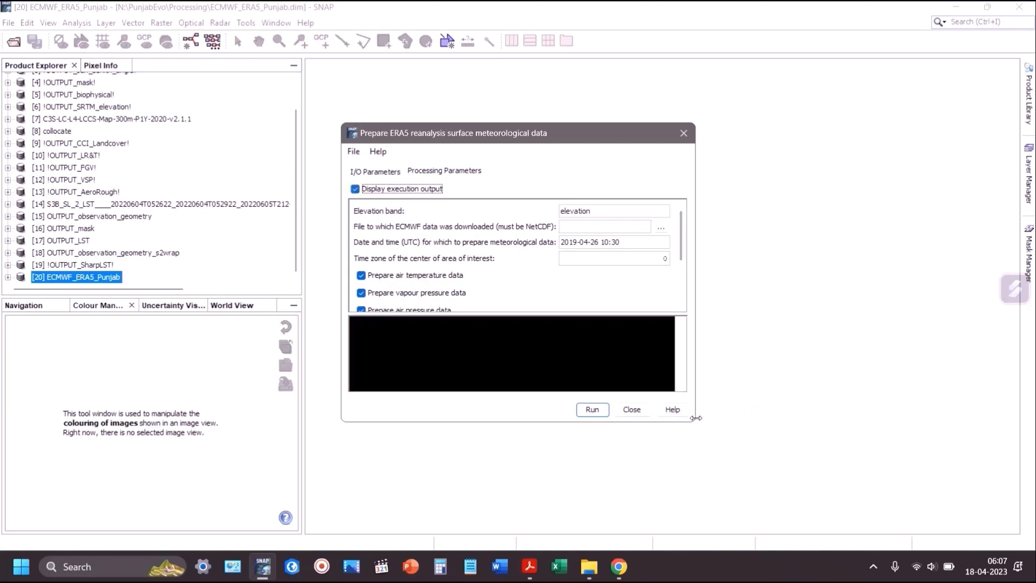
{"action": "left_click_drag", "start_coordinate": [695, 423], "coordinate": [953, 502]}
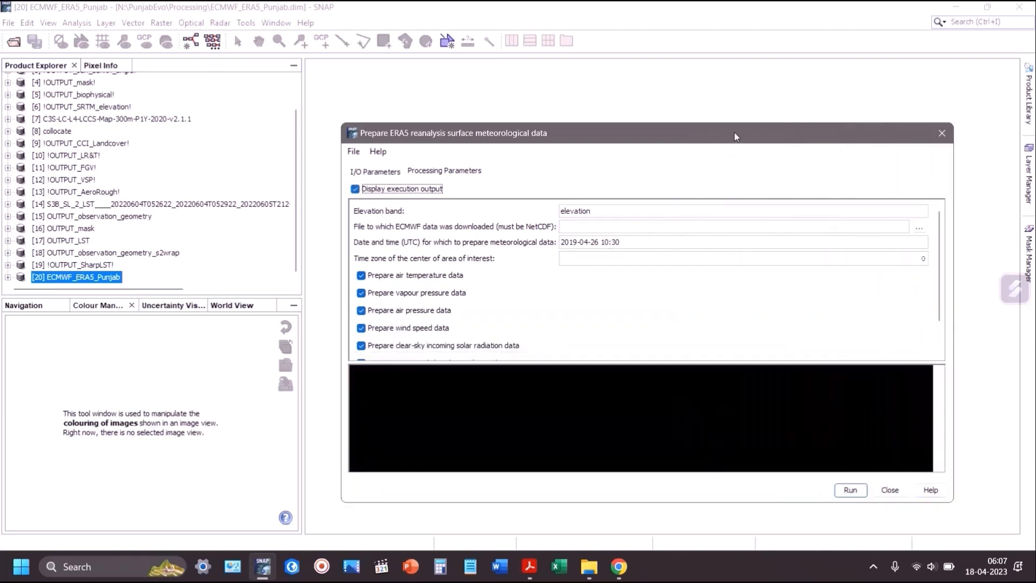
{"action": "left_click_drag", "start_coordinate": [736, 125], "coordinate": [736, 20]}
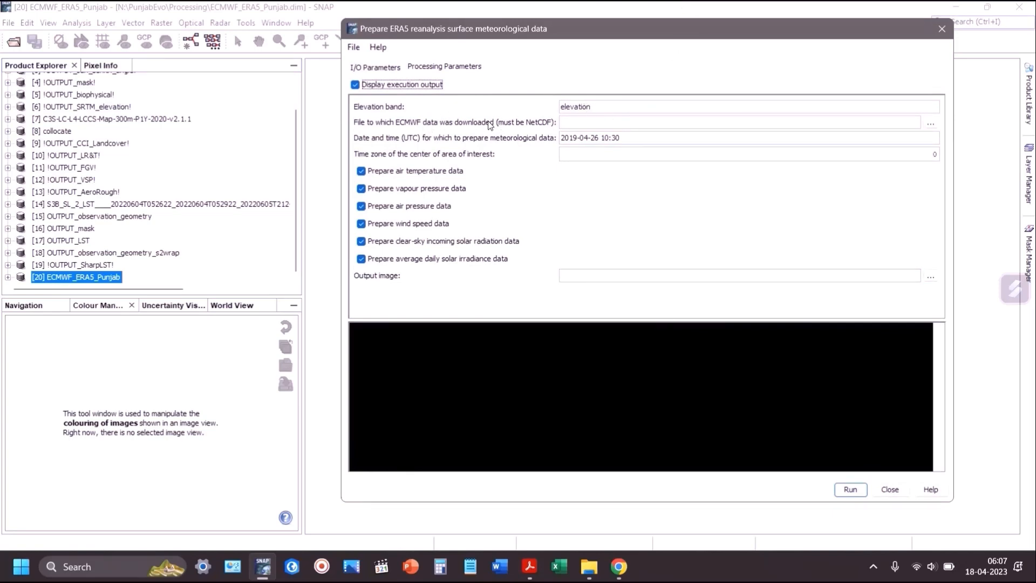
Step: Set the downloaded ECMWF data file to ERA5.nc from the PunjabEvo Processing folder
{"action": "left_click", "coordinate": [930, 125]}
{"action": "left_click", "coordinate": [585, 125]}
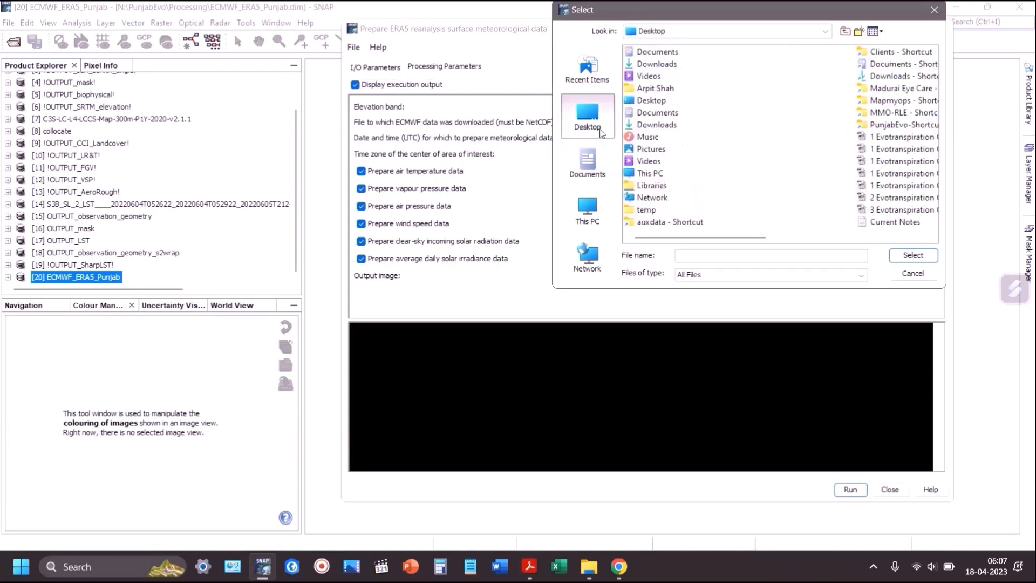
{"action": "double_click", "coordinate": [885, 126]}
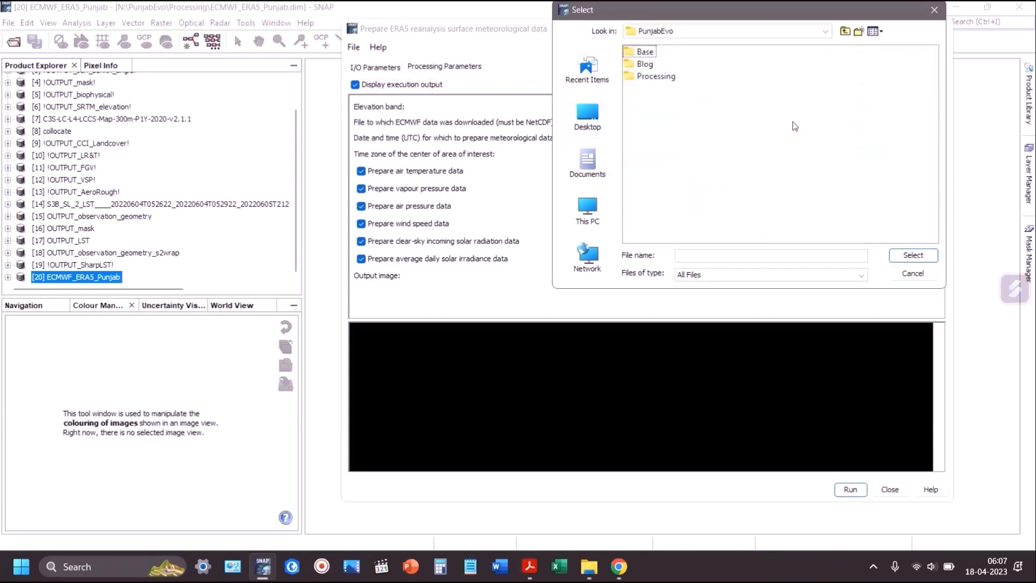
{"action": "double_click", "coordinate": [655, 76]}
{"action": "left_click", "coordinate": [699, 162]}
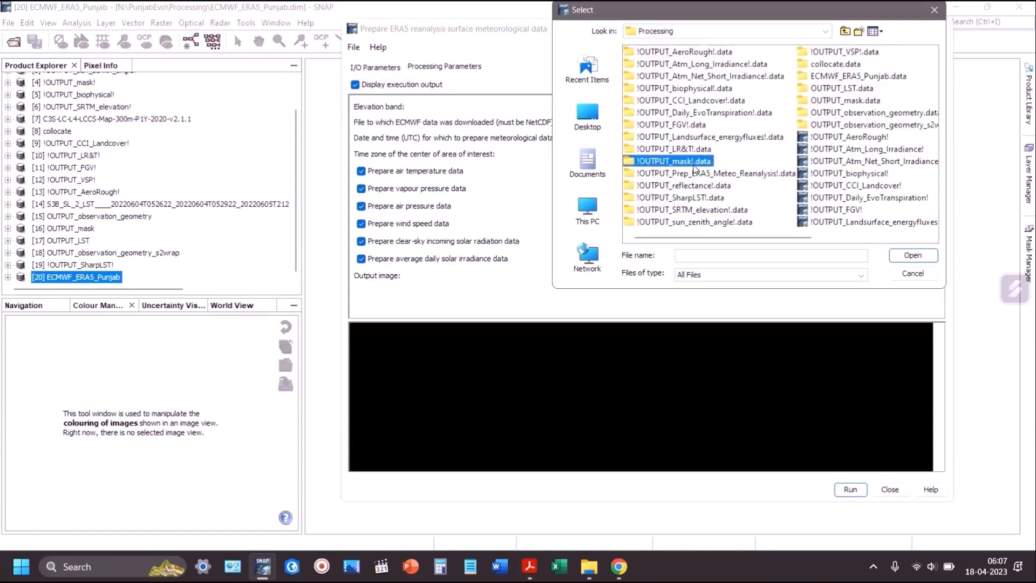
{"action": "key", "text": "e"}
{"action": "key", "text": "e"}
{"action": "key", "text": "e"}
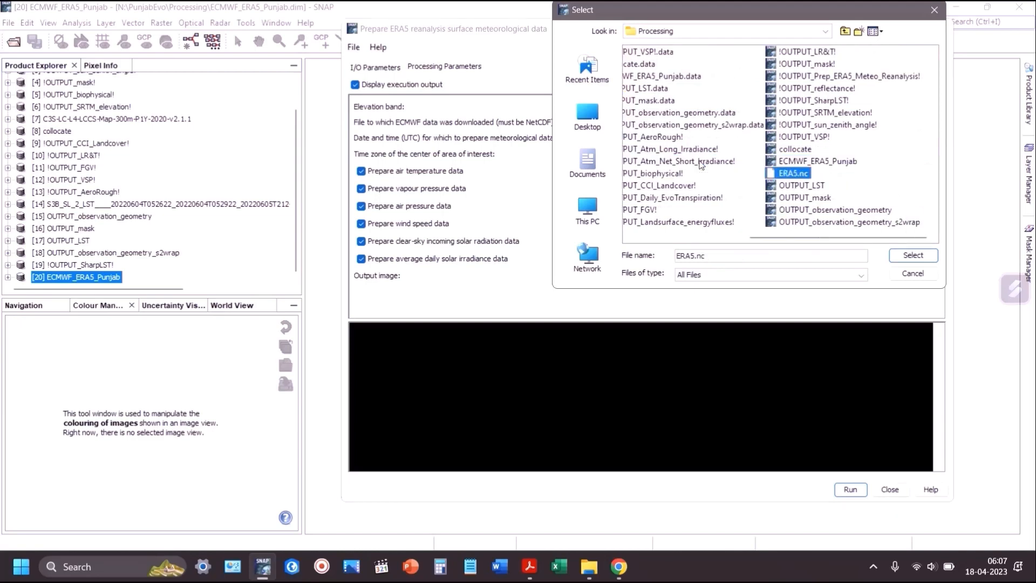
{"action": "left_click", "coordinate": [919, 255]}
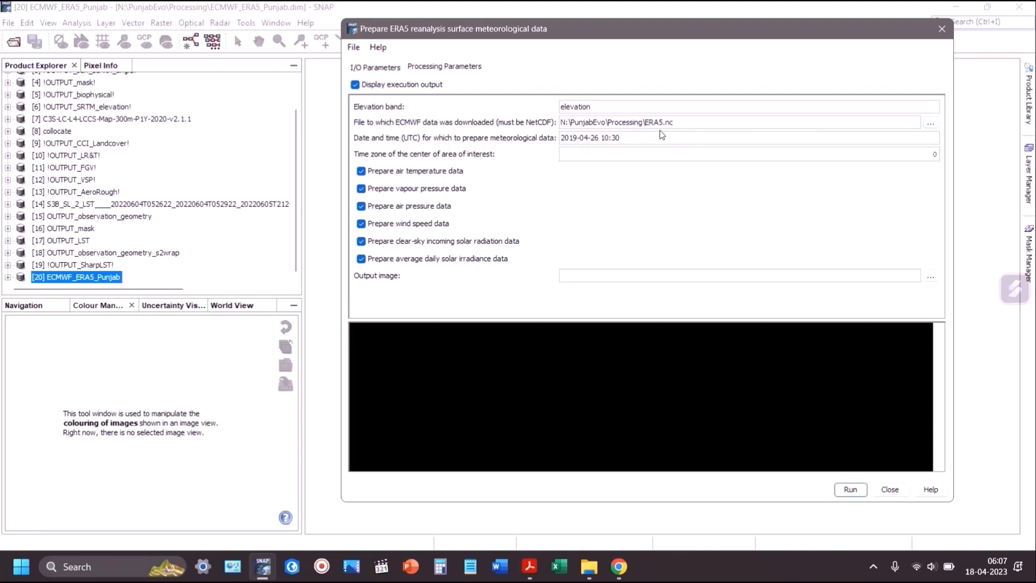
Step: Set the date for which to prepare the meteorological data to 2022-06-04
{"action": "type", "text": "22-06-0"}
{"action": "key", "text": "BackSpace"}
{"action": "type", "text": "04"}
Step: Switch to Chrome and search Google for "punjab india time zone"
{"action": "key", "text": "alt+Tab"}
{"action": "key", "text": "Tab"}
{"action": "key", "text": "Tab"}
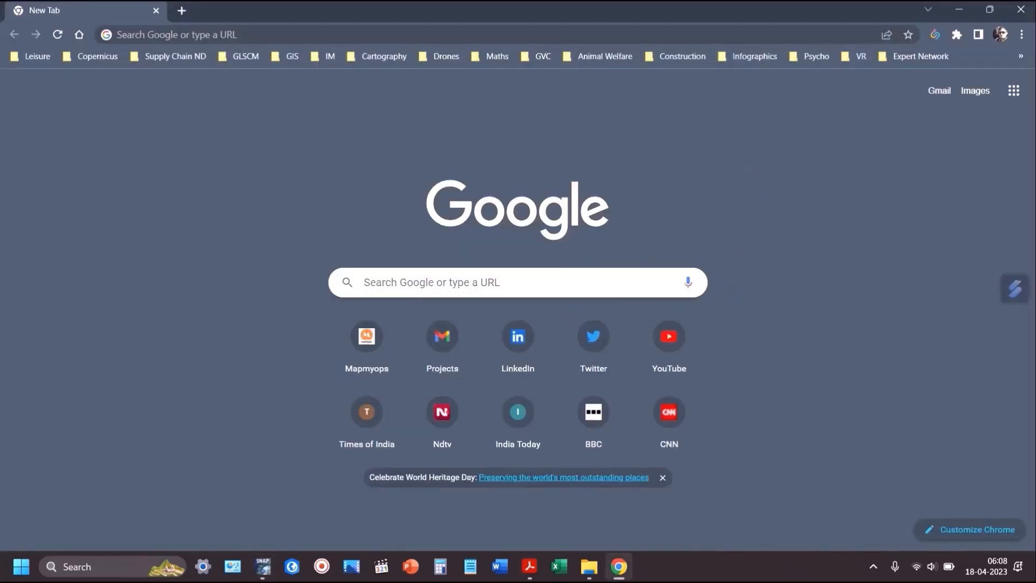
{"action": "left_click", "coordinate": [383, 30]}
{"action": "type", "text": "pun"}
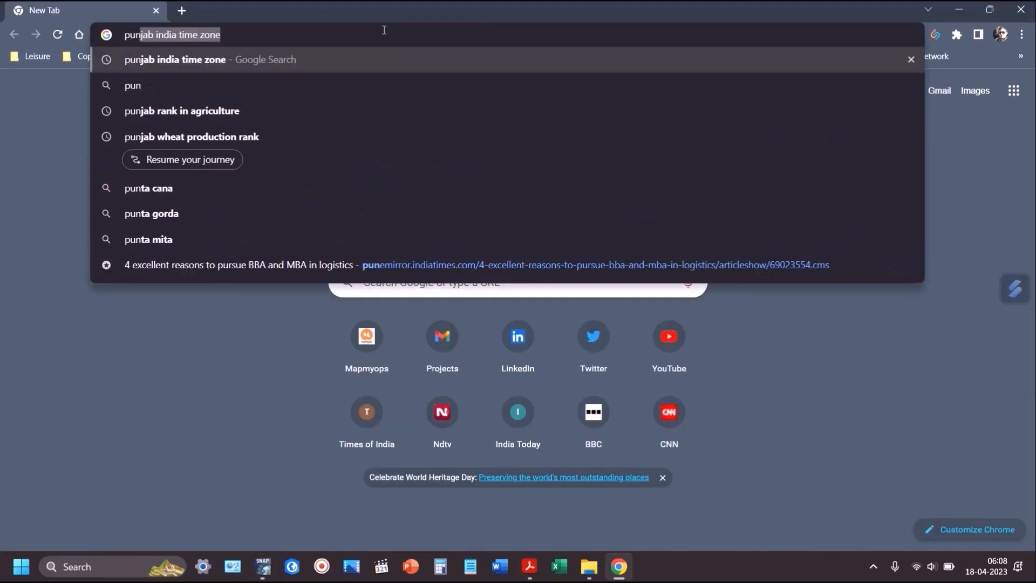
{"action": "key", "text": "Return"}
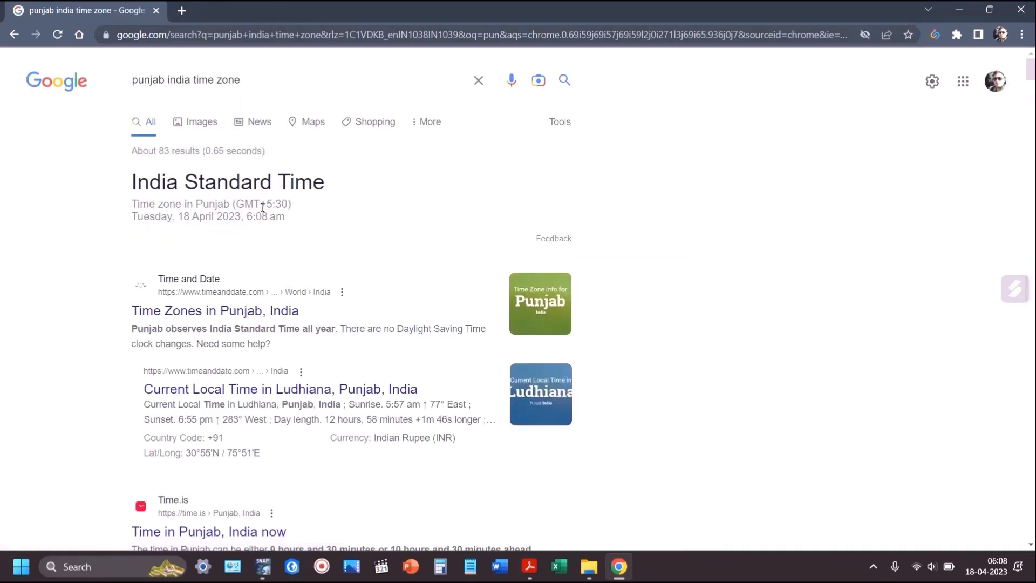
Step: Return to SNAP and set the time zone of the center of the area of interest to 5
{"action": "key", "text": "alt+Tab"}
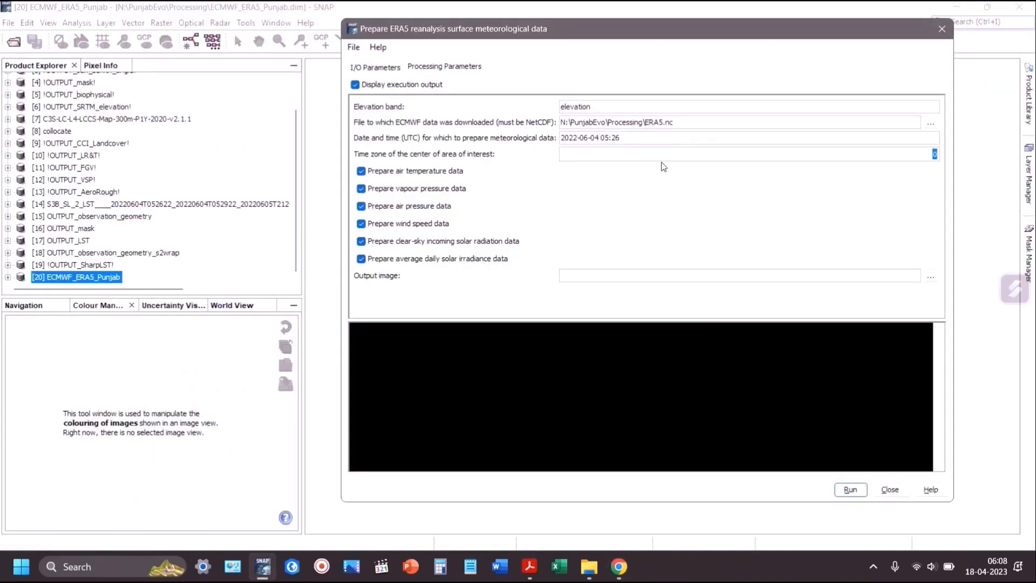
{"action": "key", "text": "Return"}
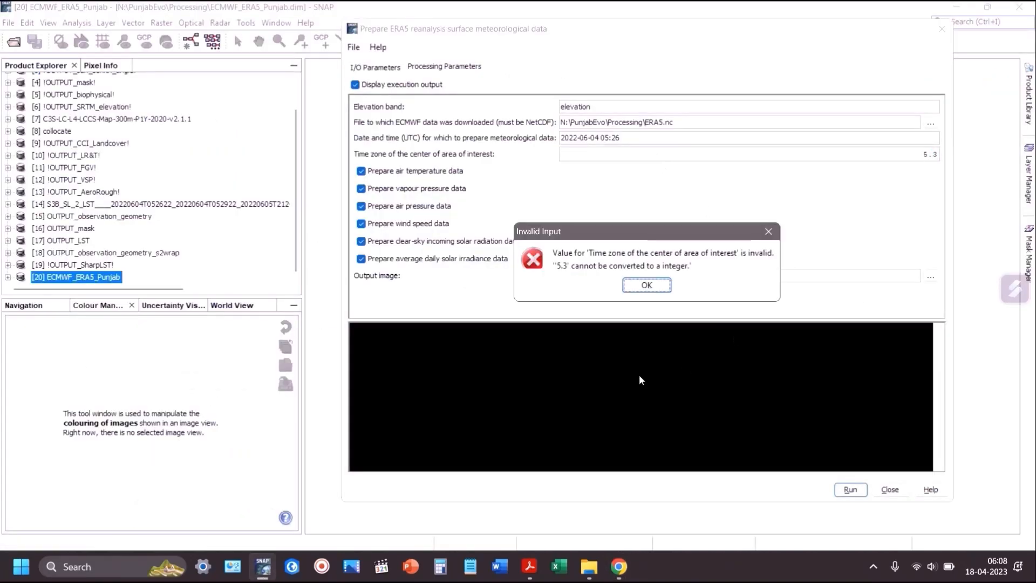
{"action": "left_click", "coordinate": [657, 288]}
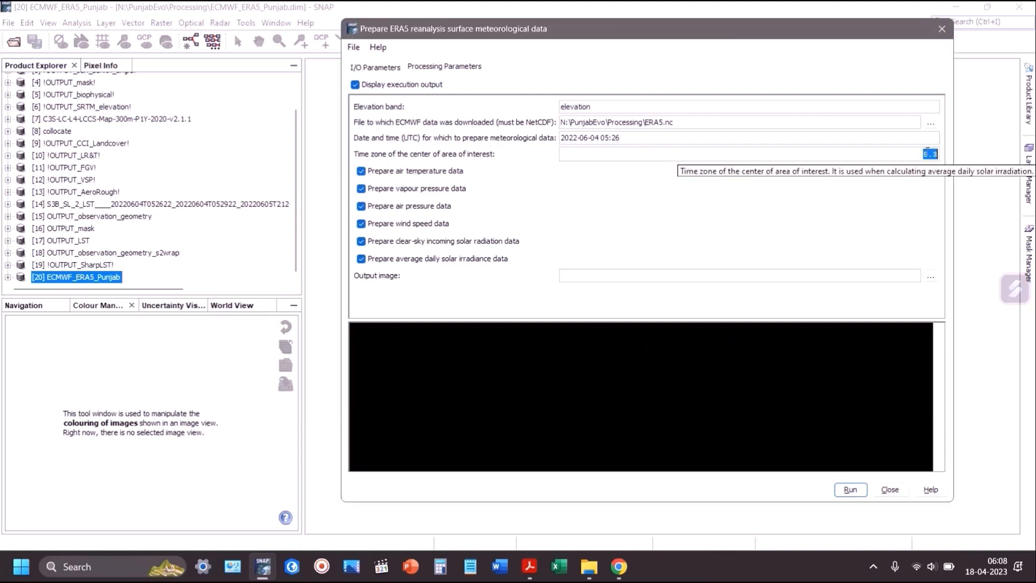
{"action": "type", "text": "5"}
{"action": "key", "text": "Tab"}
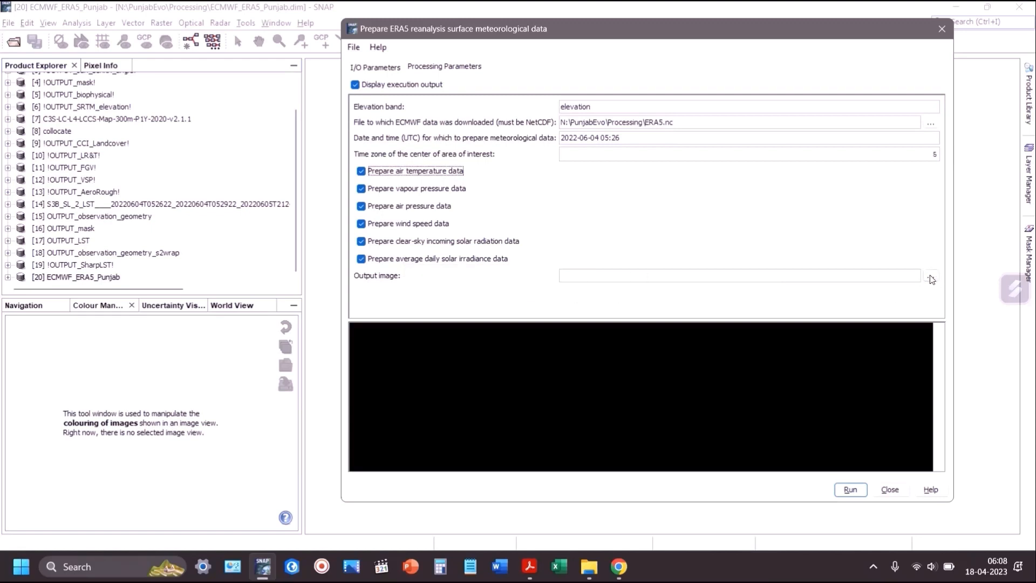
Step: Copy the target product name and use it to set the output image to !OUTPUT_SurfaceMD!.dim in the PunjabEvo Processing folder
{"action": "left_click", "coordinate": [390, 69]}
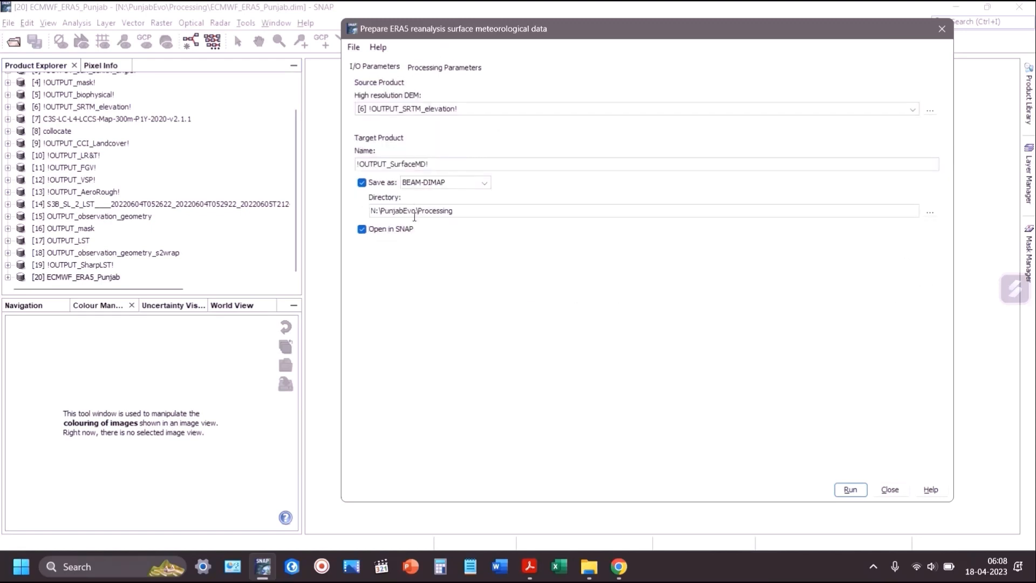
{"action": "left_click_drag", "start_coordinate": [430, 165], "coordinate": [357, 166]}
{"action": "key", "text": "ctrl+c"}
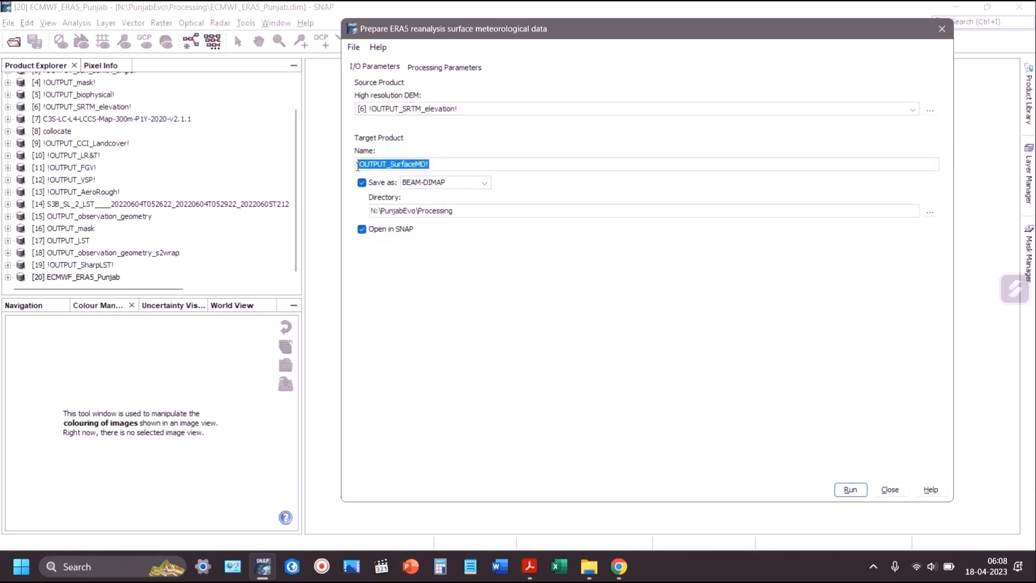
{"action": "left_click", "coordinate": [448, 73]}
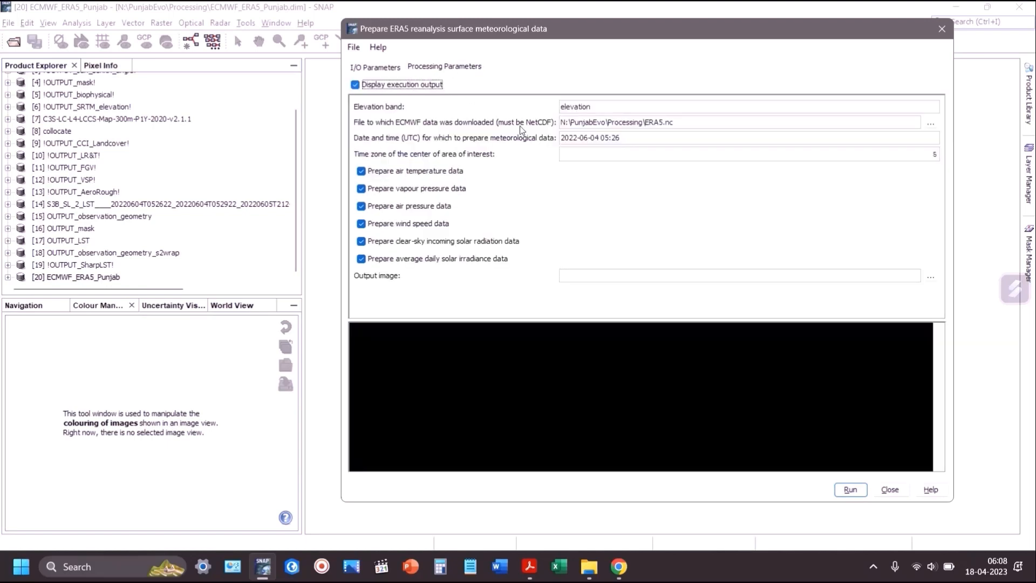
{"action": "left_click", "coordinate": [929, 276]}
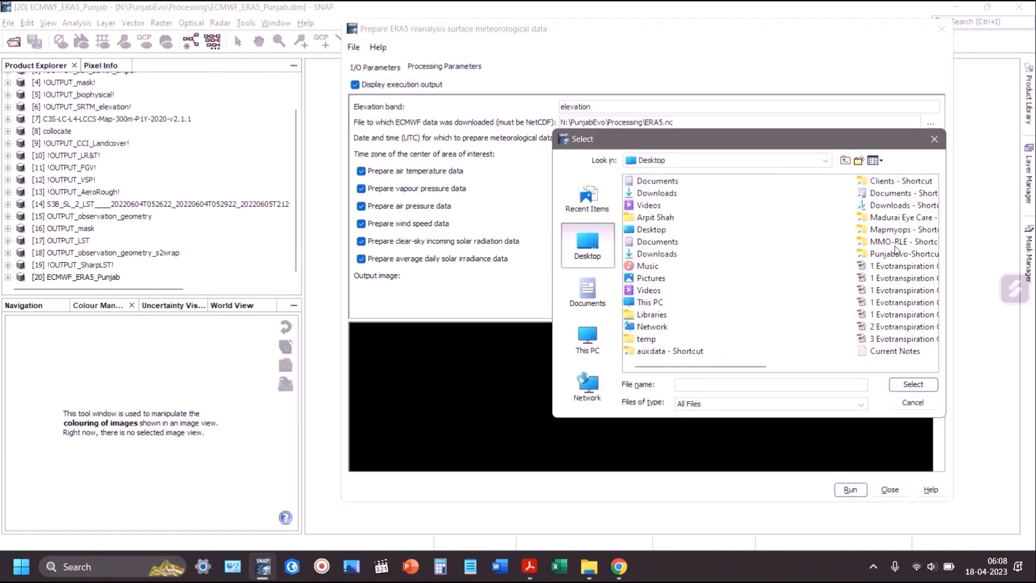
{"action": "double_click", "coordinate": [896, 252]}
{"action": "double_click", "coordinate": [648, 207]}
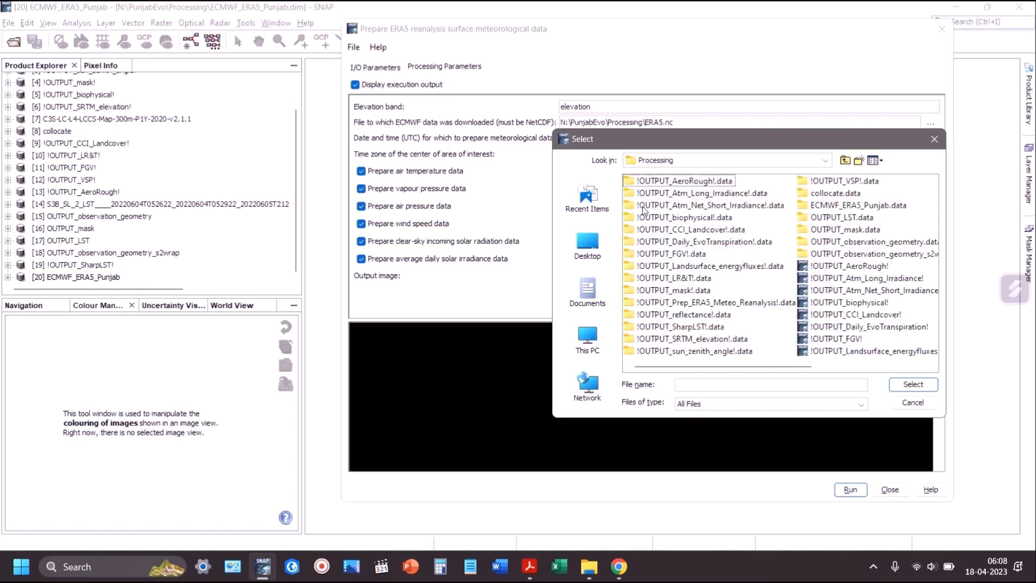
{"action": "left_click", "coordinate": [783, 389]}
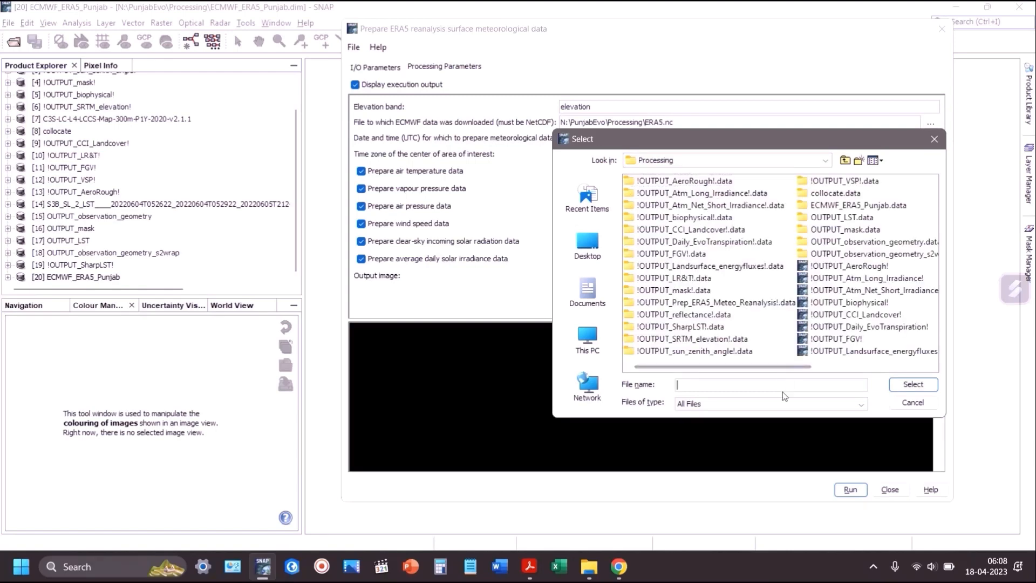
{"action": "key", "text": "ctrl+v"}
{"action": "type", "text": ".dim"}
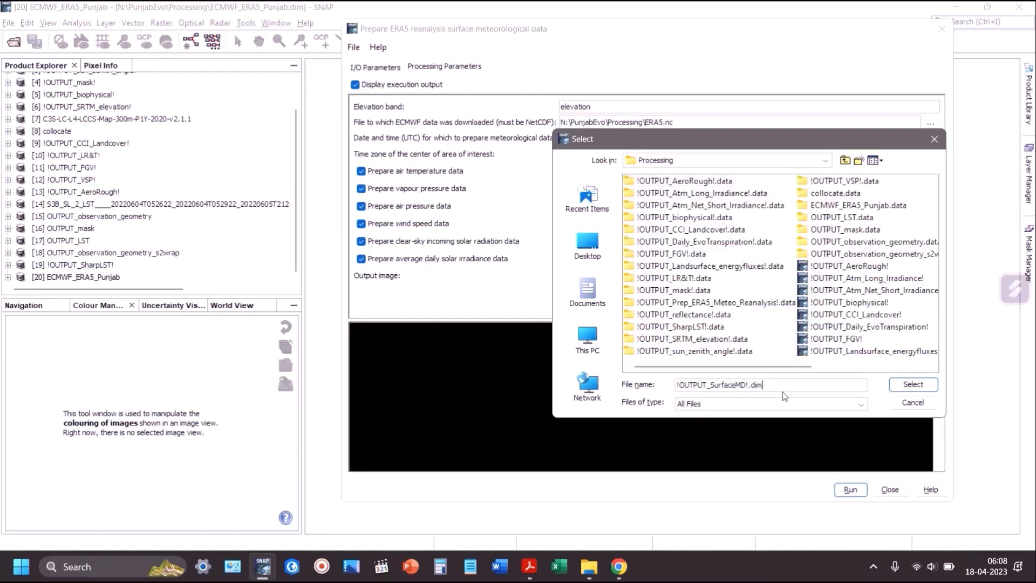
{"action": "key", "text": "Return"}
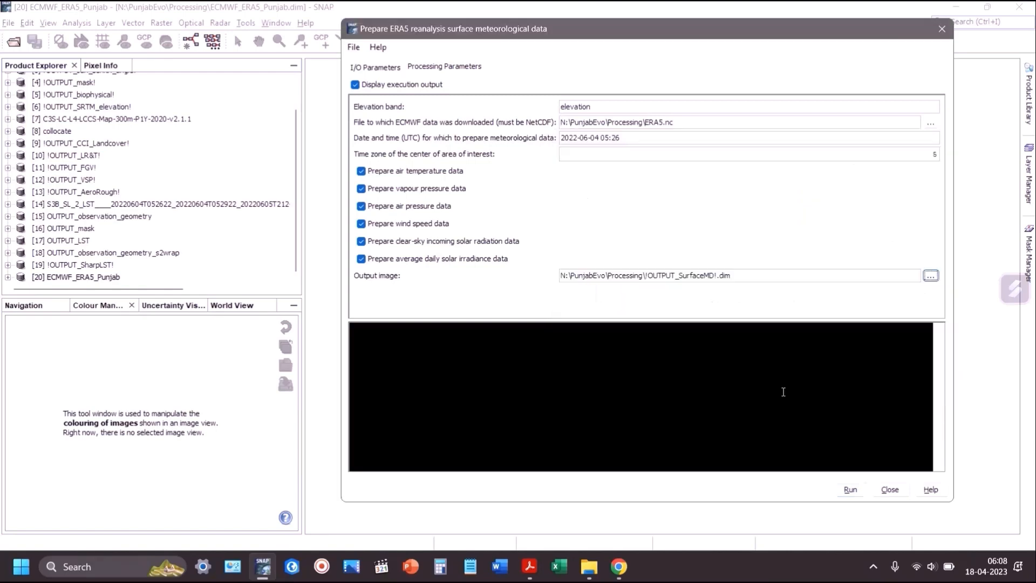
Step: Run the ERA5 surface meteorological data preparation, dismiss the completion message and close the tool dialog
{"action": "left_click", "coordinate": [862, 492]}
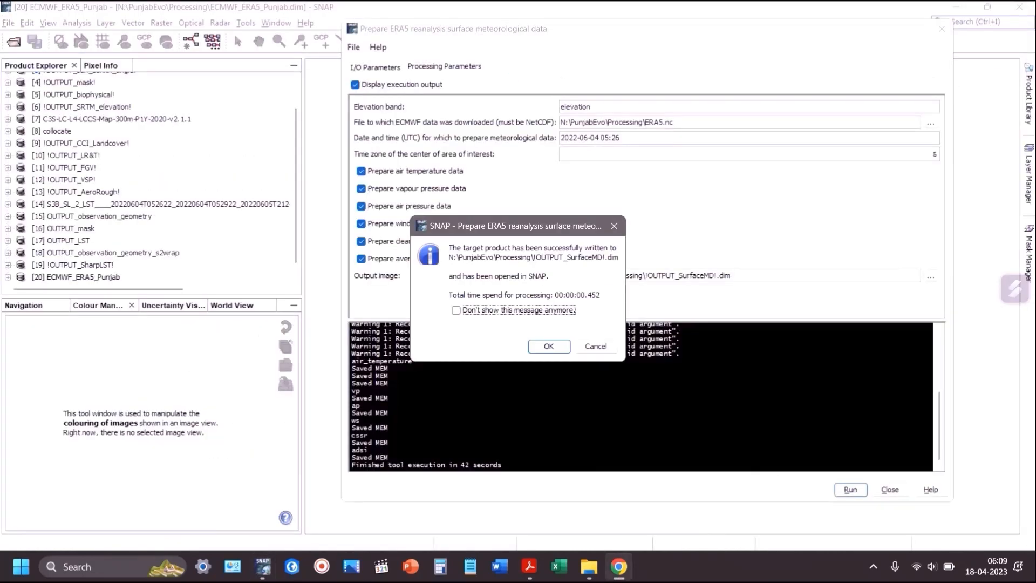
{"action": "left_click", "coordinate": [538, 343]}
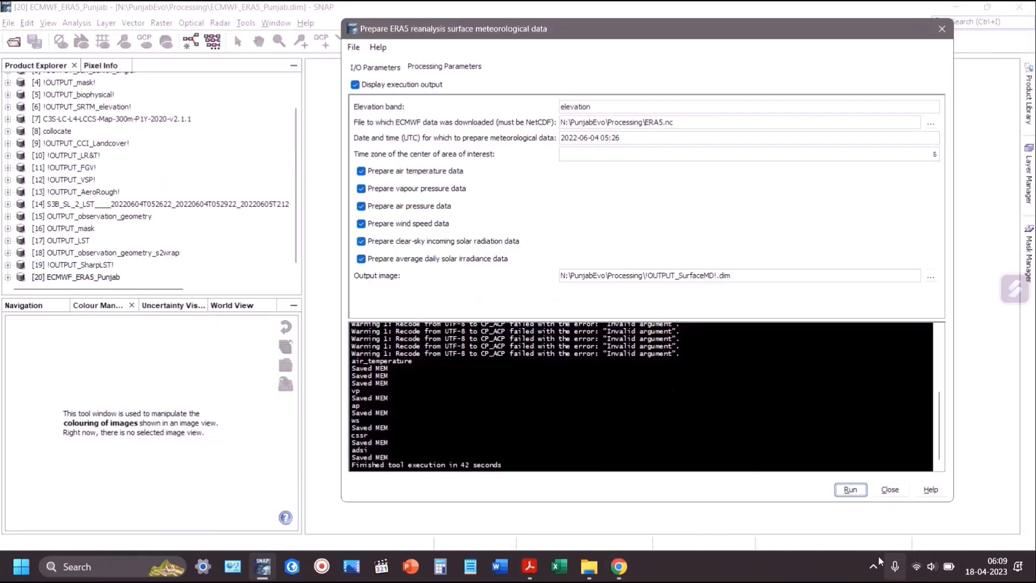
{"action": "left_click", "coordinate": [888, 491]}
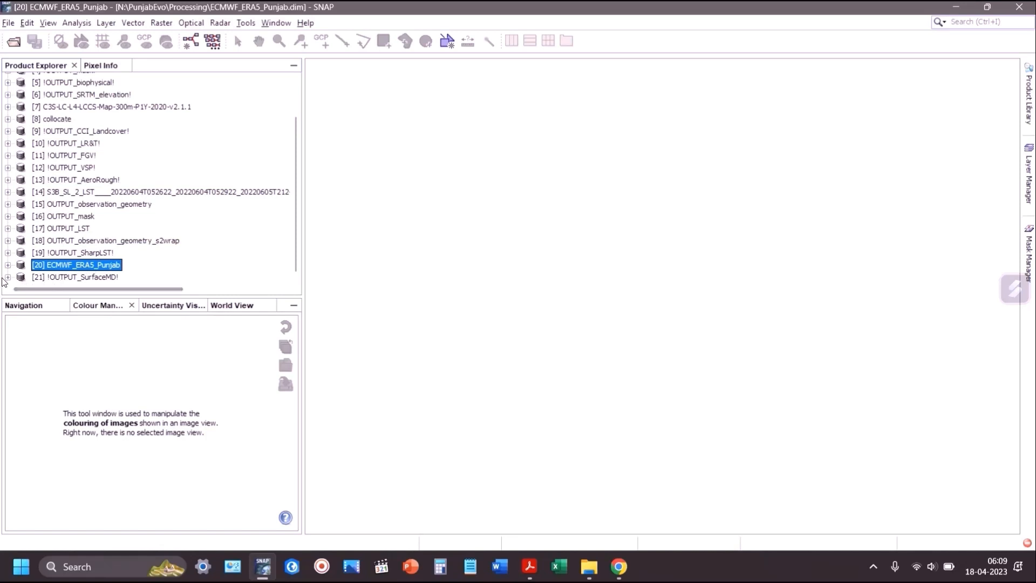
Step: Display the air_temperature band of the !OUTPUT_SurfaceMD! product and show its colour values in the Table editor
{"action": "left_click", "coordinate": [7, 277]}
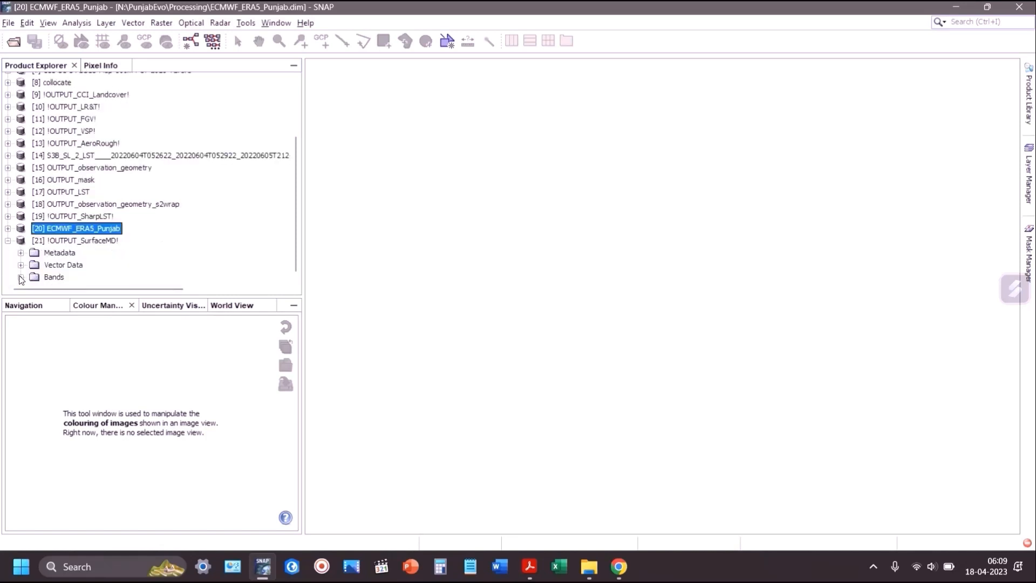
{"action": "left_click", "coordinate": [20, 278]}
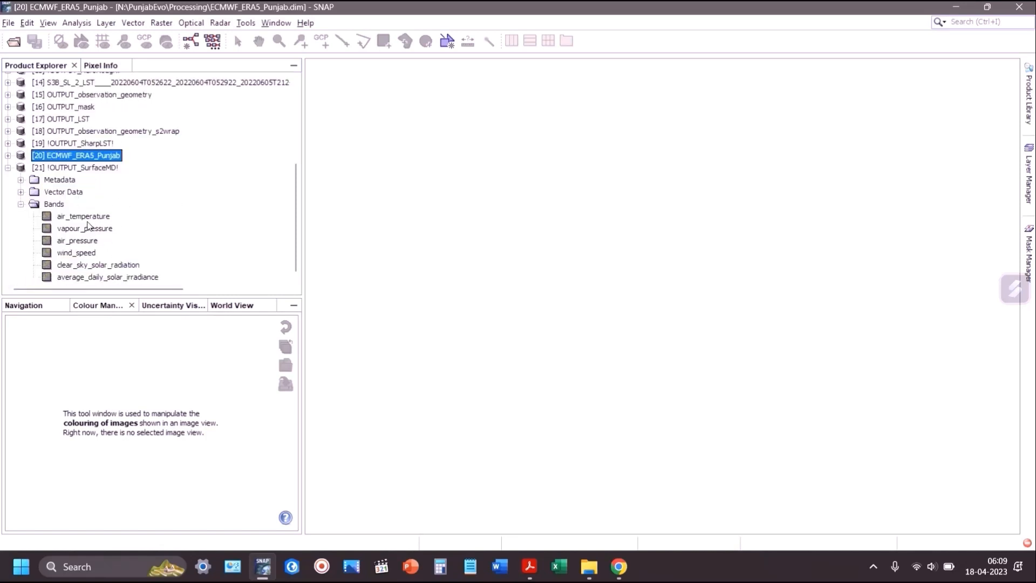
{"action": "double_click", "coordinate": [86, 218]}
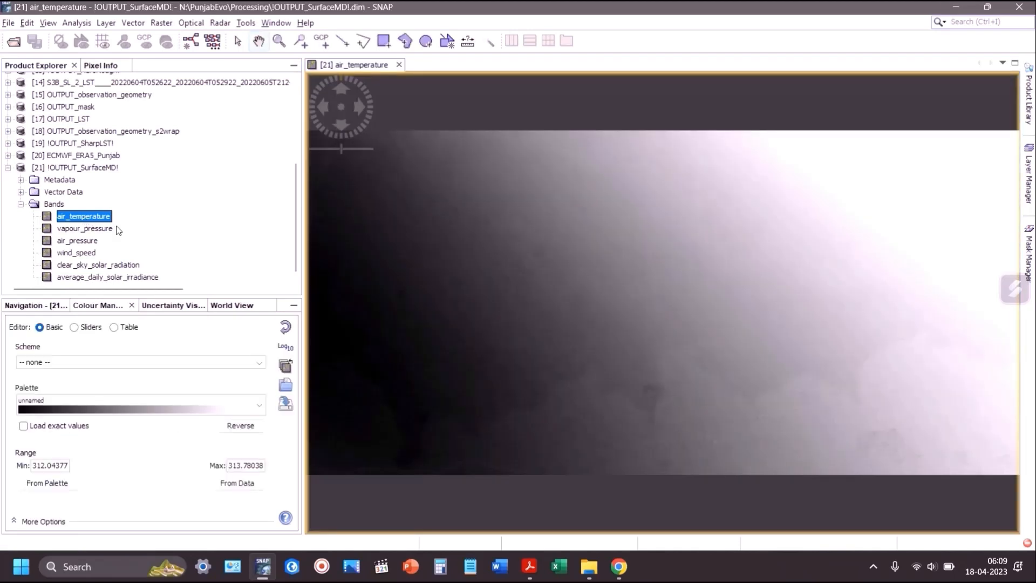
{"action": "left_click", "coordinate": [89, 328]}
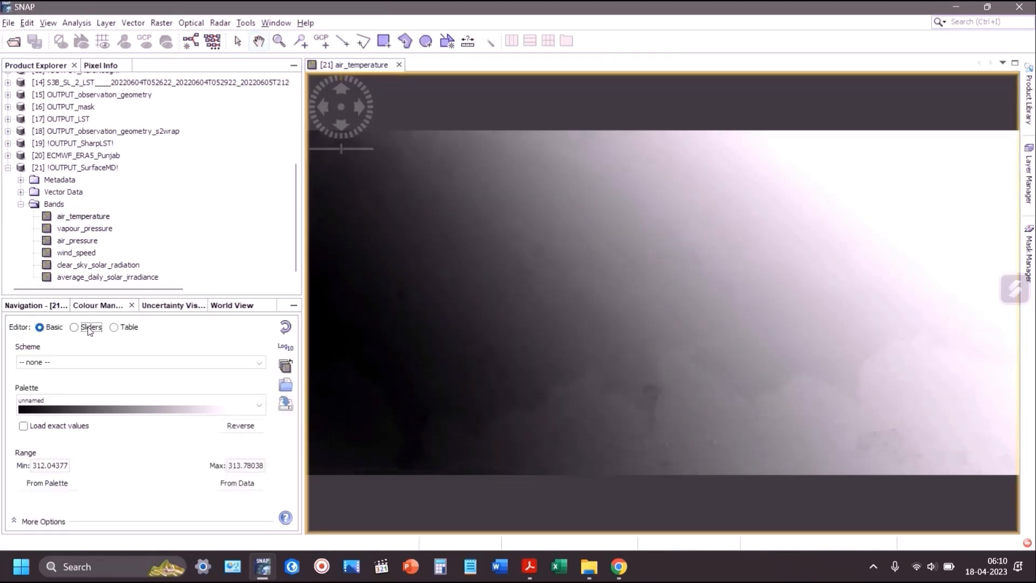
{"action": "left_click", "coordinate": [128, 328]}
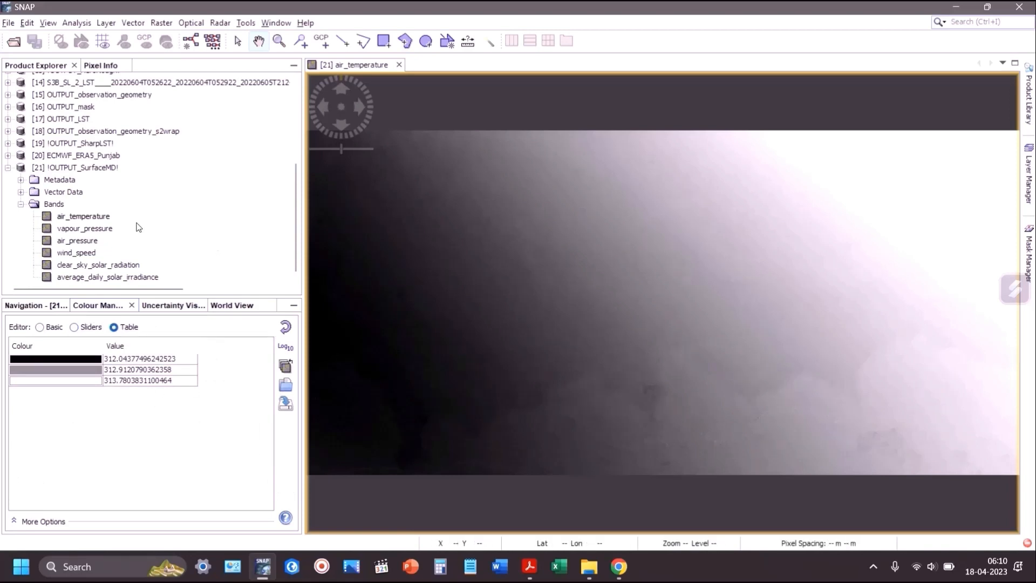
Step: View the vapour_pressure and air_pressure bands, then close all band views and collapse the !OUTPUT_SurfaceMD! product
{"action": "double_click", "coordinate": [110, 230]}
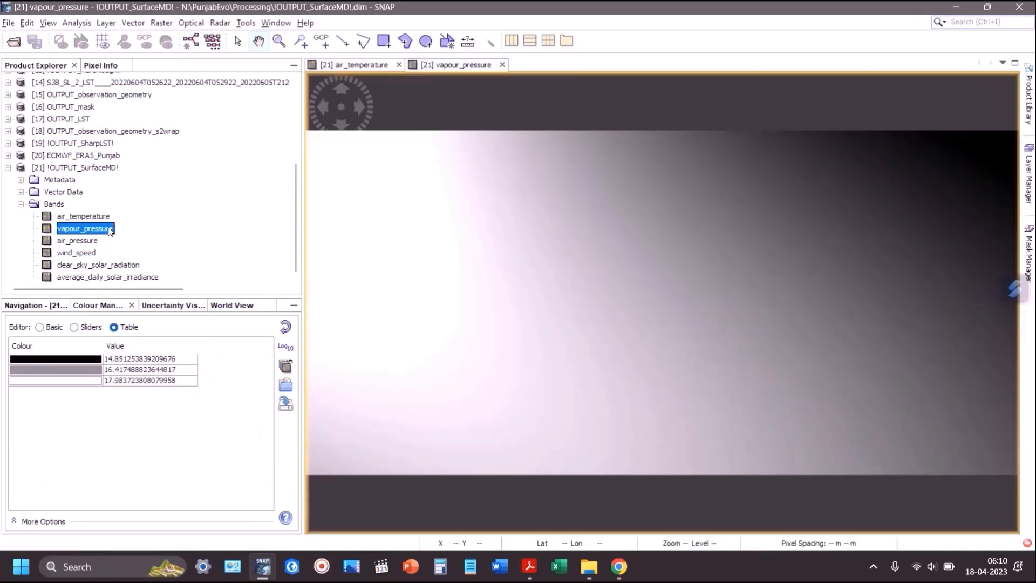
{"action": "double_click", "coordinate": [93, 246]}
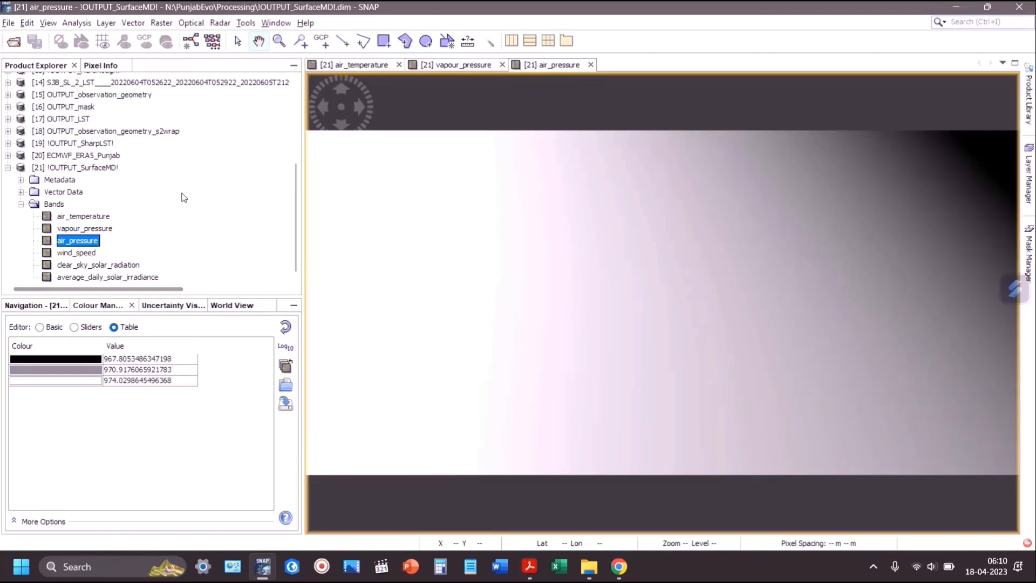
{"action": "left_click", "coordinate": [399, 65]}
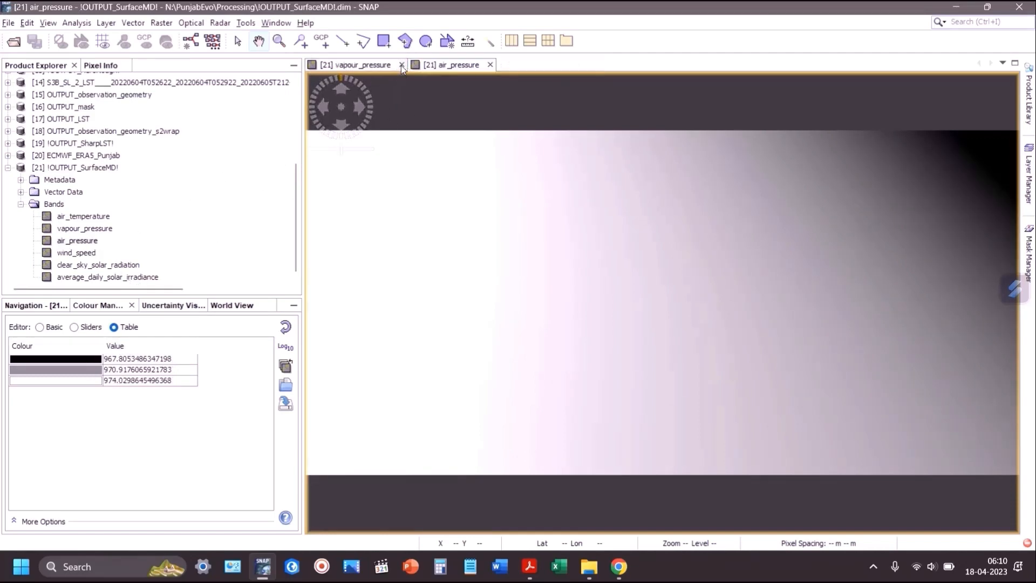
{"action": "left_click", "coordinate": [401, 65]}
{"action": "left_click", "coordinate": [386, 66]}
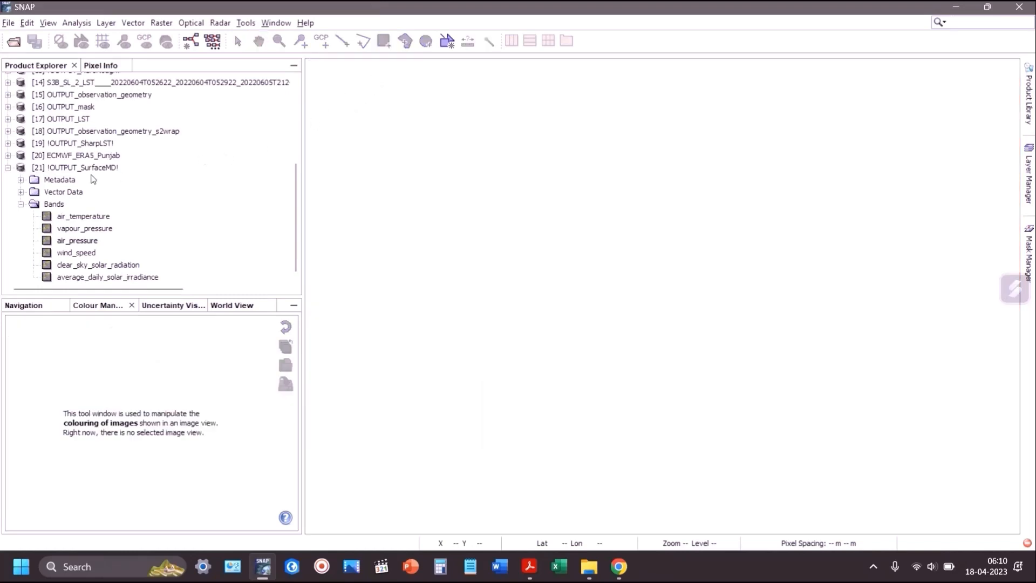
{"action": "left_click", "coordinate": [8, 168]}
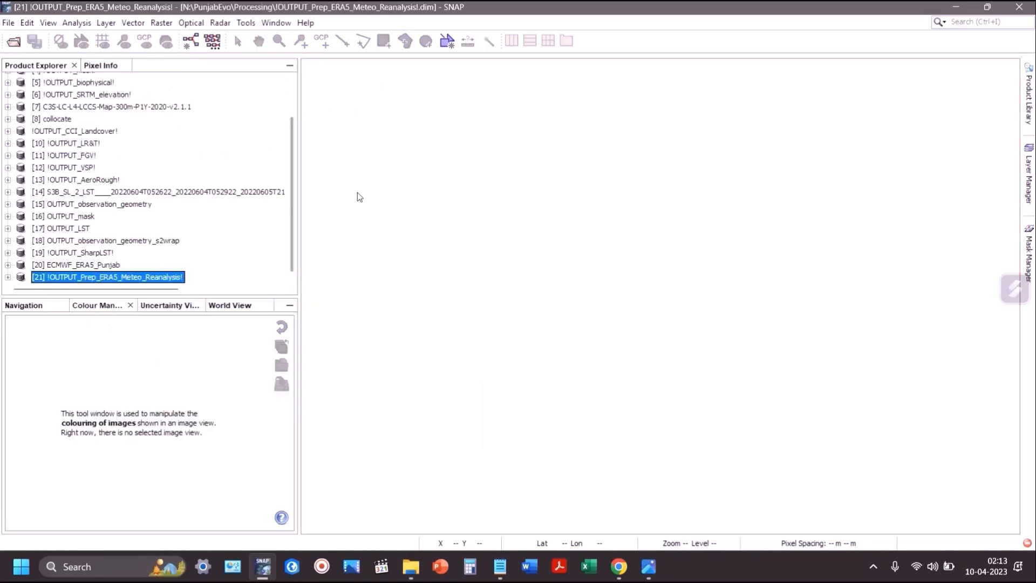
Step: Switch to the Processing folder in File Explorer and go up to the PunjabEvo folder
{"action": "key", "text": "alt+Tab"}
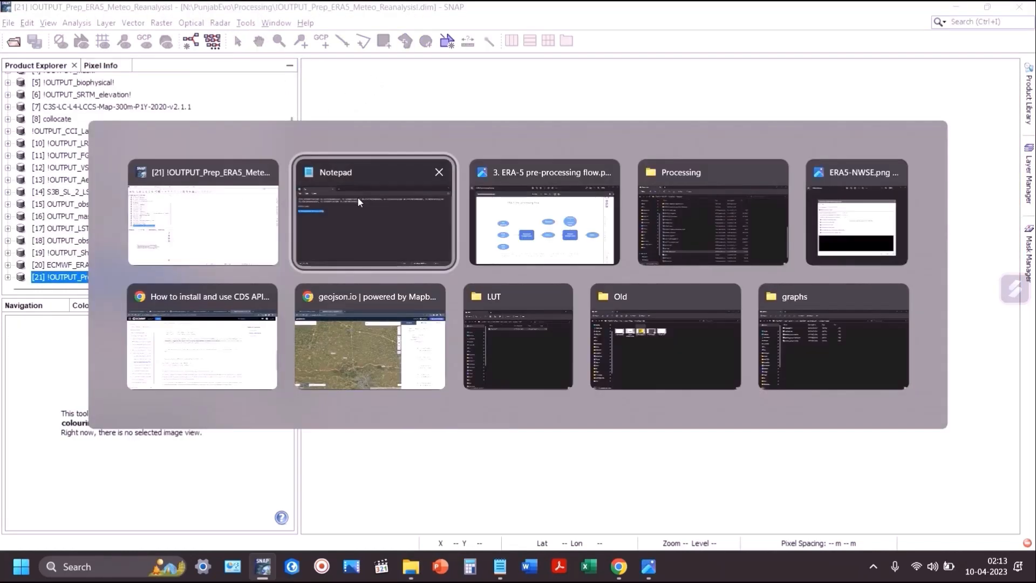
{"action": "key", "text": "alt+Tab"}
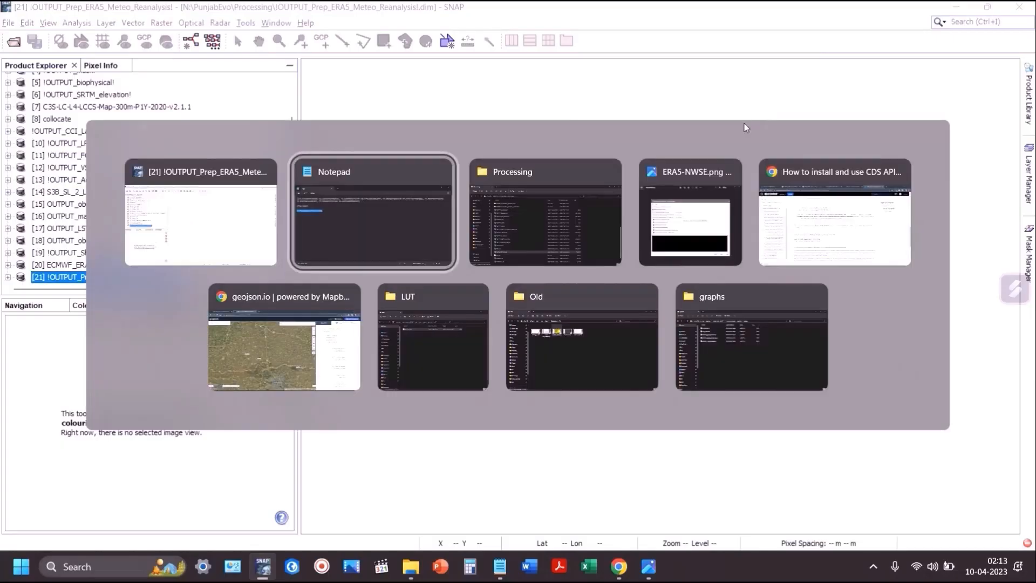
{"action": "key", "text": "alt+Tab"}
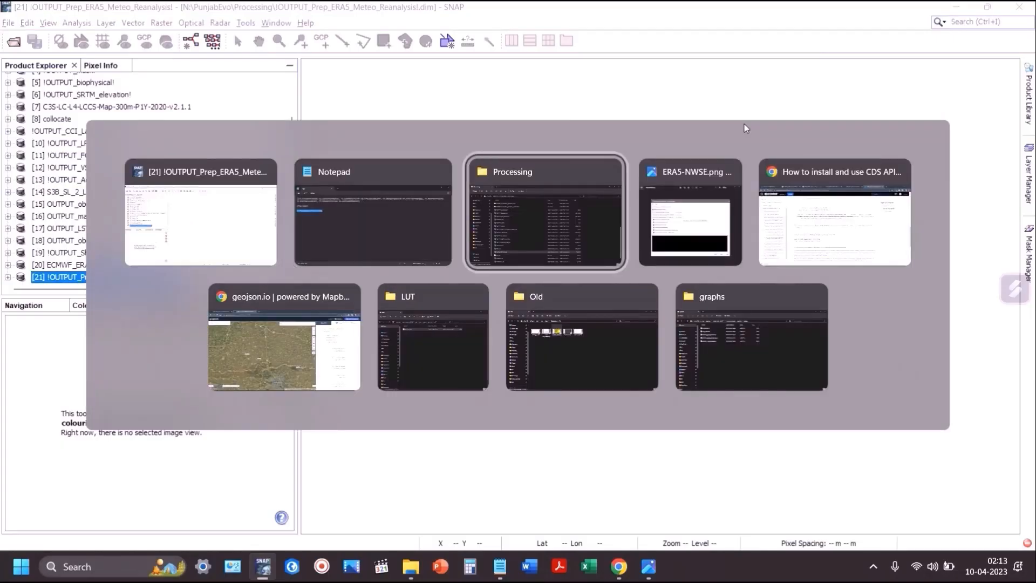
{"action": "left_click", "coordinate": [220, 76]}
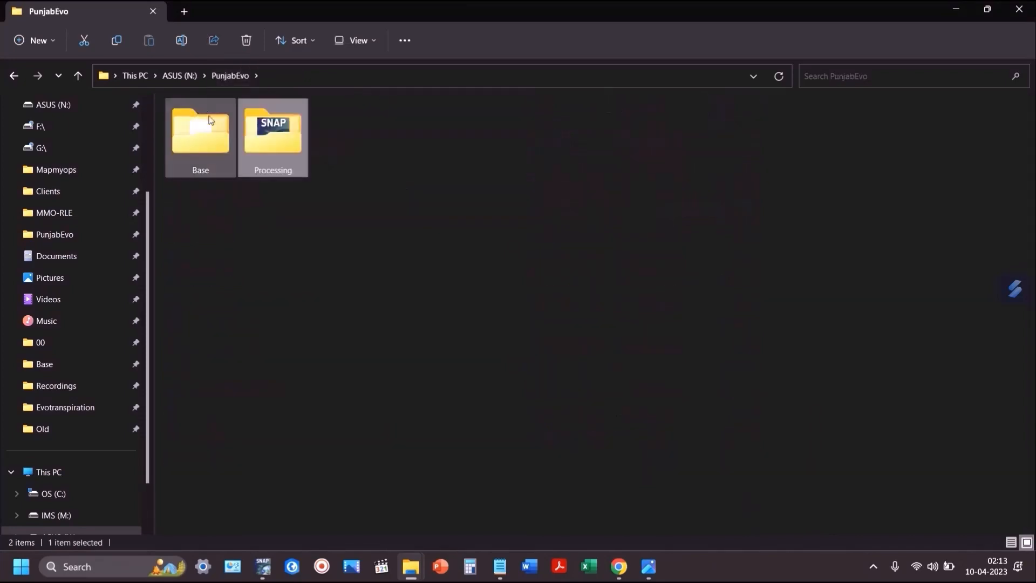
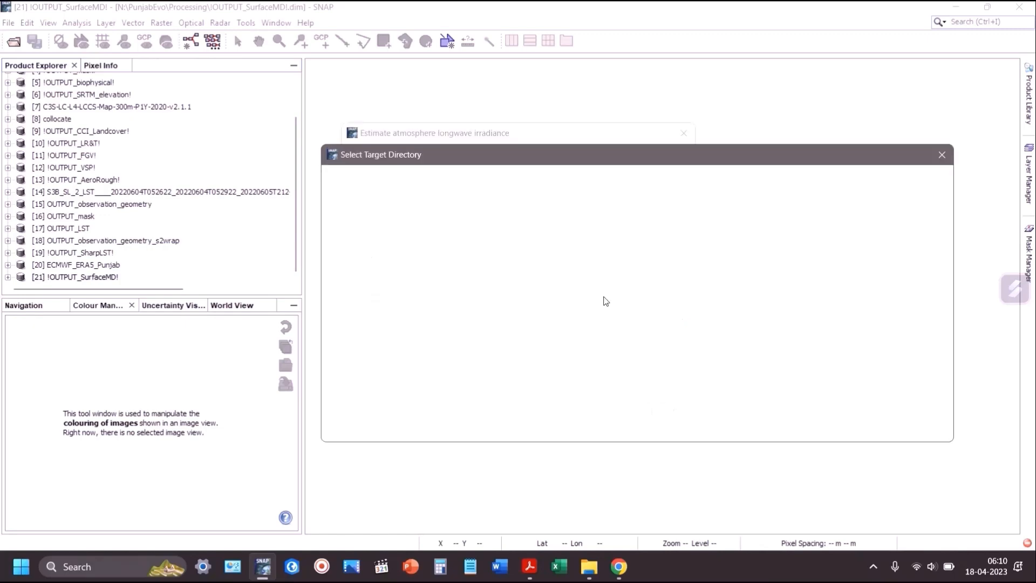
Step: Set the target directory of the longwave irradiance product to the Processing folder inside PunjabEvo
{"action": "left_click", "coordinate": [348, 254]}
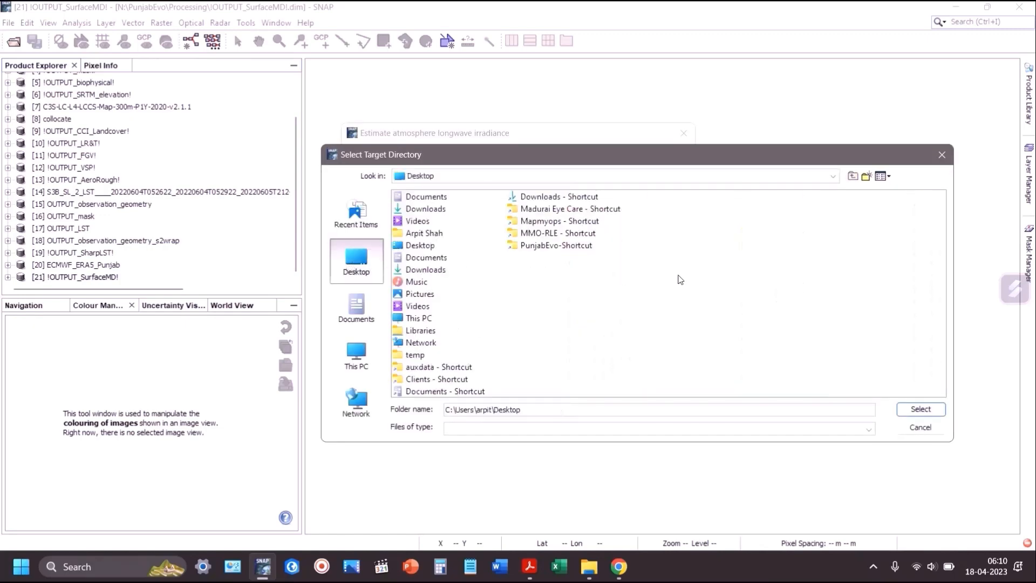
{"action": "double_click", "coordinate": [549, 246]}
{"action": "double_click", "coordinate": [425, 221]}
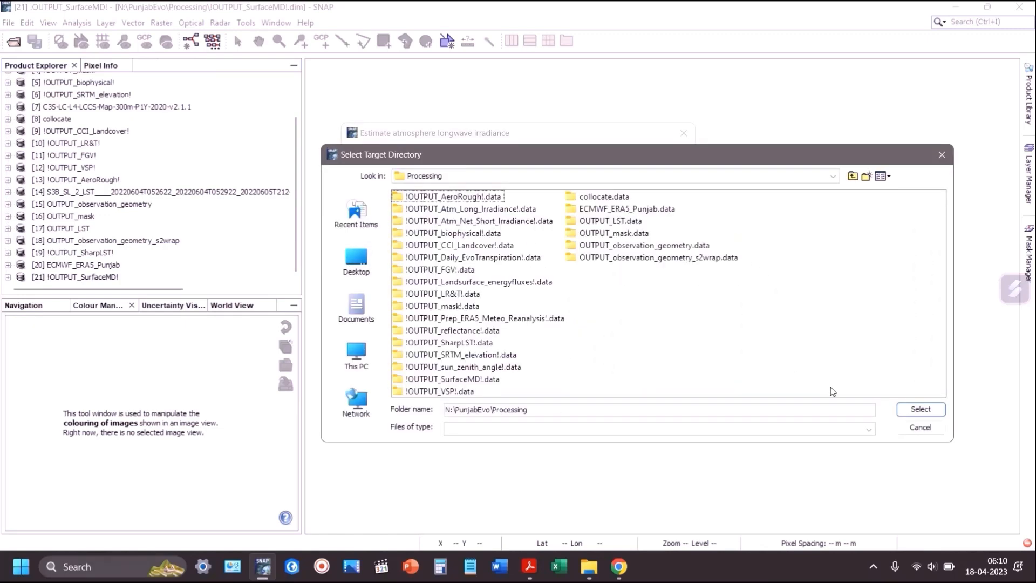
{"action": "left_click", "coordinate": [924, 408]}
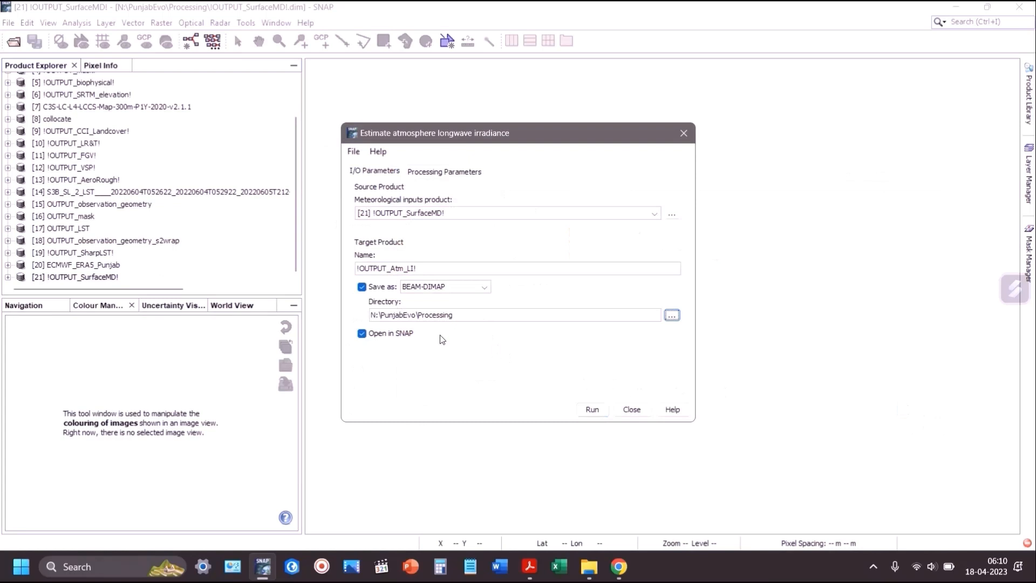
Step: Enable display of the execution output and set the output image to !OUTPUT_Atm_LI!.dim in the PunjabEvo Processing folder
{"action": "left_click", "coordinate": [445, 171]}
{"action": "left_click", "coordinate": [392, 189]}
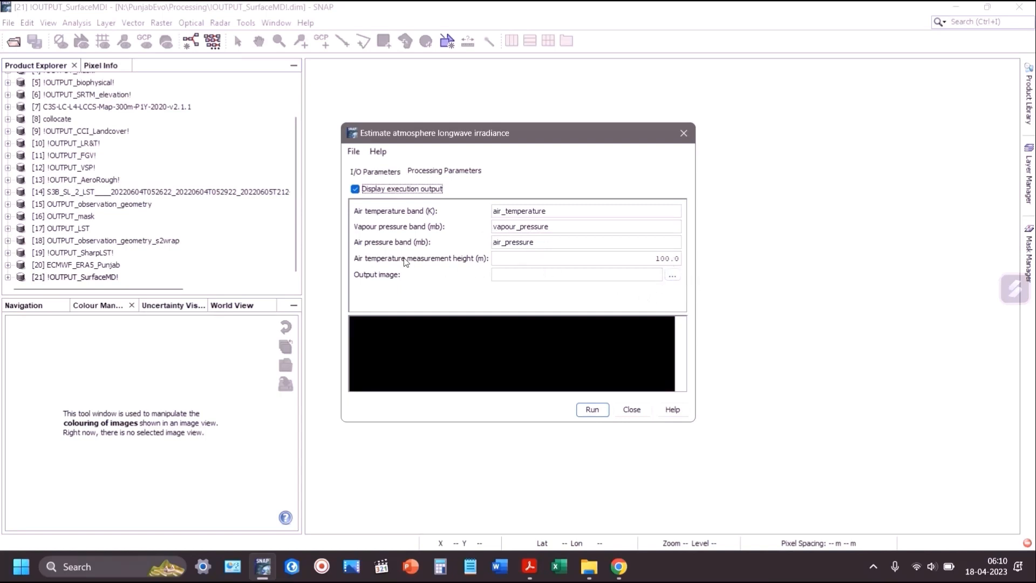
{"action": "left_click", "coordinate": [671, 275]}
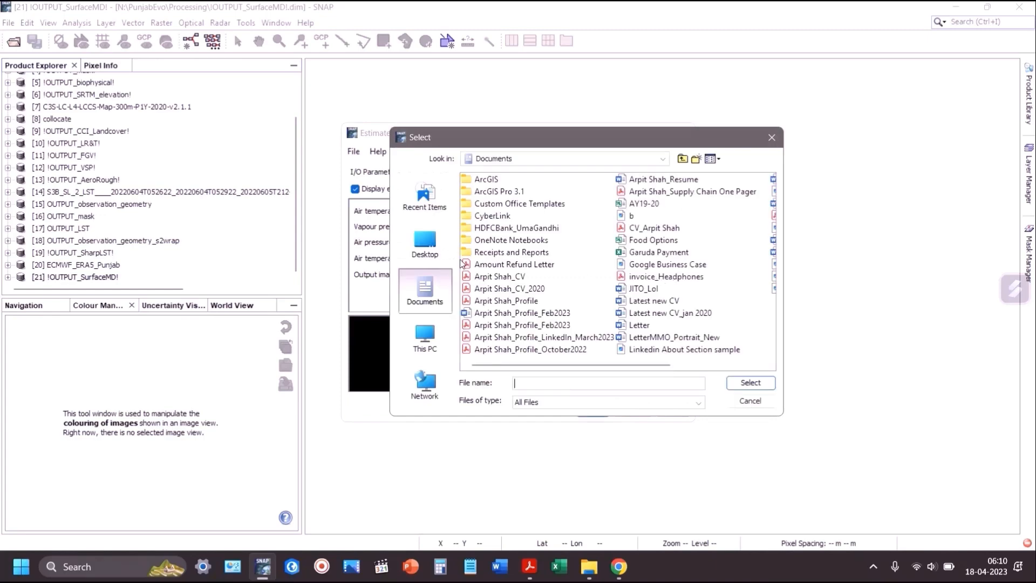
{"action": "left_click", "coordinate": [425, 241]}
{"action": "double_click", "coordinate": [707, 251]}
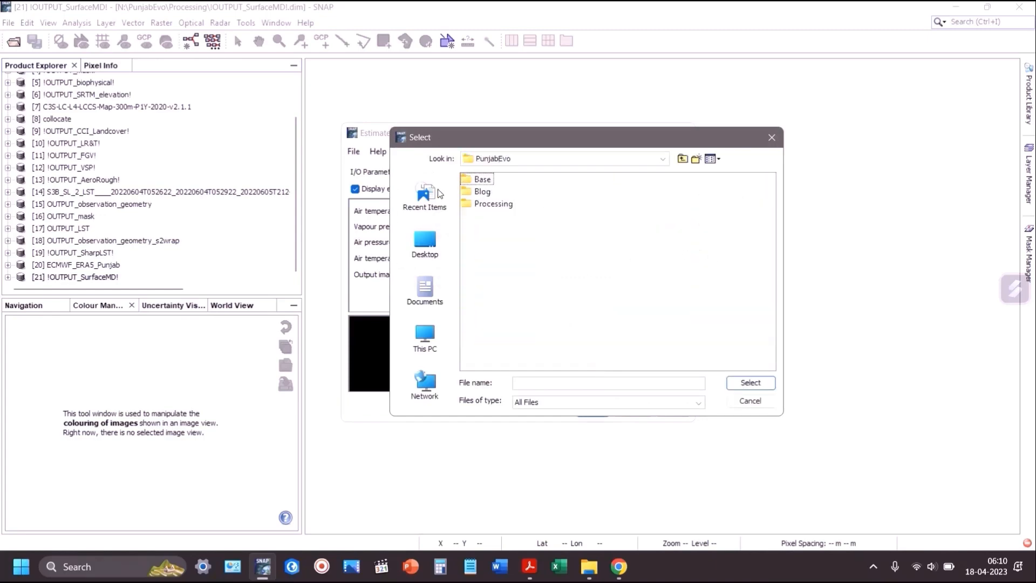
{"action": "double_click", "coordinate": [494, 205]}
{"action": "left_click", "coordinate": [596, 383]}
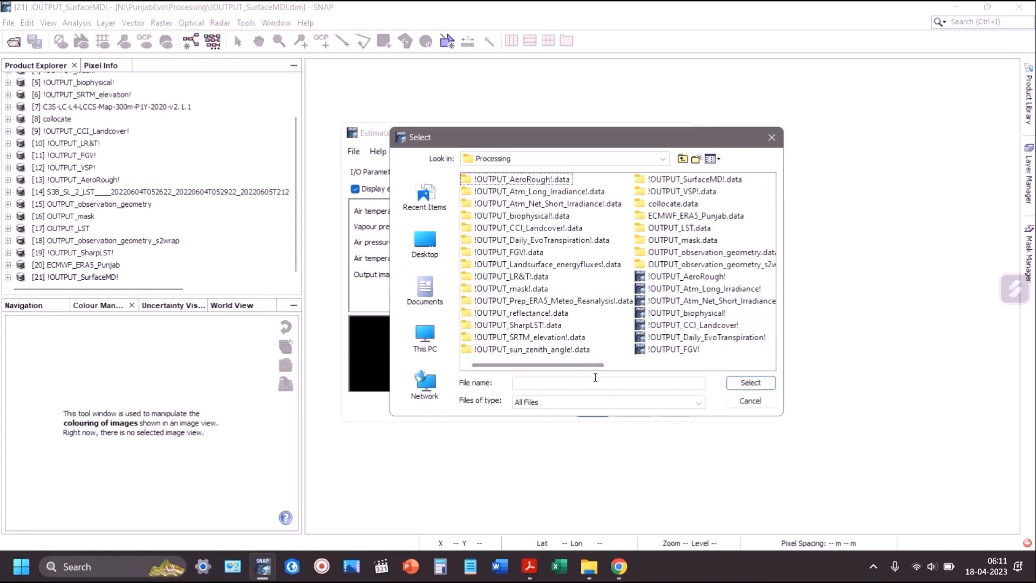
{"action": "type", "text": "!OUTPUT_Atm_LI!.di"}
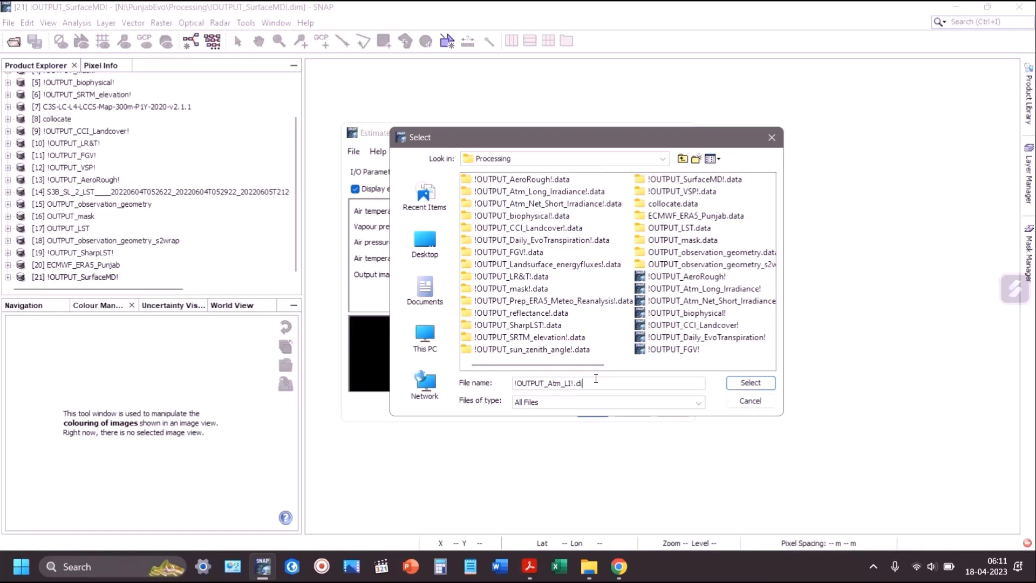
{"action": "type", "text": "m"}
{"action": "key", "text": "Return"}
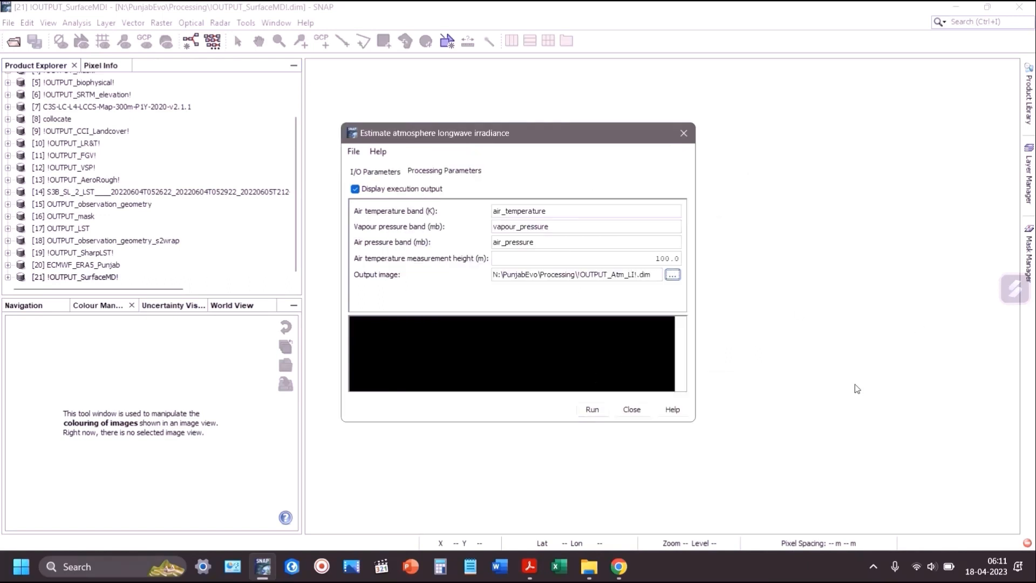
Step: Run the atmosphere longwave irradiance estimation, dismiss the completion message and close the tool dialog
{"action": "left_click", "coordinate": [608, 412]}
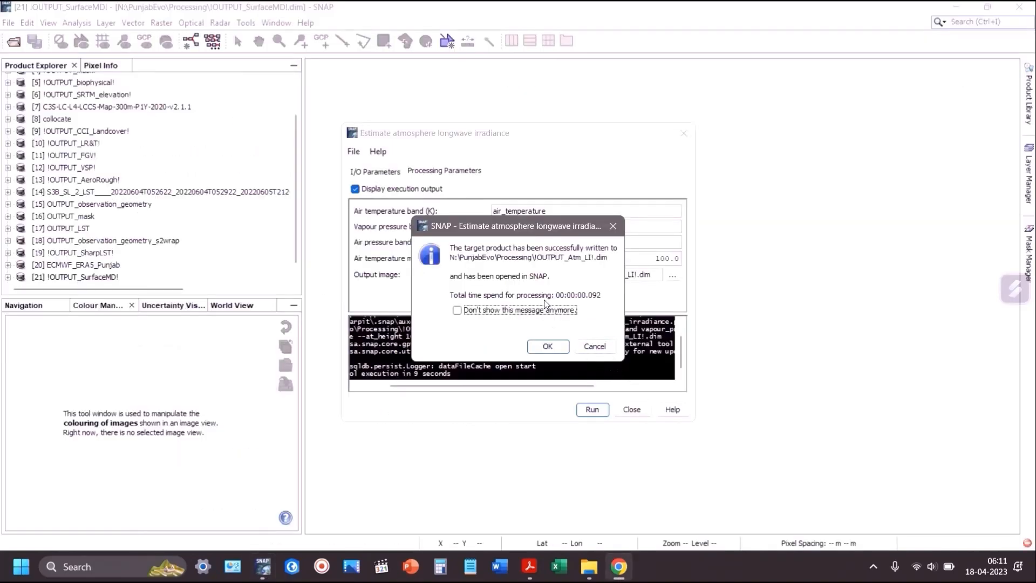
{"action": "left_click", "coordinate": [547, 347]}
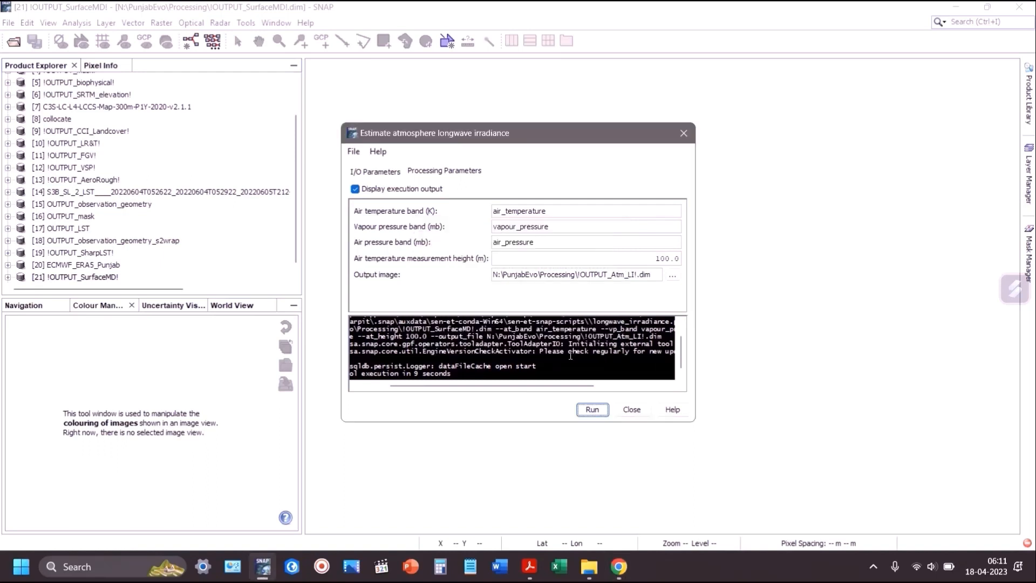
{"action": "left_click", "coordinate": [632, 410]}
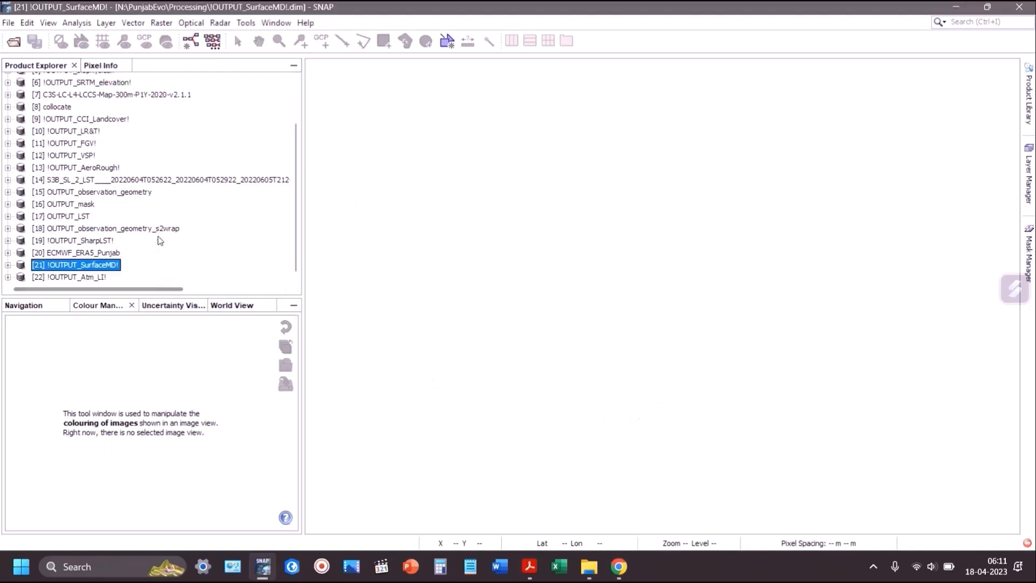
Step: View the longwave_irradiance band of the !OUTPUT_Atm_LI! product, then close the view and collapse the product
{"action": "left_click", "coordinate": [7, 276]}
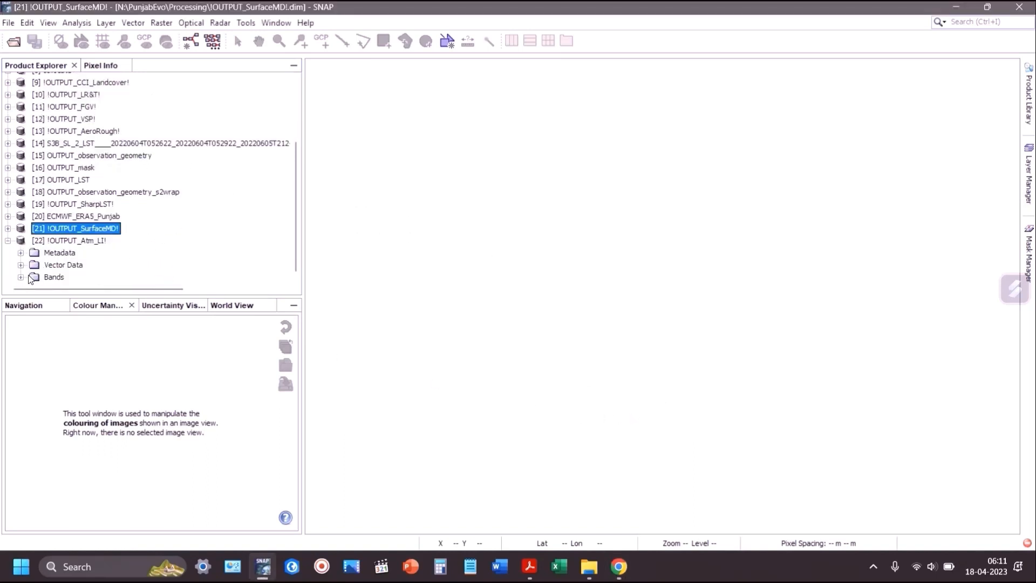
{"action": "left_click", "coordinate": [21, 278]}
{"action": "double_click", "coordinate": [67, 277]}
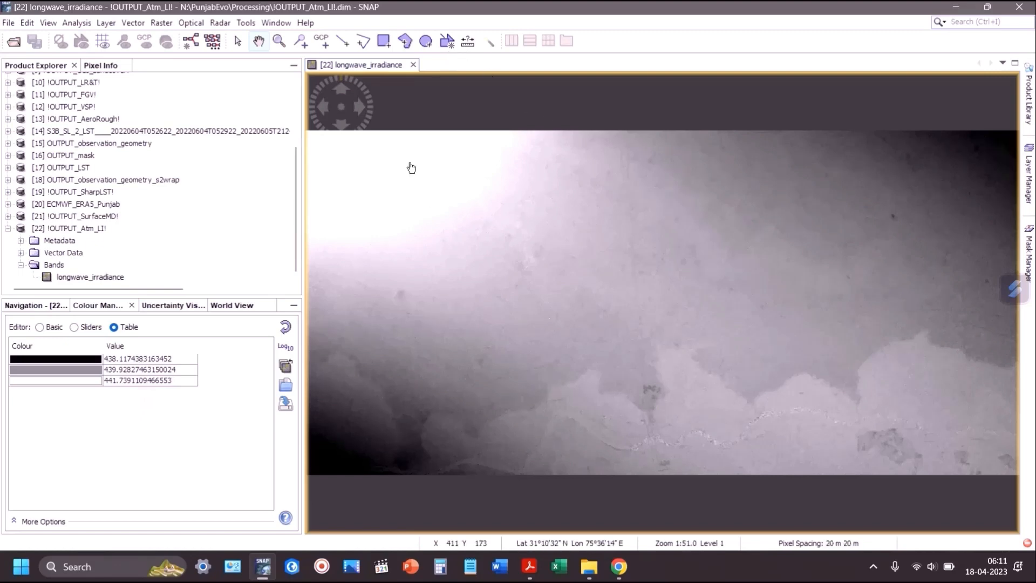
{"action": "left_click", "coordinate": [412, 66]}
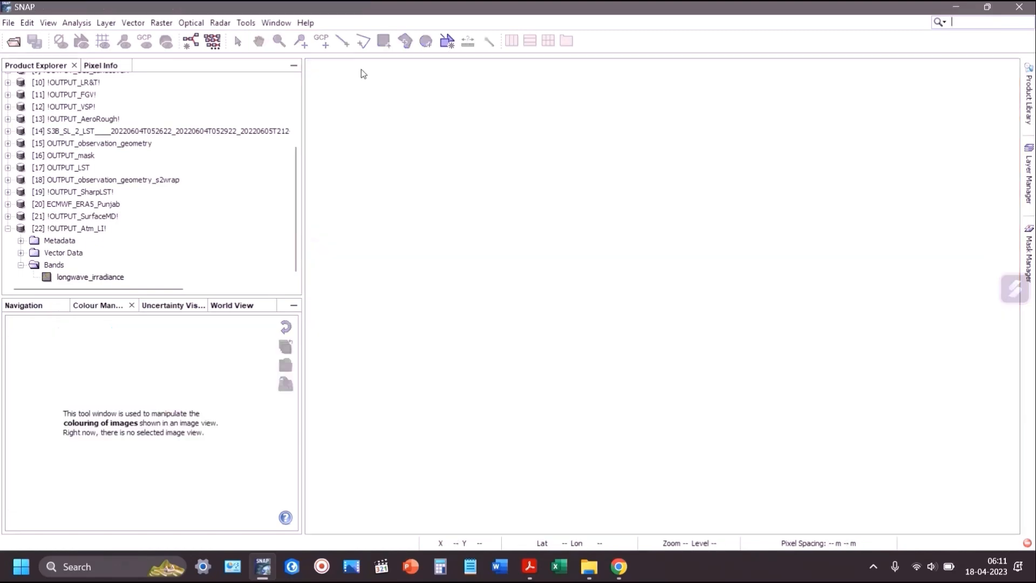
{"action": "left_click", "coordinate": [8, 229]}
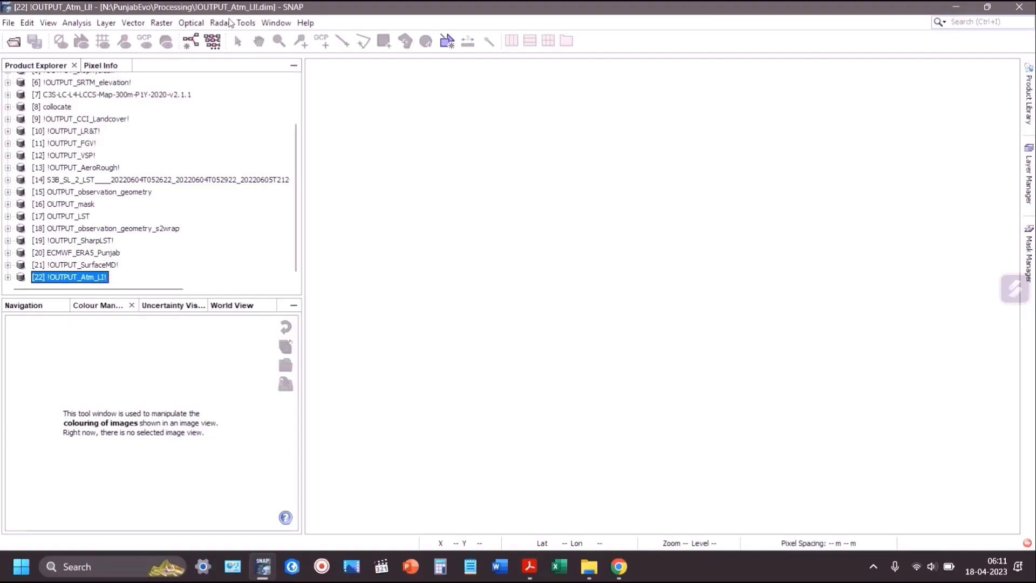
Step: Open the SEN-ET net shortwave radiation estimation and choose !OUTPUT_LR&T! as the leaf spectral properties product
{"action": "left_click", "coordinate": [191, 22]}
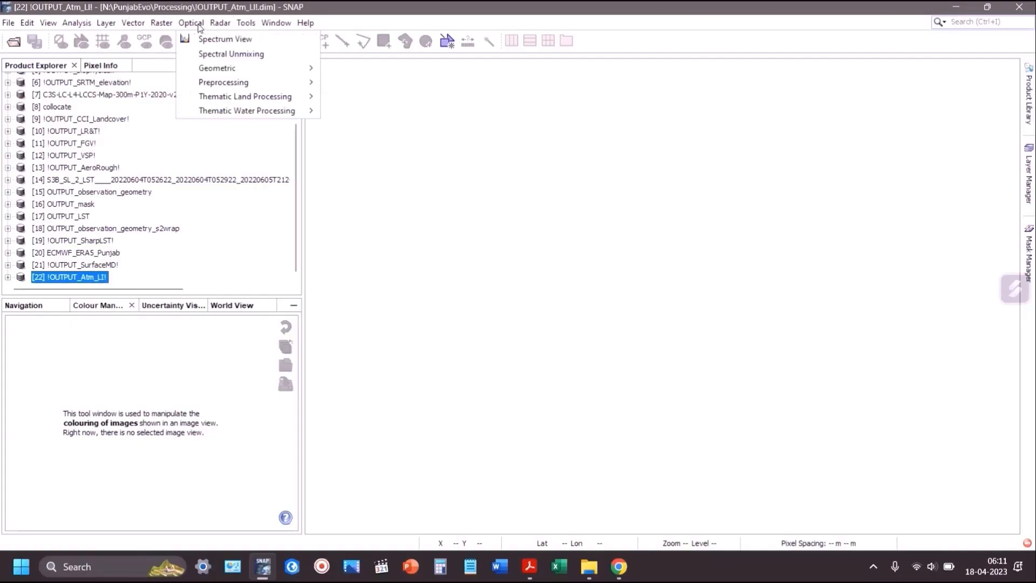
{"action": "mouse_move", "coordinate": [247, 110]}
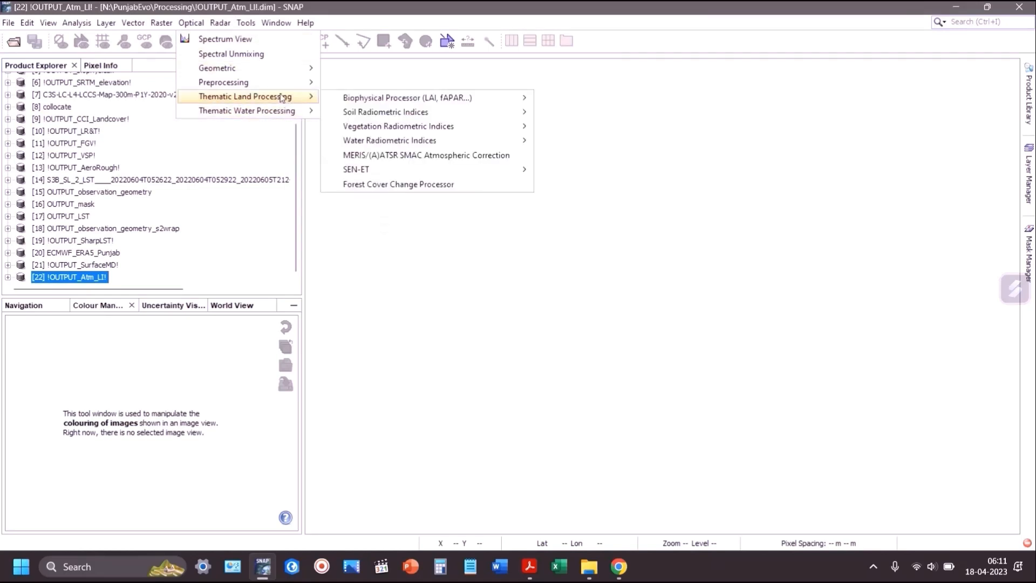
{"action": "mouse_move", "coordinate": [378, 169]}
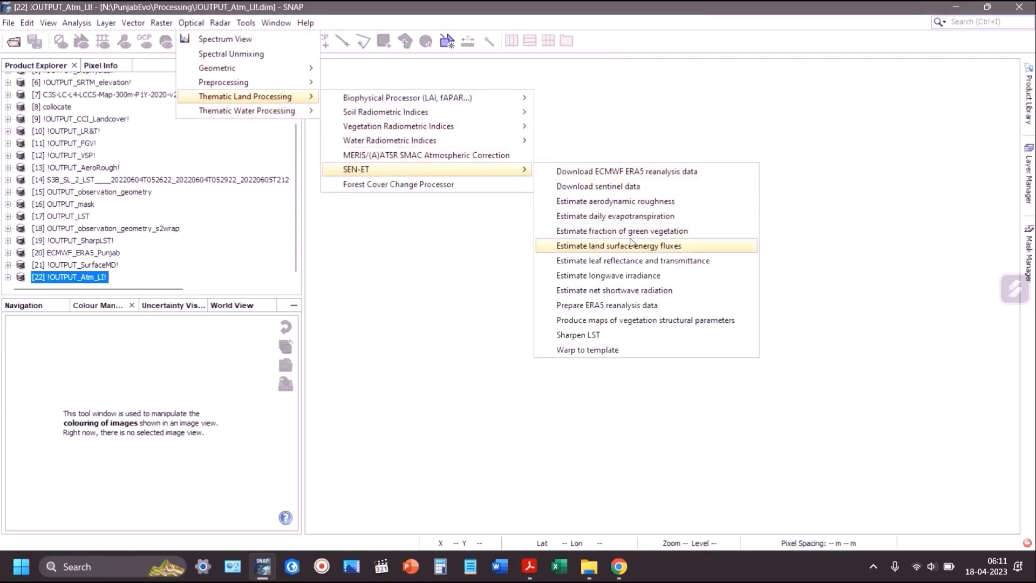
{"action": "left_click", "coordinate": [662, 286]}
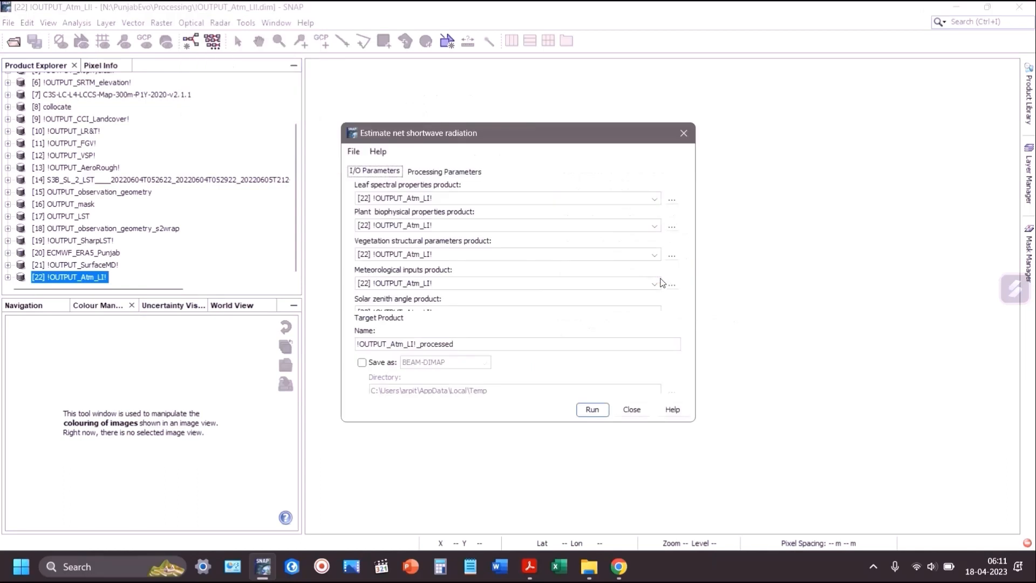
{"action": "left_click", "coordinate": [408, 198]}
{"action": "scroll", "coordinate": [444, 238], "scroll_direction": "up", "scroll_amount": 5}
{"action": "scroll", "coordinate": [448, 274], "scroll_direction": "down", "scroll_amount": 2}
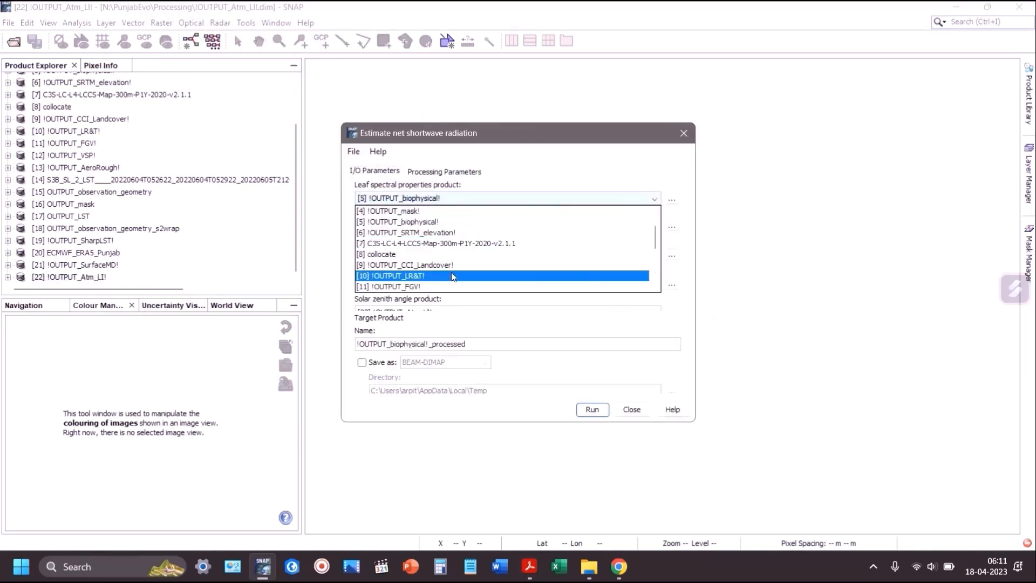
{"action": "left_click", "coordinate": [440, 243]}
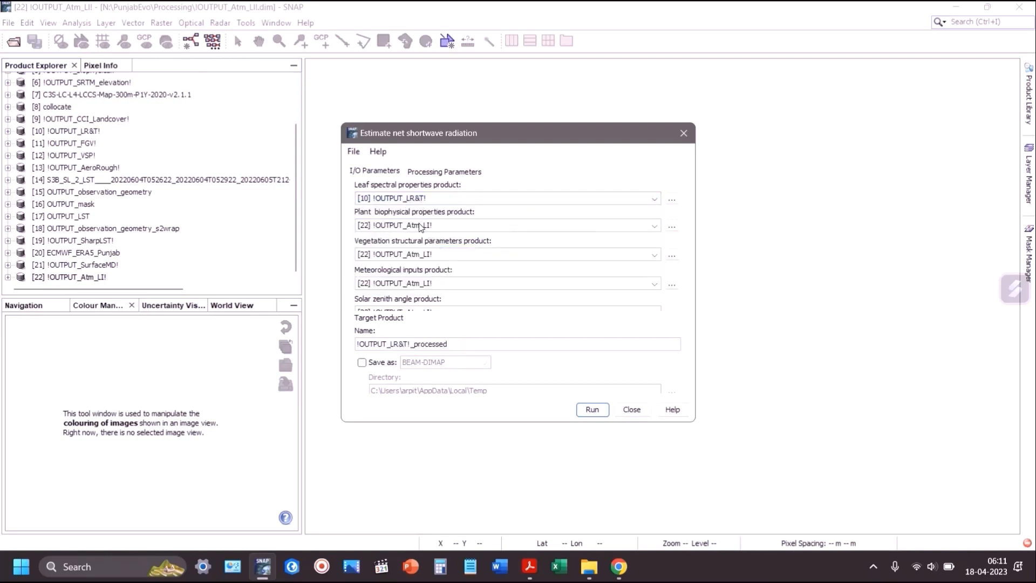
Step: Choose !OUTPUT_biophysical! as the plant biophysical properties product and !OUTPUT_VSP! as the vegetation structural parameters product
{"action": "left_click", "coordinate": [421, 226]}
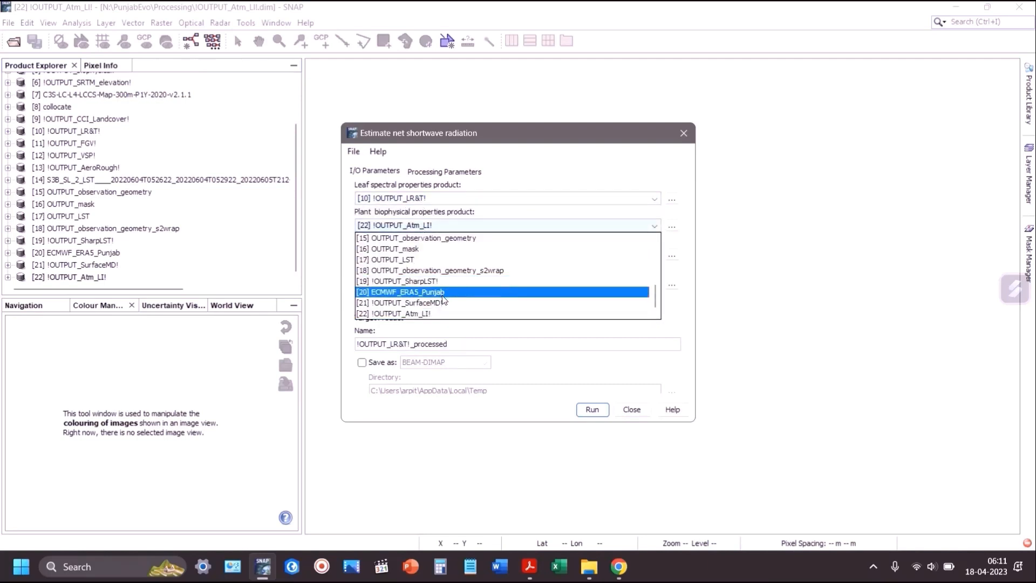
{"action": "scroll", "coordinate": [441, 302], "scroll_direction": "up", "scroll_amount": 4}
{"action": "left_click", "coordinate": [438, 264]}
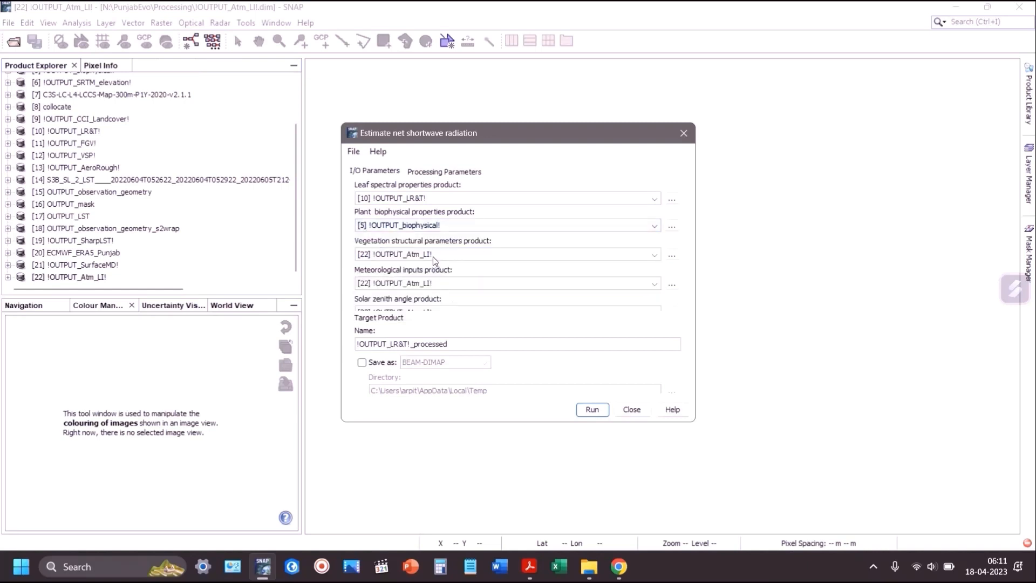
{"action": "left_click", "coordinate": [425, 253]}
{"action": "scroll", "coordinate": [438, 319], "scroll_direction": "up", "scroll_amount": 2}
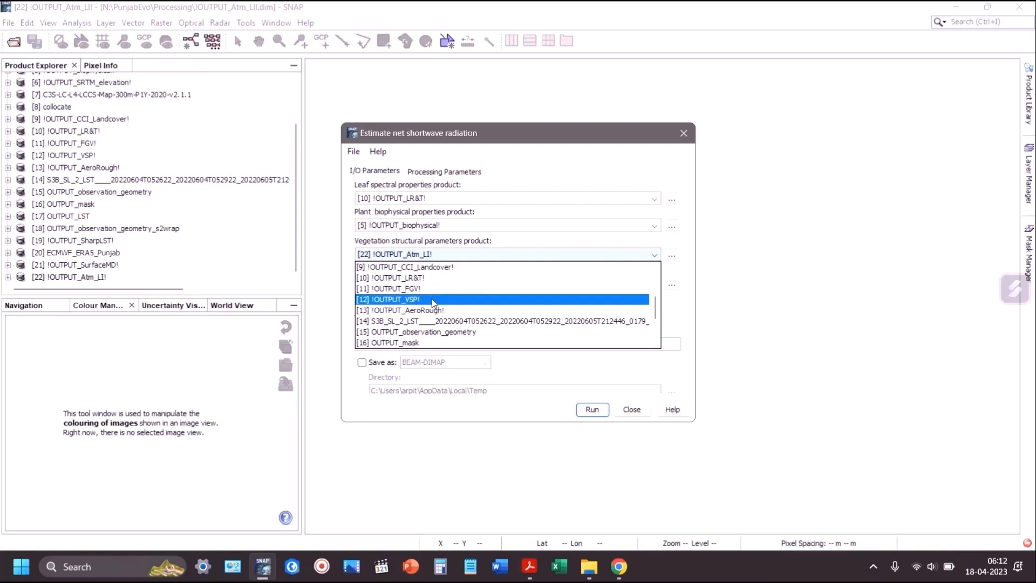
{"action": "left_click", "coordinate": [432, 299]}
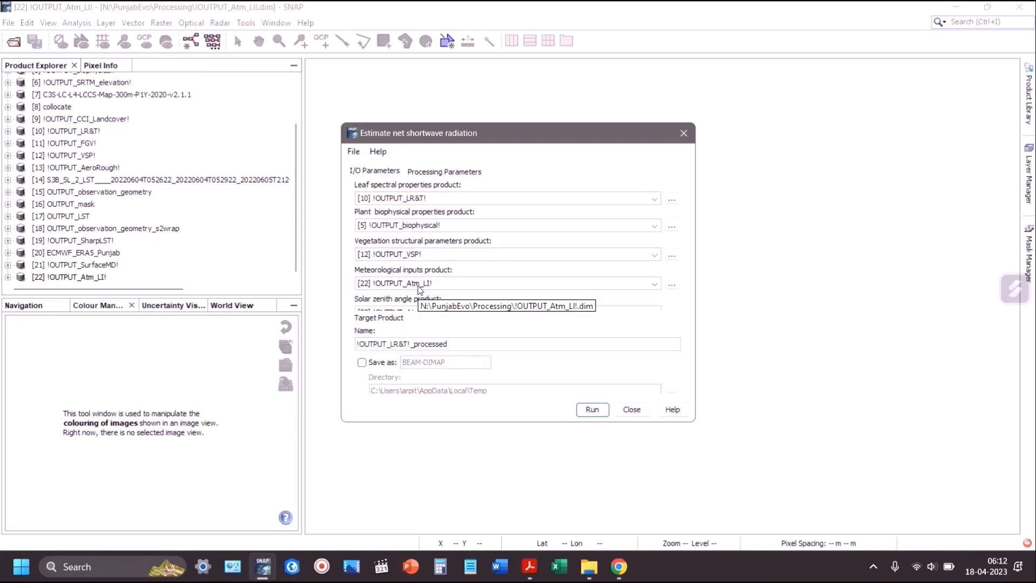
Step: Choose !OUTPUT_SurfaceMD! as the meteorological inputs product and OUTPUT_observation_geometry_s2wrap as the solar zenith angle product
{"action": "left_click", "coordinate": [418, 286]}
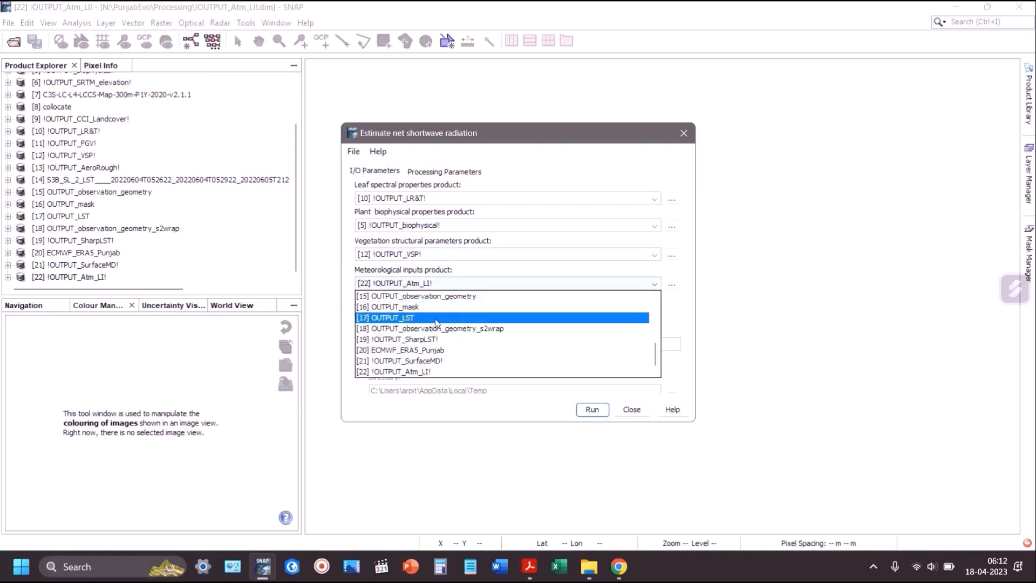
{"action": "left_click", "coordinate": [438, 359]}
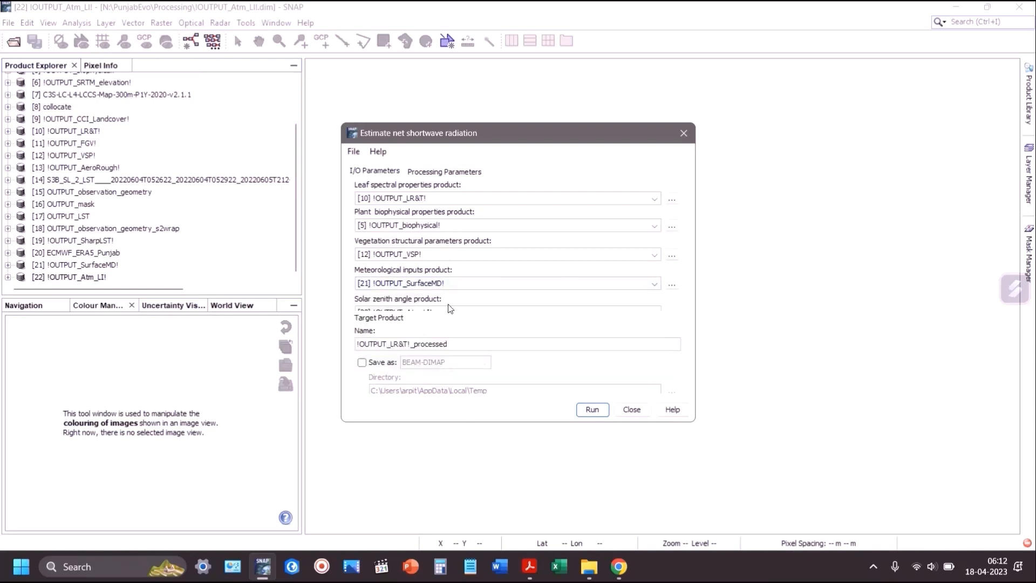
{"action": "left_click_drag", "start_coordinate": [532, 123], "coordinate": [532, 26]}
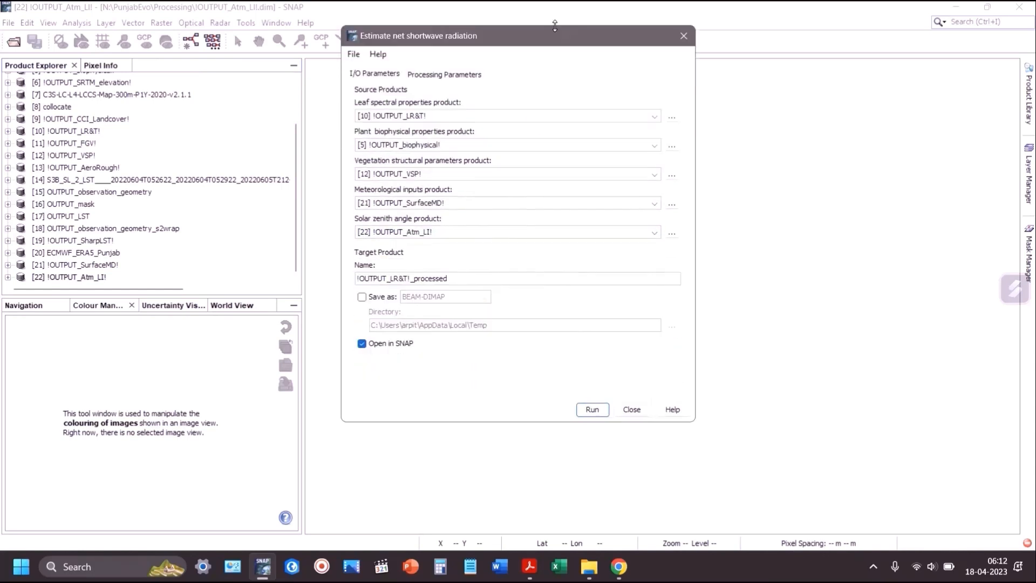
{"action": "left_click", "coordinate": [399, 233]}
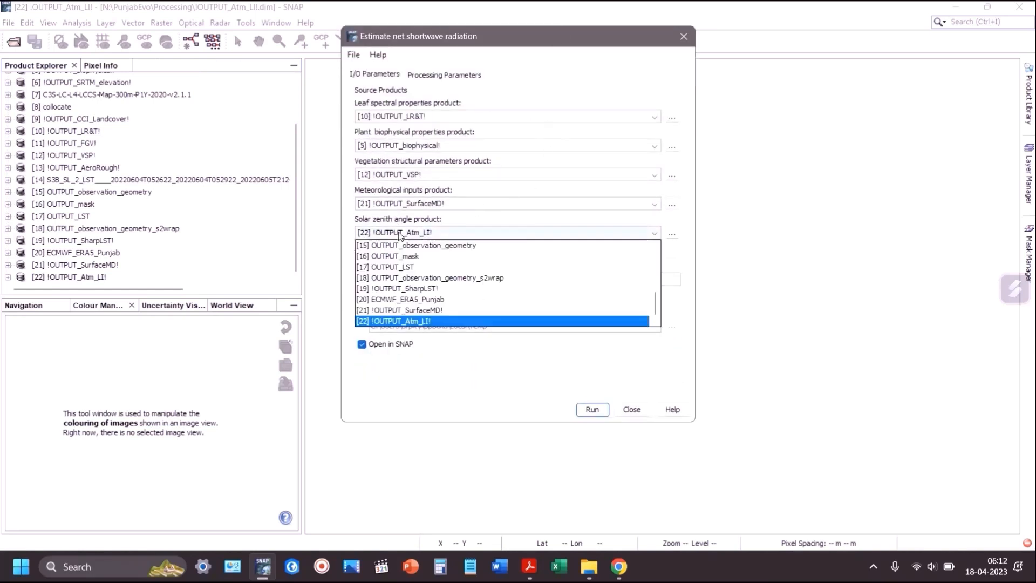
{"action": "left_click", "coordinate": [451, 311]}
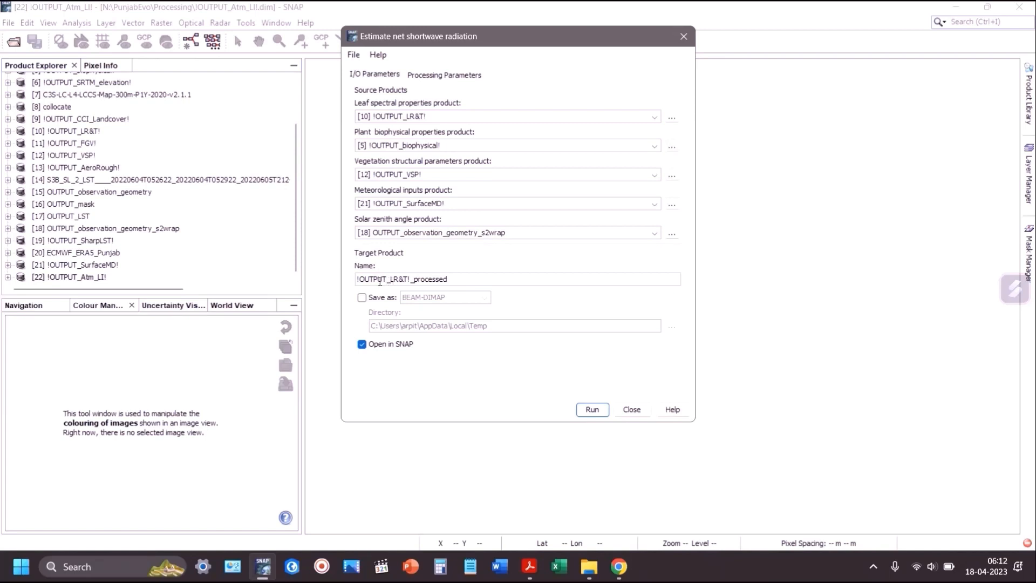
Step: Name the target product !OUTPUT_NSR! and set it to save as BEAM-DIMAP in the N:\PunjabEvo\Processing folder
{"action": "left_click_drag", "start_coordinate": [391, 279], "coordinate": [464, 276]}
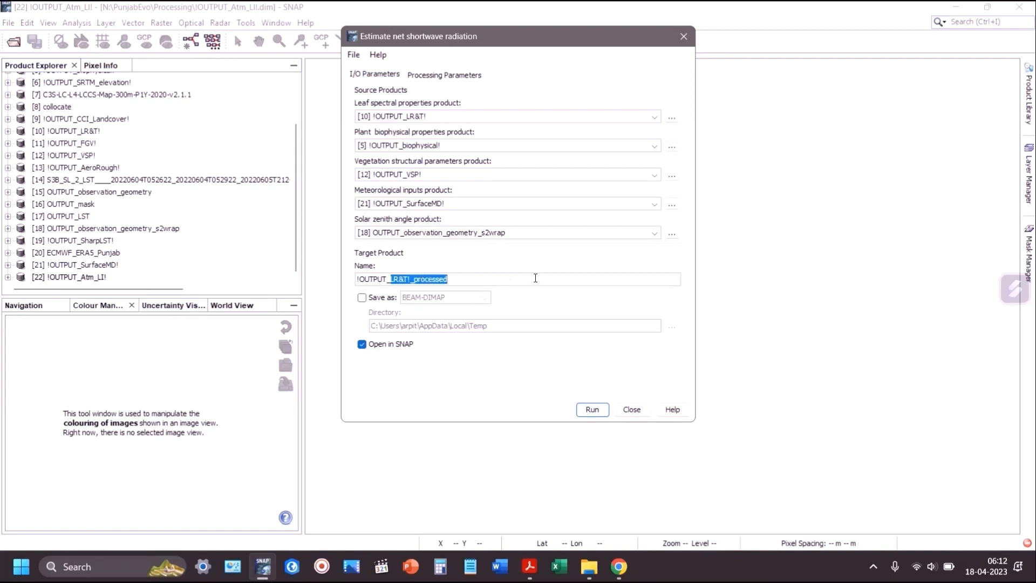
{"action": "type", "text": "NSR!"}
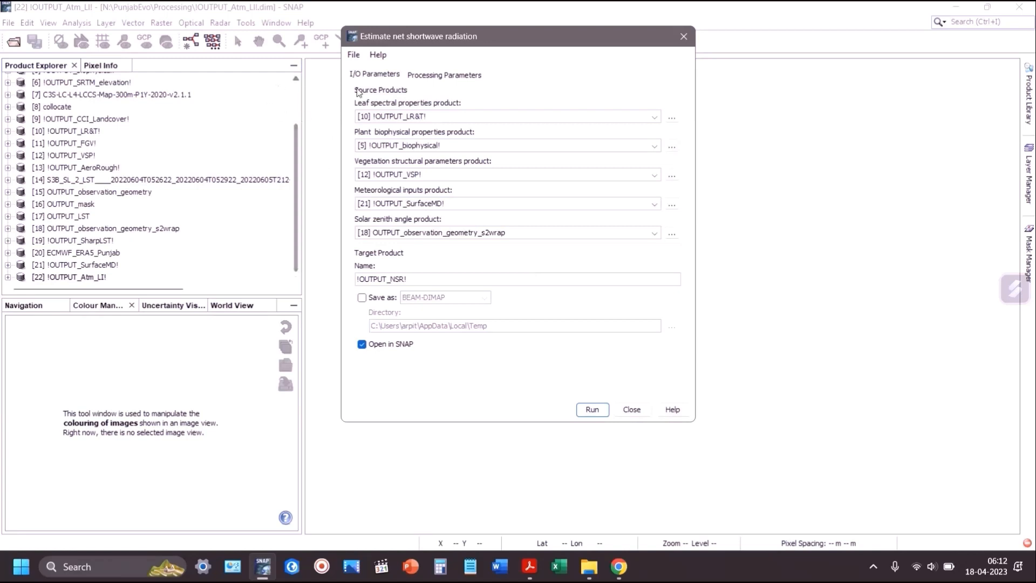
{"action": "left_click", "coordinate": [362, 297]}
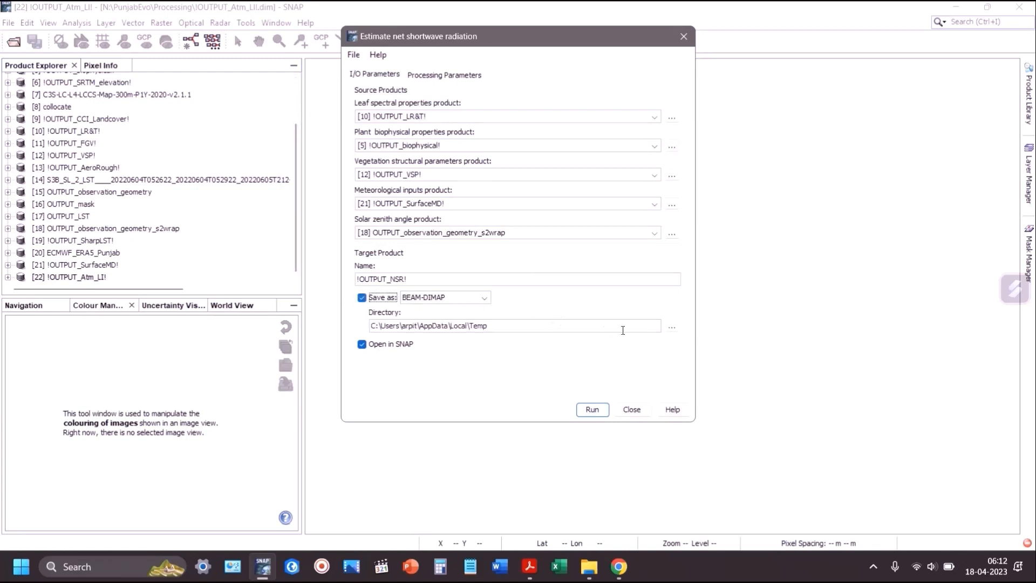
{"action": "left_click", "coordinate": [672, 327]}
{"action": "left_click", "coordinate": [351, 251]}
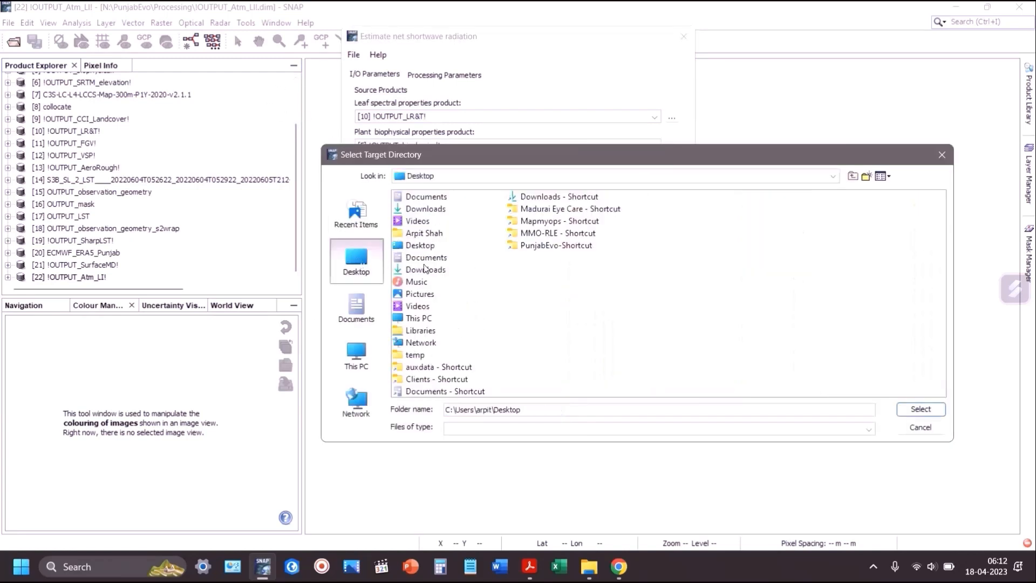
{"action": "double_click", "coordinate": [561, 246]}
{"action": "double_click", "coordinate": [416, 227]}
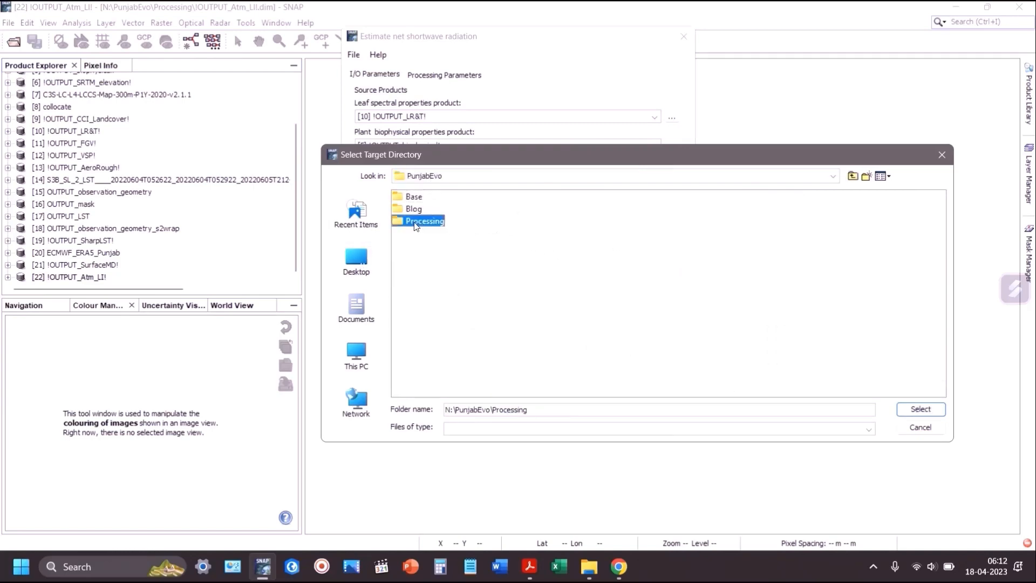
{"action": "left_click", "coordinate": [924, 413]}
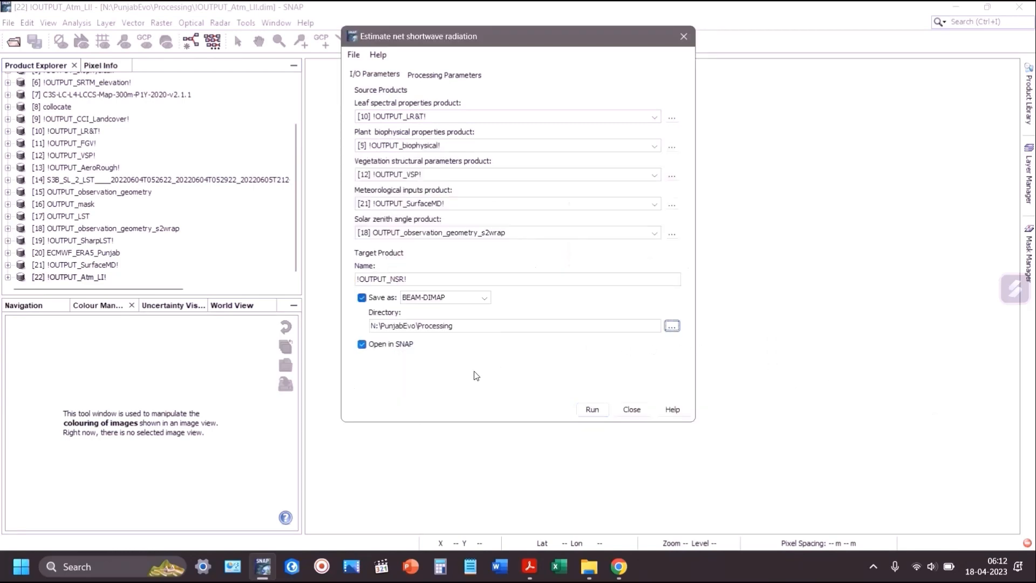
Step: Enable the display of execution output and set the output image to !OUTPUT_NSR!.dim in N:\PunjabEvo\Processing
{"action": "triple_click", "coordinate": [422, 279]}
{"action": "key", "text": "ctrl+c"}
{"action": "left_click", "coordinate": [433, 75]}
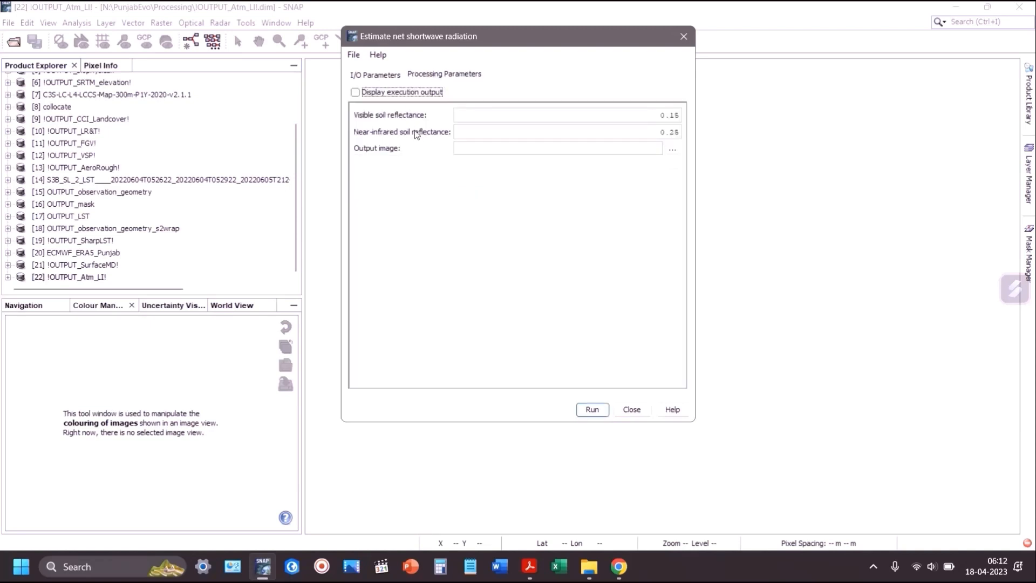
{"action": "left_click", "coordinate": [356, 93]}
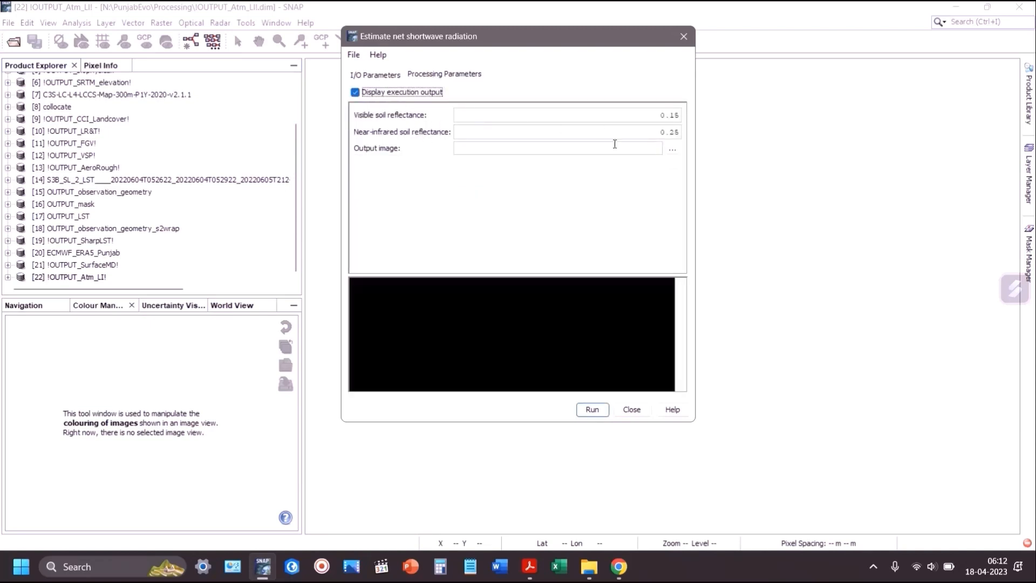
{"action": "left_click", "coordinate": [672, 150]}
{"action": "left_click", "coordinate": [406, 115]}
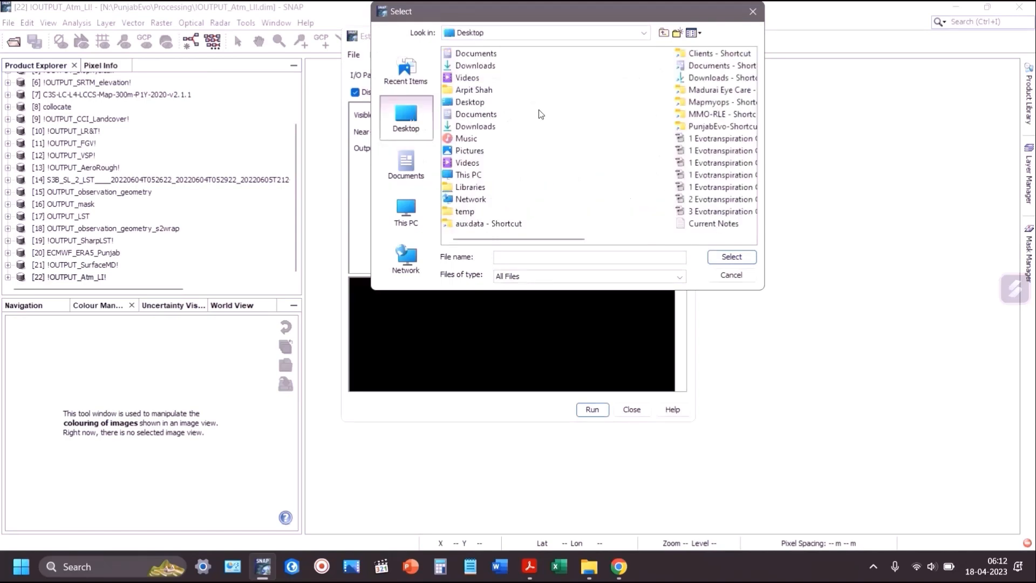
{"action": "double_click", "coordinate": [744, 127]}
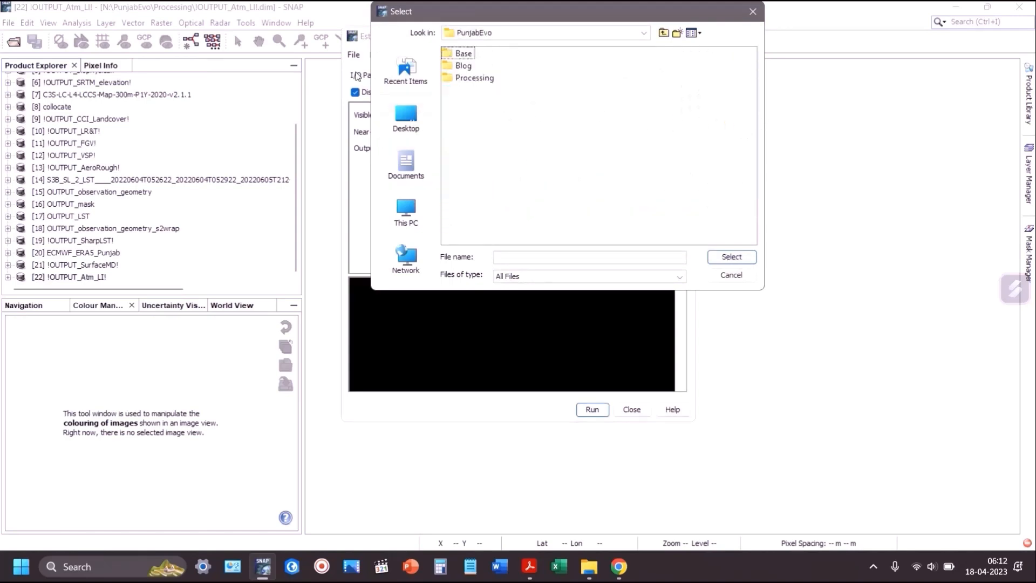
{"action": "double_click", "coordinate": [463, 77]}
{"action": "left_click", "coordinate": [539, 257]}
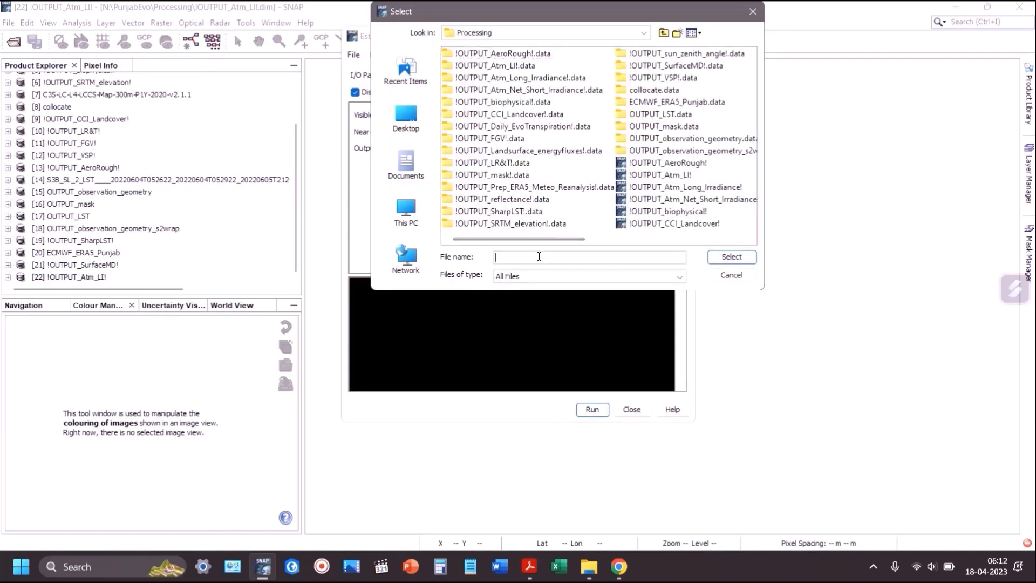
{"action": "key", "text": "ctrl+v"}
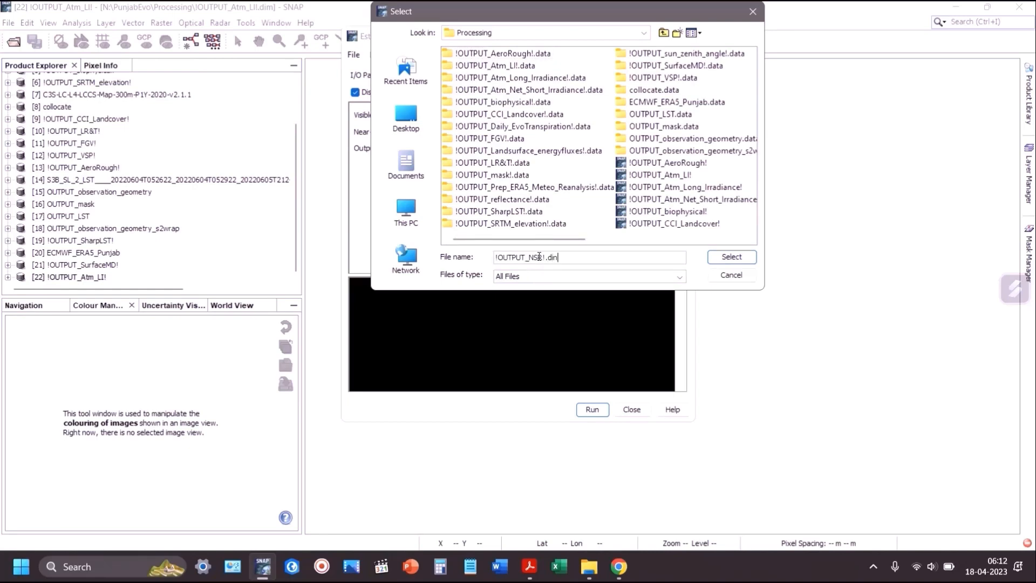
{"action": "type", "text": ".dim"}
{"action": "left_click", "coordinate": [716, 258]}
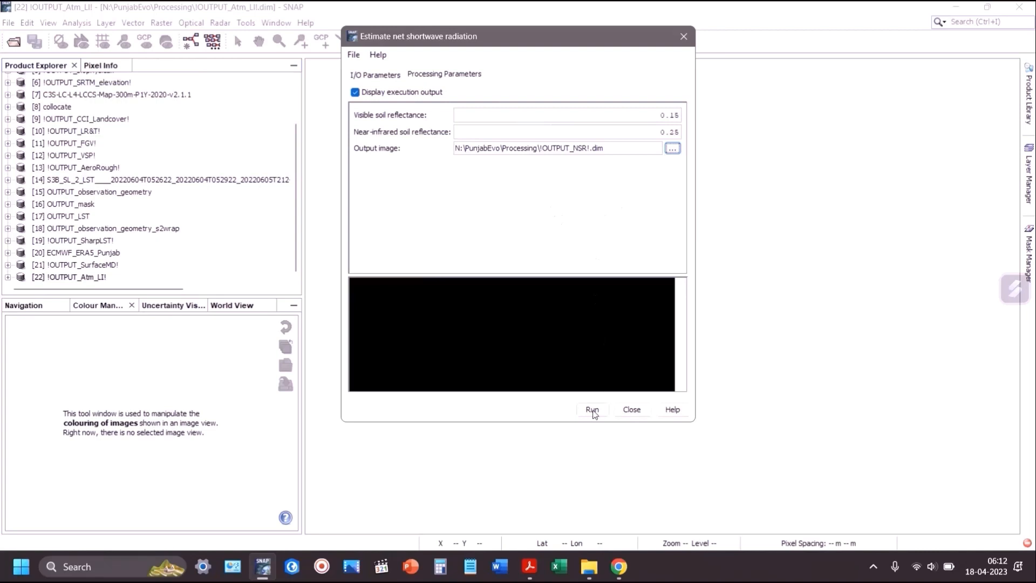
Step: Run the net shortwave radiation estimation, acknowledge its completion and close the tool
{"action": "left_click", "coordinate": [593, 410]}
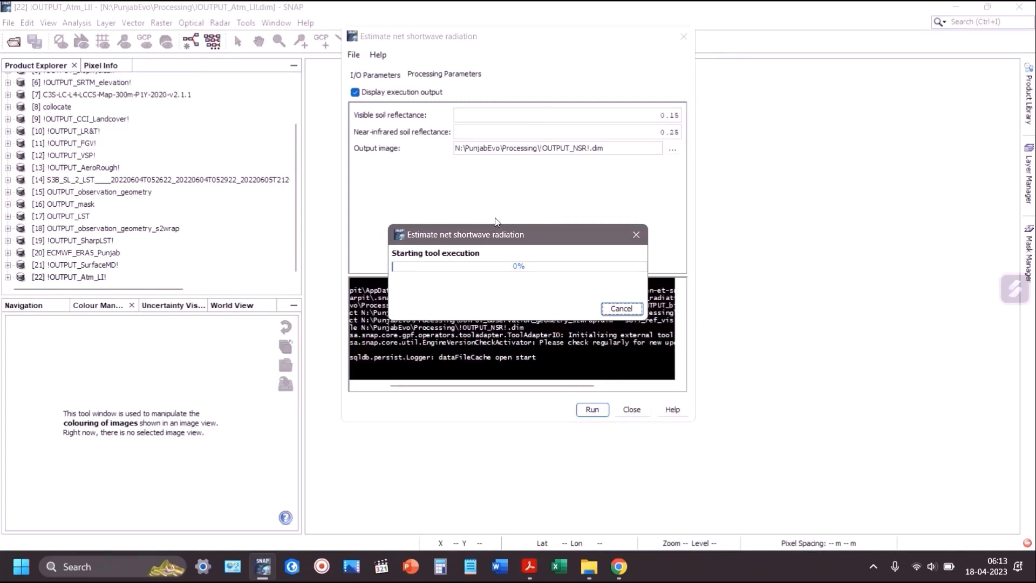
{"action": "left_click_drag", "start_coordinate": [515, 230], "coordinate": [493, 181]}
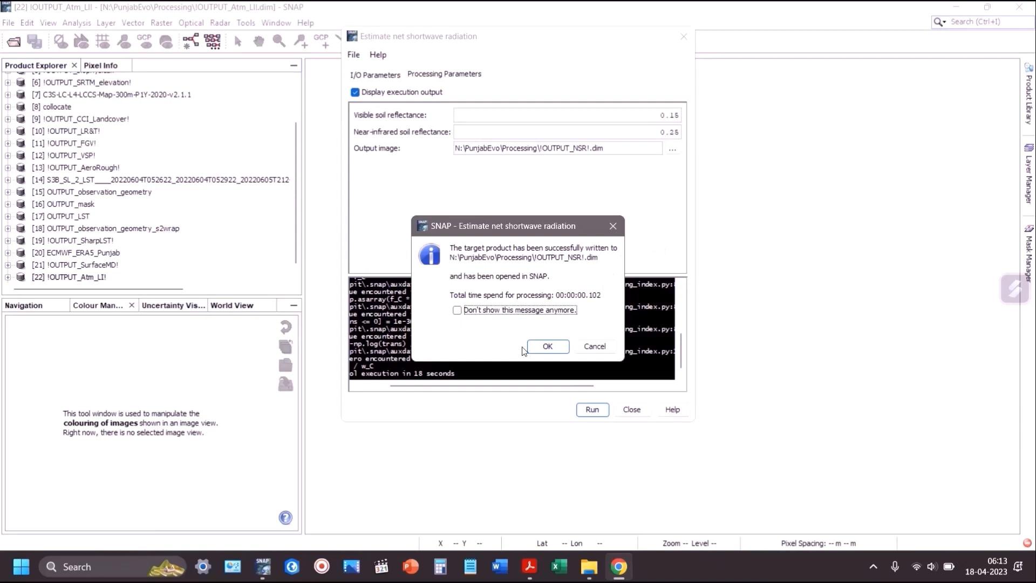
{"action": "left_click", "coordinate": [546, 347]}
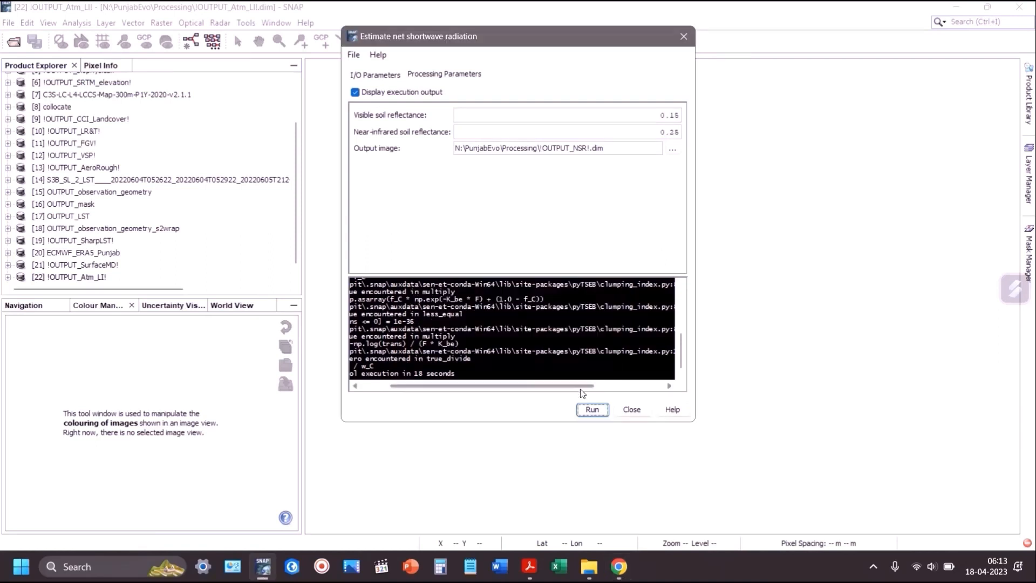
{"action": "left_click", "coordinate": [620, 408]}
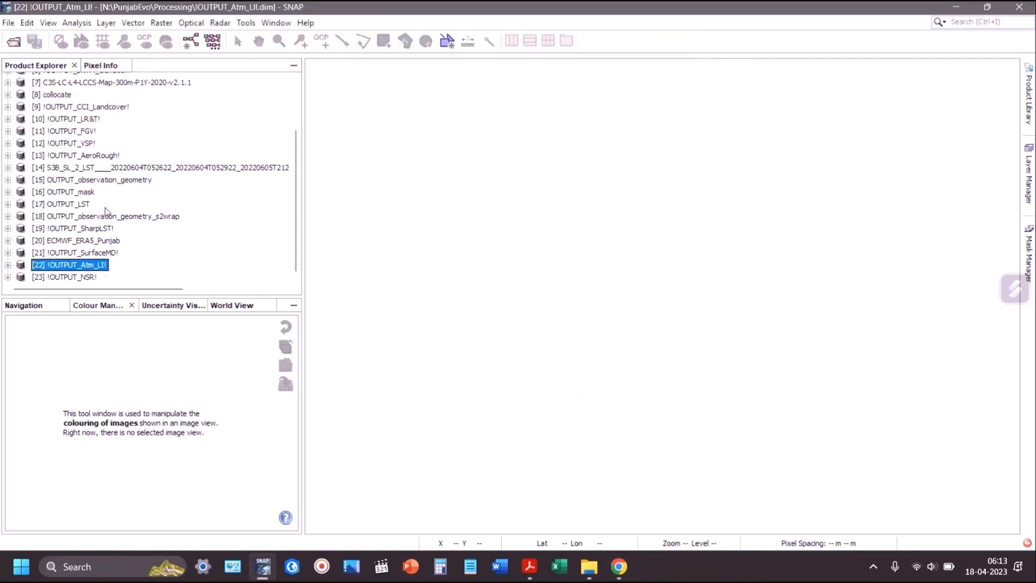
Step: View the net_shortwave_radiation_canopy and net_shortwave_radiation_soil bands of !OUTPUT_NSR! and examine their colour value ranges and histograms
{"action": "left_click", "coordinate": [8, 276]}
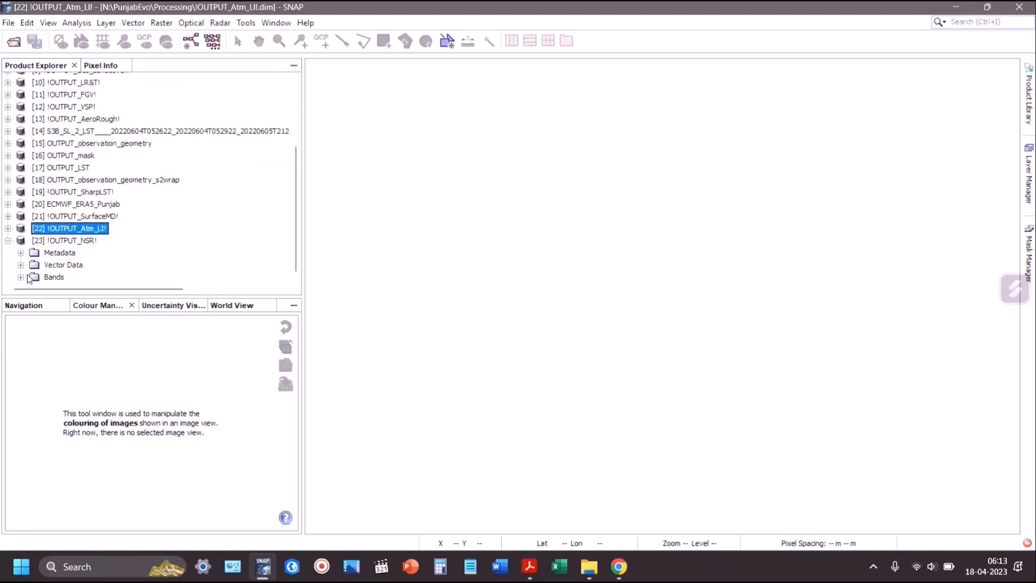
{"action": "left_click", "coordinate": [21, 277]}
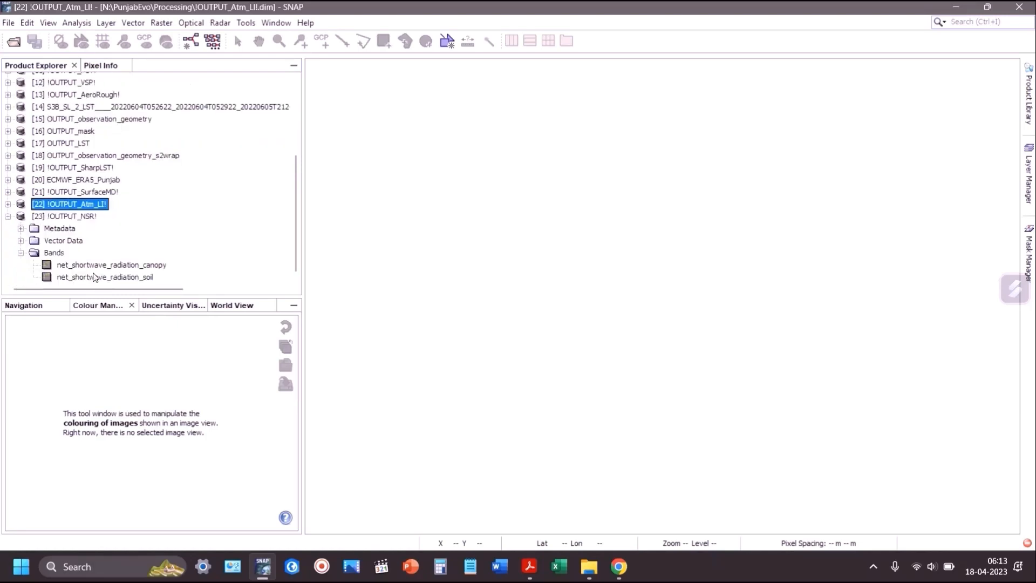
{"action": "double_click", "coordinate": [99, 265]}
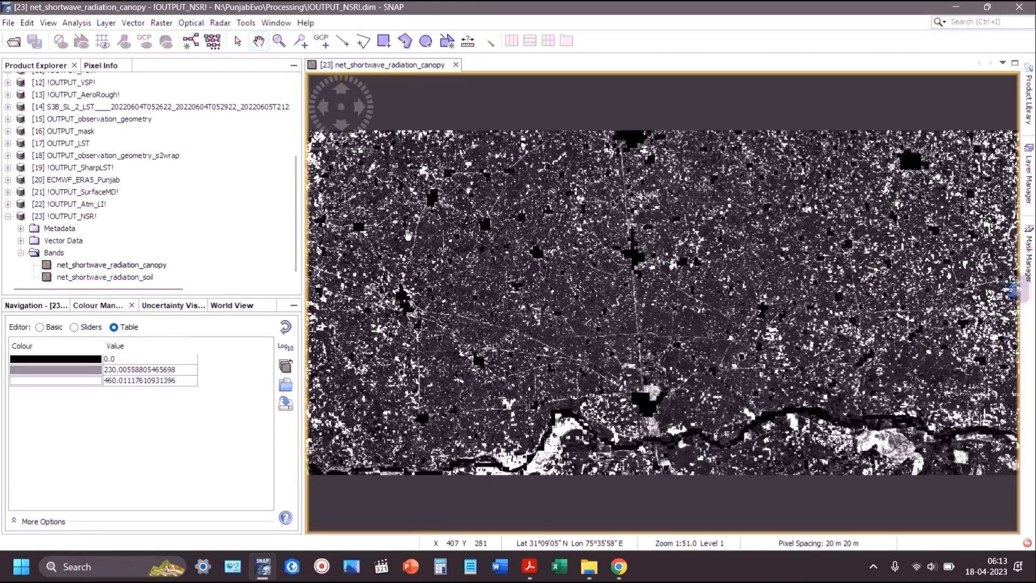
{"action": "left_click", "coordinate": [92, 327]}
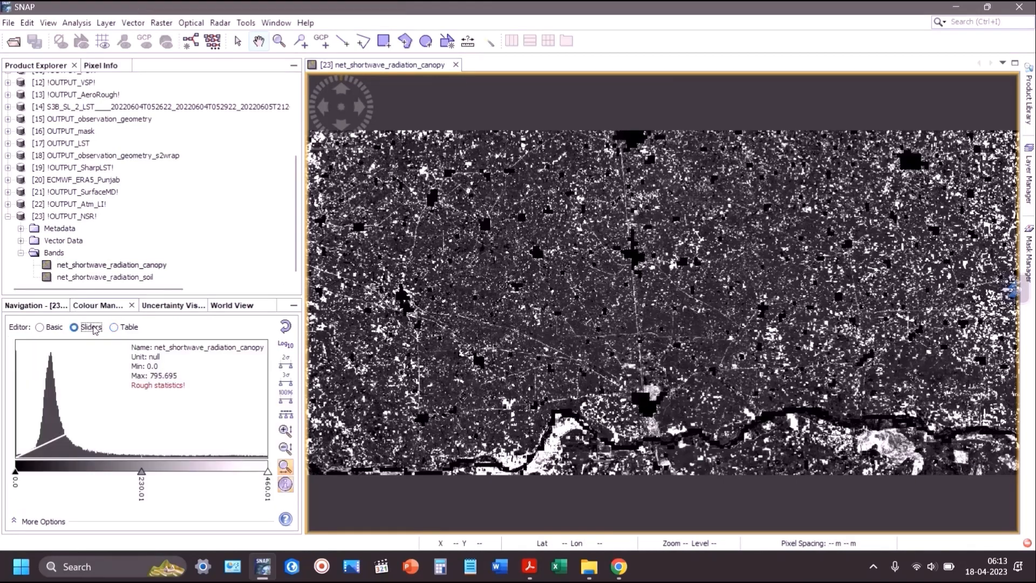
{"action": "left_click", "coordinate": [125, 328]}
{"action": "double_click", "coordinate": [104, 277]}
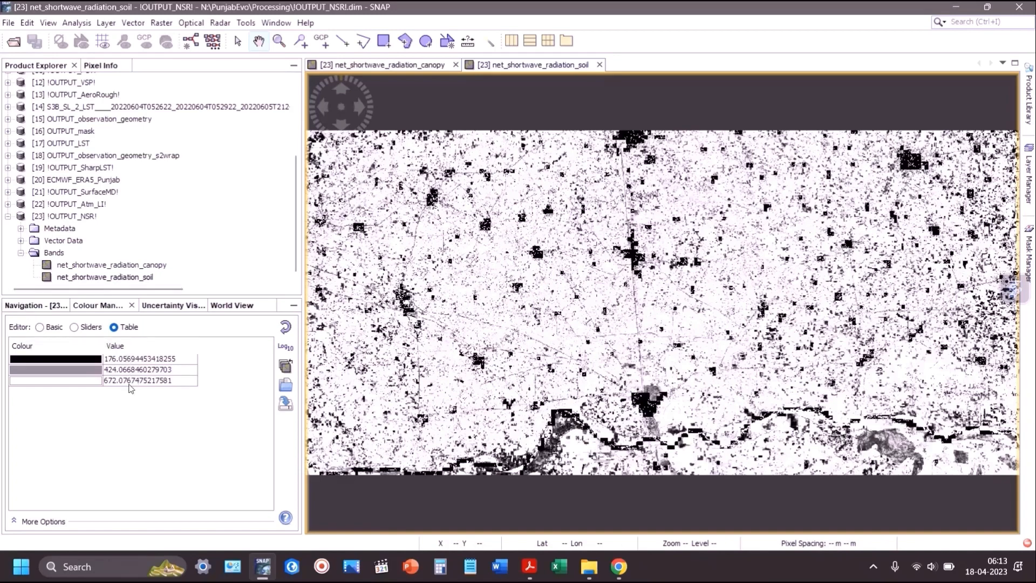
{"action": "left_click", "coordinate": [74, 327]}
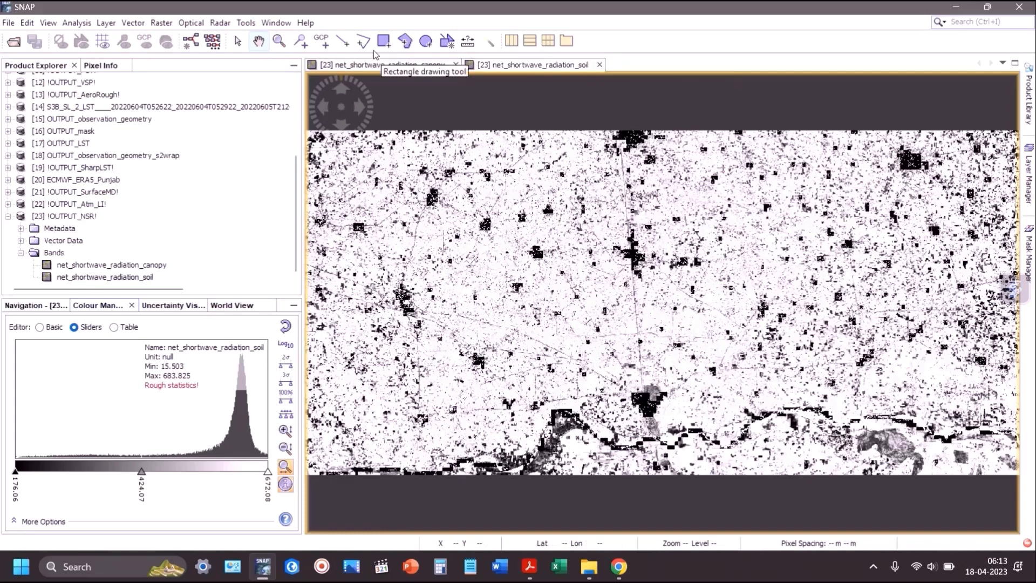
Step: Compare the canopy and soil bands in horizontally tiled views with views and cursors synchronised, showing the full scene extent
{"action": "left_click", "coordinate": [276, 23]}
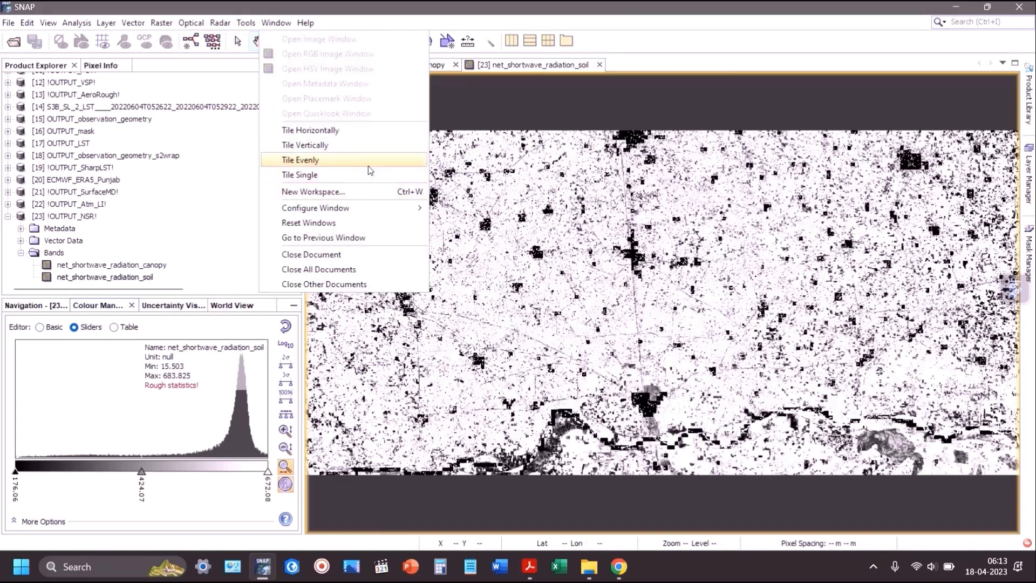
{"action": "left_click", "coordinate": [378, 131]}
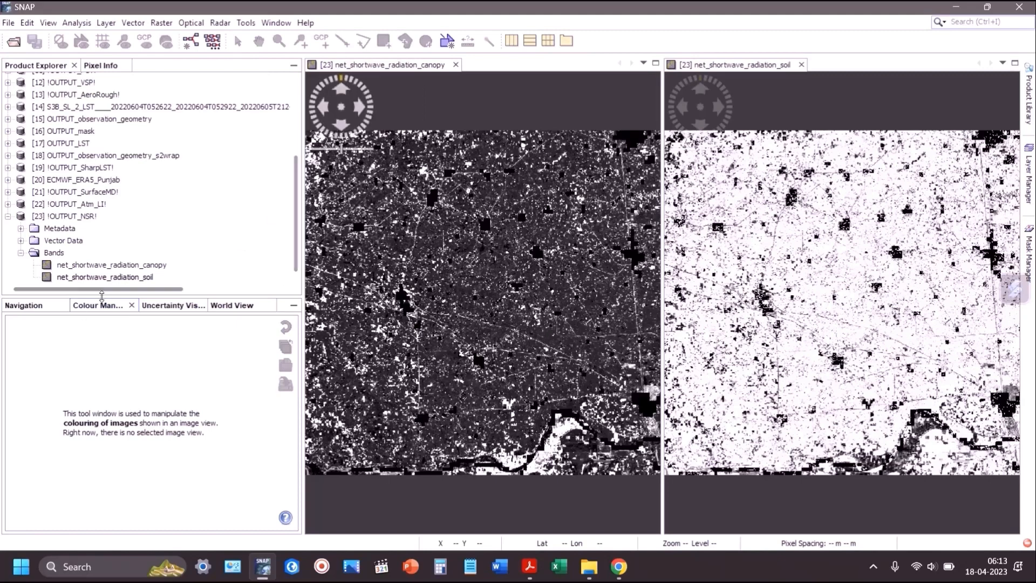
{"action": "left_click", "coordinate": [60, 307]}
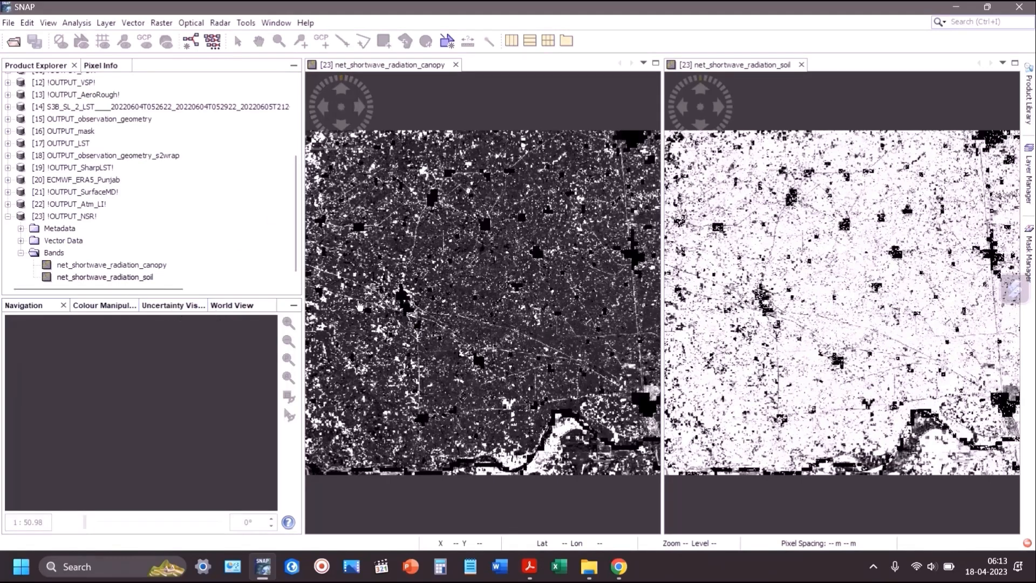
{"action": "left_click", "coordinate": [381, 103]}
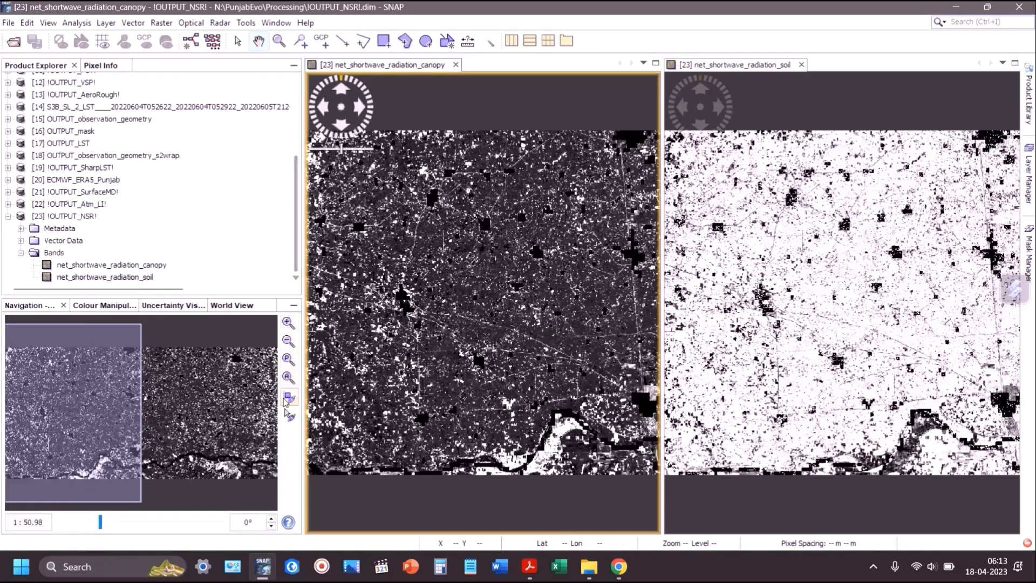
{"action": "left_click", "coordinate": [290, 415]}
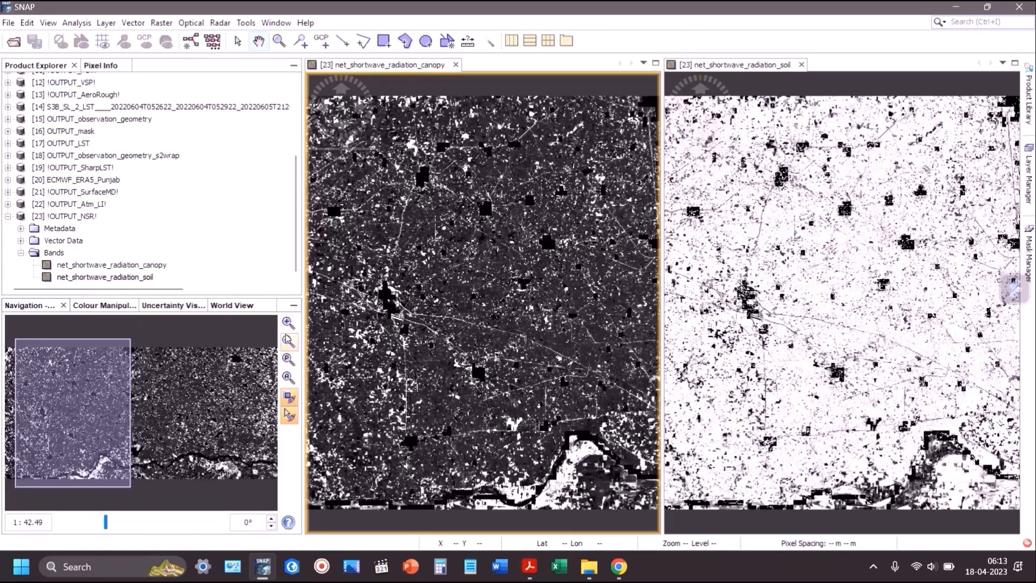
{"action": "left_click", "coordinate": [288, 341]}
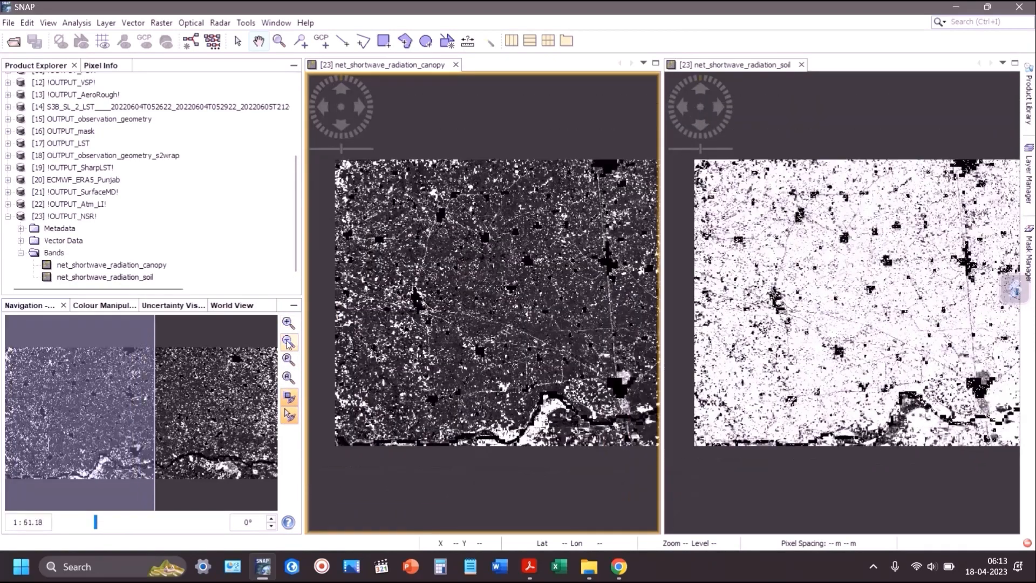
{"action": "mouse_move", "coordinate": [118, 371]}
{"action": "left_mouse_down"}
{"action": "mouse_move", "coordinate": [149, 372]}
{"action": "mouse_move", "coordinate": [139, 372]}
{"action": "left_mouse_up"}
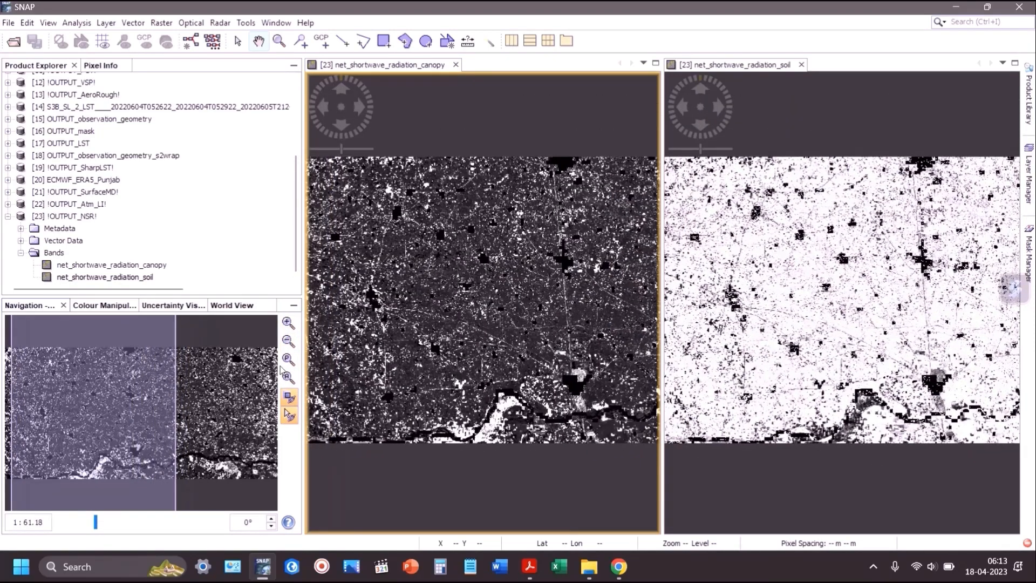
{"action": "left_click", "coordinate": [289, 341]}
{"action": "left_click", "coordinate": [288, 341]}
{"action": "left_click", "coordinate": [288, 341]}
{"action": "left_click_drag", "start_coordinate": [171, 404], "coordinate": [210, 402]}
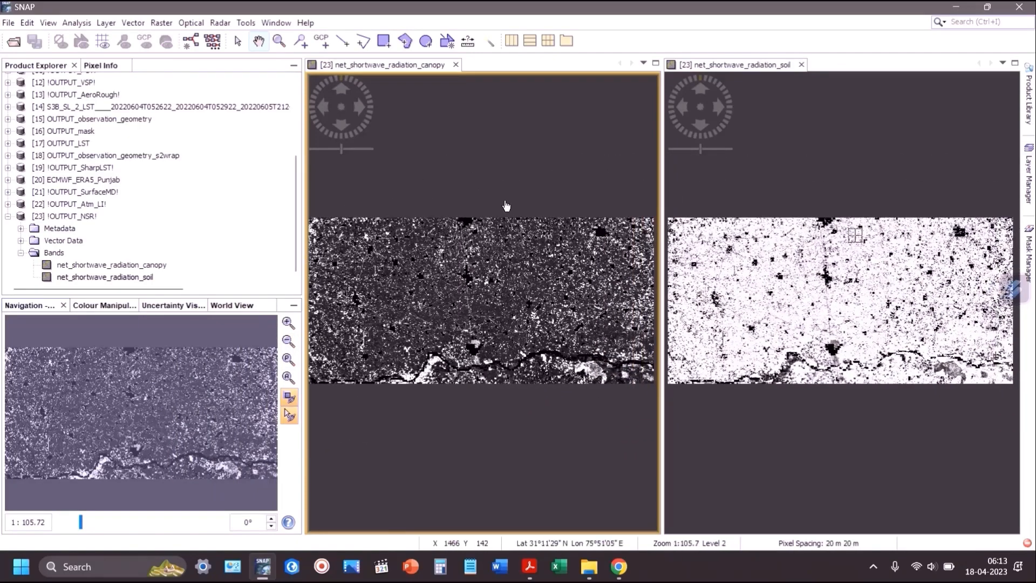
Step: Close the canopy and soil band views and collapse the !OUTPUT_NSR! product
{"action": "left_click", "coordinate": [455, 65]}
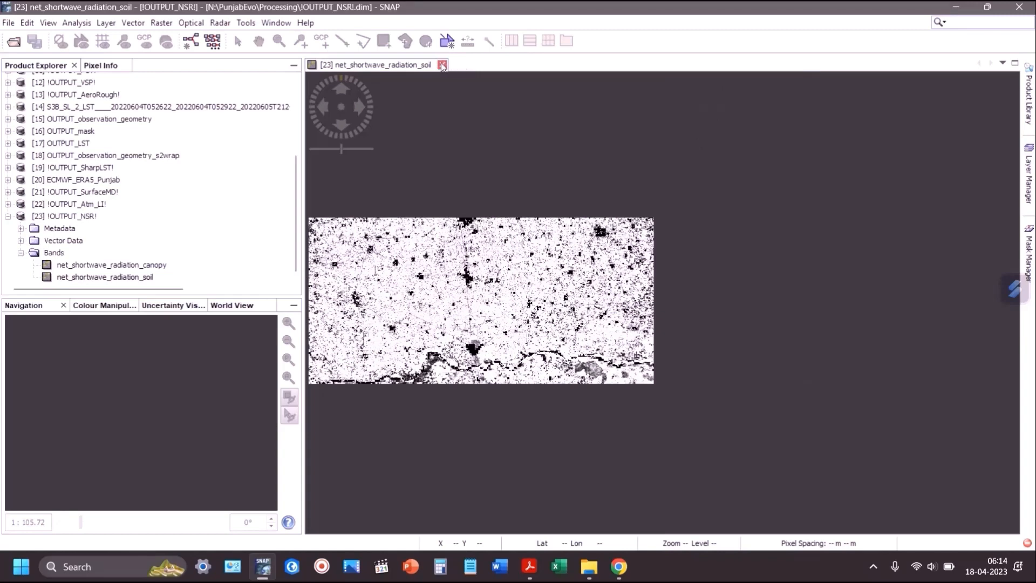
{"action": "left_click", "coordinate": [442, 65]}
{"action": "left_click", "coordinate": [8, 216]}
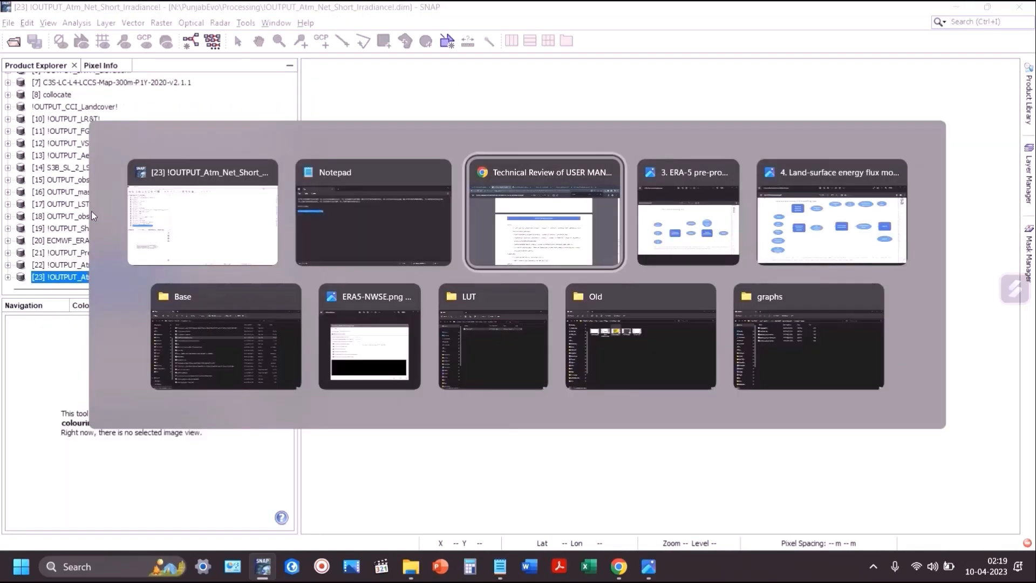
Step: Switch to the image viewer showing the Land-surface energy flux modelling flow diagram
{"action": "key", "text": "alt+Tab"}
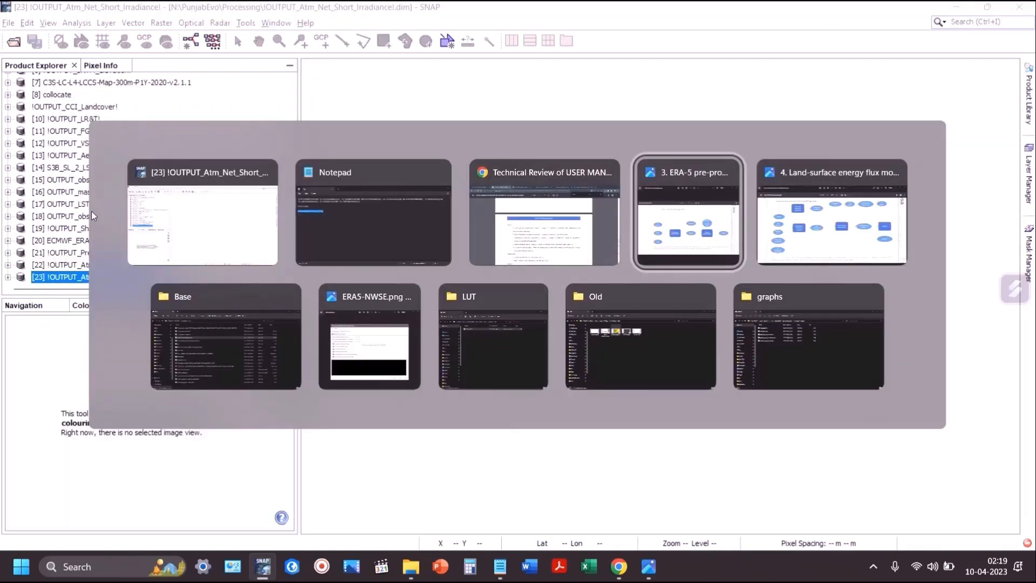
{"action": "key", "text": "alt+Tab"}
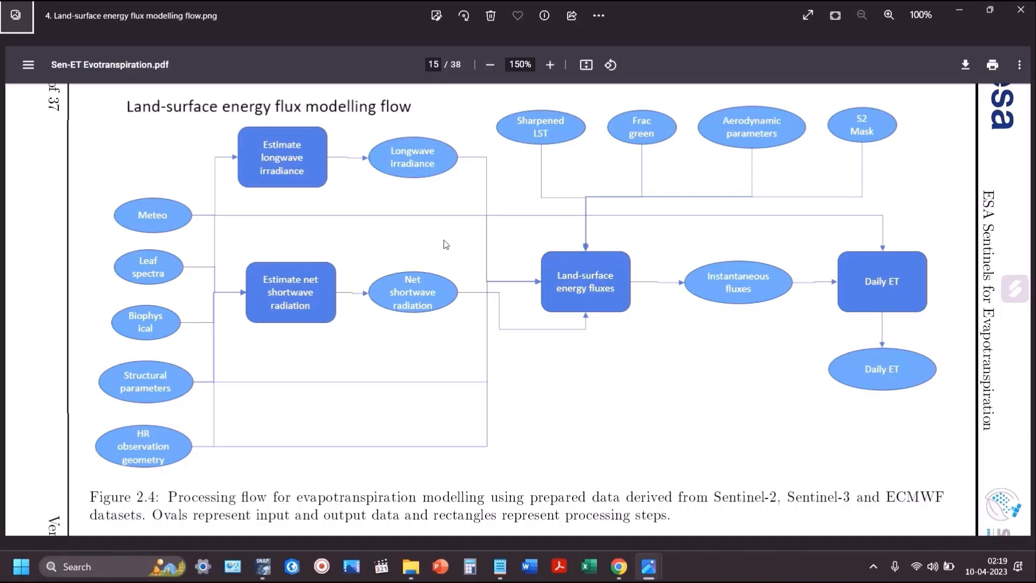
Step: Switch to SNAP, open the SEN-ET Estimate land surface energy fluxes tool and enlarge its dialog to show all source products
{"action": "key", "text": "alt+Tab"}
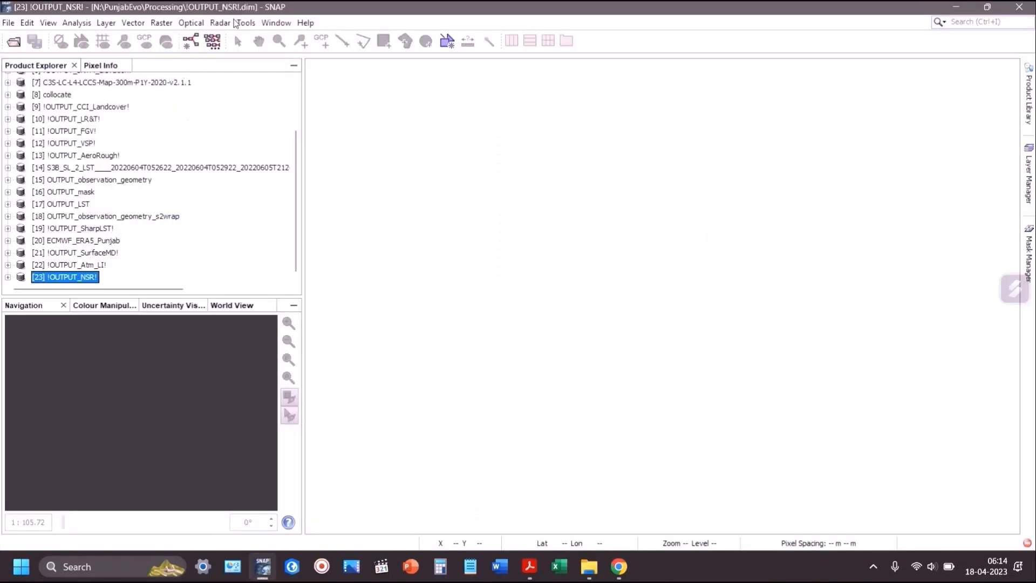
{"action": "left_click", "coordinate": [185, 24]}
{"action": "mouse_move", "coordinate": [304, 97]}
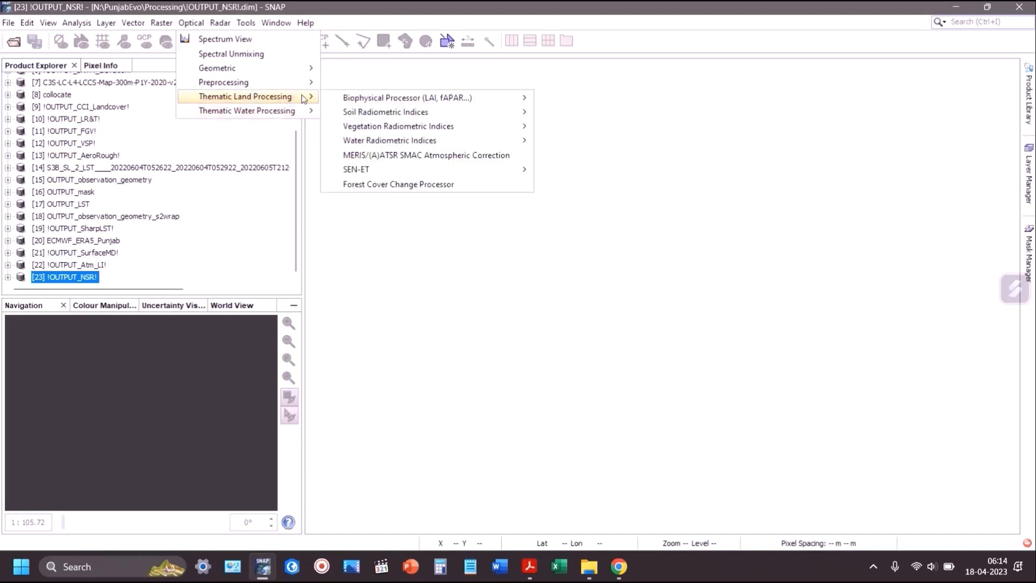
{"action": "mouse_move", "coordinate": [497, 169]}
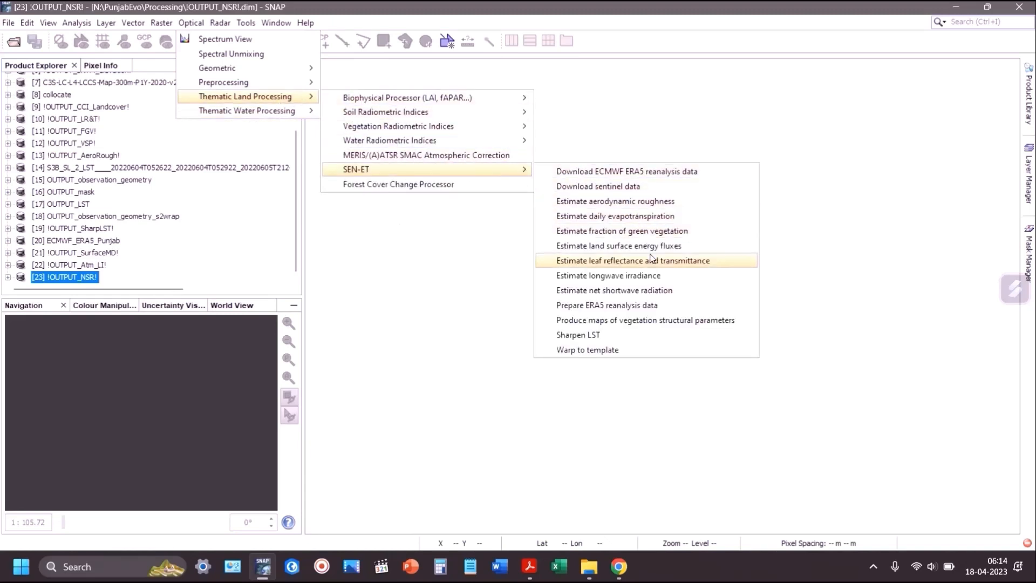
{"action": "left_click", "coordinate": [635, 247]}
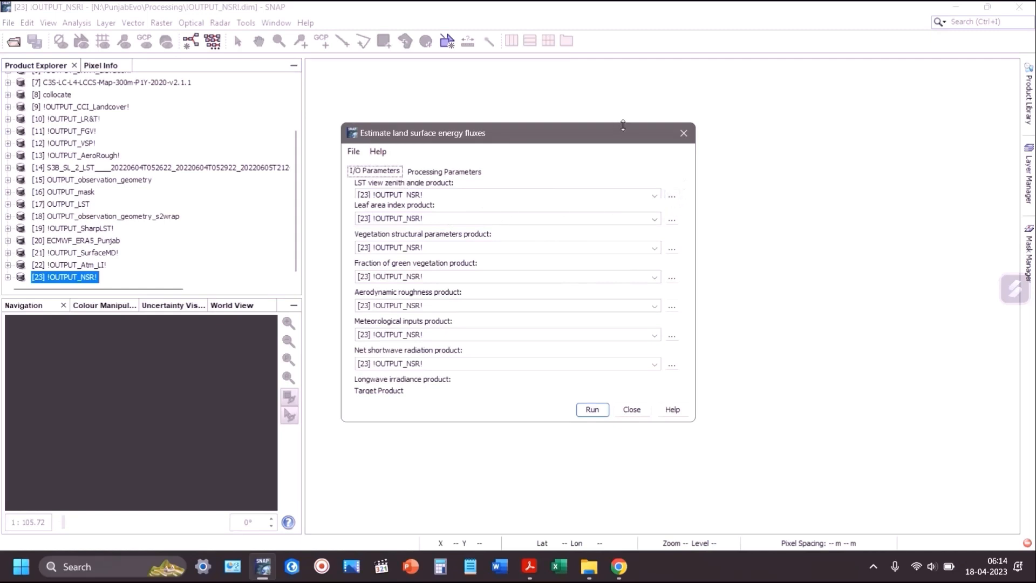
{"action": "left_click_drag", "start_coordinate": [623, 125], "coordinate": [622, 16]}
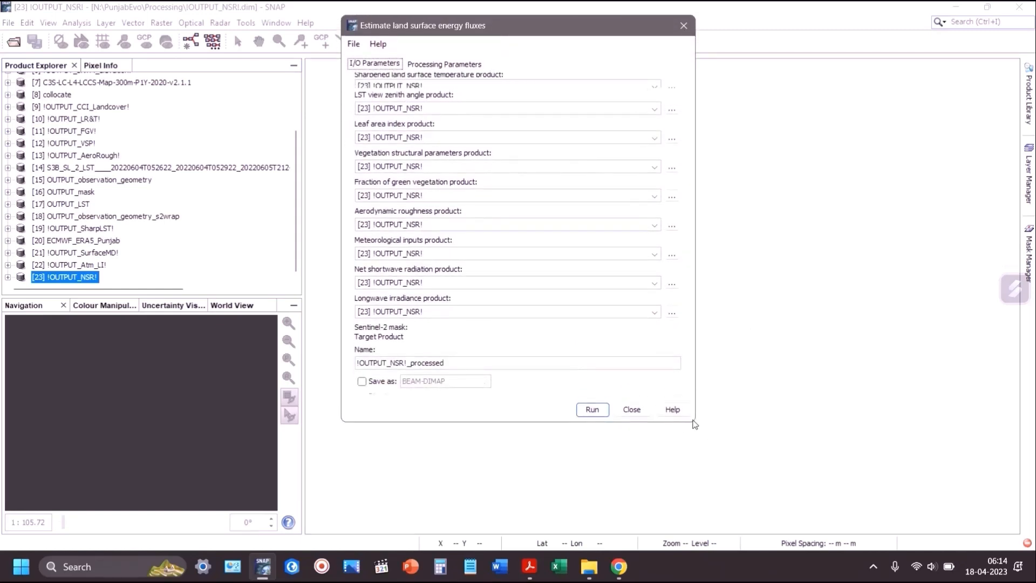
{"action": "left_click_drag", "start_coordinate": [695, 421], "coordinate": [824, 540]}
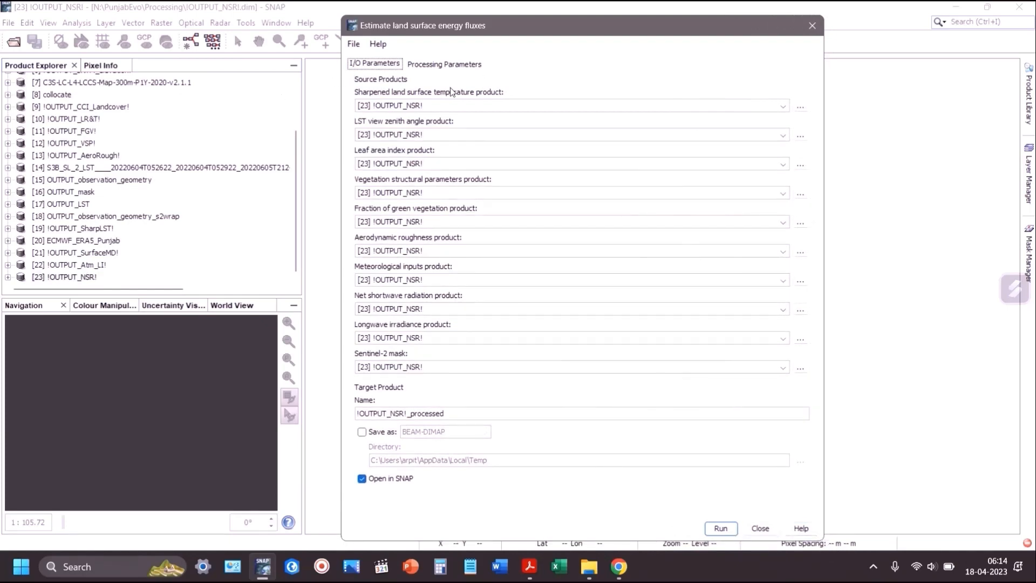
Step: Set the sharpened land surface temperature product to !OUTPUT_SharpLST! and the LST view zenith angle product to OUTPUT_observation_geometry_s2wrap
{"action": "left_click", "coordinate": [452, 104]}
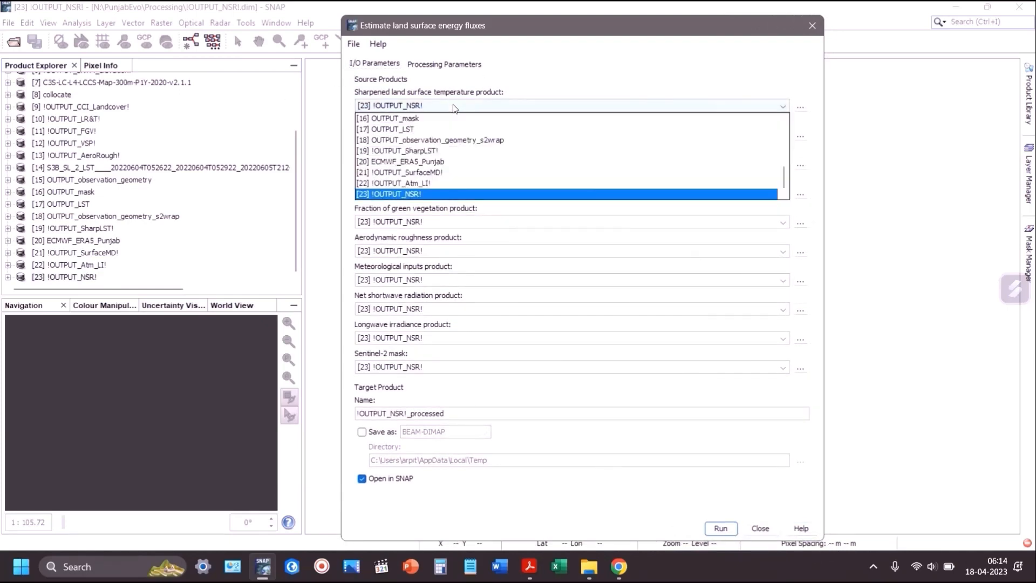
{"action": "scroll", "coordinate": [481, 157], "scroll_direction": "up", "scroll_amount": 1}
{"action": "left_click", "coordinate": [467, 182]}
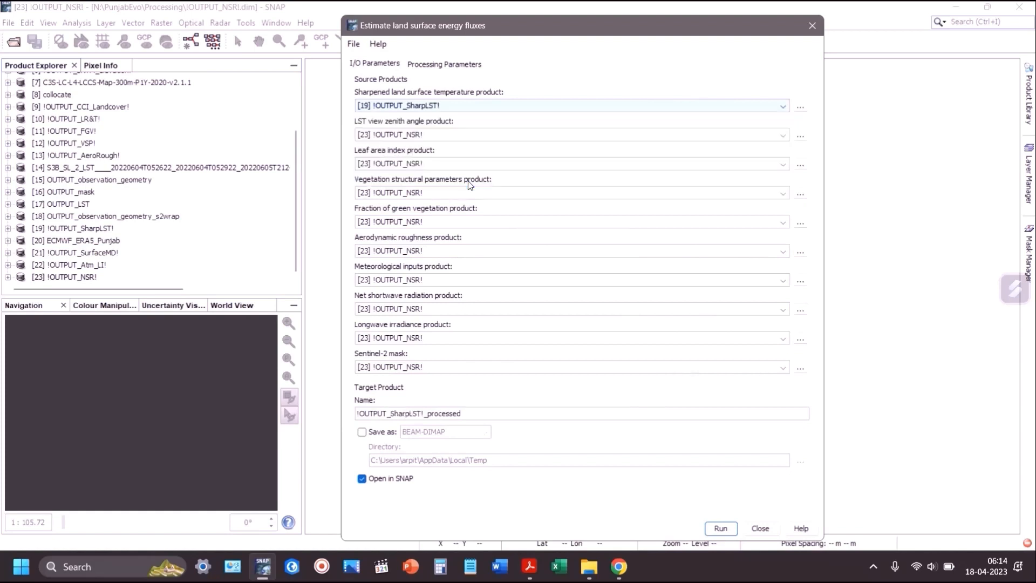
{"action": "left_click", "coordinate": [431, 137]}
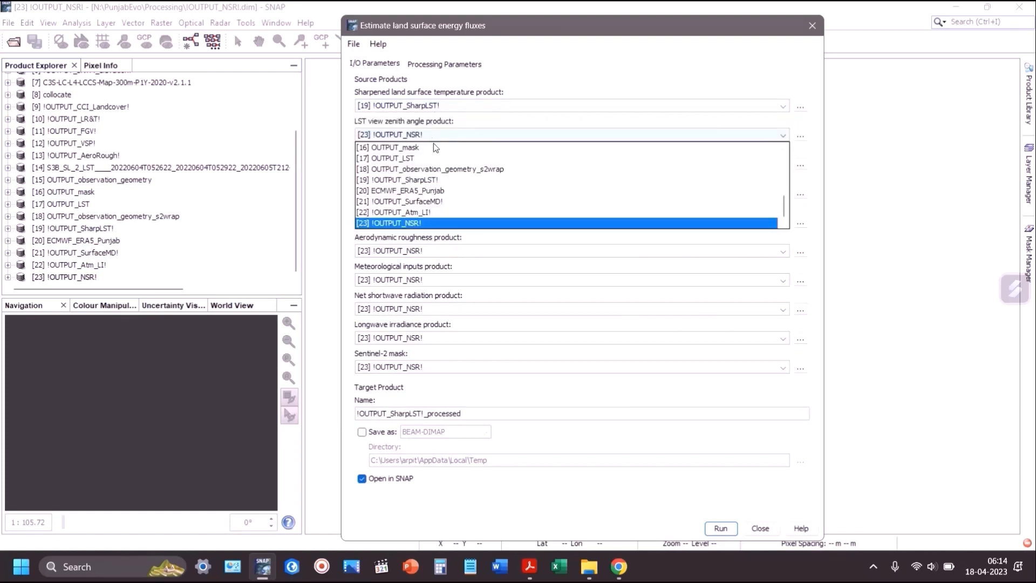
{"action": "left_click", "coordinate": [462, 173]}
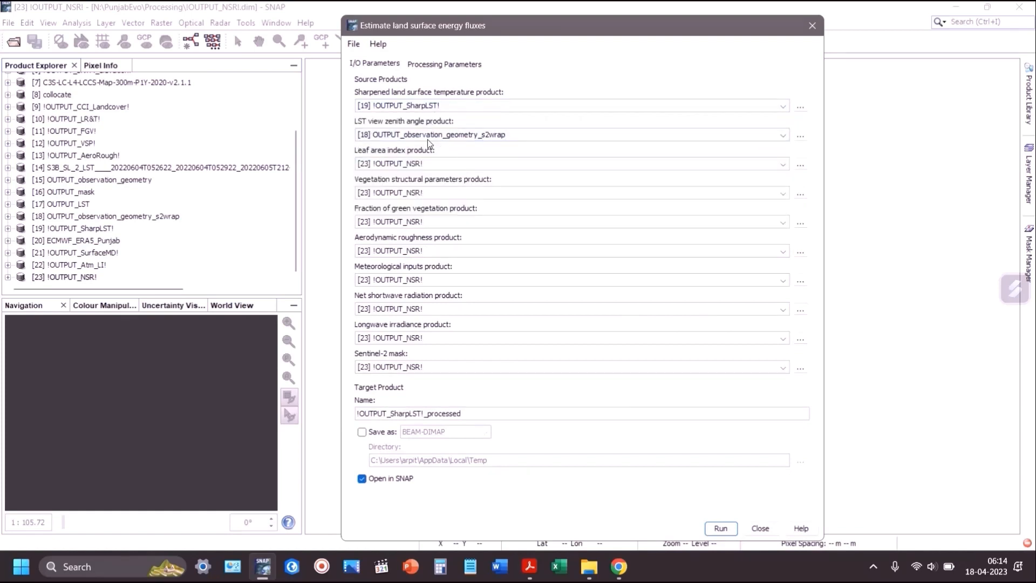
Step: Set the leaf area index product to !OUTPUT_biophysical! and the vegetation structural parameters product to !OUTPUT_VSP!
{"action": "left_click", "coordinate": [403, 163]}
{"action": "scroll", "coordinate": [432, 197], "scroll_direction": "up", "scroll_amount": 5}
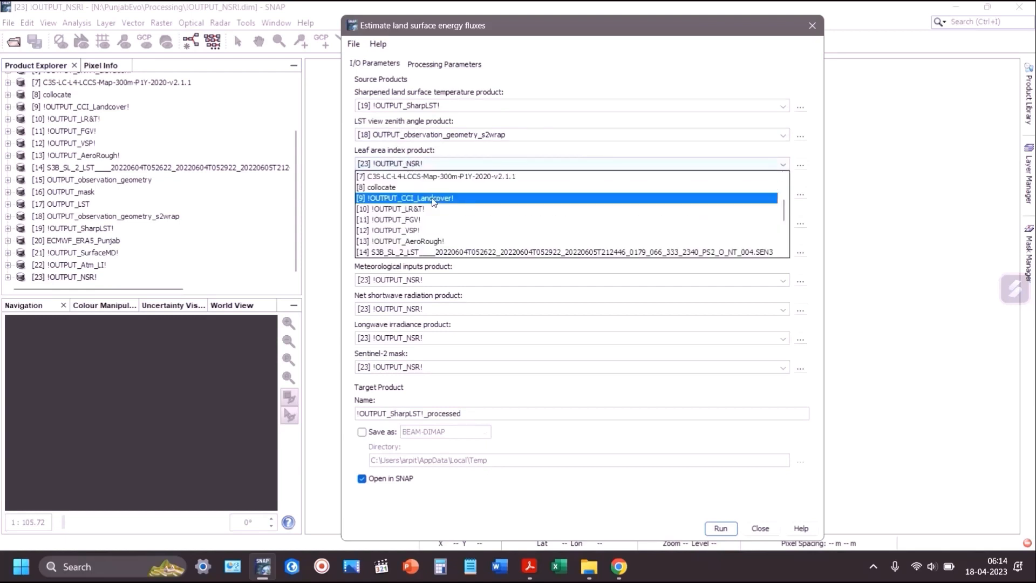
{"action": "left_click", "coordinate": [430, 220]}
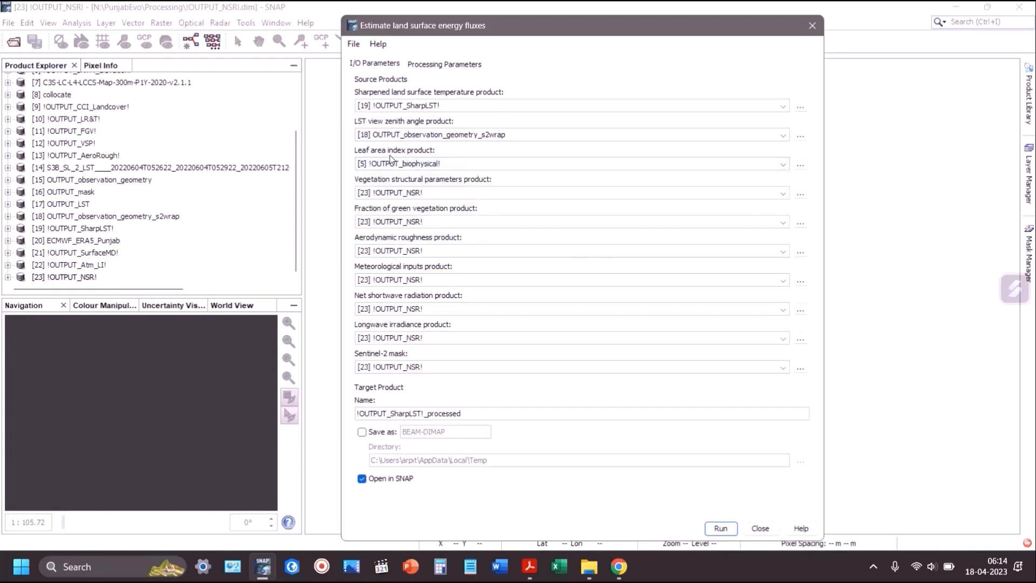
{"action": "left_click", "coordinate": [418, 192]}
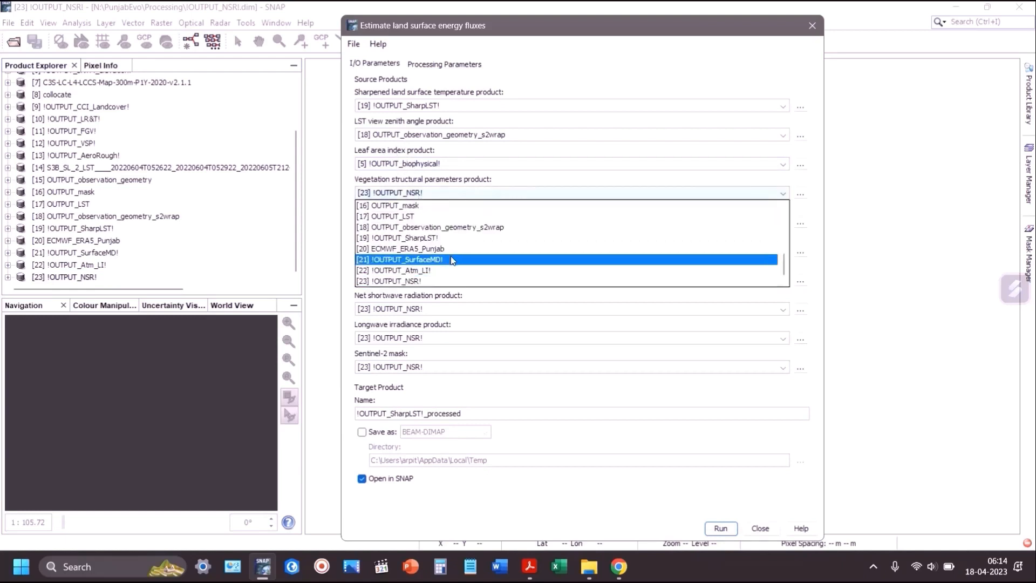
{"action": "scroll", "coordinate": [449, 264], "scroll_direction": "up", "scroll_amount": 3}
{"action": "scroll", "coordinate": [451, 263], "scroll_direction": "up", "scroll_amount": 2}
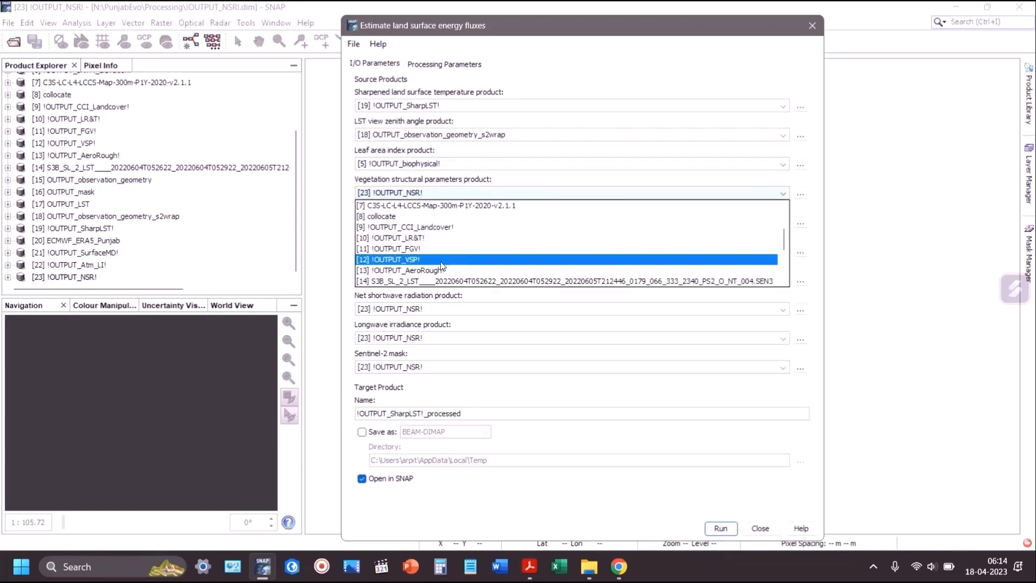
{"action": "left_click", "coordinate": [446, 261]}
Step: Set the fraction of green vegetation product to !OUTPUT_FGV! and the aerodynamic roughness product to !OUTPUT_AeroRough!
{"action": "left_click", "coordinate": [422, 217]}
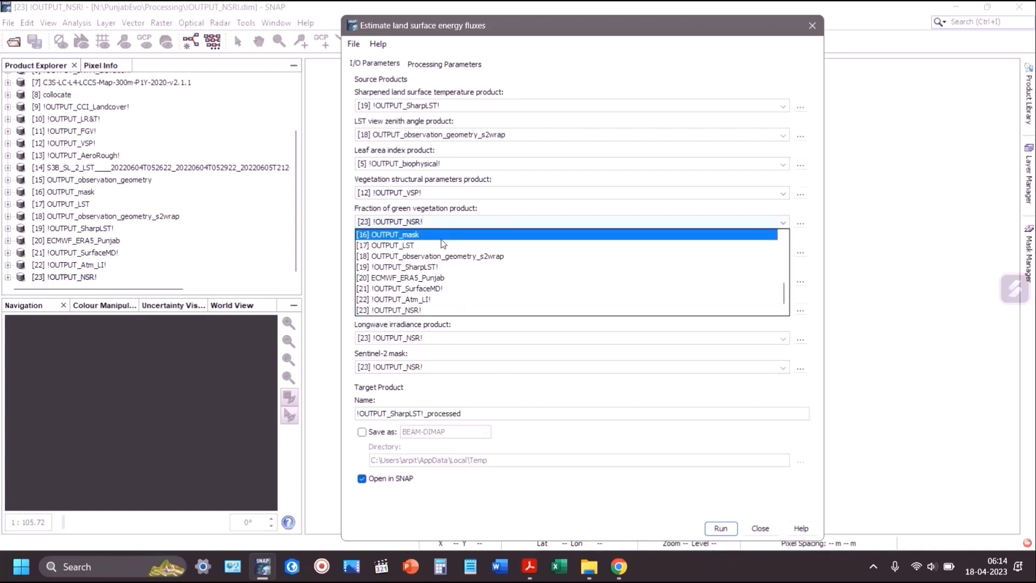
{"action": "scroll", "coordinate": [448, 270], "scroll_direction": "up", "scroll_amount": 3}
{"action": "left_click", "coordinate": [443, 281]}
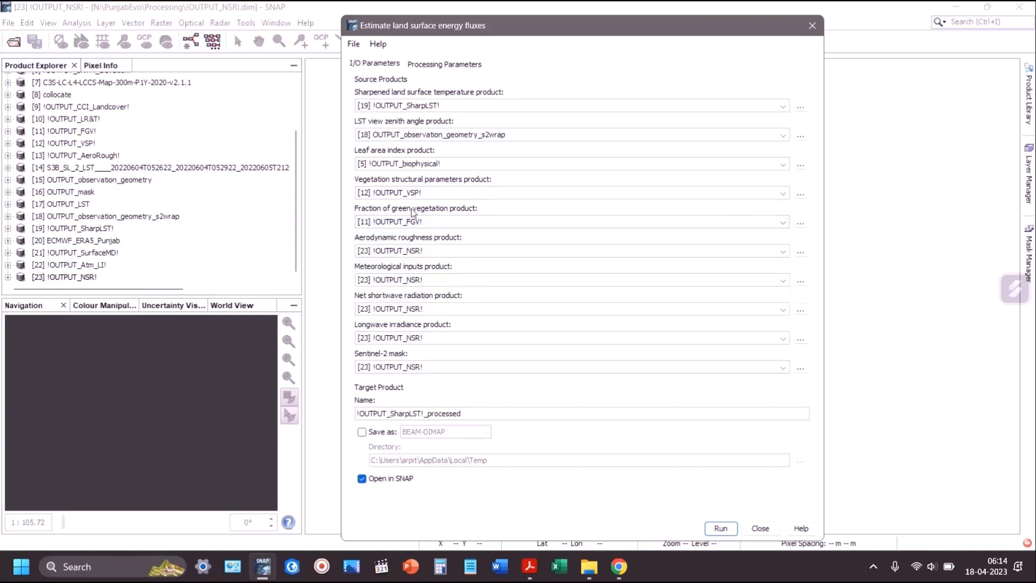
{"action": "left_click", "coordinate": [416, 255]}
{"action": "scroll", "coordinate": [446, 318], "scroll_direction": "up", "scroll_amount": 3}
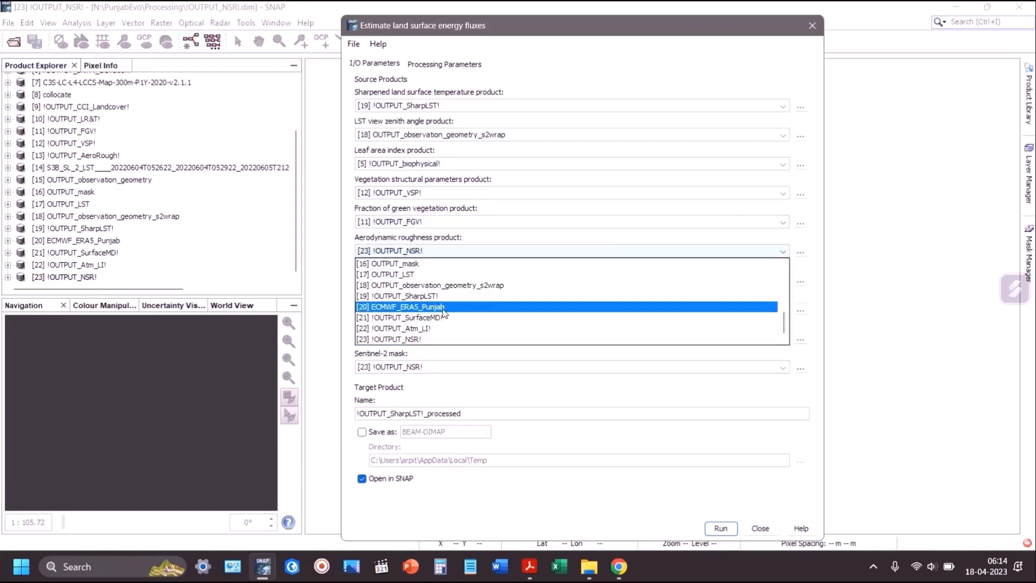
{"action": "scroll", "coordinate": [446, 319], "scroll_direction": "up", "scroll_amount": 3}
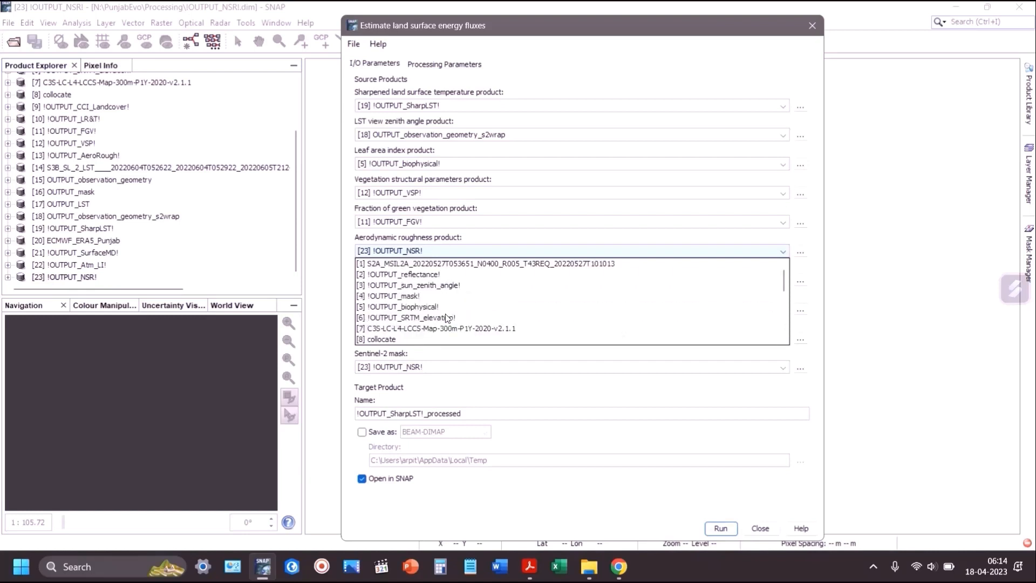
{"action": "scroll", "coordinate": [445, 317], "scroll_direction": "down", "scroll_amount": 2}
{"action": "left_click", "coordinate": [445, 318]}
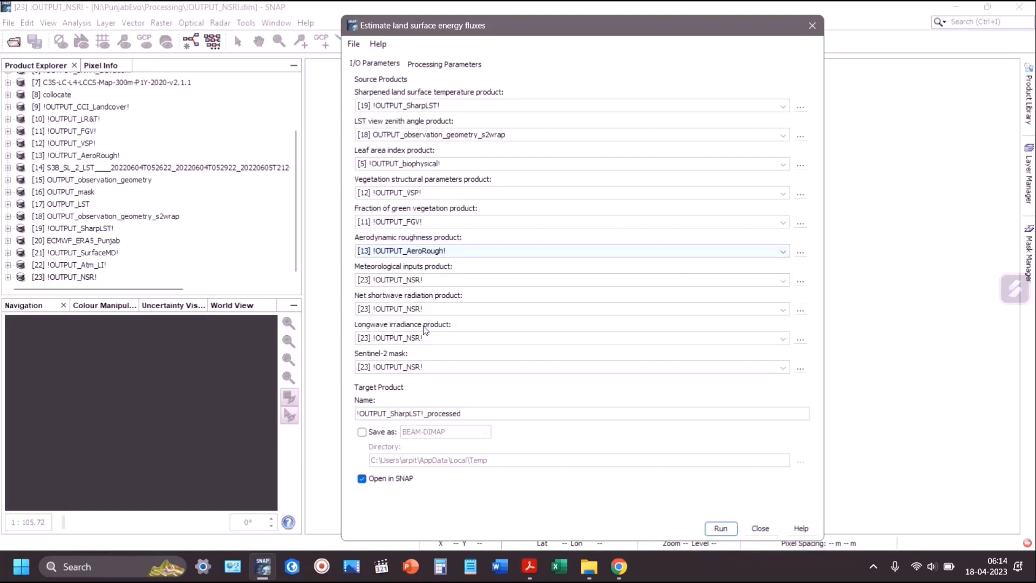
Step: Set the meteorological inputs product to !OUTPUT_SurfaceMD! and the net shortwave radiation product to !OUTPUT_NSR!
{"action": "left_click", "coordinate": [419, 275]}
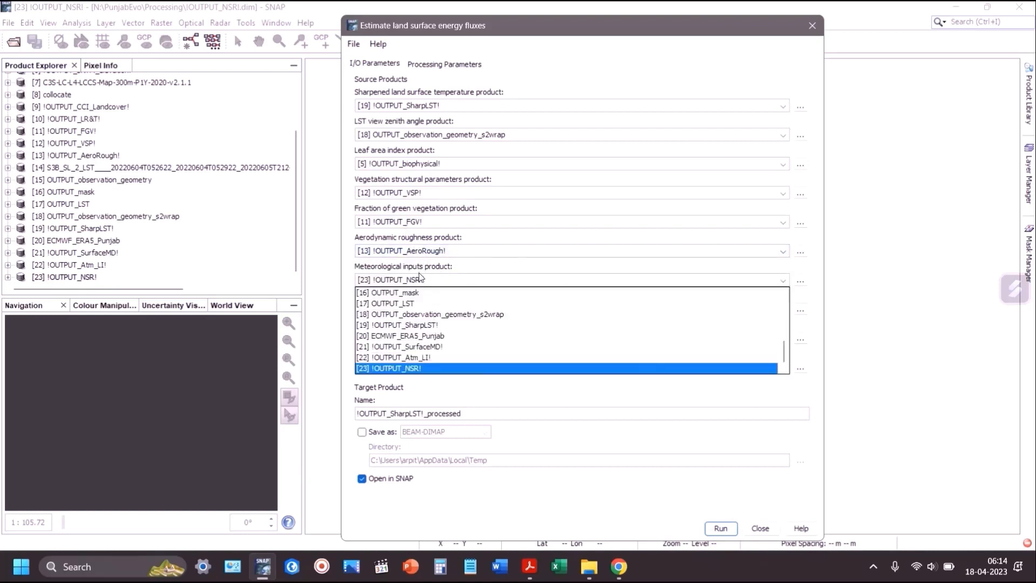
{"action": "left_click", "coordinate": [458, 347]}
{"action": "left_click", "coordinate": [435, 309]}
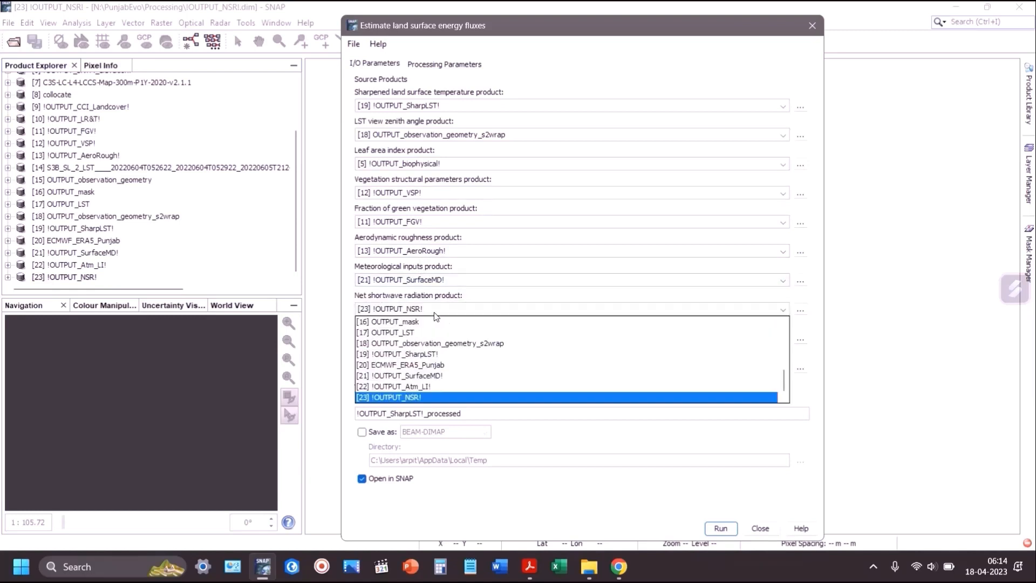
{"action": "left_click", "coordinate": [461, 397]}
Step: Set the longwave irradiance product to !OUTPUT_Atm_LI! and the Sentinel-2 mask to !OUTPUT_mask!
{"action": "left_click", "coordinate": [459, 337]}
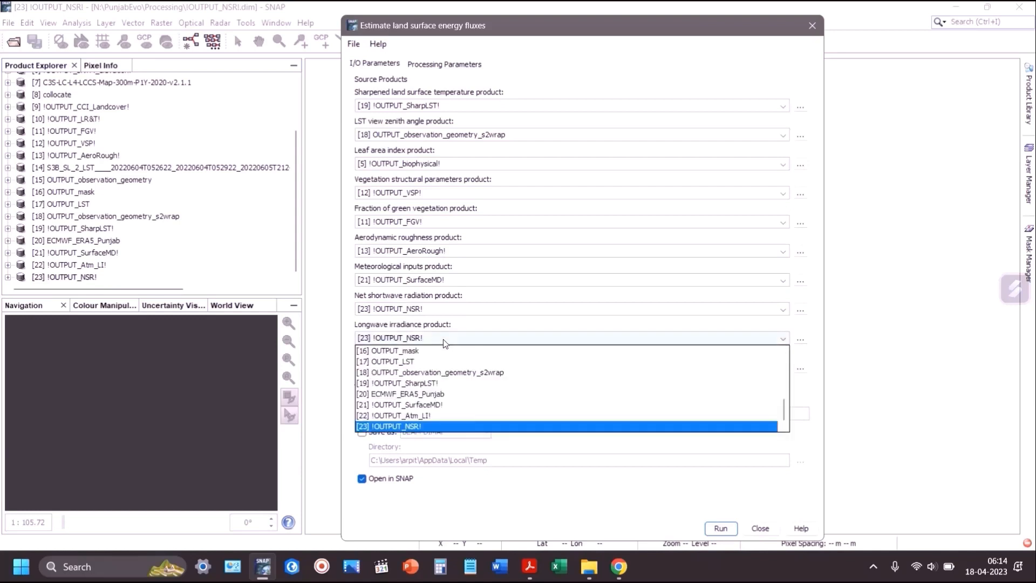
{"action": "left_click", "coordinate": [456, 414]}
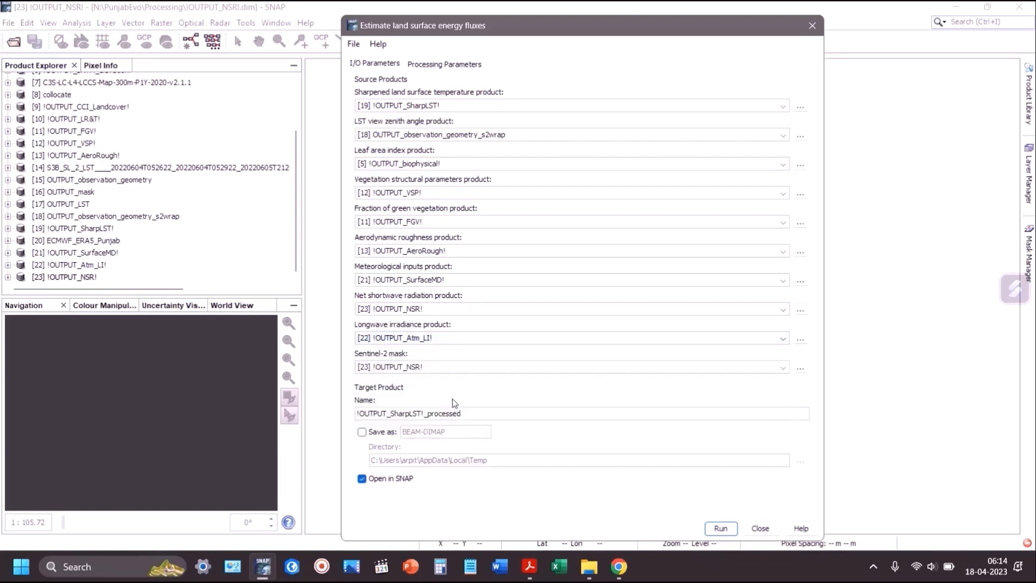
{"action": "left_click", "coordinate": [448, 369]}
{"action": "scroll", "coordinate": [478, 419], "scroll_direction": "up", "scroll_amount": 3}
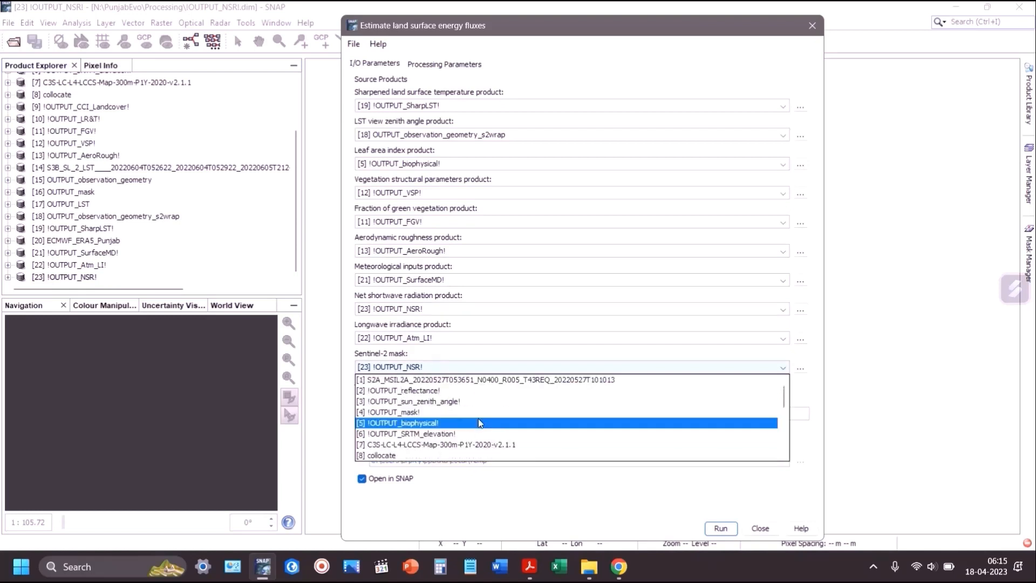
{"action": "left_click", "coordinate": [475, 419]}
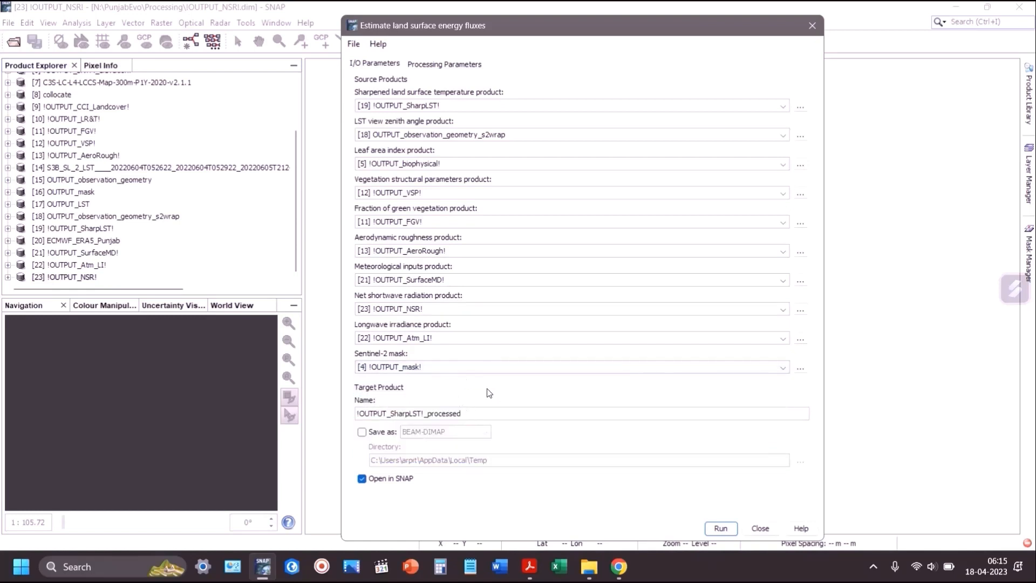
Step: Name the target product !OUTPUT_LS_EnergyFluxes! and copy that full name
{"action": "left_click_drag", "start_coordinate": [392, 414], "coordinate": [472, 418]}
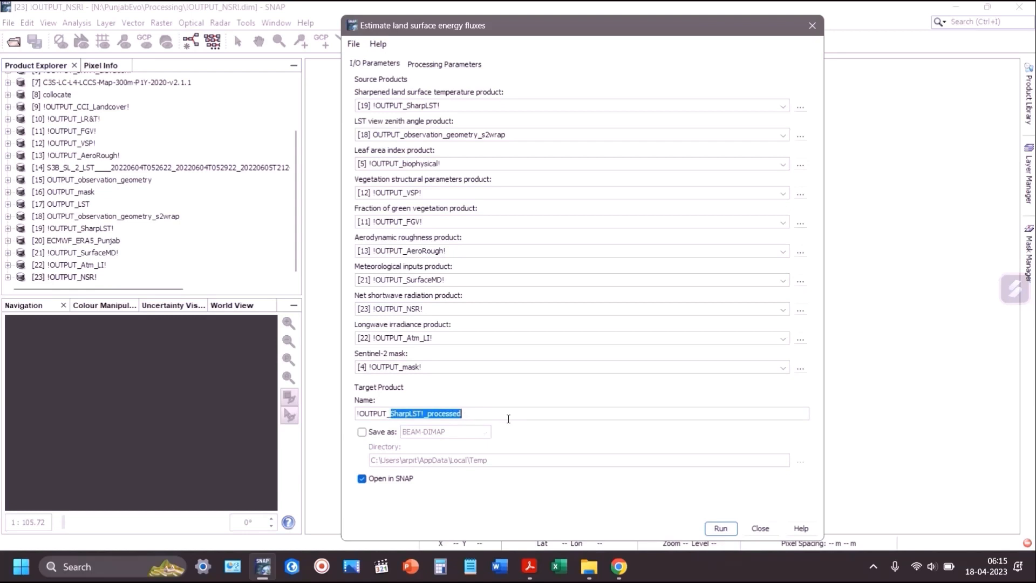
{"action": "type", "text": "L"}
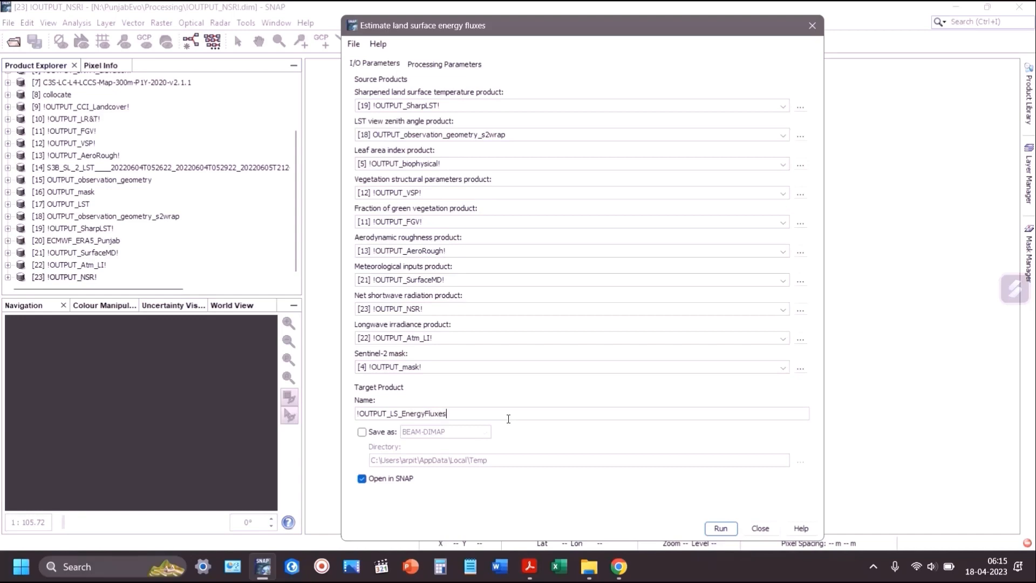
{"action": "key", "text": "ctrl+a"}
{"action": "key", "text": "ctrl+c"}
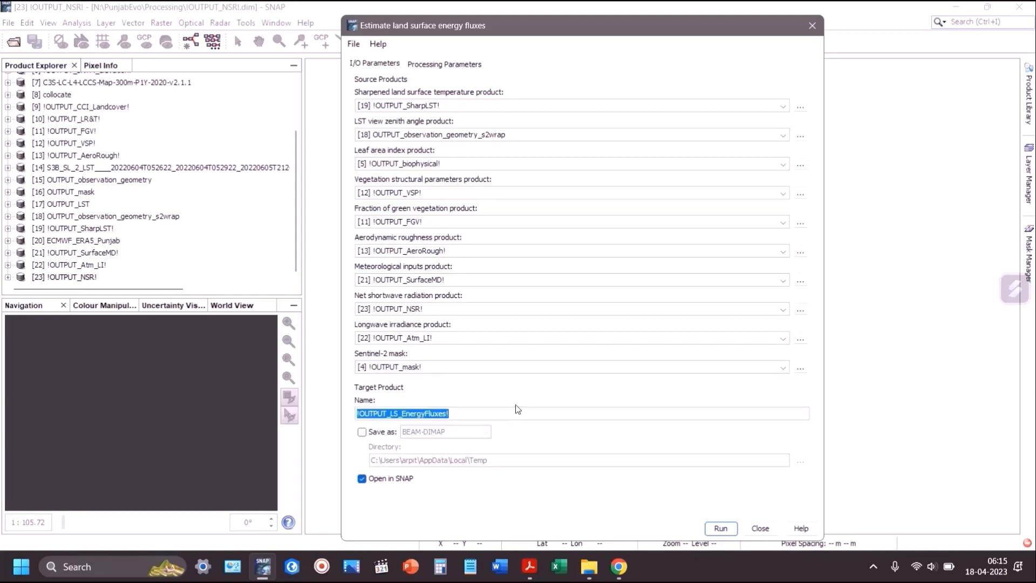
Step: Enable saving the target product as BEAM-DIMAP and set its directory to N:\PunjabEvo\Processing
{"action": "left_click", "coordinate": [362, 432]}
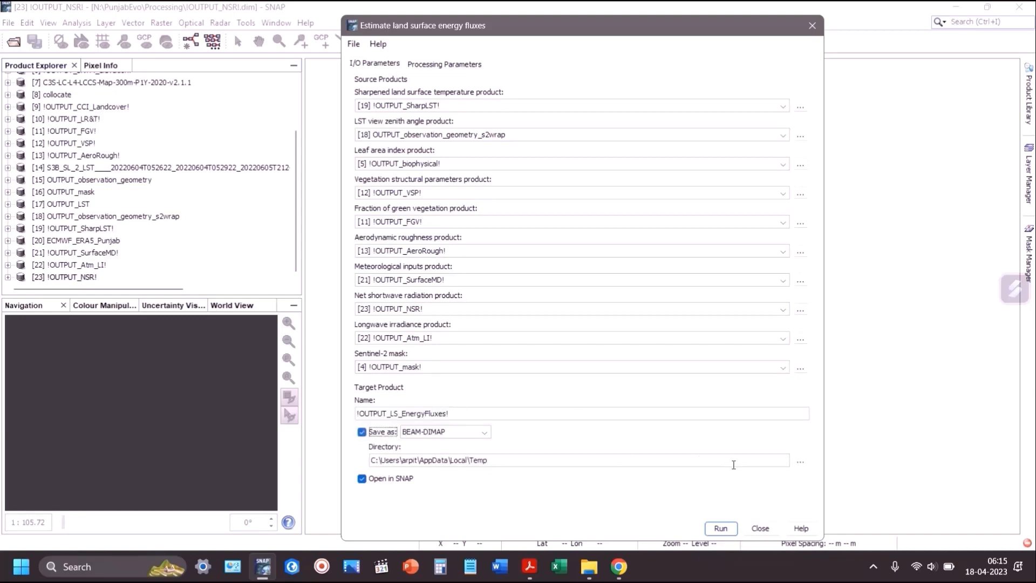
{"action": "left_click", "coordinate": [801, 462]}
{"action": "left_click", "coordinate": [357, 259]}
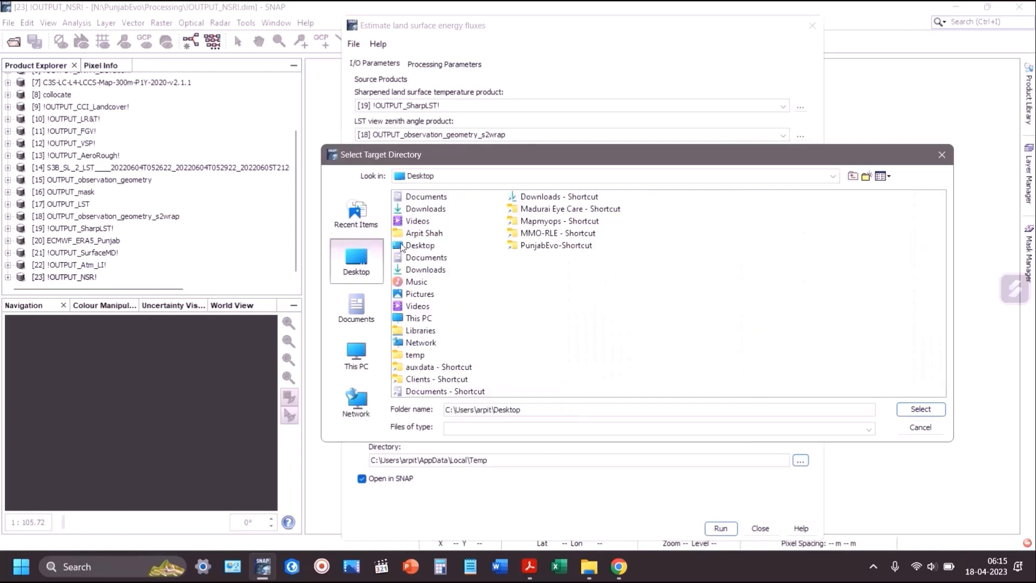
{"action": "double_click", "coordinate": [556, 246]}
{"action": "double_click", "coordinate": [427, 224]}
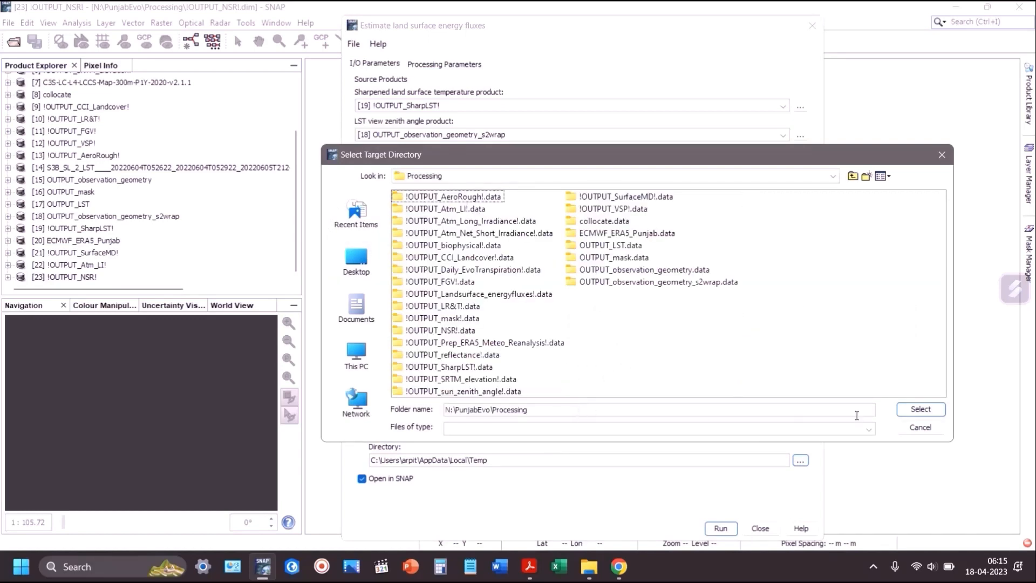
{"action": "left_click", "coordinate": [921, 409]}
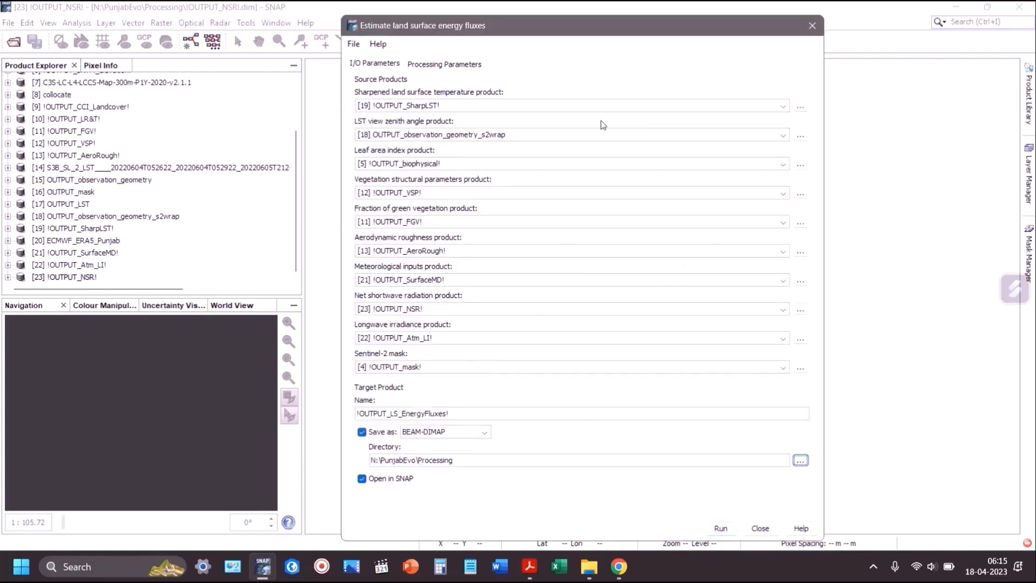
Step: In the processing parameters, enable saving component fluxes, component temperature and aerodynamic parameters, plus the display of execution output
{"action": "left_click", "coordinate": [445, 64]}
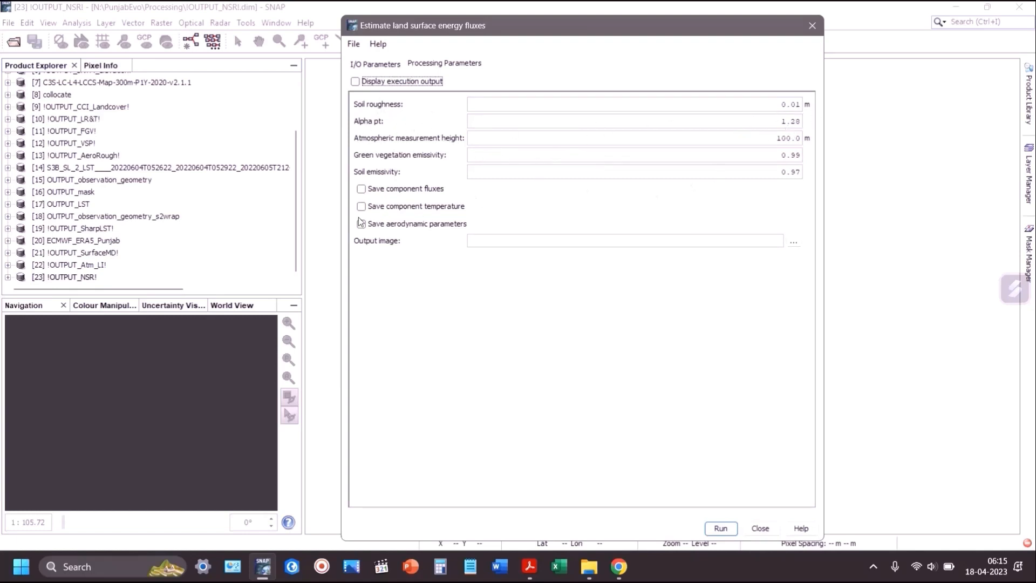
{"action": "left_click", "coordinate": [362, 189]}
{"action": "left_click", "coordinate": [361, 207]}
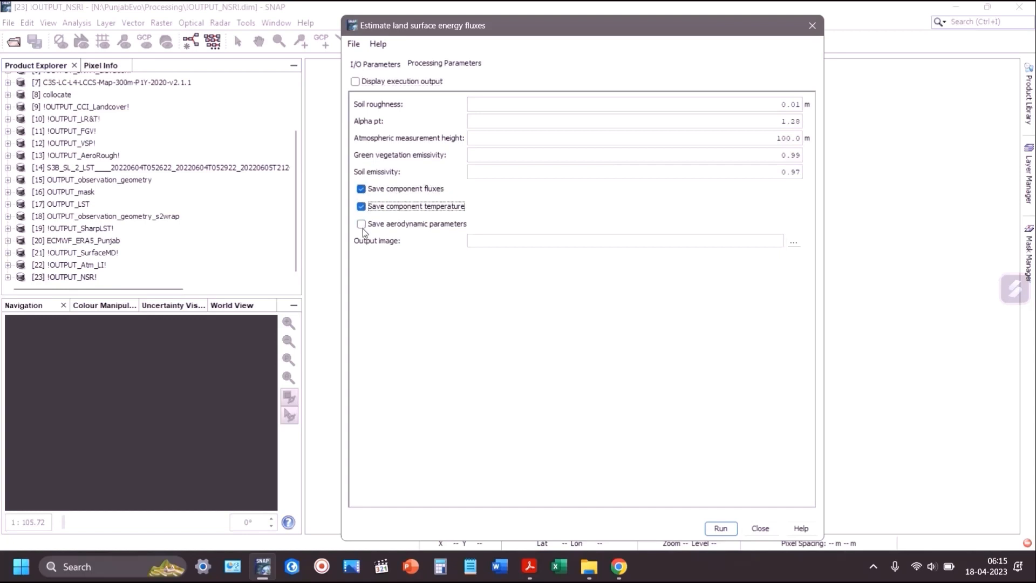
{"action": "left_click", "coordinate": [361, 224]}
{"action": "left_click", "coordinate": [388, 83]}
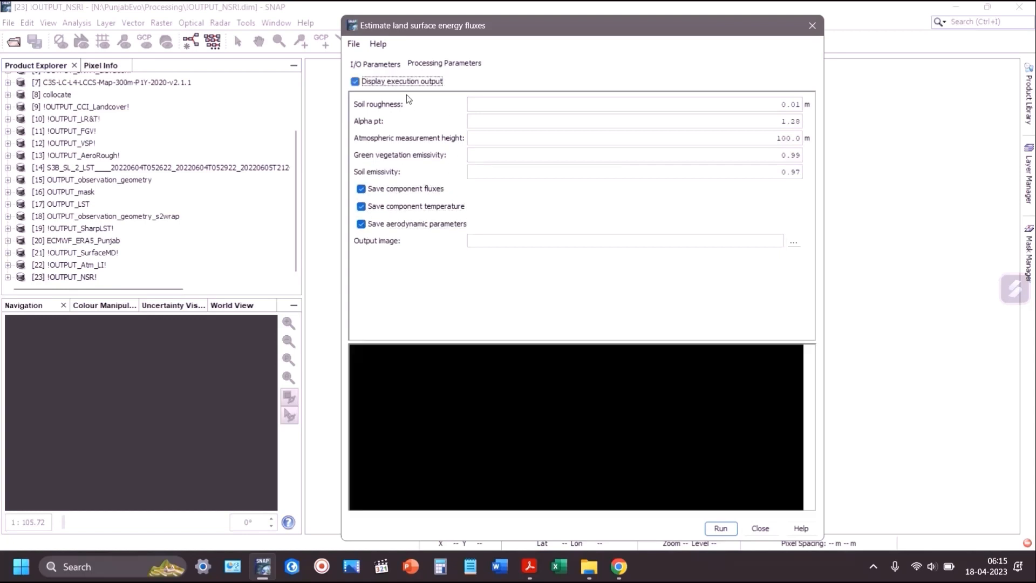
Step: Set the output image to !OUTPUT_LS_EnergyFluxes!.dim in the N:\PunjabEvo\Processing folder
{"action": "left_click", "coordinate": [793, 242]}
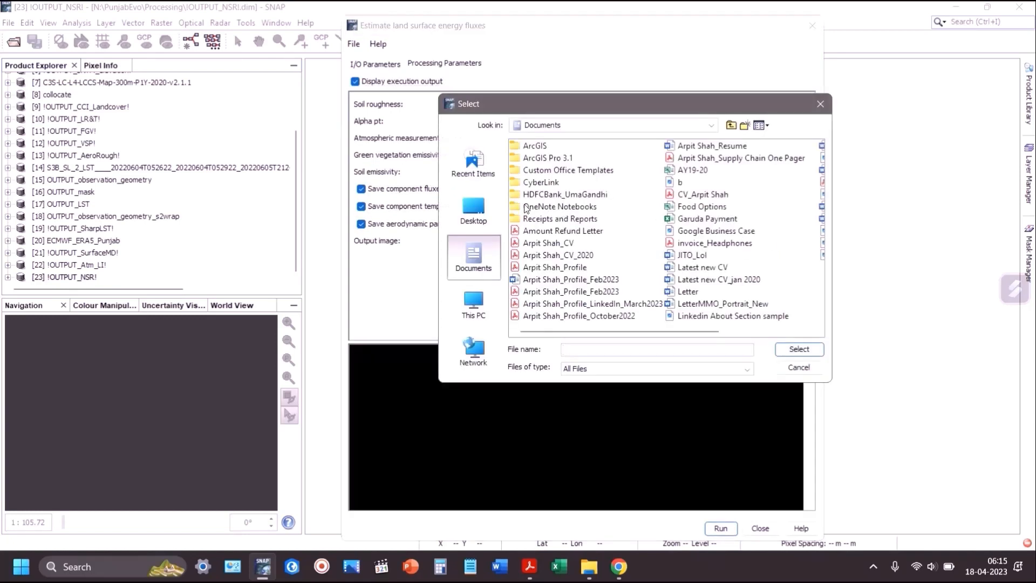
{"action": "left_click", "coordinate": [473, 209]}
{"action": "double_click", "coordinate": [755, 219]}
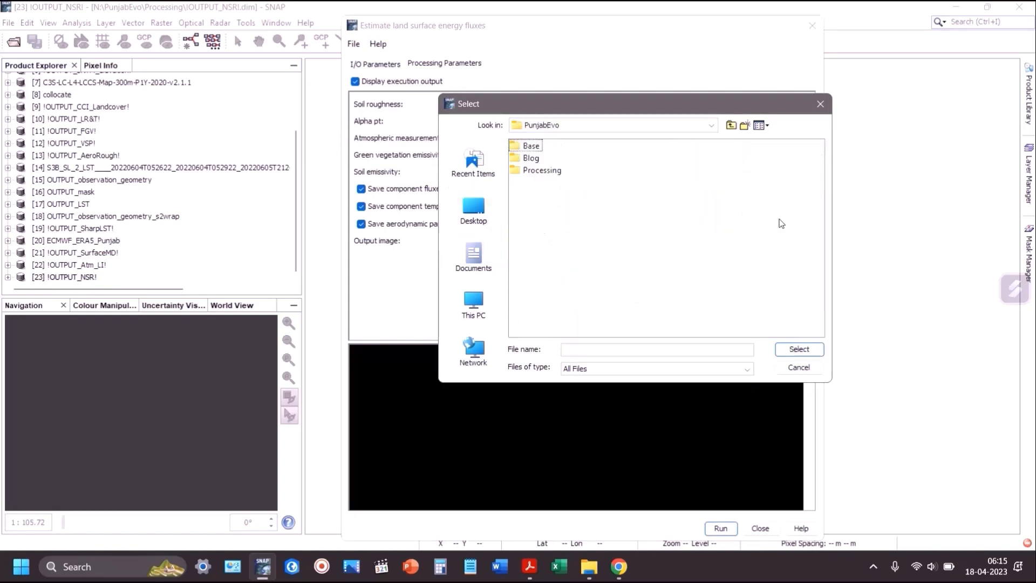
{"action": "left_click", "coordinate": [539, 170]}
{"action": "double_click", "coordinate": [524, 170]}
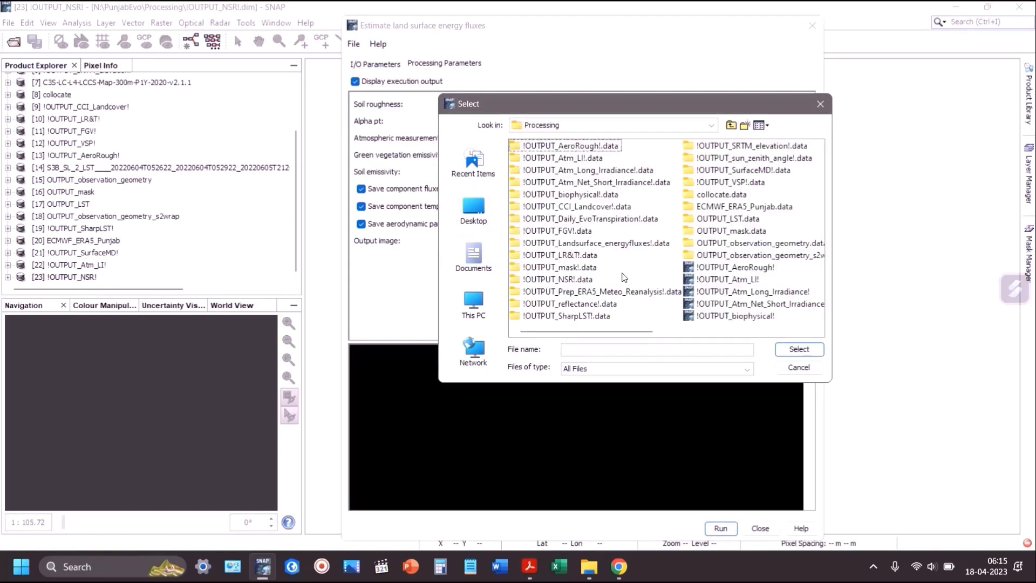
{"action": "left_click", "coordinate": [634, 348]}
{"action": "key", "text": "ctrl+v"}
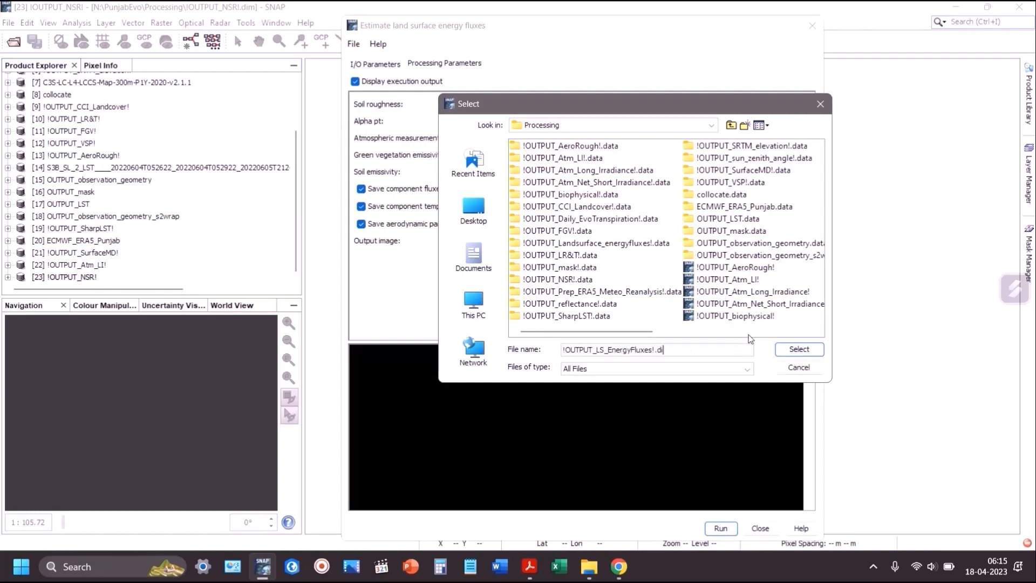
{"action": "key", "text": "Return"}
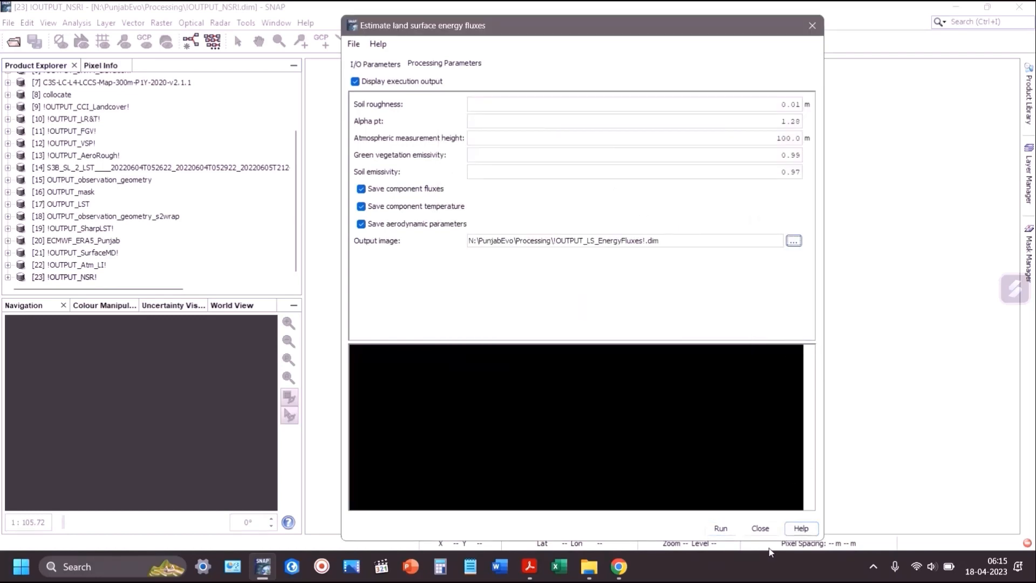
Step: Run the land surface energy fluxes estimation, acknowledge its completion and close the tool
{"action": "left_click", "coordinate": [721, 529]}
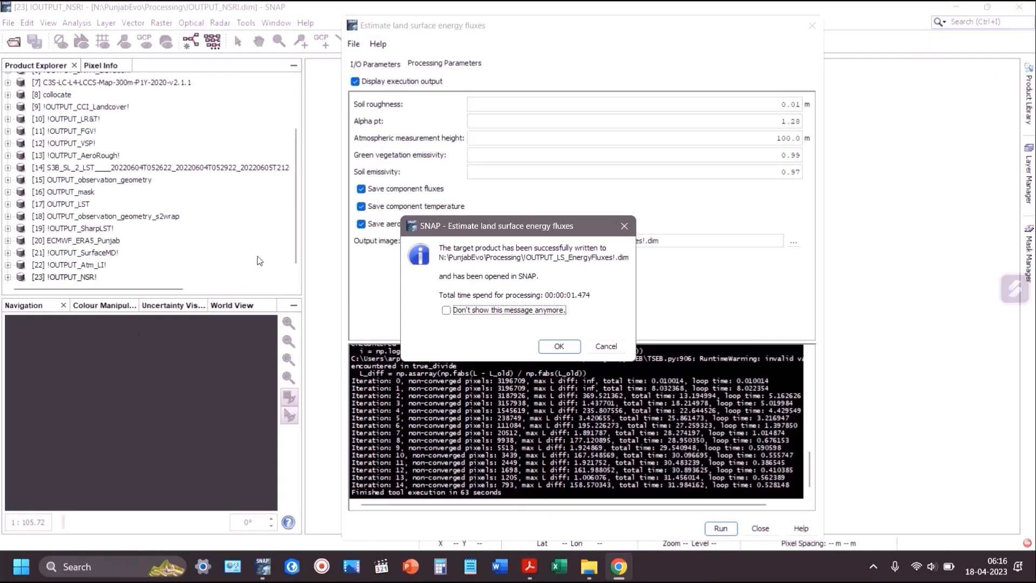
{"action": "left_click", "coordinate": [558, 346]}
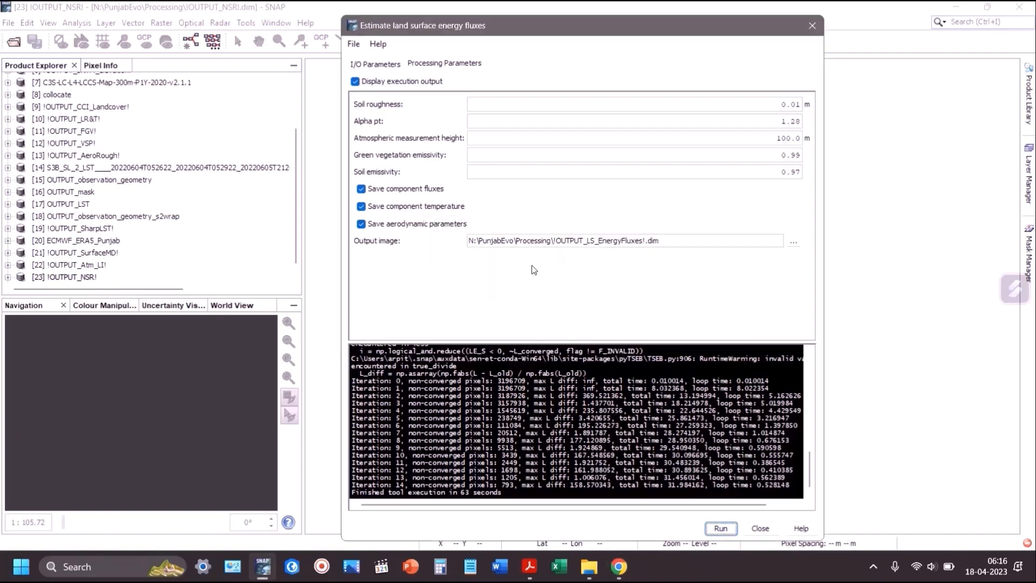
{"action": "left_click", "coordinate": [758, 534]}
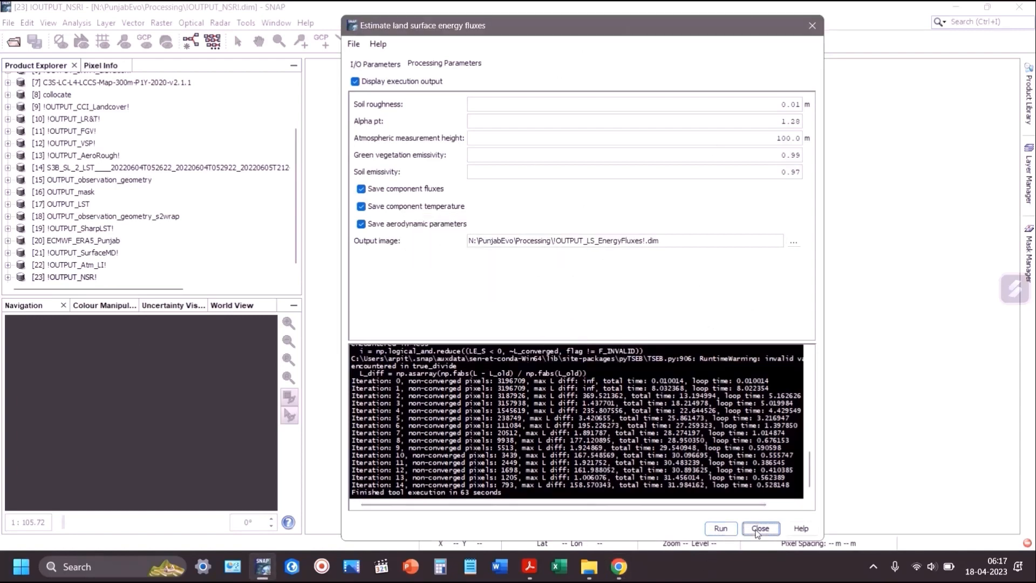
{"action": "left_click", "coordinate": [757, 526]}
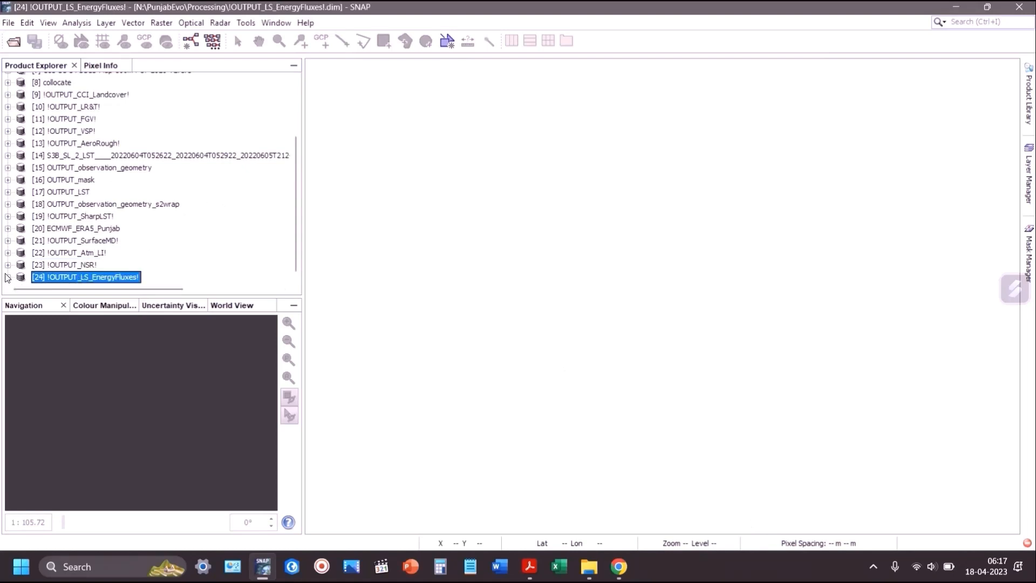
Step: Expand the bands of !OUTPUT_LS_EnergyFluxes!, display sensible_heat_flux and view its colour values as a table
{"action": "left_click", "coordinate": [8, 277]}
{"action": "left_click", "coordinate": [21, 277]}
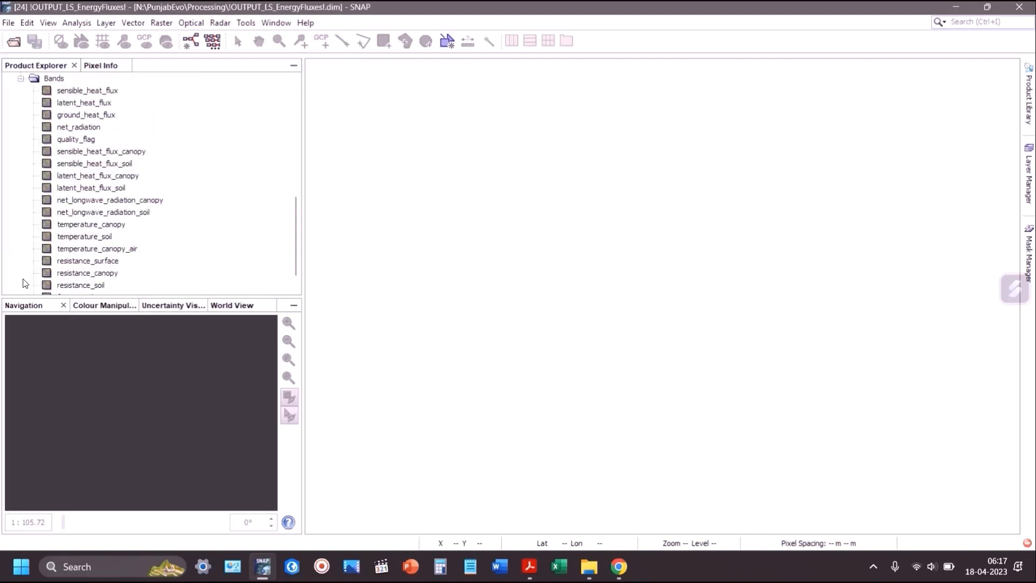
{"action": "scroll", "coordinate": [85, 118], "scroll_direction": "down", "scroll_amount": 1}
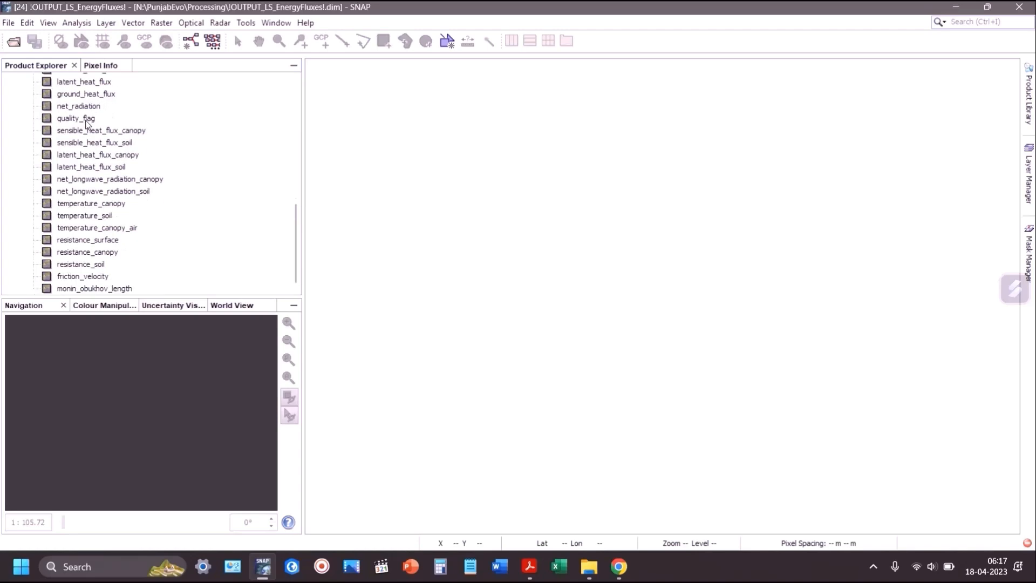
{"action": "scroll", "coordinate": [86, 117], "scroll_direction": "up", "scroll_amount": 1}
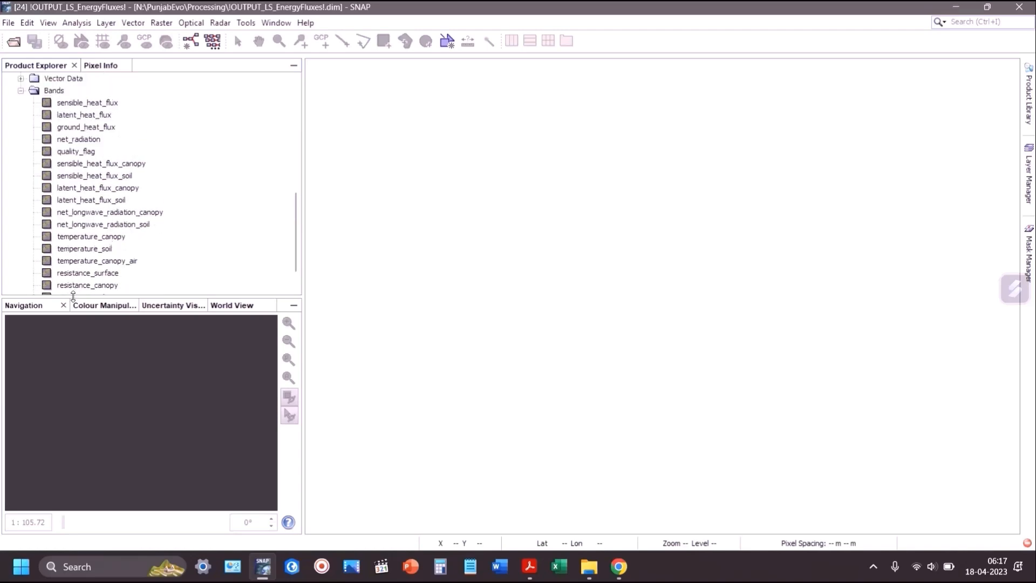
{"action": "double_click", "coordinate": [99, 105]}
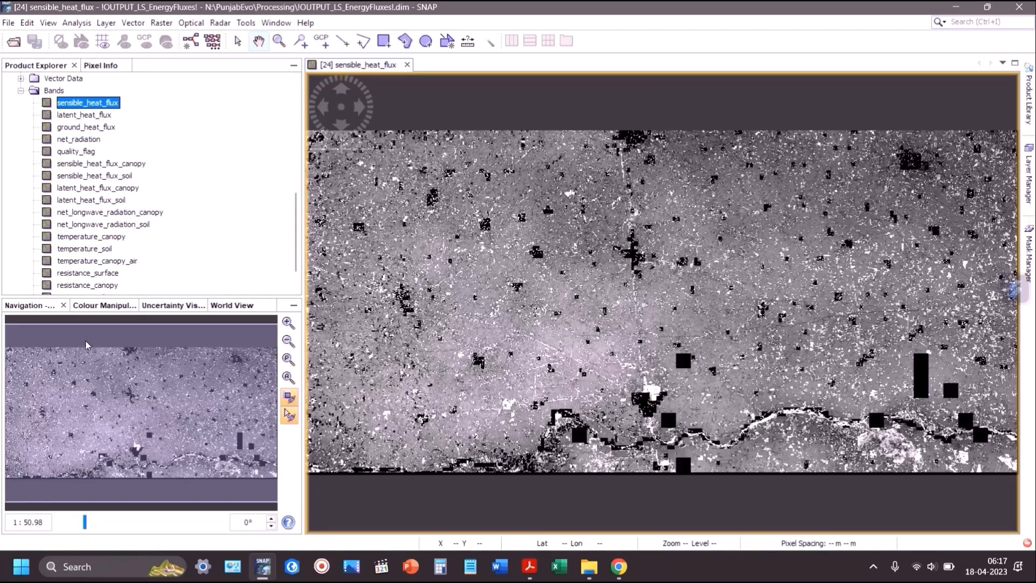
{"action": "left_click", "coordinate": [105, 306]}
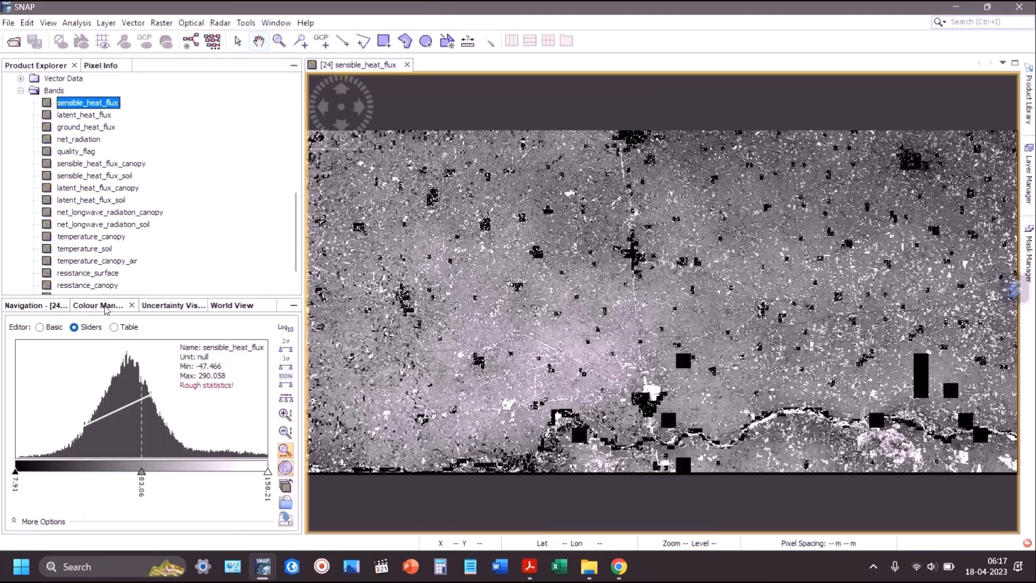
{"action": "left_click", "coordinate": [129, 327]}
Step: Display the latent_heat_flux, net_longwave_radiation_soil and resistance_soil bands to examine their images and colour values
{"action": "double_click", "coordinate": [81, 116]}
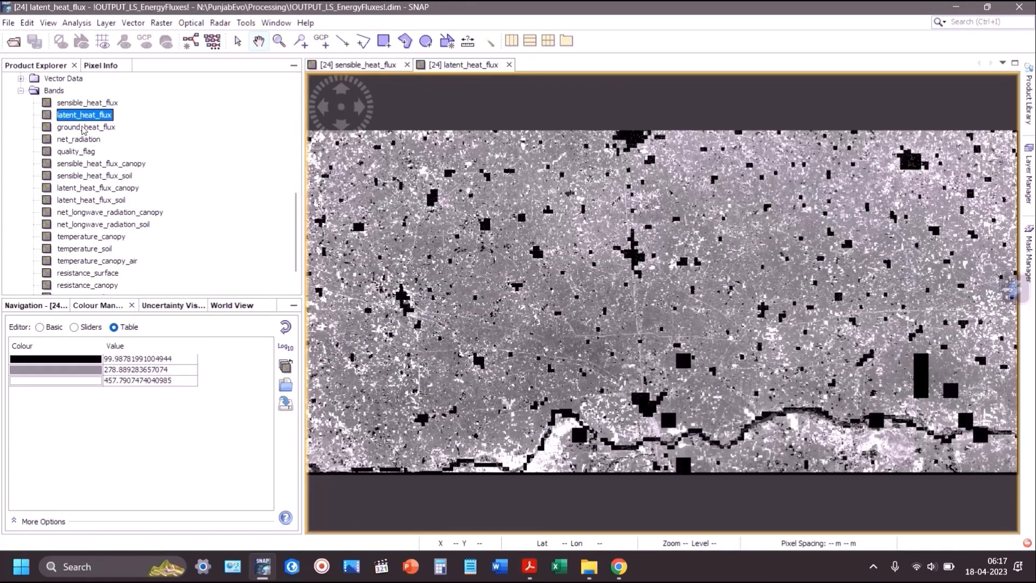
{"action": "double_click", "coordinate": [90, 224]}
{"action": "scroll", "coordinate": [93, 241], "scroll_direction": "down", "scroll_amount": 1}
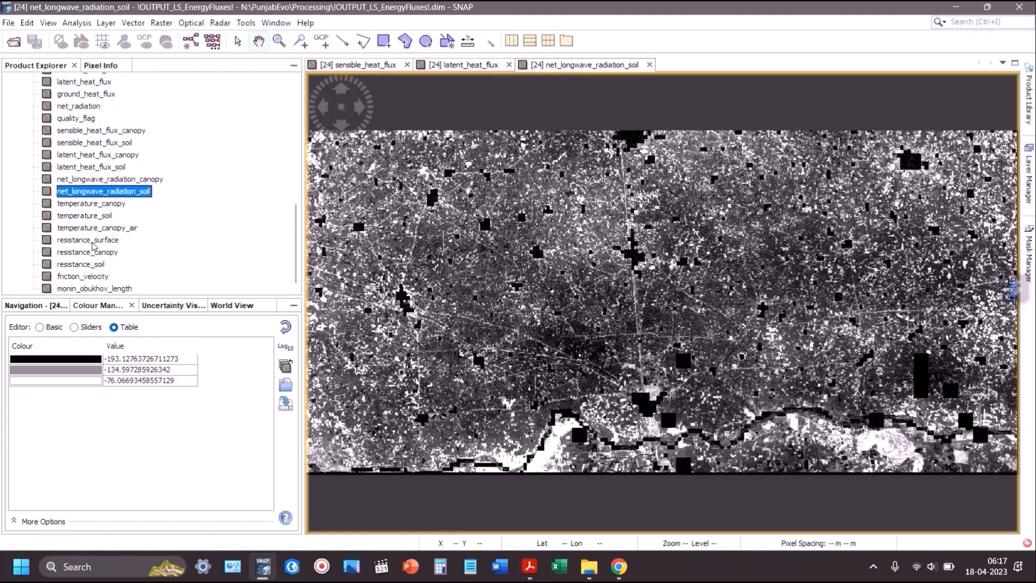
{"action": "double_click", "coordinate": [88, 266]}
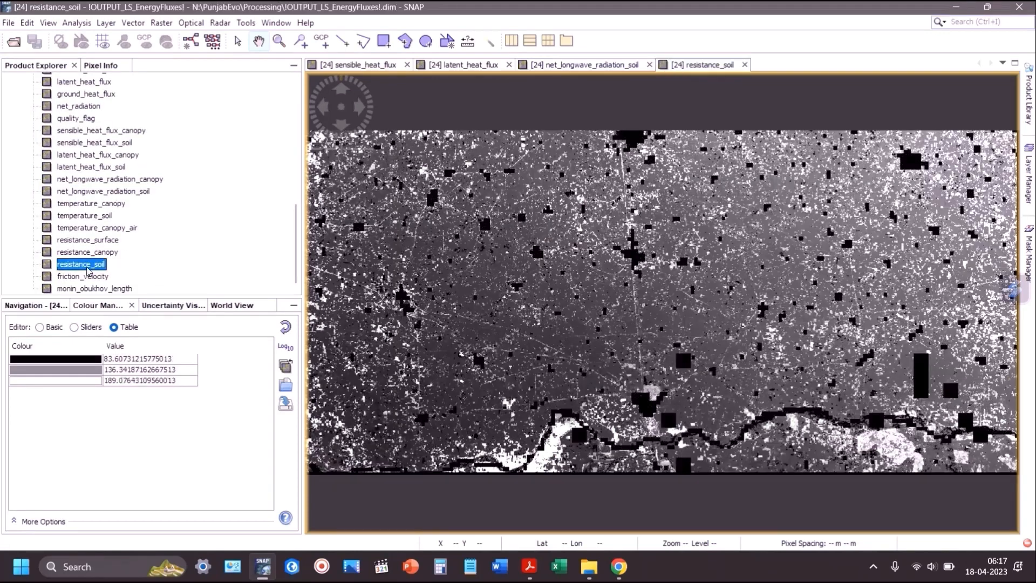
Step: Display the temperature_canopy band and examine its value distribution with the sliders colour editor
{"action": "double_click", "coordinate": [97, 204]}
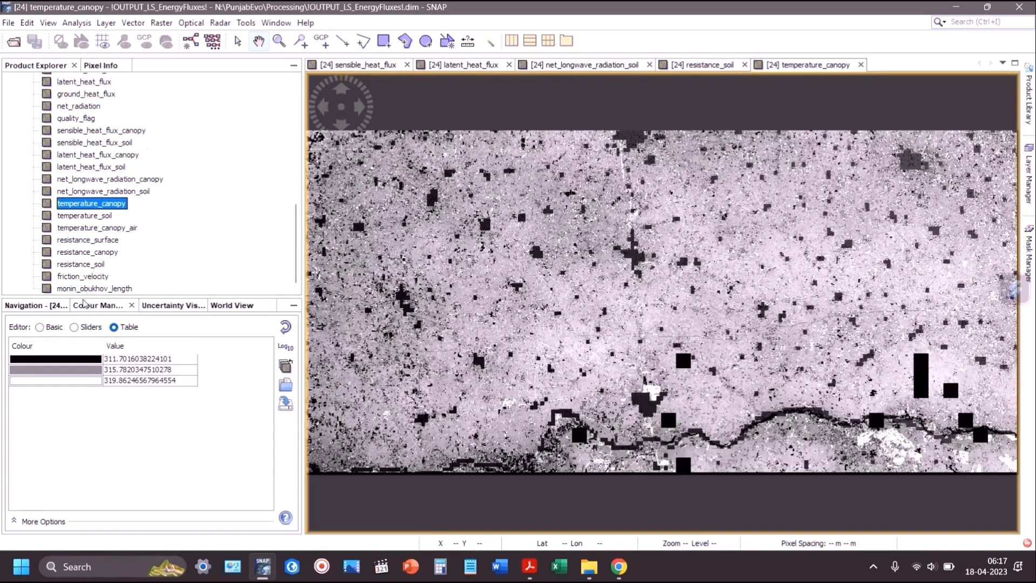
{"action": "left_click", "coordinate": [83, 328]}
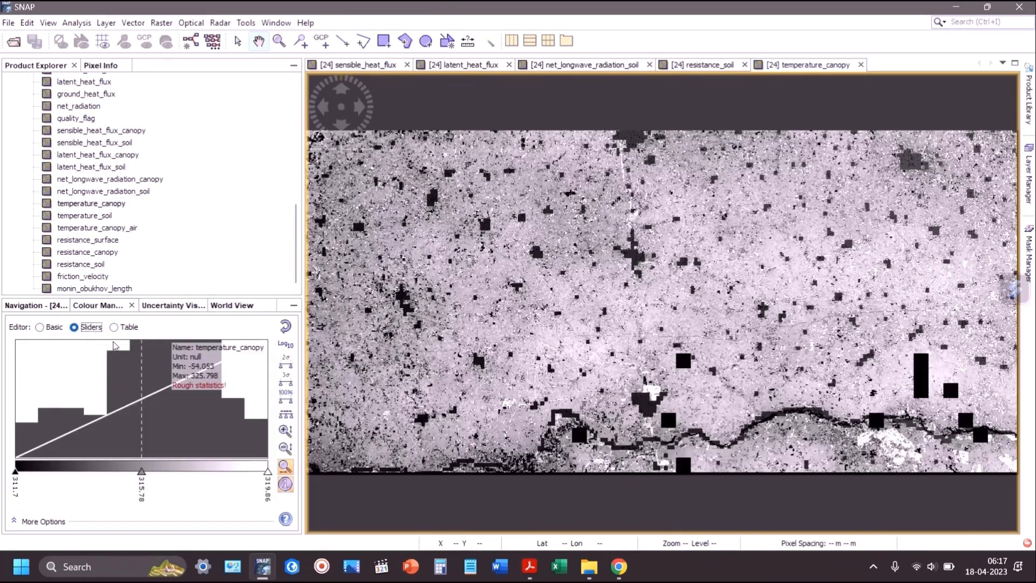
{"action": "left_click", "coordinate": [54, 328]}
{"action": "left_click", "coordinate": [83, 329]}
Step: Close all open band views and collapse the !OUTPUT_LS_EnergyFluxes! product in the product list
{"action": "left_click", "coordinate": [406, 65]}
{"action": "left_click", "coordinate": [406, 66]}
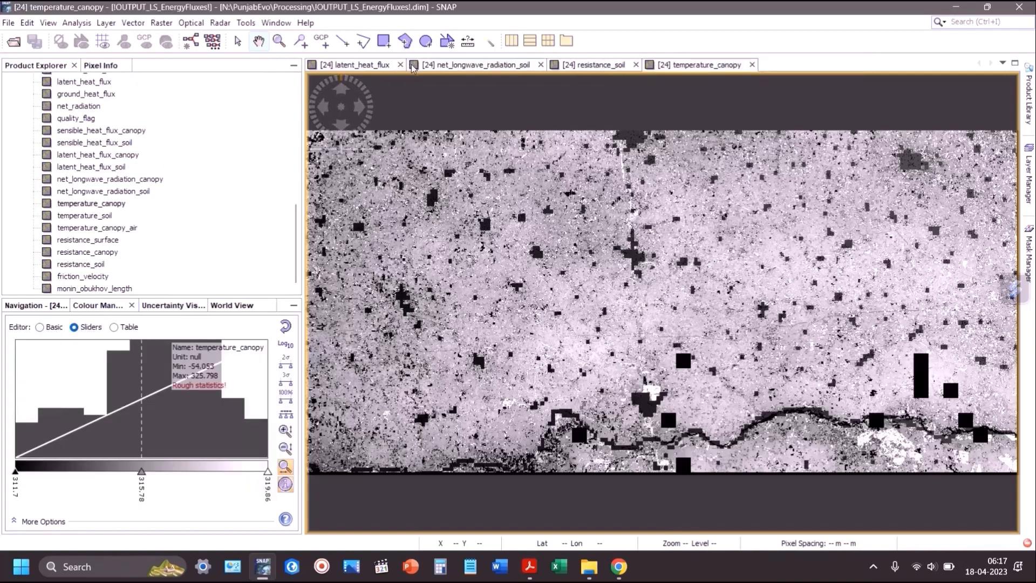
{"action": "left_click", "coordinate": [403, 65]}
{"action": "left_click", "coordinate": [438, 66]}
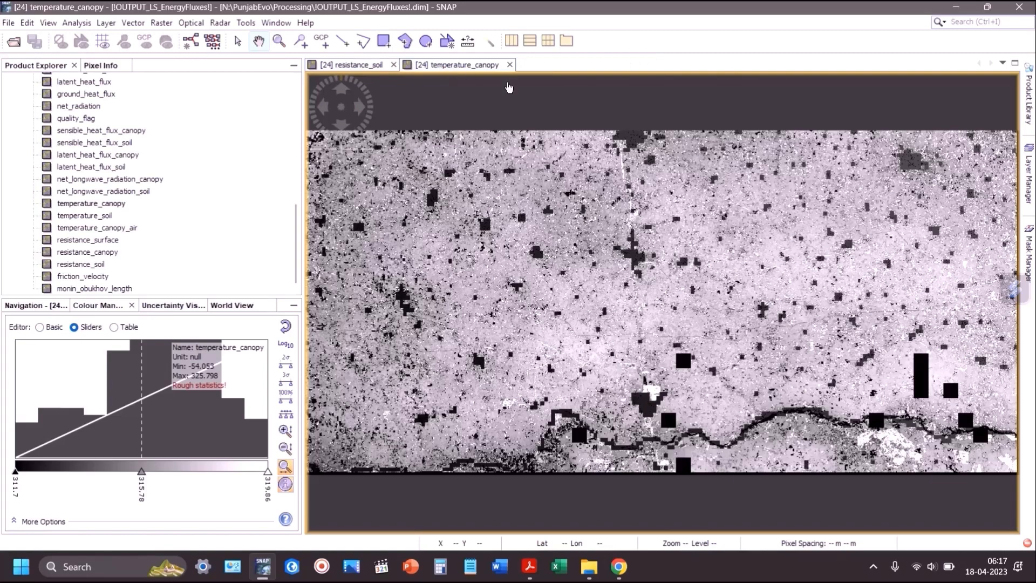
{"action": "left_click", "coordinate": [509, 65]}
{"action": "left_click", "coordinate": [394, 65]}
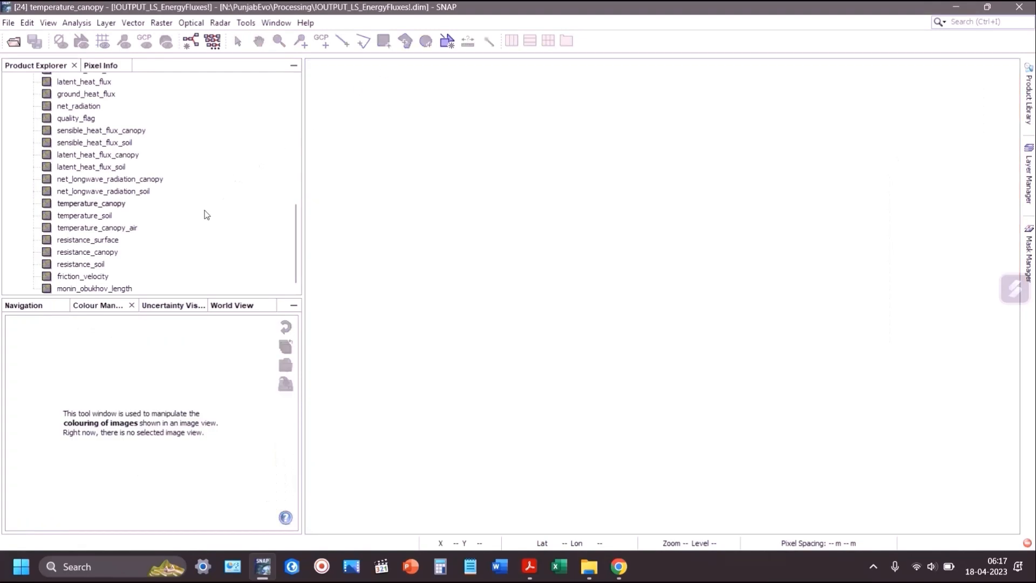
{"action": "scroll", "coordinate": [96, 219], "scroll_direction": "up", "scroll_amount": 3}
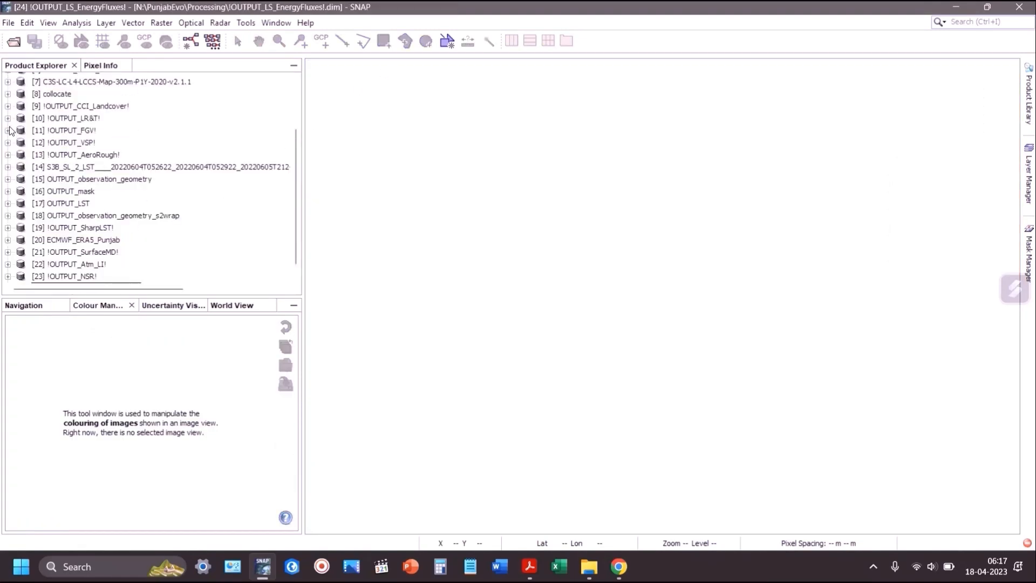
{"action": "key", "text": "alt+Tab"}
{"action": "key", "text": "alt+Tab"}
{"action": "key", "text": "alt+Tab"}
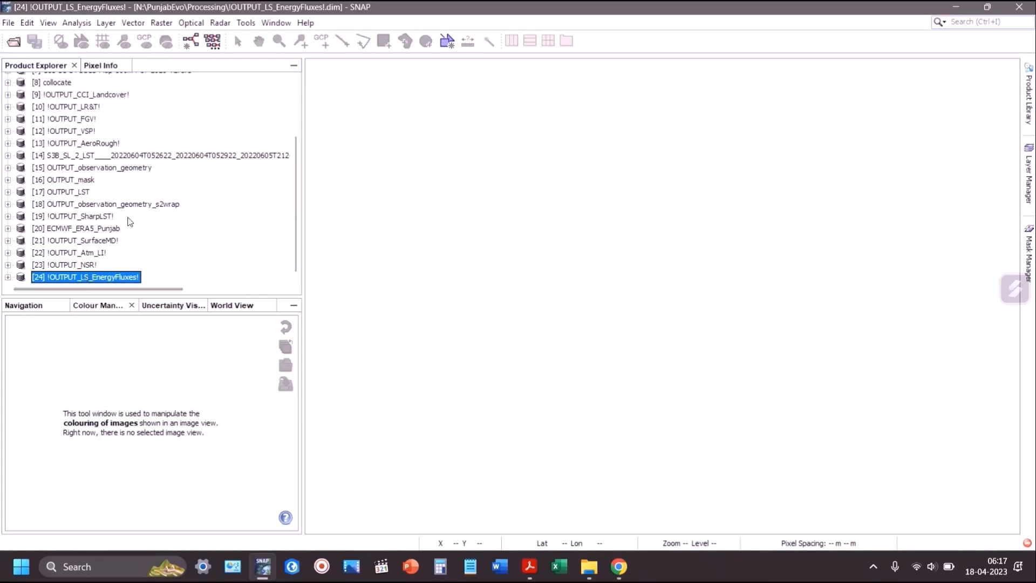
Step: Start SEN-ET's daily evapotranspiration estimation with !OUTPUT_LS_EnergyFluxes! as the instantaneous energy fluxes product and !OUTPUT_SurfaceMD! as the meteorological inputs
{"action": "left_click", "coordinate": [190, 24]}
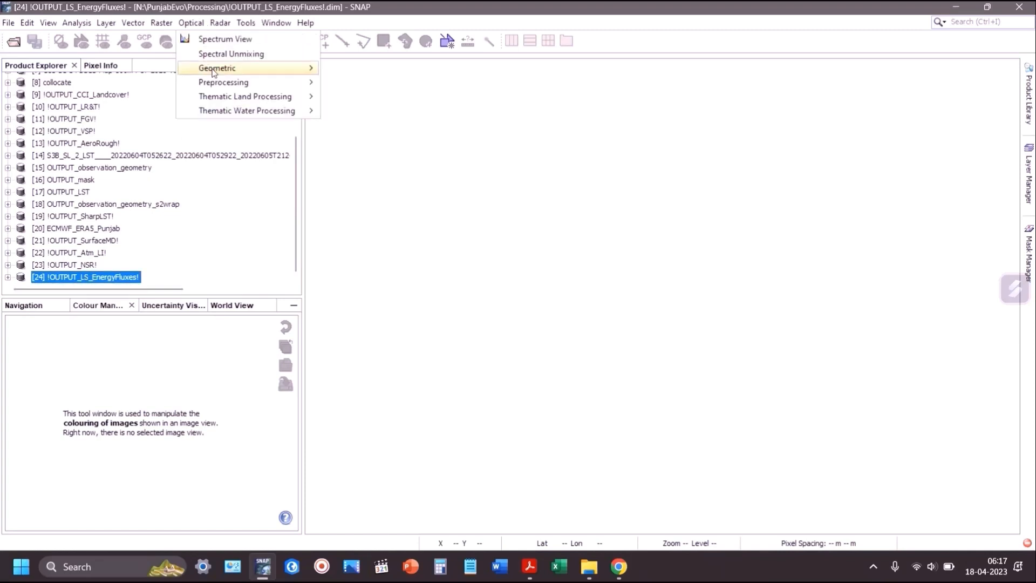
{"action": "mouse_move", "coordinate": [296, 100]}
{"action": "mouse_move", "coordinate": [509, 168]}
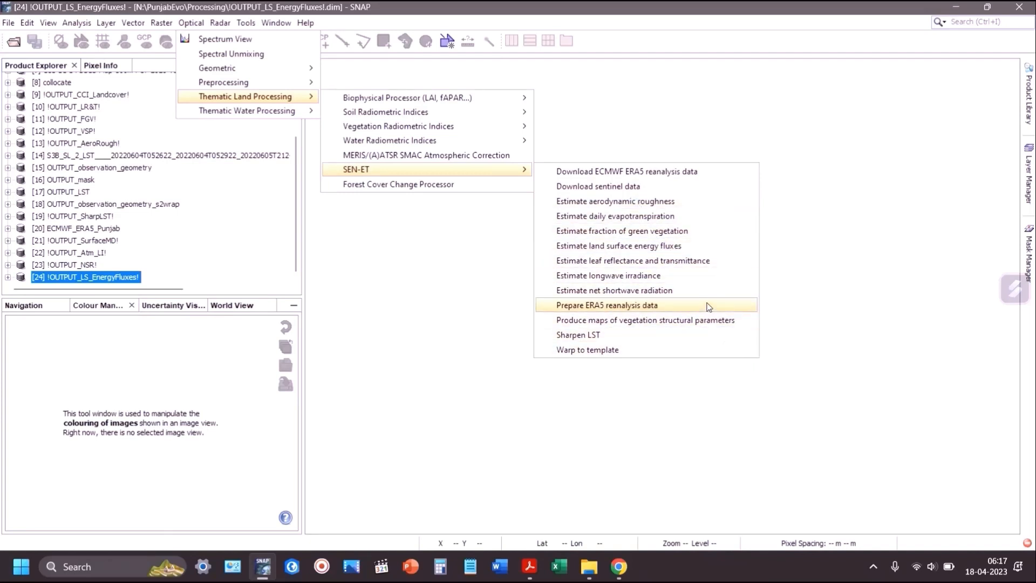
{"action": "left_click", "coordinate": [694, 216]}
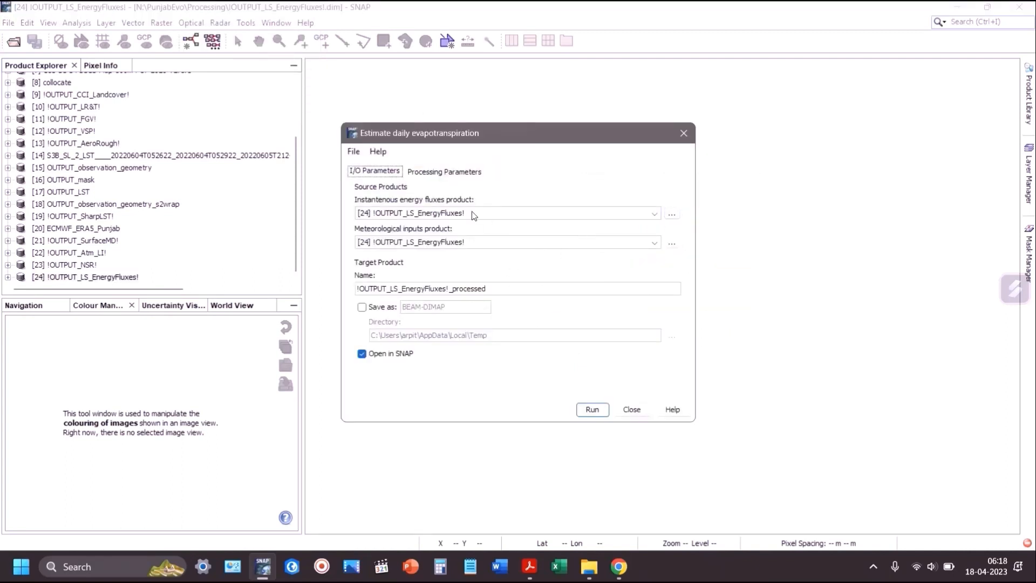
{"action": "left_click", "coordinate": [422, 214]}
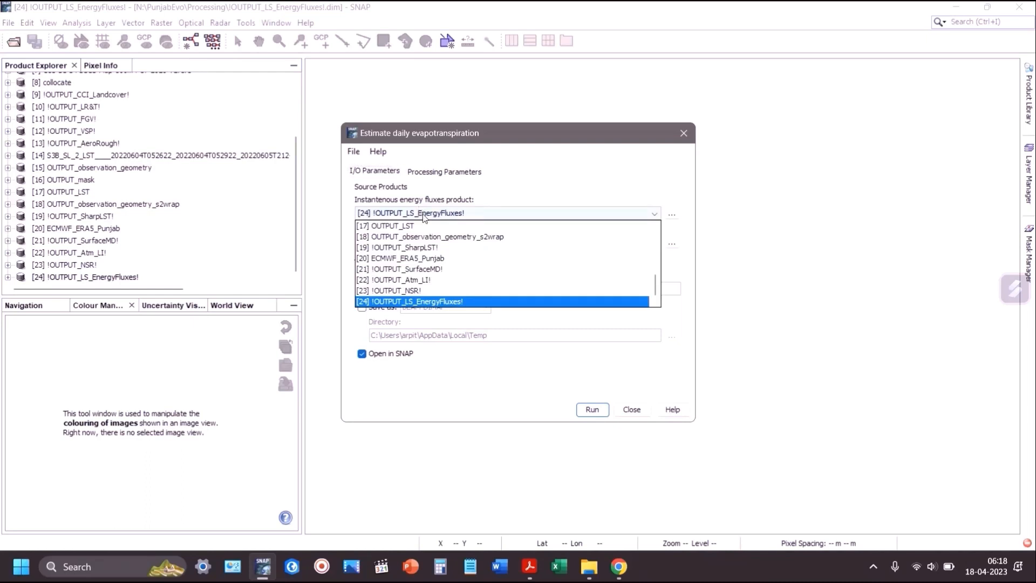
{"action": "left_click", "coordinate": [422, 214]}
{"action": "left_click", "coordinate": [423, 247]}
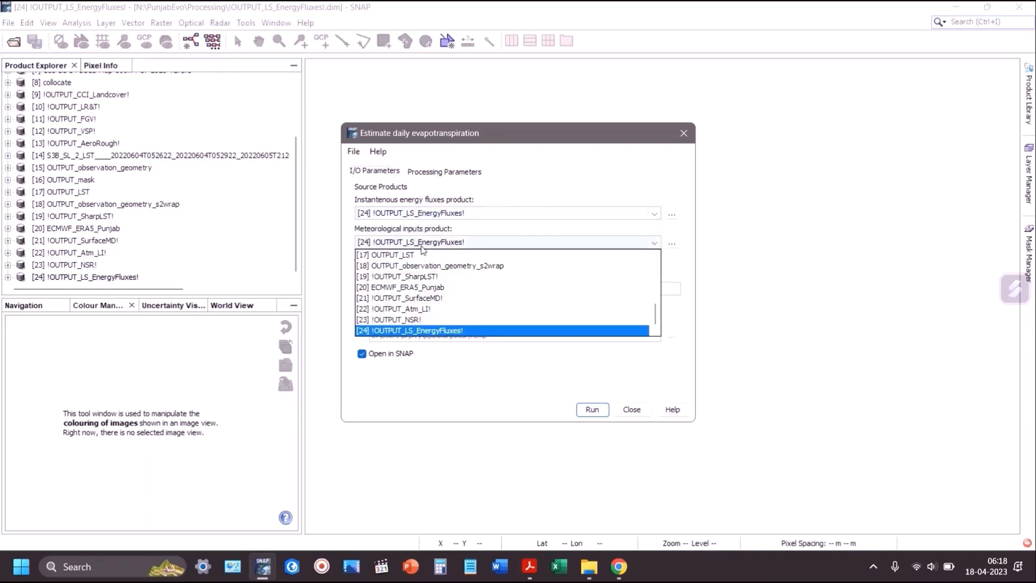
{"action": "left_click", "coordinate": [466, 298]}
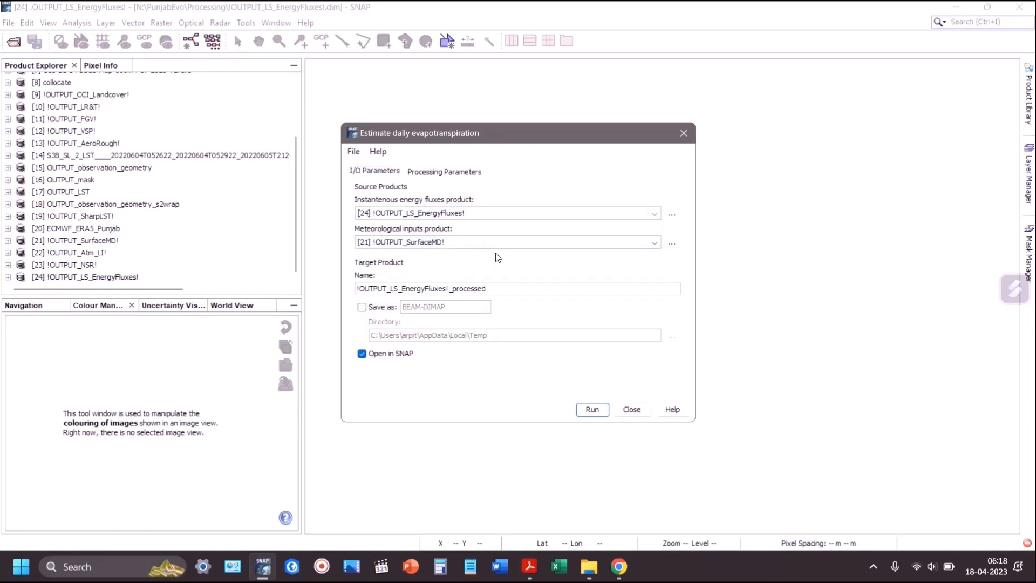
Step: Name the target product !OUTPUT_DailyET_Punjab! and copy that full name
{"action": "mouse_move", "coordinate": [391, 288]}
{"action": "left_mouse_down"}
{"action": "mouse_move", "coordinate": [492, 309]}
{"action": "mouse_move", "coordinate": [392, 288]}
{"action": "left_mouse_up"}
{"action": "left_click", "coordinate": [508, 288]}
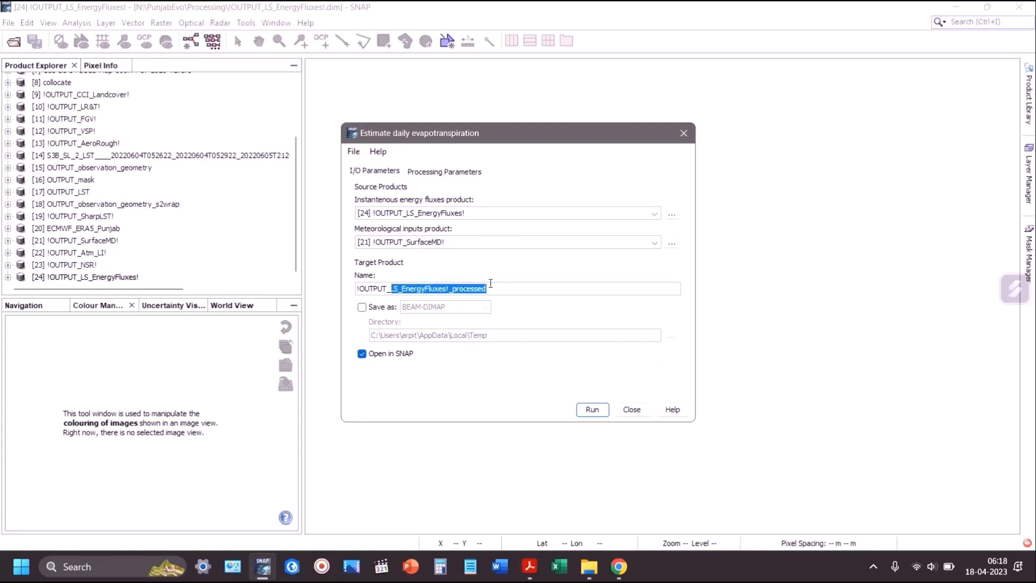
{"action": "type", "text": "DailyET"}
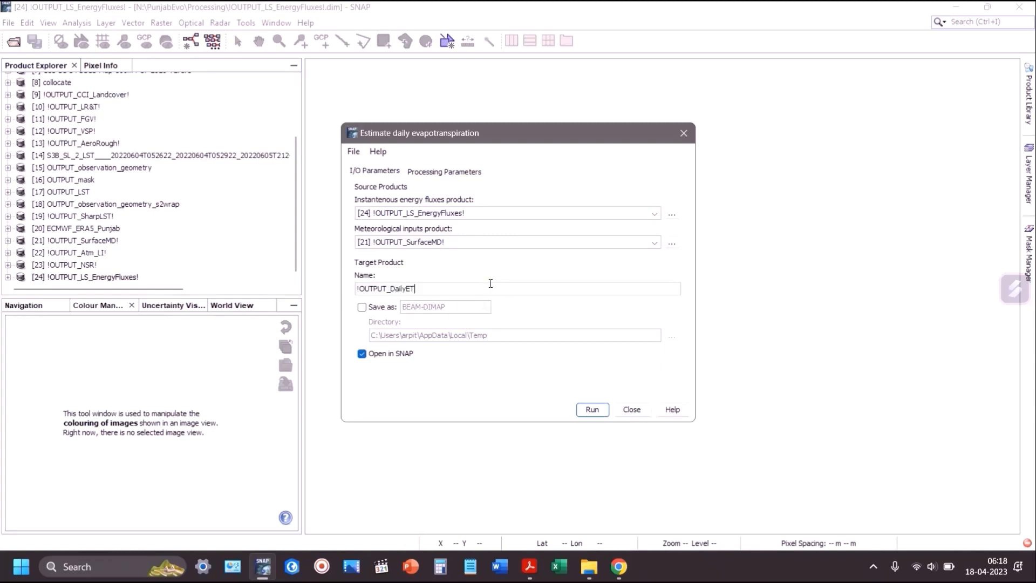
{"action": "type", "text": "_Punjab"}
{"action": "key", "text": "ctrl+a"}
{"action": "left_click", "coordinate": [490, 283]}
{"action": "key", "text": "ctrl+a"}
{"action": "key", "text": "ctrl+c"}
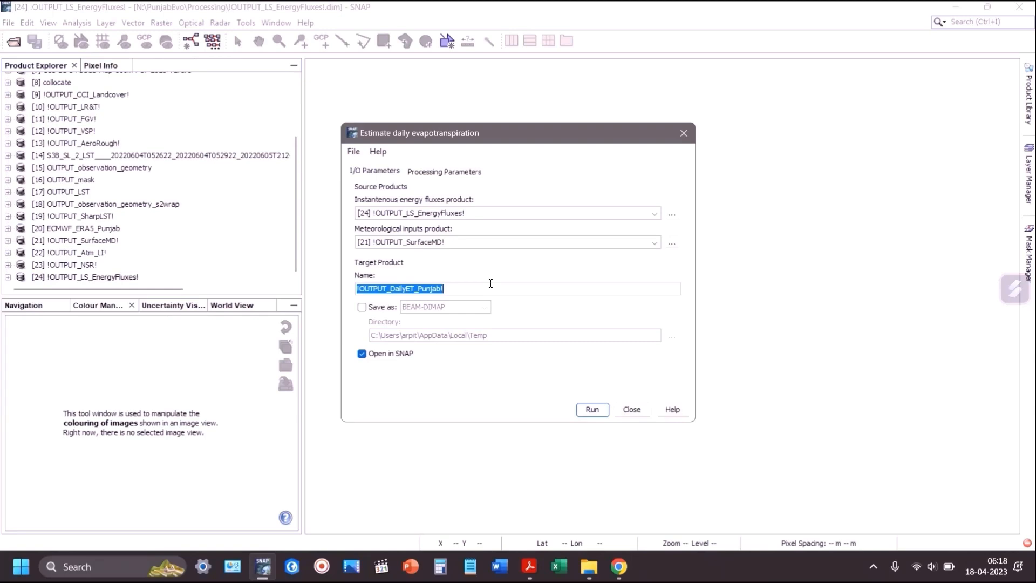
Step: Set the target product to save as BEAM-DIMAP in the N:\PunjabEvo\Processing directory
{"action": "left_click", "coordinate": [378, 305]}
{"action": "left_click", "coordinate": [672, 336]}
{"action": "left_click", "coordinate": [354, 263]}
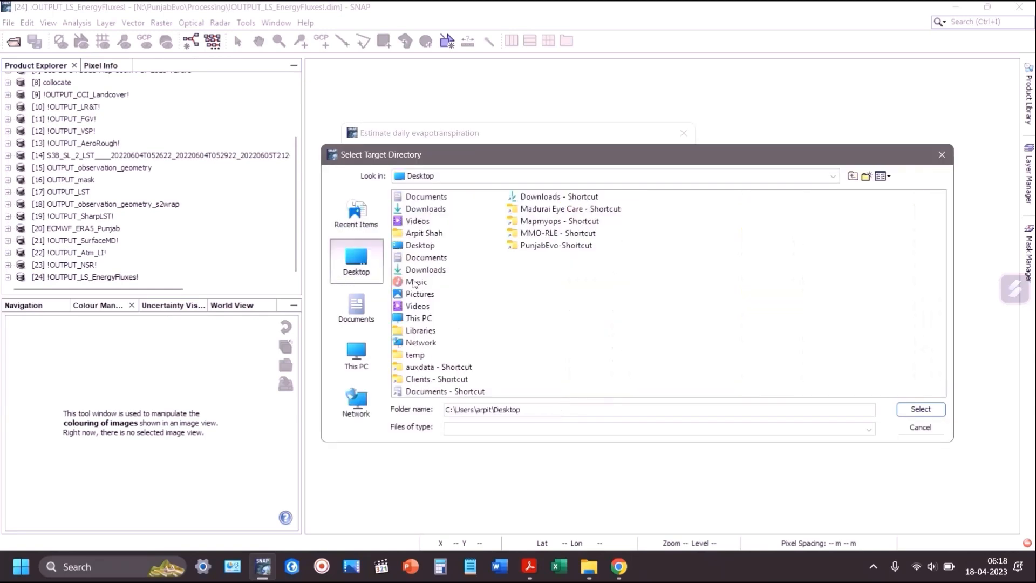
{"action": "double_click", "coordinate": [555, 245]}
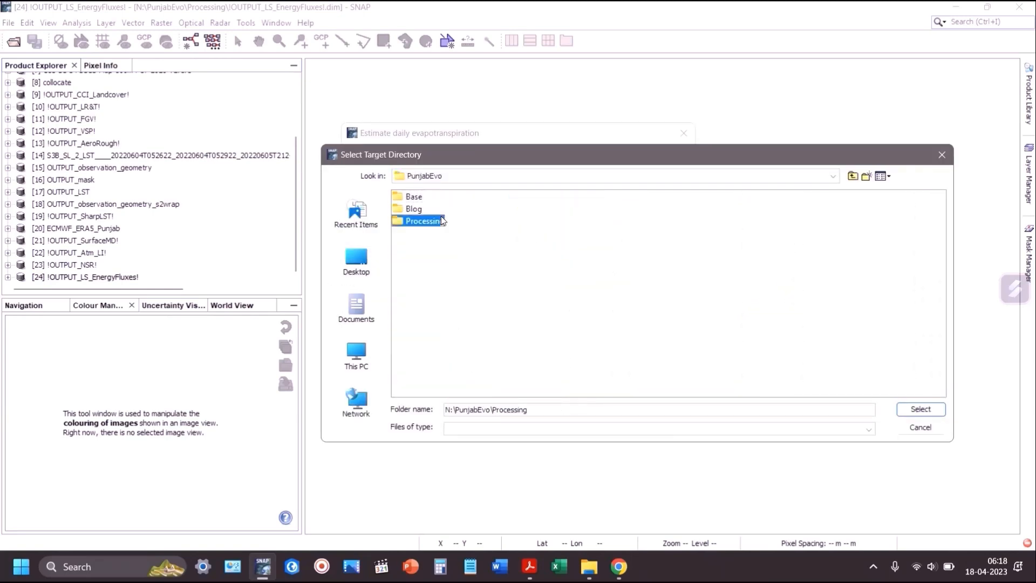
{"action": "double_click", "coordinate": [441, 216]}
{"action": "left_click", "coordinate": [920, 409]}
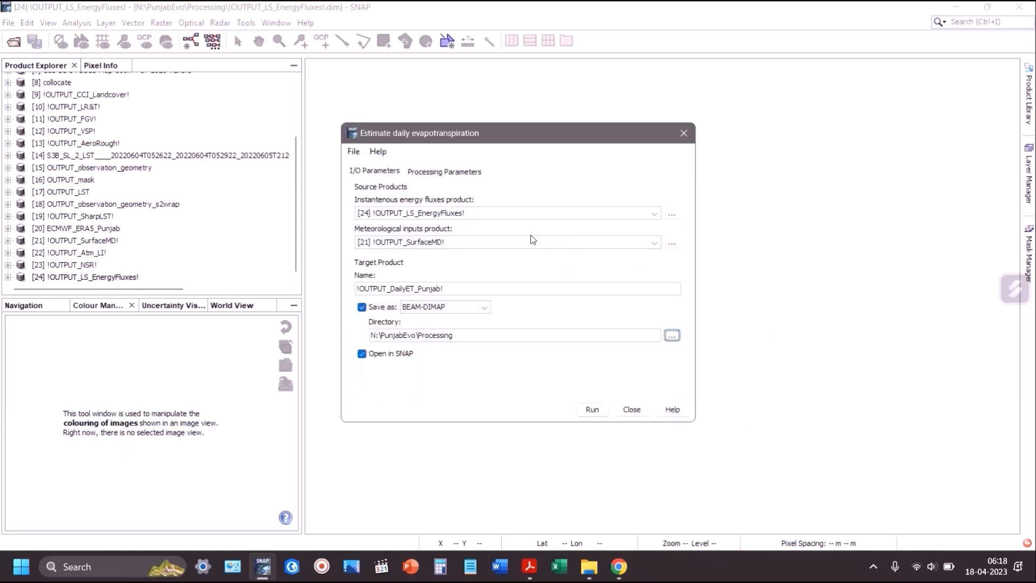
Step: Enable display of the execution output and set the output image to !OUTPUT_DailyET_Punjab!.dim in the PunjabEvo Processing folder
{"action": "left_click", "coordinate": [463, 171]}
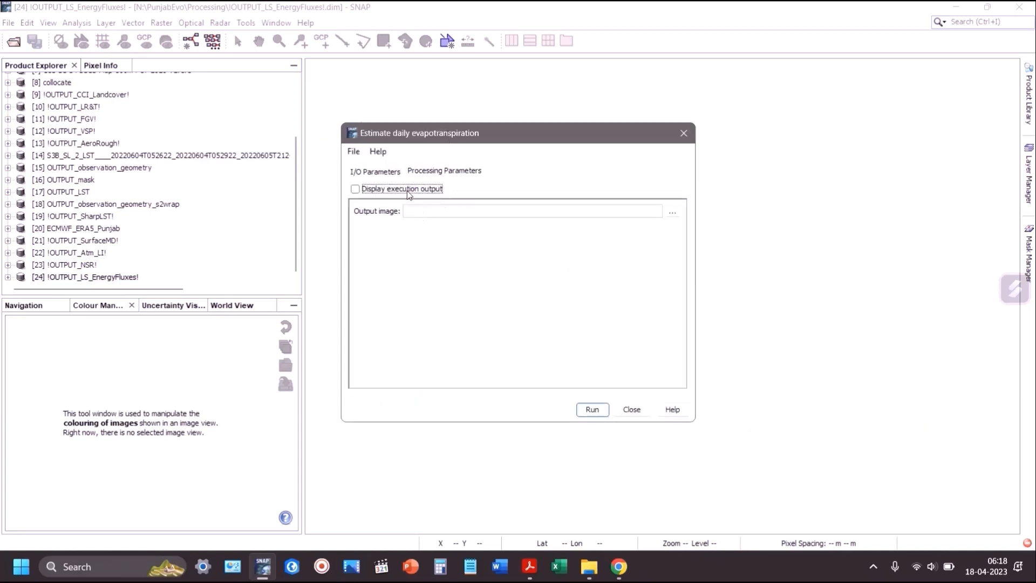
{"action": "key", "text": "space"}
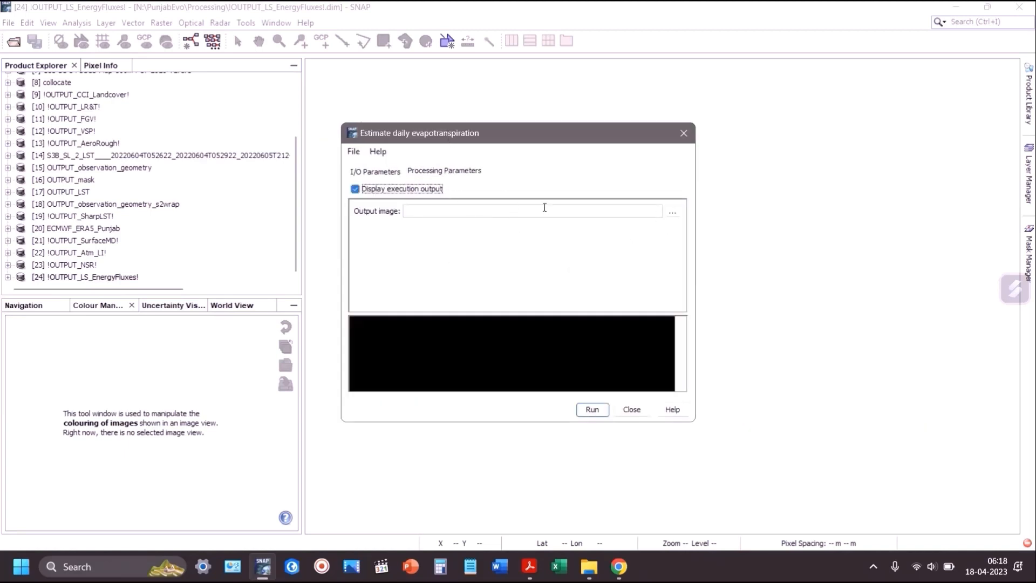
{"action": "left_click", "coordinate": [671, 211]}
{"action": "left_click", "coordinate": [374, 198]}
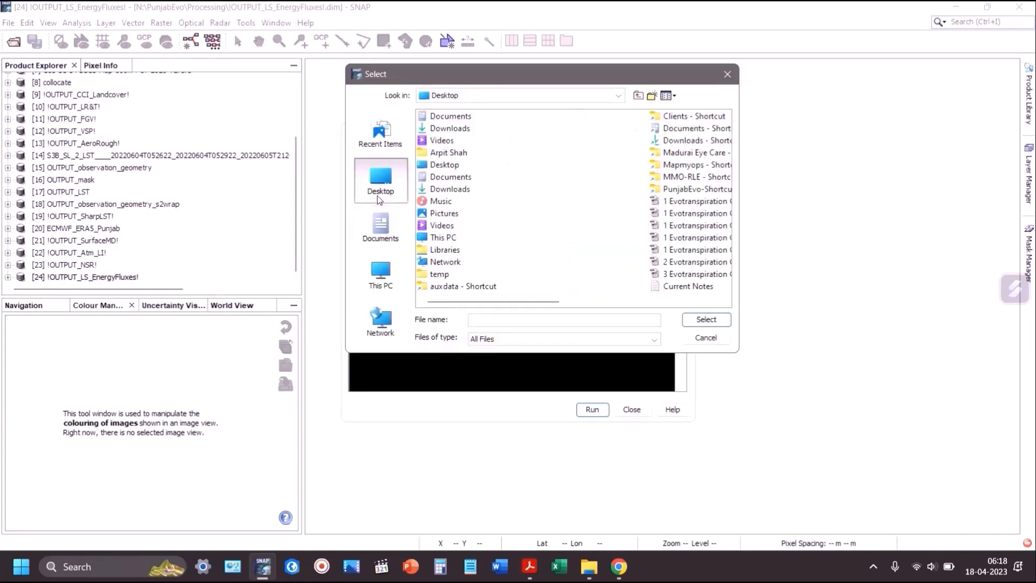
{"action": "left_click", "coordinate": [692, 192]}
{"action": "left_click", "coordinate": [684, 188]}
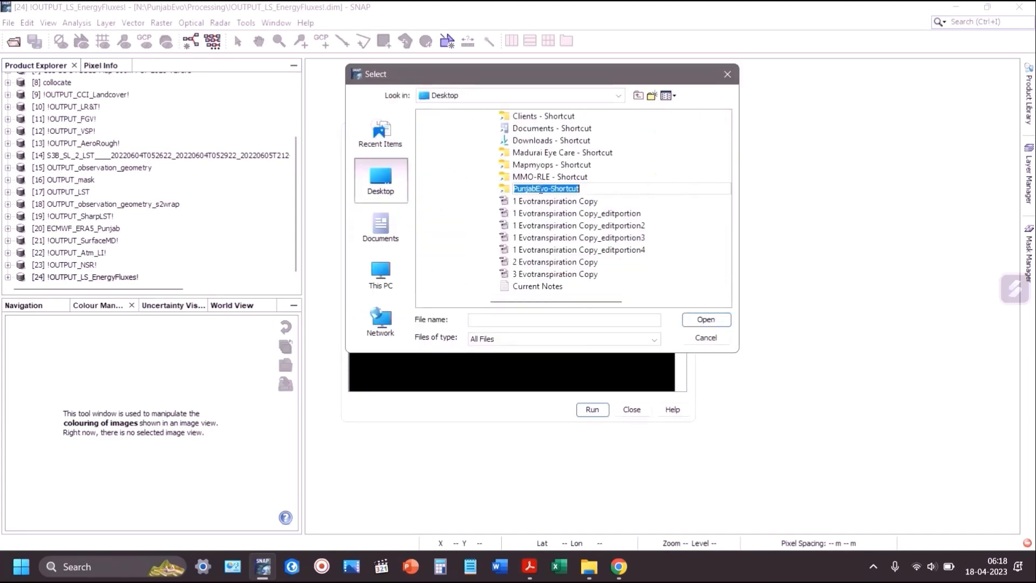
{"action": "double_click", "coordinate": [504, 189]}
{"action": "double_click", "coordinate": [446, 140]}
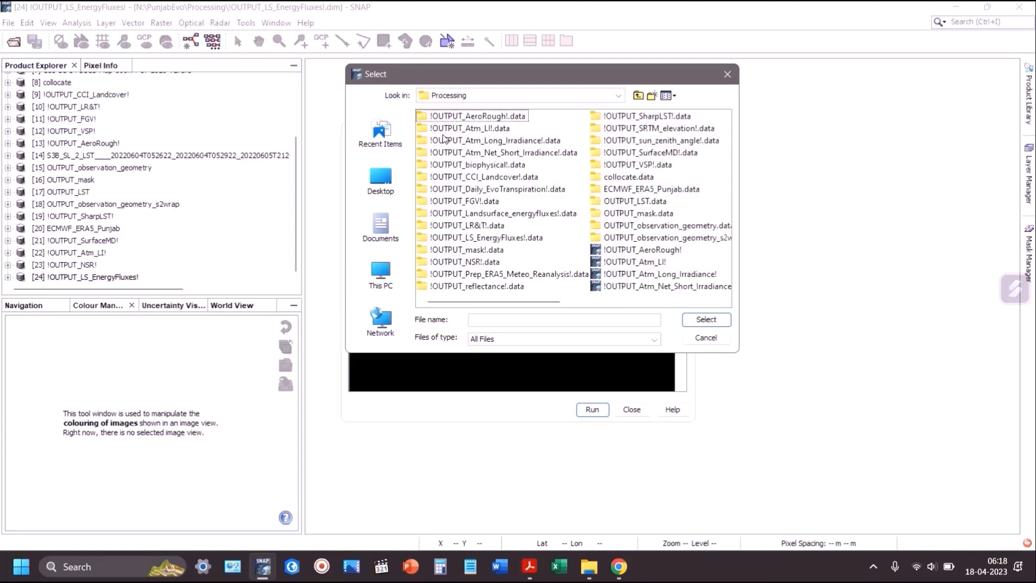
{"action": "left_click", "coordinate": [497, 320]}
{"action": "key", "text": "ctrl+v"}
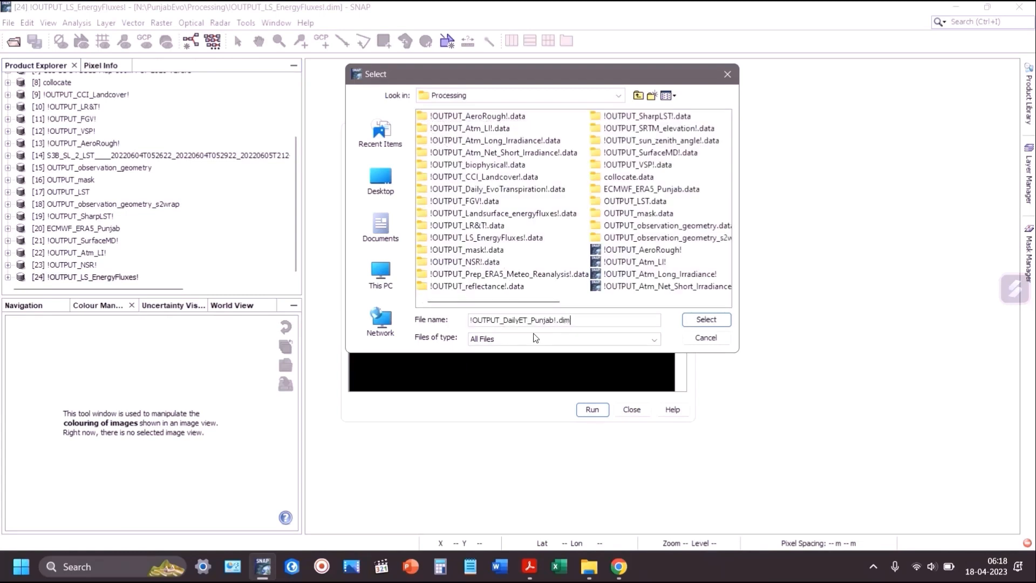
{"action": "left_click", "coordinate": [718, 318]}
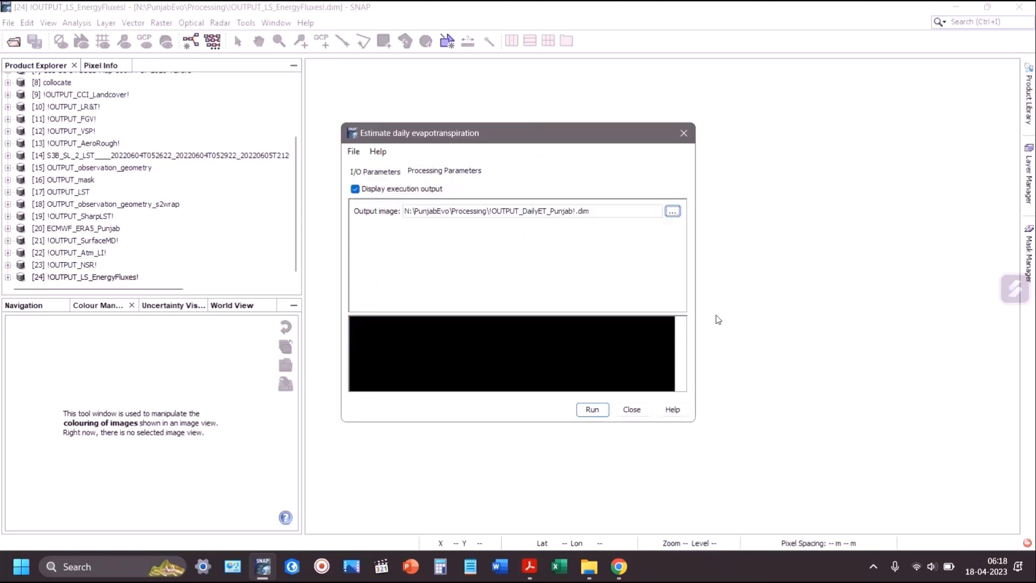
Step: Run the daily evapotranspiration estimation and close its dialog once the product is written
{"action": "left_click", "coordinate": [593, 410]}
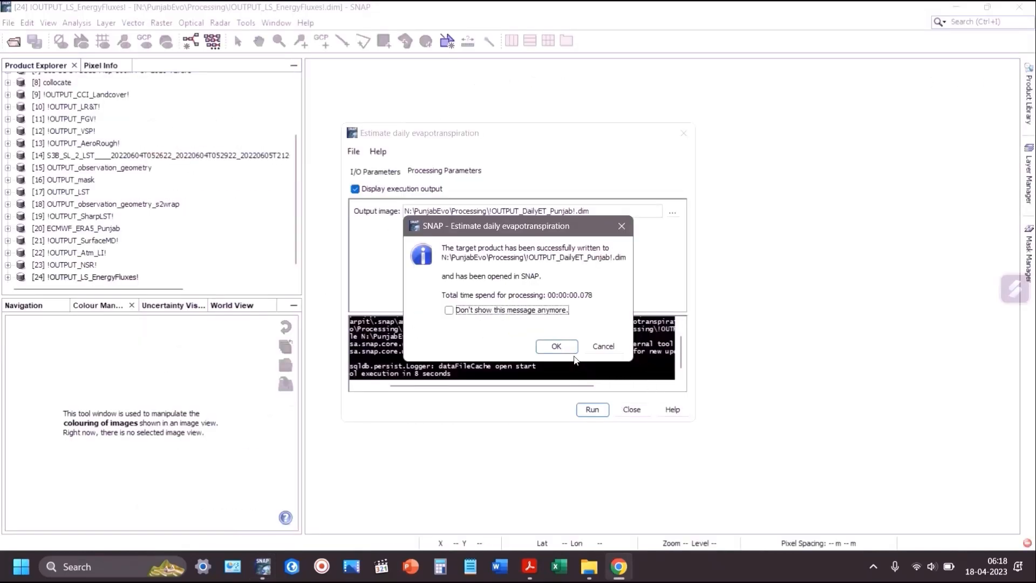
{"action": "left_click", "coordinate": [570, 349]}
{"action": "left_click", "coordinate": [622, 409]}
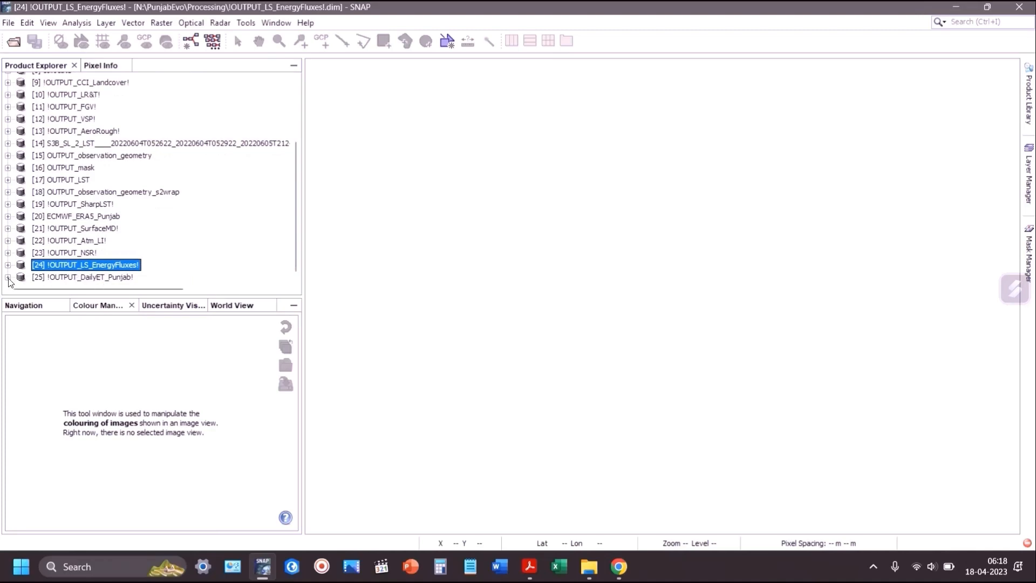
Step: Display the daily_evapotranspiration band of the !OUTPUT_DailyET_Punjab! product
{"action": "left_click", "coordinate": [8, 277]}
{"action": "left_click", "coordinate": [21, 277]}
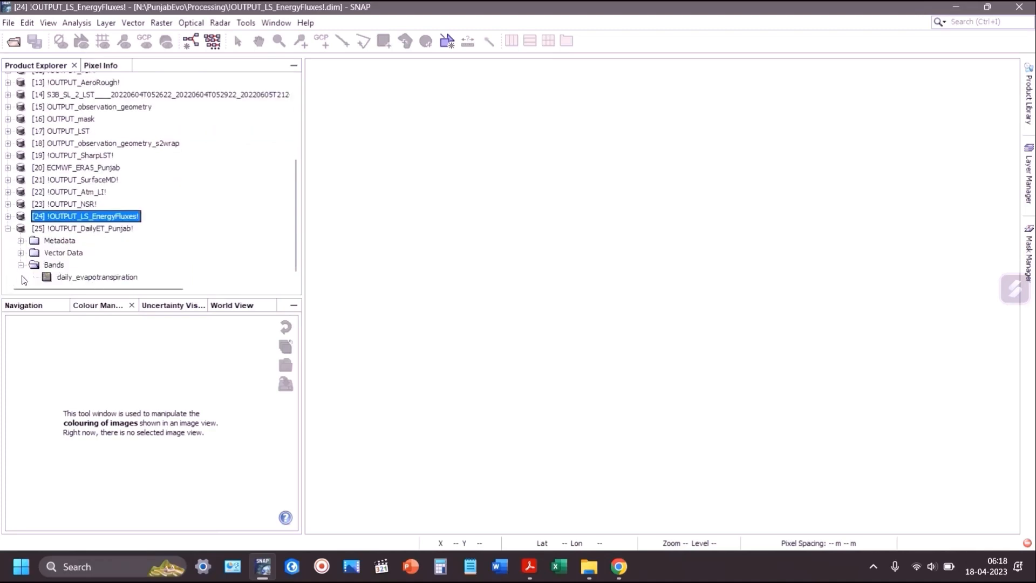
{"action": "double_click", "coordinate": [68, 278]}
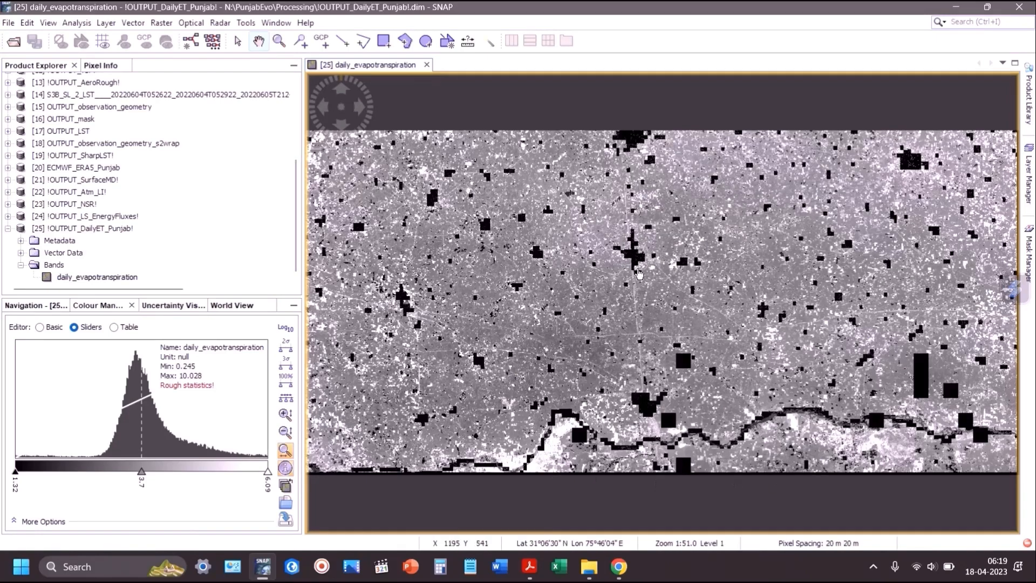
Step: Apply the classes_5_colors palette to the daily_evapotranspiration band with the basic colour editor
{"action": "left_click", "coordinate": [61, 329]}
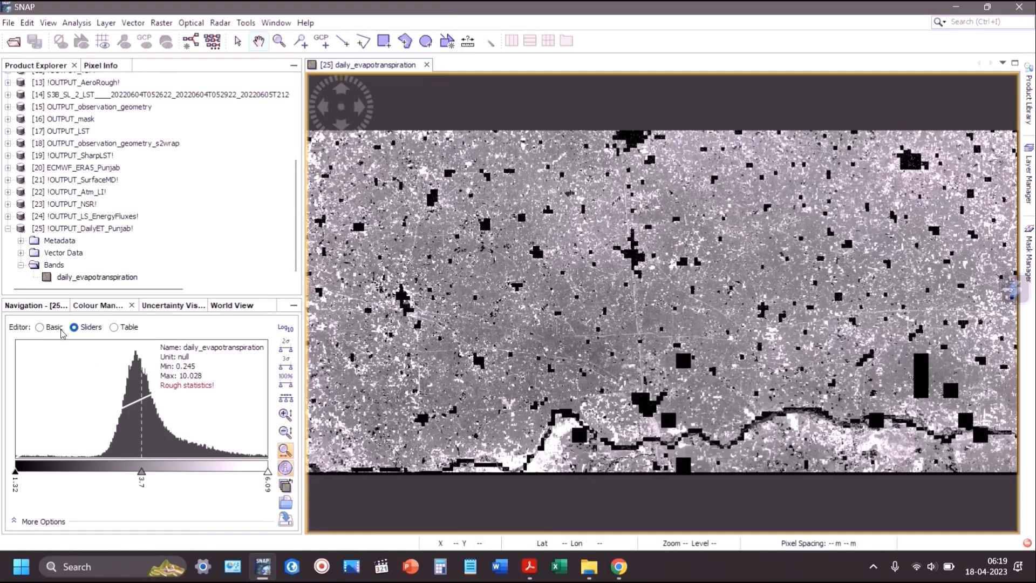
{"action": "left_click", "coordinate": [61, 330]}
{"action": "left_click", "coordinate": [162, 413]}
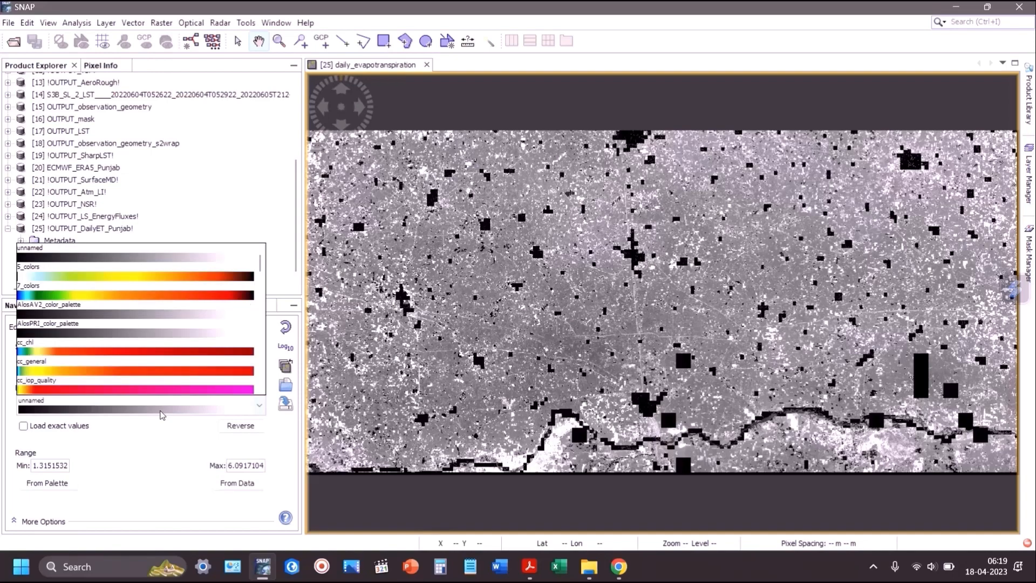
{"action": "scroll", "coordinate": [154, 402], "scroll_direction": "down", "scroll_amount": 2}
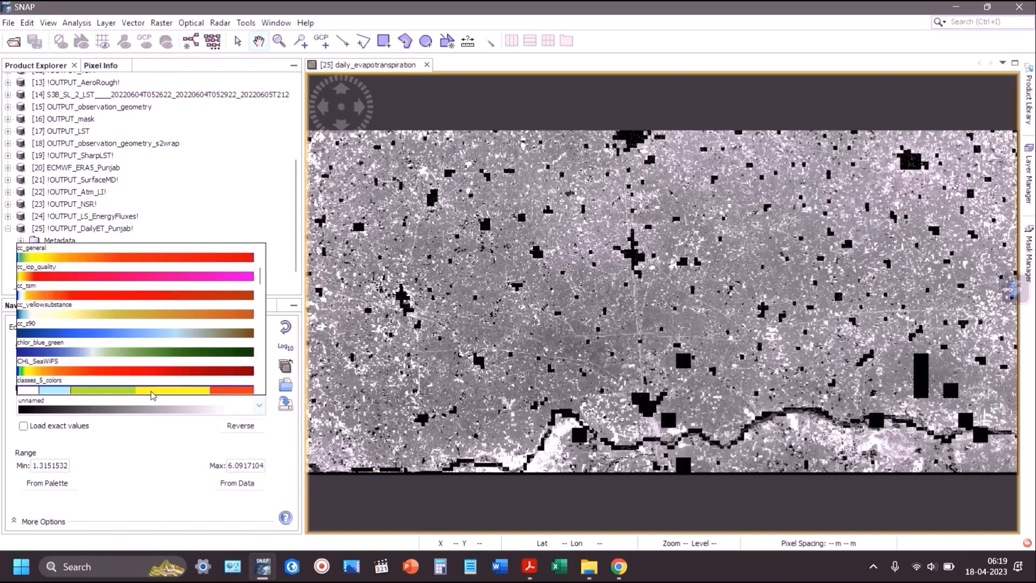
{"action": "left_click", "coordinate": [152, 390]}
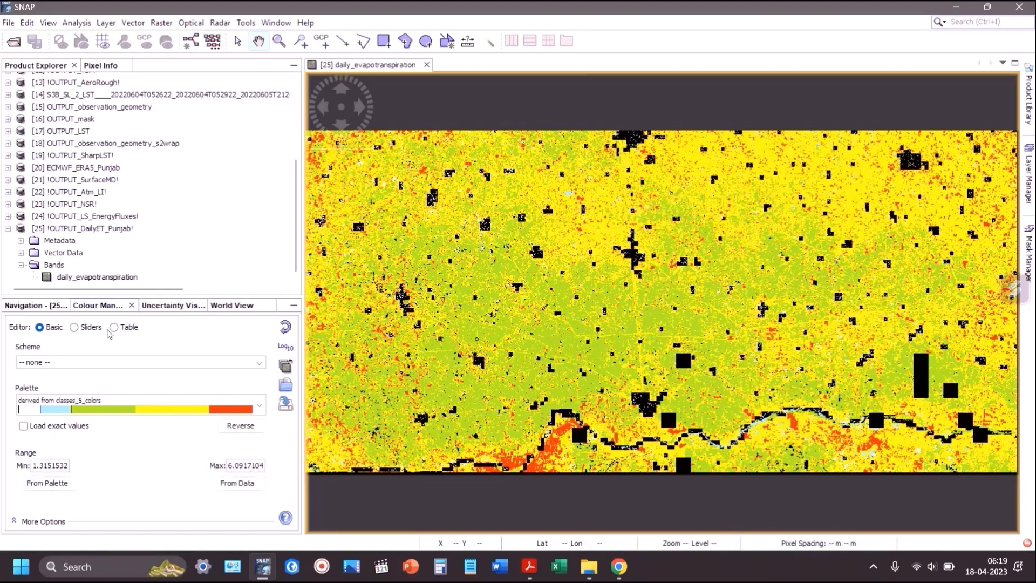
Step: Examine the palette's class limits in the sliders and table colour editors, and close the band view and its expanded product
{"action": "left_click", "coordinate": [74, 327]}
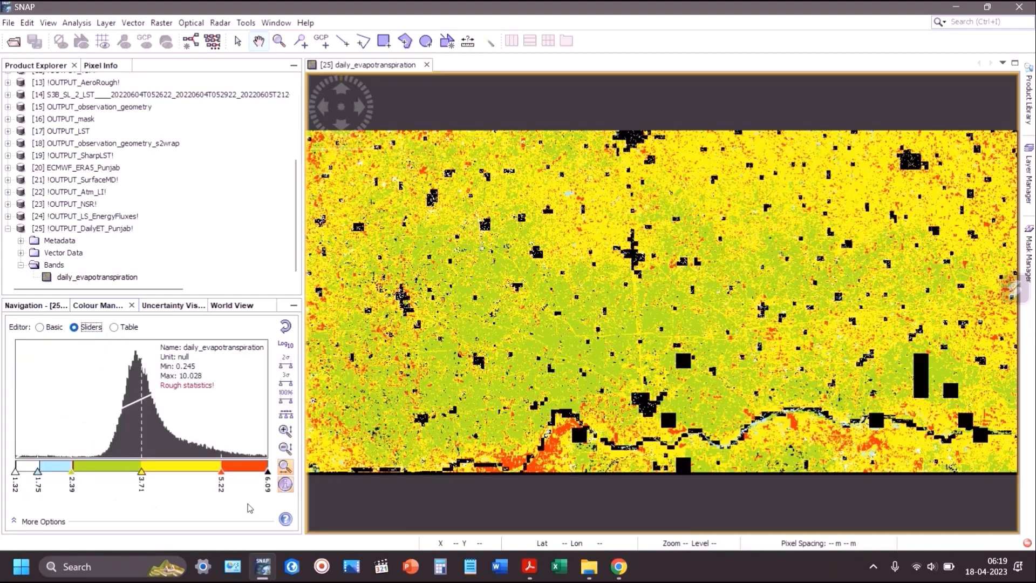
{"action": "left_click", "coordinate": [114, 327]}
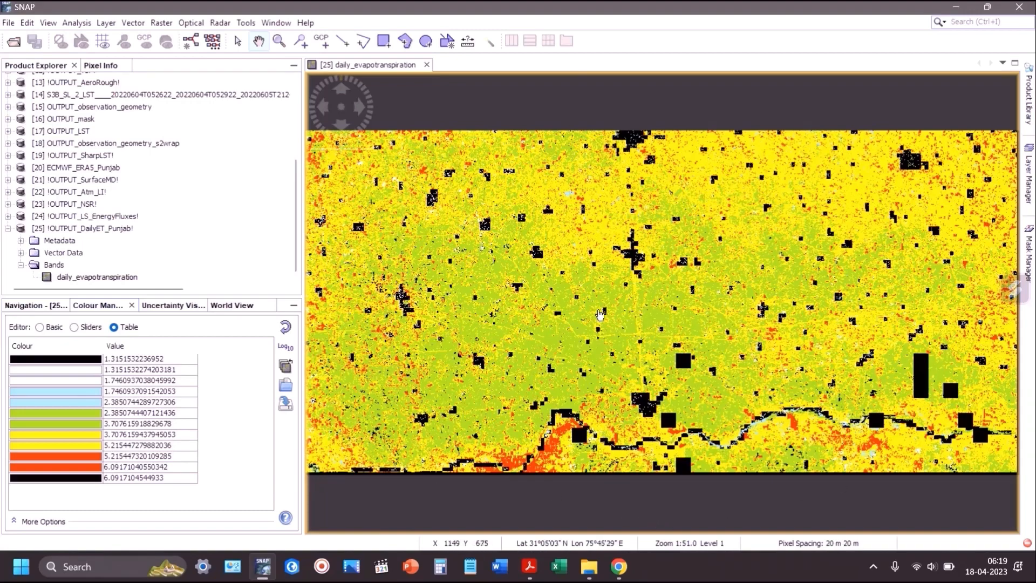
{"action": "left_click", "coordinate": [428, 64]}
{"action": "left_click", "coordinate": [7, 229]}
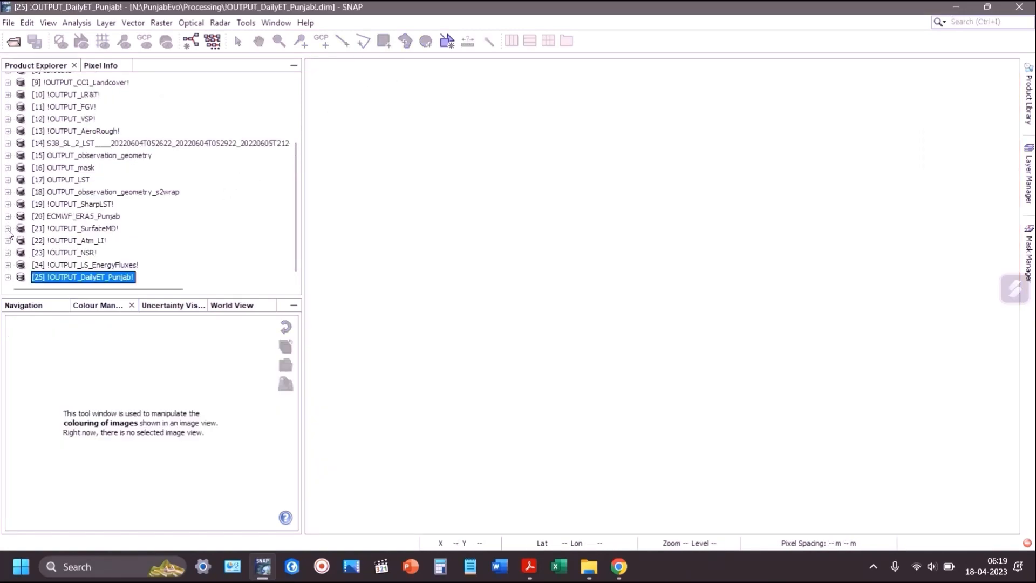